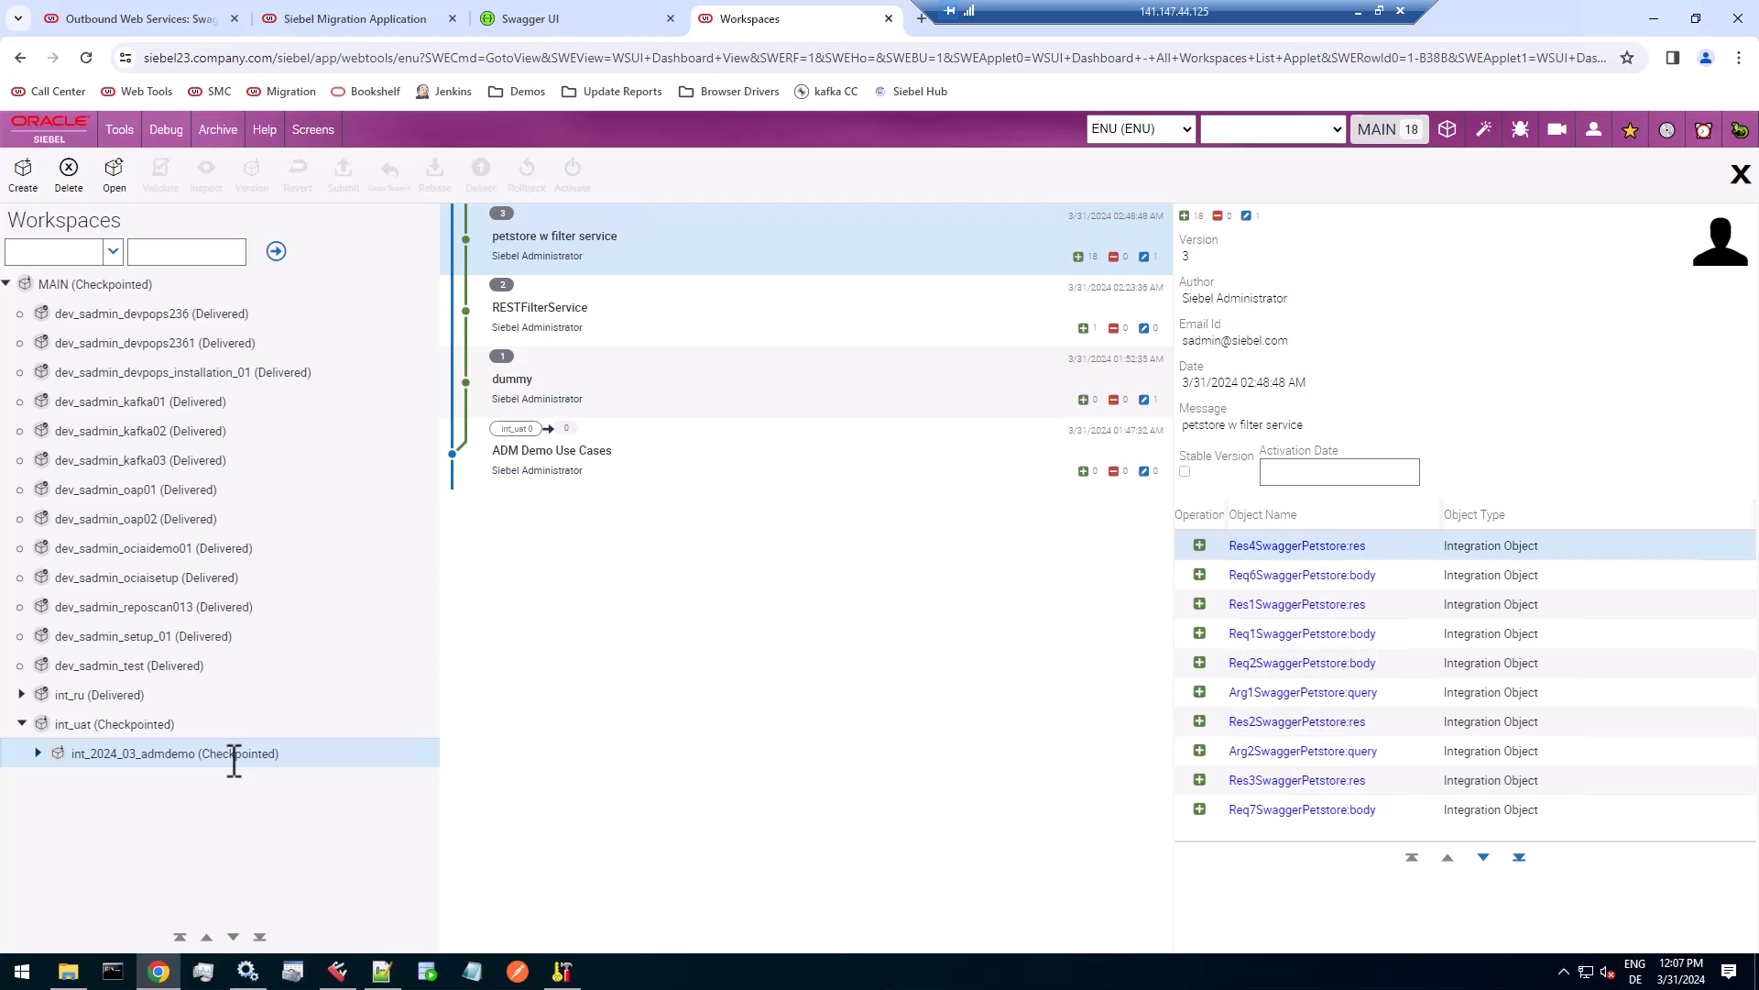
# Review the version history of int_uat, int_2024_03_admdemo and its child workspaces dev_sadmin_001 and dev_sadmin_002.
pyautogui.click(136, 724)
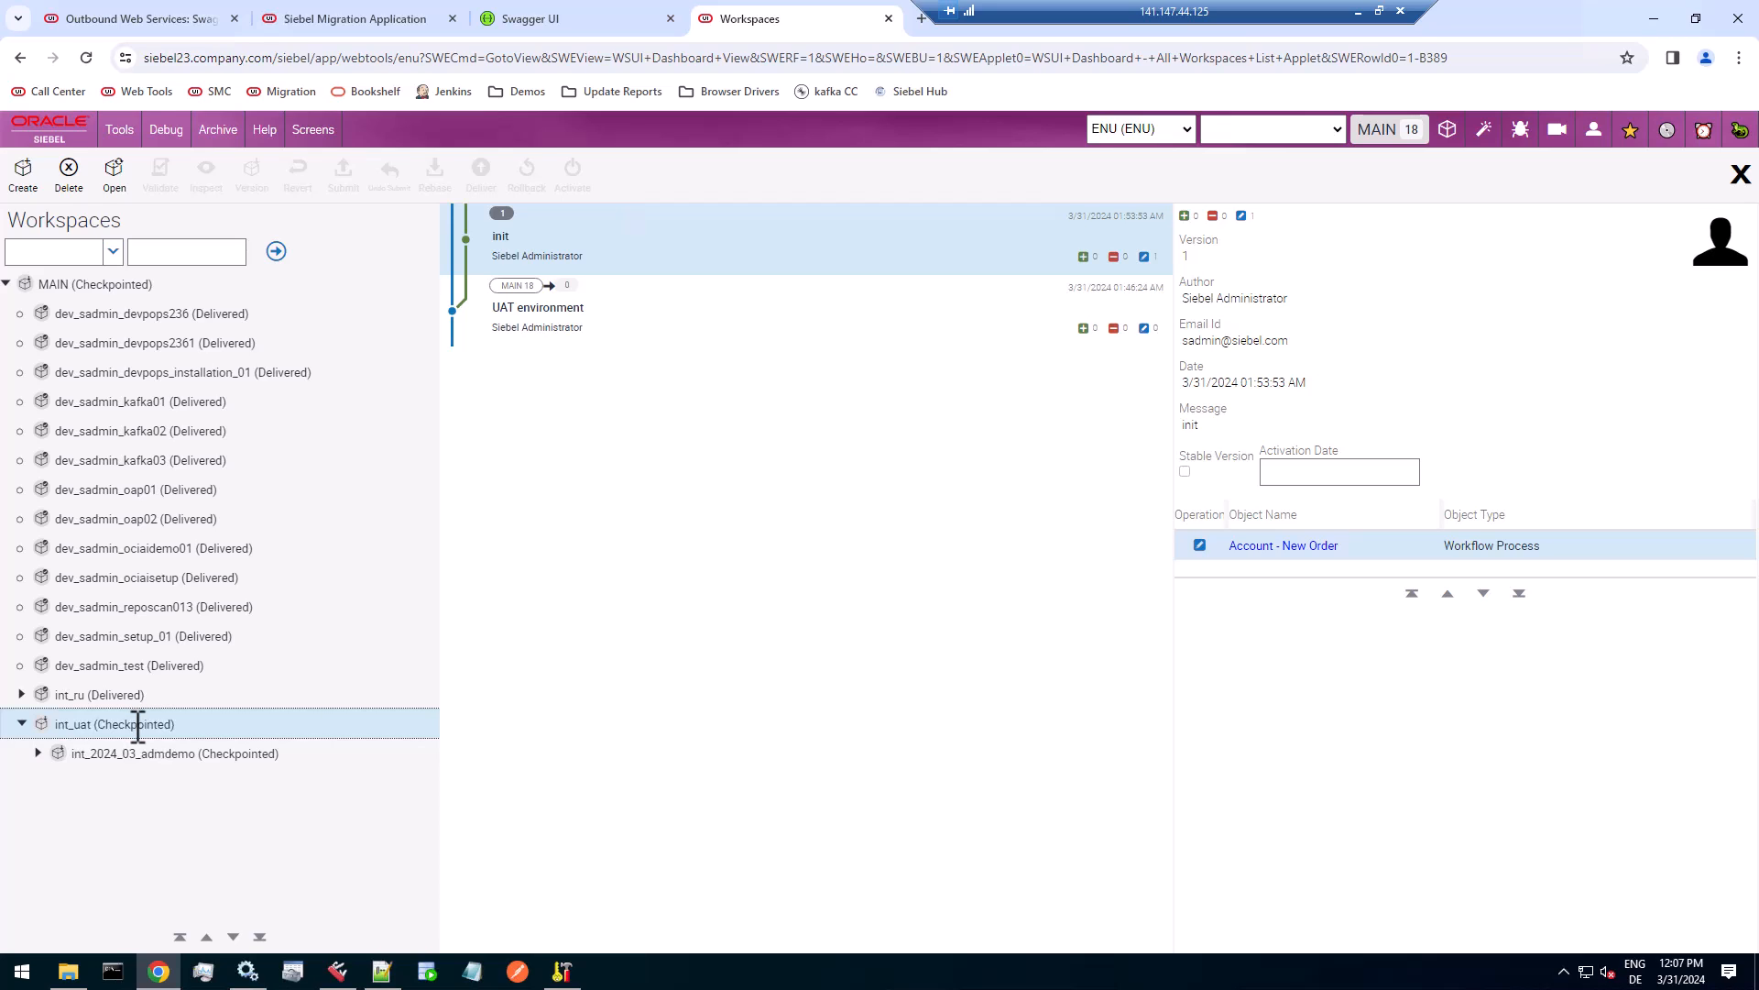
pyautogui.click(157, 755)
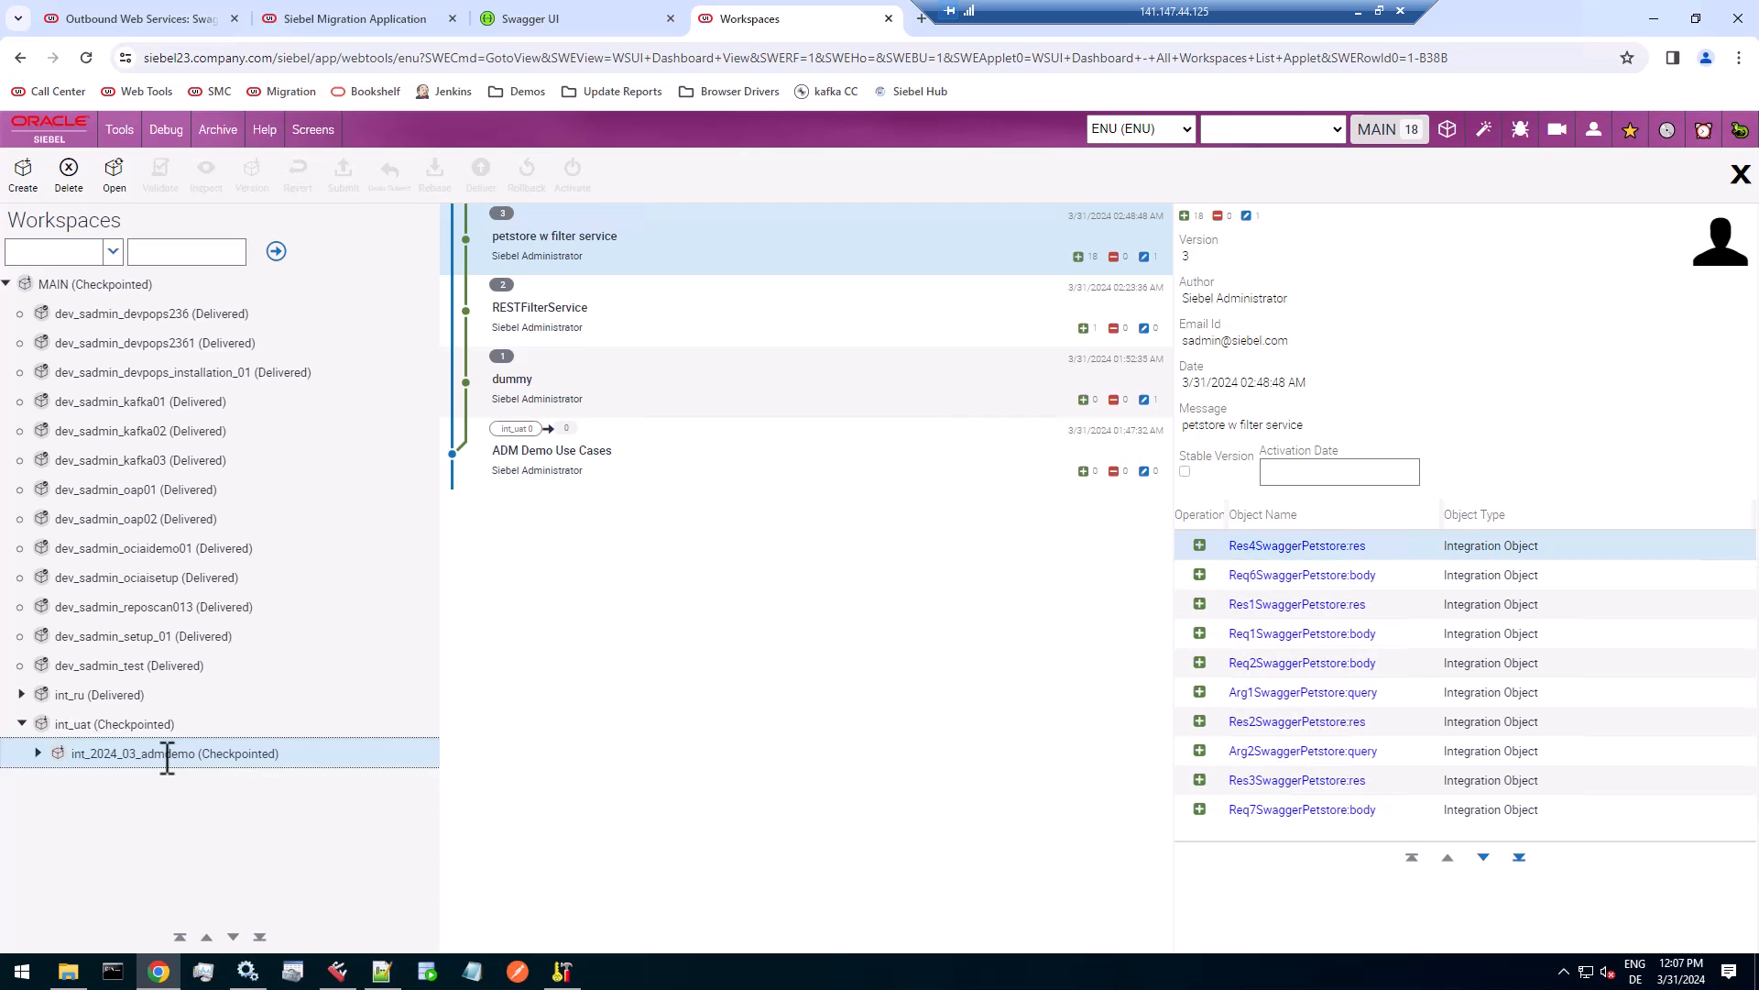
pyautogui.click(39, 754)
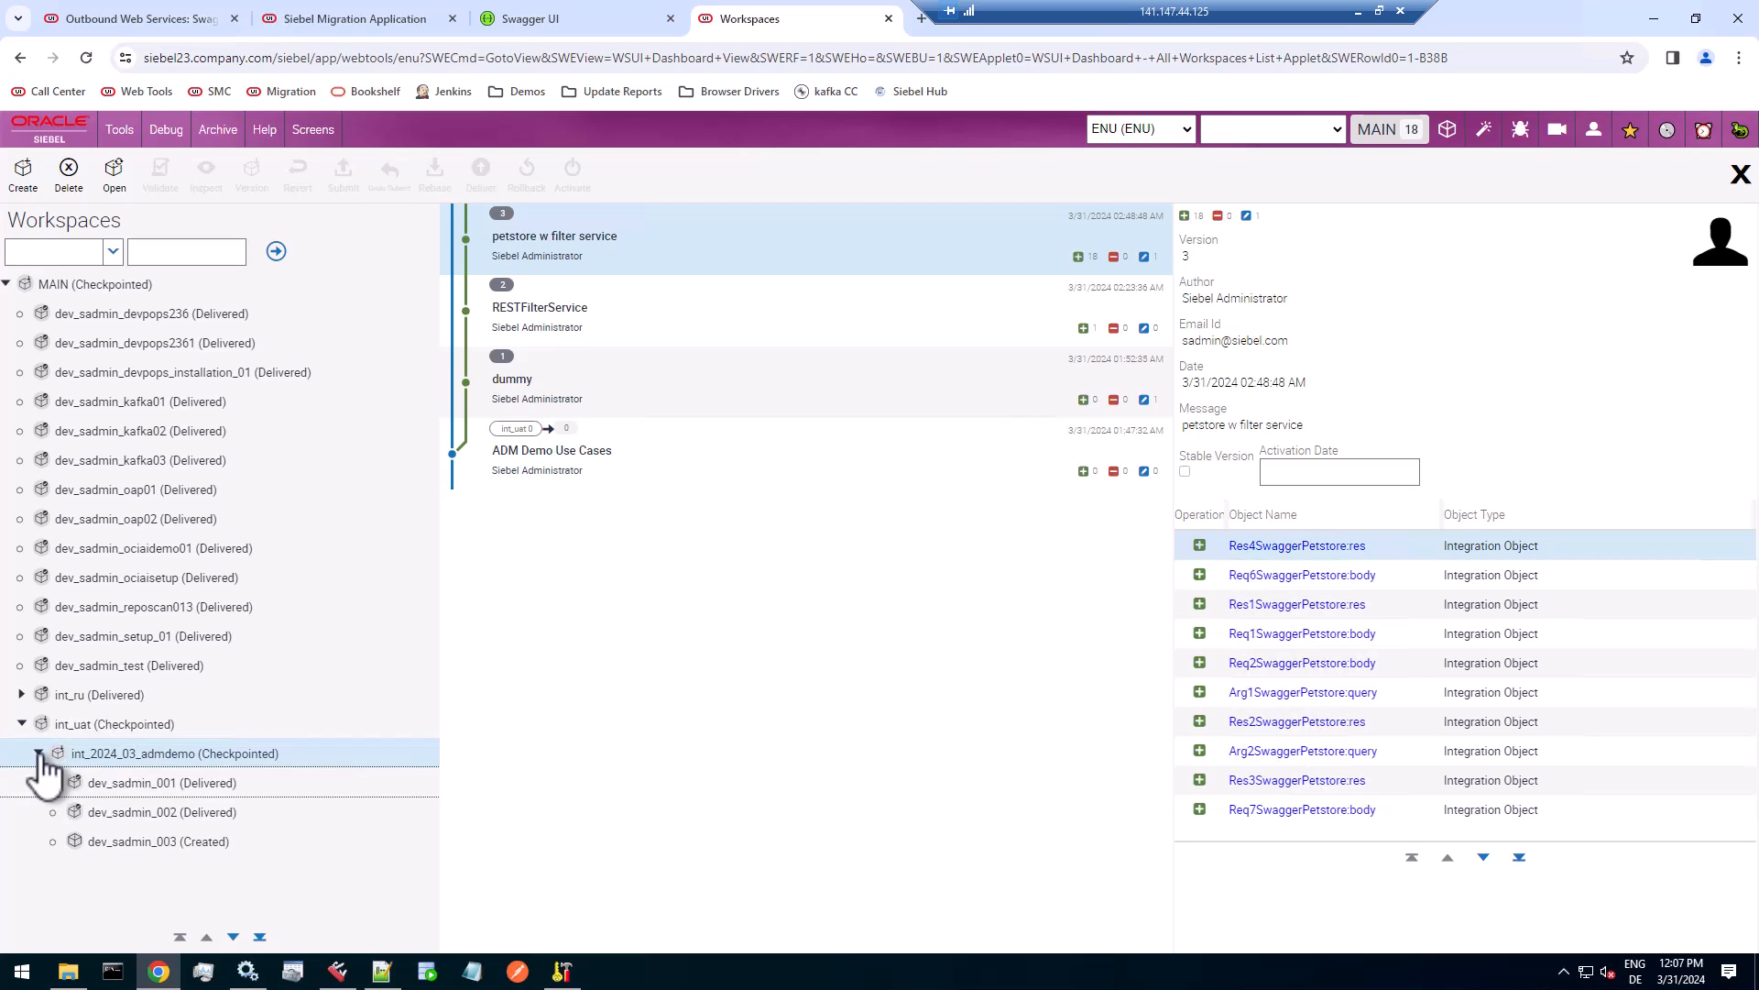
pyautogui.click(154, 784)
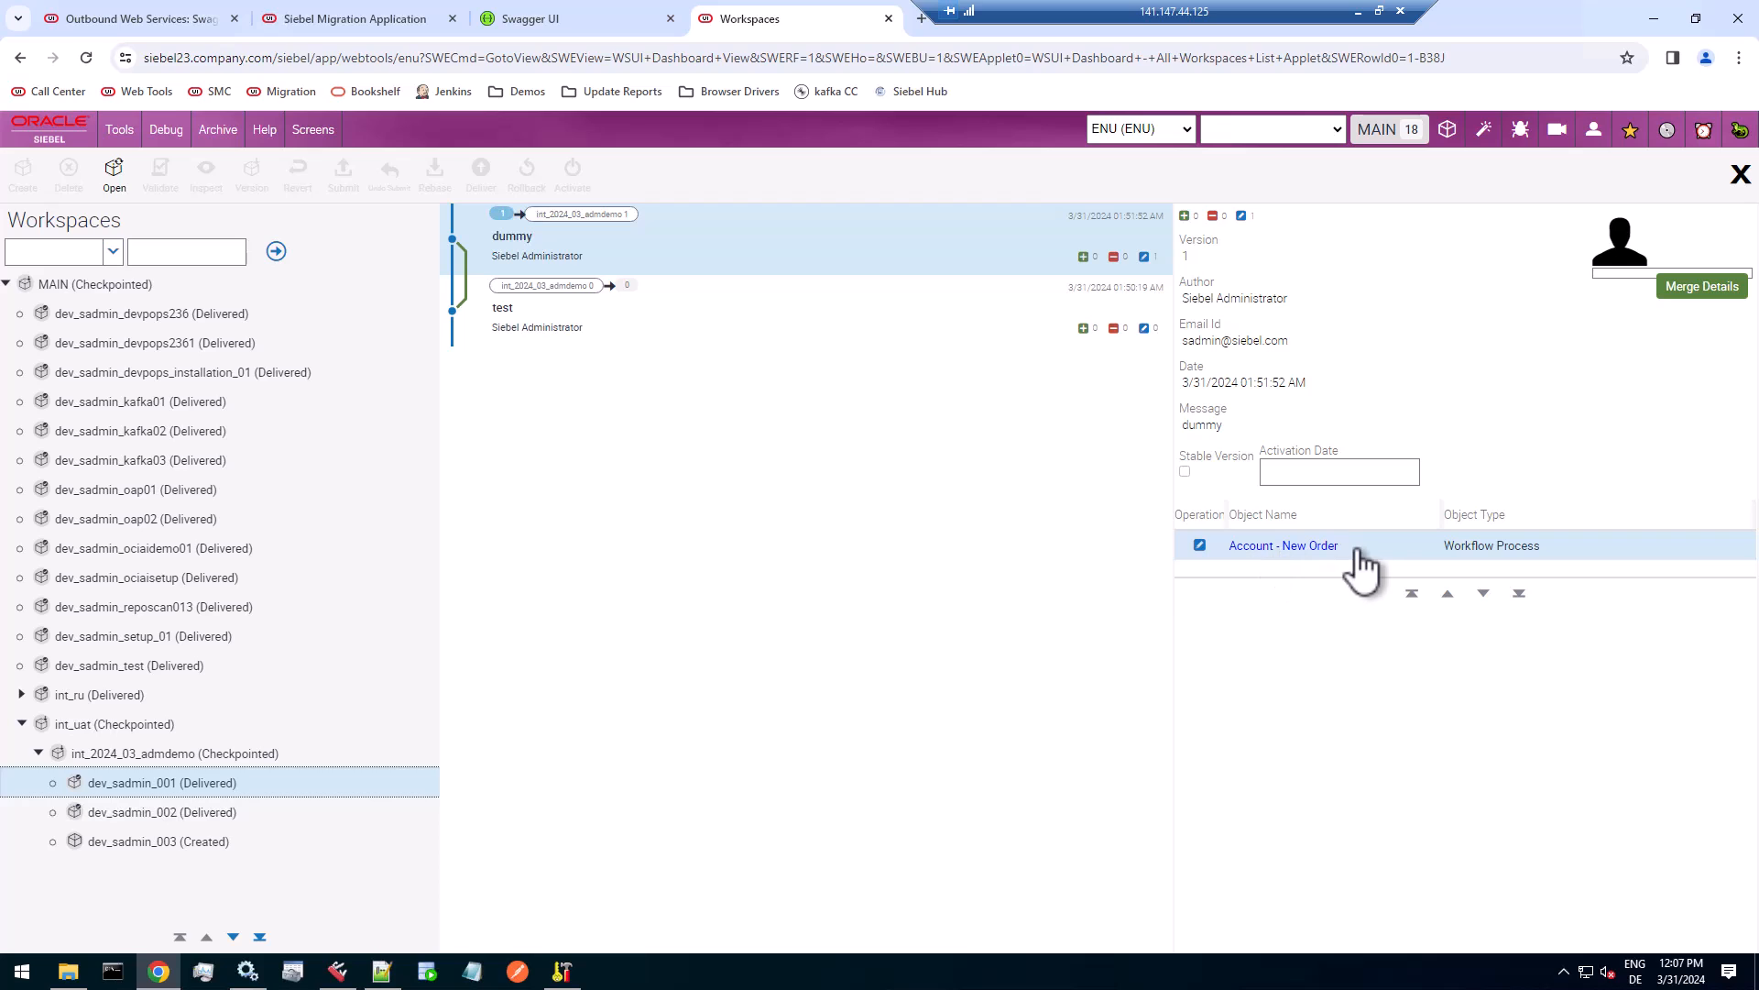
pyautogui.click(202, 812)
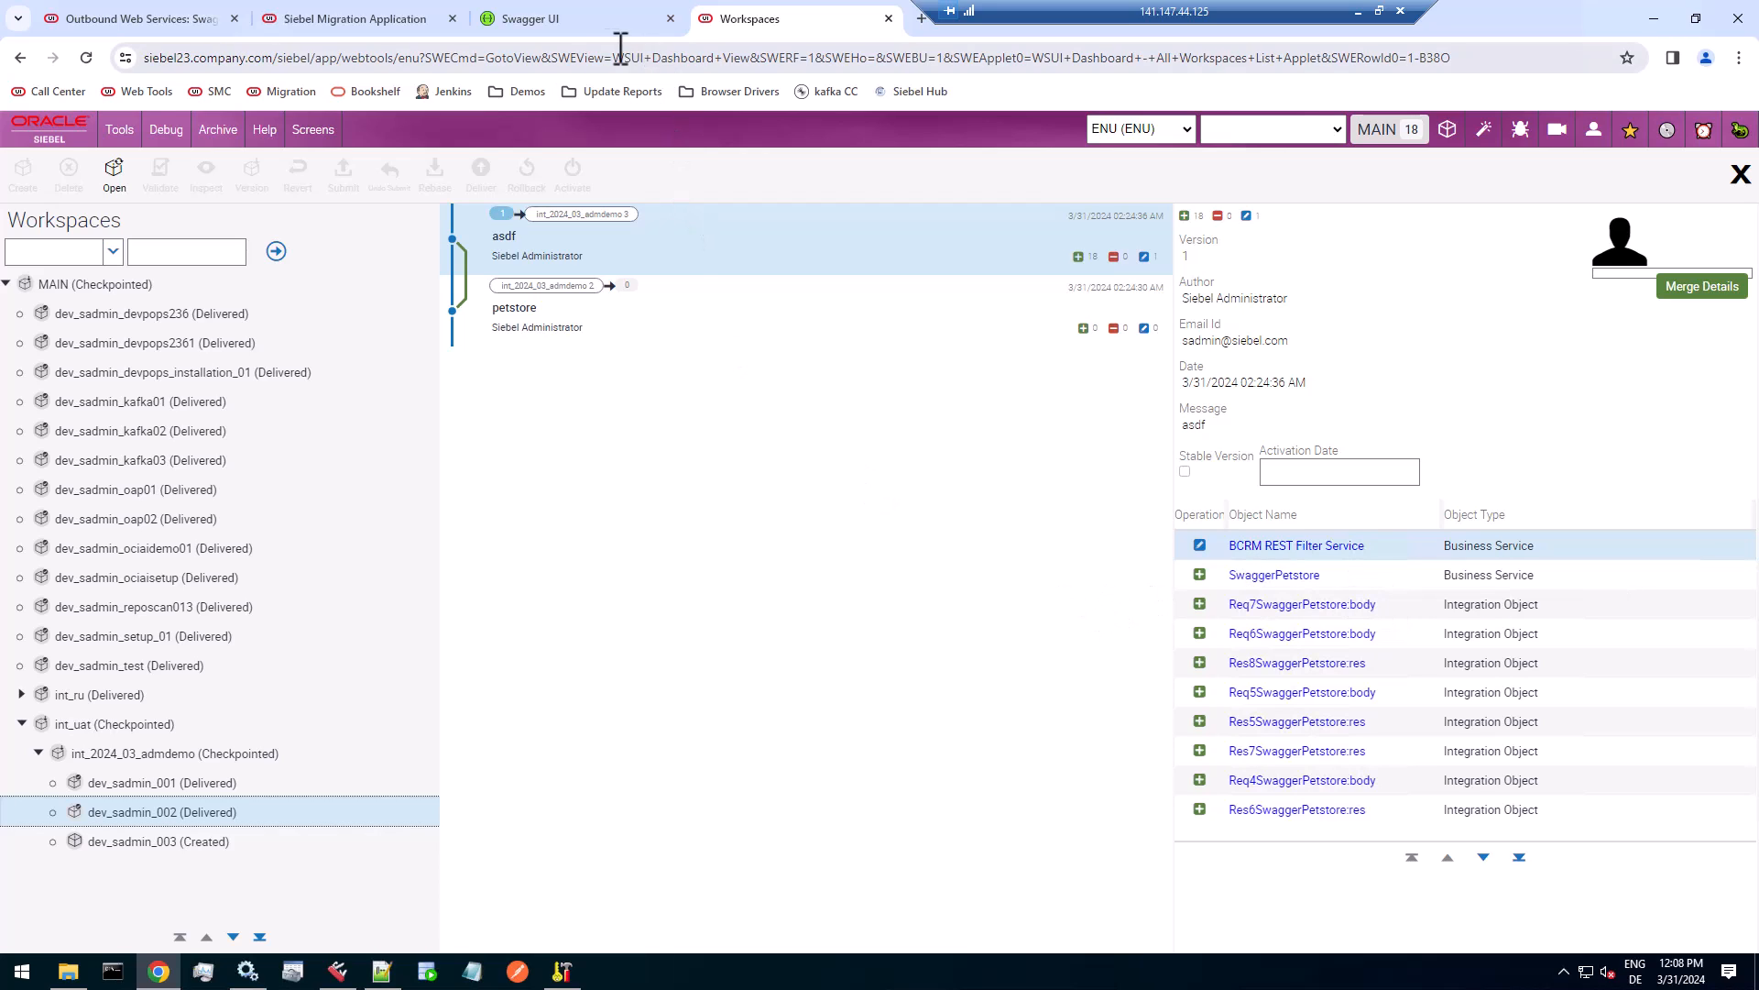
# View the swagger.json definition linked from the Swagger Petstore page, and return to the Workspaces page.
pyautogui.click(584, 28)
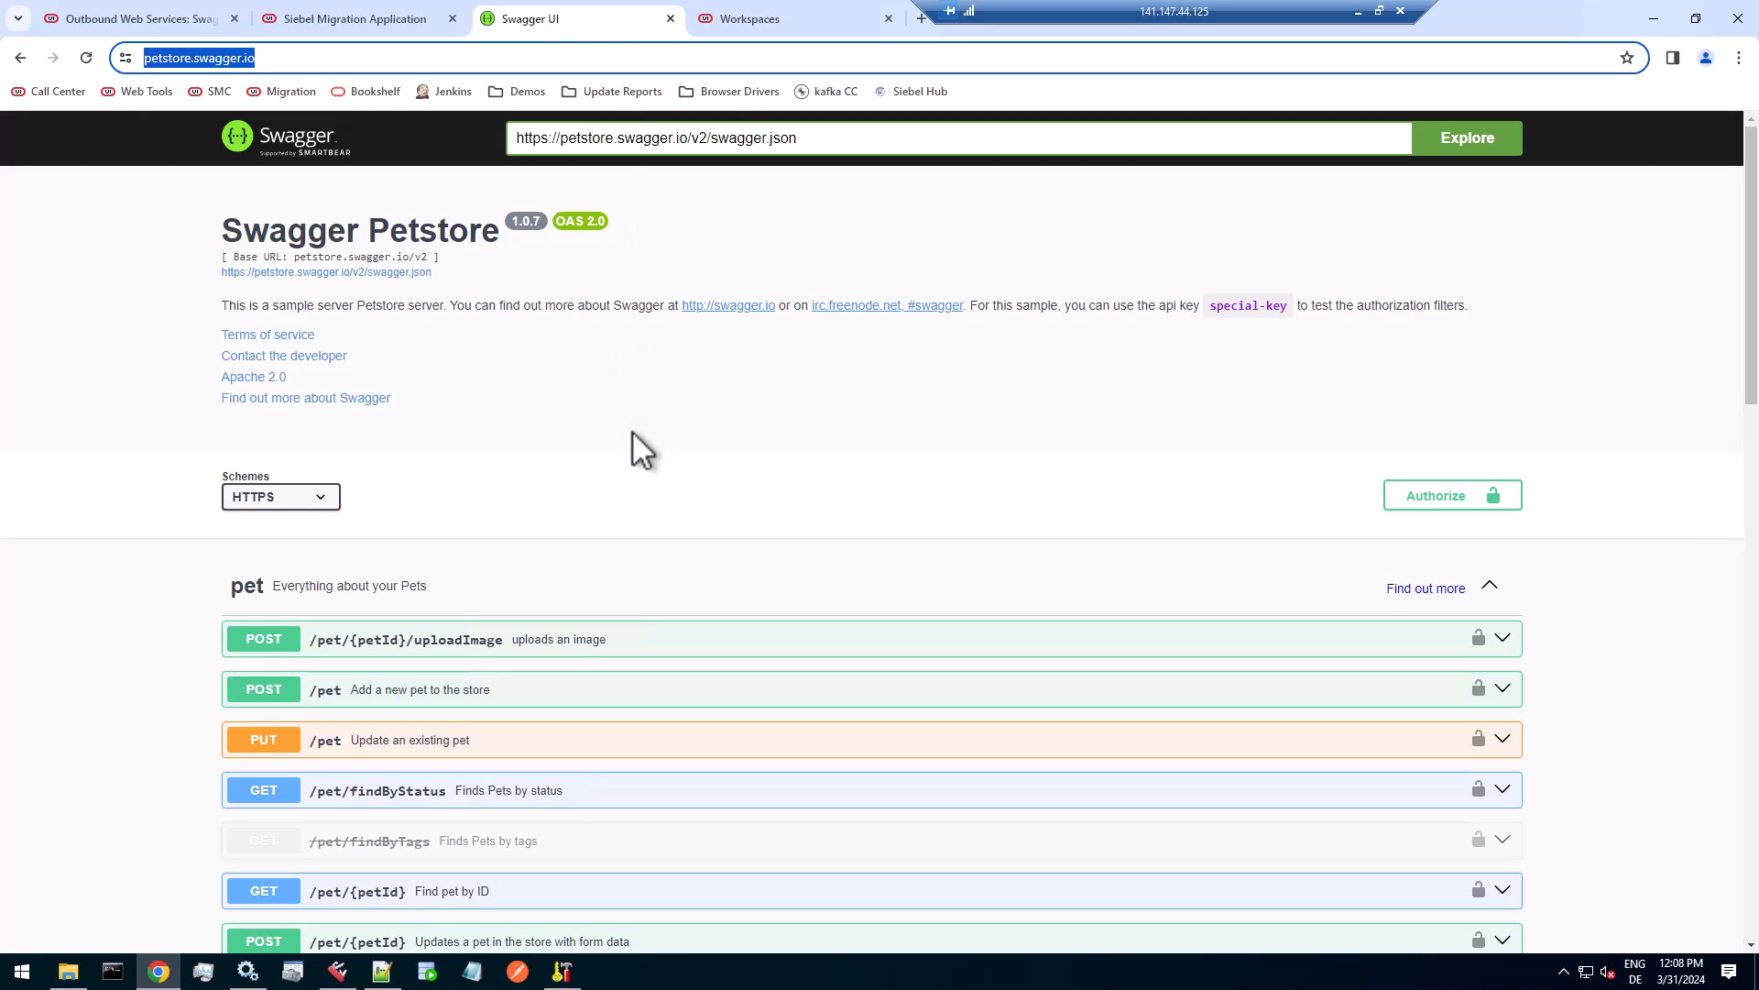
pyautogui.click(360, 273)
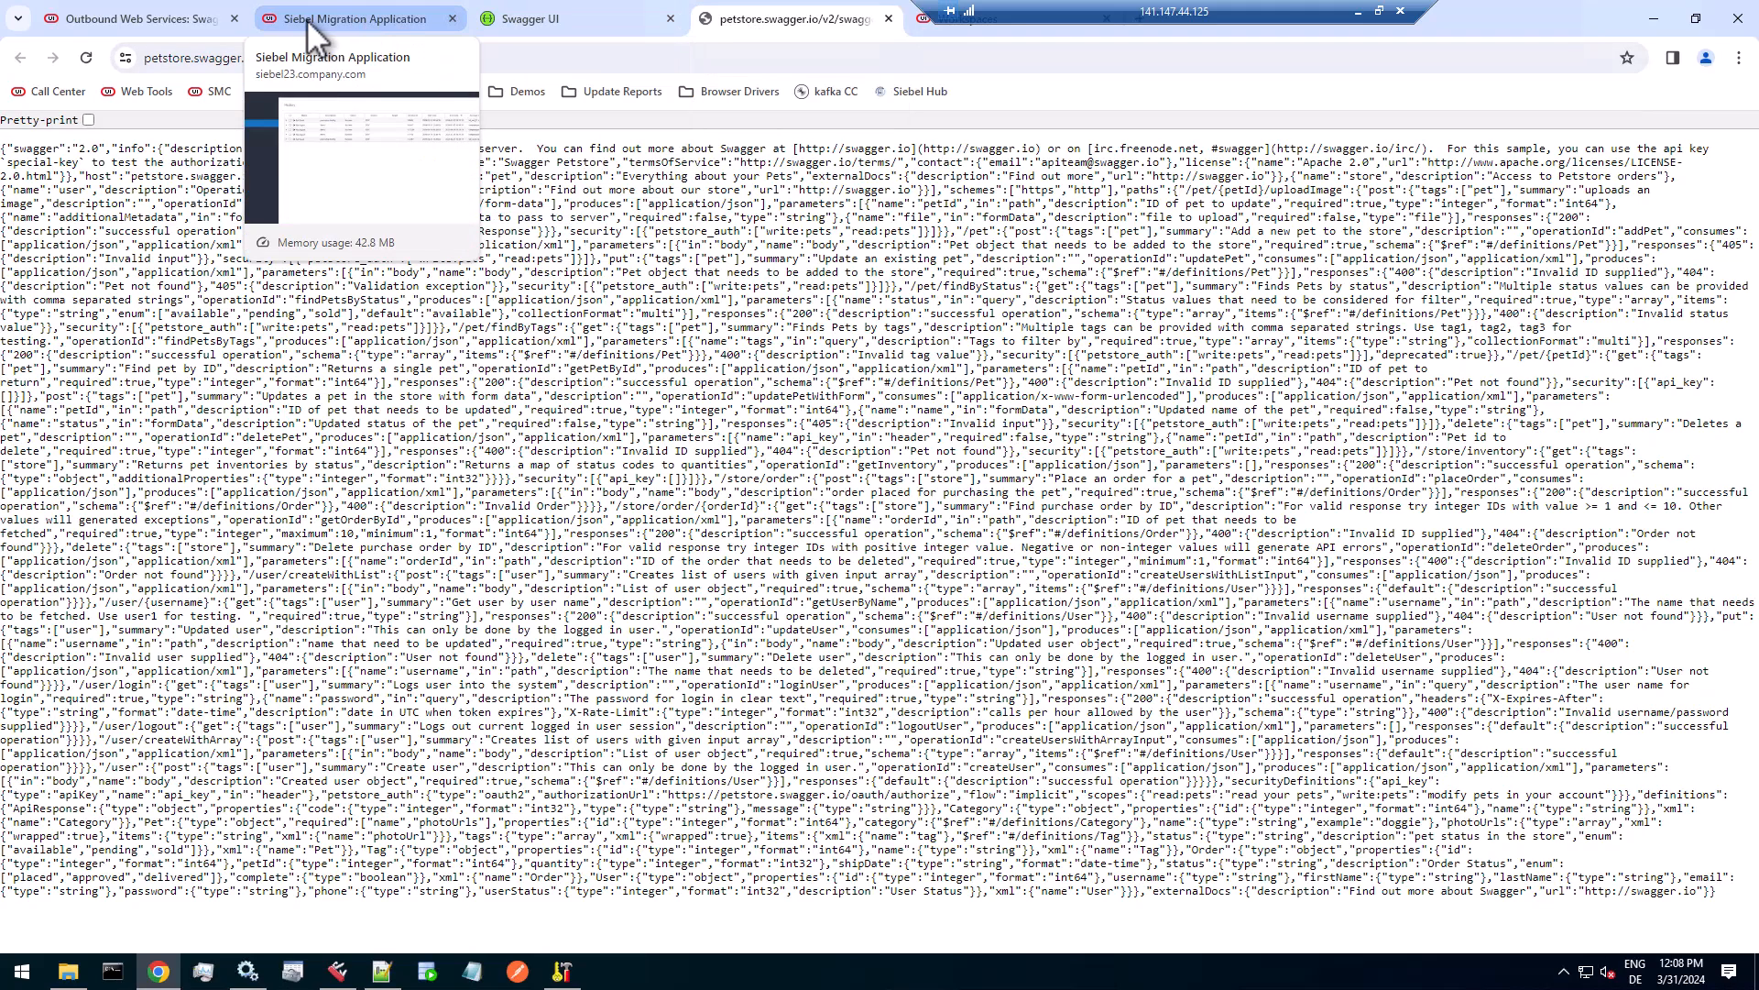
pyautogui.click(966, 27)
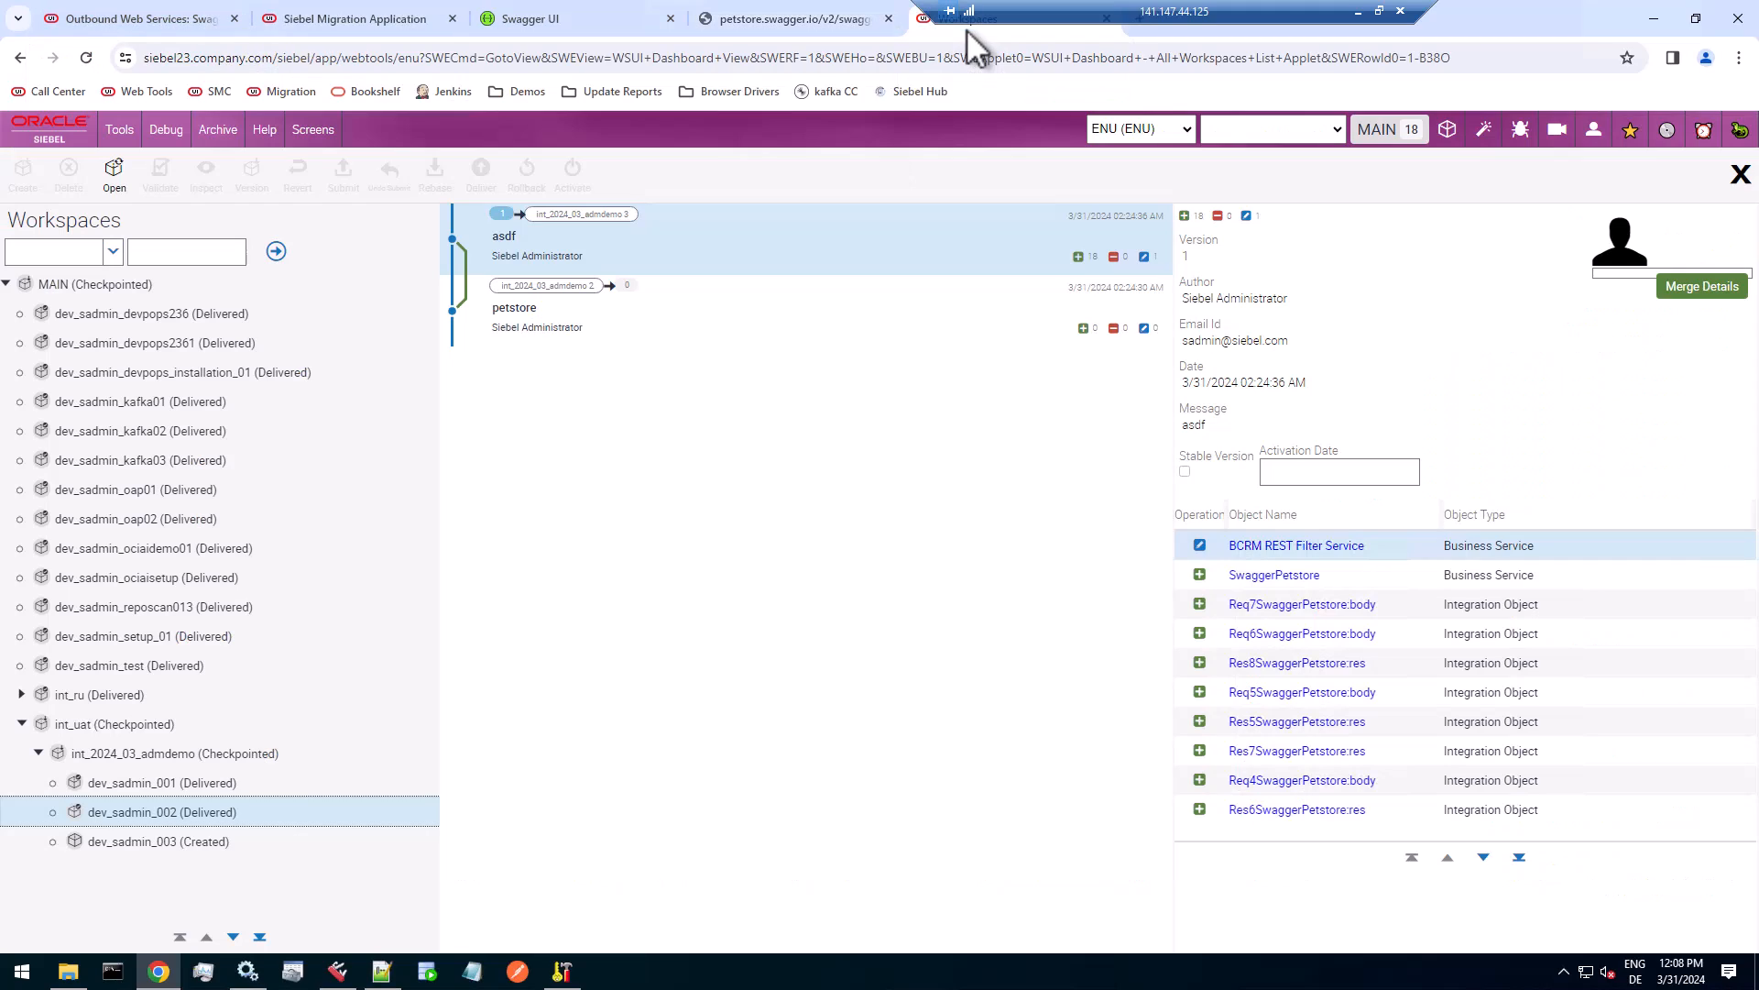
# Examine the business services and integration objects changed in dev_sadmin_002 across the whole object list.
pyautogui.click(1479, 578)
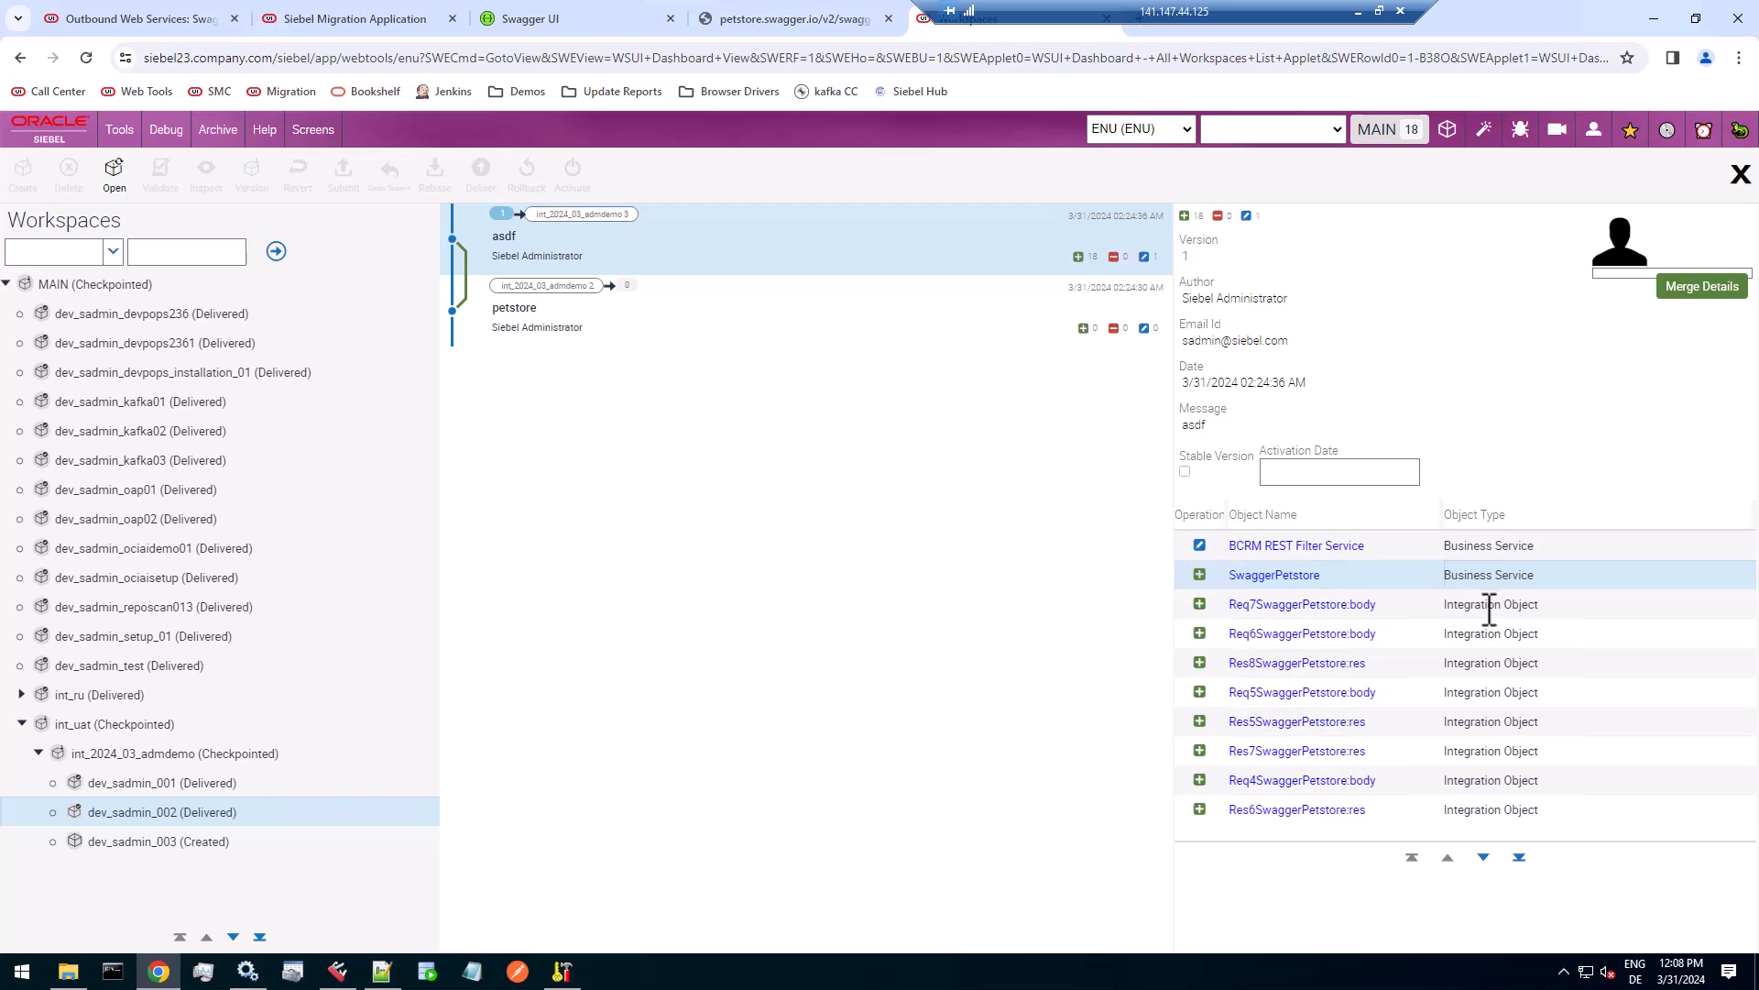
pyautogui.click(1488, 607)
pyautogui.click(1484, 857)
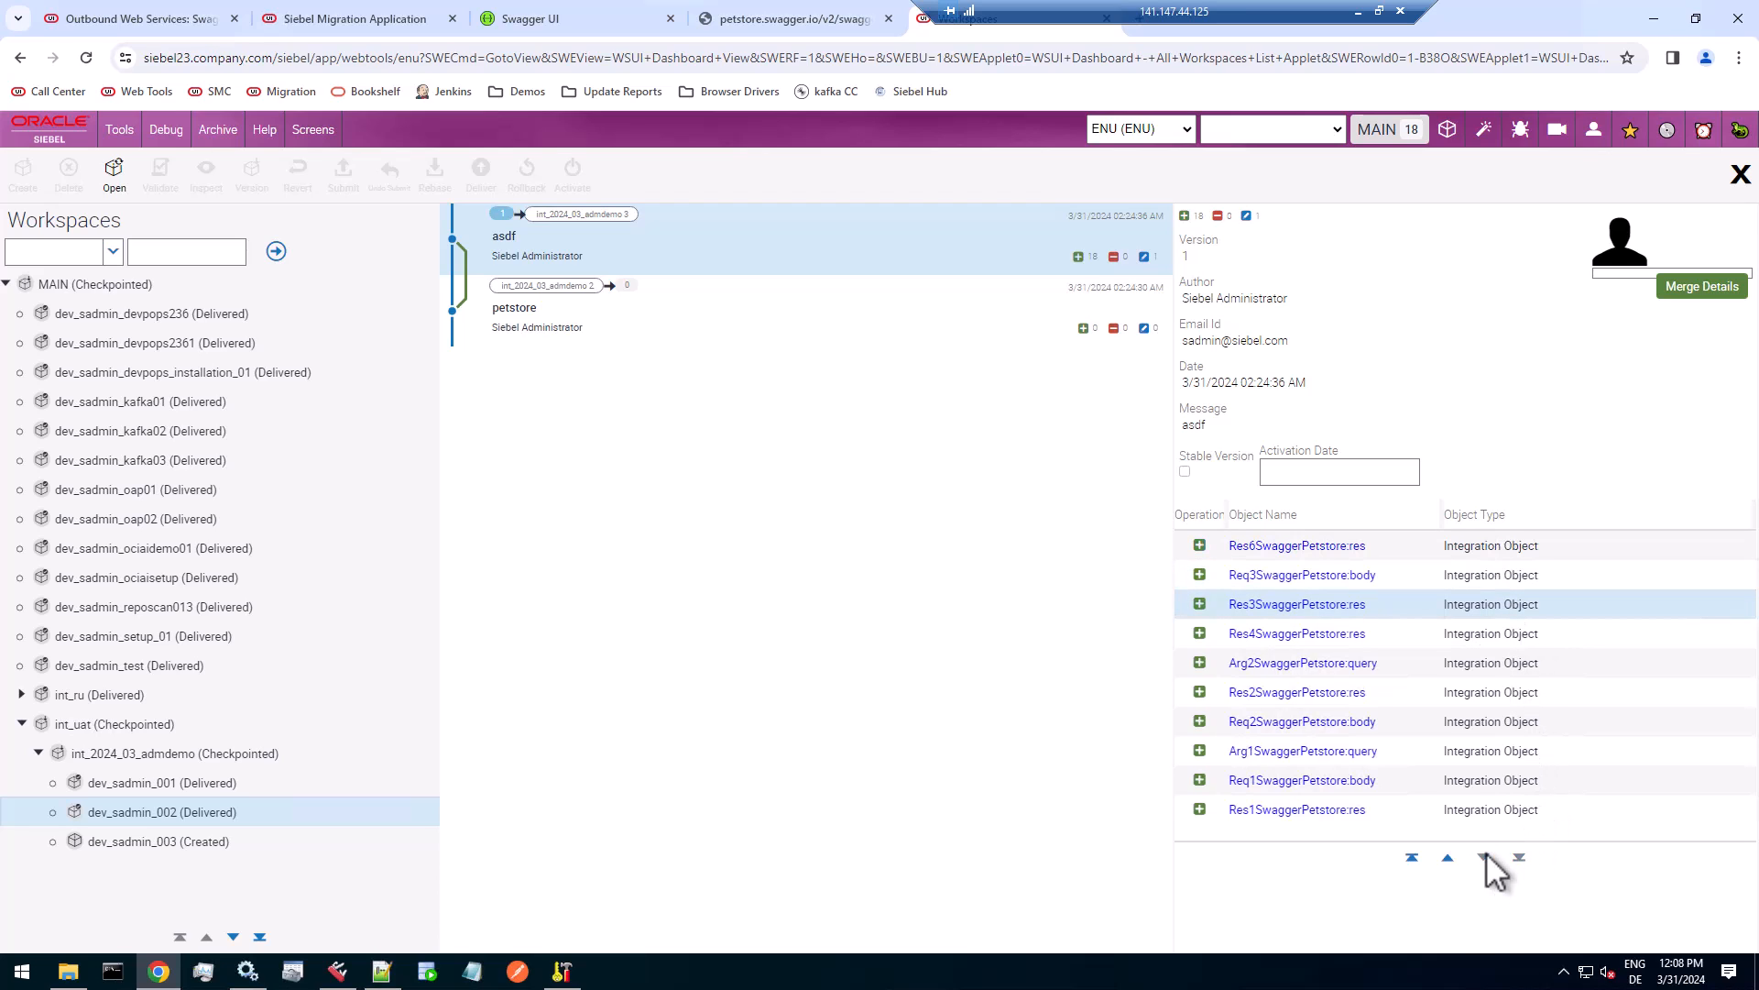
pyautogui.click(1448, 857)
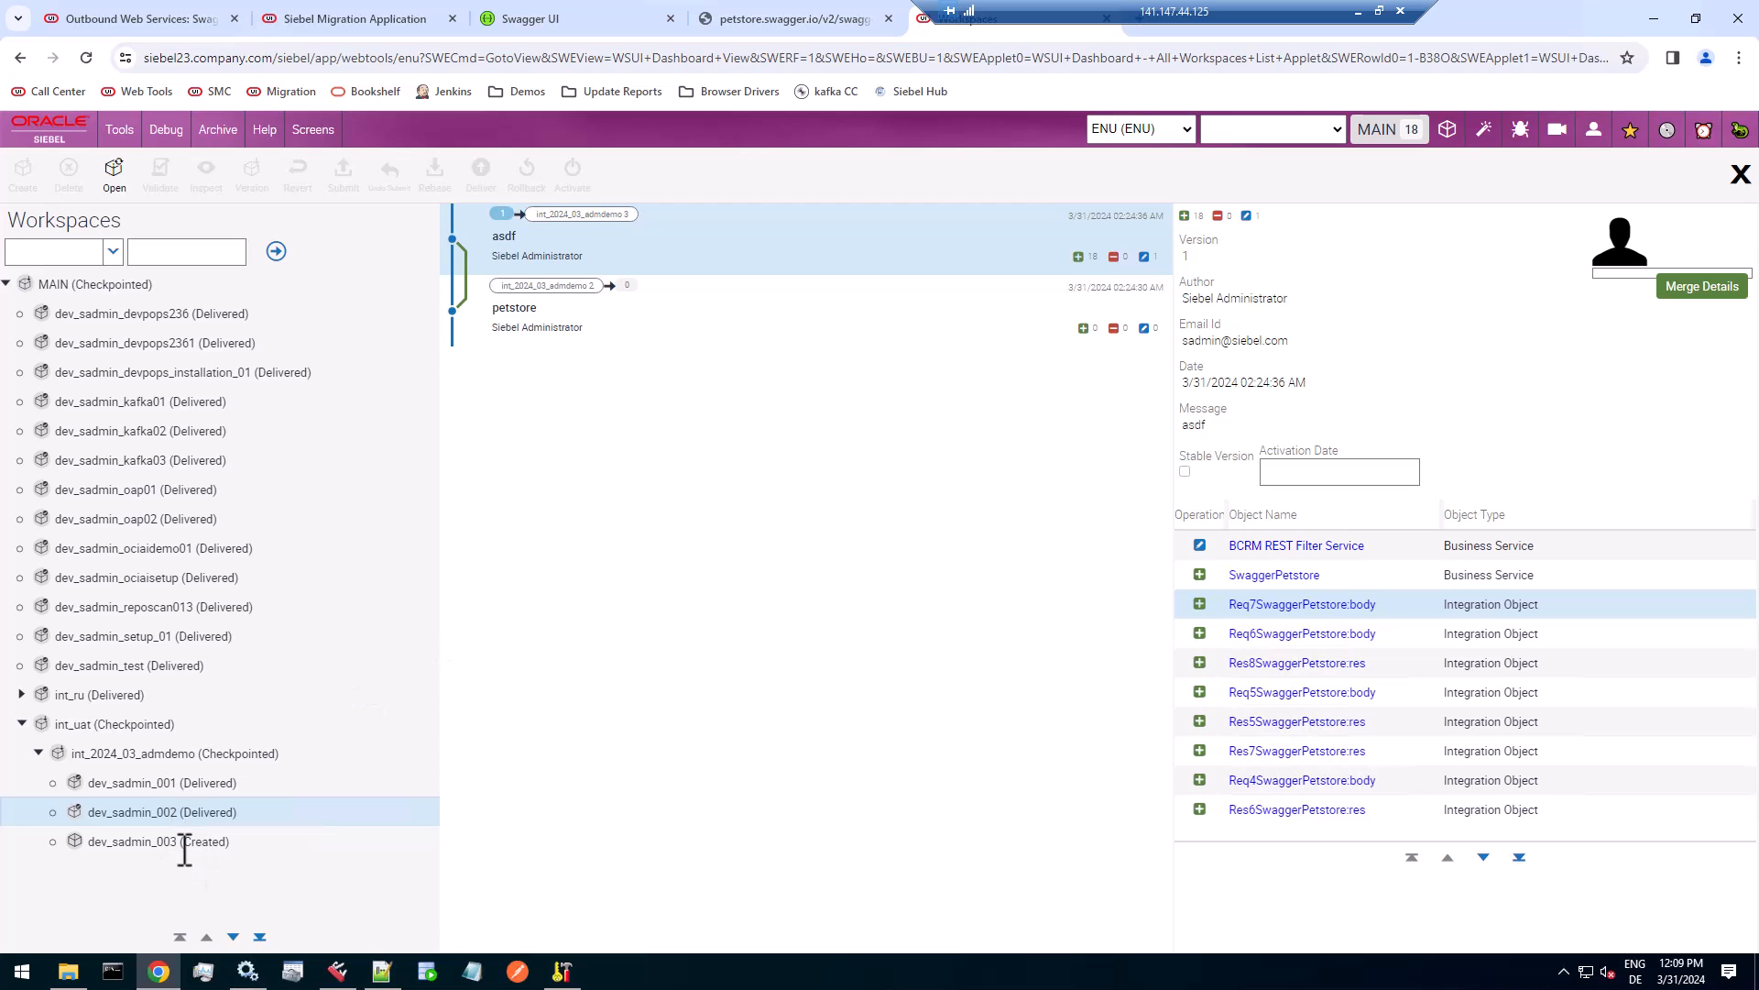
# Refresh the workspace tree and inspect the contents of dev_sadmin_003 and dev_sadmin_restfilter_001.
pyautogui.click(184, 841)
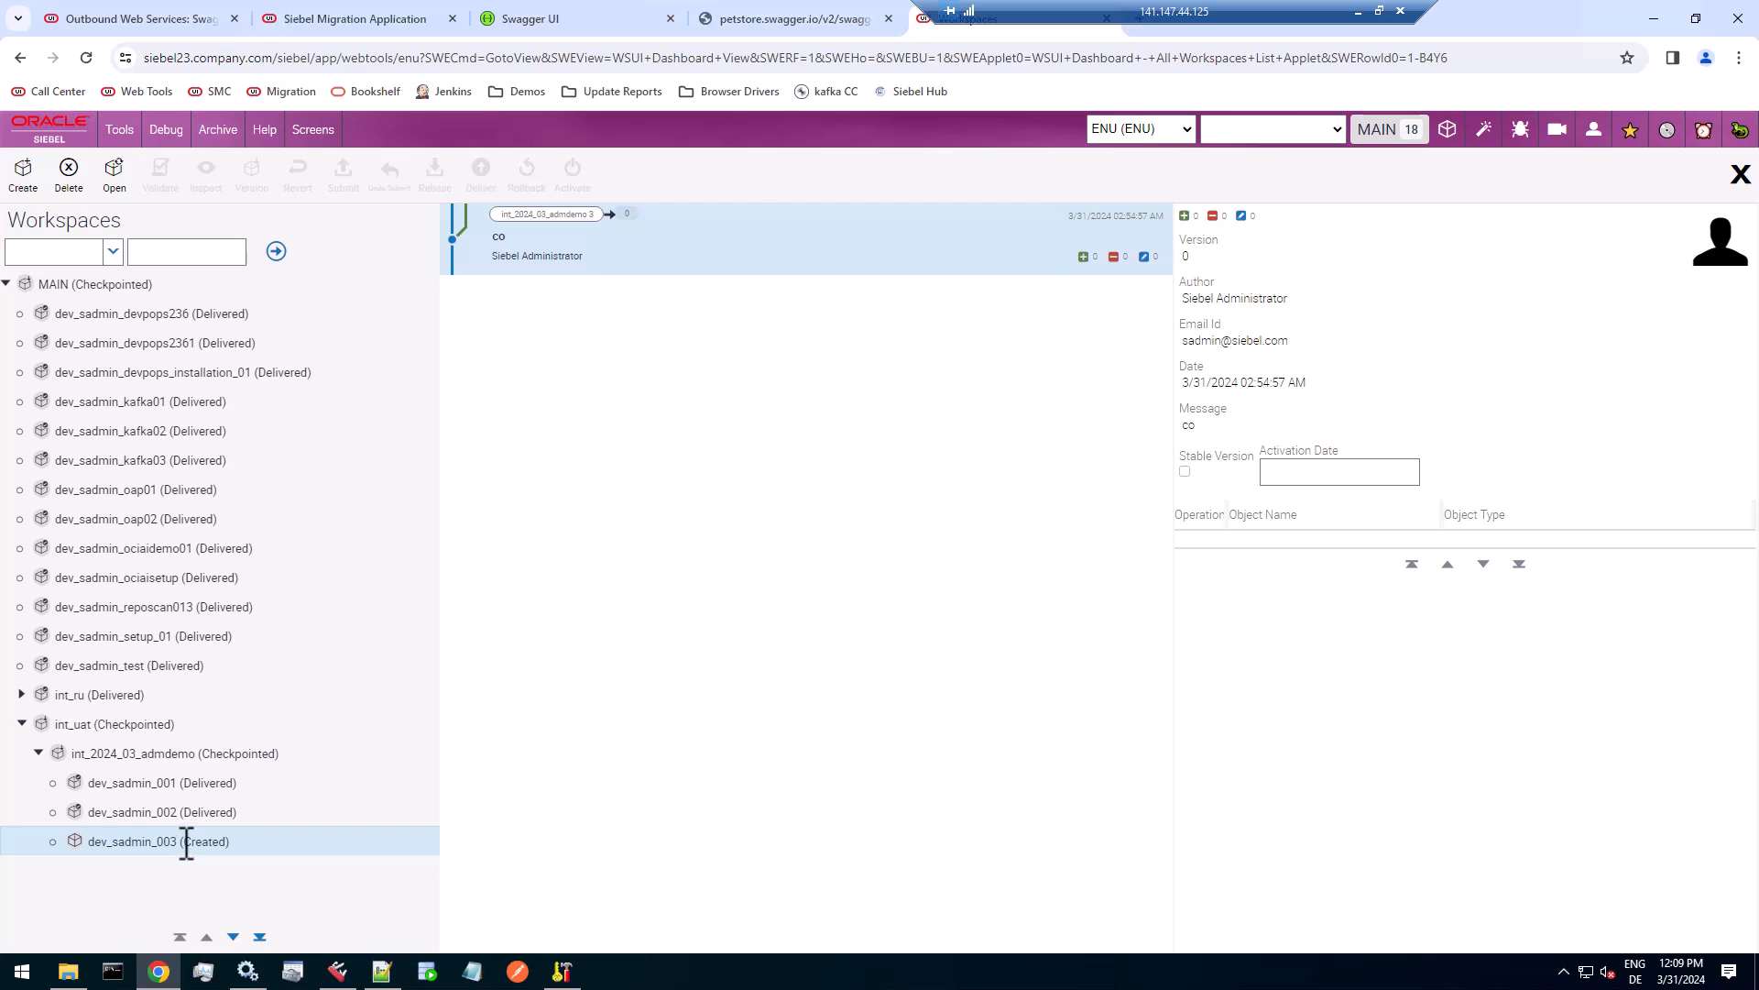
pyautogui.click(198, 814)
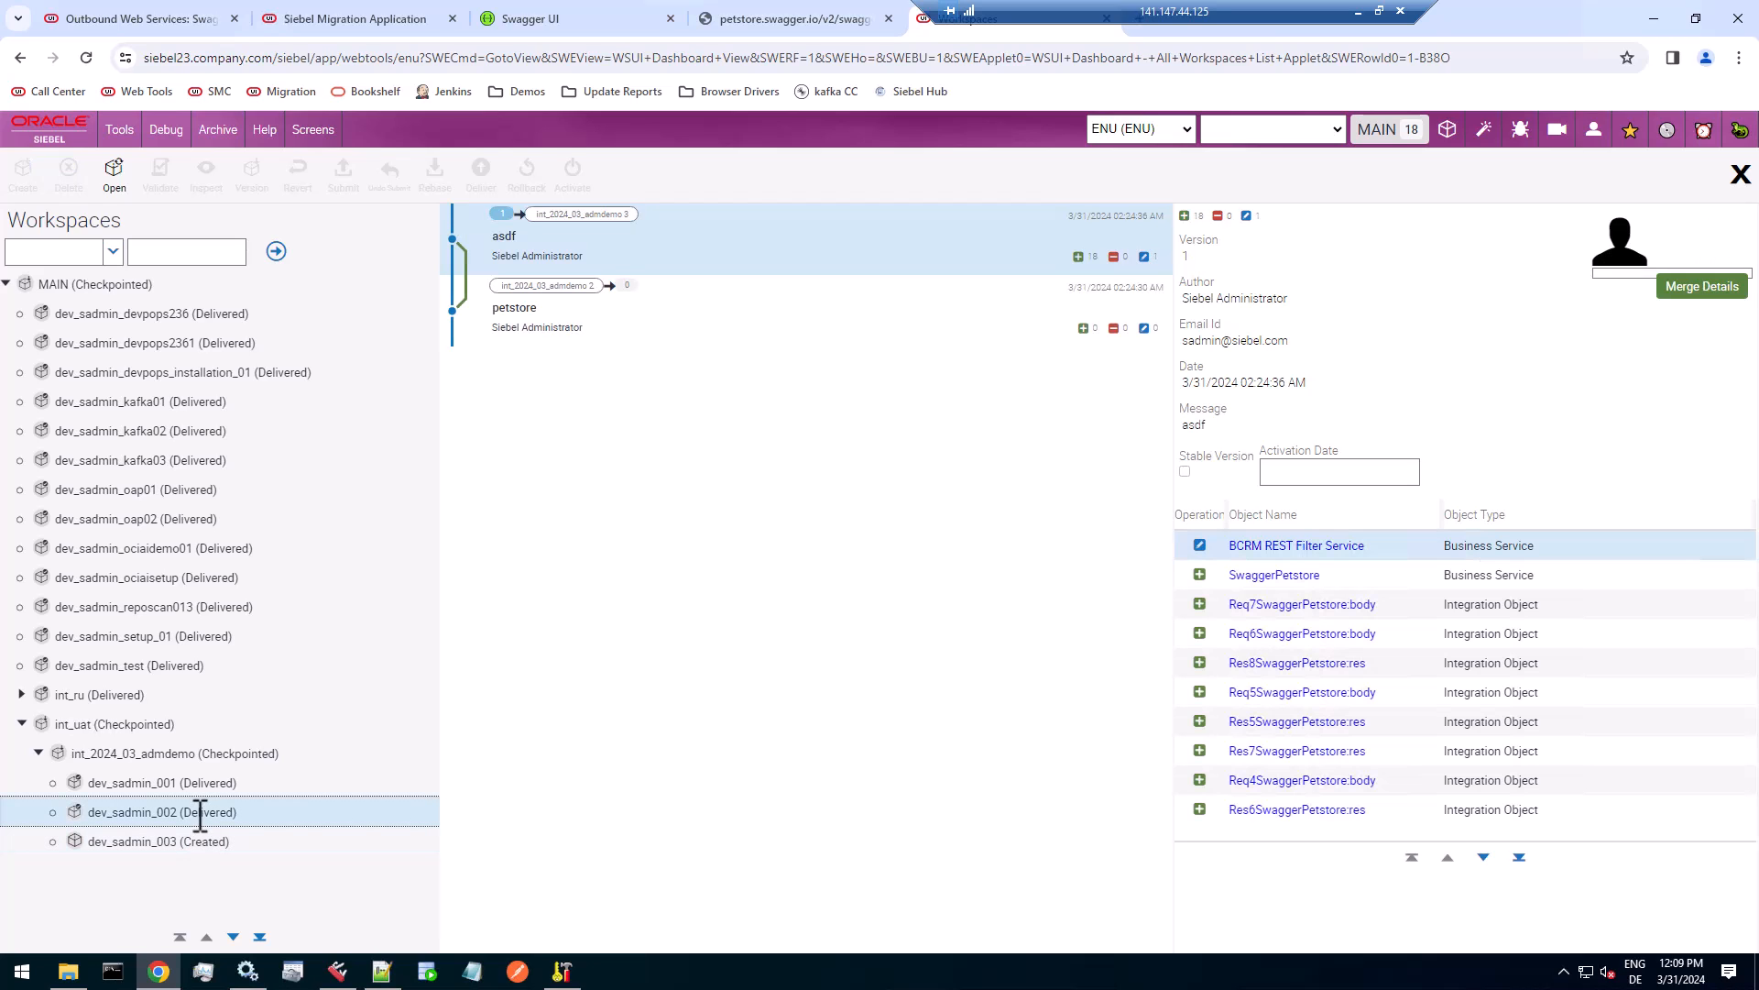
pyautogui.click(275, 253)
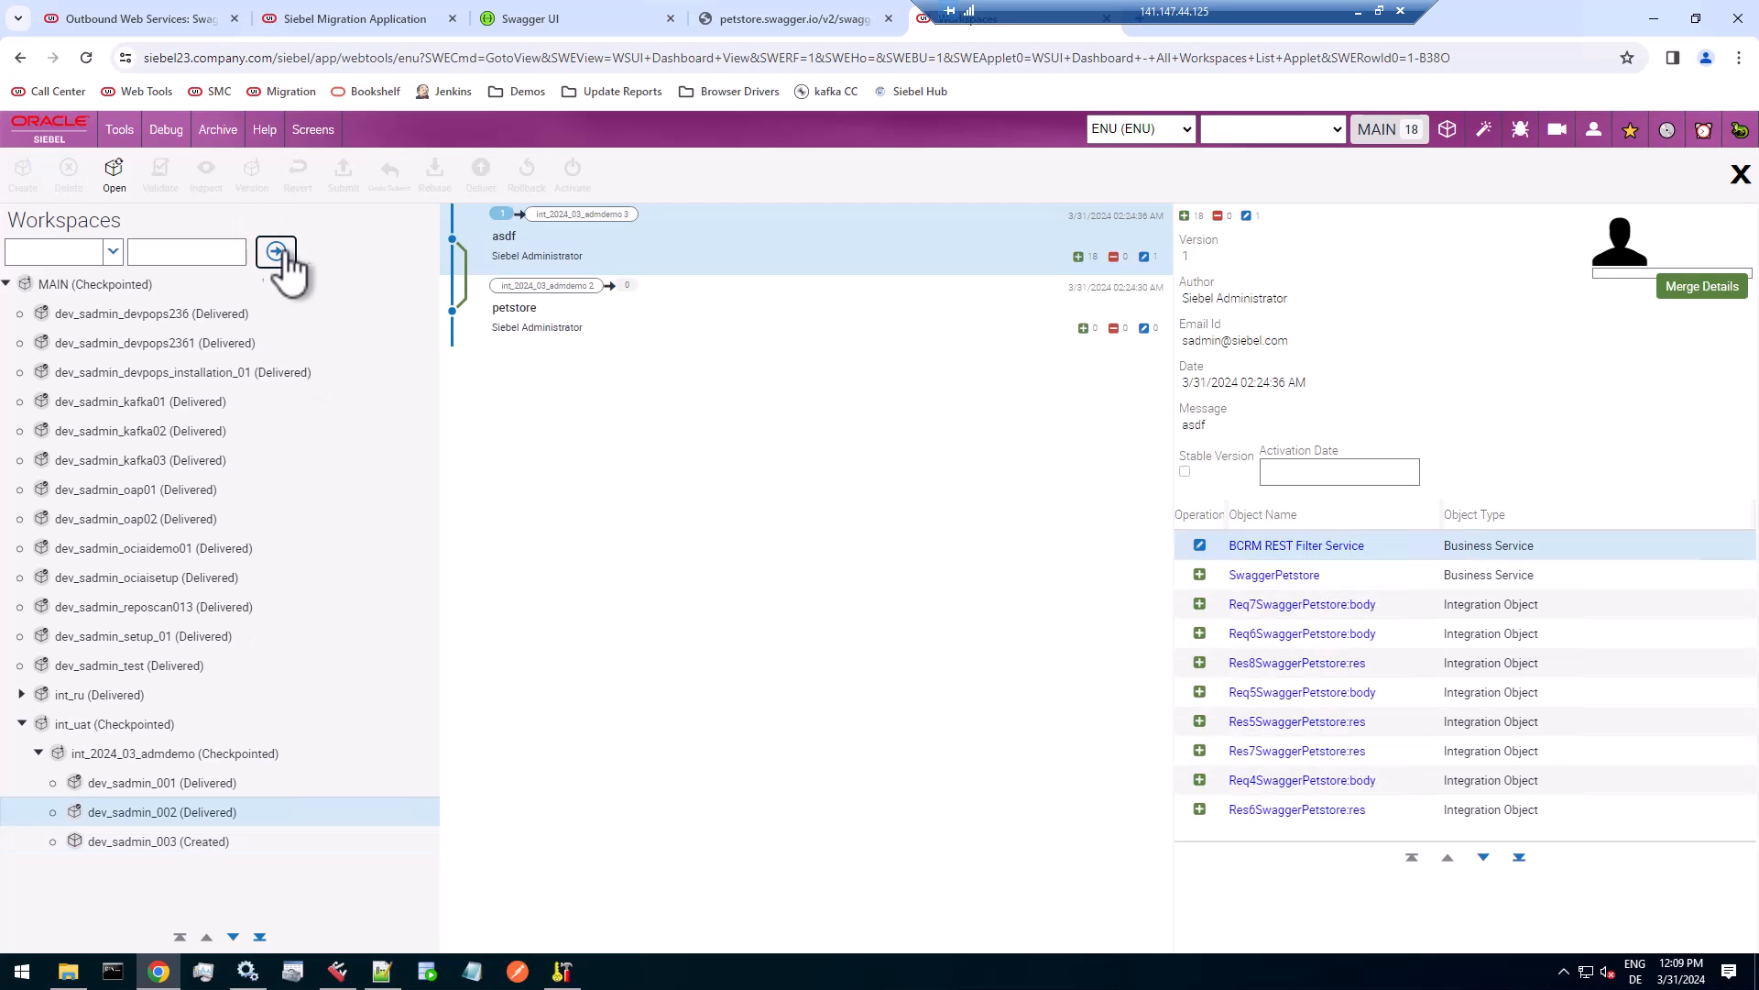
pyautogui.click(232, 937)
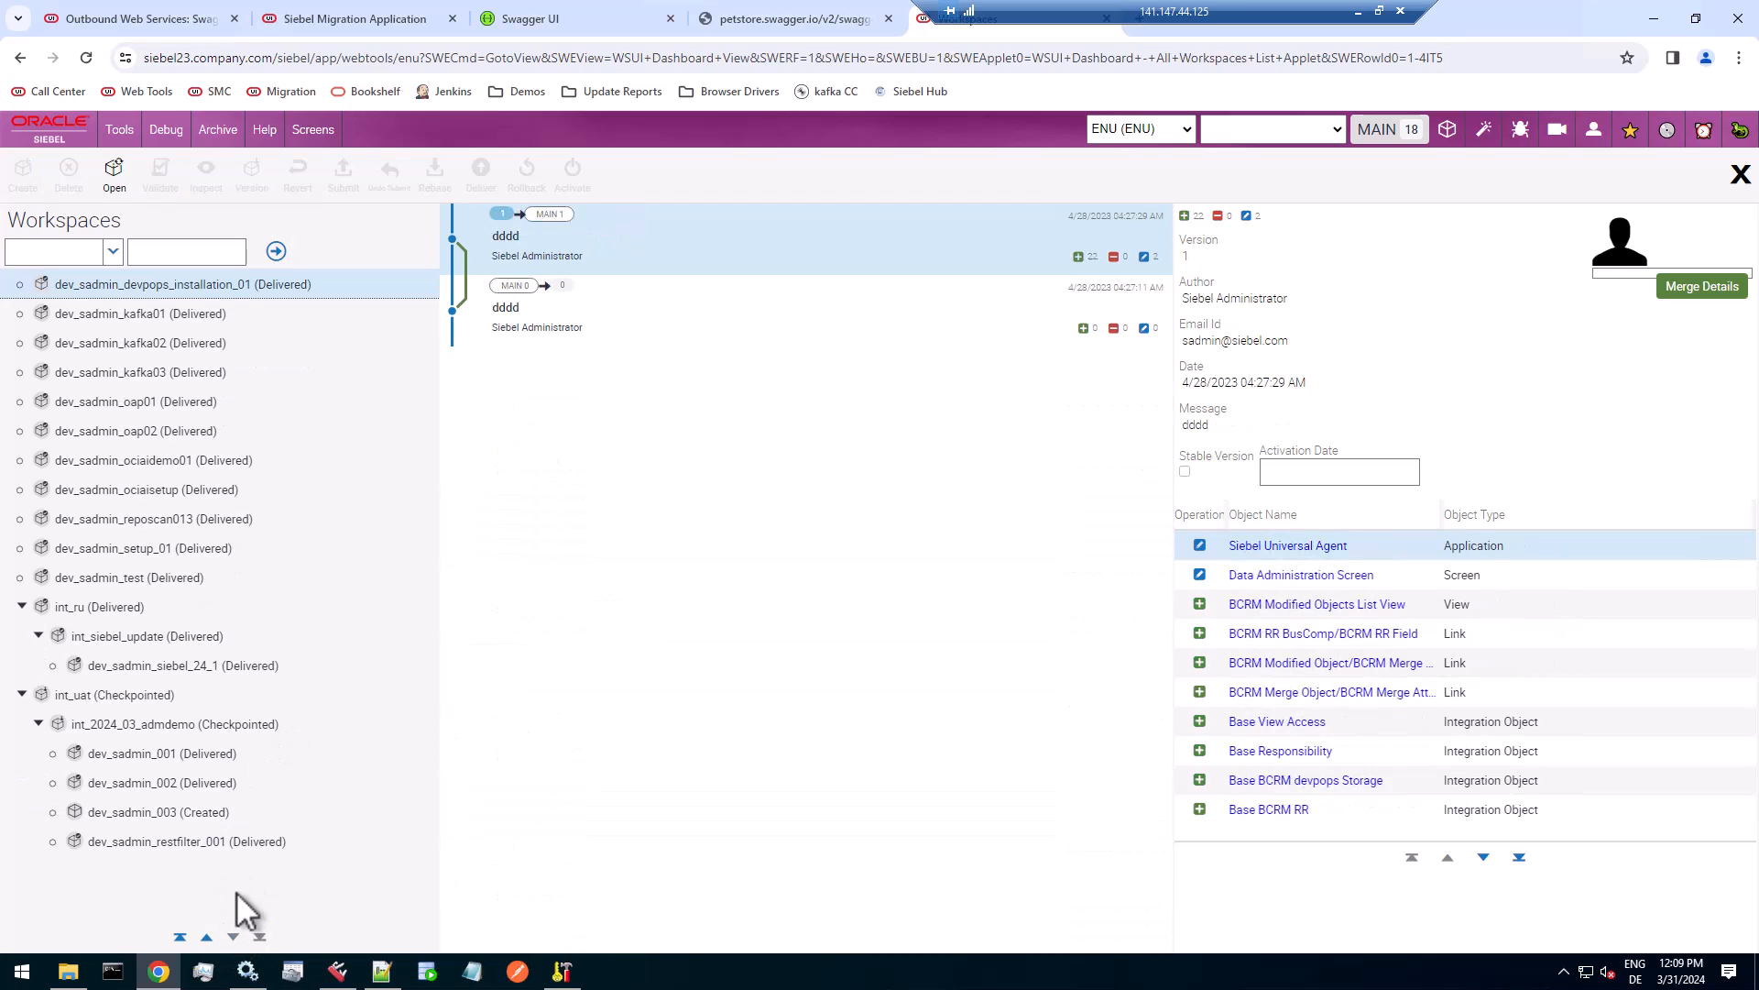
pyautogui.click(214, 812)
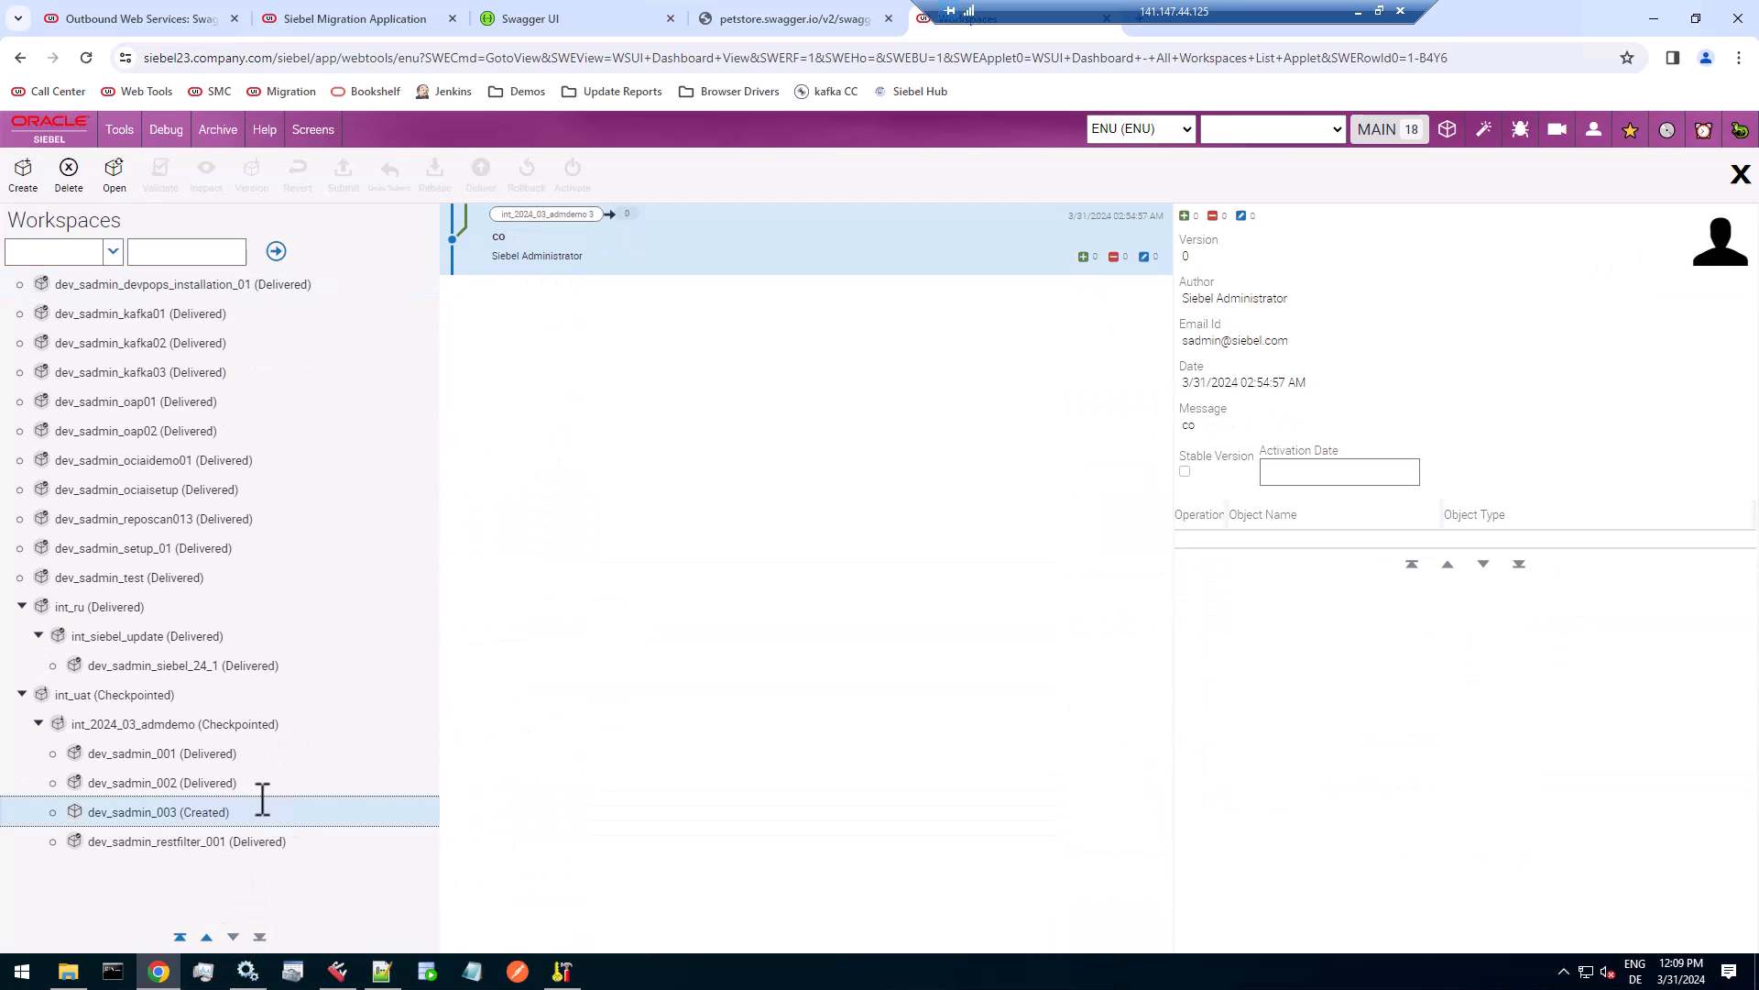
pyautogui.click(211, 843)
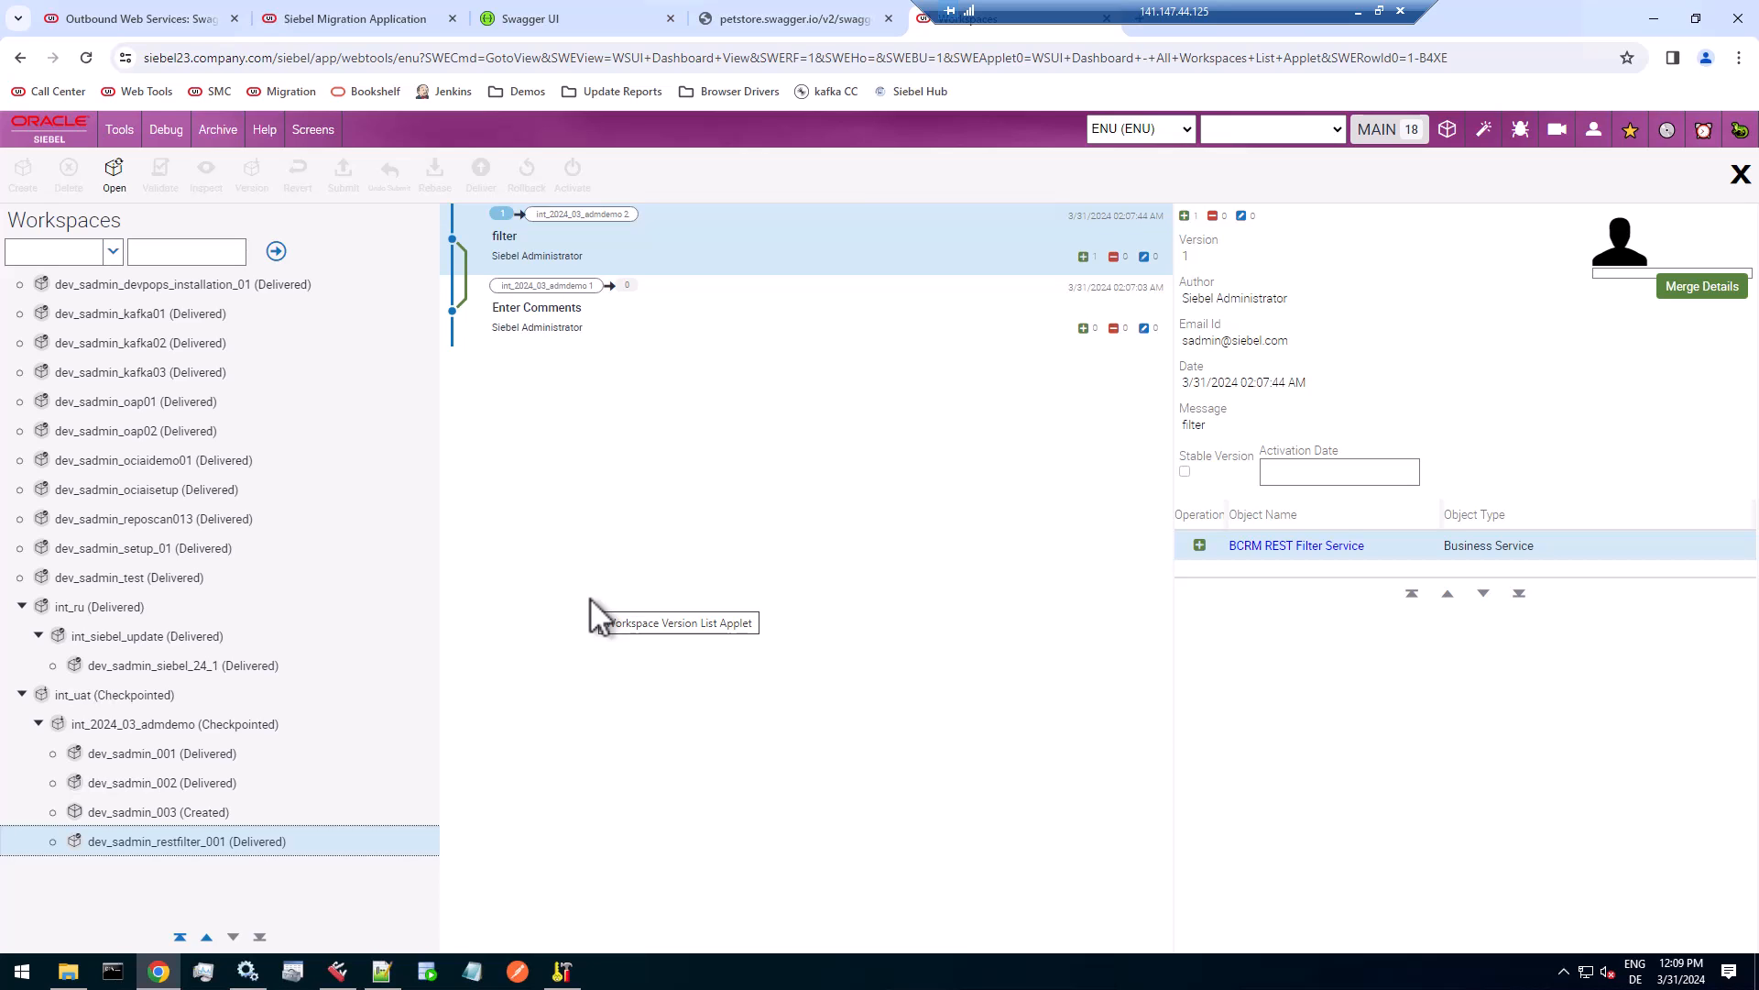
# Switch to the Outbound REST Services page and find the getOrderById method of the SwaggerPetstore service.
pyautogui.click(171, 13)
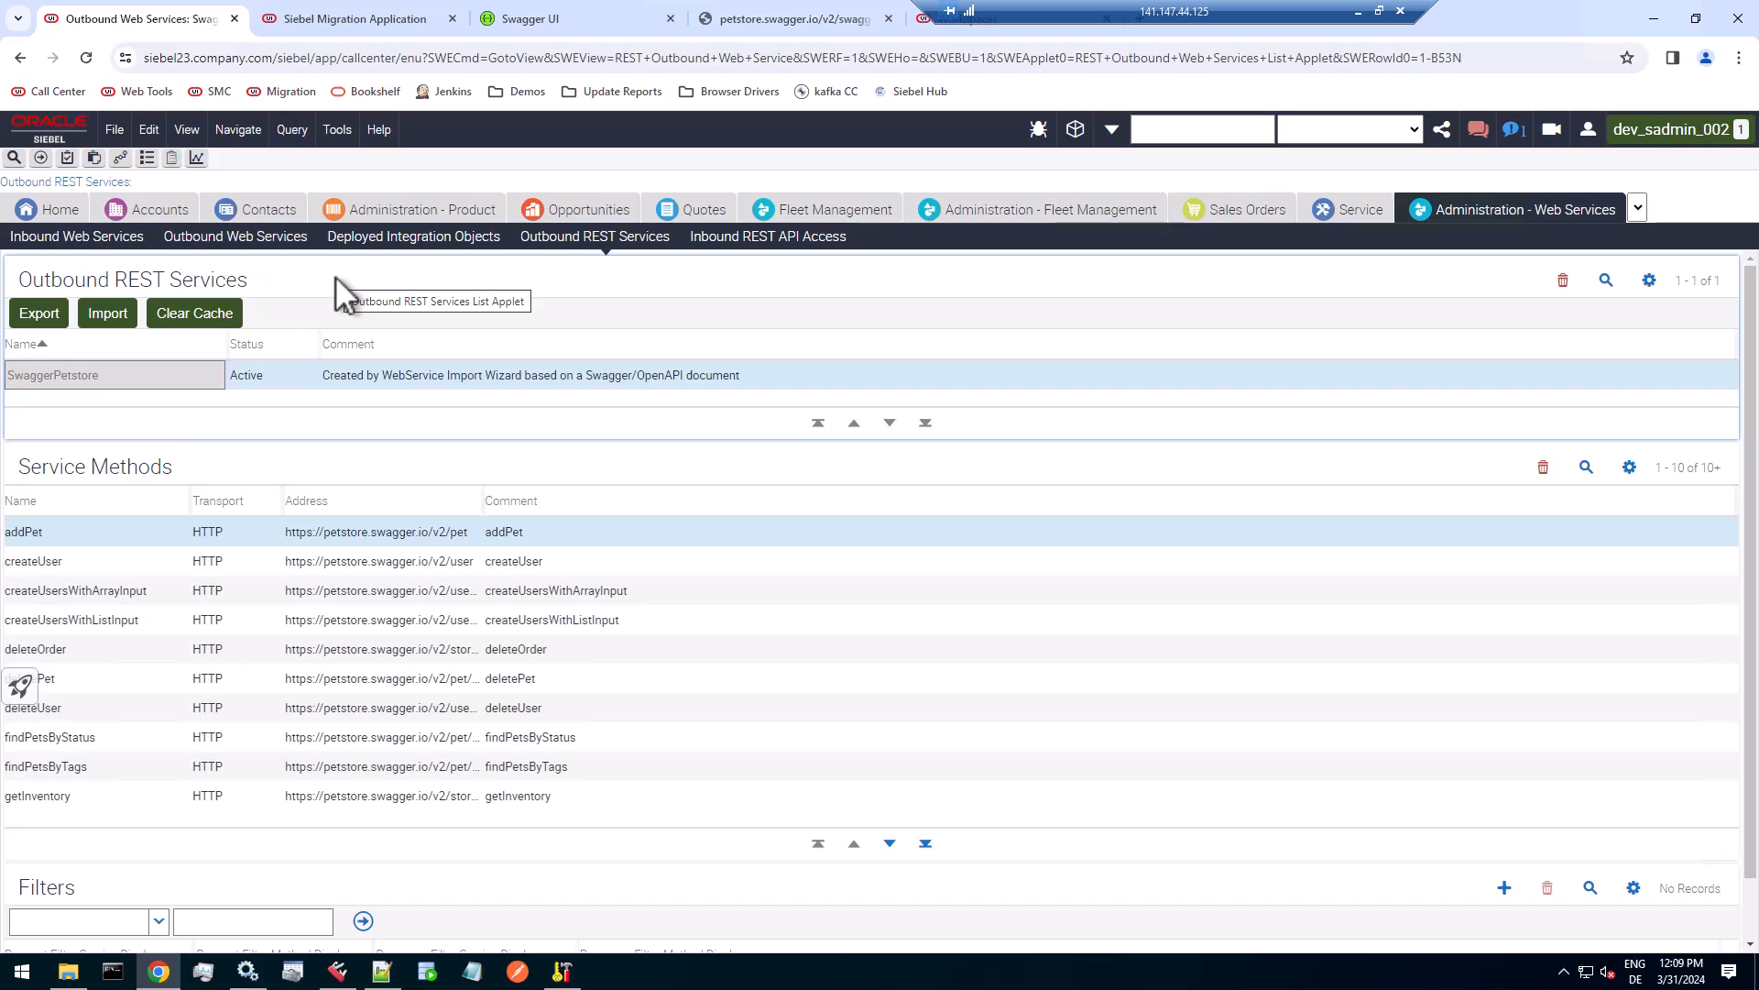
pyautogui.moveTo(123, 372); pyautogui.dragTo(9, 383)
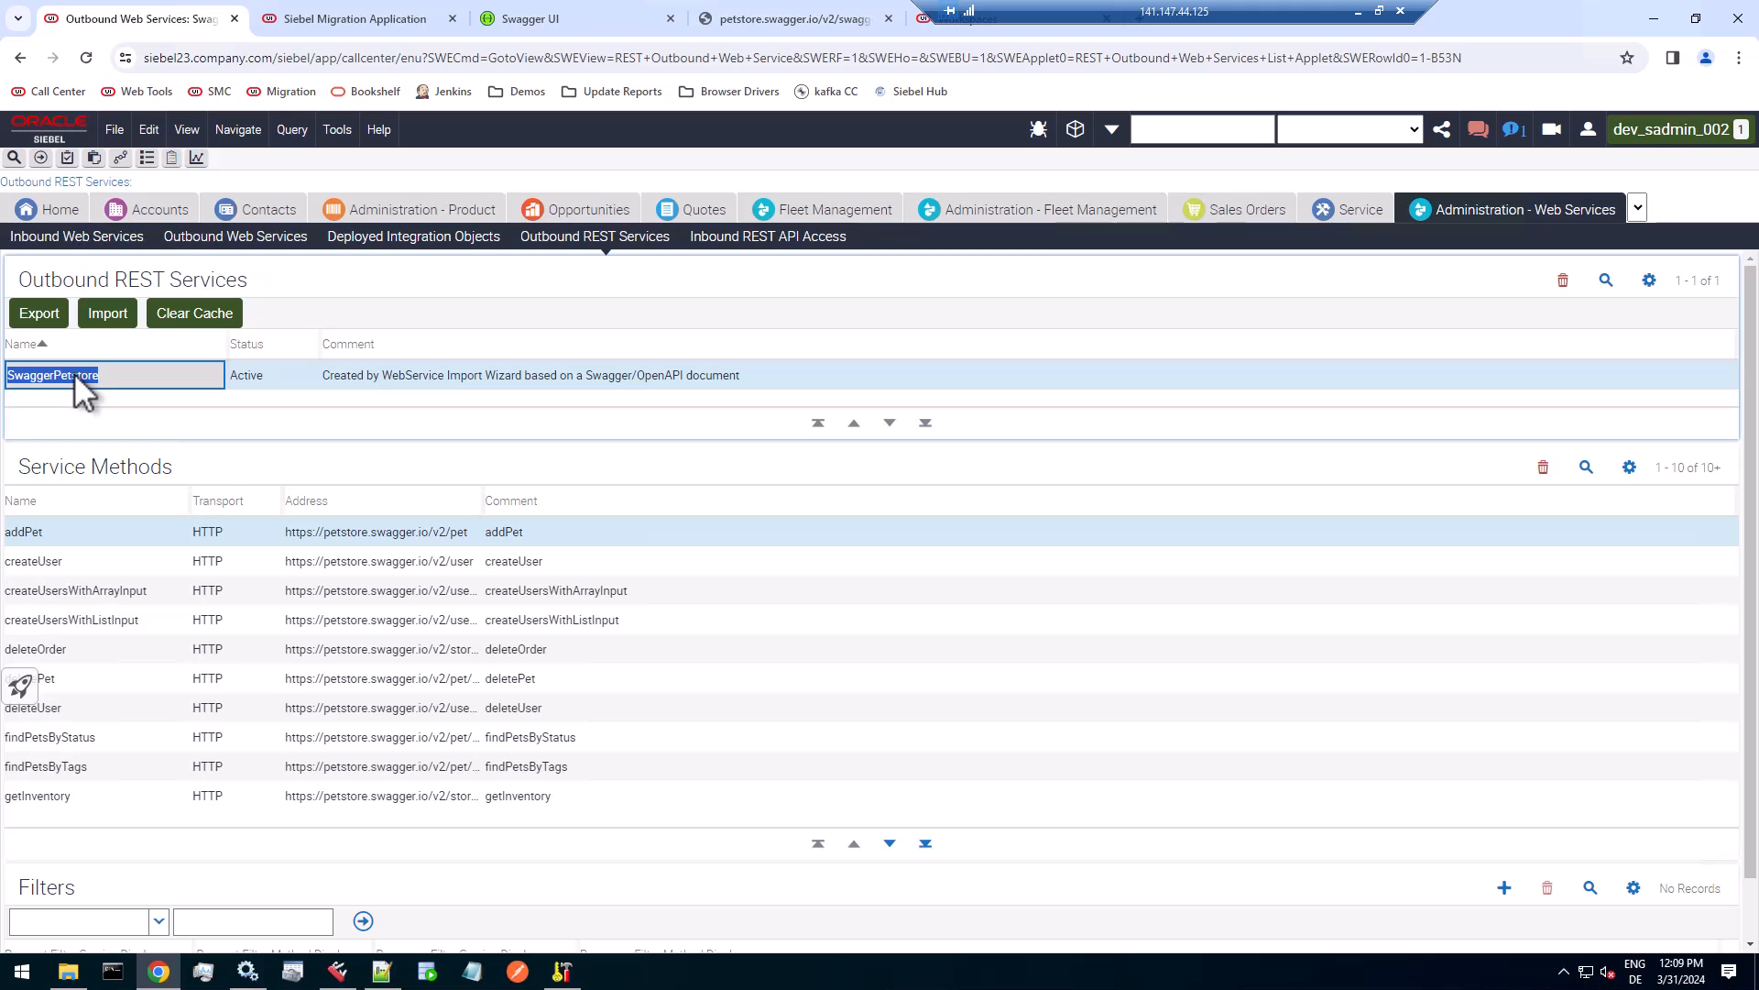
pyautogui.click(890, 843)
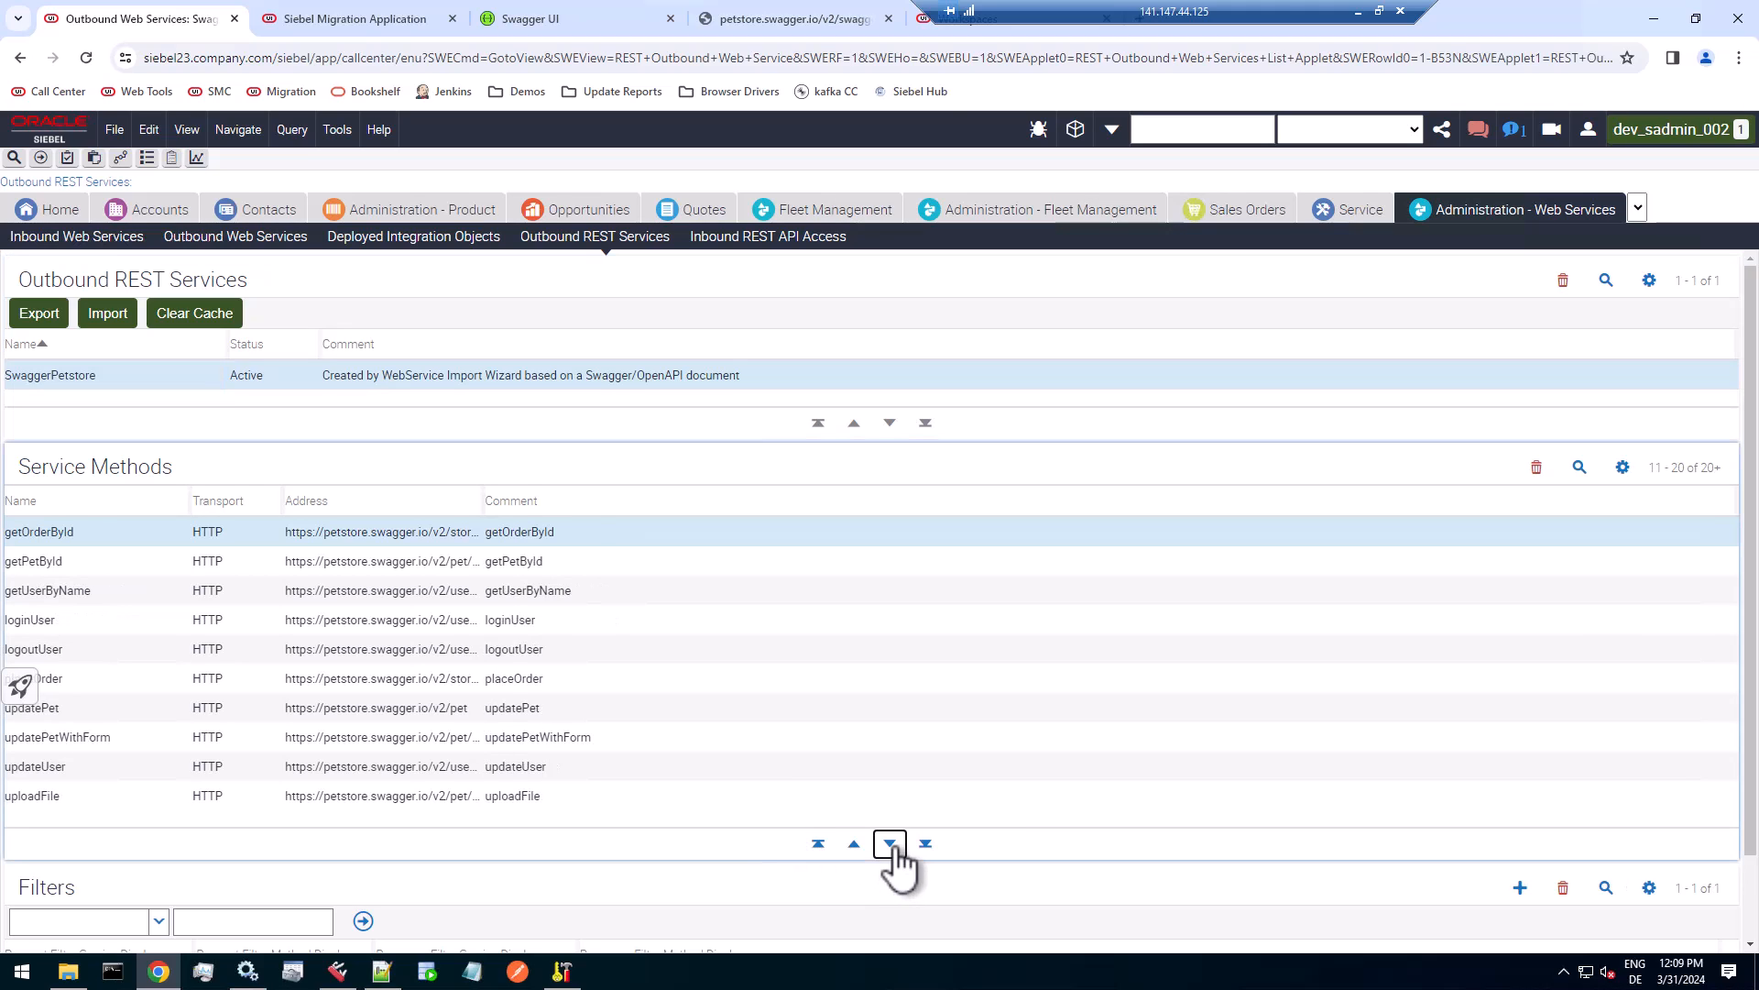
pyautogui.click(96, 536)
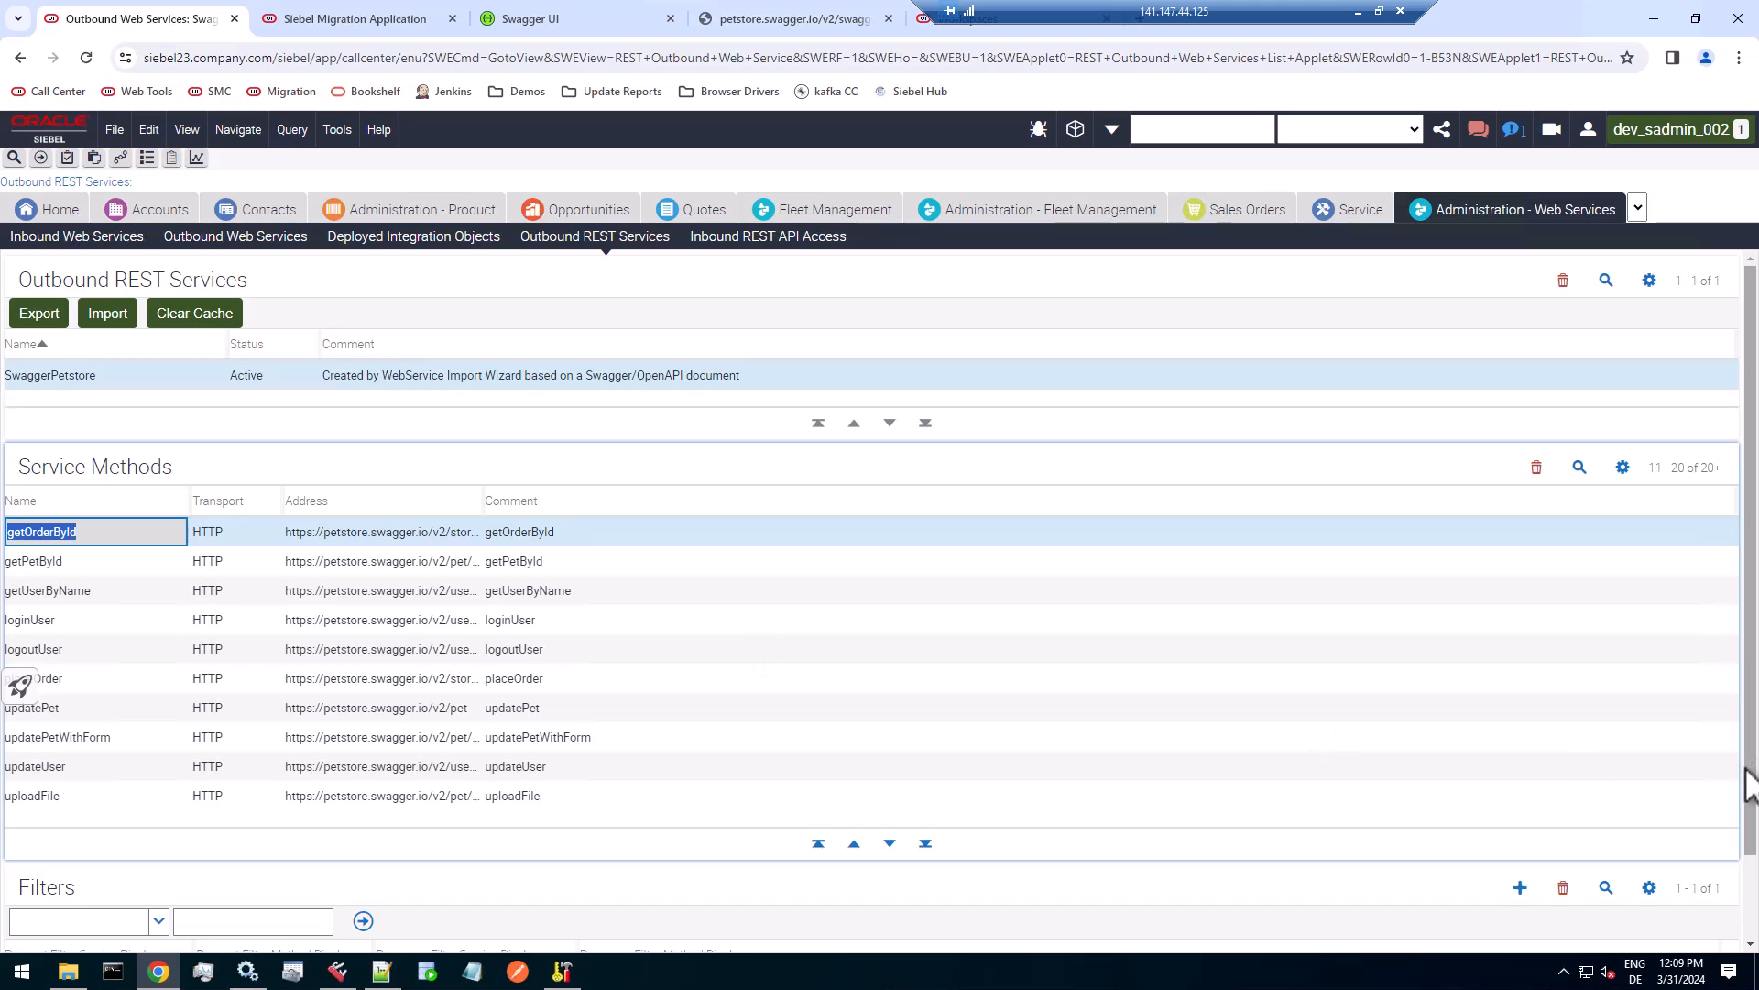
pyautogui.scroll(-1, 1746, 774)
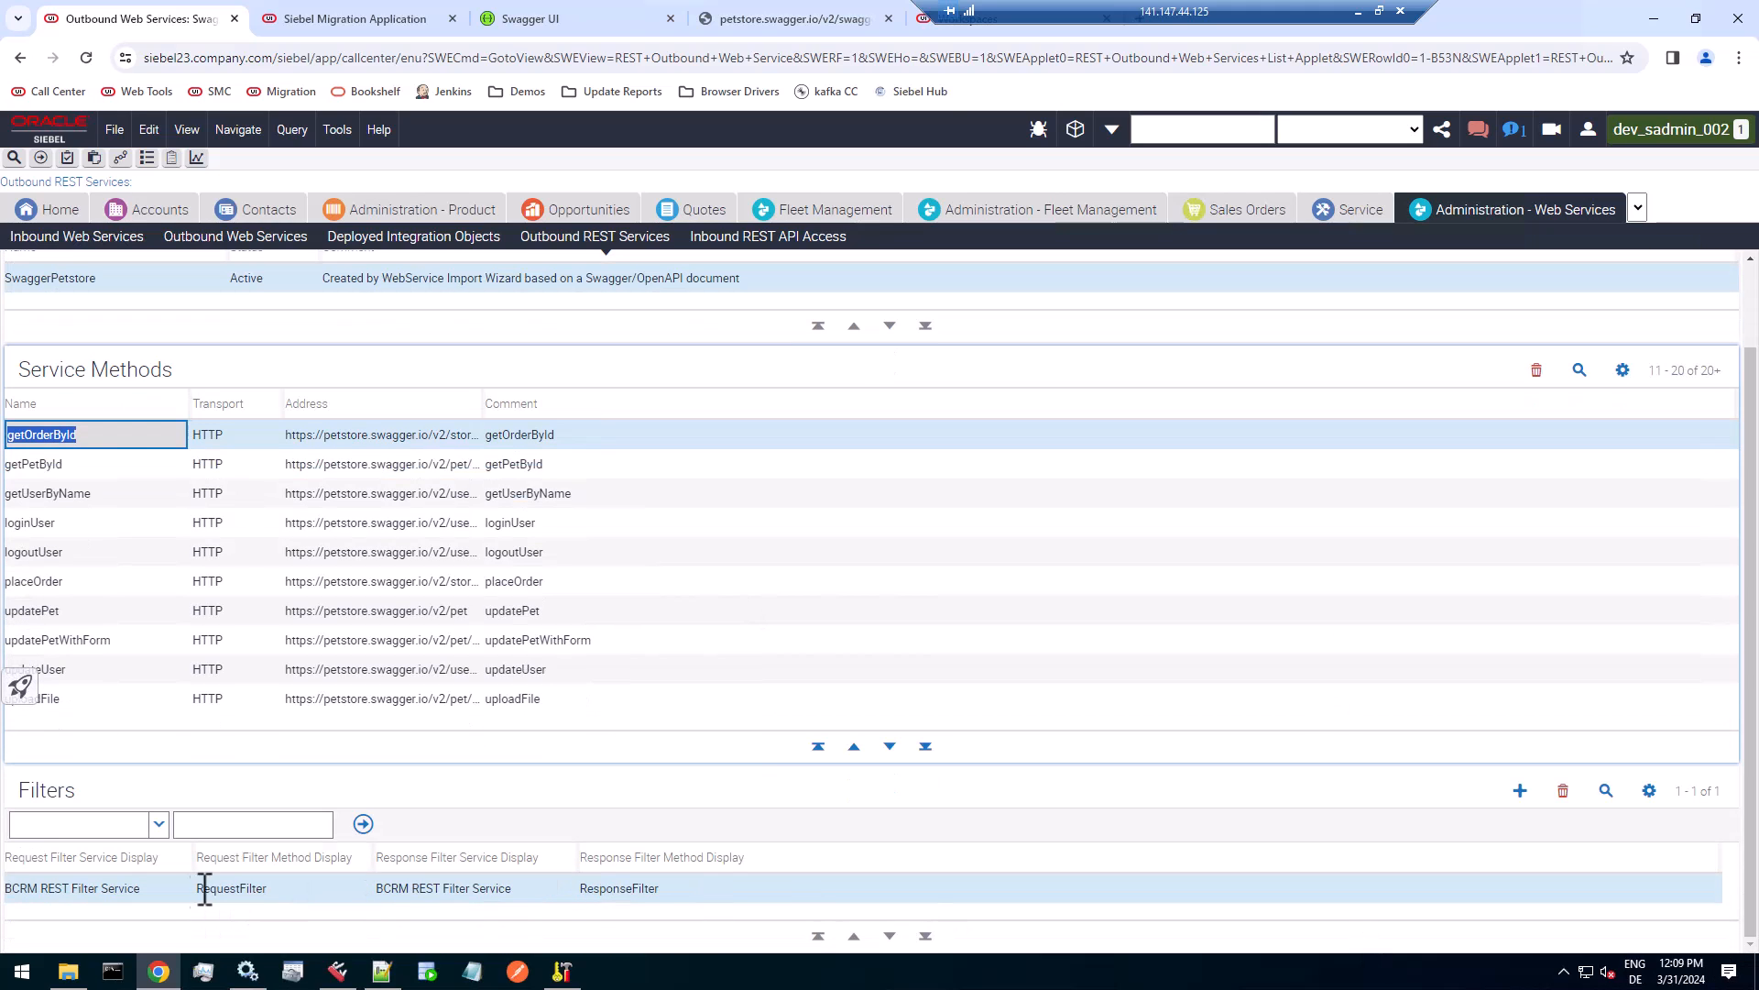
# Examine the request and response filter services and methods of getOrderById, and reselect the SwaggerPetstore service record.
pyautogui.click(157, 888)
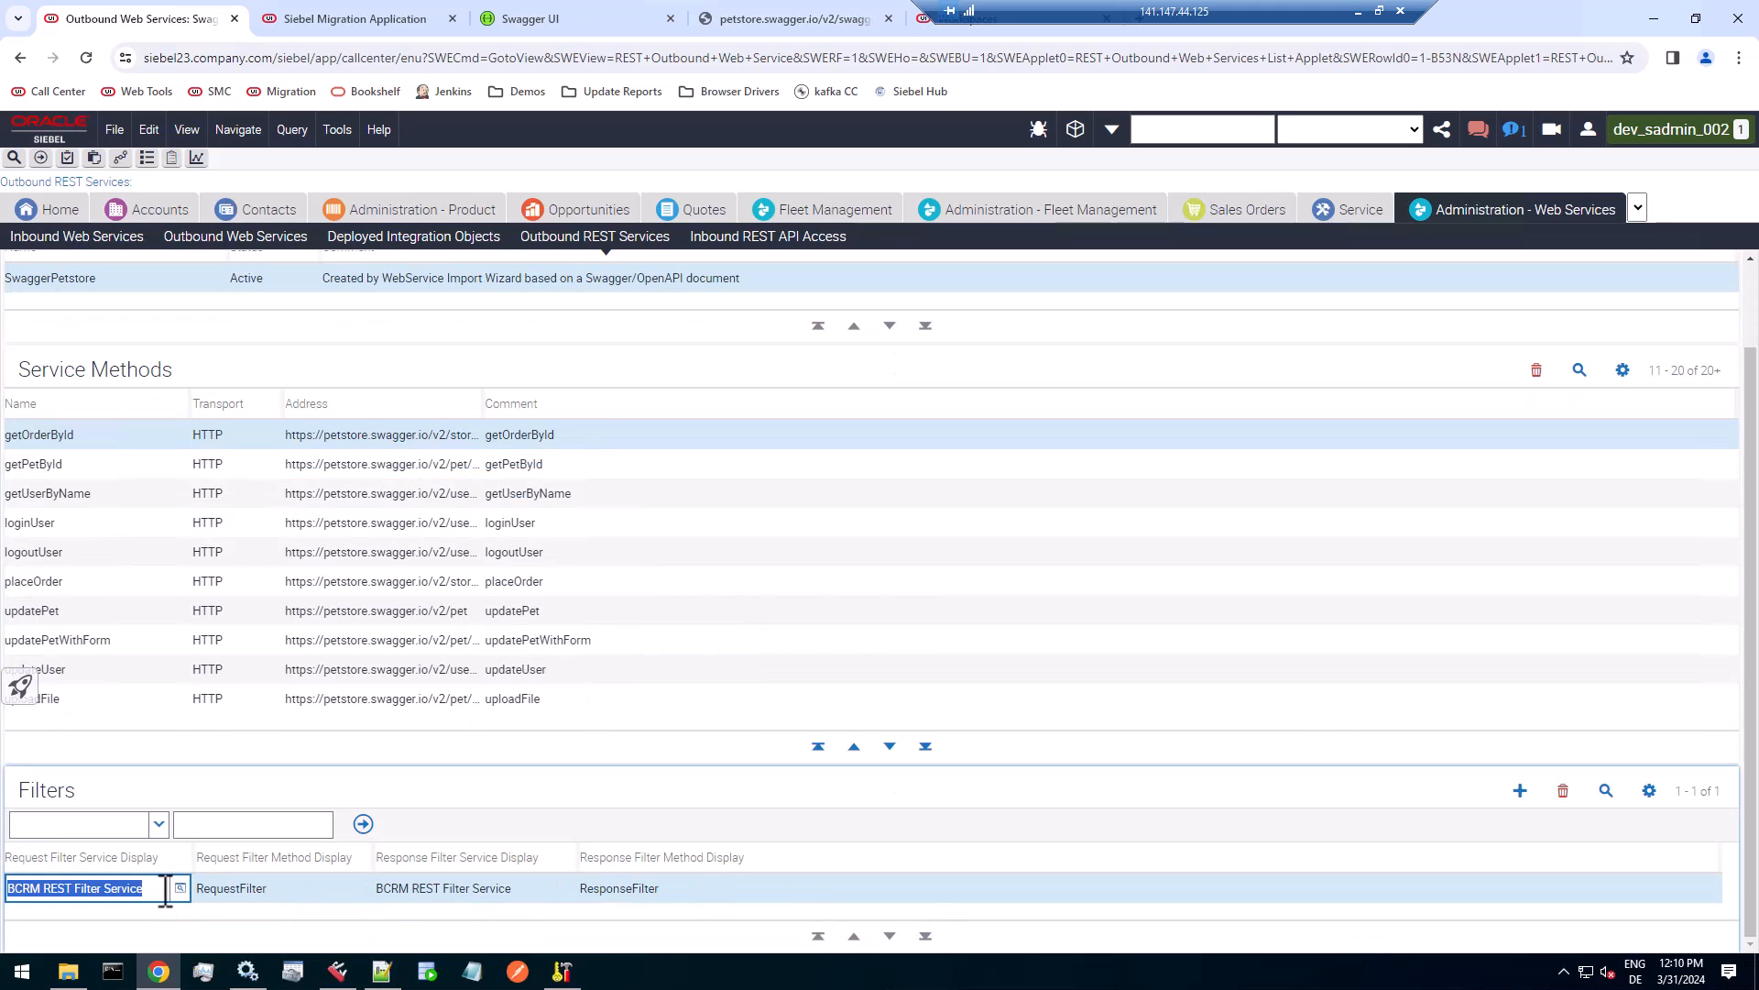
pyautogui.click(286, 891)
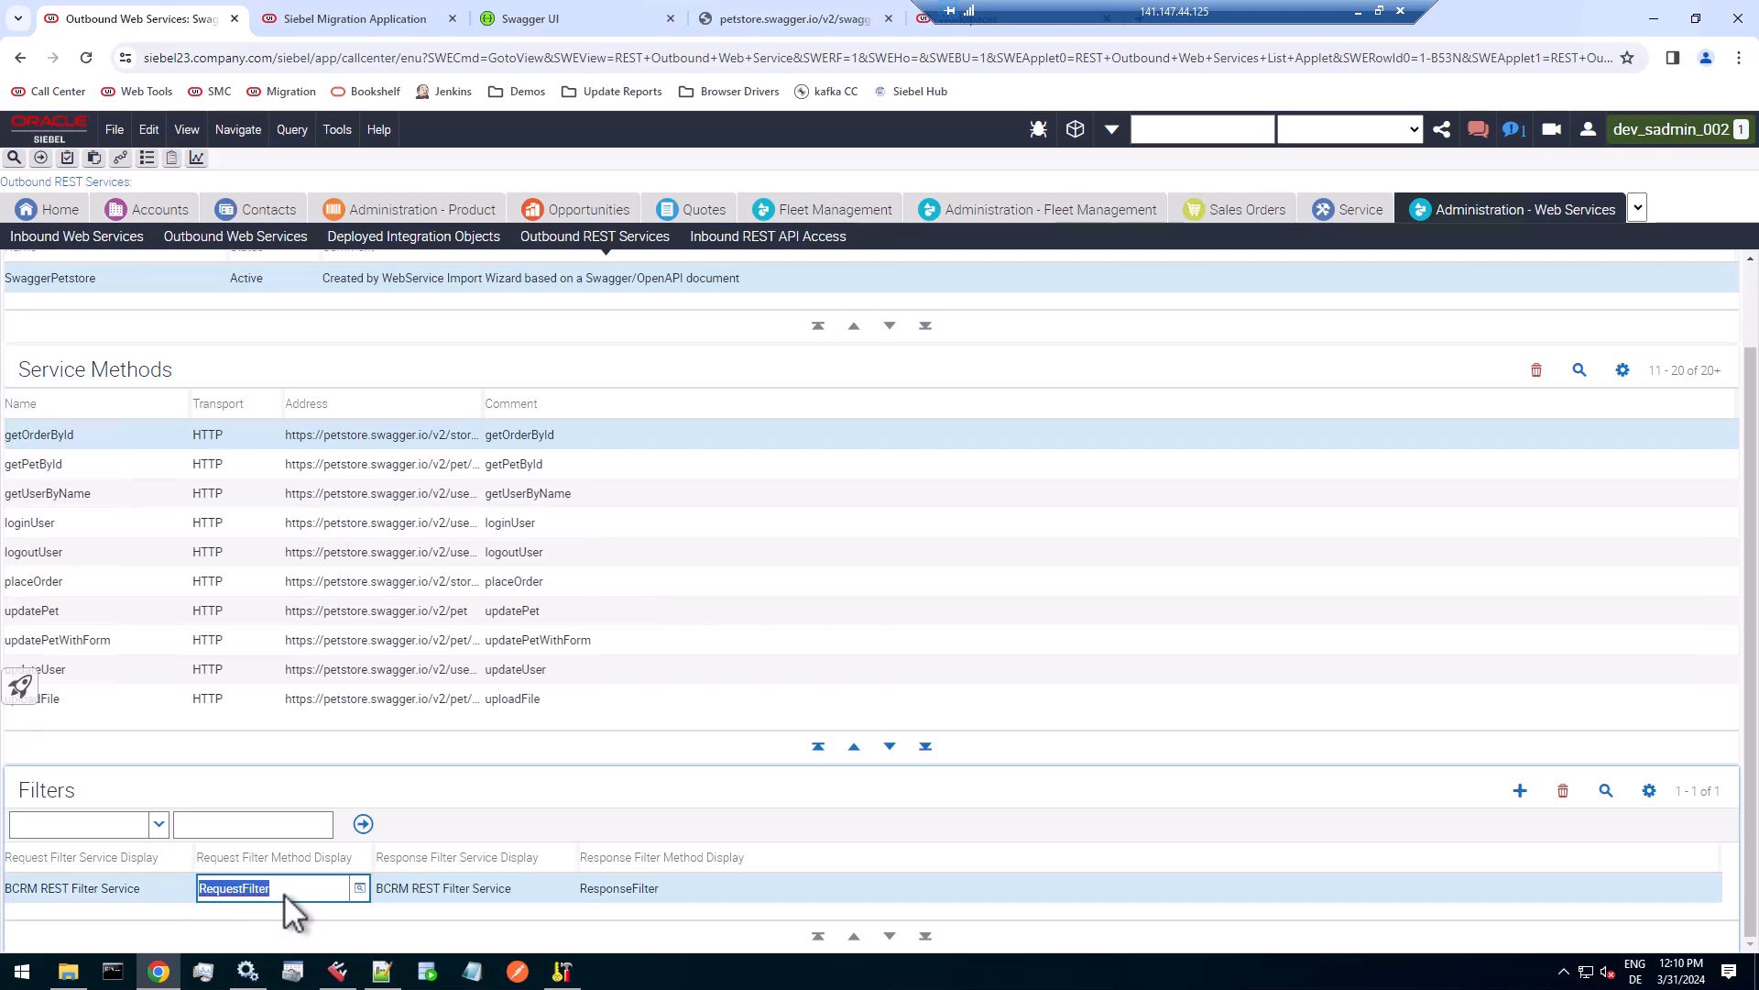
pyautogui.click(495, 891)
pyautogui.click(660, 891)
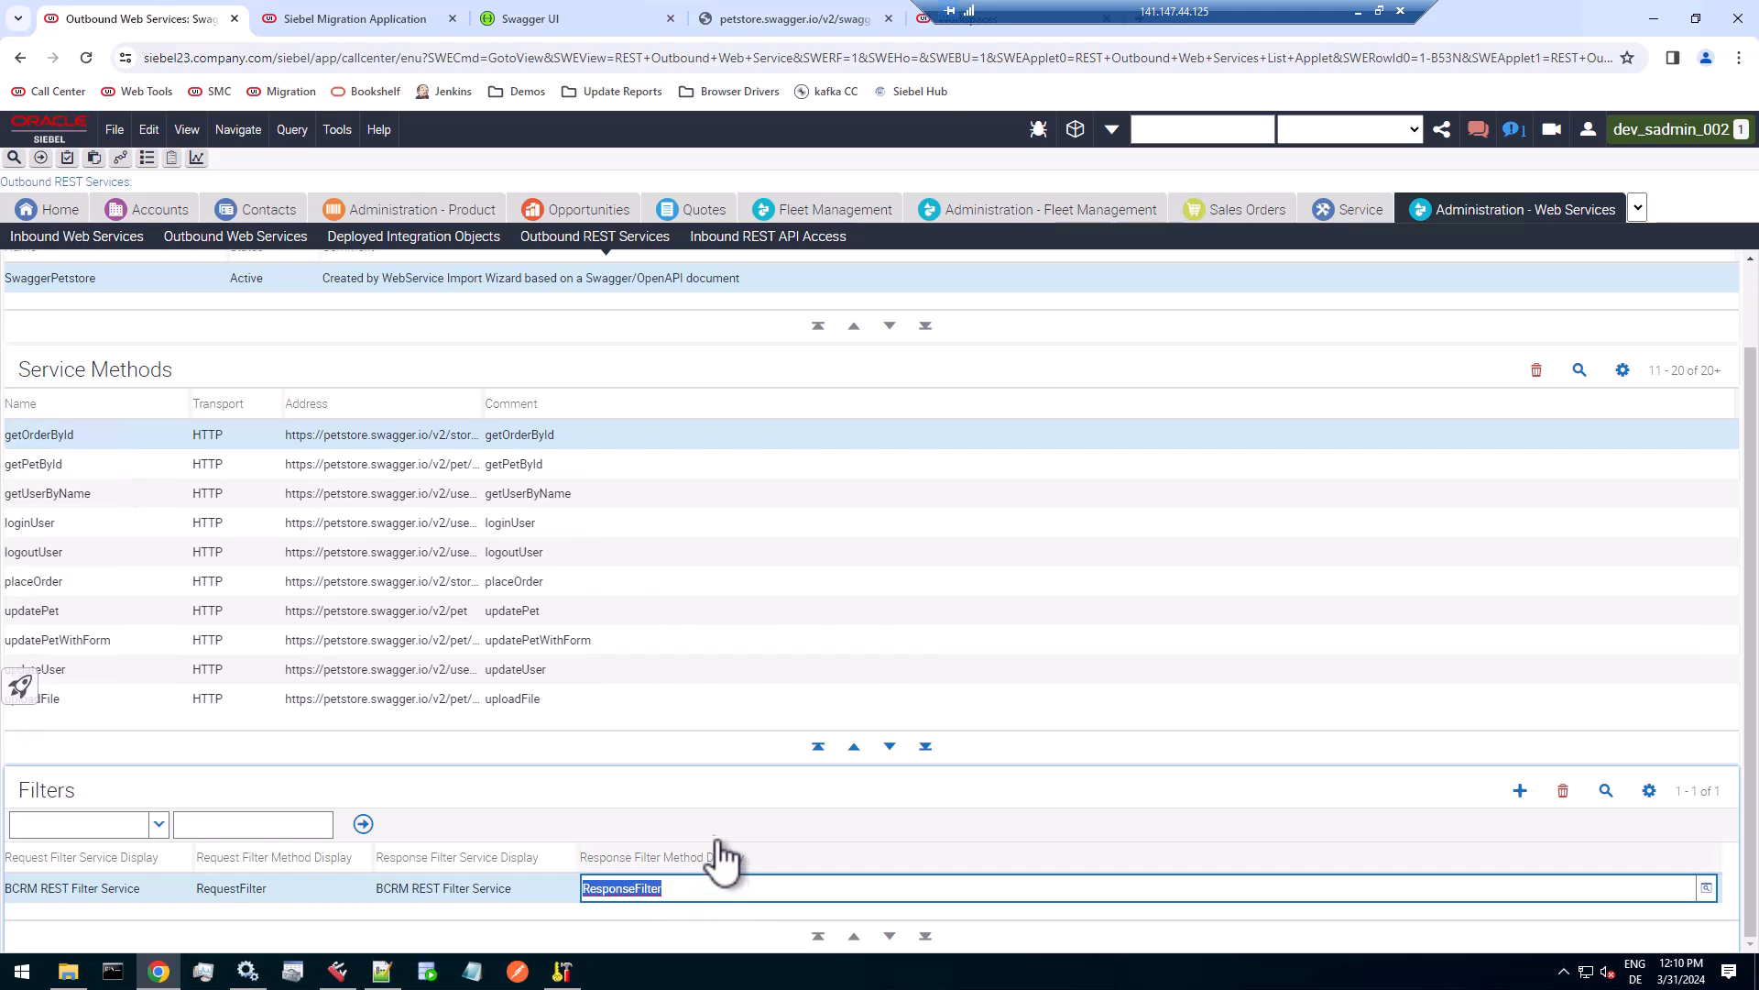
pyautogui.click(287, 888)
pyautogui.click(670, 887)
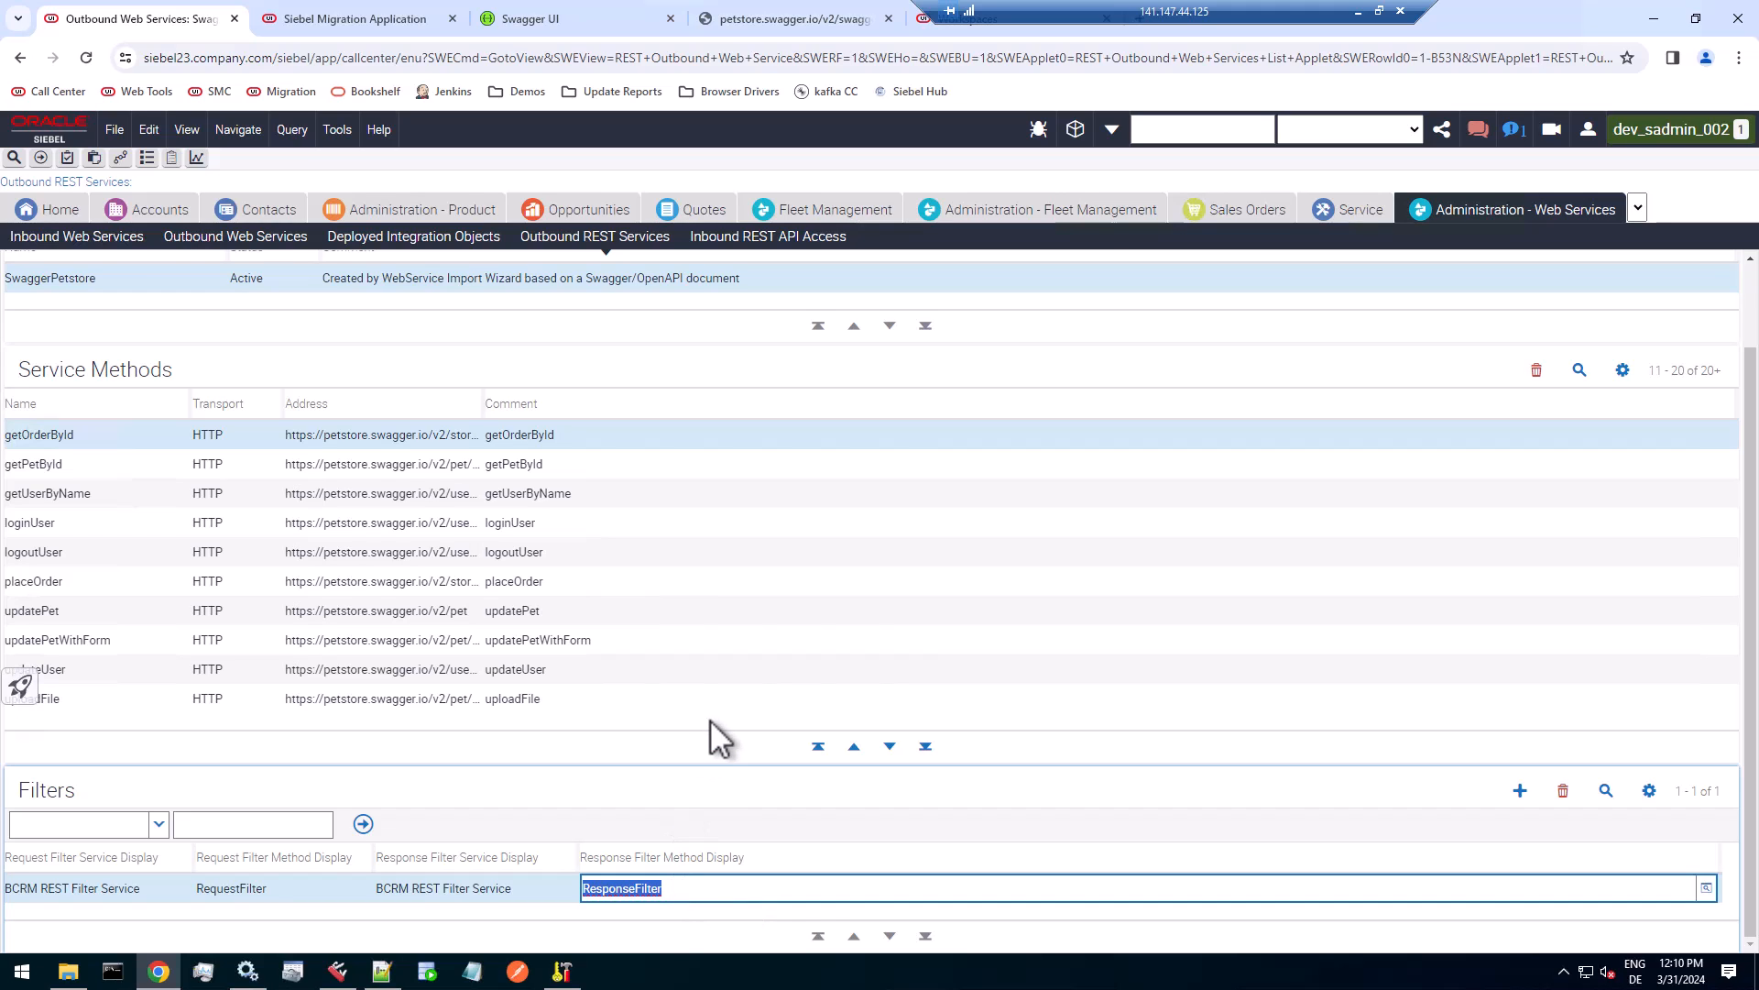
pyautogui.moveTo(1752, 364)
pyautogui.mouseDown()
pyautogui.moveTo(1756, 295)
pyautogui.moveTo(1756, 357)
pyautogui.mouseUp()
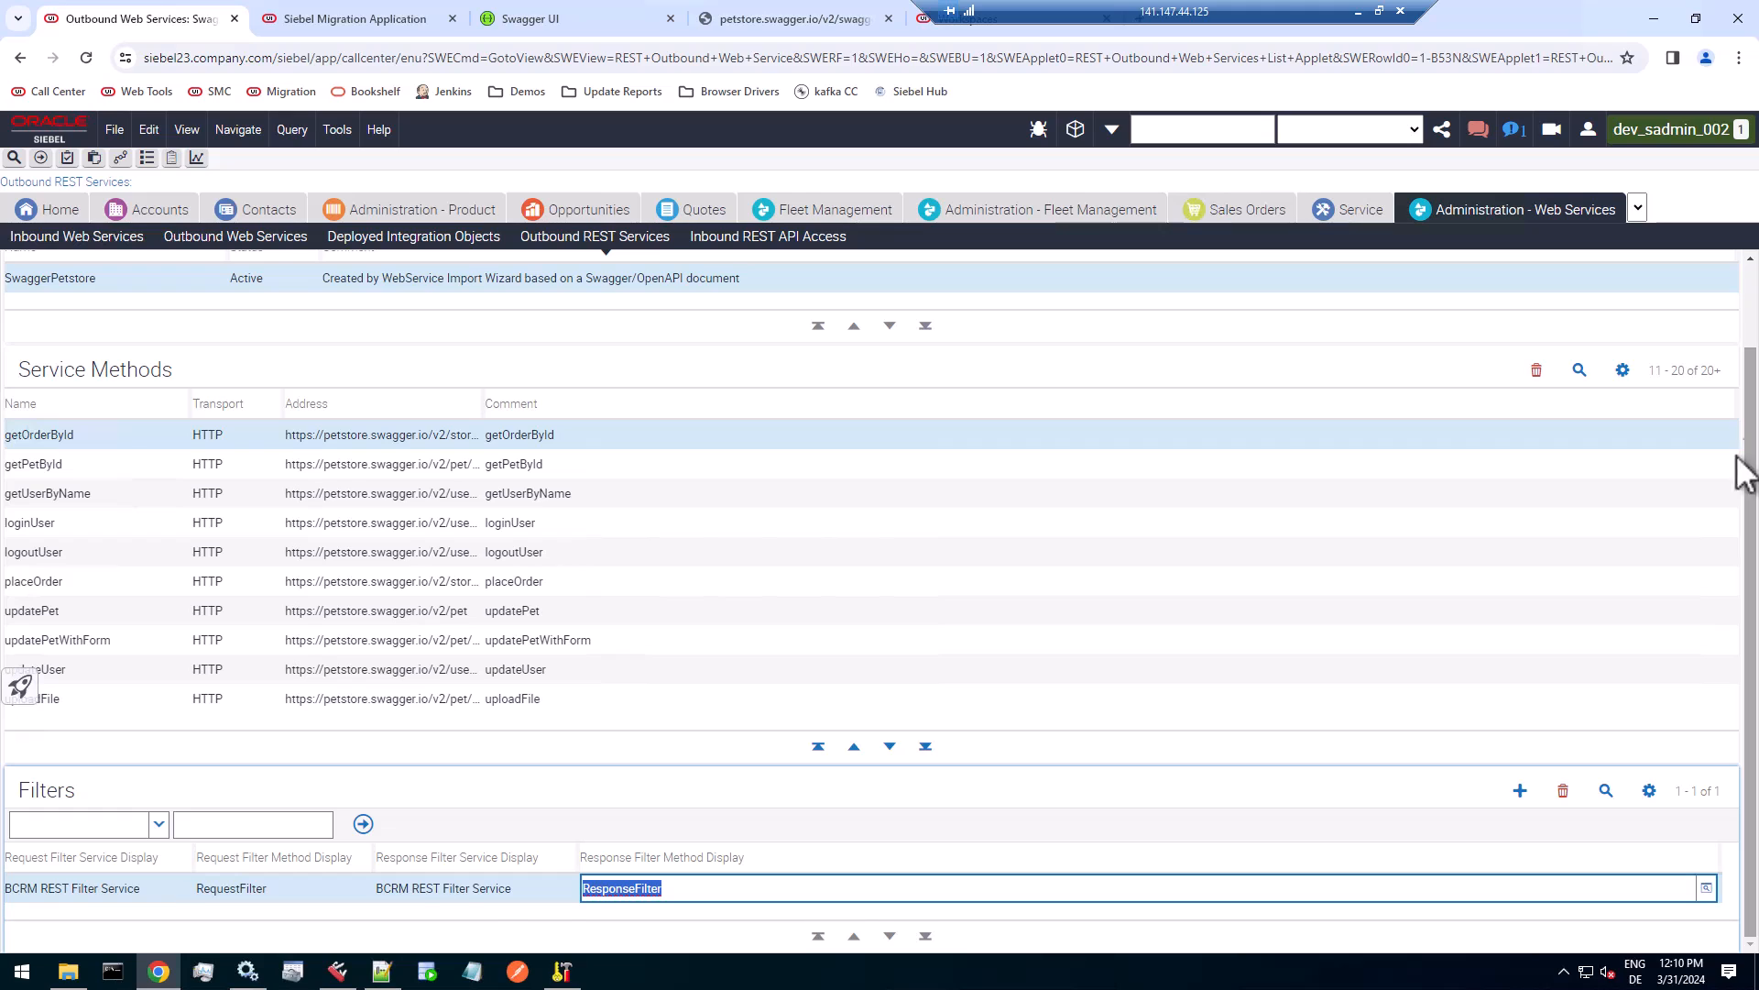
pyautogui.click(453, 893)
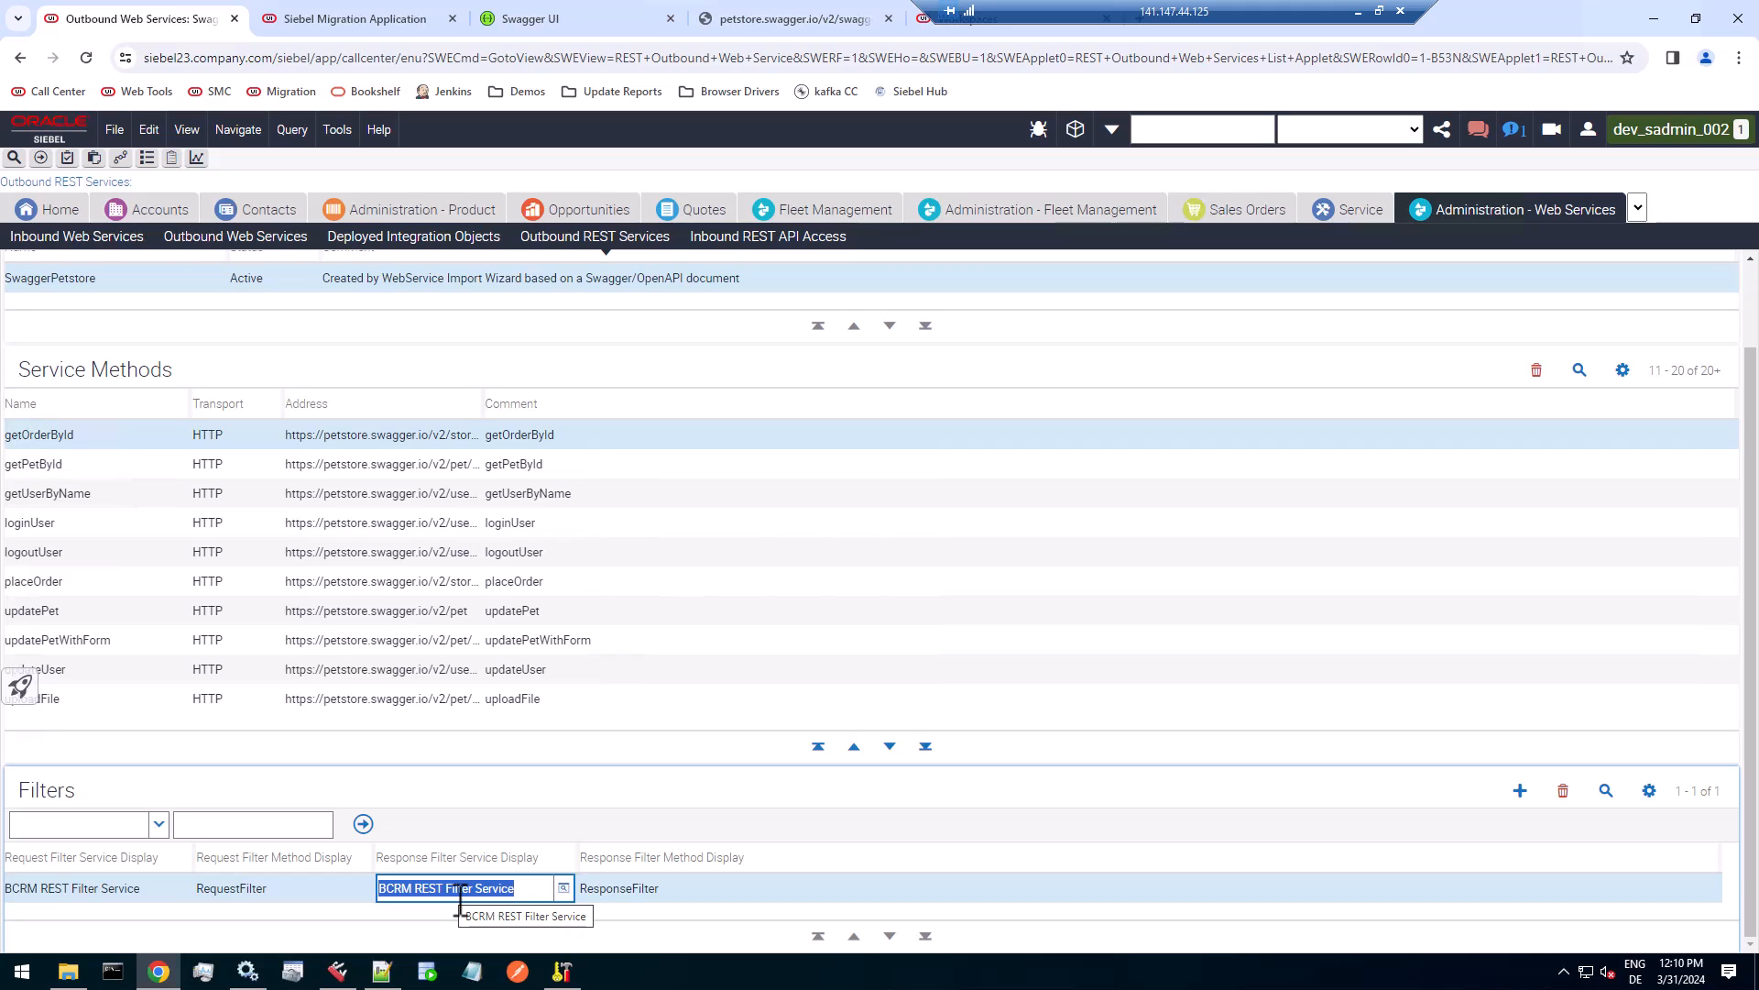
pyautogui.click(122, 277)
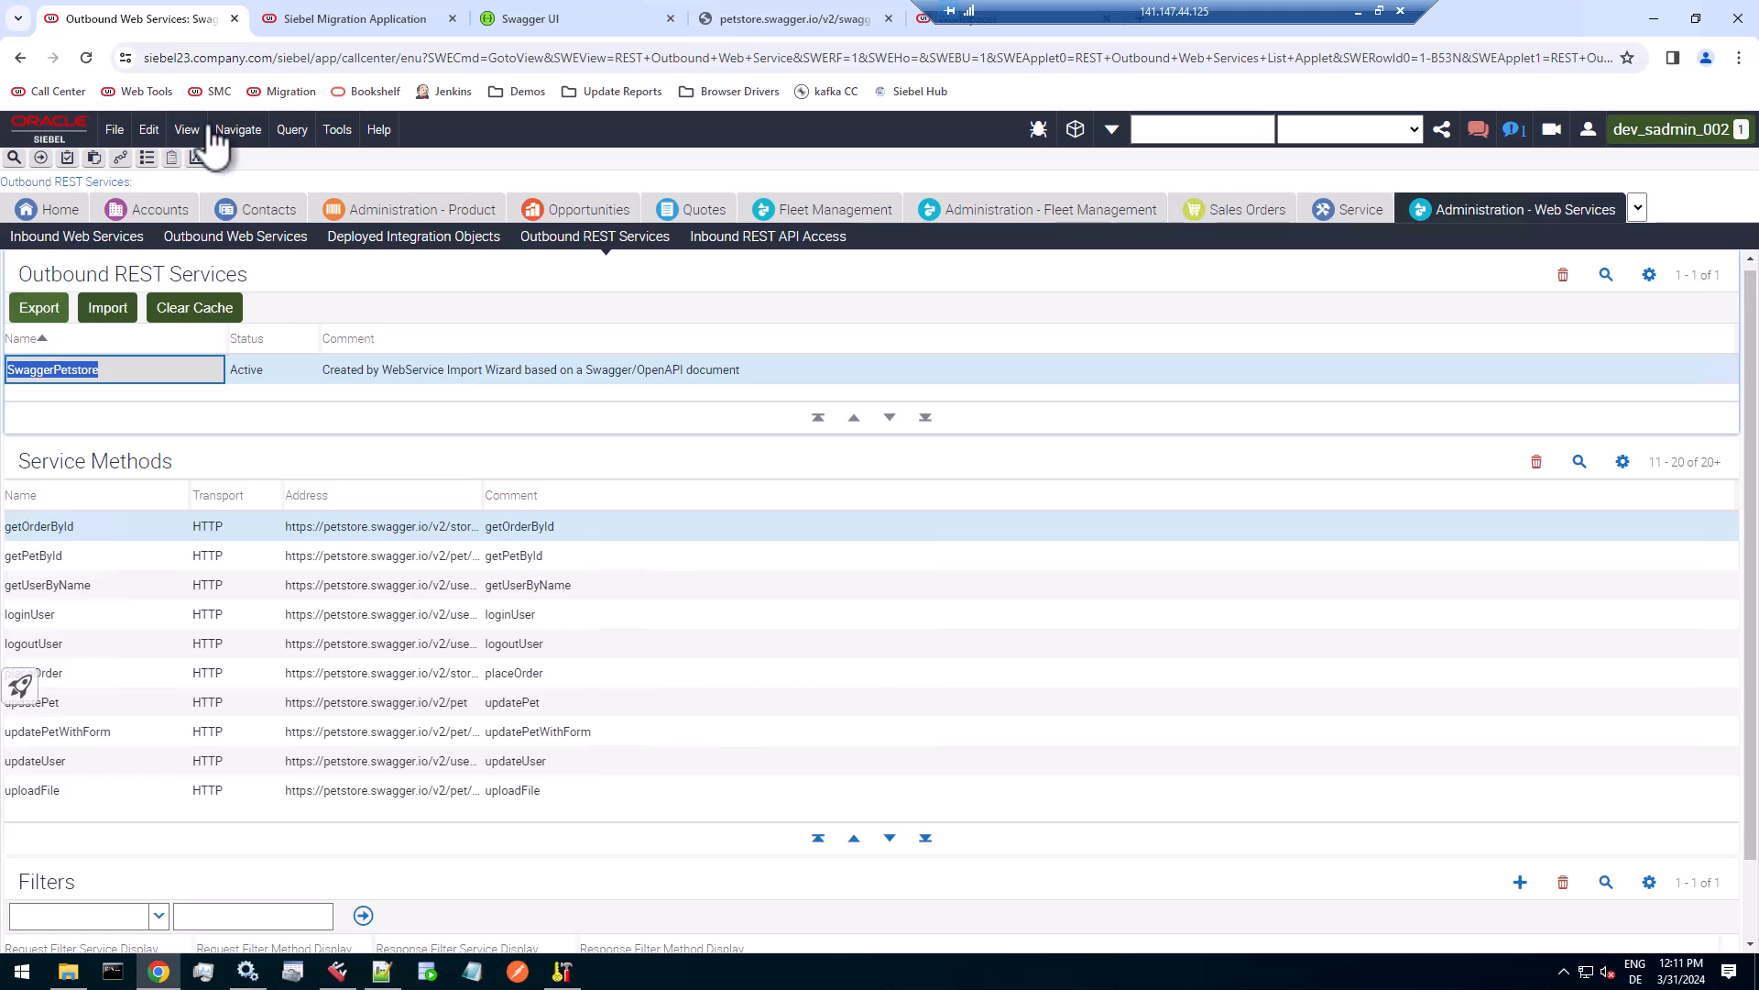
# Switch to the Siebel Migration application, log in again with the prefilled credentials, and show the migration plans.
pyautogui.click(316, 18)
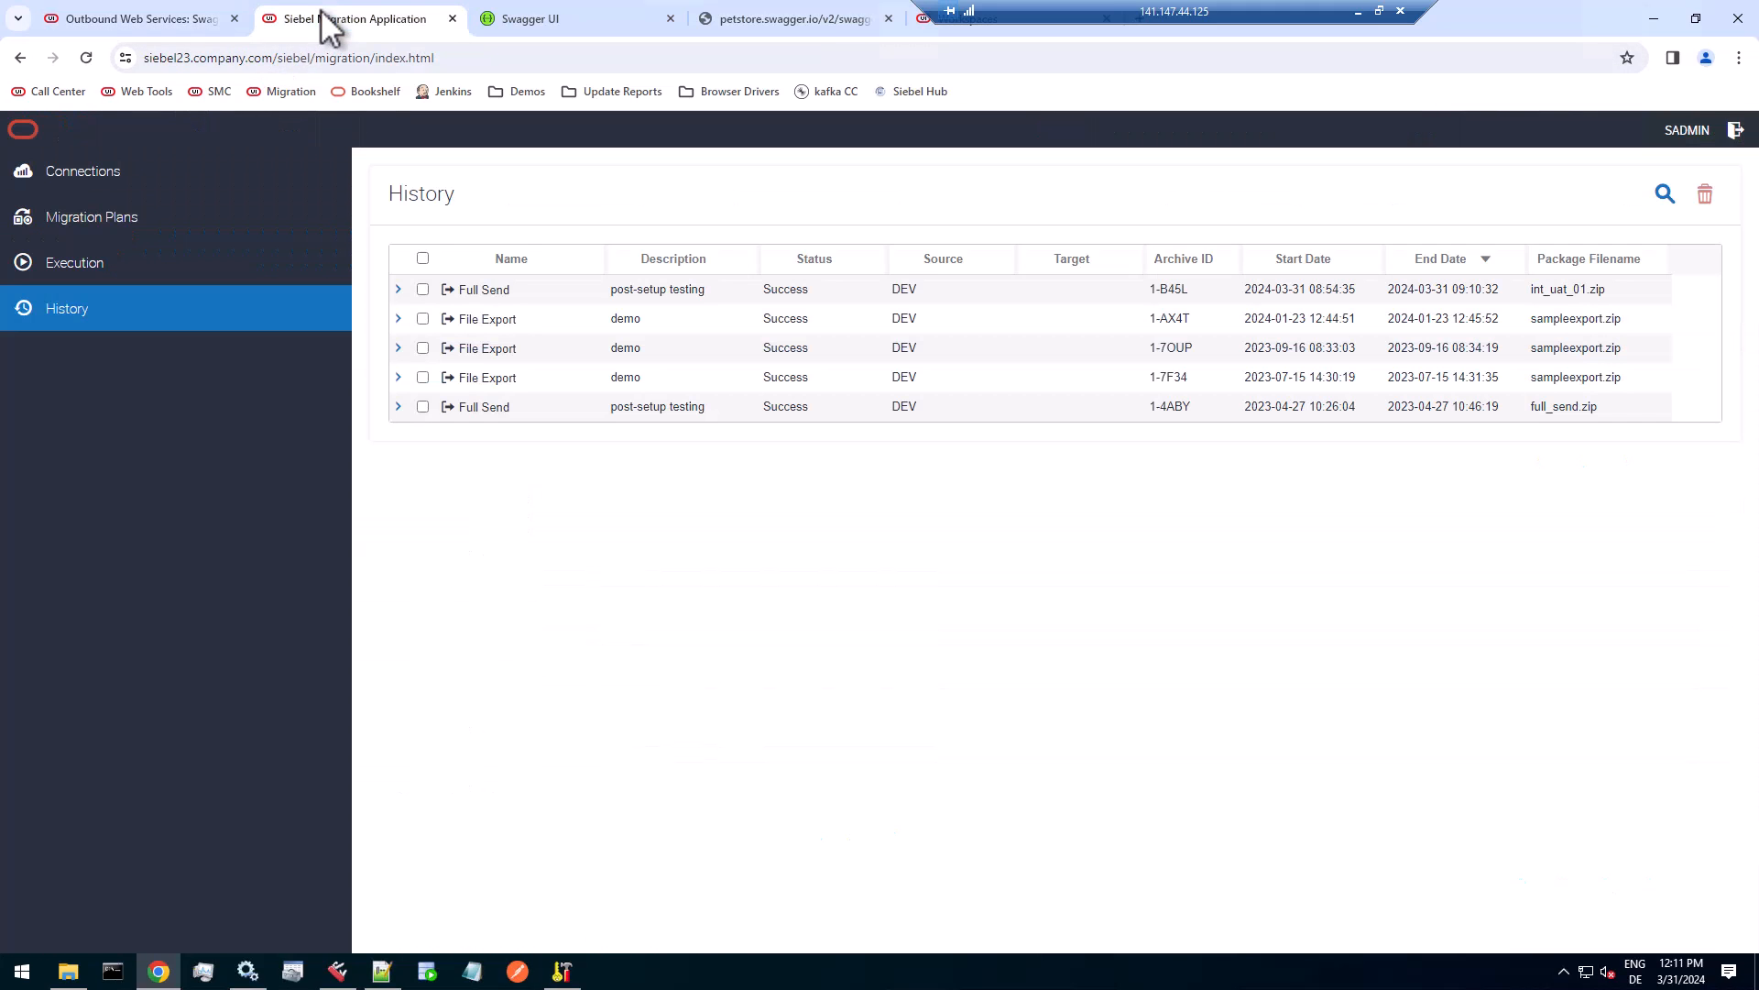
pyautogui.click(118, 224)
pyautogui.click(1033, 175)
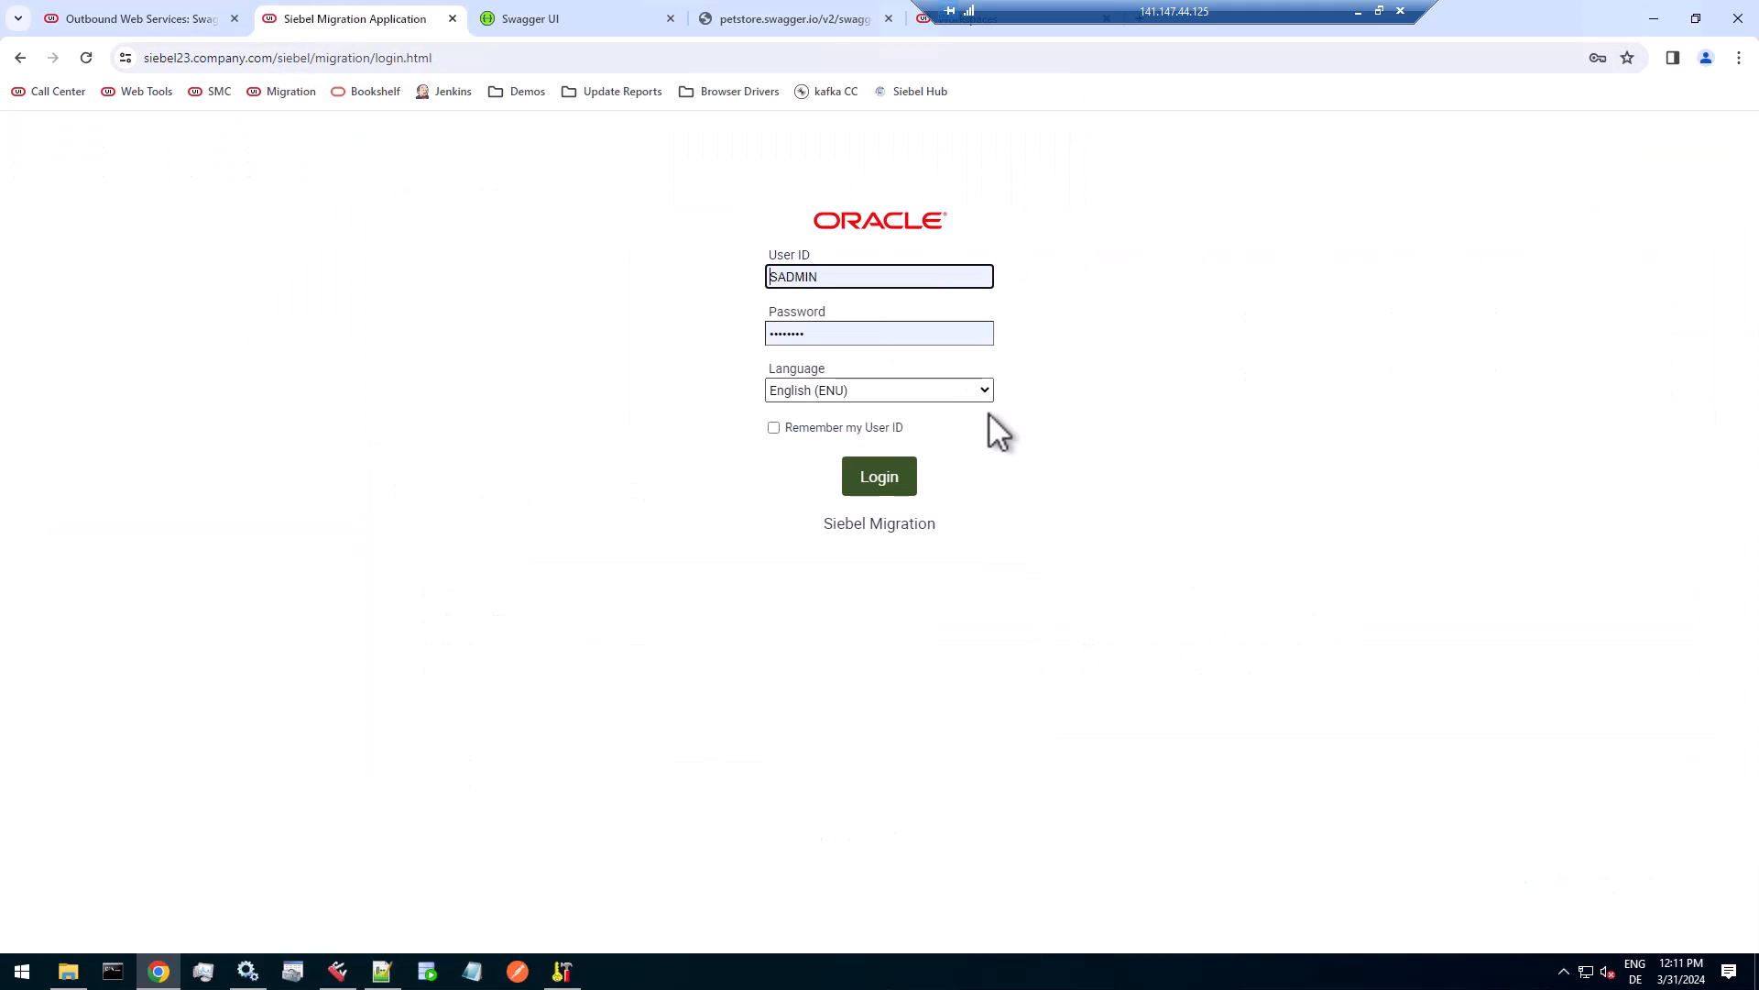
pyautogui.click(881, 481)
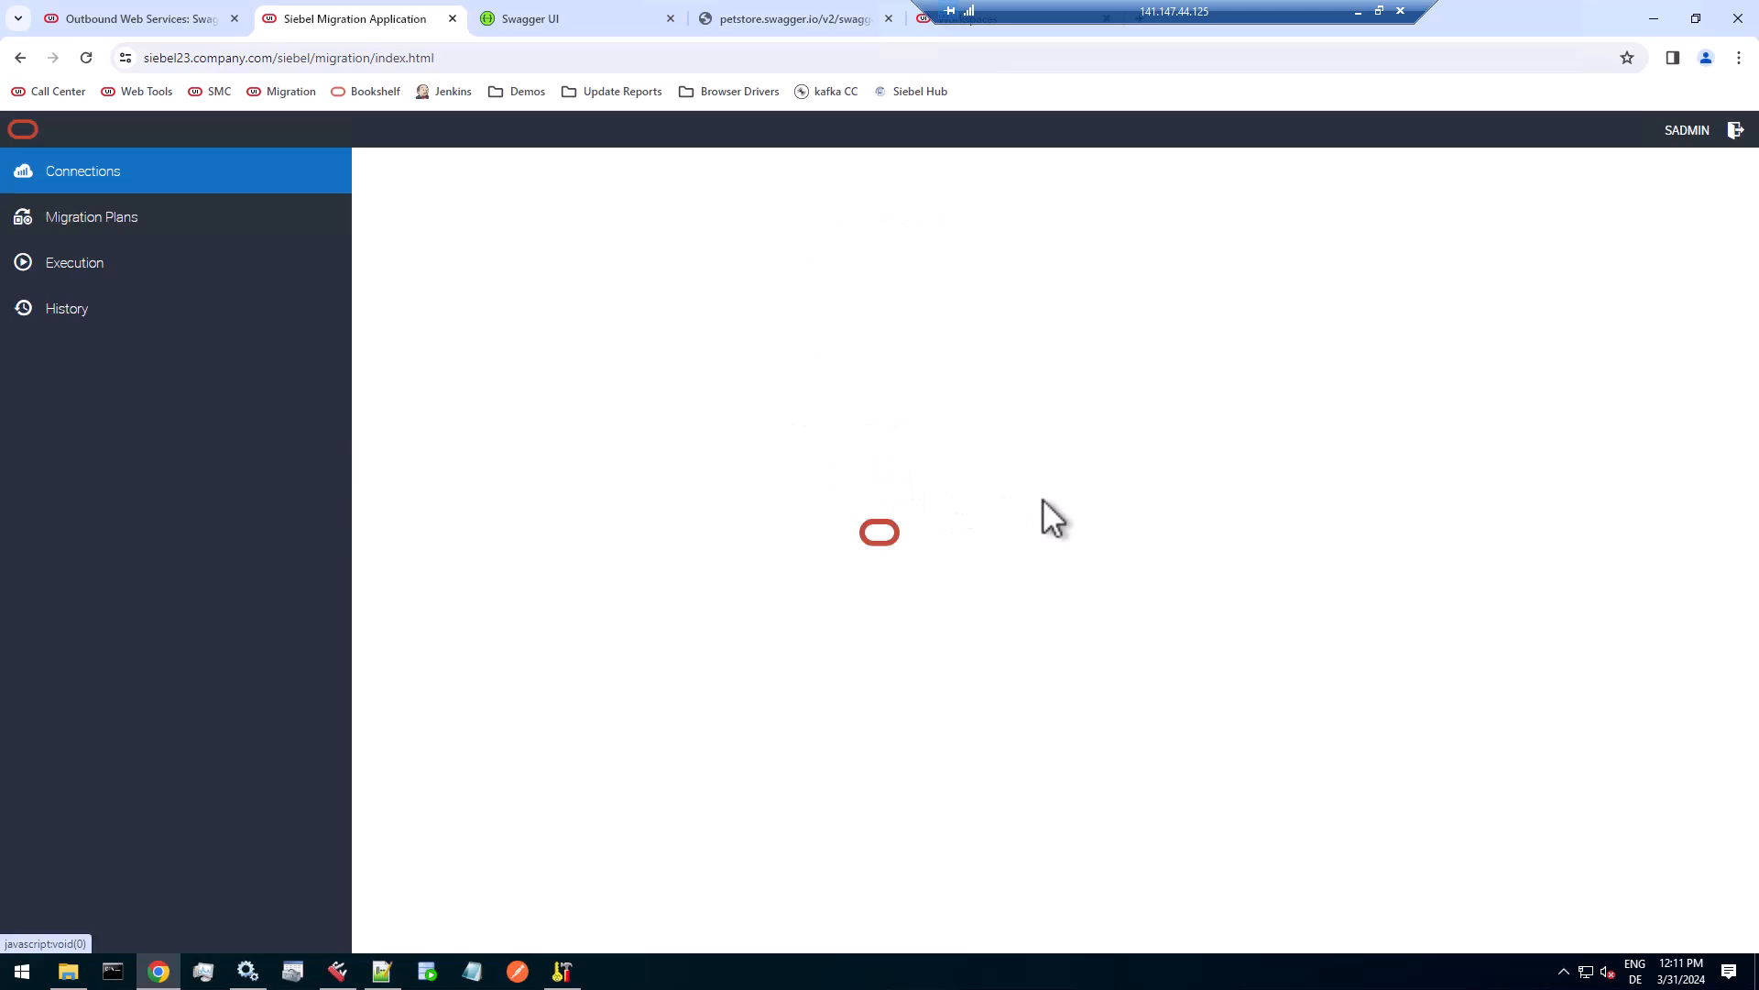
pyautogui.click(137, 217)
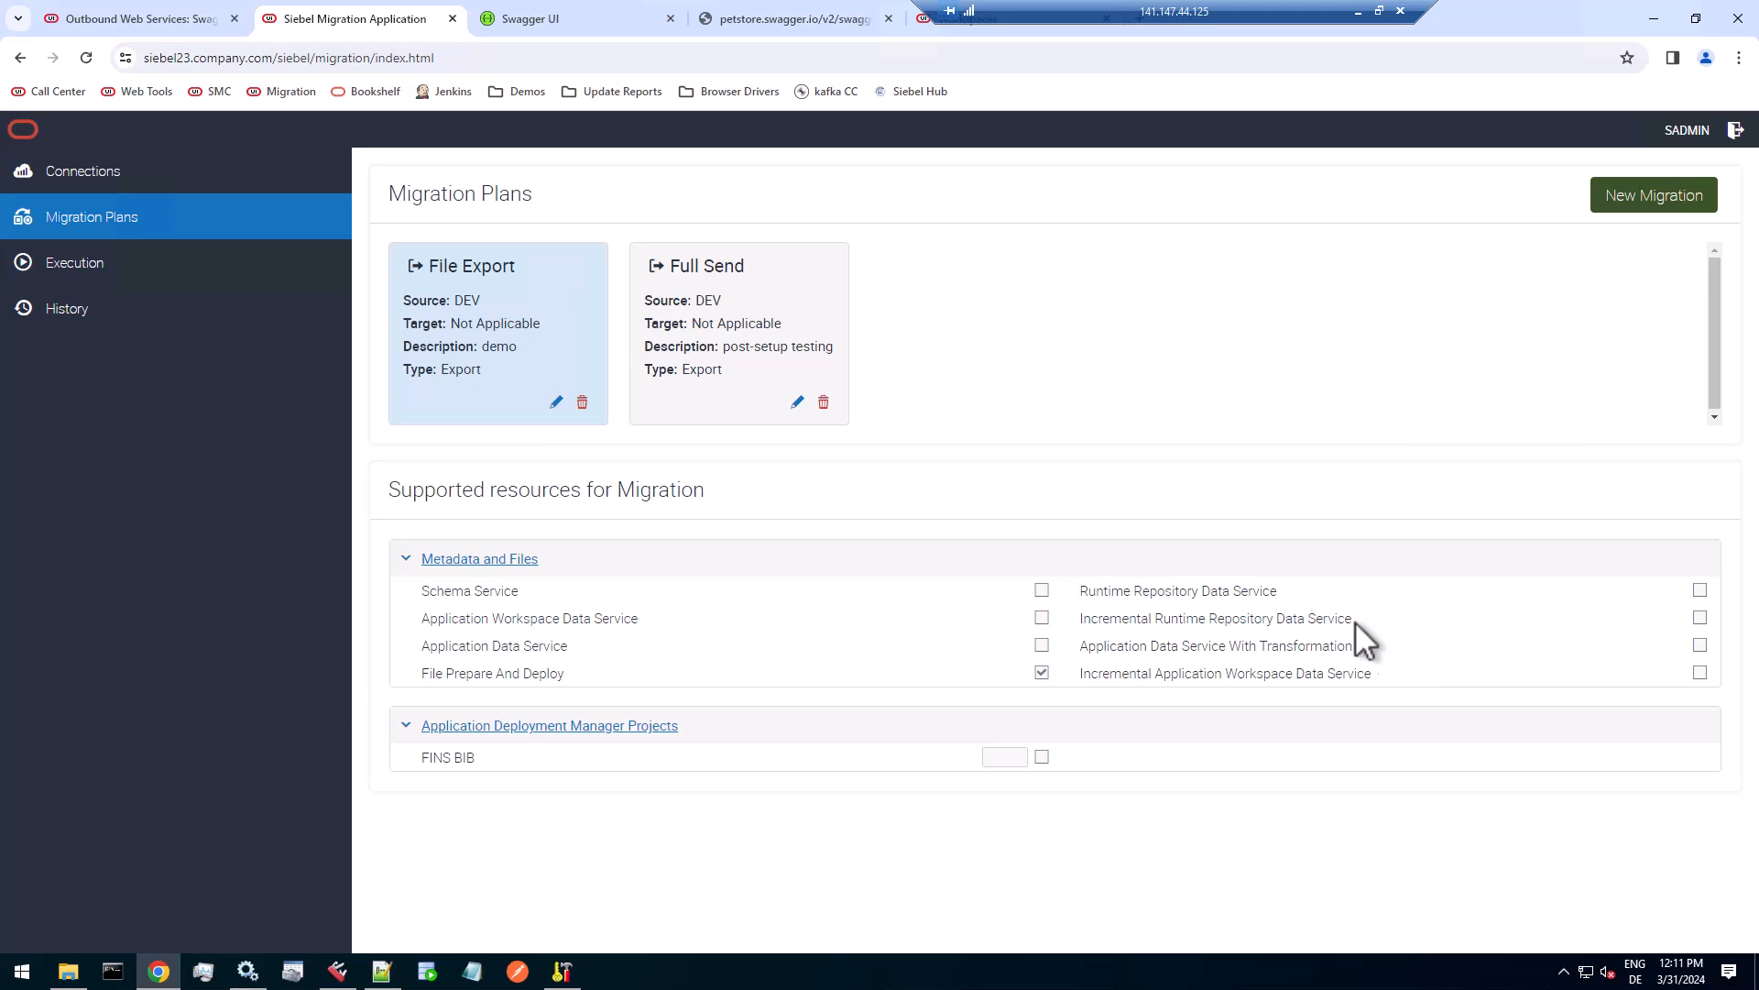
# Highlight Incremental Runtime Repository Data Service and Application Data Service among the supported migration resources.
pyautogui.moveTo(1082, 620); pyautogui.dragTo(1340, 624)
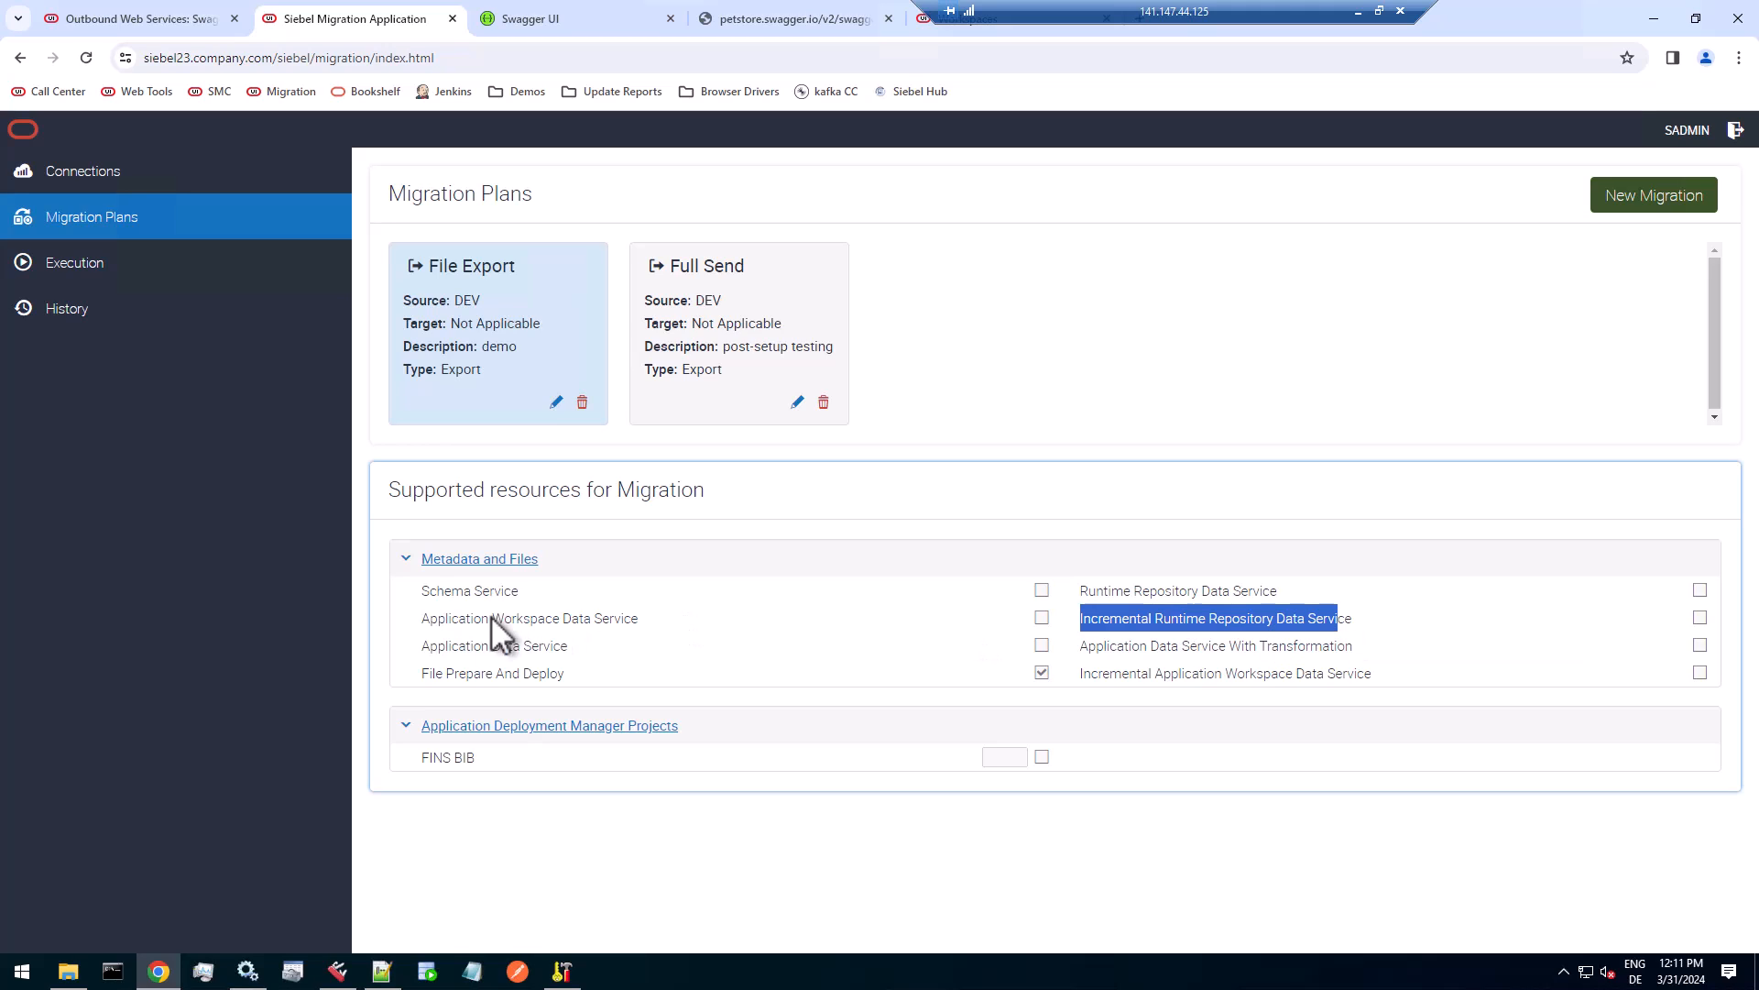
pyautogui.click(427, 649)
pyautogui.moveTo(426, 648); pyautogui.dragTo(565, 651)
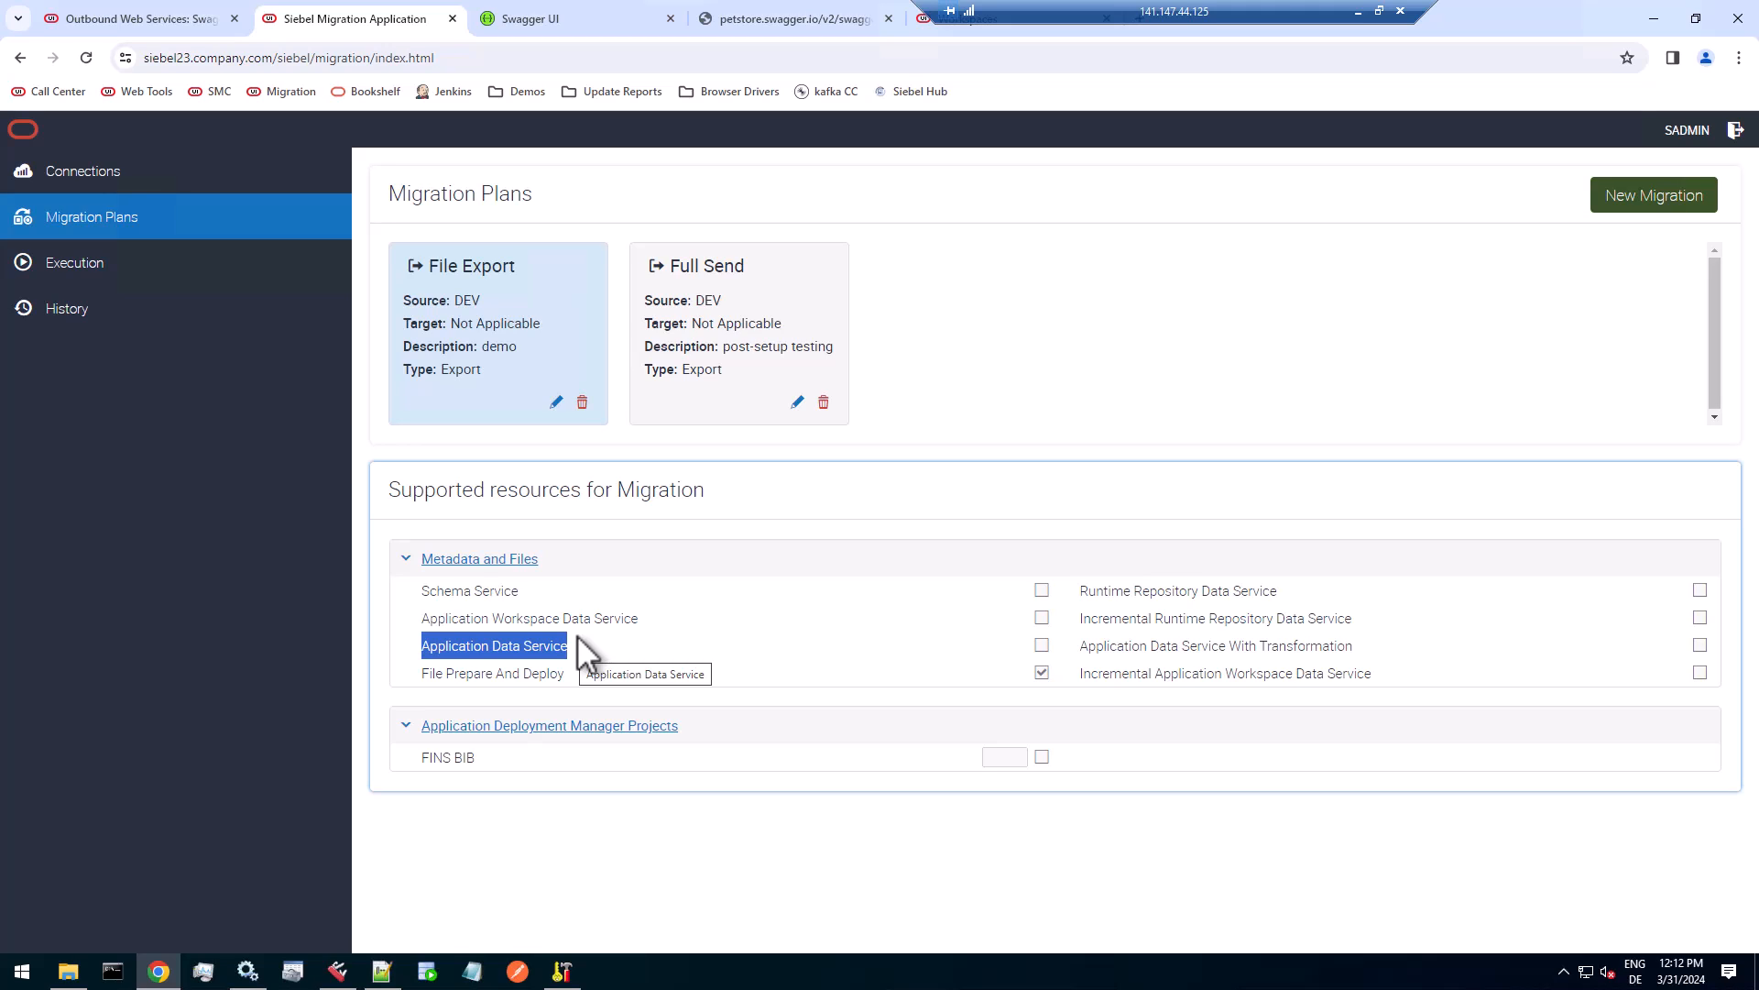
# Highlight the FINS BIB deployment project, and return to Outbound REST Services to review SwaggerPetstore's getOrderById address and response filter service.
pyautogui.click(555, 761)
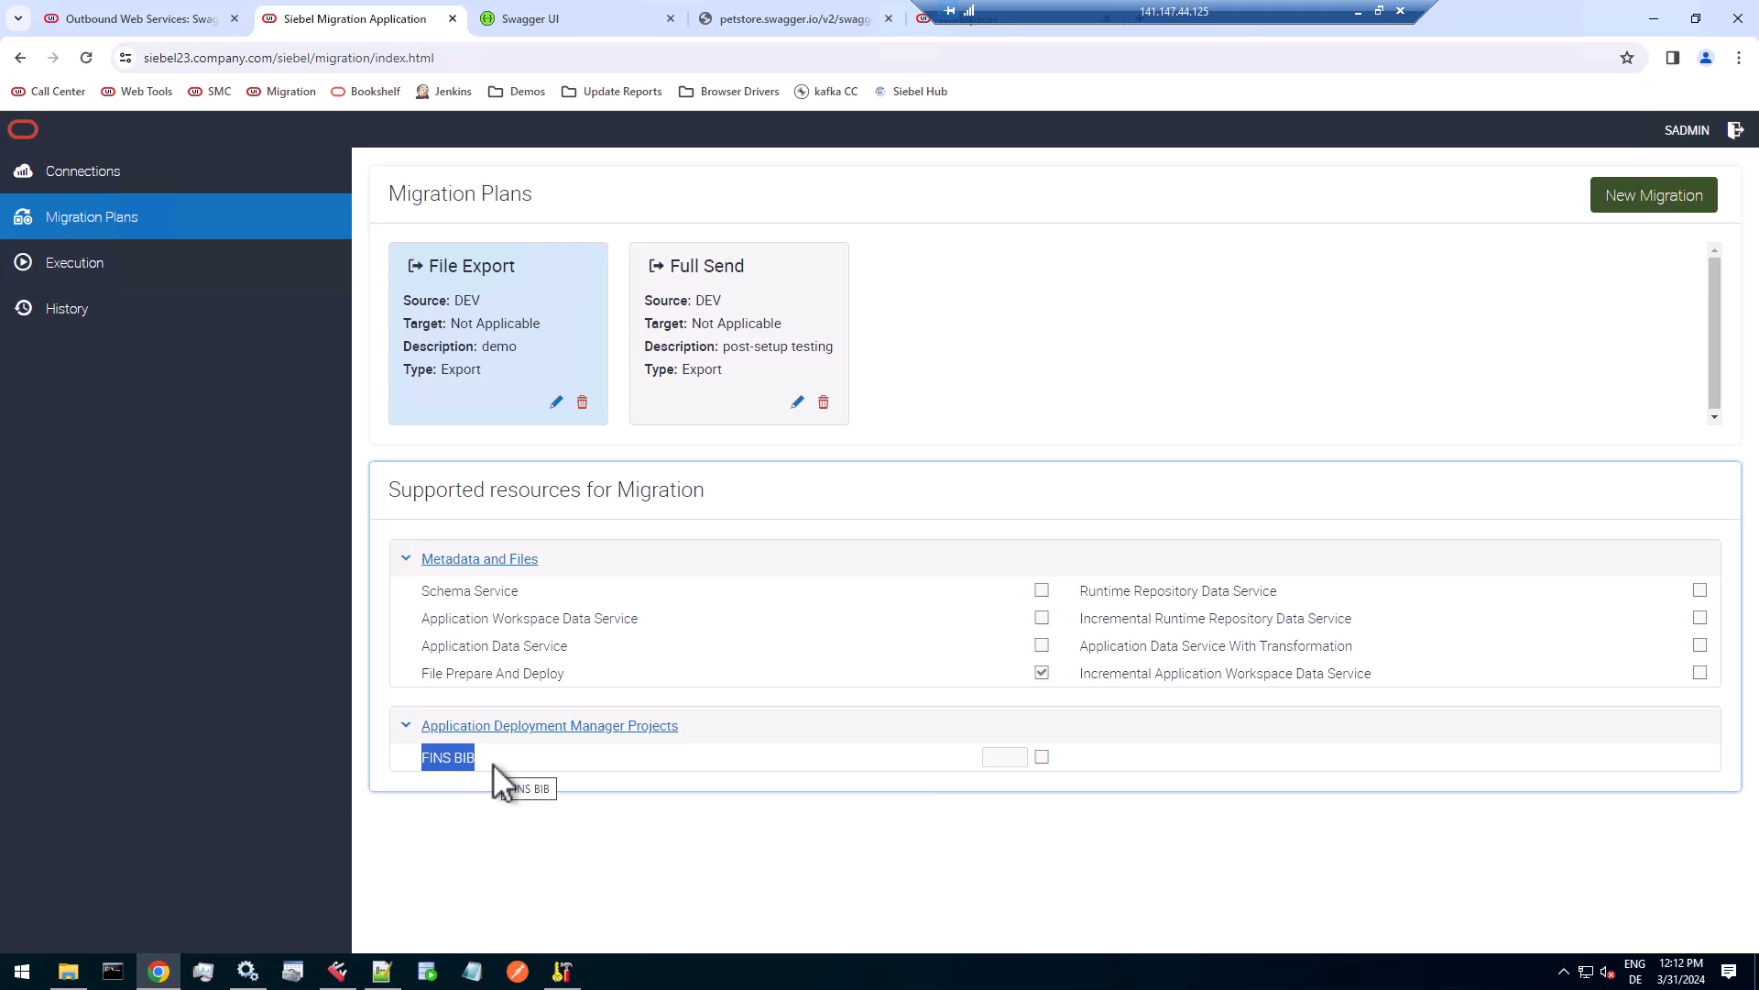
pyautogui.click(167, 20)
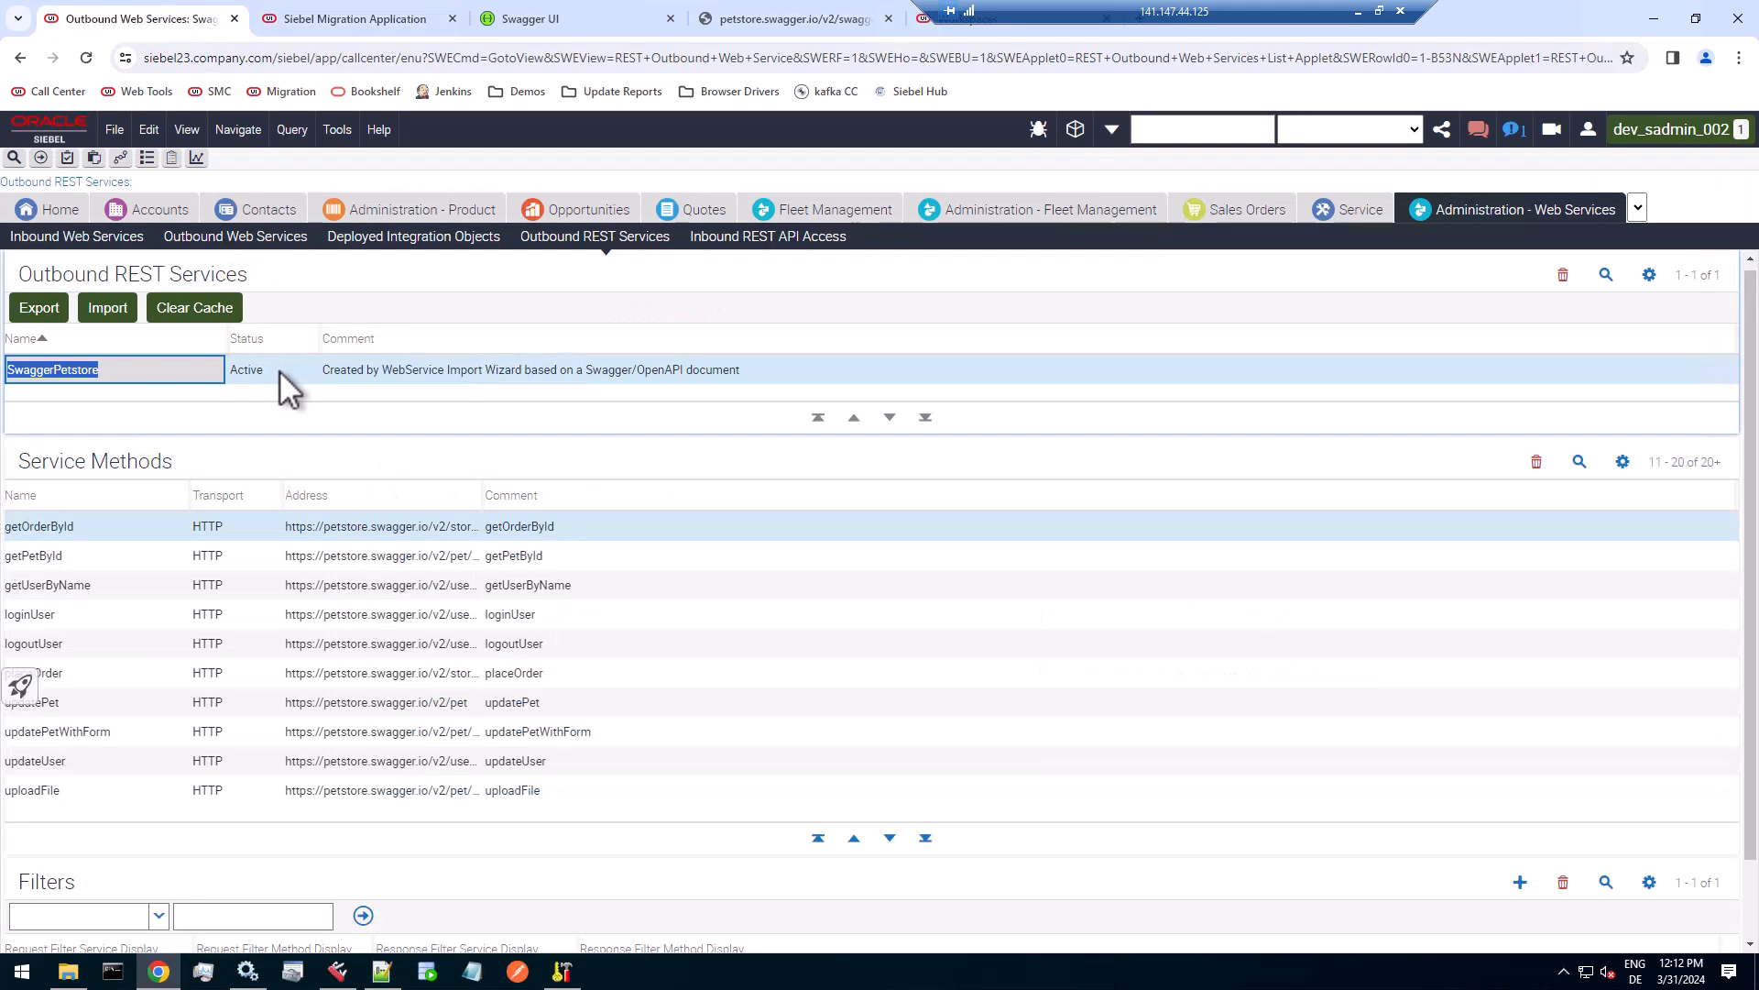
pyautogui.click(123, 370)
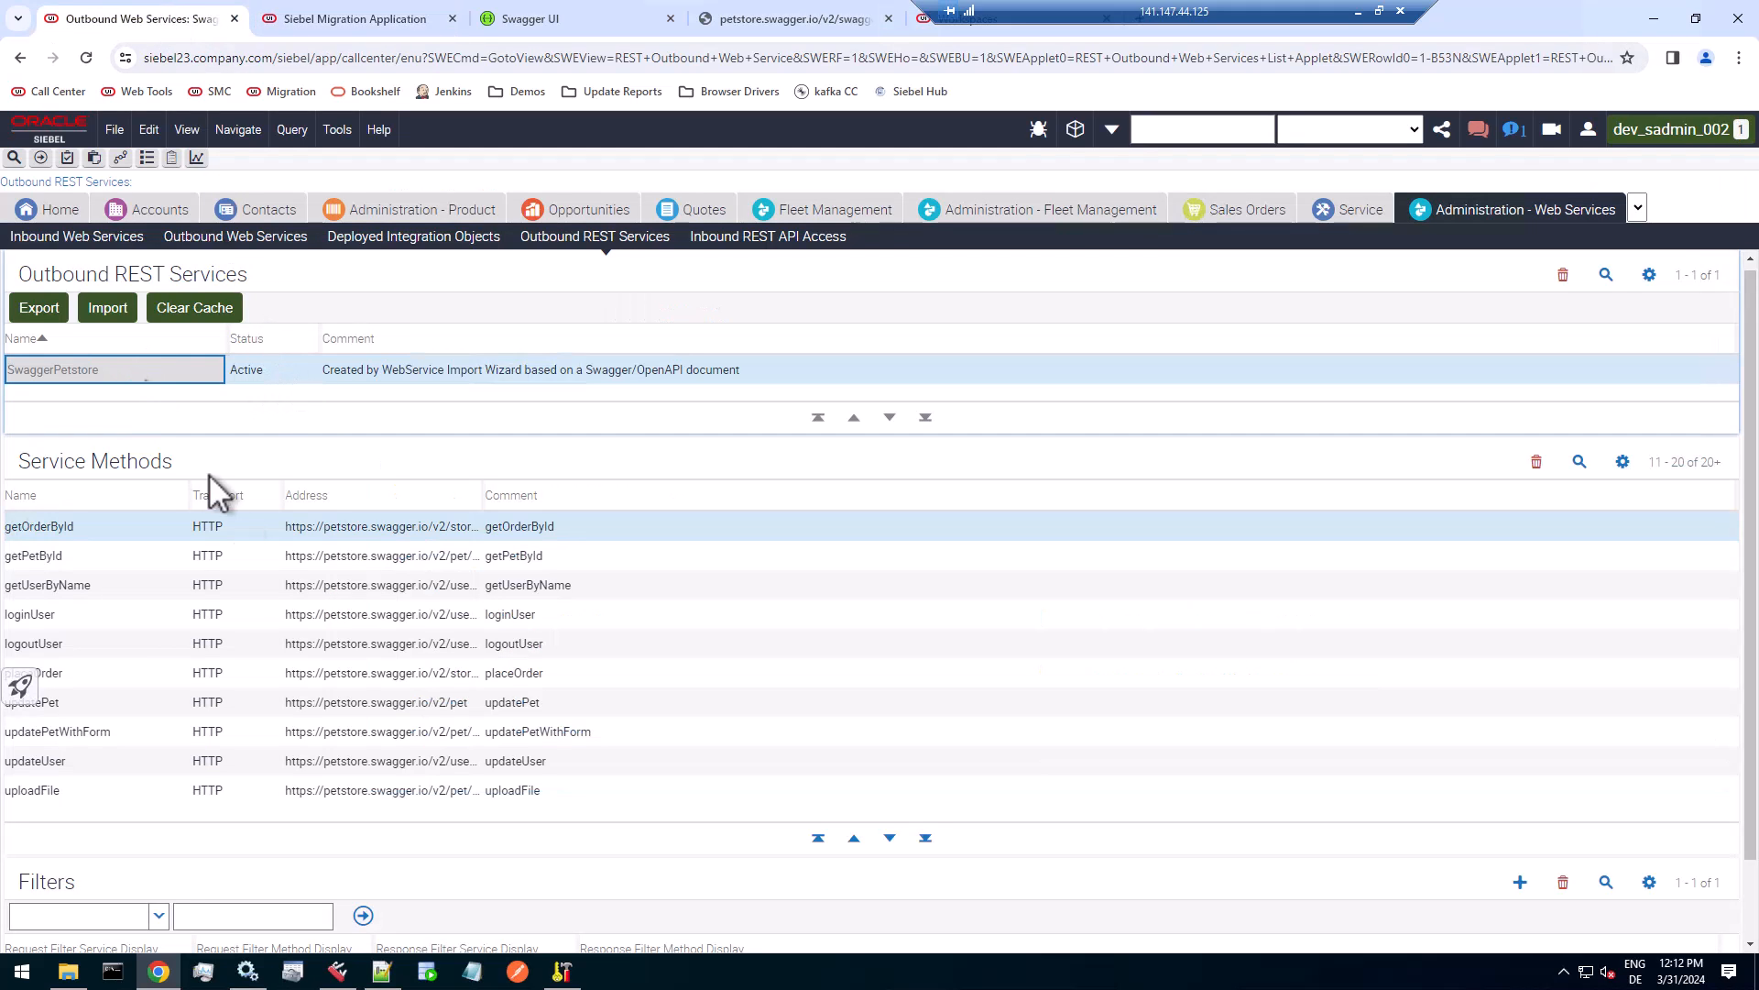
pyautogui.click(334, 529)
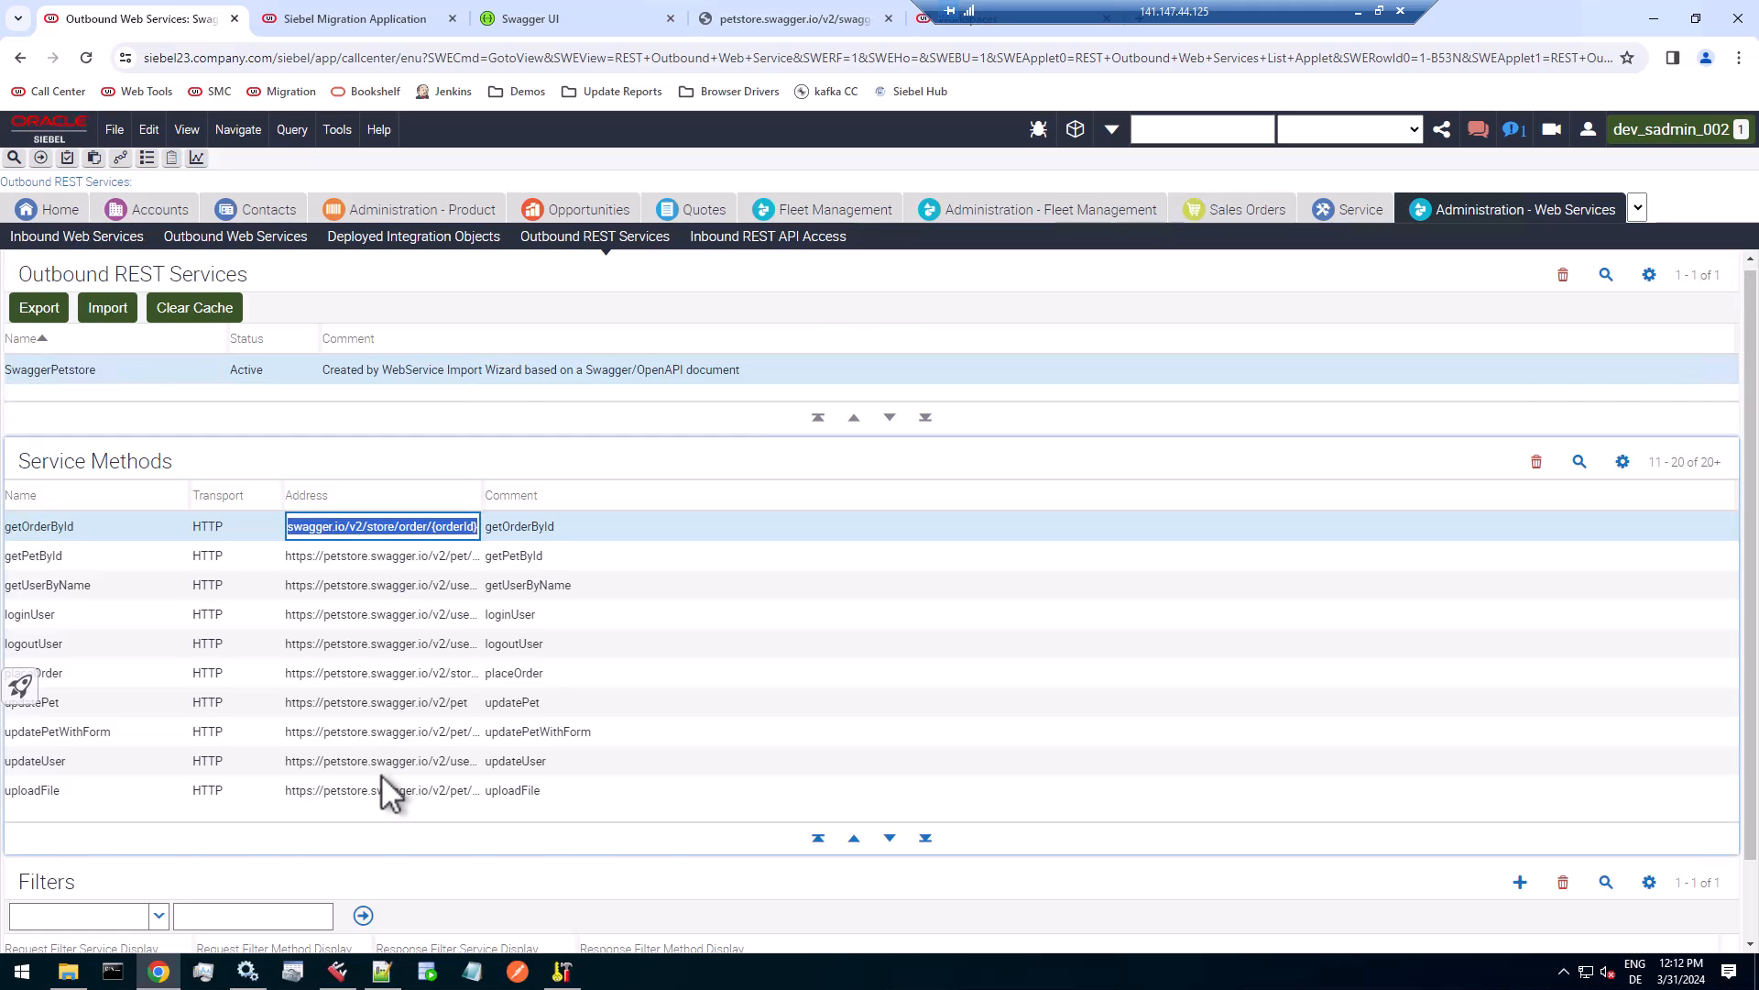
pyautogui.scroll(-1, 381, 772)
pyautogui.click(463, 894)
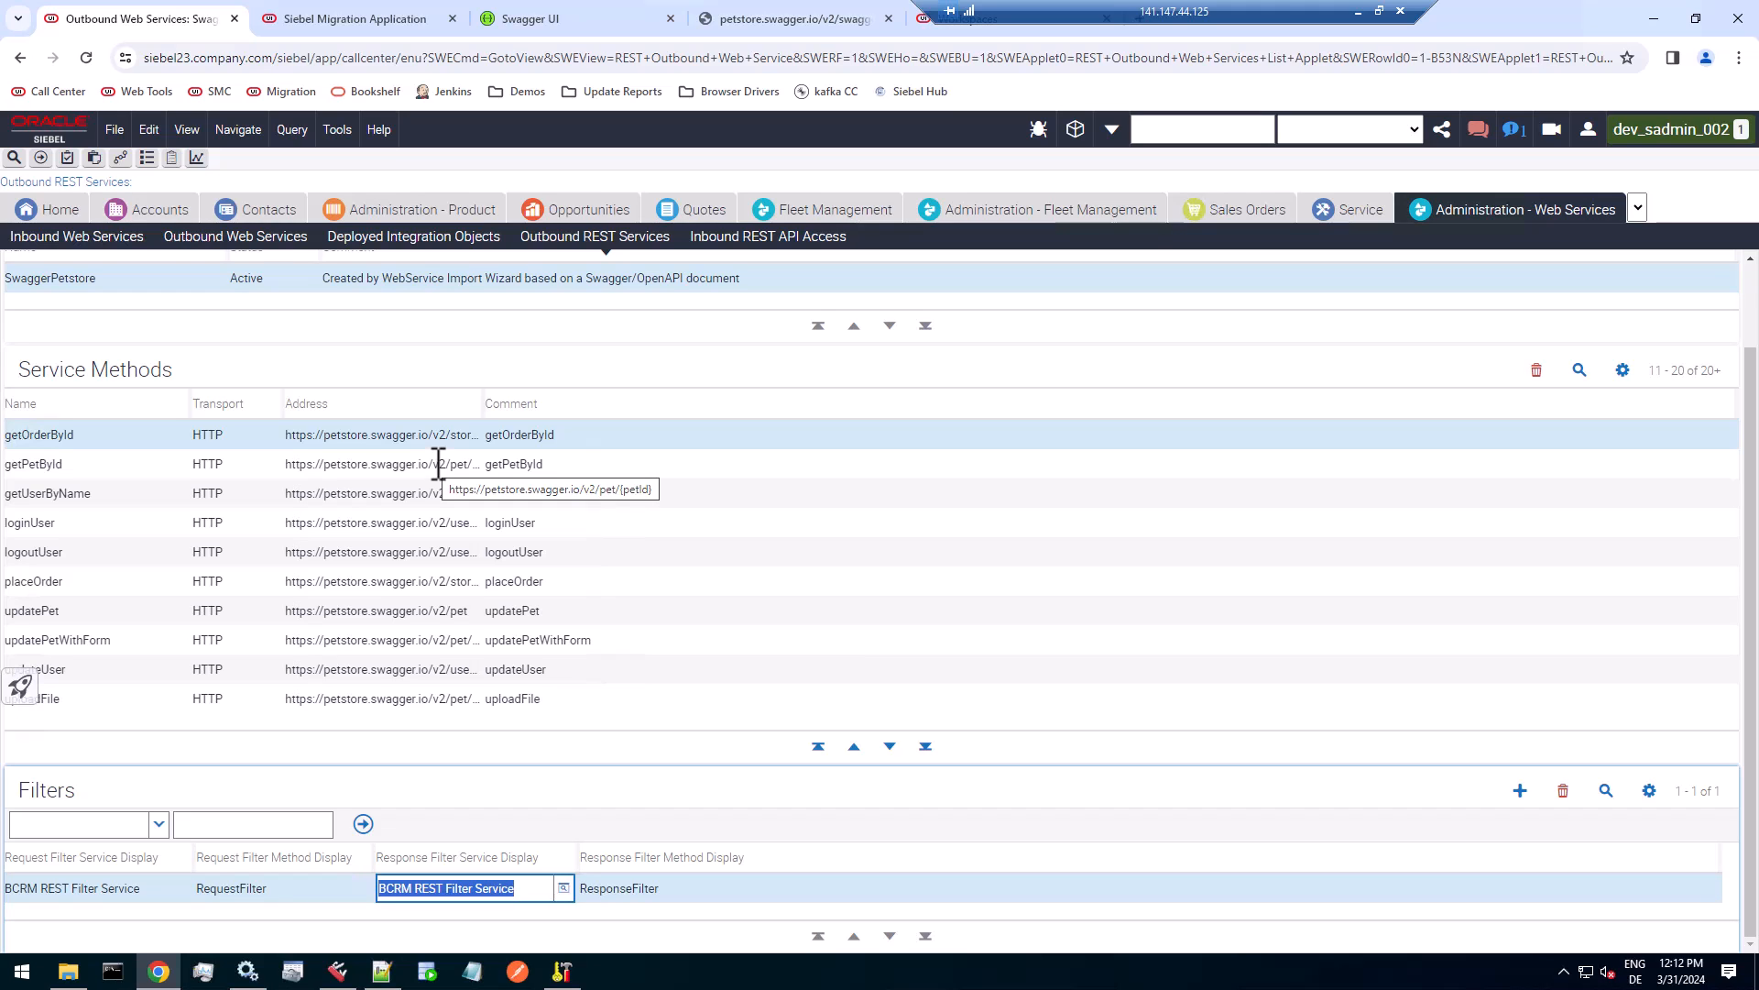
pyautogui.scroll(1, 688, 429)
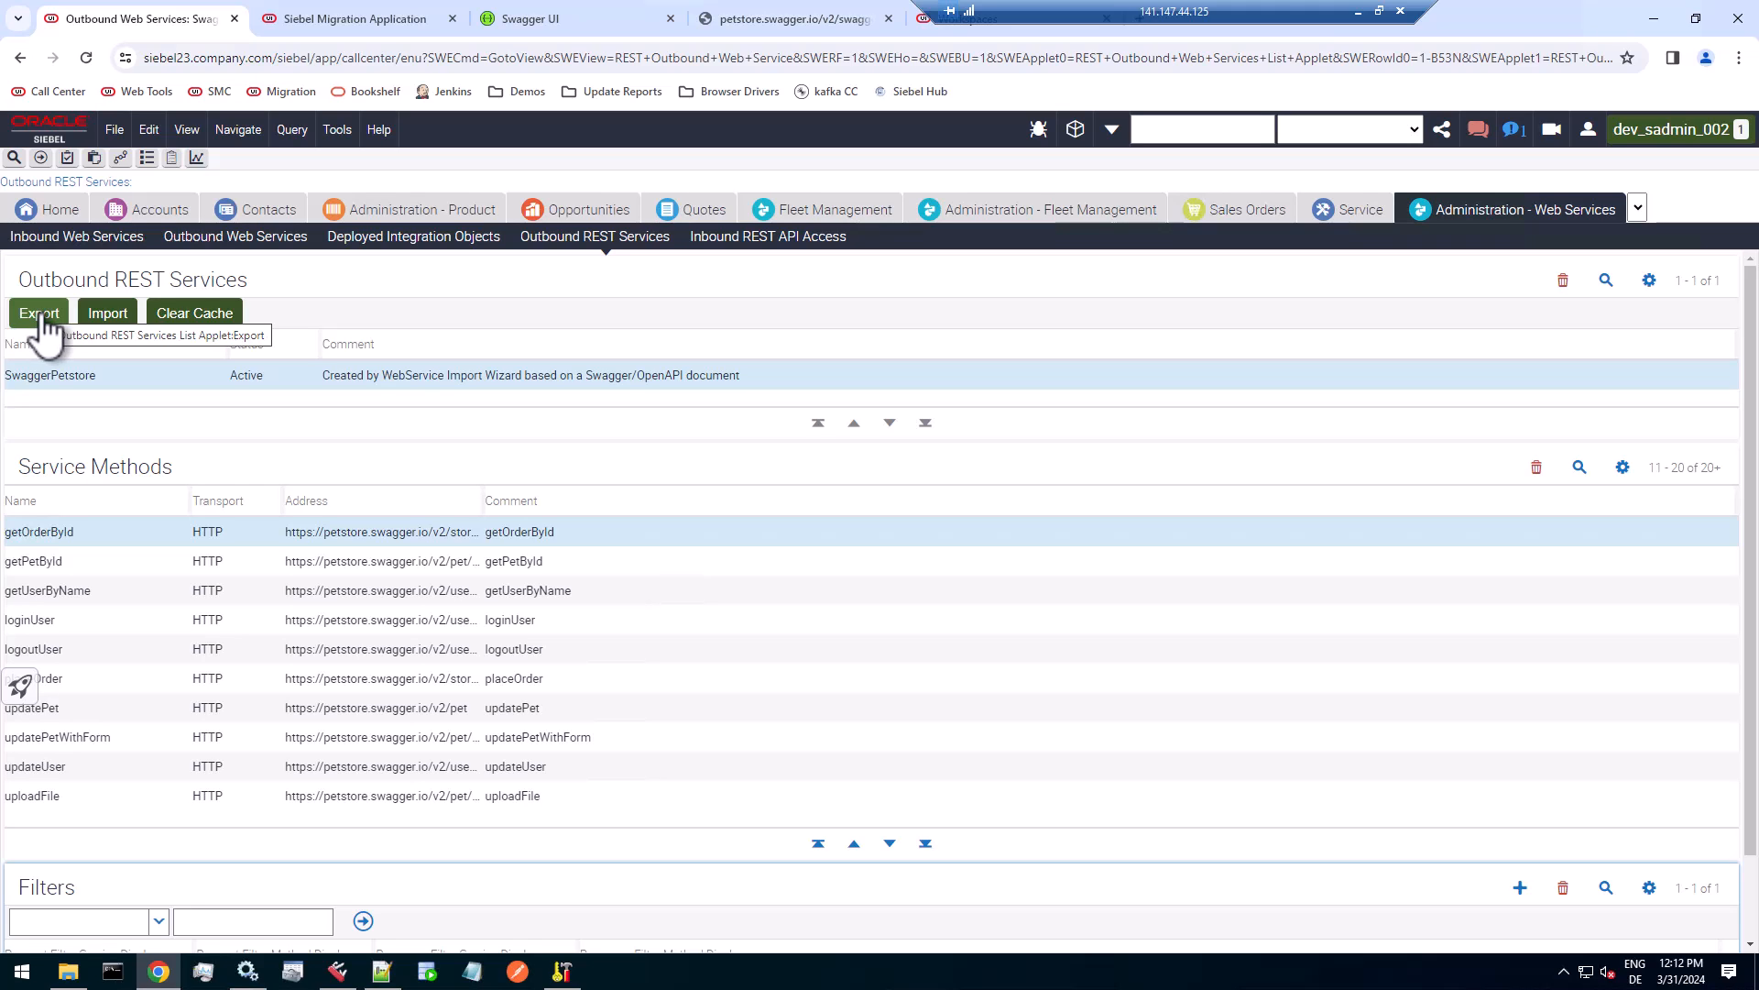
# Export the SwaggerPetstore outbound REST service to XML and open the downloaded file SwaggerPetstore (1).XML.
pyautogui.click(40, 316)
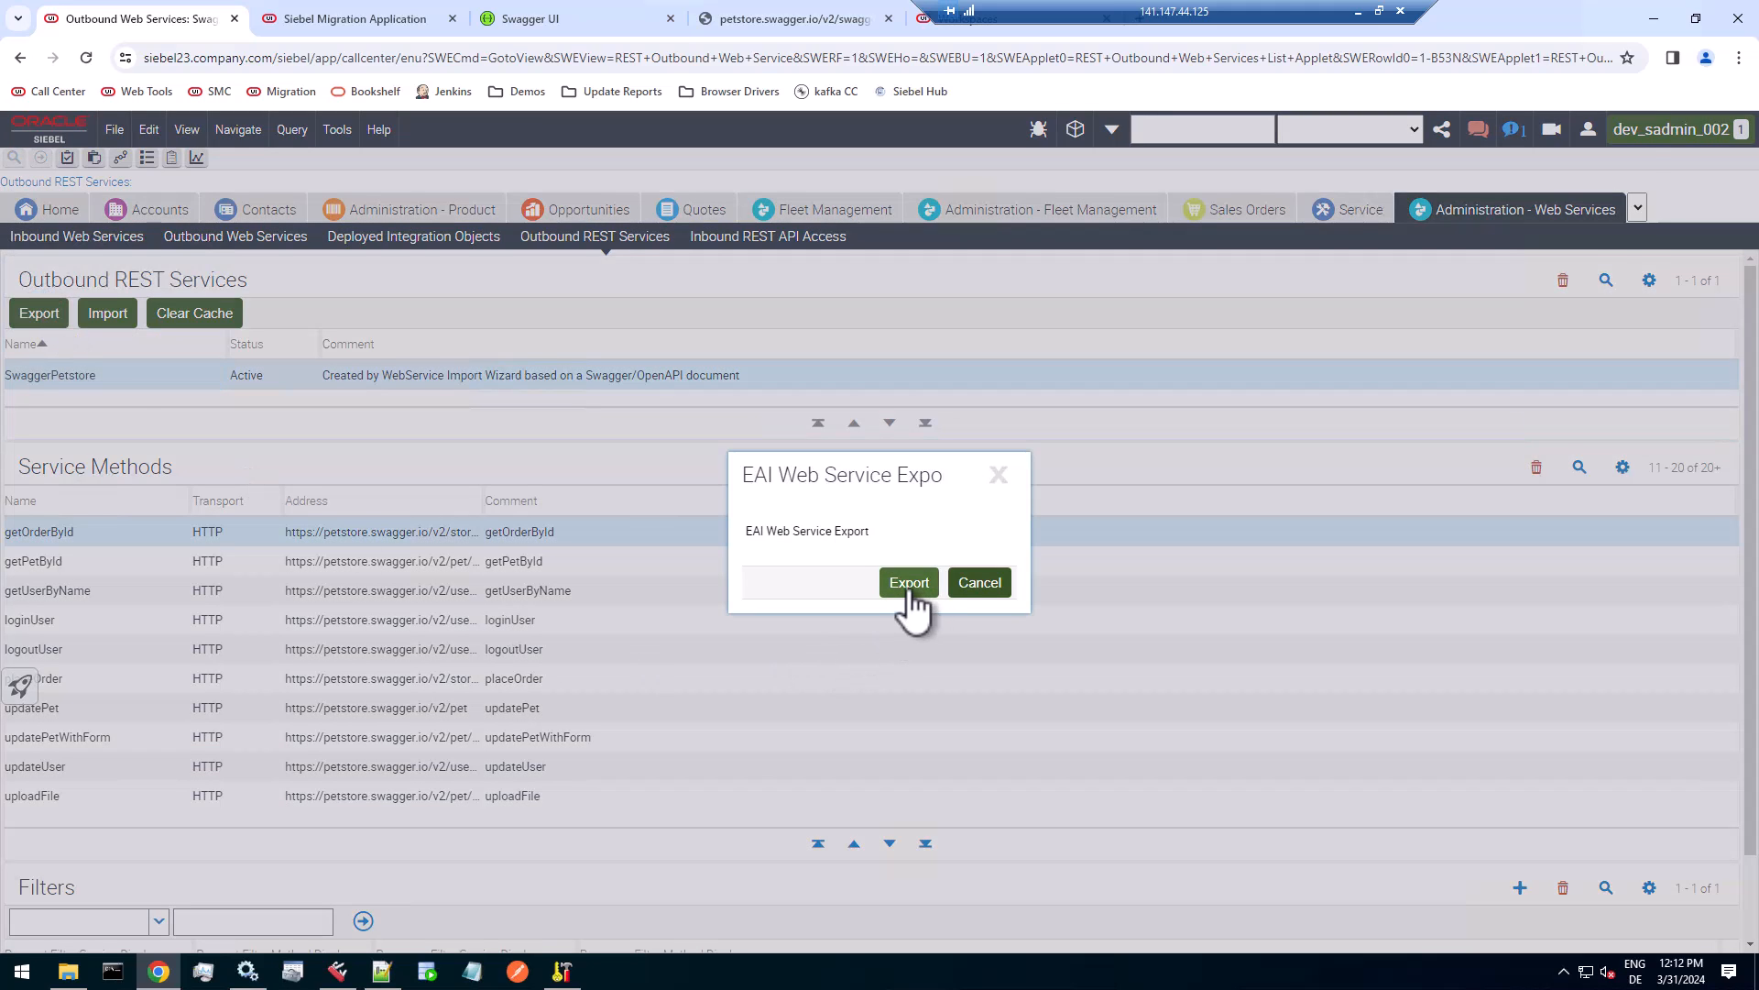
pyautogui.click(908, 586)
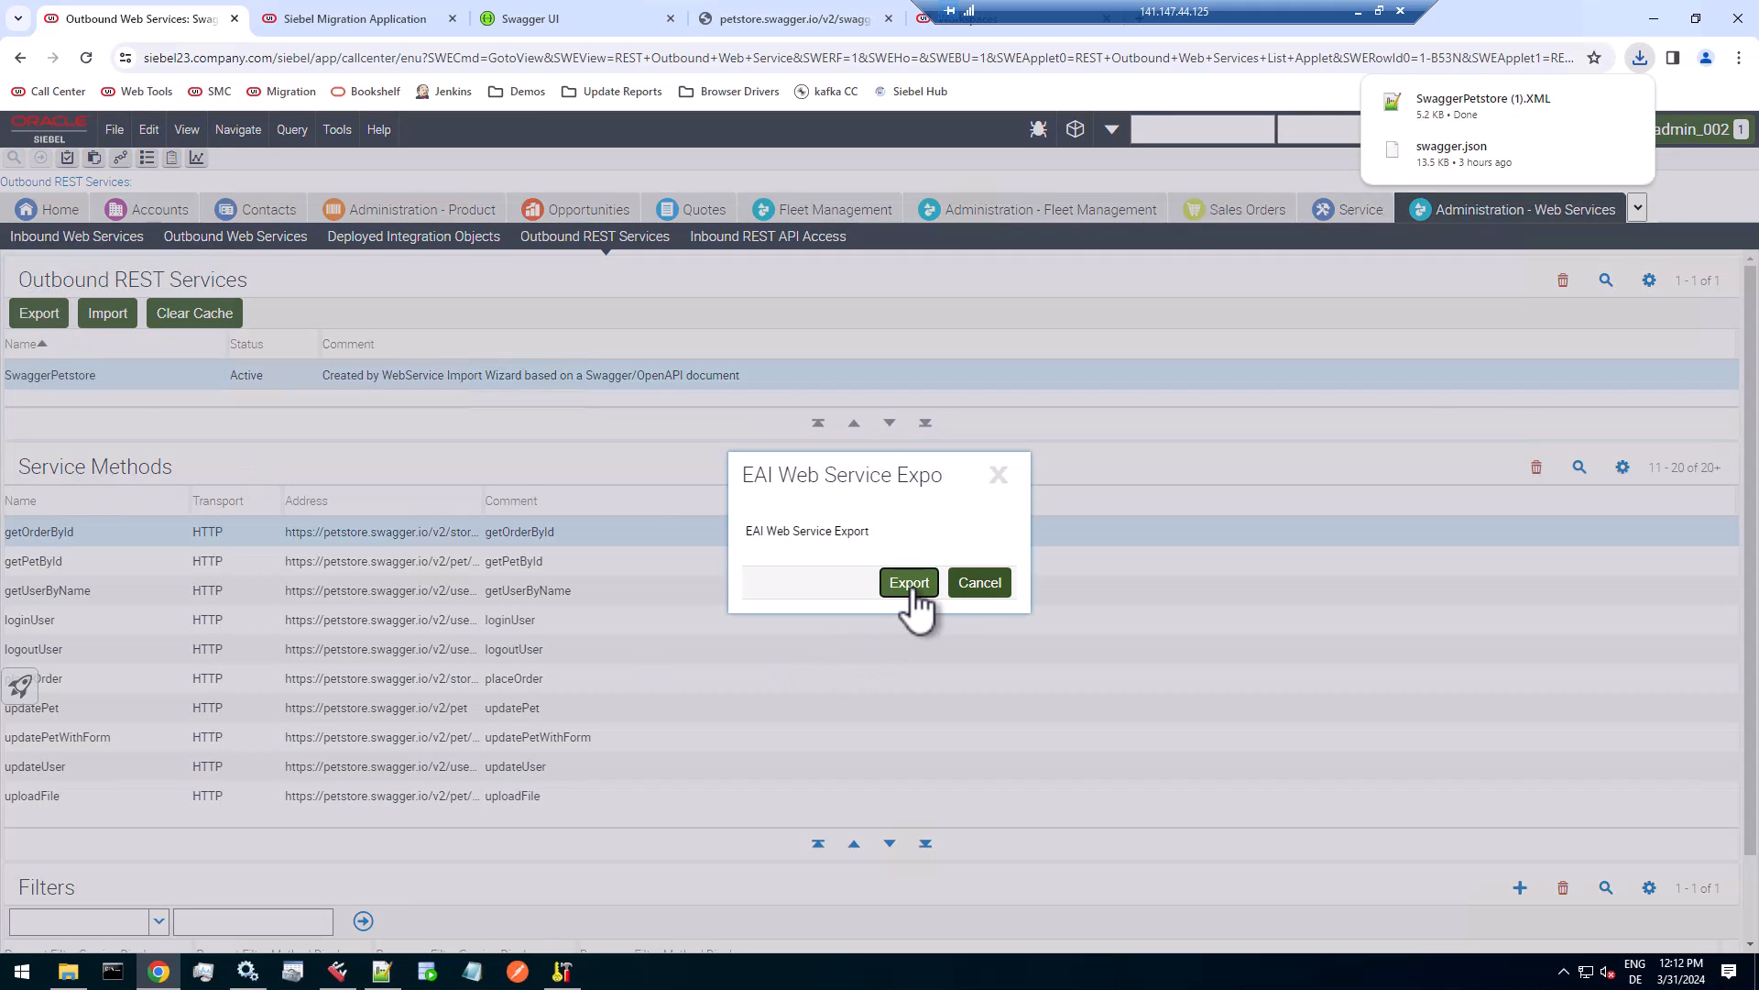
pyautogui.click(1510, 108)
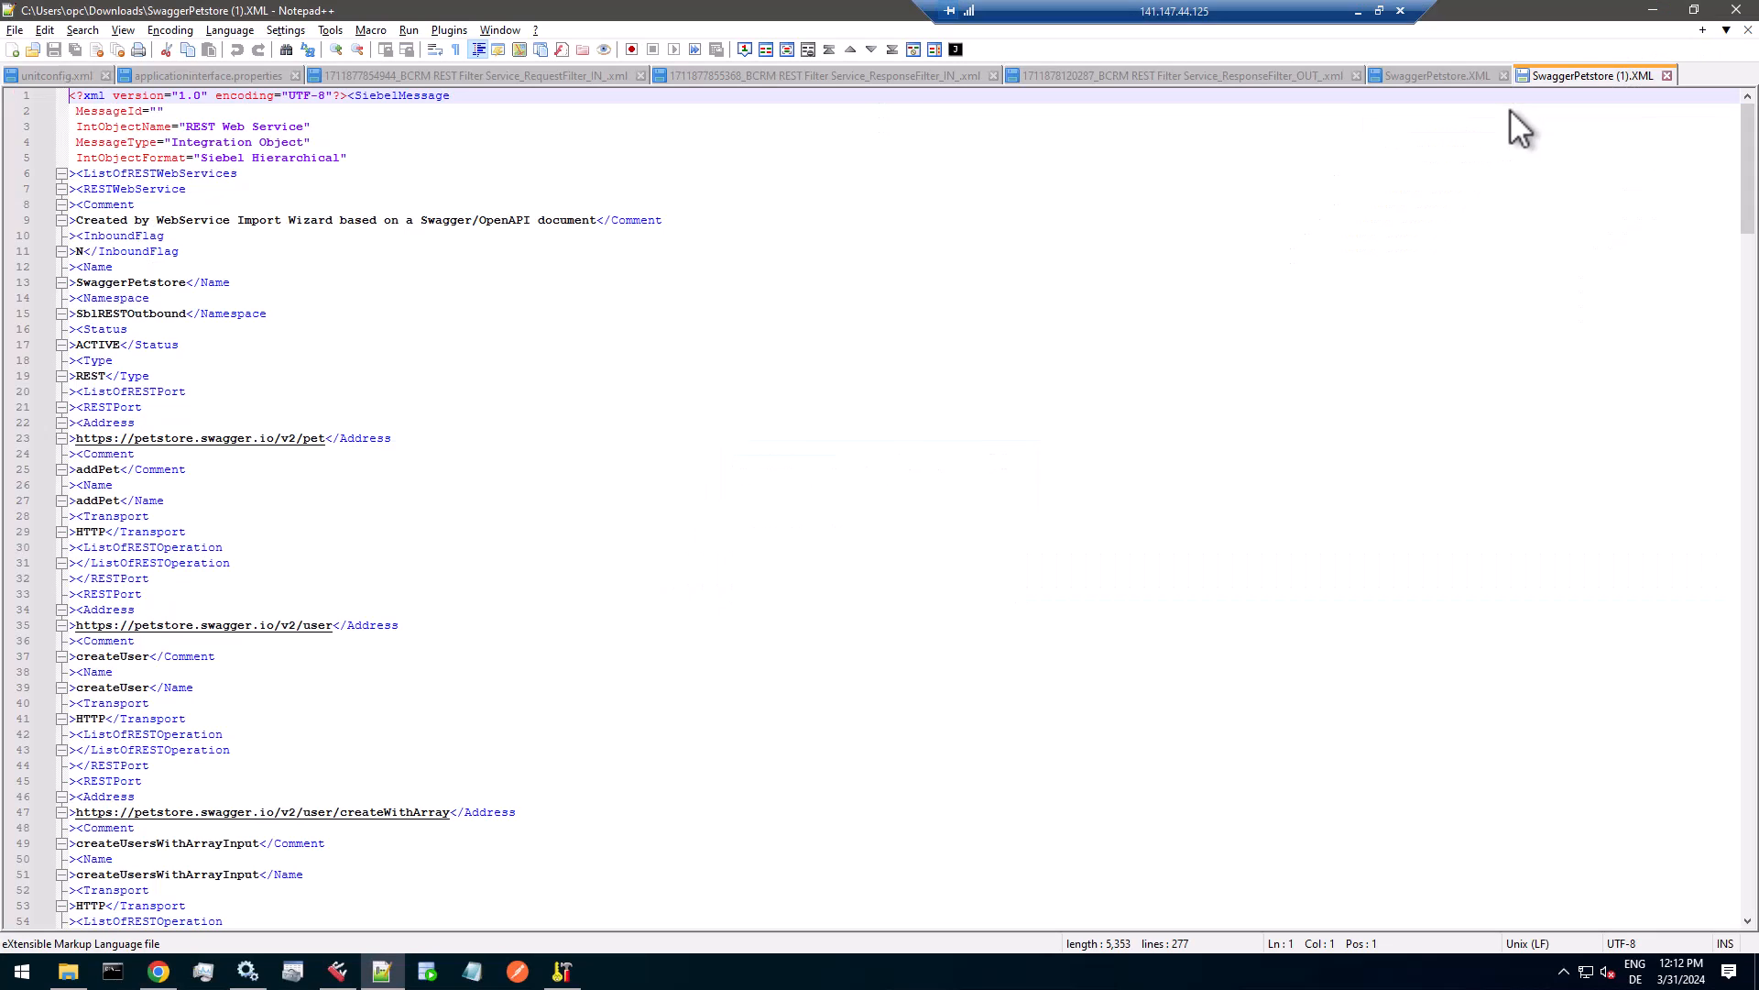
# Highlight the opening SiebelMessage tag in the exported XML, and copy the integration object name REST Web Service.
pyautogui.click(745, 534)
pyautogui.keyDown('ctrl'); pyautogui.scroll(2, 742, 536); pyautogui.keyUp('ctrl')
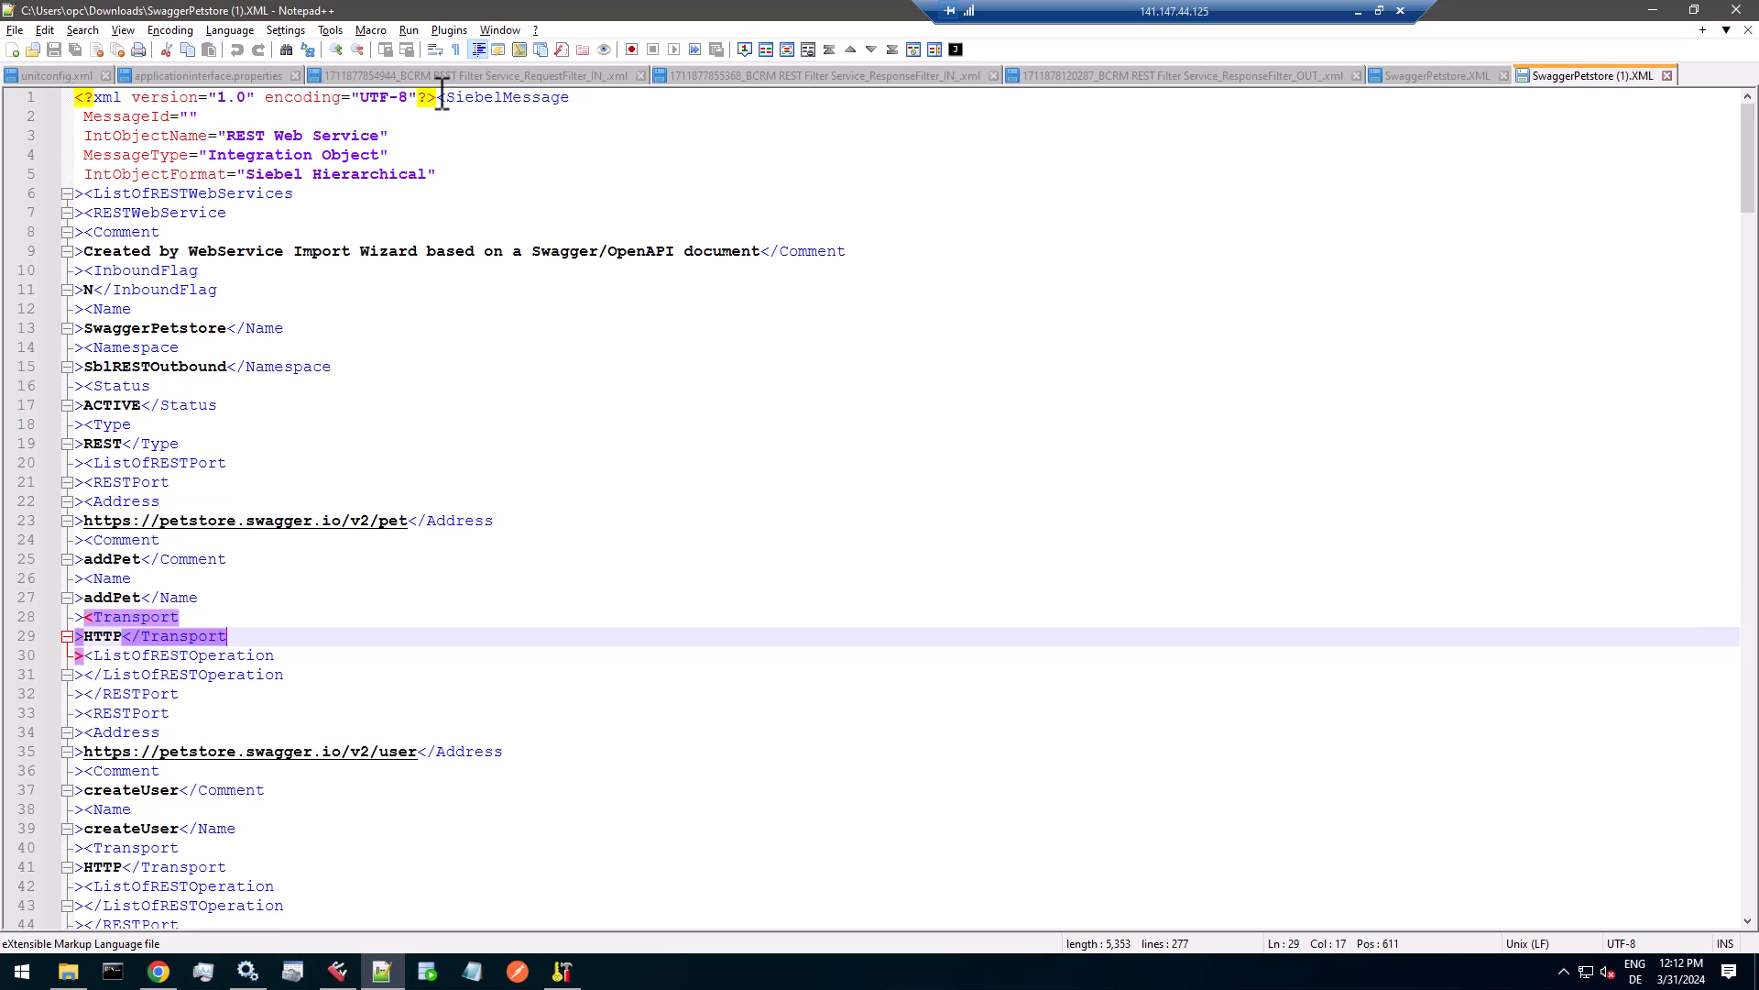
pyautogui.moveTo(445, 97); pyautogui.dragTo(589, 103)
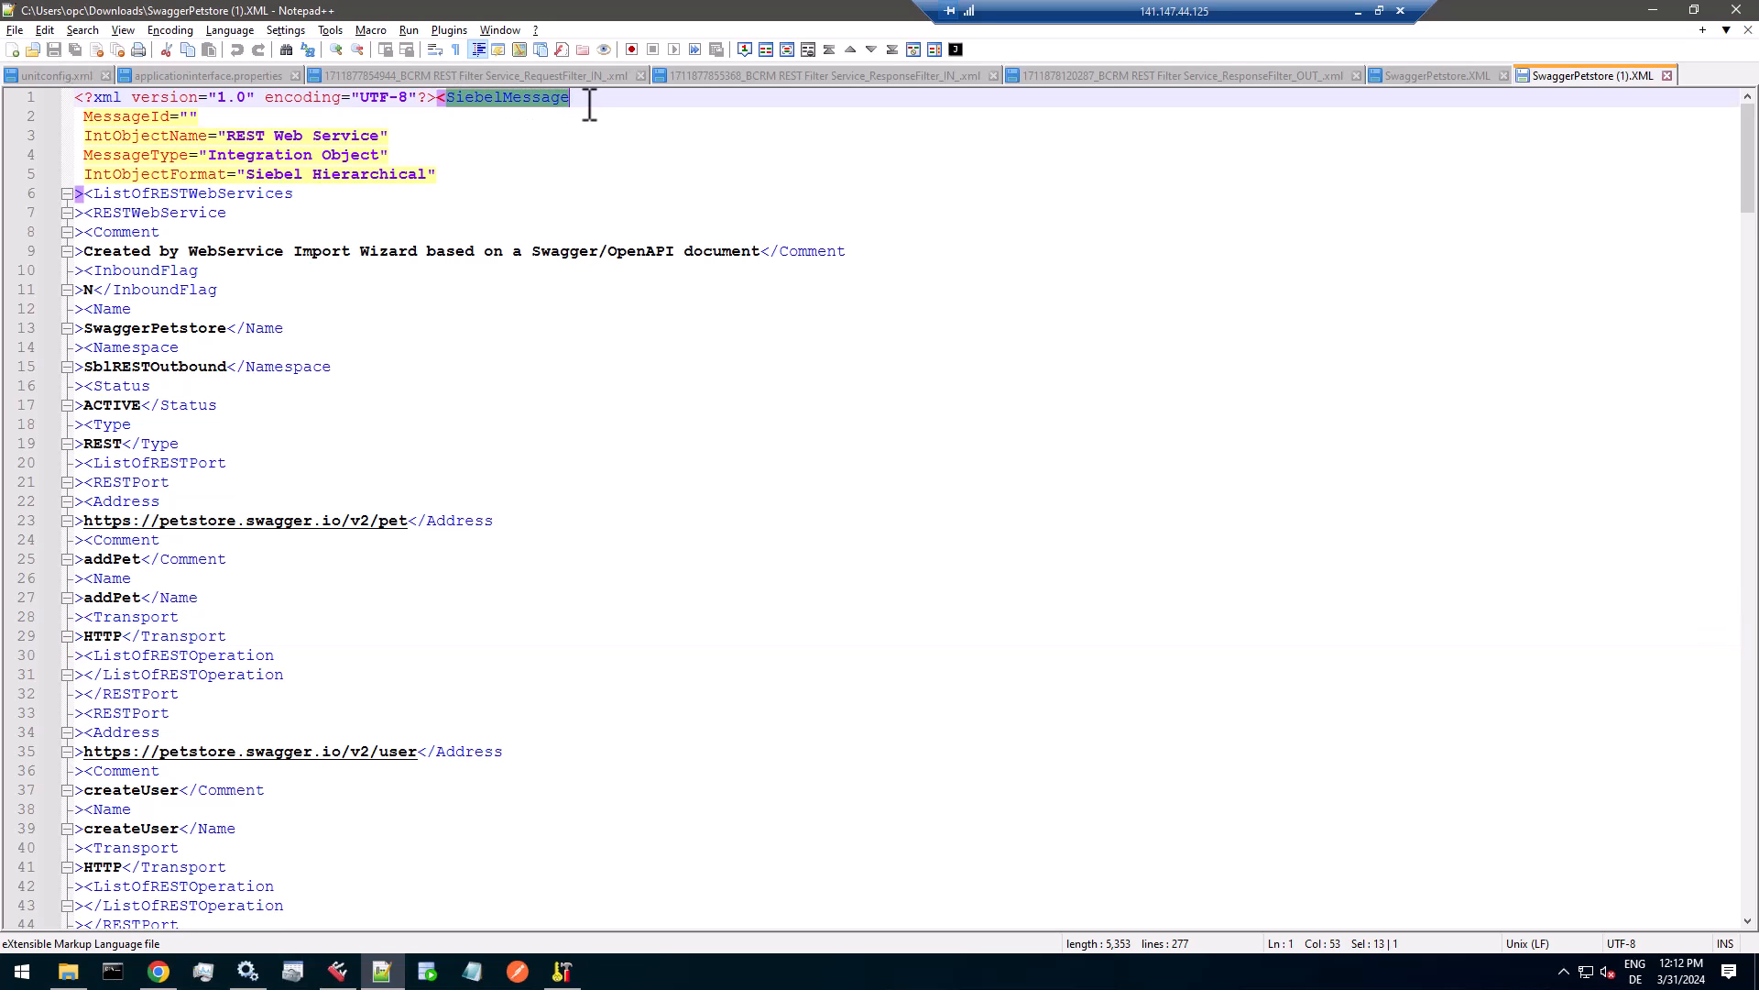
pyautogui.hotkey('shift', 'Down')
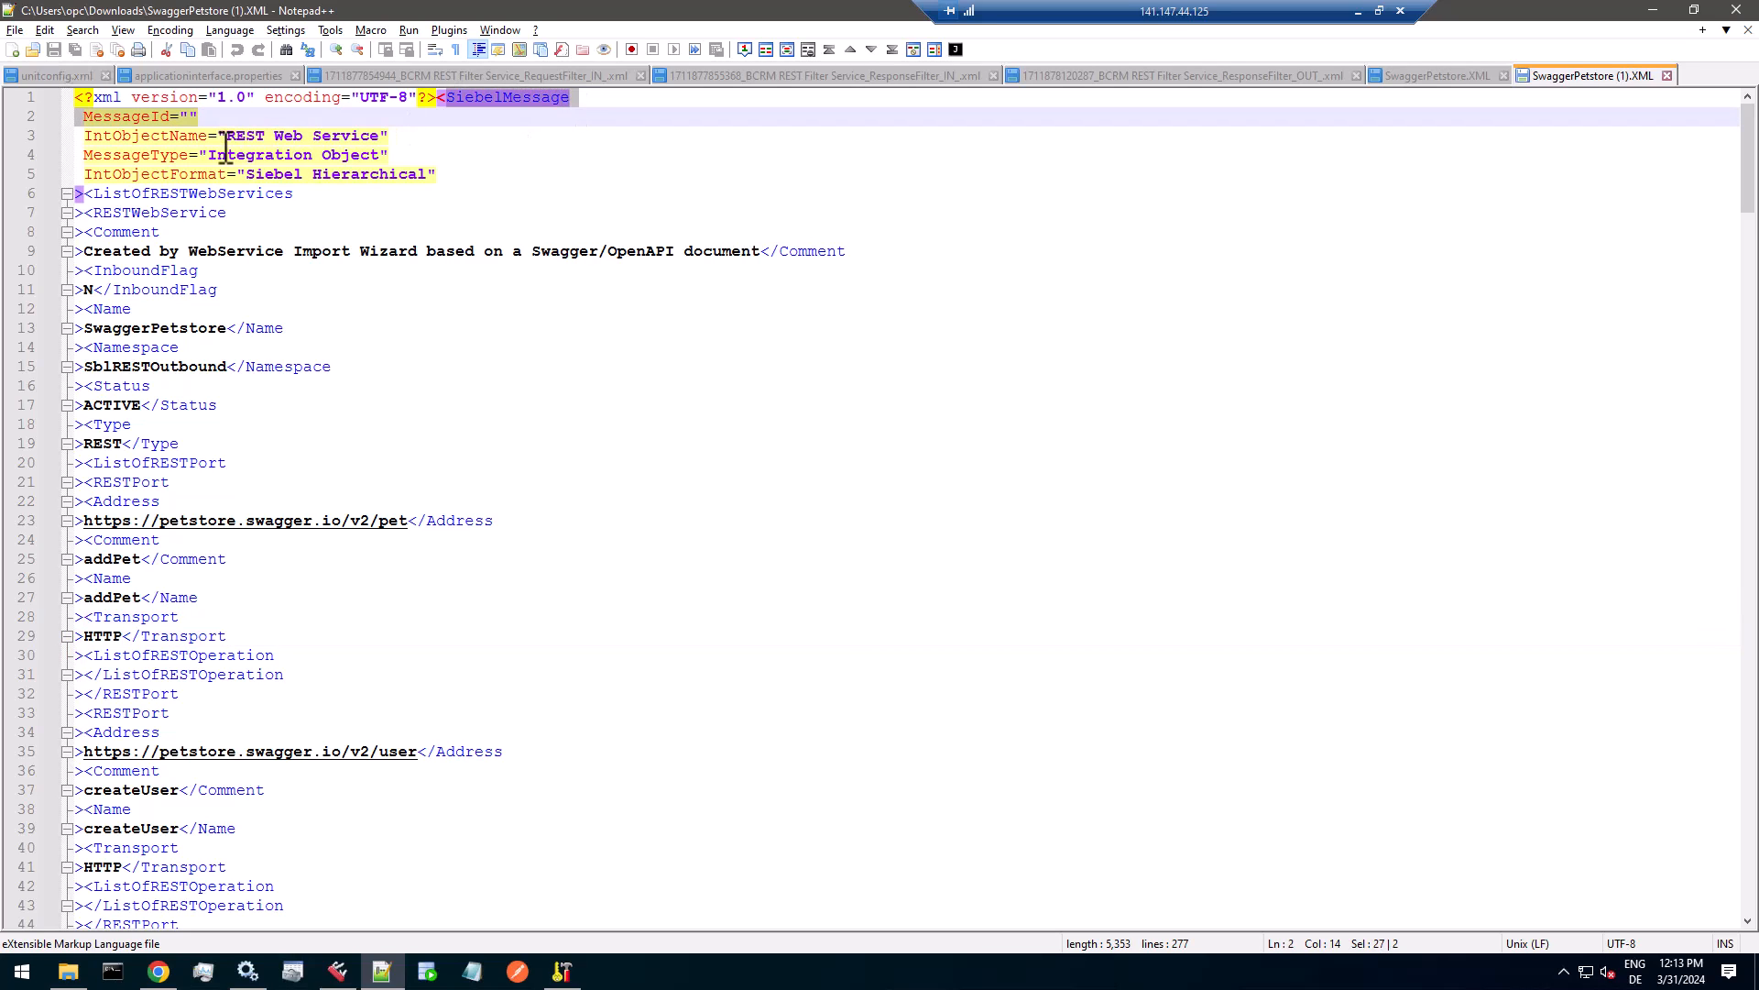
pyautogui.moveTo(227, 138); pyautogui.dragTo(386, 137)
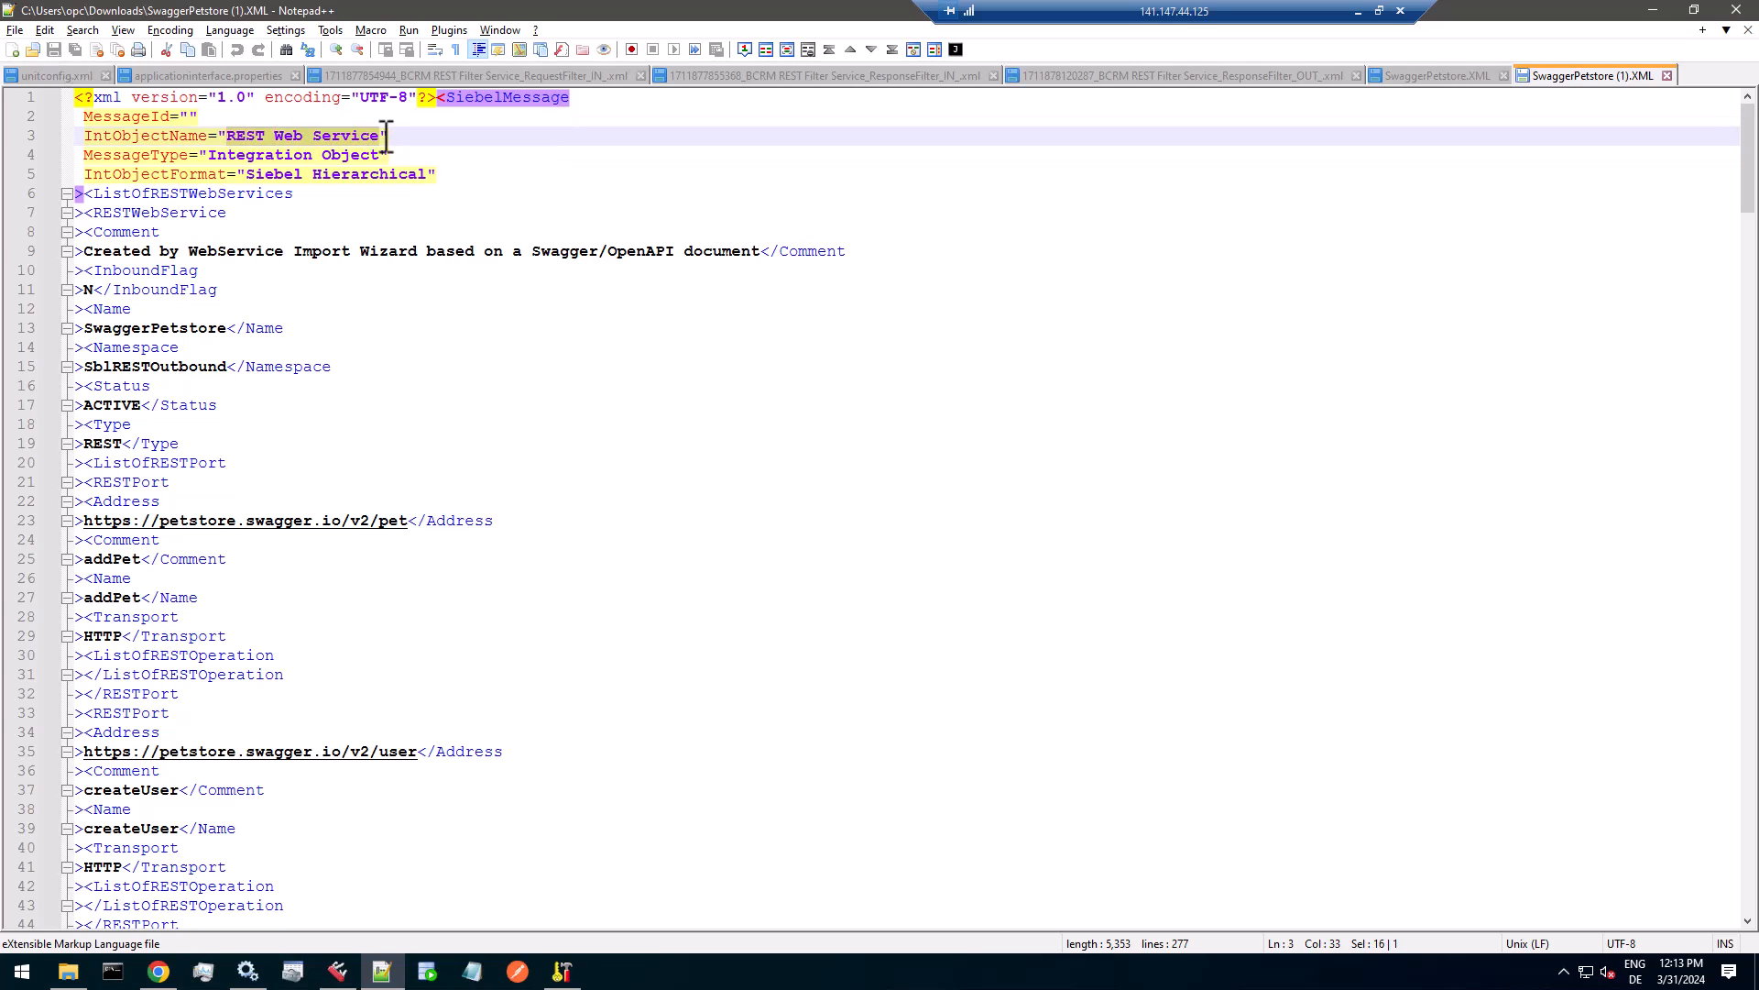
pyautogui.rightClick(356, 140)
pyautogui.click(376, 174)
# Examine the structure of the exported XML, collapsing and re-expanding its nodes and reading through the REST port entries.
pyautogui.scroll(-4, 236, 449)
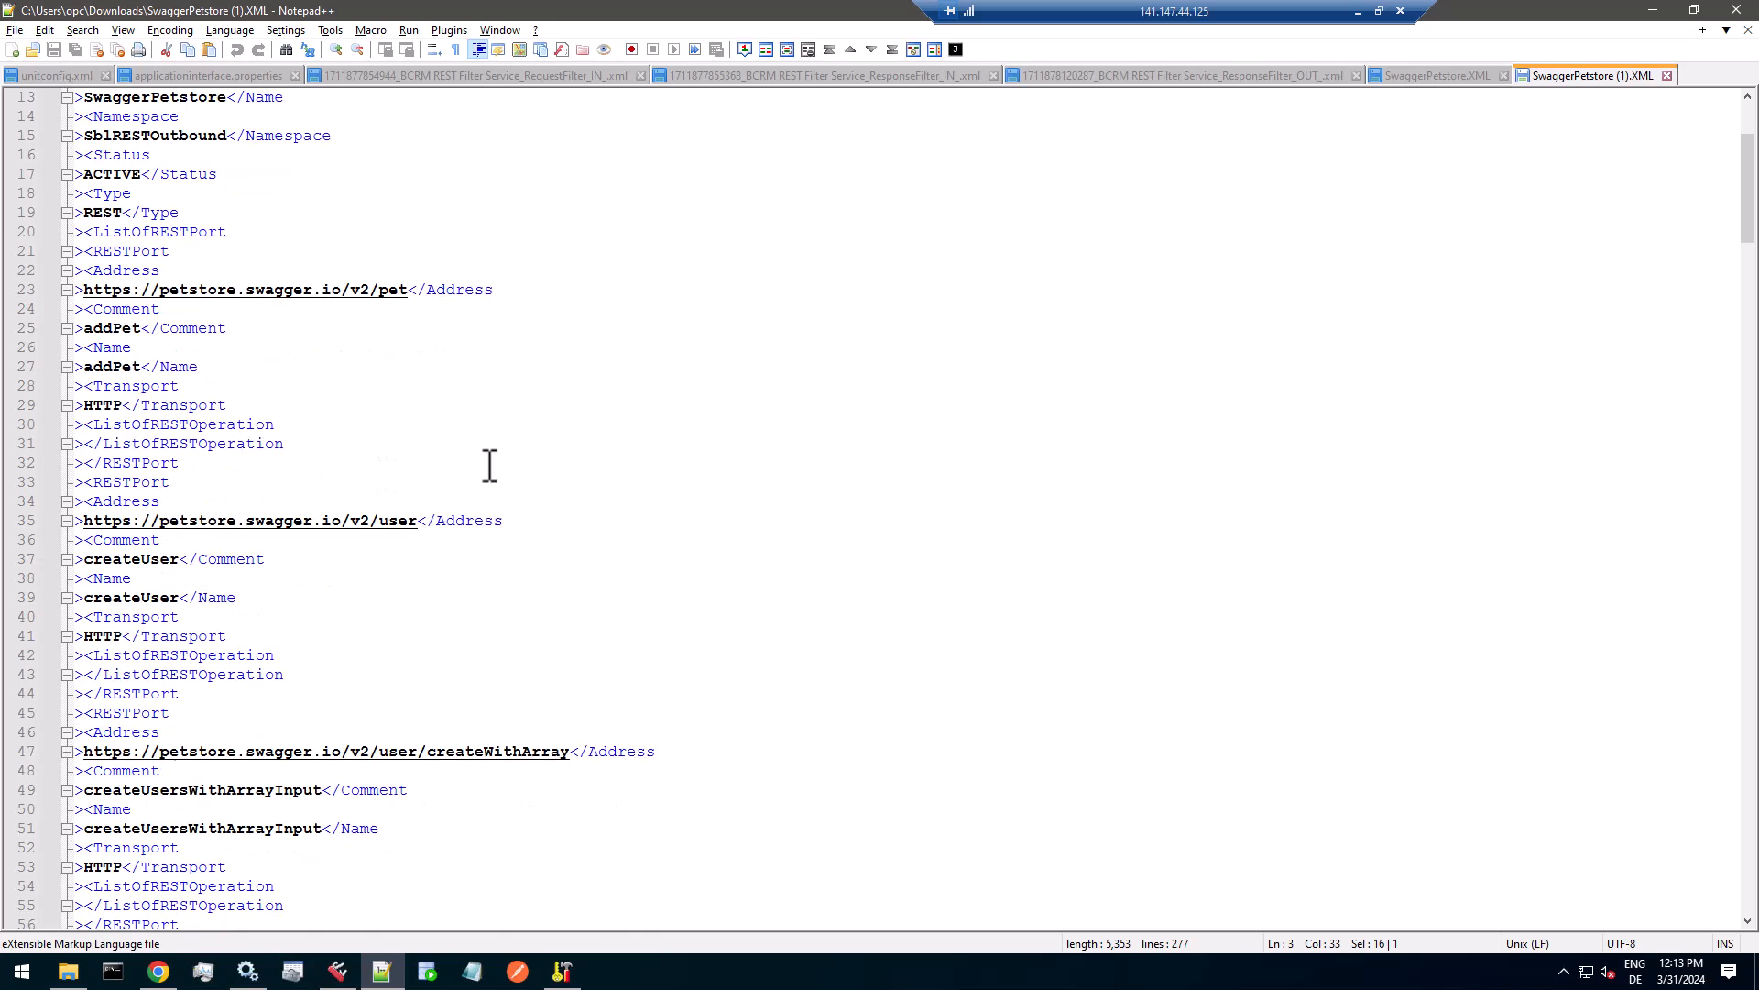
pyautogui.scroll(3, 507, 463)
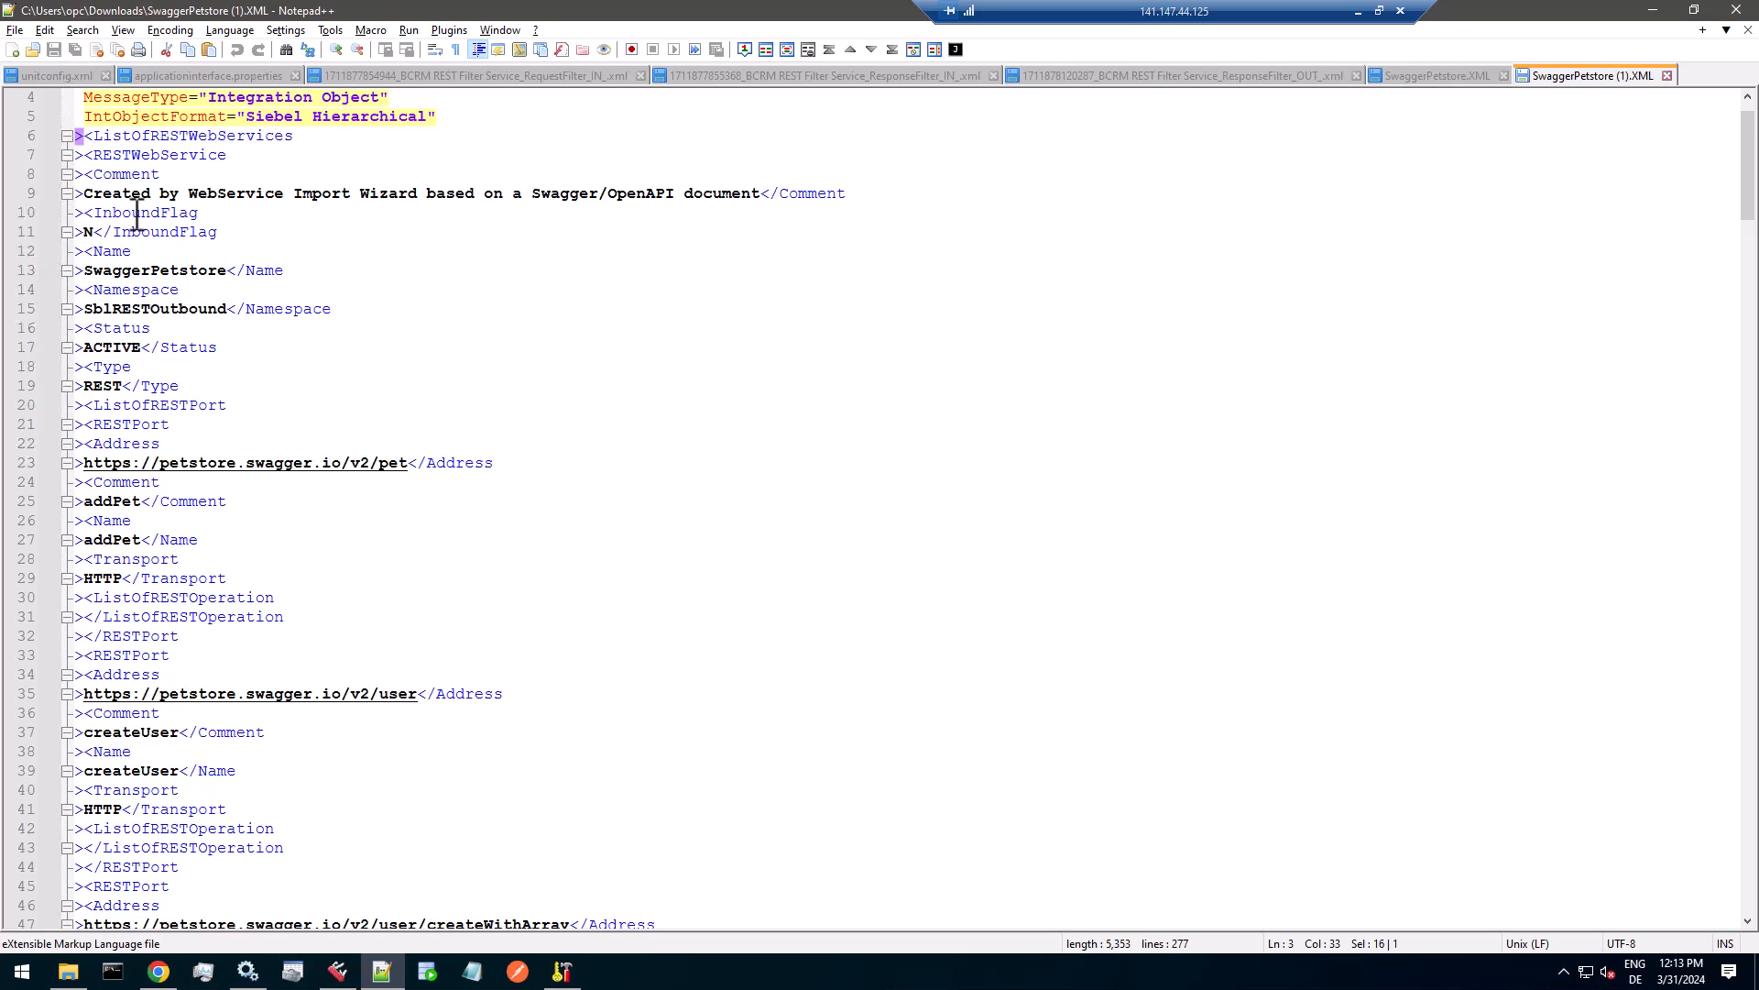
pyautogui.scroll(1, 129, 217)
pyautogui.click(67, 213)
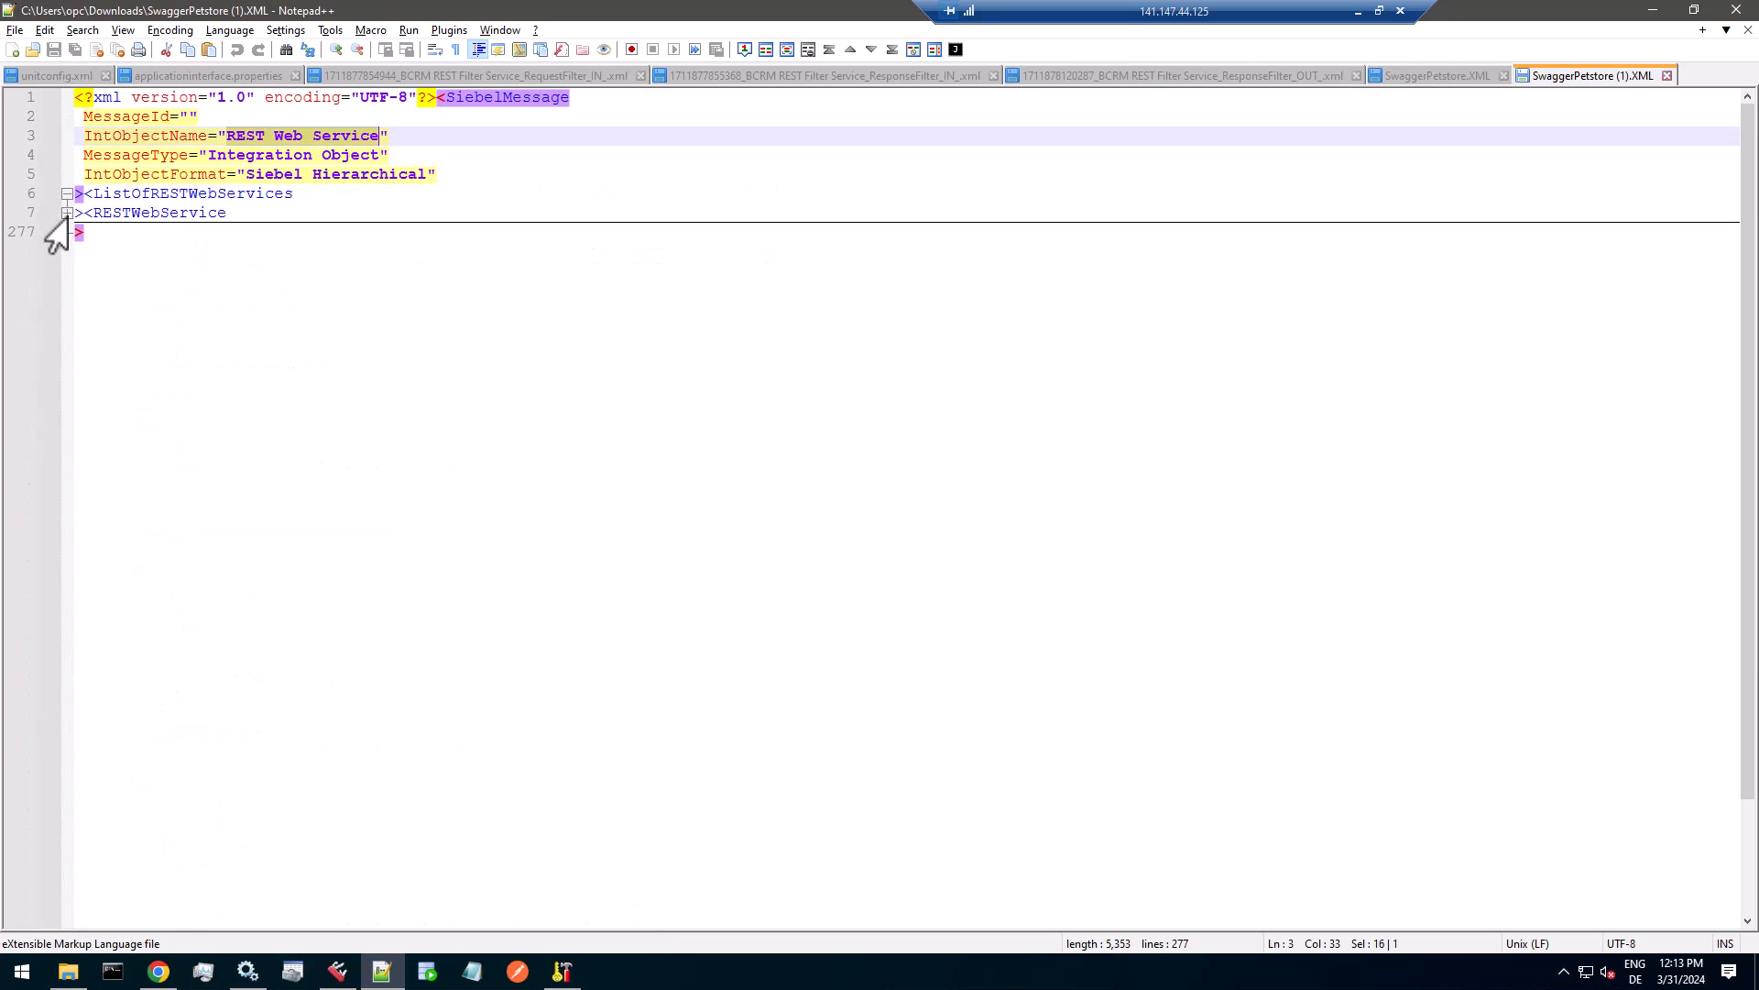
pyautogui.click(66, 214)
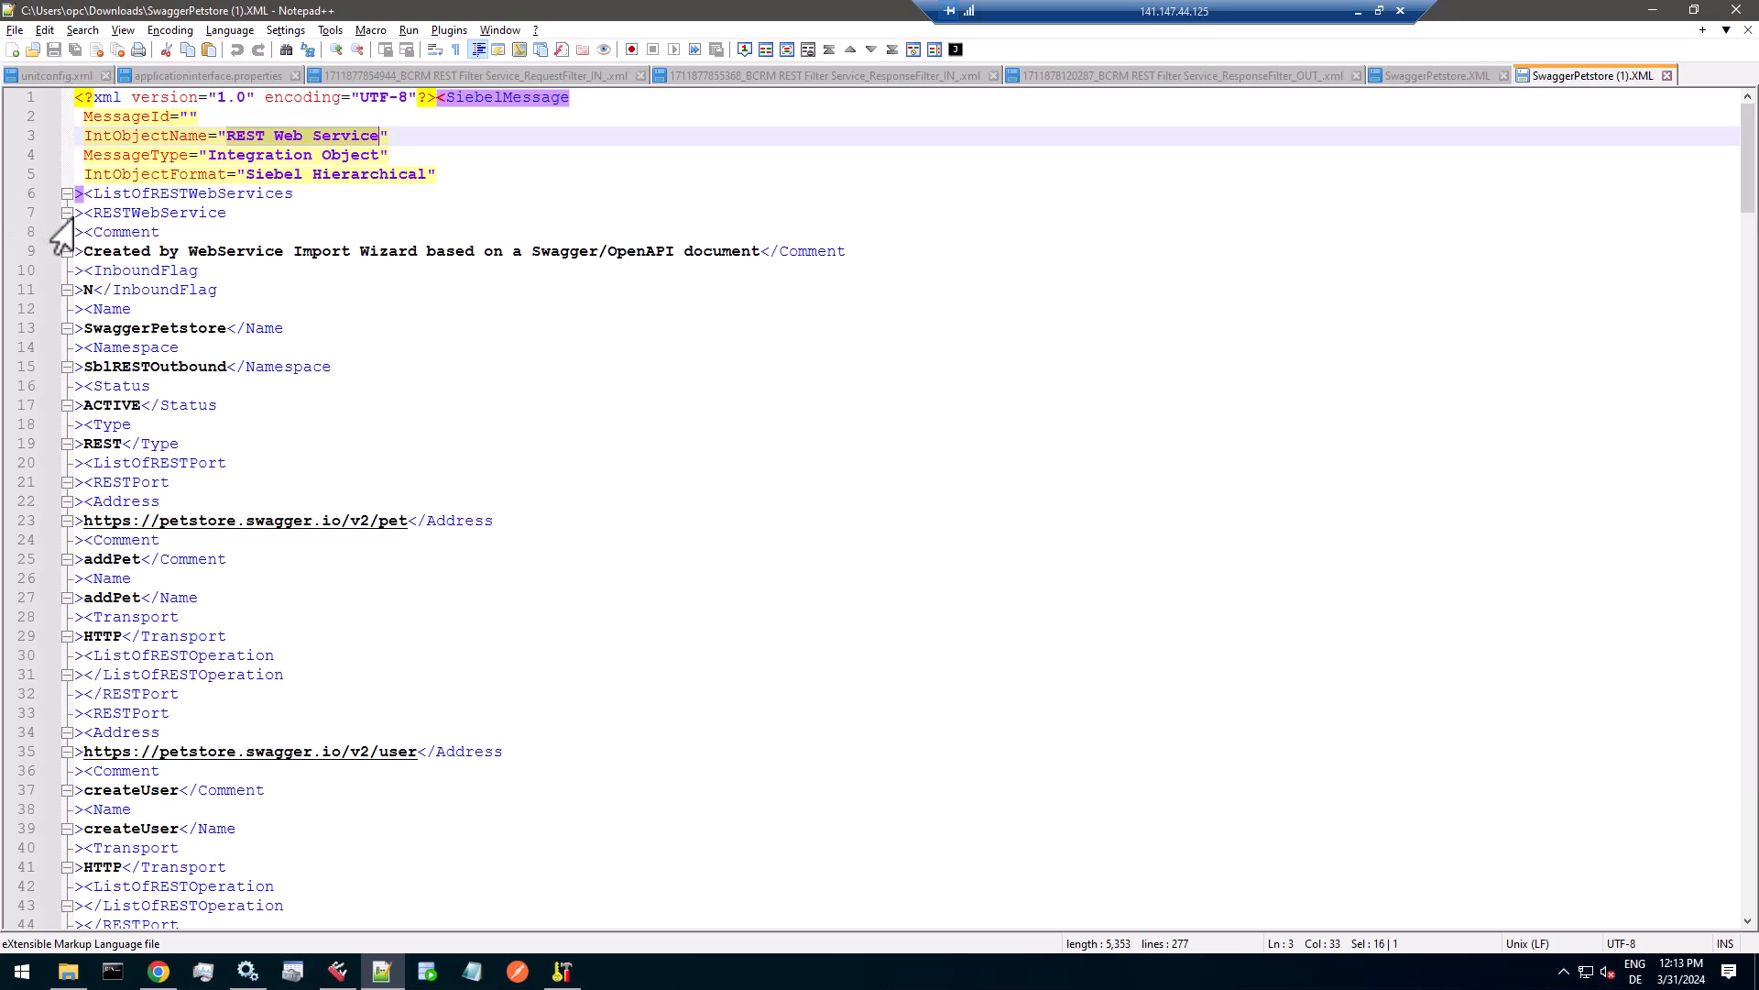
pyautogui.scroll(-3, 138, 408)
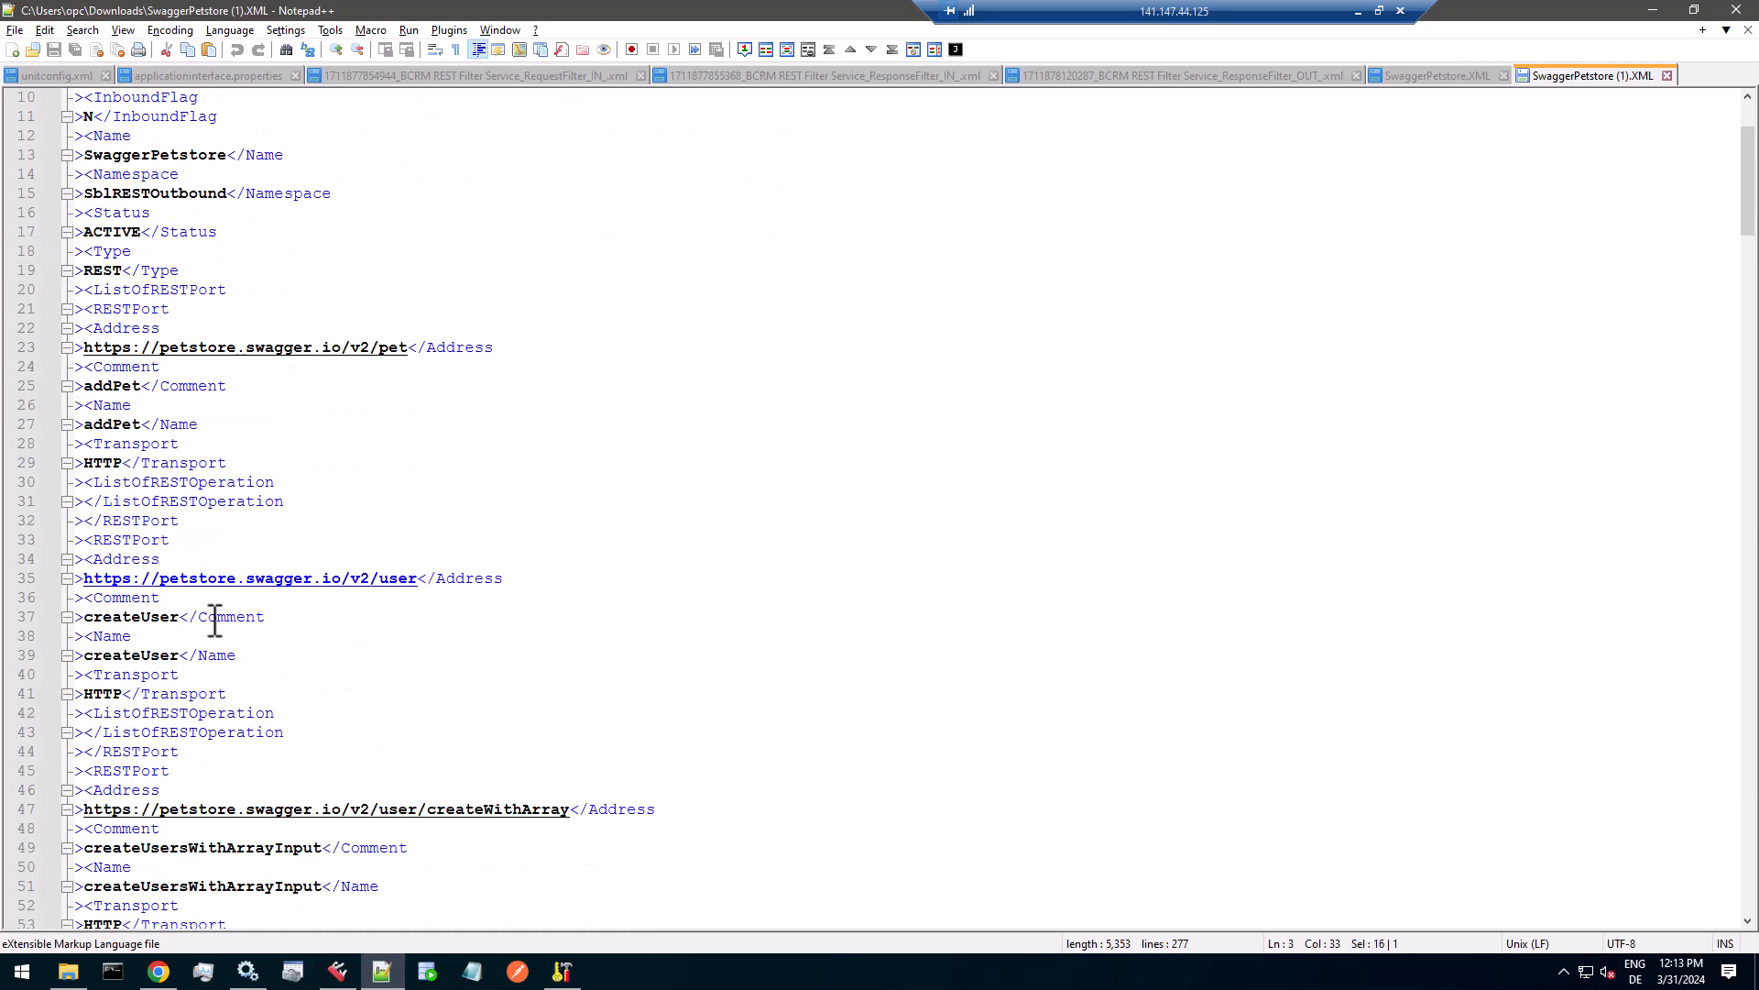
pyautogui.click(66, 734)
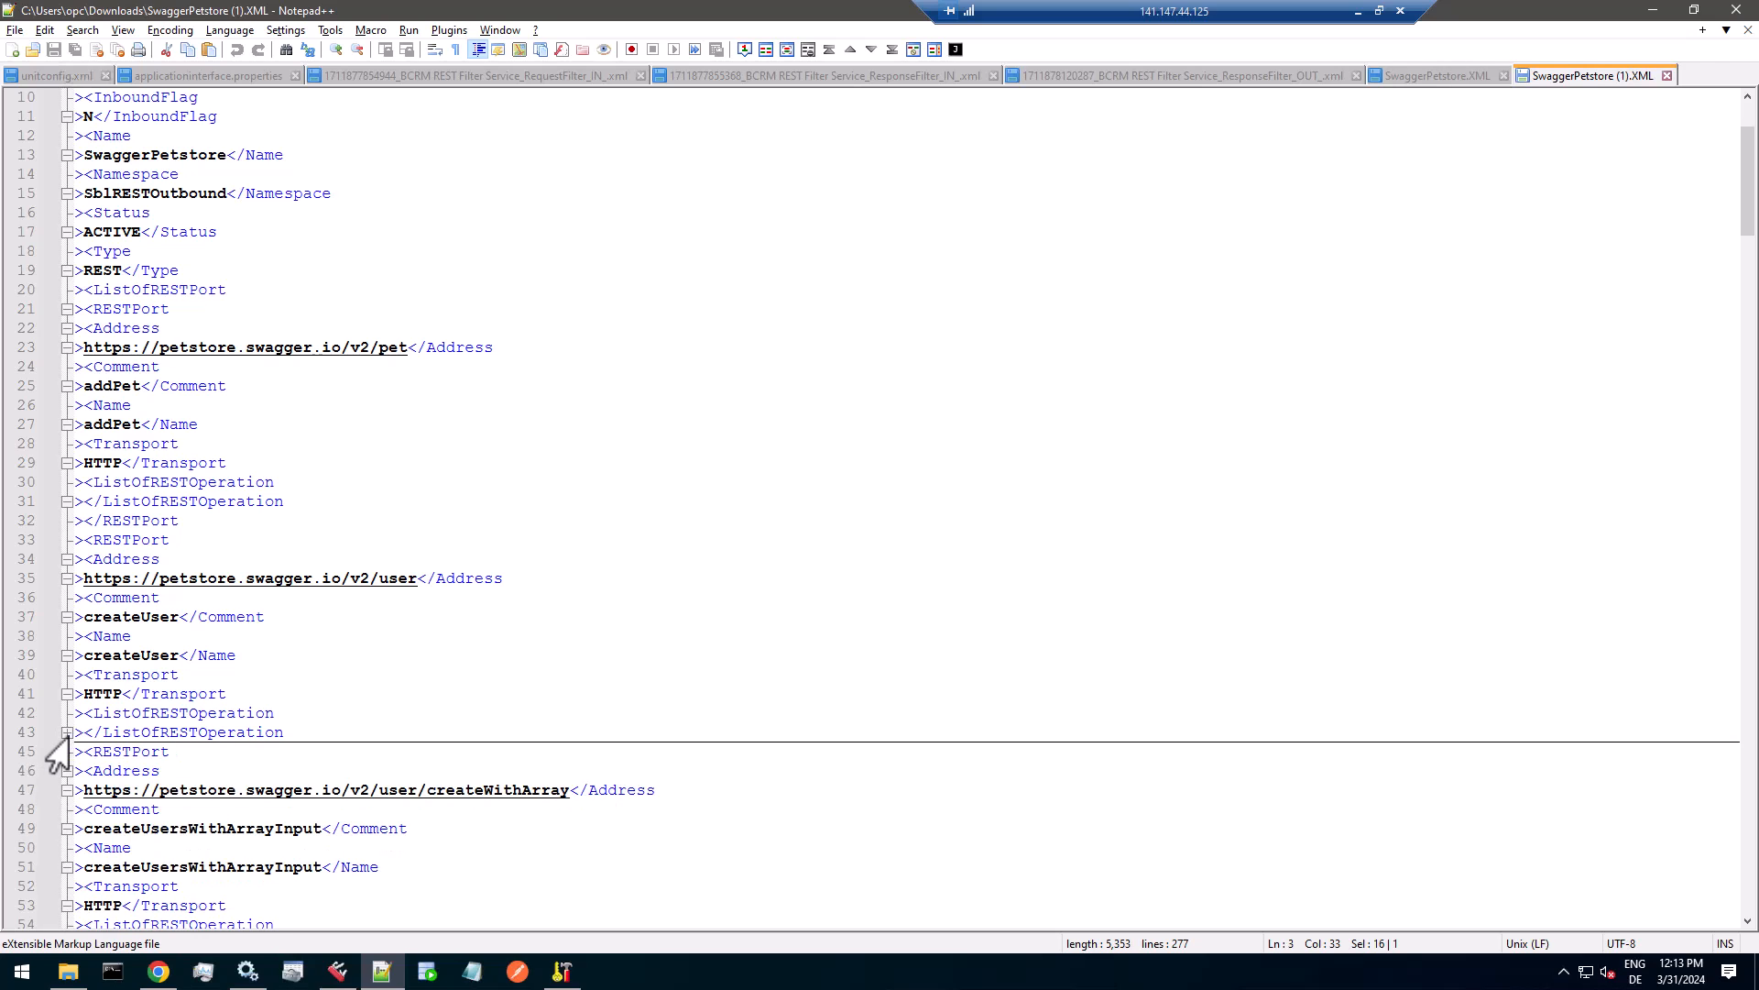
pyautogui.click(67, 733)
pyautogui.scroll(-2, 87, 749)
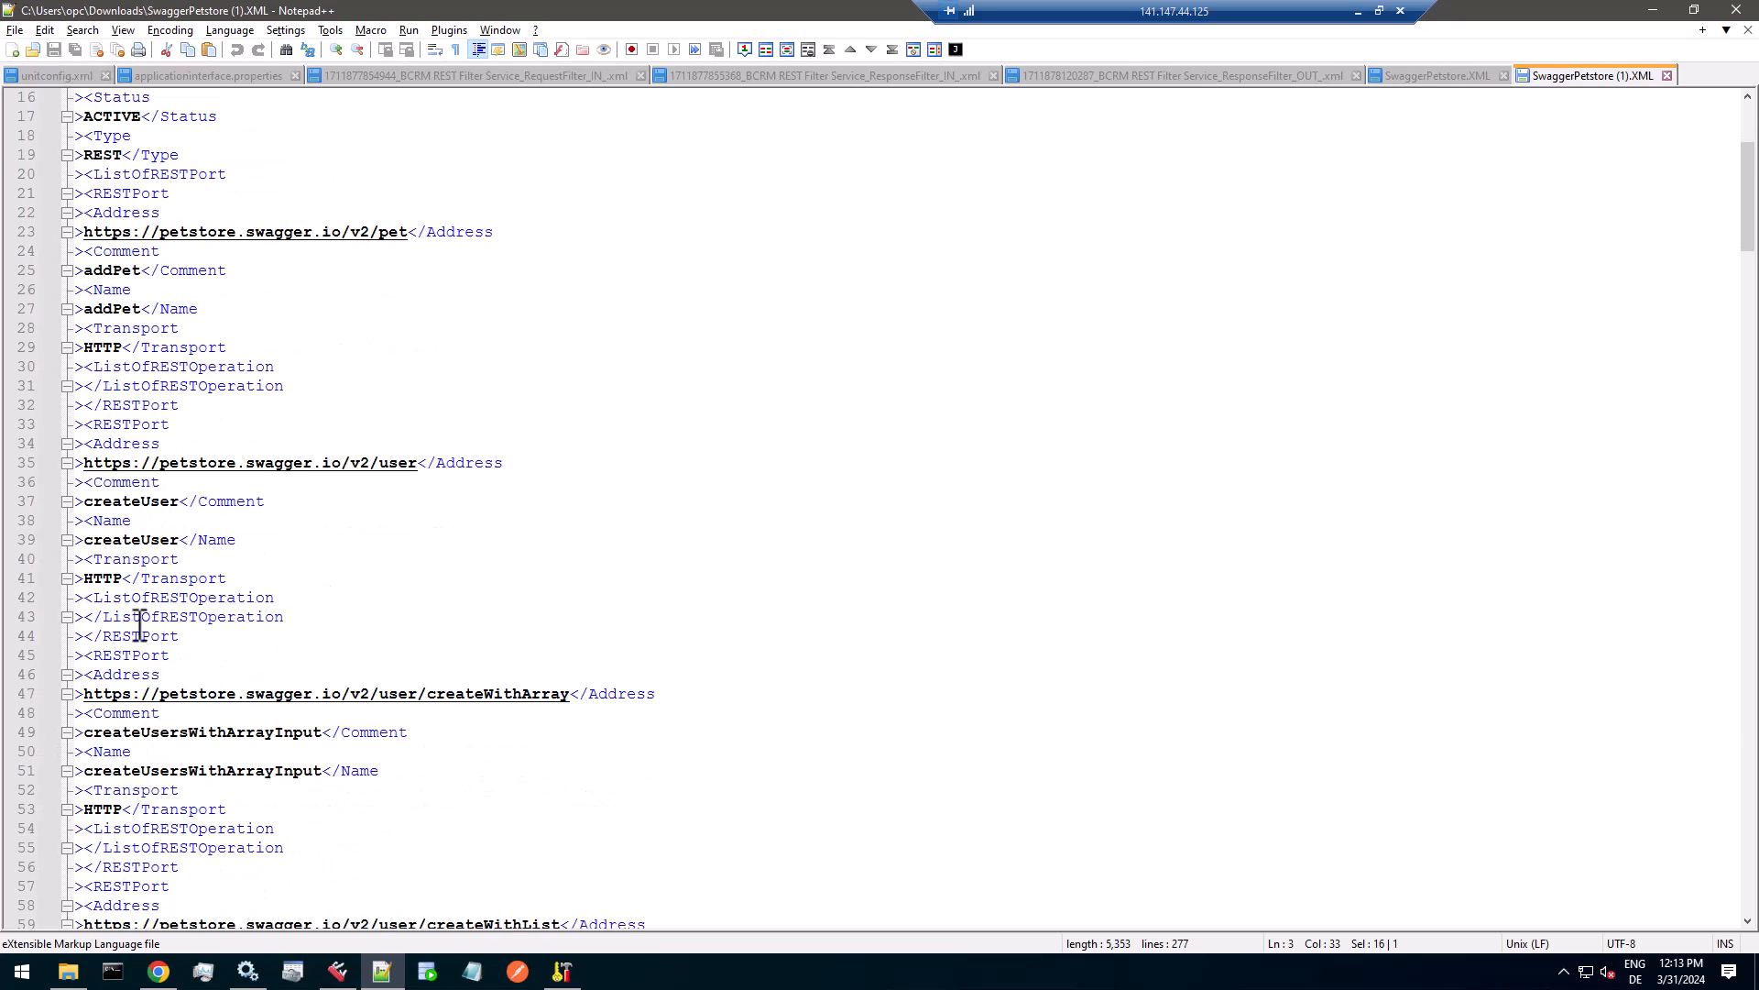
pyautogui.scroll(-3, 111, 635)
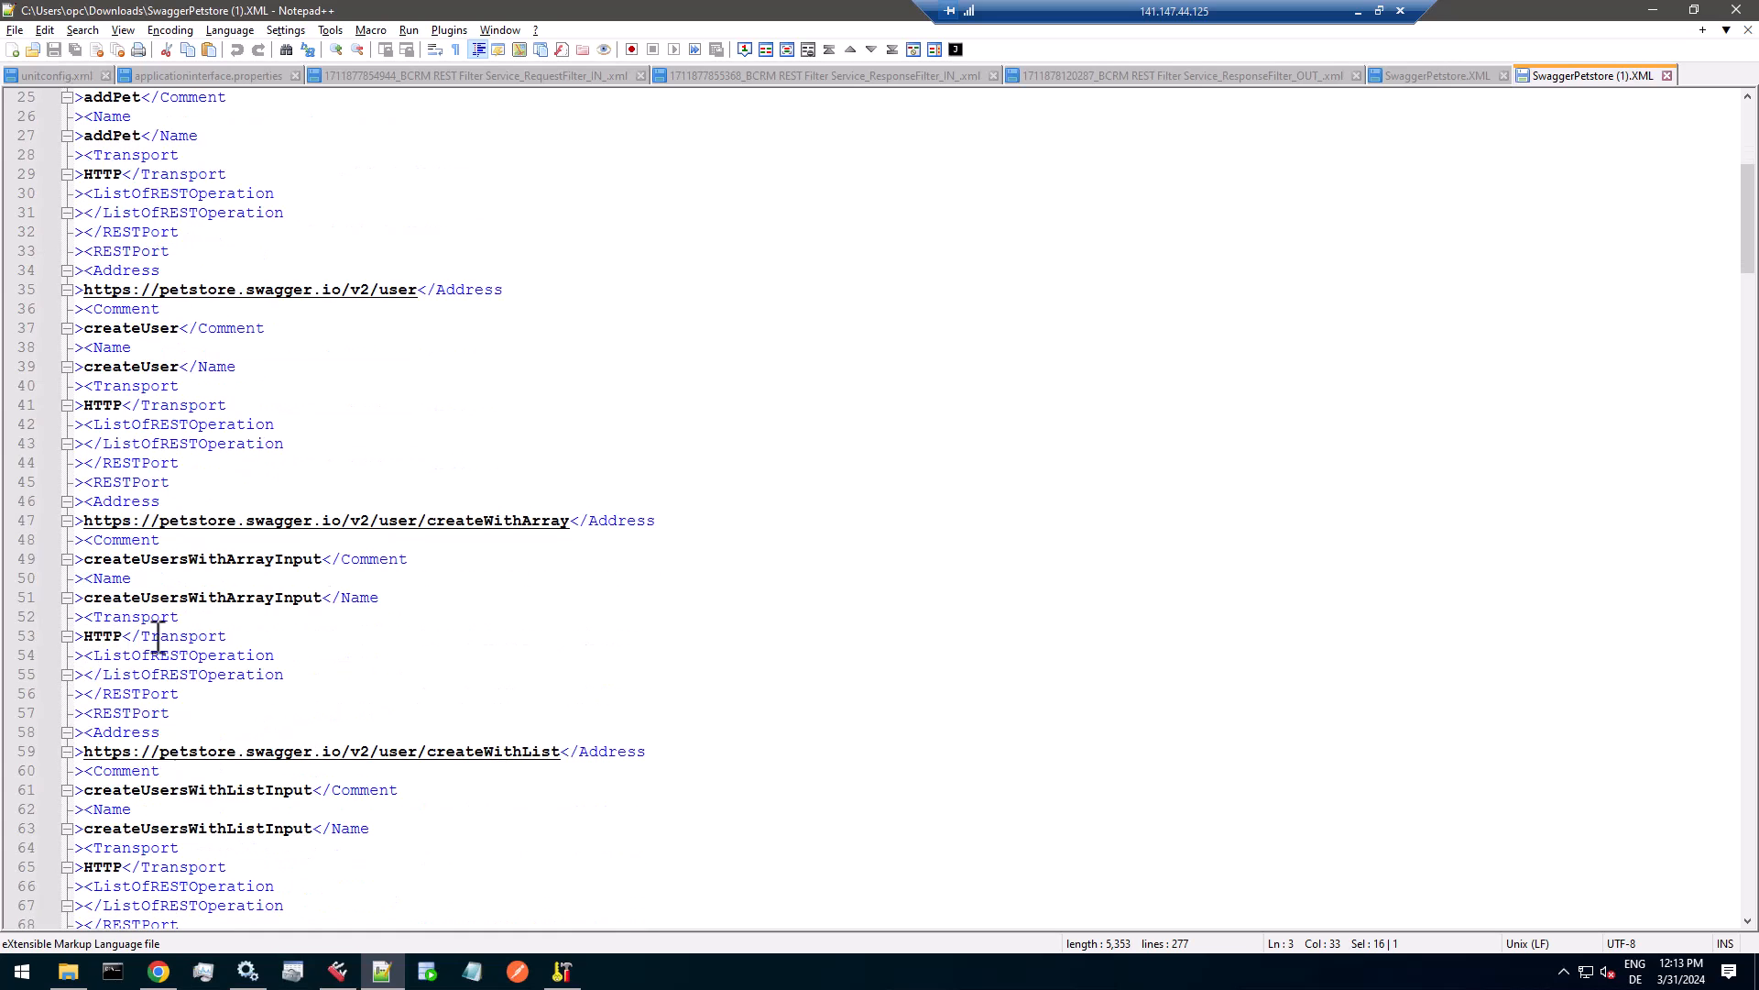
pyautogui.scroll(-4, 174, 641)
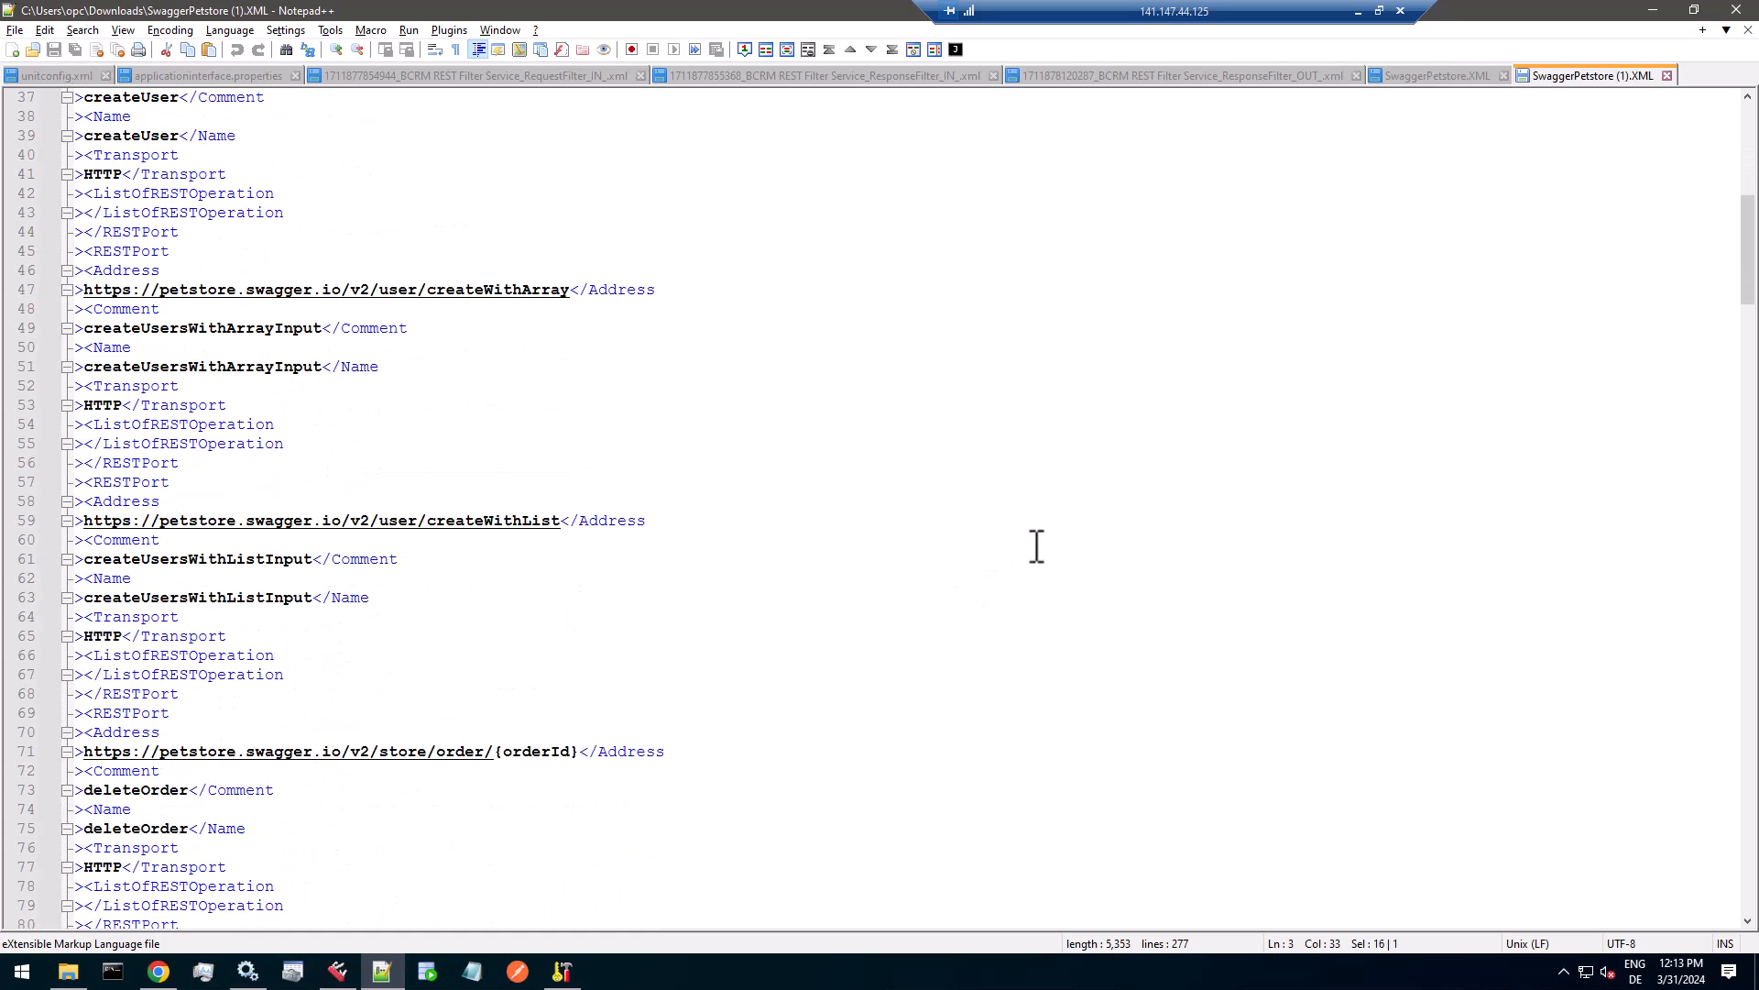
# Search the exported XML file for BCRM.
pyautogui.click(1175, 531)
pyautogui.hotkey('ctrl', 'f')
pyautogui.write('BCRM')
pyautogui.press('Return')
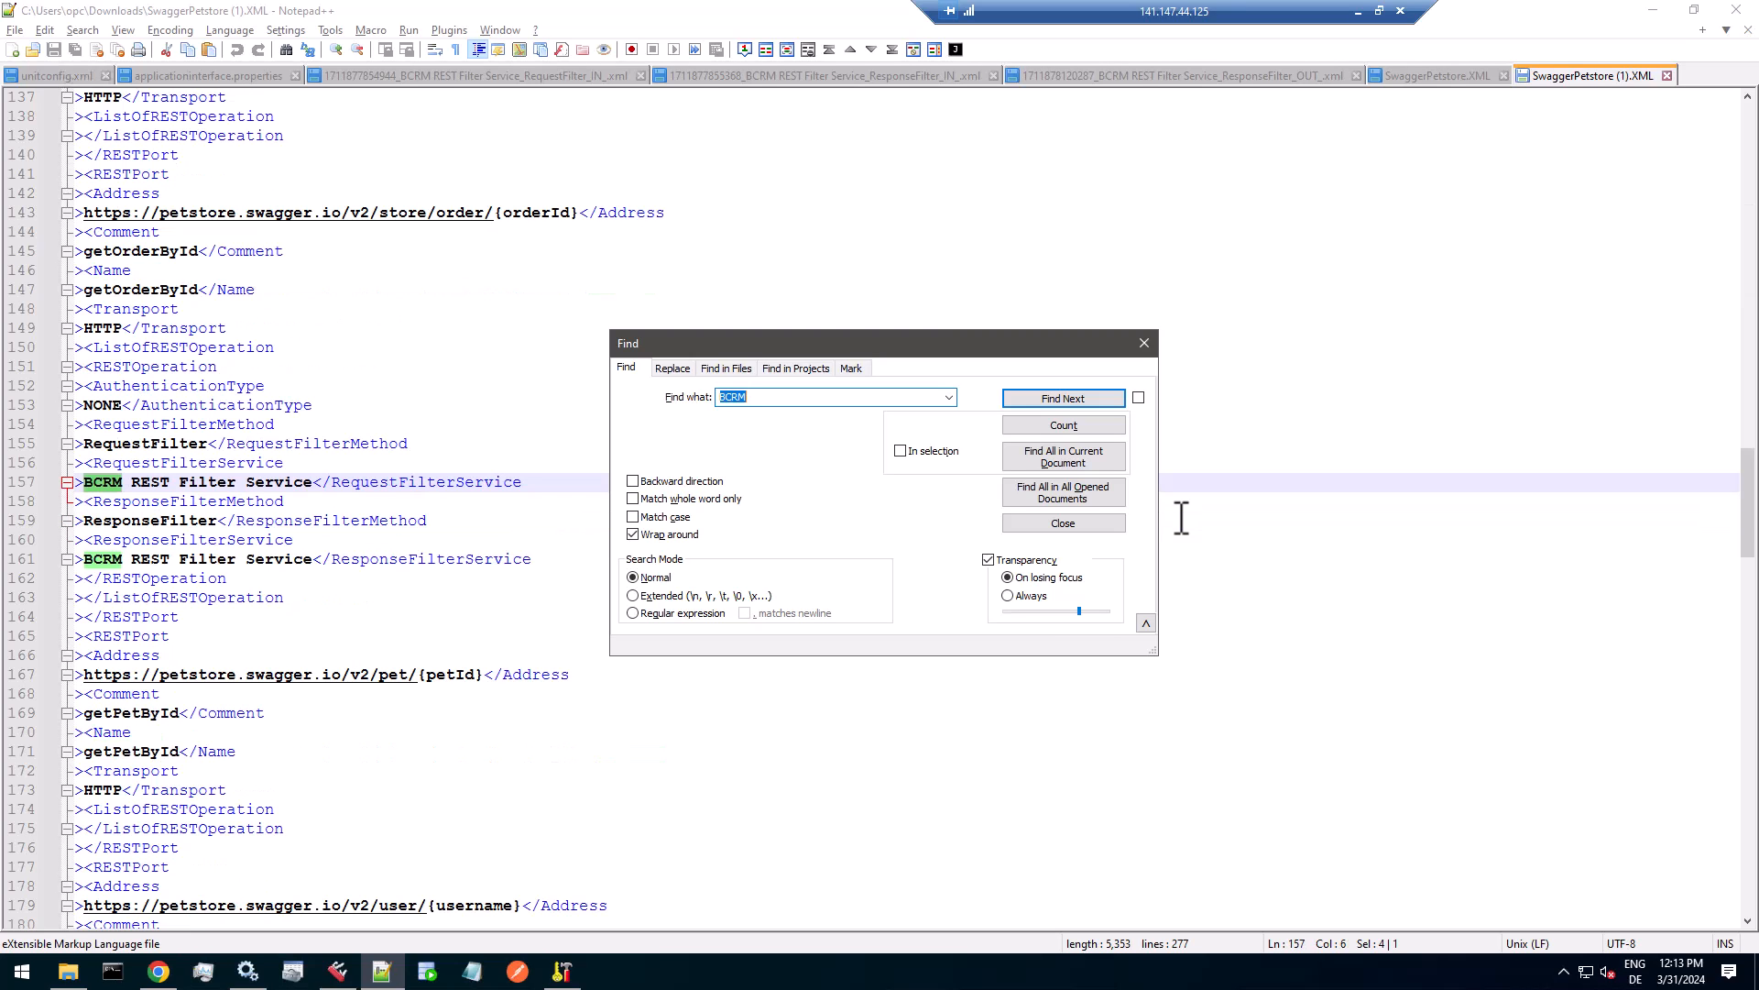
# Highlight the getOrderById name and its BCRM REST Filter Service entry, and the REST Web Service object name at the file's start.
pyautogui.click(168, 348)
pyautogui.keyDown('shift'); pyautogui.click(218, 349); pyautogui.keyUp('shift')
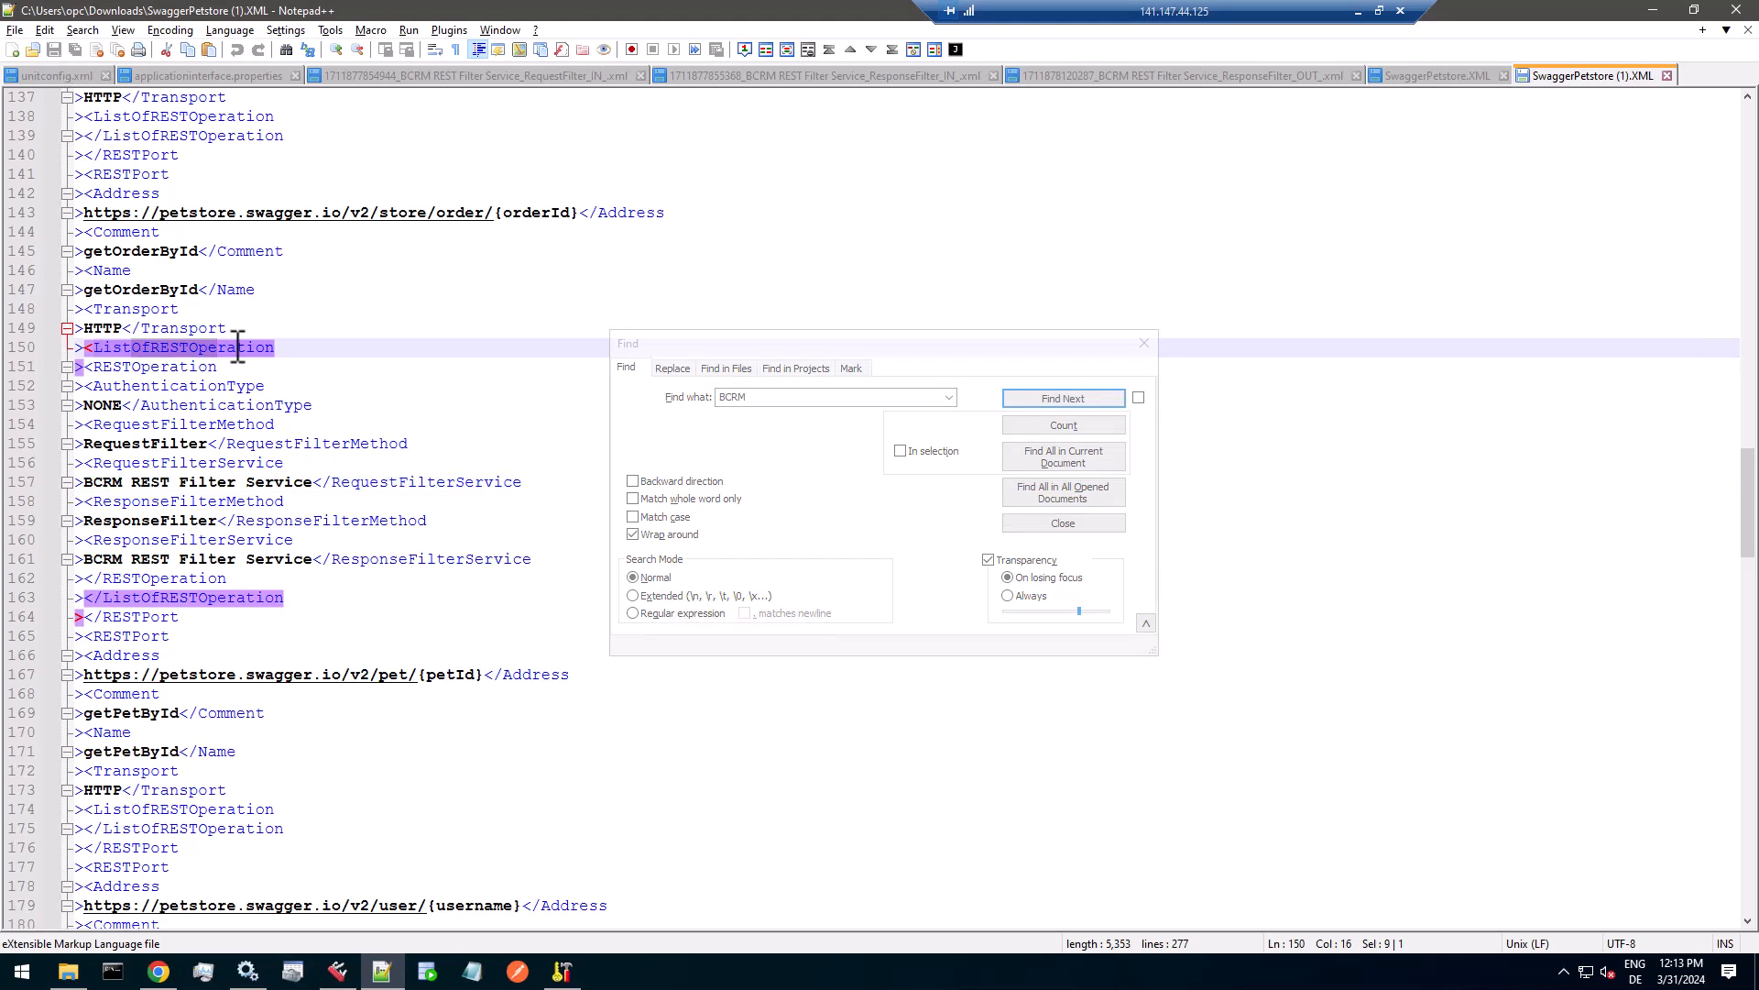
pyautogui.scroll(2, 238, 346)
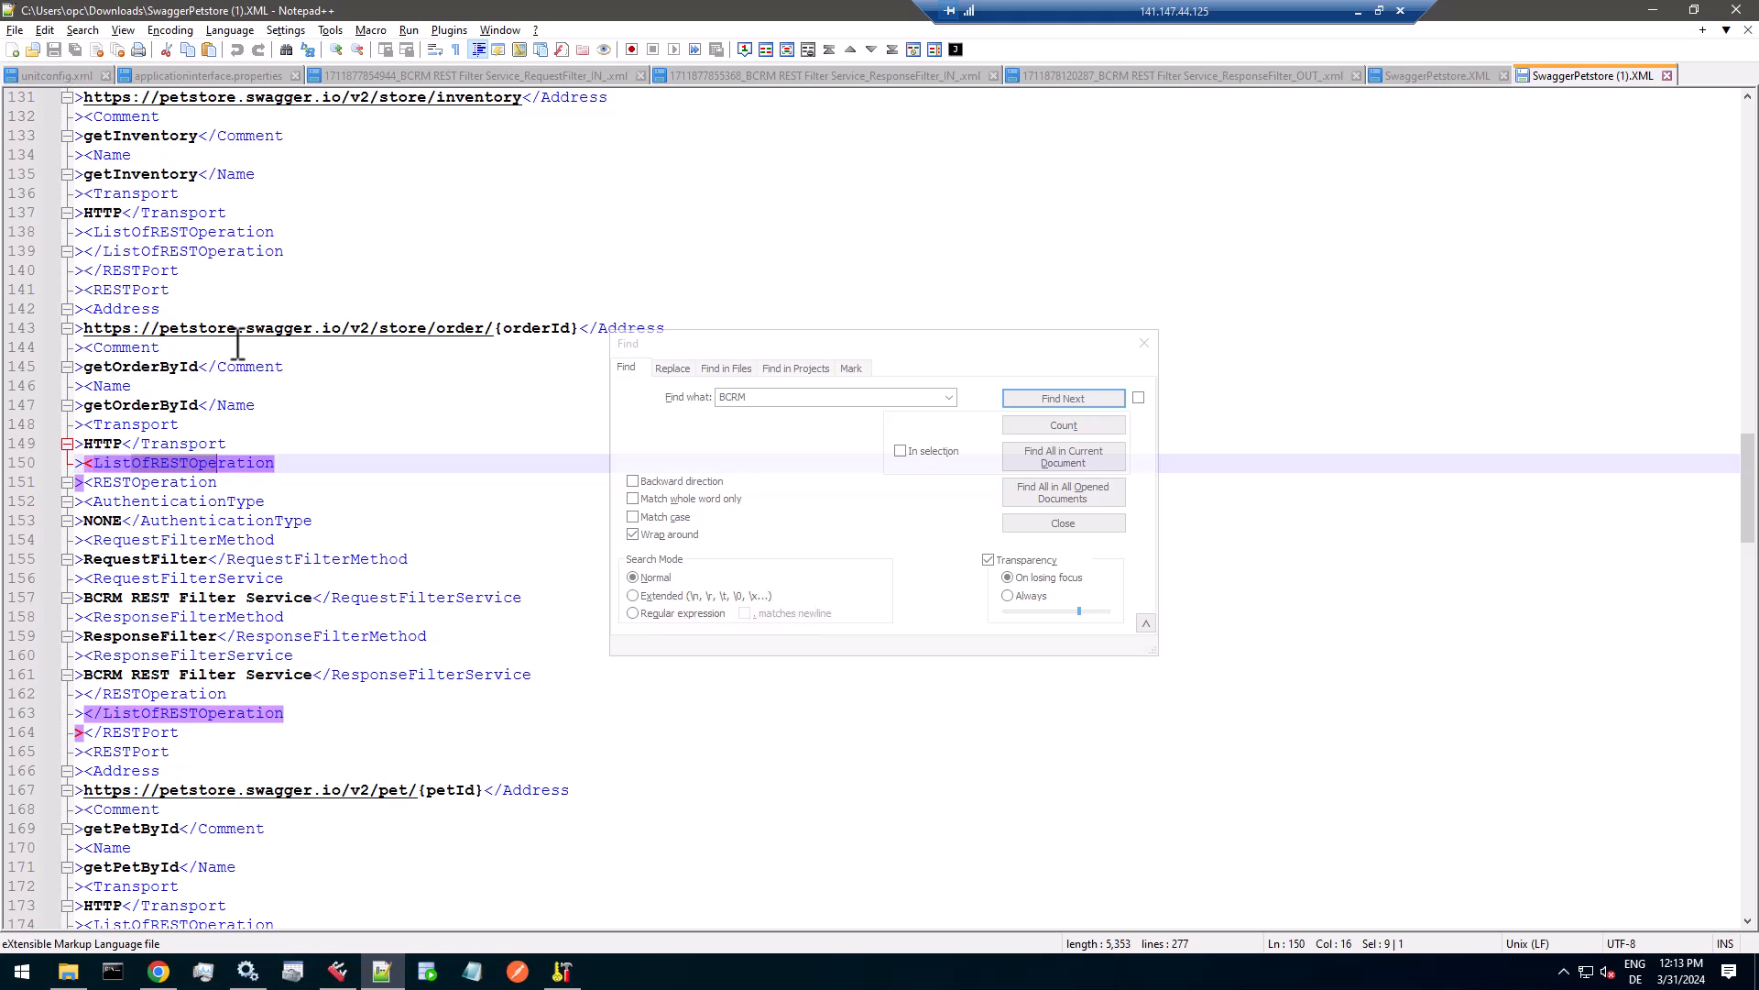
pyautogui.scroll(-1, 238, 347)
pyautogui.doubleClick(144, 348)
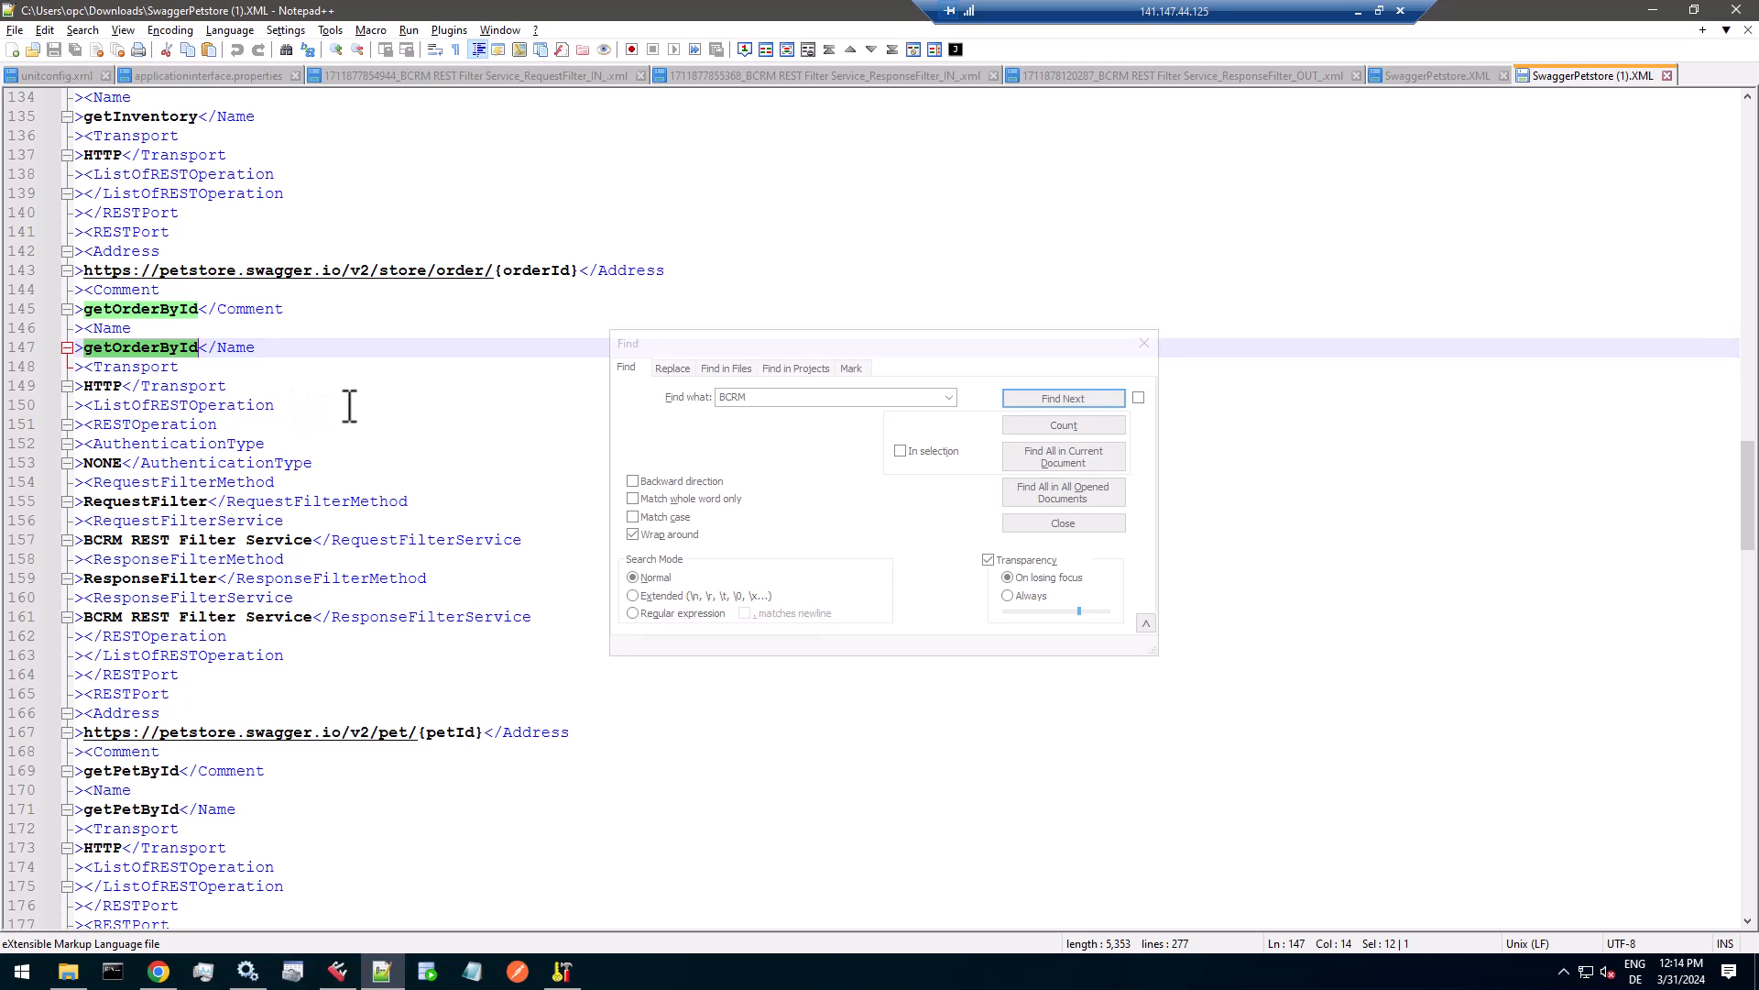
pyautogui.moveTo(84, 539); pyautogui.dragTo(318, 538)
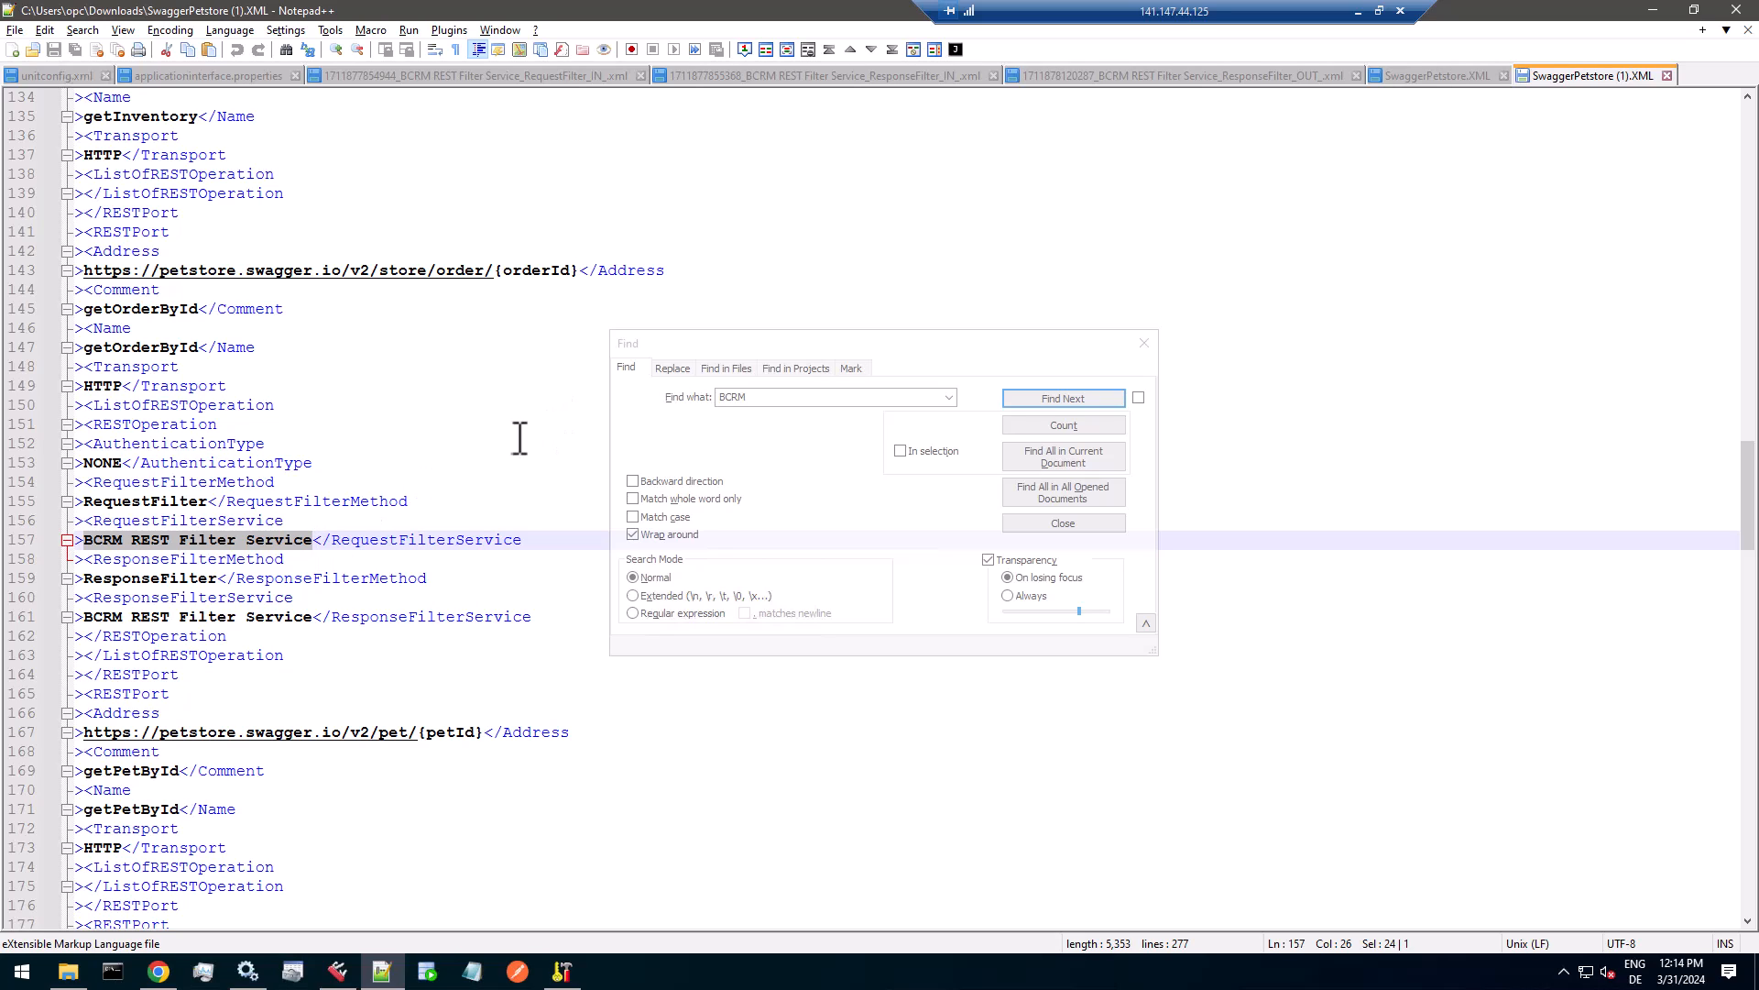
pyautogui.moveTo(1748, 477); pyautogui.dragTo(1753, 142)
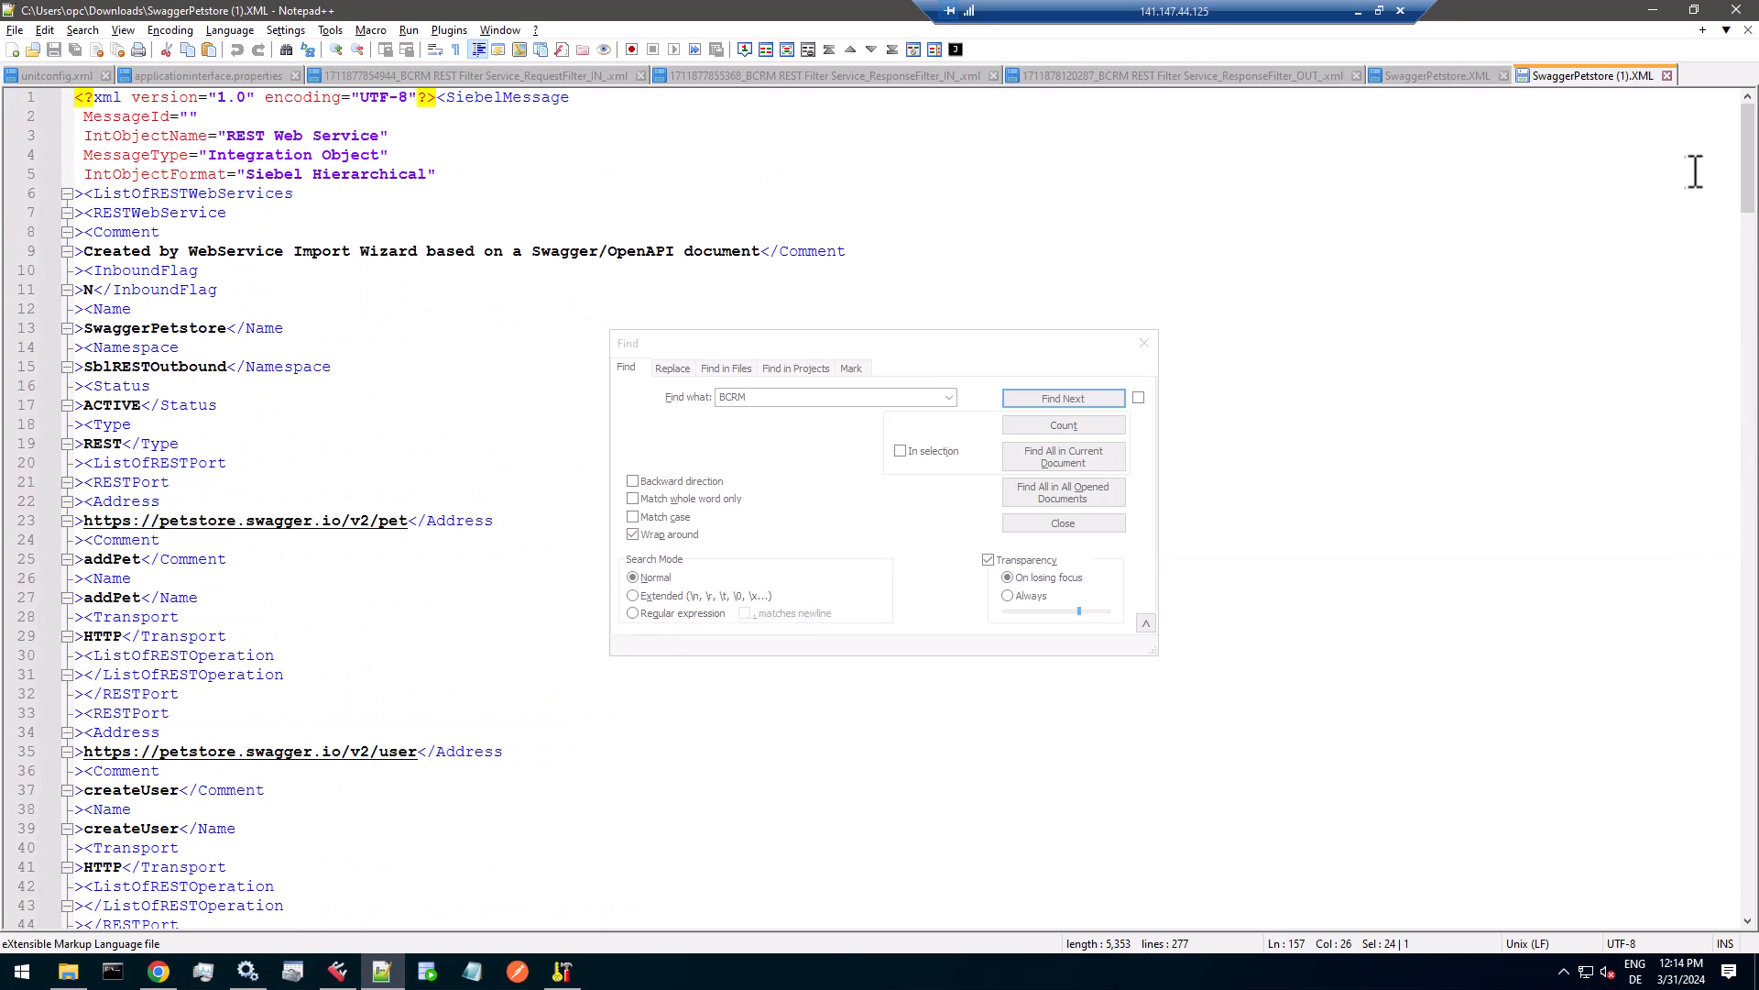
pyautogui.moveTo(226, 136); pyautogui.dragTo(386, 136)
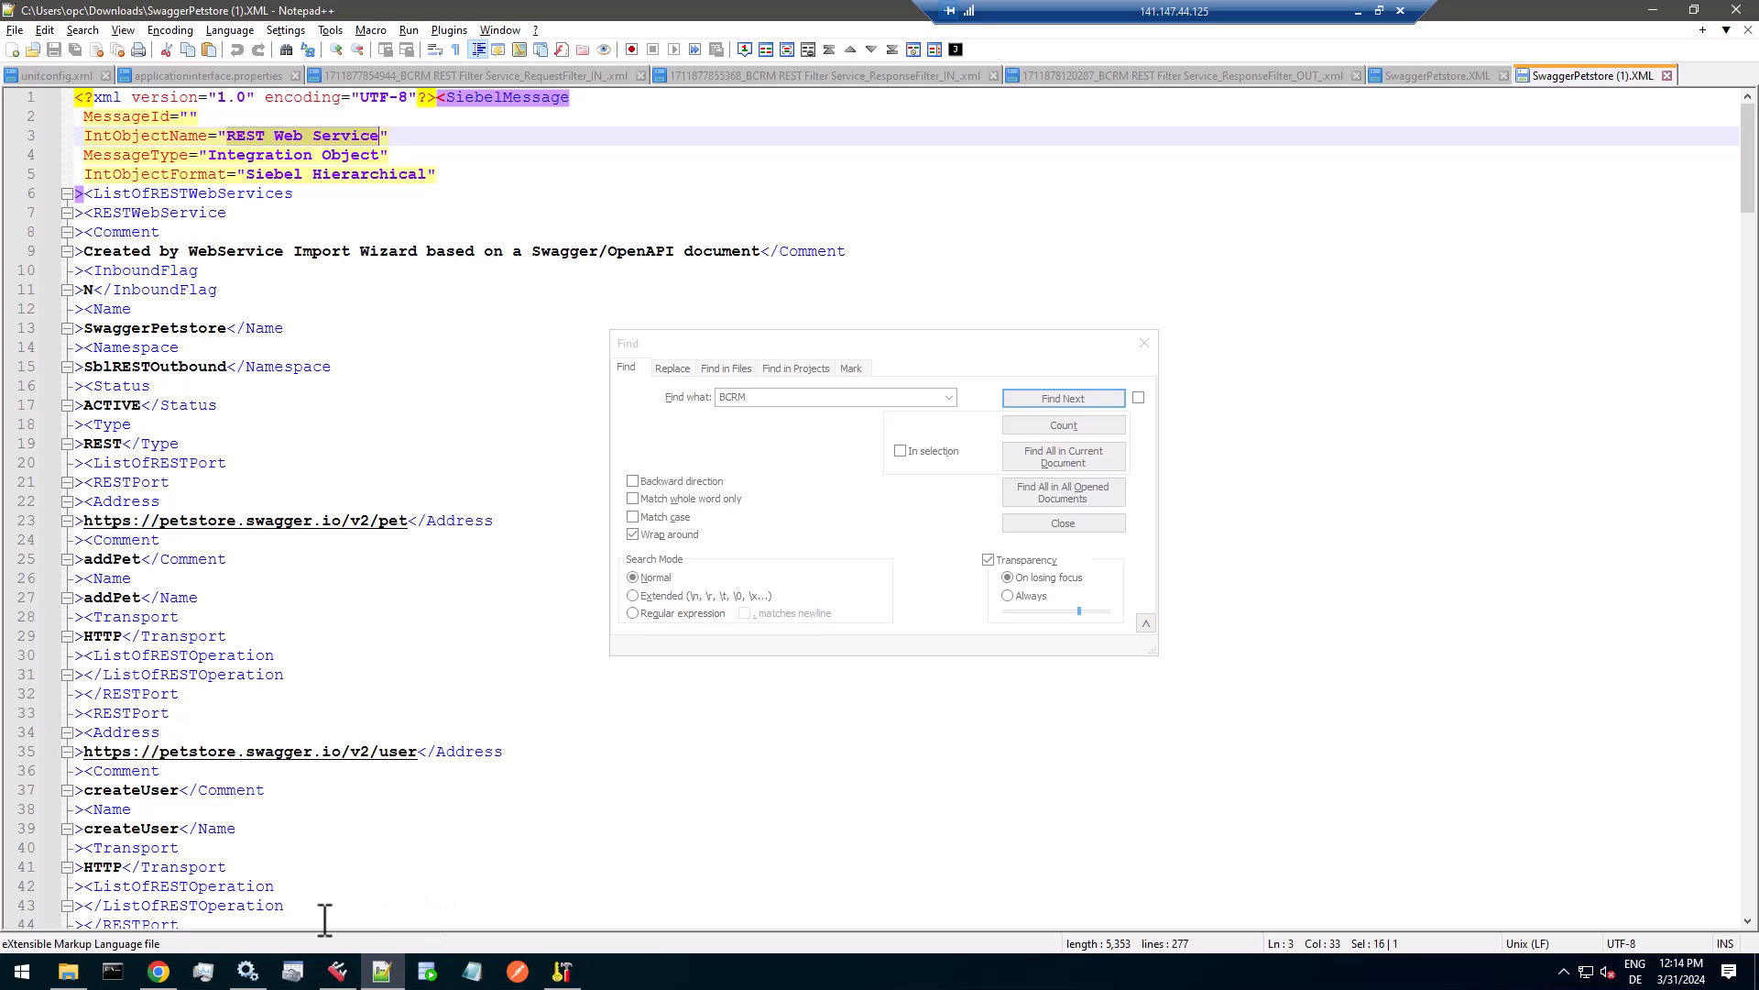
# Switch back to Siebel, dismiss the web service export dialog, and open the Data Type Details view of Application Deployment Manager.
pyautogui.click(159, 972)
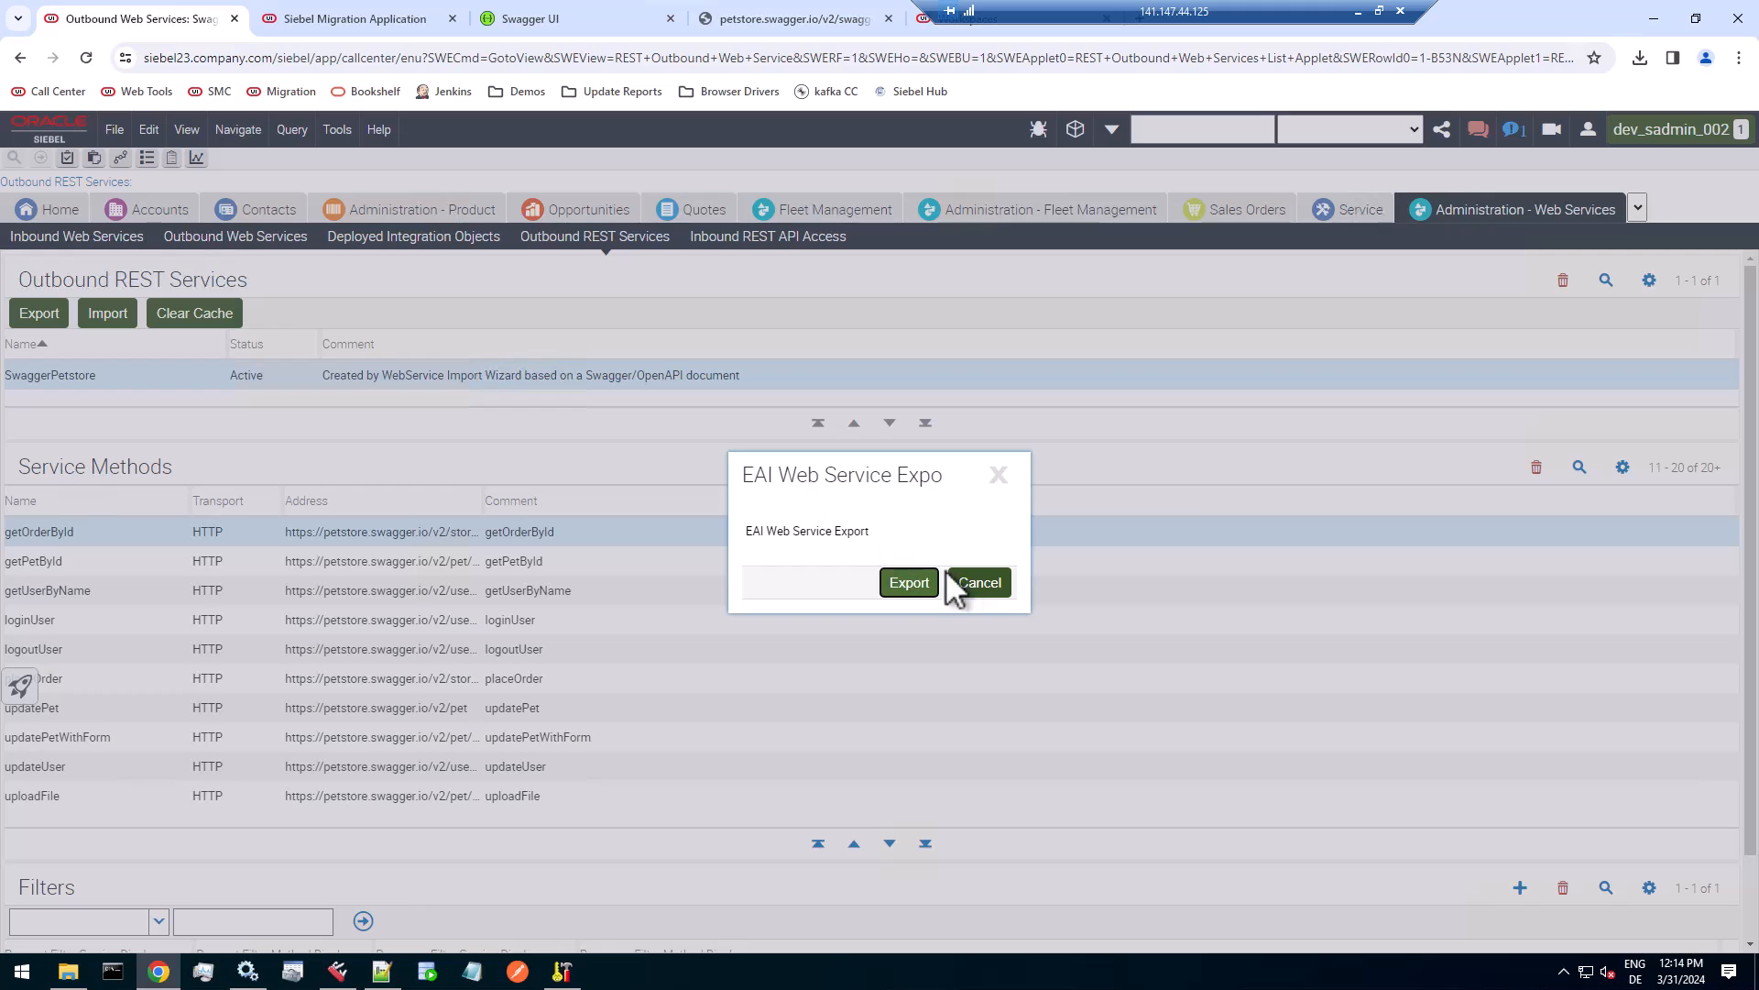
pyautogui.click(975, 586)
pyautogui.click(120, 157)
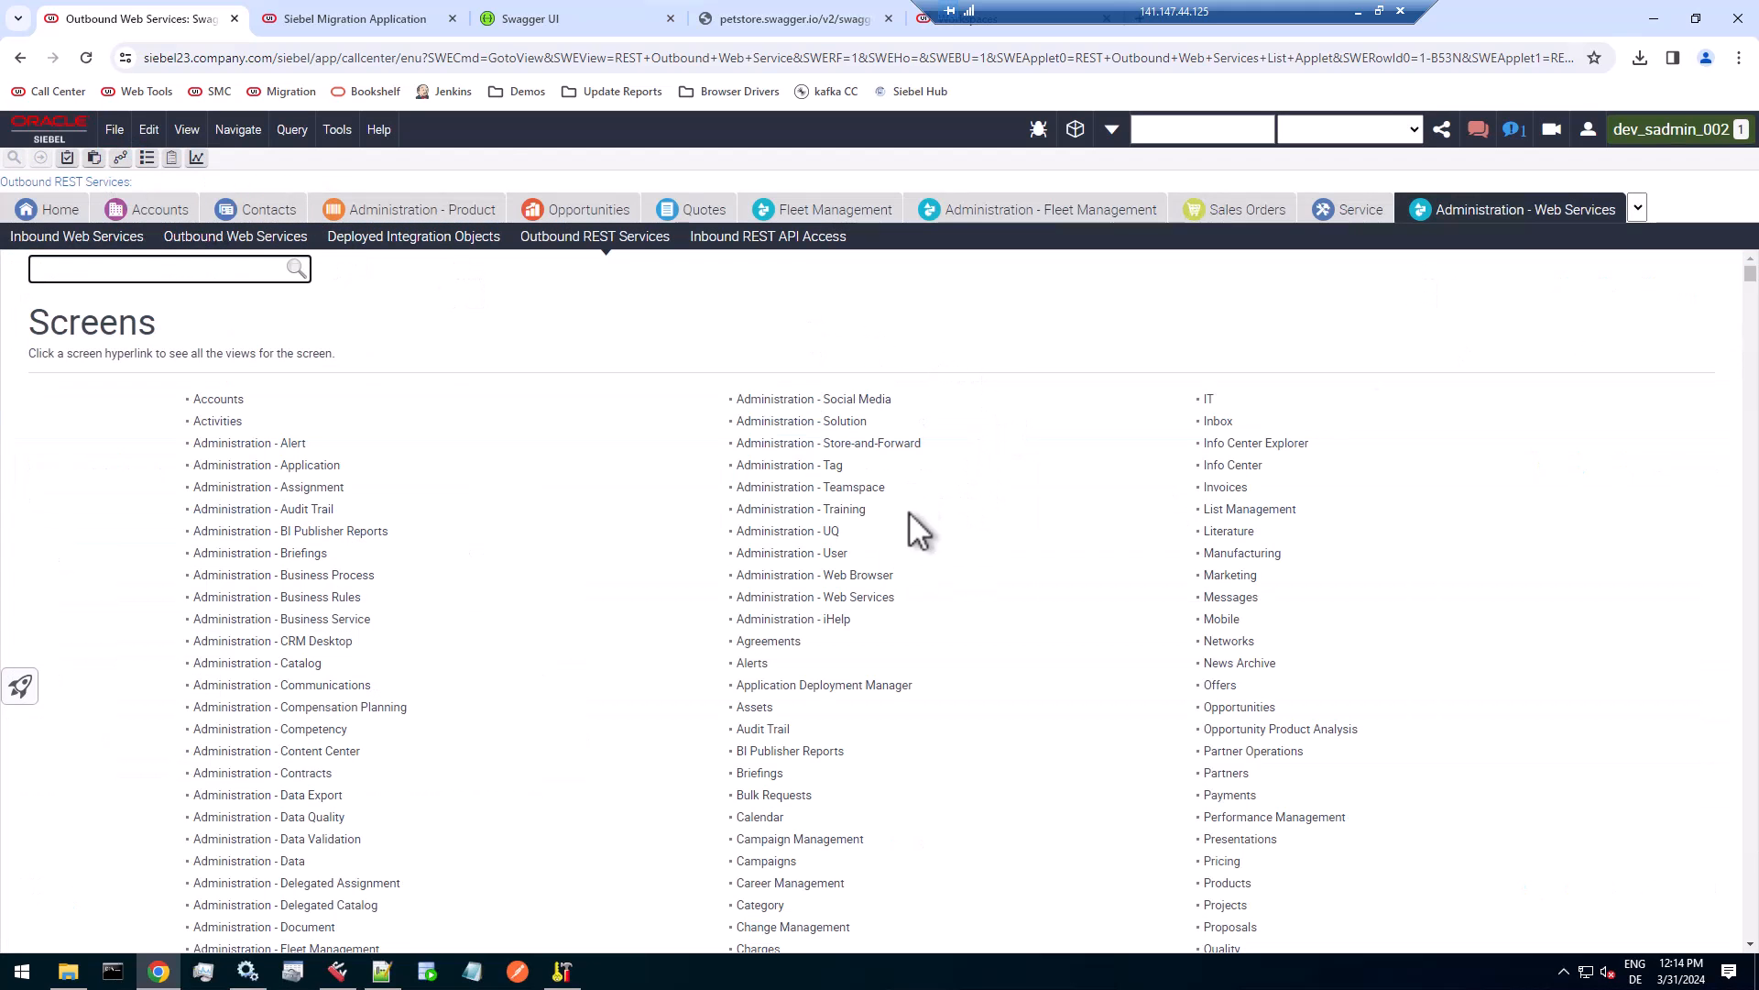
pyautogui.click(902, 687)
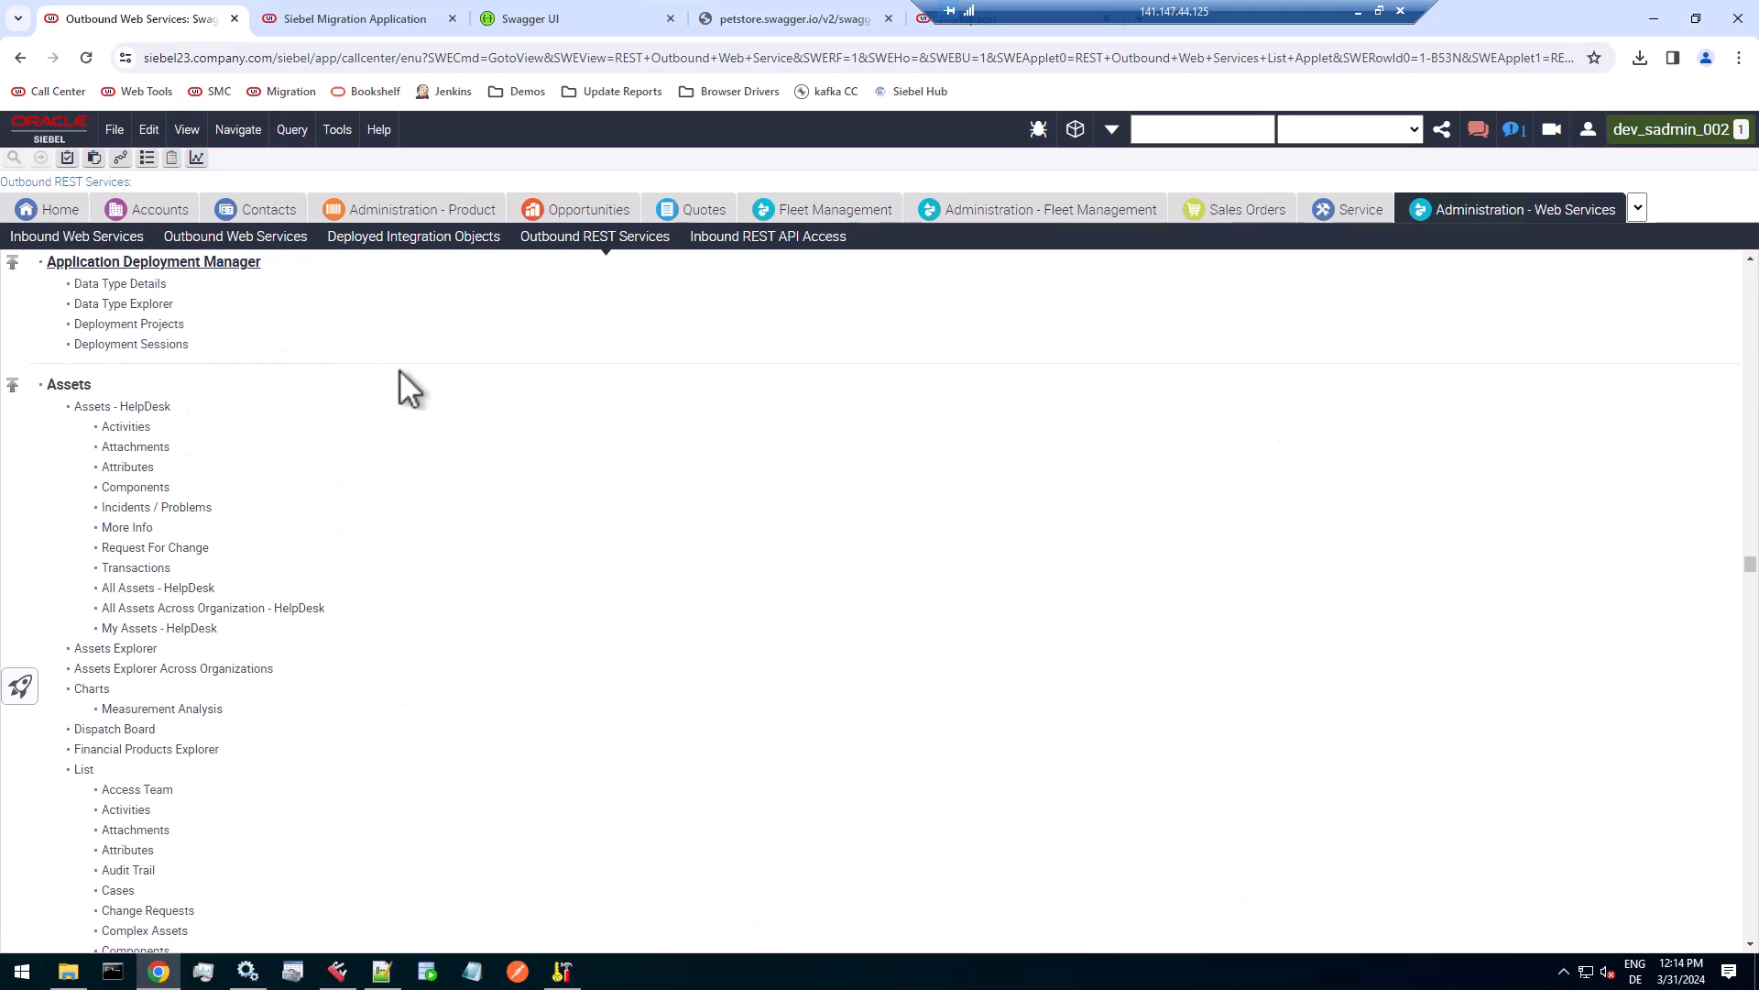
pyautogui.click(165, 279)
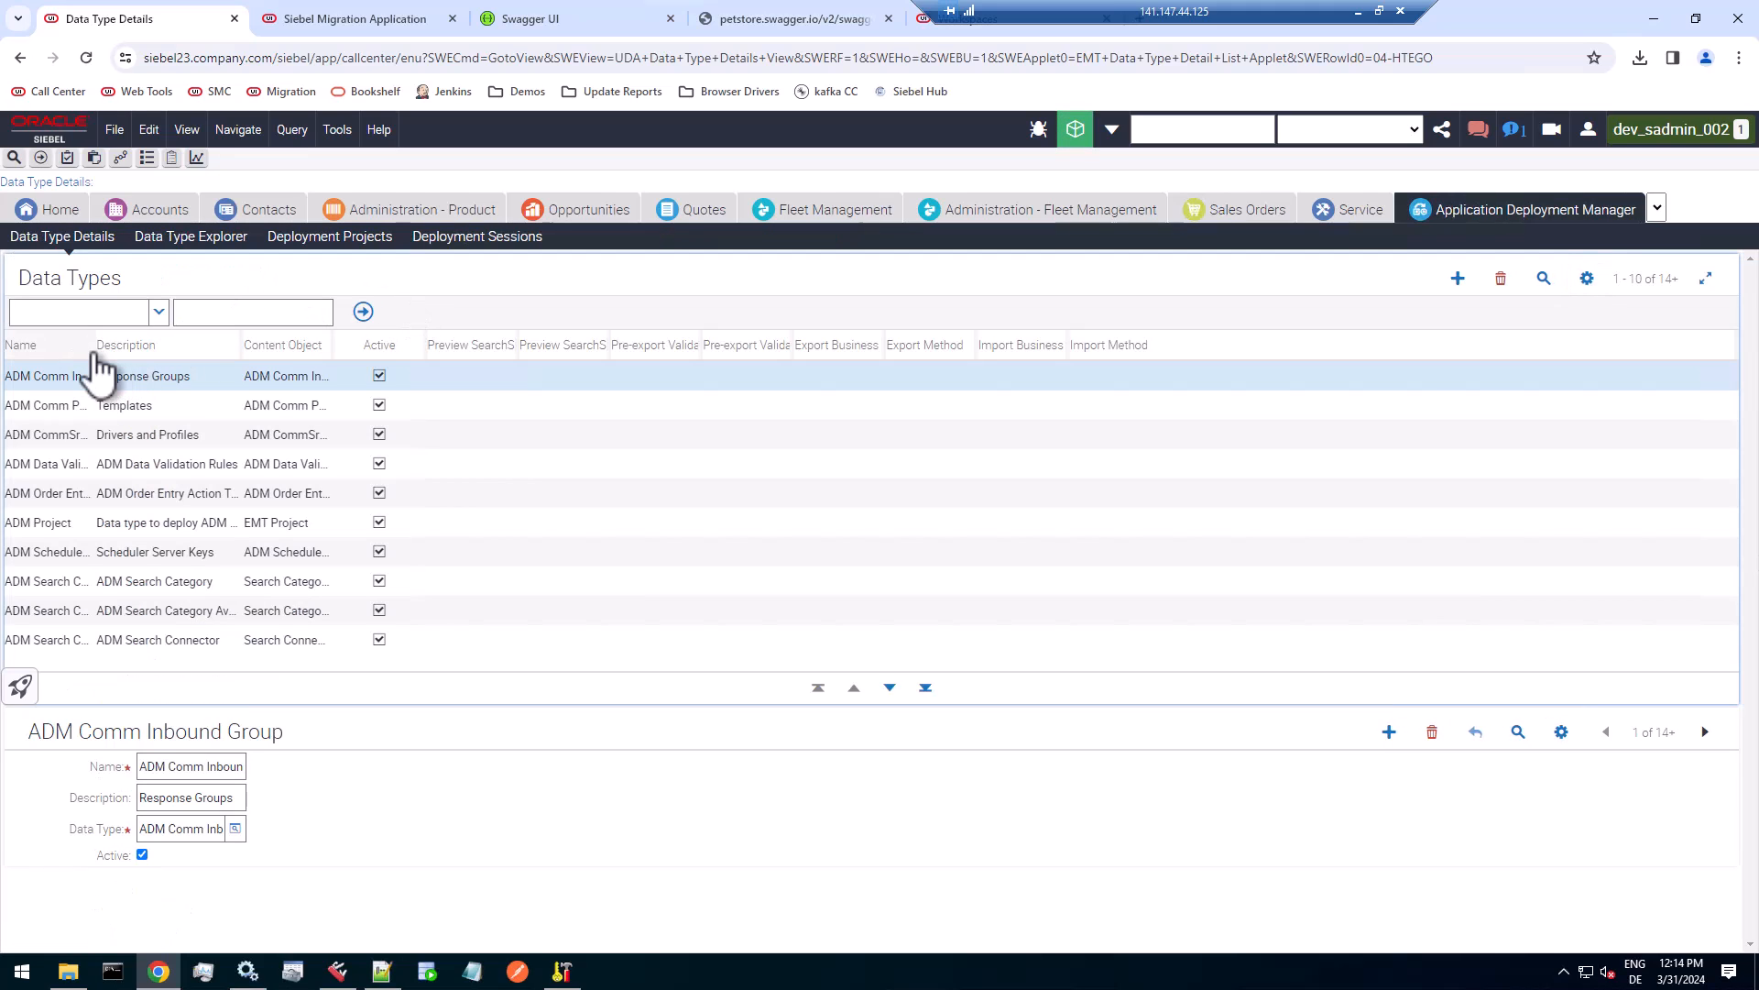
# Widen the Name and Content Object columns of the Data Types list to make their values fully readable.
pyautogui.moveTo(93, 350); pyautogui.dragTo(216, 348)
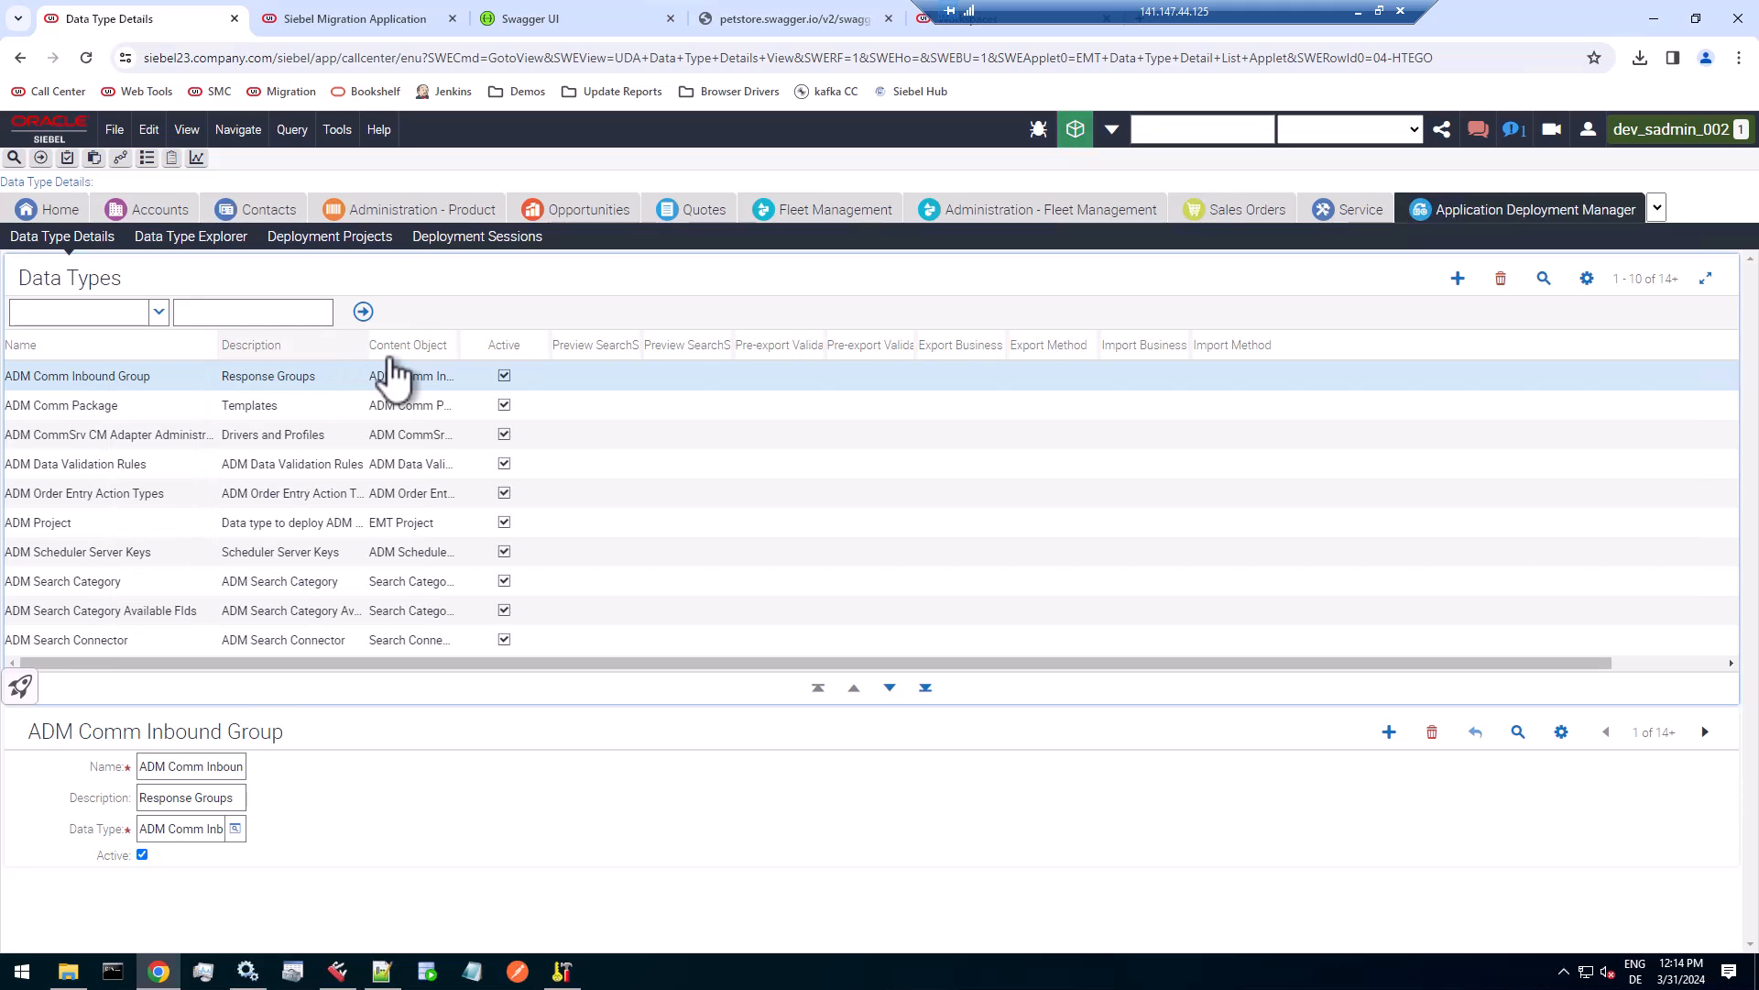
pyautogui.moveTo(461, 346); pyautogui.dragTo(672, 346)
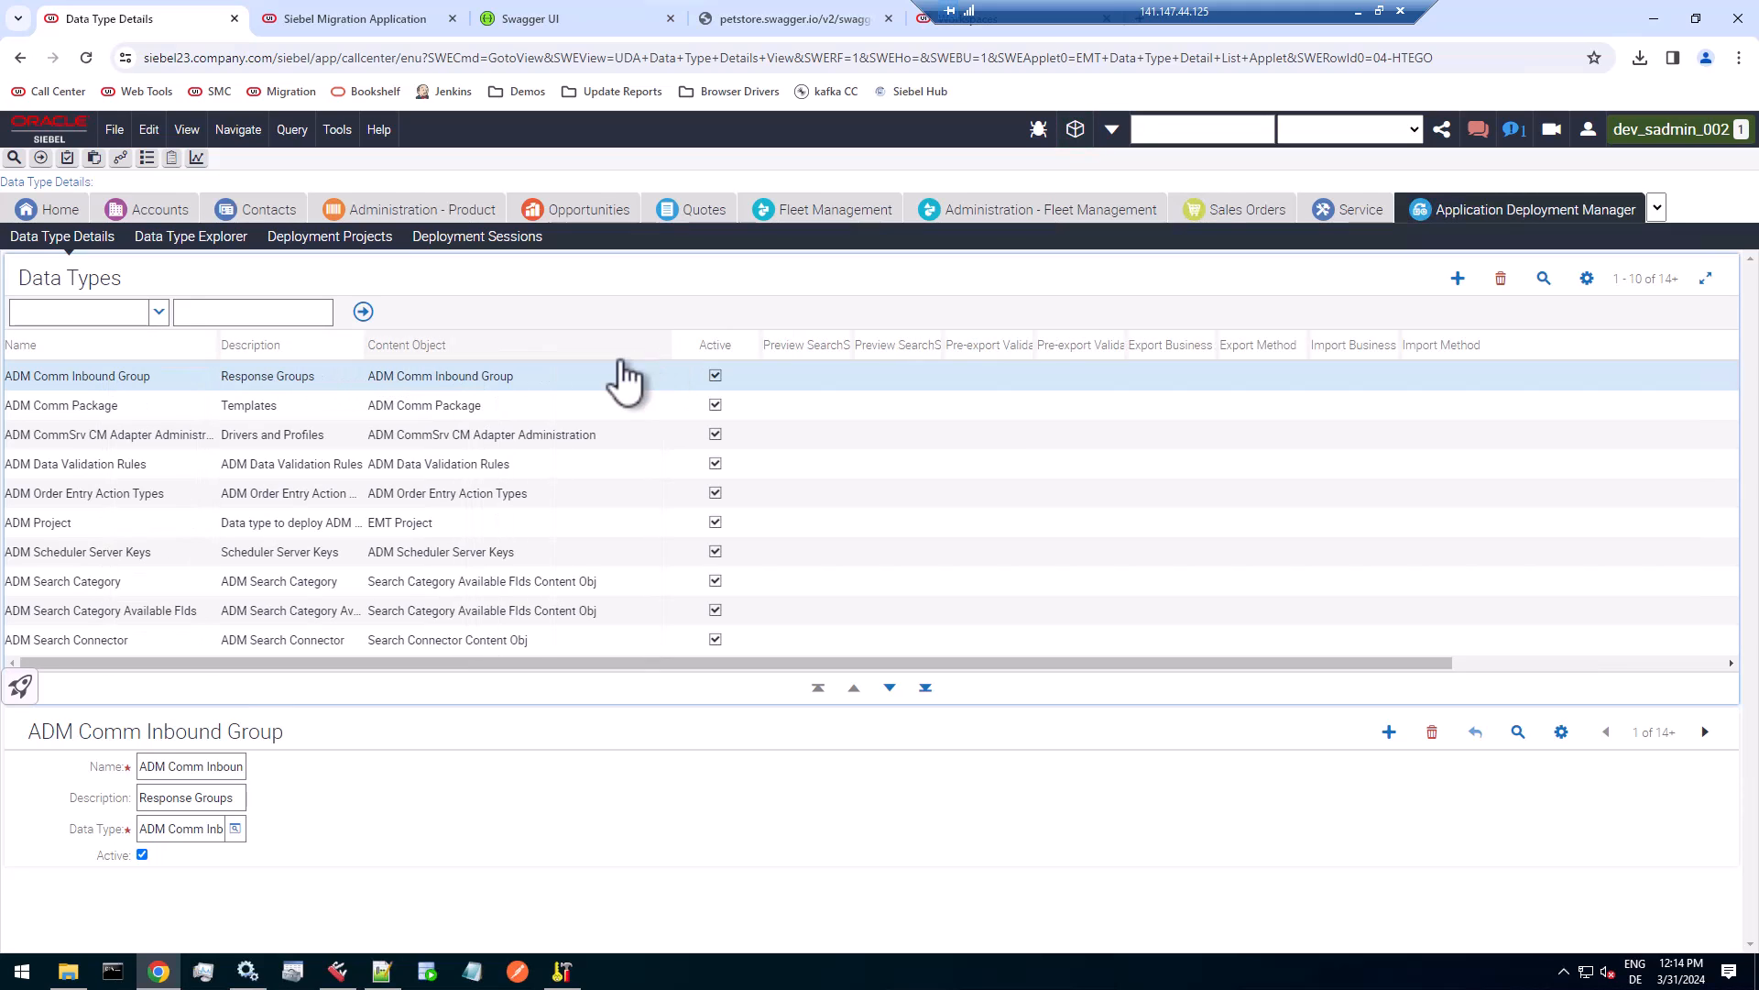
# Query the Data Types list for content objects matching *REST*.
pyautogui.click(542, 377)
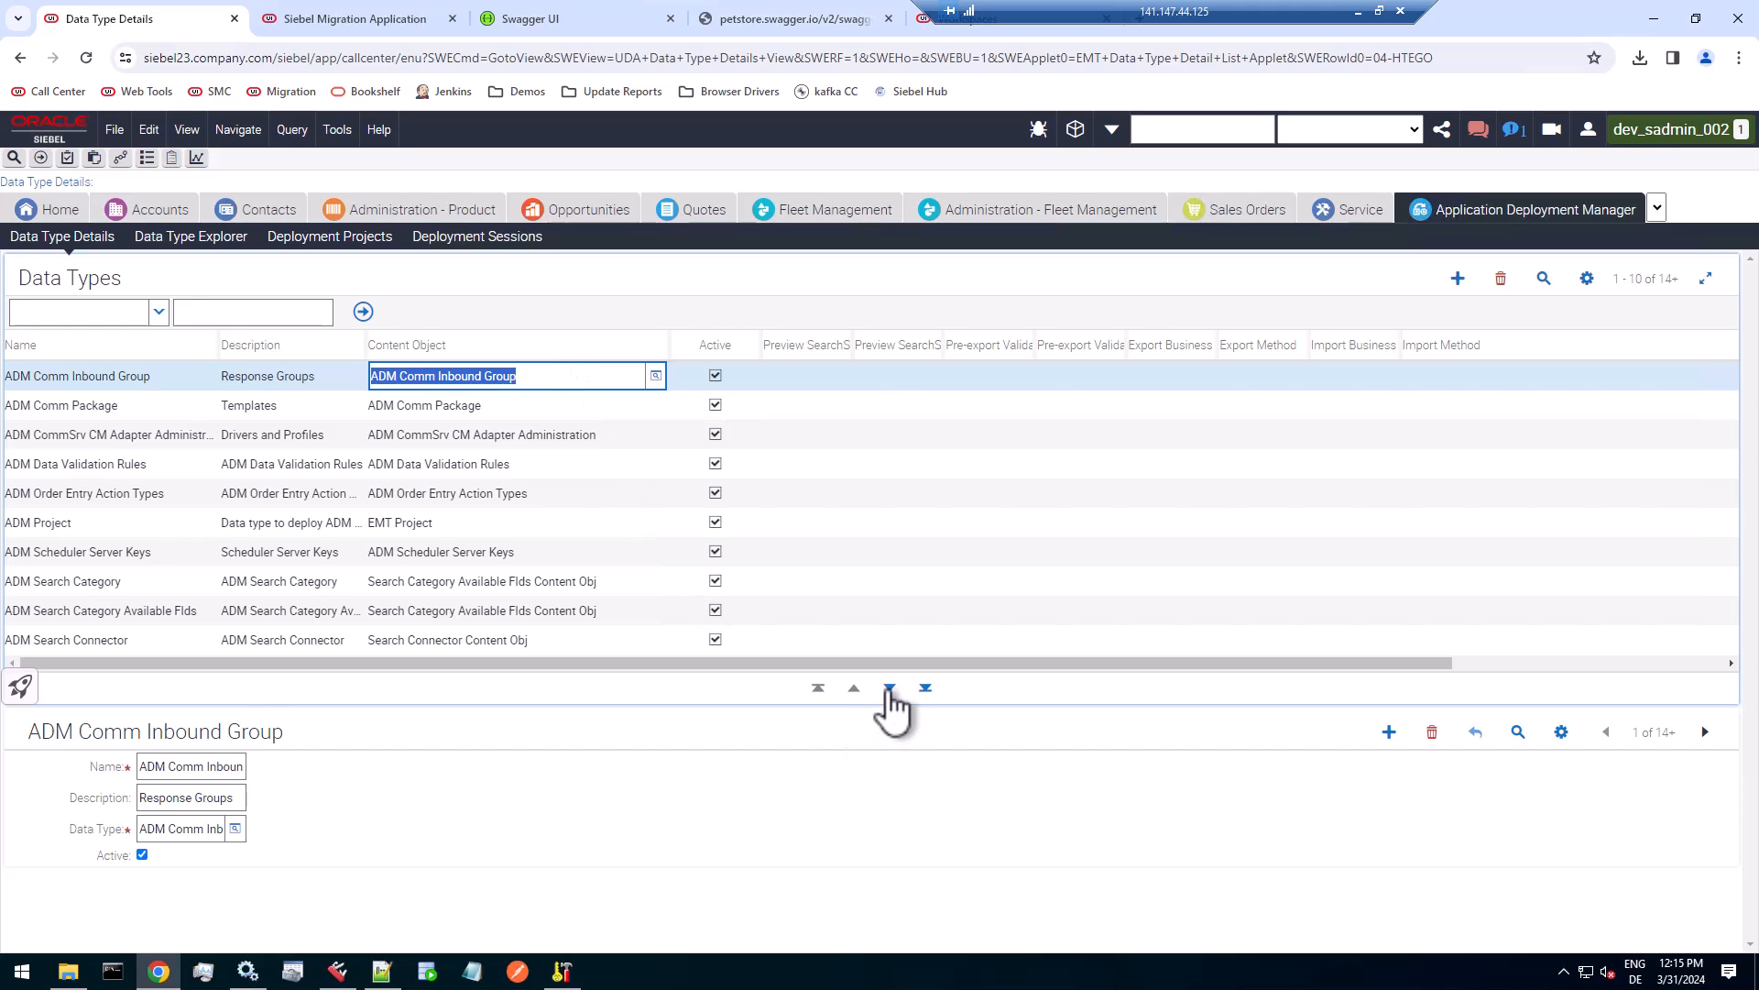
pyautogui.click(889, 689)
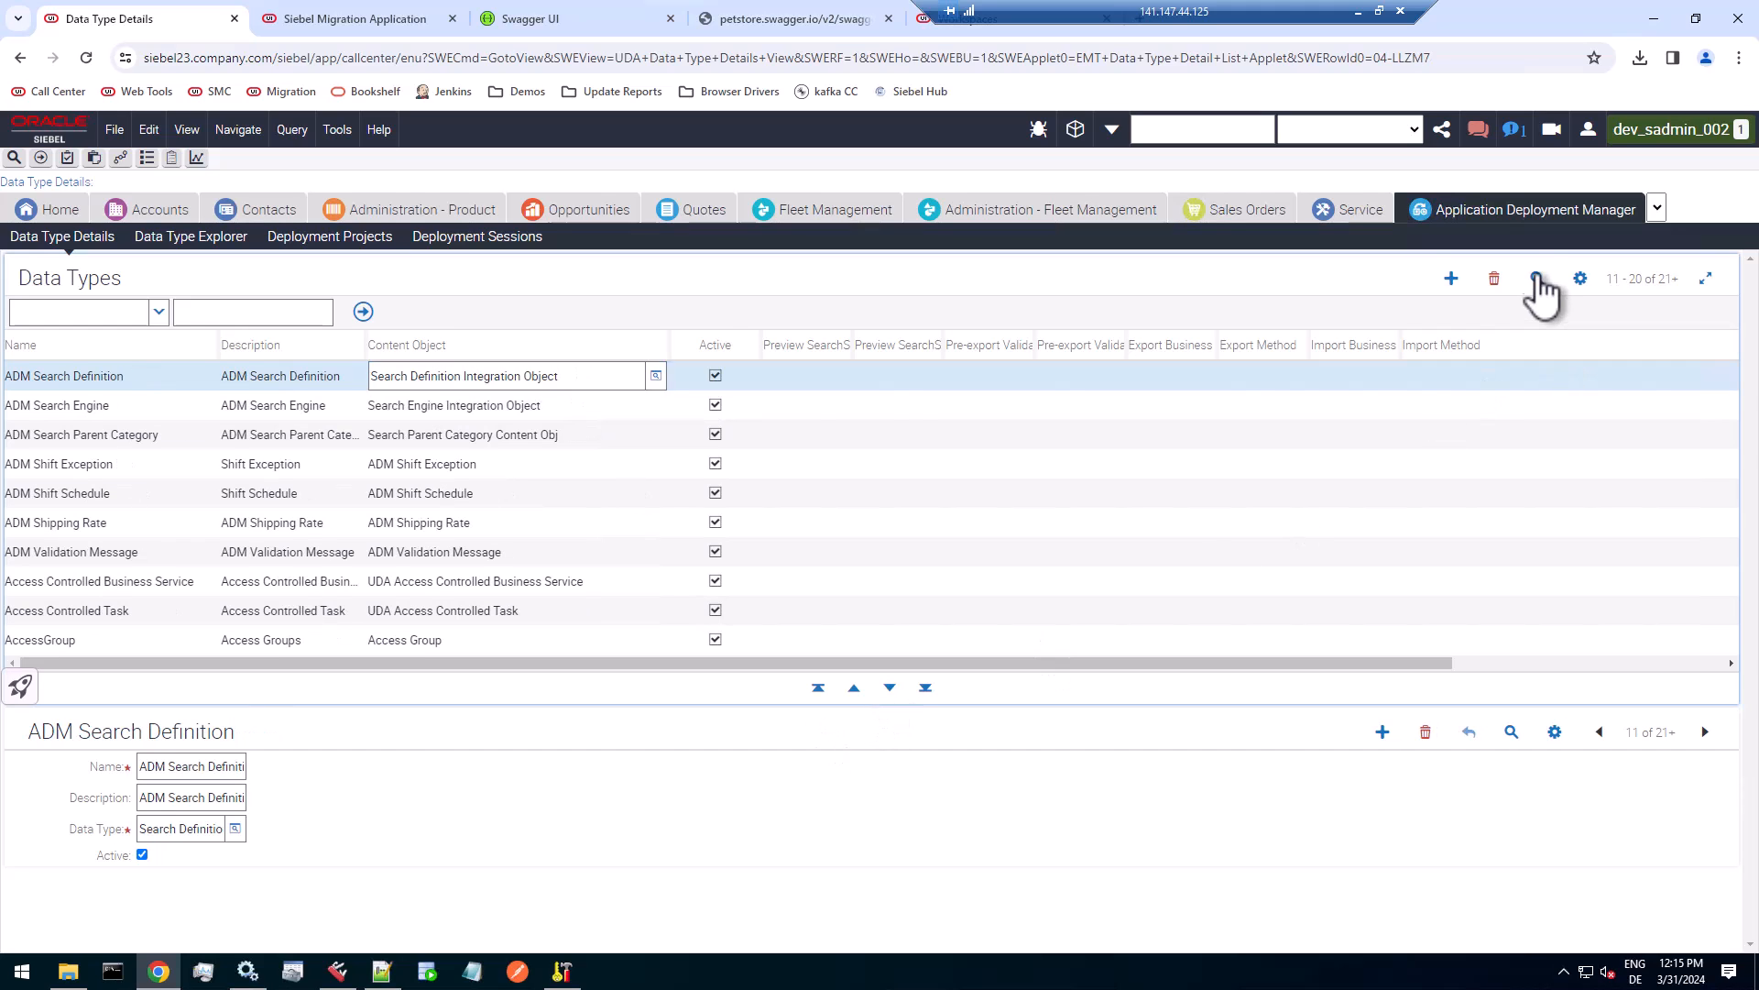
pyautogui.click(1536, 278)
pyautogui.click(532, 378)
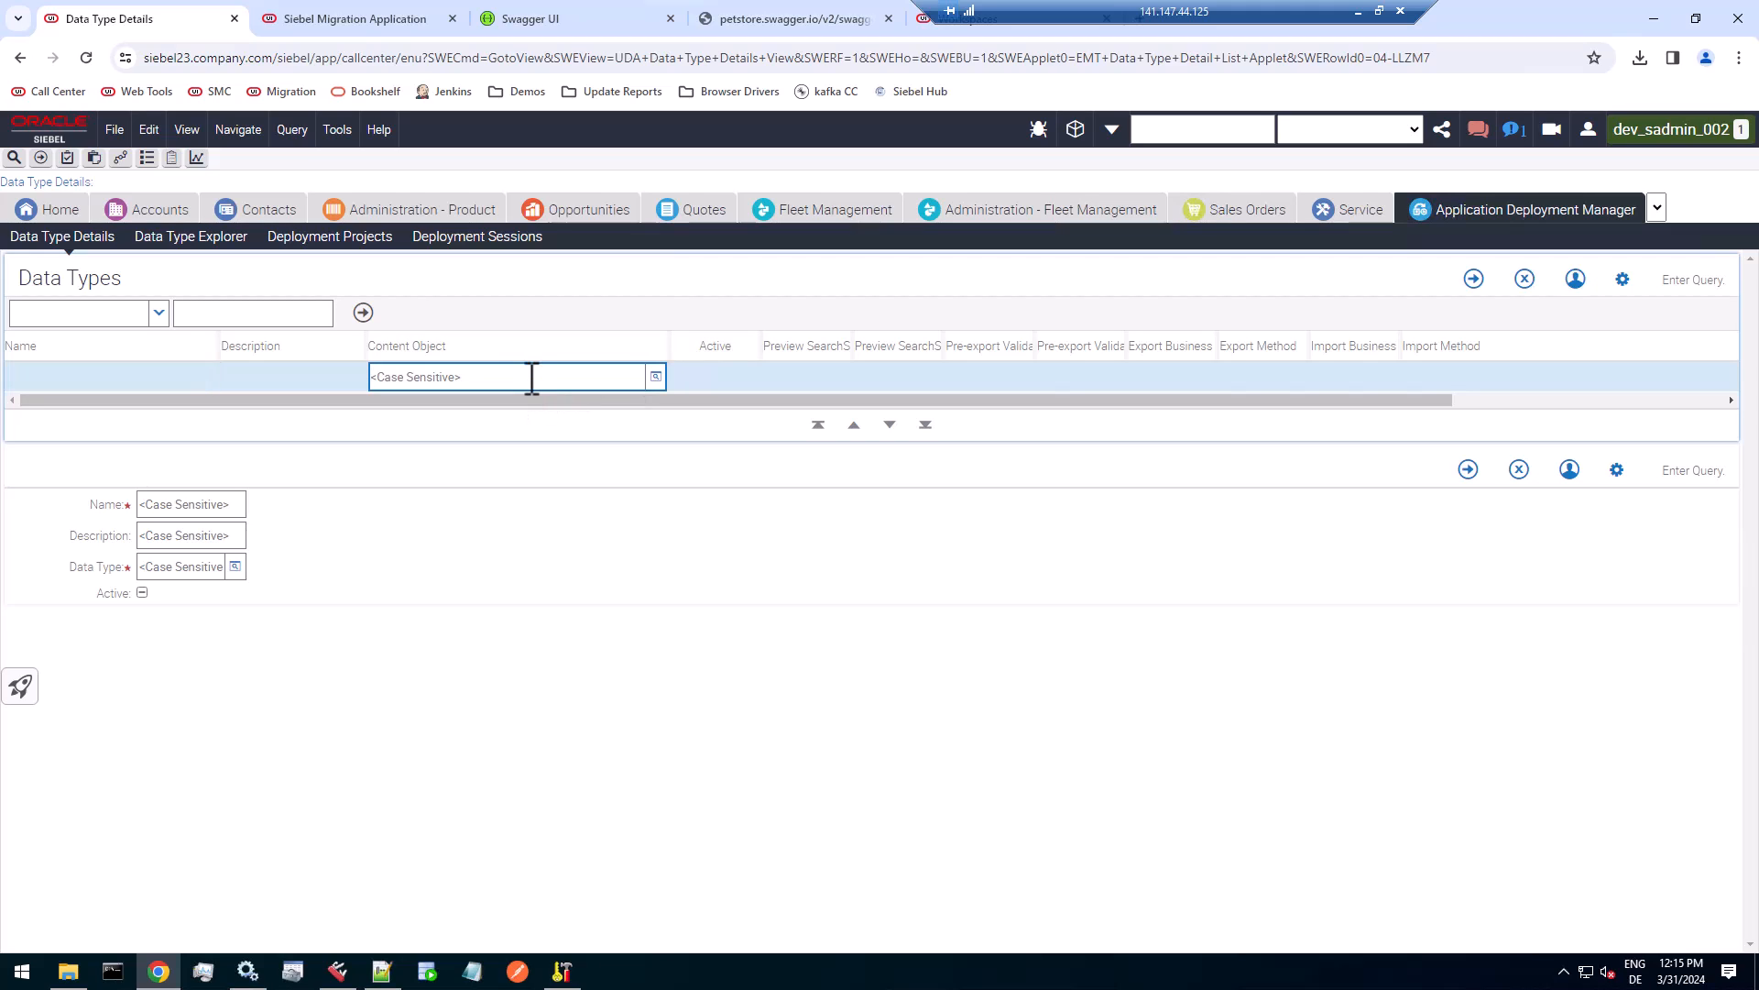
pyautogui.write('*REST*')
pyautogui.press('Return')
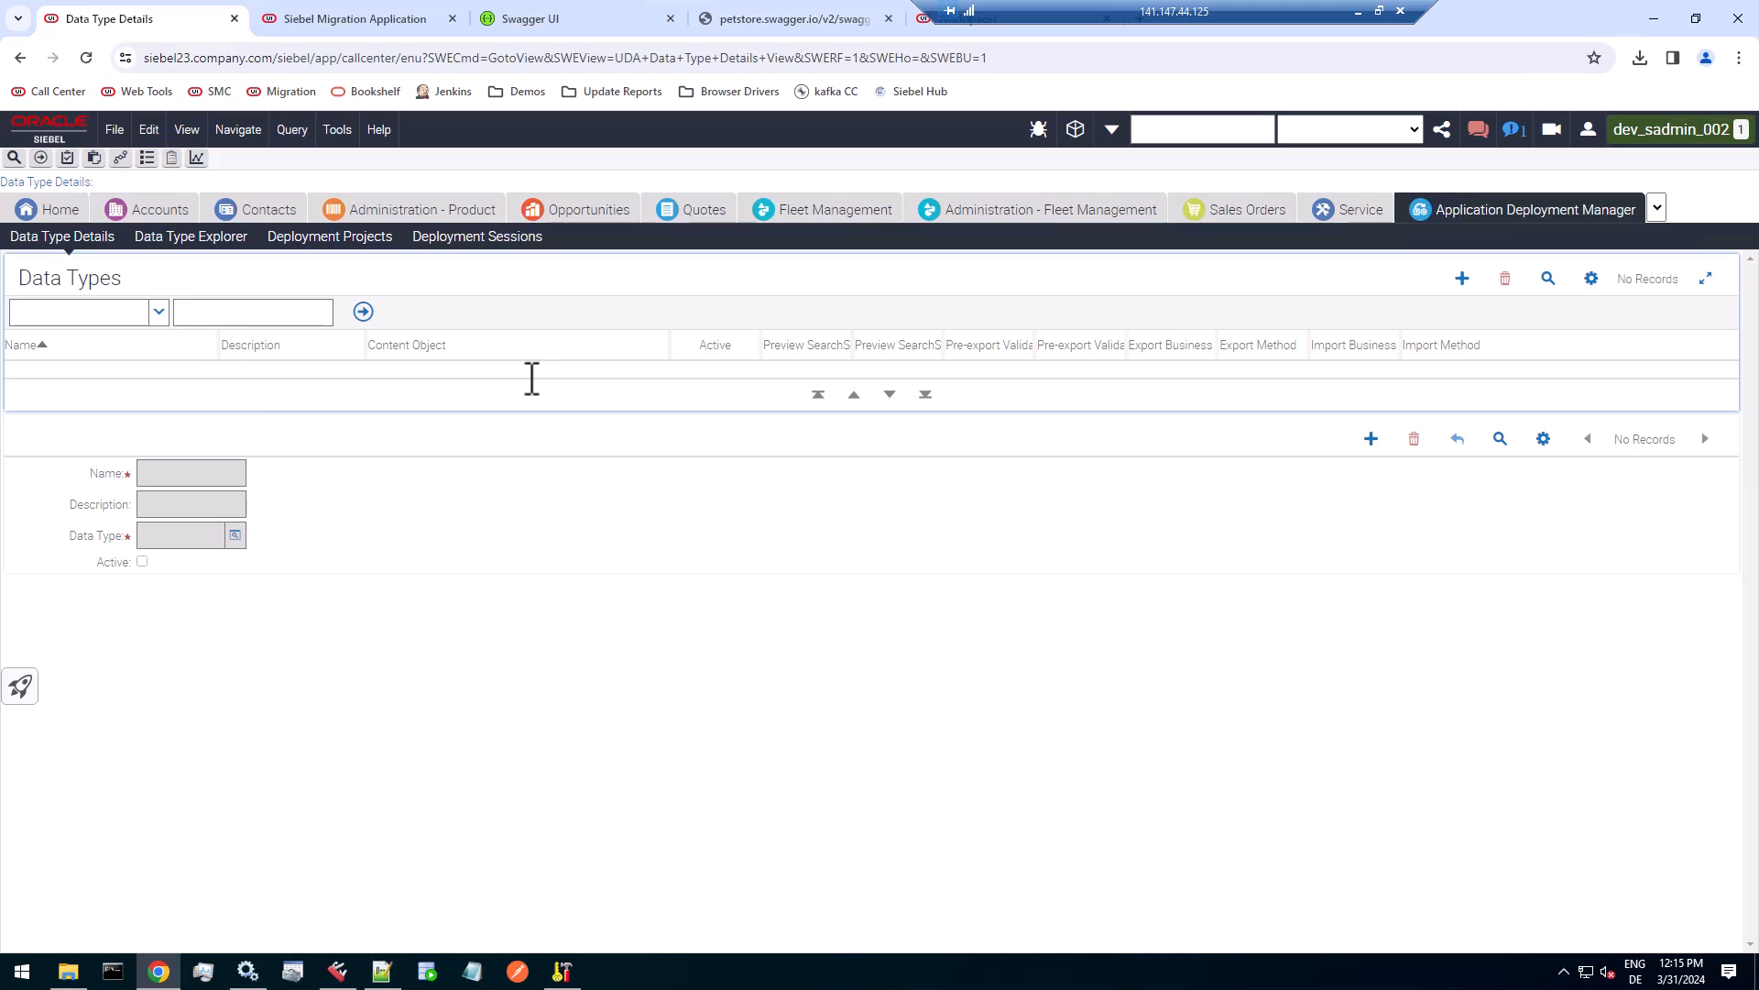
# Query the Data Types list for names matching *REST*.
pyautogui.click(1548, 279)
pyautogui.write('*REST*')
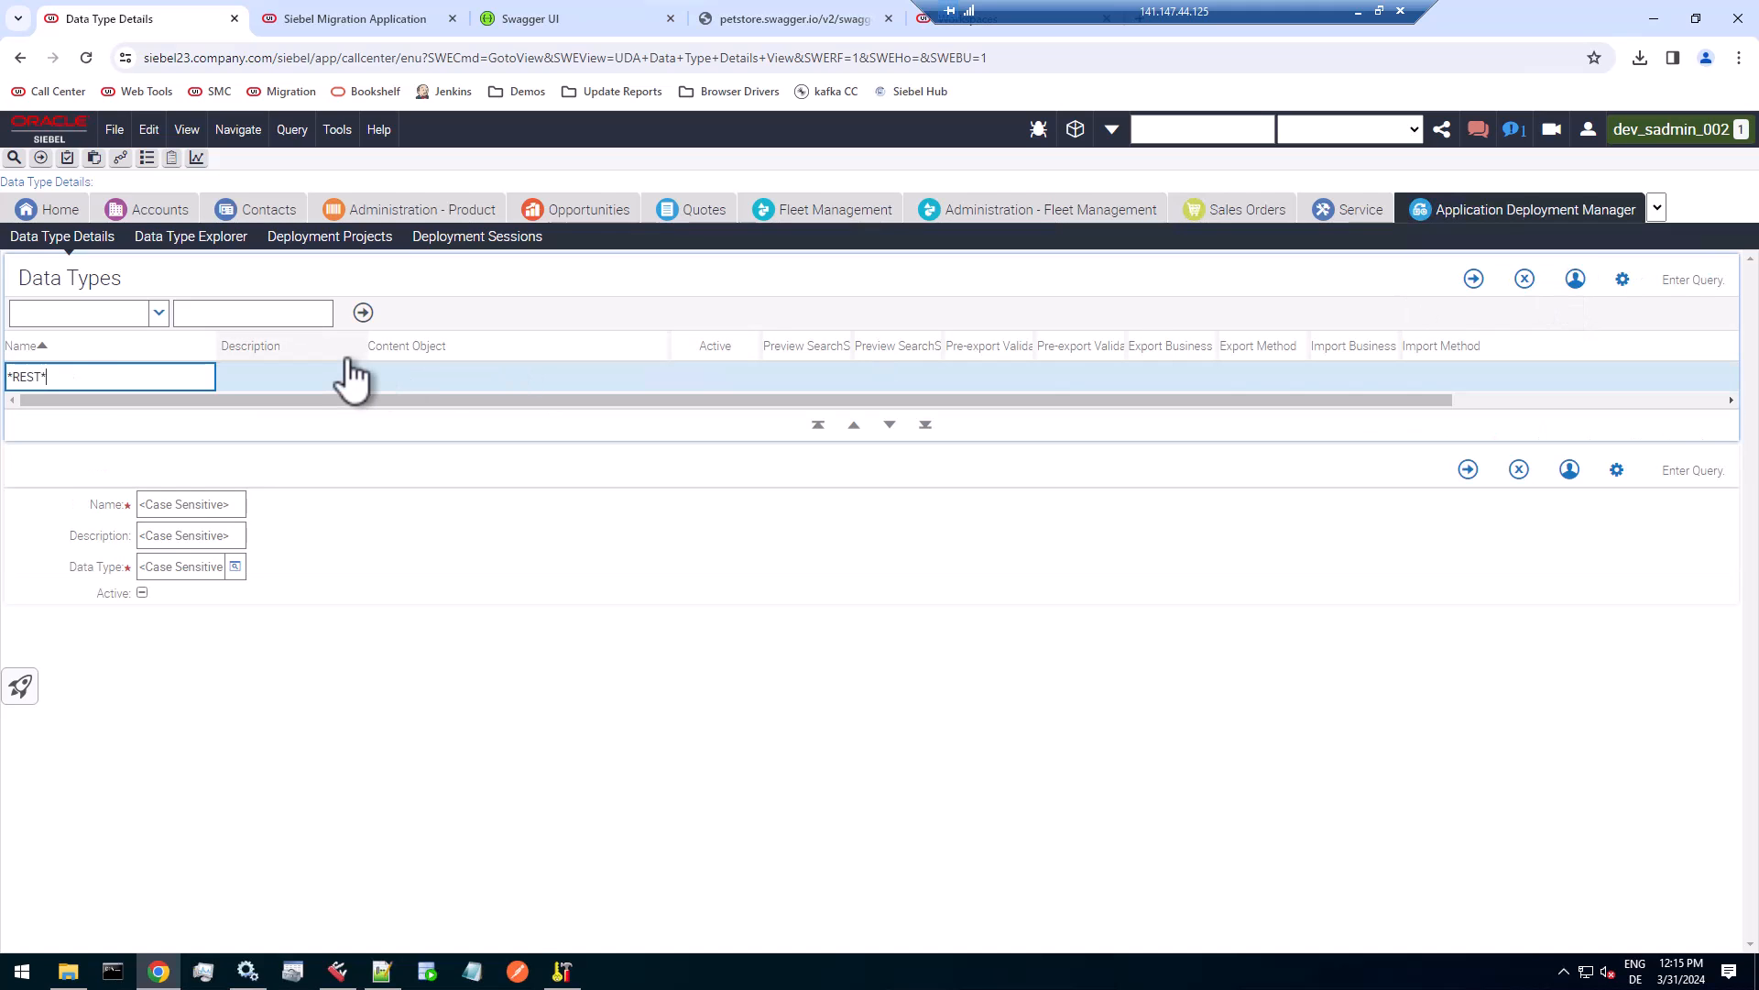
pyautogui.press('Return')
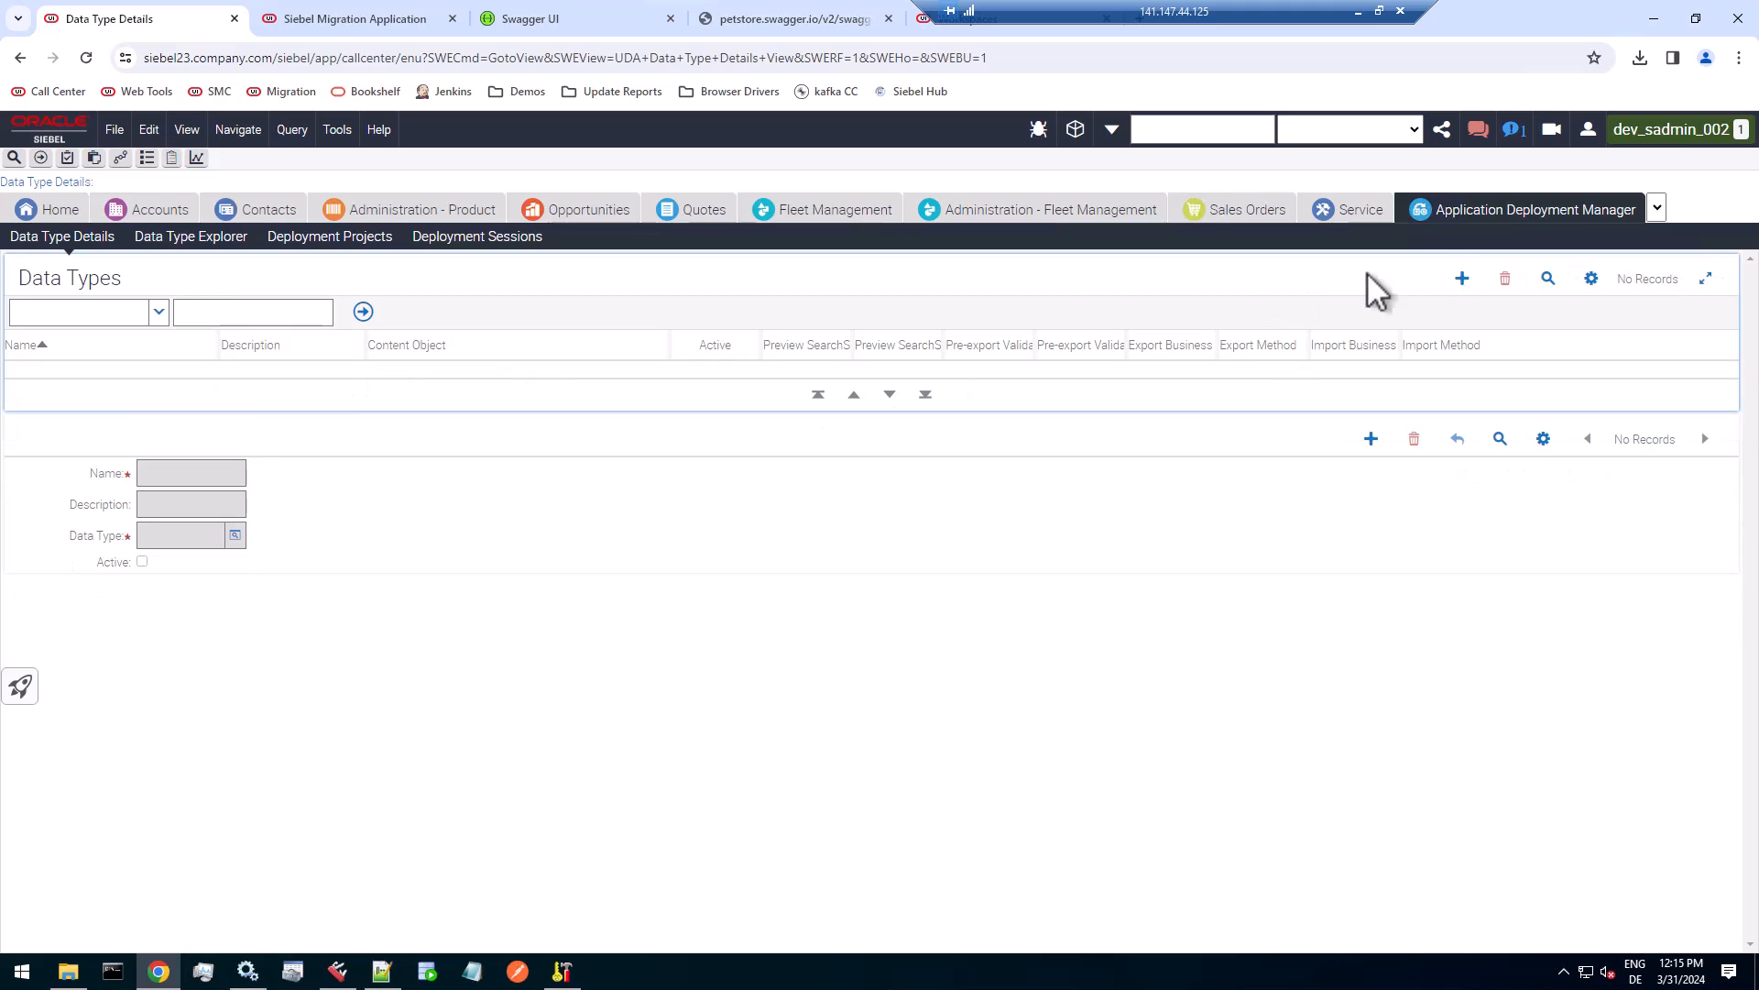
# Run an empty query to list all data types again, and highlight the ADM Comm Inbound Group record's content object.
pyautogui.click(1548, 278)
pyautogui.click(1464, 279)
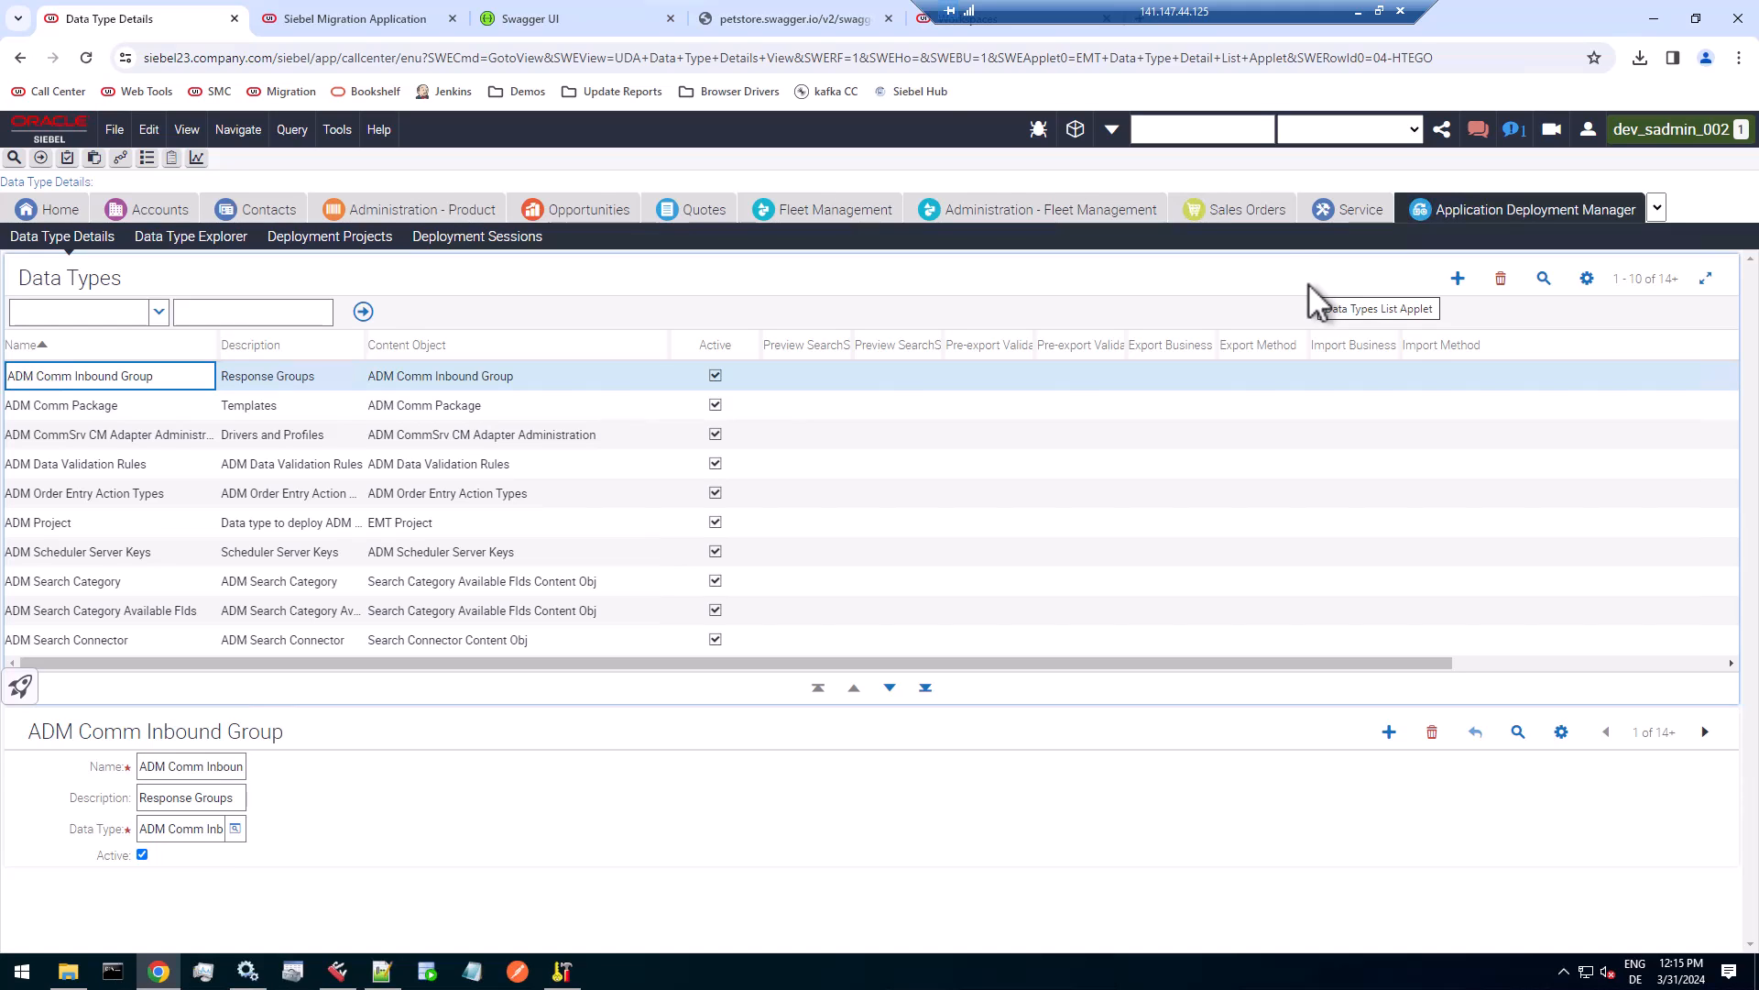
pyautogui.click(518, 380)
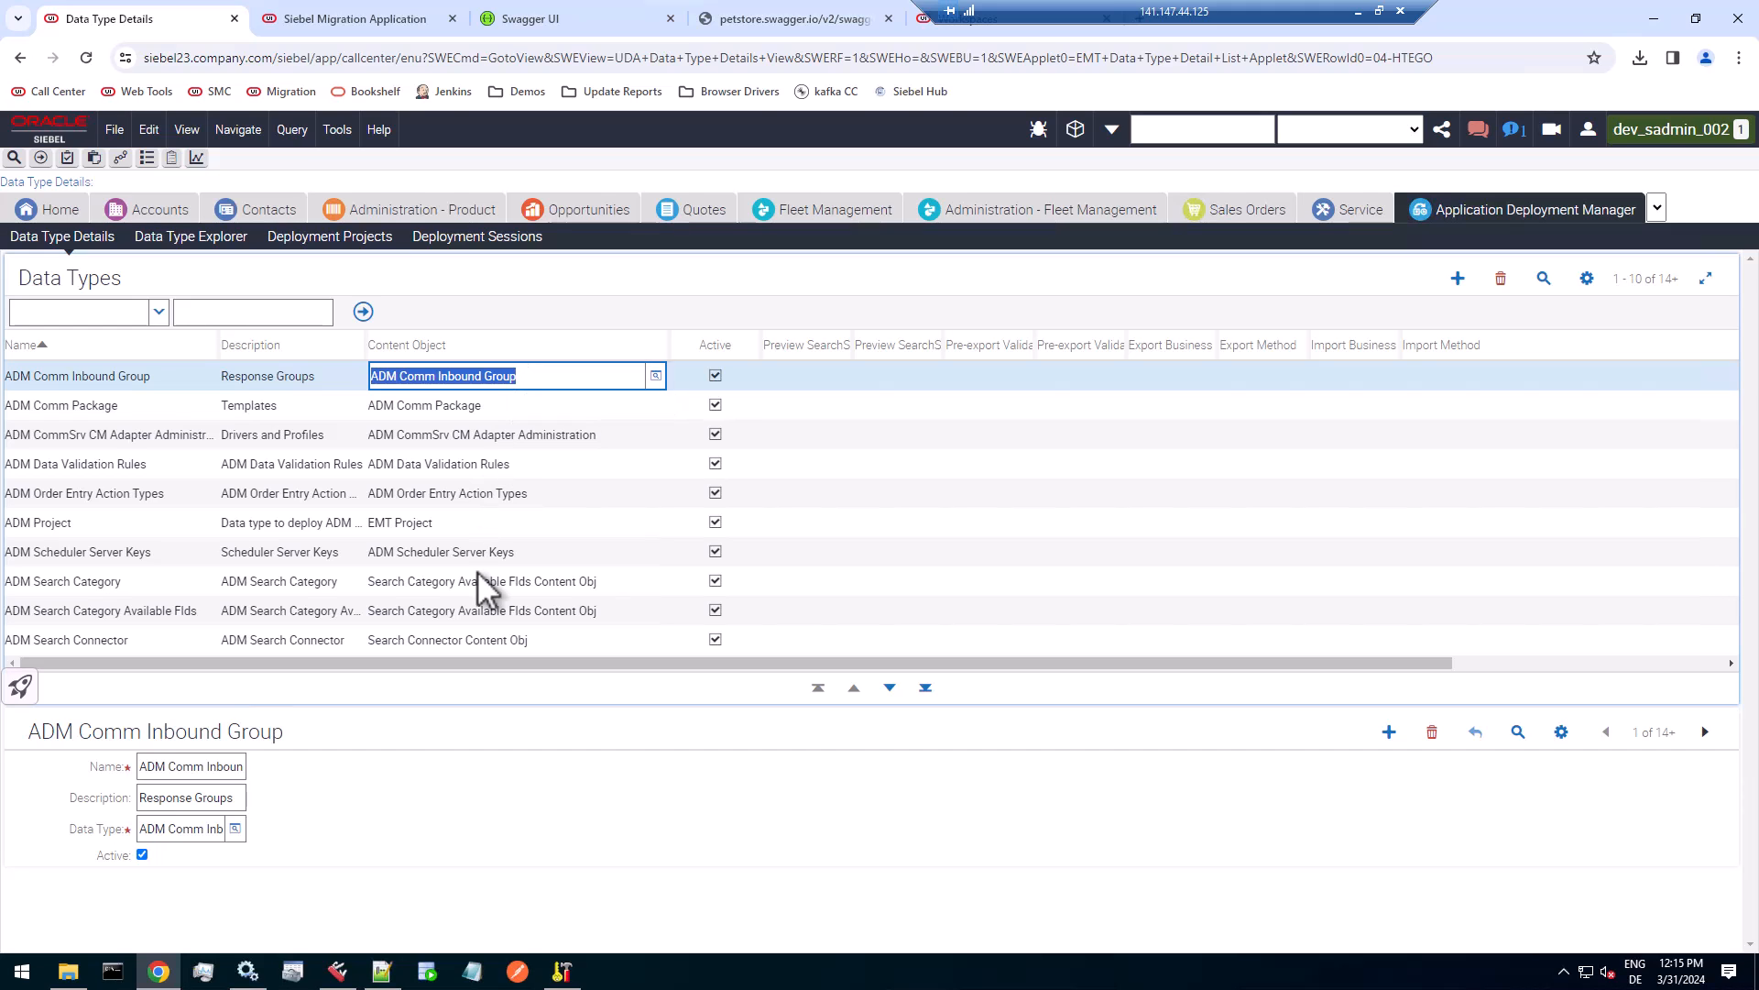
# Switch to Siebel Web Tools, close the workspace dashboard, enable the Content Object type in the object explorer, and open its list.
pyautogui.click(999, 33)
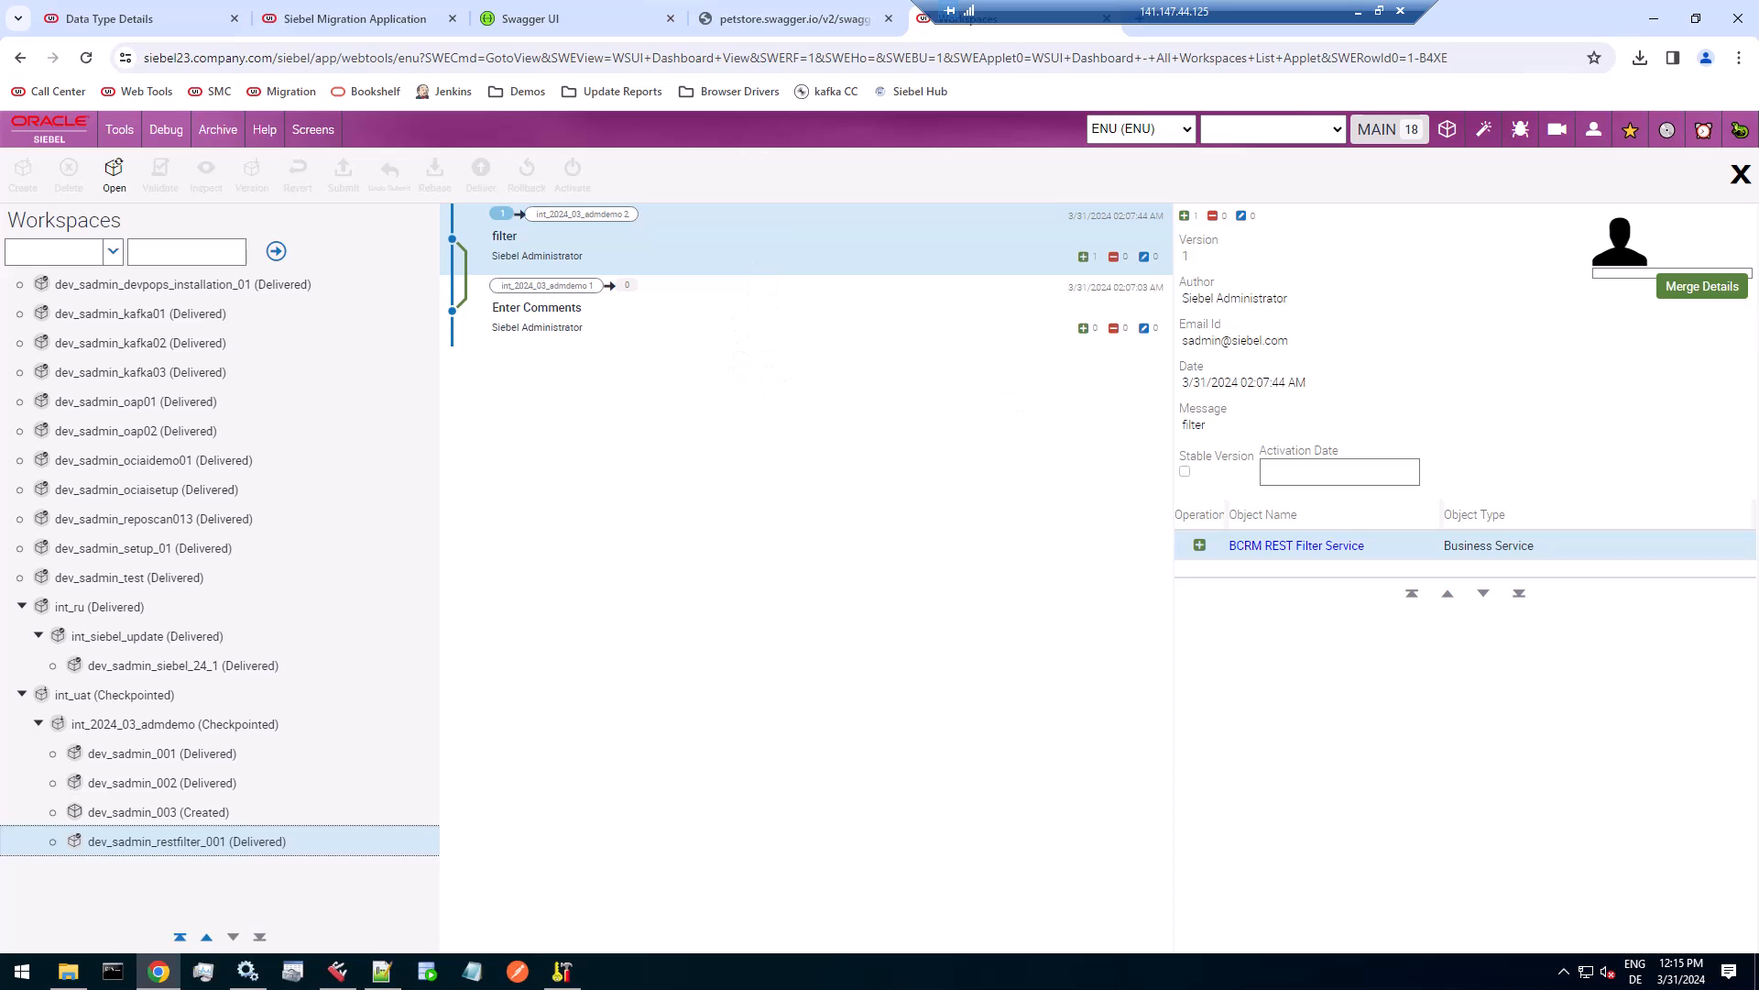
pyautogui.click(1741, 174)
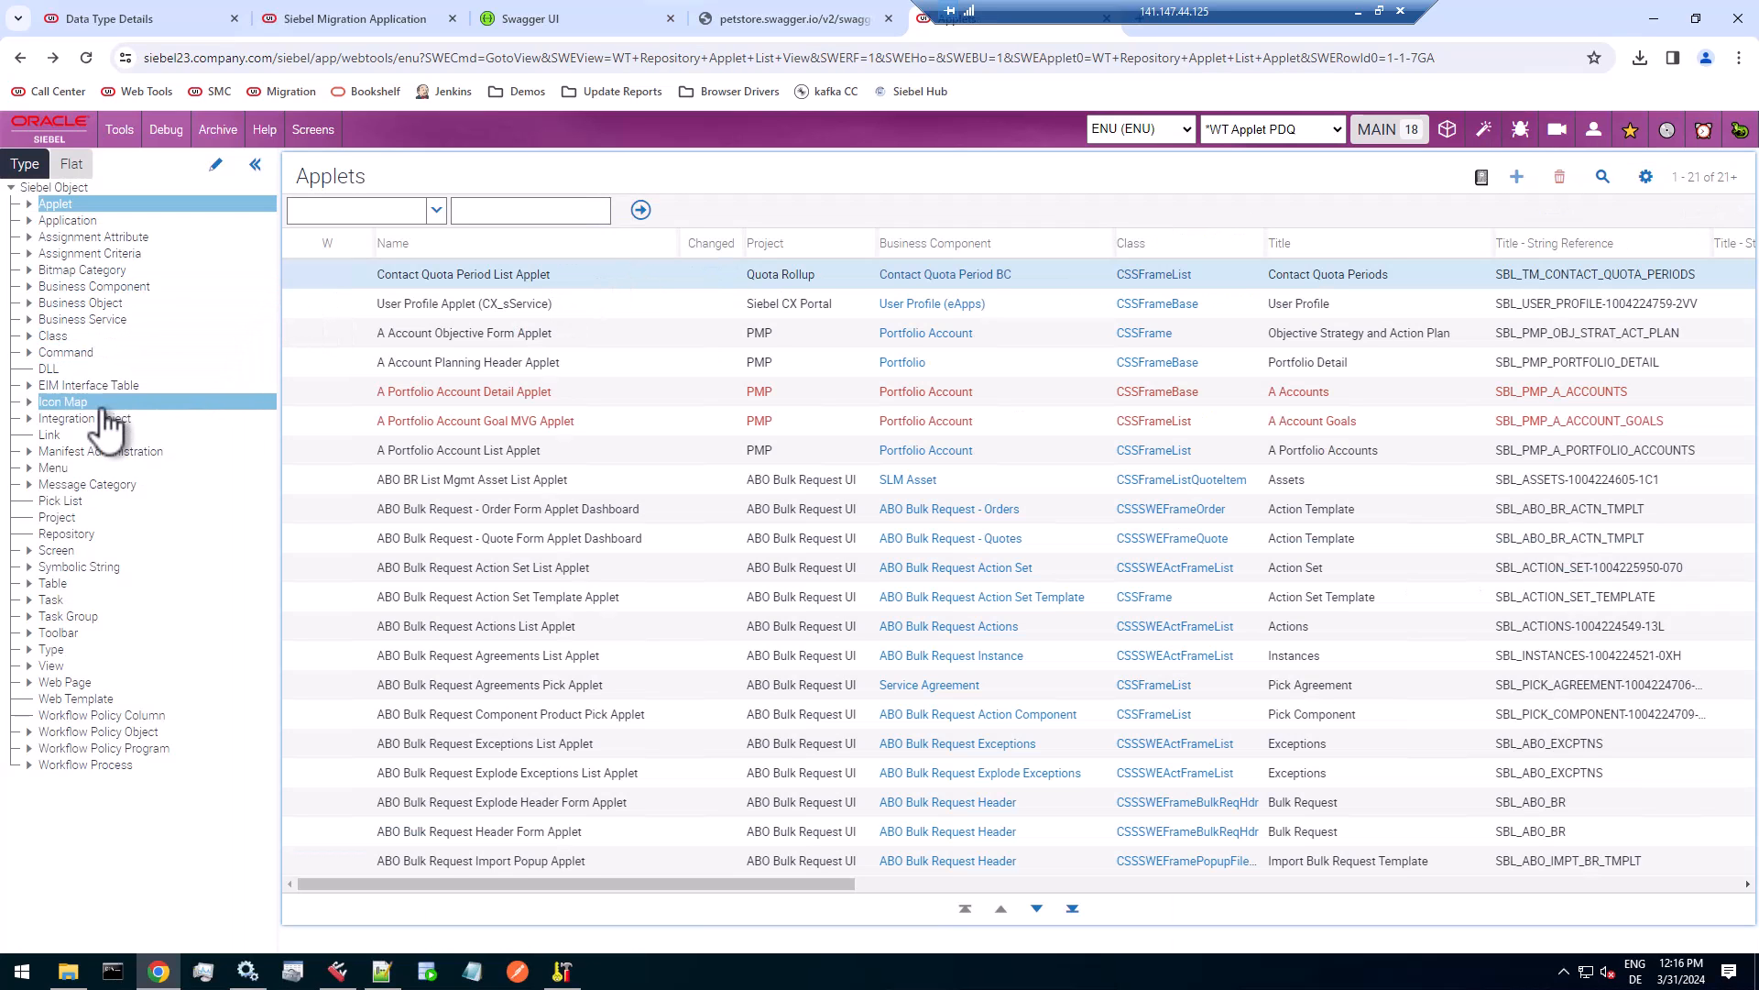
pyautogui.click(216, 165)
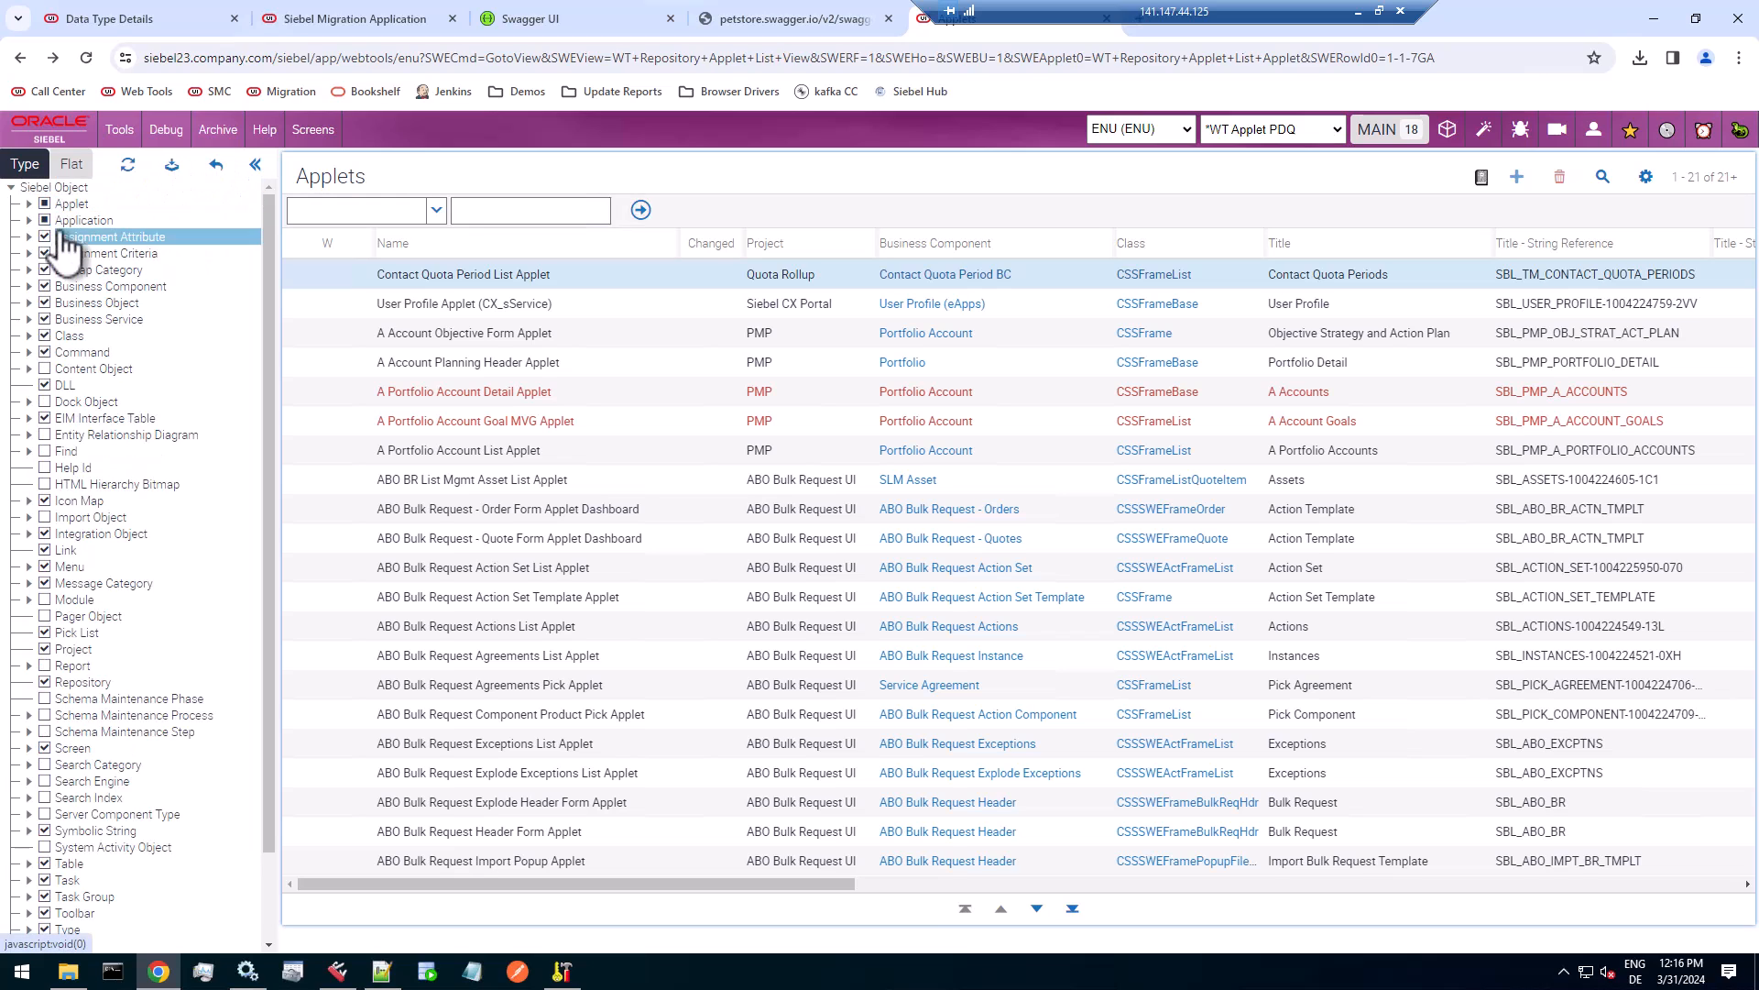
pyautogui.click(44, 369)
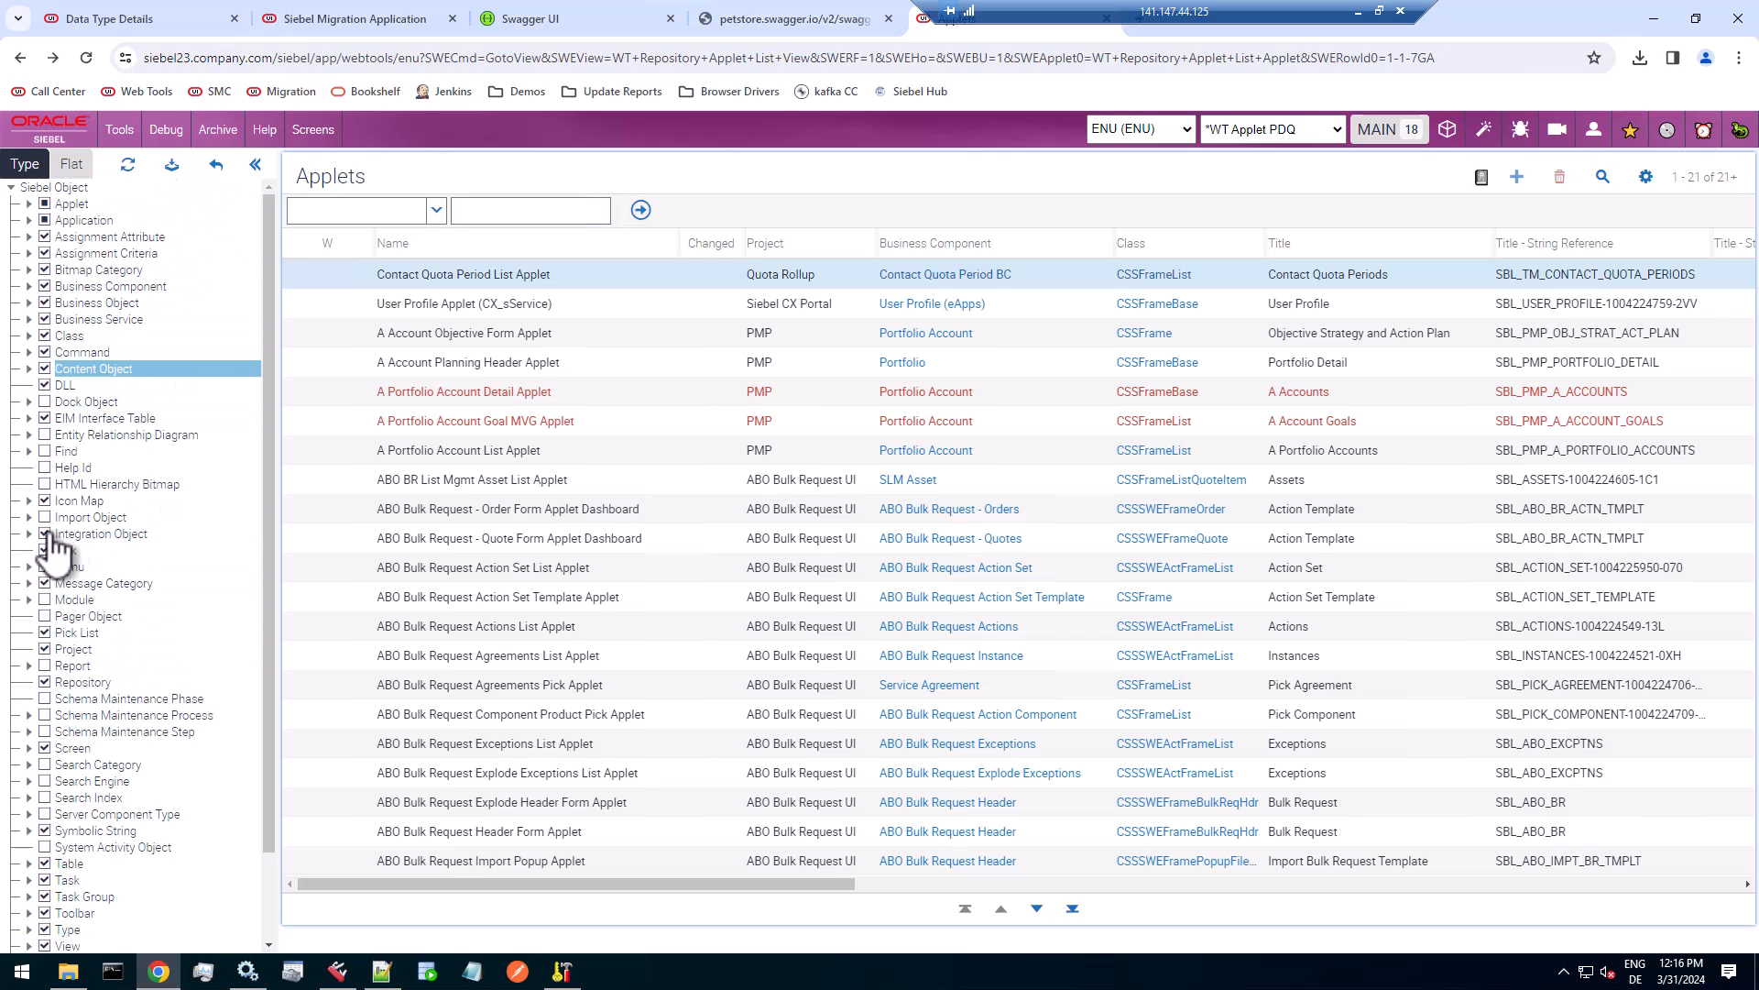
pyautogui.click(171, 164)
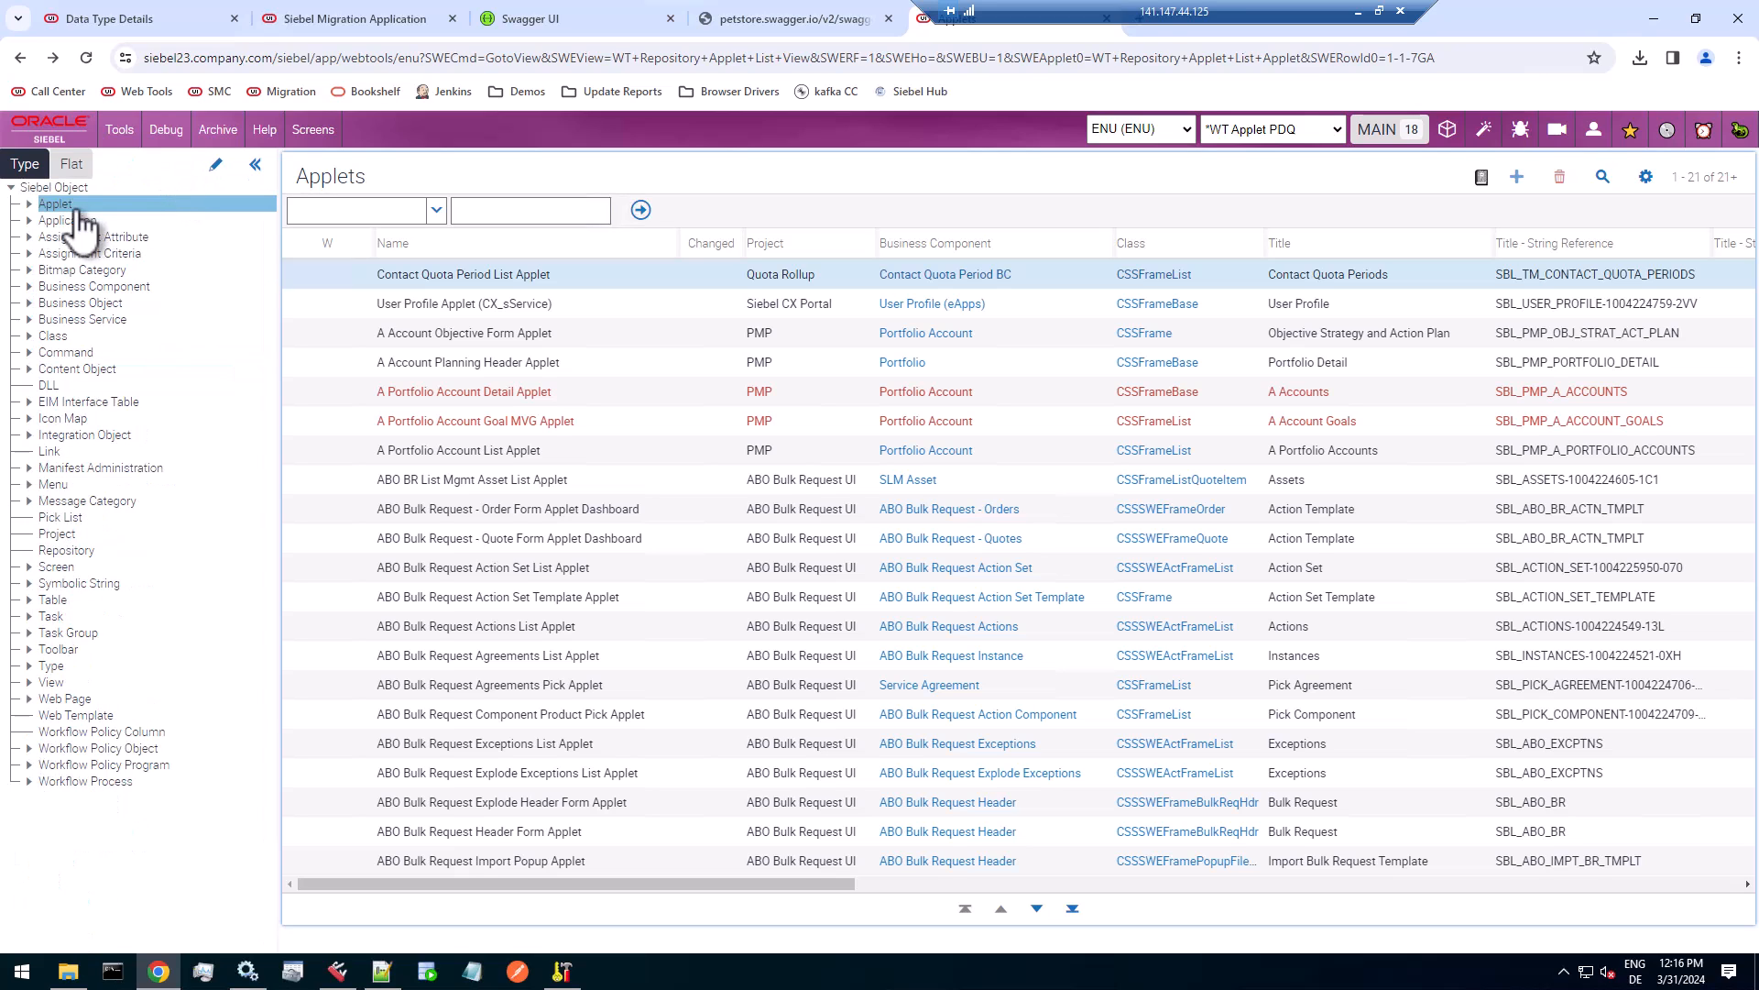
pyautogui.click(74, 369)
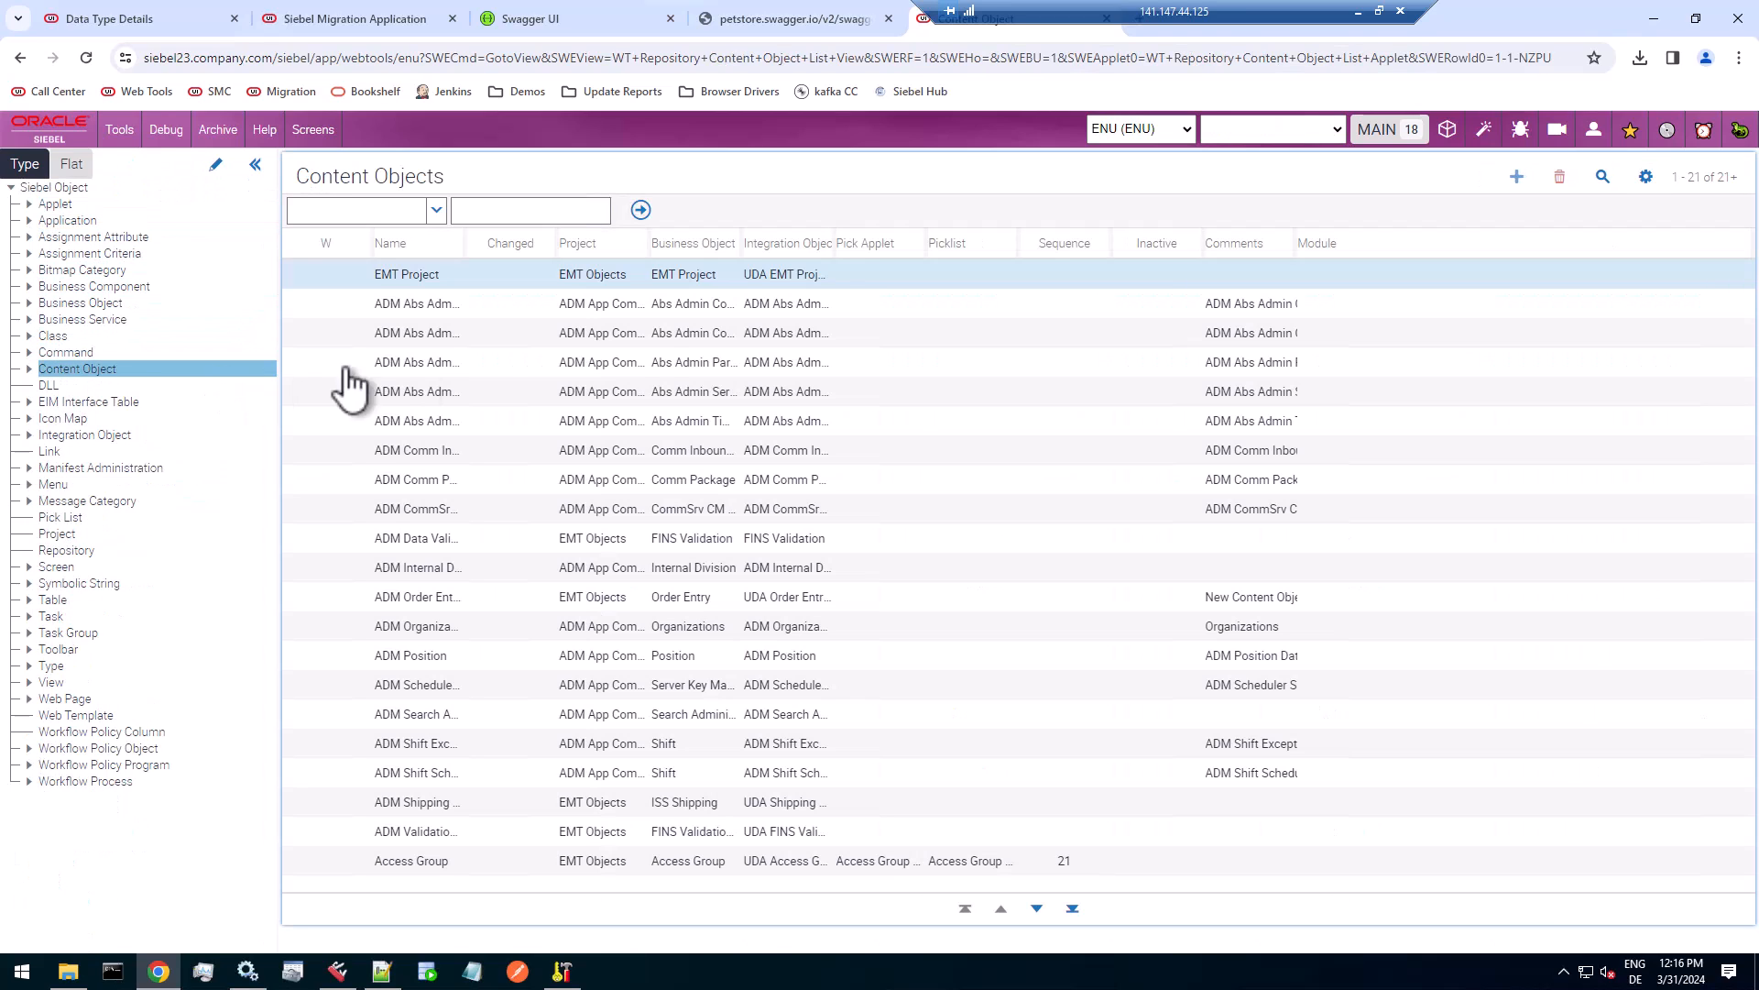
# Widen the Business Object and Integration Object columns of Content Objects, and highlight both values on the EMT Project record.
pyautogui.moveTo(833, 248); pyautogui.dragTo(974, 248)
pyautogui.moveTo(741, 242); pyautogui.dragTo(845, 244)
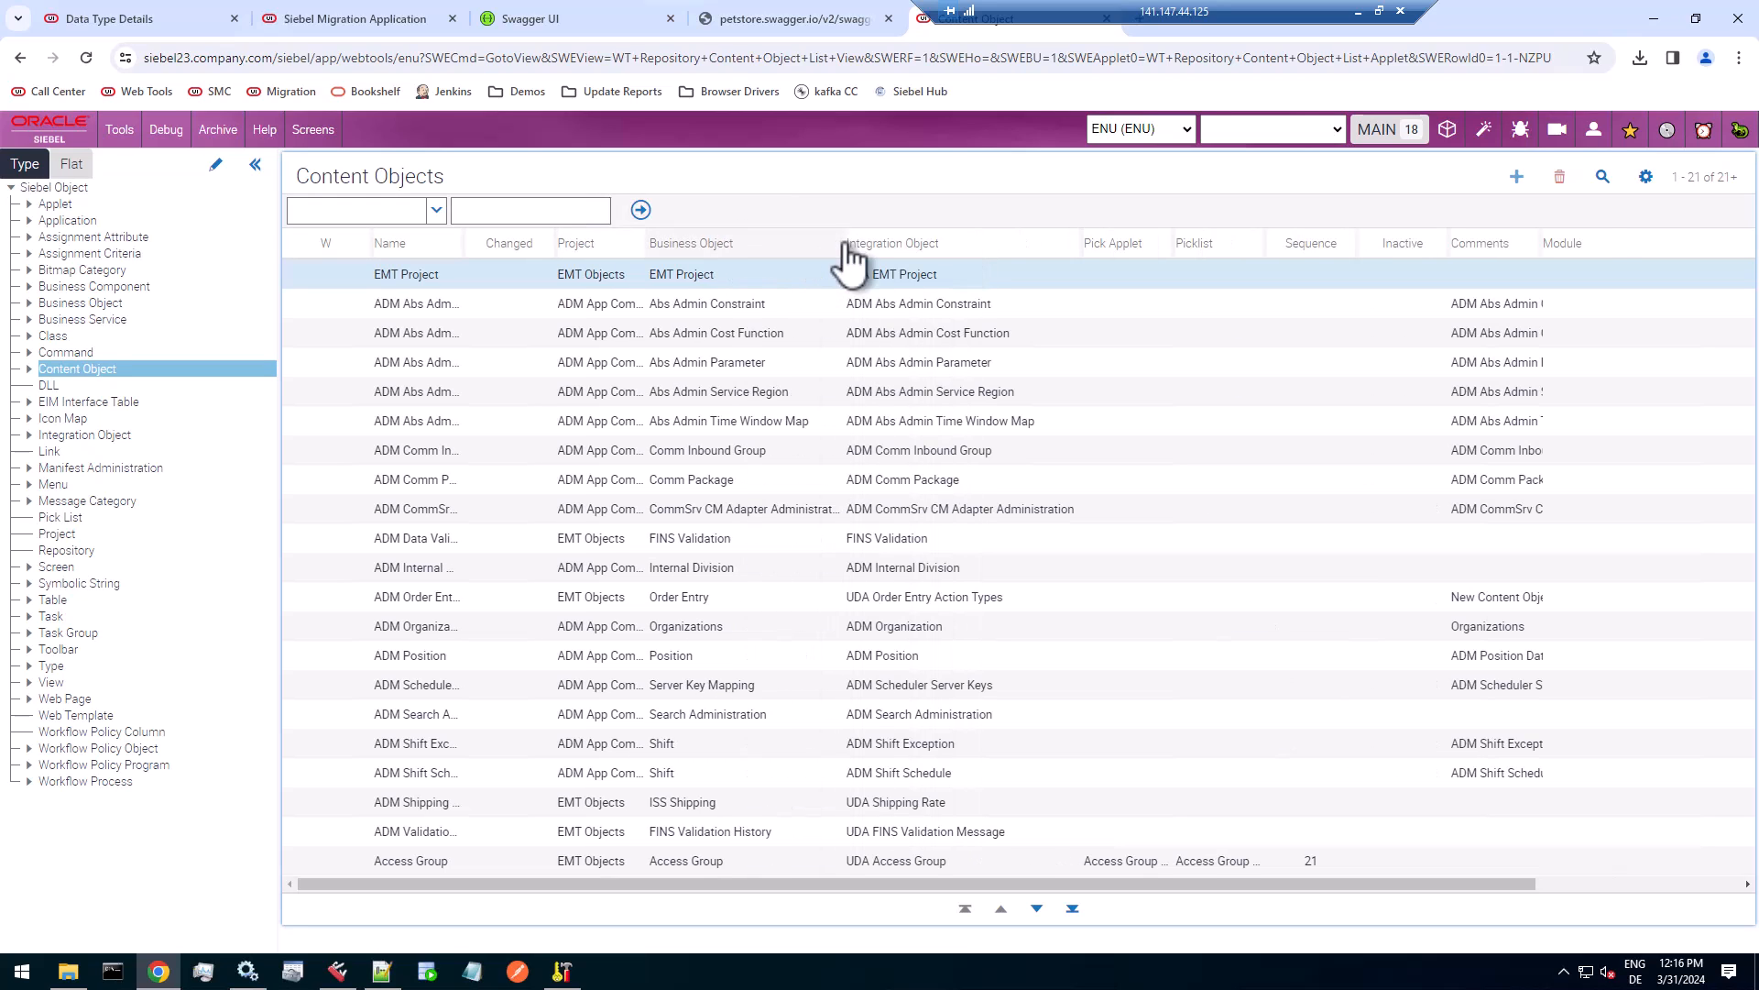
pyautogui.click(774, 273)
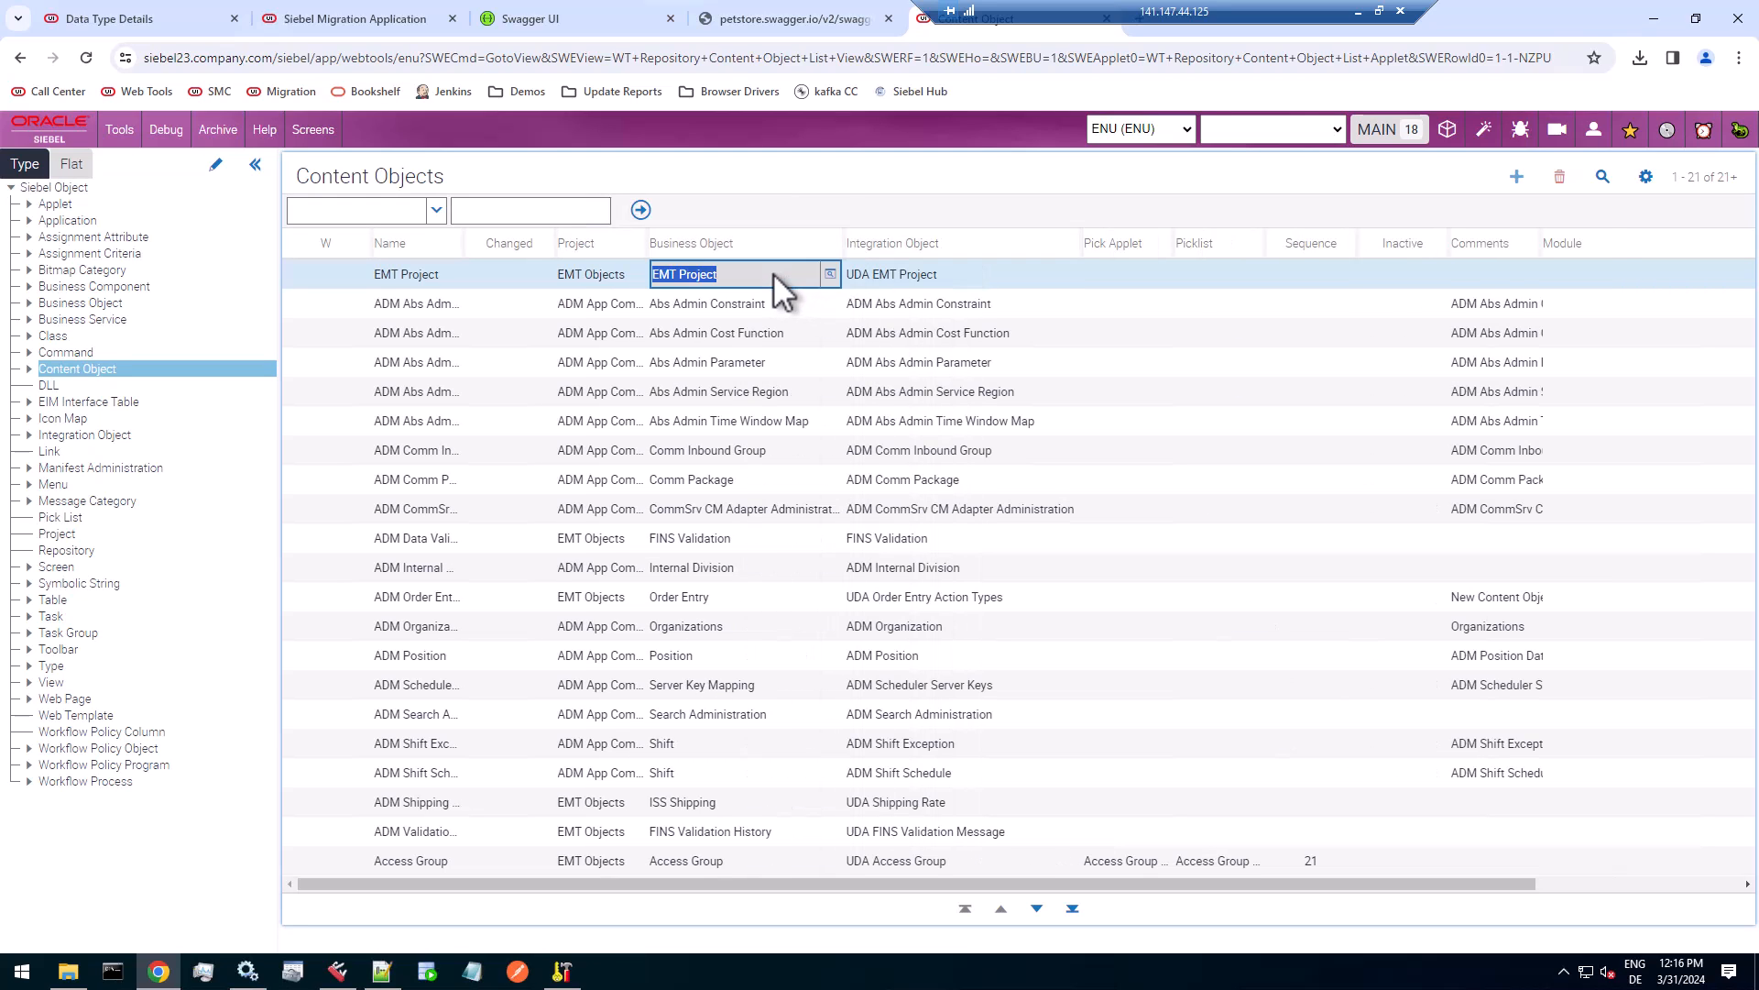
pyautogui.click(993, 277)
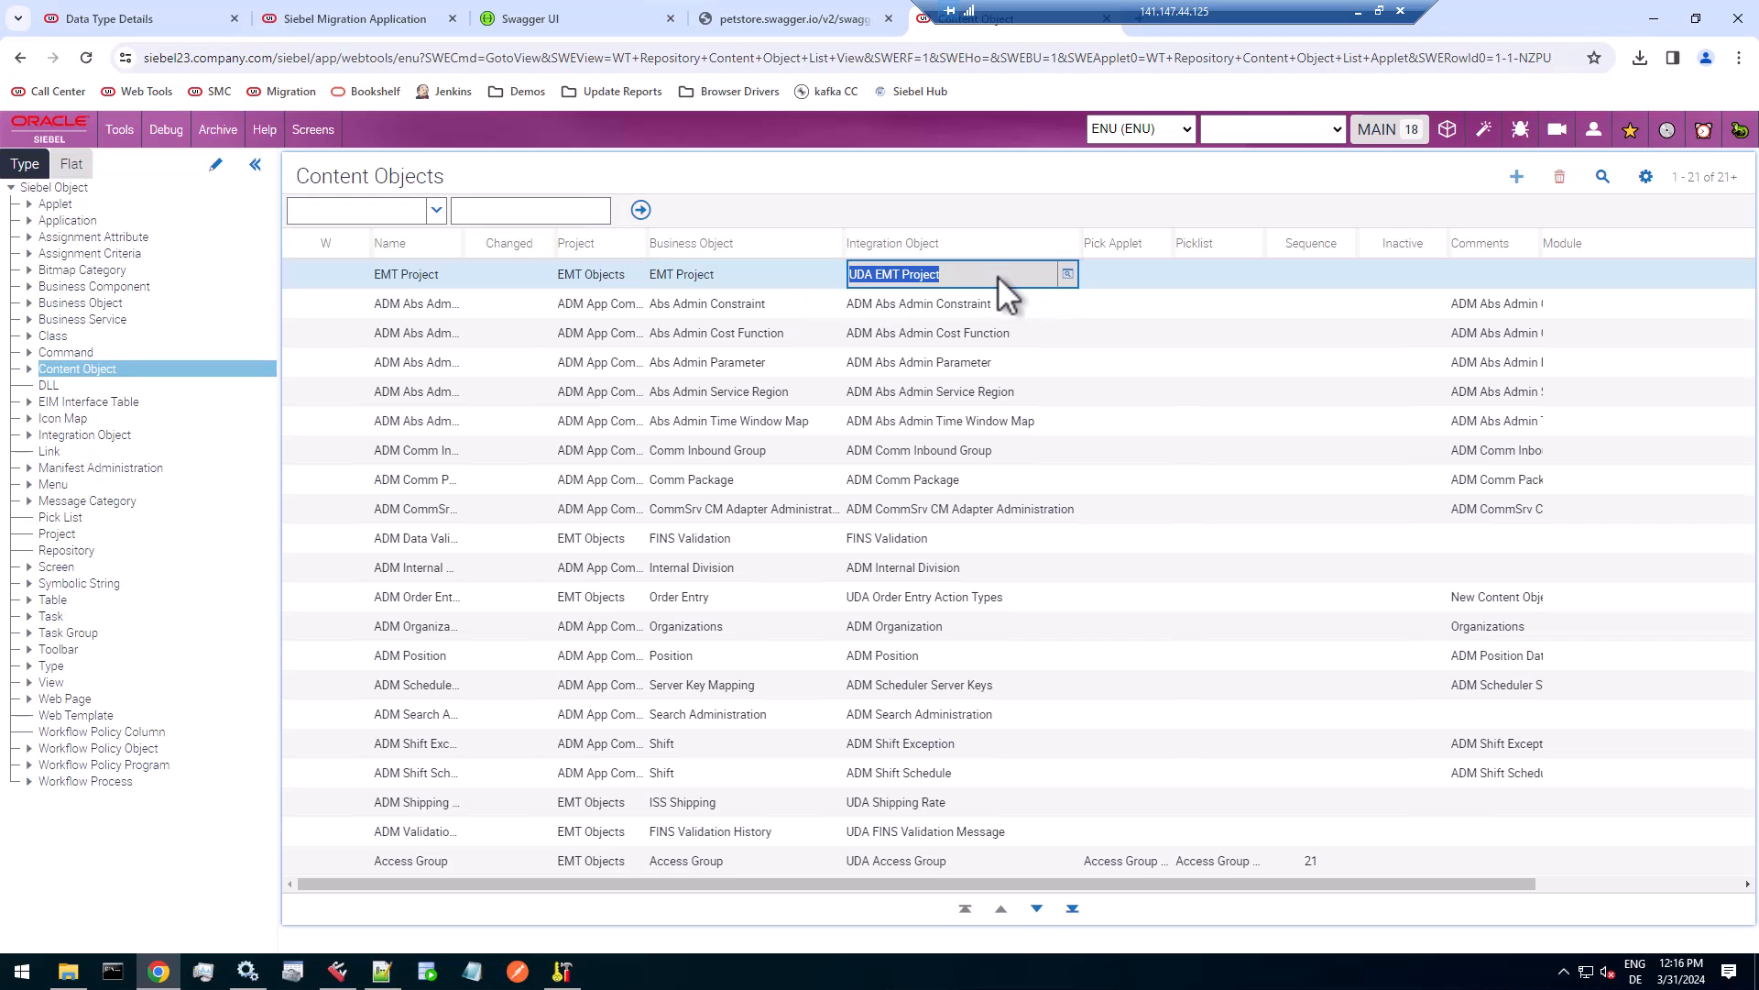
# Examine the Content Object View child records of the EMT Project content object, and return to the Content Objects list.
pyautogui.click(29, 369)
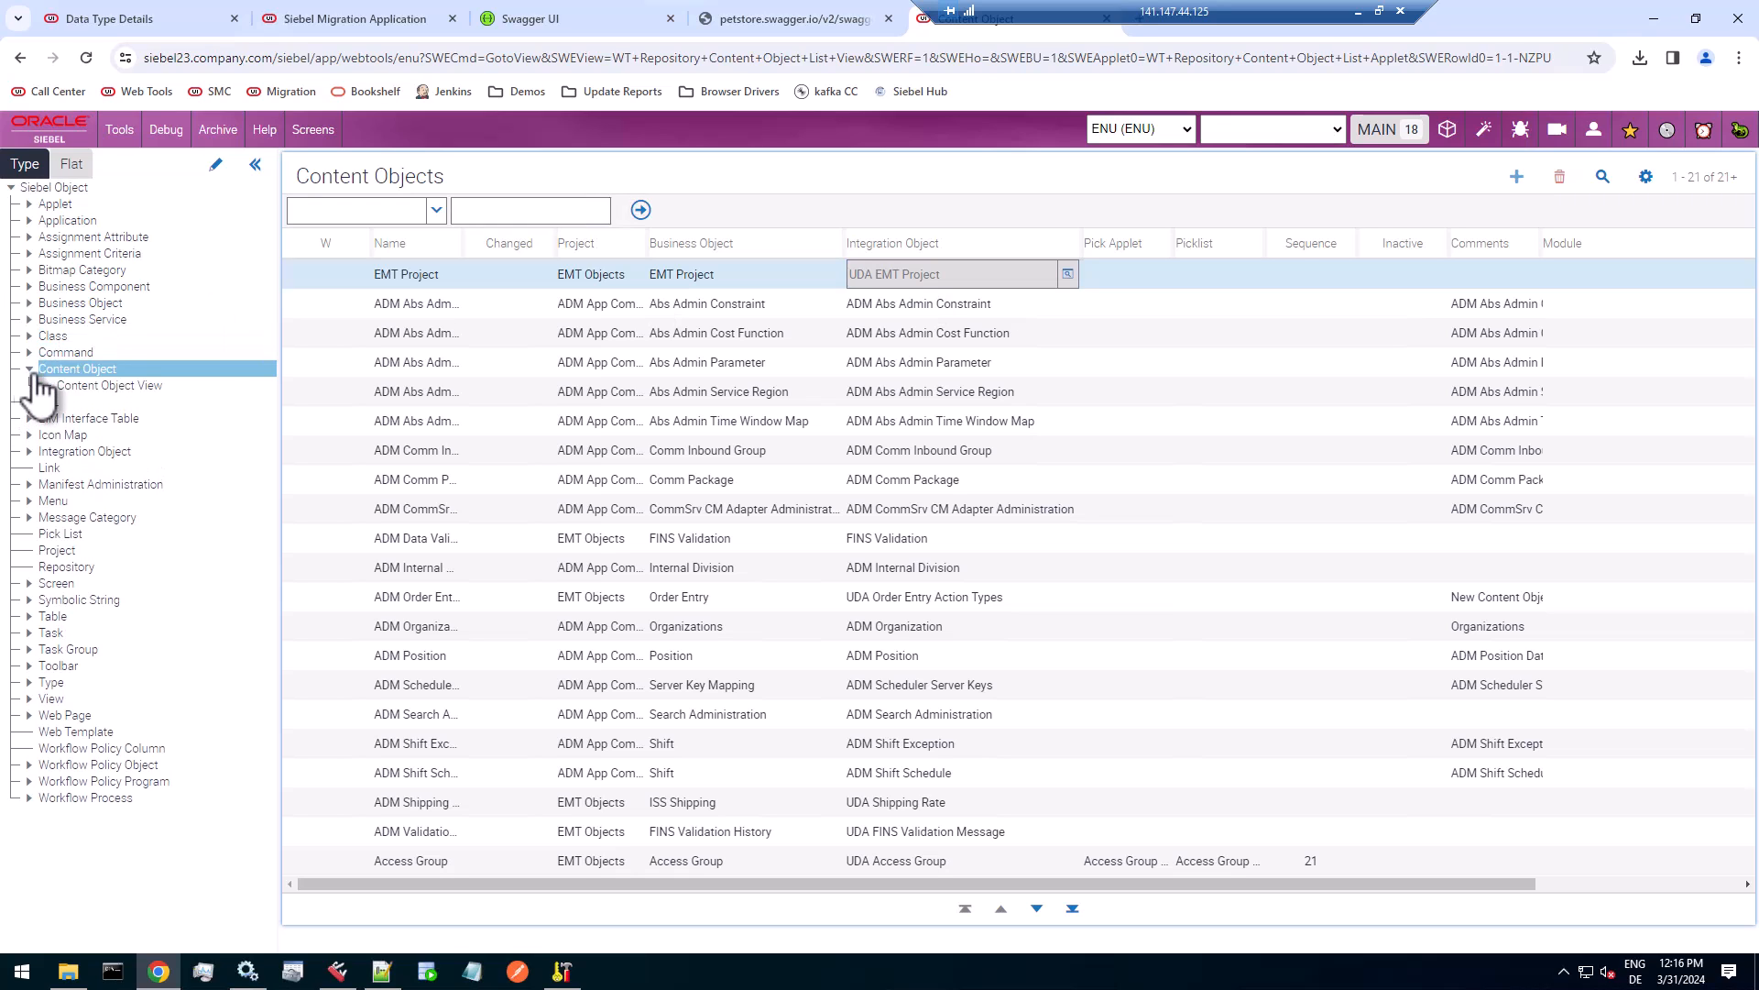
pyautogui.click(103, 385)
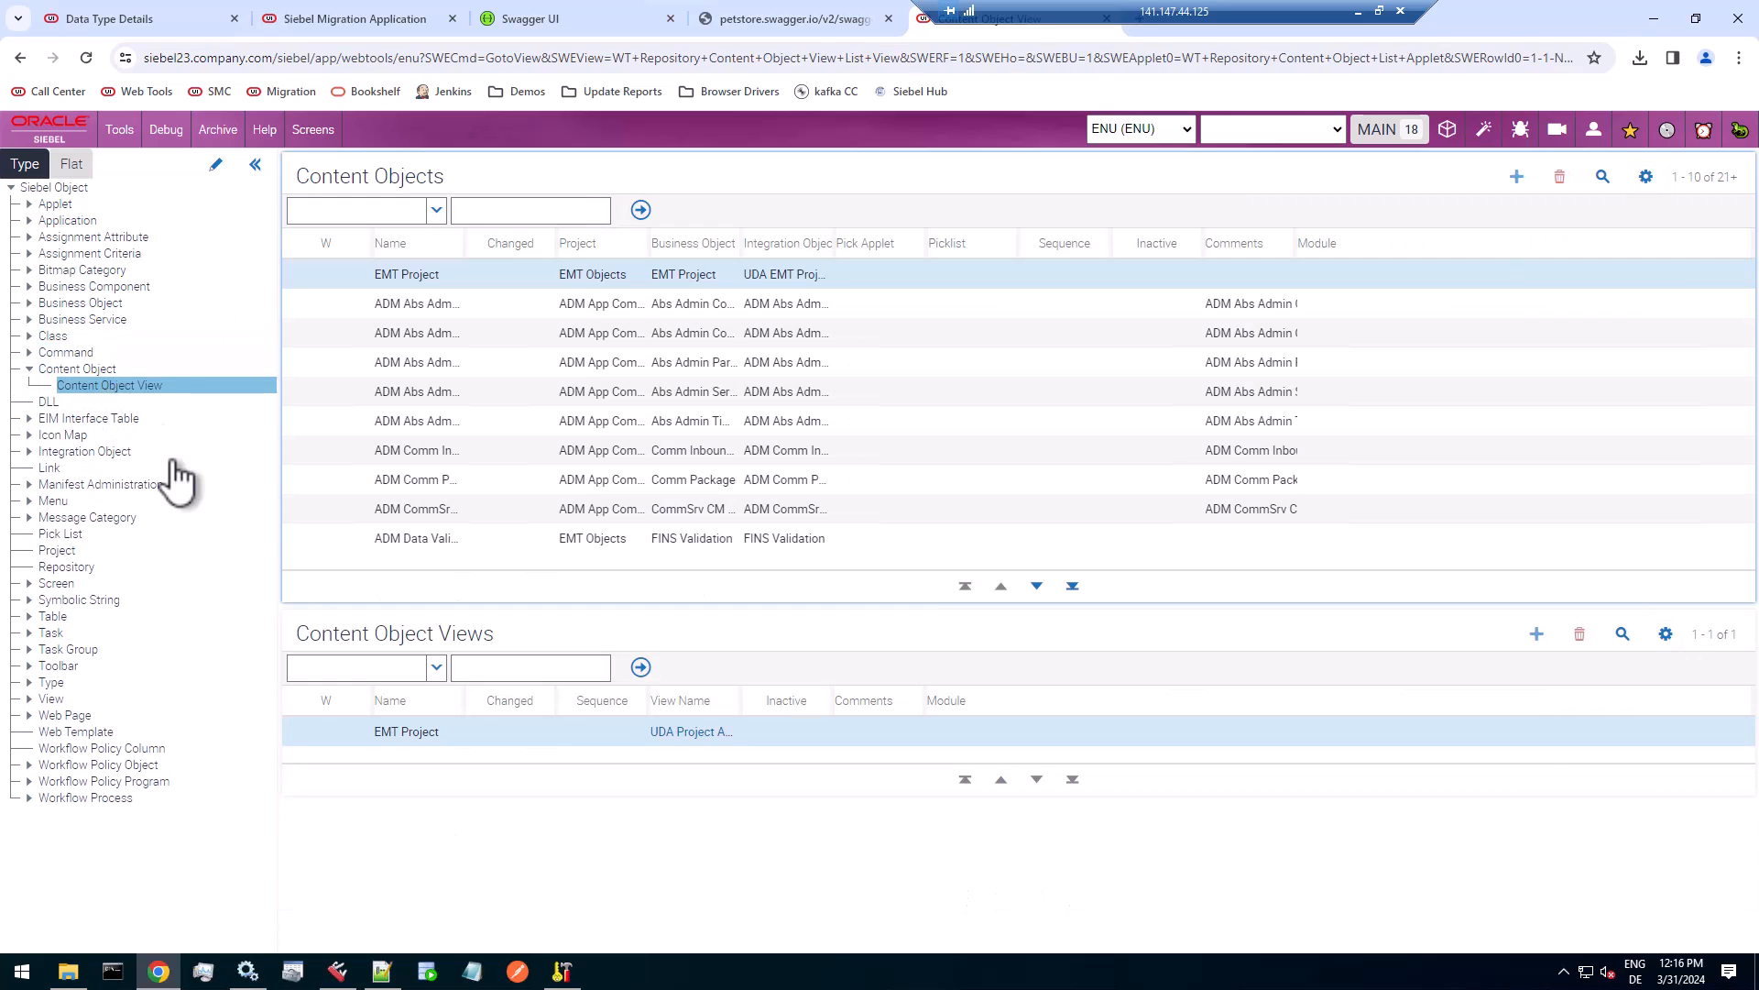
pyautogui.click(421, 731)
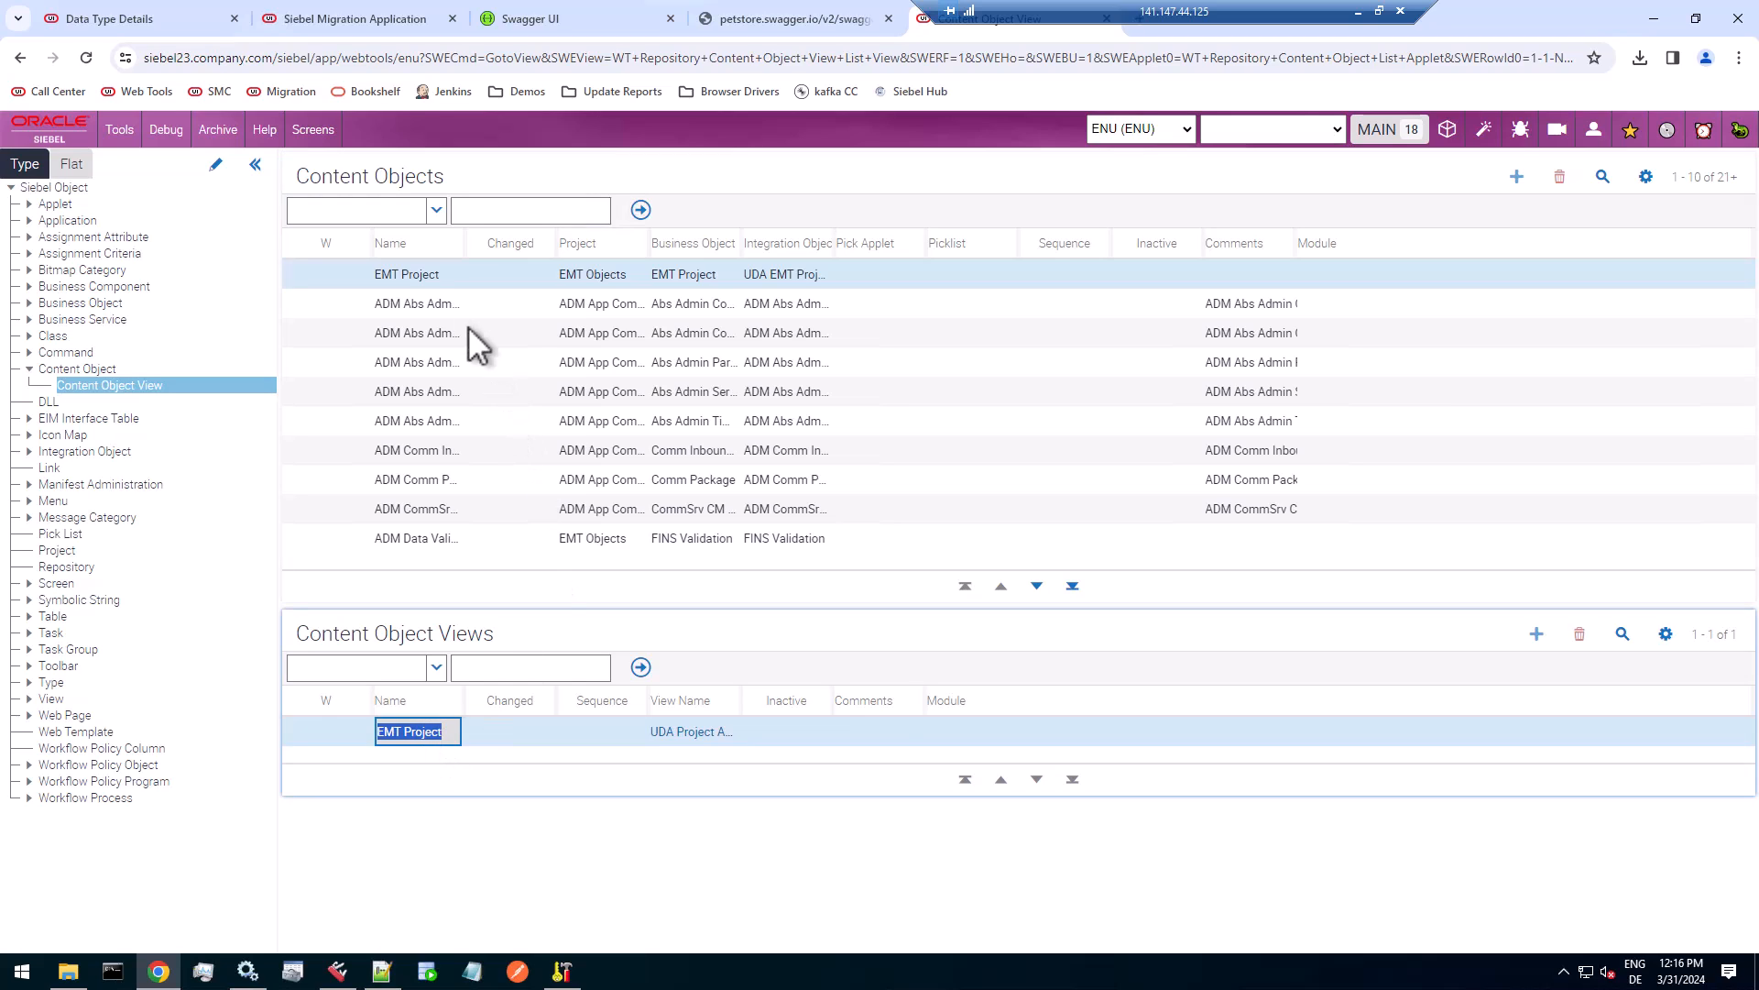
pyautogui.click(431, 306)
pyautogui.click(420, 279)
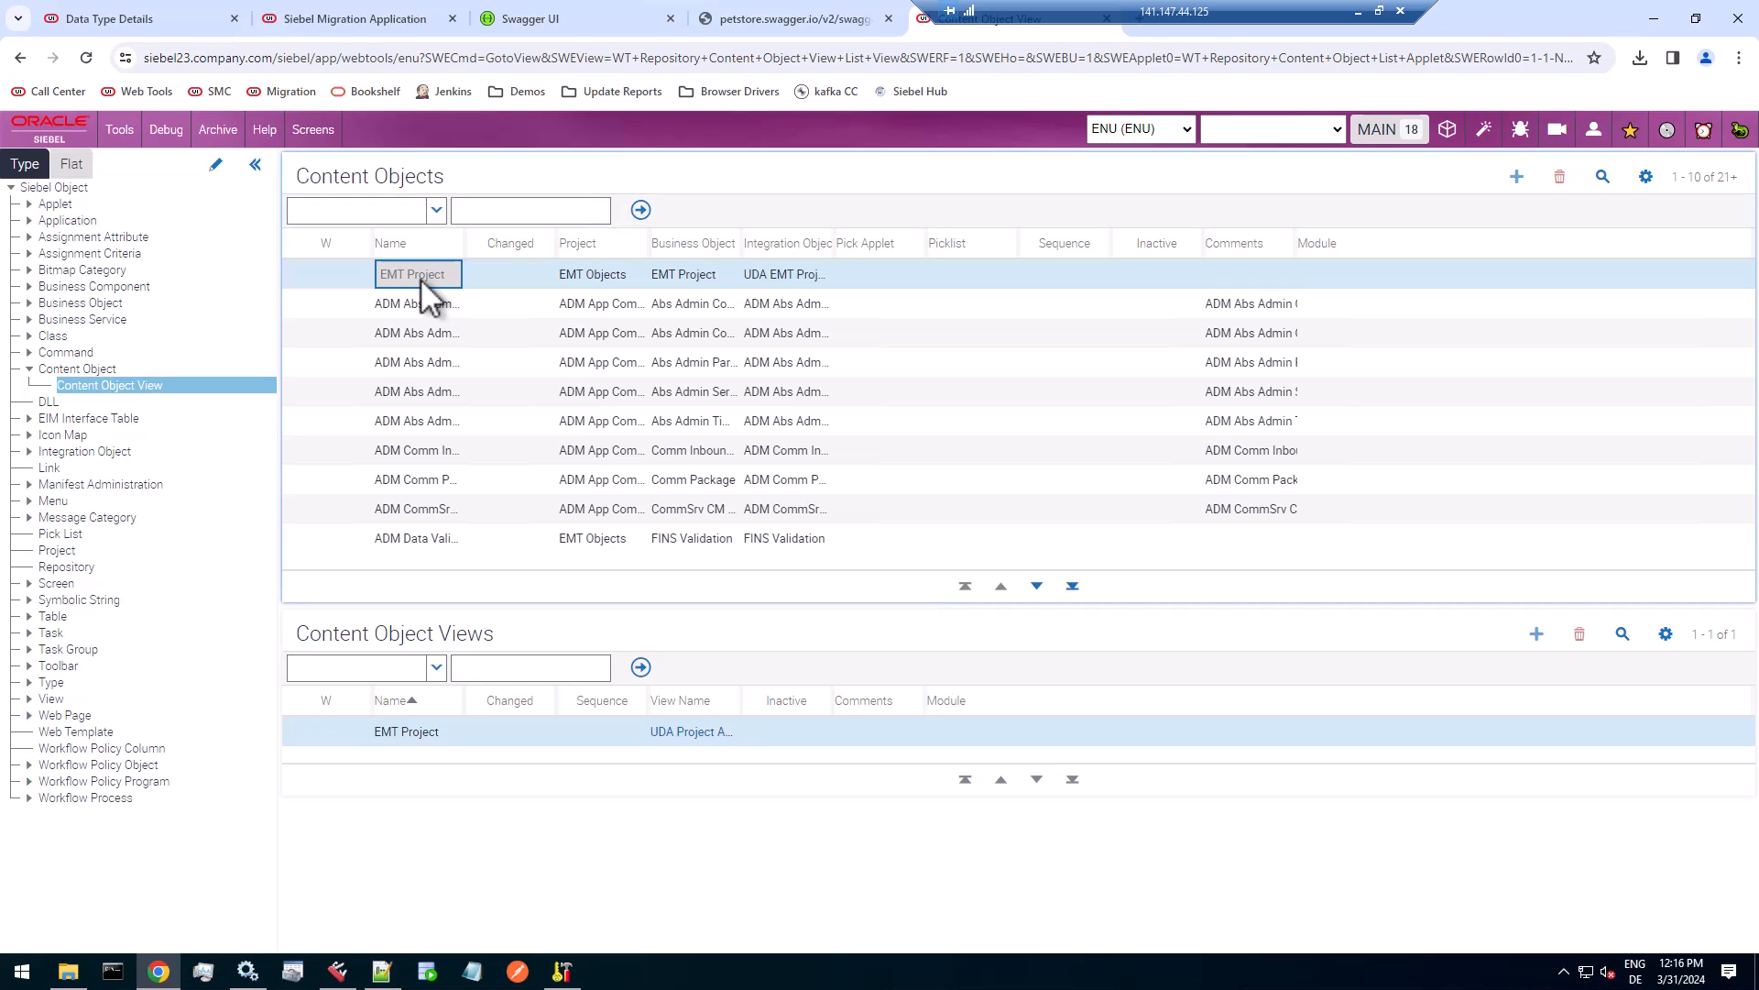
pyautogui.click(101, 370)
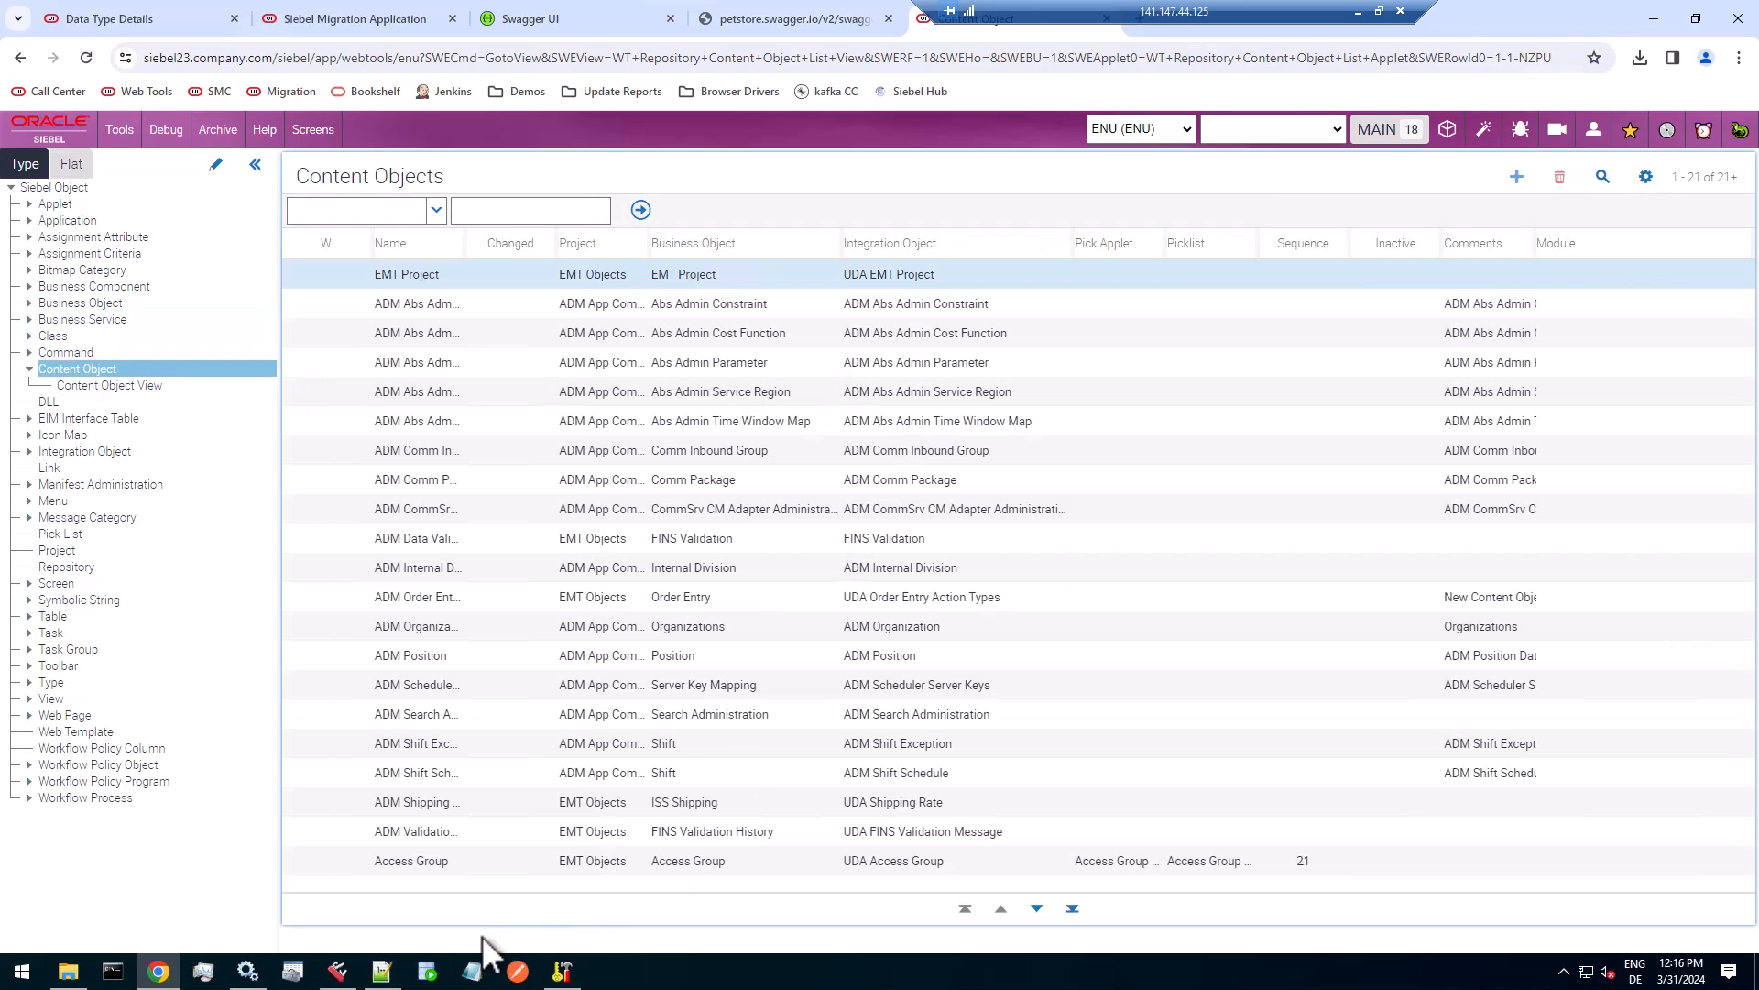
# Copy the REST Web Service name from the exported XML in Notepad++, and query Content Objects in Web Tools for that integration object.
pyautogui.click(381, 972)
pyautogui.rightClick(340, 135)
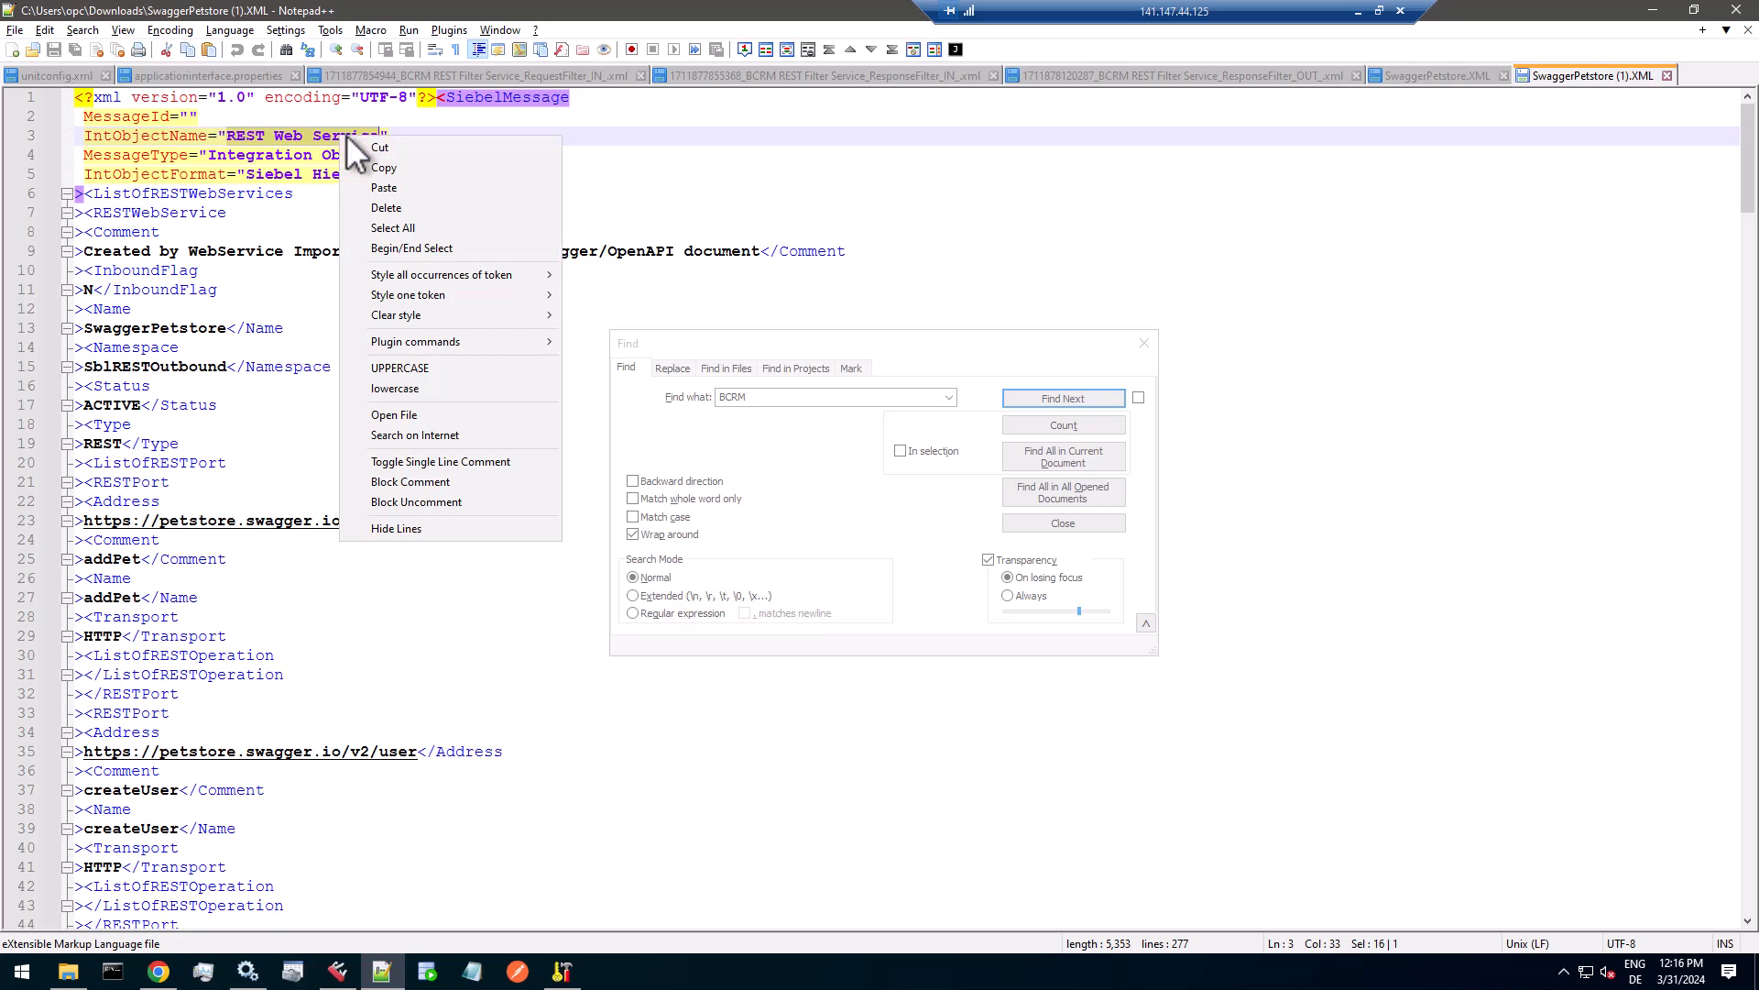
pyautogui.click(384, 168)
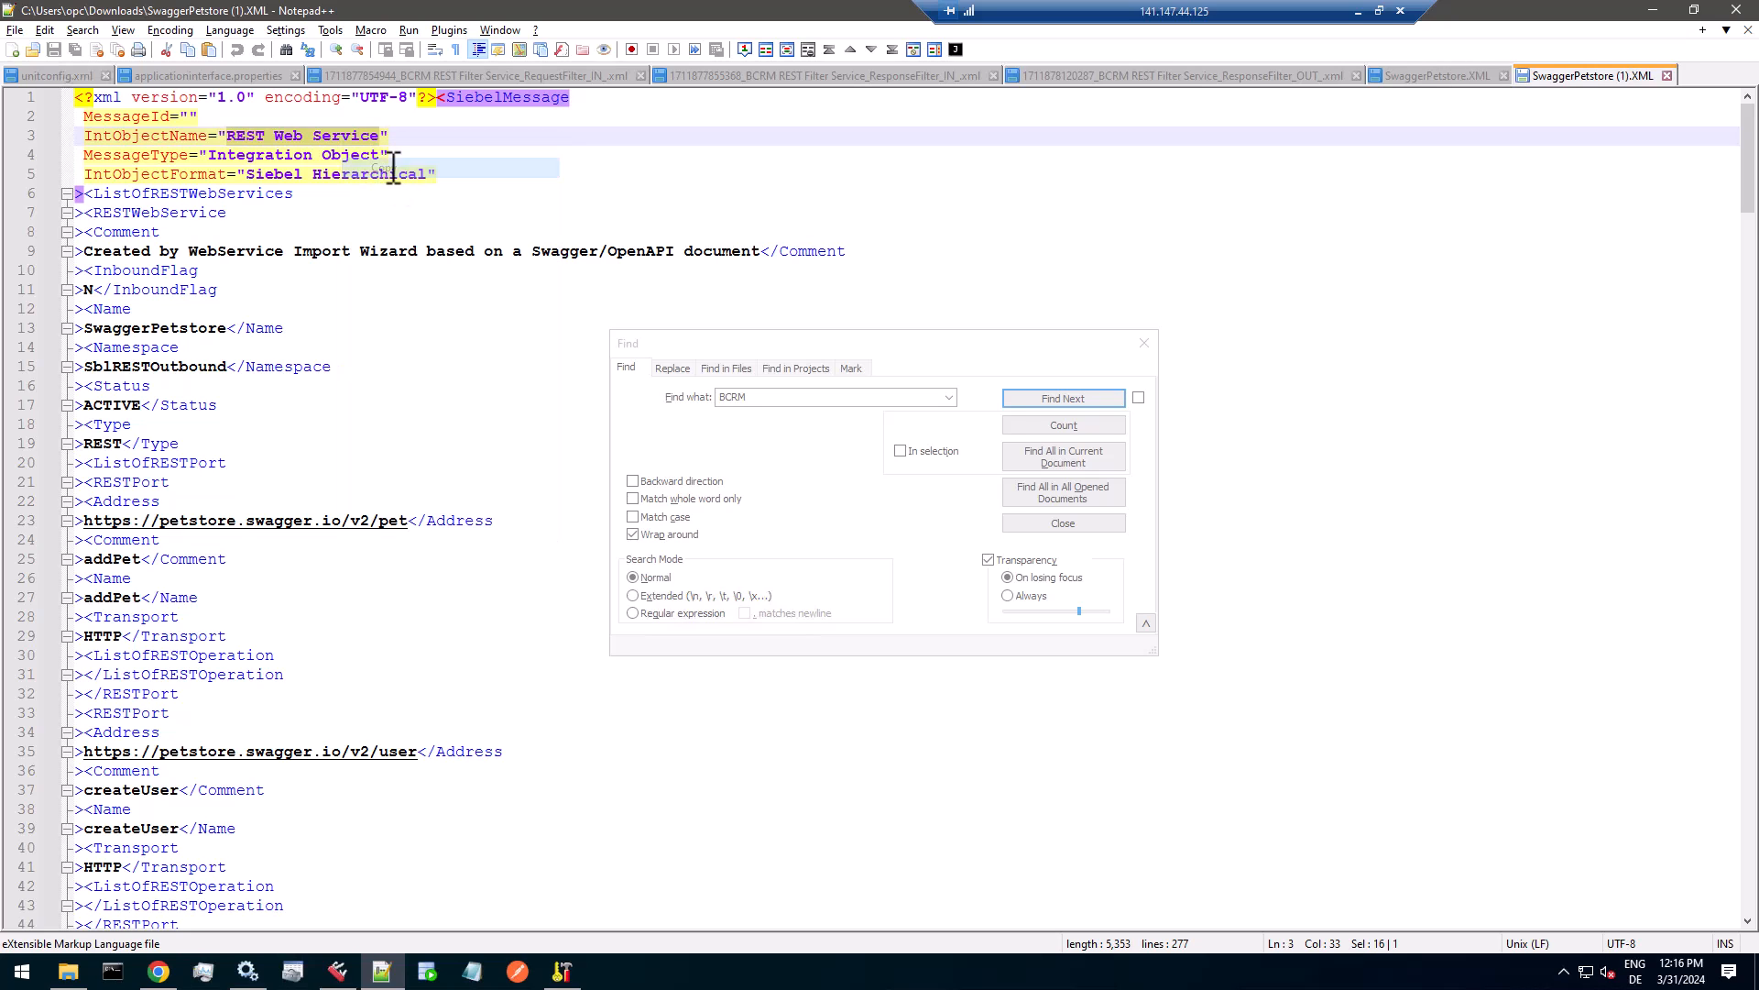
pyautogui.click(163, 970)
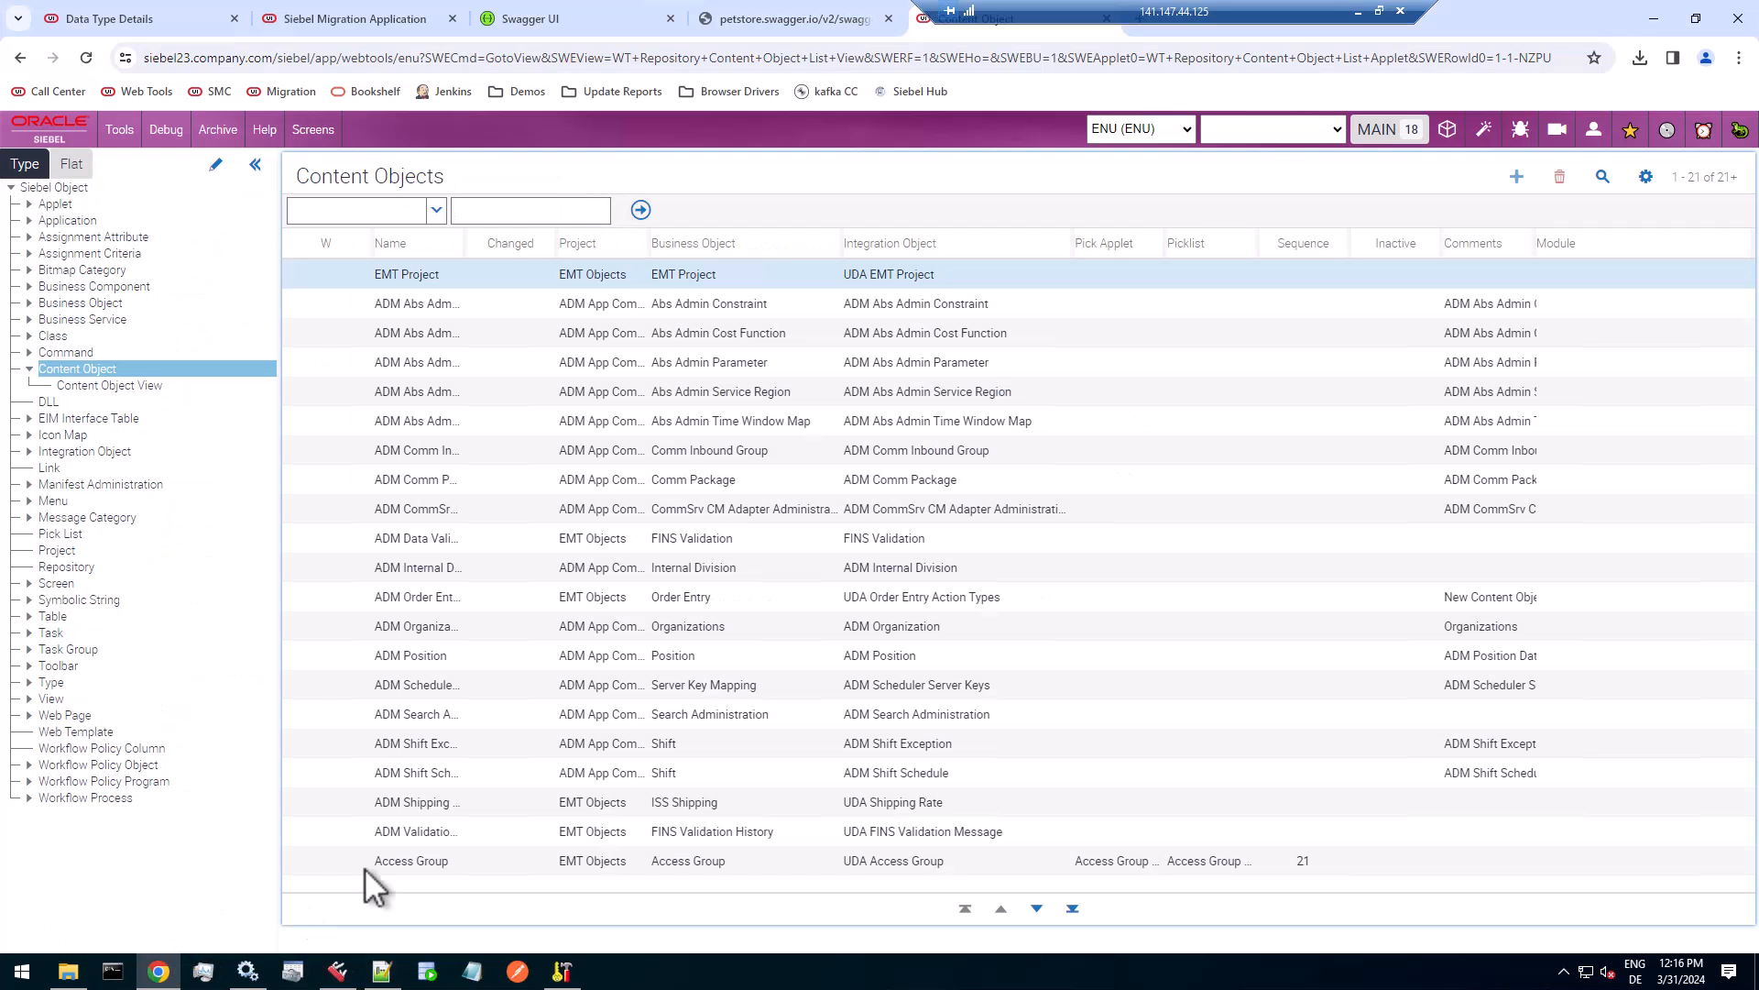
pyautogui.click(1603, 177)
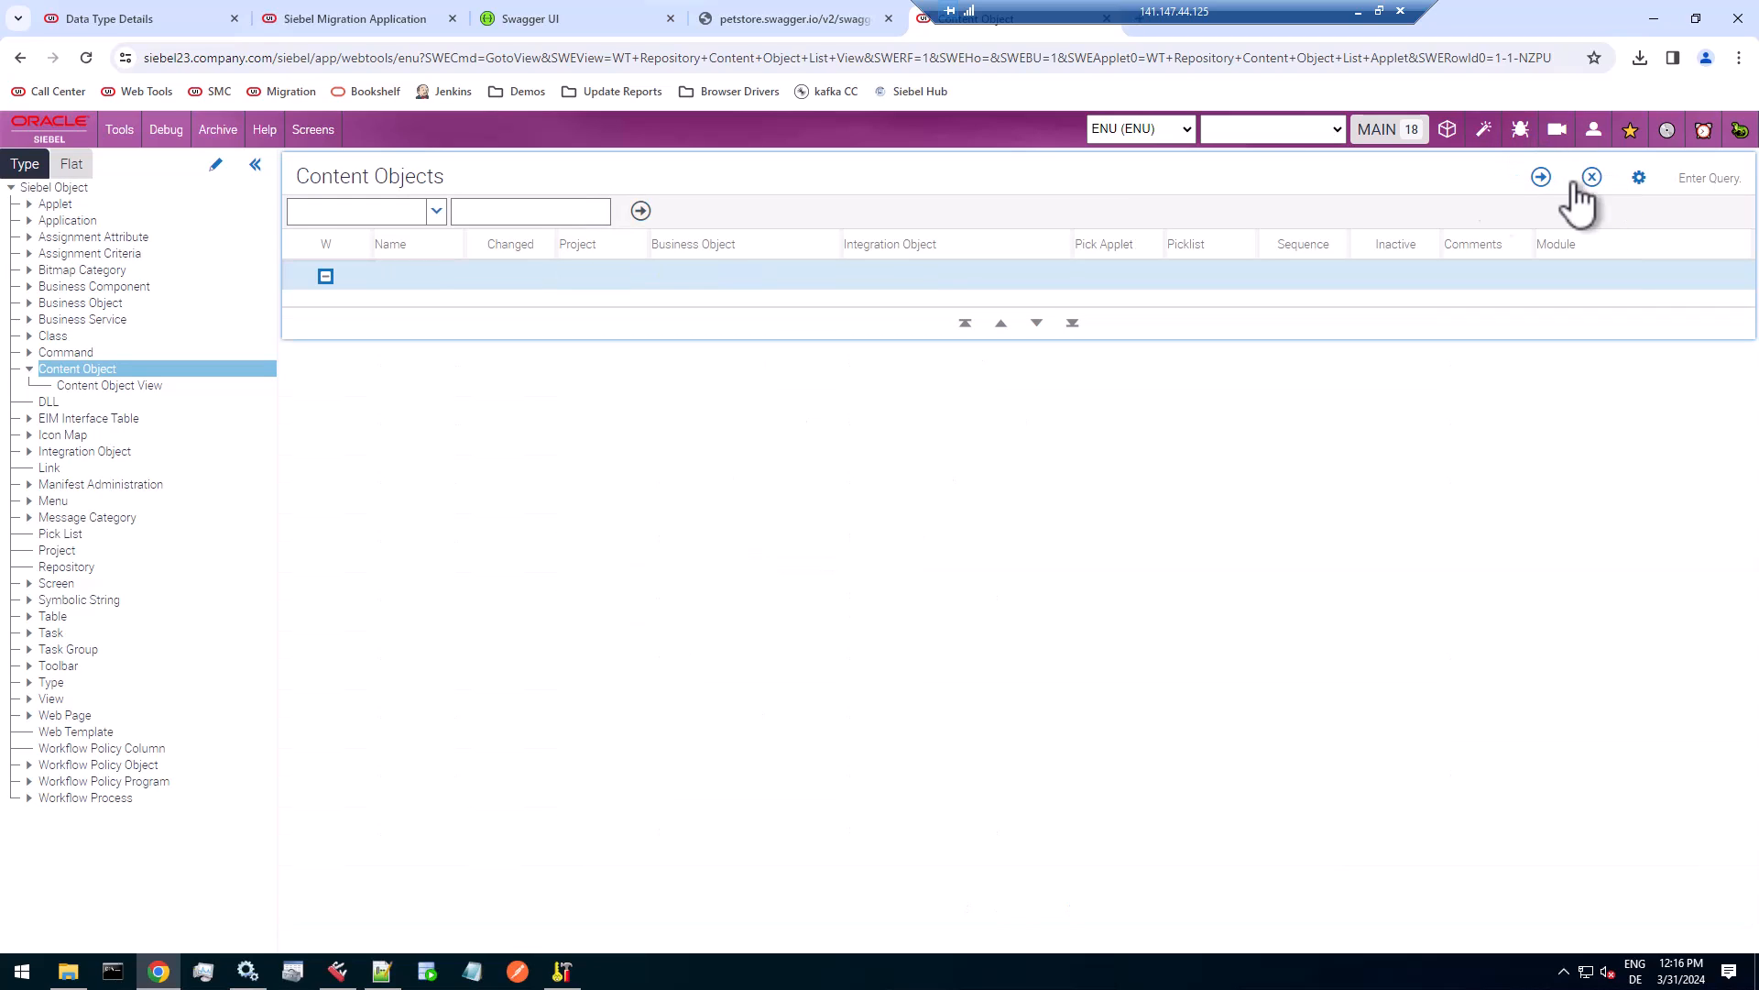
pyautogui.click(898, 276)
pyautogui.hotkey('ctrl', 'v')
pyautogui.click(1541, 177)
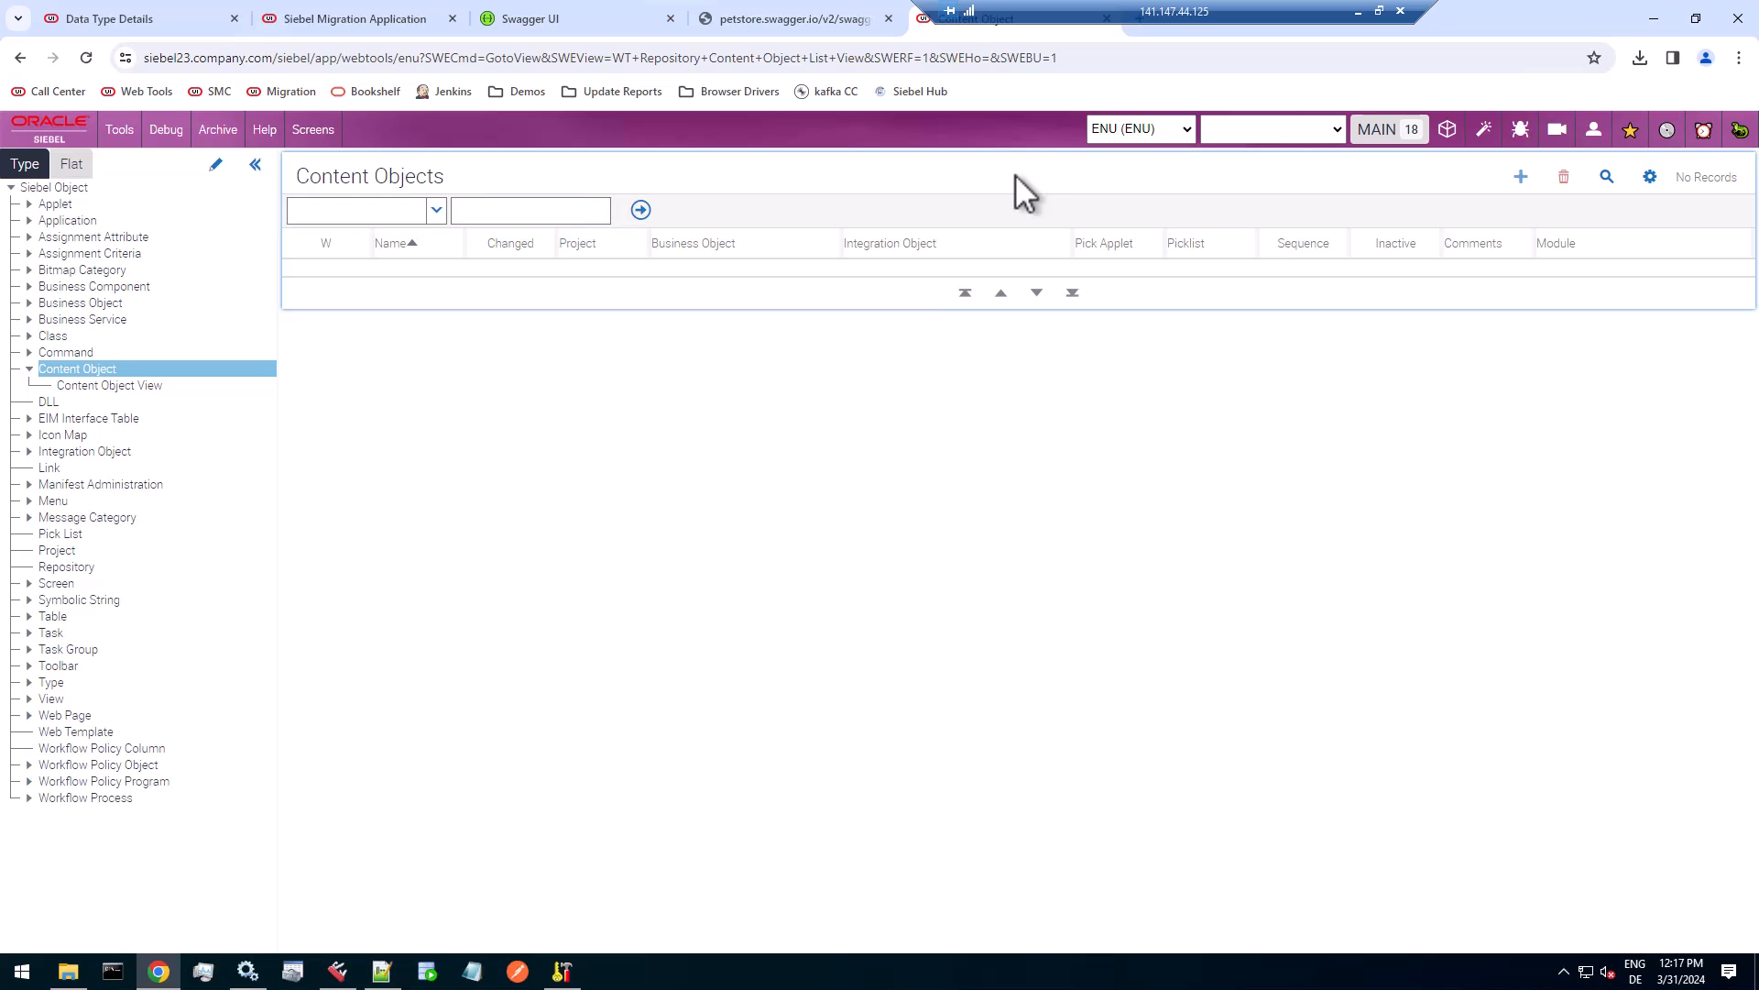
# Switch back to the Siebel application and open the Outbound REST Services view of Administration - Web Services.
pyautogui.click(174, 20)
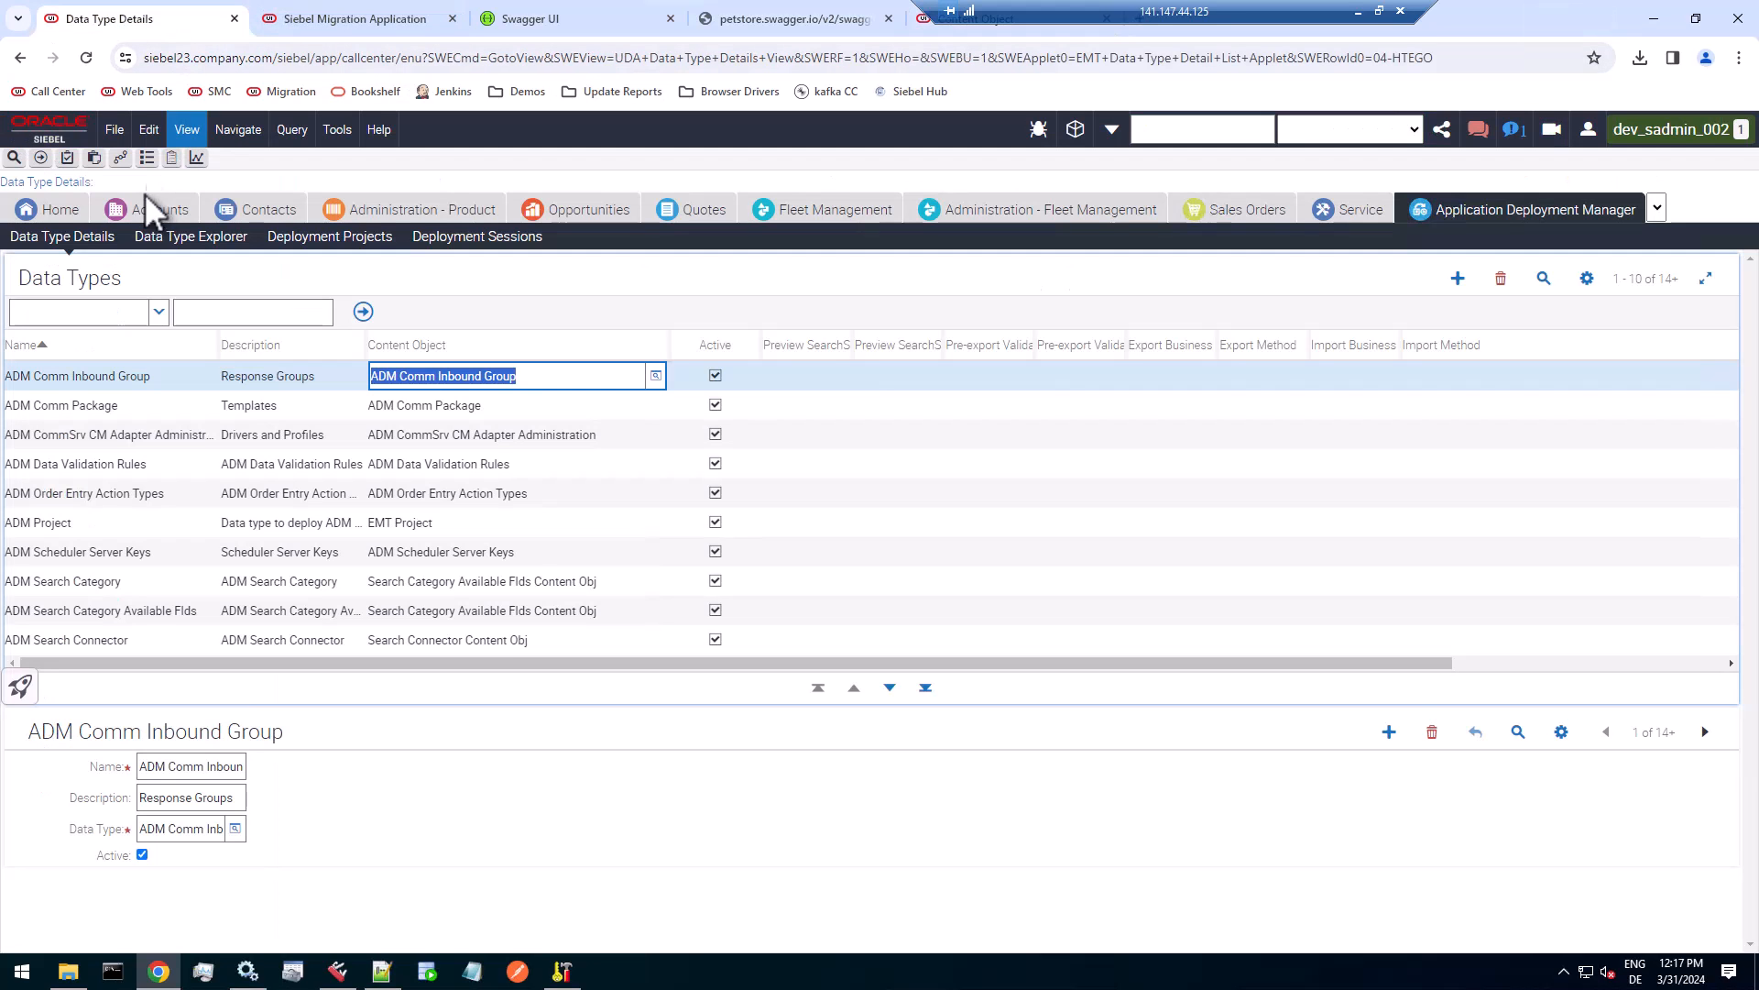
pyautogui.click(1657, 208)
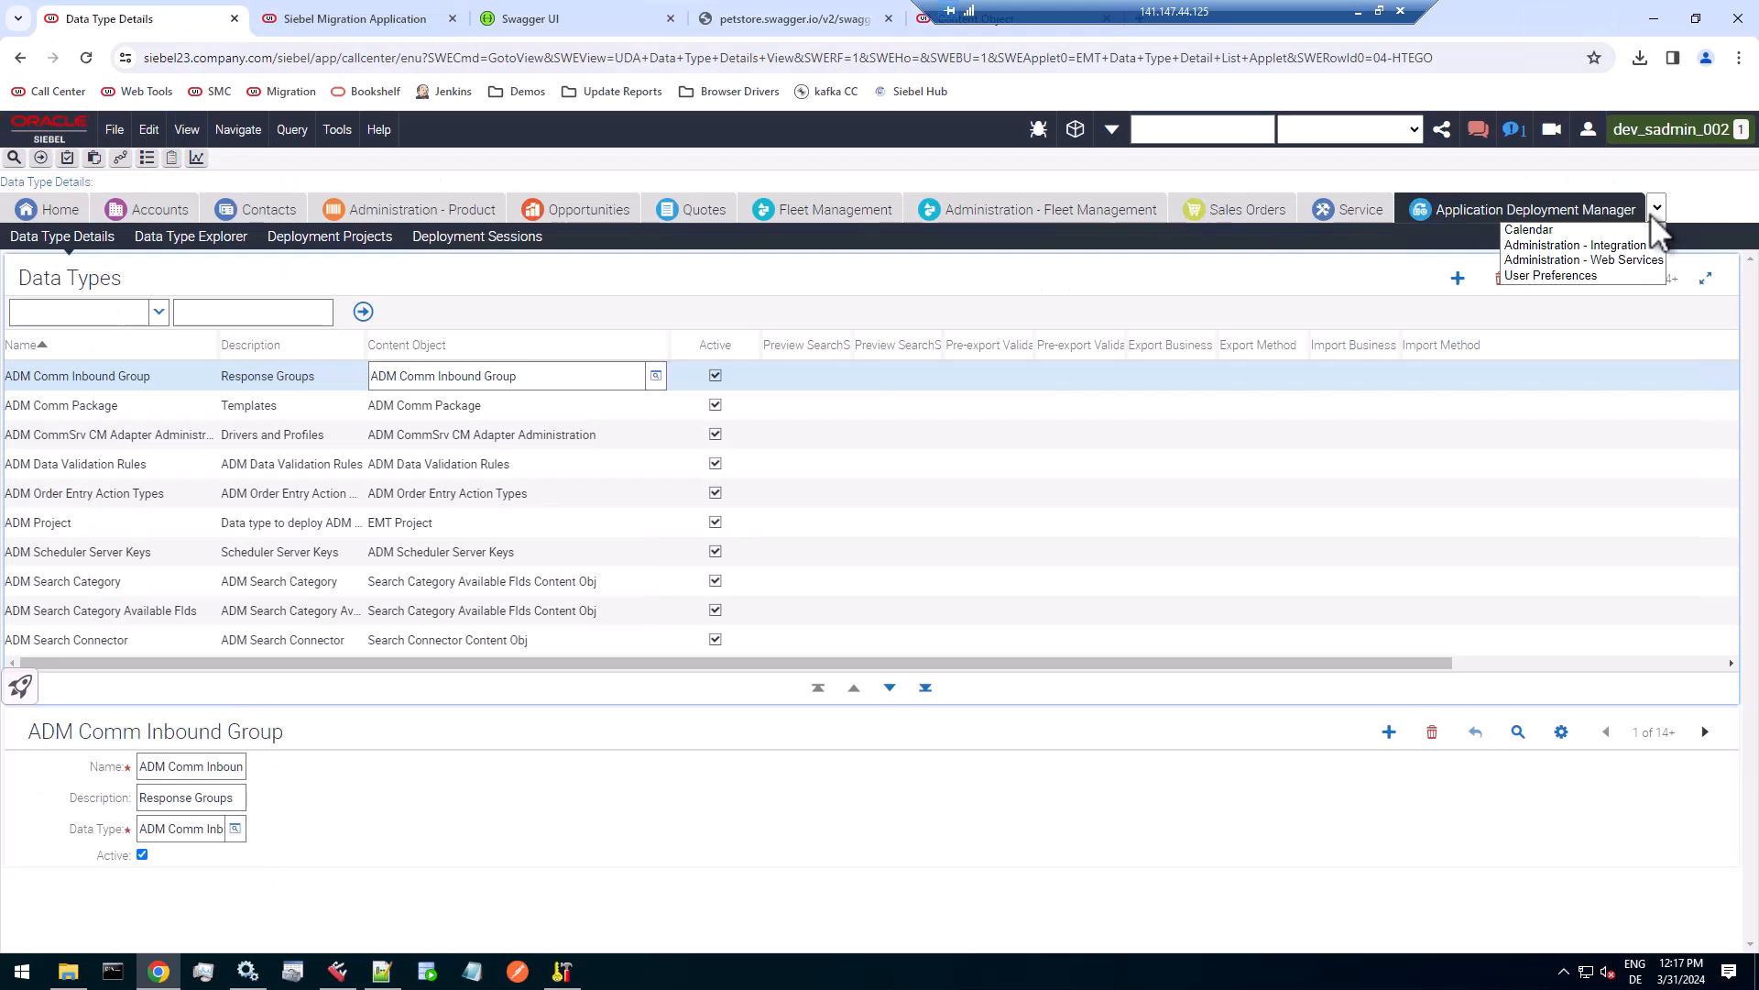
pyautogui.click(1634, 260)
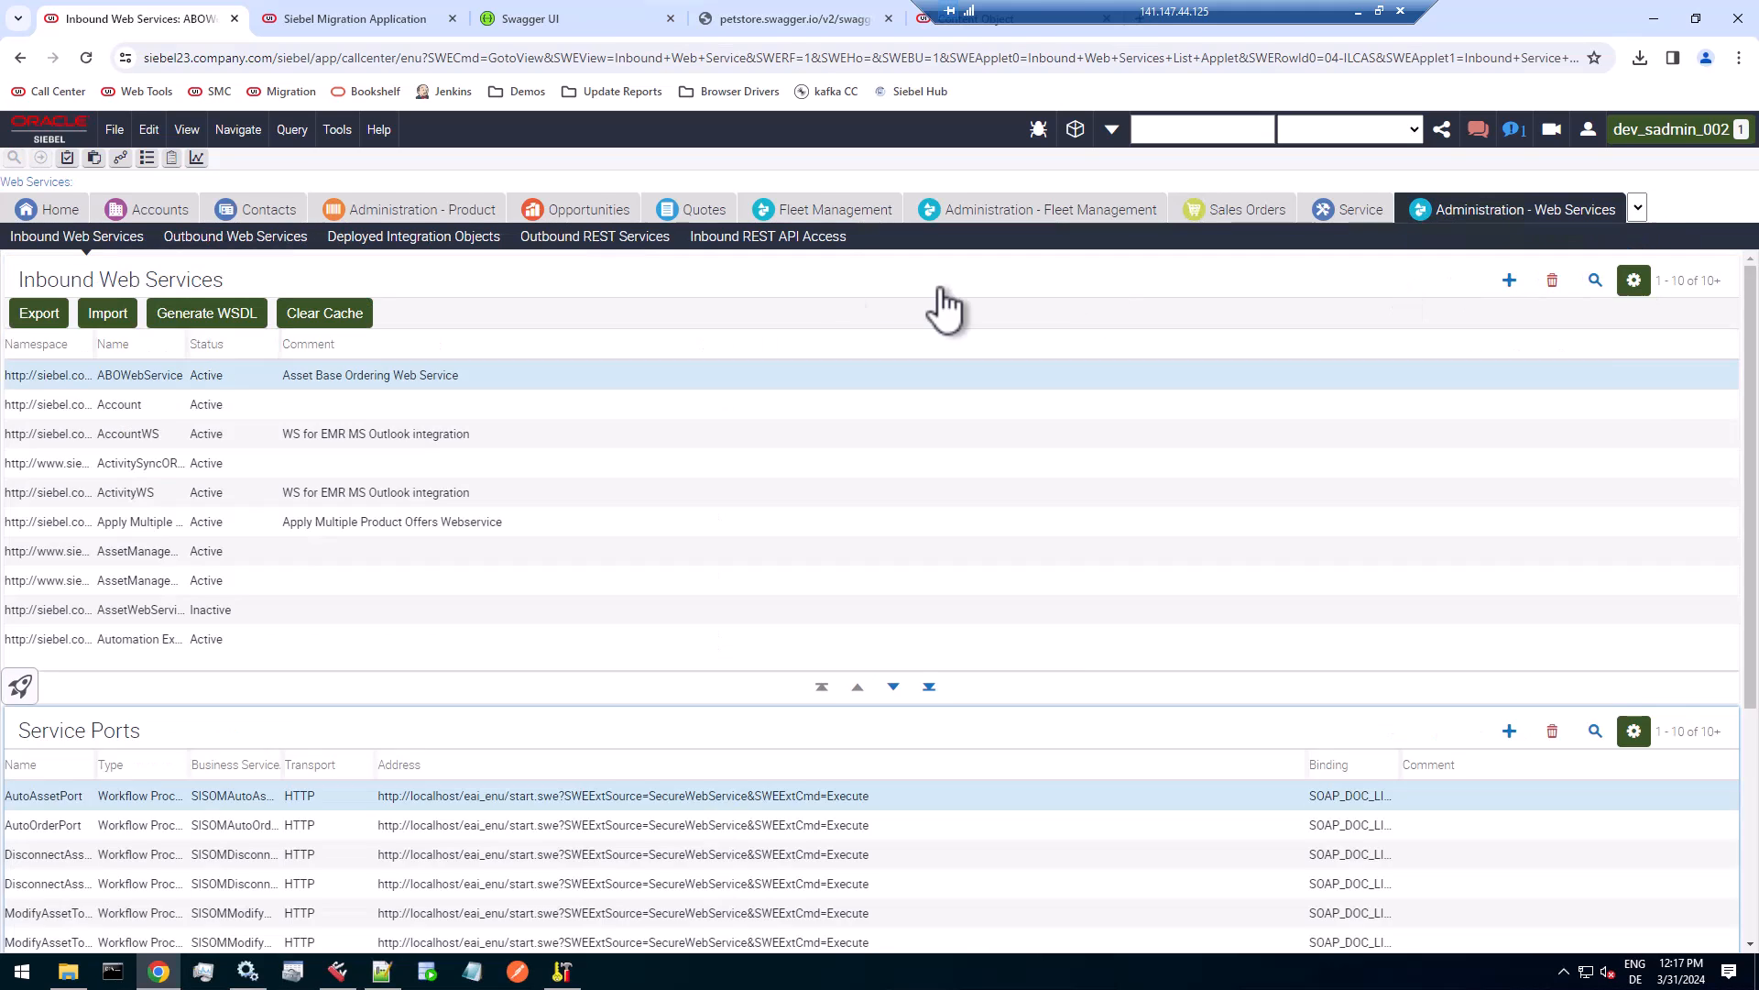
pyautogui.click(616, 237)
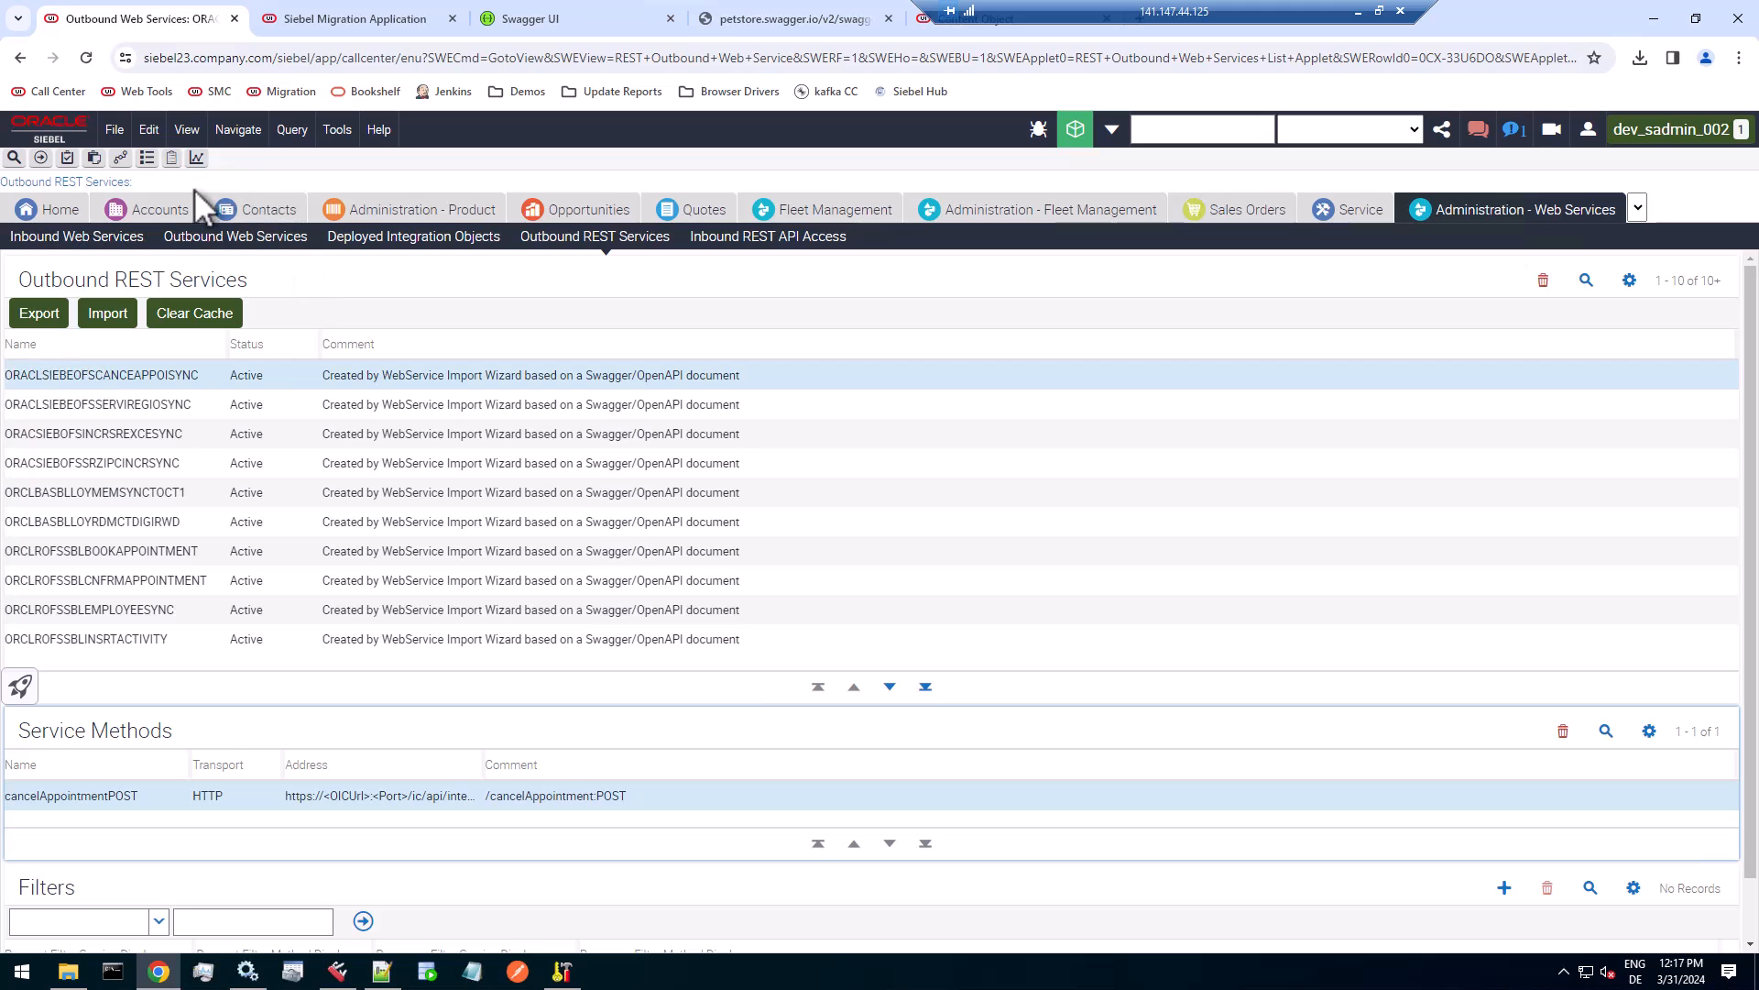
# Examine the About View details of the Outbound REST Services view, including its business object and business components, and close the dialog.
pyautogui.click(378, 129)
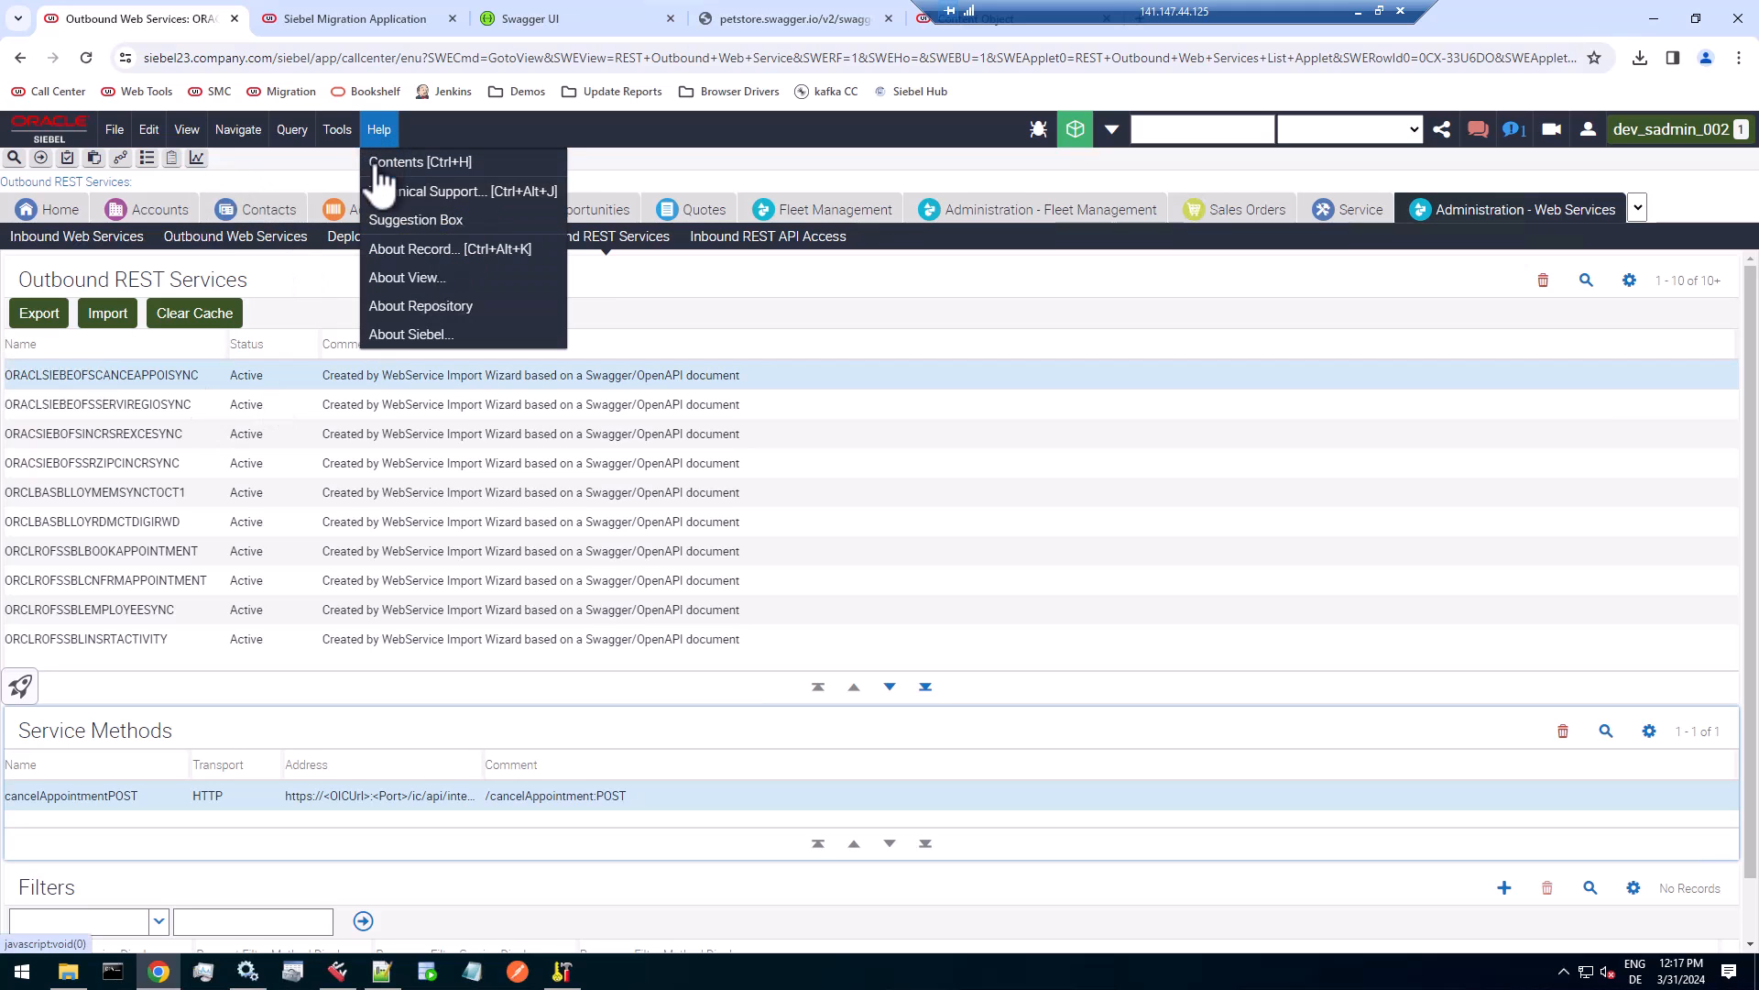
pyautogui.click(413, 279)
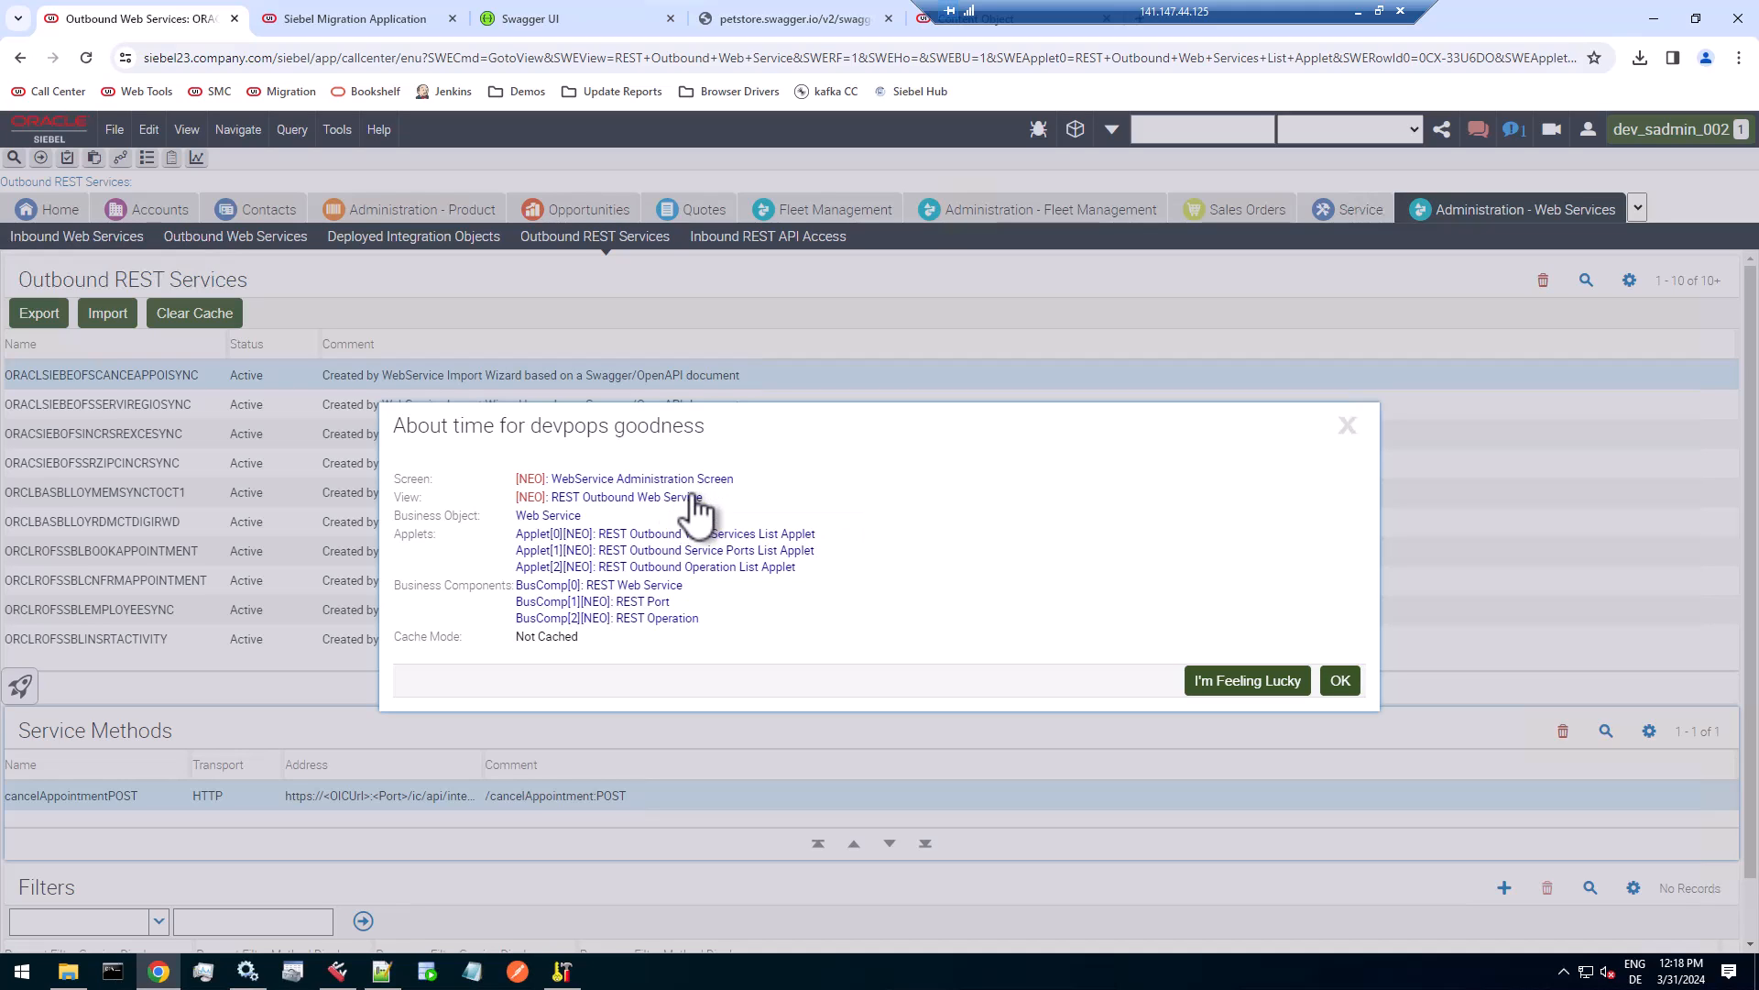
pyautogui.click(1339, 681)
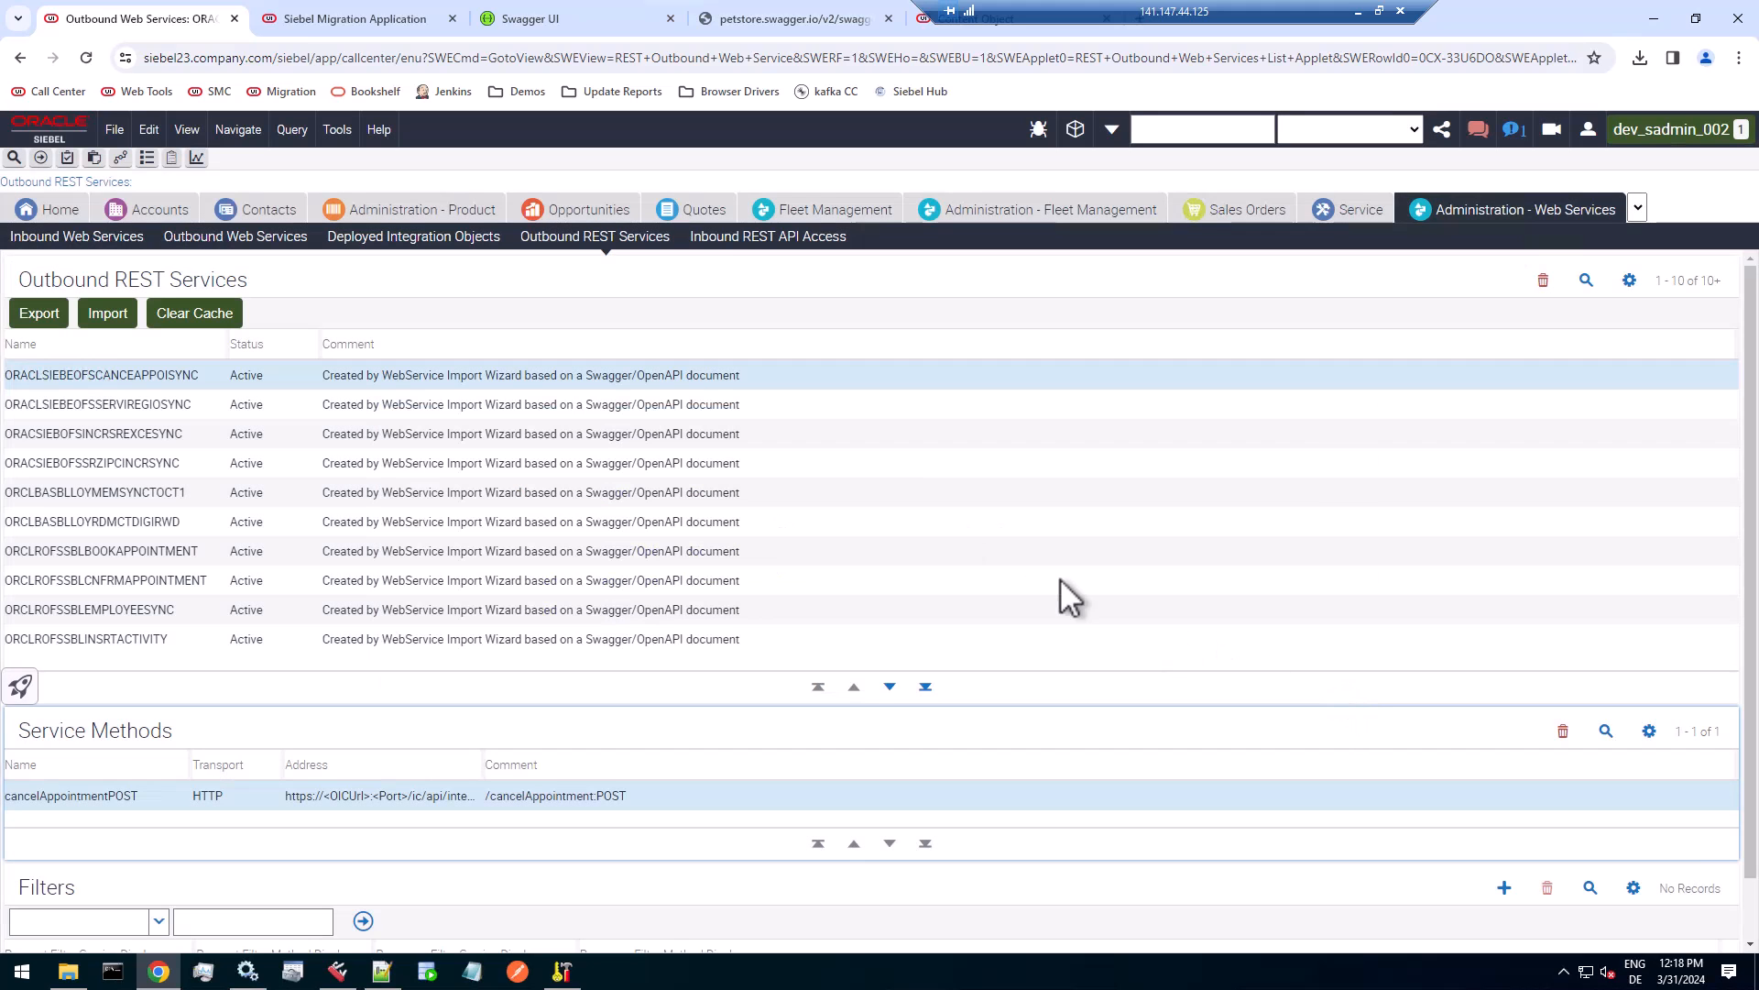
# In Web Tools, create the workspace dev_sadmin_004 under int_2024_03_admdemo with the comment Content Object, and close the workspace dashboard.
pyautogui.click(980, 28)
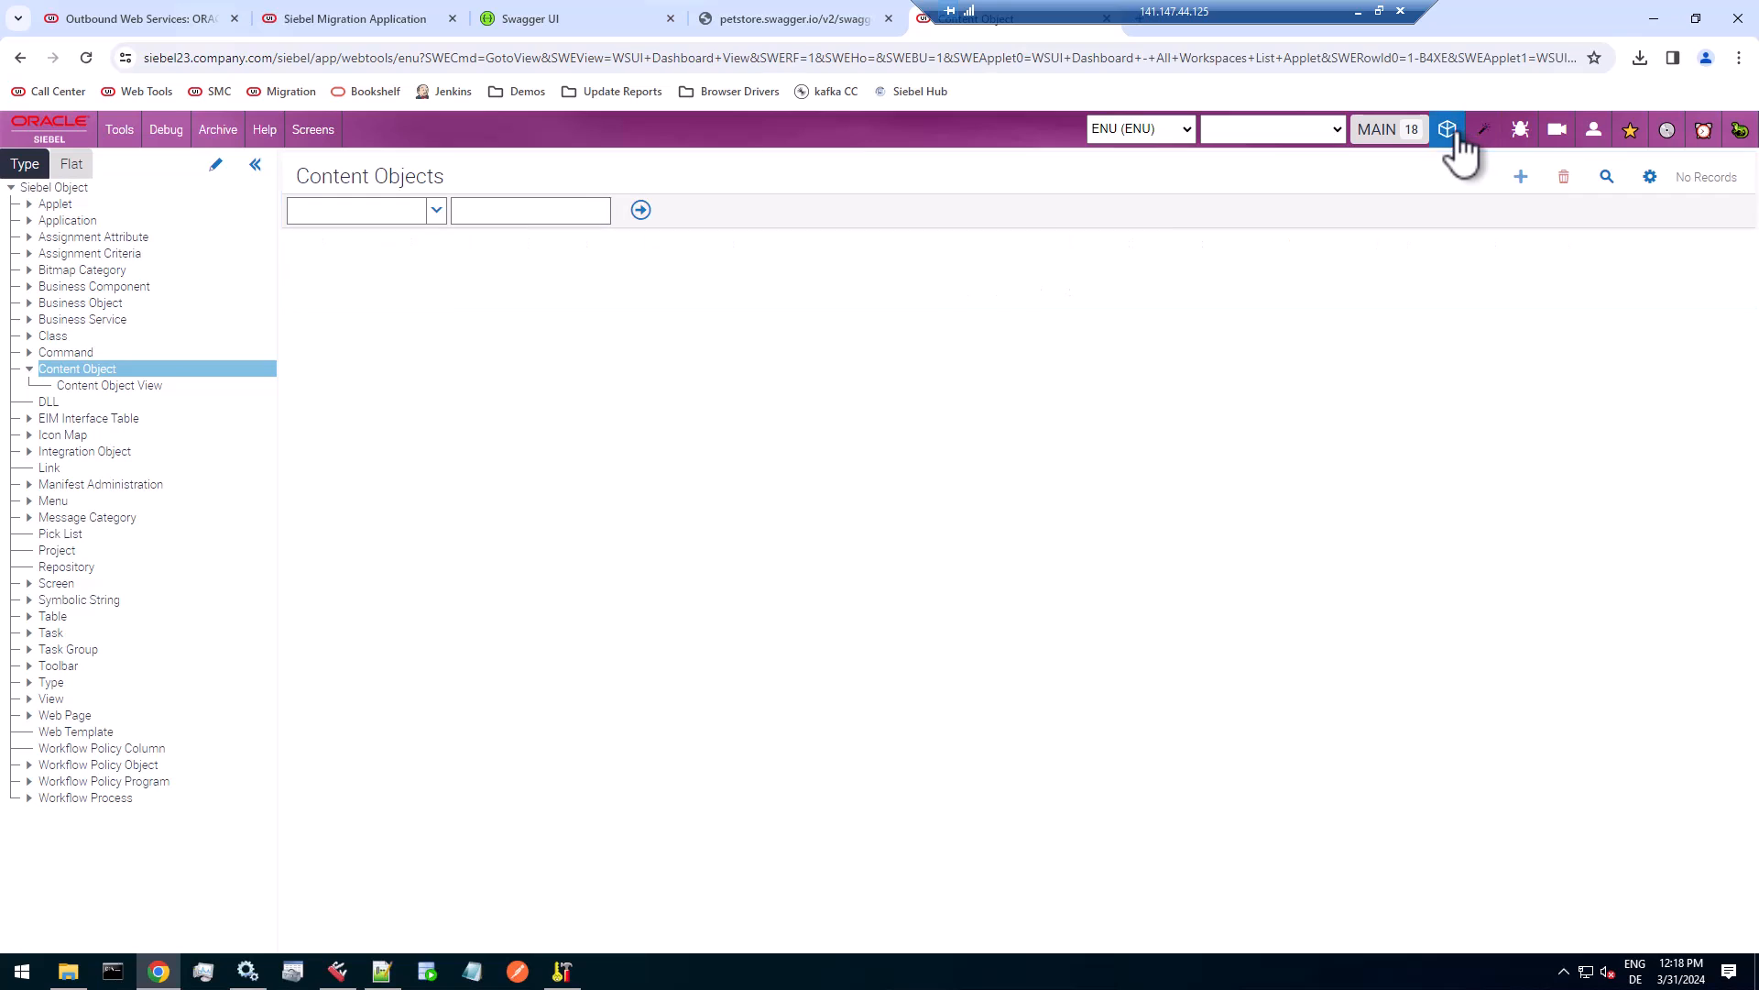
pyautogui.click(1453, 134)
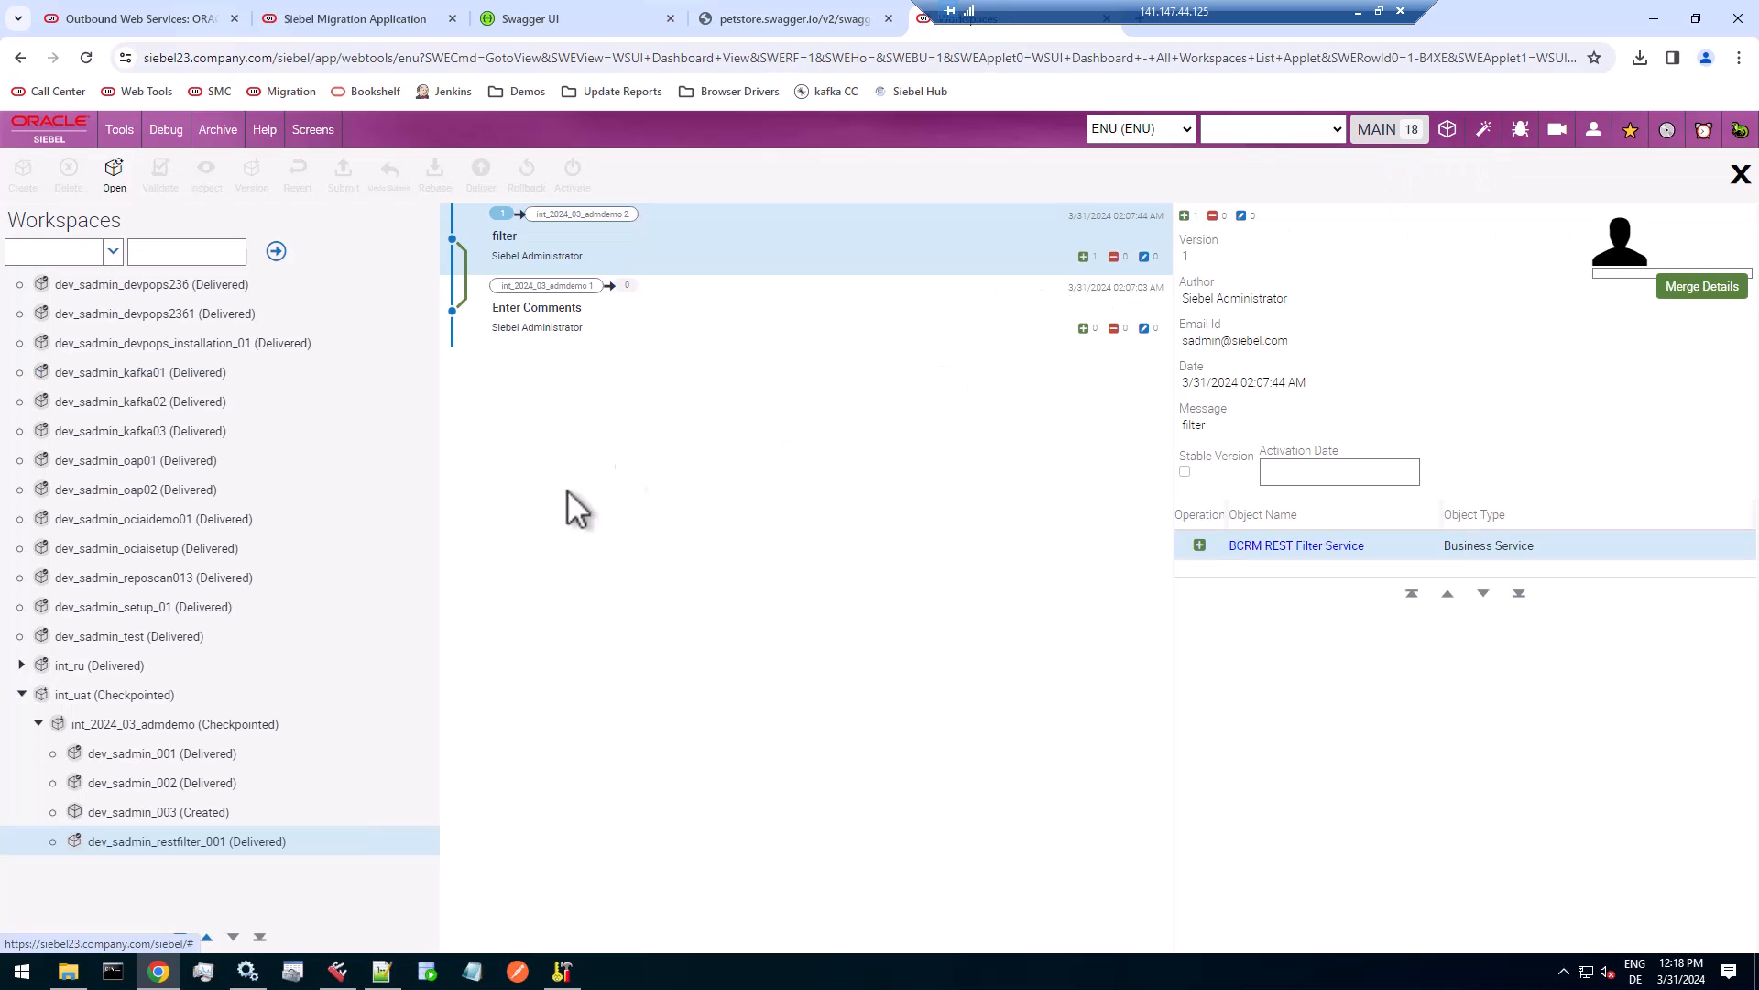
pyautogui.click(140, 724)
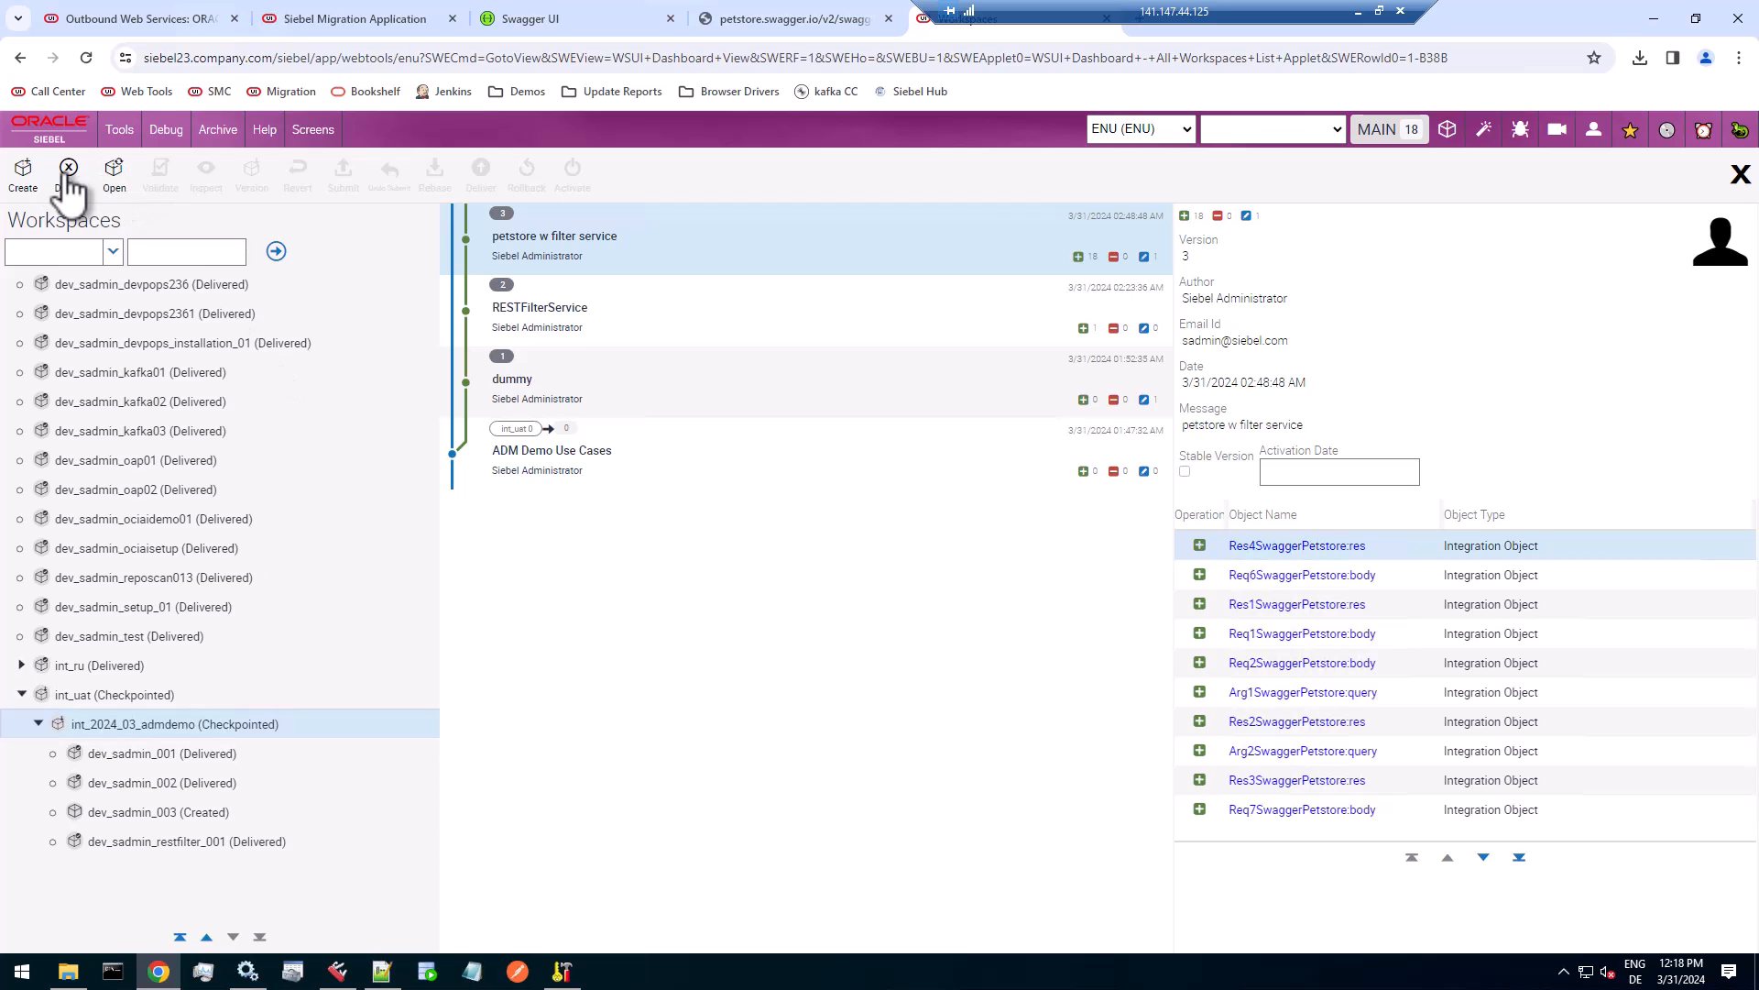
pyautogui.click(25, 174)
pyautogui.click(813, 515)
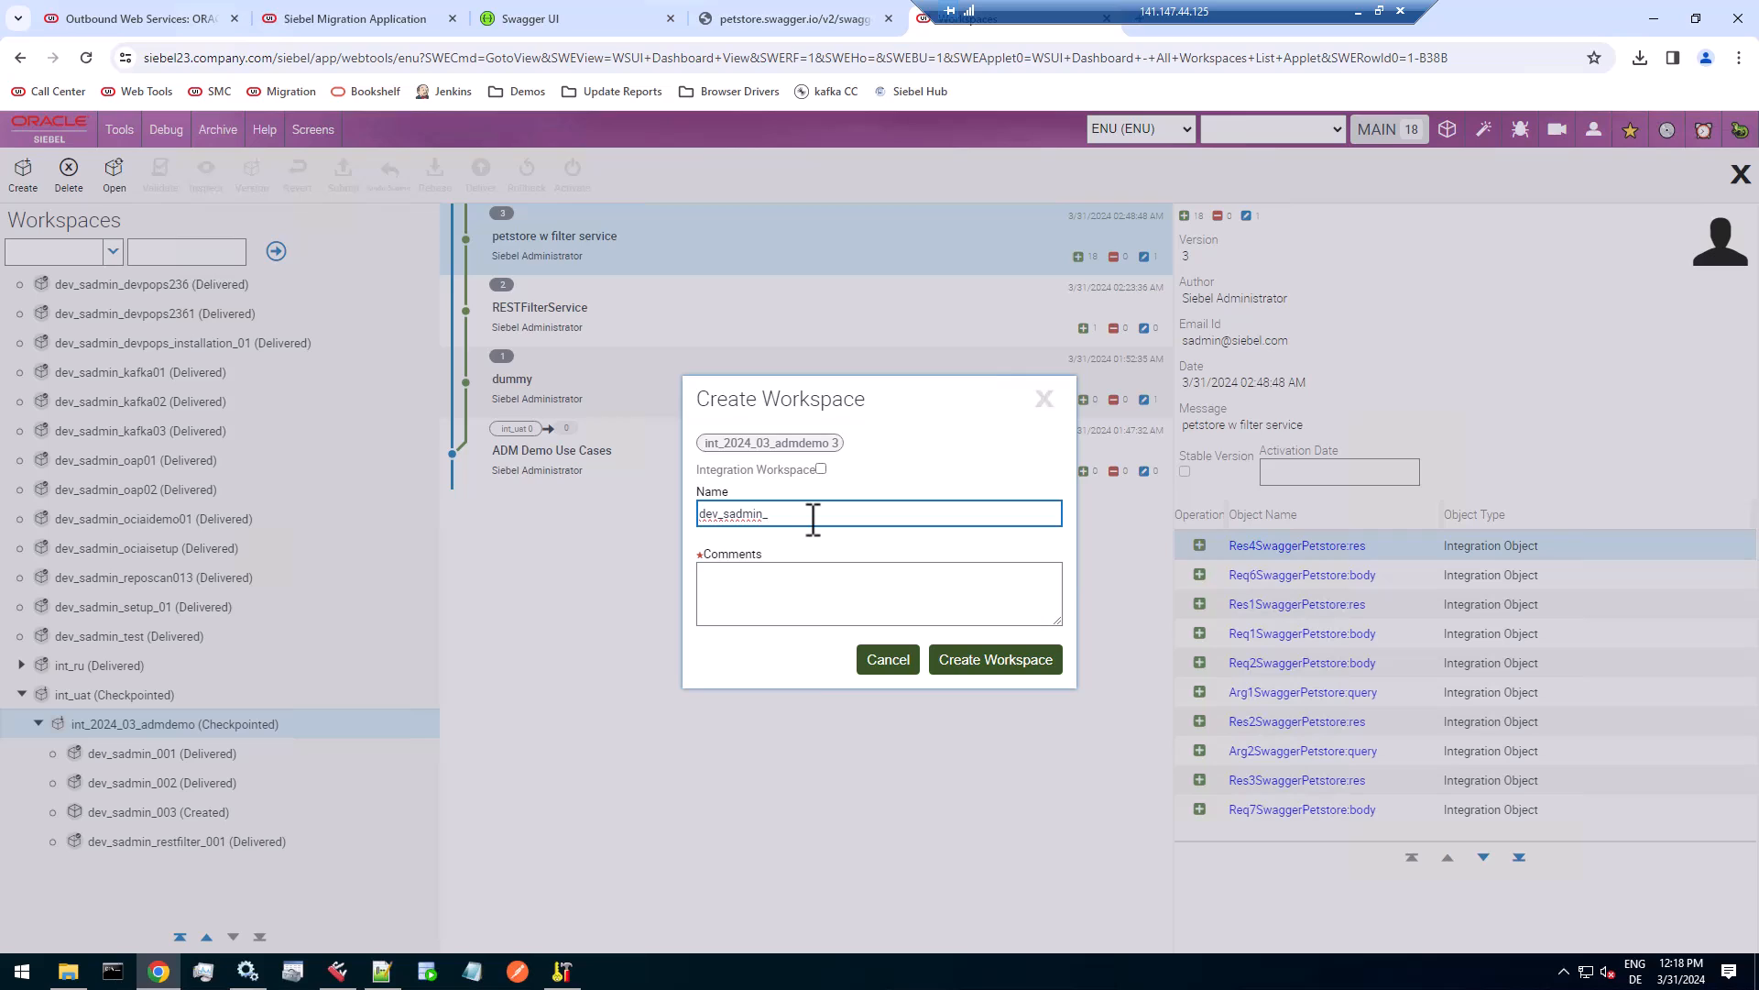
pyautogui.write('004')
pyautogui.click(757, 591)
pyautogui.write('CO')
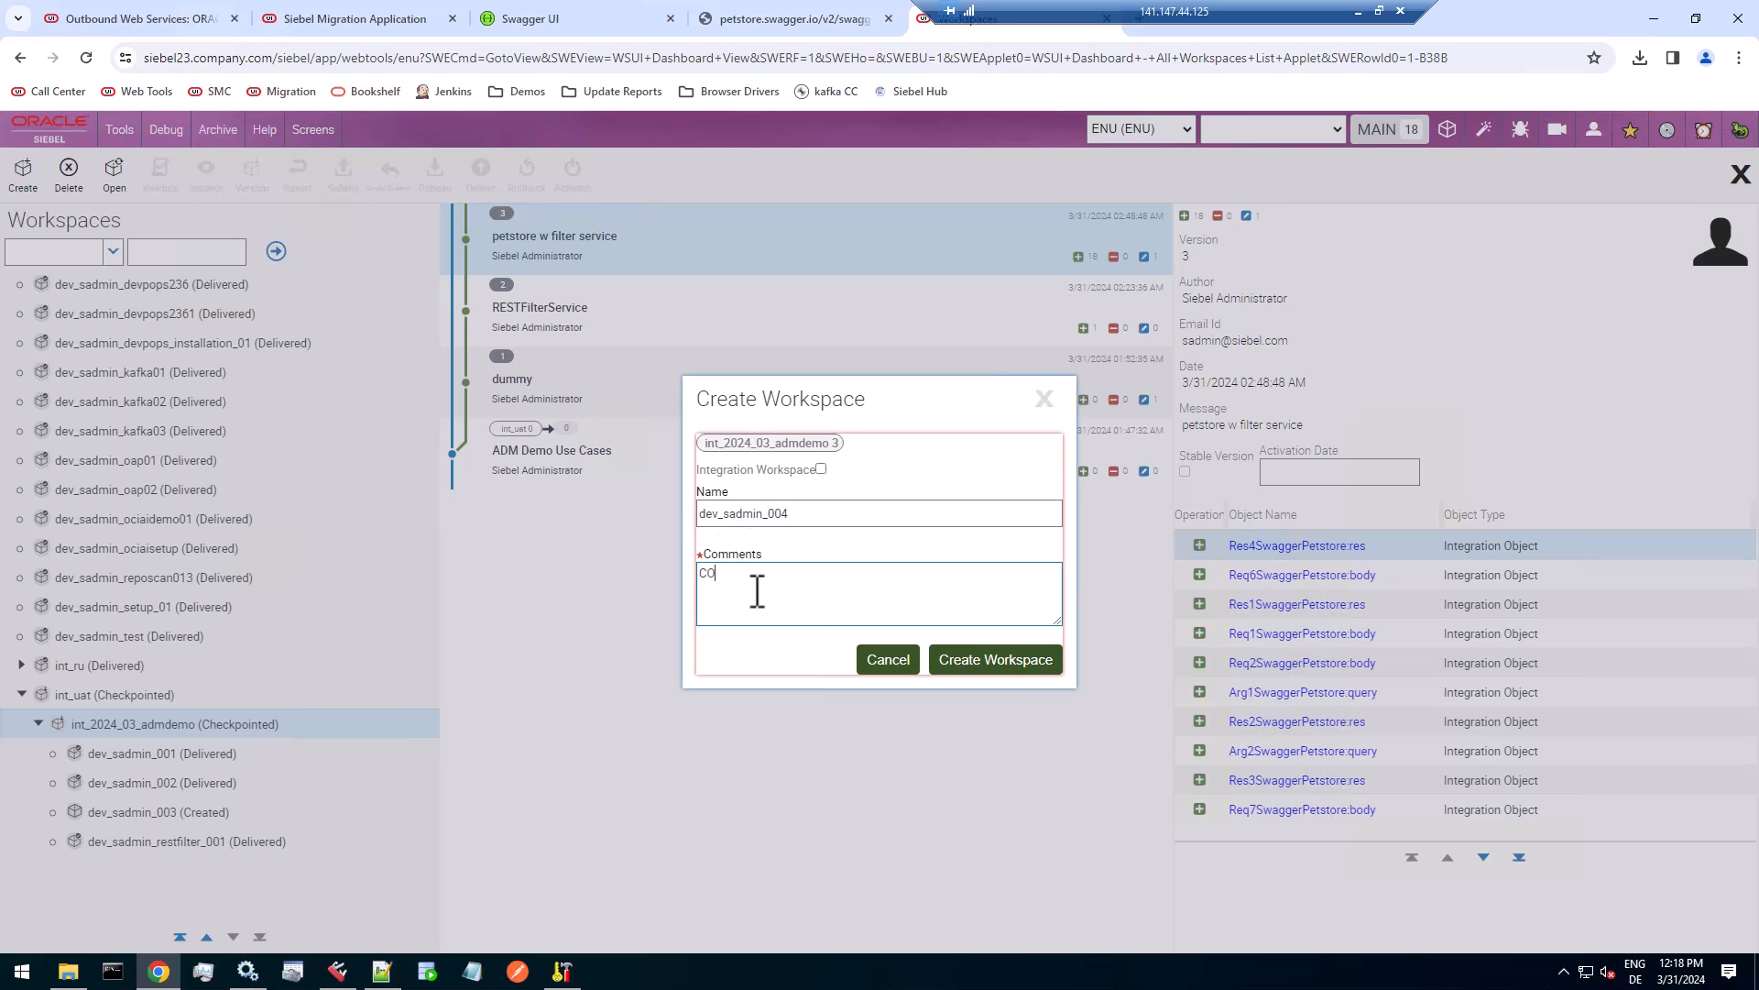
pyautogui.press('BackSpace')
pyautogui.write('ontent Object')
pyautogui.click(957, 662)
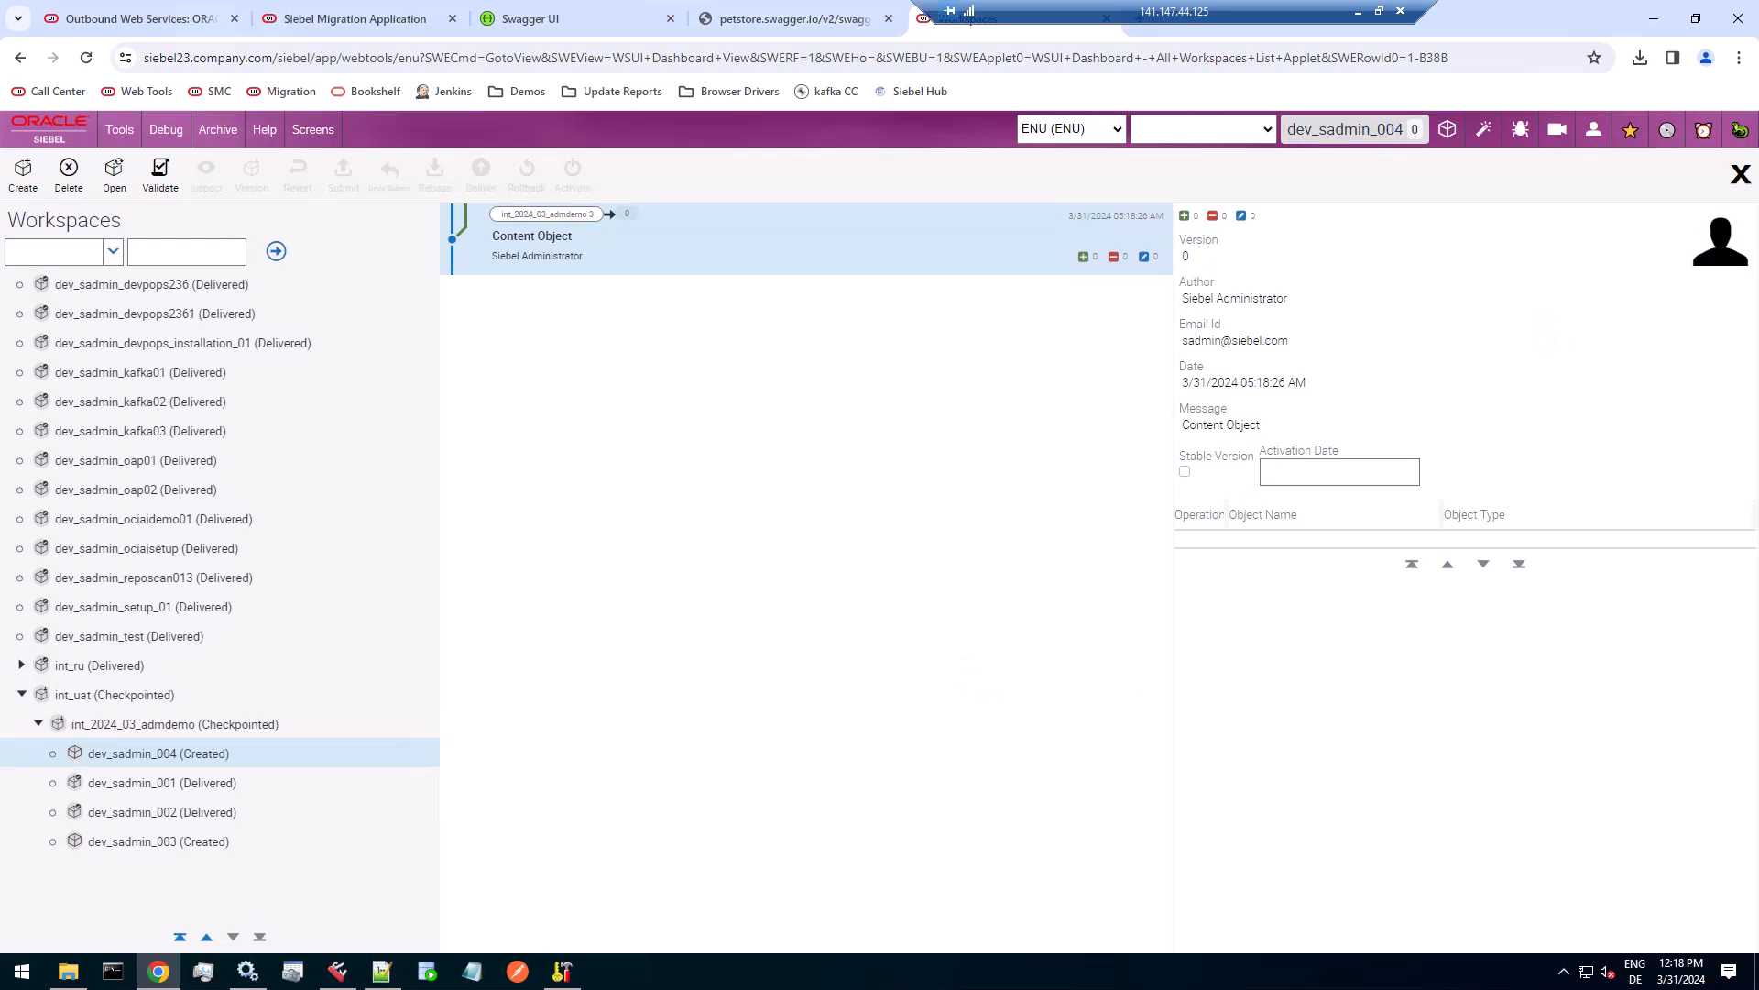
pyautogui.click(1741, 175)
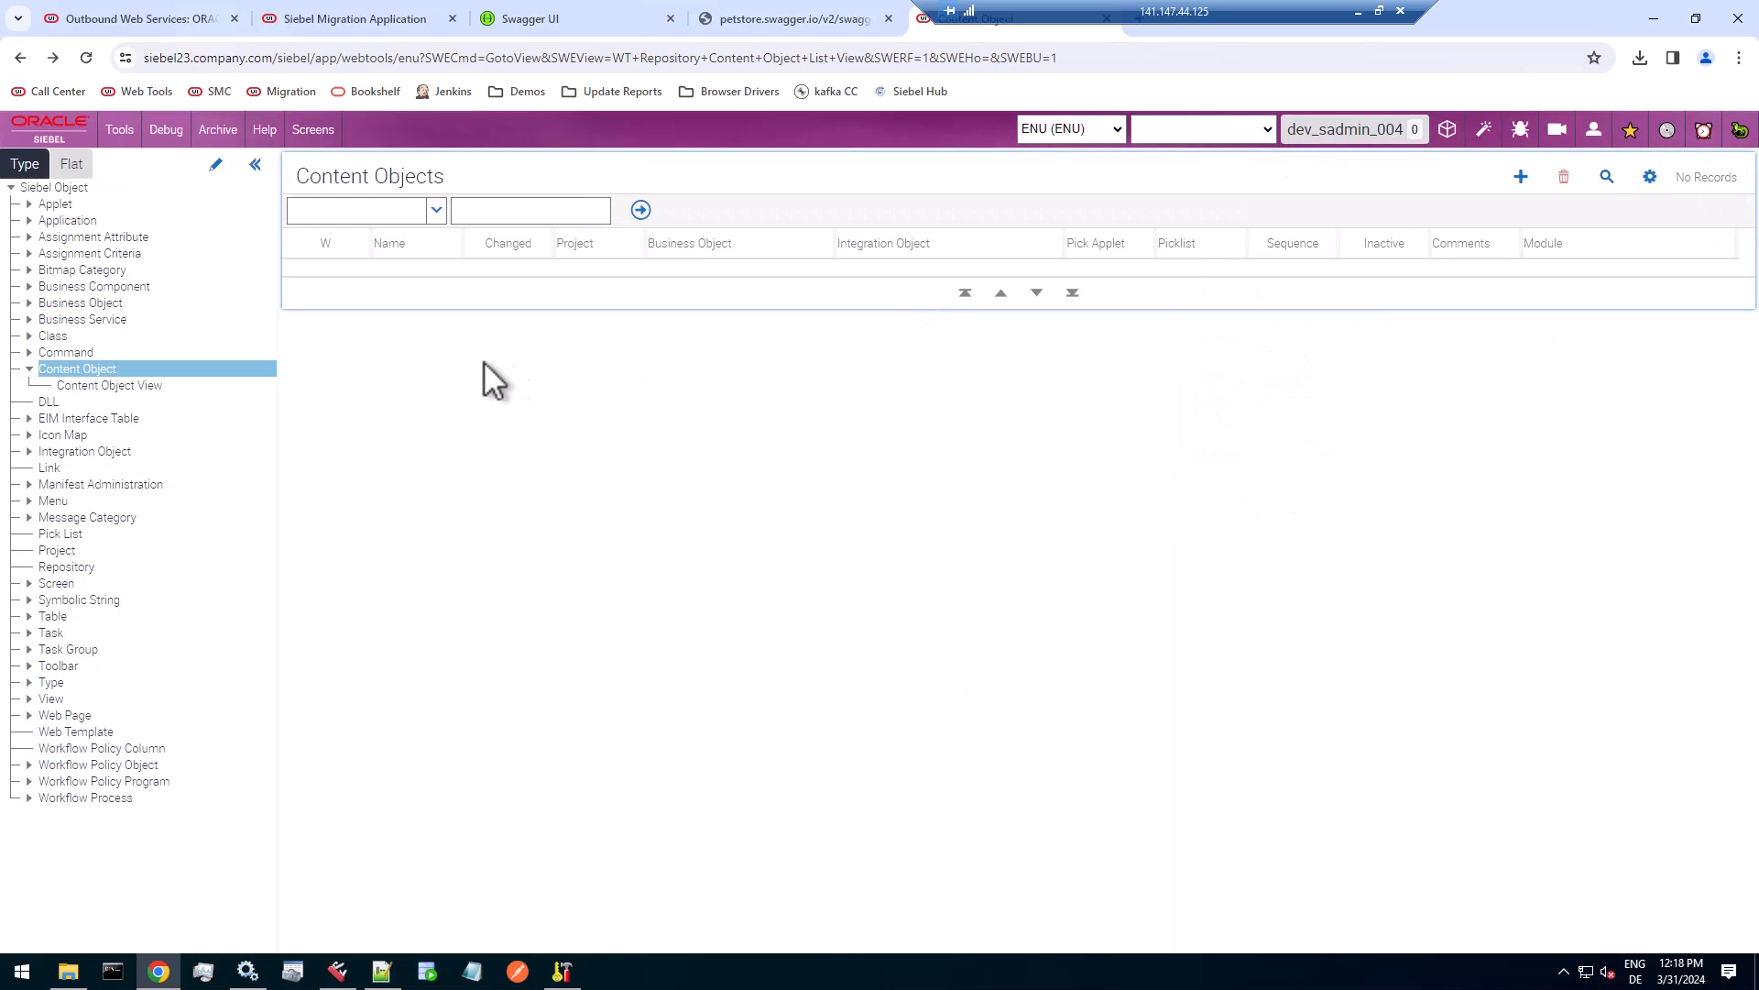
# Add a content object named BCRM REST Web Service, copying the integration object name from the XML in Notepad++, and widen the Name column.
pyautogui.click(1522, 176)
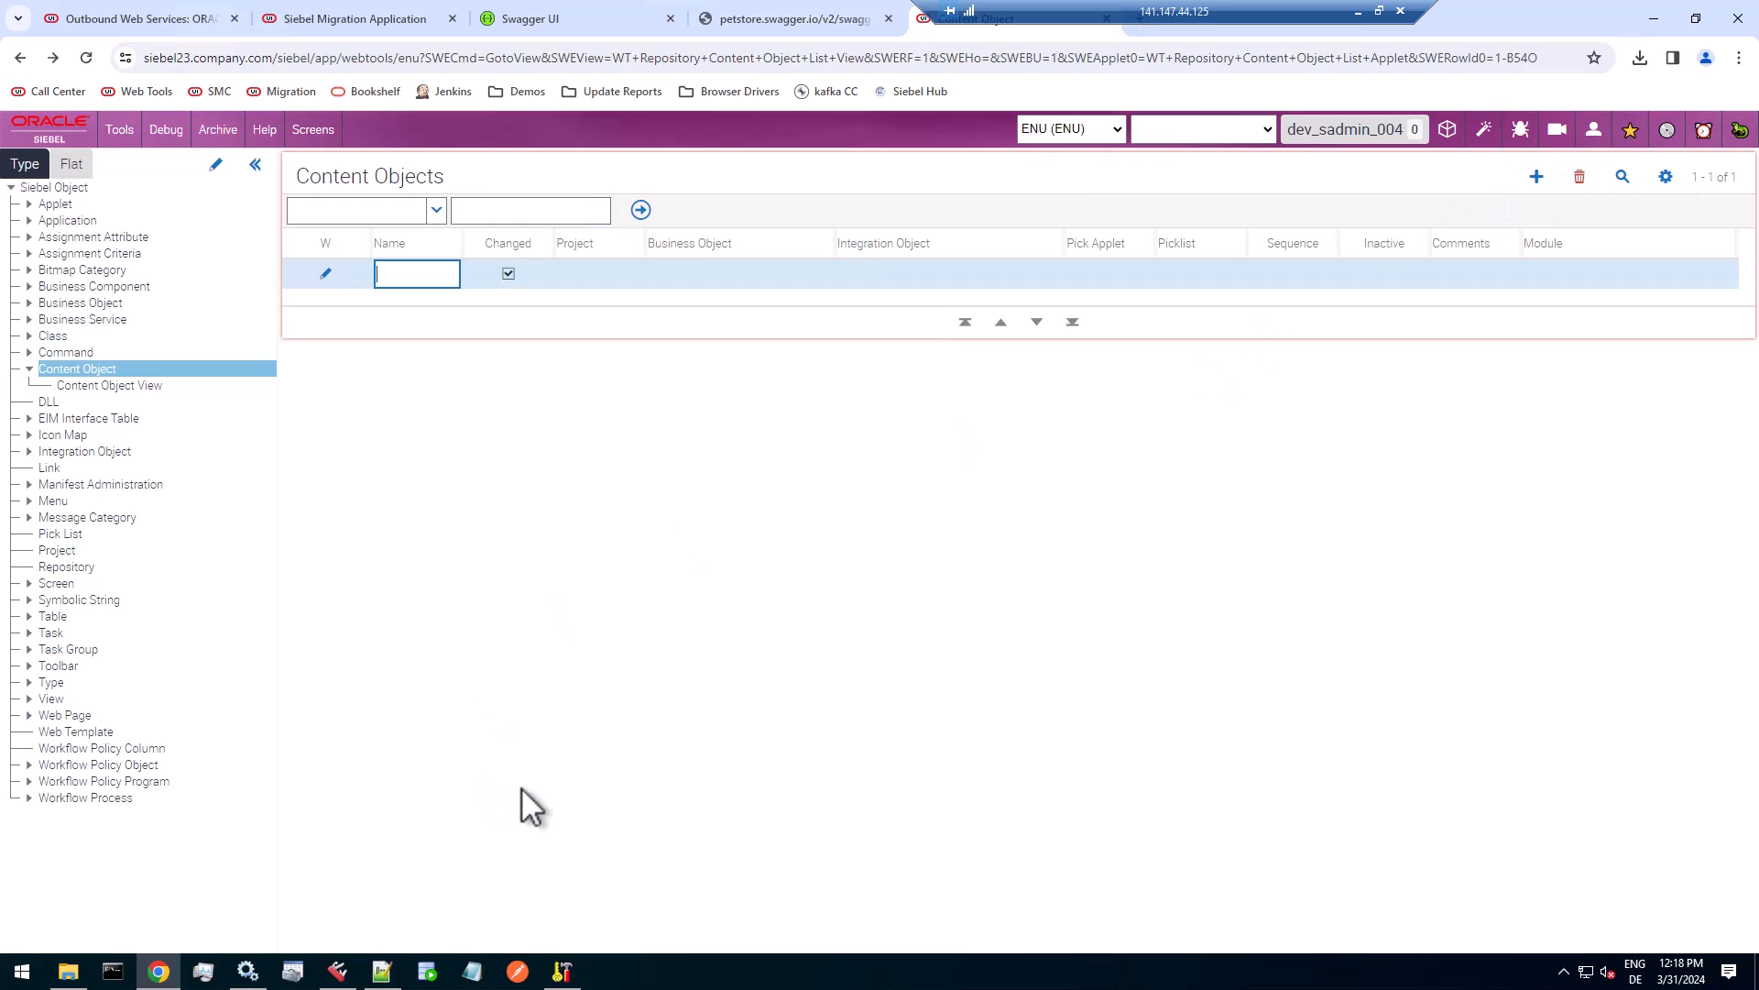
pyautogui.write('BCRM')
pyautogui.click(381, 971)
pyautogui.doubleClick(249, 136)
pyautogui.moveTo(250, 136); pyautogui.dragTo(353, 135)
pyautogui.rightClick(349, 136)
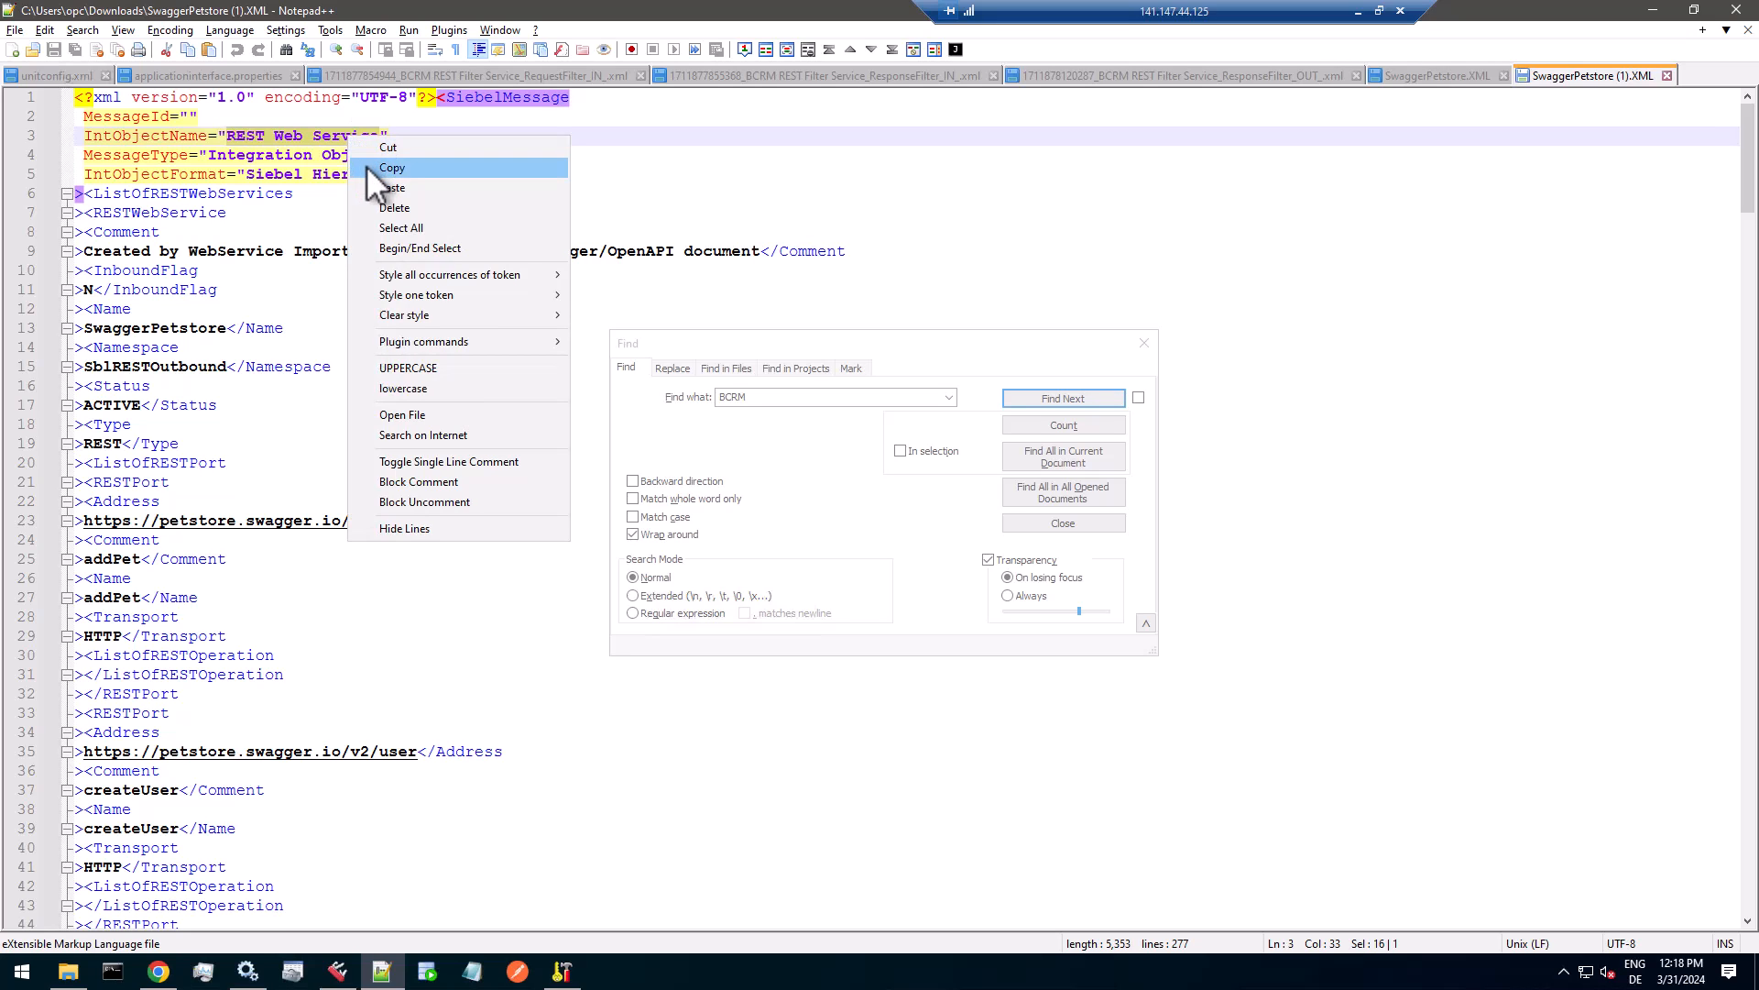
pyautogui.click(365, 166)
pyautogui.hotkey('alt', 'Tab')
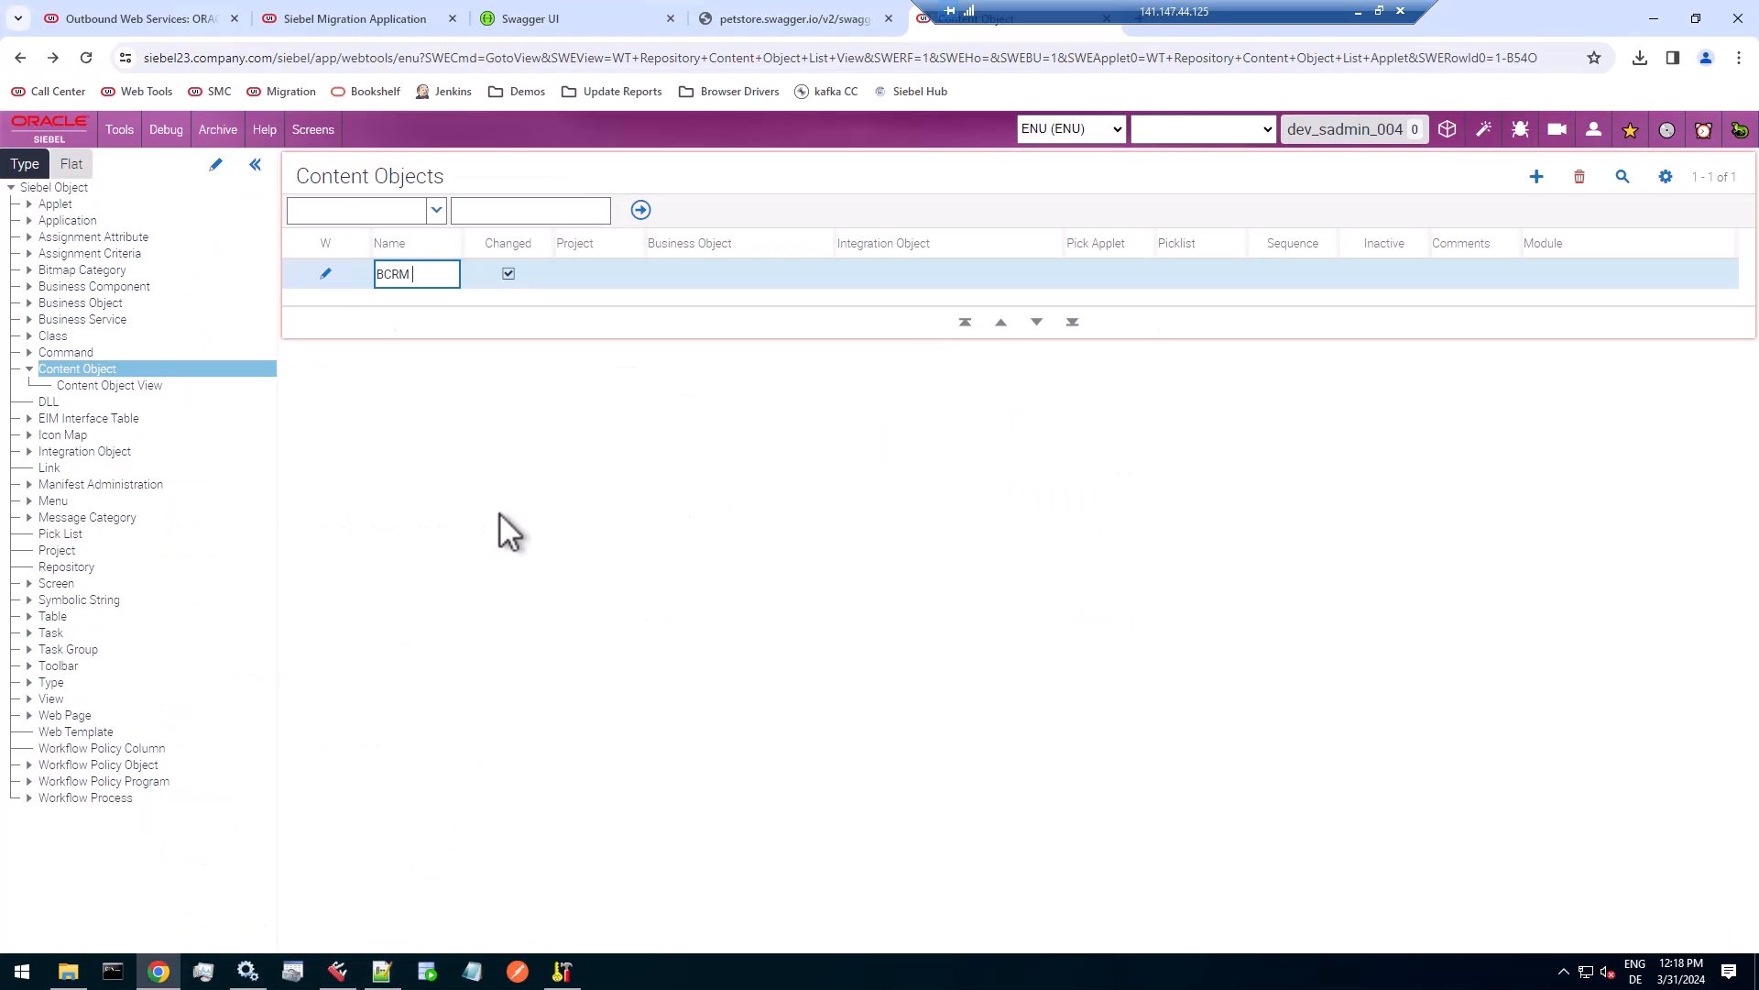
pyautogui.hotkey('ctrl', 'v')
pyautogui.click(487, 272)
pyautogui.moveTo(463, 243); pyautogui.dragTo(553, 243)
# Set the new content object's project to 00Phoenix and its business object to Web Service, as given in the Outbound REST Services About View details.
pyautogui.click(688, 275)
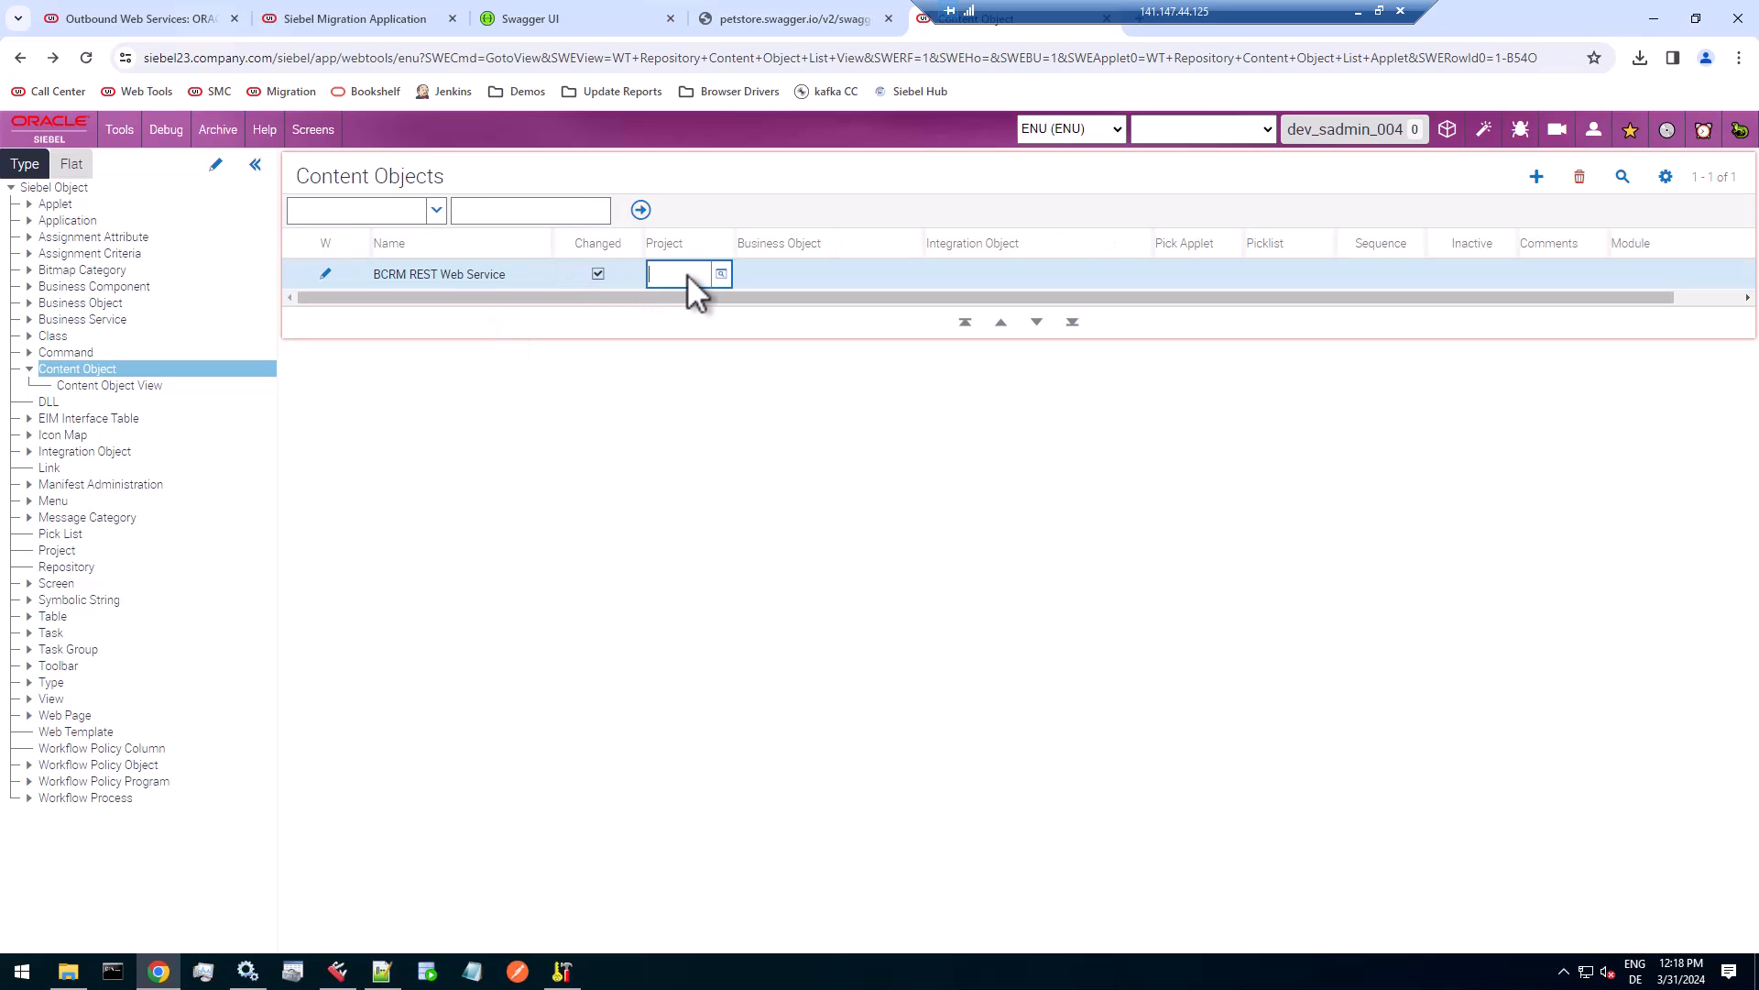
pyautogui.write('00Phoenix')
pyautogui.press('Tab')
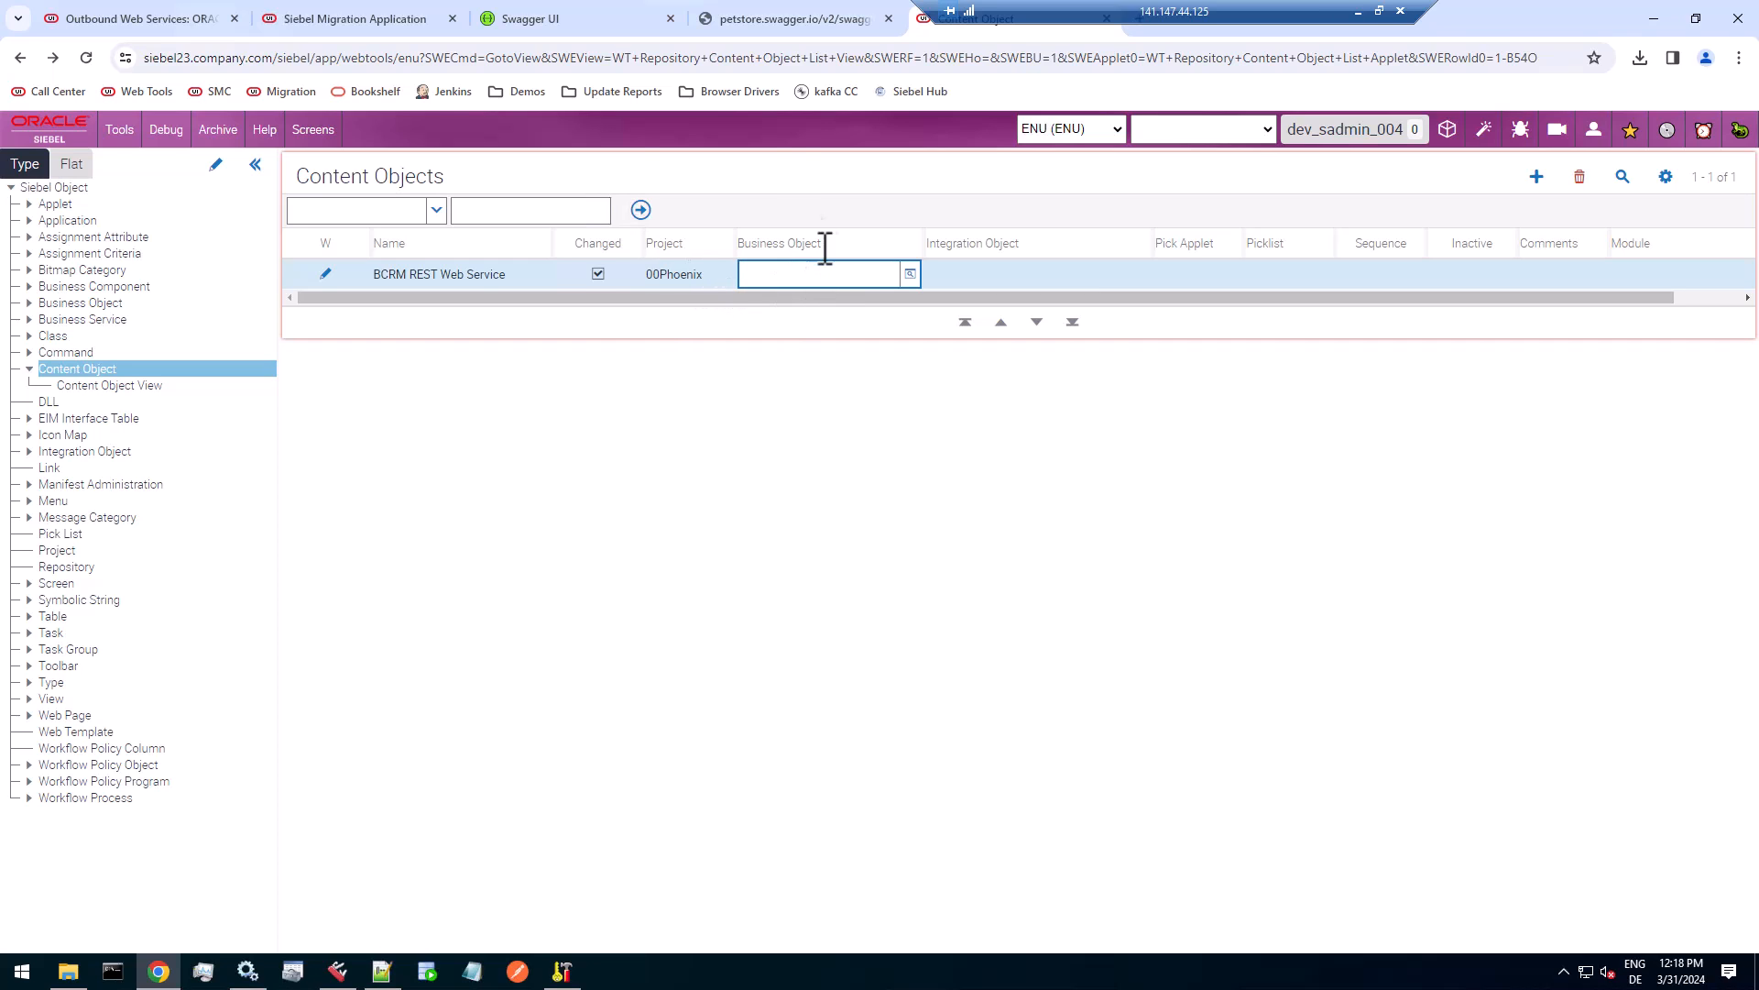
pyautogui.click(128, 19)
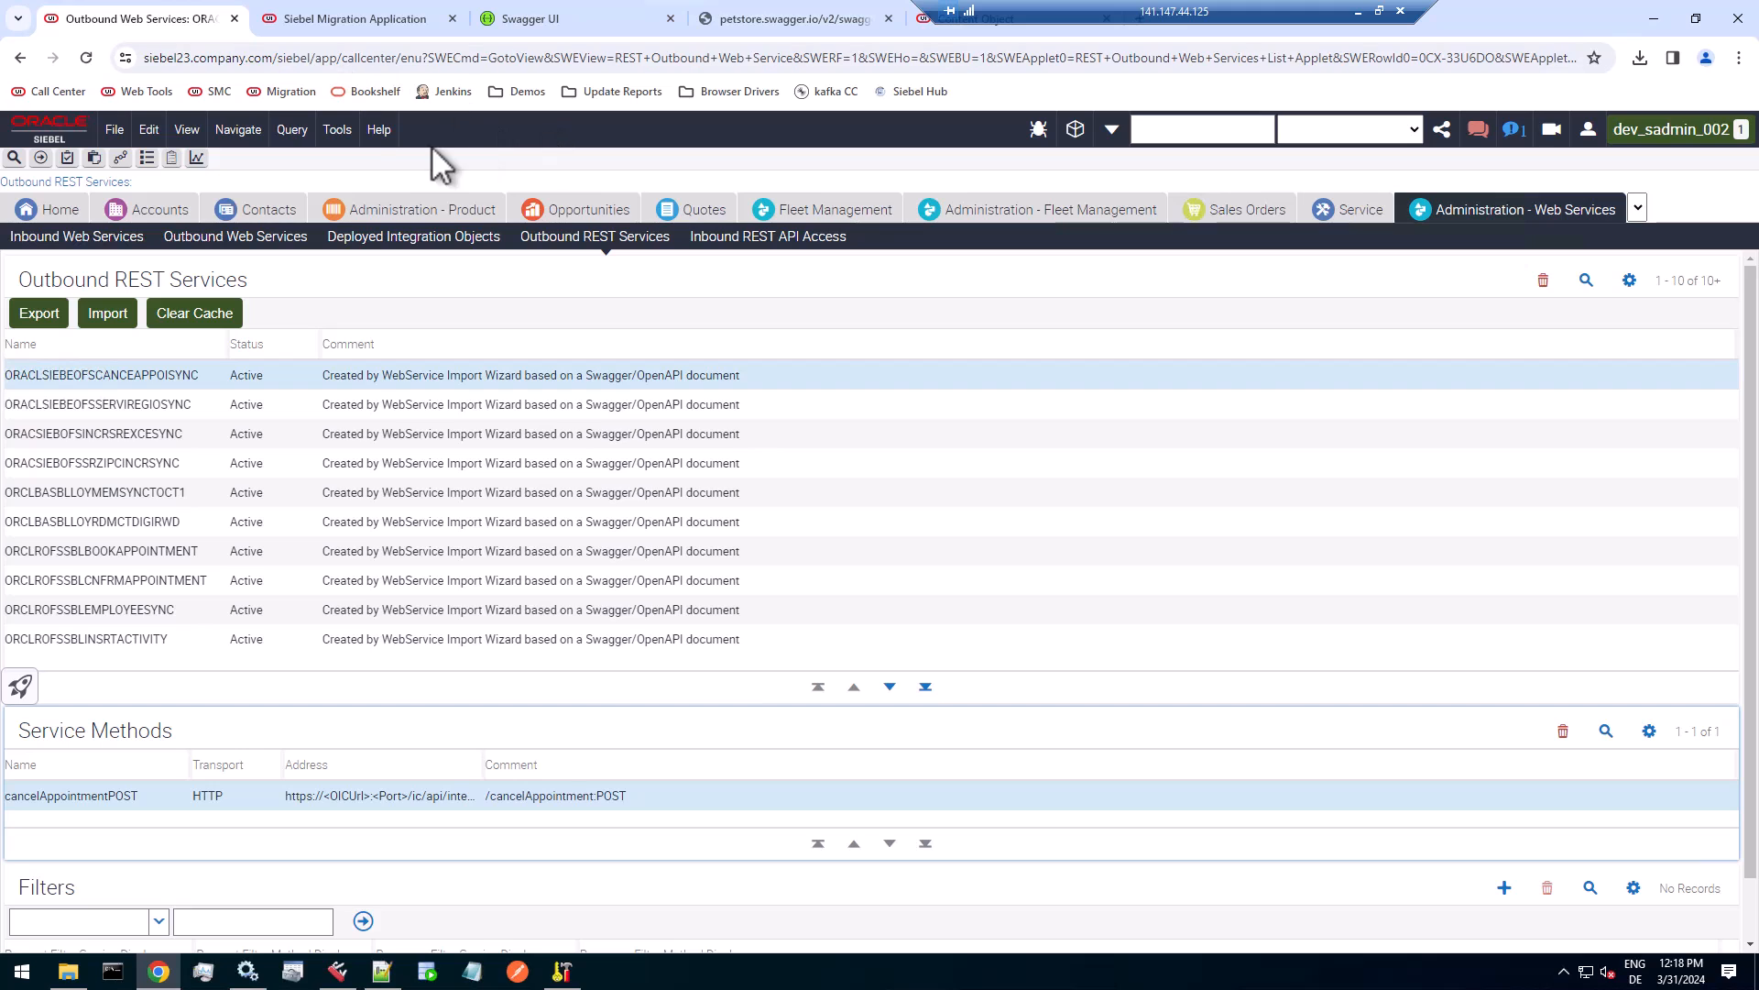
pyautogui.click(381, 133)
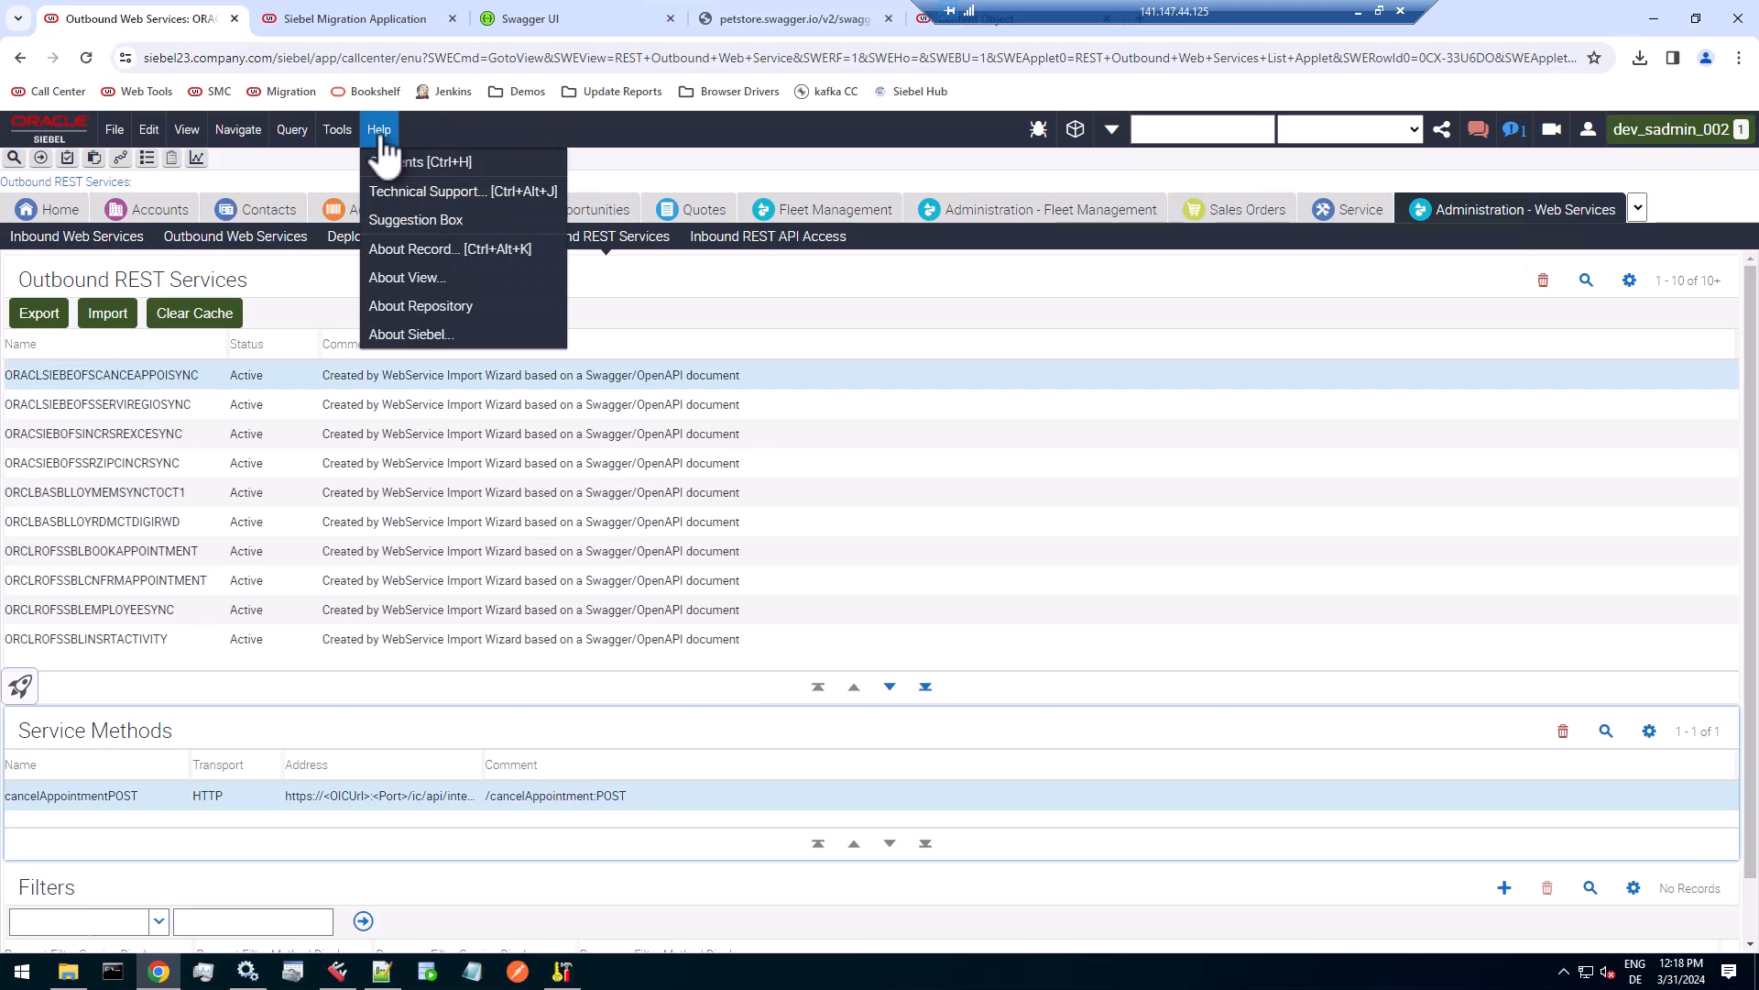
pyautogui.click(398, 277)
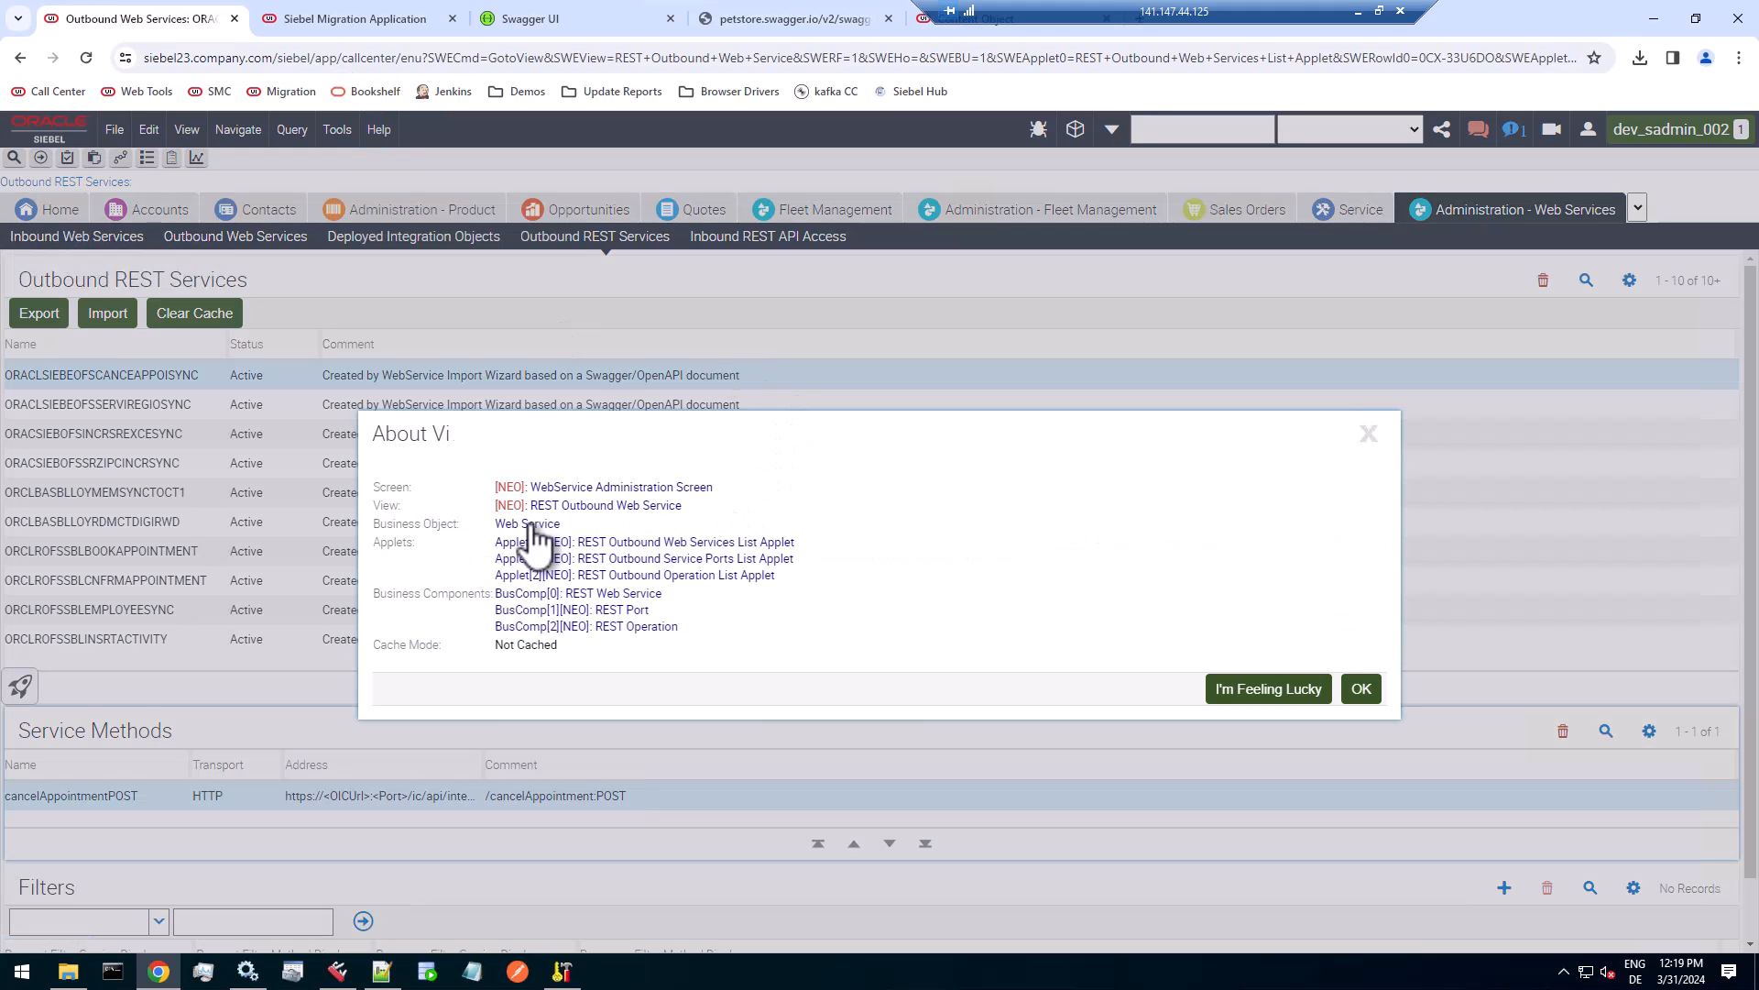
pyautogui.click(988, 25)
pyautogui.write('Web Service')
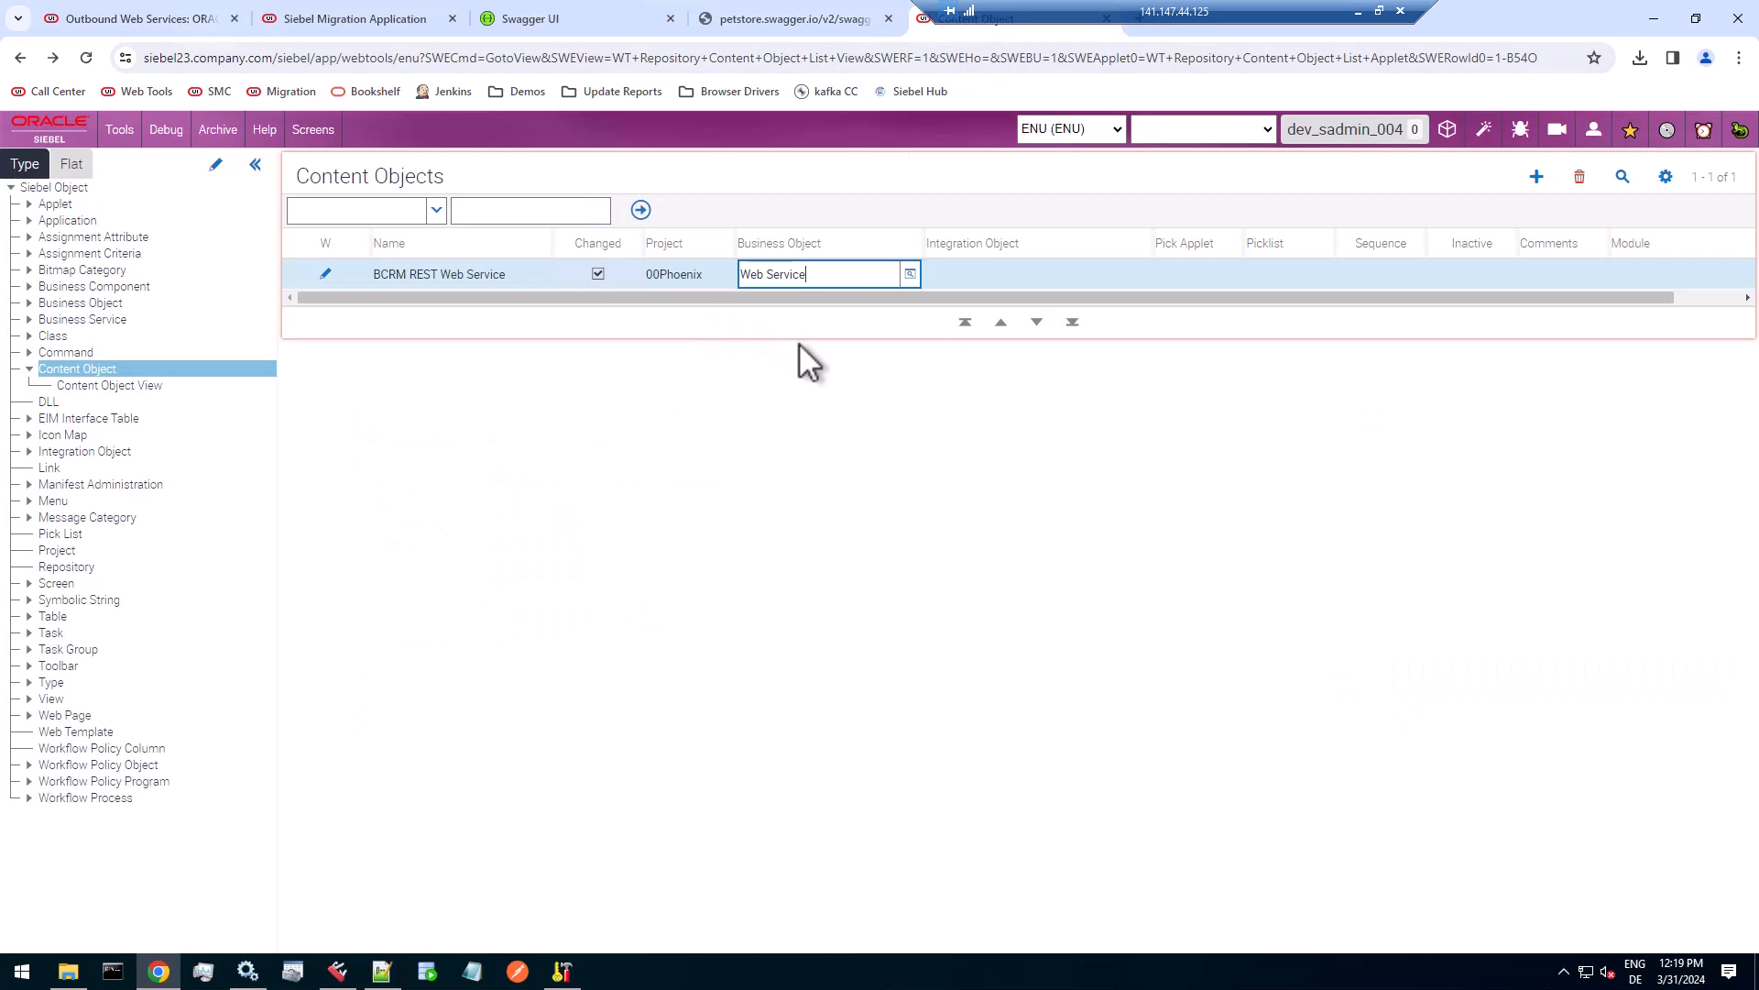
pyautogui.press('Tab')
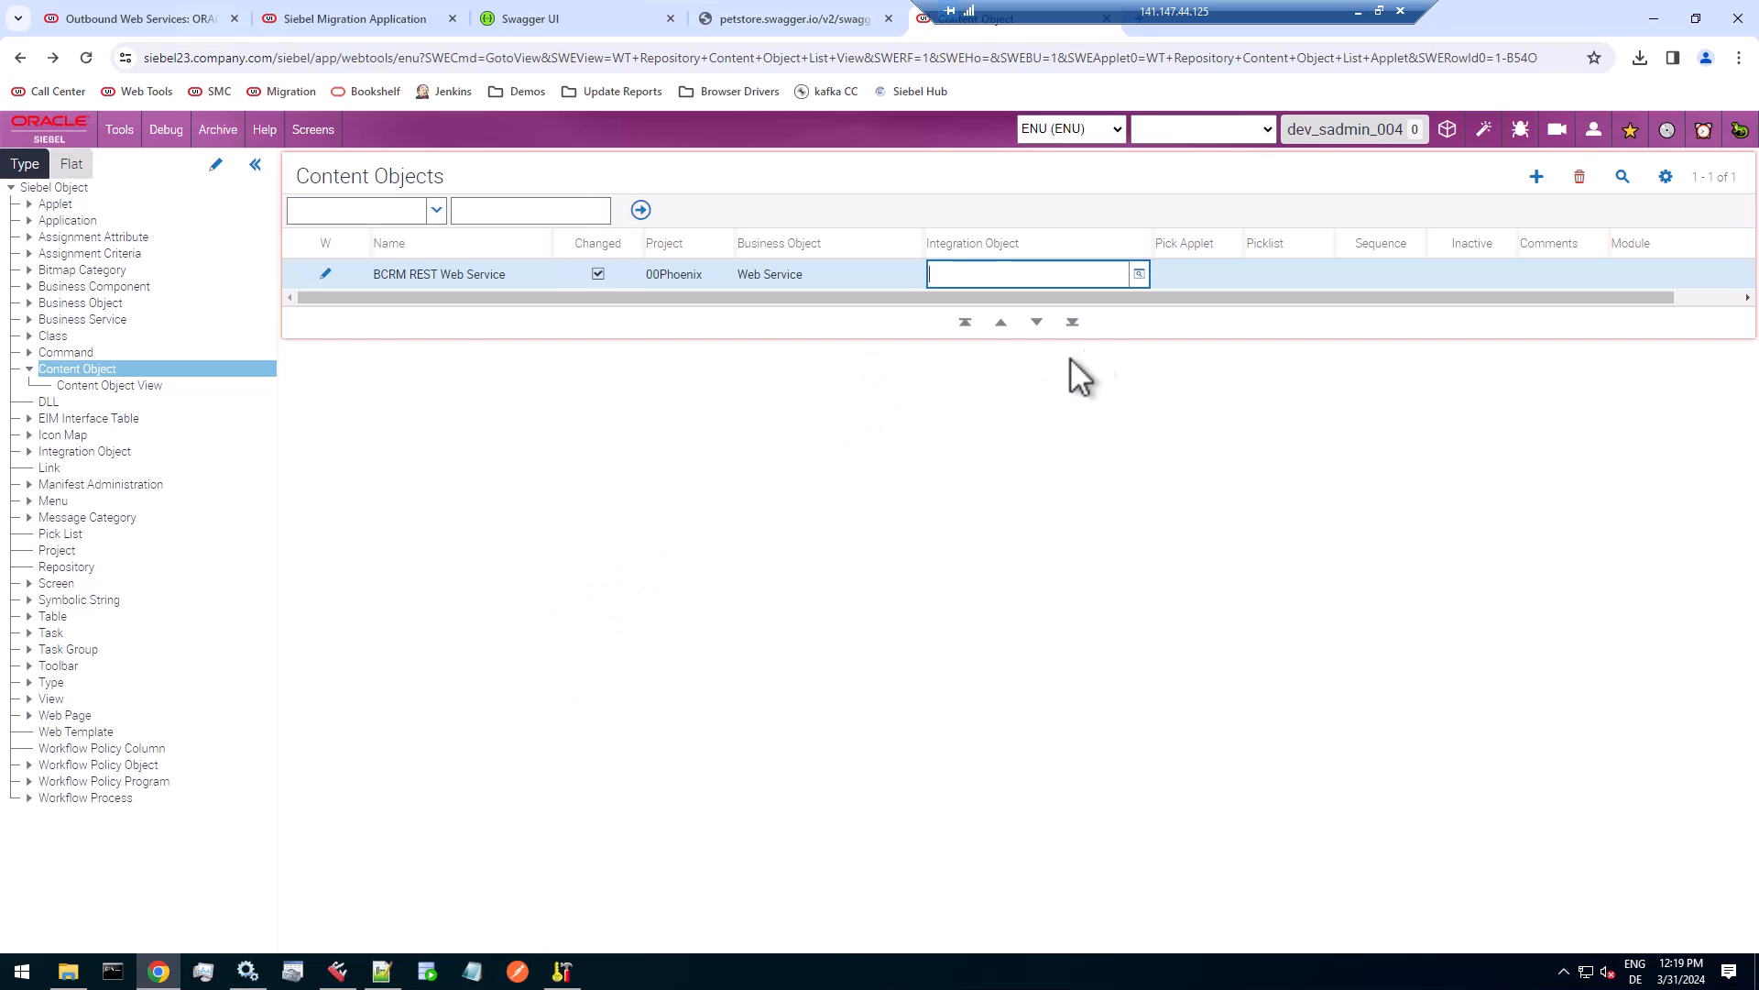
# Look up and assign REST Web Service as the integration object of the new content object.
pyautogui.click(1139, 274)
pyautogui.click(1266, 348)
pyautogui.write('REST We')
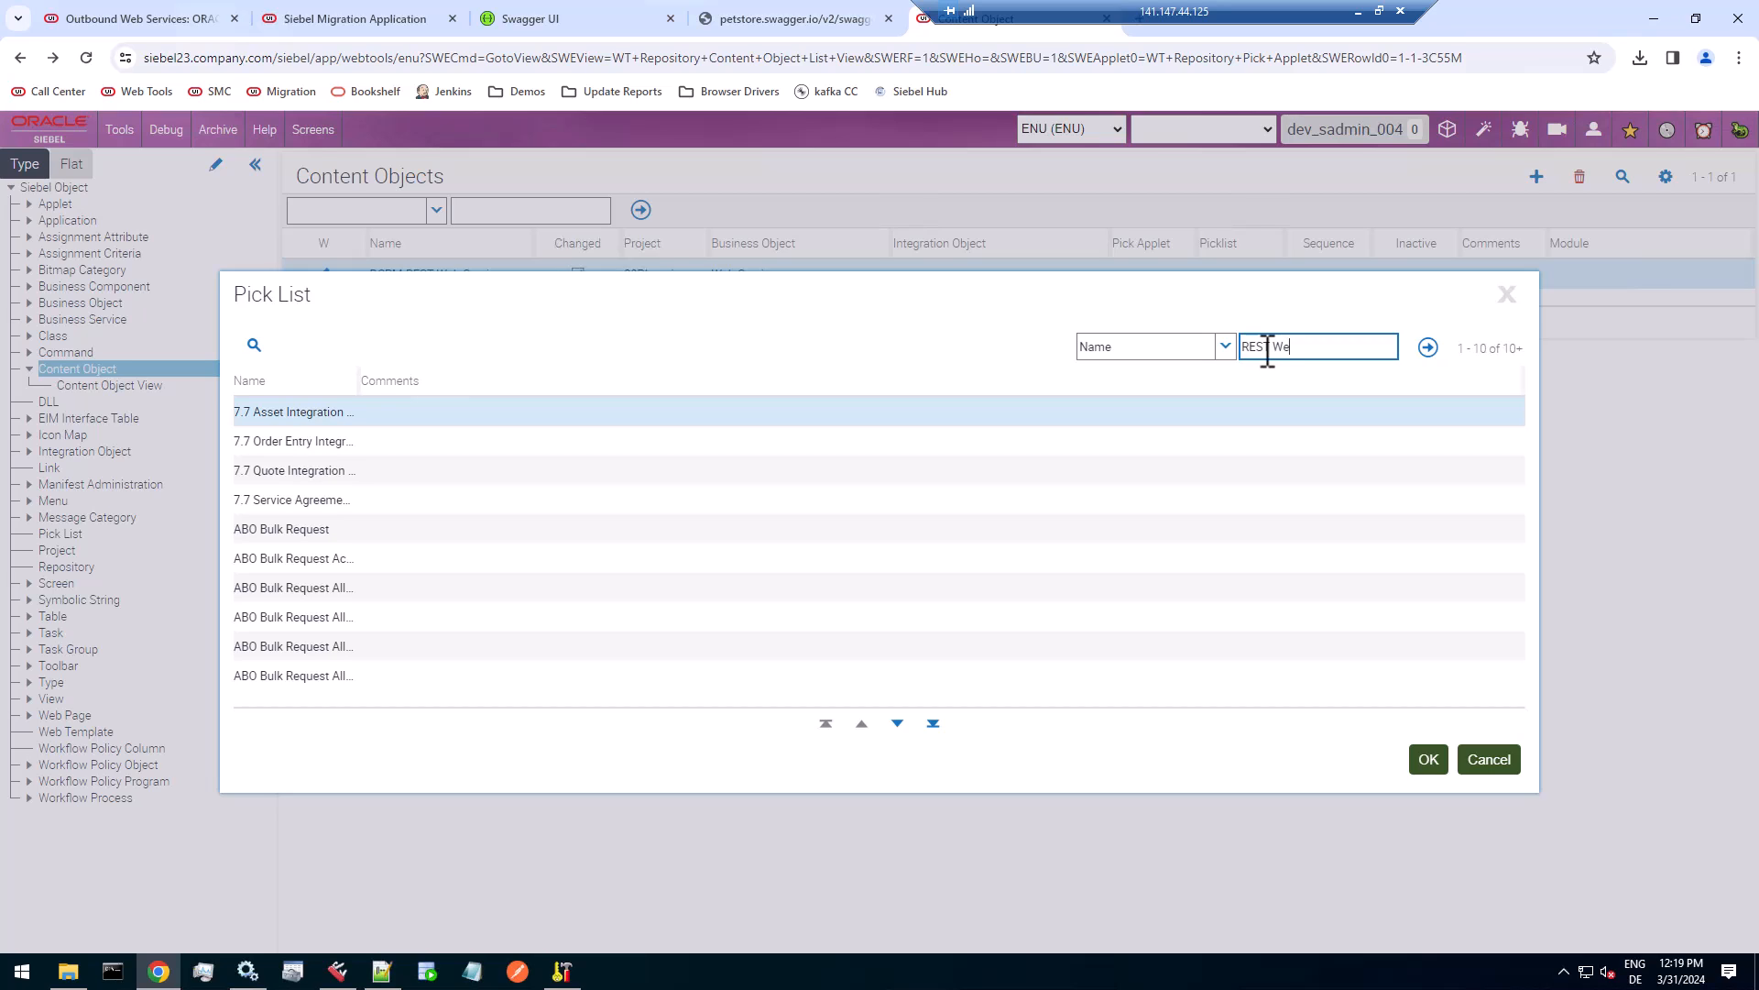
pyautogui.write('b')
pyautogui.press('Return')
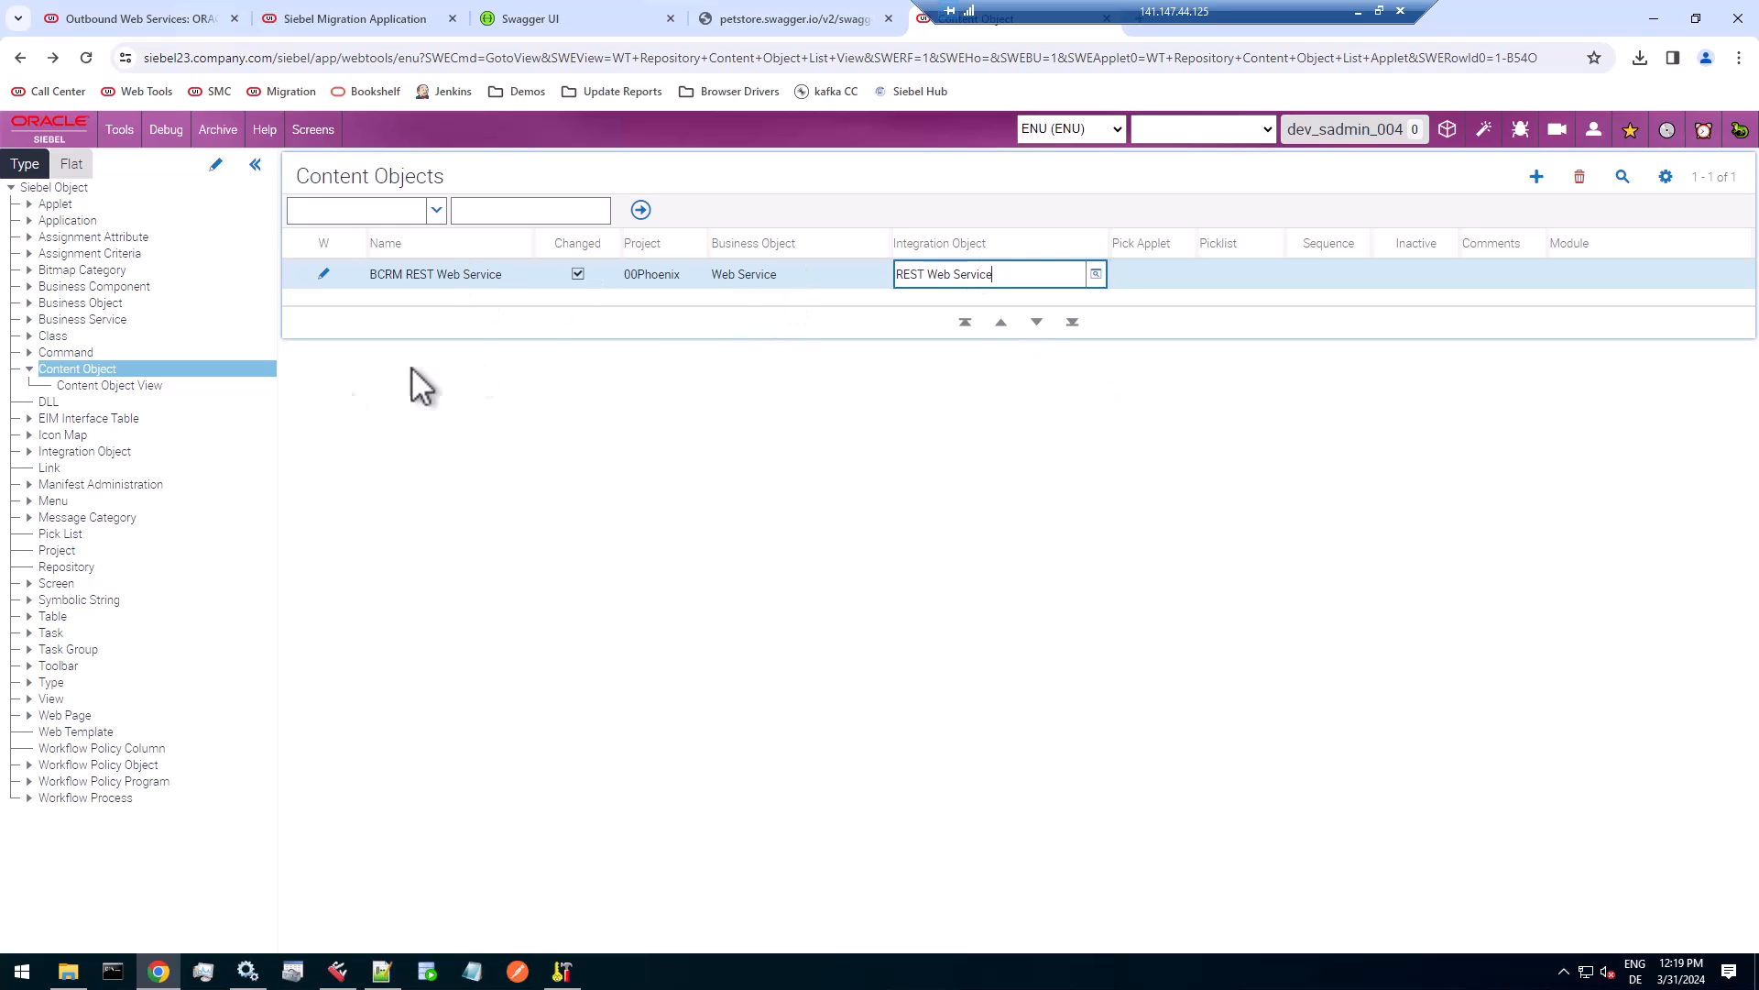
# Add a Content Object View child record with name and view name REST Outbound Web Service, copied from the About View details, and widen the View Name column.
pyautogui.click(110, 388)
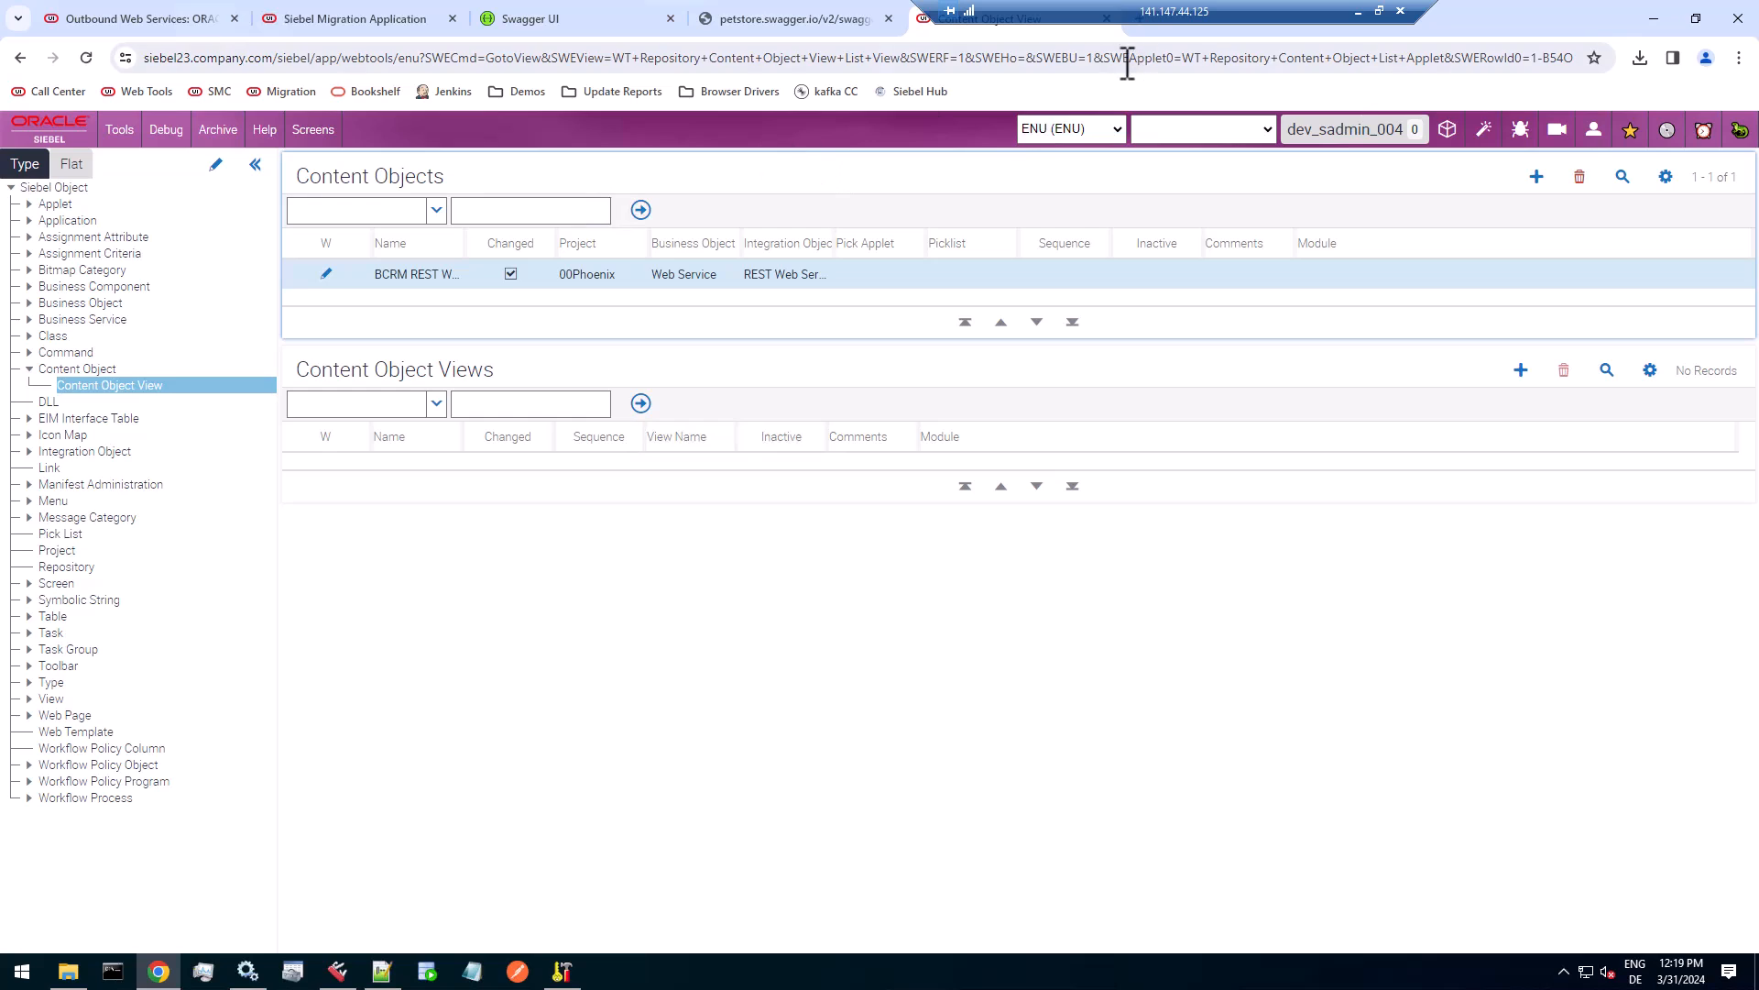
pyautogui.click(129, 26)
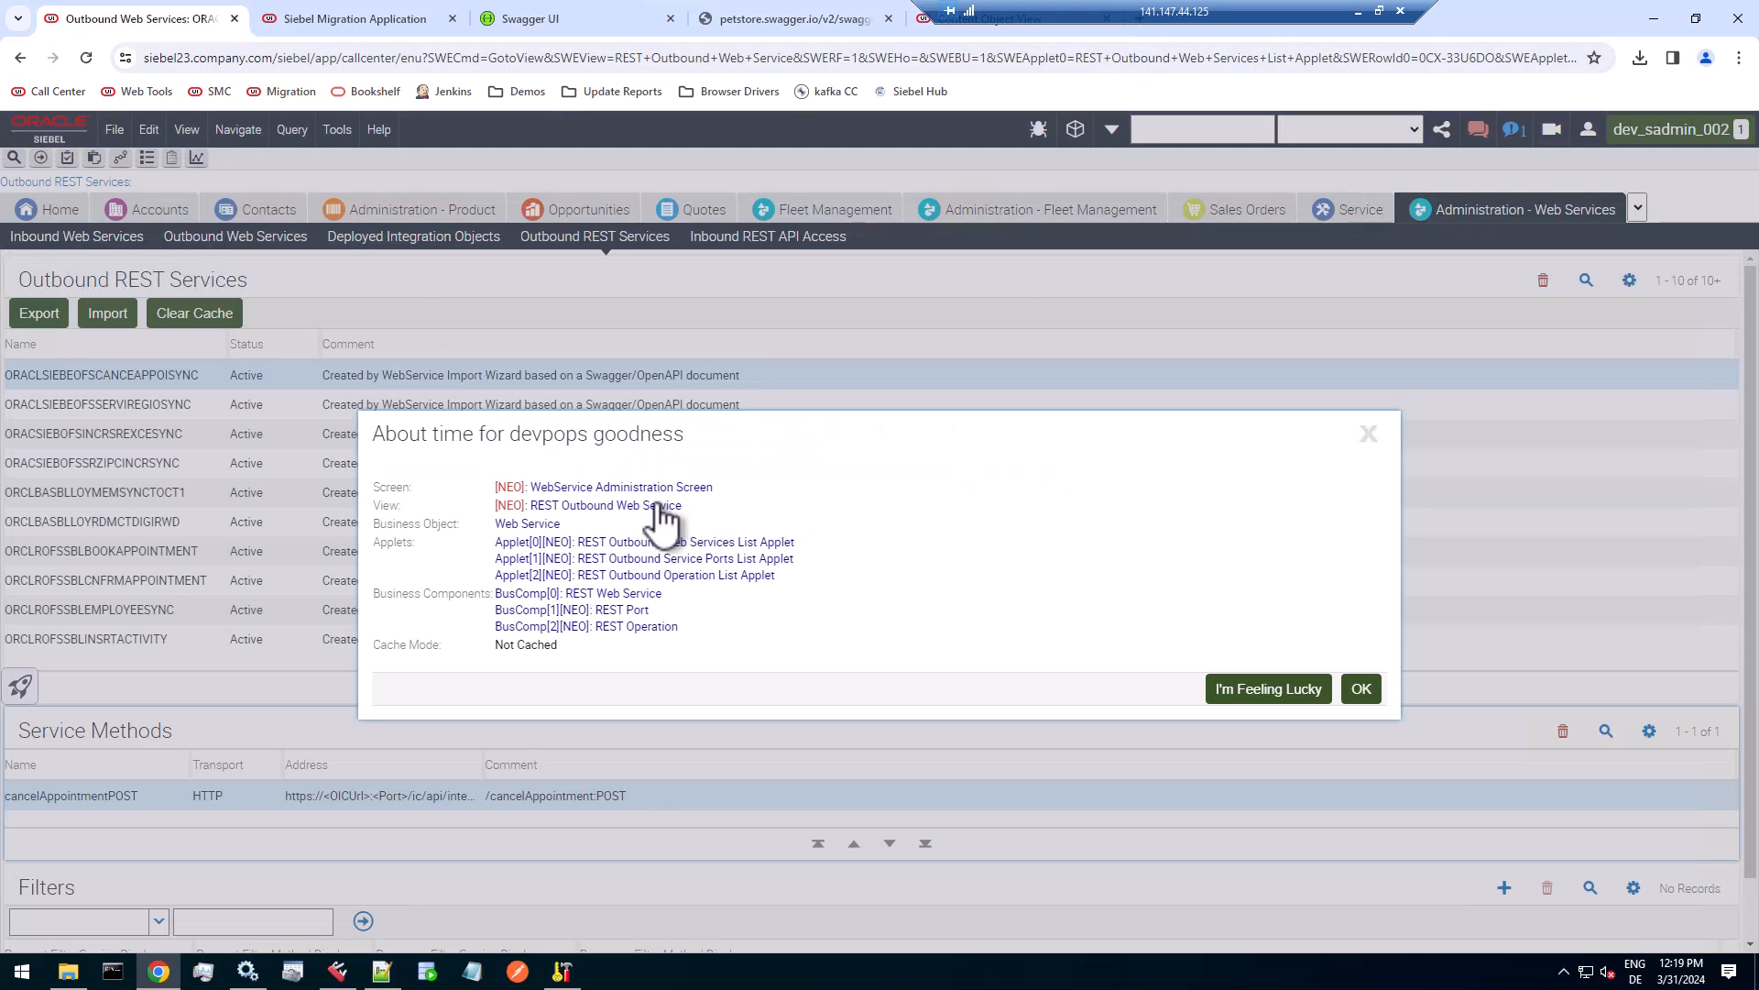
pyautogui.click(1363, 697)
pyautogui.click(953, 30)
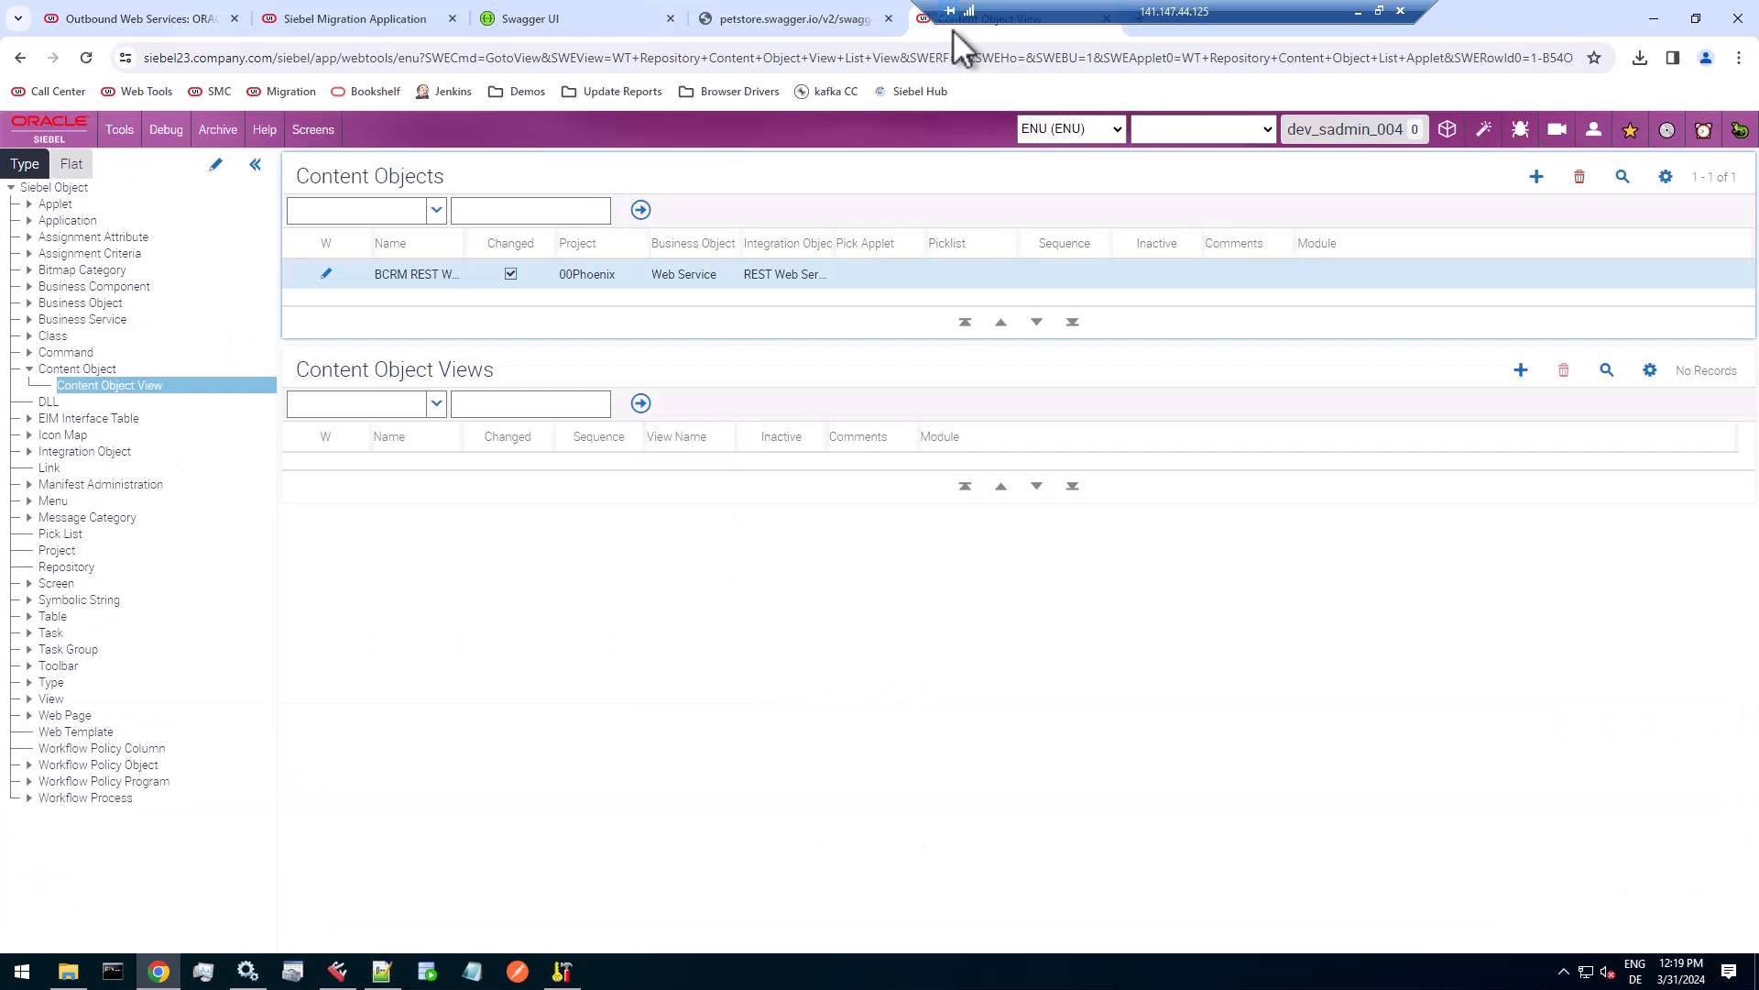
pyautogui.click(1521, 369)
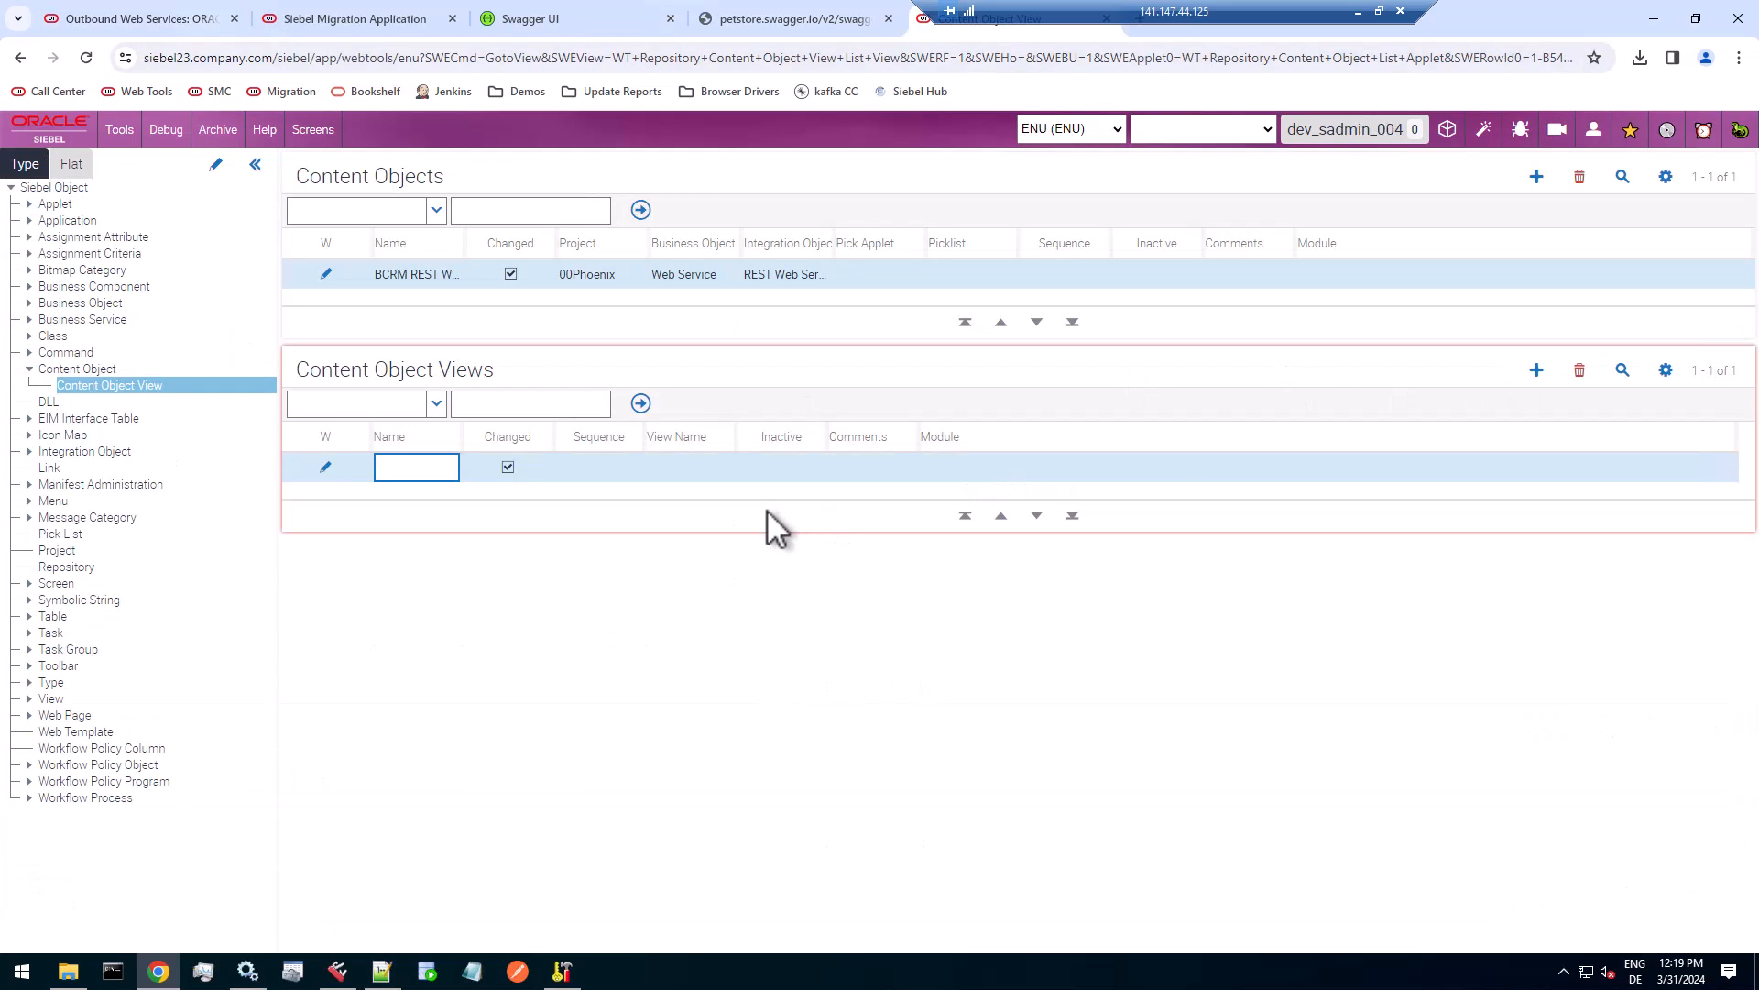
pyautogui.hotkey('ctrl', 'v')
pyautogui.click(669, 465)
pyautogui.hotkey('ctrl', 'v')
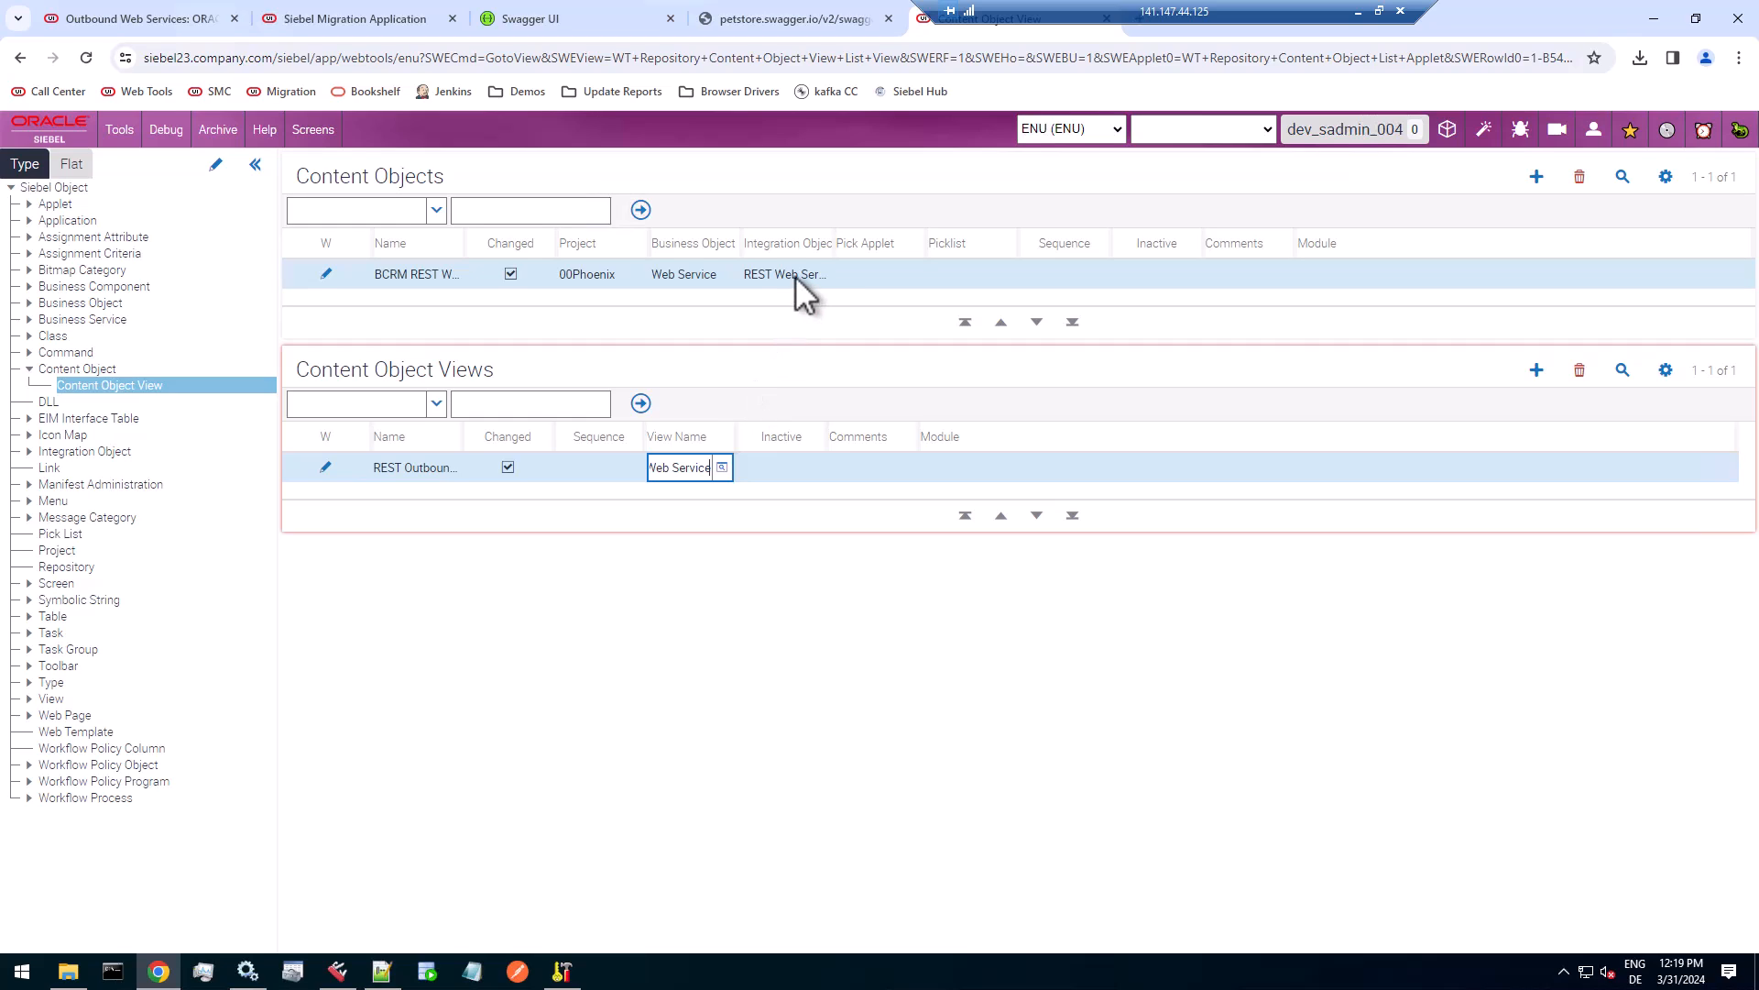
pyautogui.press('Tab')
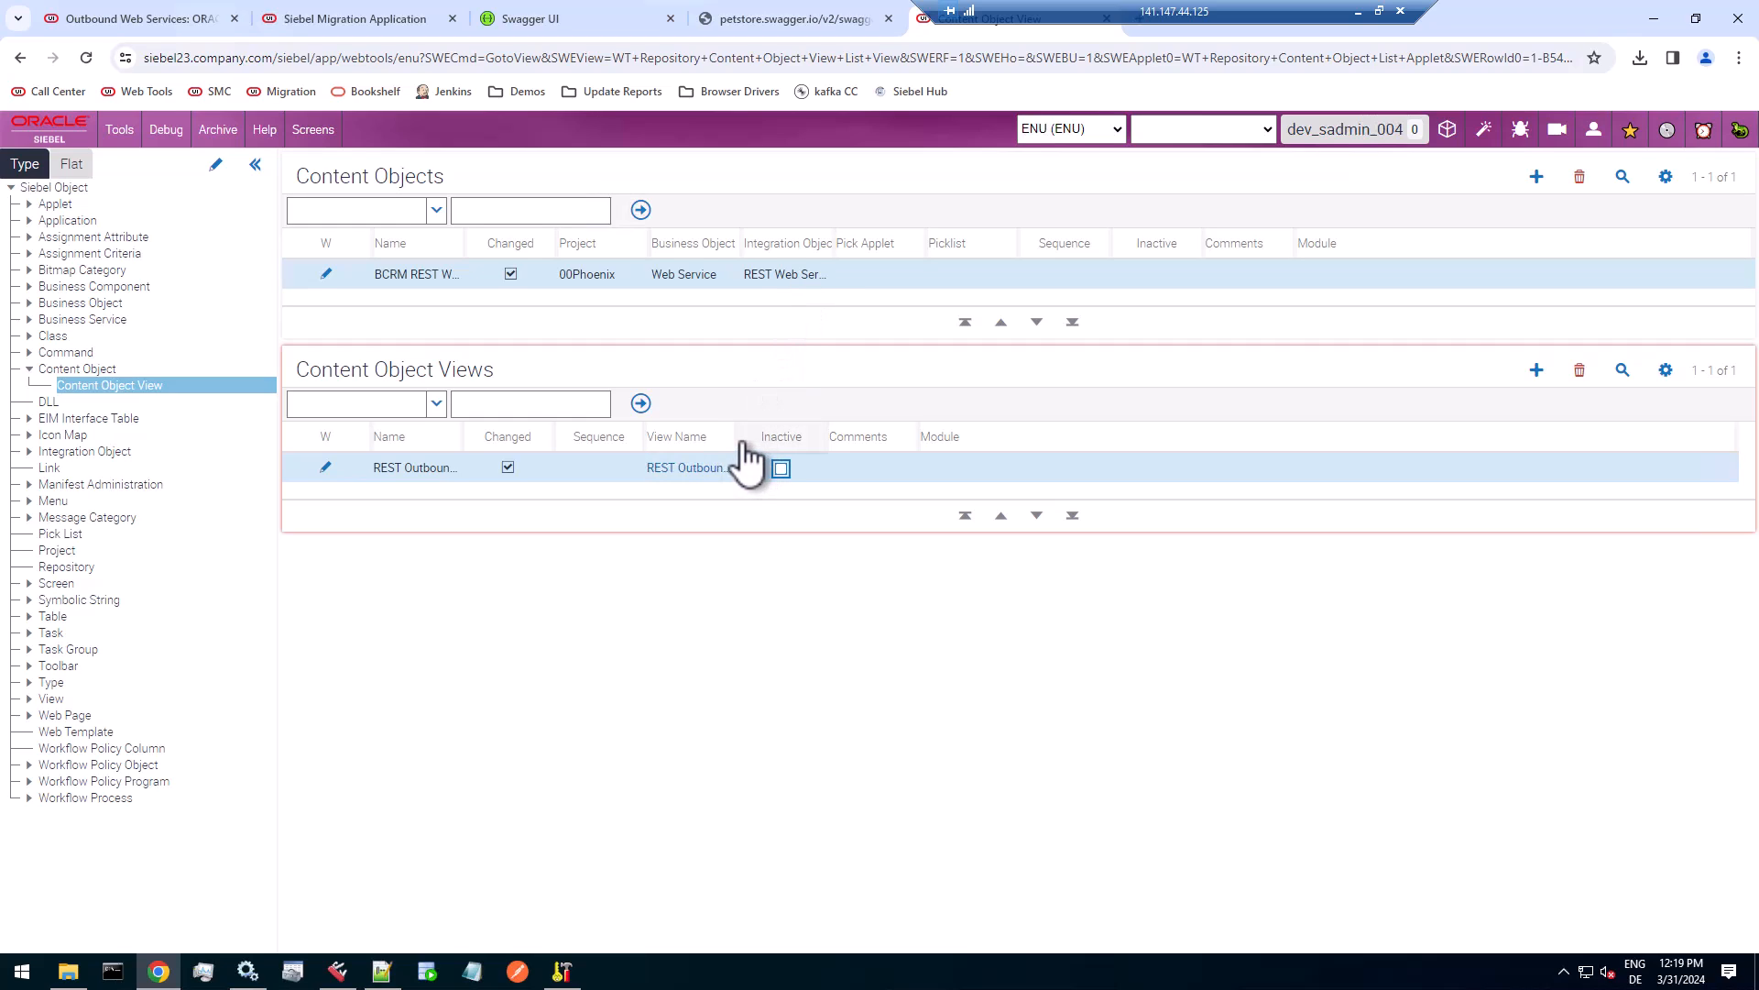
pyautogui.moveTo(739, 436); pyautogui.dragTo(962, 436)
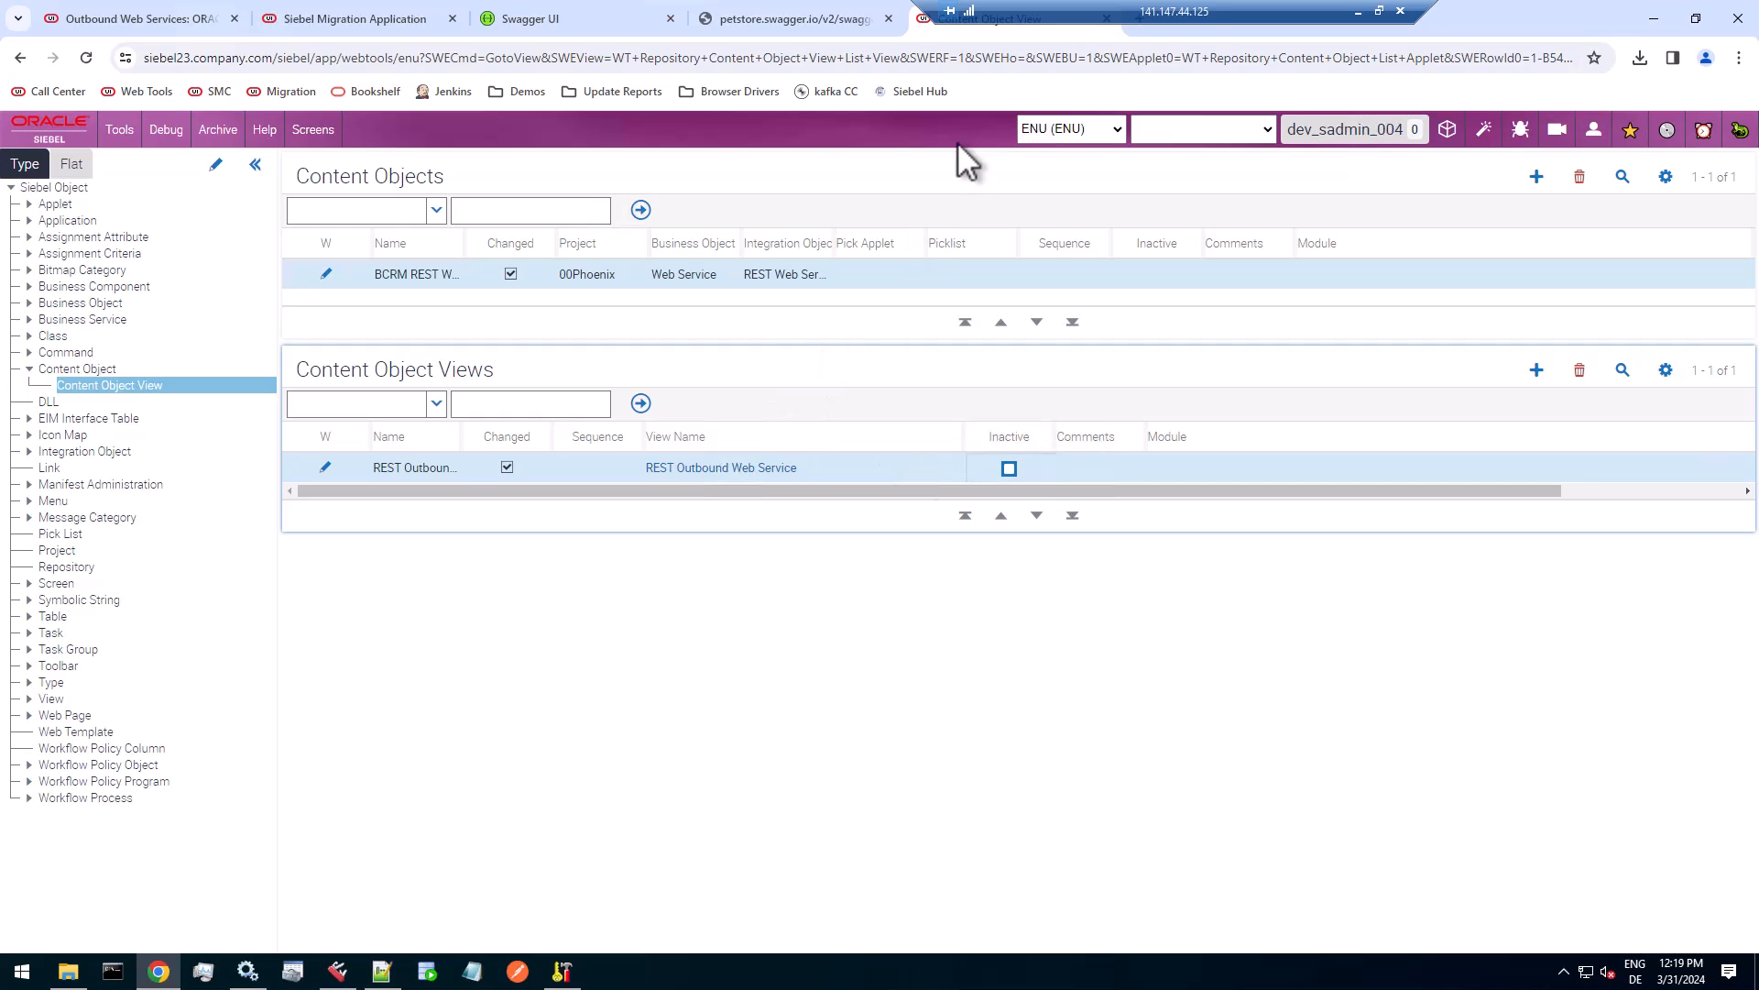
# Review the About View details of the Outbound REST Services view in the Siebel application again, and return to Web Tools.
pyautogui.click(180, 20)
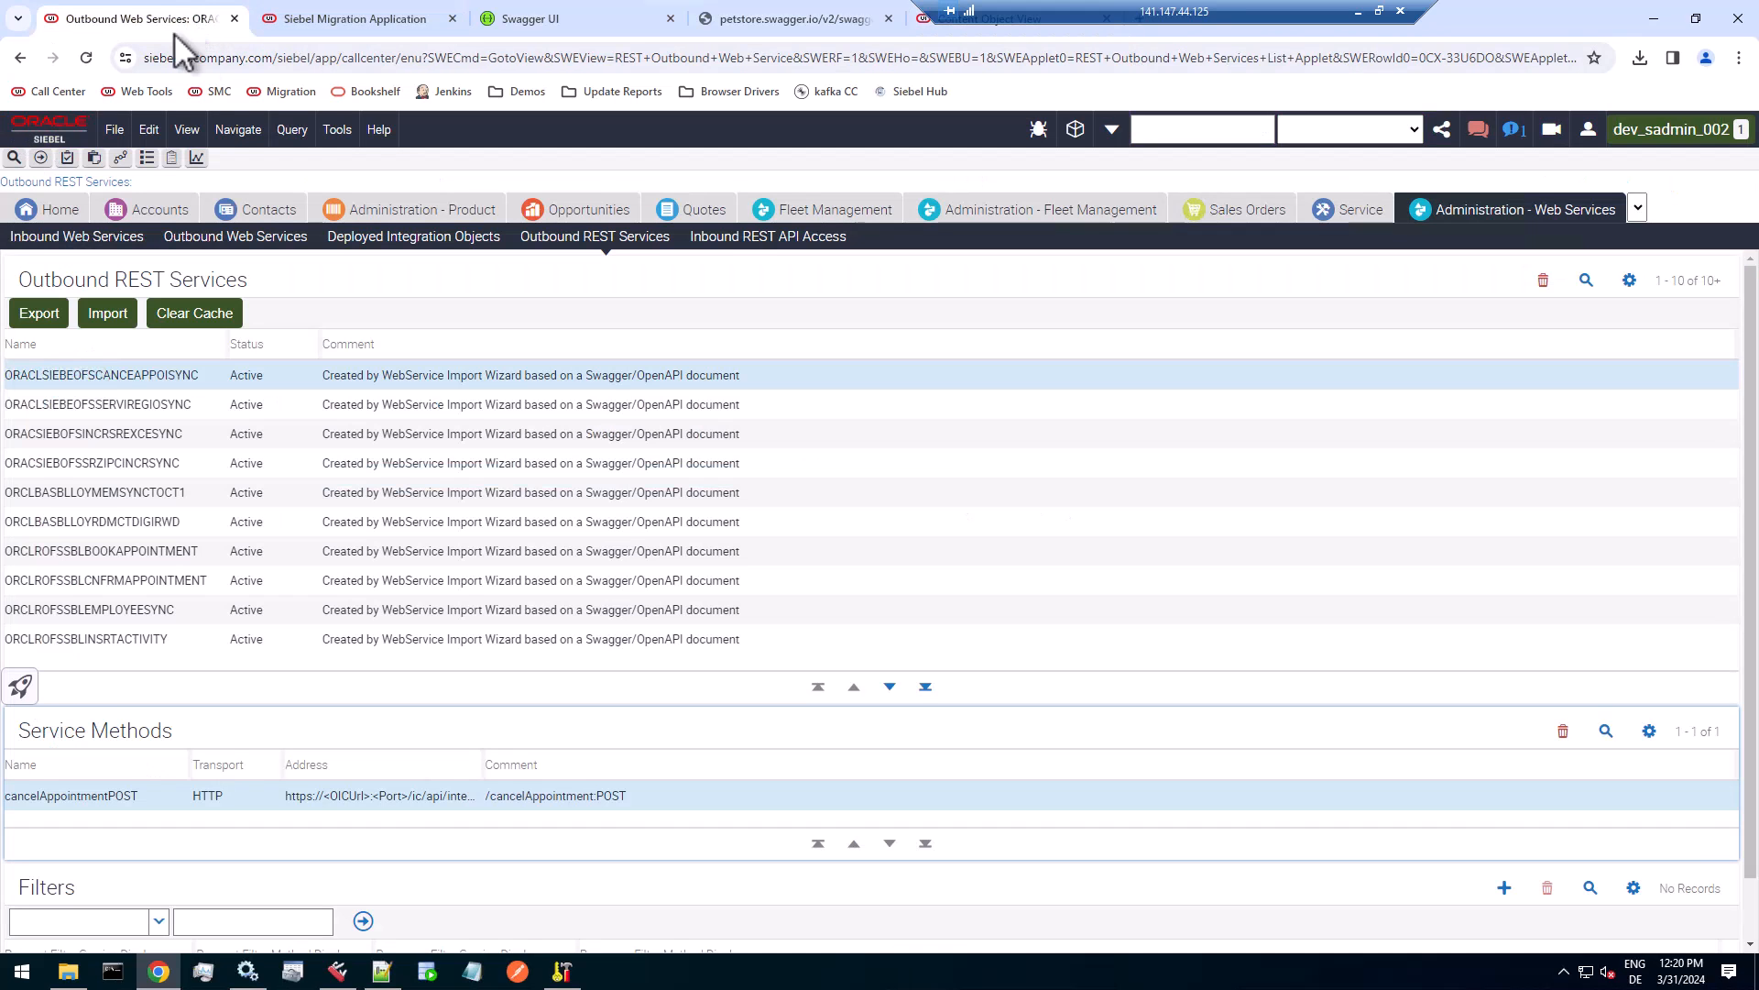
pyautogui.click(379, 131)
pyautogui.click(439, 282)
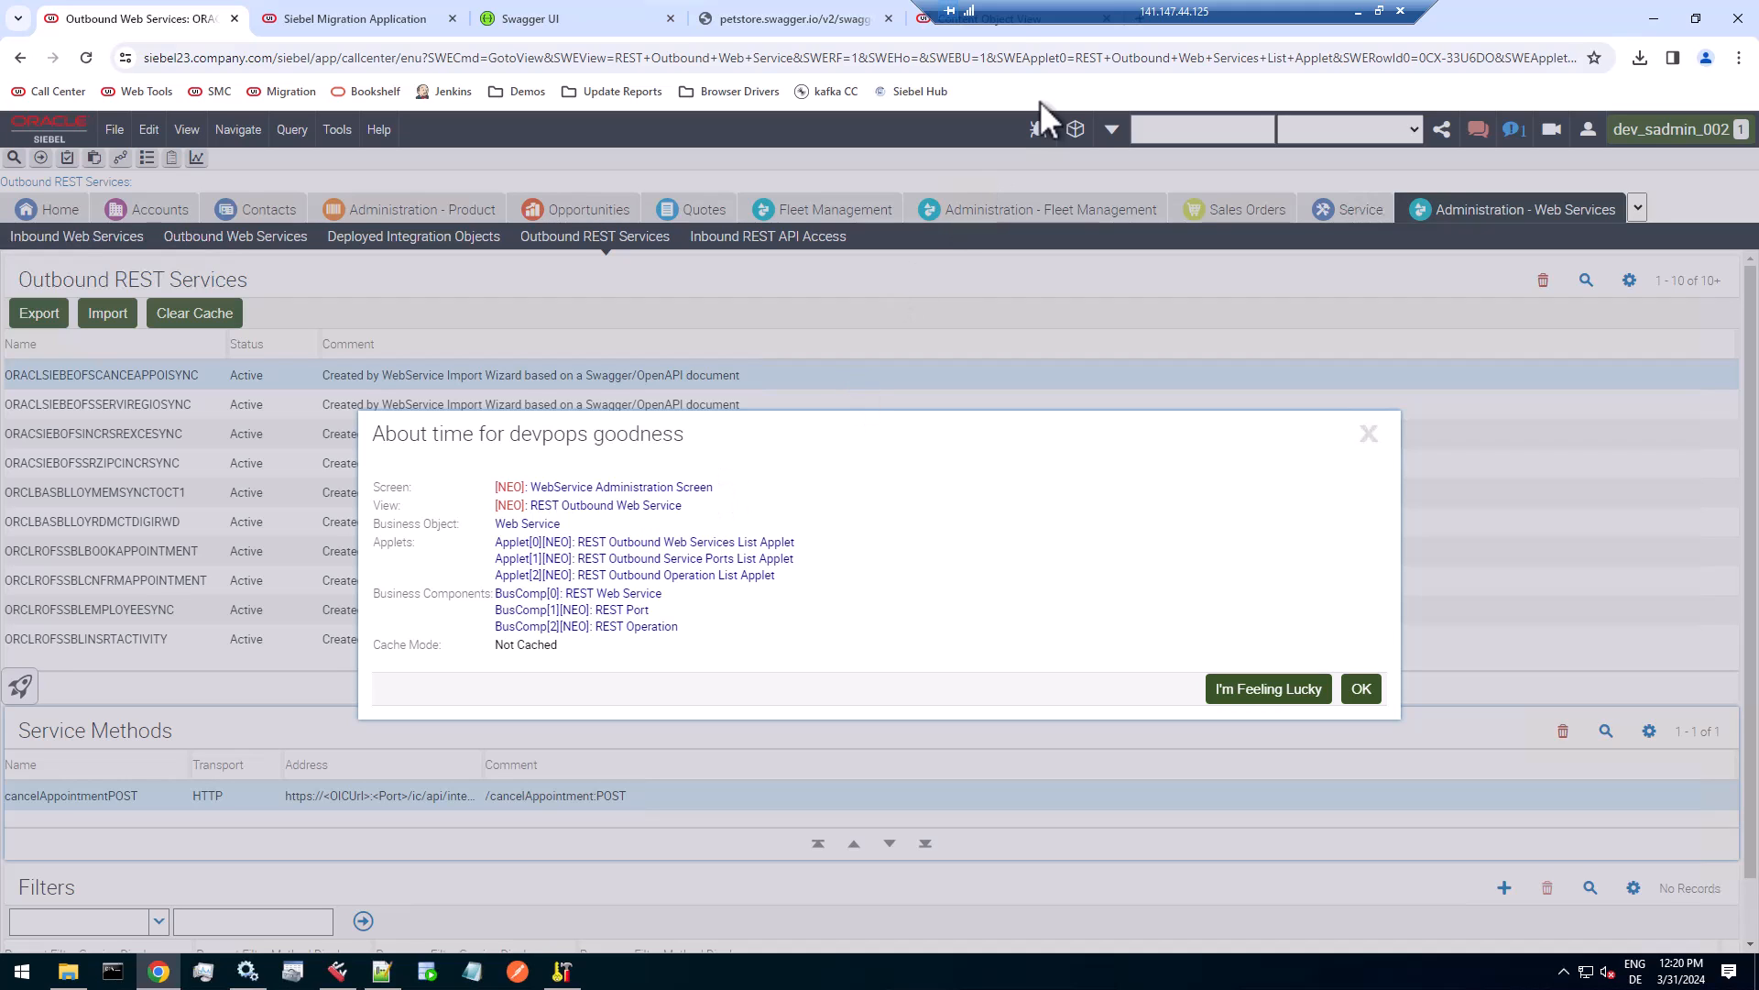
pyautogui.click(1006, 31)
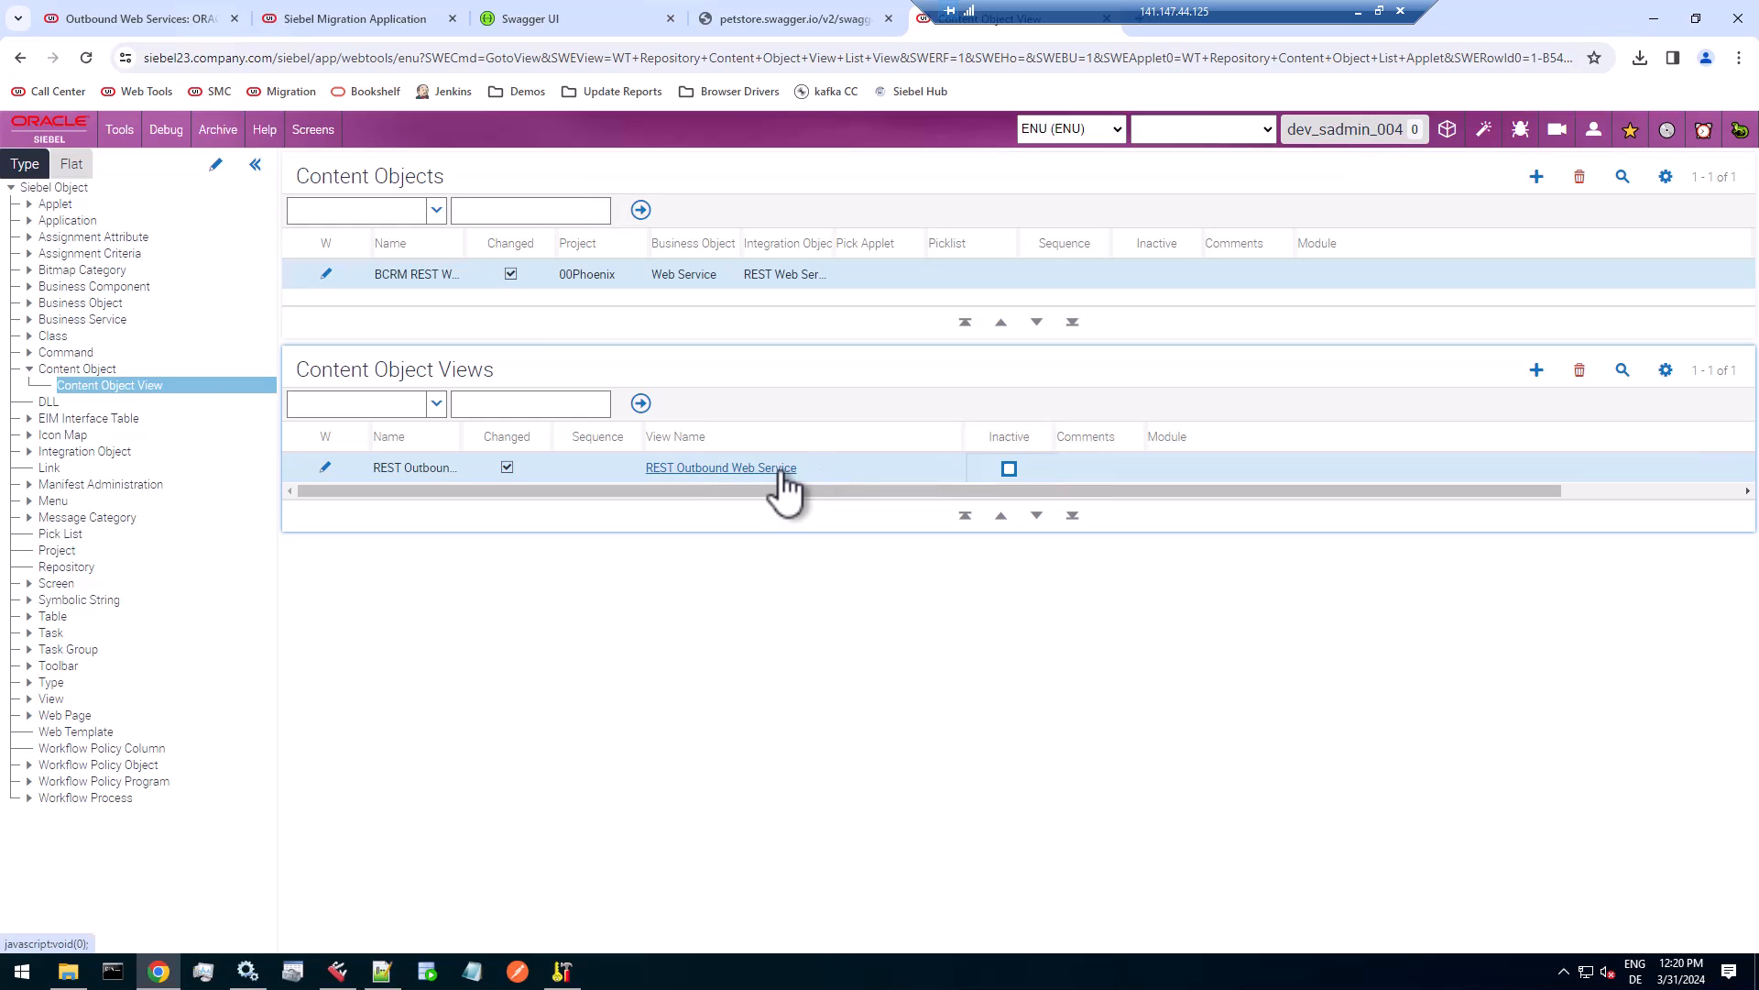
# Examine the REST Outbound Web Service view definition and its View Web Template record.
pyautogui.click(783, 470)
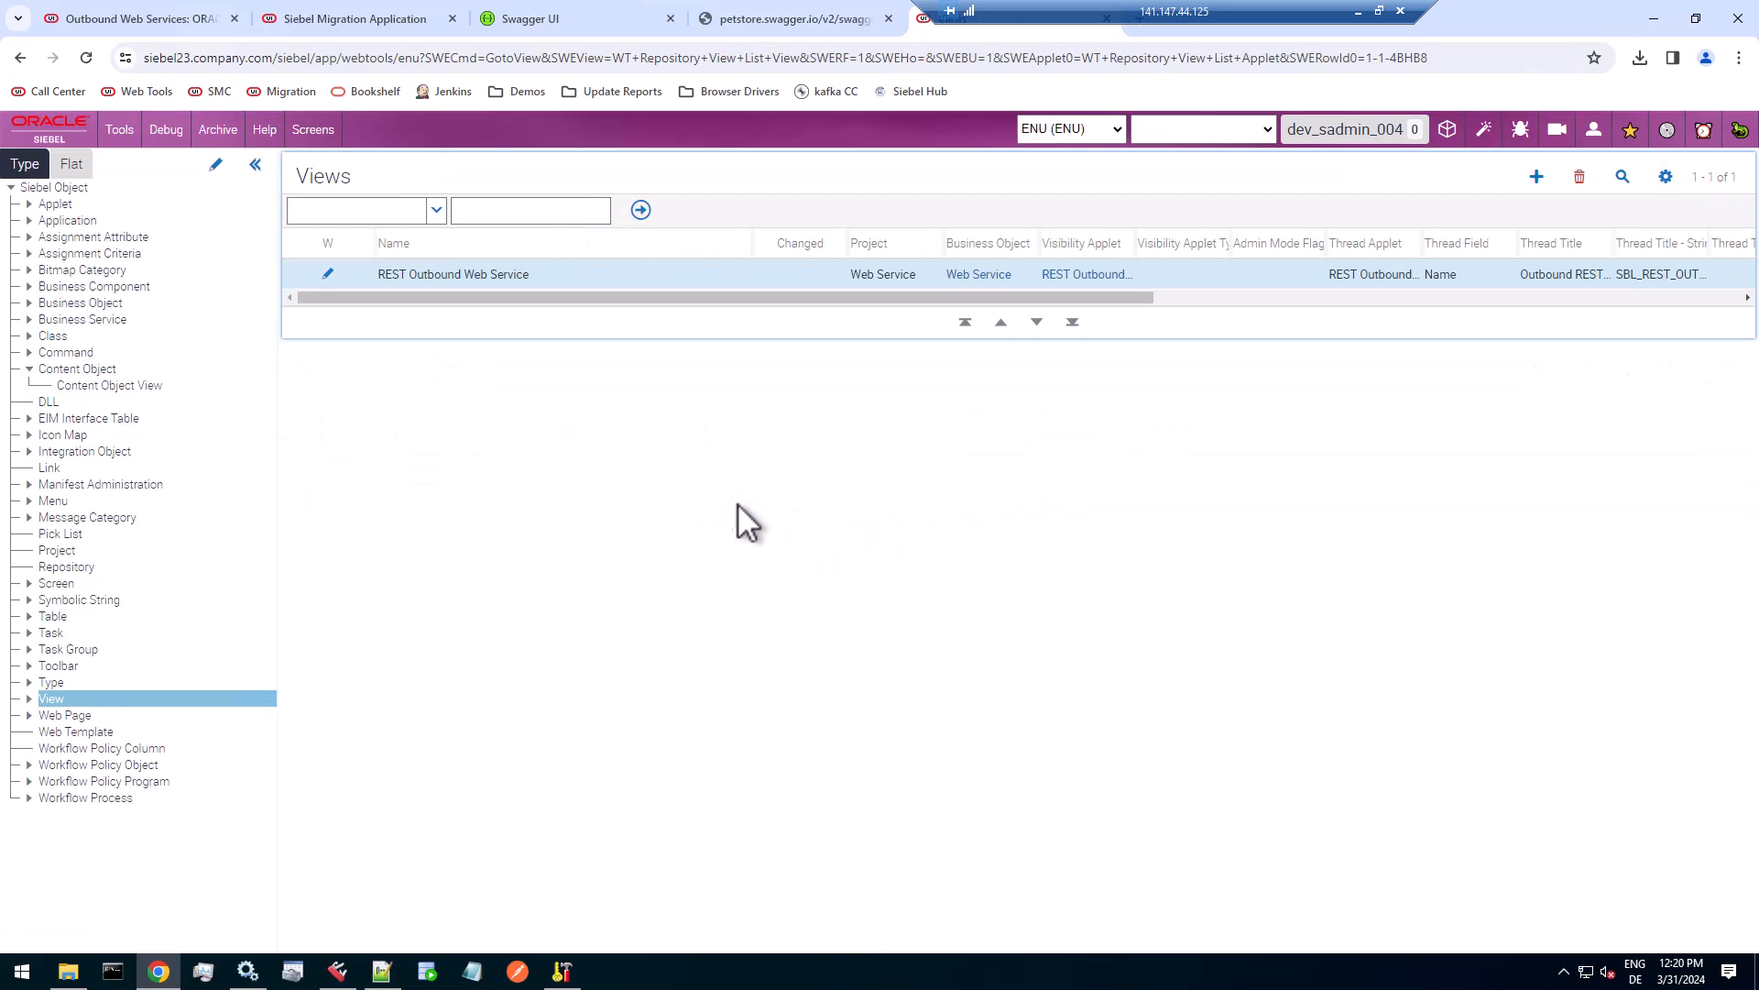
pyautogui.click(29, 700)
pyautogui.click(114, 781)
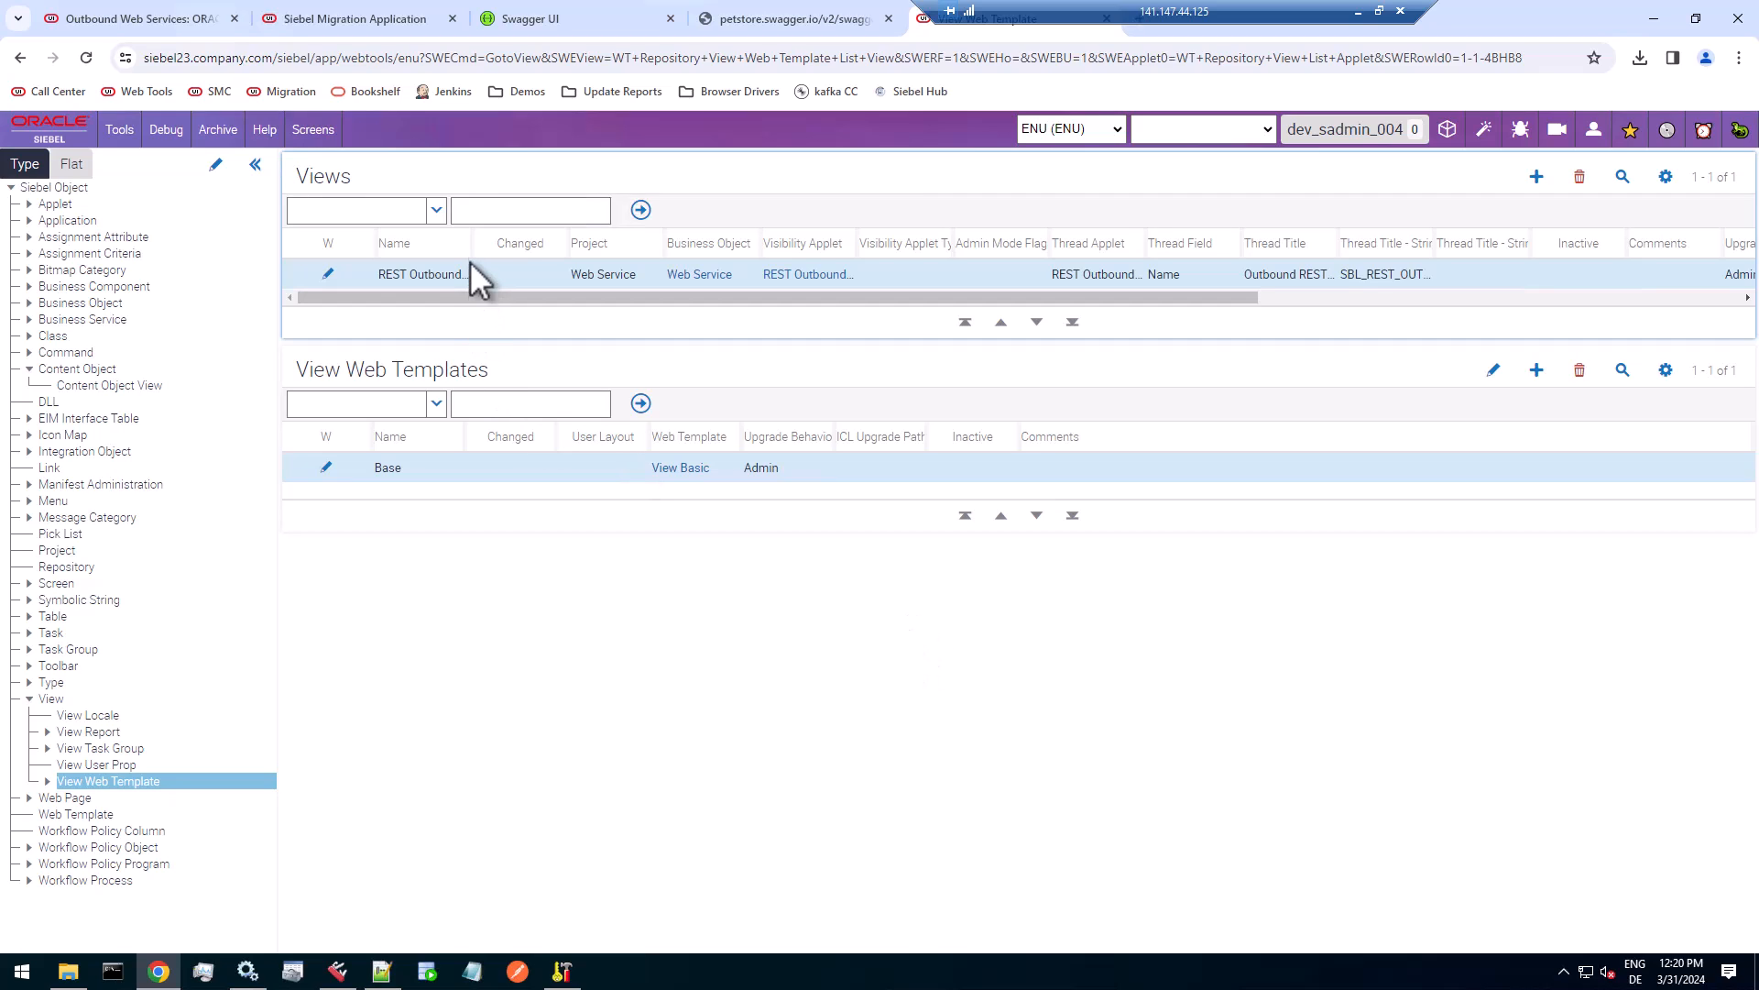
pyautogui.moveTo(488, 242); pyautogui.dragTo(596, 270)
pyautogui.click(568, 274)
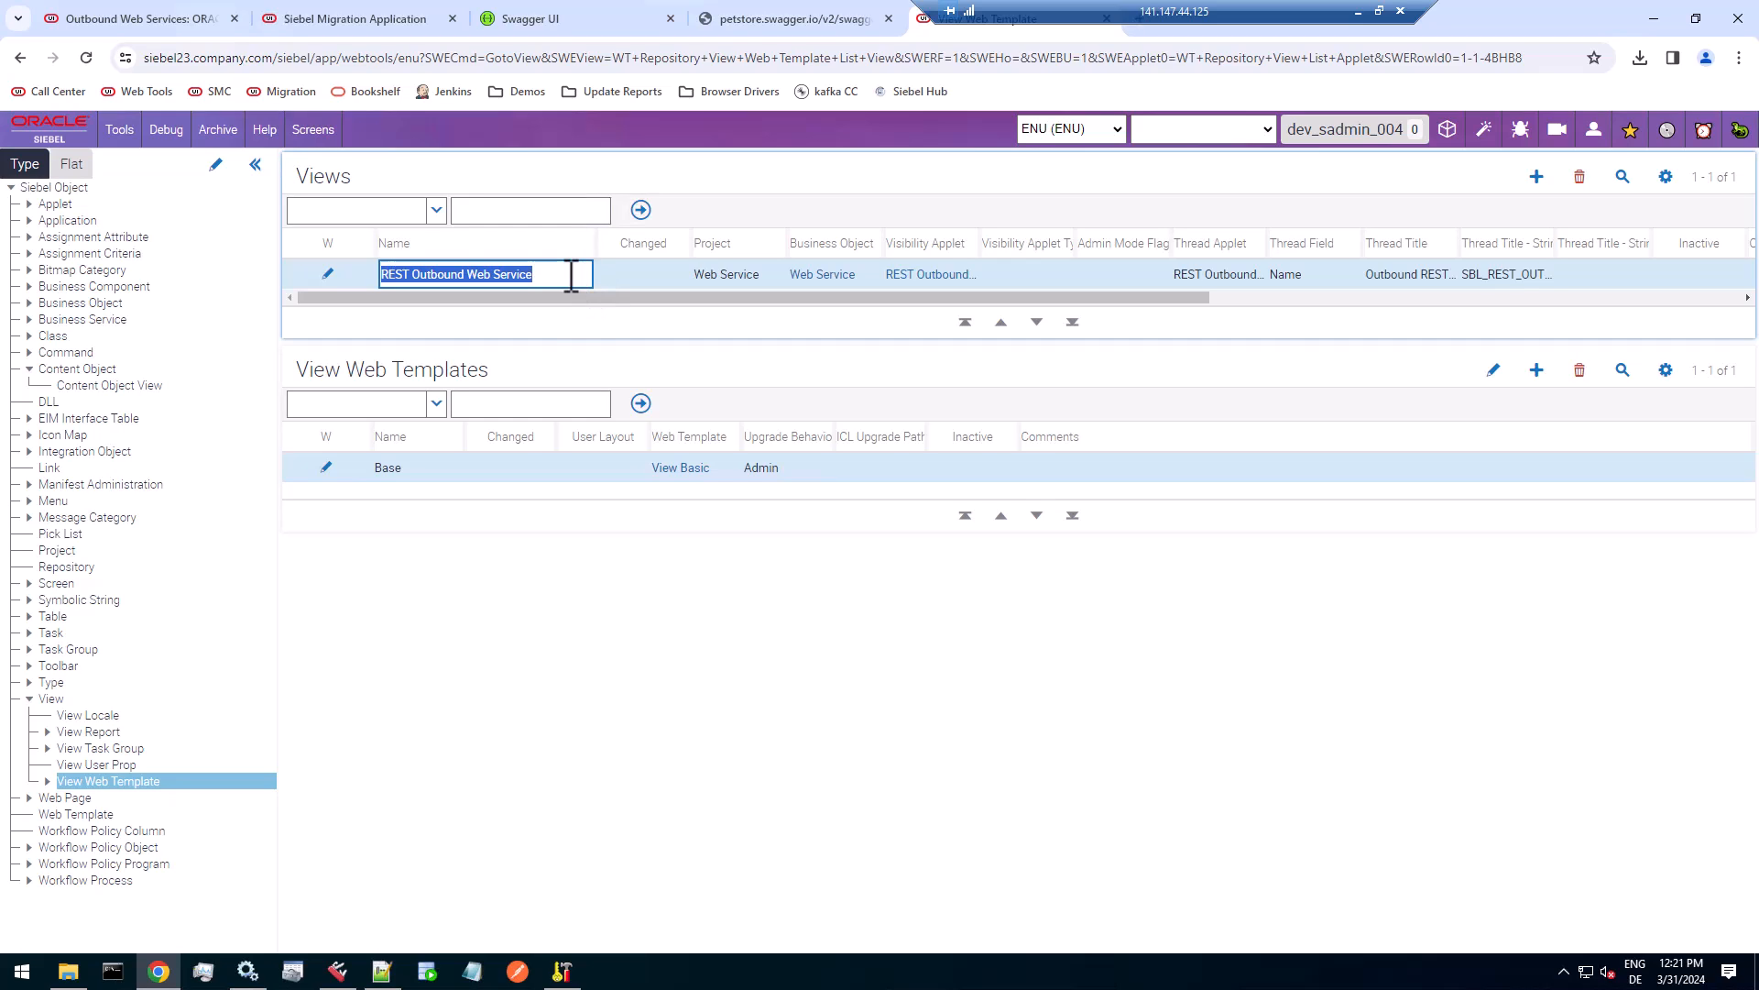
# Return to the Content Objects list and select the name of the BCRM REST Web Service record.
pyautogui.click(112, 388)
pyautogui.click(92, 370)
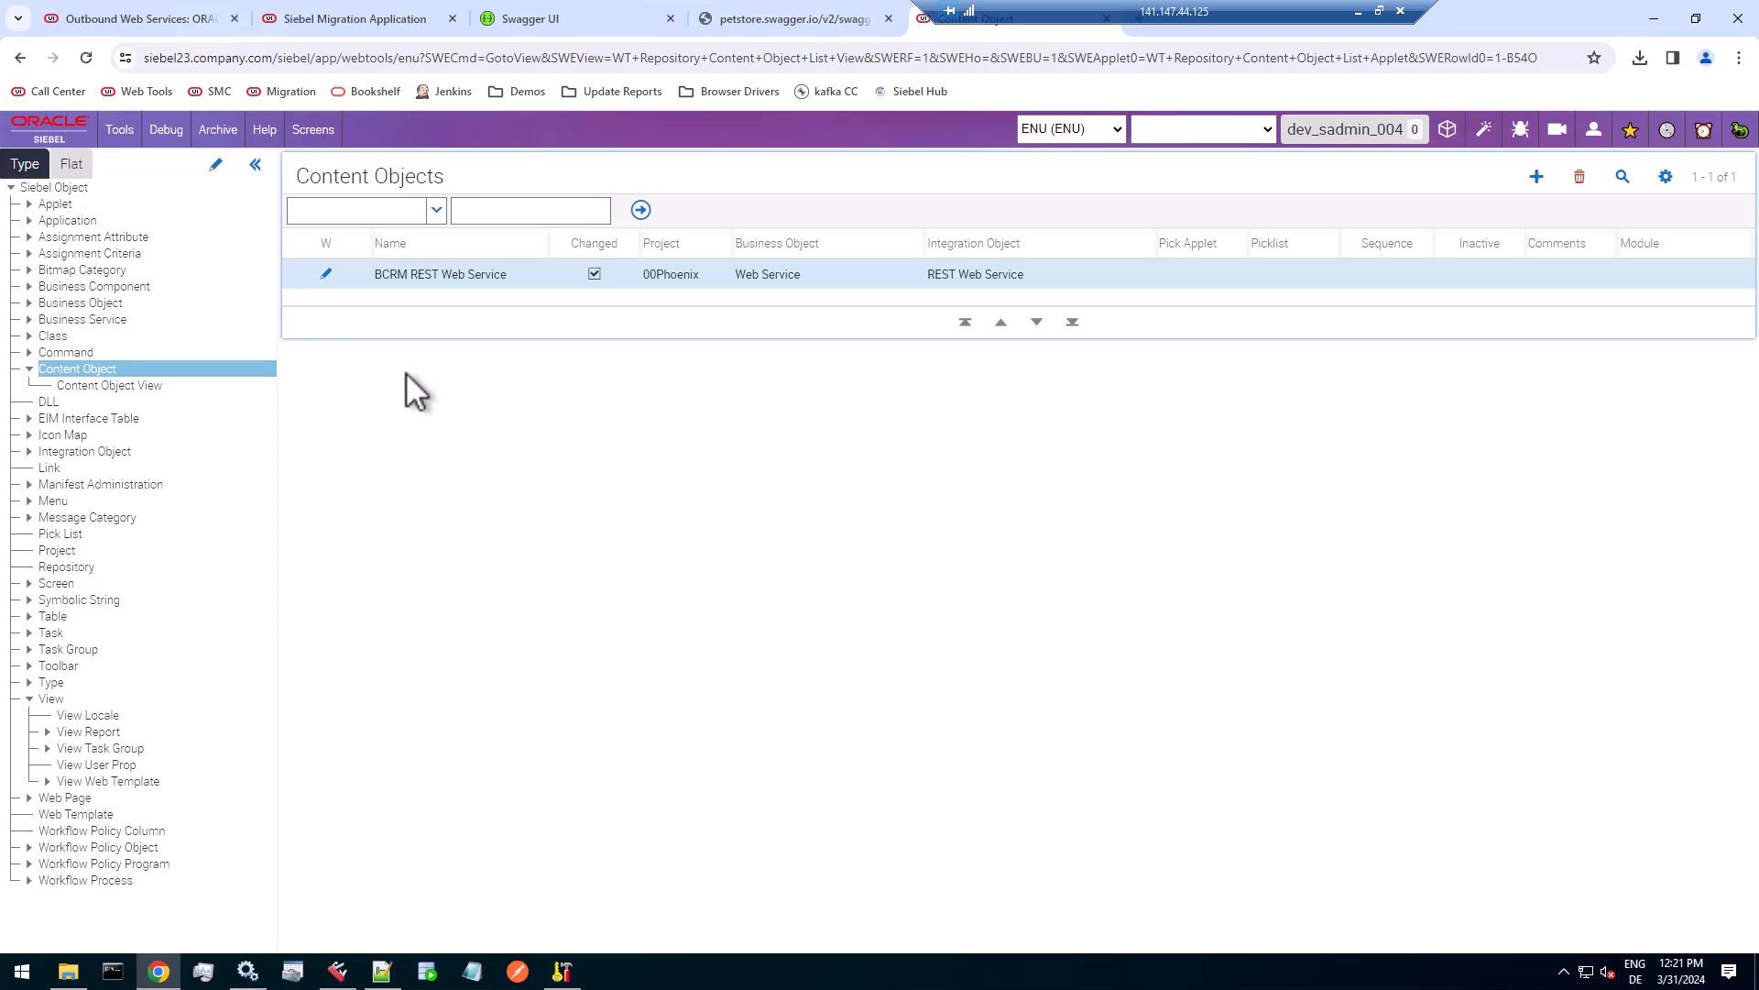
pyautogui.click(509, 273)
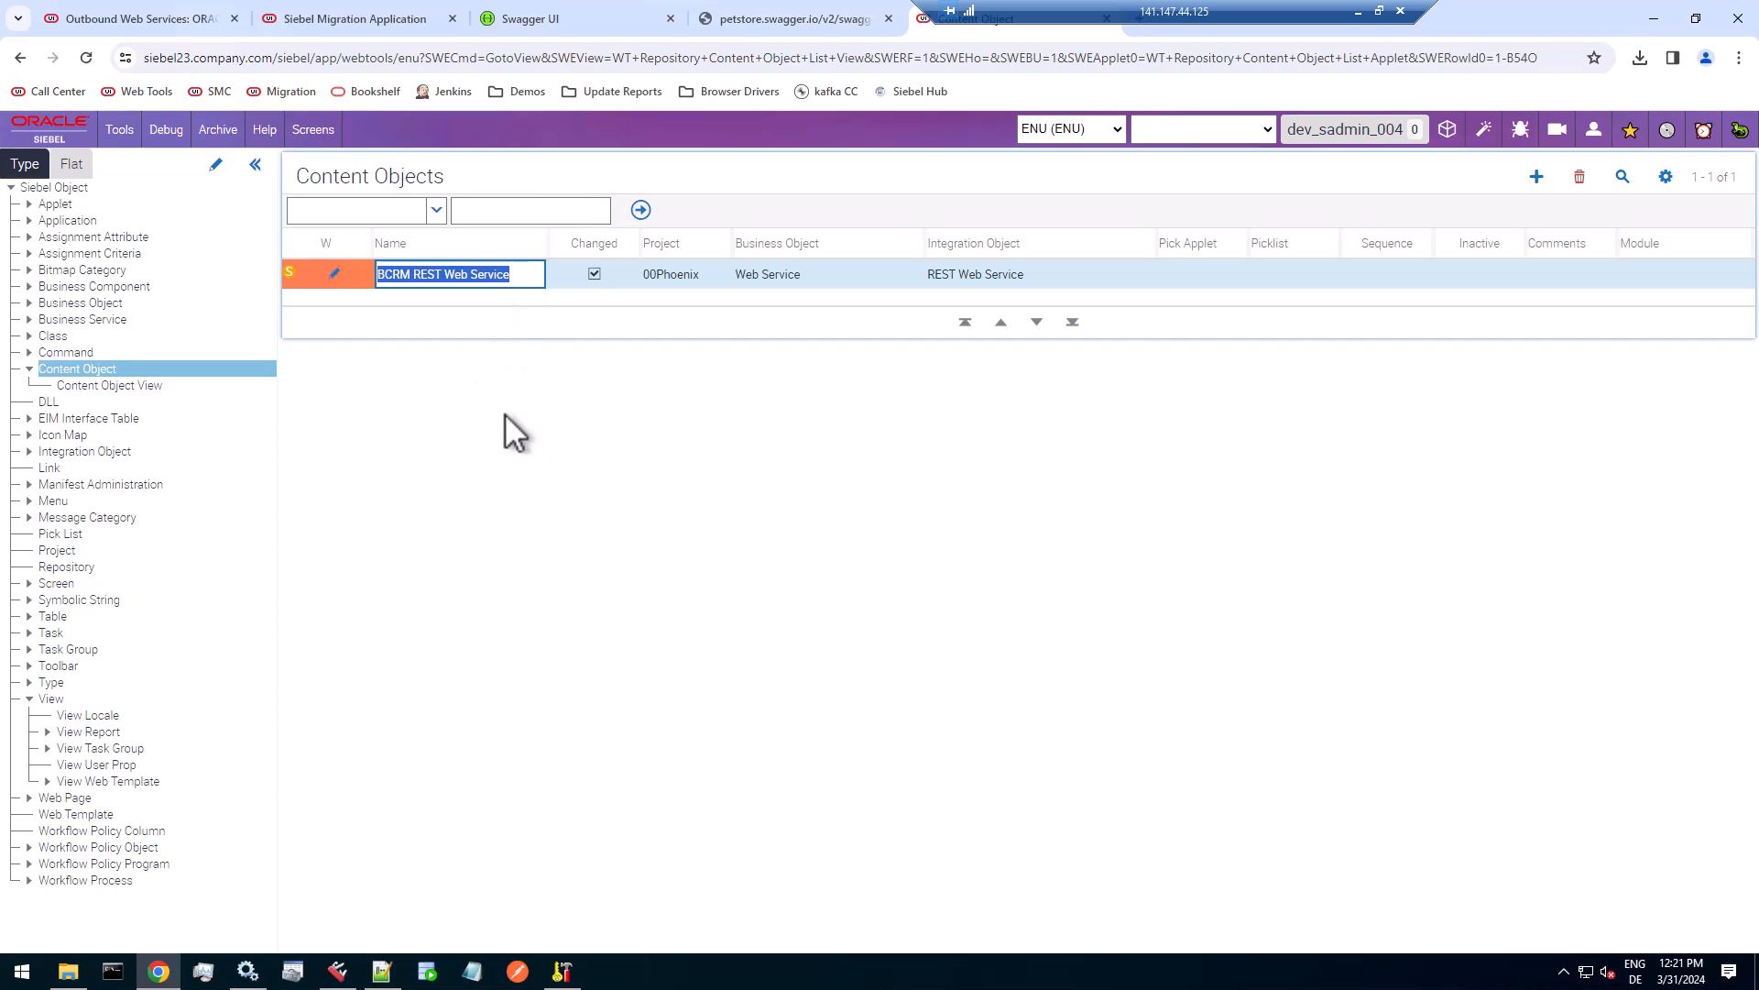
# Switch to the Siebel application, close the About View details and open the dev_sadmin_004 workspace.
pyautogui.click(161, 19)
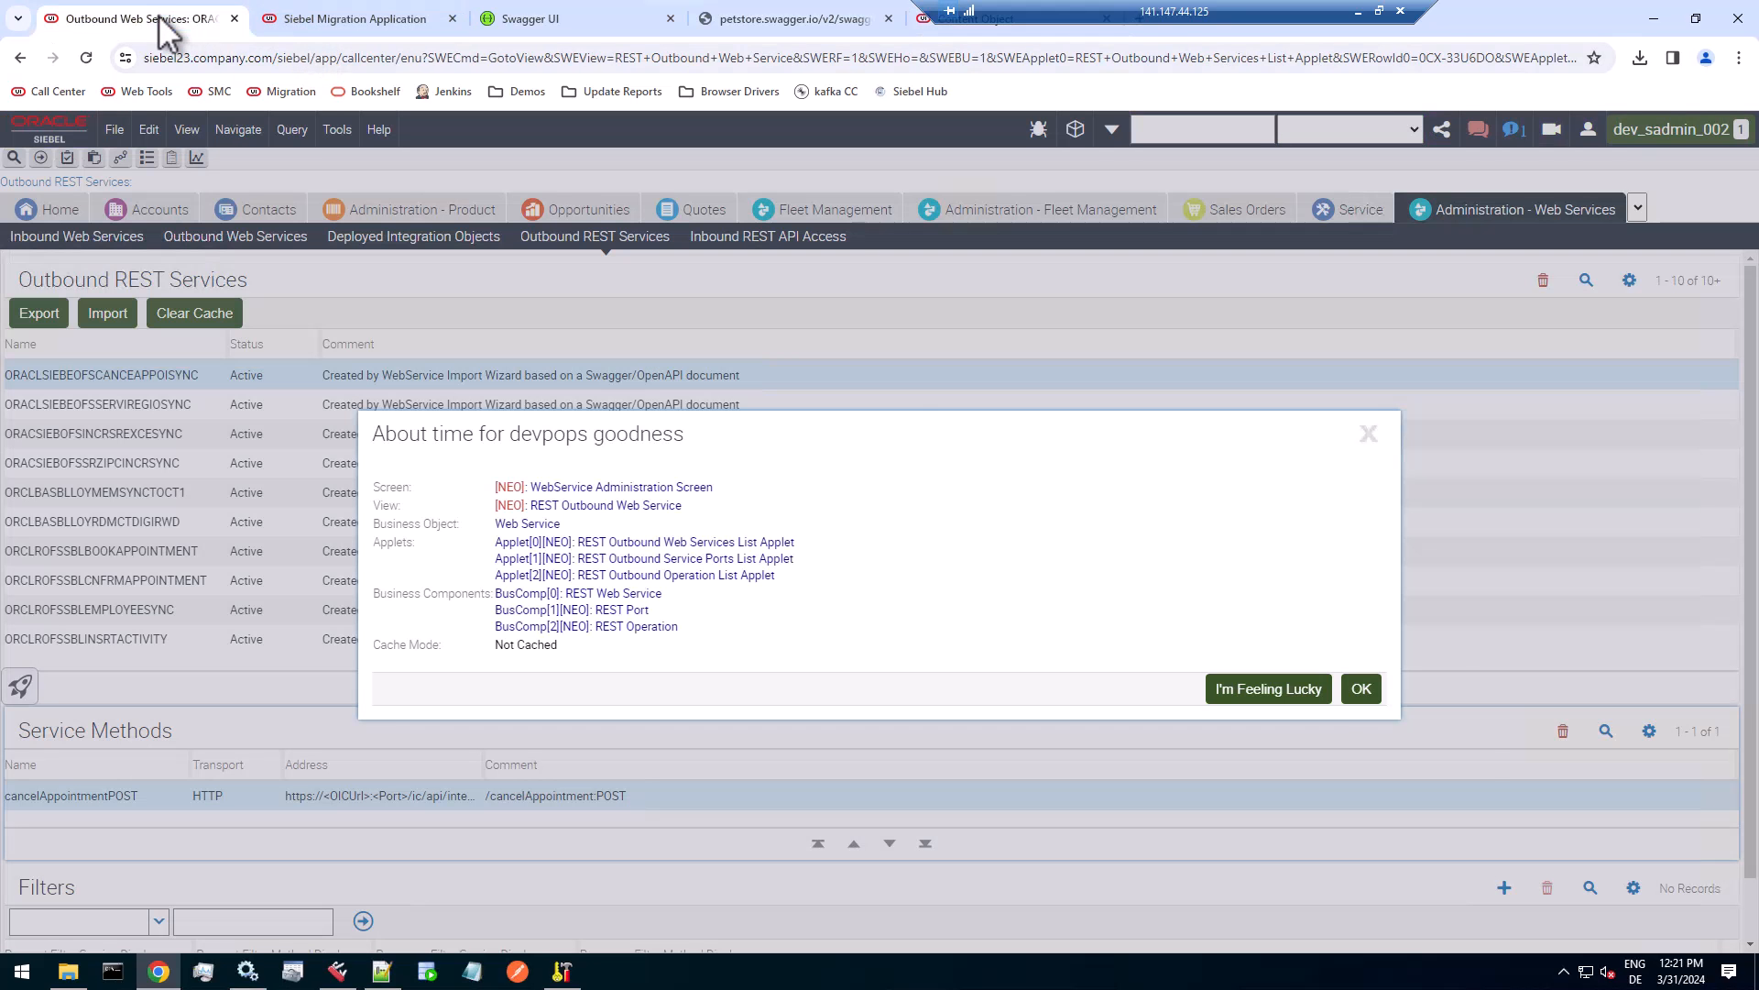
pyautogui.click(1361, 689)
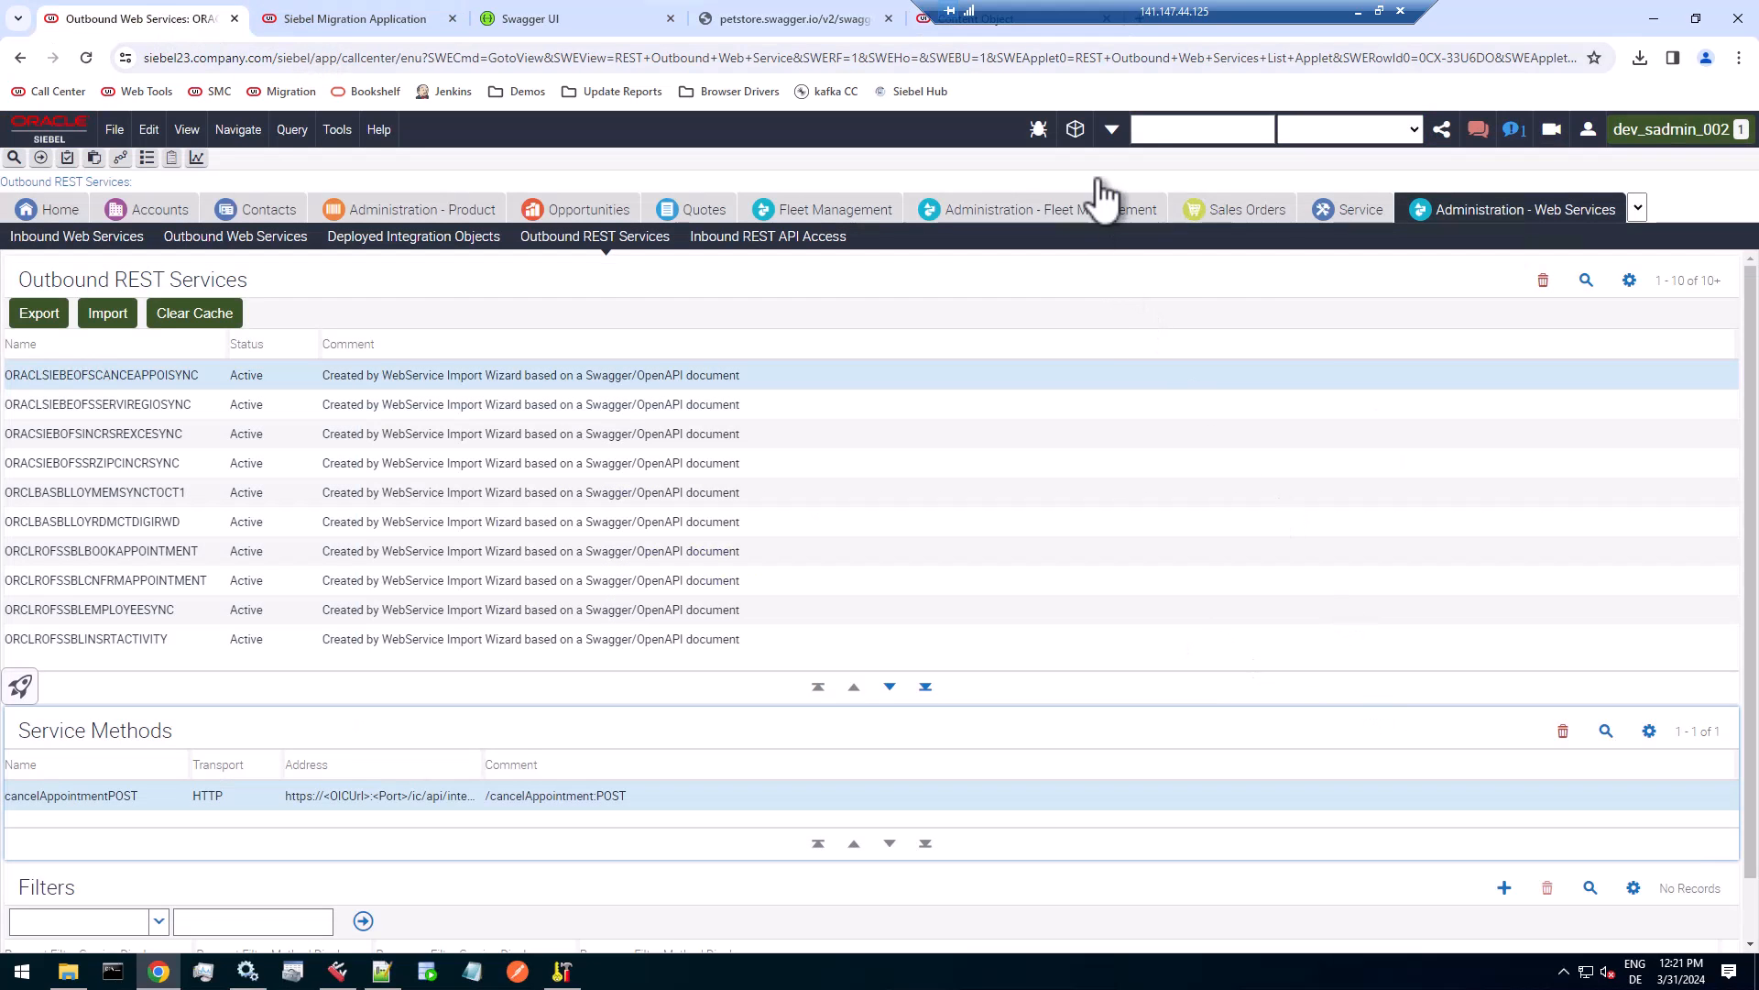
pyautogui.click(1076, 133)
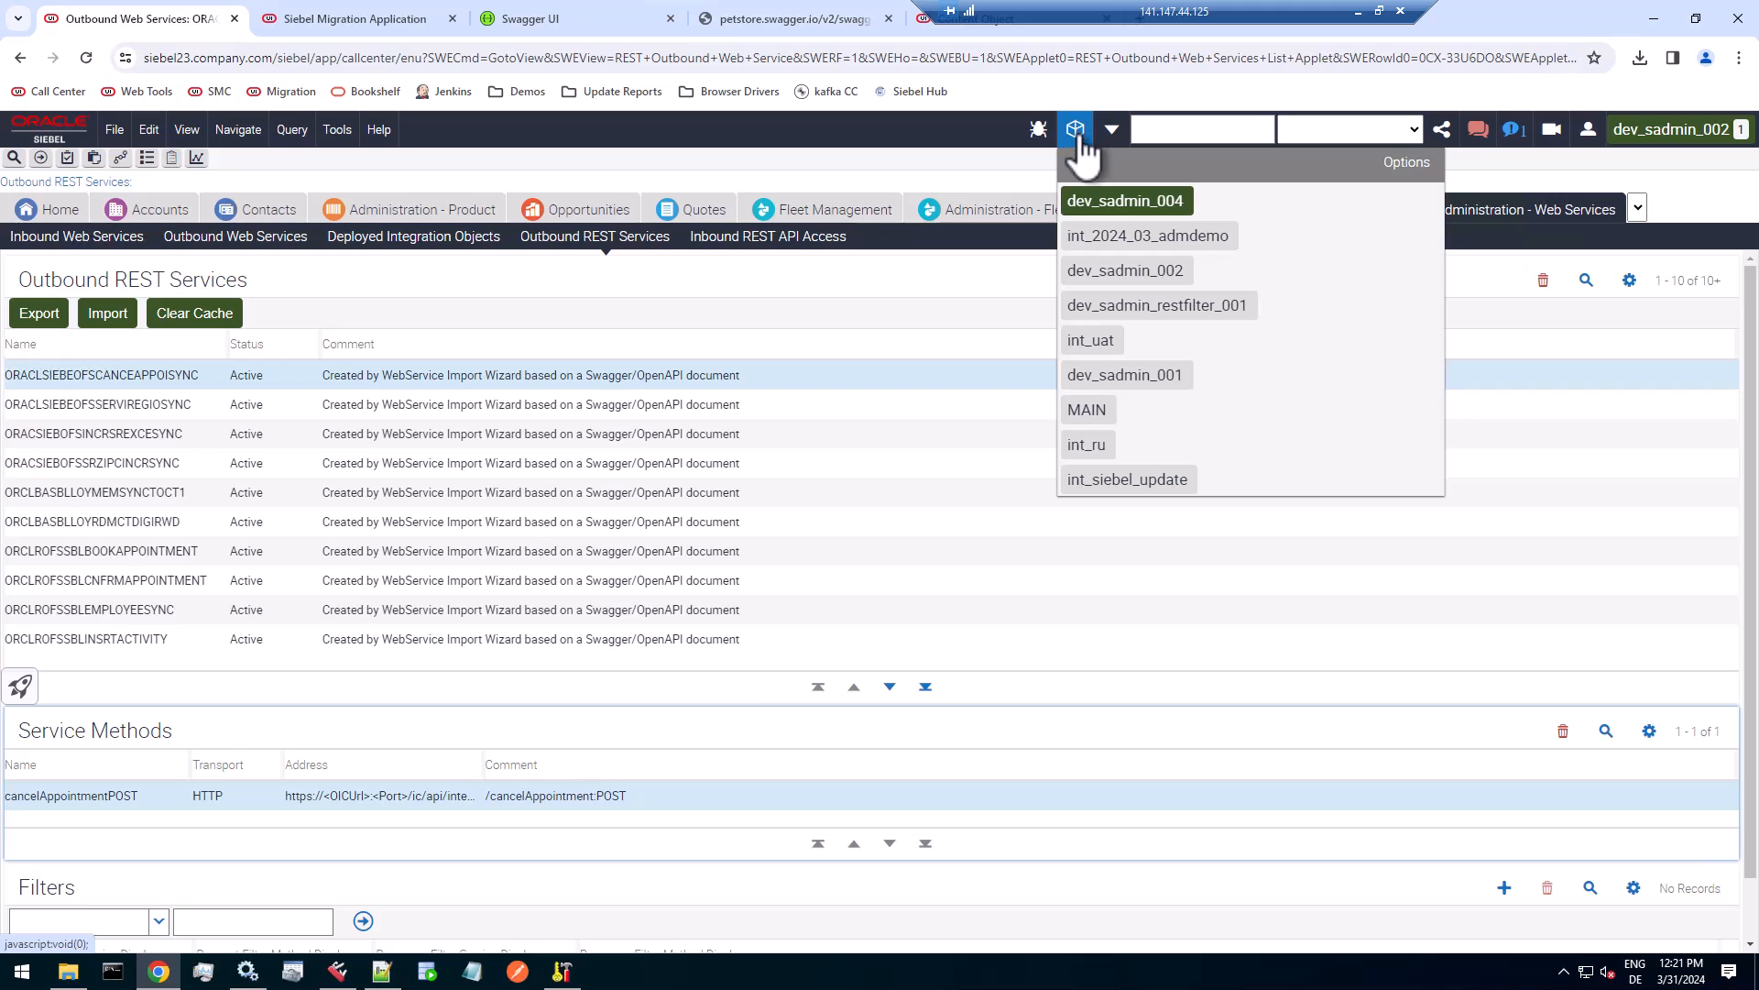
pyautogui.click(1146, 205)
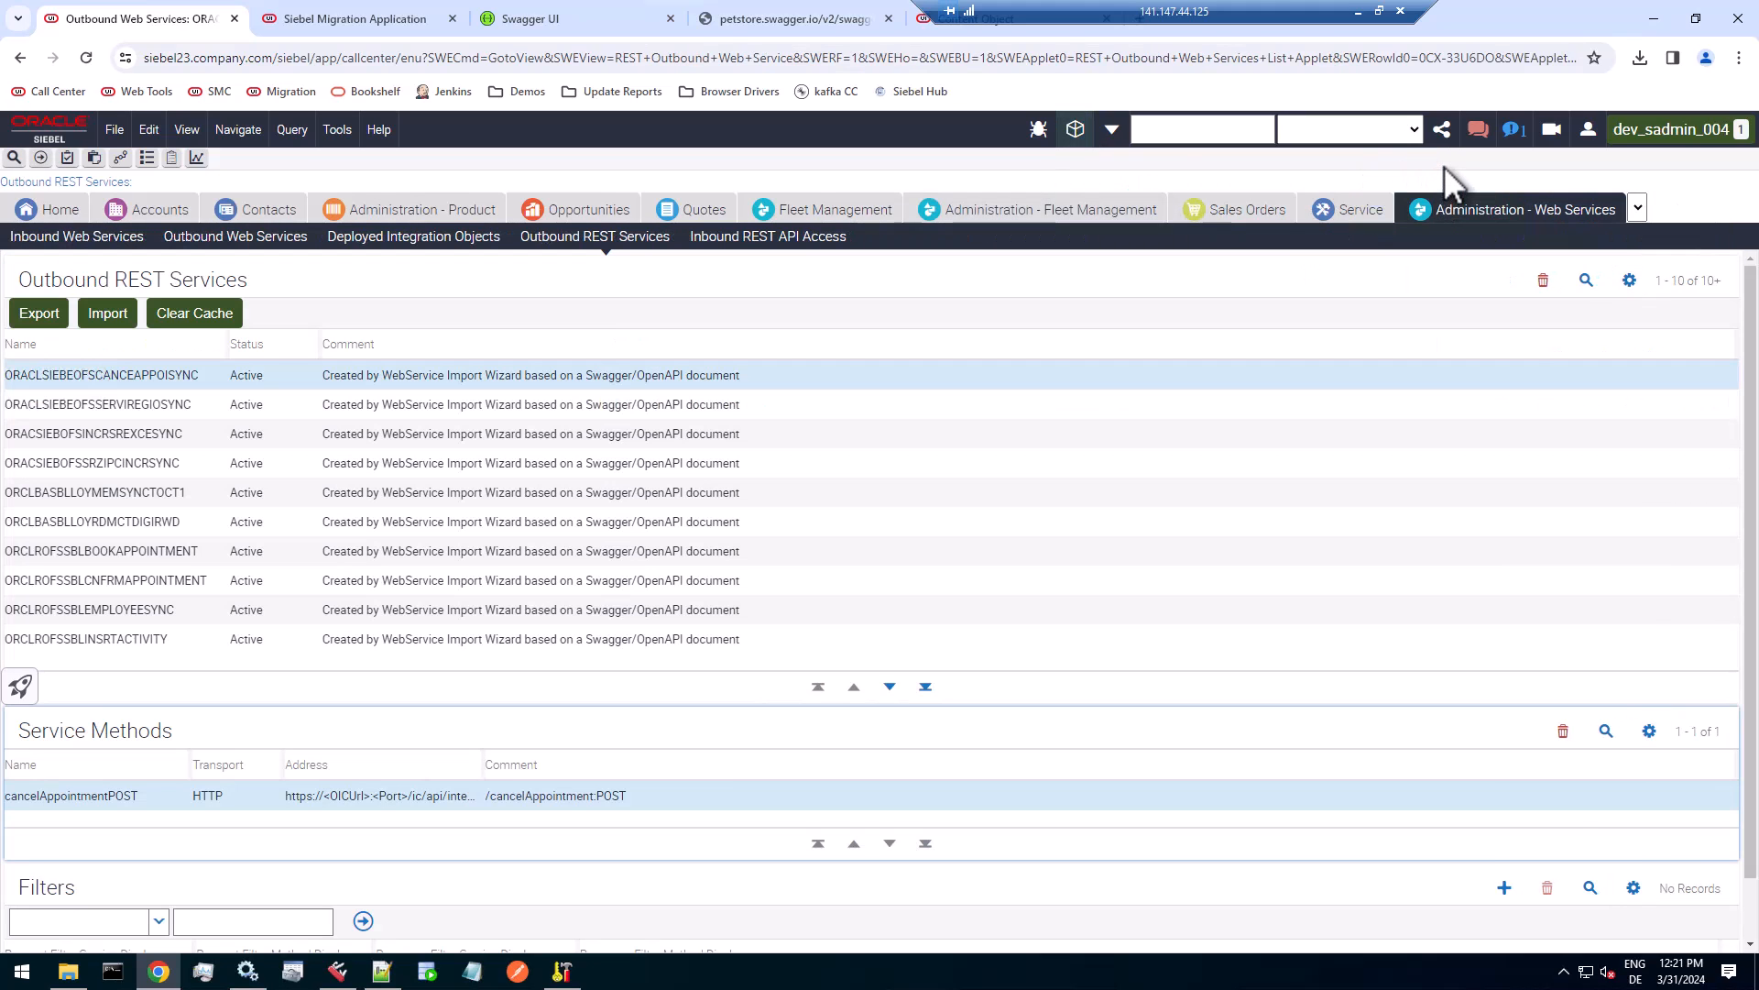
# Add a data type named BCRM REST Web Service in the Data Type Details view of Application Deployment Manager.
pyautogui.click(1640, 206)
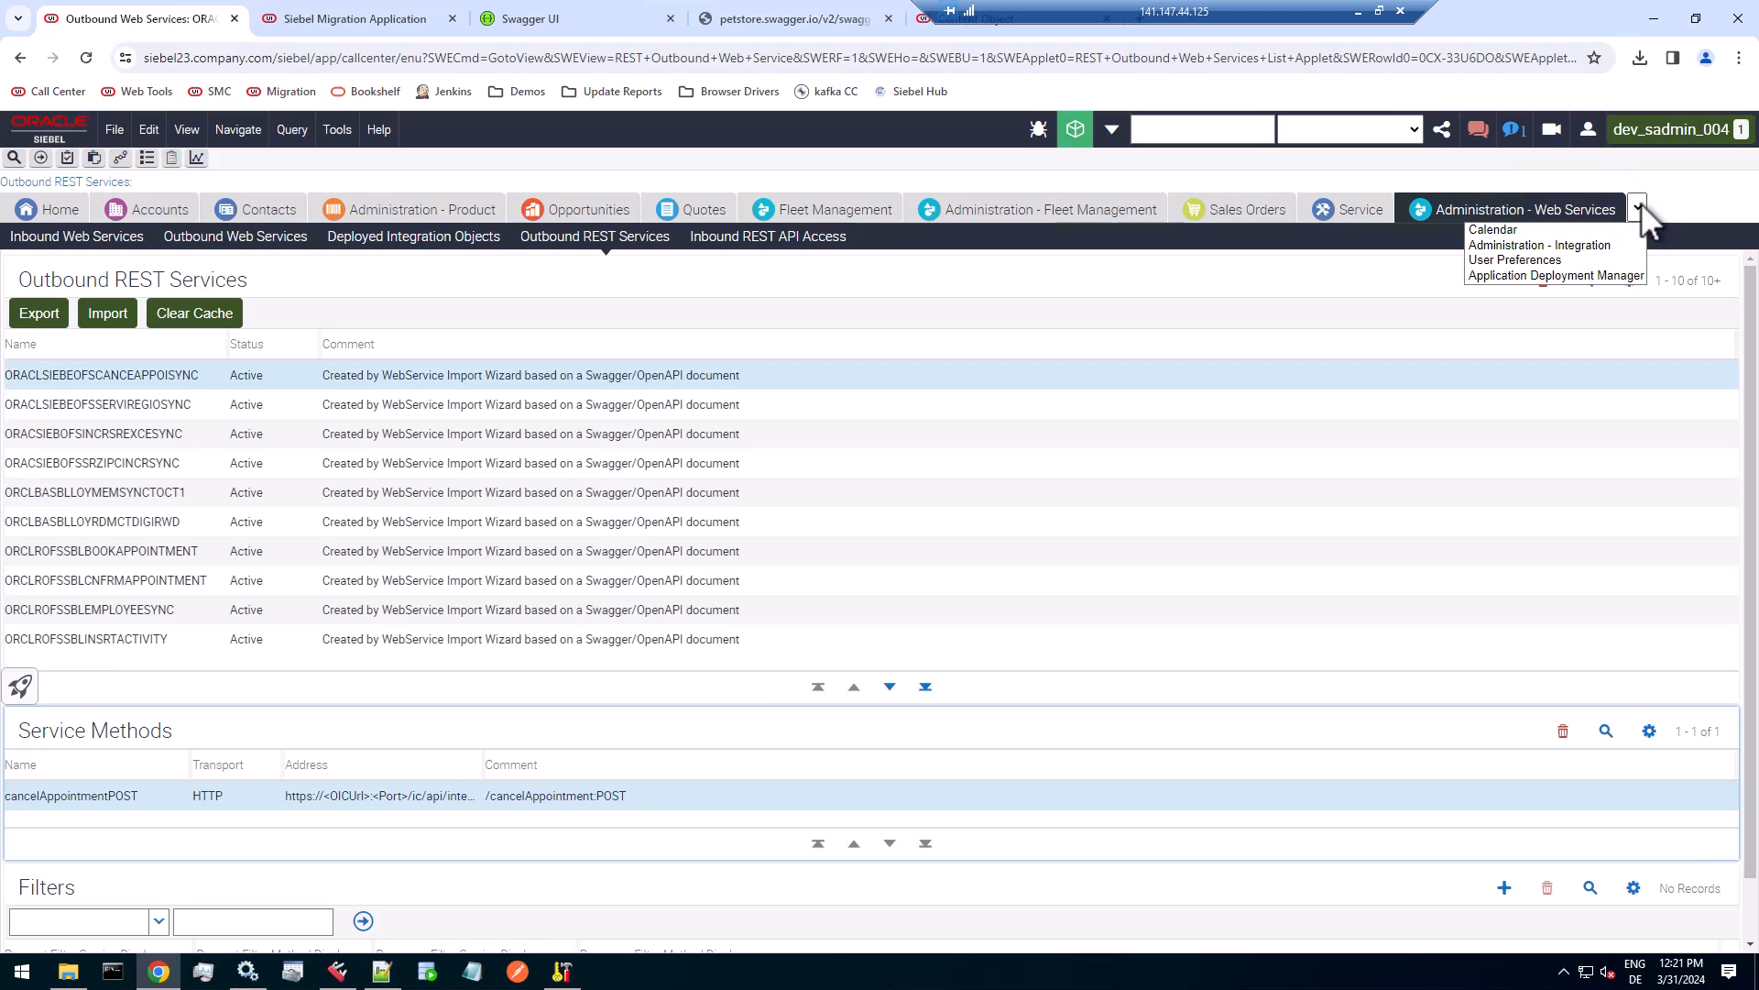
pyautogui.click(1611, 275)
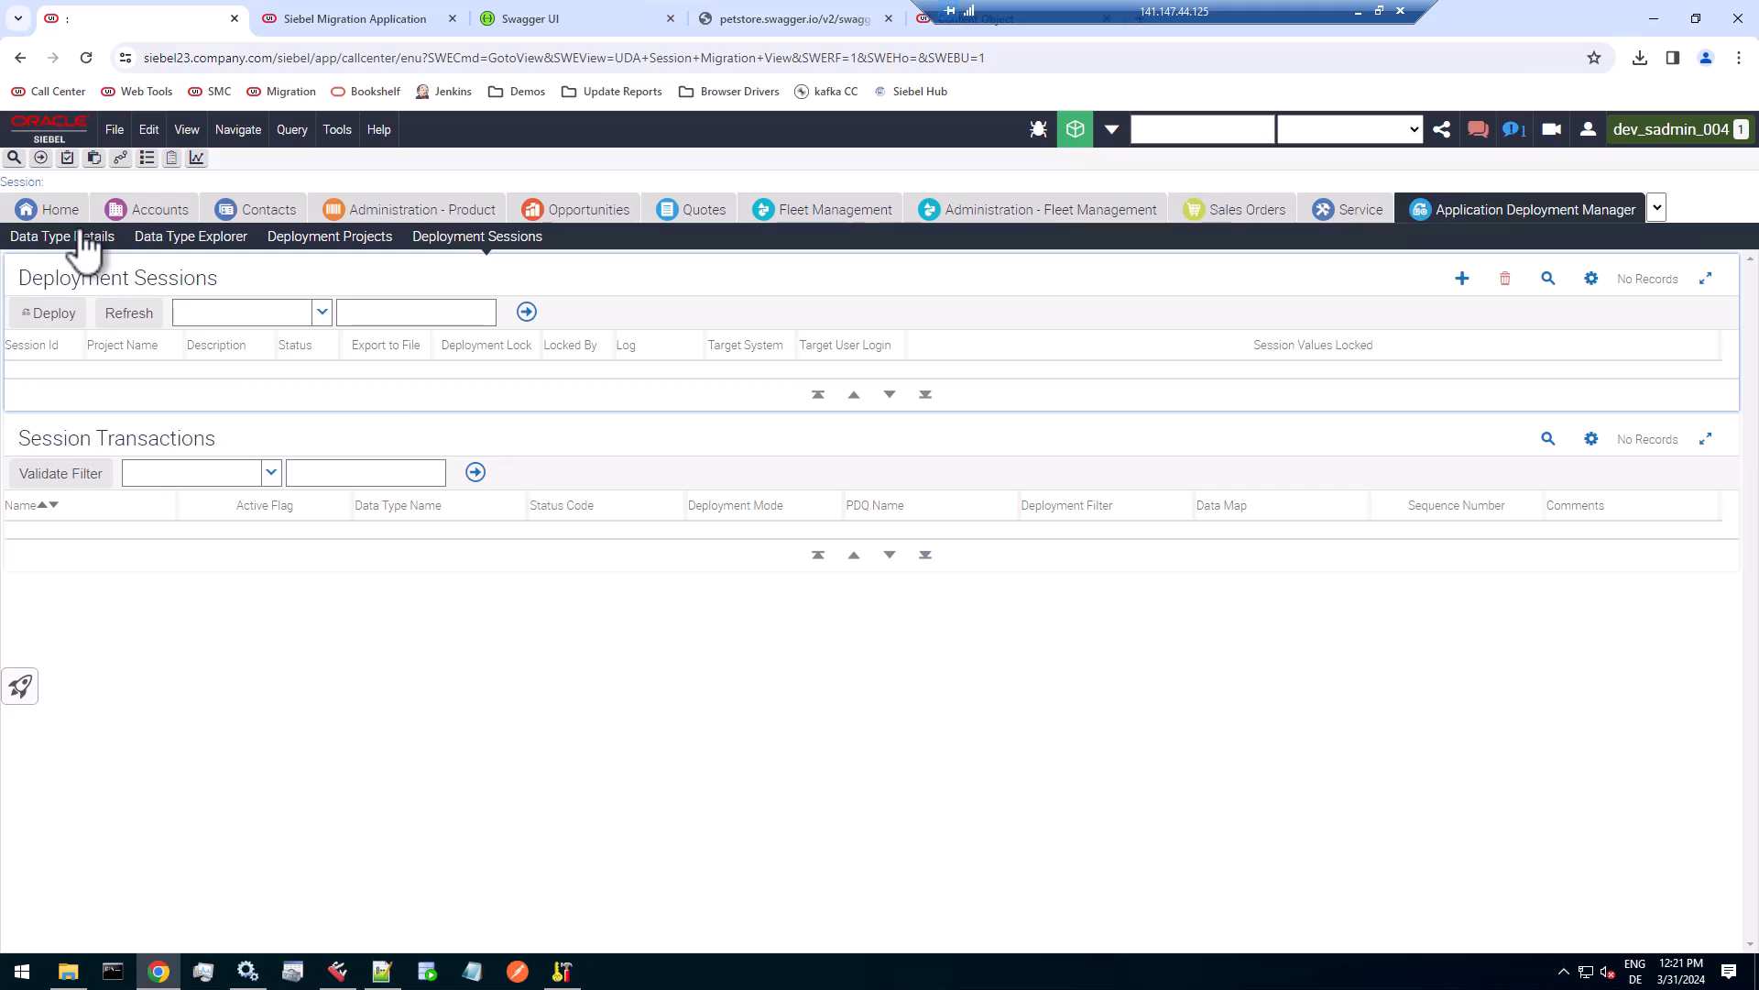
pyautogui.click(78, 234)
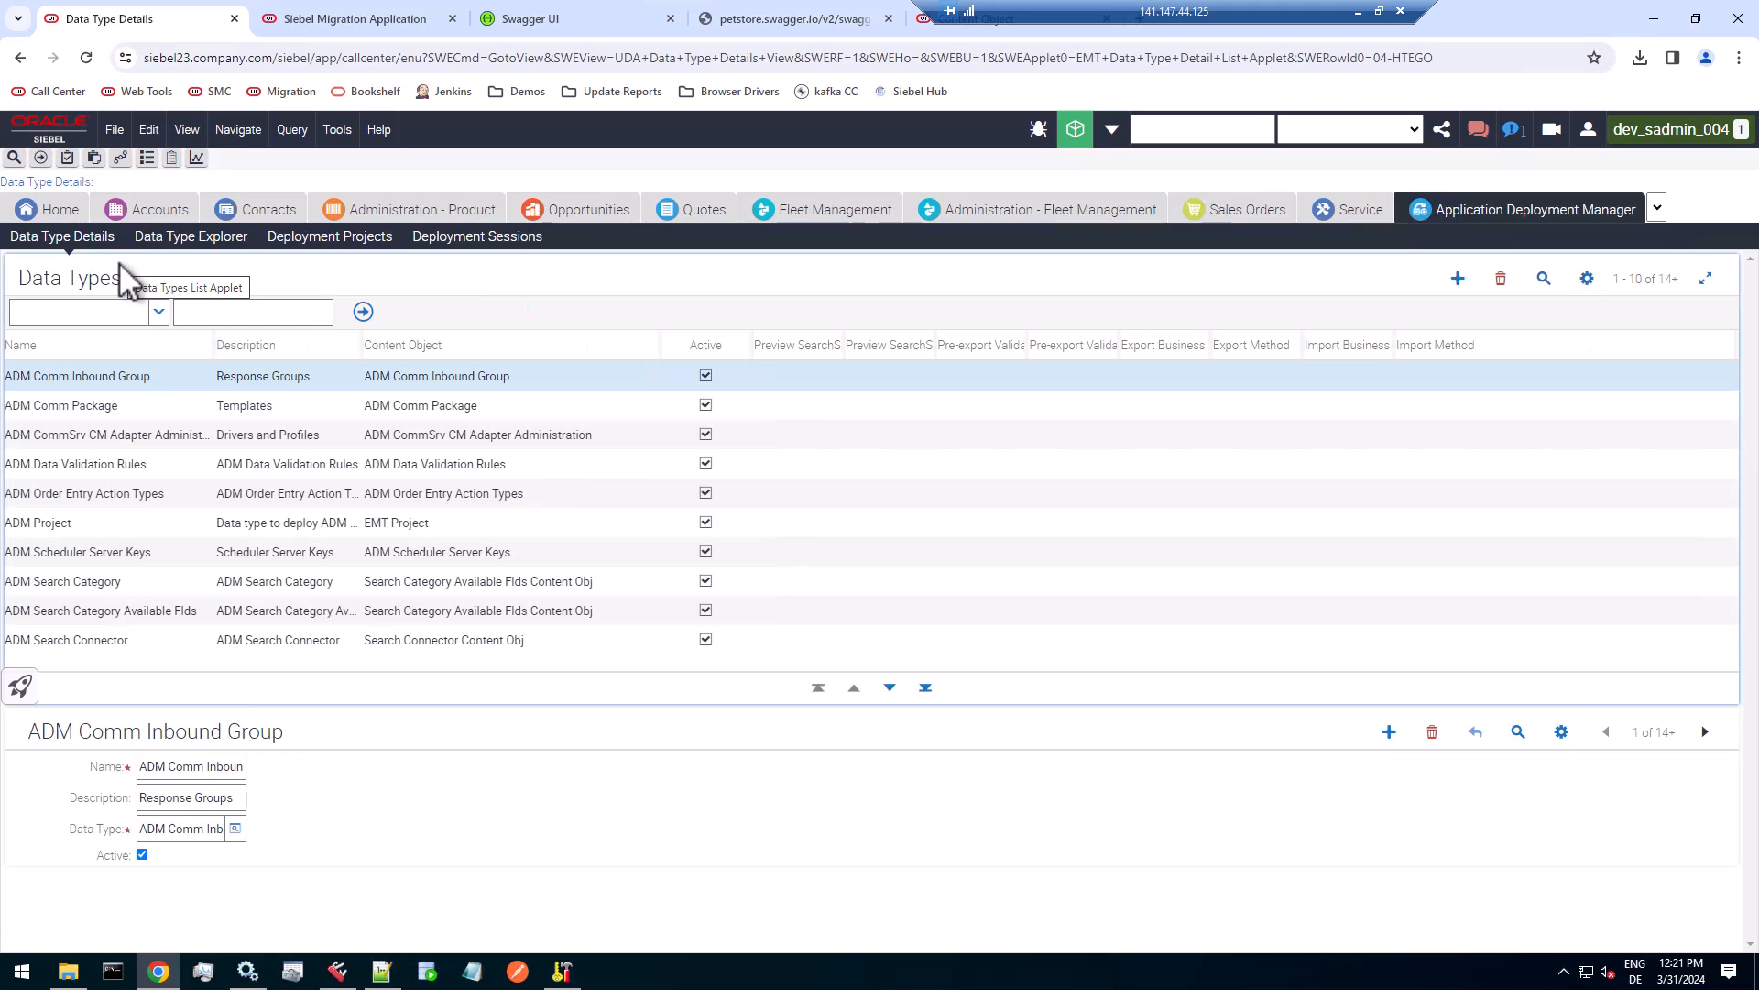
pyautogui.click(1458, 277)
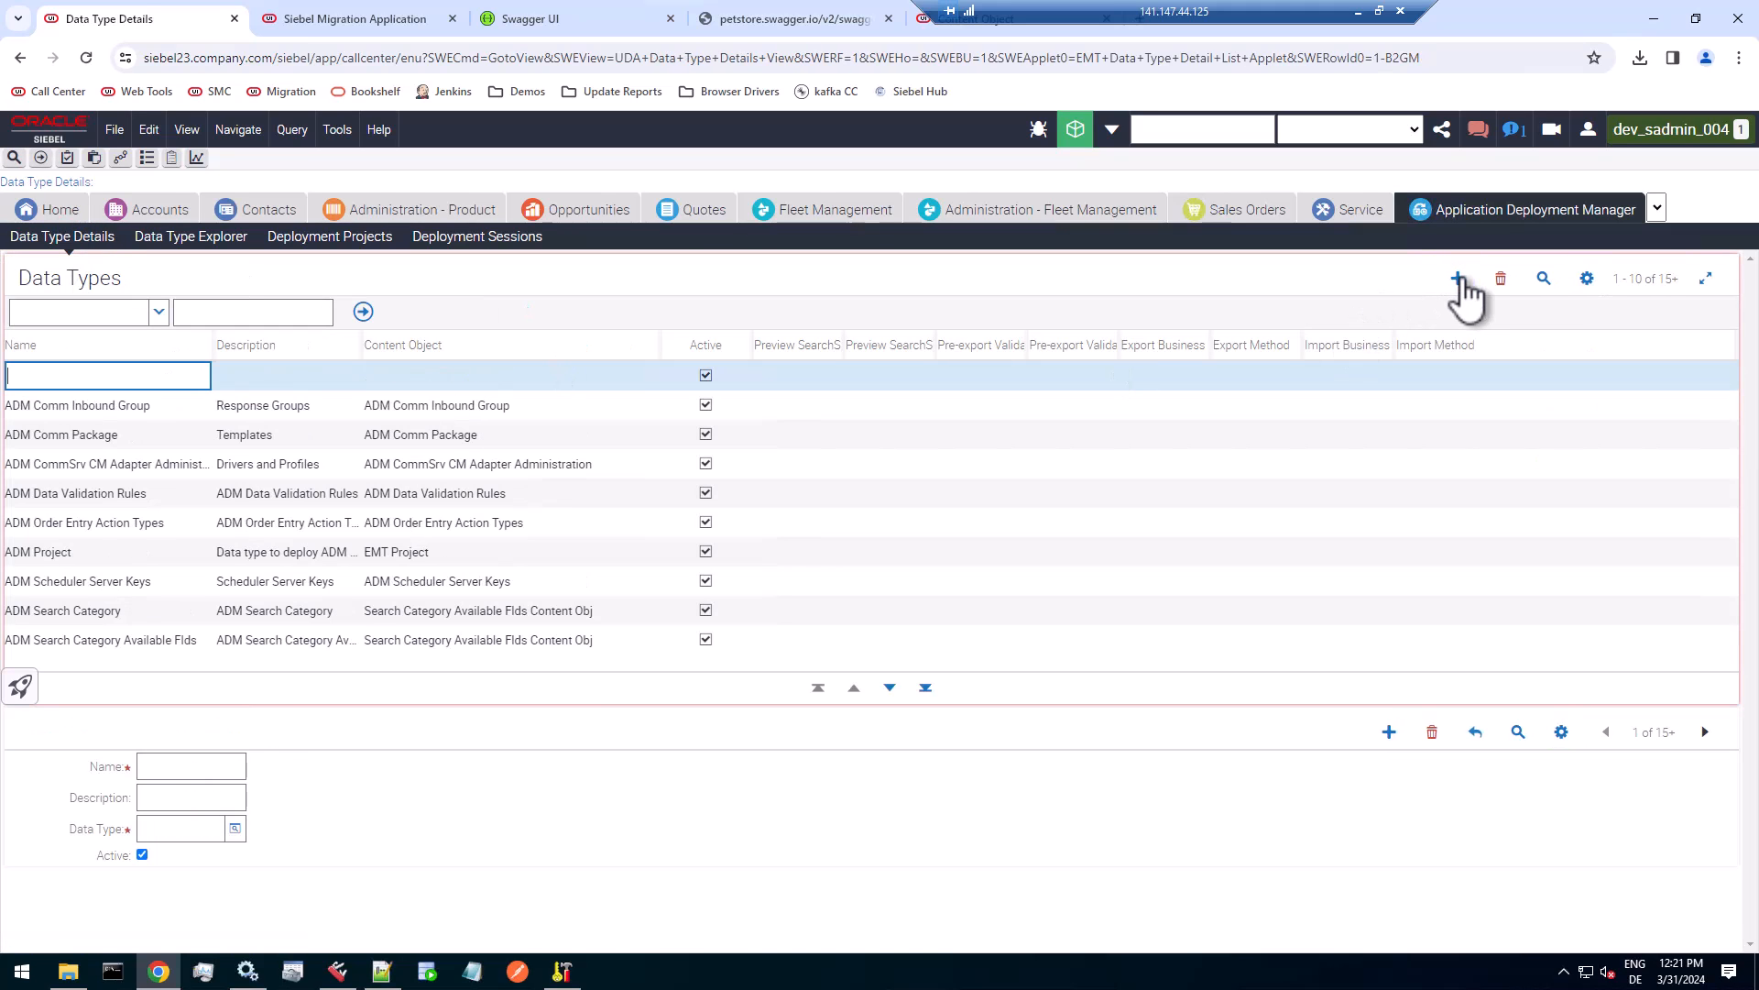
pyautogui.write('BCRM REST Web Service')
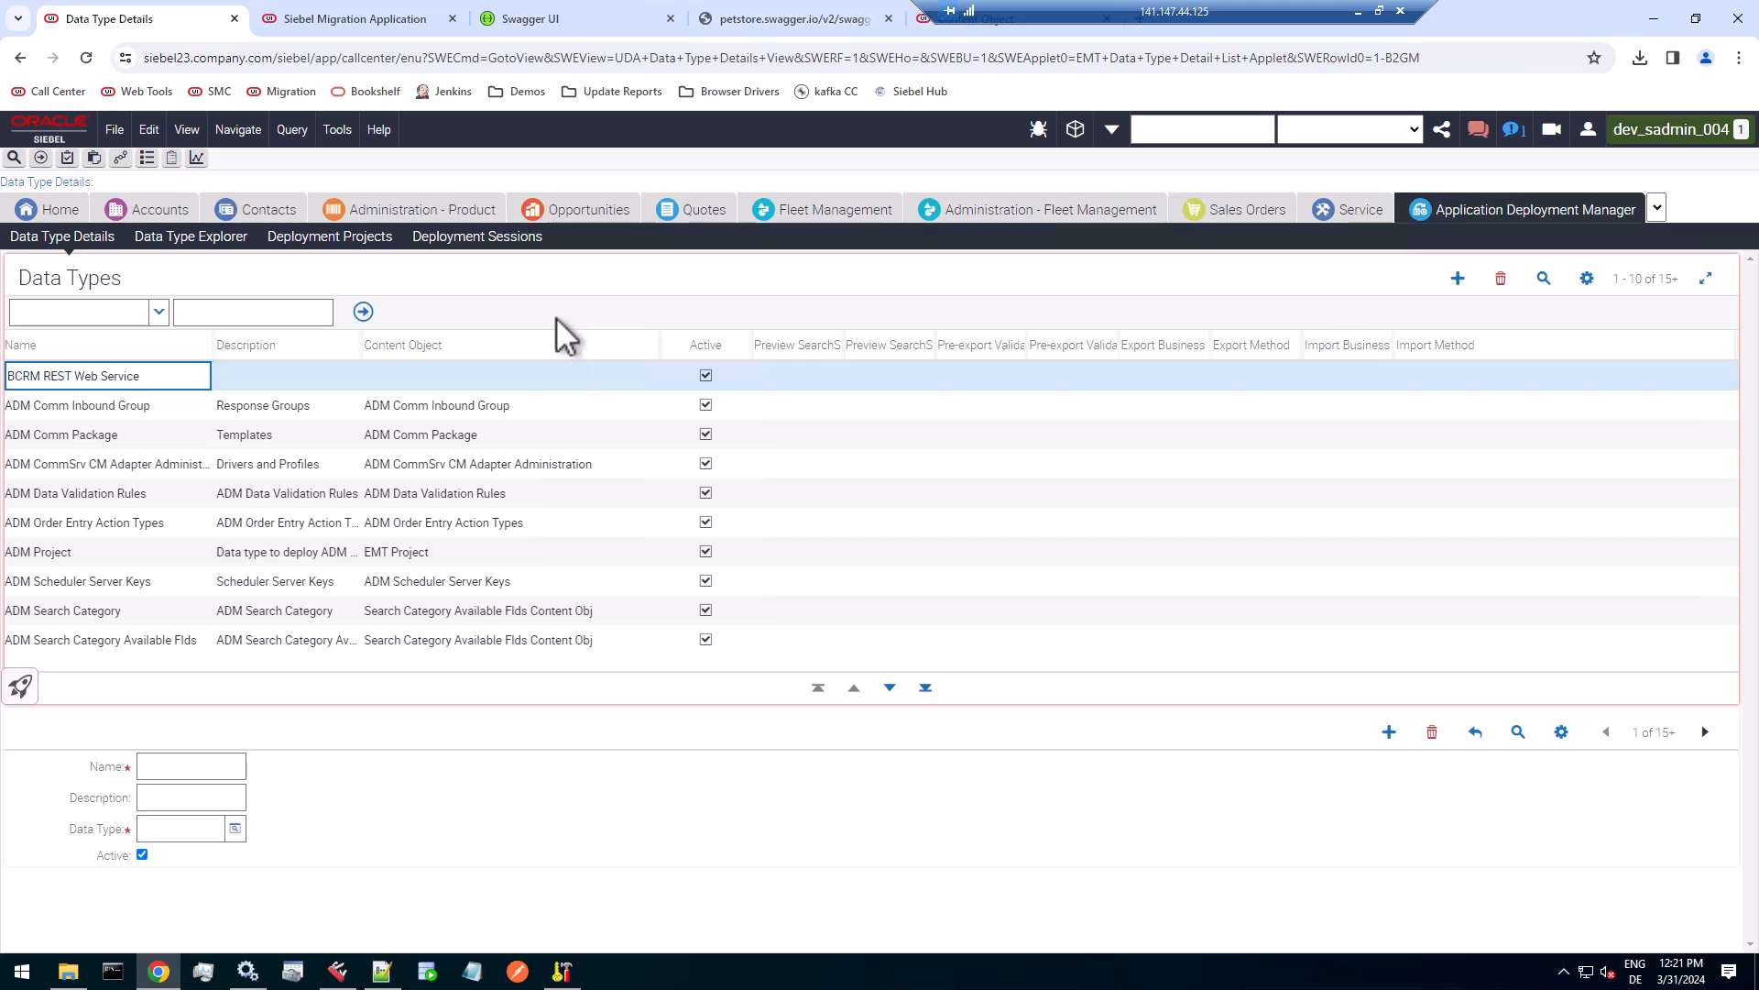
pyautogui.press('Tab')
# Query the content objects for BCRM, assign BCRM REST Web Service to the new data type and save the record.
pyautogui.click(558, 377)
pyautogui.click(648, 378)
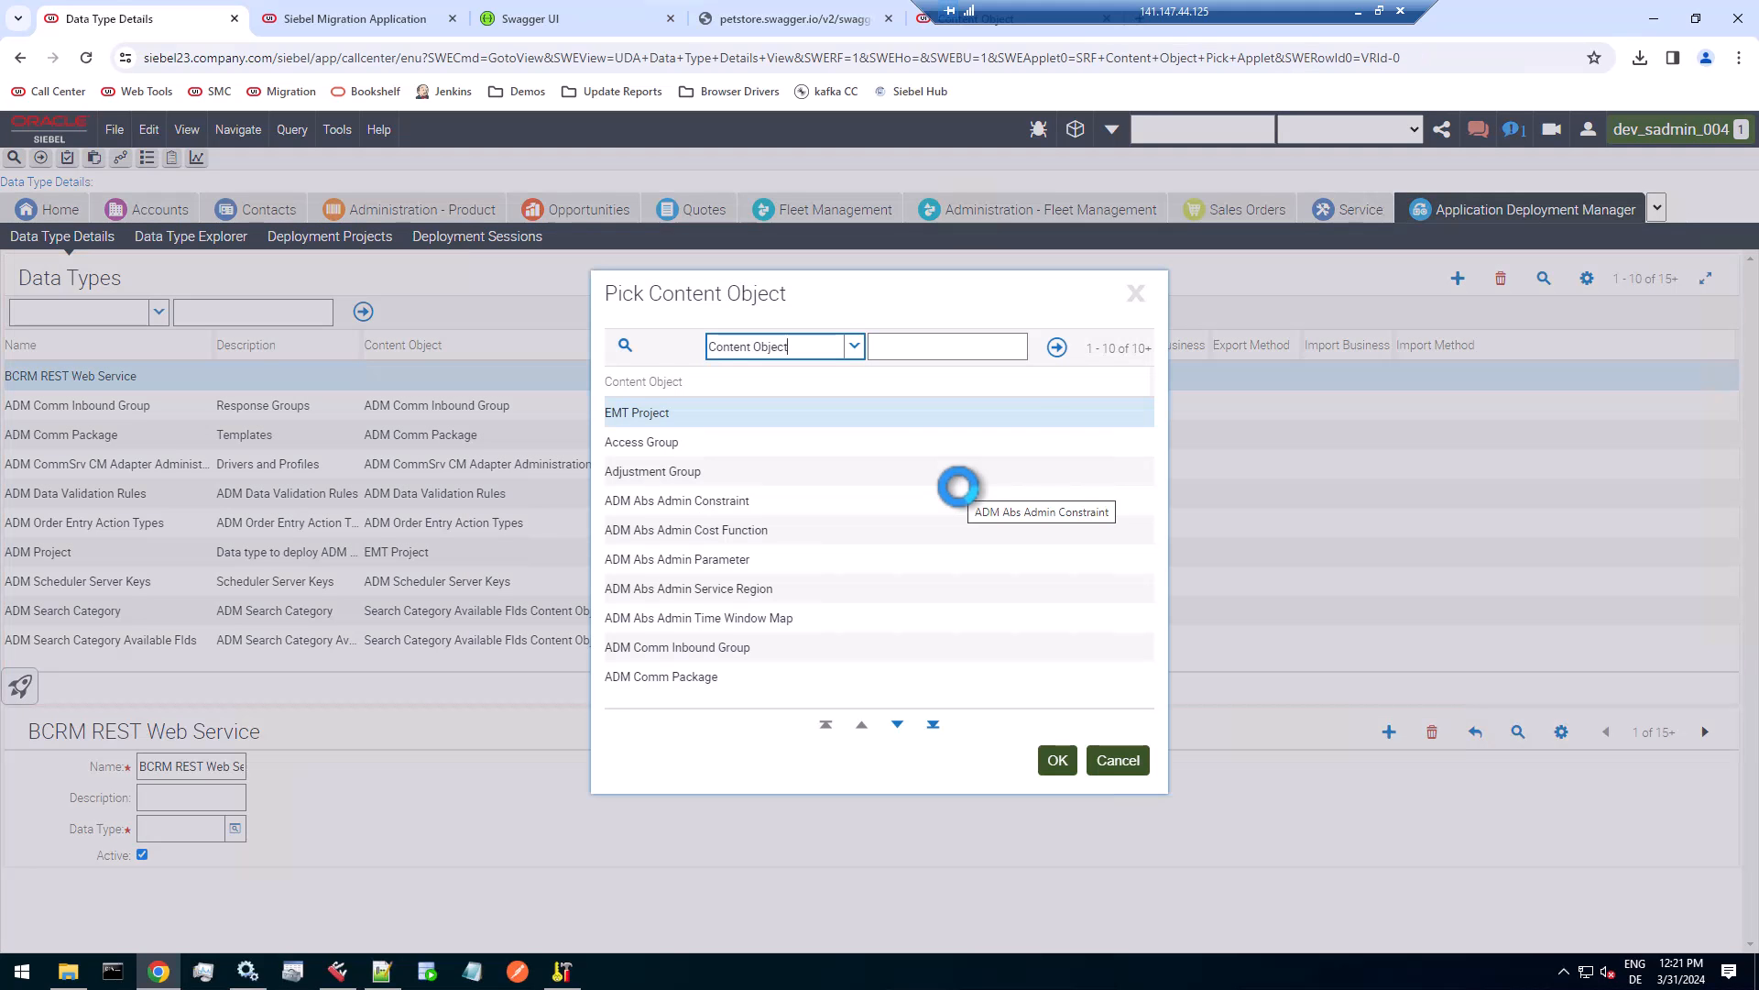
pyautogui.click(959, 347)
pyautogui.write('BCRM')
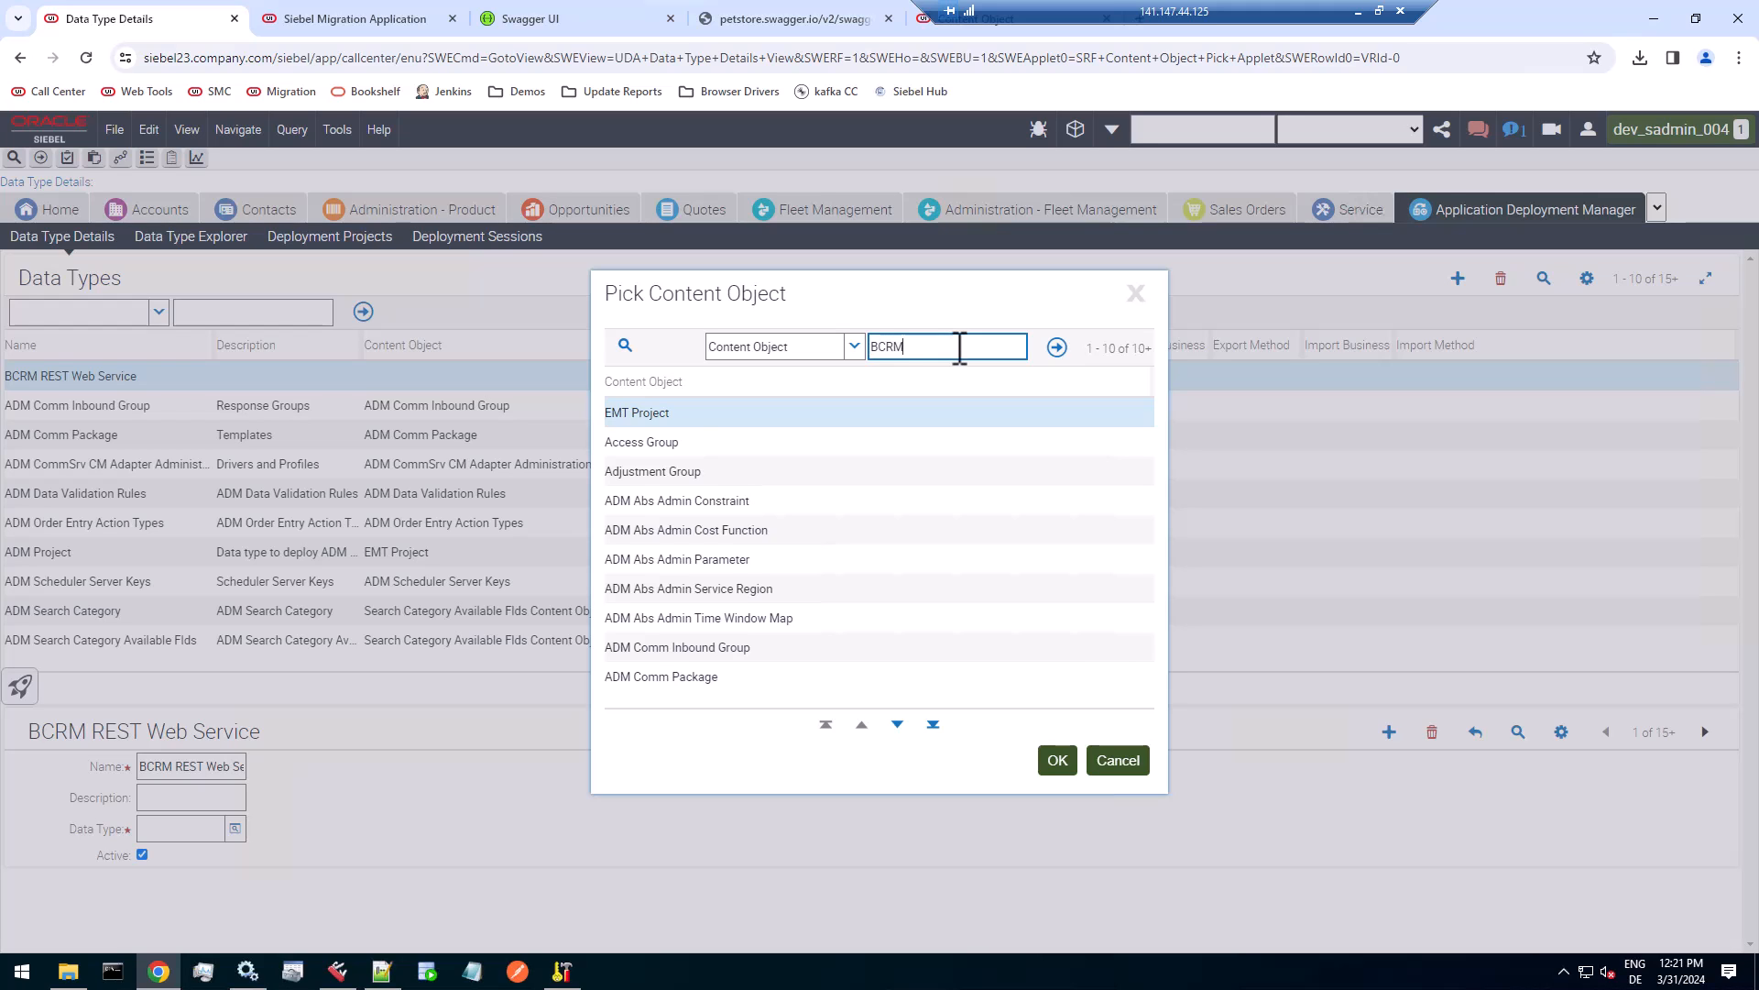
pyautogui.press('Return')
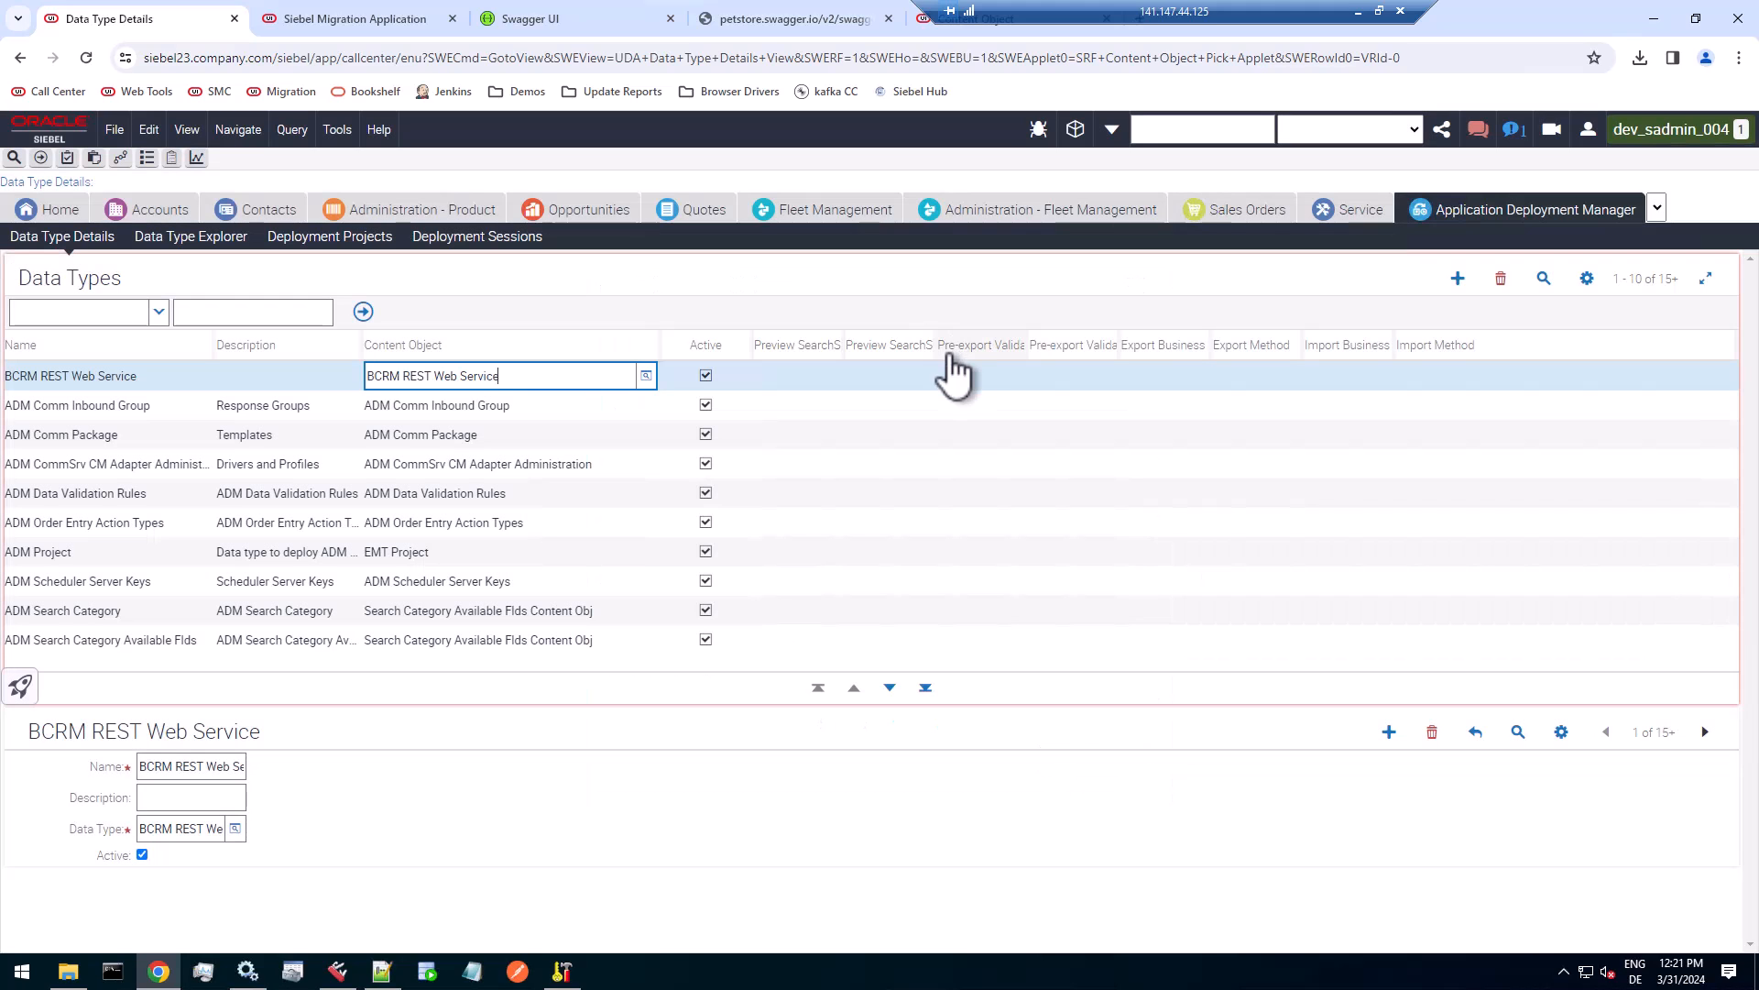
pyautogui.click(554, 409)
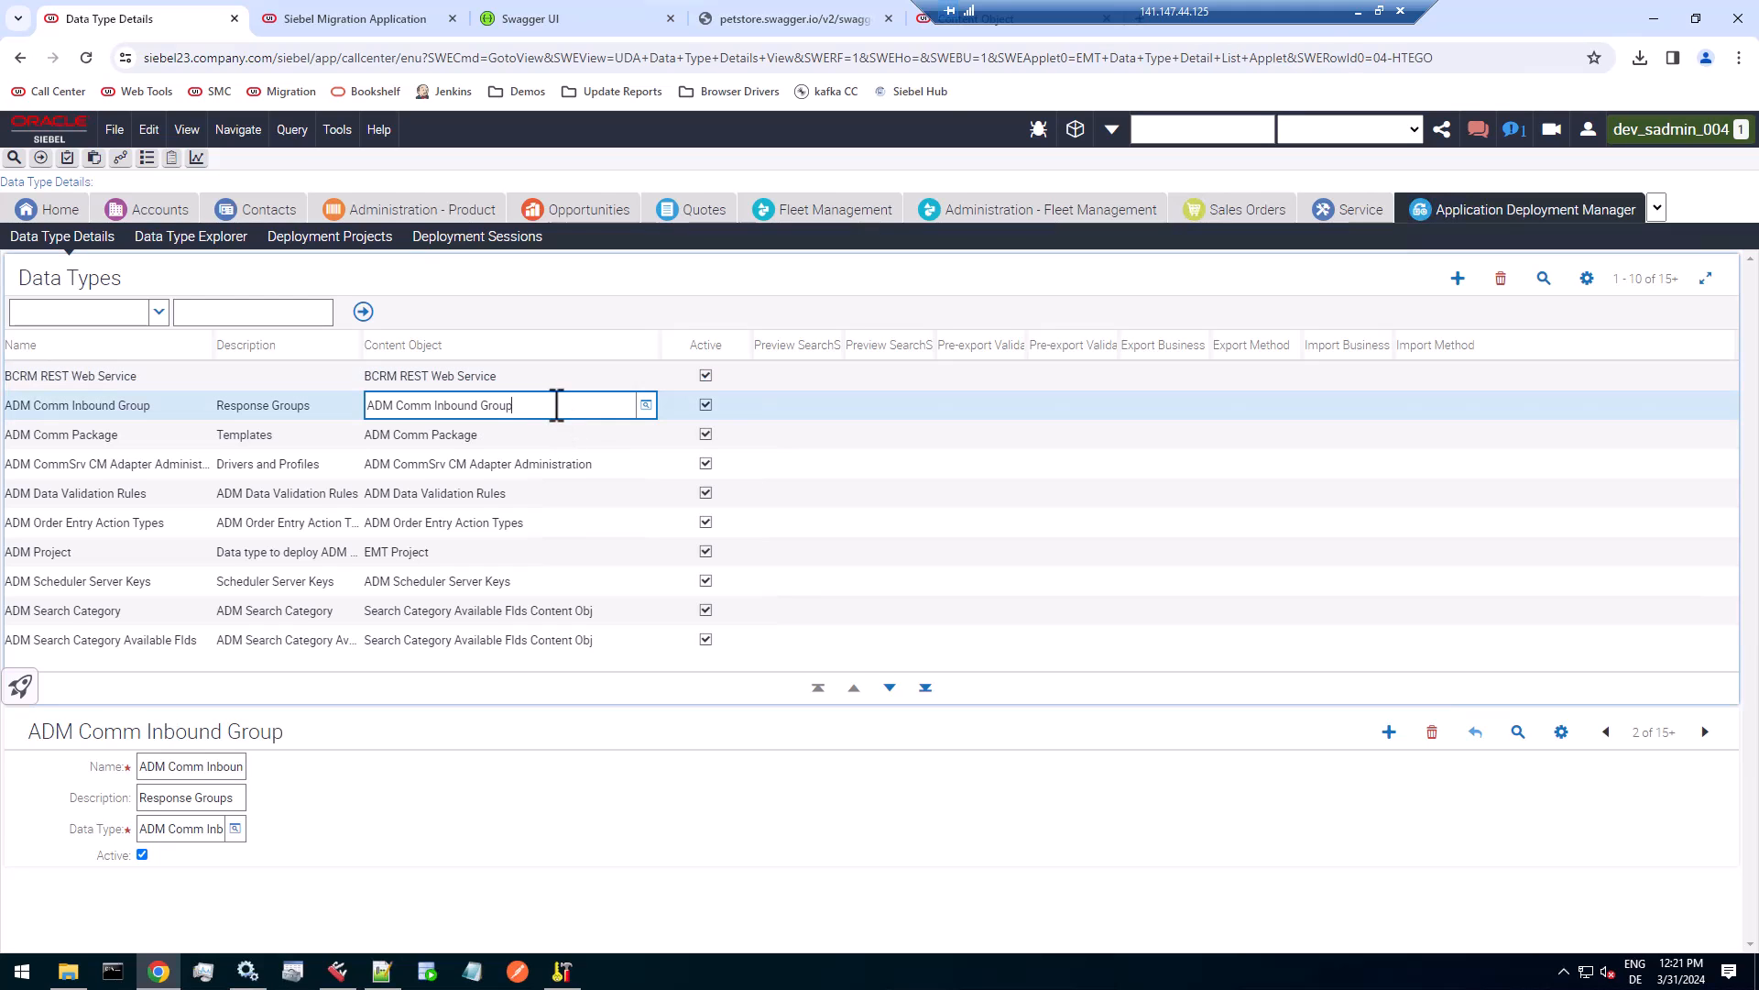
# Review the name and content object of the BCRM REST Web Service data type against the ADM Comm Inbound Group record.
pyautogui.click(561, 377)
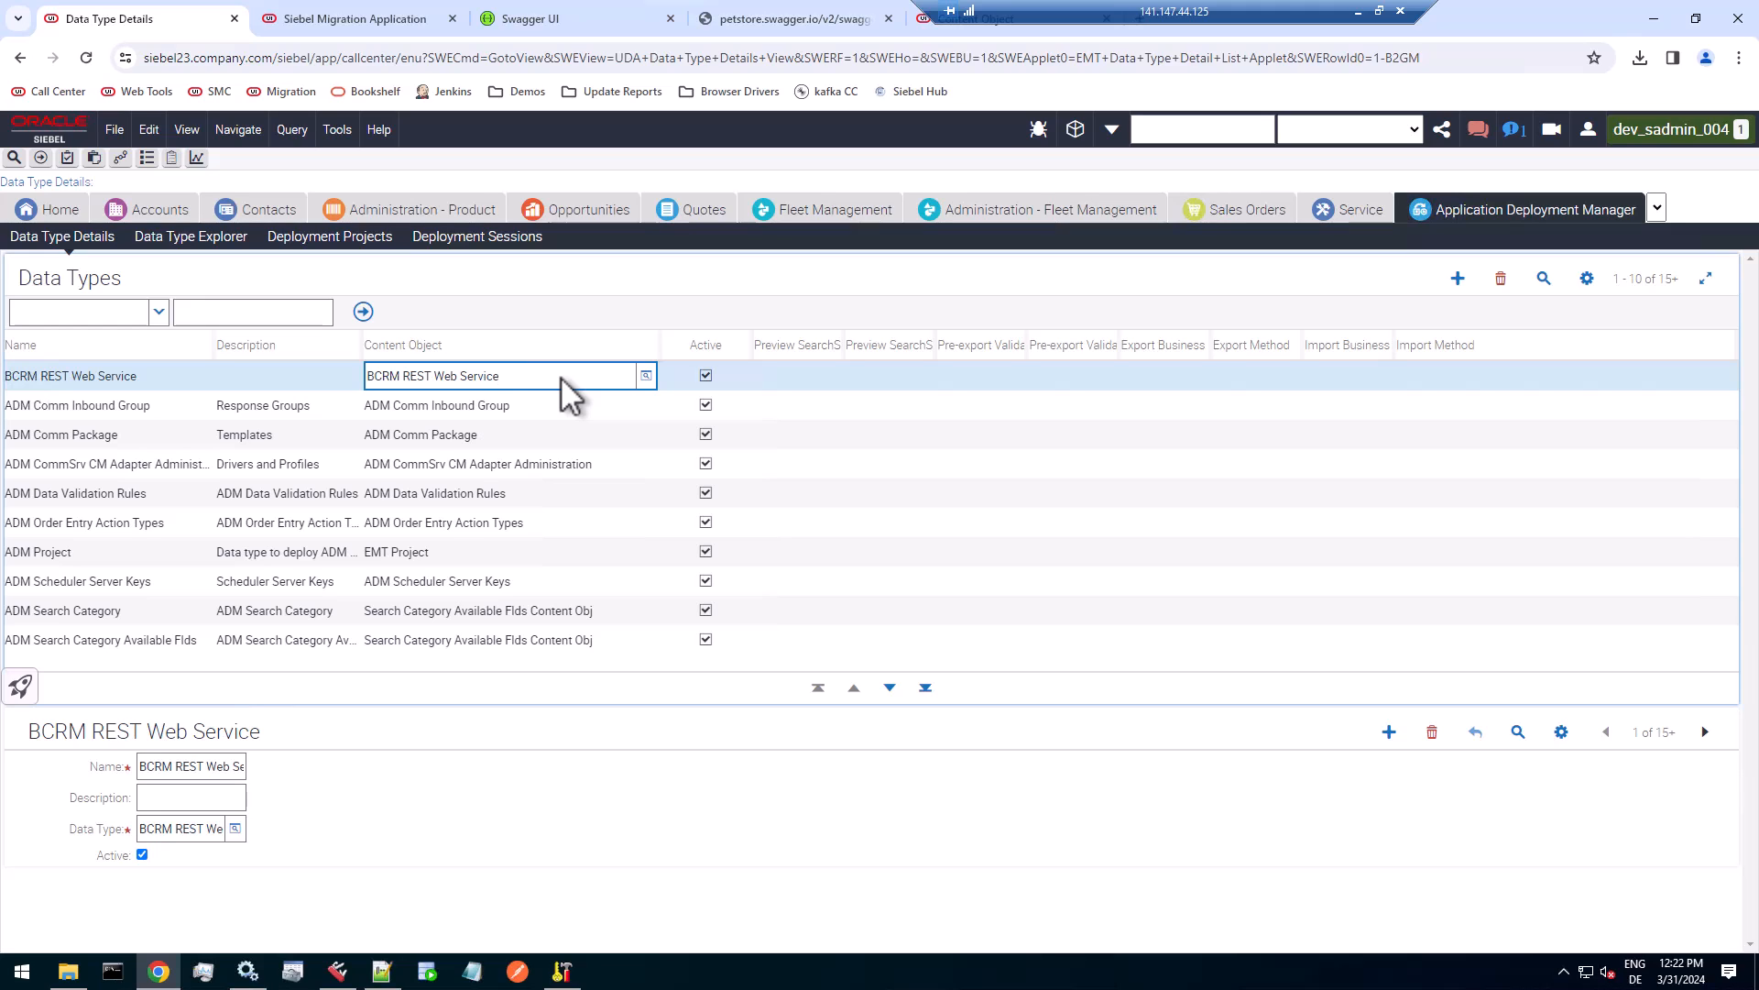
pyautogui.click(563, 405)
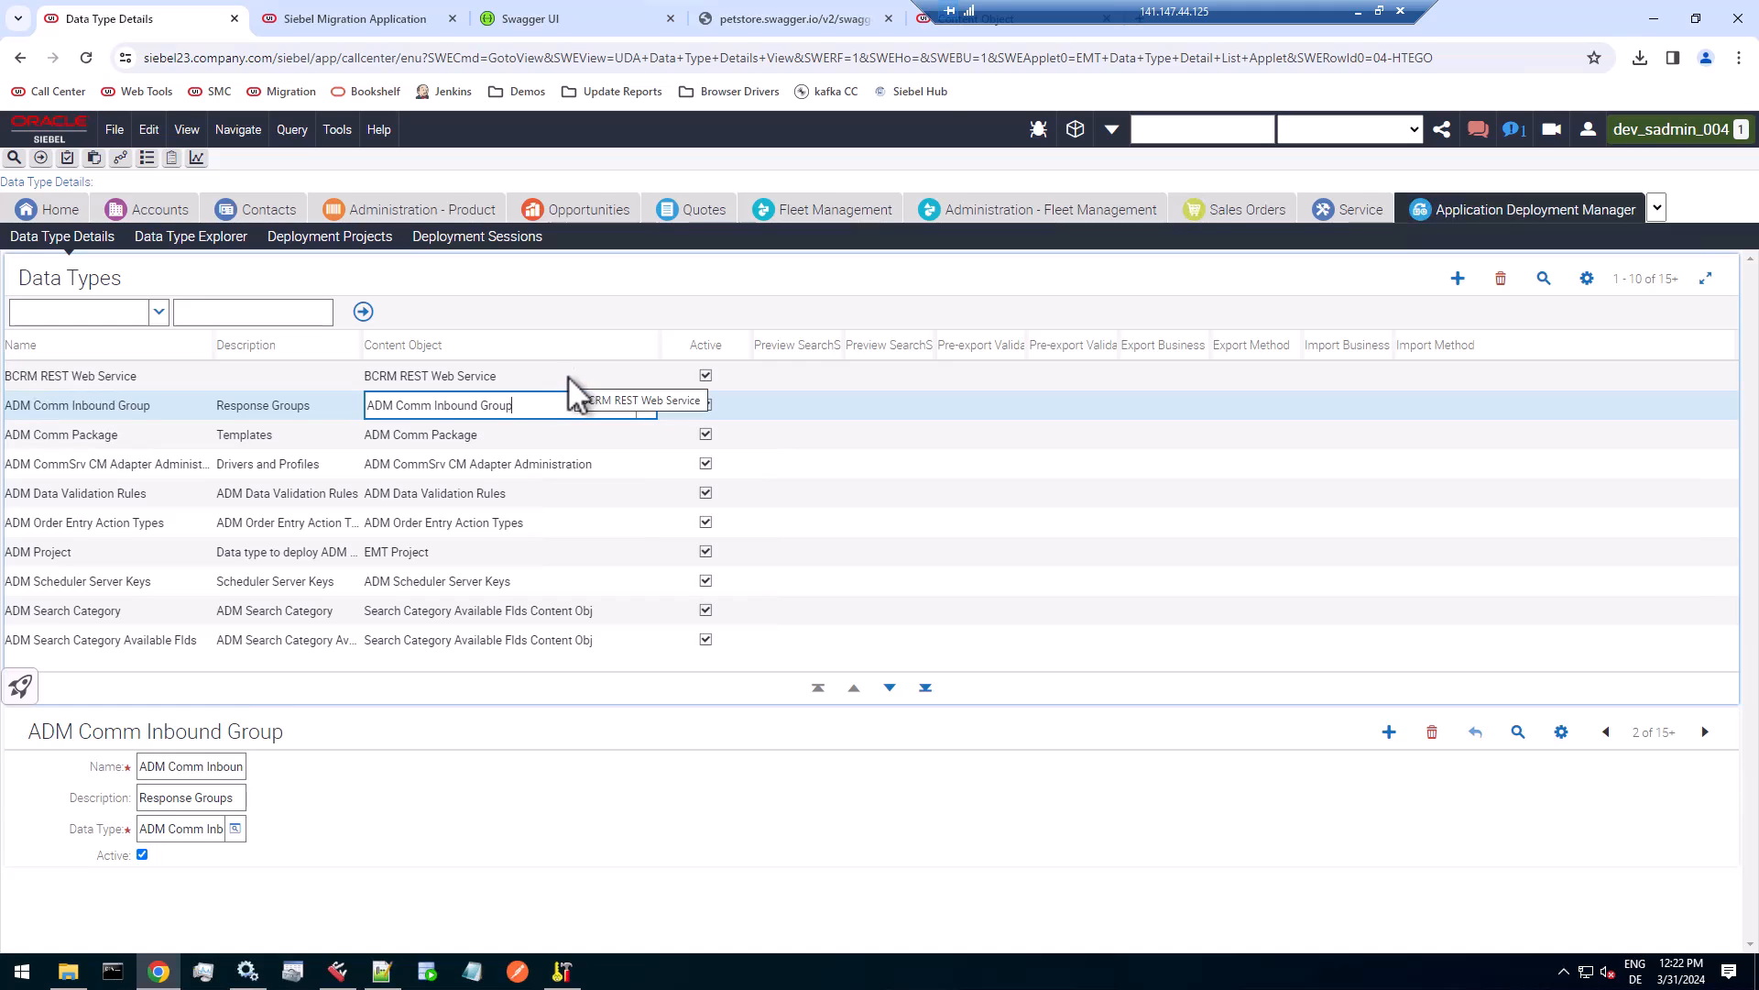
pyautogui.click(106, 376)
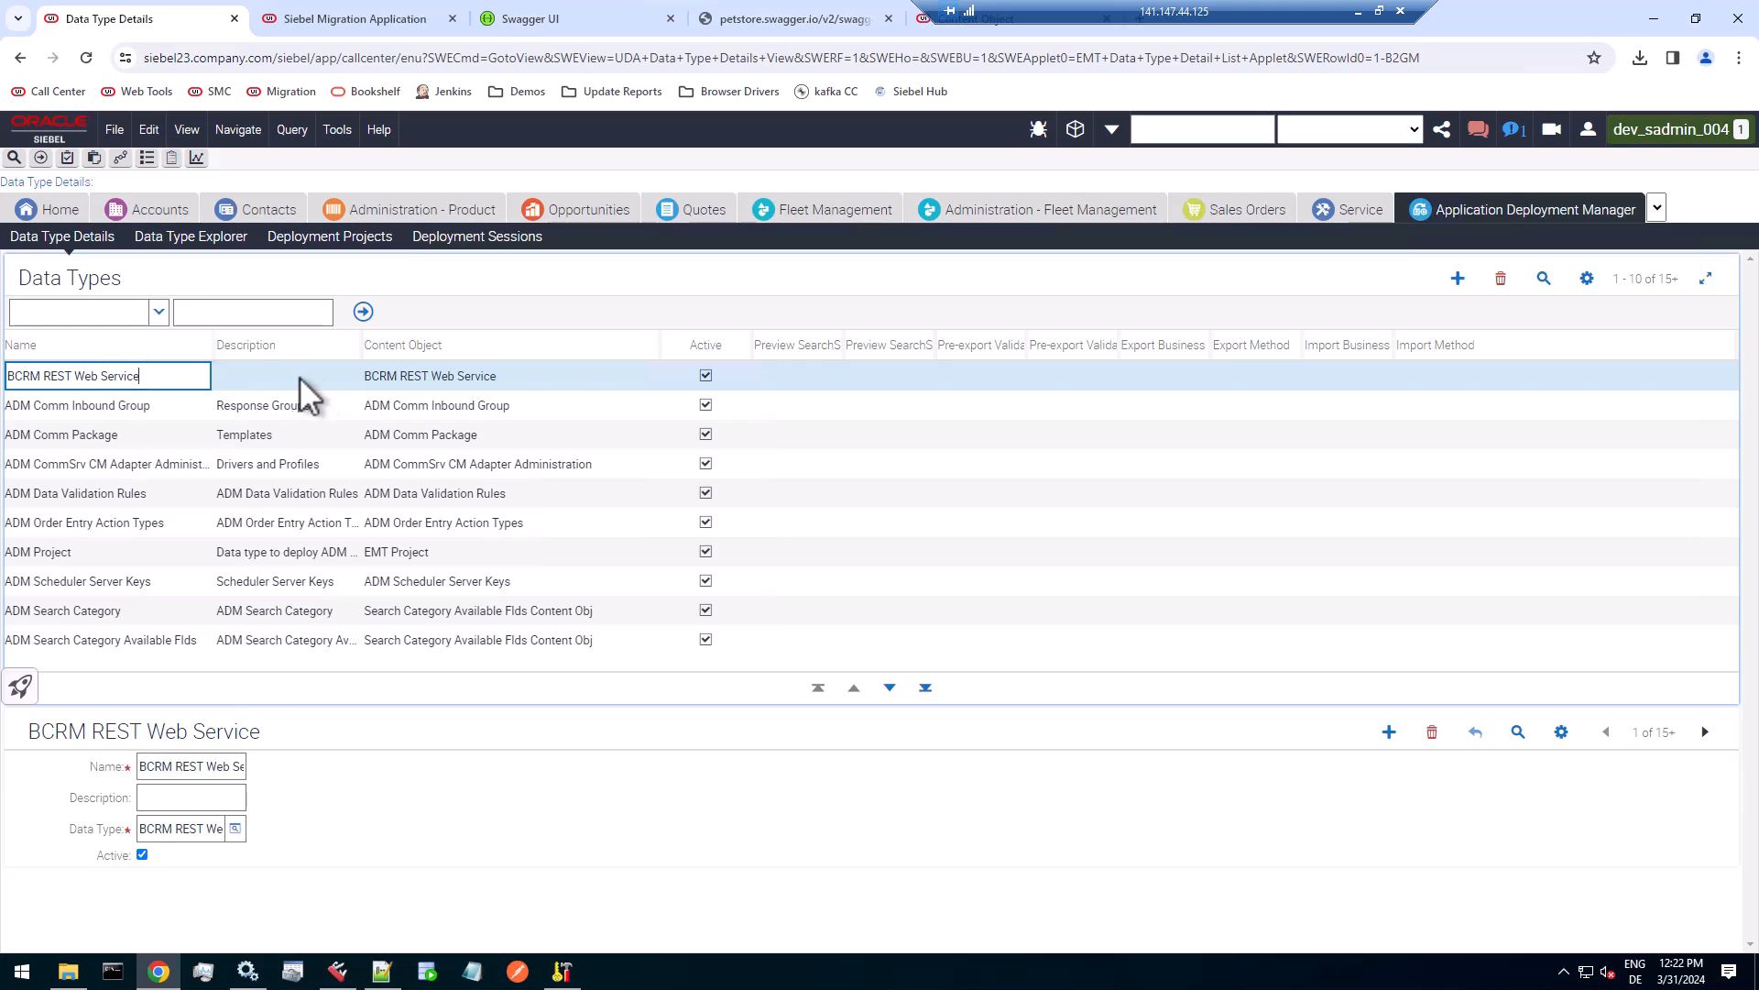
pyautogui.click(458, 375)
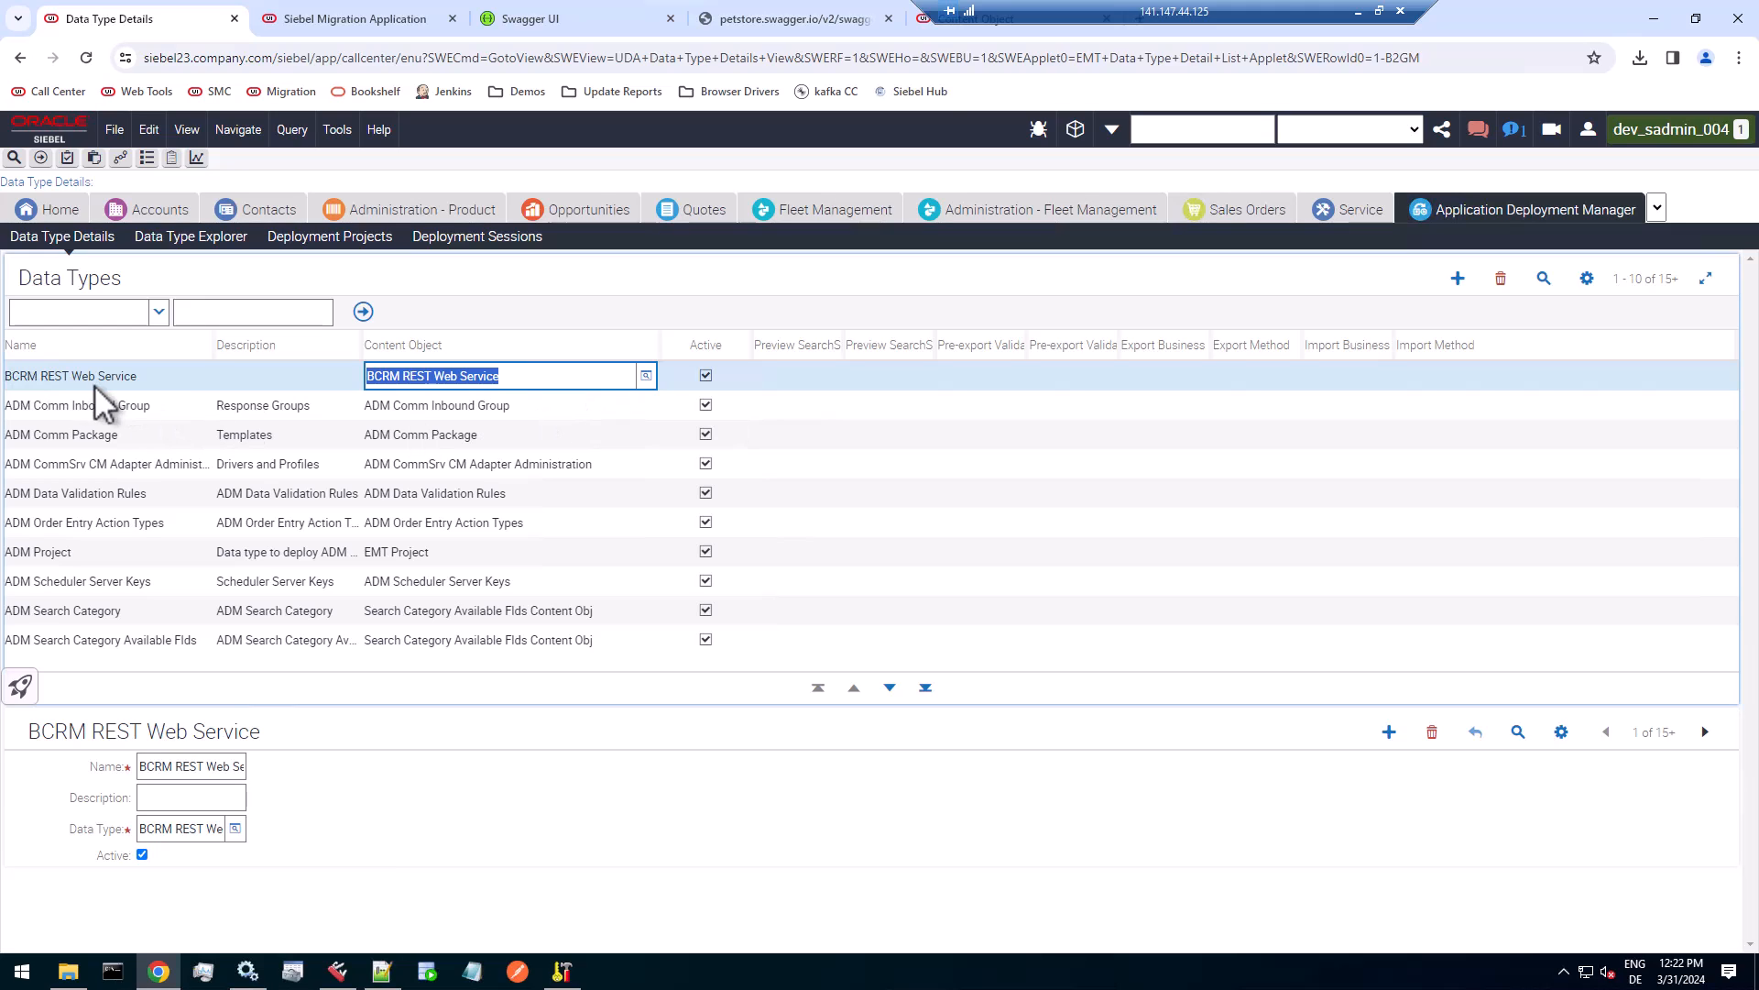
pyautogui.click(545, 405)
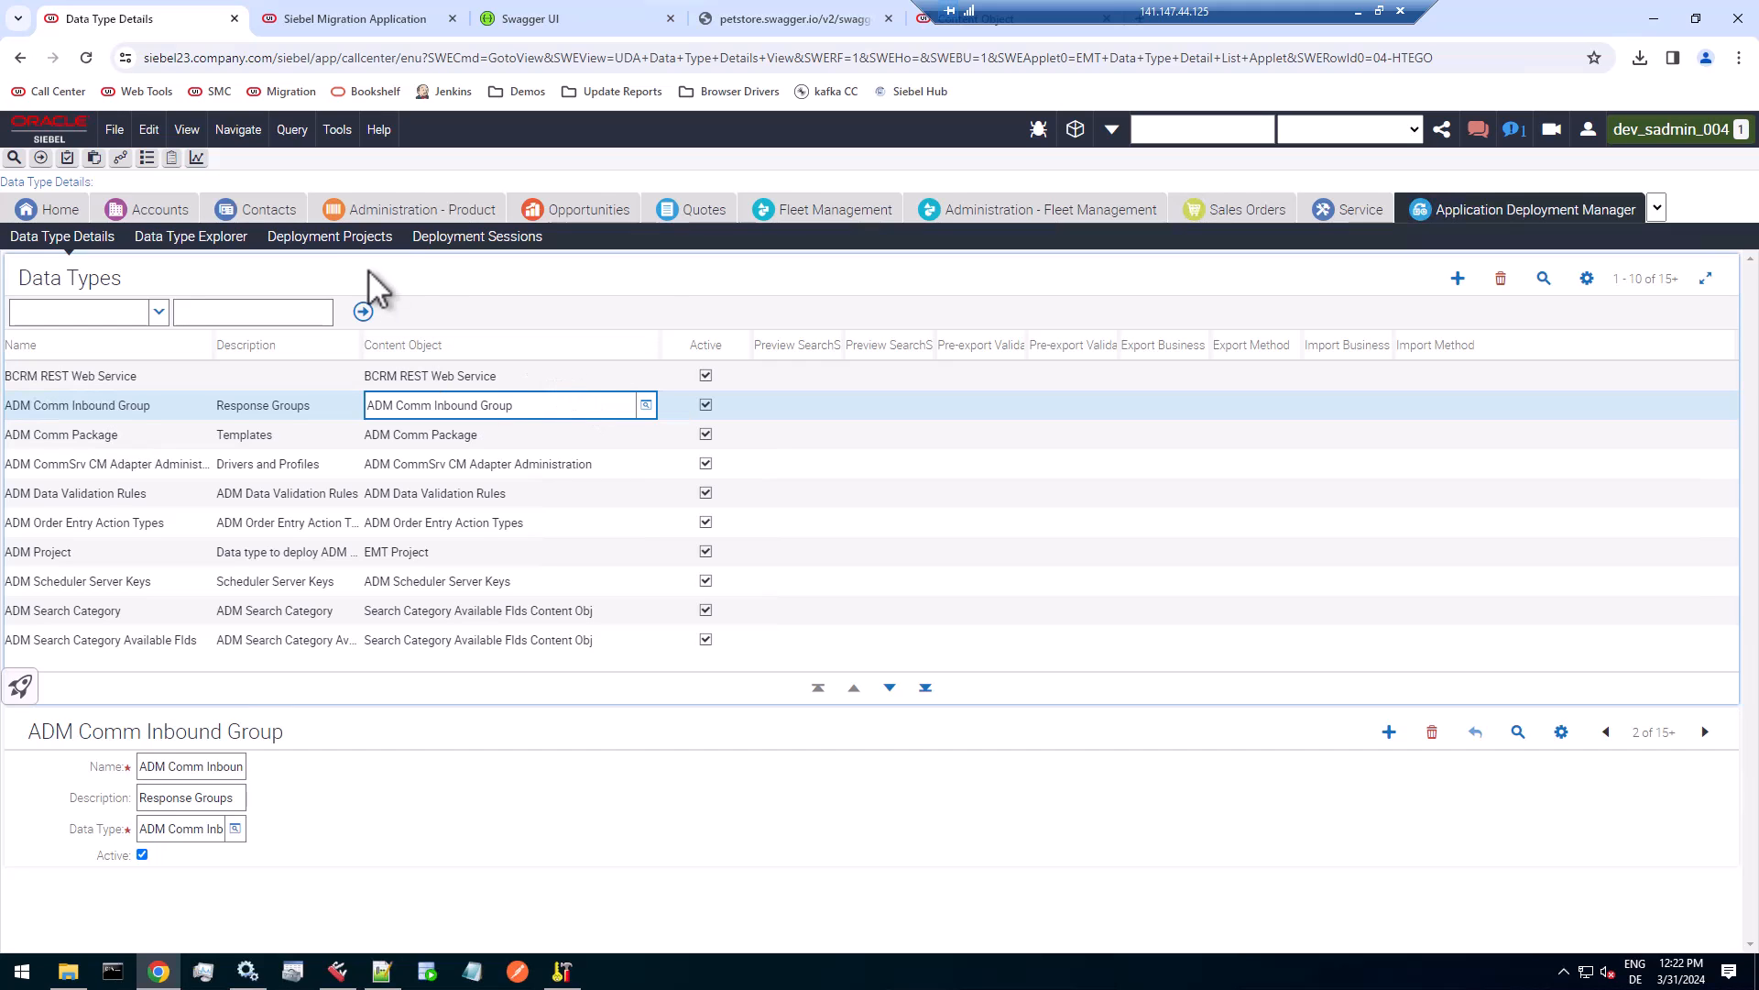
# In Deployment Projects, widen the Name column and add a project named BCRM REST Web Service.
pyautogui.click(373, 235)
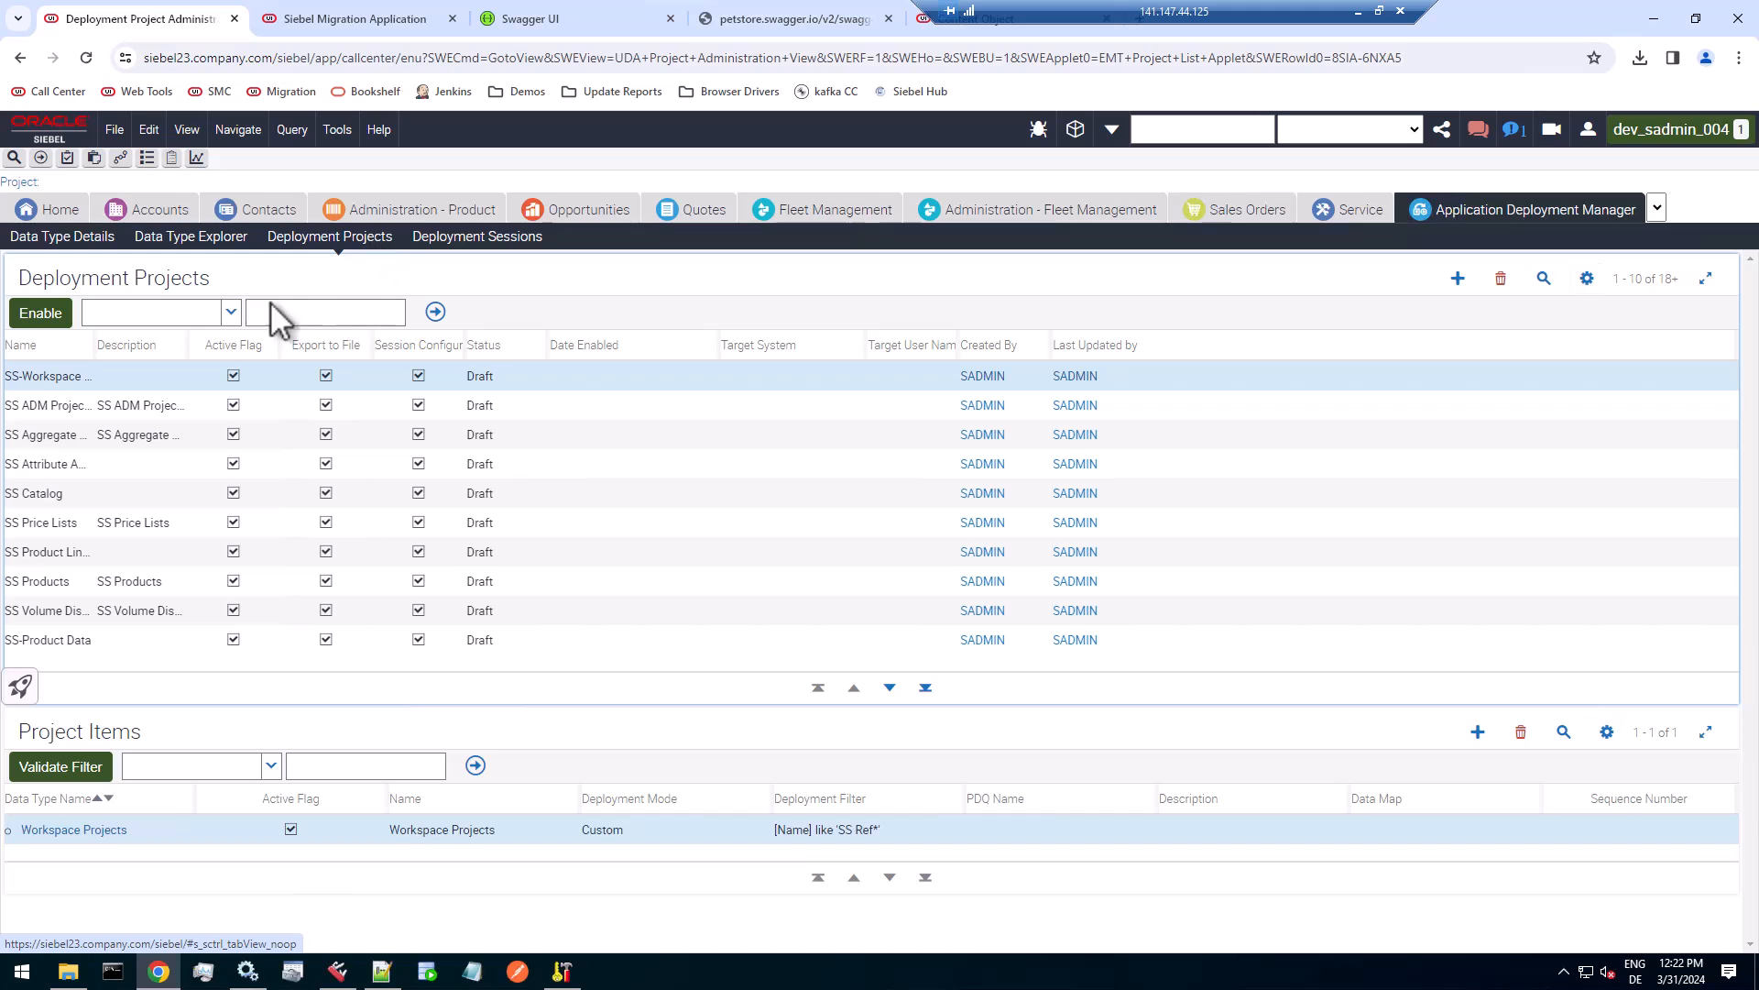
pyautogui.moveTo(95, 362); pyautogui.dragTo(280, 369)
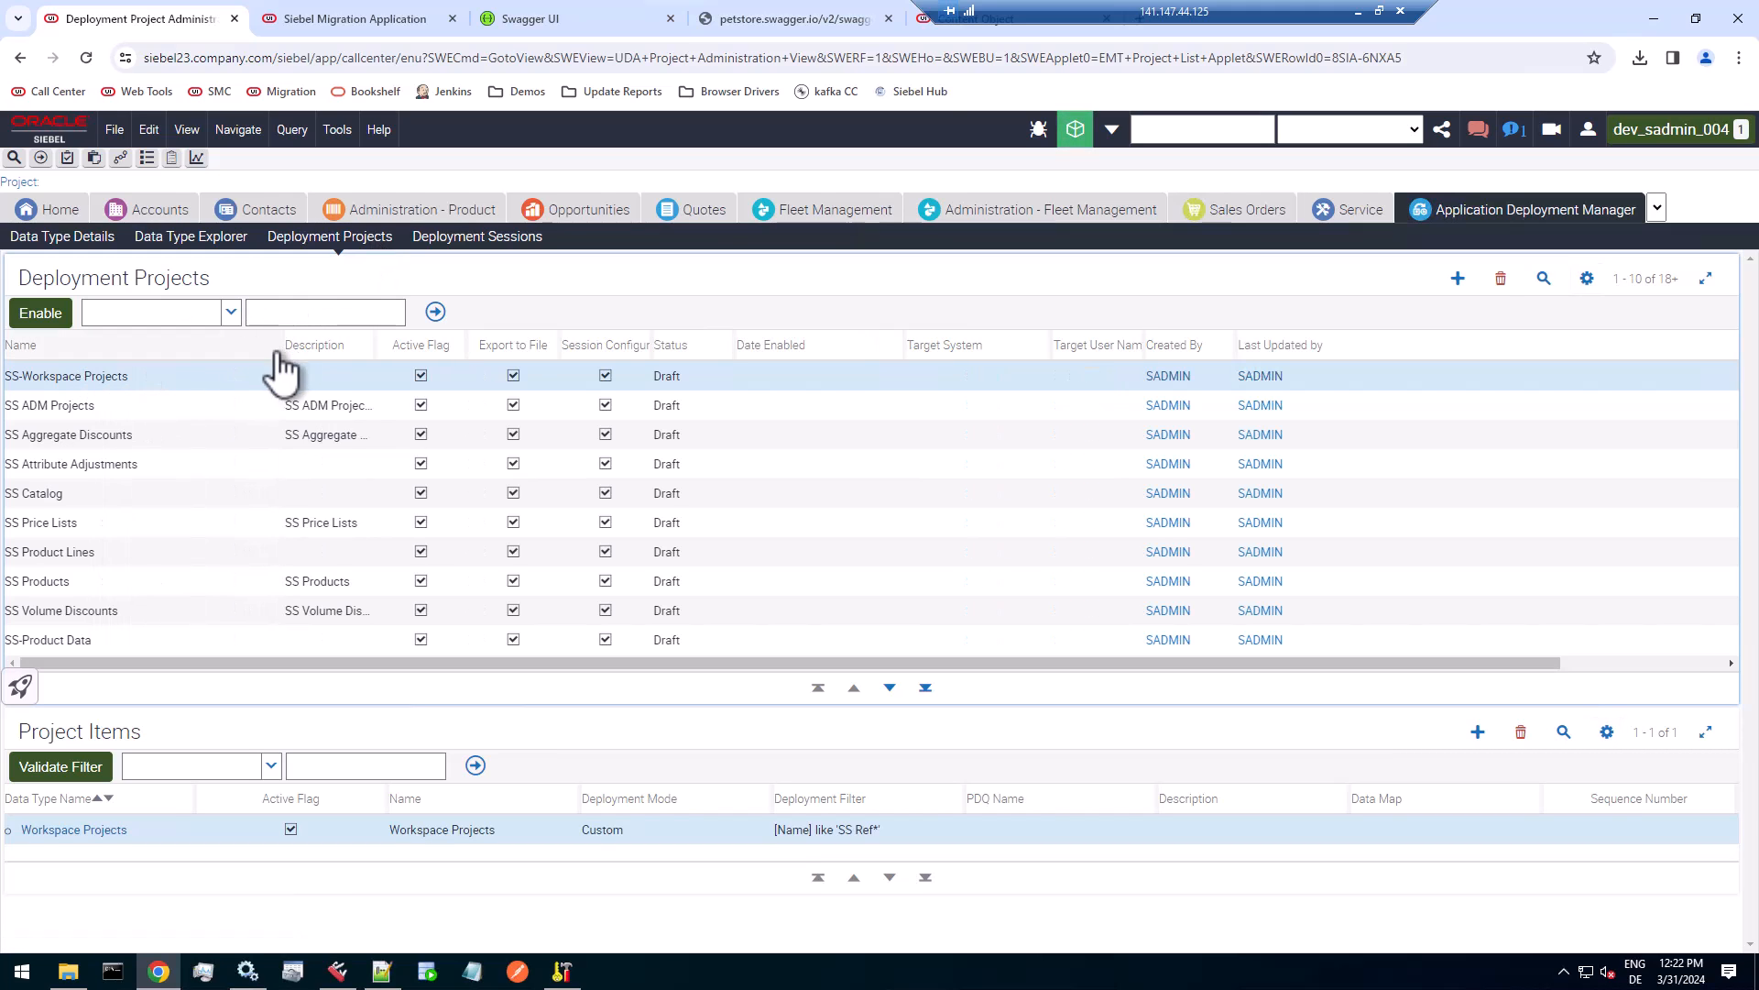
pyautogui.click(1458, 277)
pyautogui.write('B')
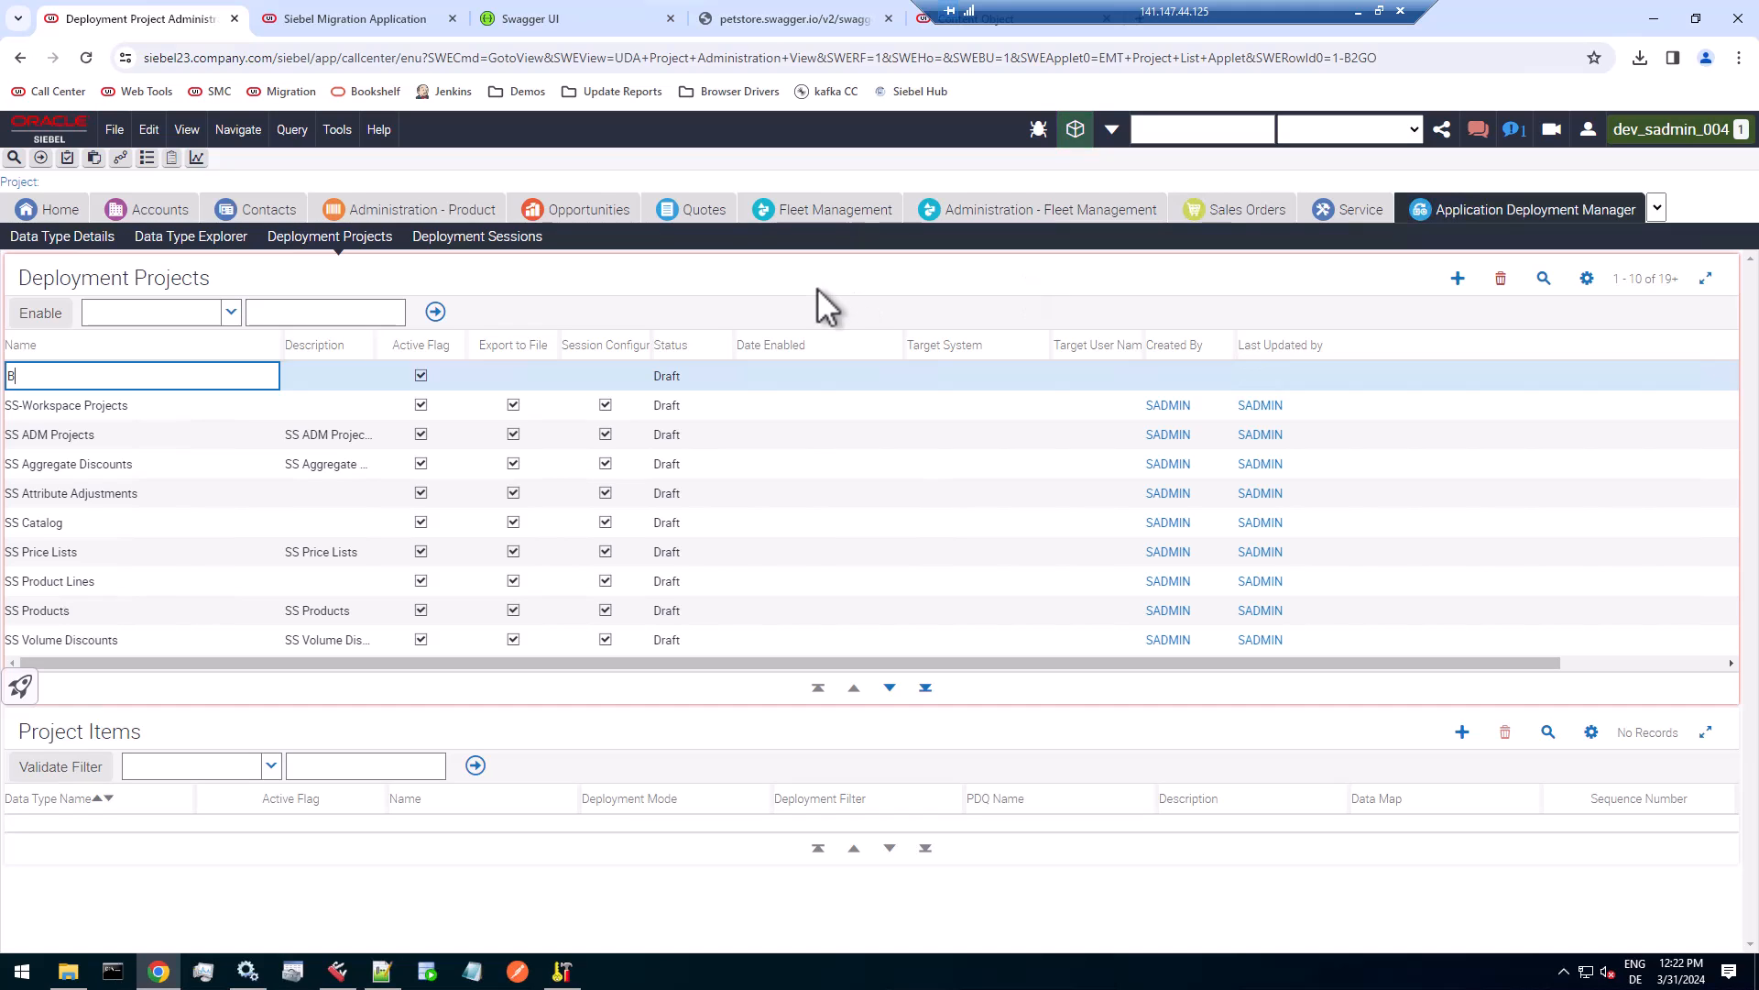
pyautogui.write('CRM REST Web Service')
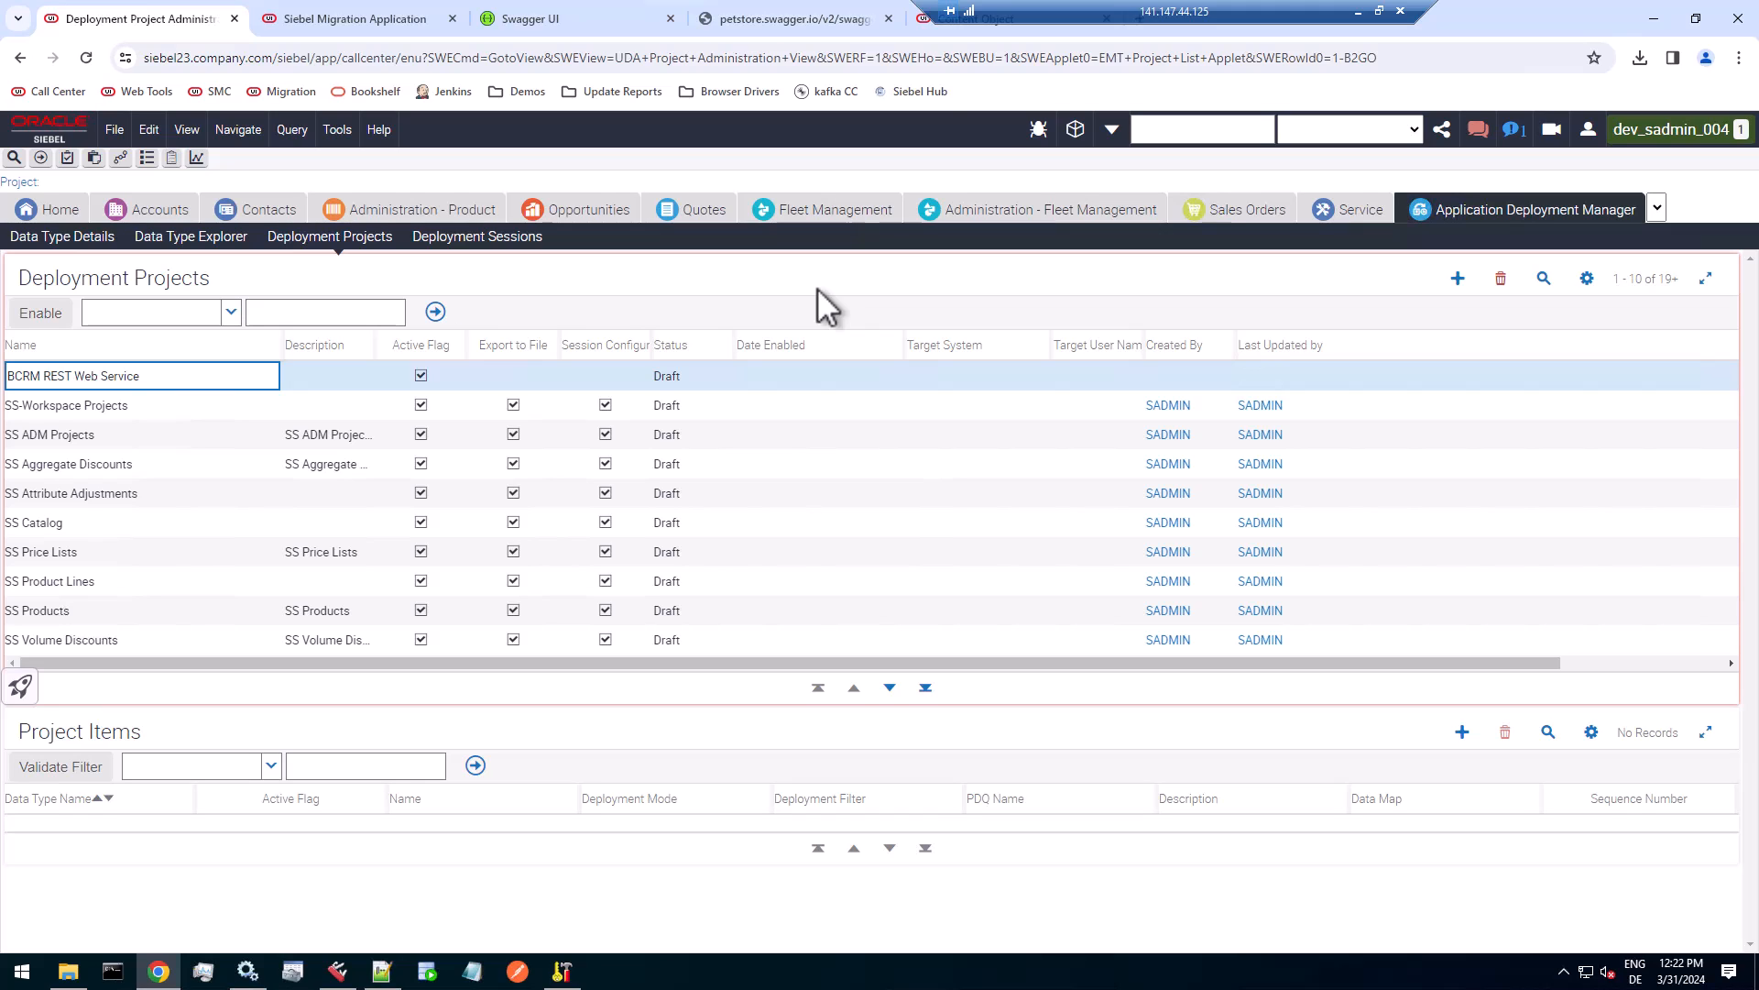
pyautogui.press('Tab')
# Enable Export to File and Session Configurable for the BCRM REST Web Service project, widening the Session Configurable column.
pyautogui.click(162, 382)
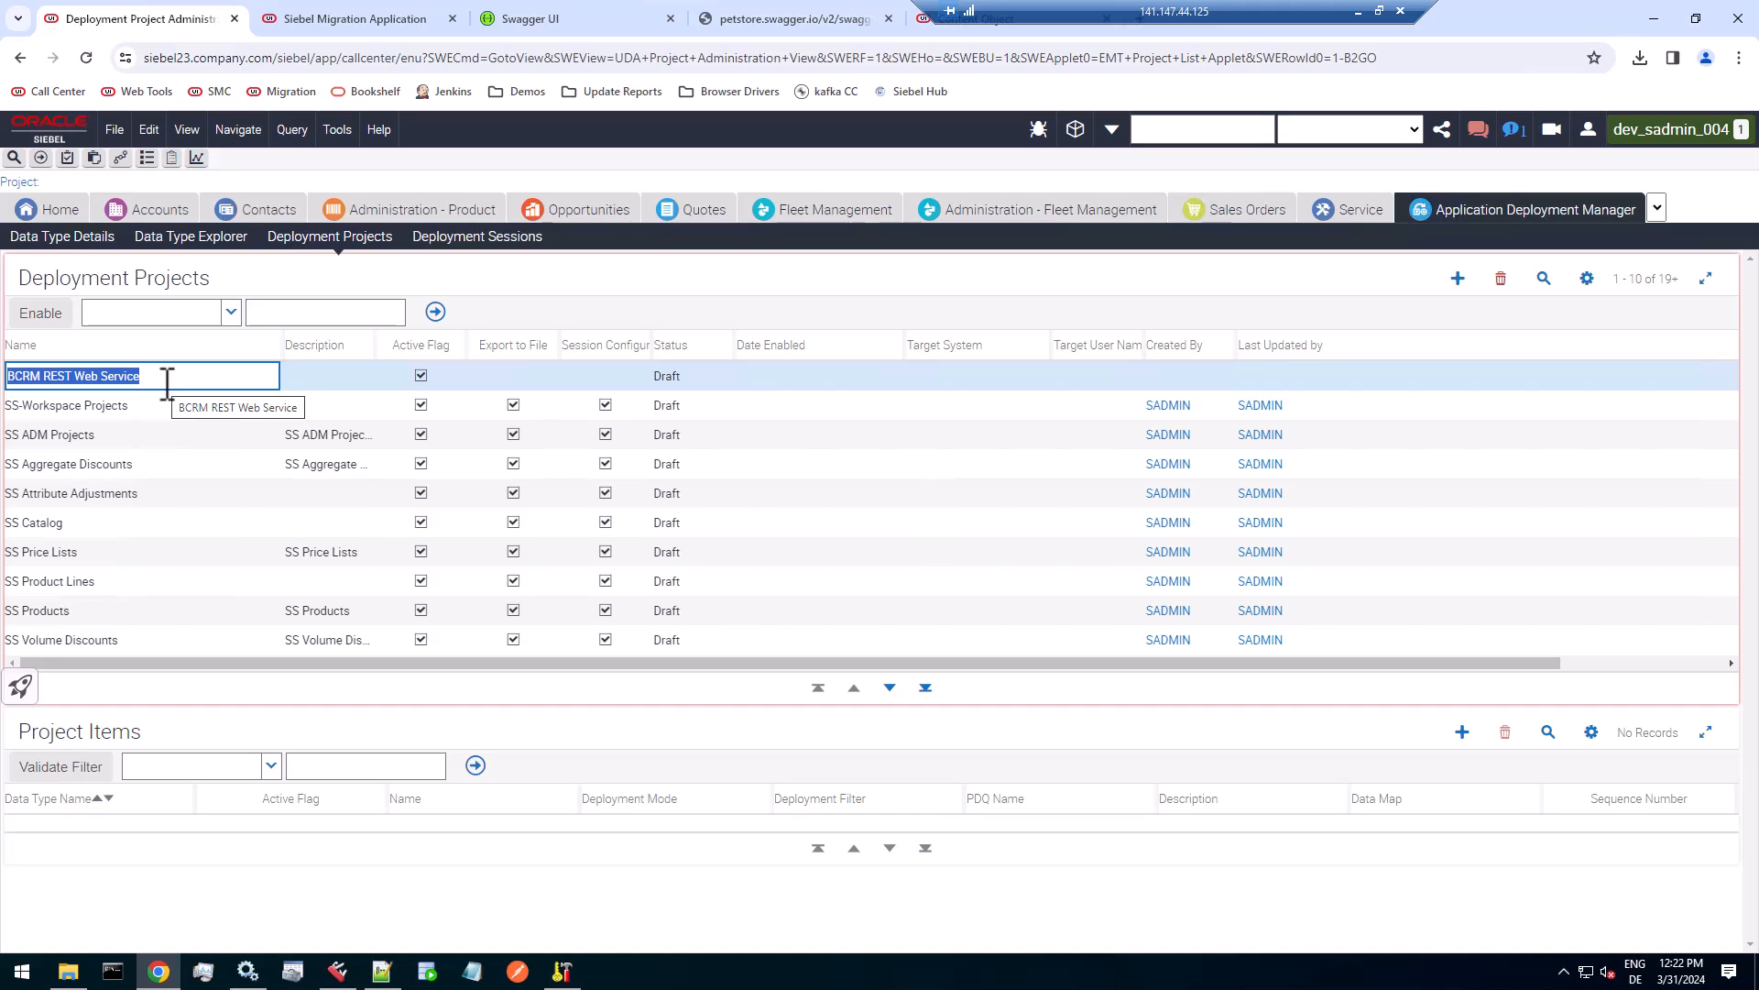
pyautogui.press('Tab')
pyautogui.press('Tab')
pyautogui.press('Tab')
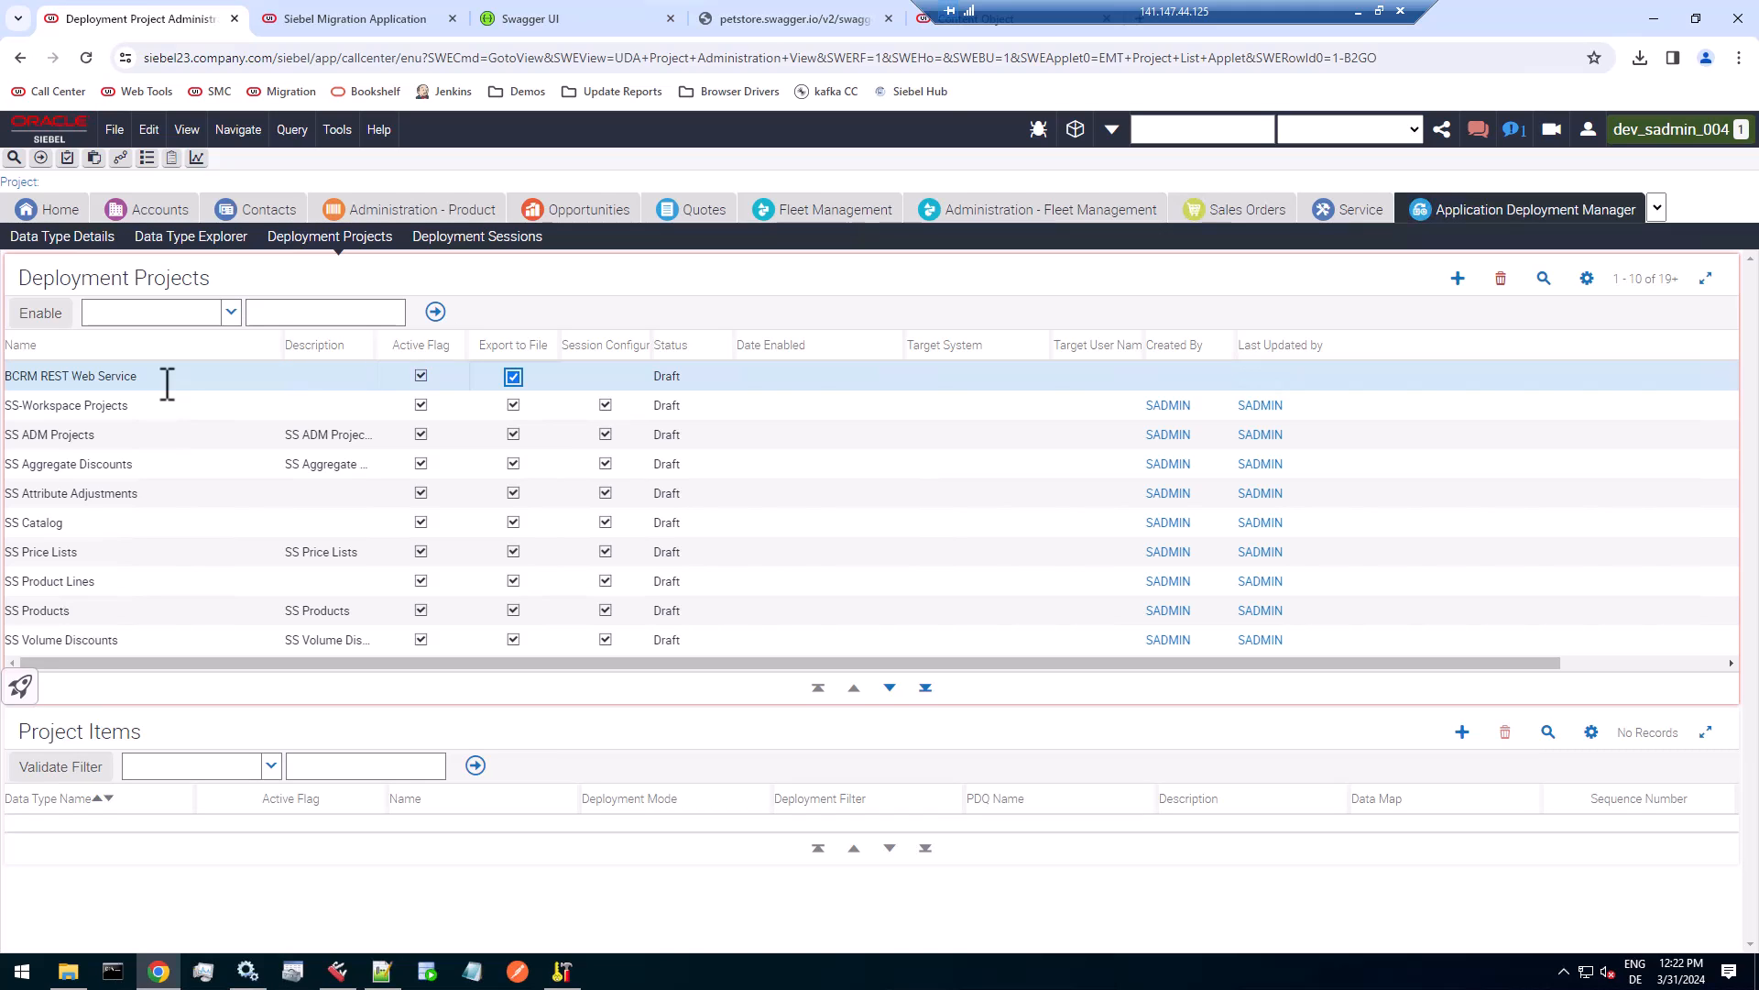
pyautogui.press('Tab')
pyautogui.moveTo(652, 345); pyautogui.dragTo(711, 350)
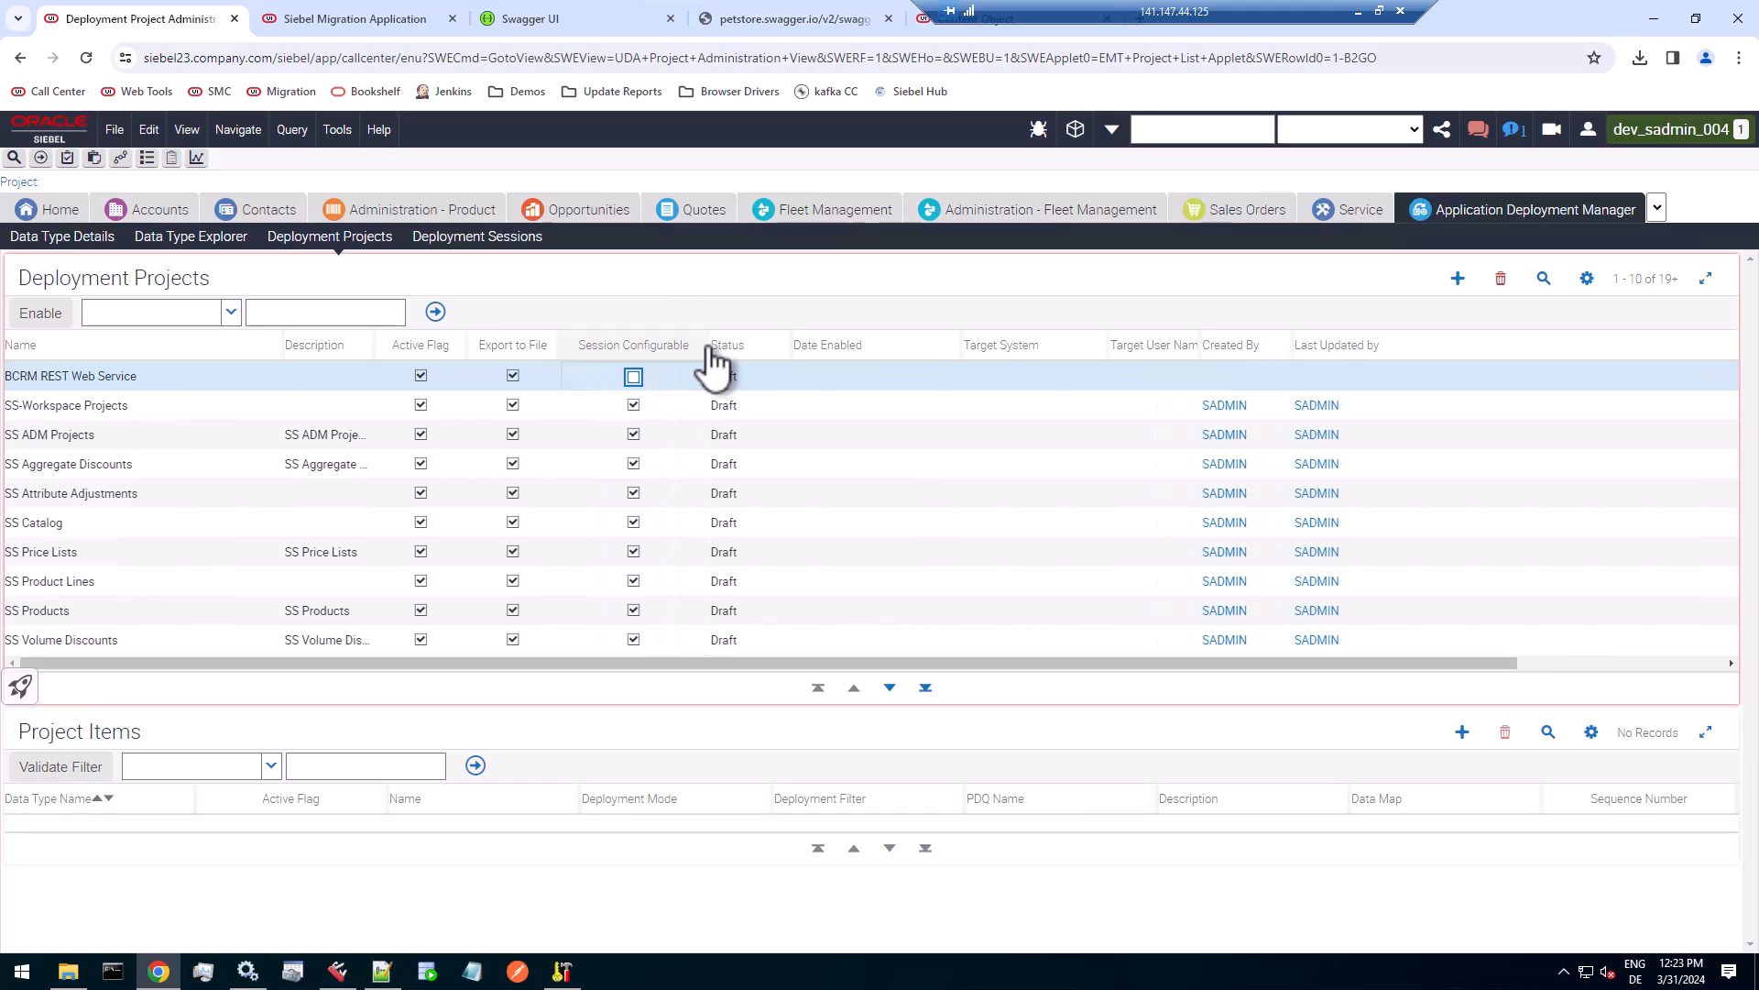
pyautogui.click(633, 377)
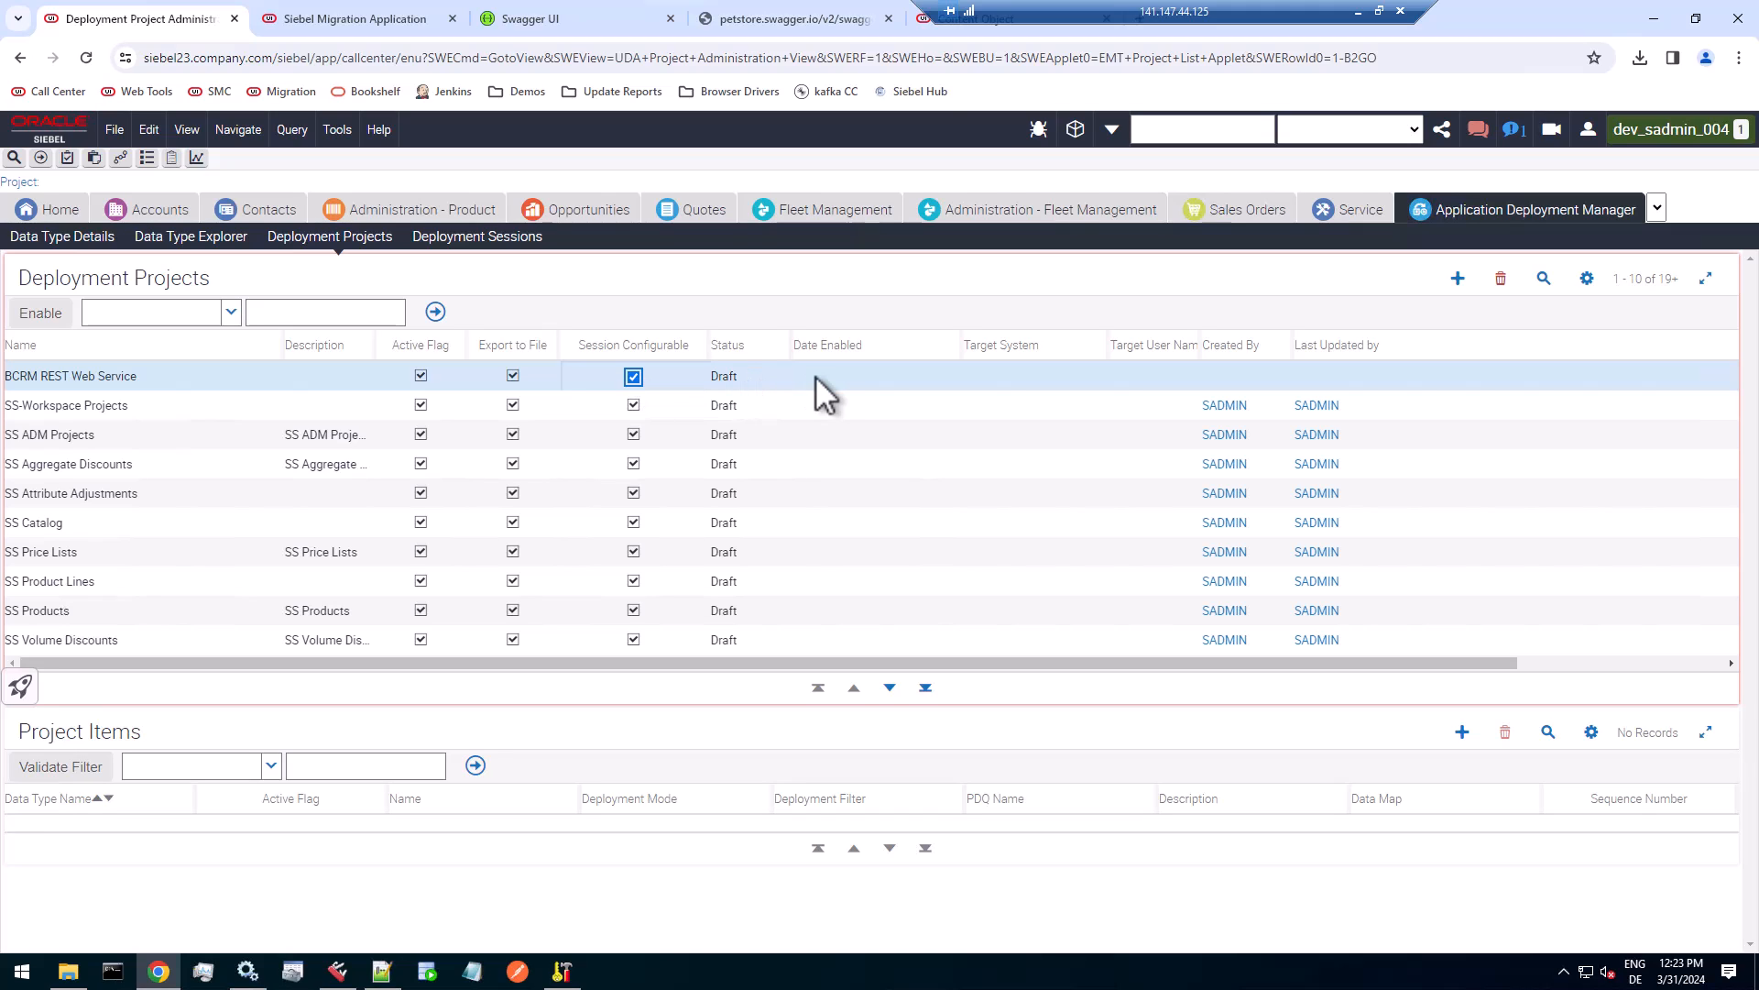
pyautogui.press('Tab')
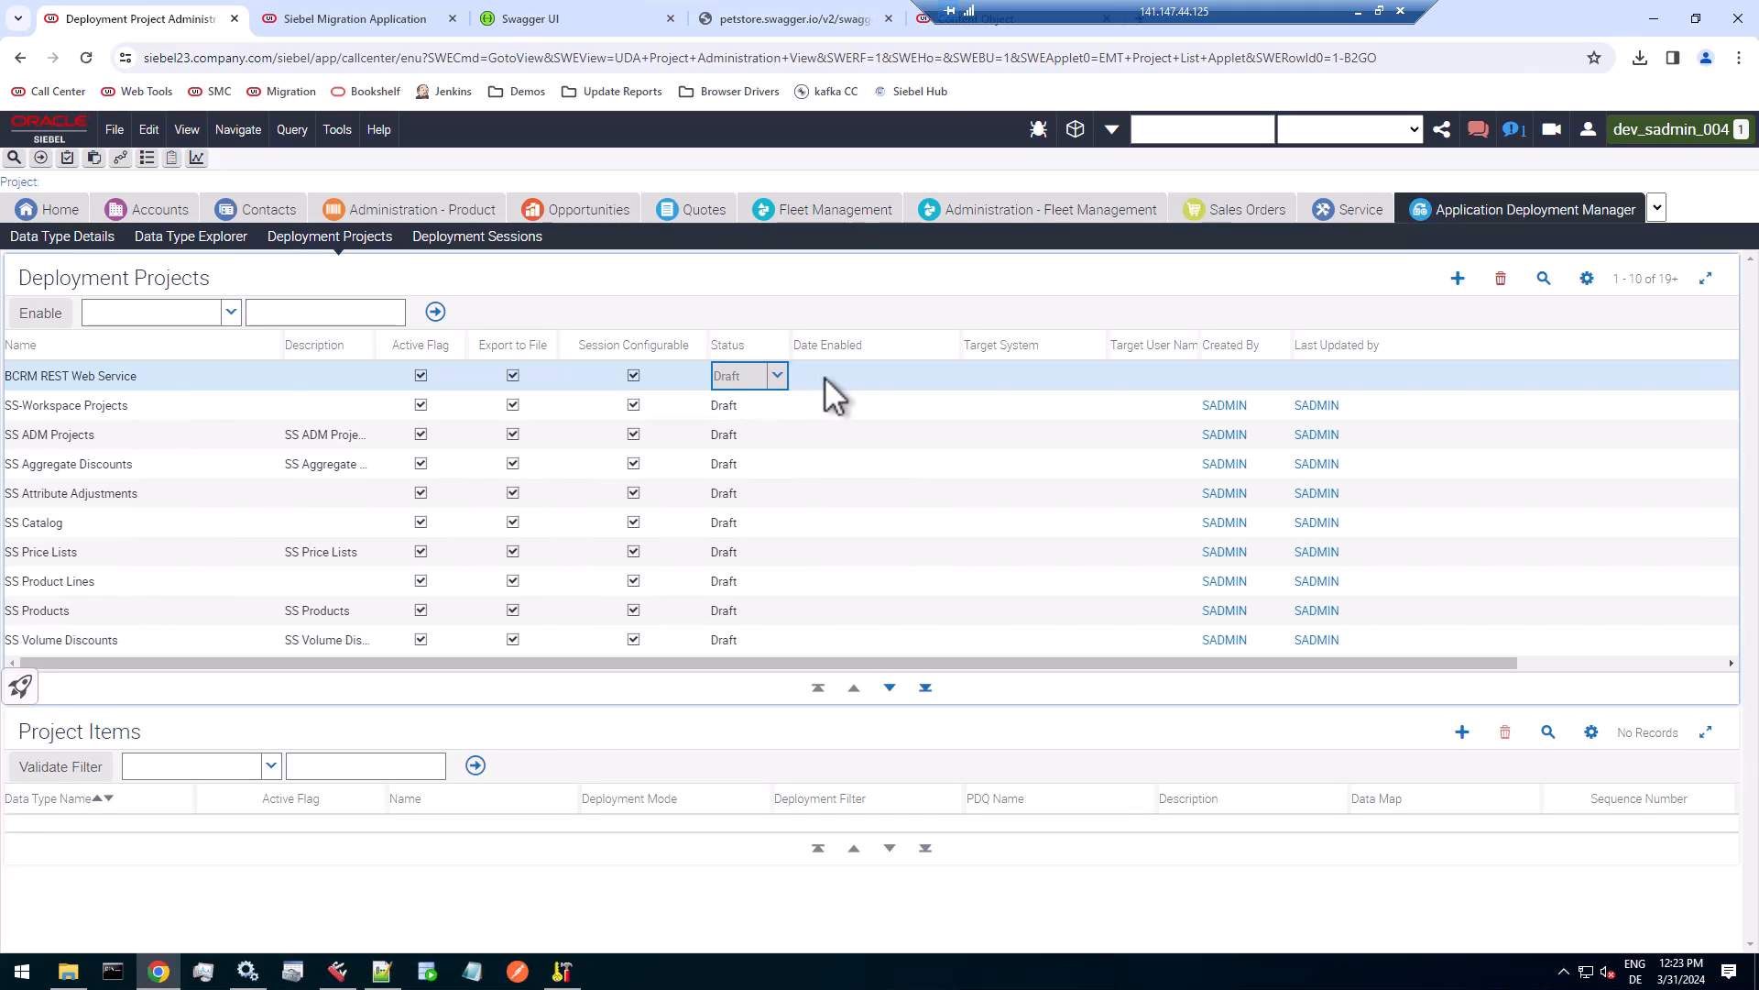
# Add a project item with the data type BCRM REST Web Service to the deployment project and save it.
pyautogui.click(1465, 735)
pyautogui.write('BCRM')
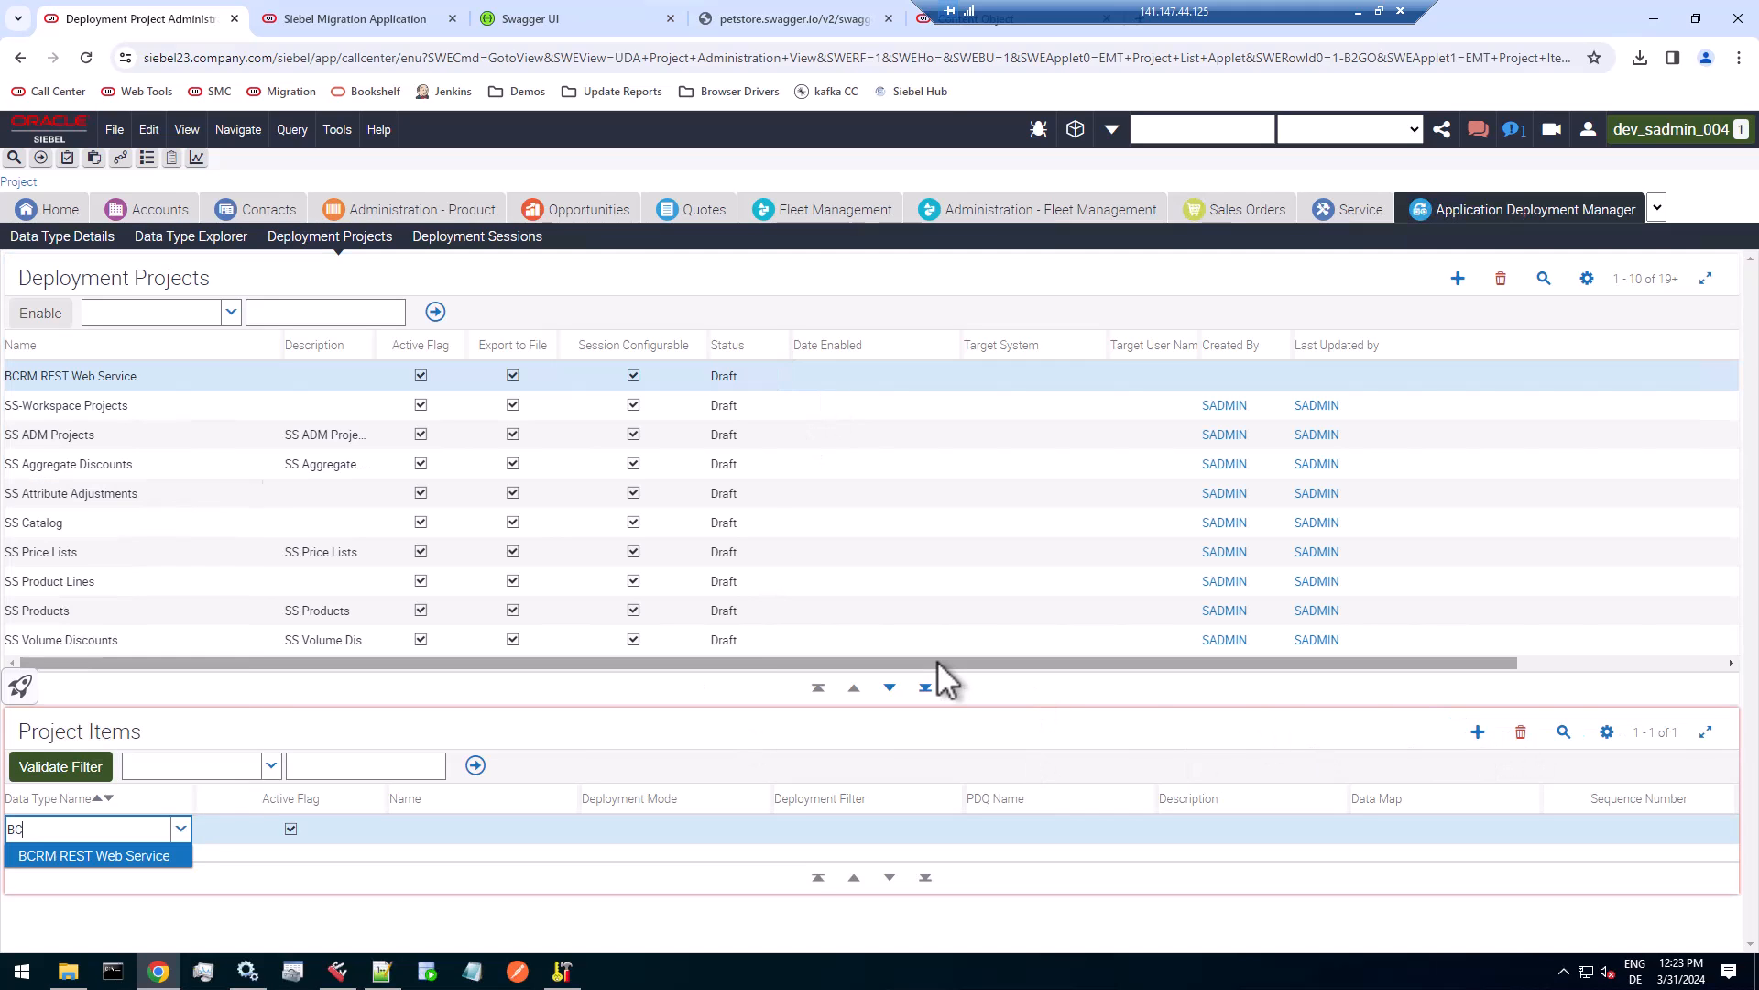
pyautogui.click(64, 856)
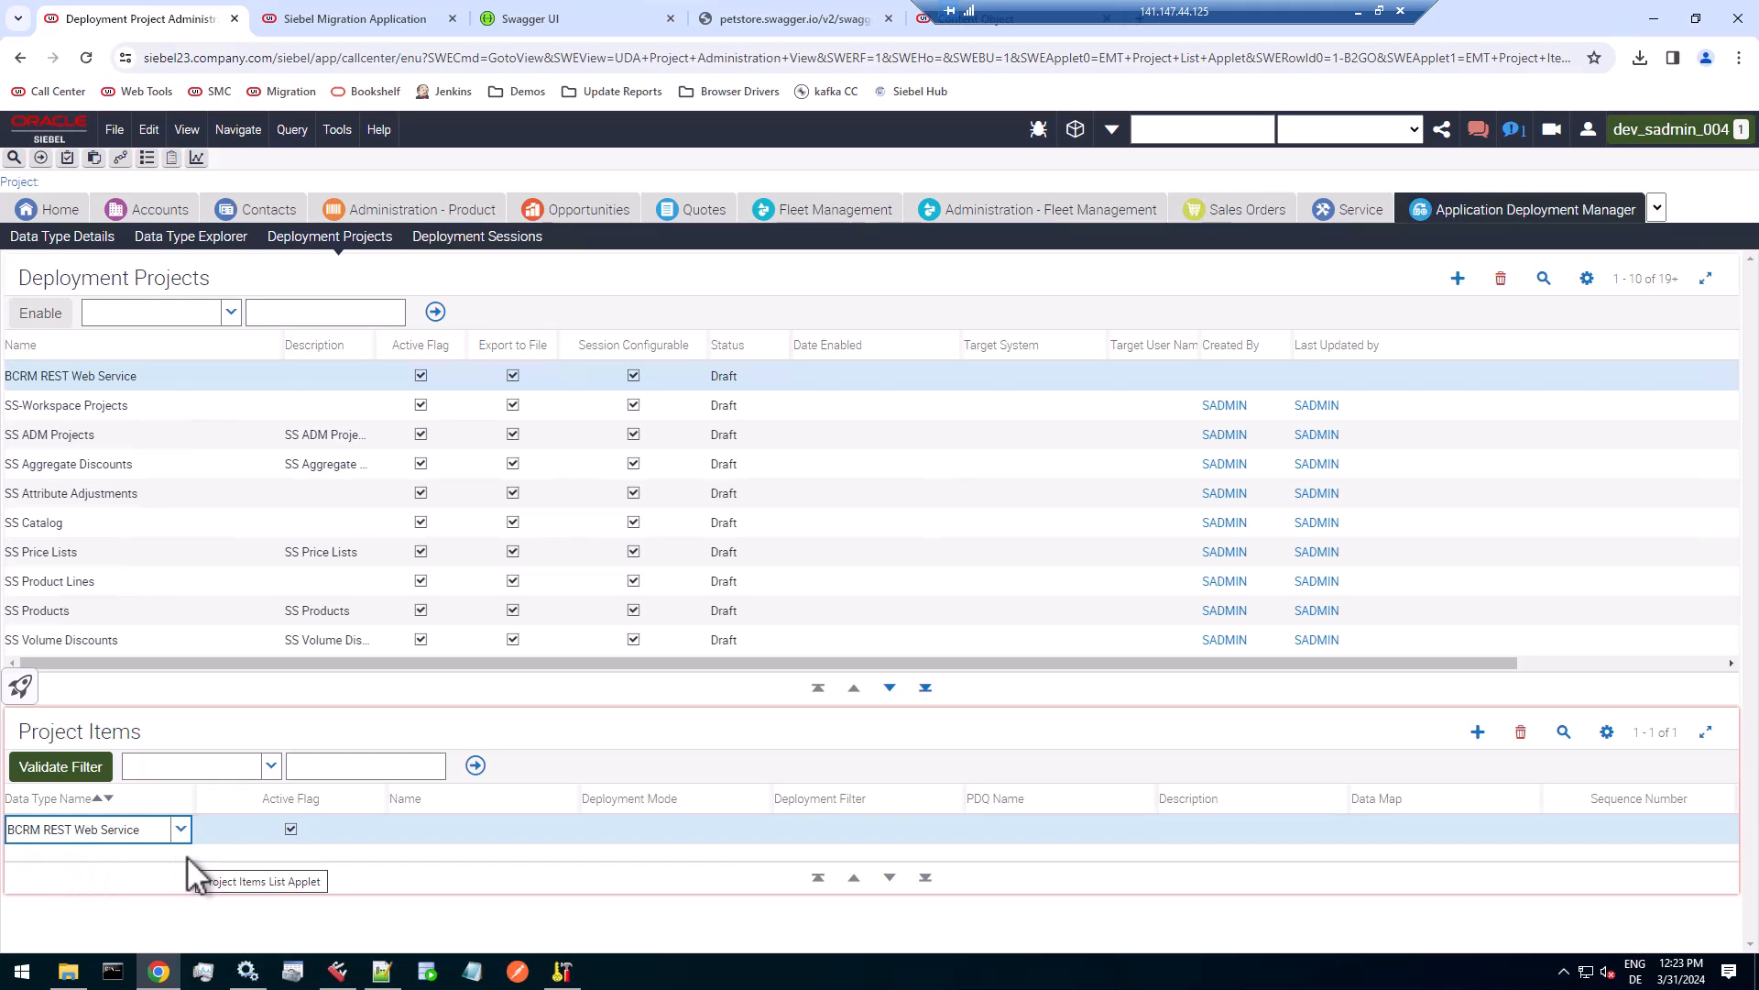
pyautogui.hotkey('ctrl', 's')
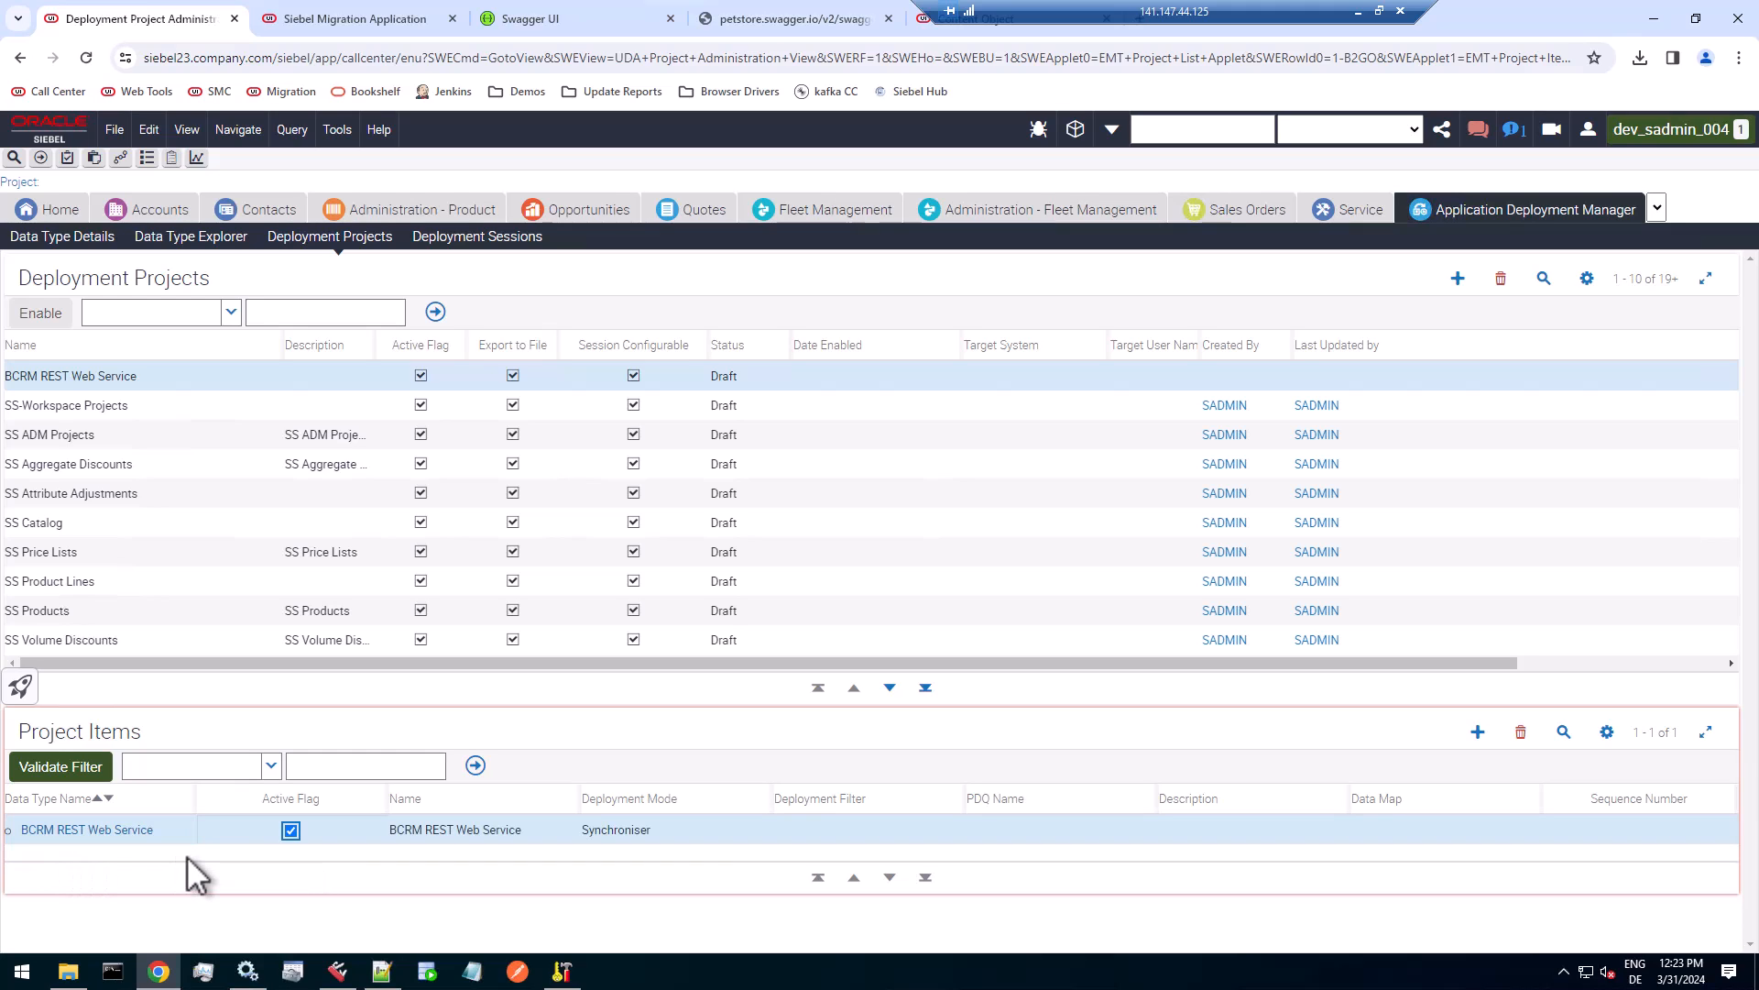
# Set the project item's deployment mode to Synchronize and move on to its deployment filter.
pyautogui.click(675, 834)
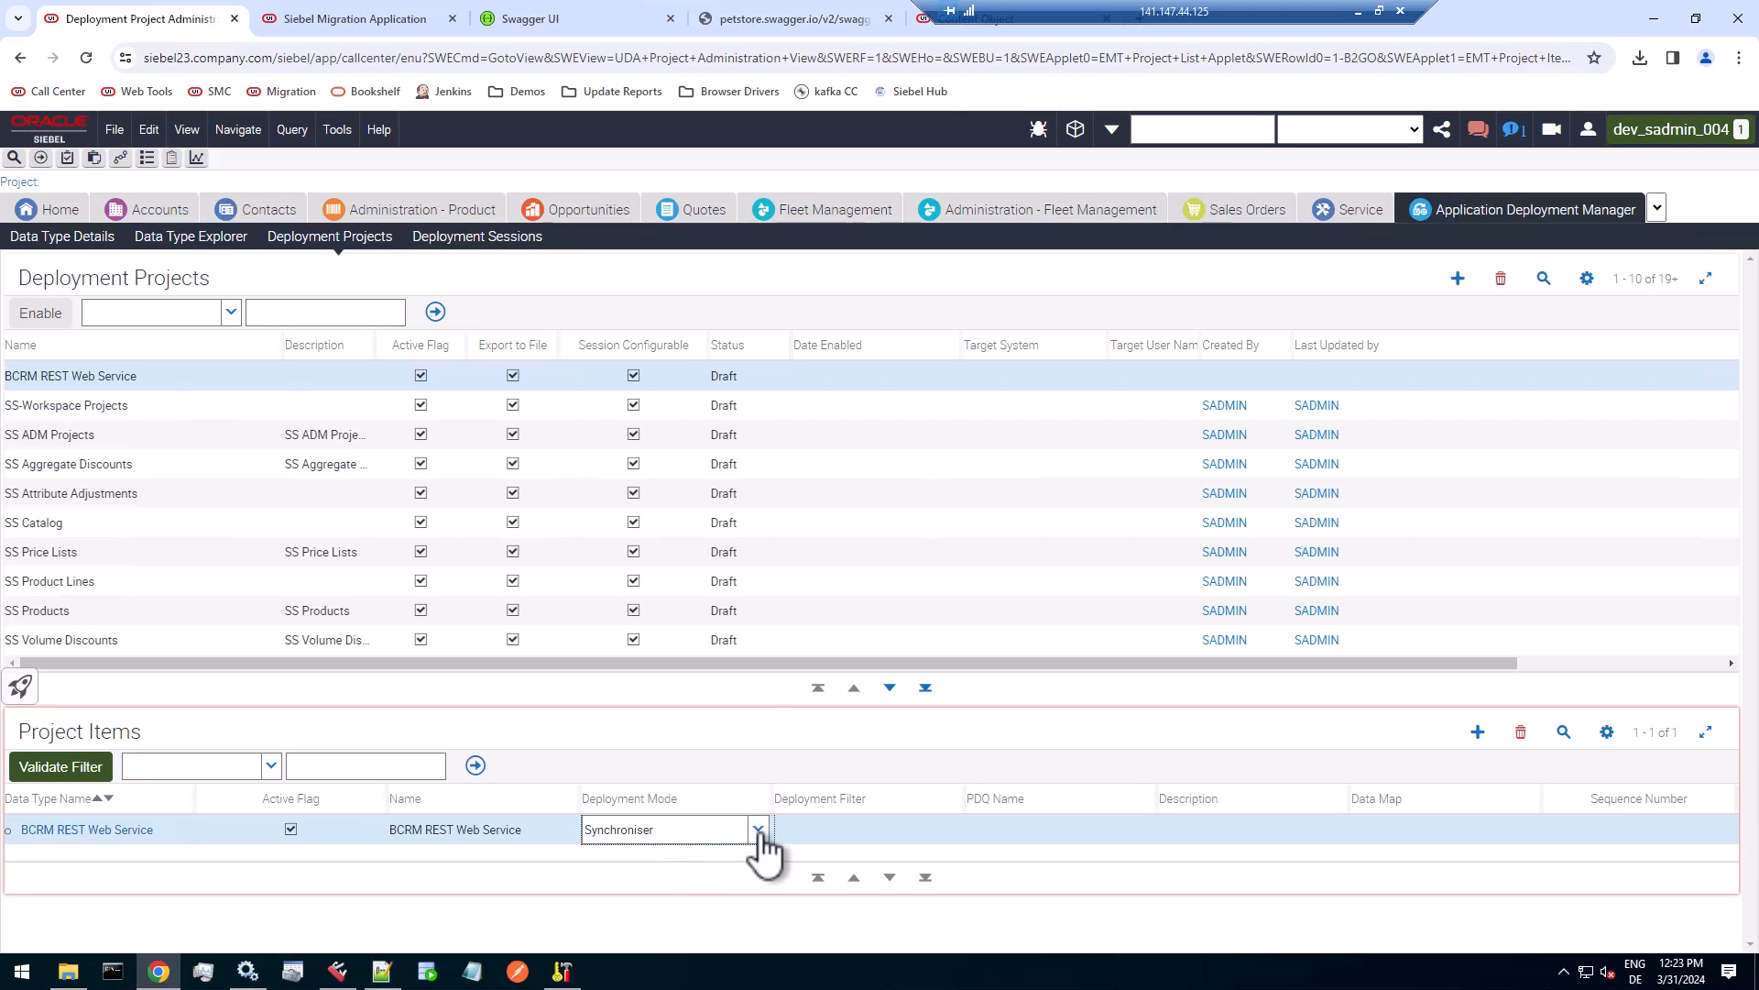
pyautogui.click(759, 830)
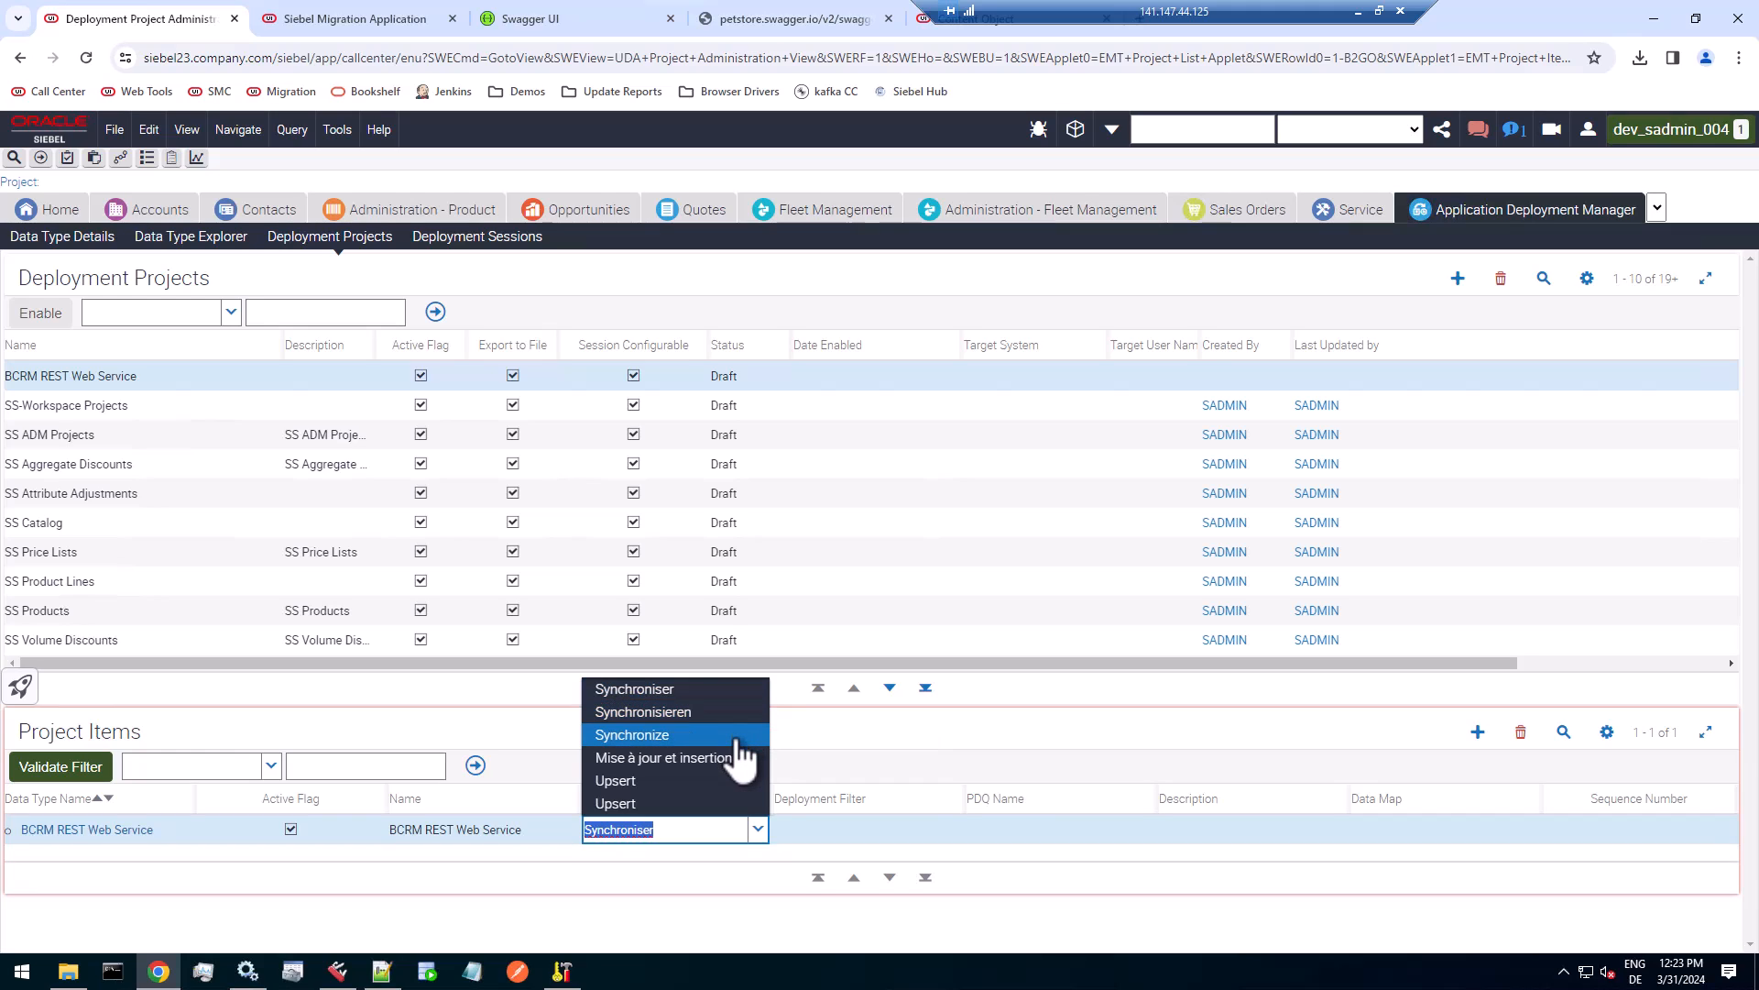
pyautogui.click(666, 734)
pyautogui.press('Tab')
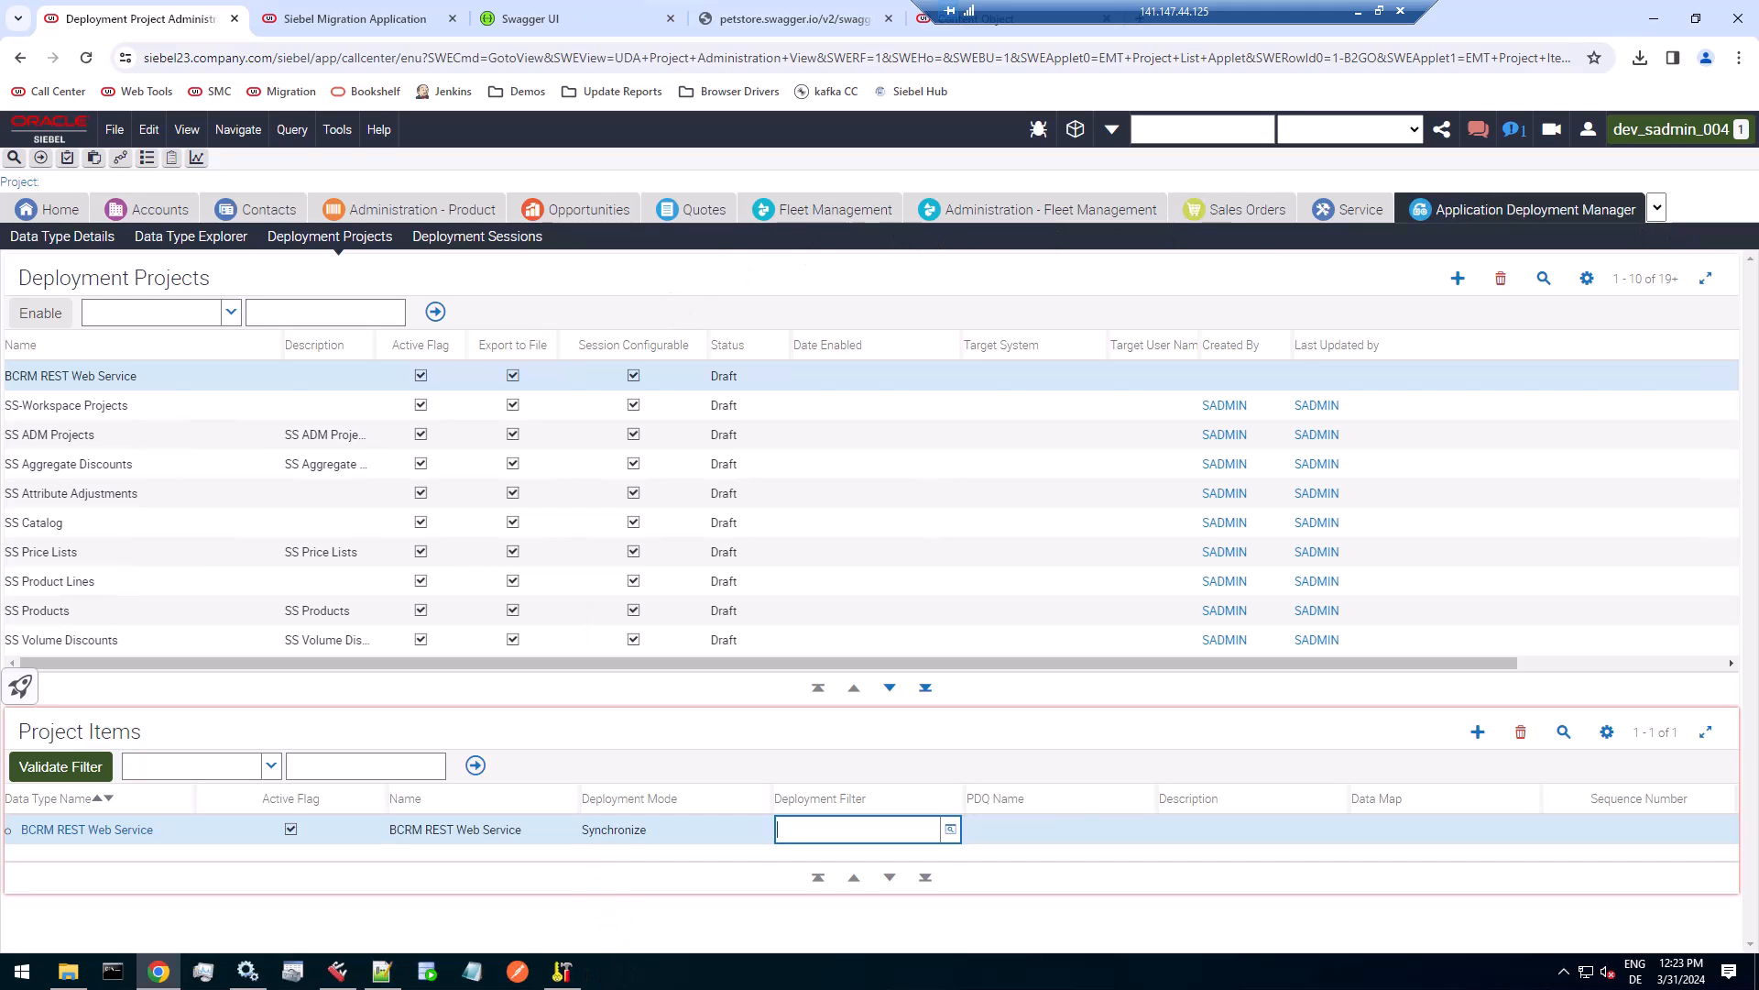
# In Siebel Web Tools, query the integration objects for names matching REST and select REST Web Service.
pyautogui.click(338, 979)
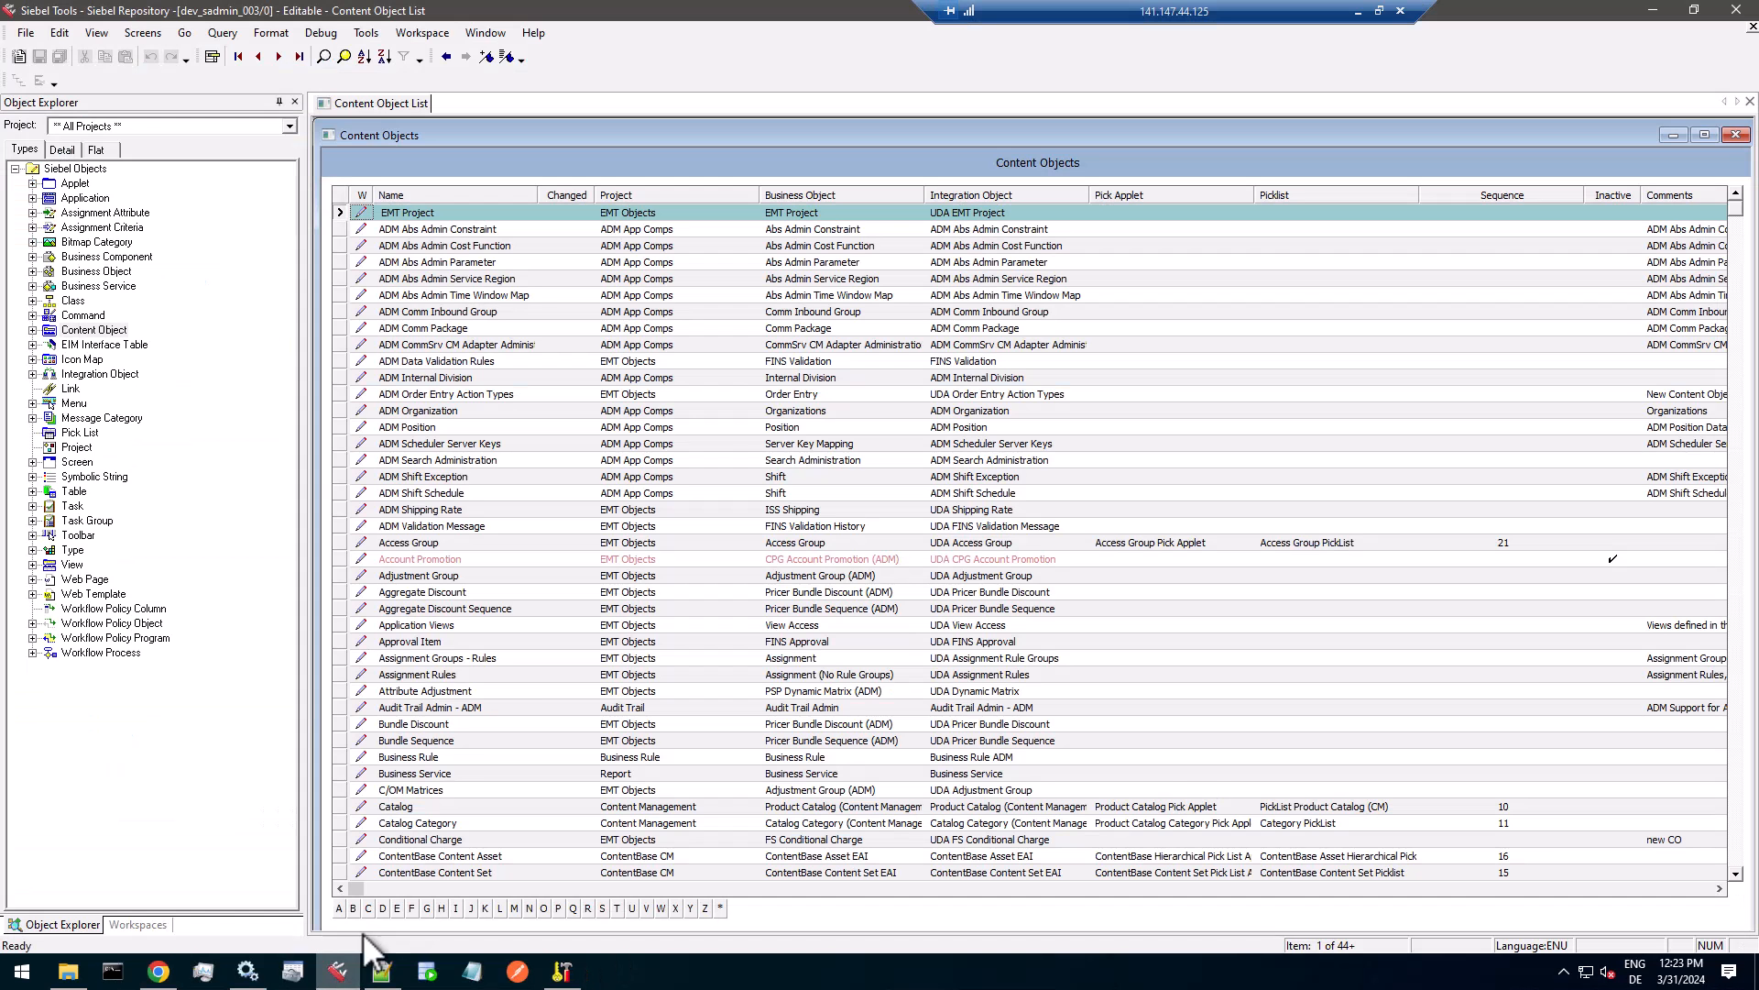
pyautogui.click(173, 983)
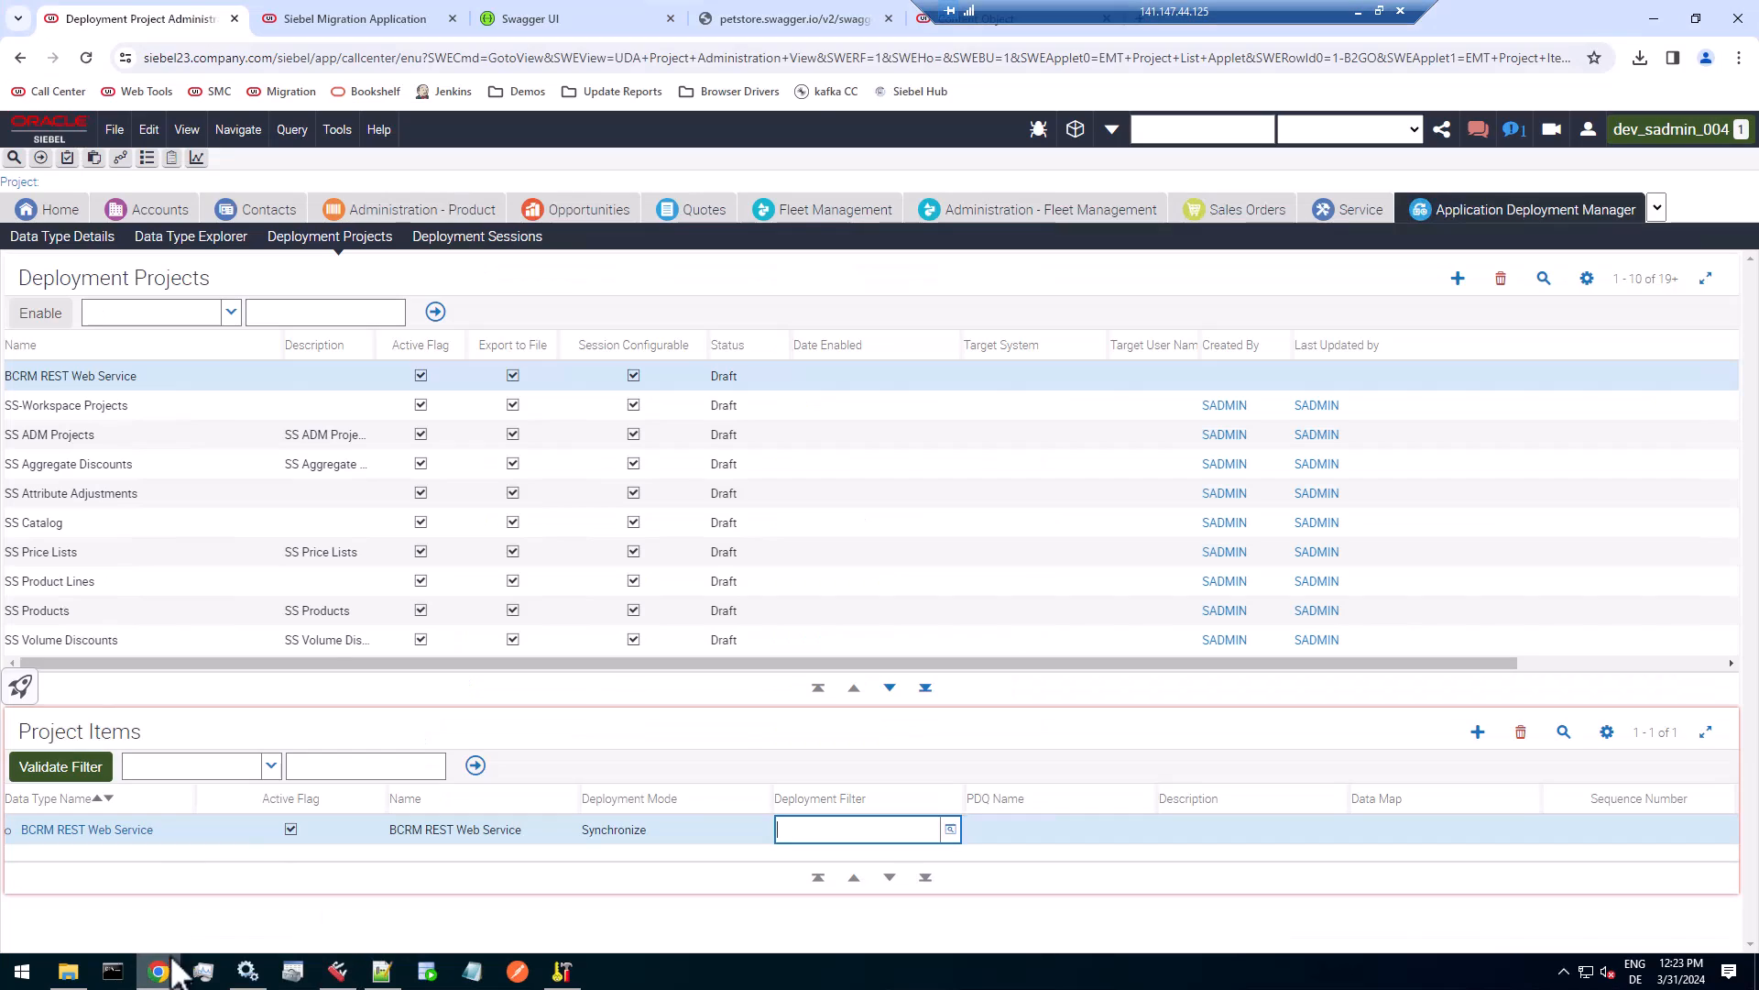
pyautogui.click(974, 25)
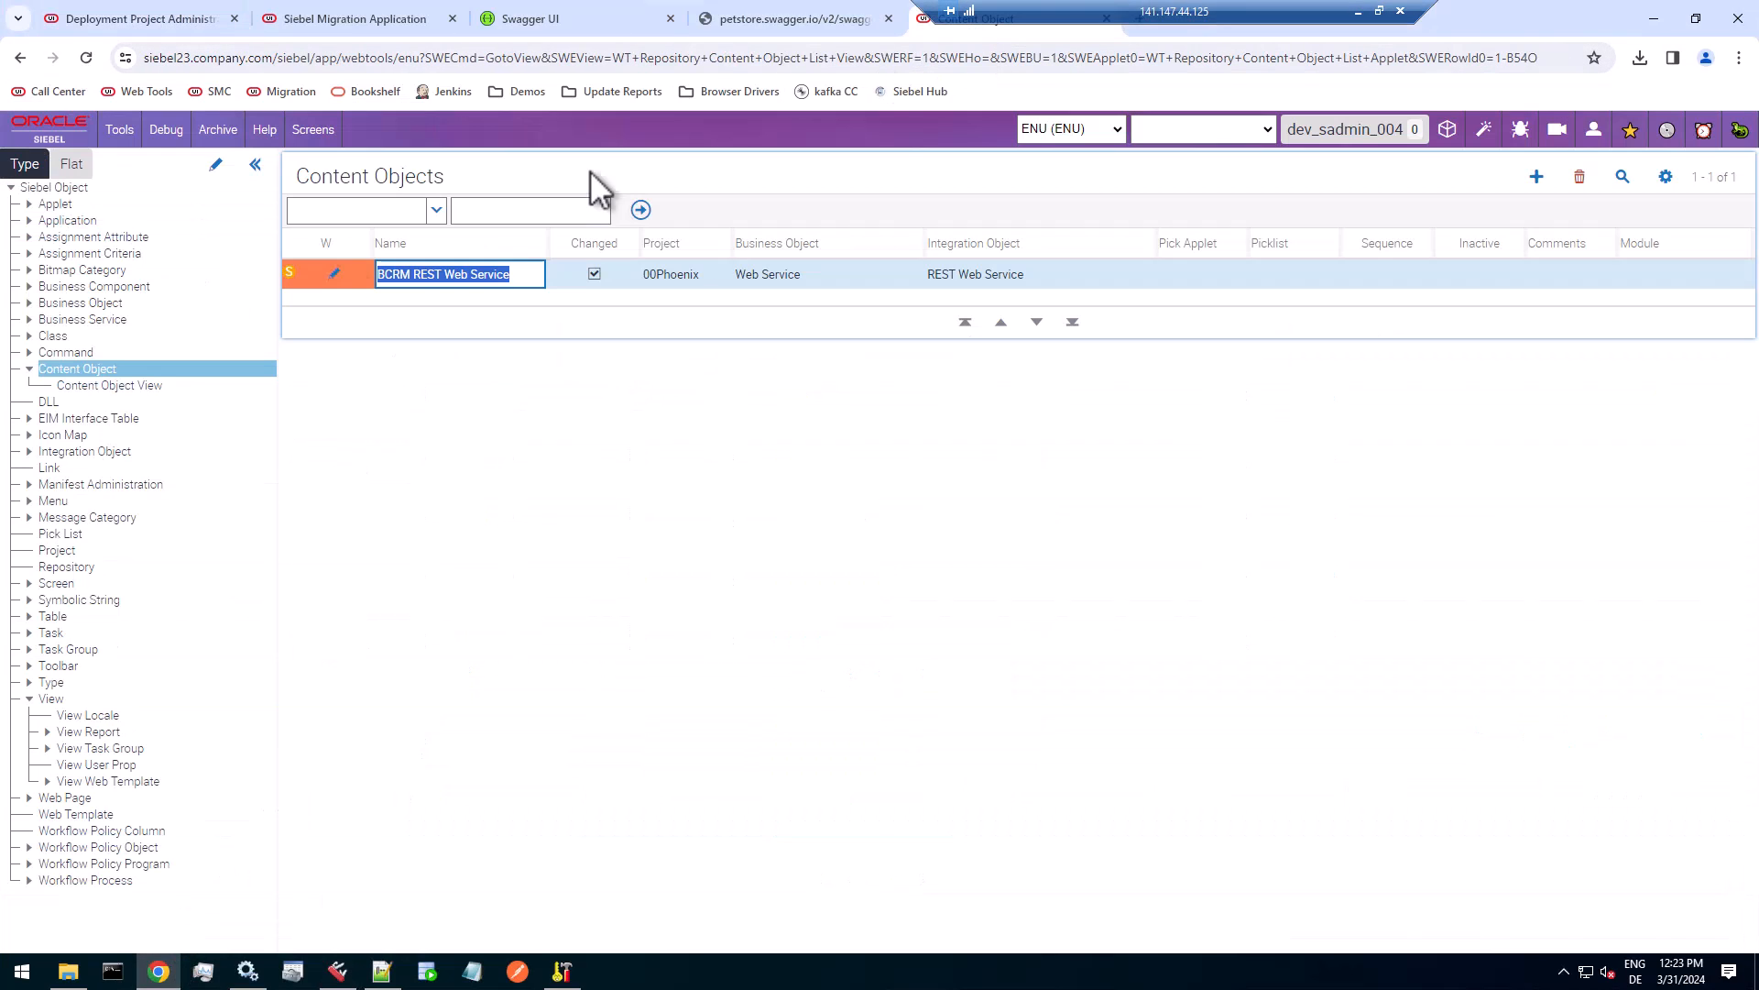
pyautogui.click(91, 451)
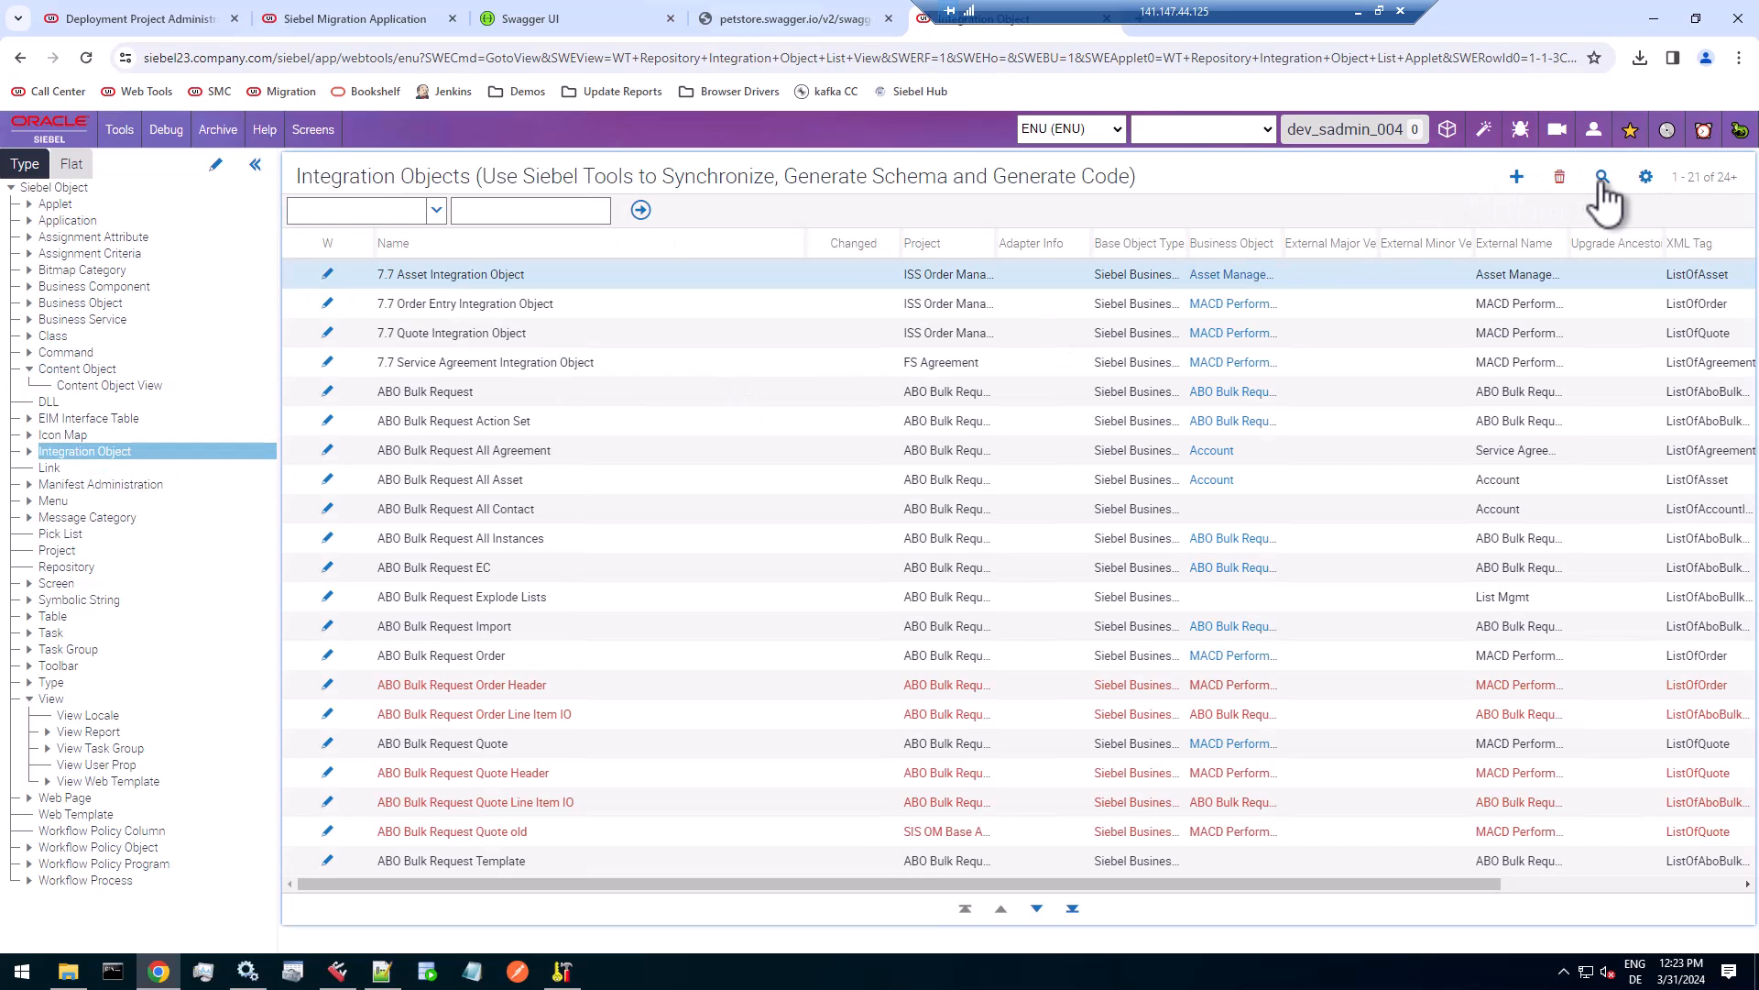
pyautogui.click(1610, 180)
pyautogui.write('REST API Access')
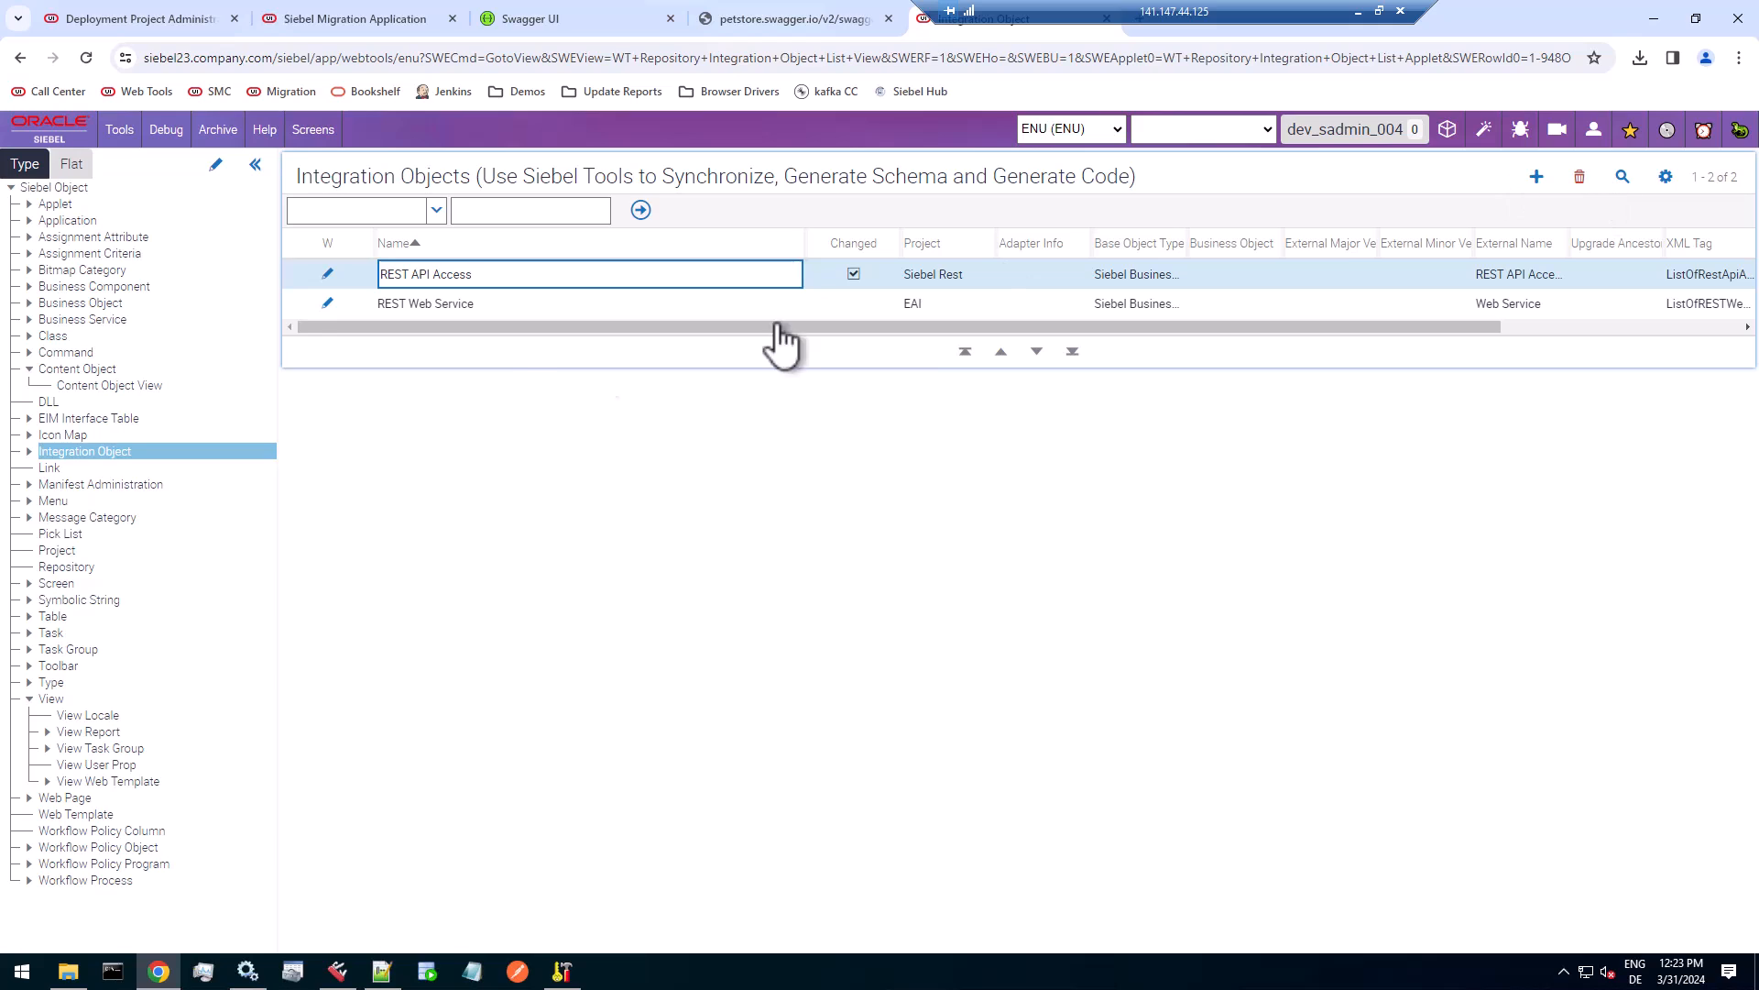
pyautogui.click(515, 302)
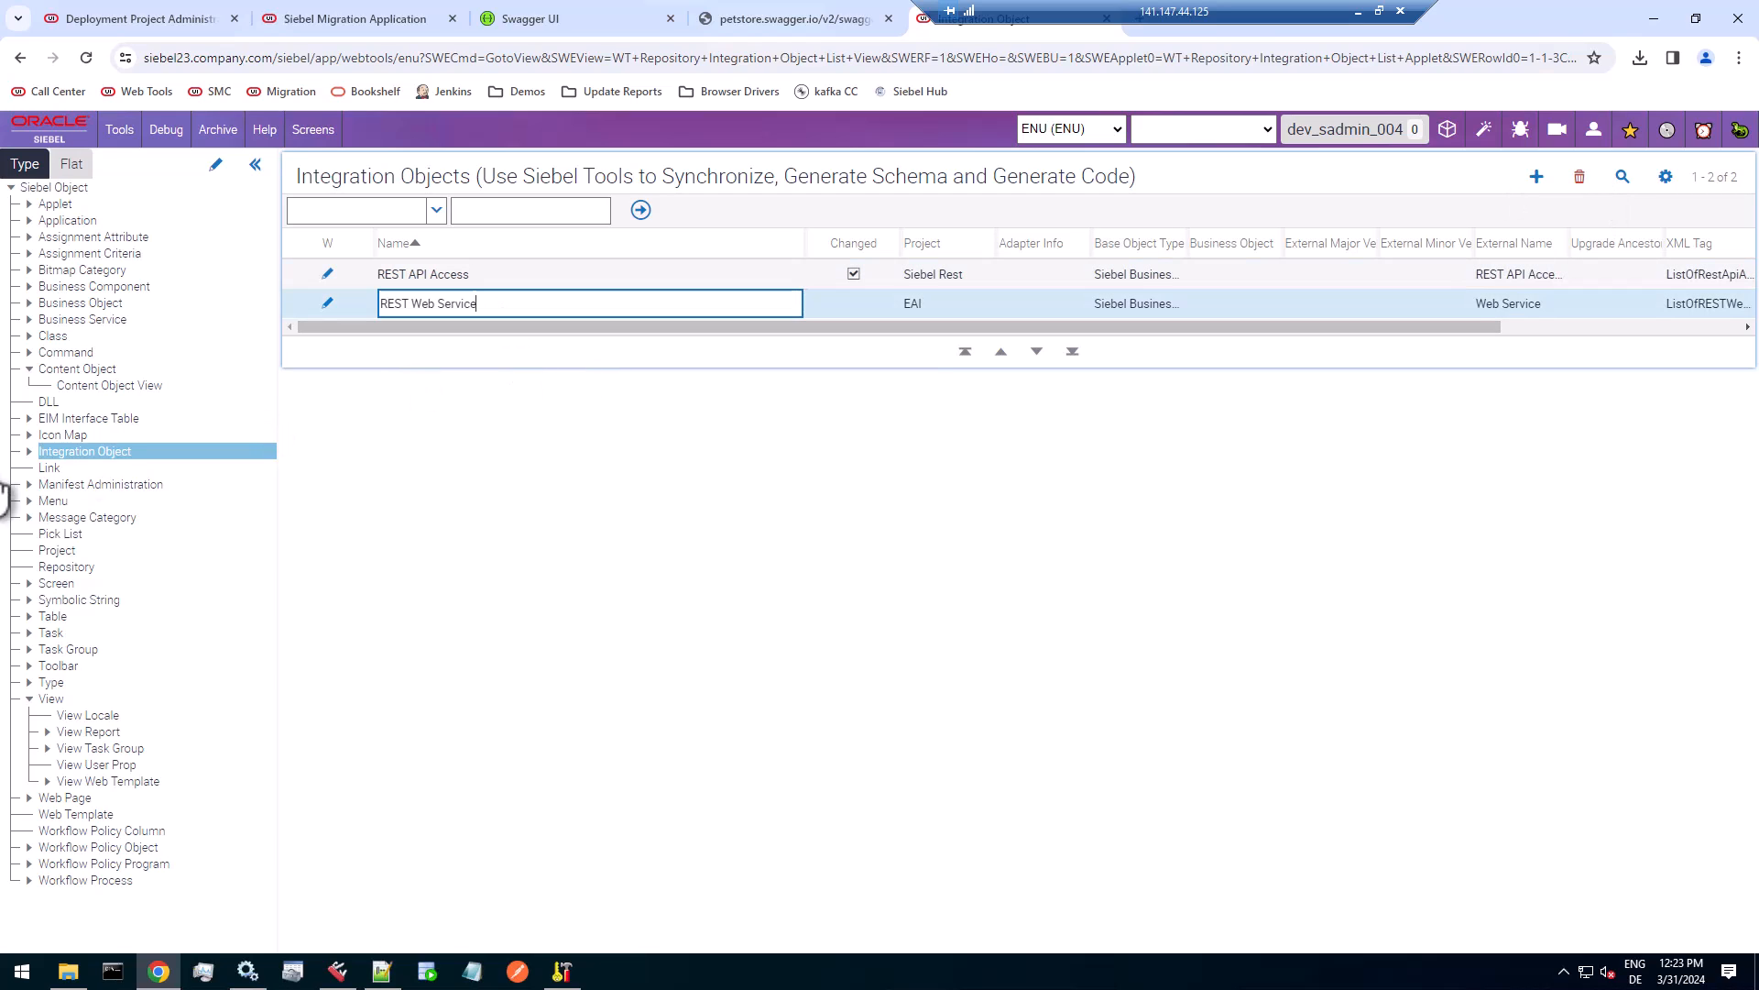
# Examine the integration components of REST Web Service and the fields of its REST Web Service component, including the Name field.
pyautogui.click(28, 451)
pyautogui.click(73, 467)
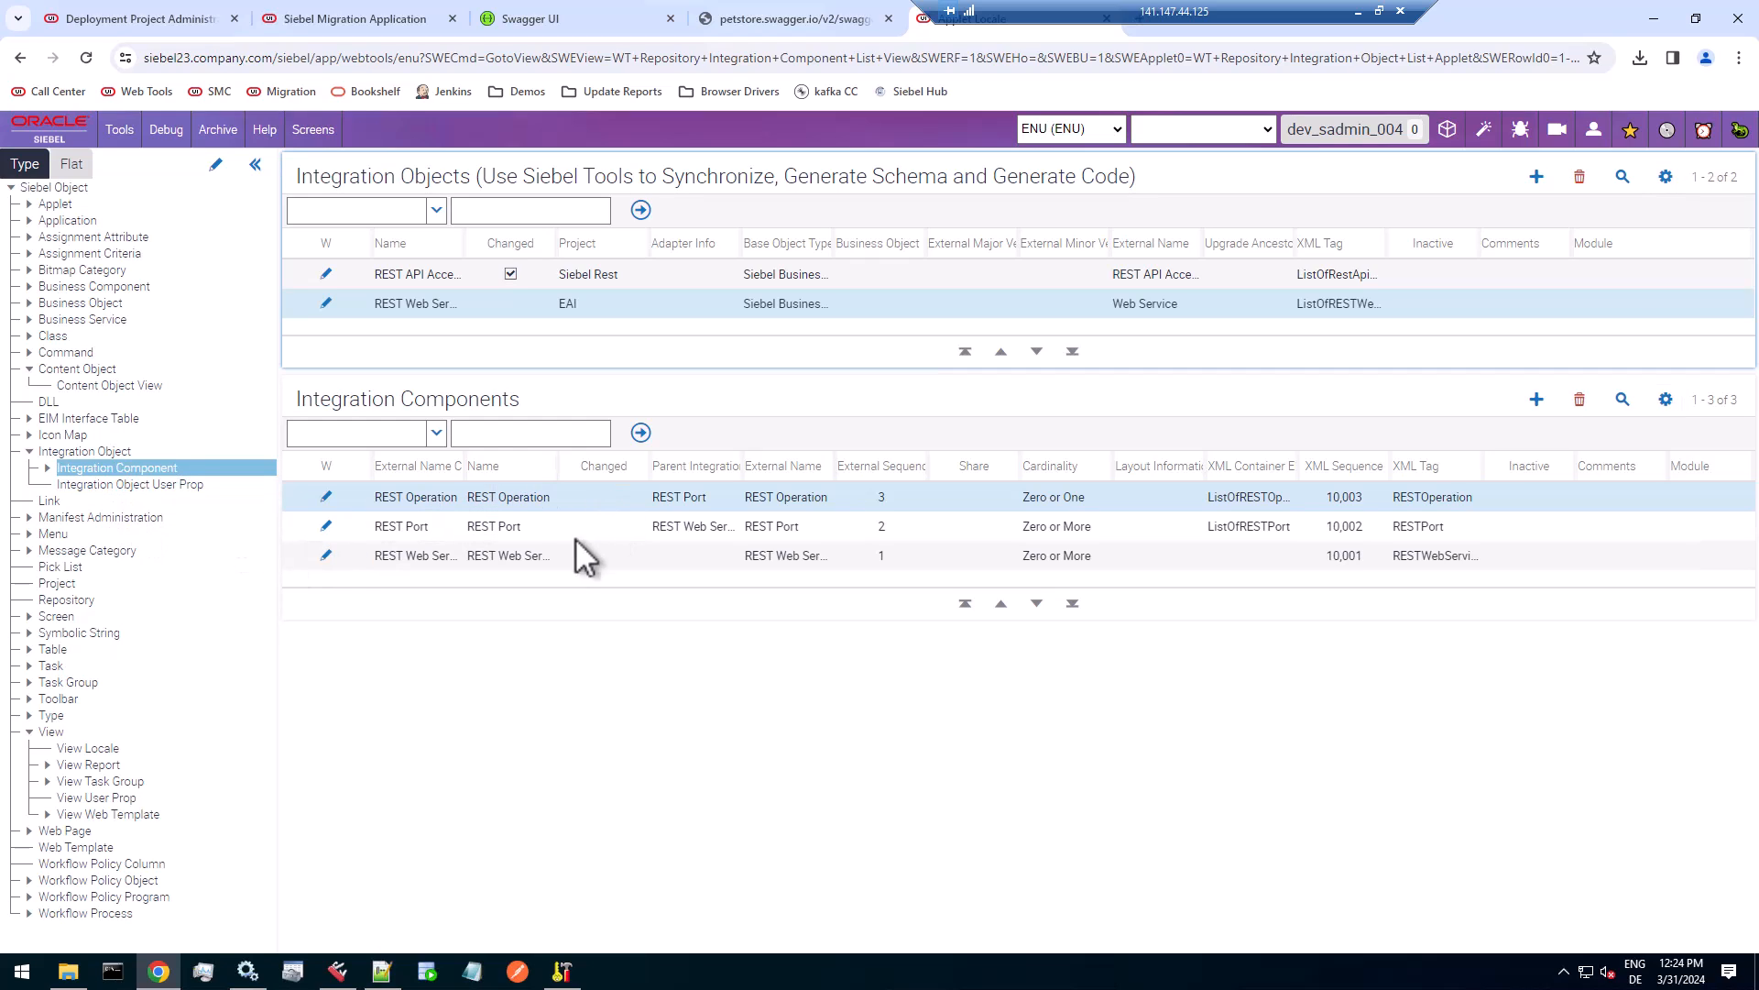
pyautogui.click(510, 555)
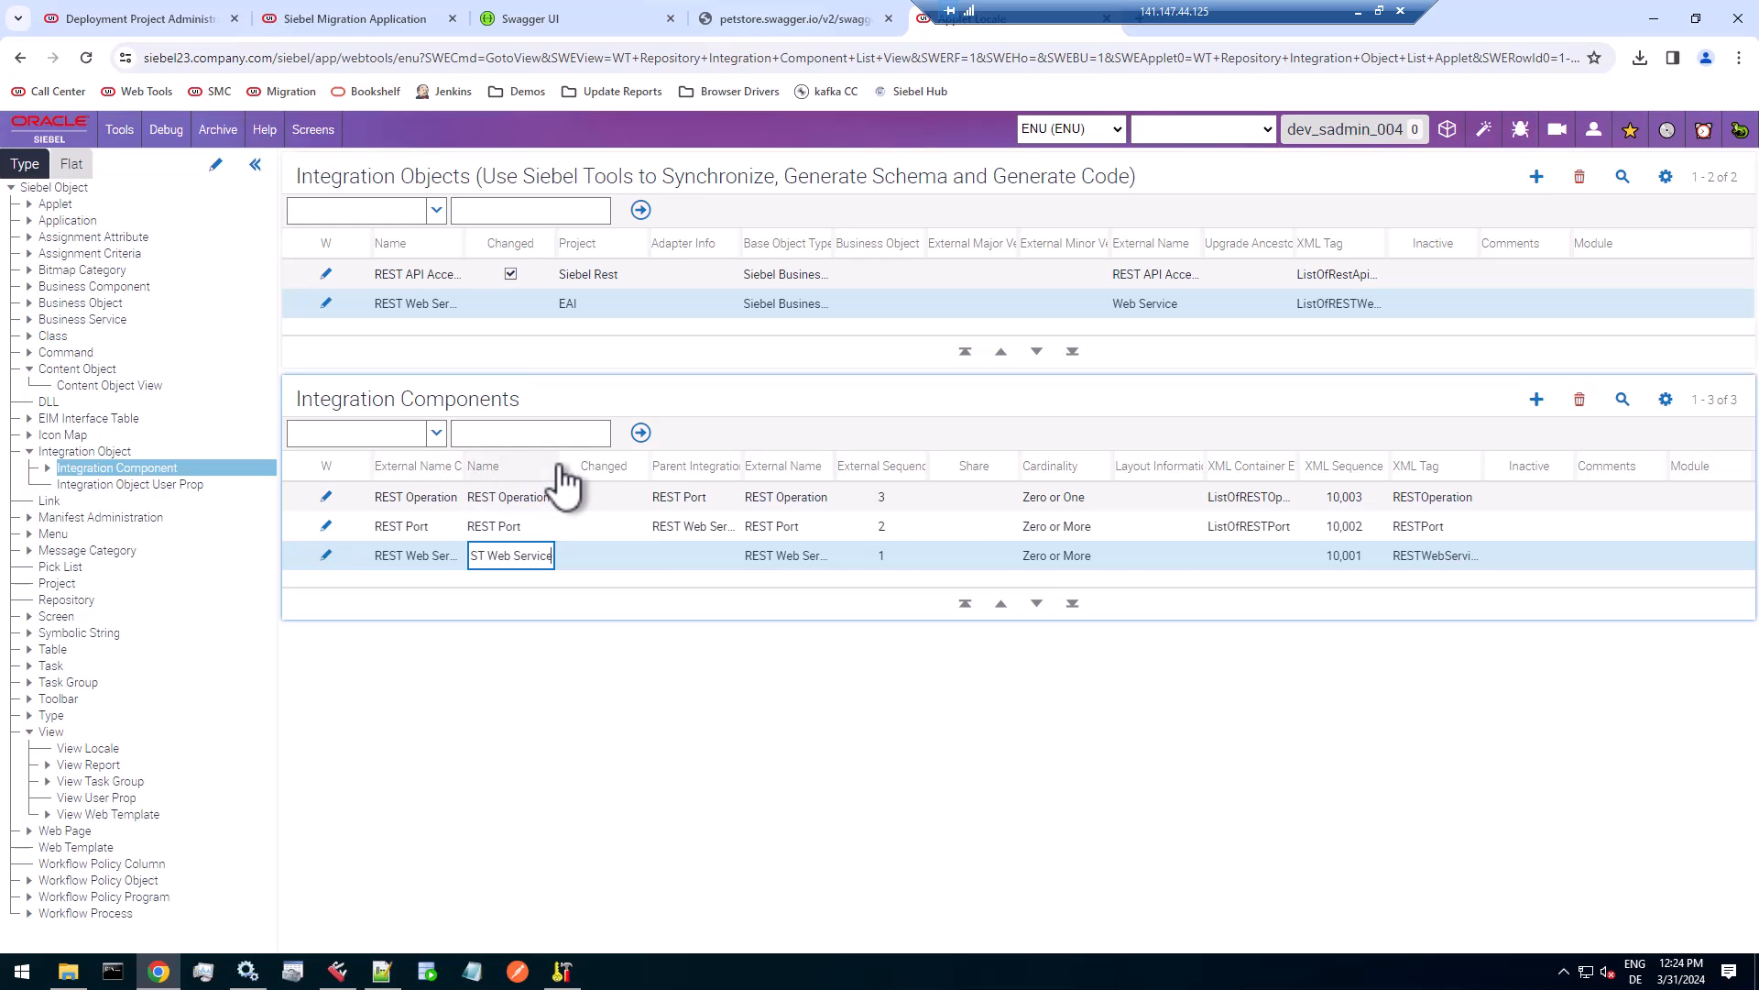
pyautogui.moveTo(561, 466); pyautogui.dragTo(660, 467)
pyautogui.click(47, 469)
pyautogui.click(123, 485)
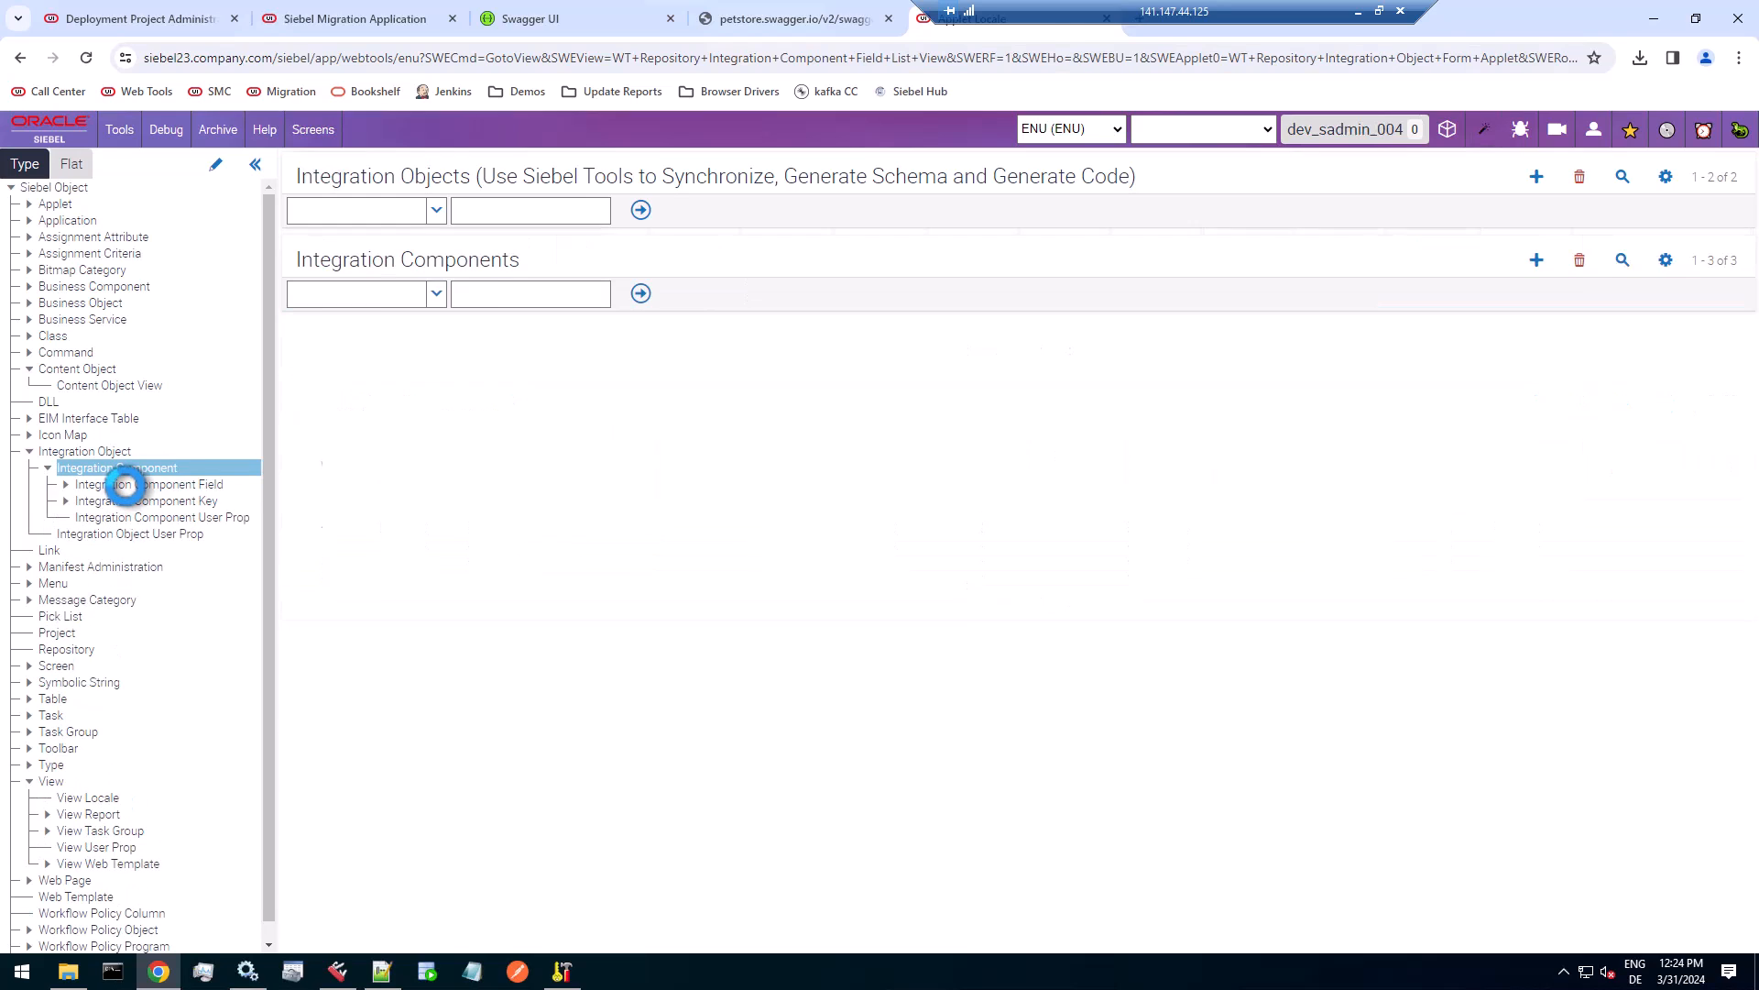
pyautogui.click(467, 634)
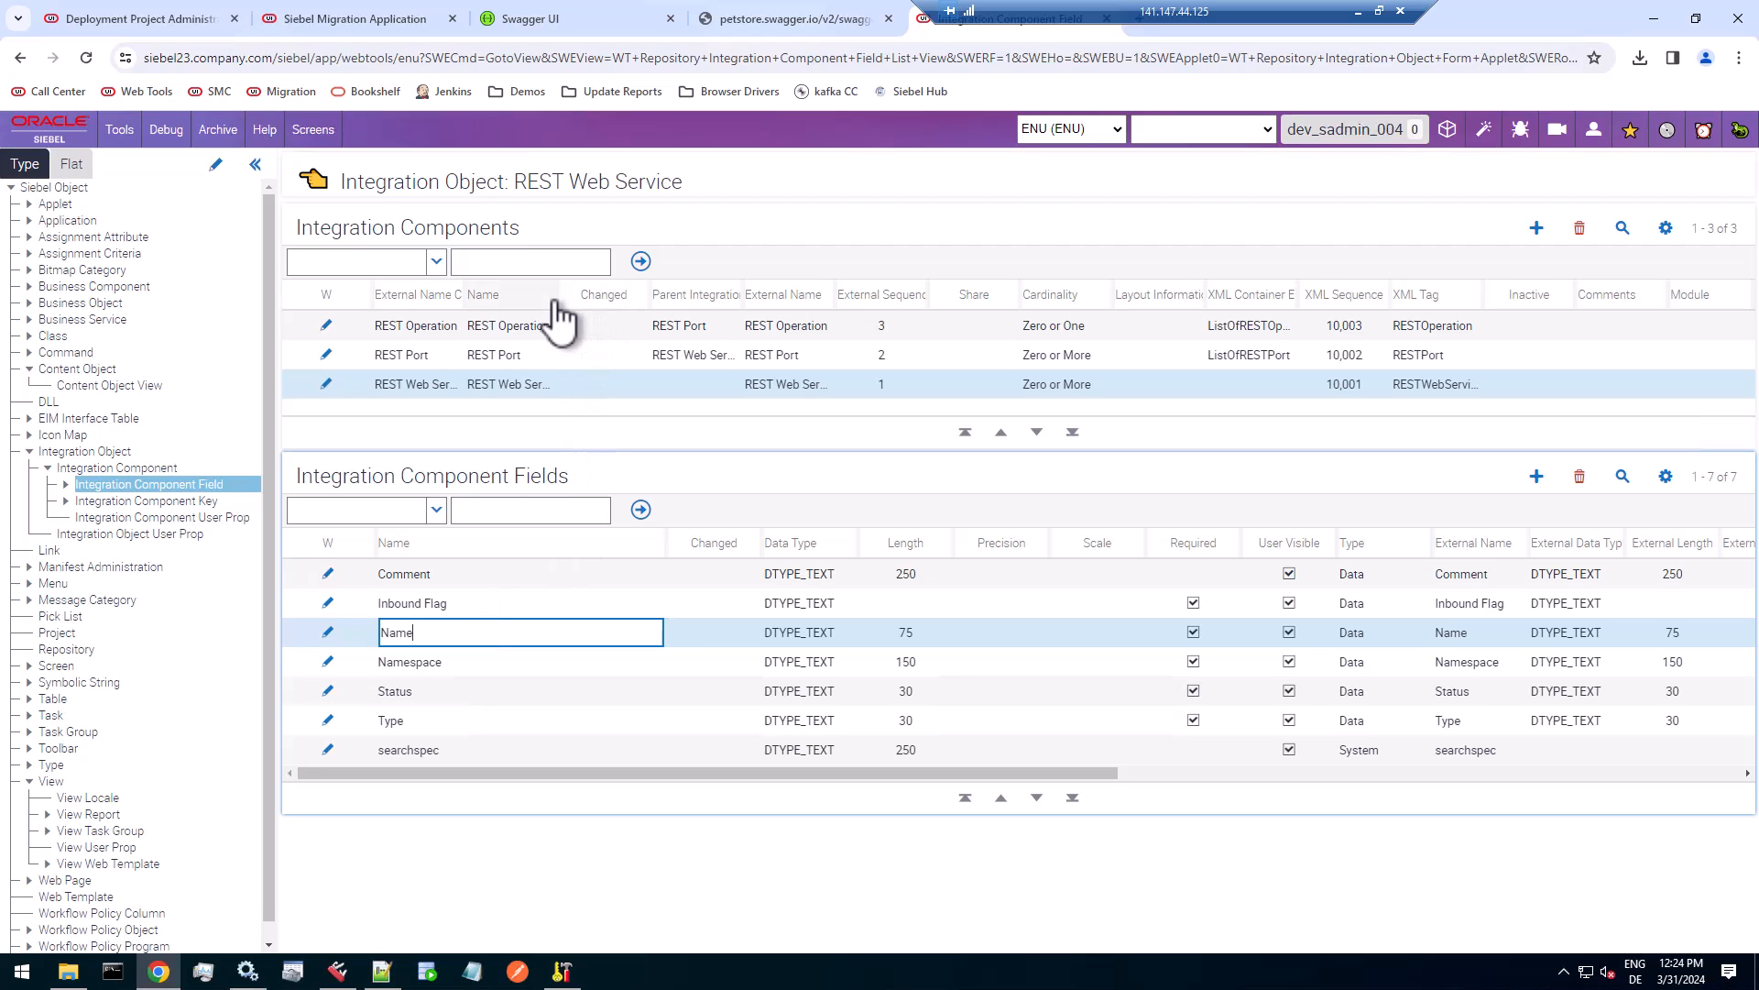
# Copy the external name of the REST Web Service component into the project item's deployment filter in Application Deployment Manager.
pyautogui.click(790, 385)
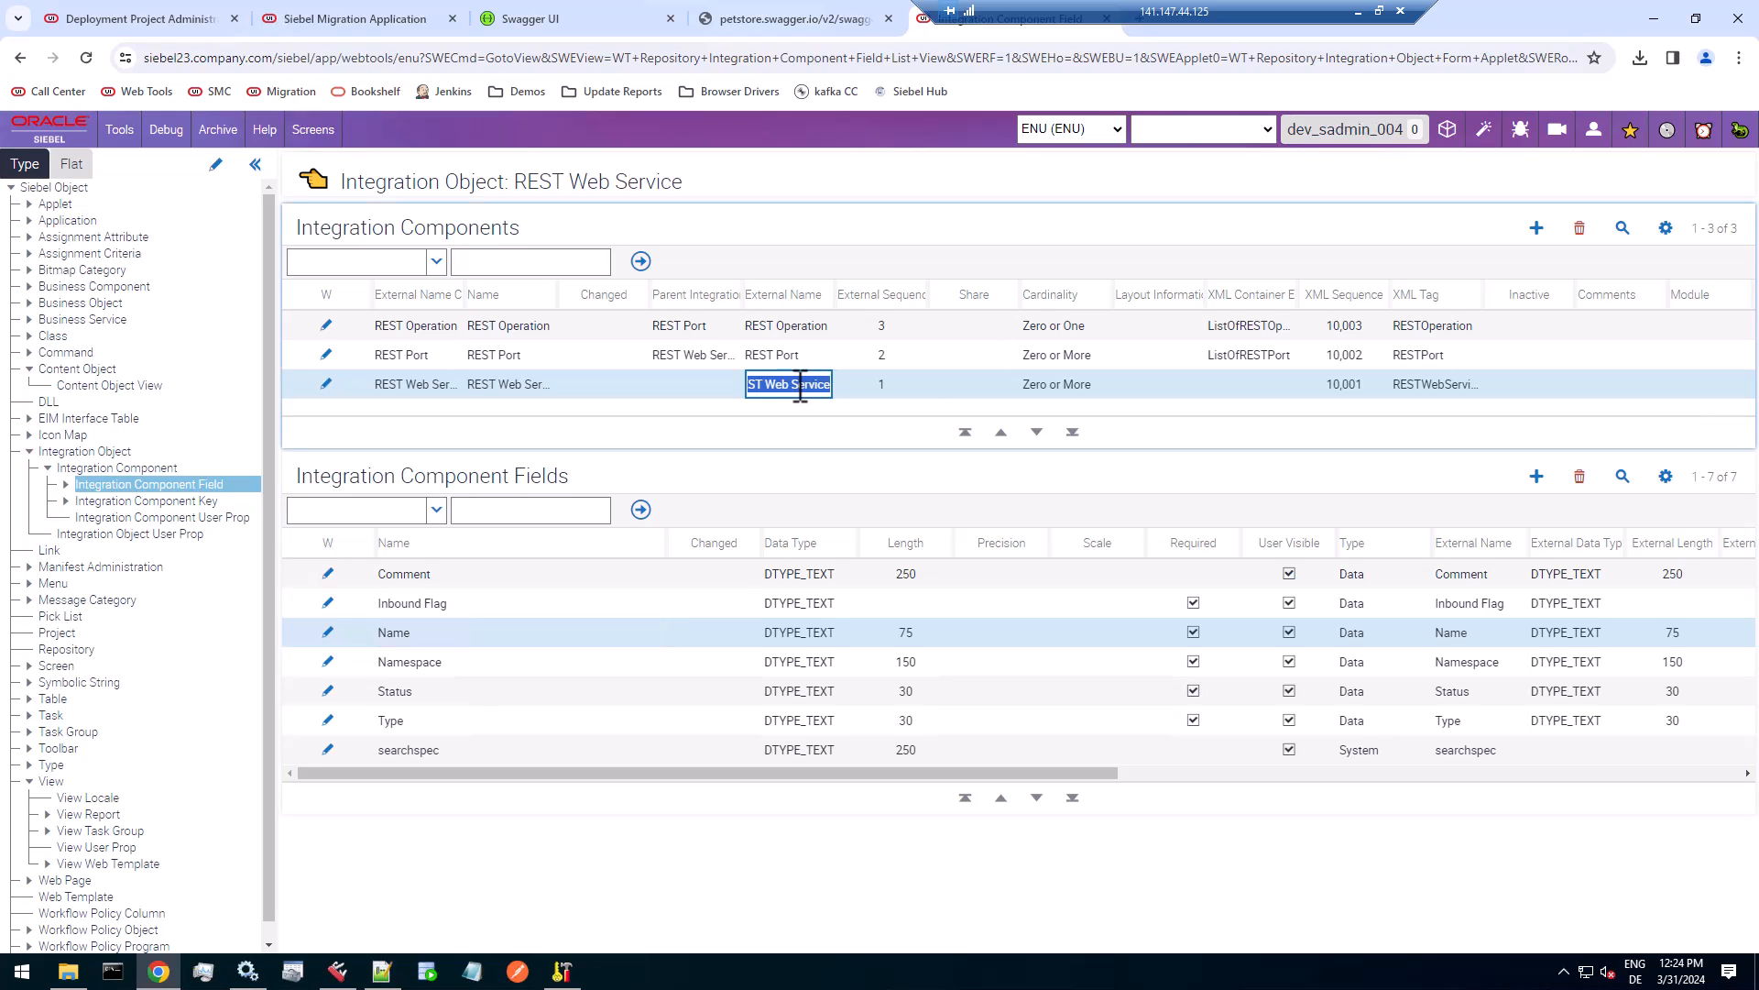
pyautogui.rightClick(800, 386)
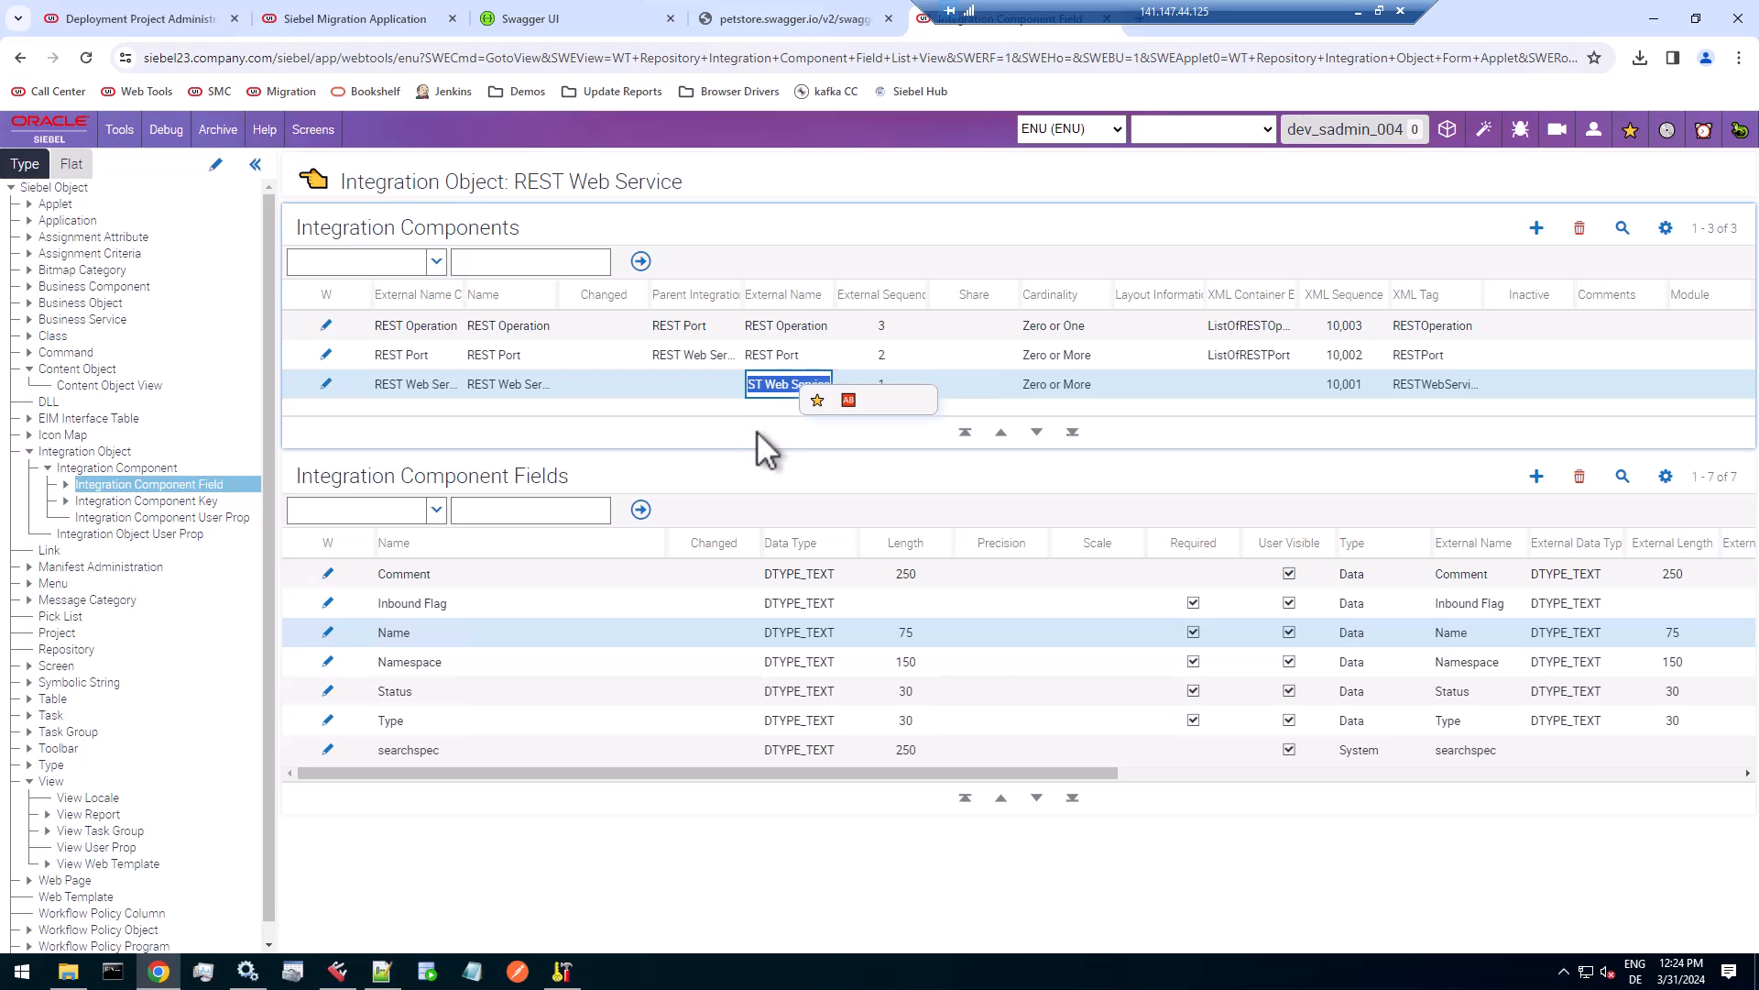
pyautogui.click(95, 14)
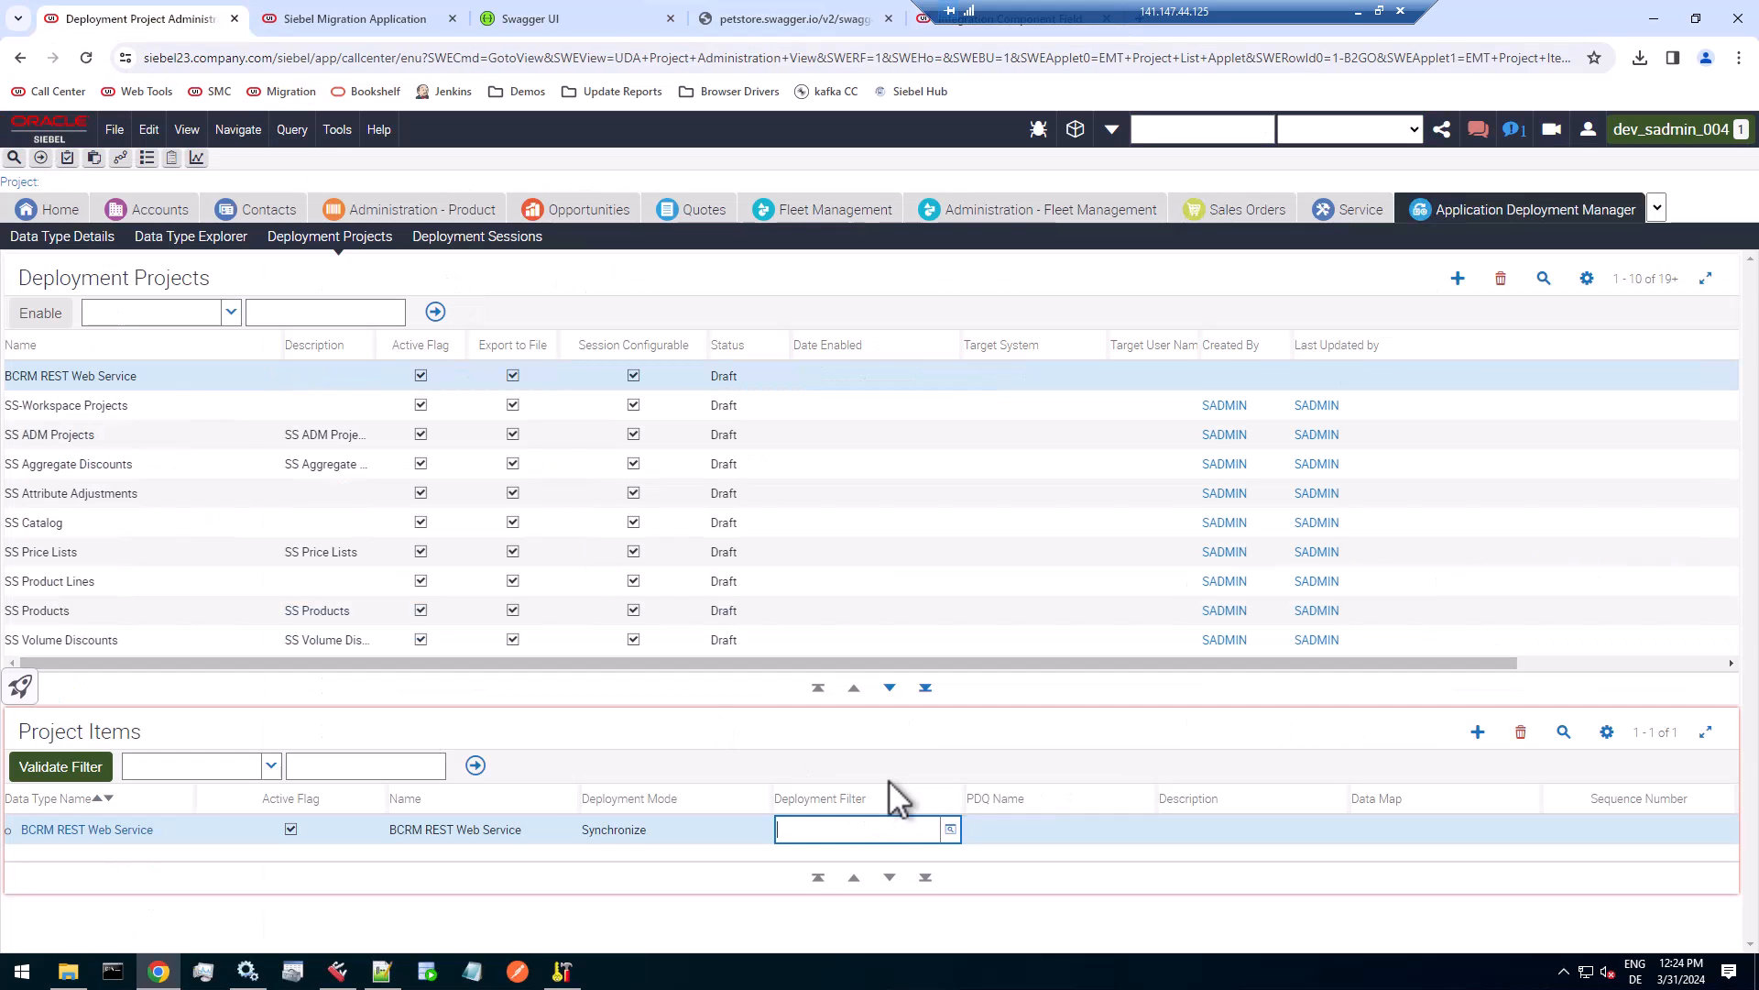
pyautogui.write('[REST Web Service')
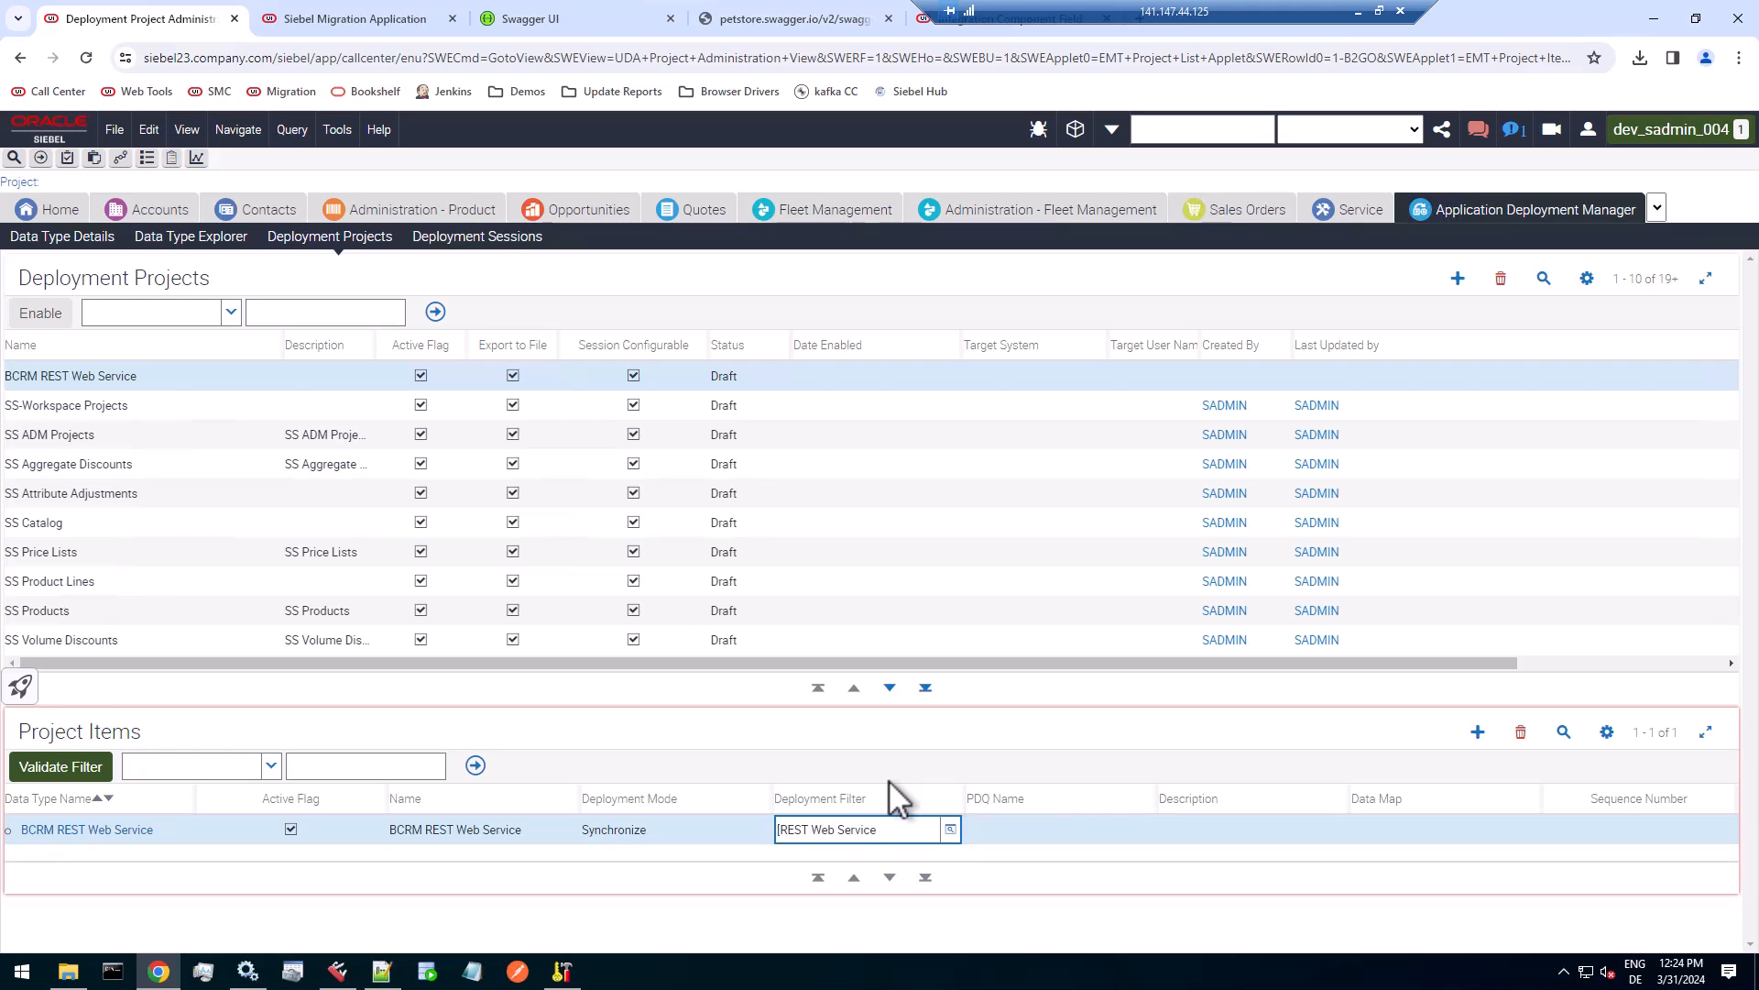
# Complete the deployment filter as [REST Web Service.Name]="SwaggerPetstore" and widen the Deployment Filter column to check the full expression.
pyautogui.write('.Name]="SwaggerPetstore')
pyautogui.press('Tab')
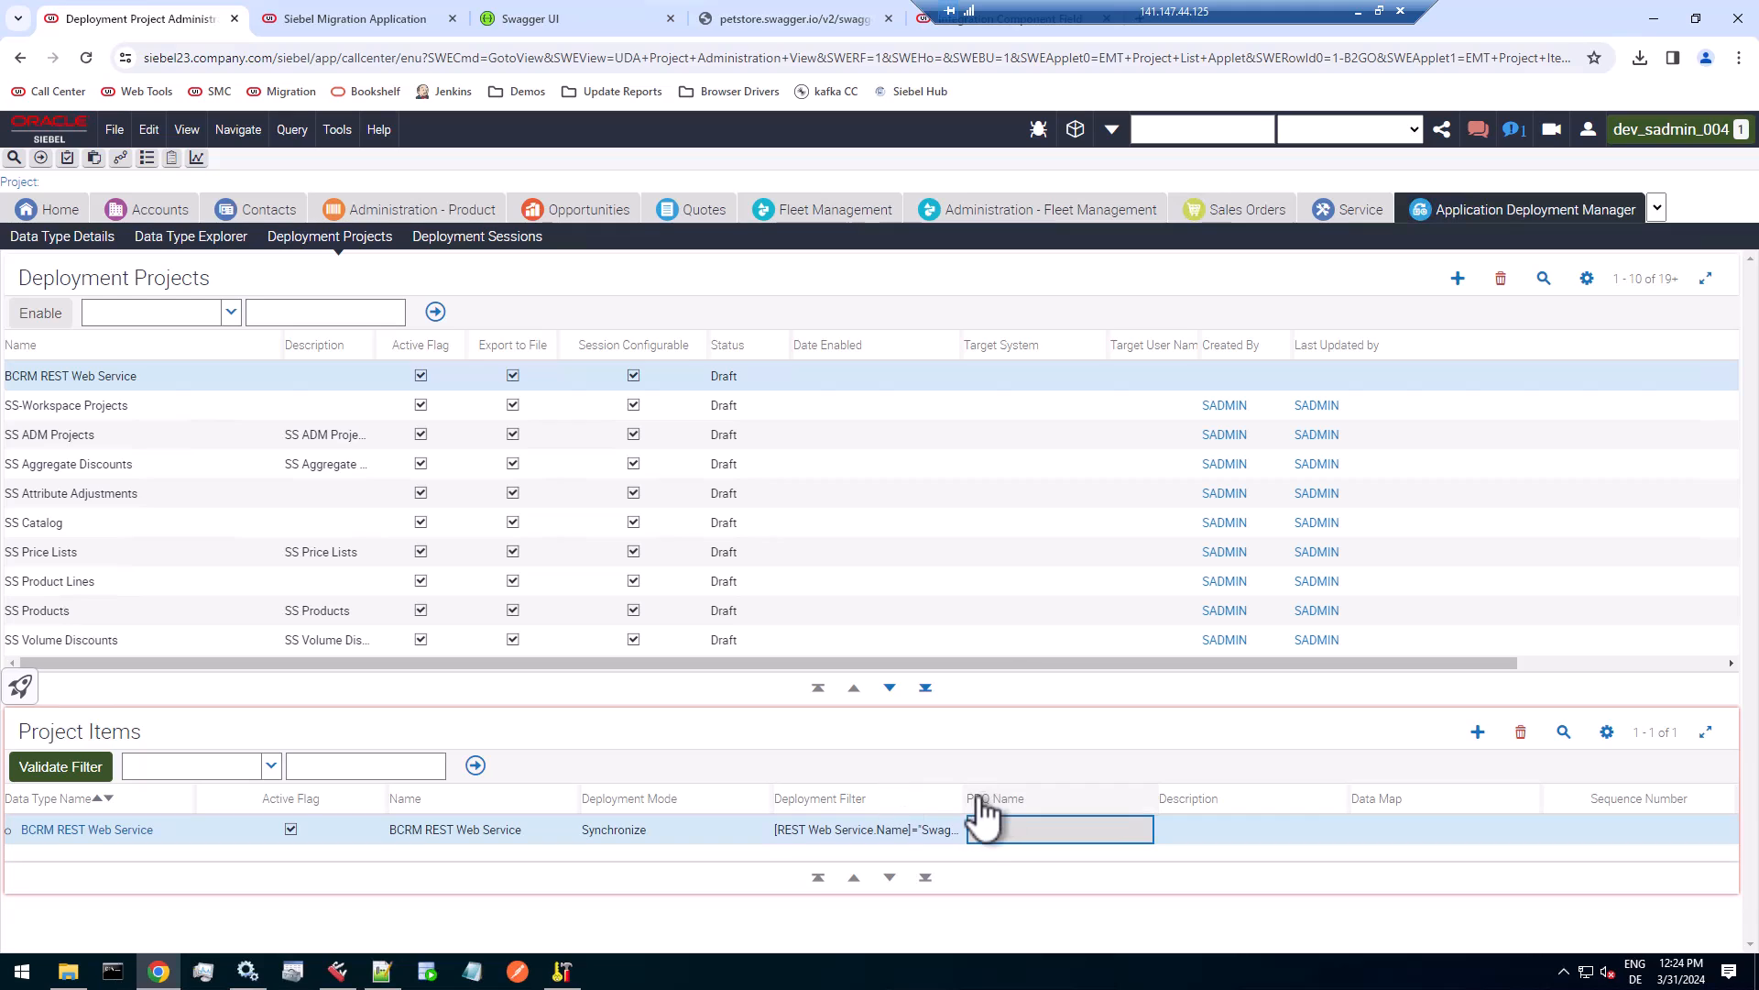
pyautogui.moveTo(963, 798); pyautogui.dragTo(1085, 797)
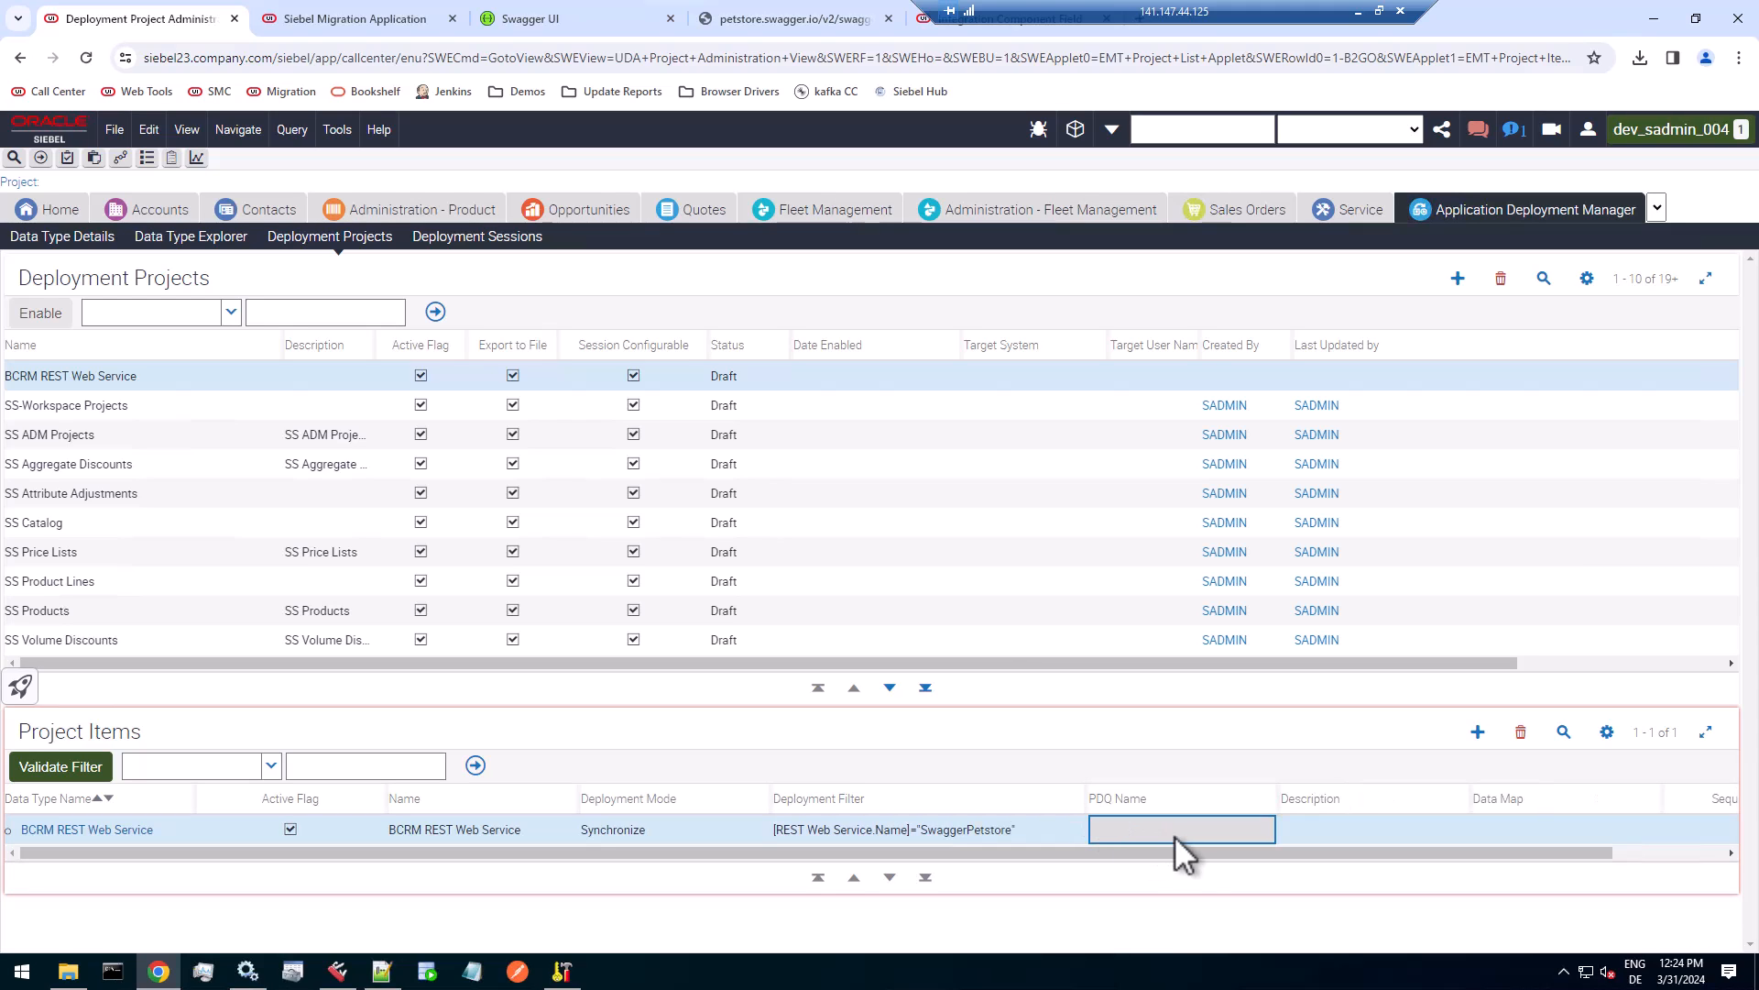
pyautogui.click(1045, 832)
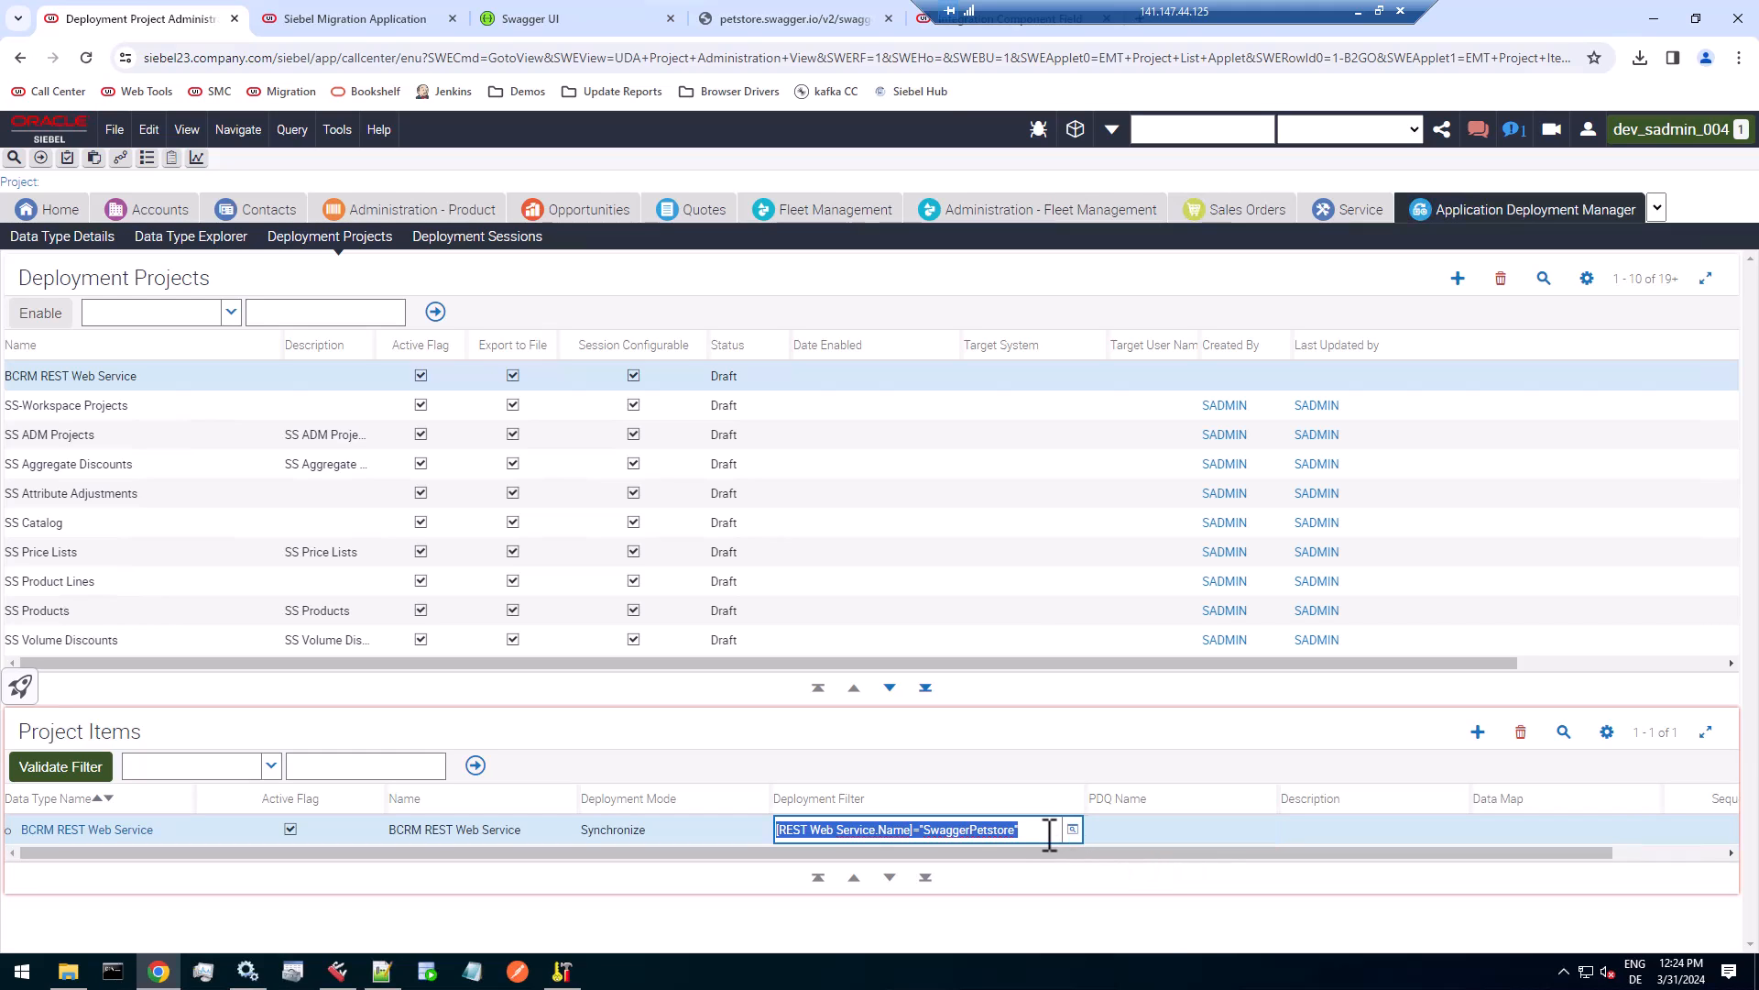
pyautogui.click(1050, 832)
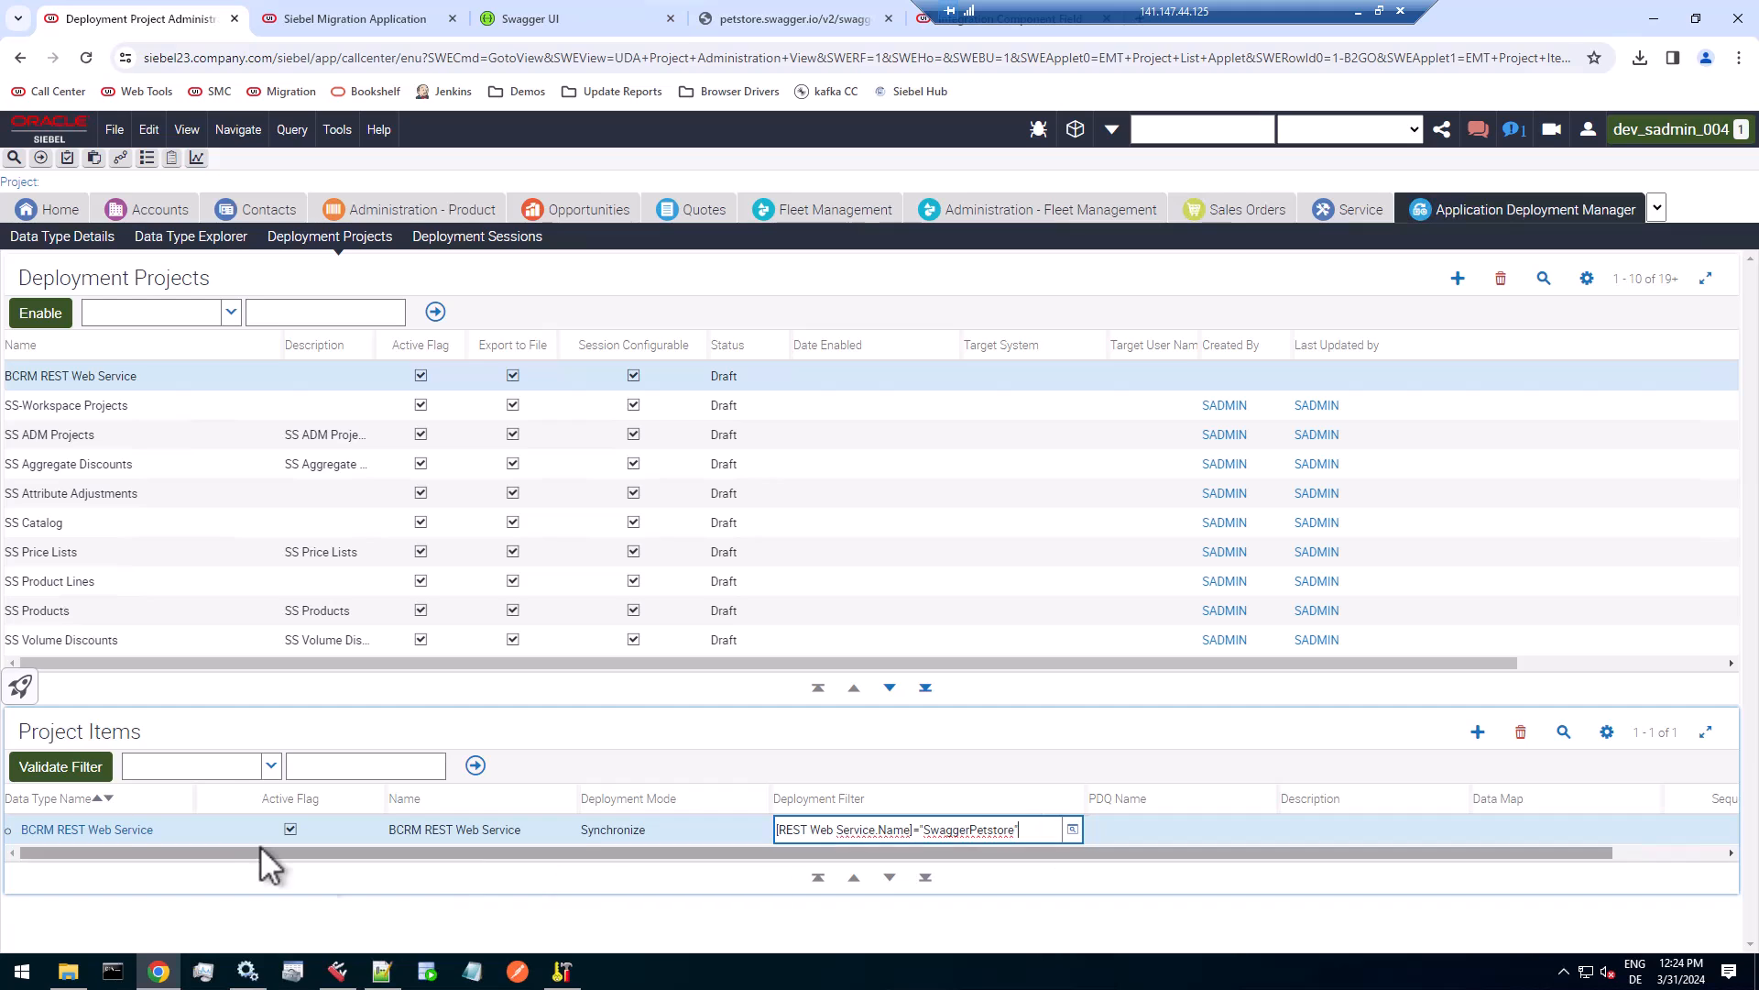
# Validate the deployment filter, inspect the outbound REST service behind the project item's data type, and return to the deployment project.
pyautogui.click(59, 766)
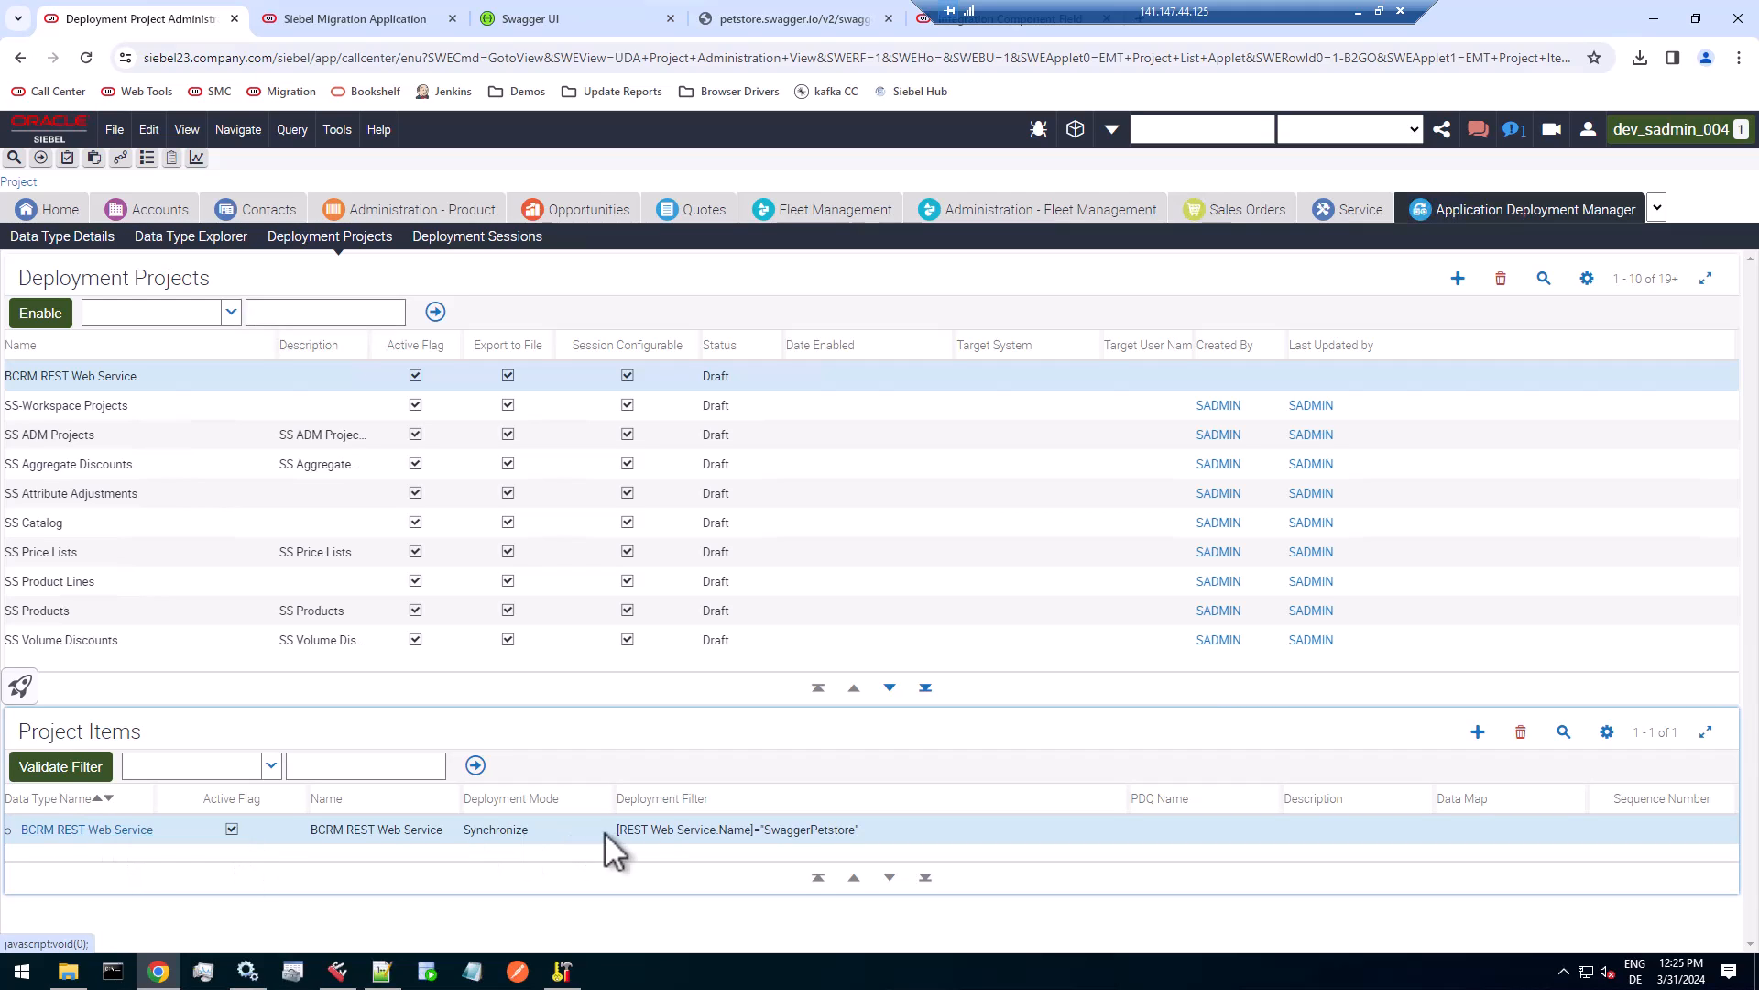
pyautogui.click(72, 830)
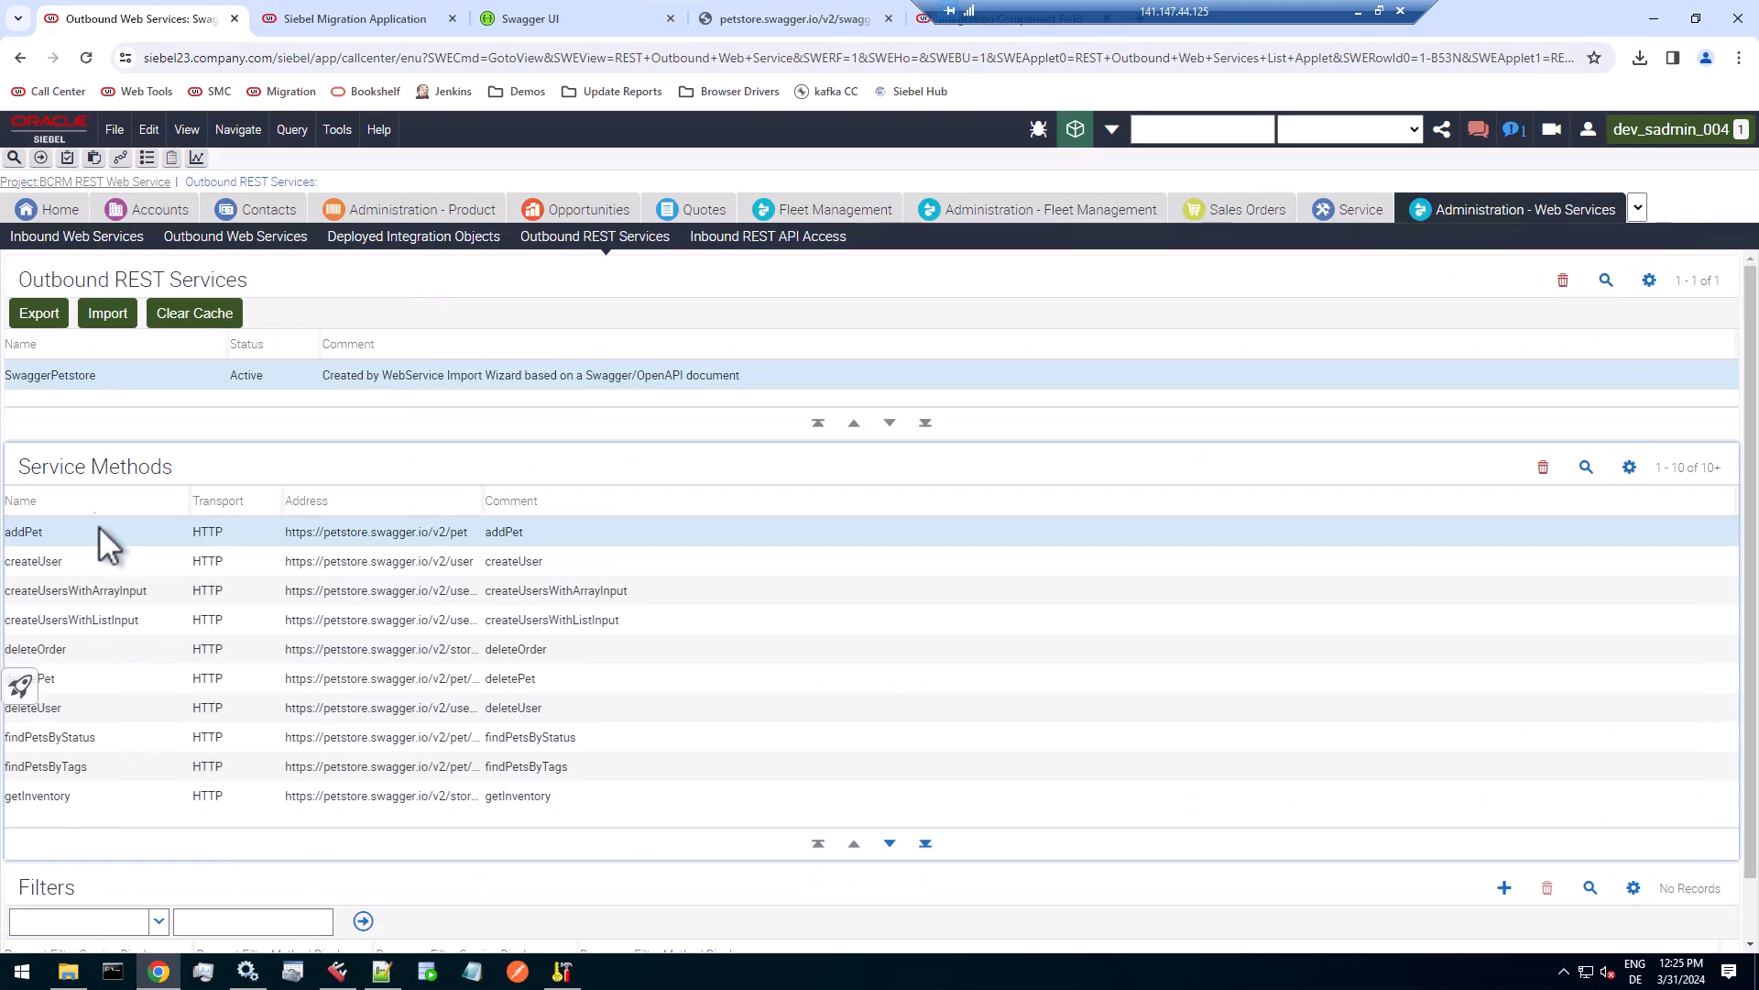
pyautogui.click(129, 376)
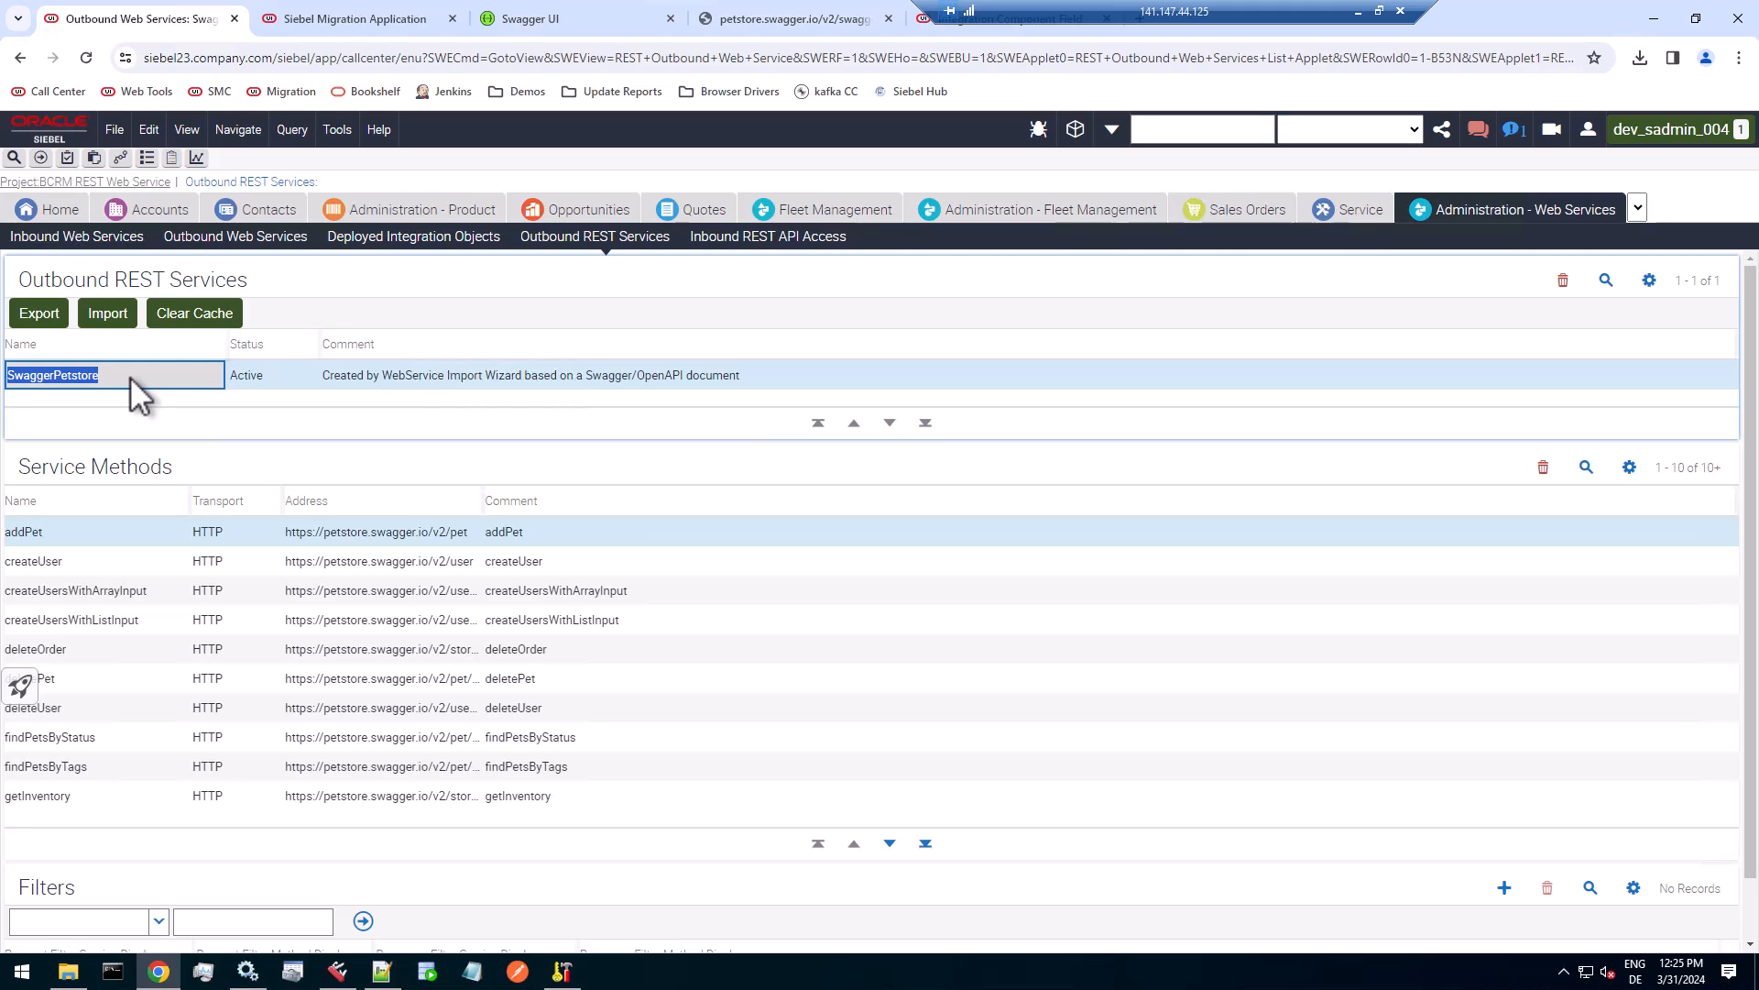
pyautogui.click(149, 183)
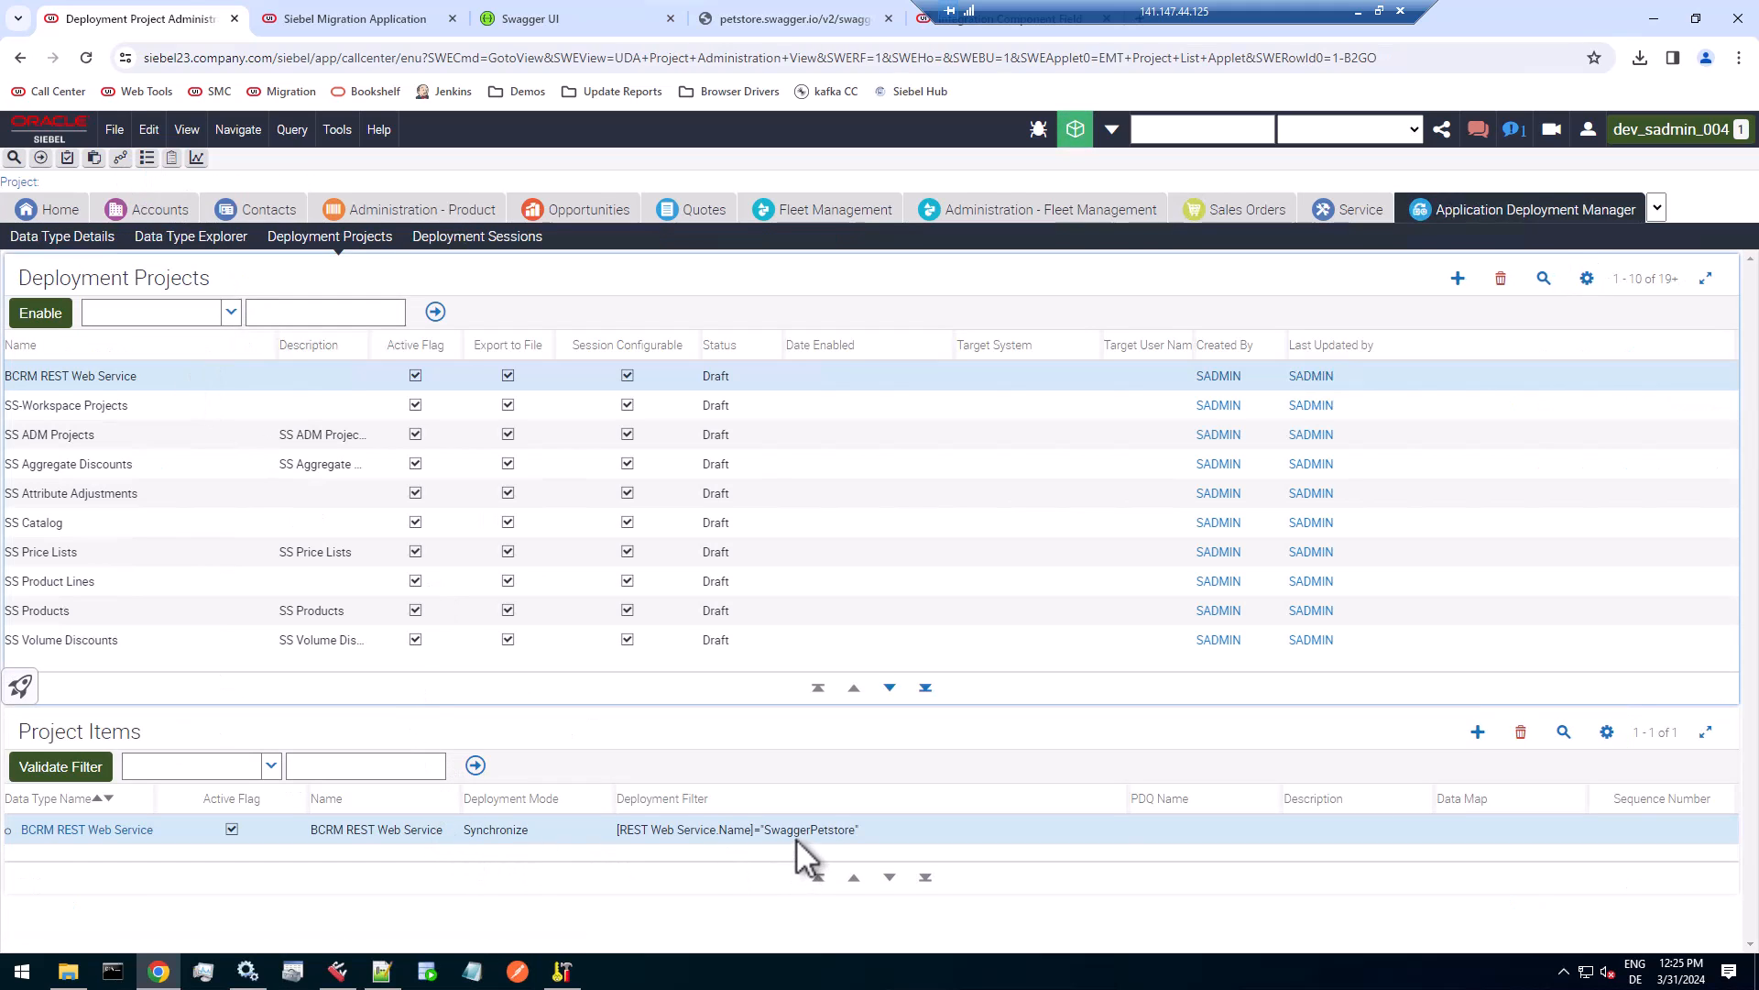
# Shorten the project item's deployment filter to [Name]="SwaggerPetstore".
pyautogui.click(729, 832)
pyautogui.click(742, 831)
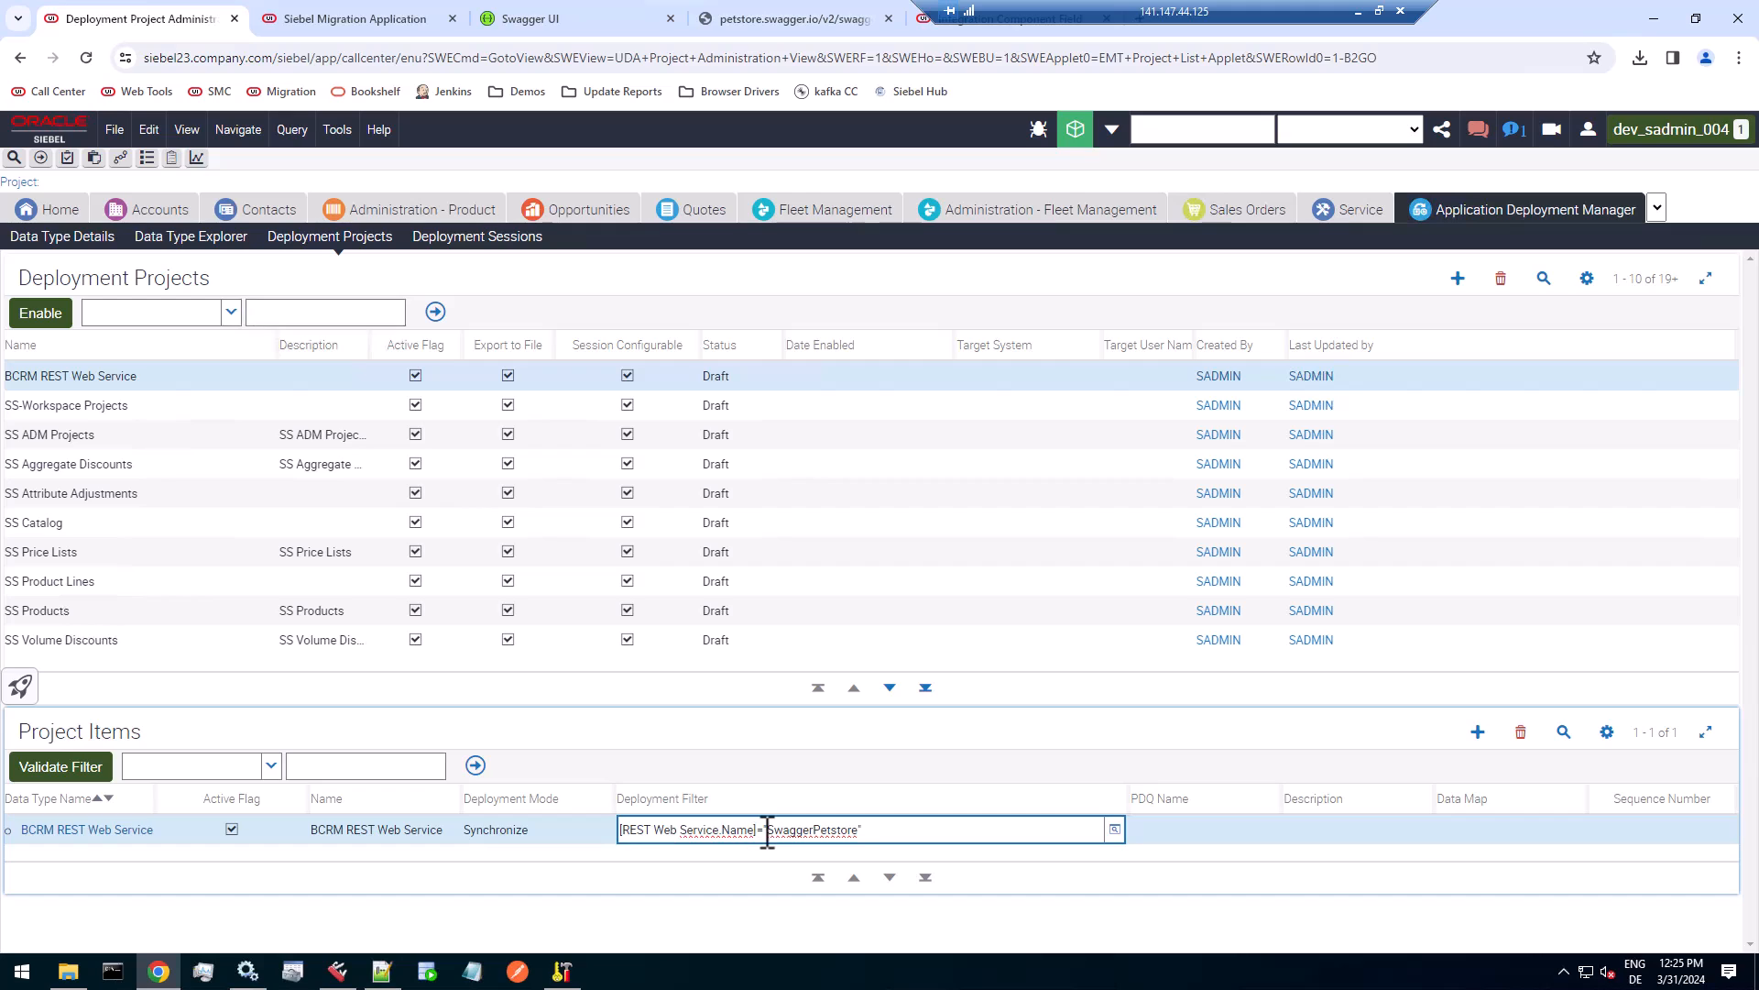
pyautogui.press('BackSpace')
pyautogui.press('BackSpace')
pyautogui.press('BackSpace')
pyautogui.press('BackSpace')
pyautogui.press('BackSpace')
pyautogui.press('BackSpace')
pyautogui.press('BackSpace')
pyautogui.press('BackSpace')
pyautogui.press('BackSpace')
pyautogui.press('BackSpace')
pyautogui.press('BackSpace')
pyautogui.press('BackSpace')
pyautogui.press('BackSpace')
pyautogui.press('BackSpace')
pyautogui.press('BackSpace')
pyautogui.press('BackSpace')
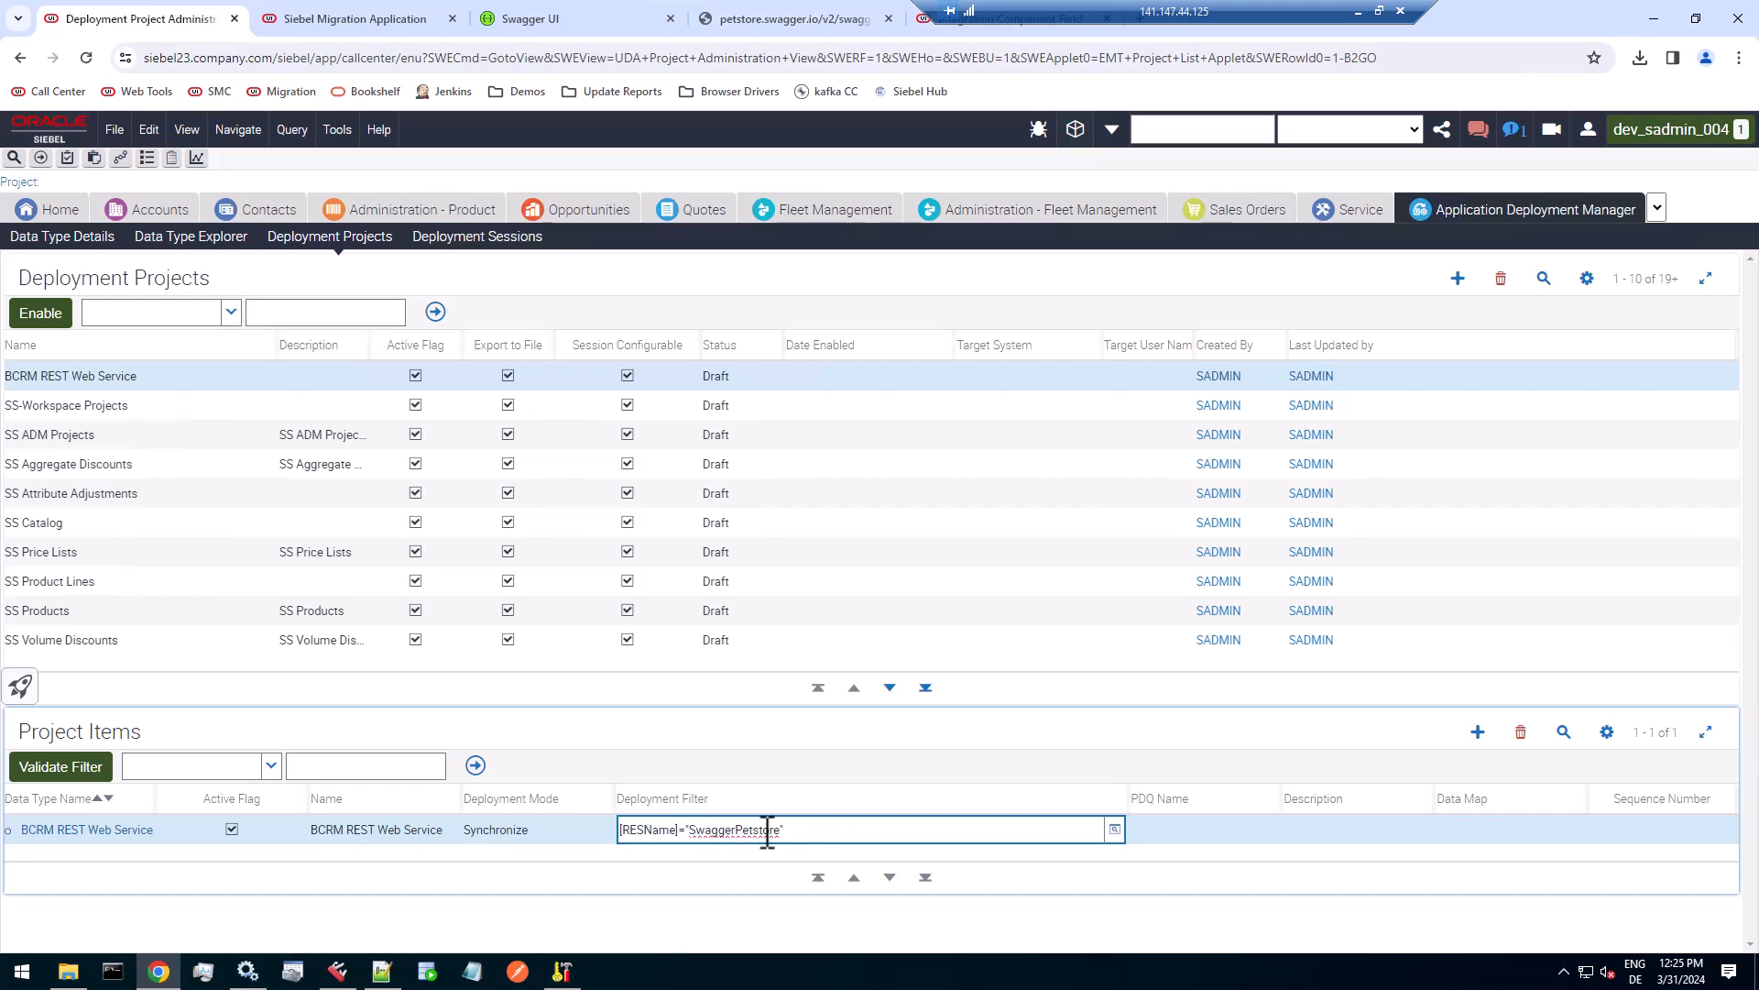
pyautogui.write('"')
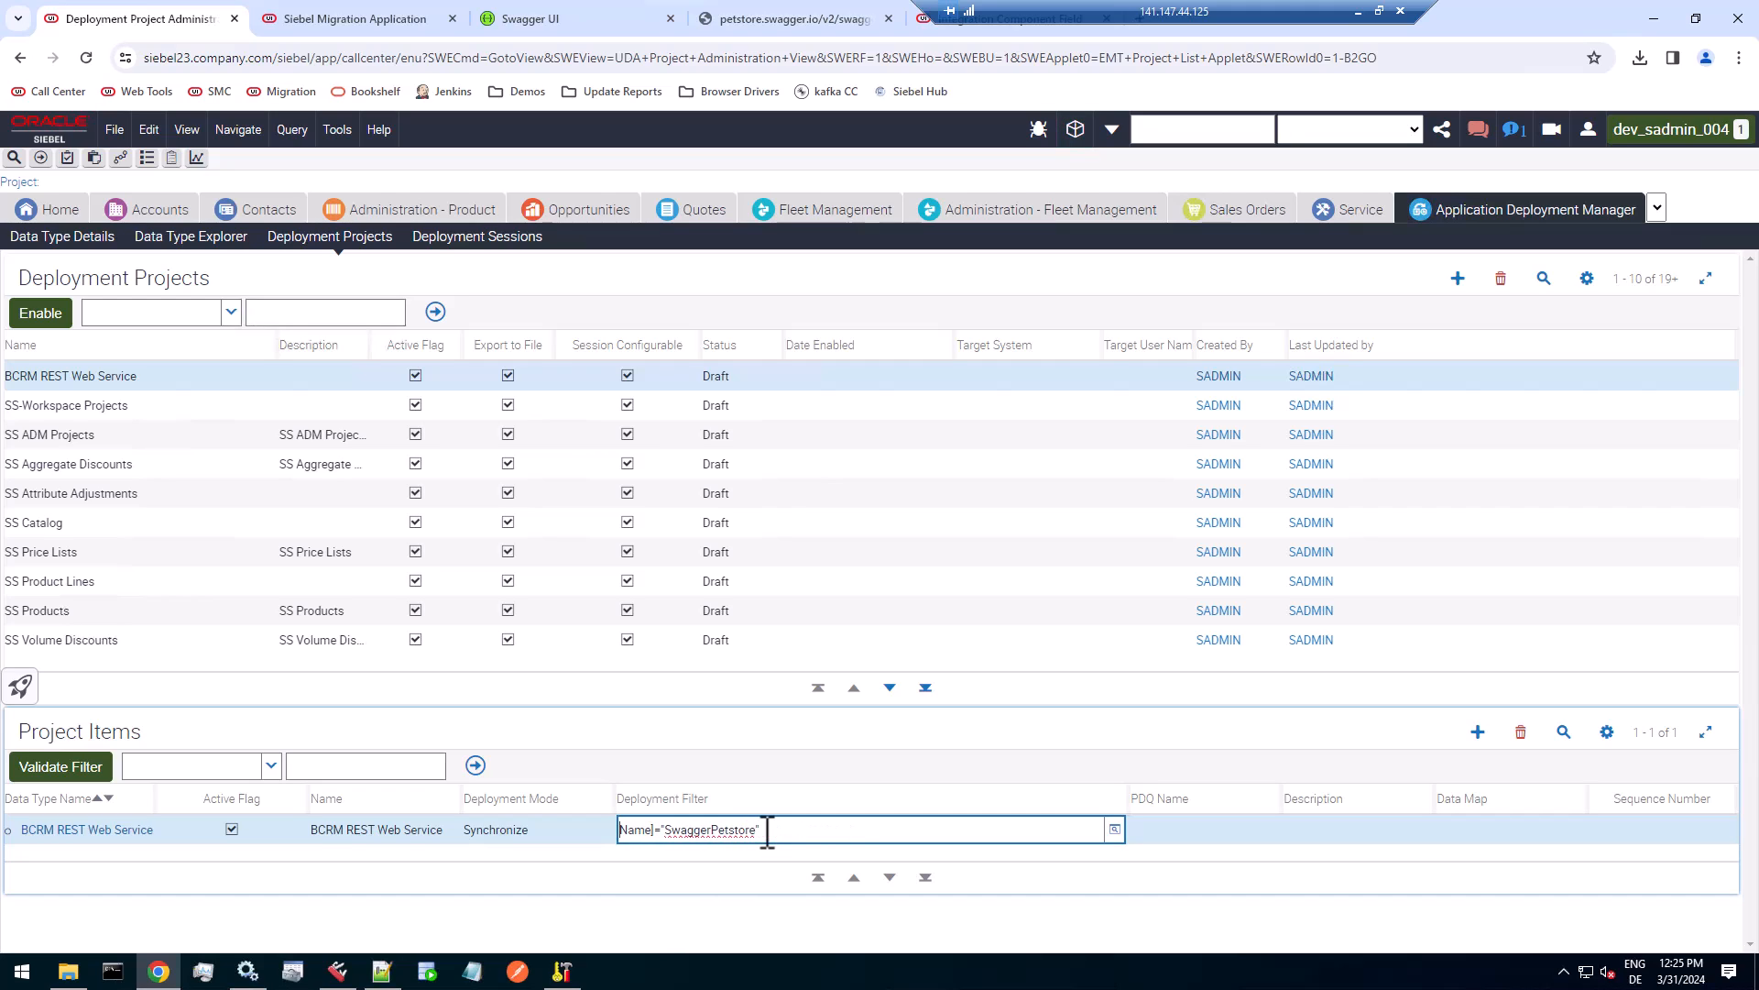
pyautogui.press('Tab')
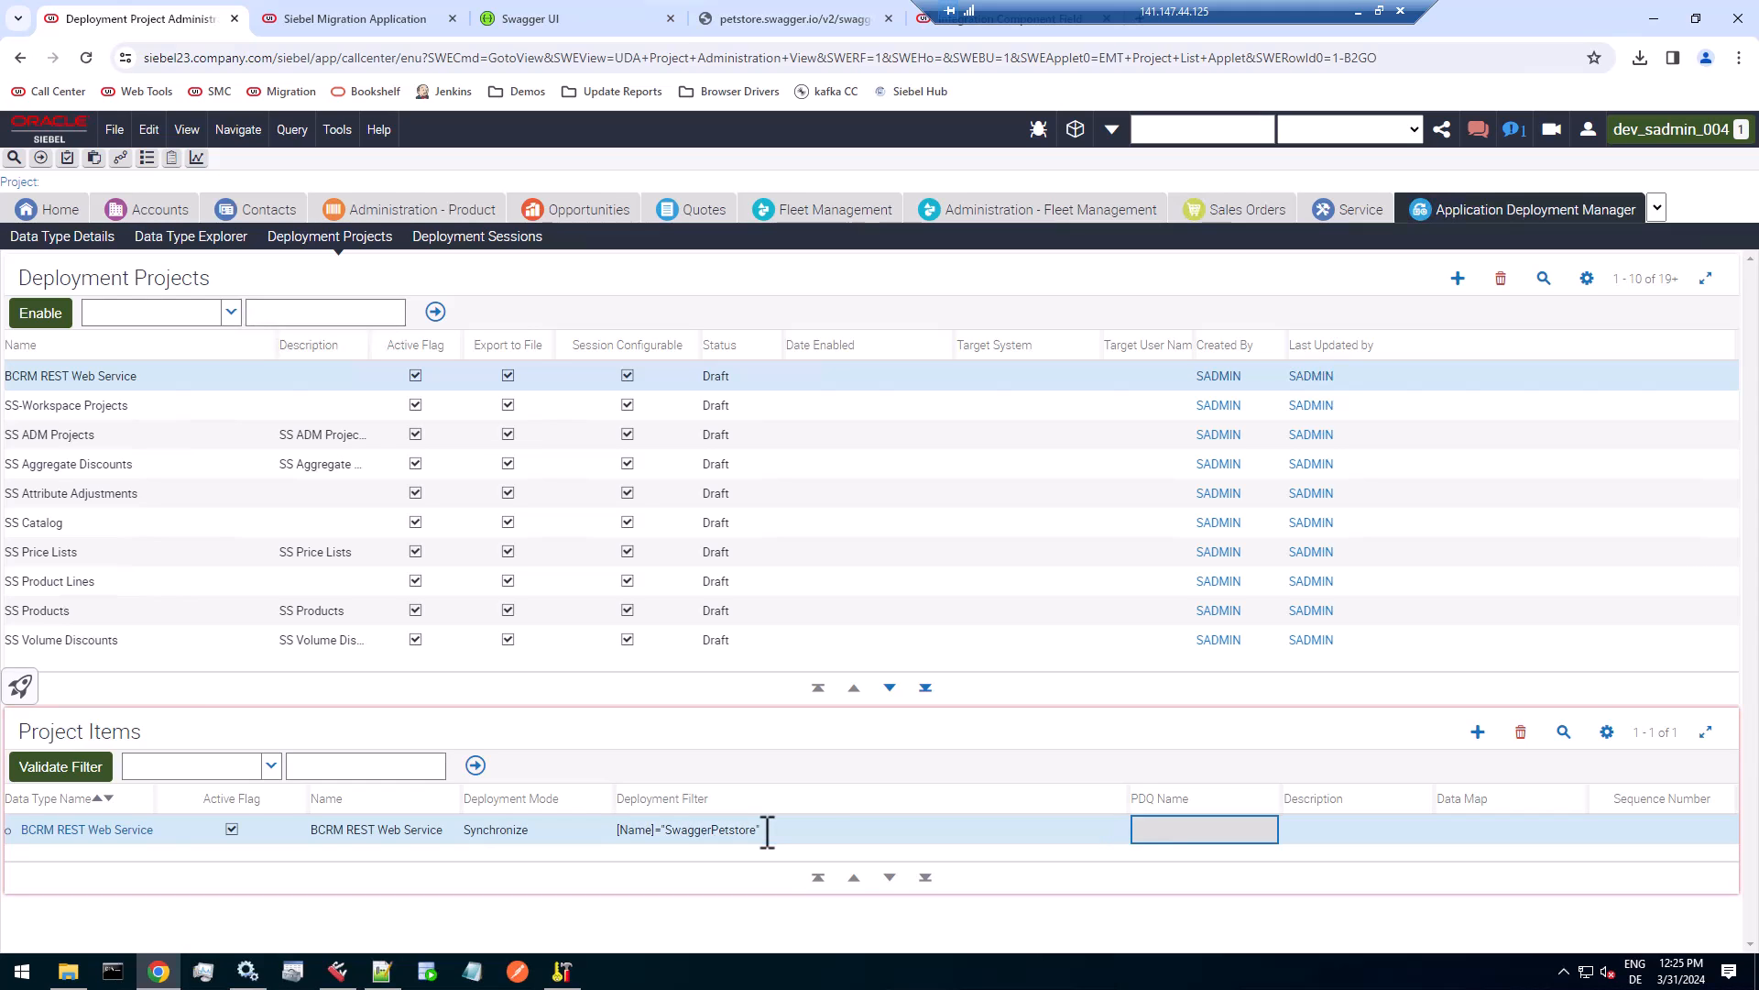
# Validate the shortened filter and check the outbound REST service it selects, returning to the deployment project.
pyautogui.click(81, 775)
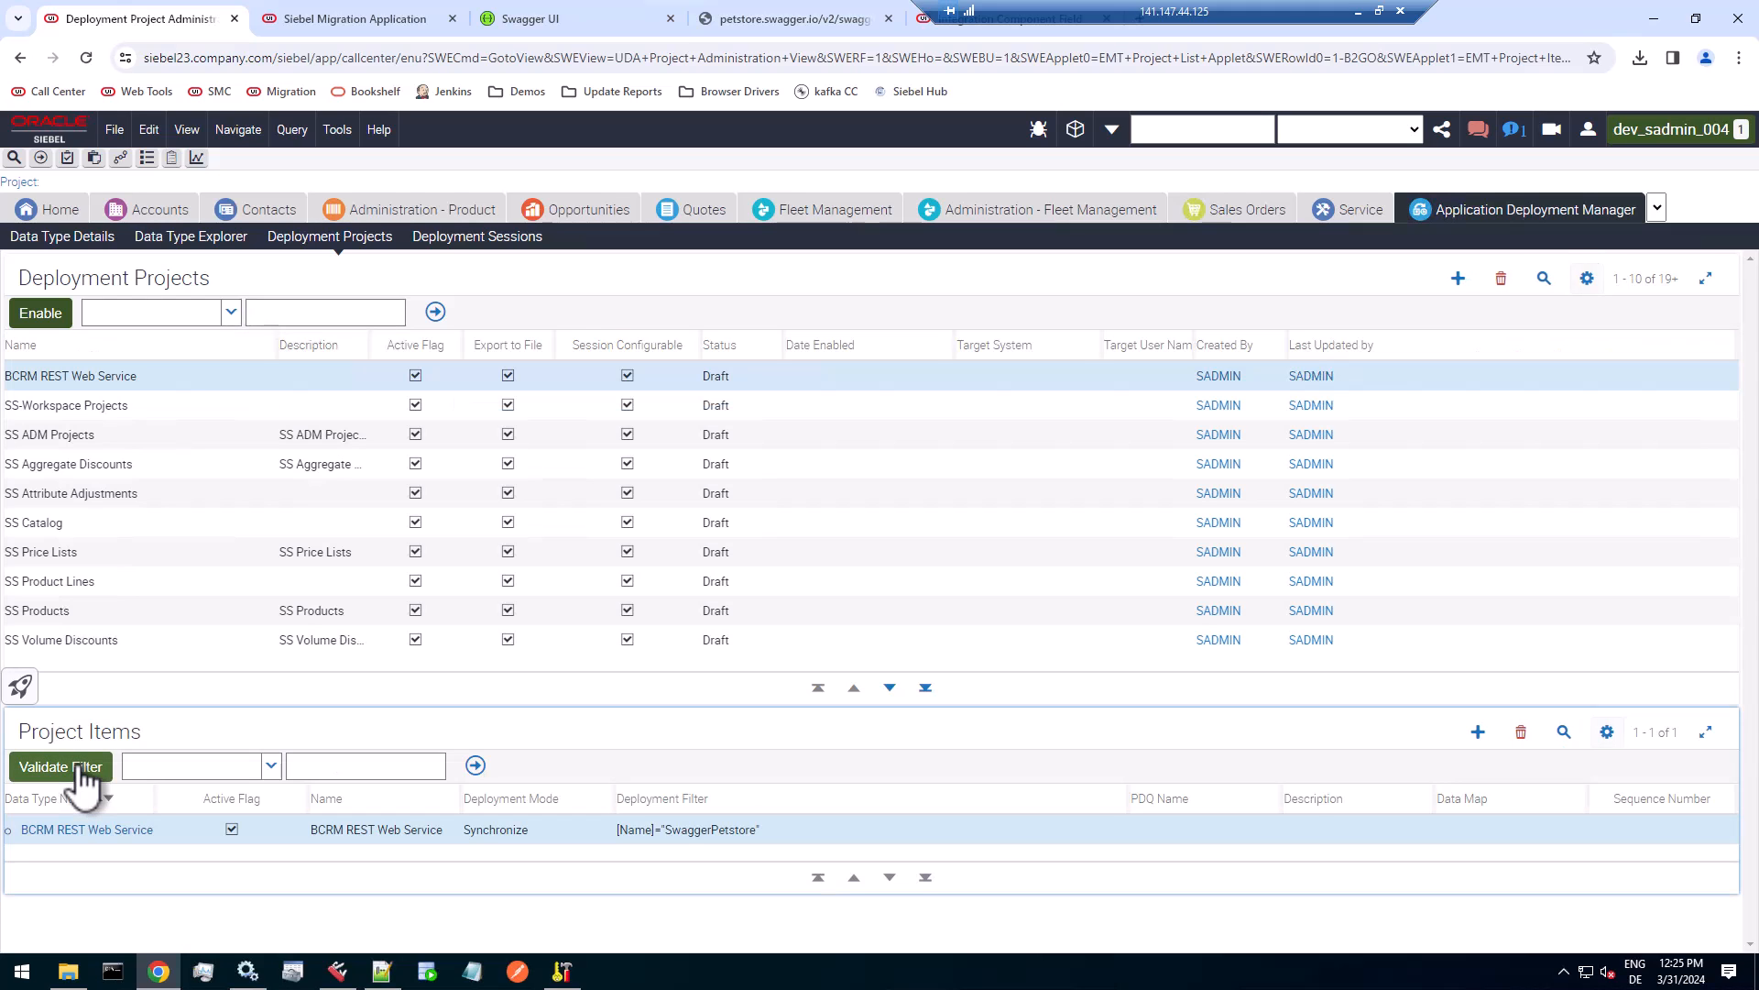
pyautogui.click(55, 830)
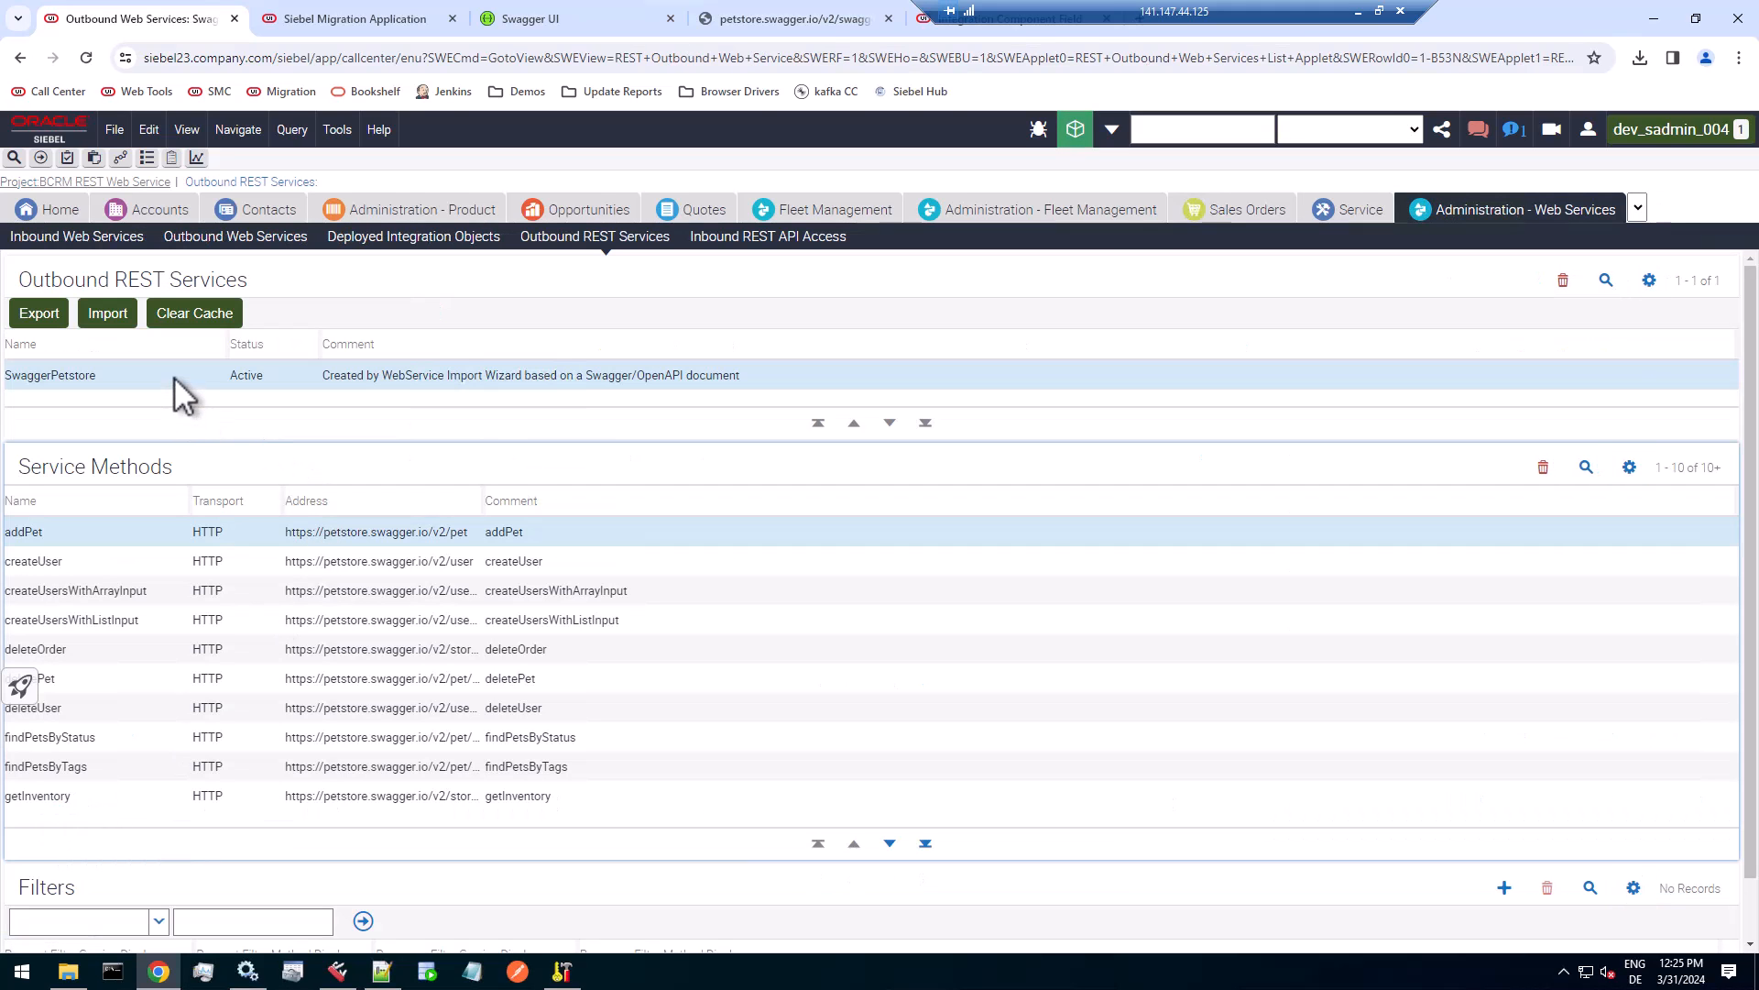
pyautogui.click(71, 182)
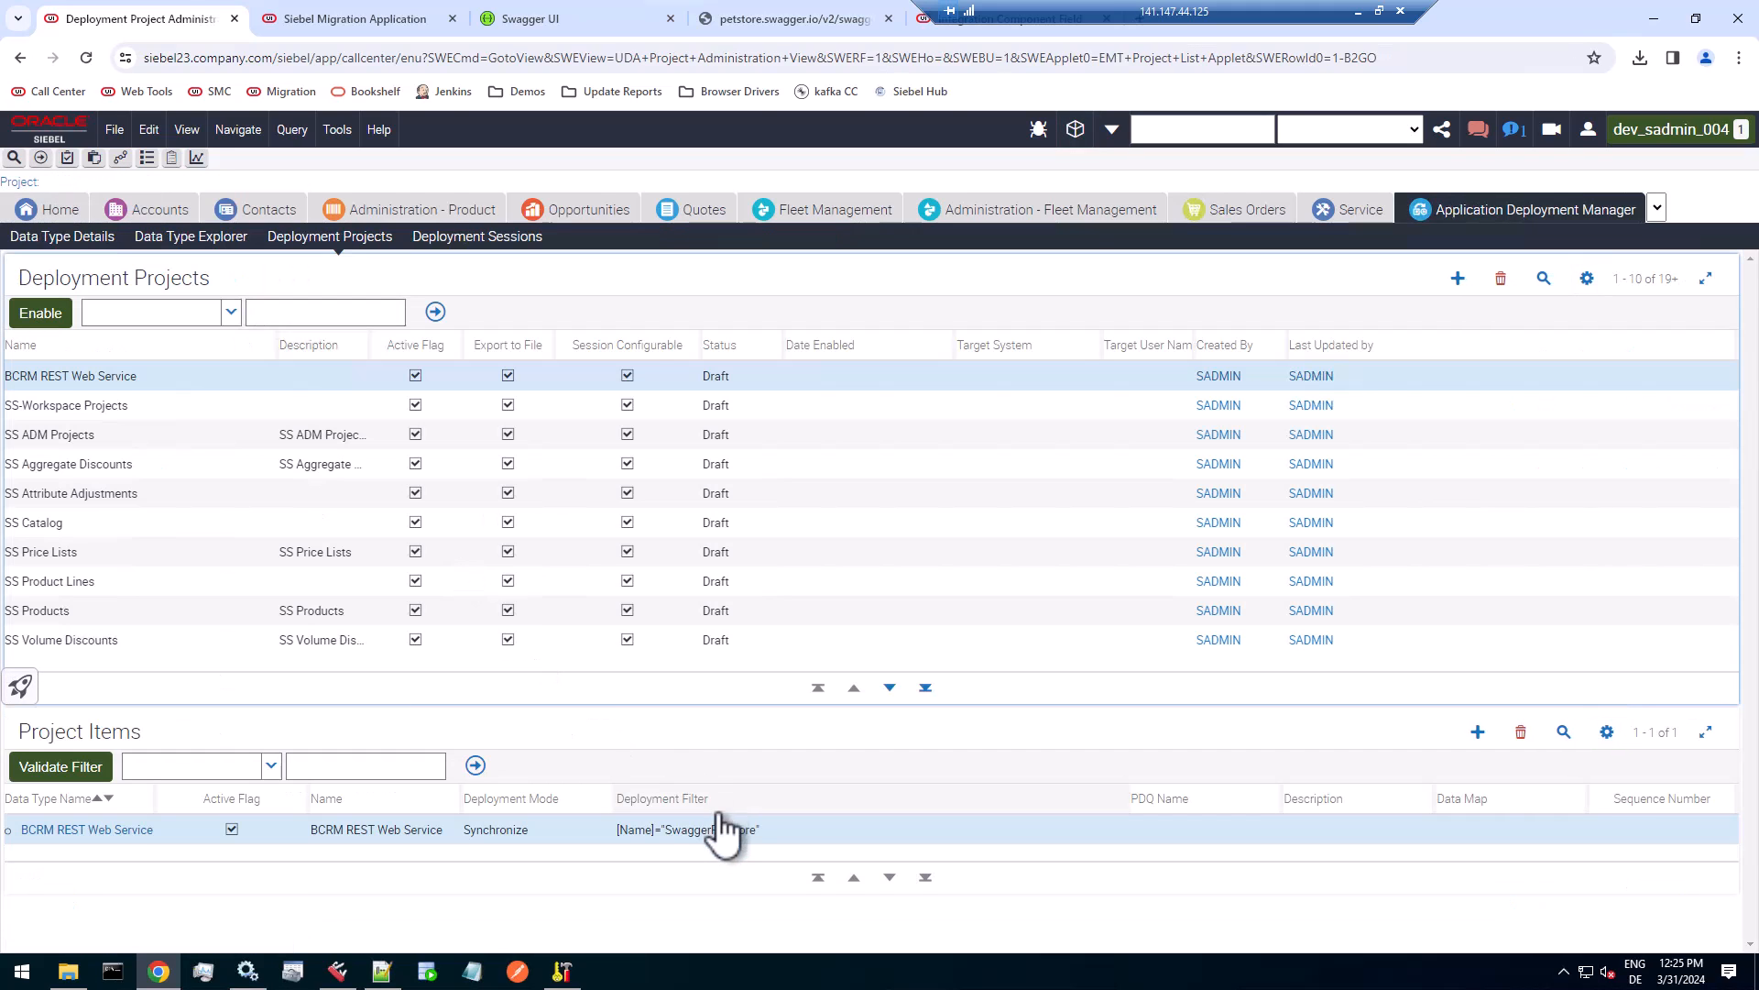
# Enable the BCRM REST Web Service deployment project.
pyautogui.click(666, 830)
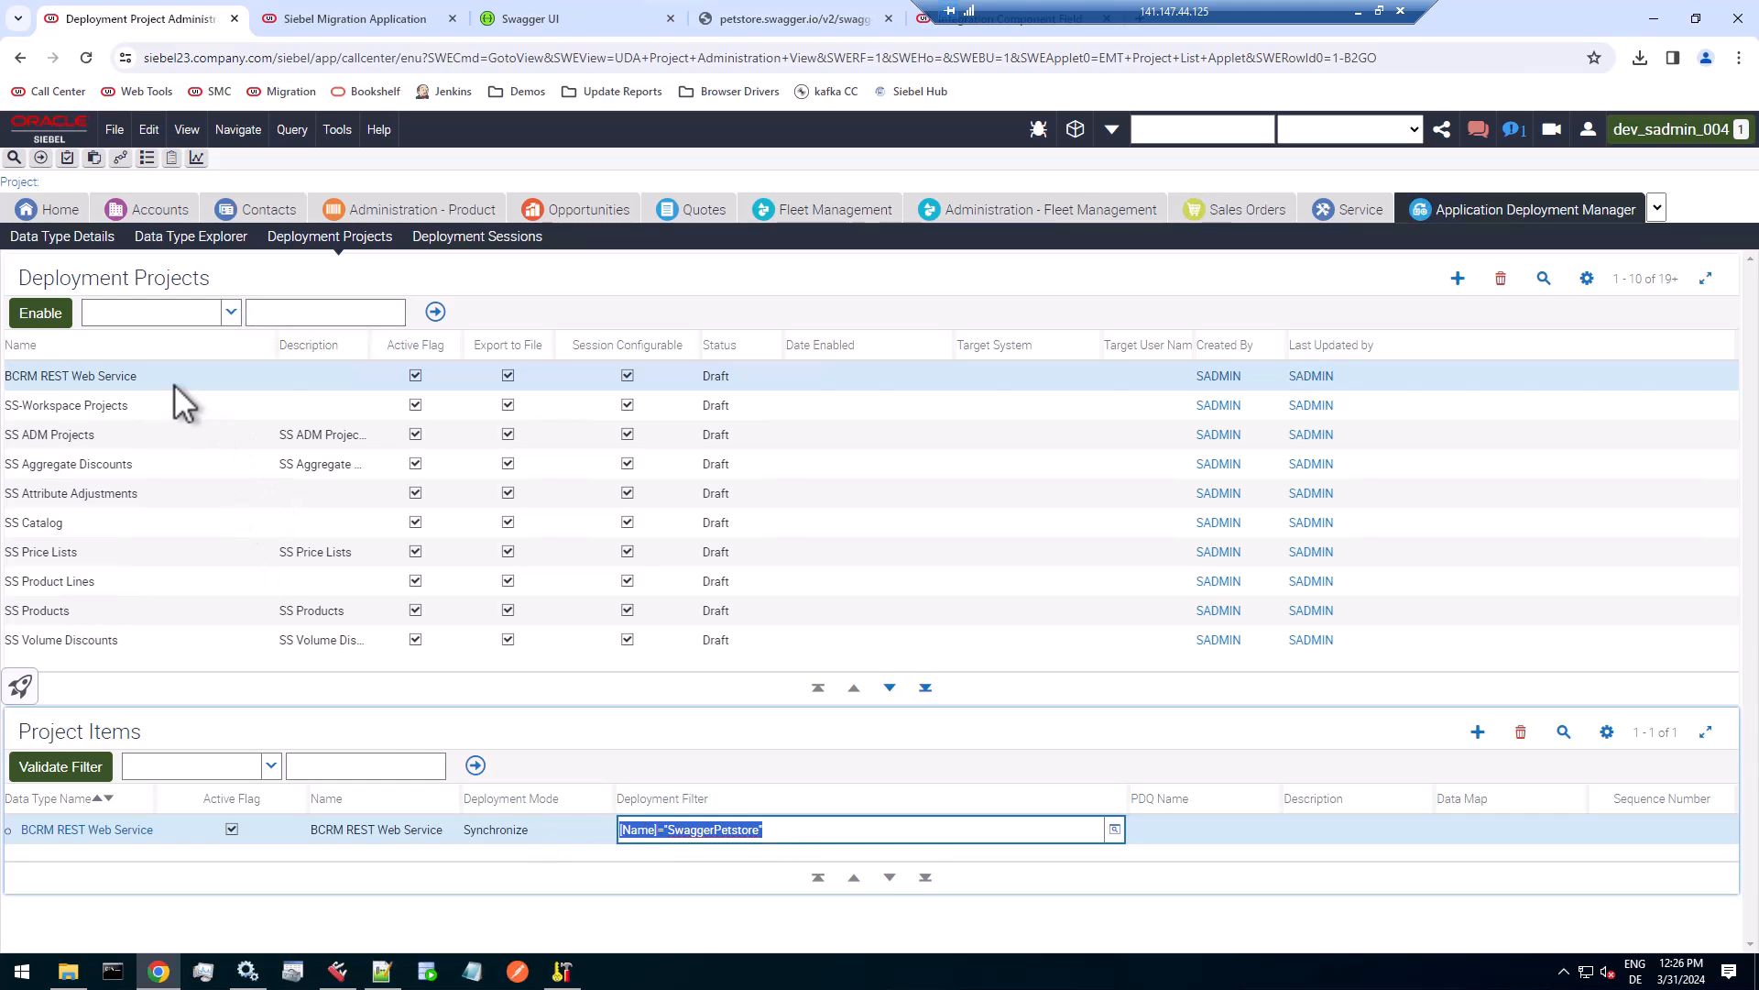
pyautogui.click(40, 313)
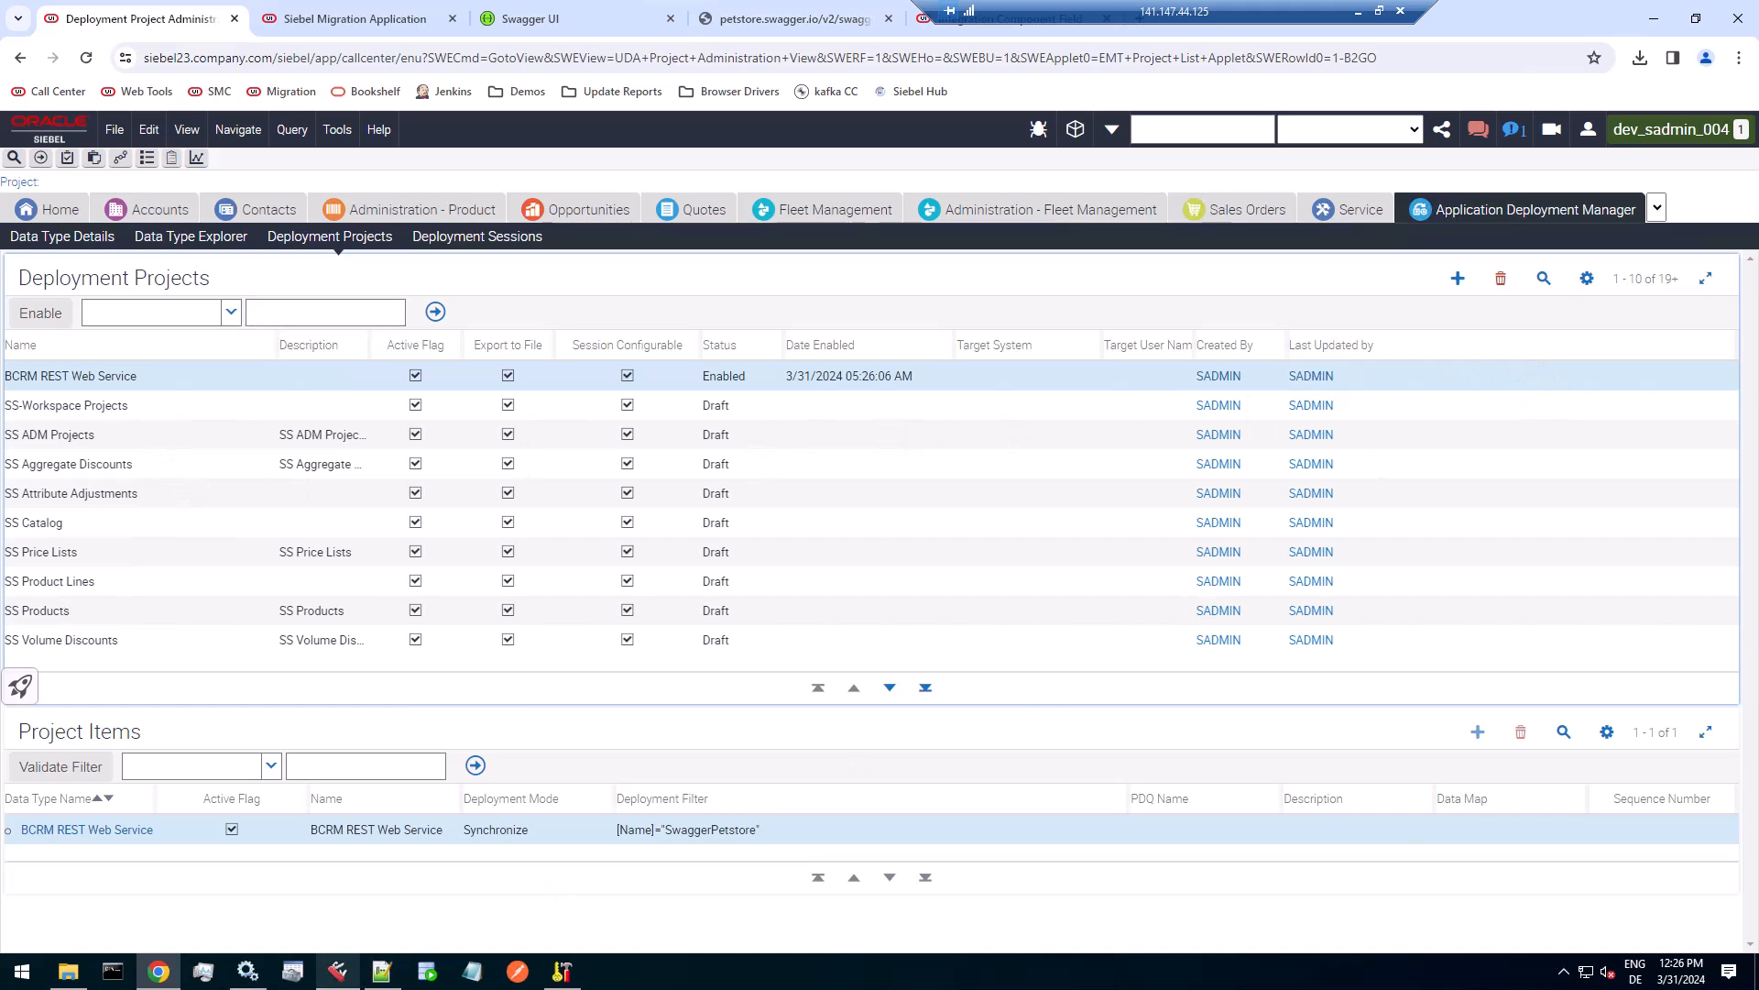
# In File Explorer, create a folder named ADM inside C:\Siebel\ses\siebsrvr\TEMP.
pyautogui.click(68, 970)
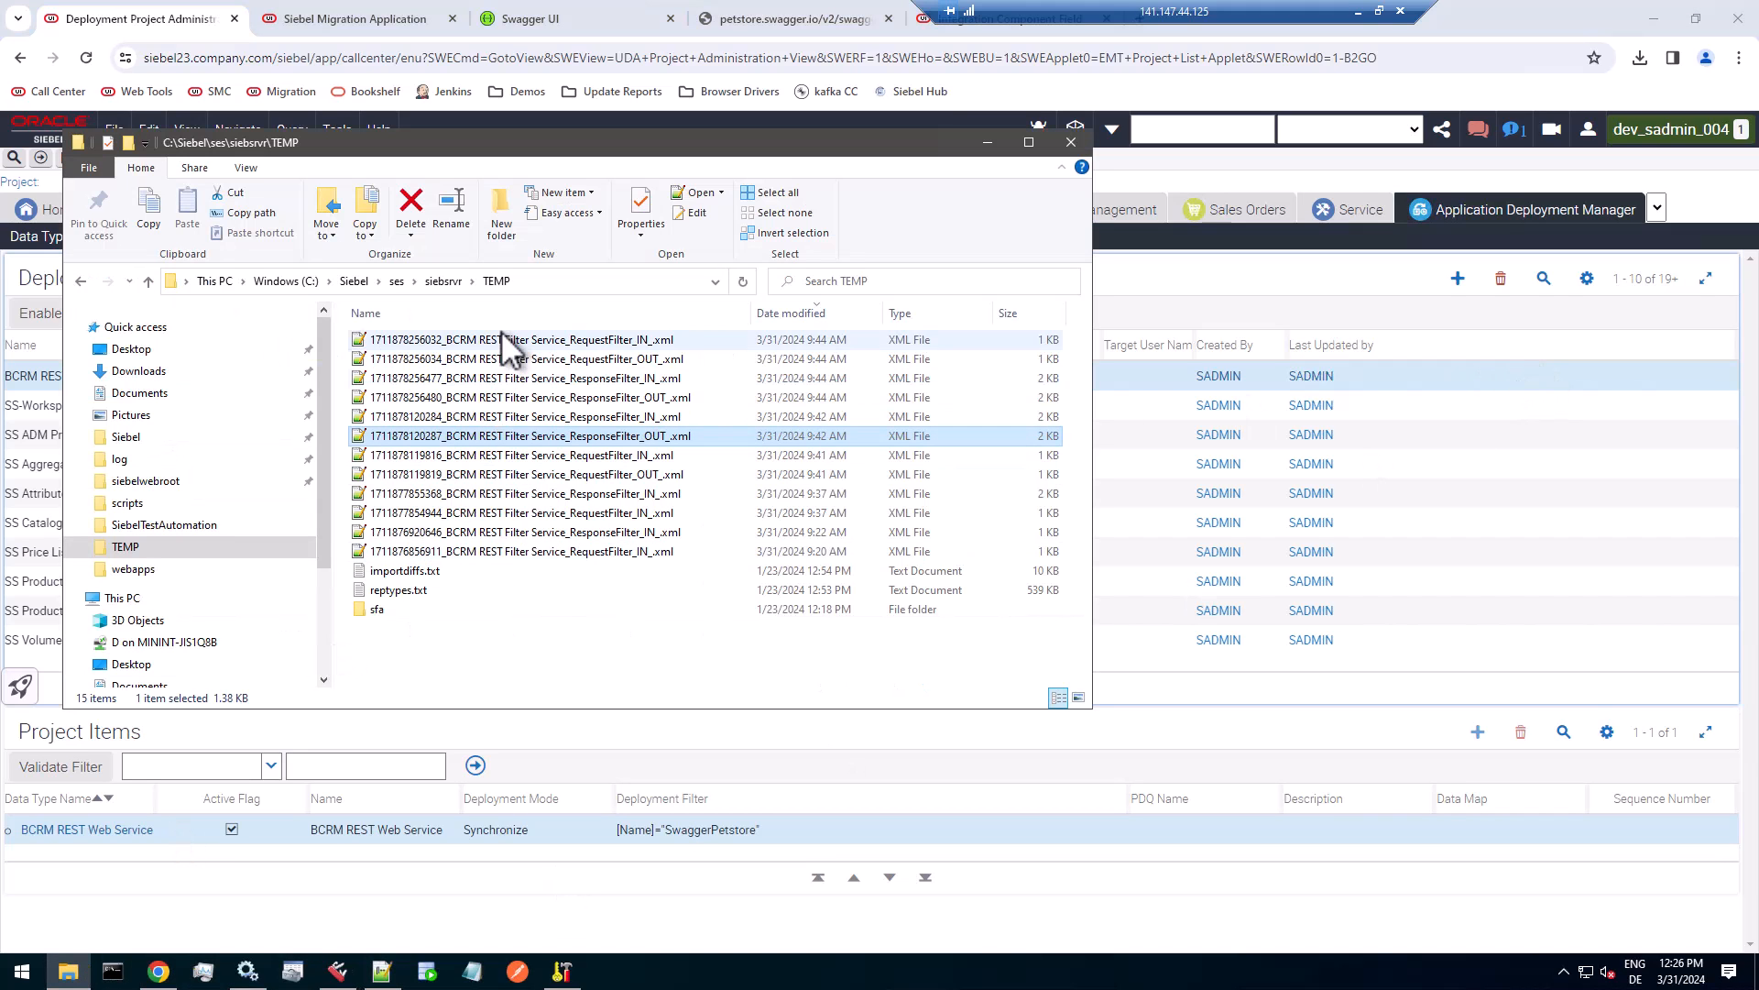
pyautogui.click(491, 278)
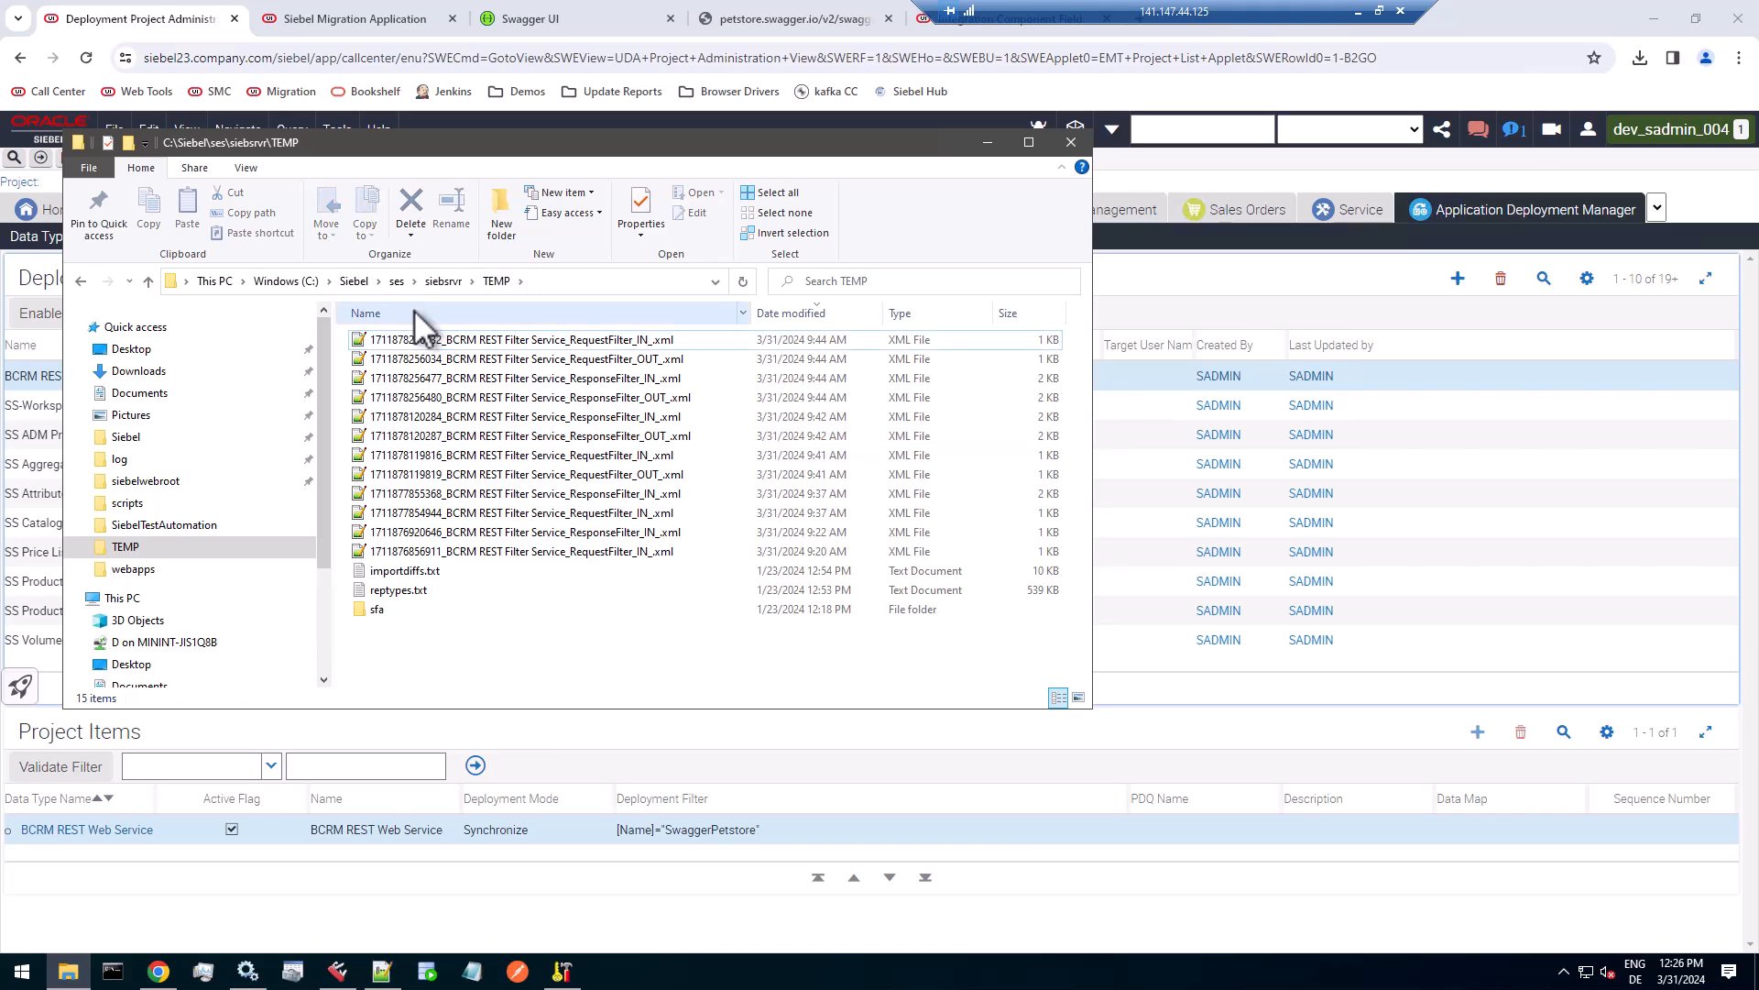
pyautogui.click(499, 217)
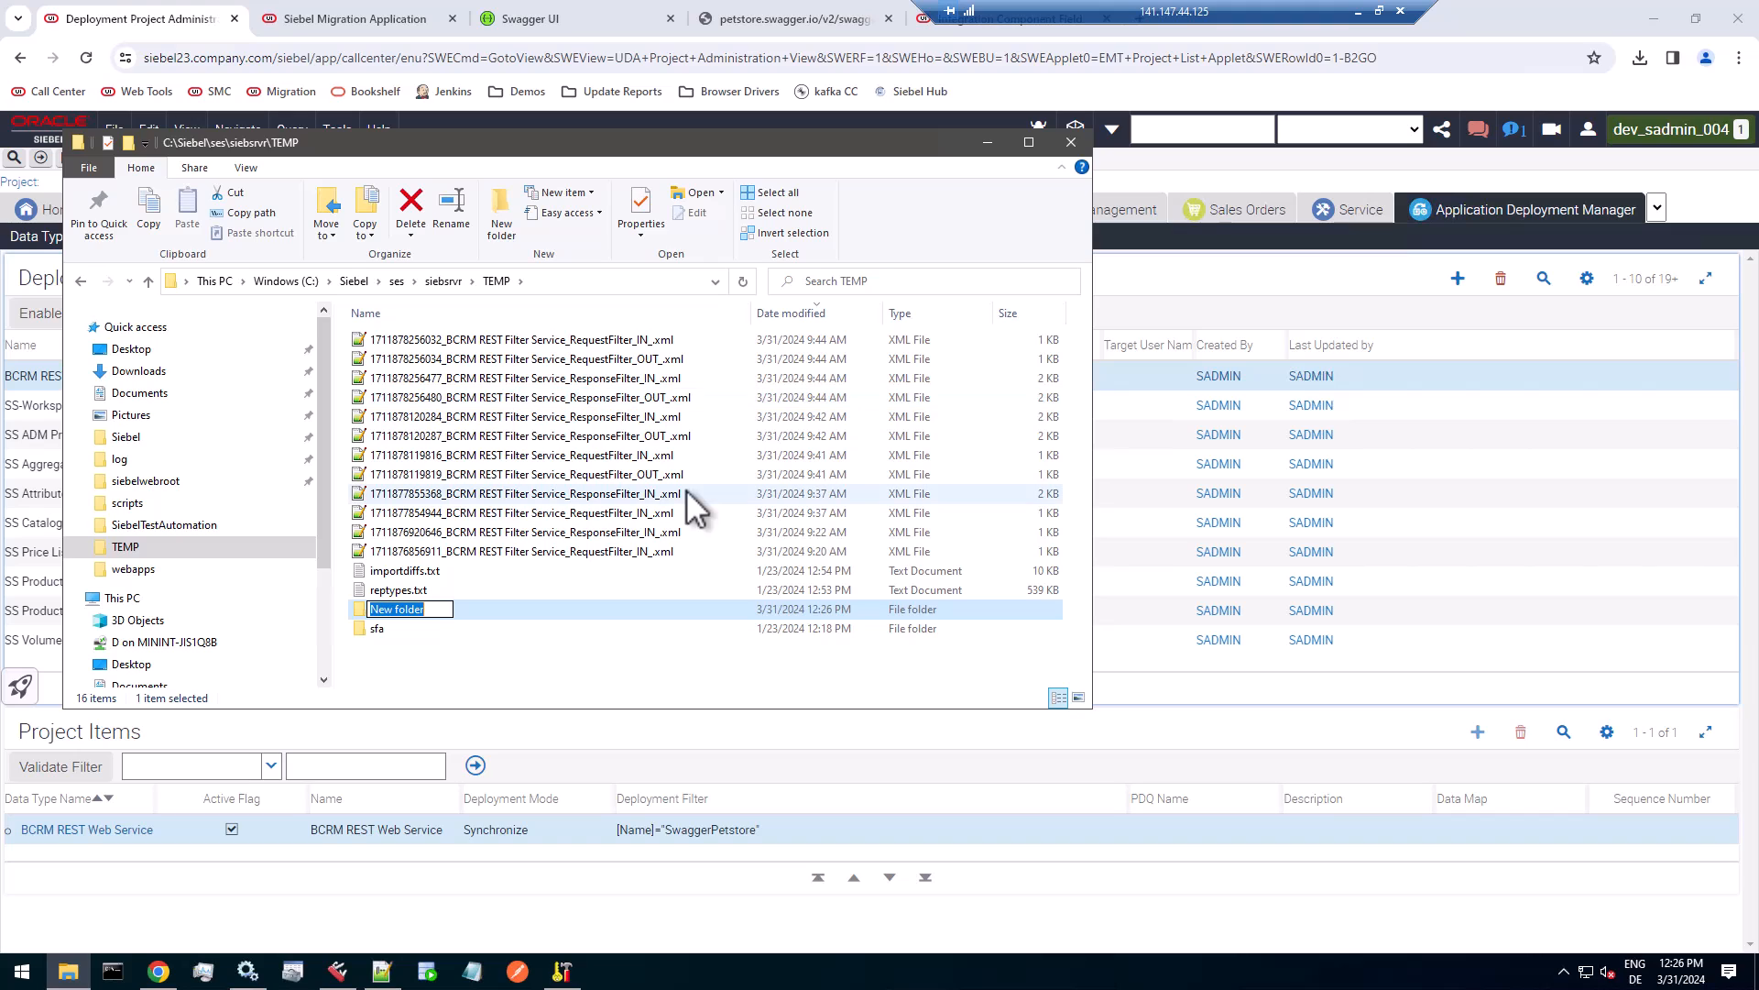
pyautogui.write('ADM')
pyautogui.press('Return')
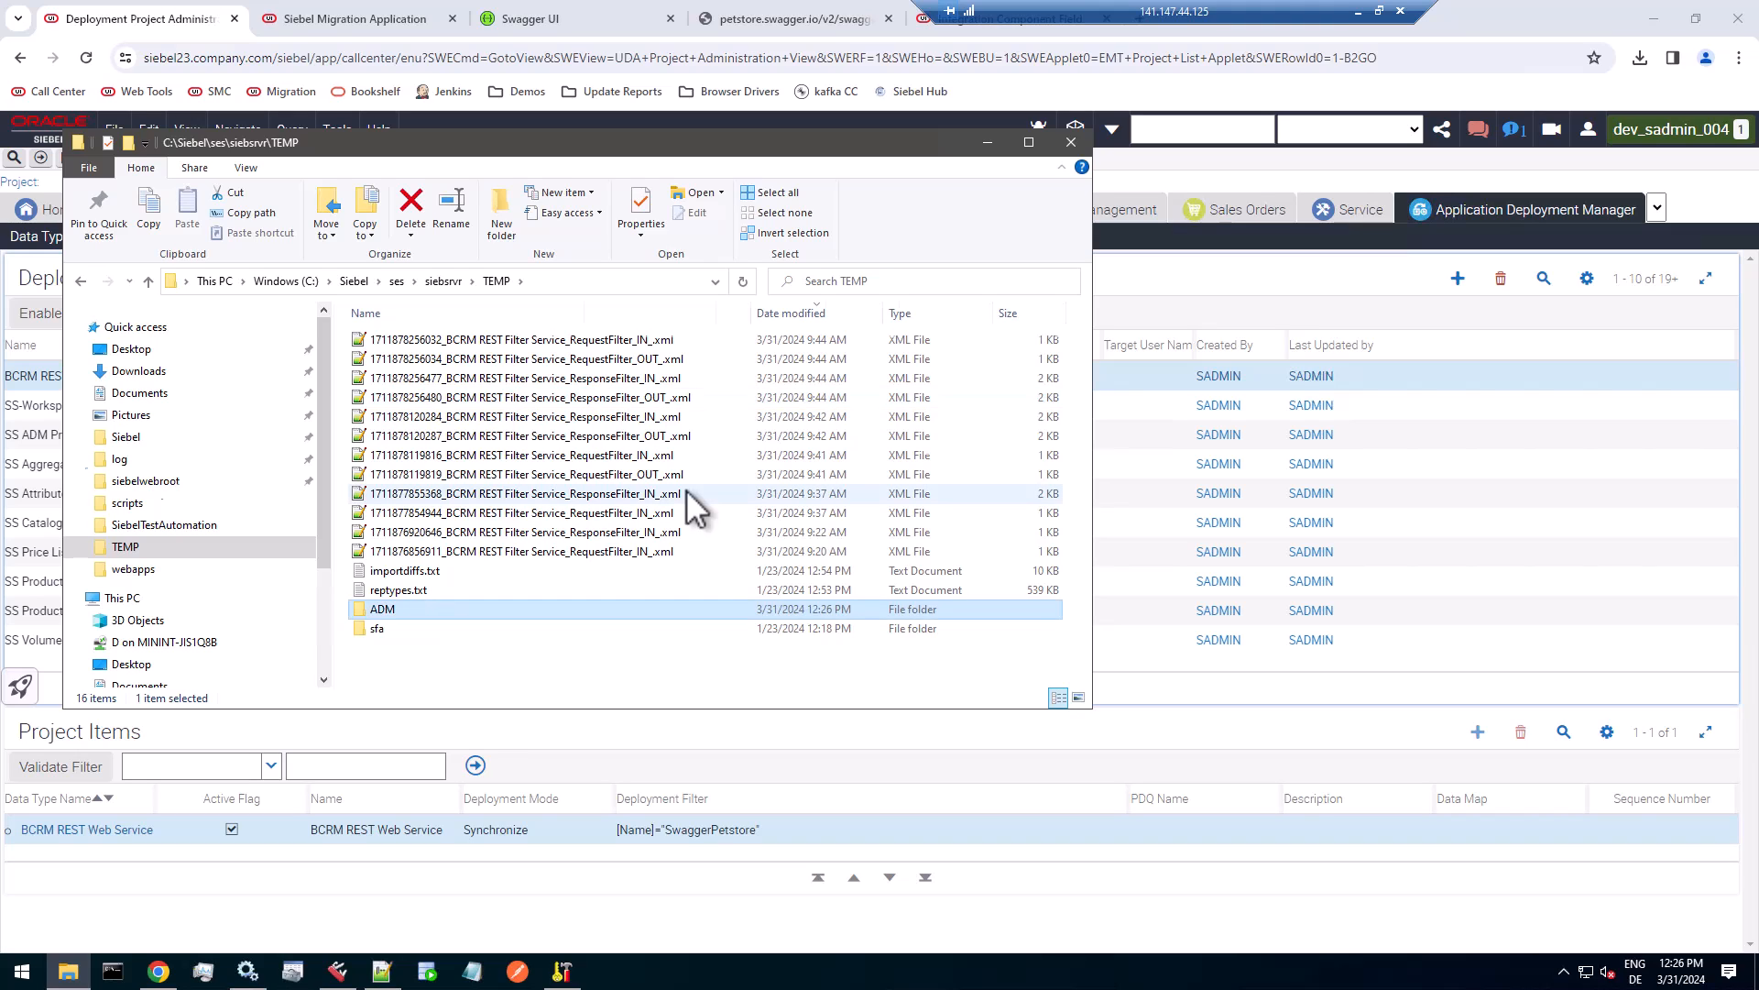
# Open the new ADM folder, copy its full path, and switch back to the Siebel deployment projects in Chrome.
pyautogui.press('Return')
pyautogui.click(572, 283)
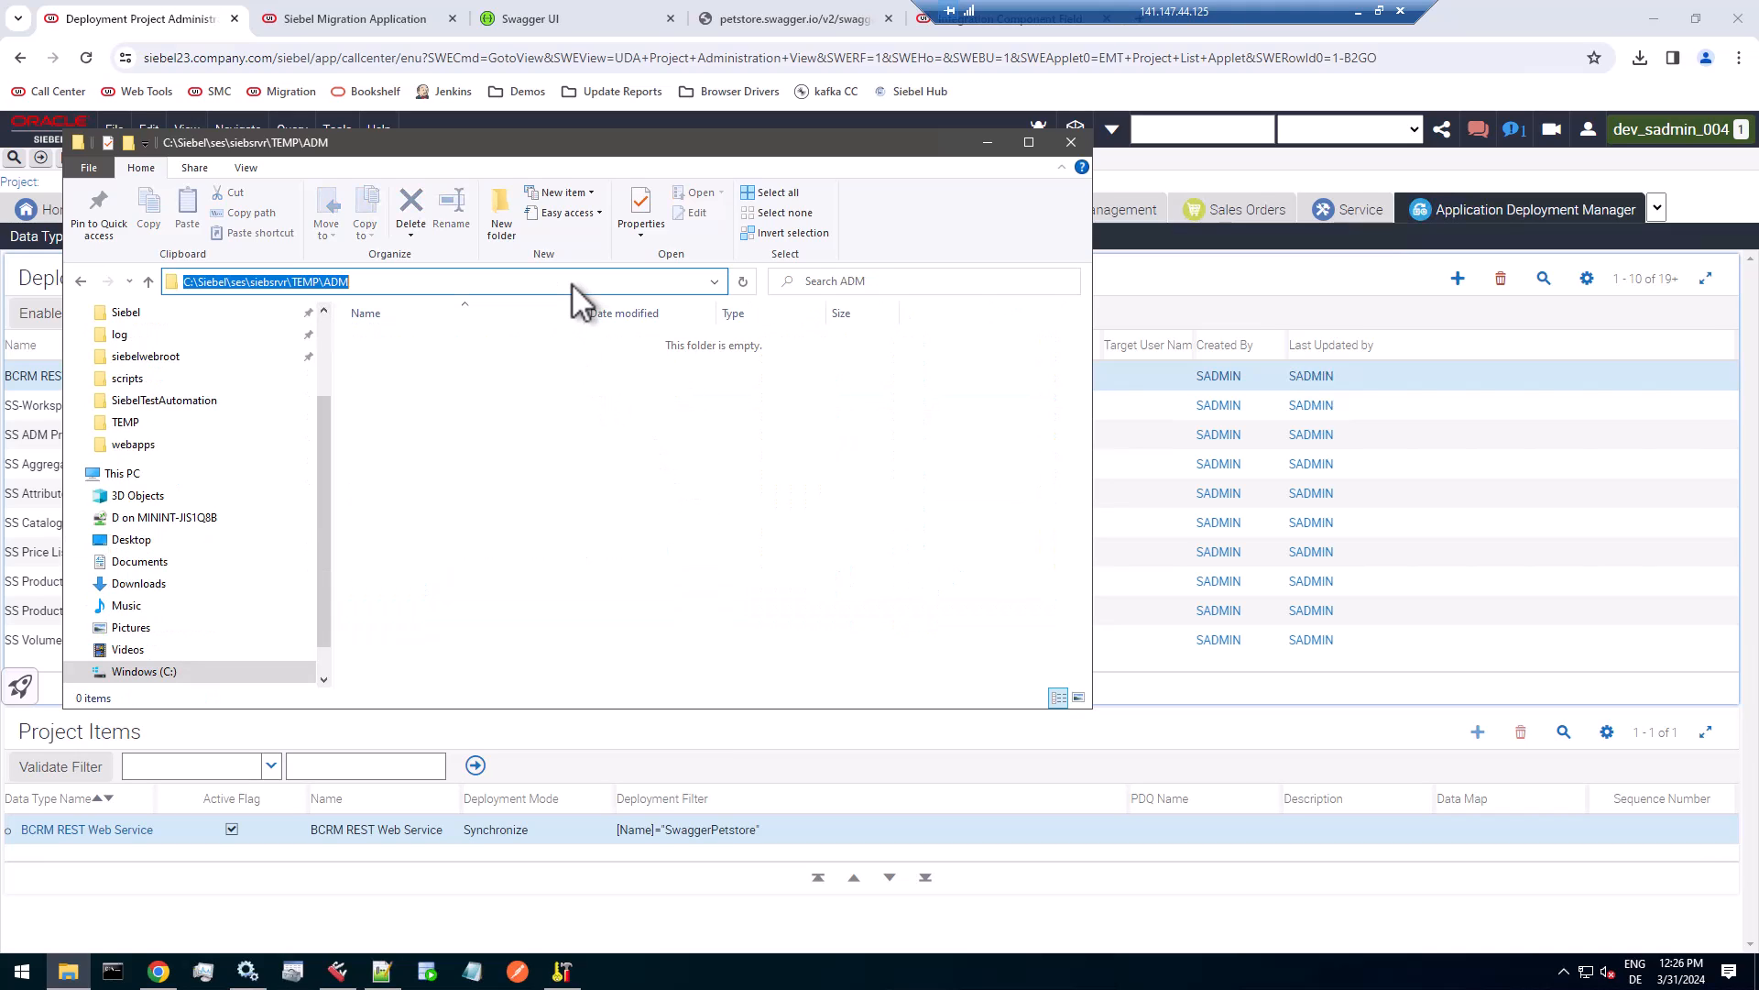
pyautogui.click(812, 737)
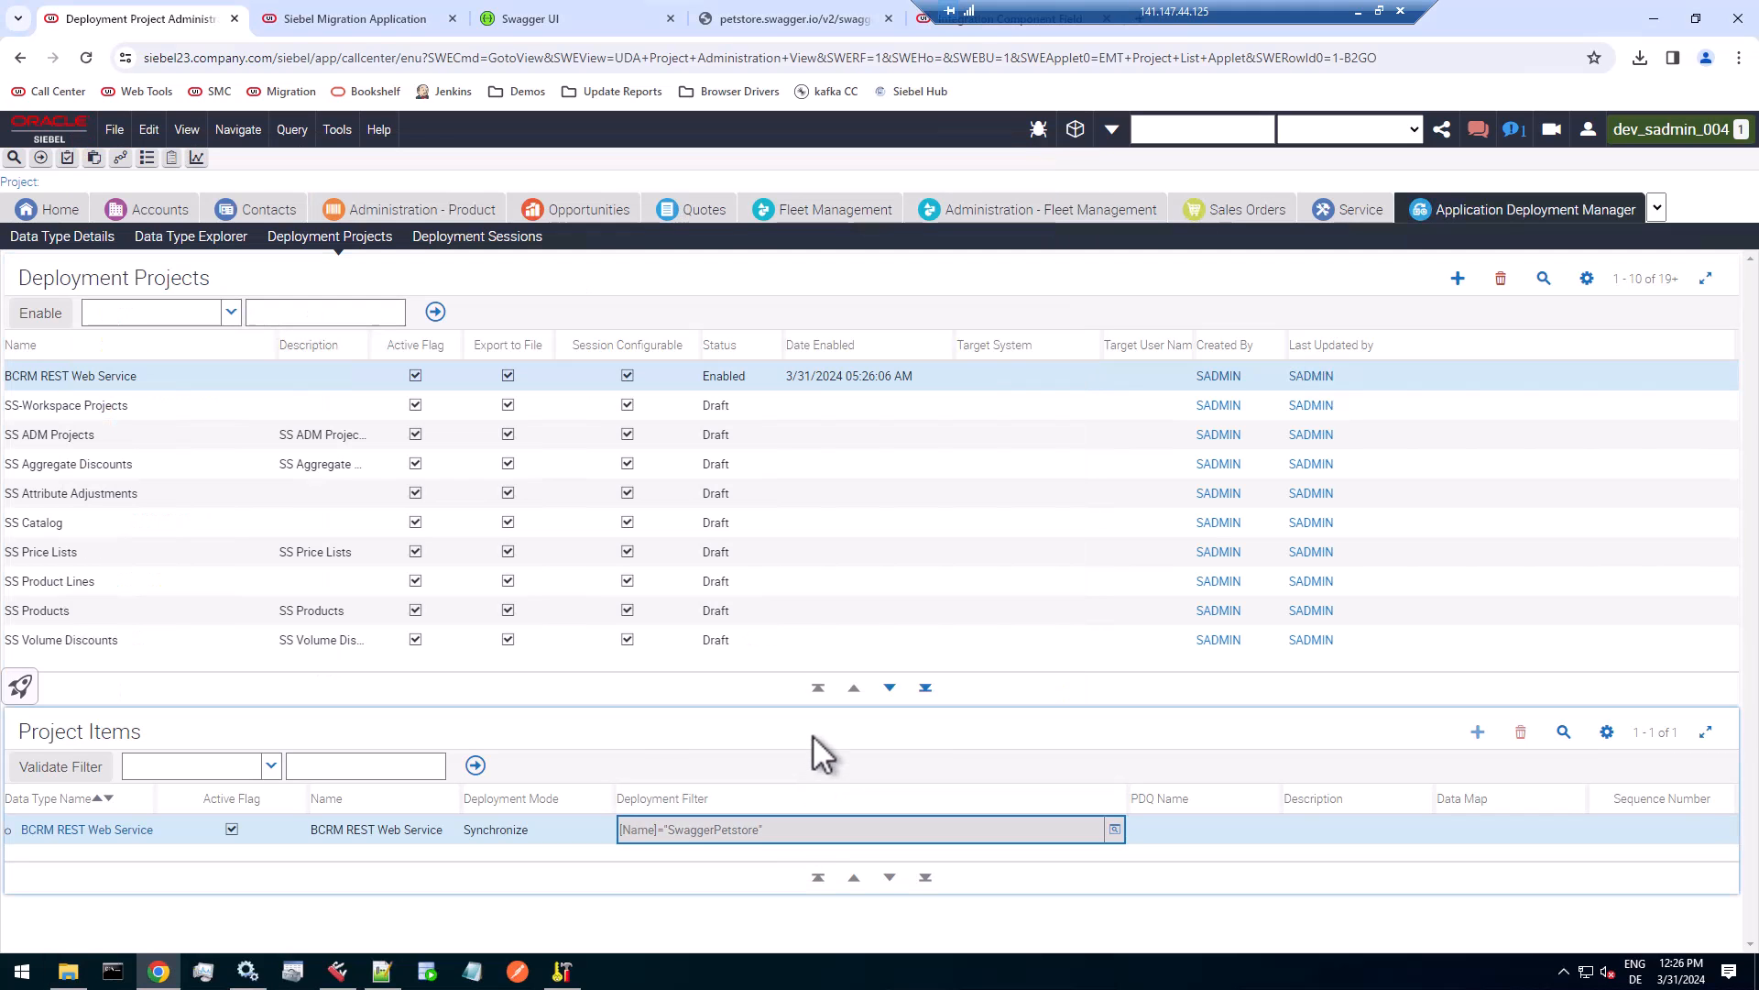
# Create a deployment session for the BCRM REST Web Service project.
pyautogui.click(181, 375)
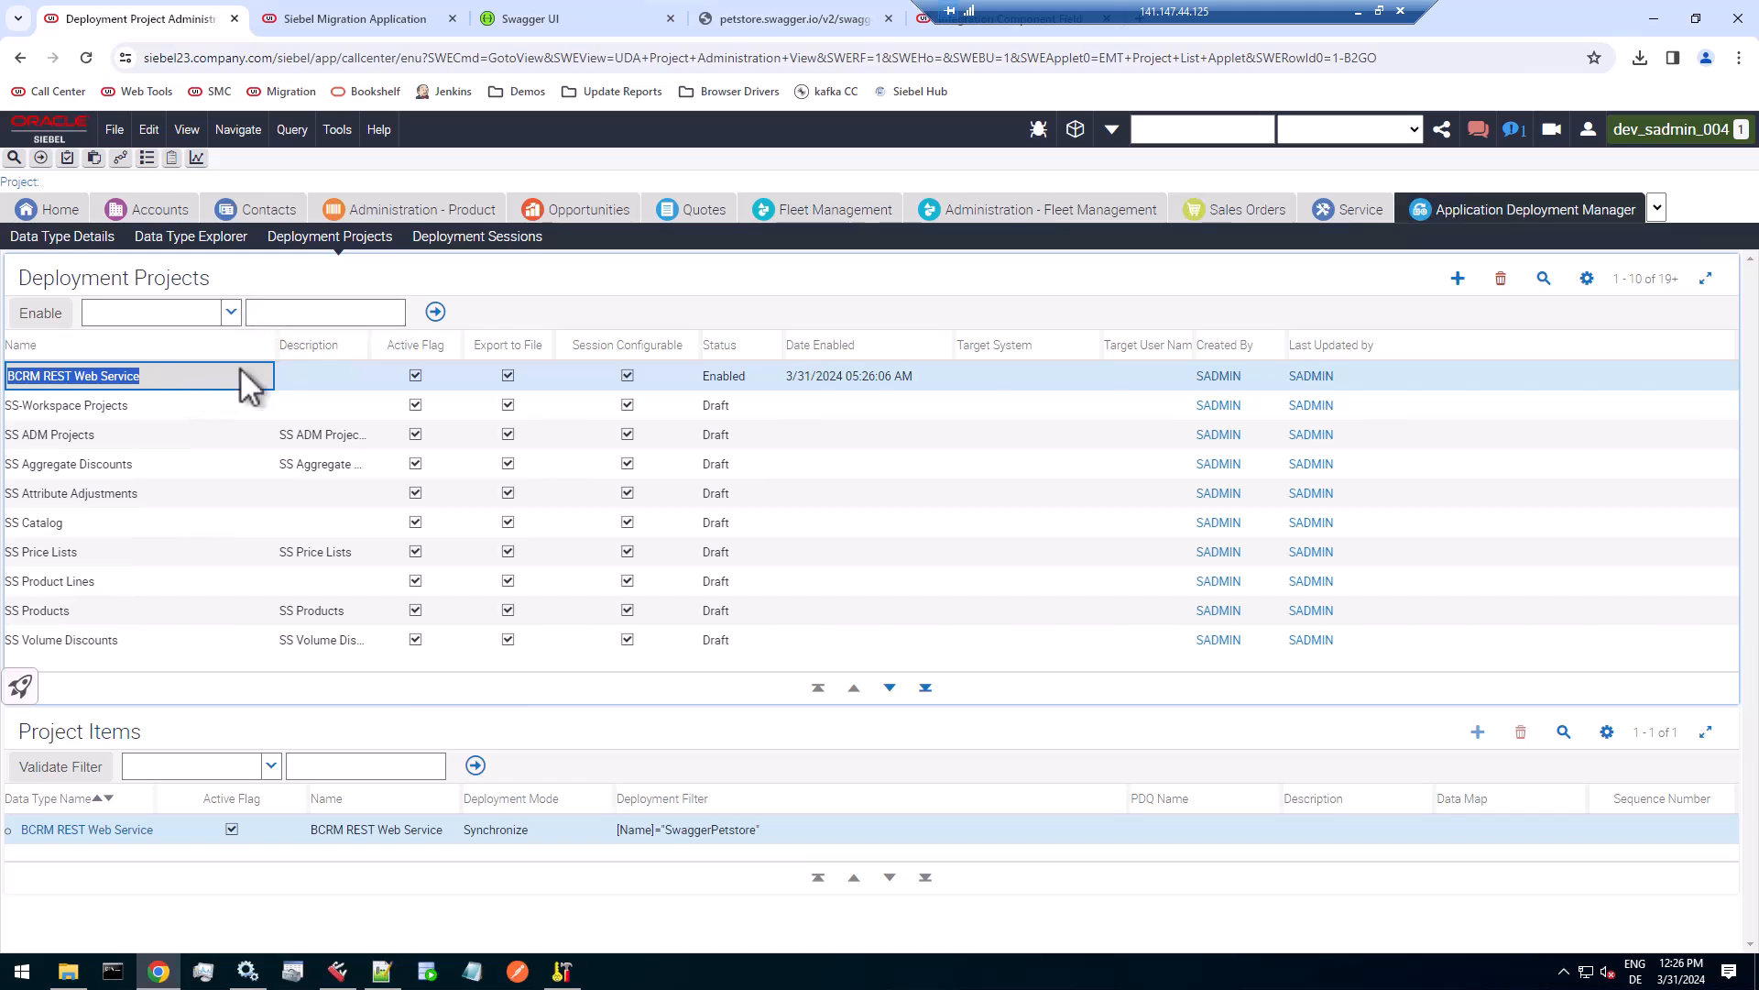
pyautogui.click(510, 235)
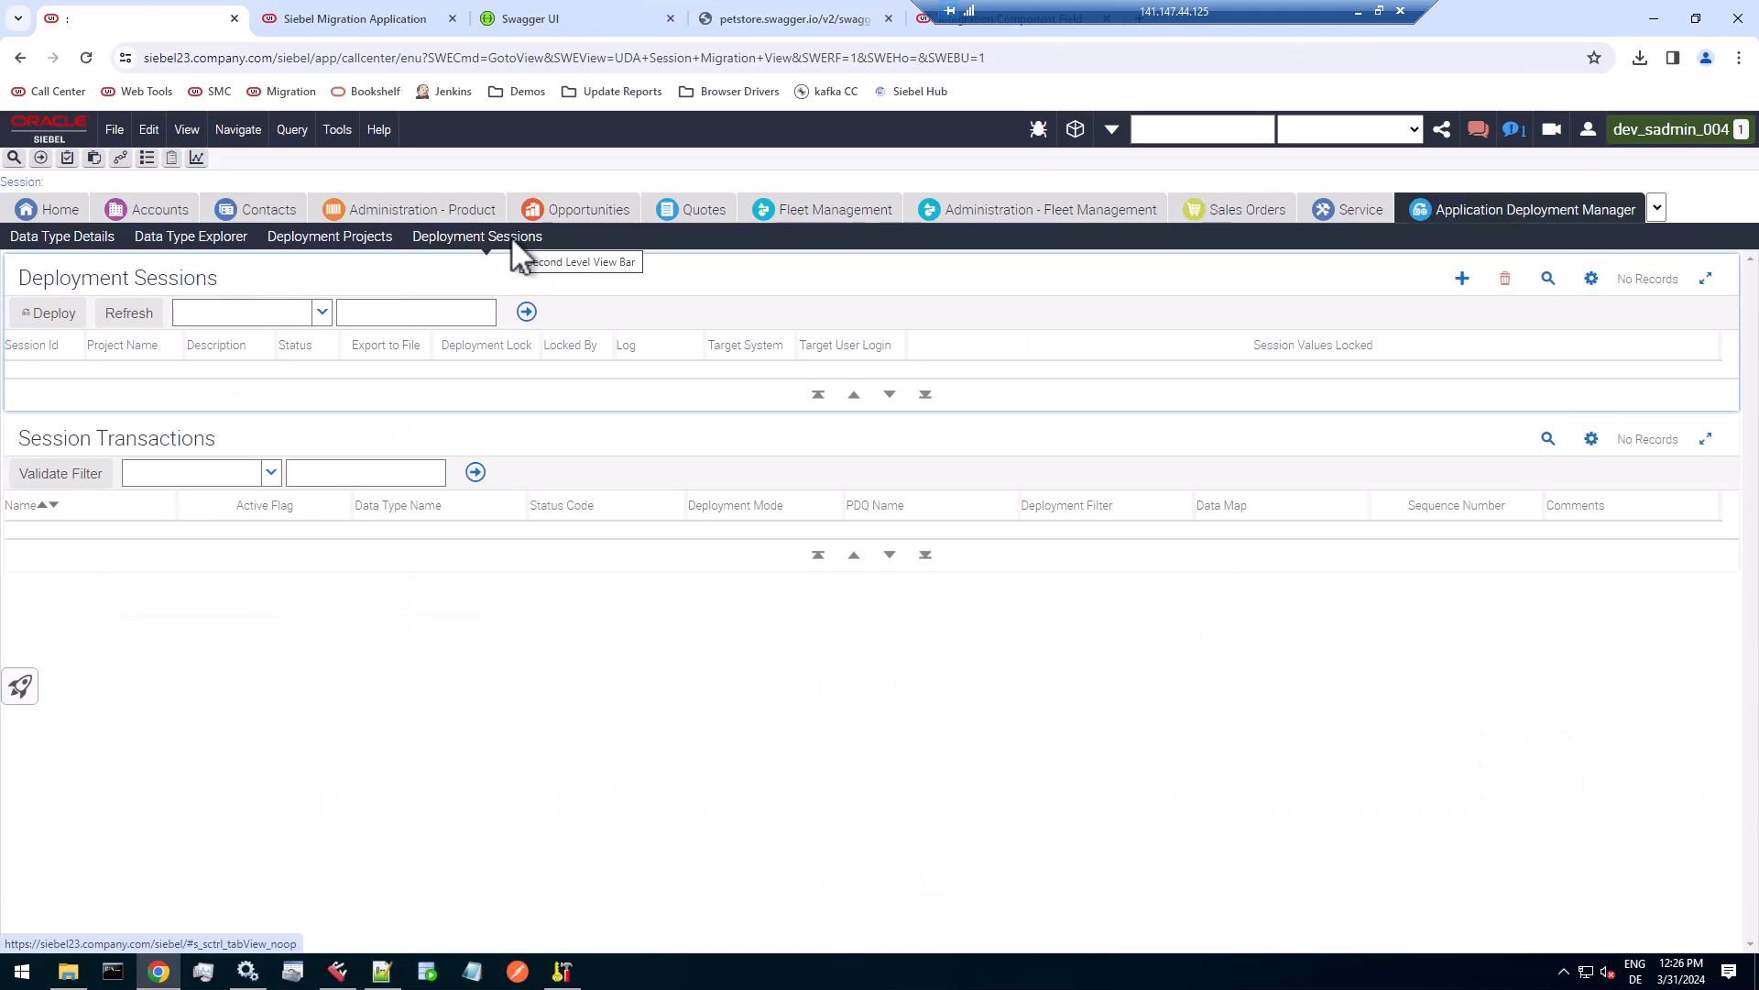
pyautogui.click(1463, 280)
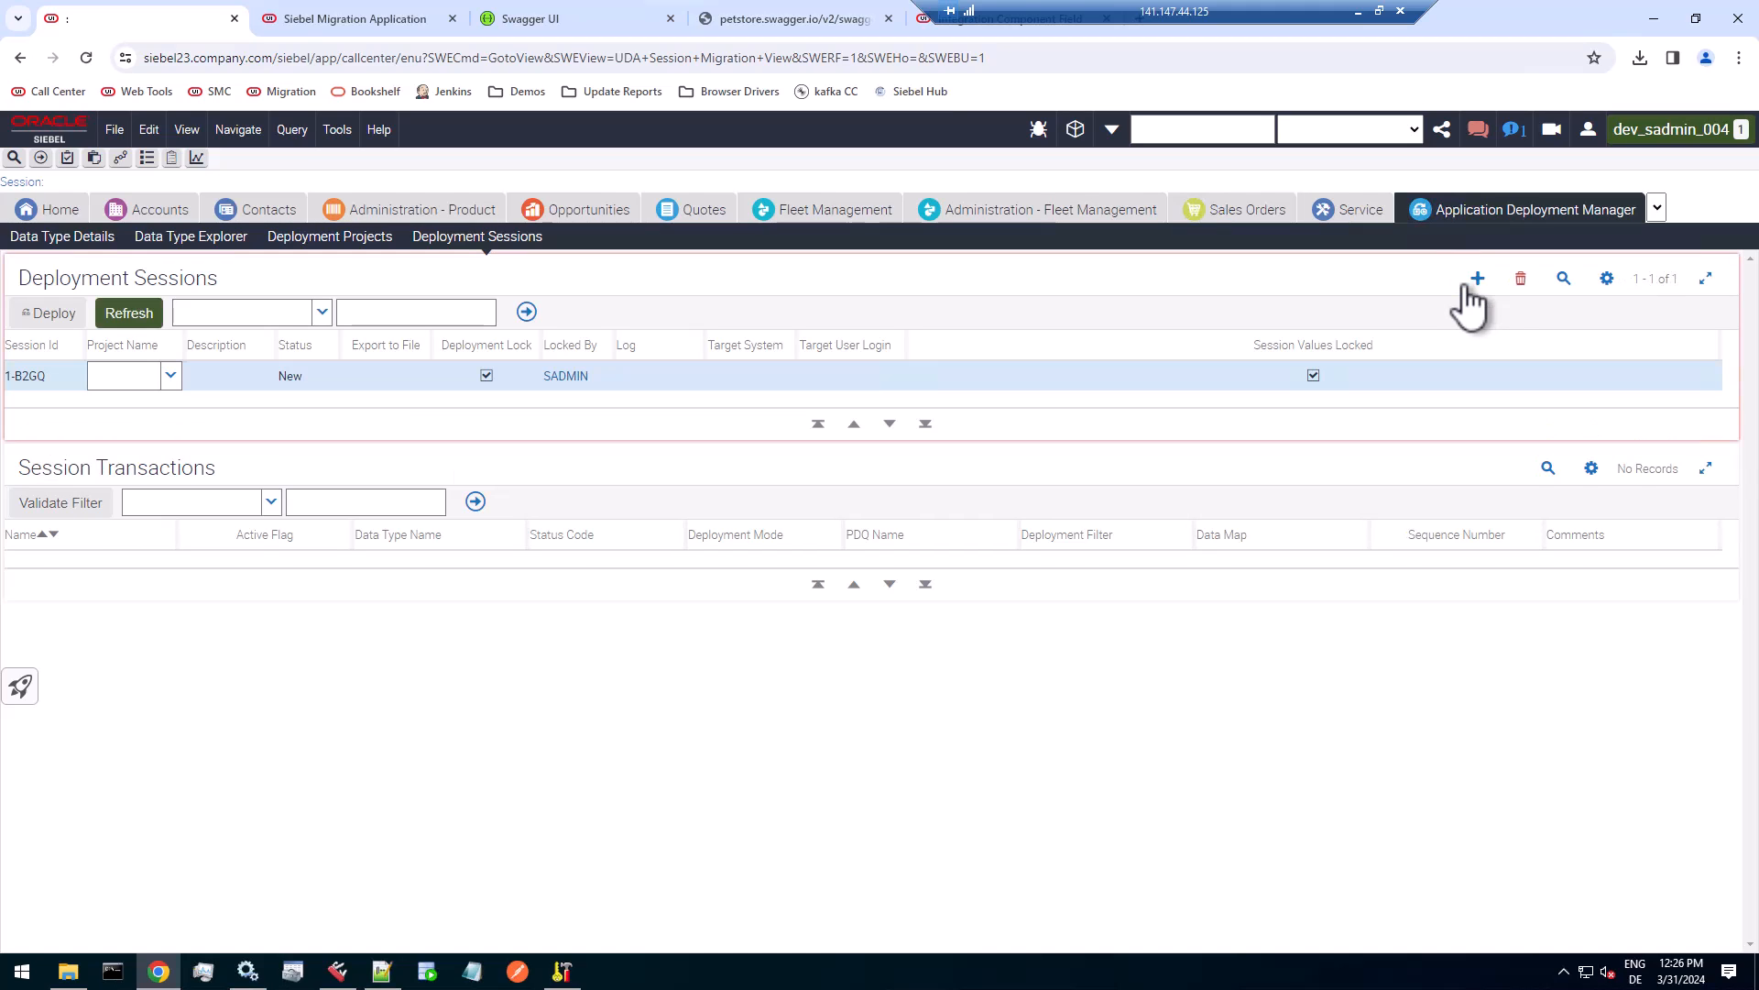
pyautogui.click(172, 379)
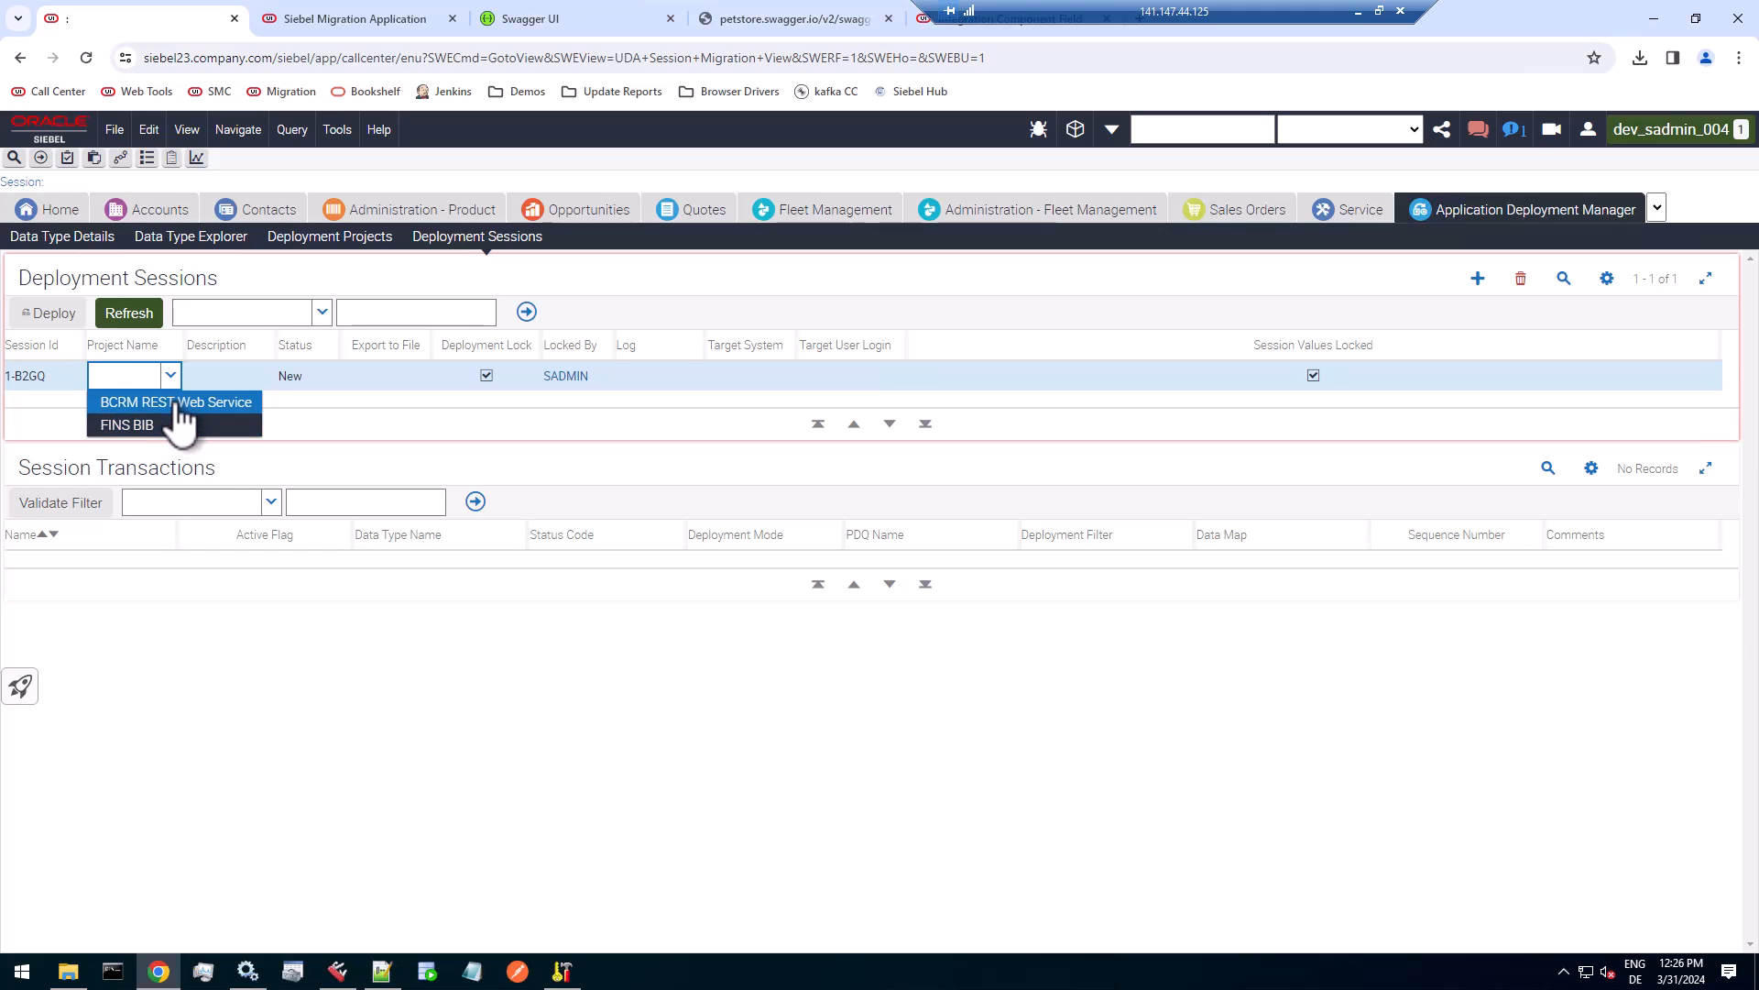
pyautogui.click(147, 401)
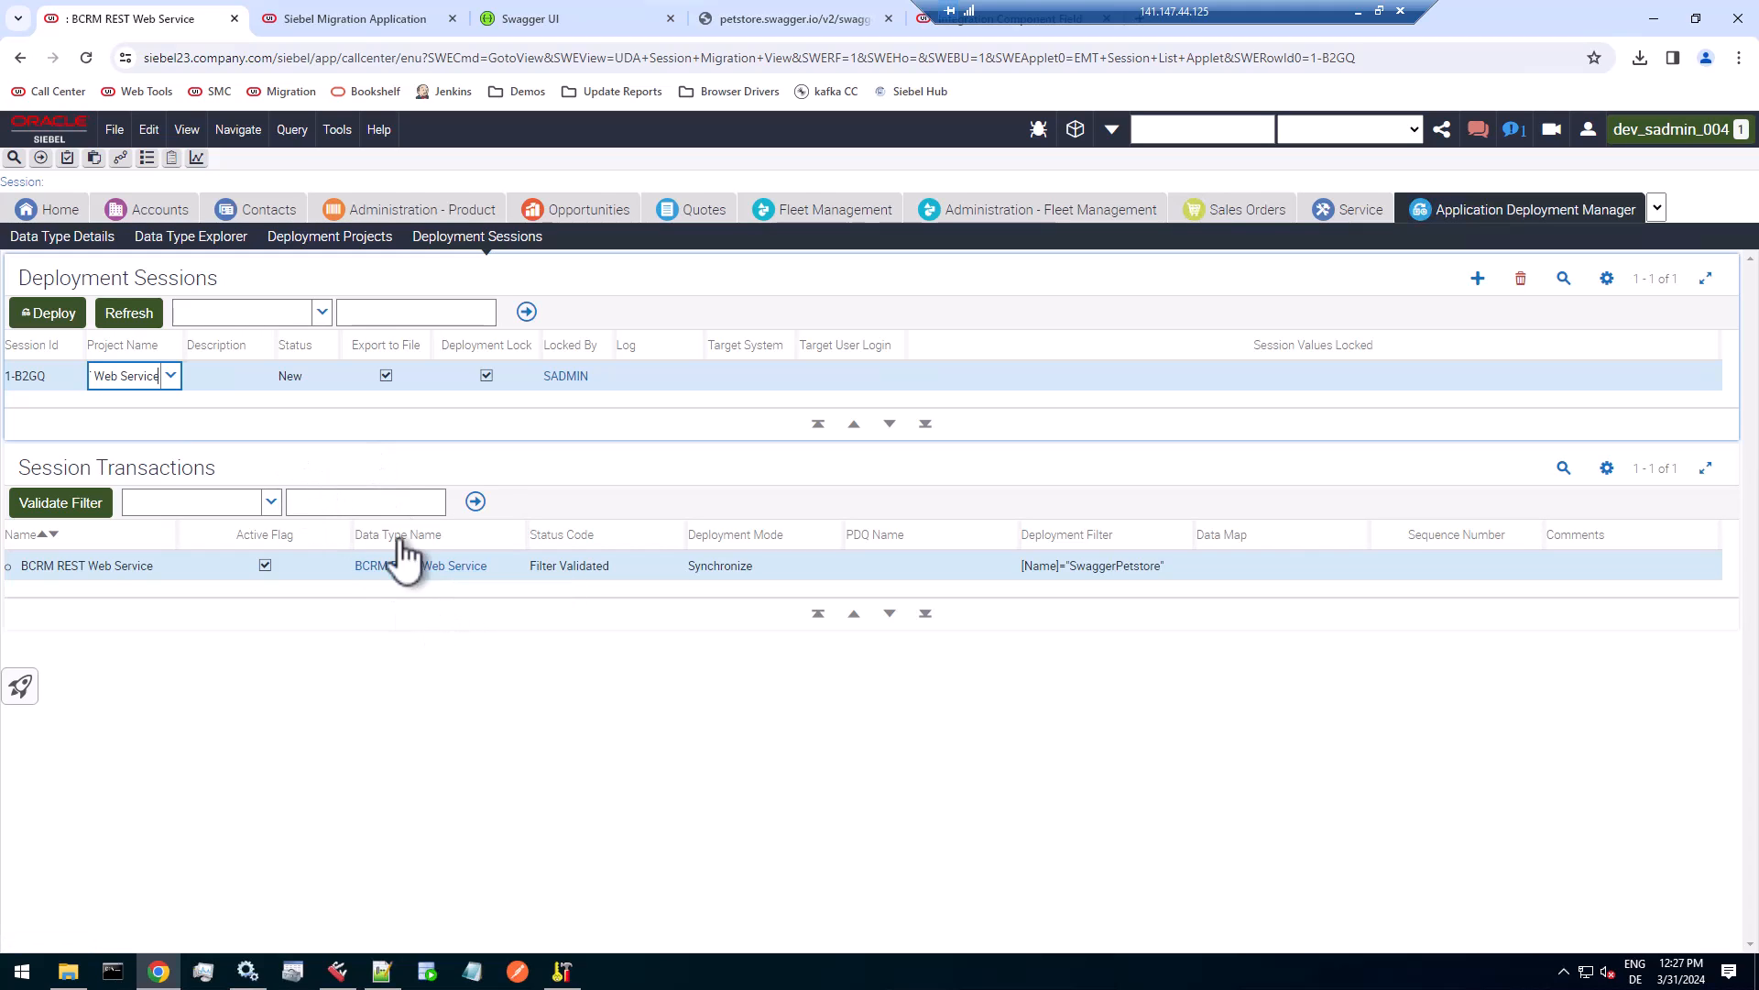
# Deploy the session by exporting its files to C:\Siebel\ses\siebsrvr\TEMP\ADM.
pyautogui.click(57, 314)
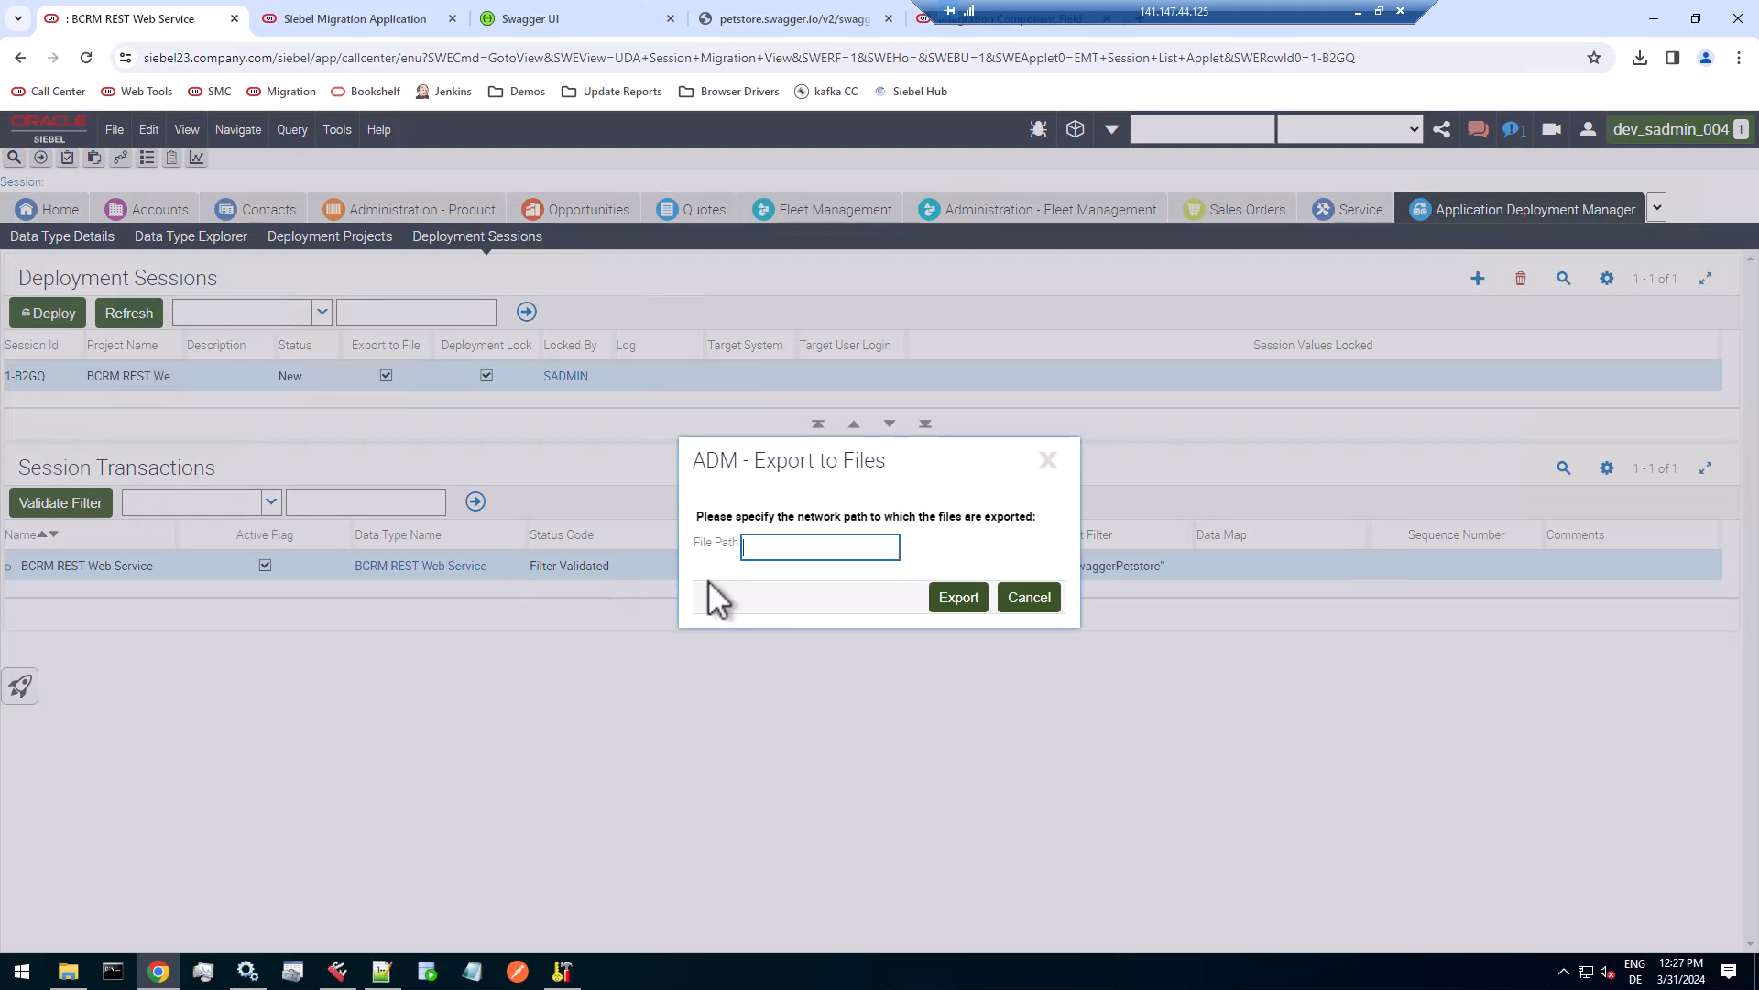
pyautogui.hotkey('ctrl', 'v')
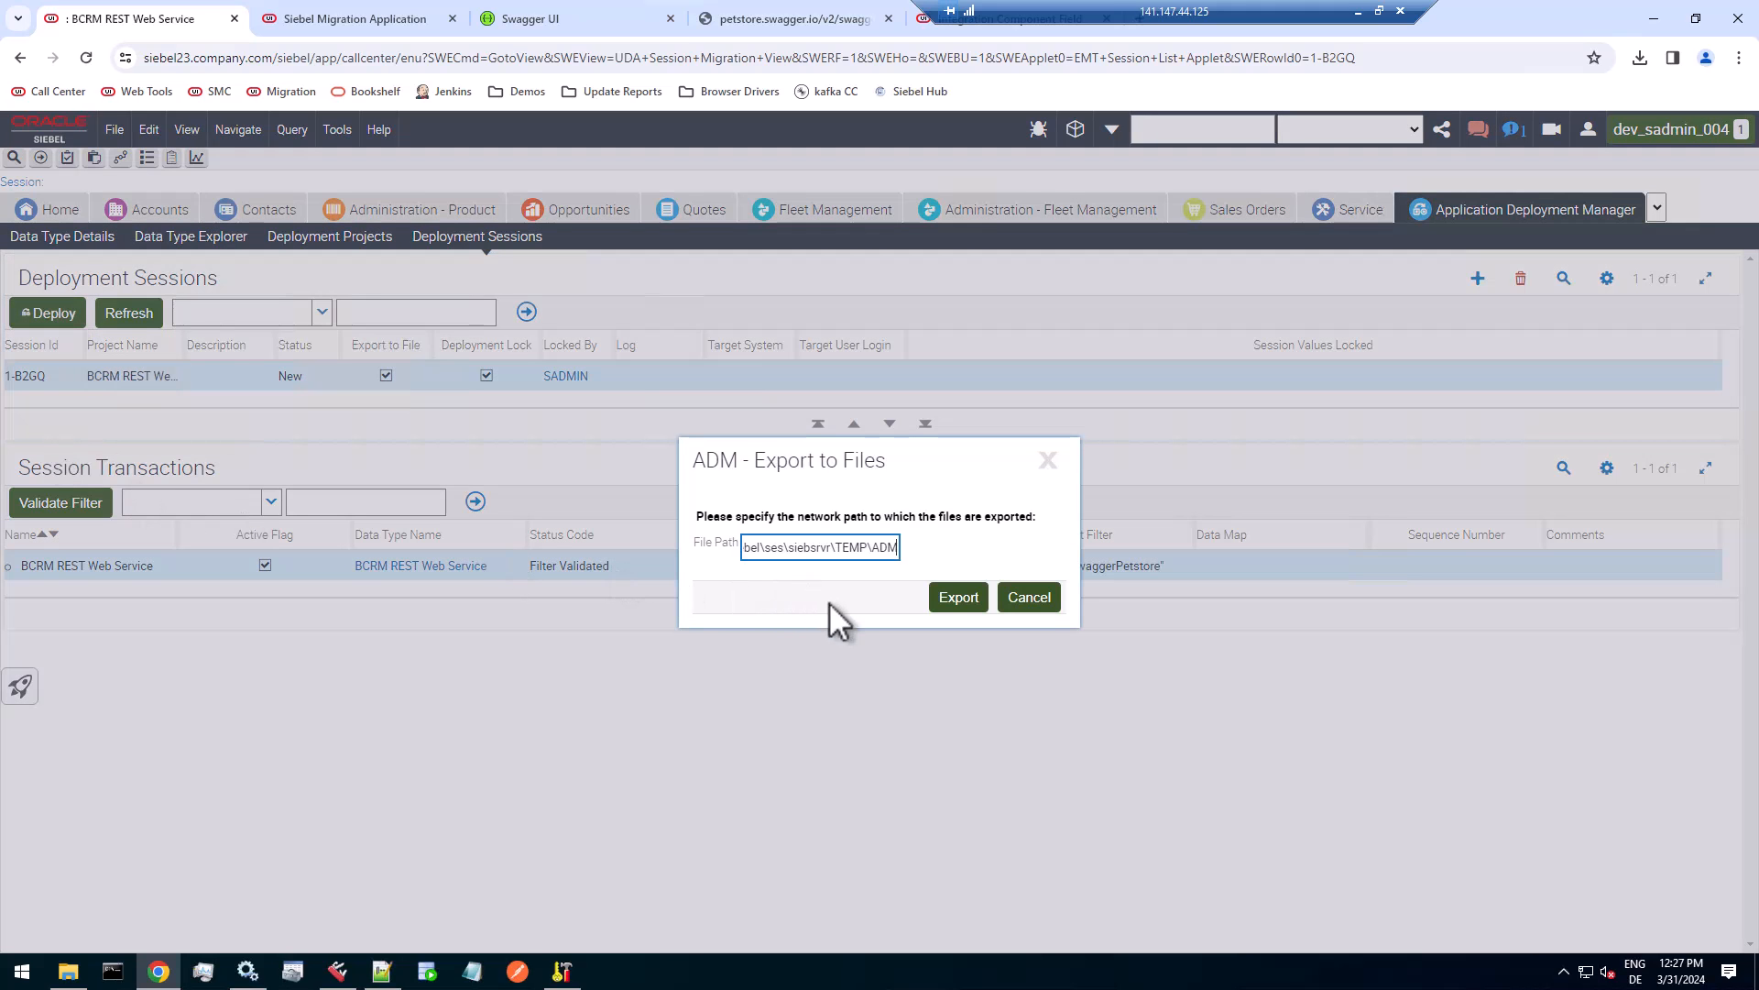
pyautogui.click(958, 597)
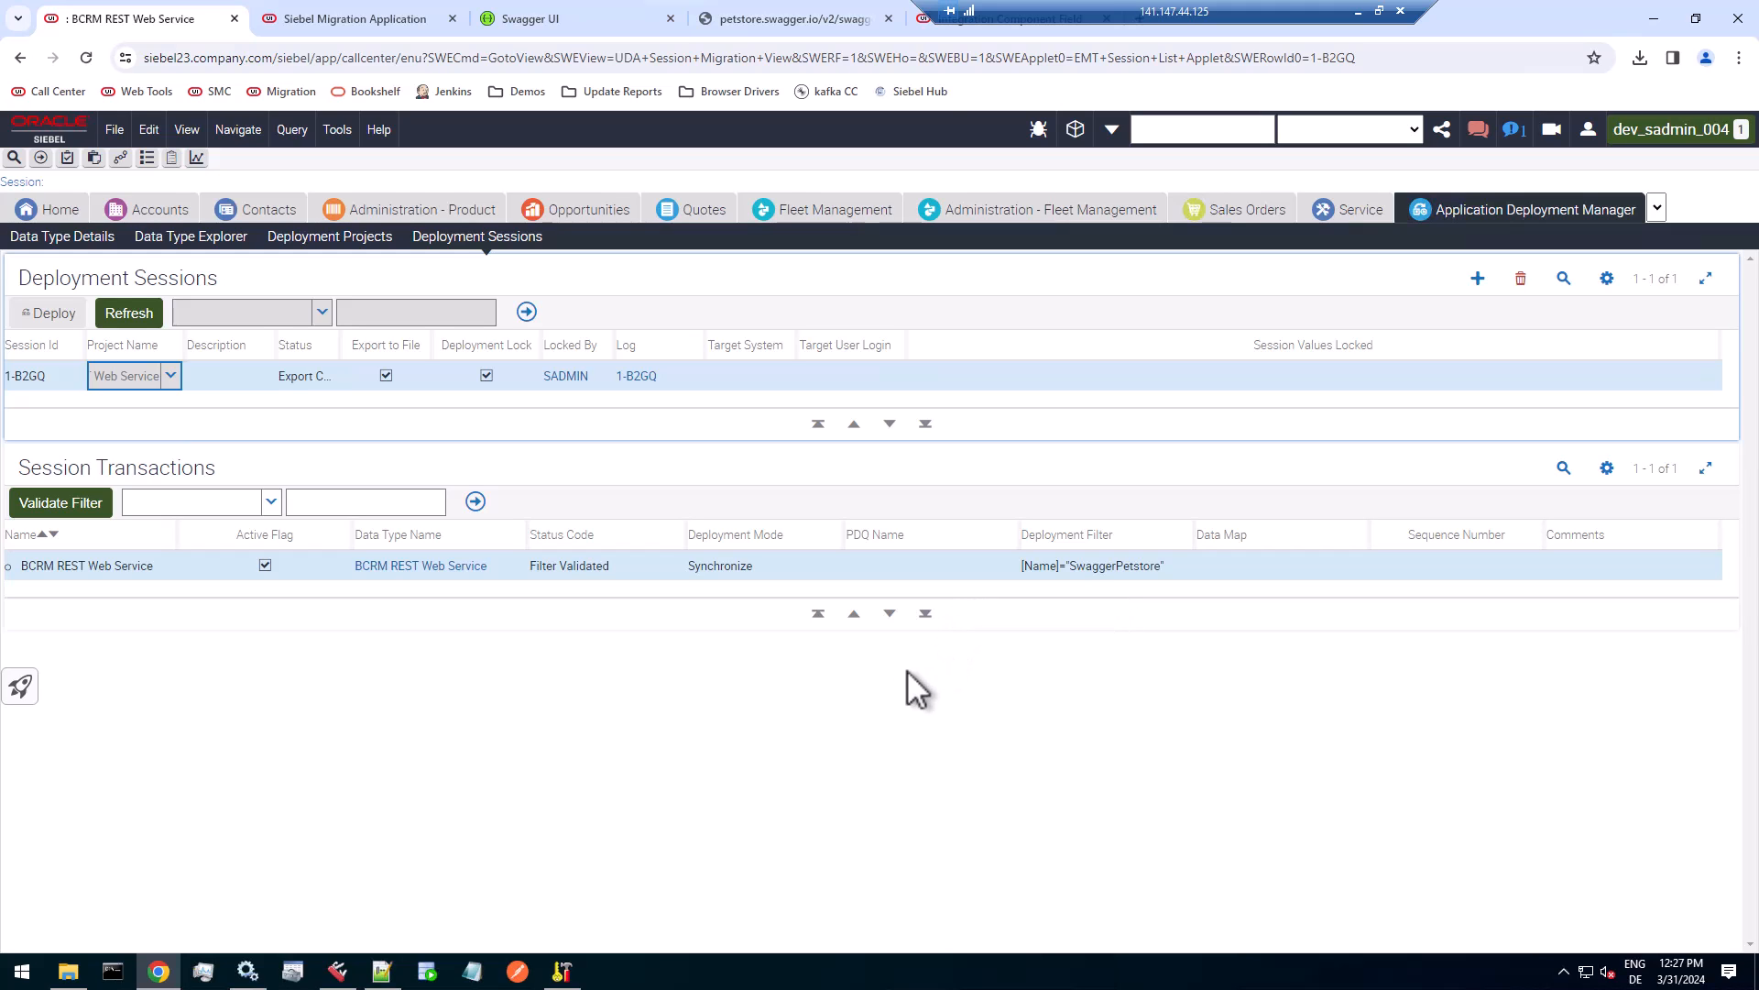
# Switch to File Explorer, open the exported 1-B2GQ_BCRM_REST_Web_Service.xml in Notepad++, and examine its session properties.
pyautogui.click(69, 971)
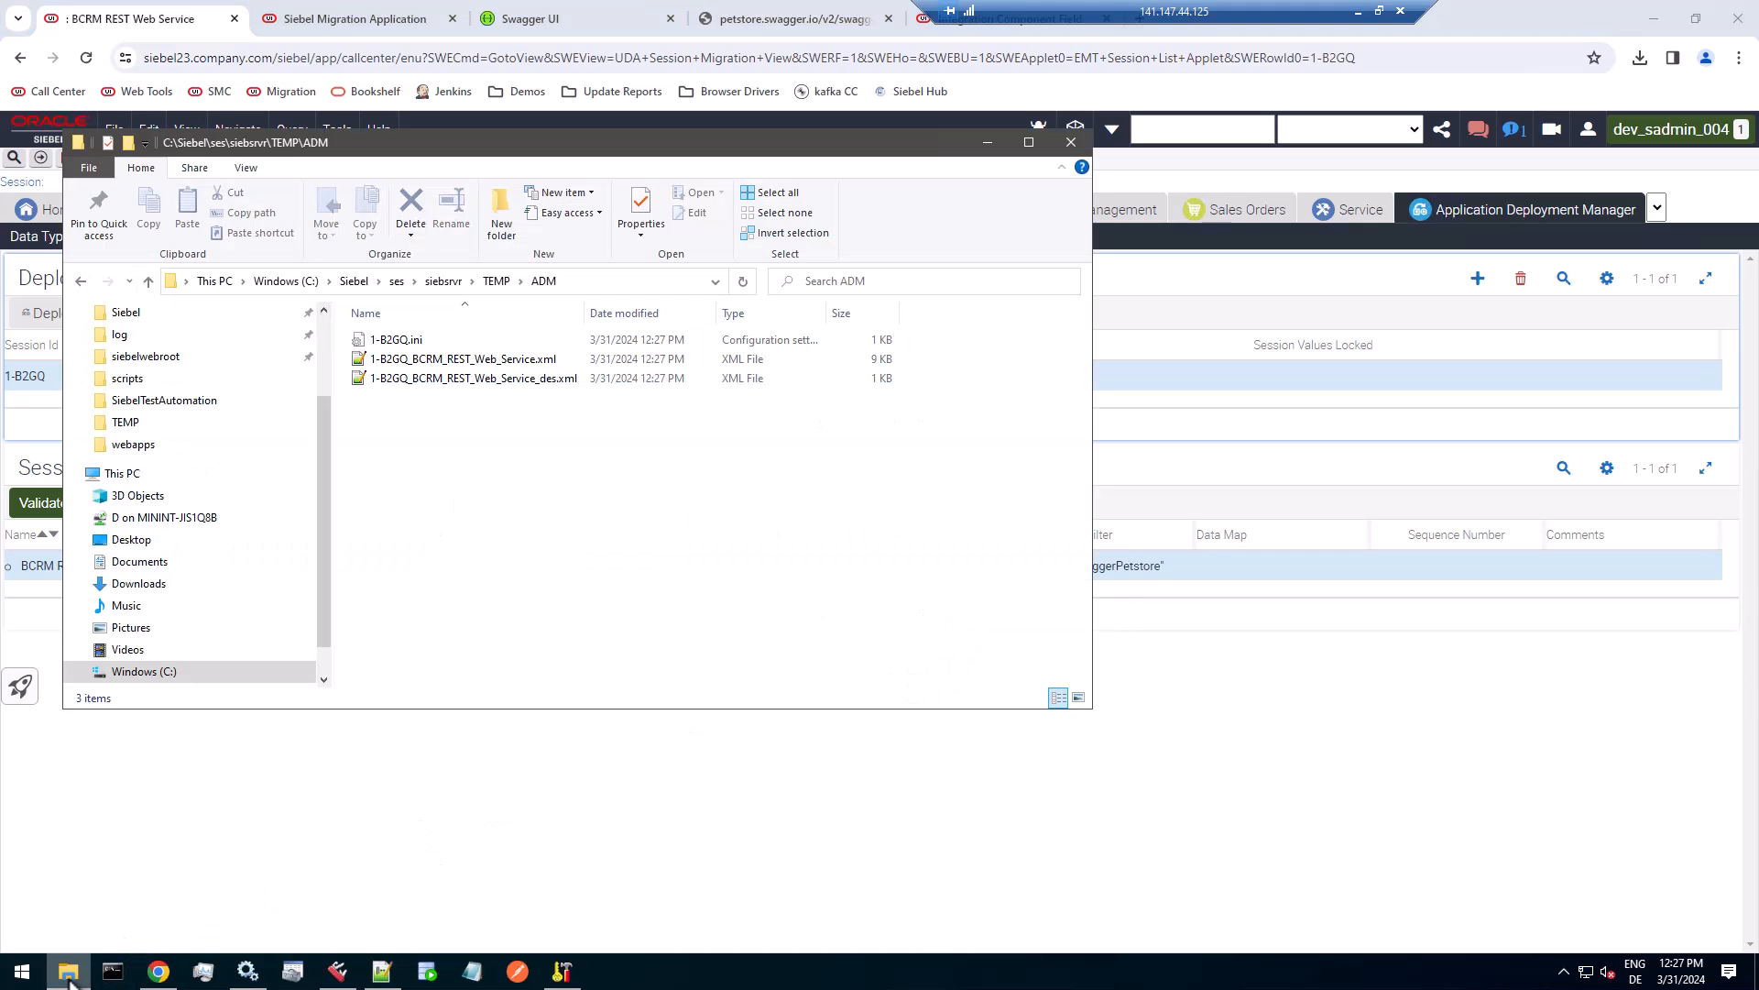
pyautogui.click(514, 361)
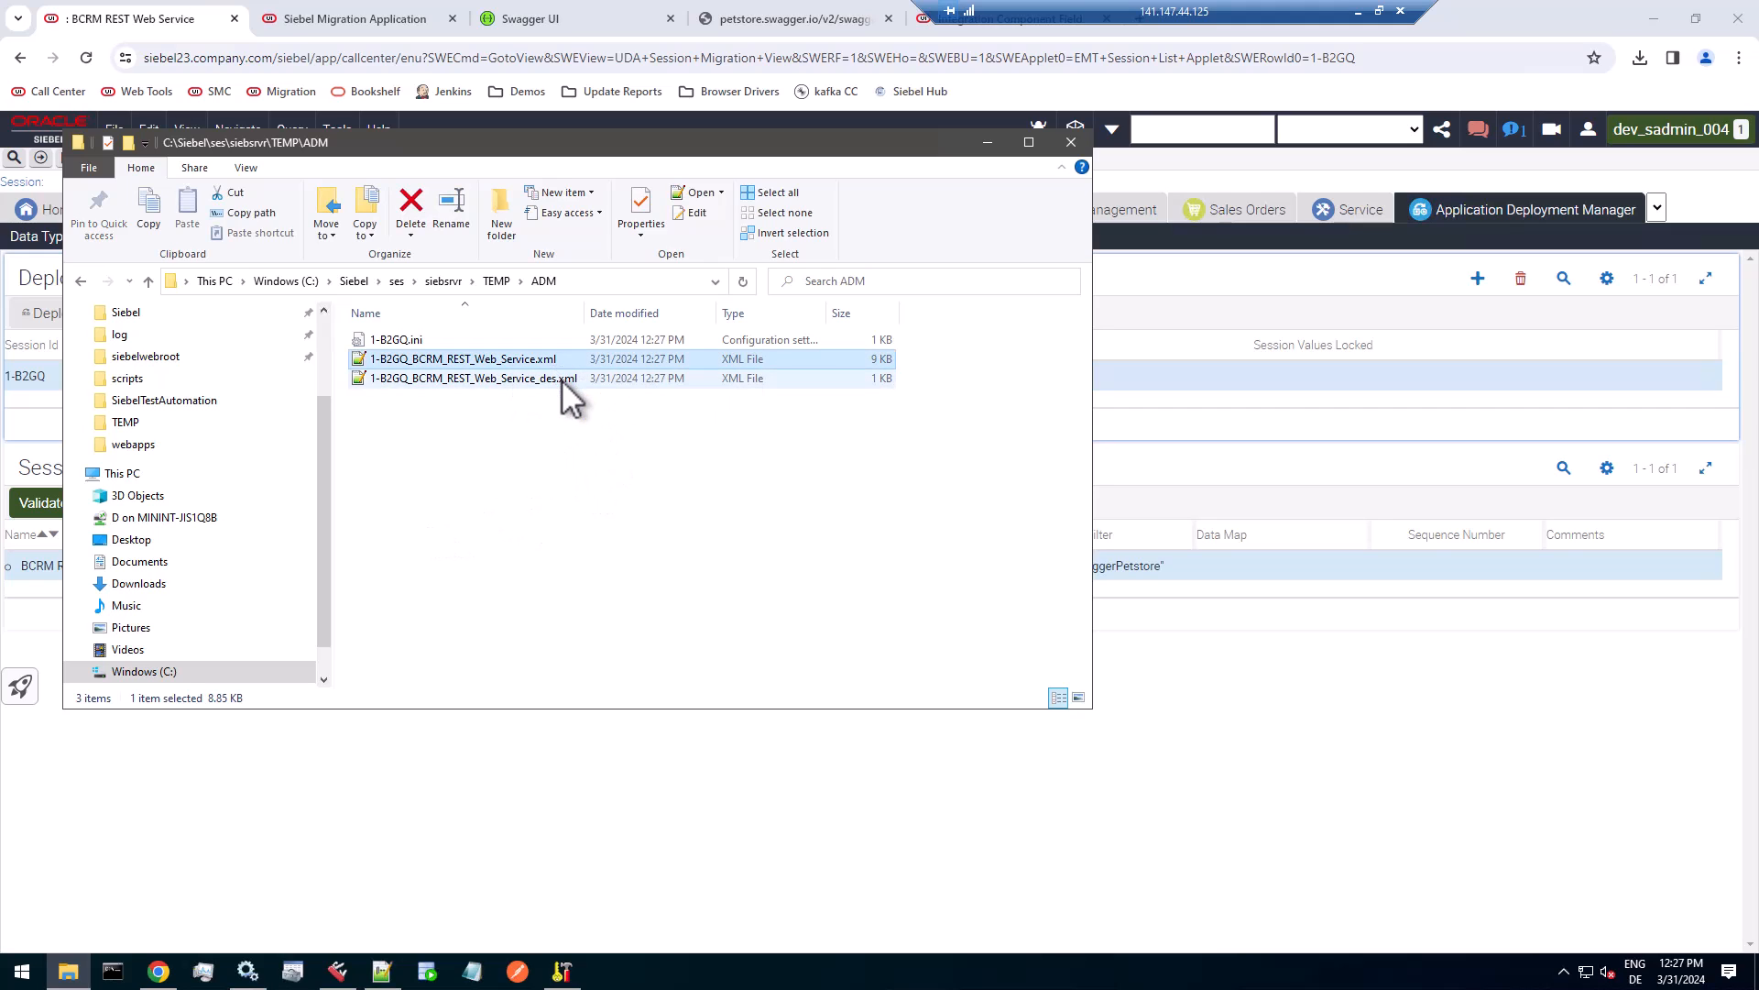
pyautogui.click(552, 380)
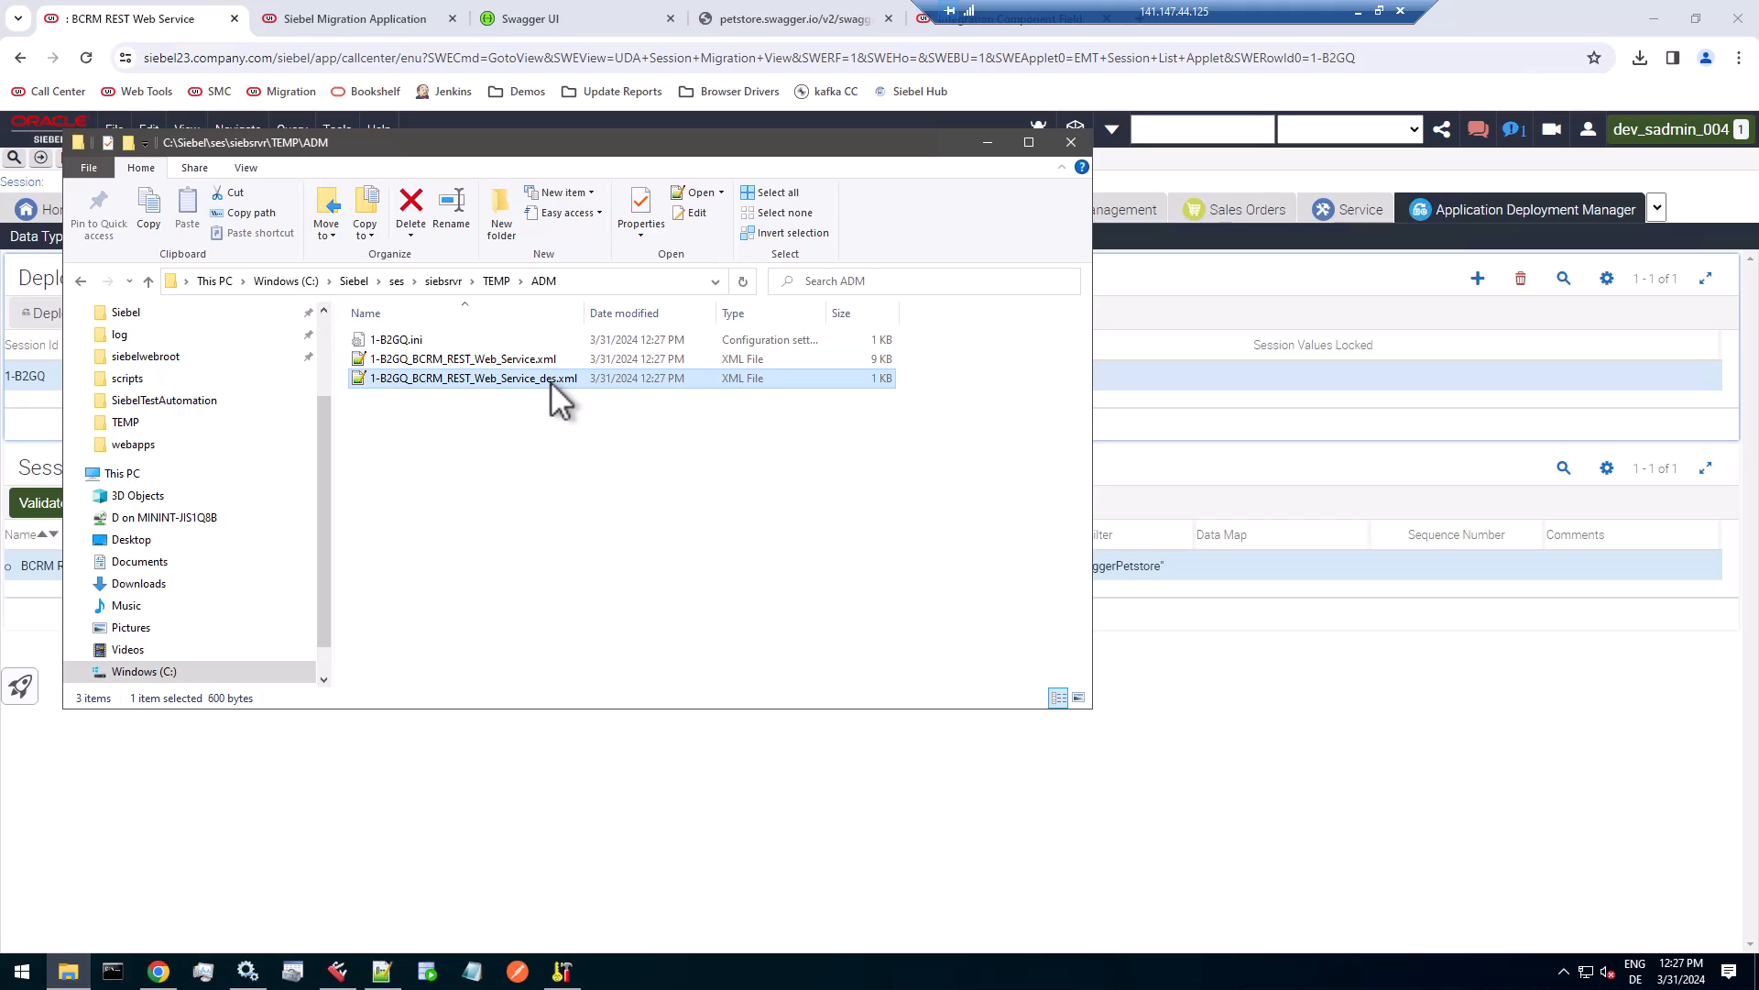
pyautogui.click(548, 361)
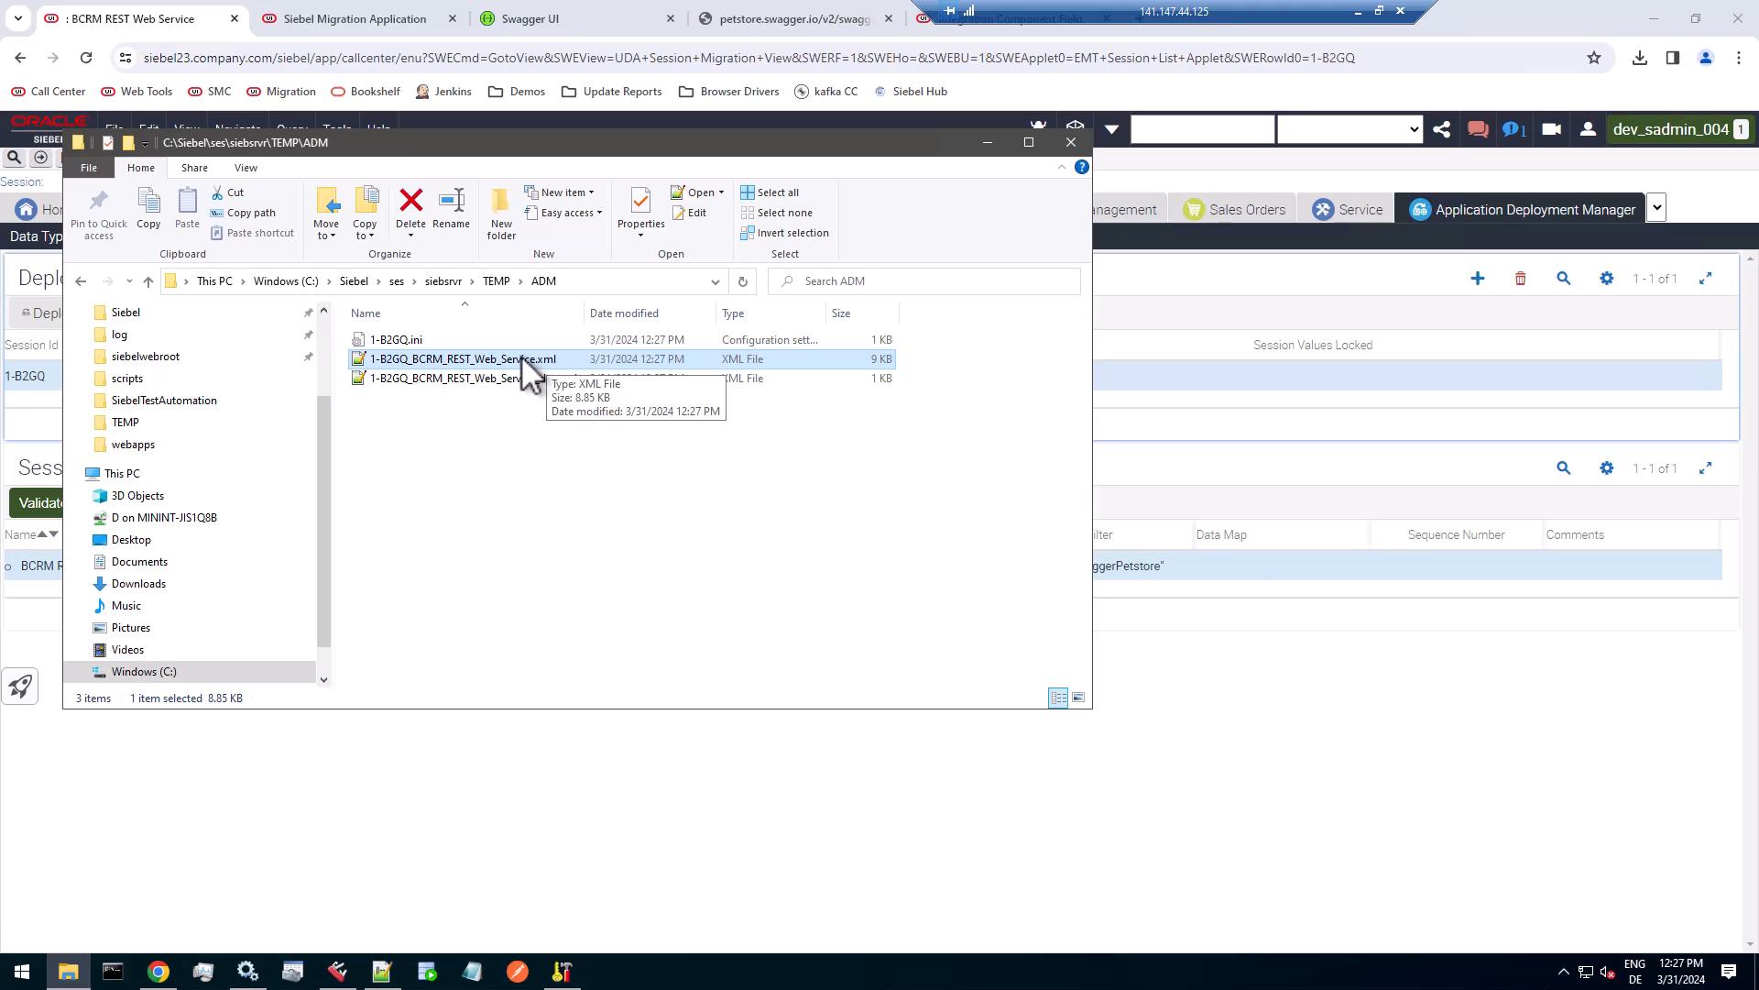
pyautogui.rightClick(521, 356)
pyautogui.click(569, 416)
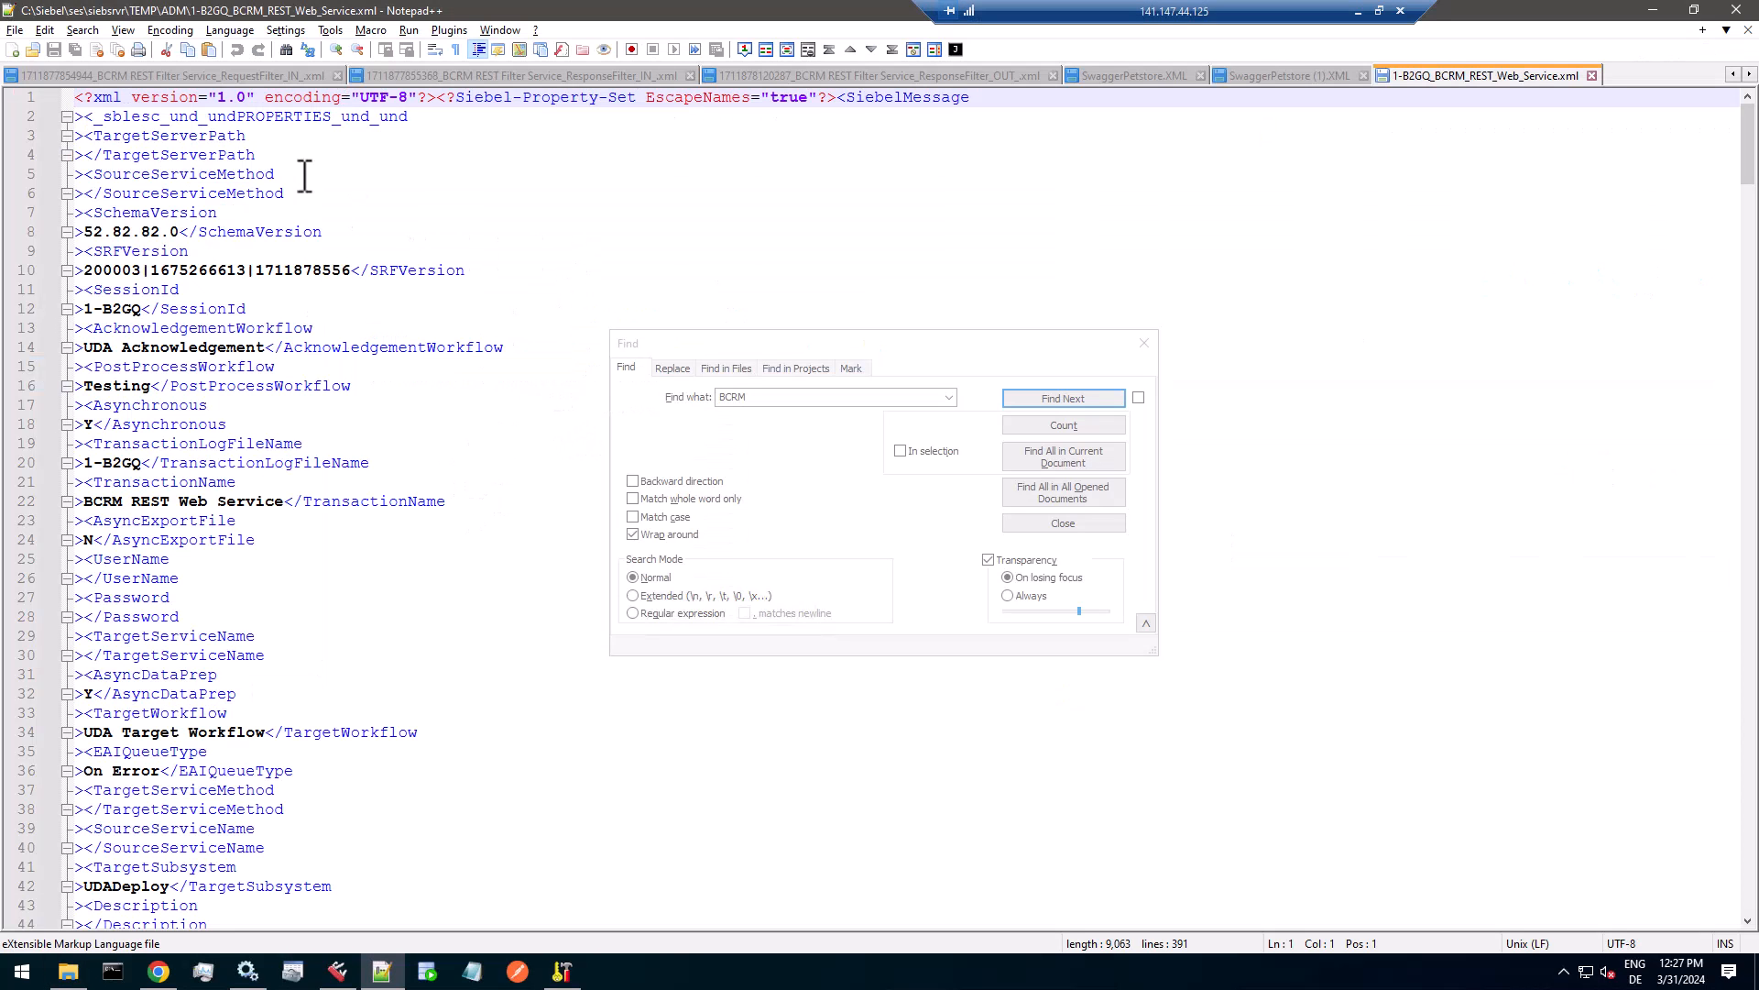
pyautogui.moveTo(131, 136); pyautogui.dragTo(361, 612)
pyautogui.click(373, 610)
pyautogui.scroll(-4, 375, 609)
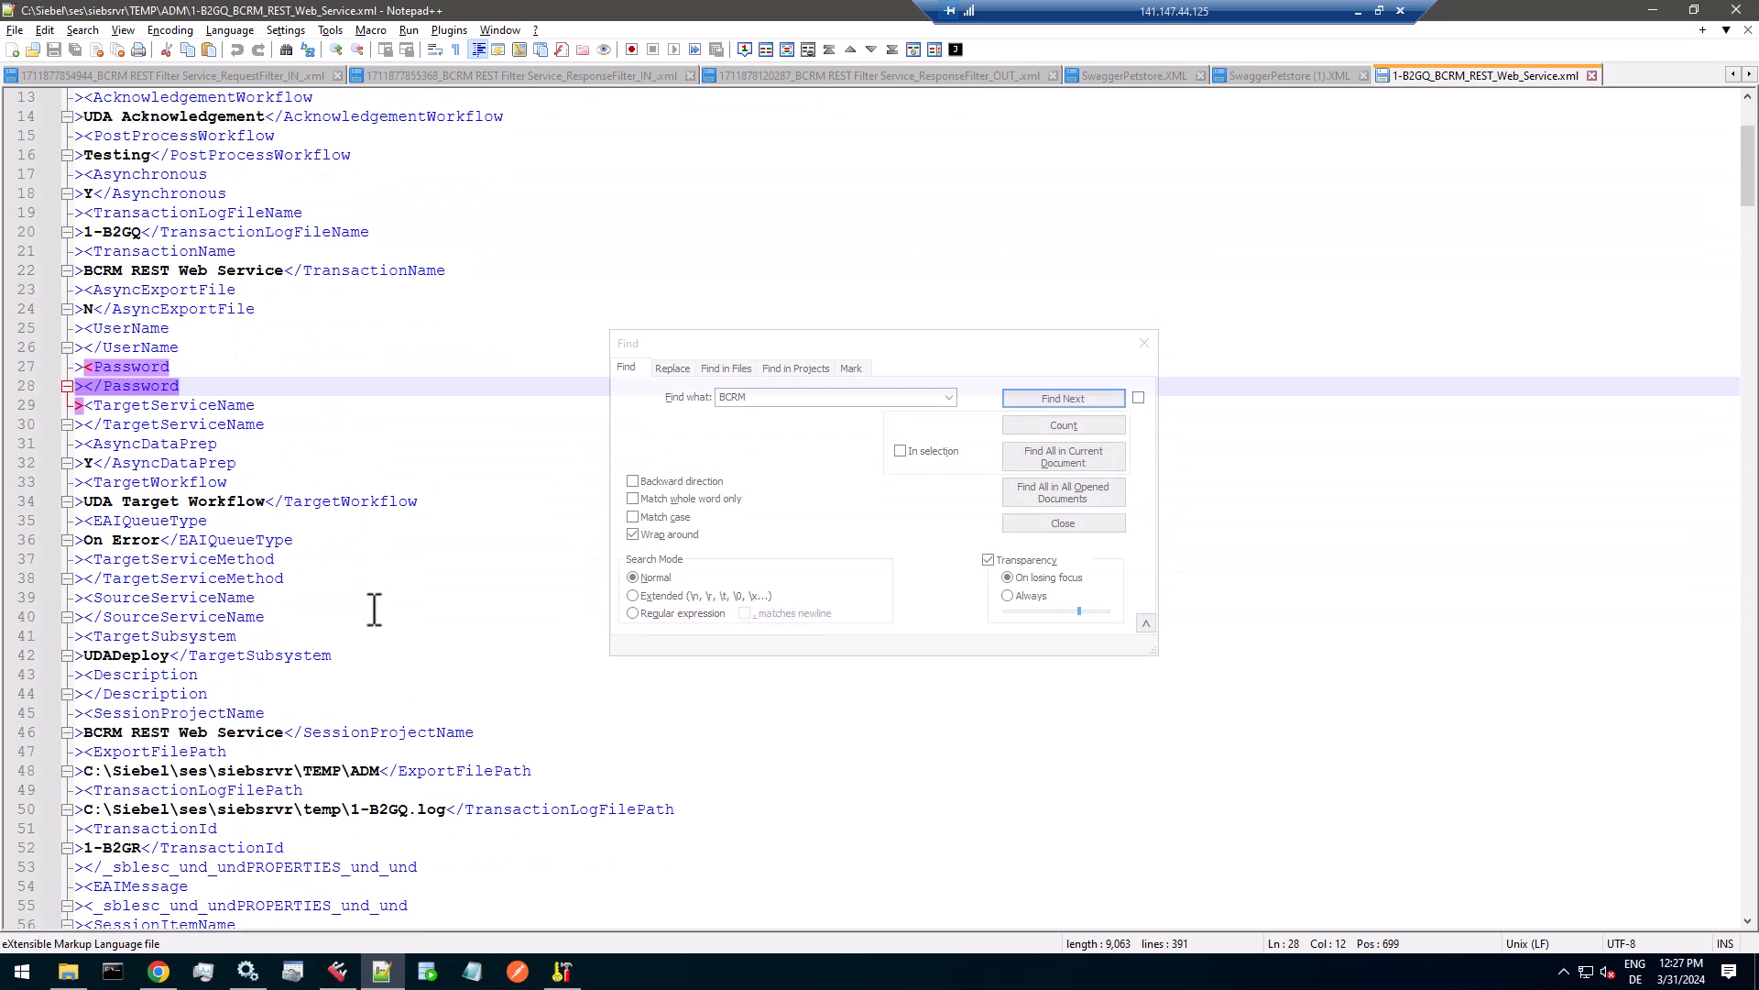
pyautogui.scroll(-6, 375, 609)
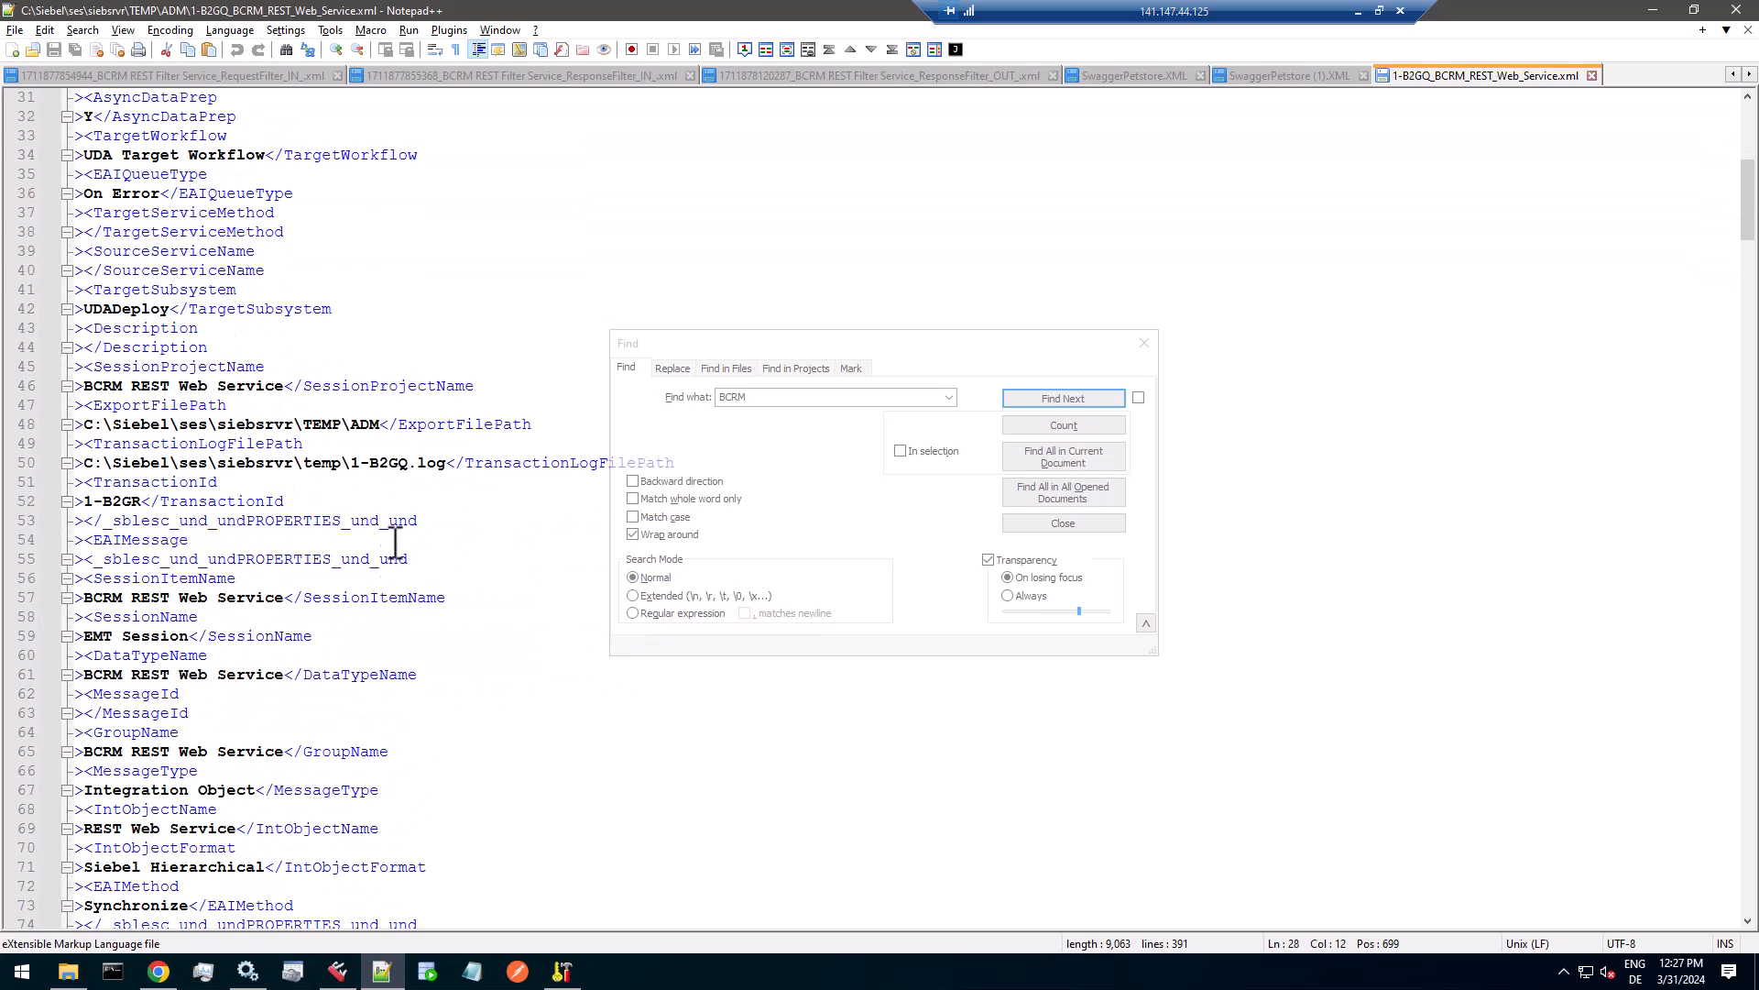
# Search the exported XML for BCRM and examine the response filter service entry of the getOrderById operation.
pyautogui.click(519, 247)
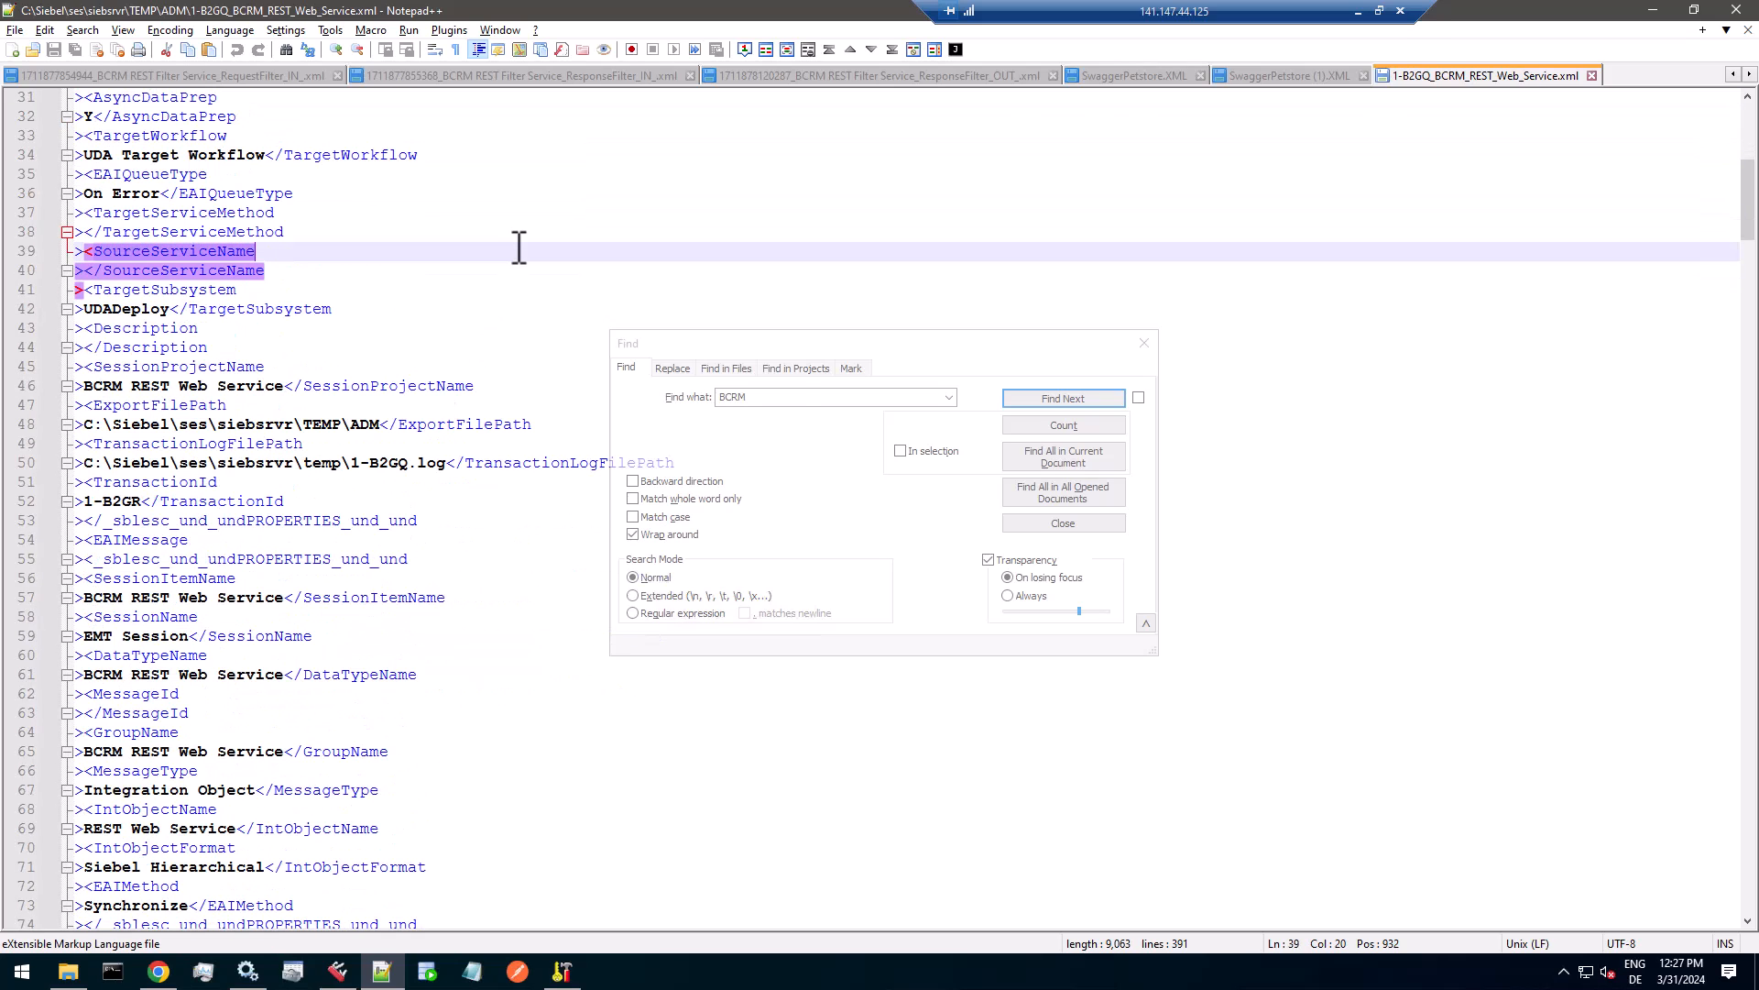
pyautogui.hotkey('ctrl', 'f')
pyautogui.write('BCRM')
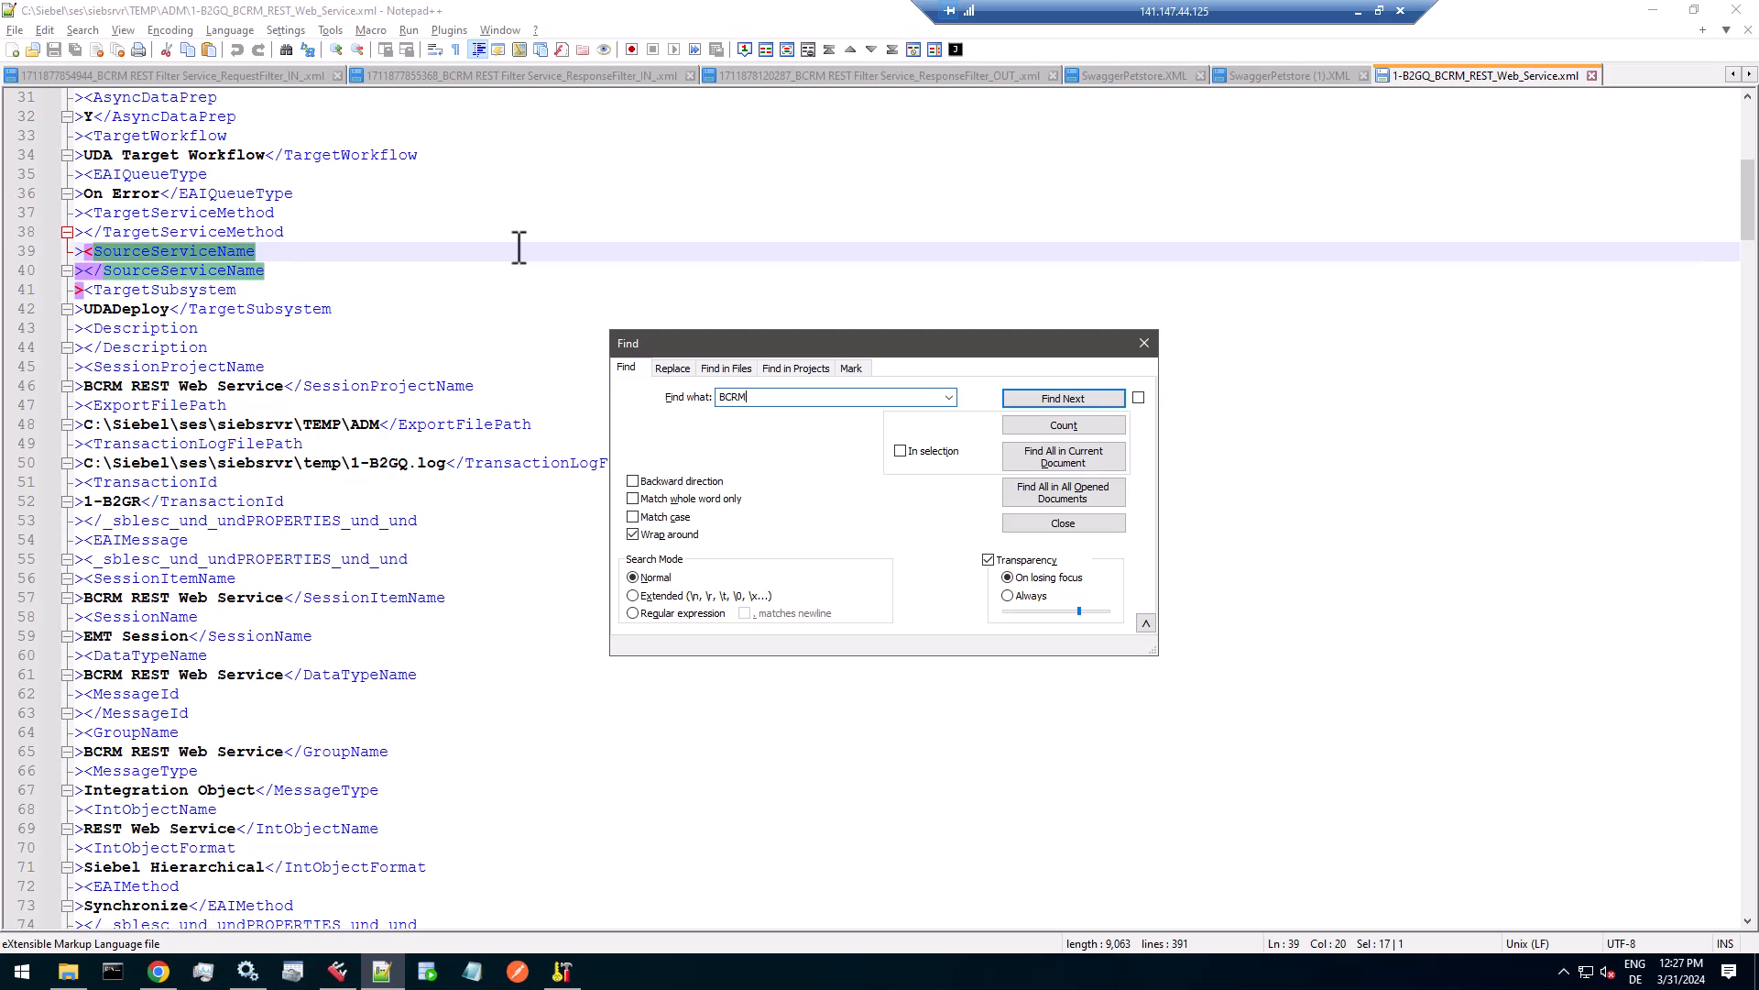
pyautogui.press('Return')
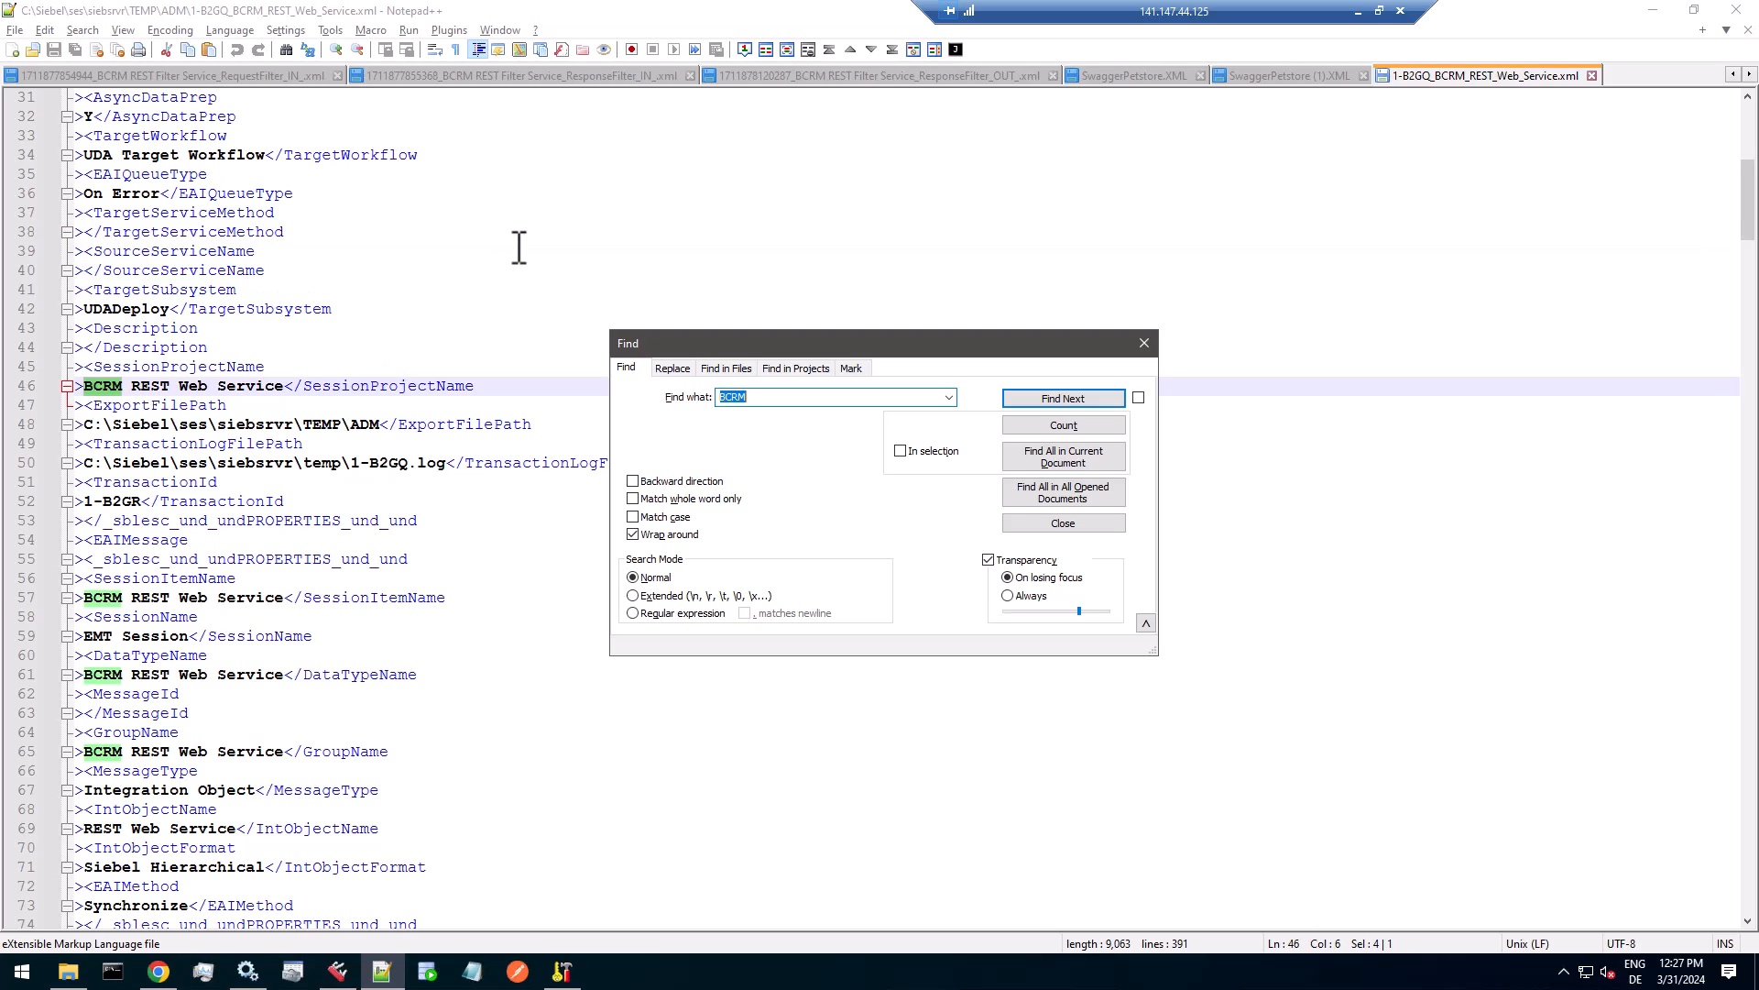
pyautogui.press('Return')
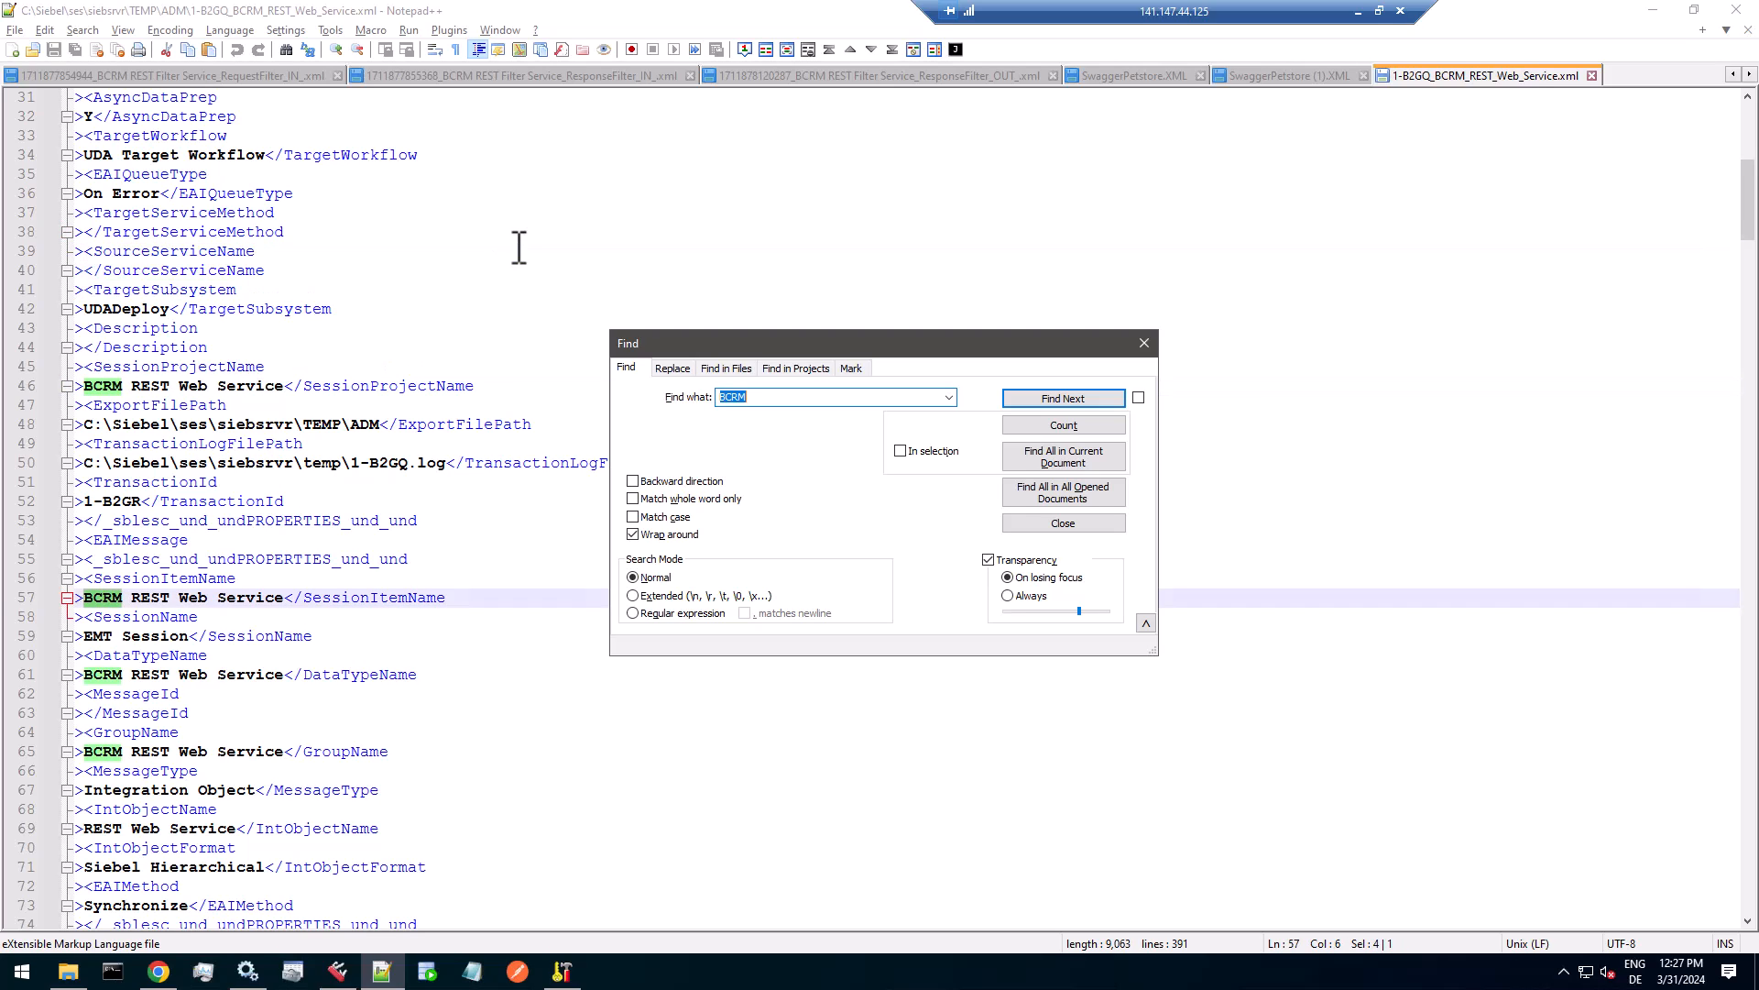
pyautogui.press('Return')
pyautogui.press('Return')
pyautogui.press('Return')
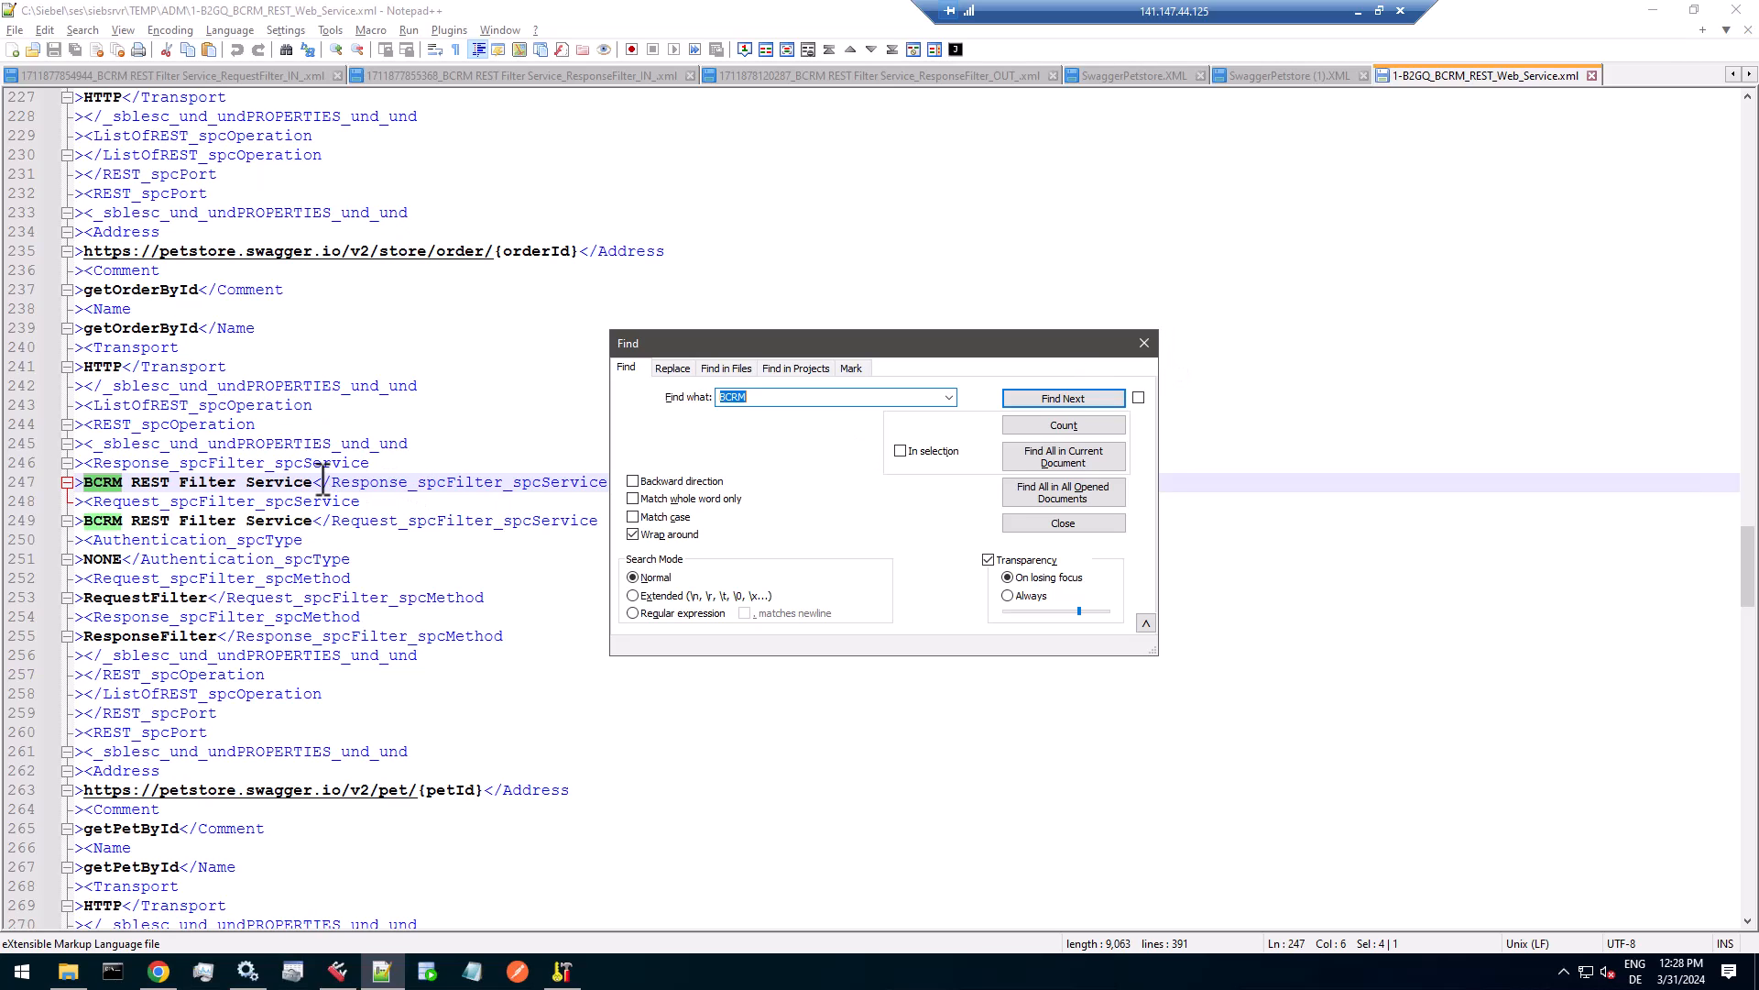
pyautogui.moveTo(319, 486); pyautogui.dragTo(87, 484)
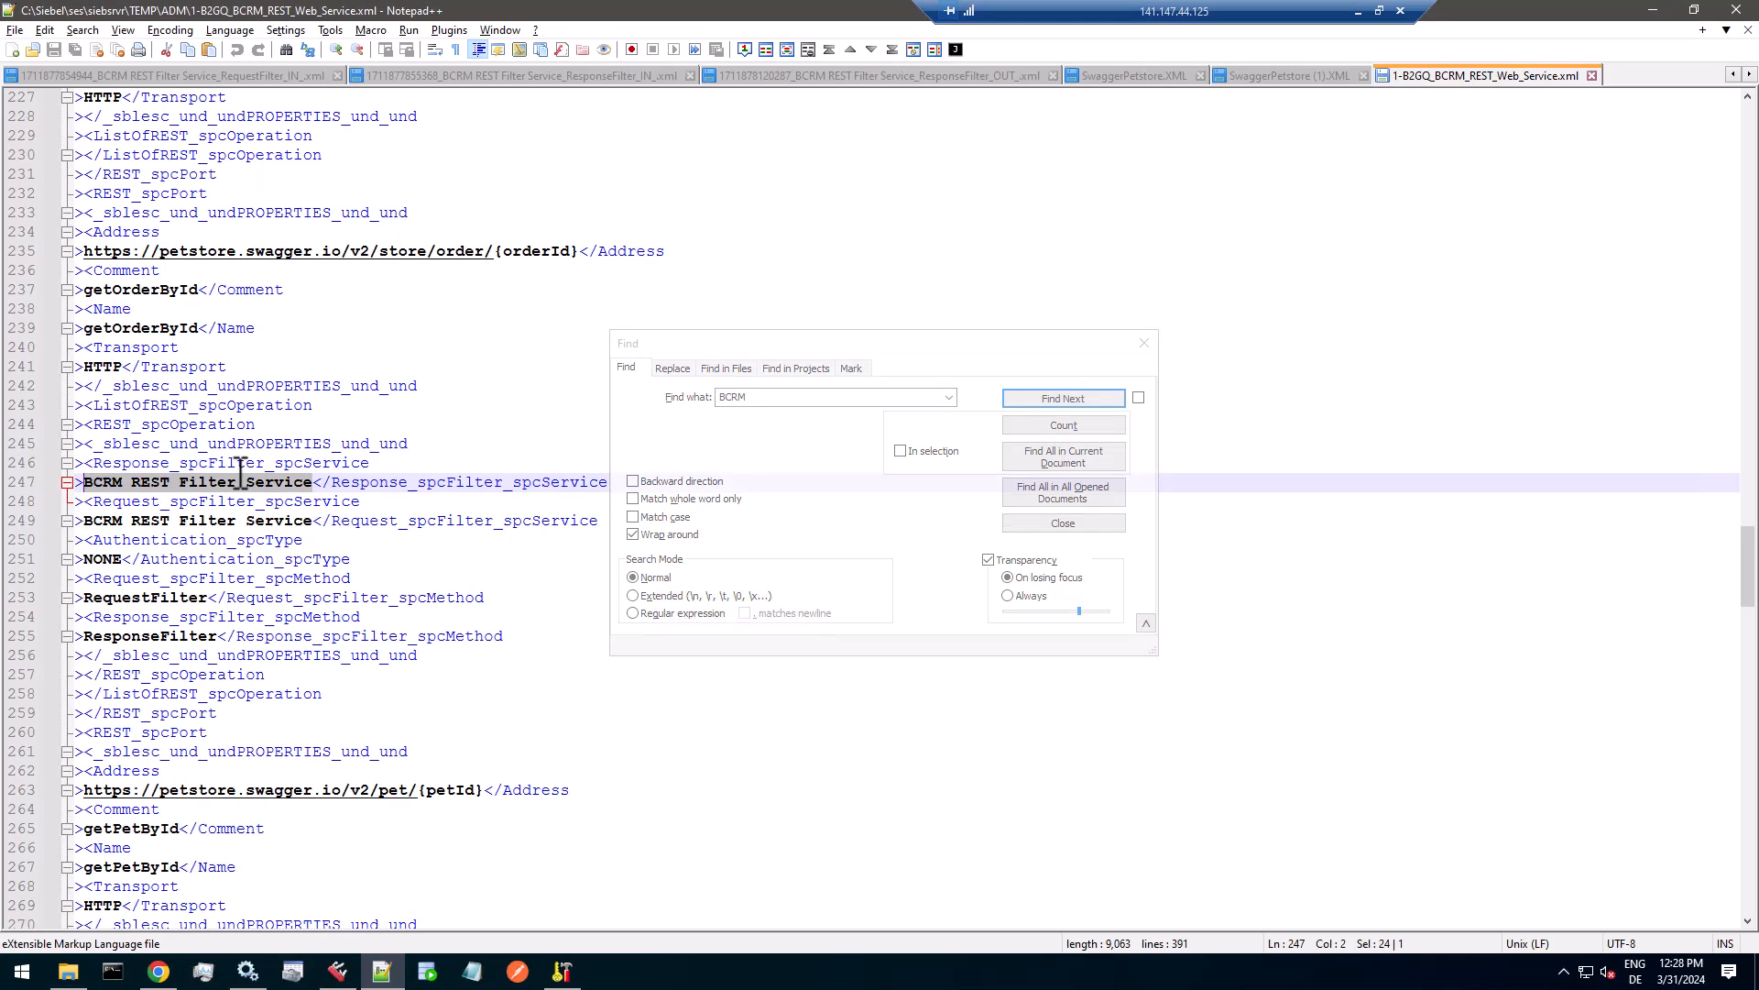
pyautogui.moveTo(821, 339); pyautogui.dragTo(953, 282)
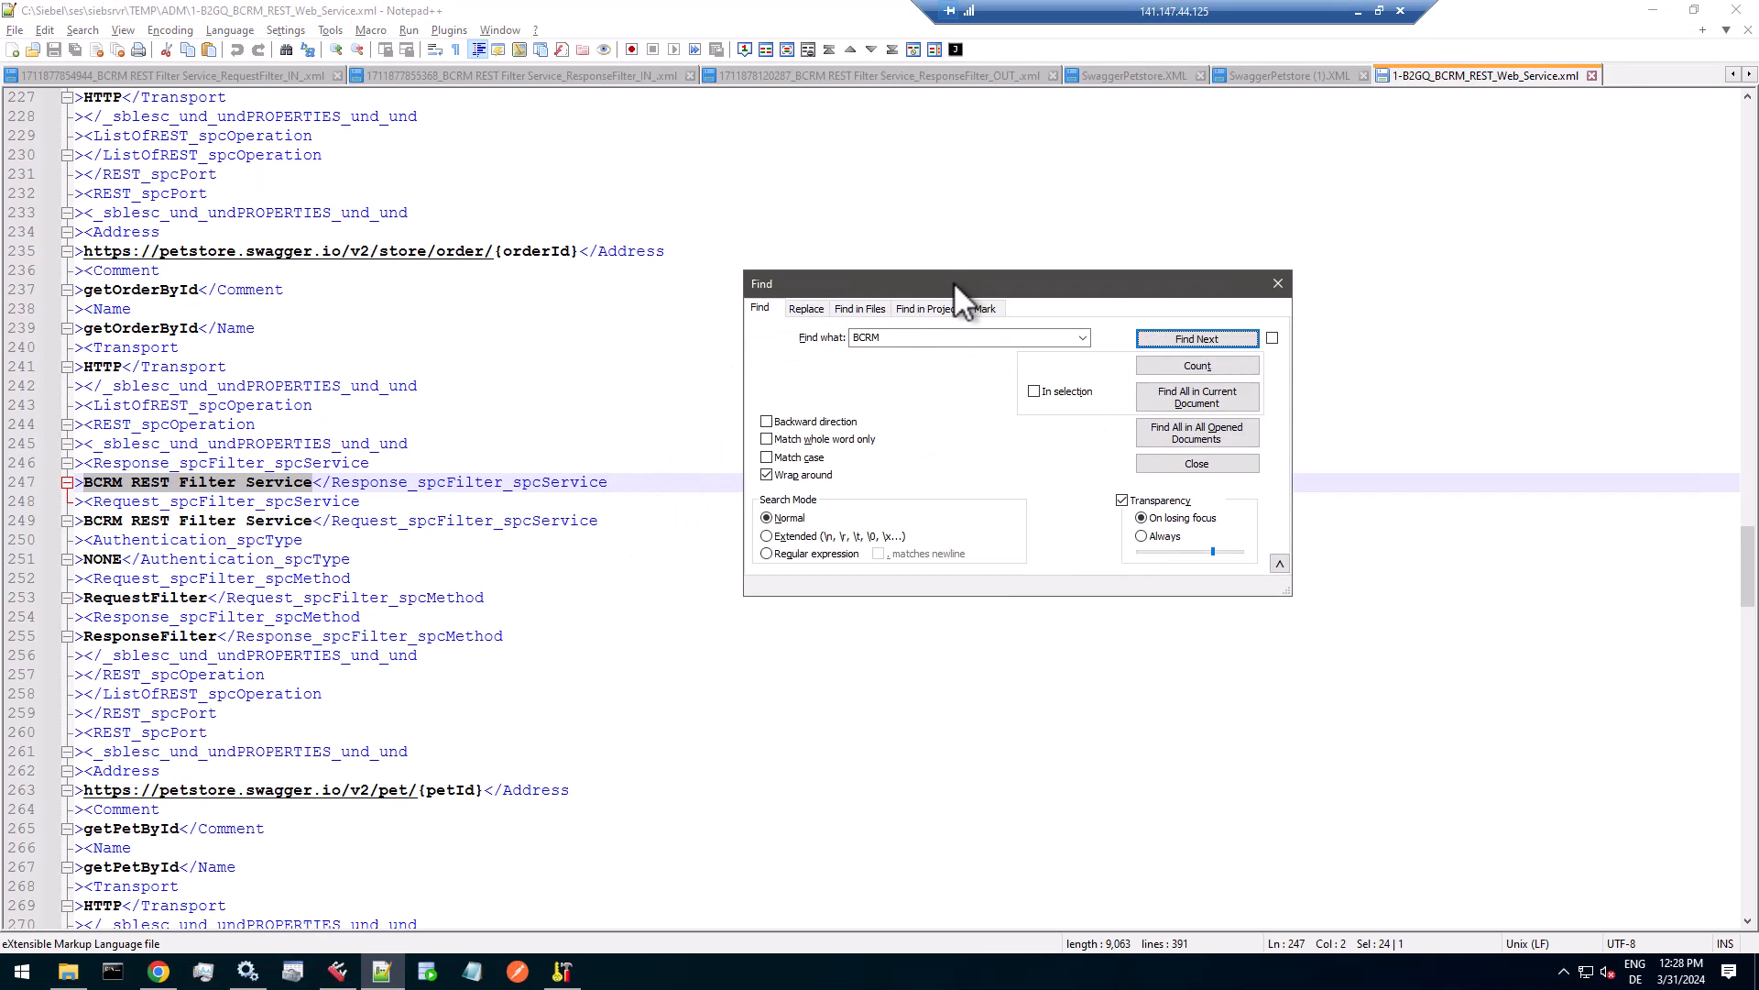
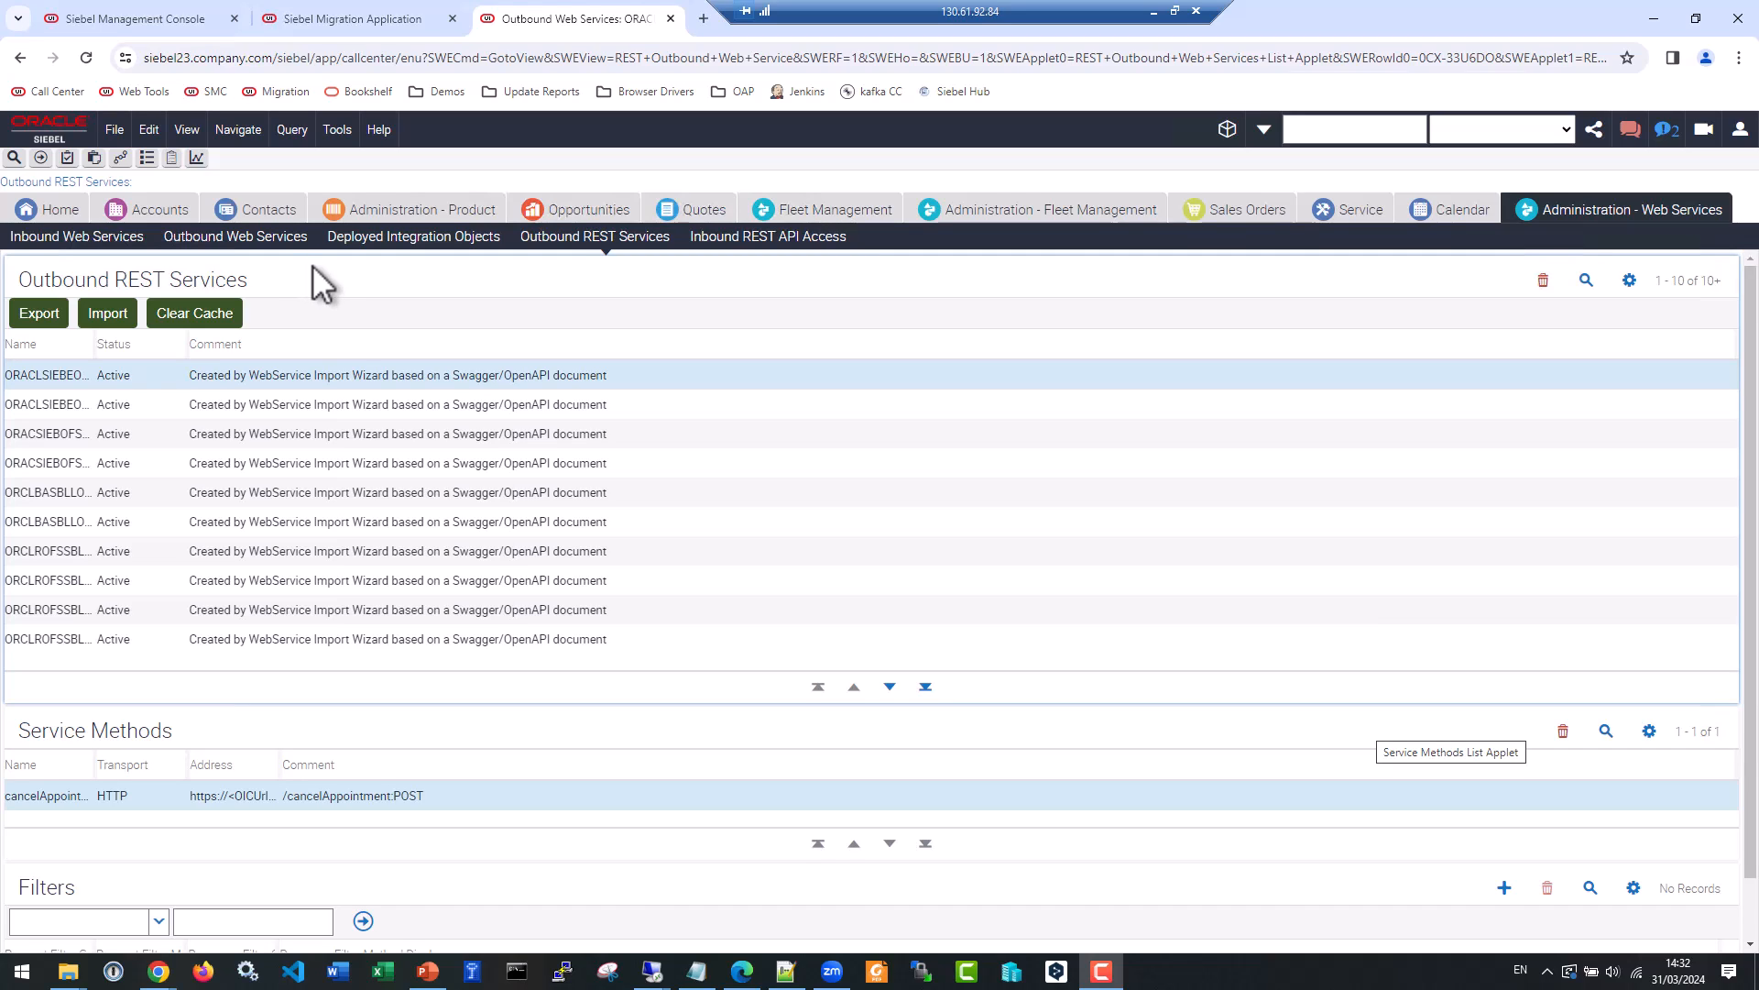
# Query the Outbound REST Services for names starting with Swa.
pyautogui.click(1585, 281)
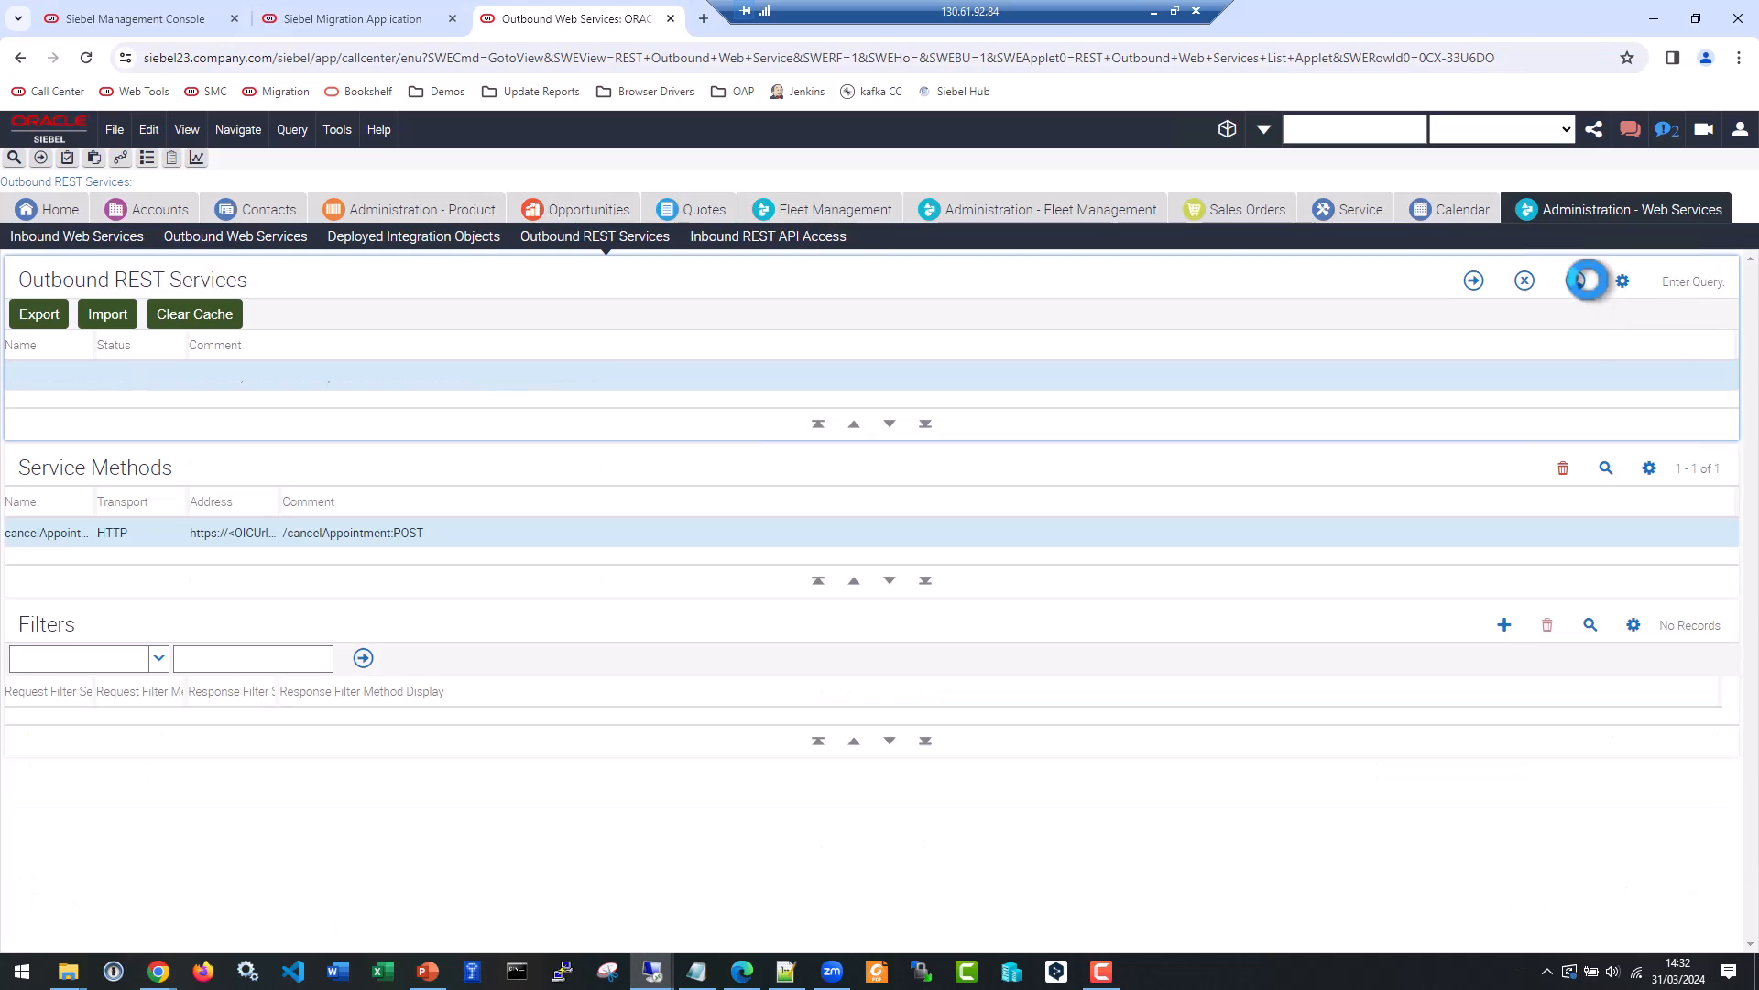
pyautogui.write('Sw*')
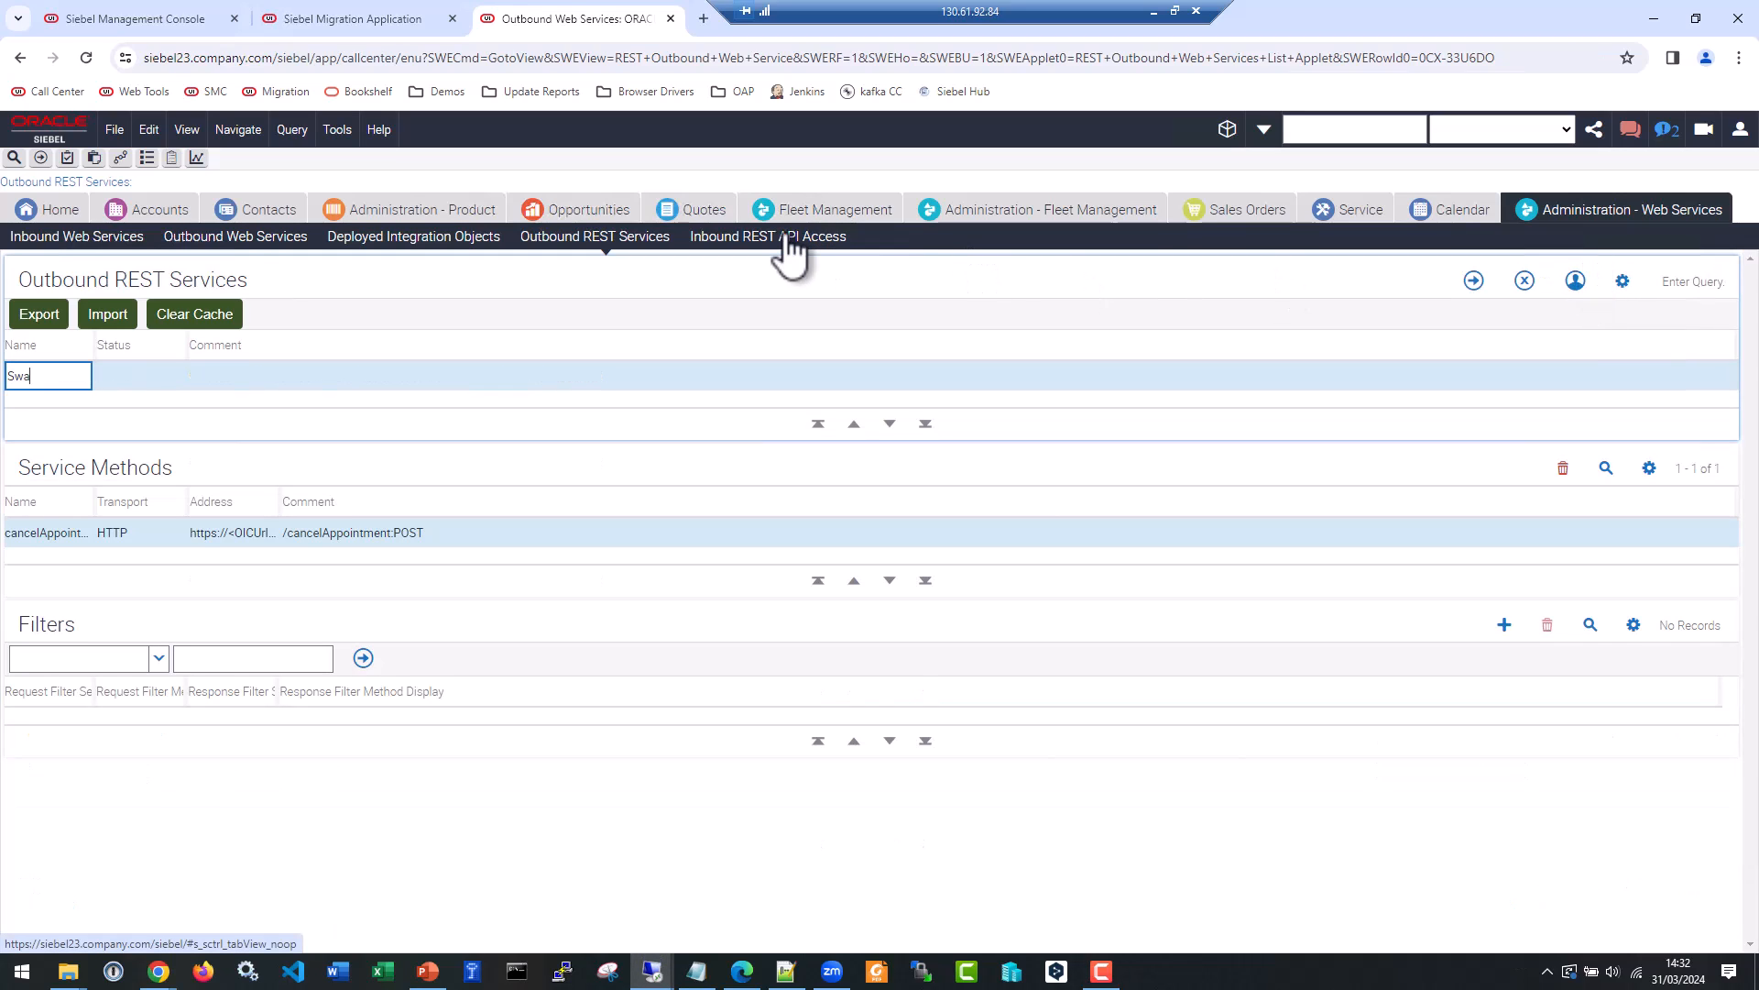
pyautogui.press('Return')
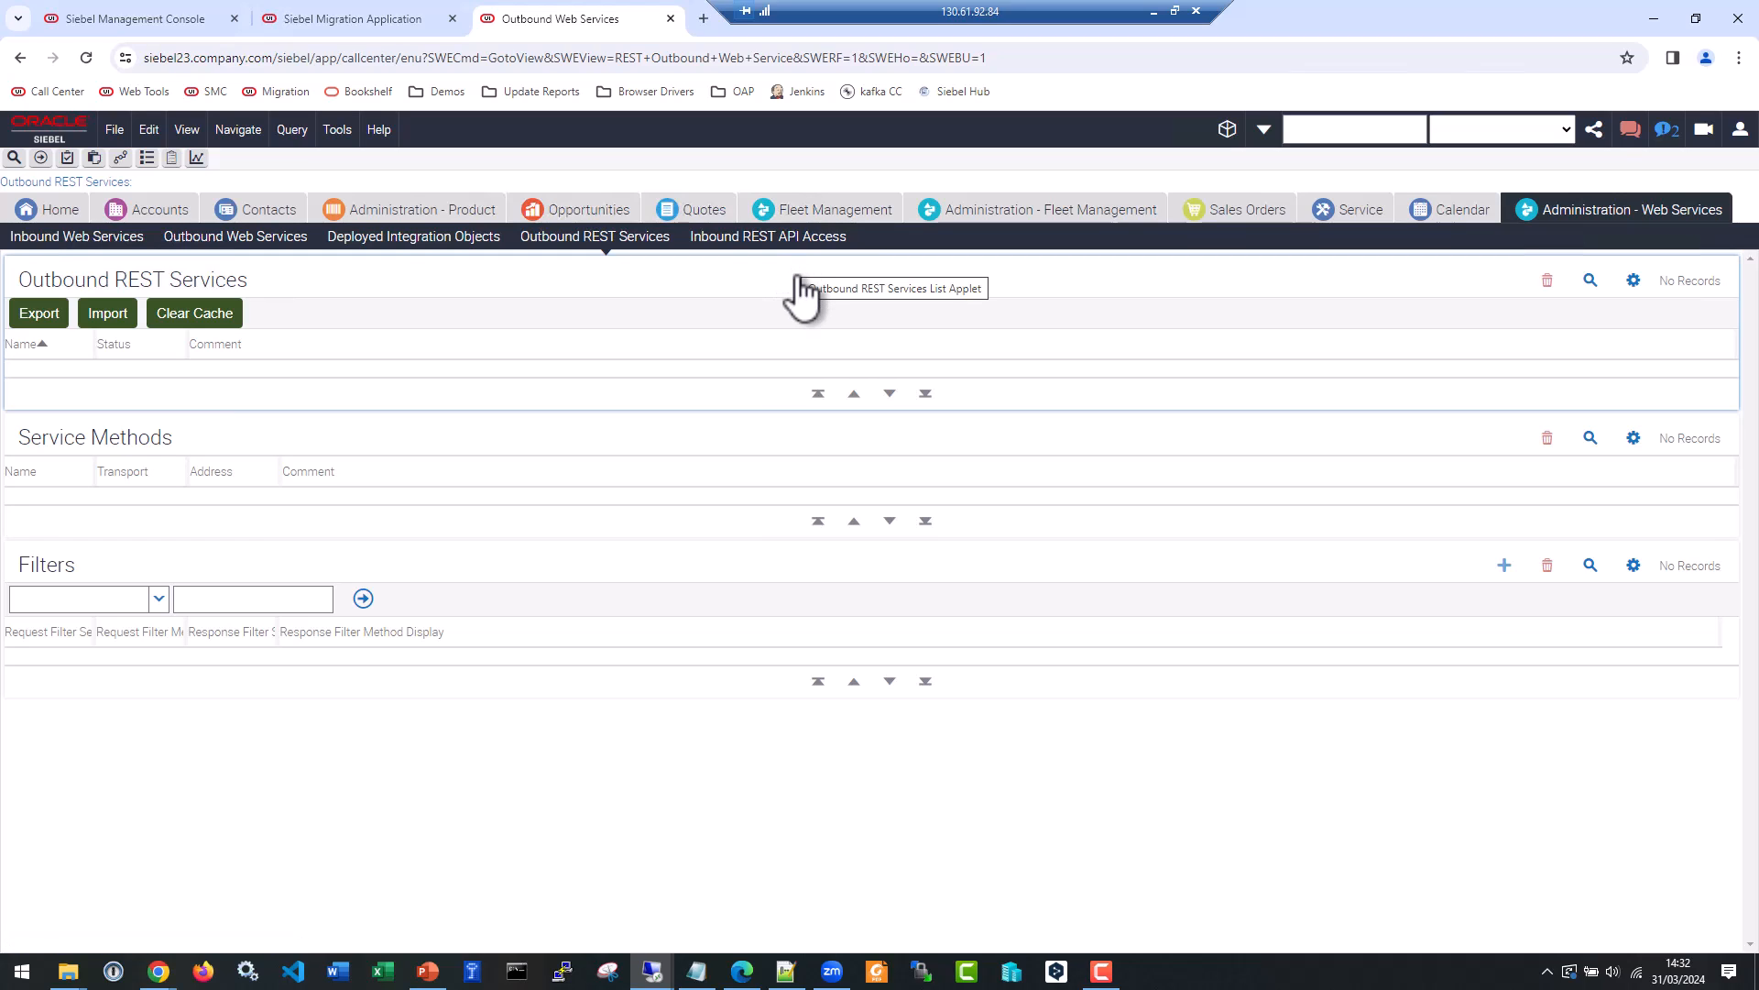
# Try to import SwaggerPetstore.XML from the MIG folder into the Outbound REST Services.
pyautogui.click(129, 321)
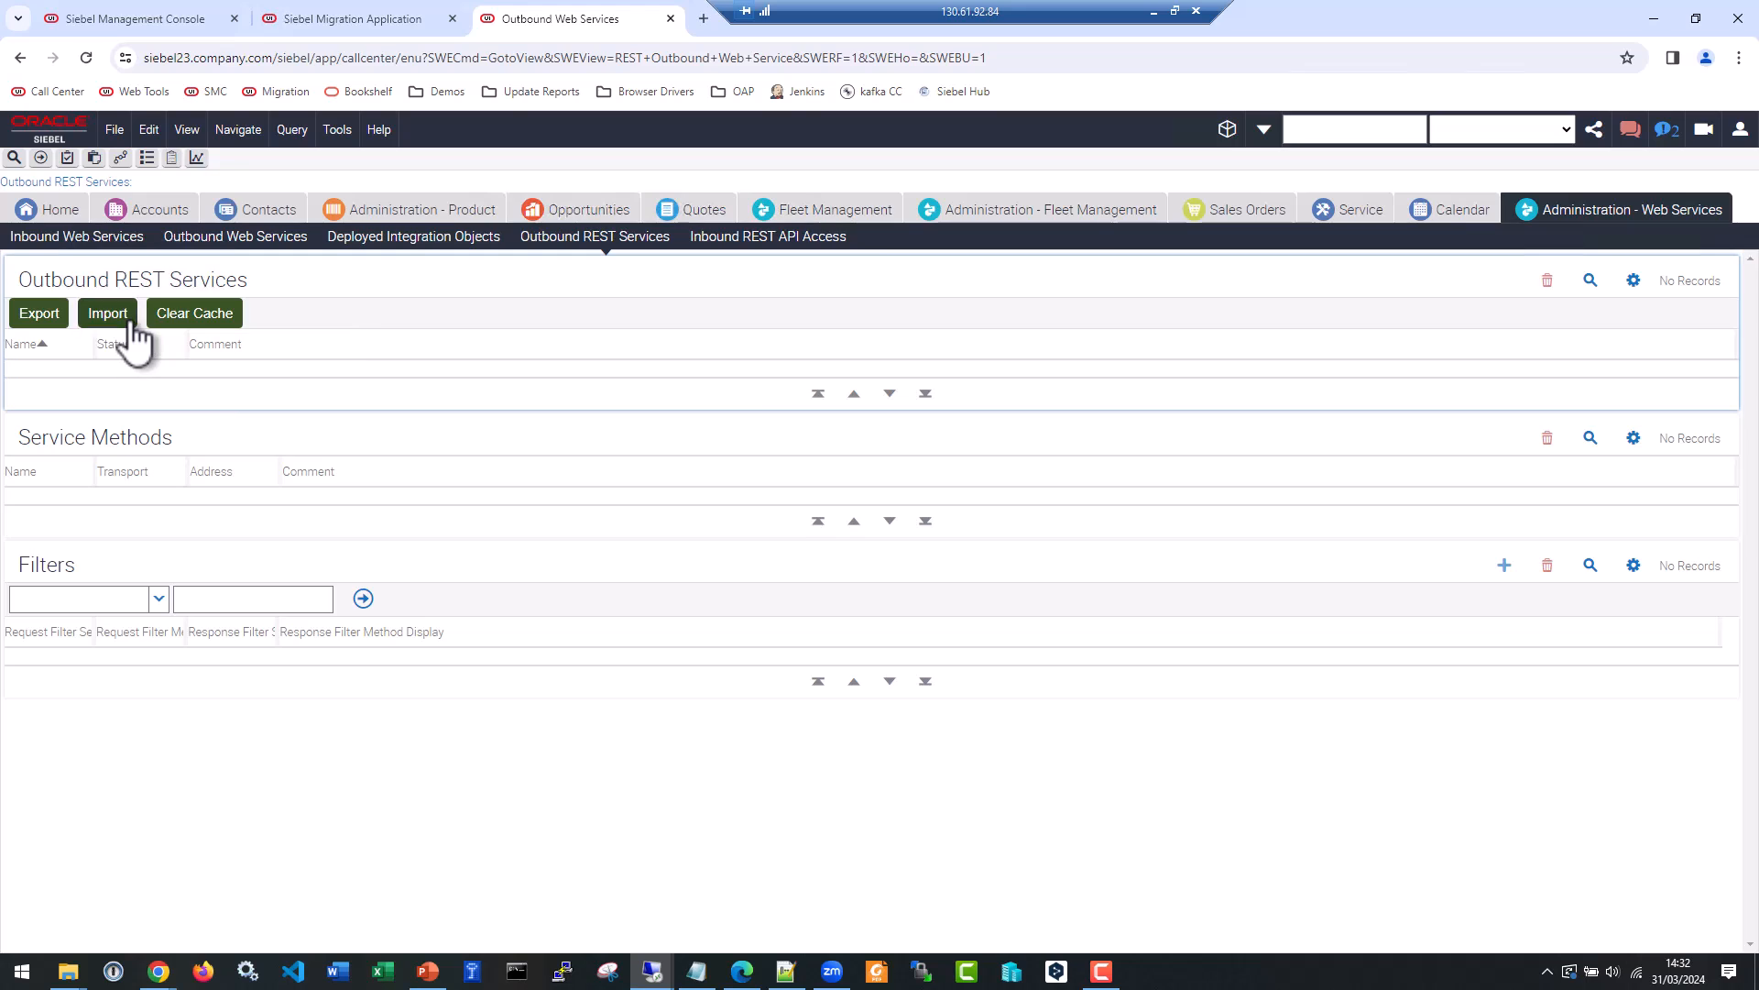
pyautogui.click(784, 546)
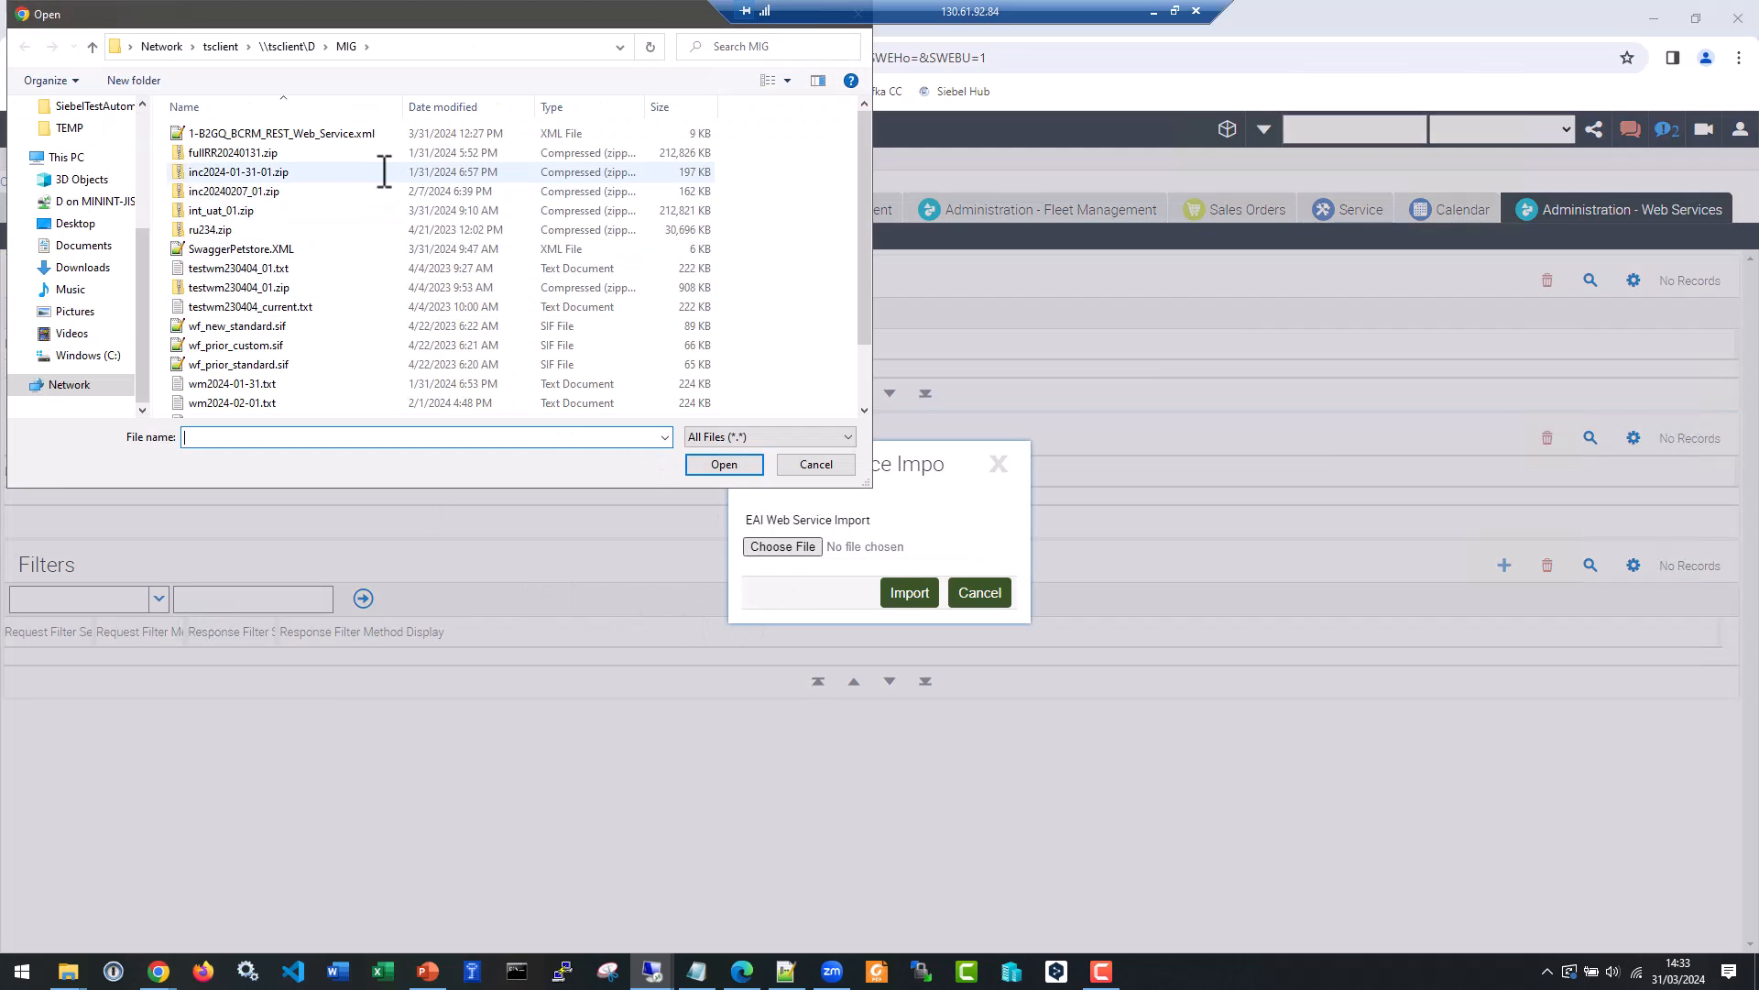
pyautogui.click(283, 249)
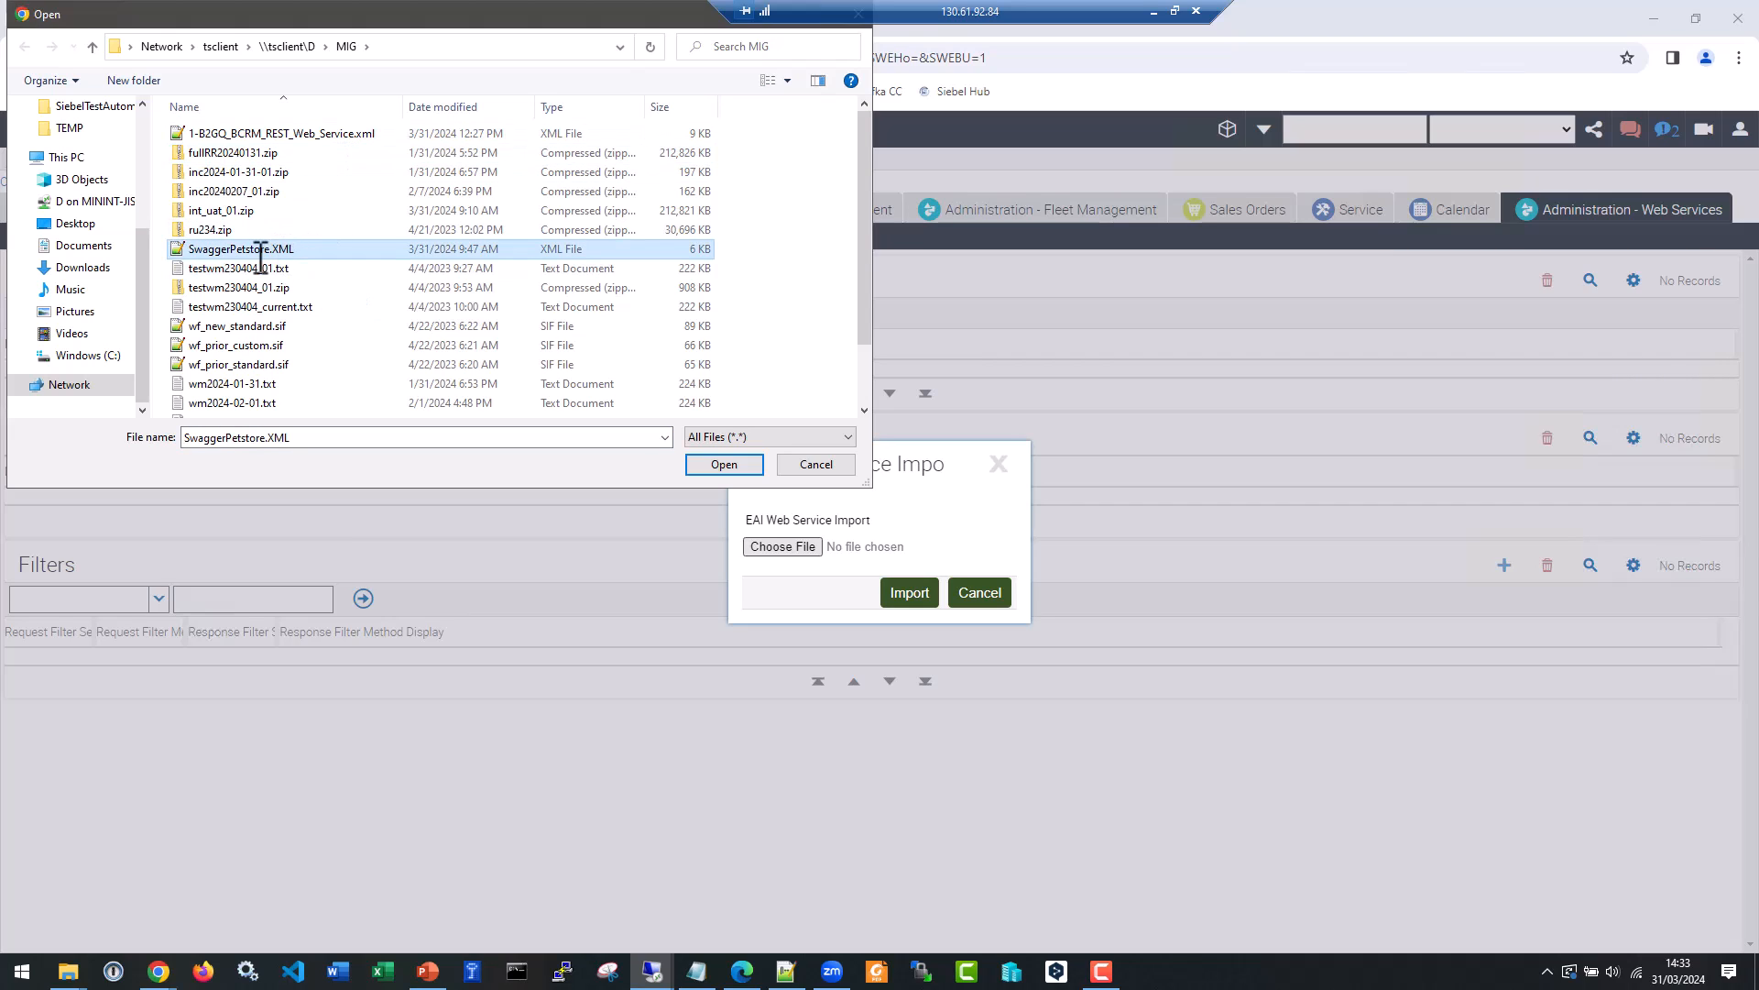
pyautogui.click(724, 465)
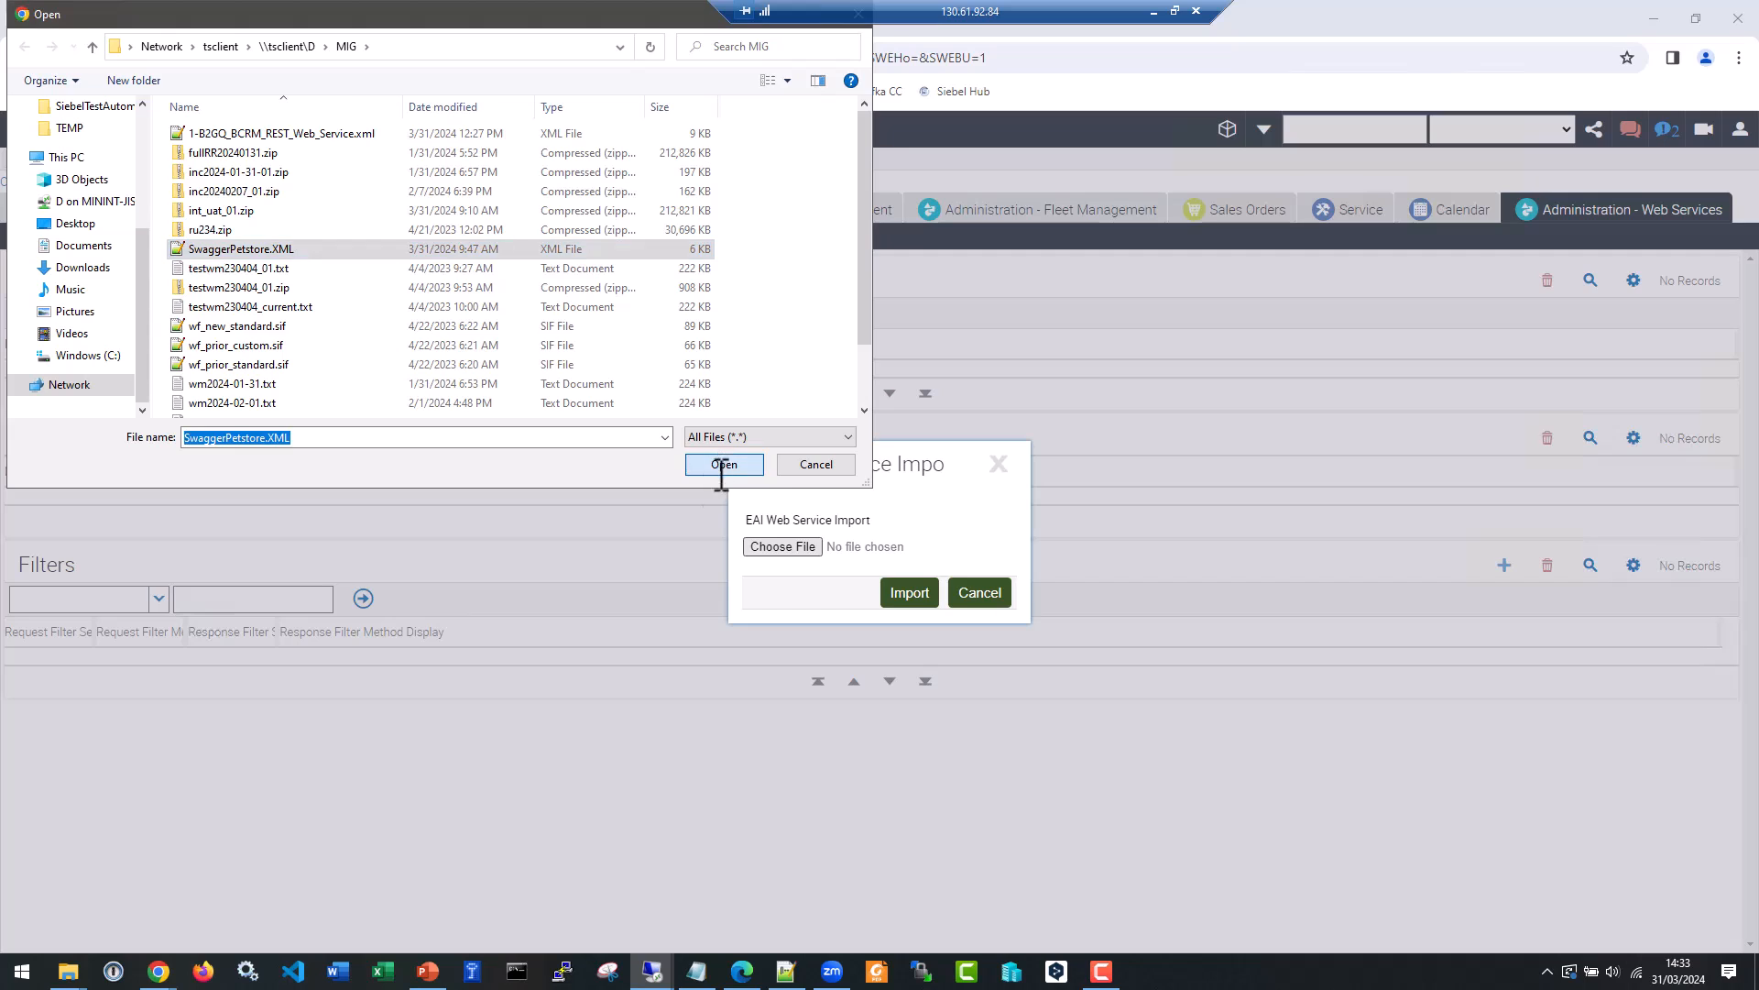
pyautogui.click(918, 593)
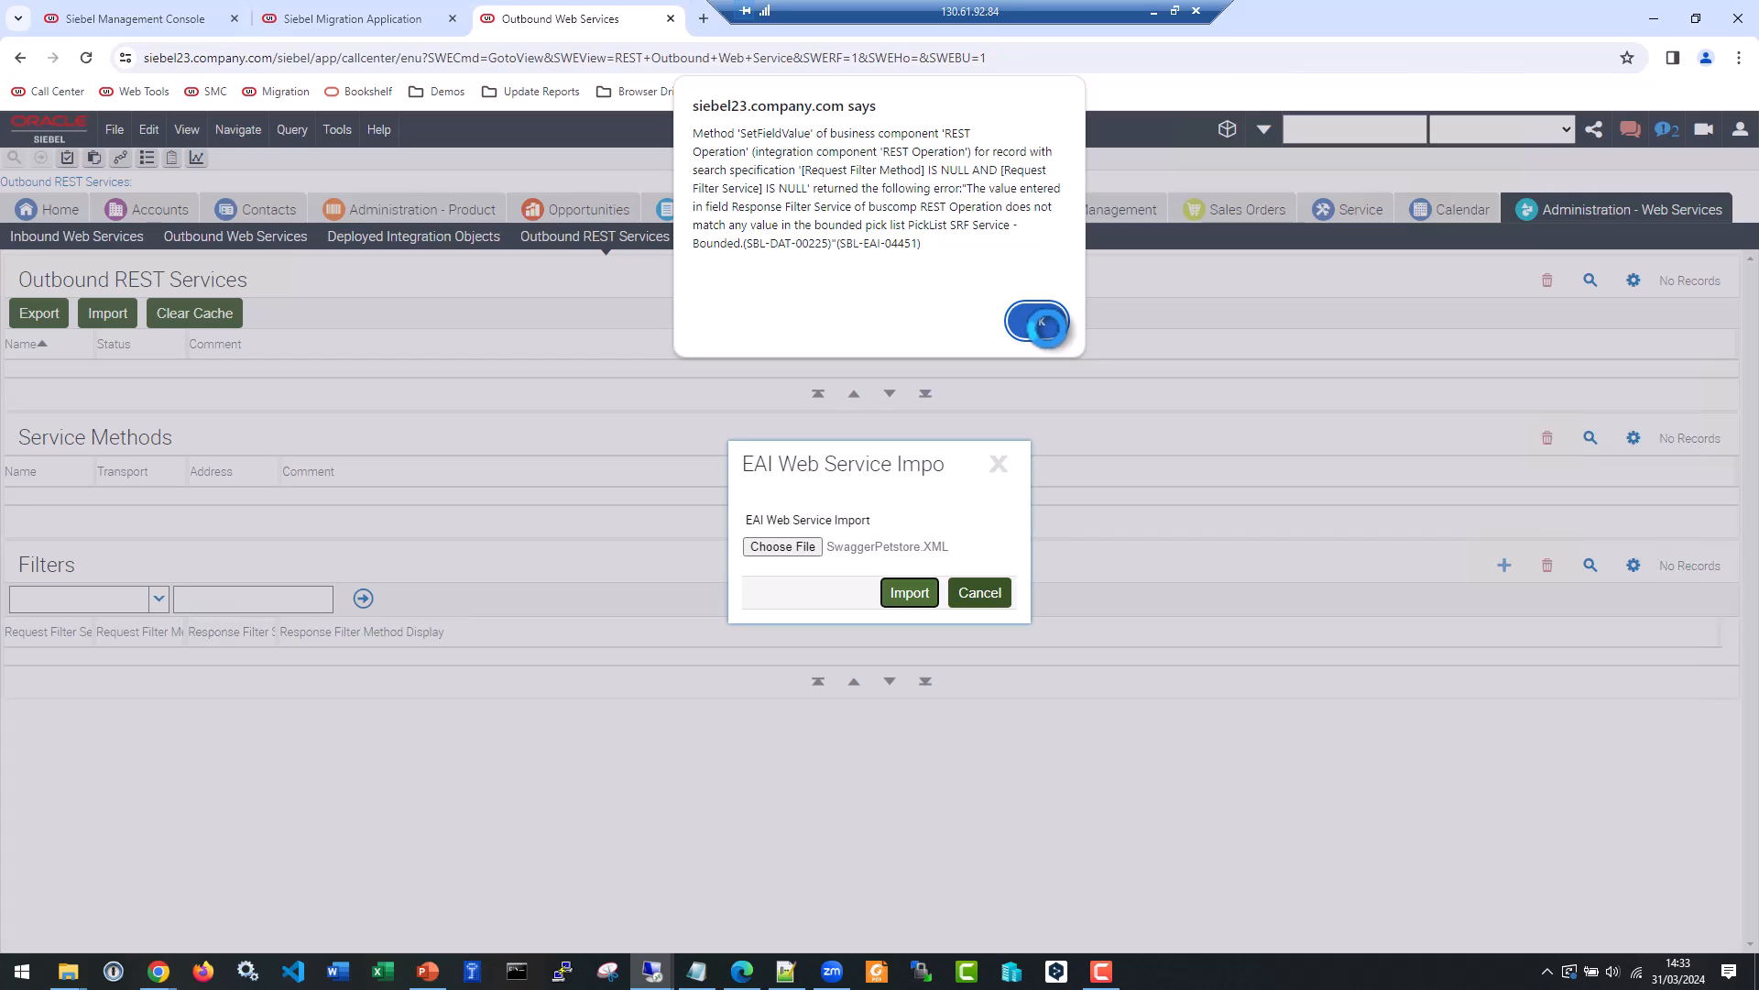
pyautogui.click(1041, 323)
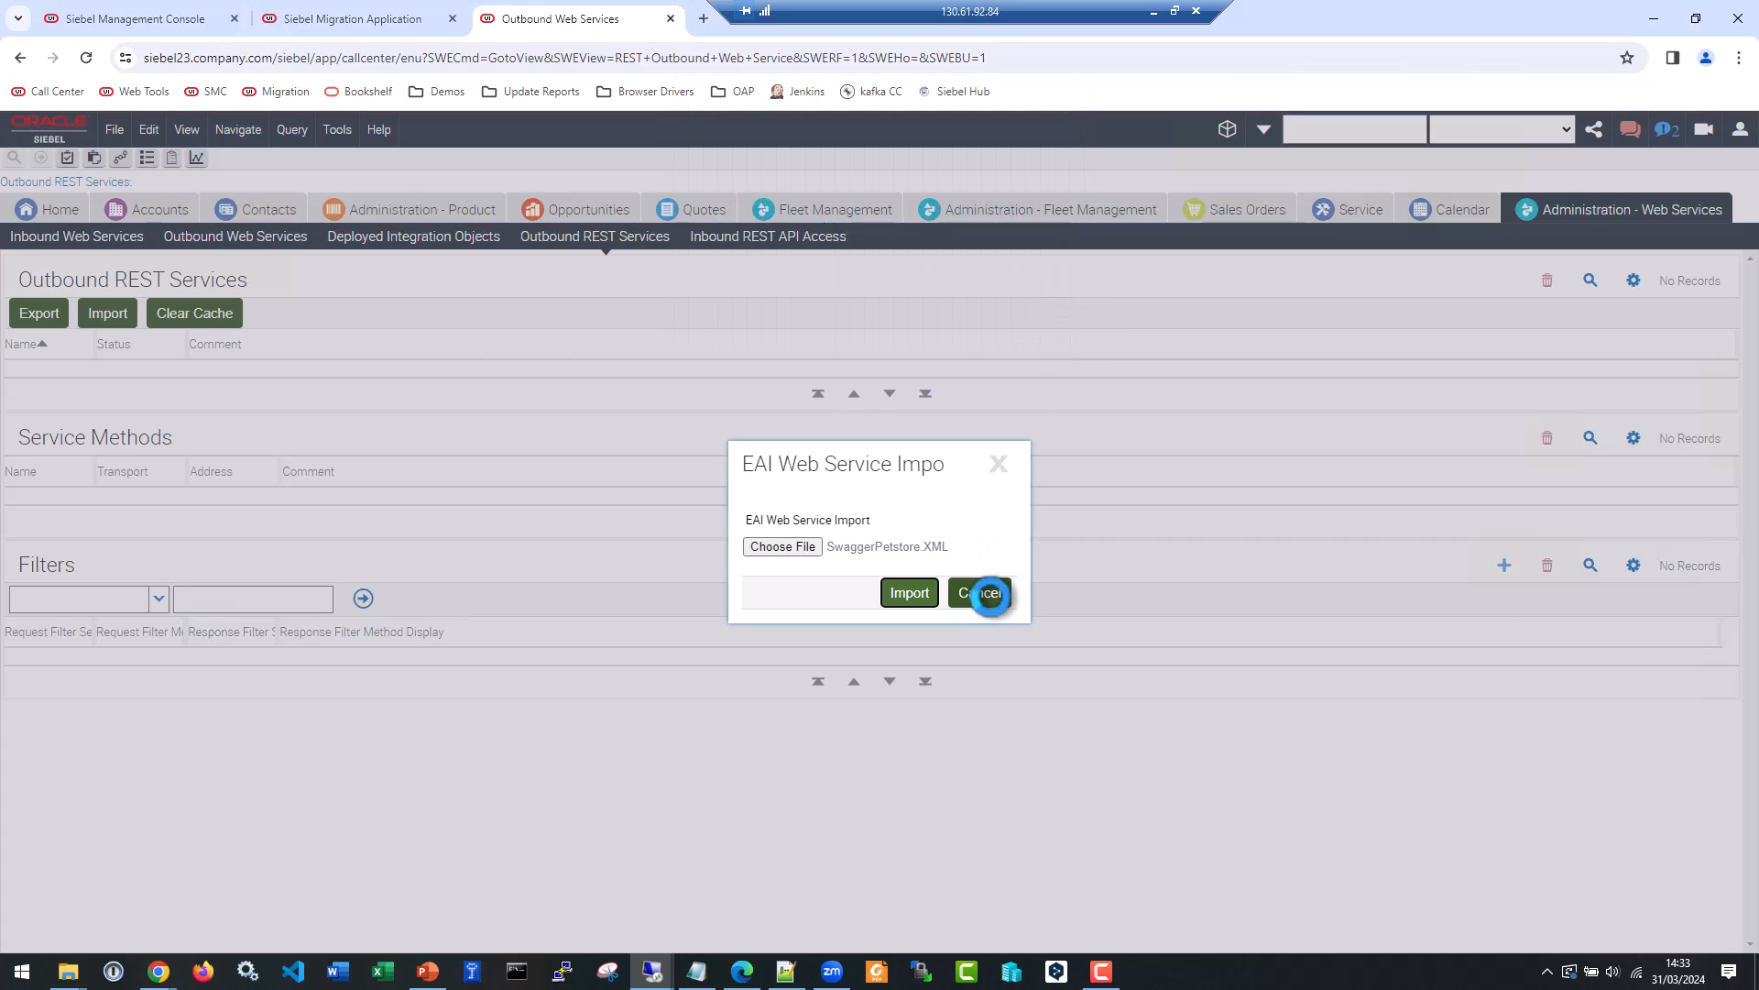
pyautogui.click(989, 592)
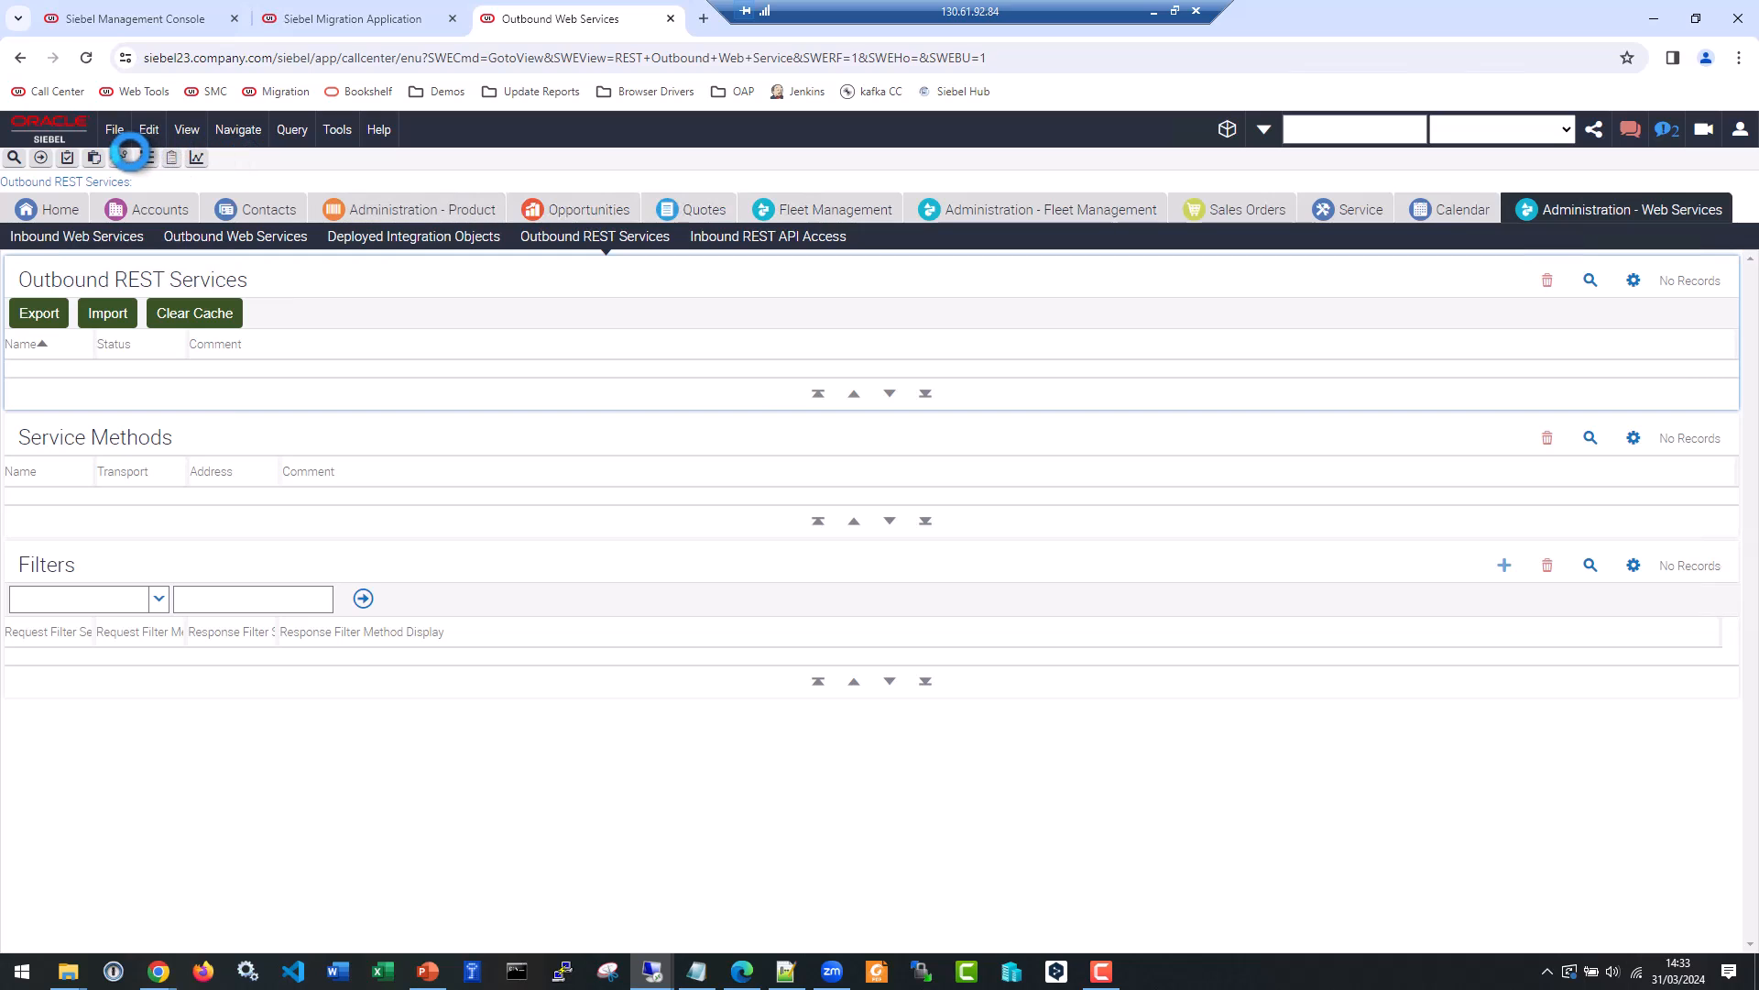
# Open the site map, and switch to the Siebel Migration Application to view its connections.
pyautogui.click(119, 157)
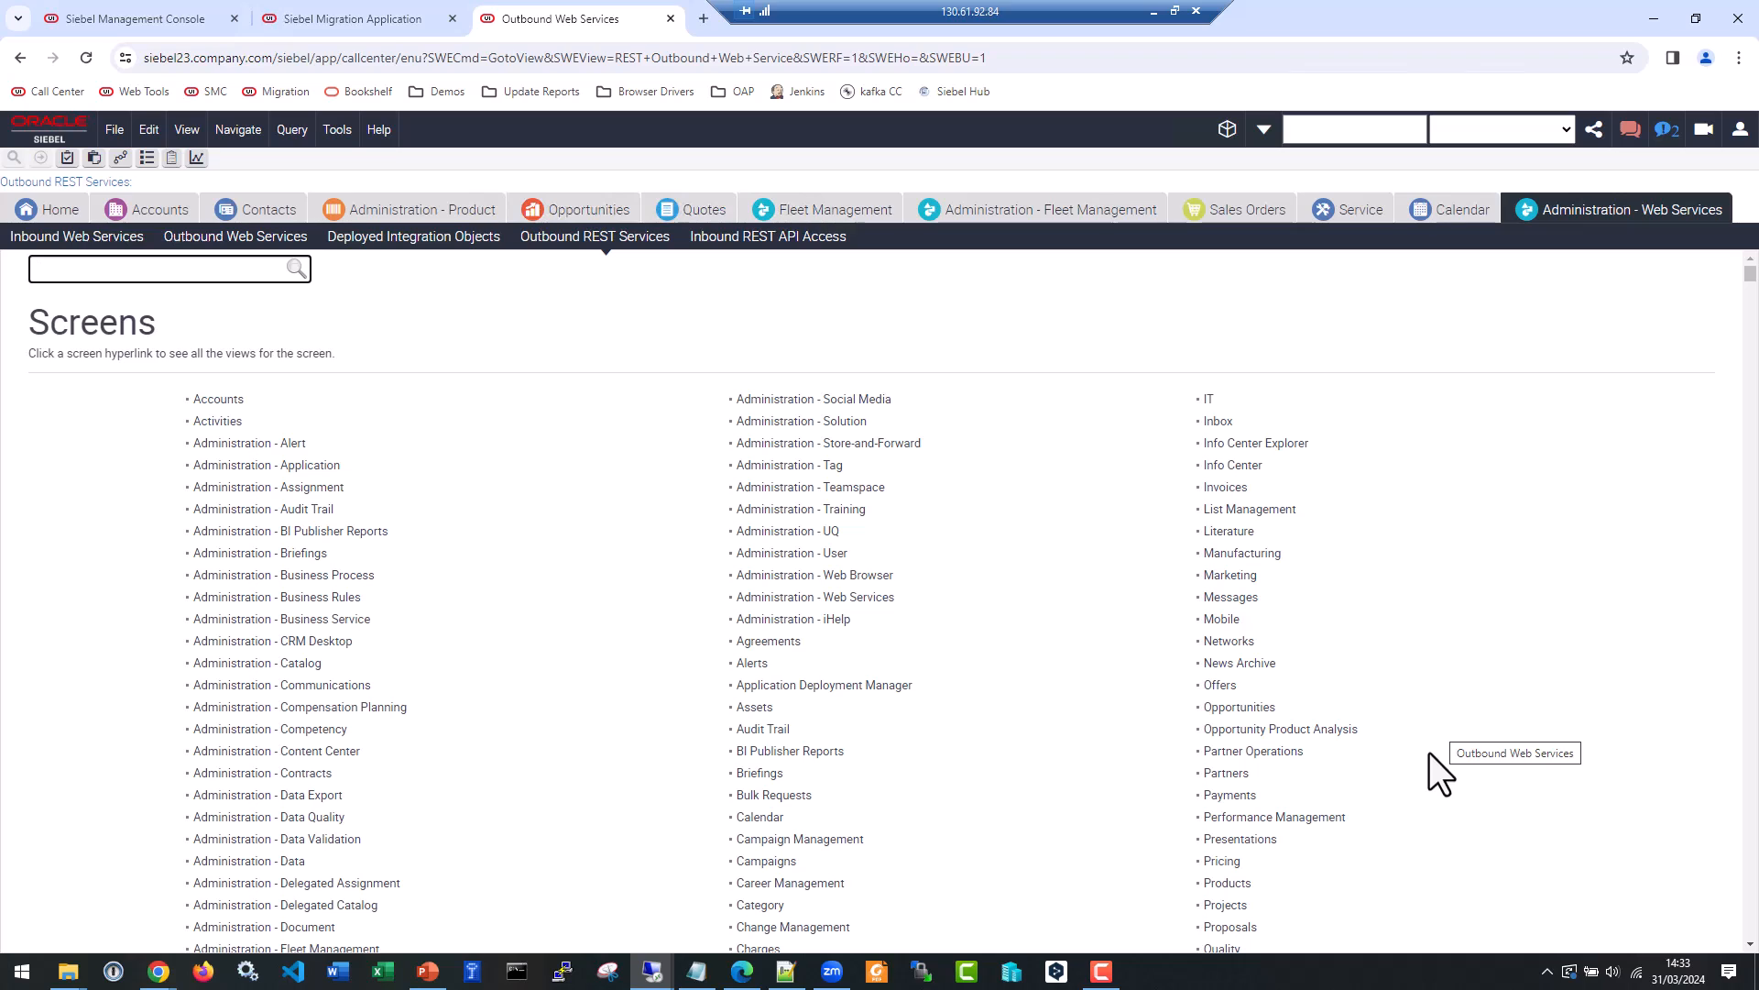
pyautogui.click(357, 16)
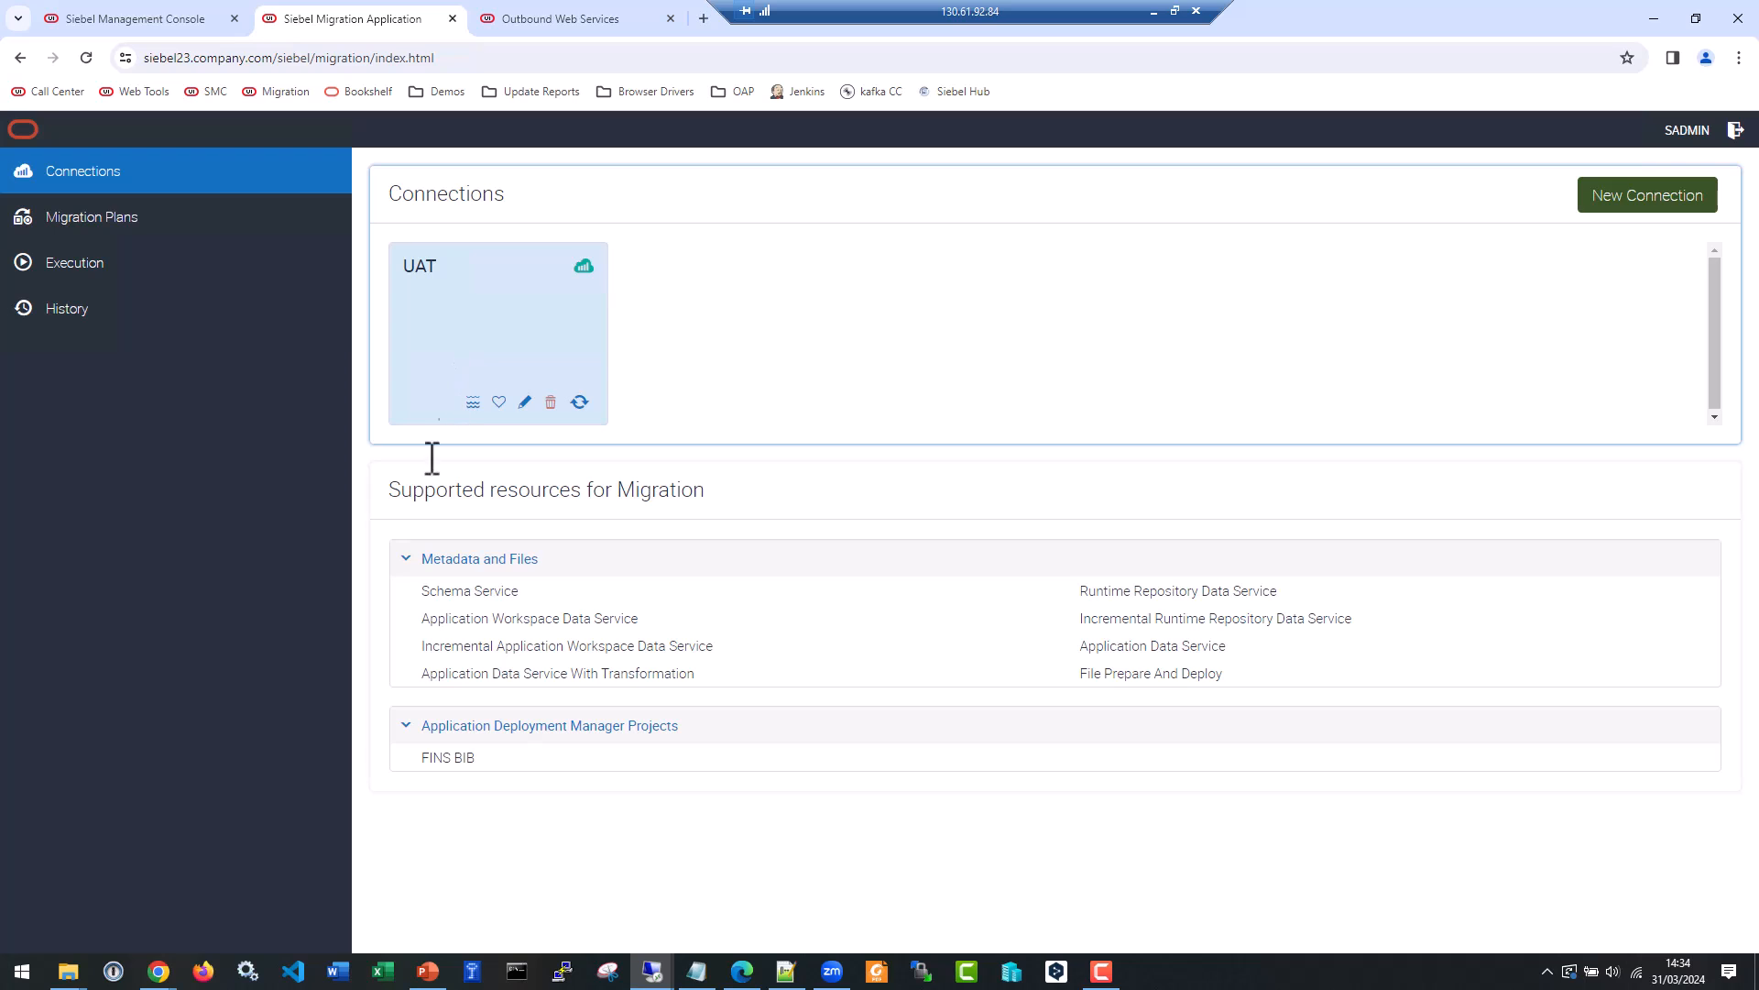
# Switch to File Explorer, open D:\MIG ordered by modification date, and select the file wm20240331_01.txt.
pyautogui.moveTo(68, 976)
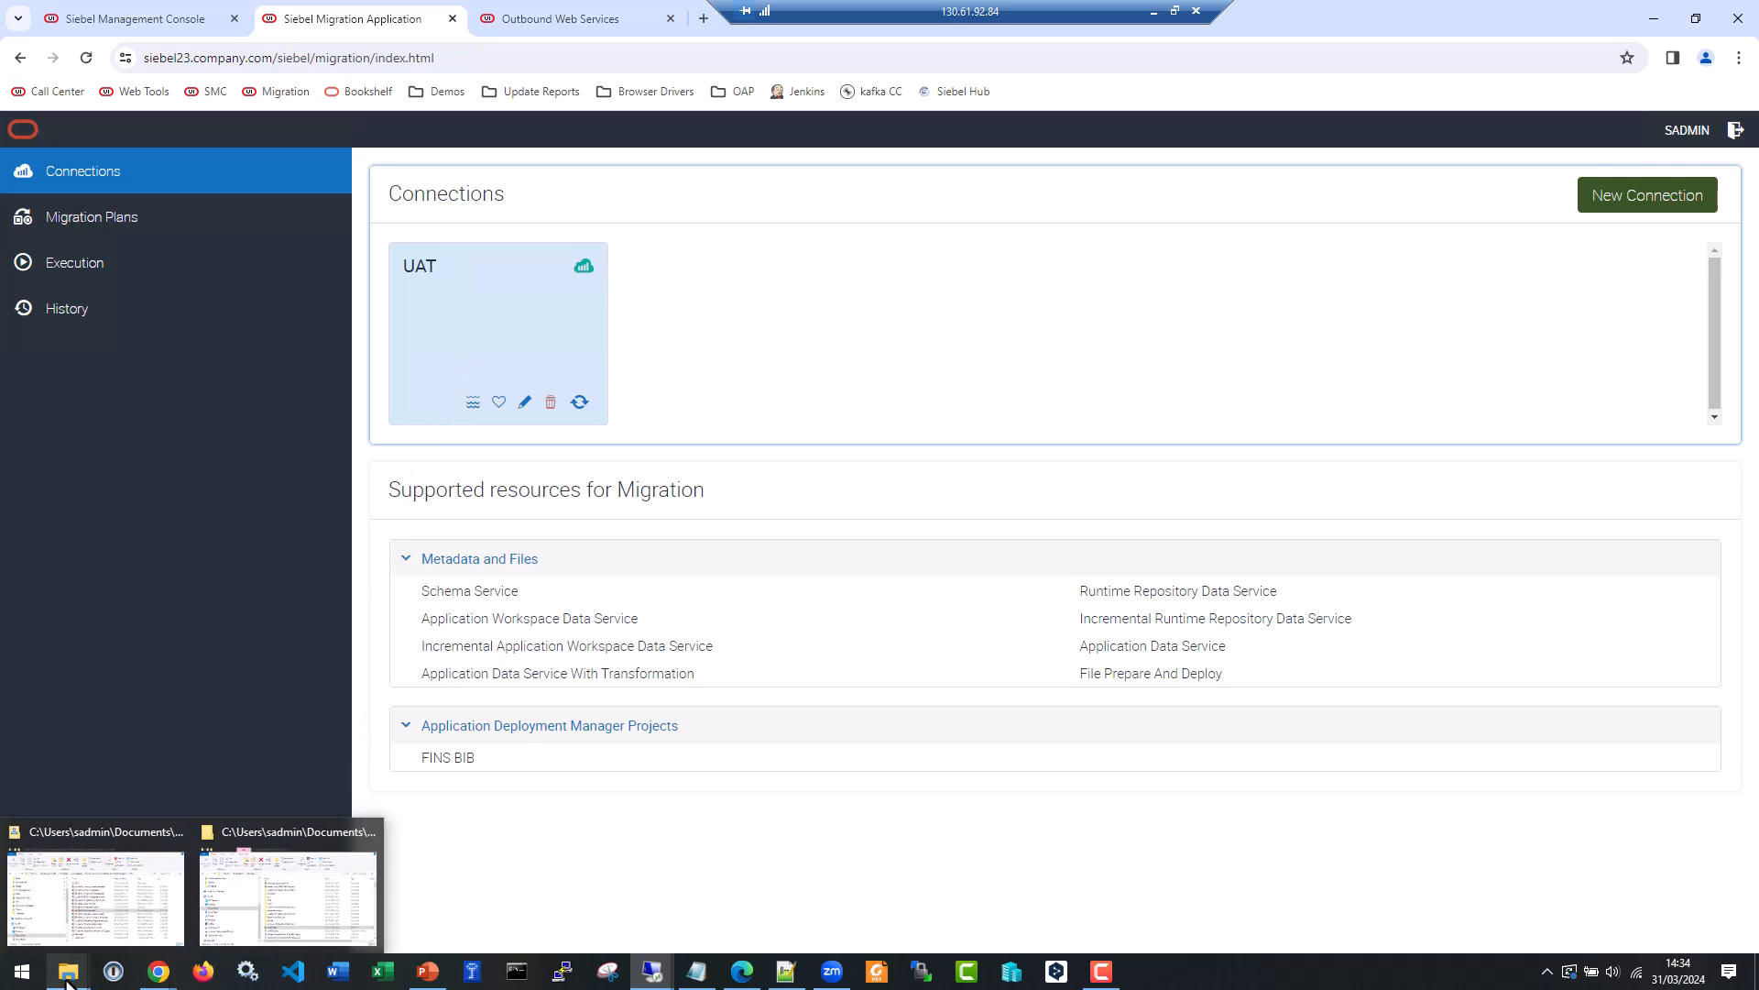
pyautogui.click(101, 935)
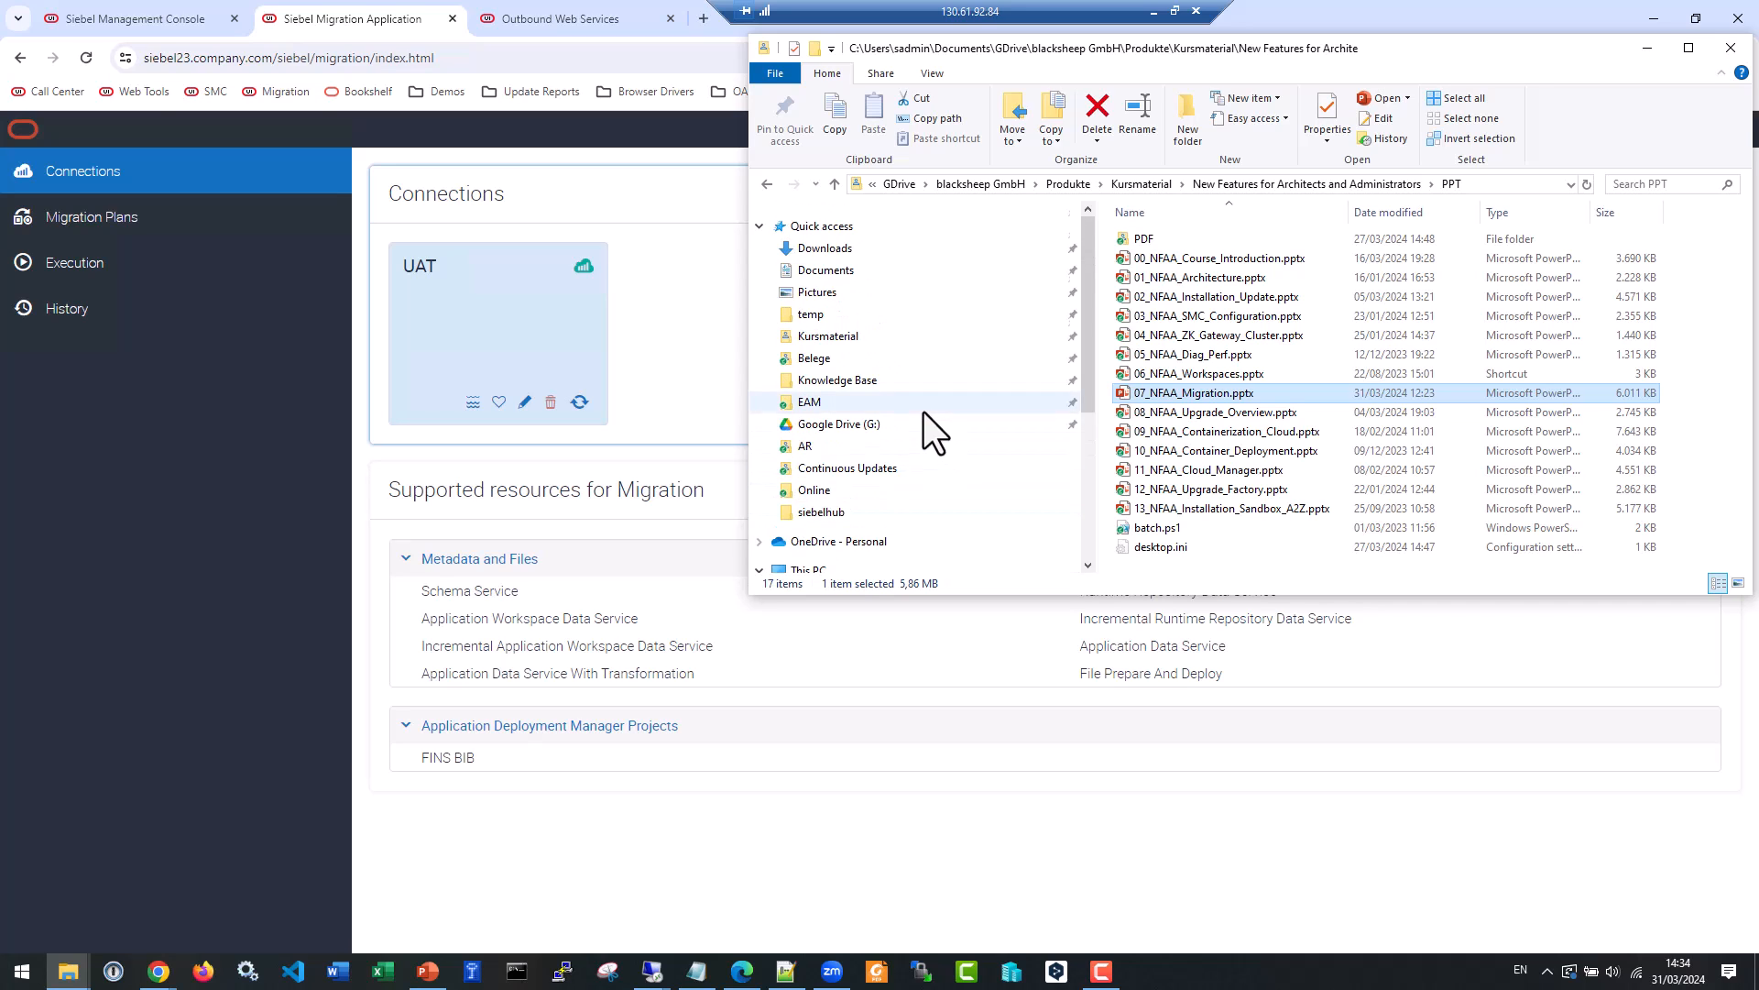
pyautogui.scroll(-3, 925, 413)
pyautogui.scroll(-1, 921, 418)
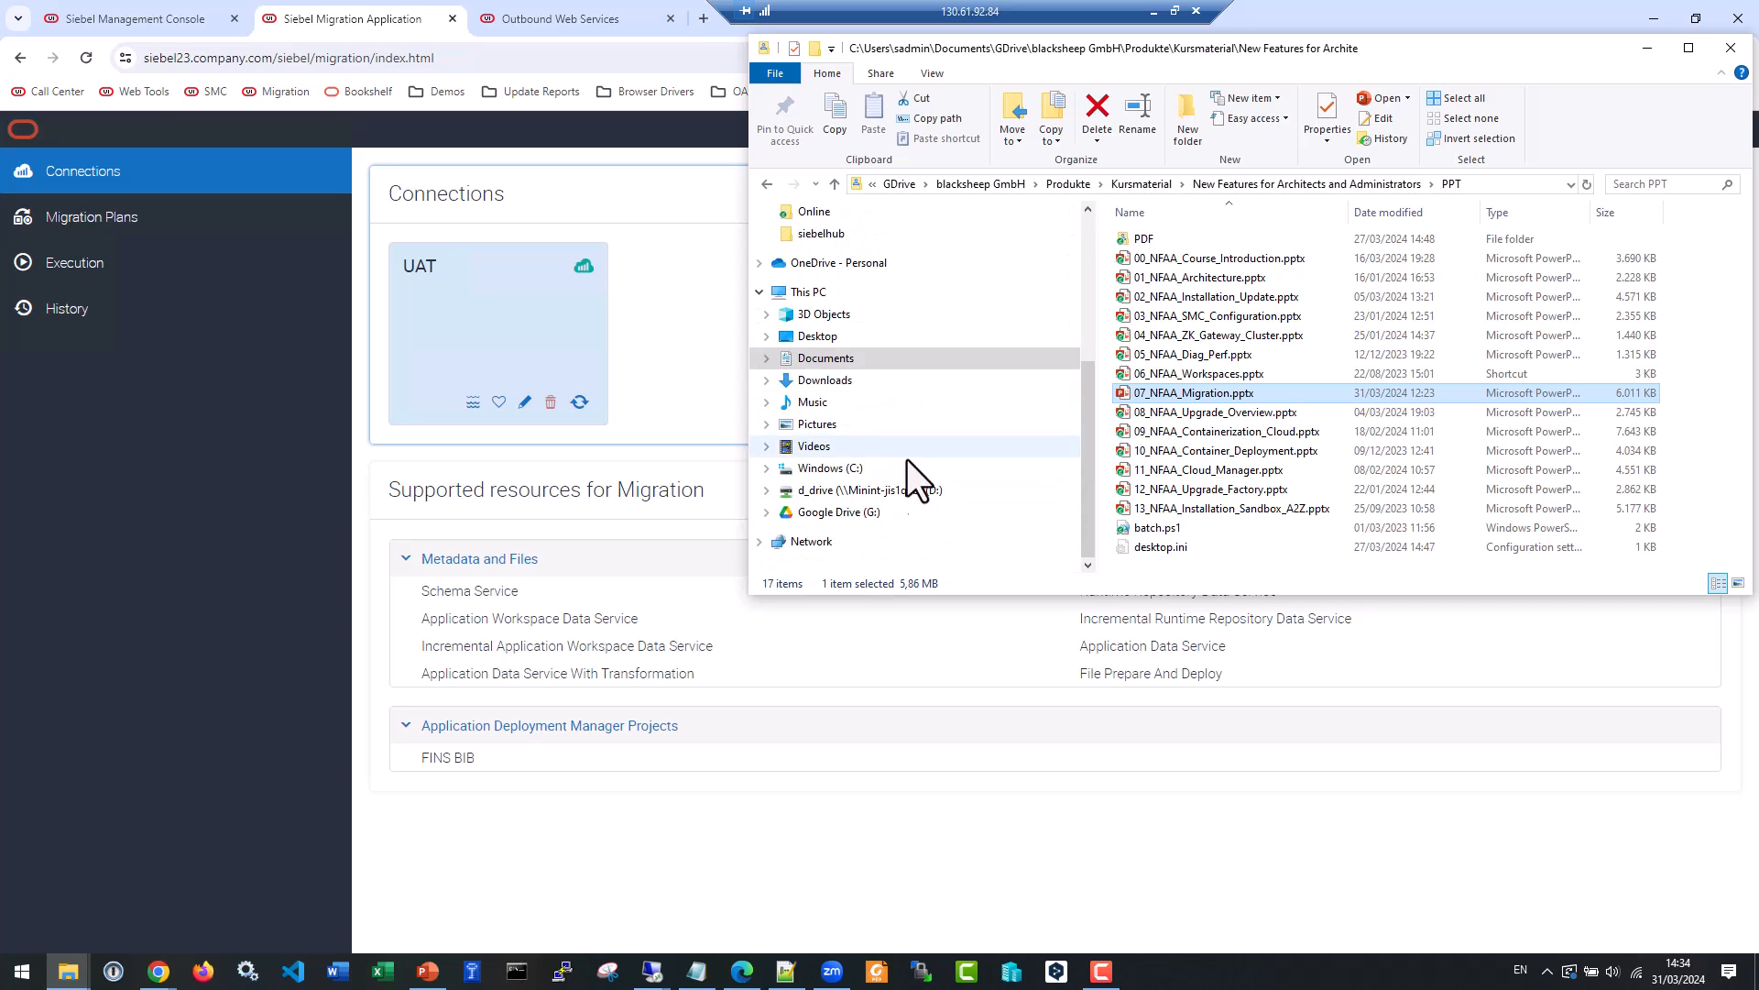
pyautogui.click(766, 489)
pyautogui.click(822, 258)
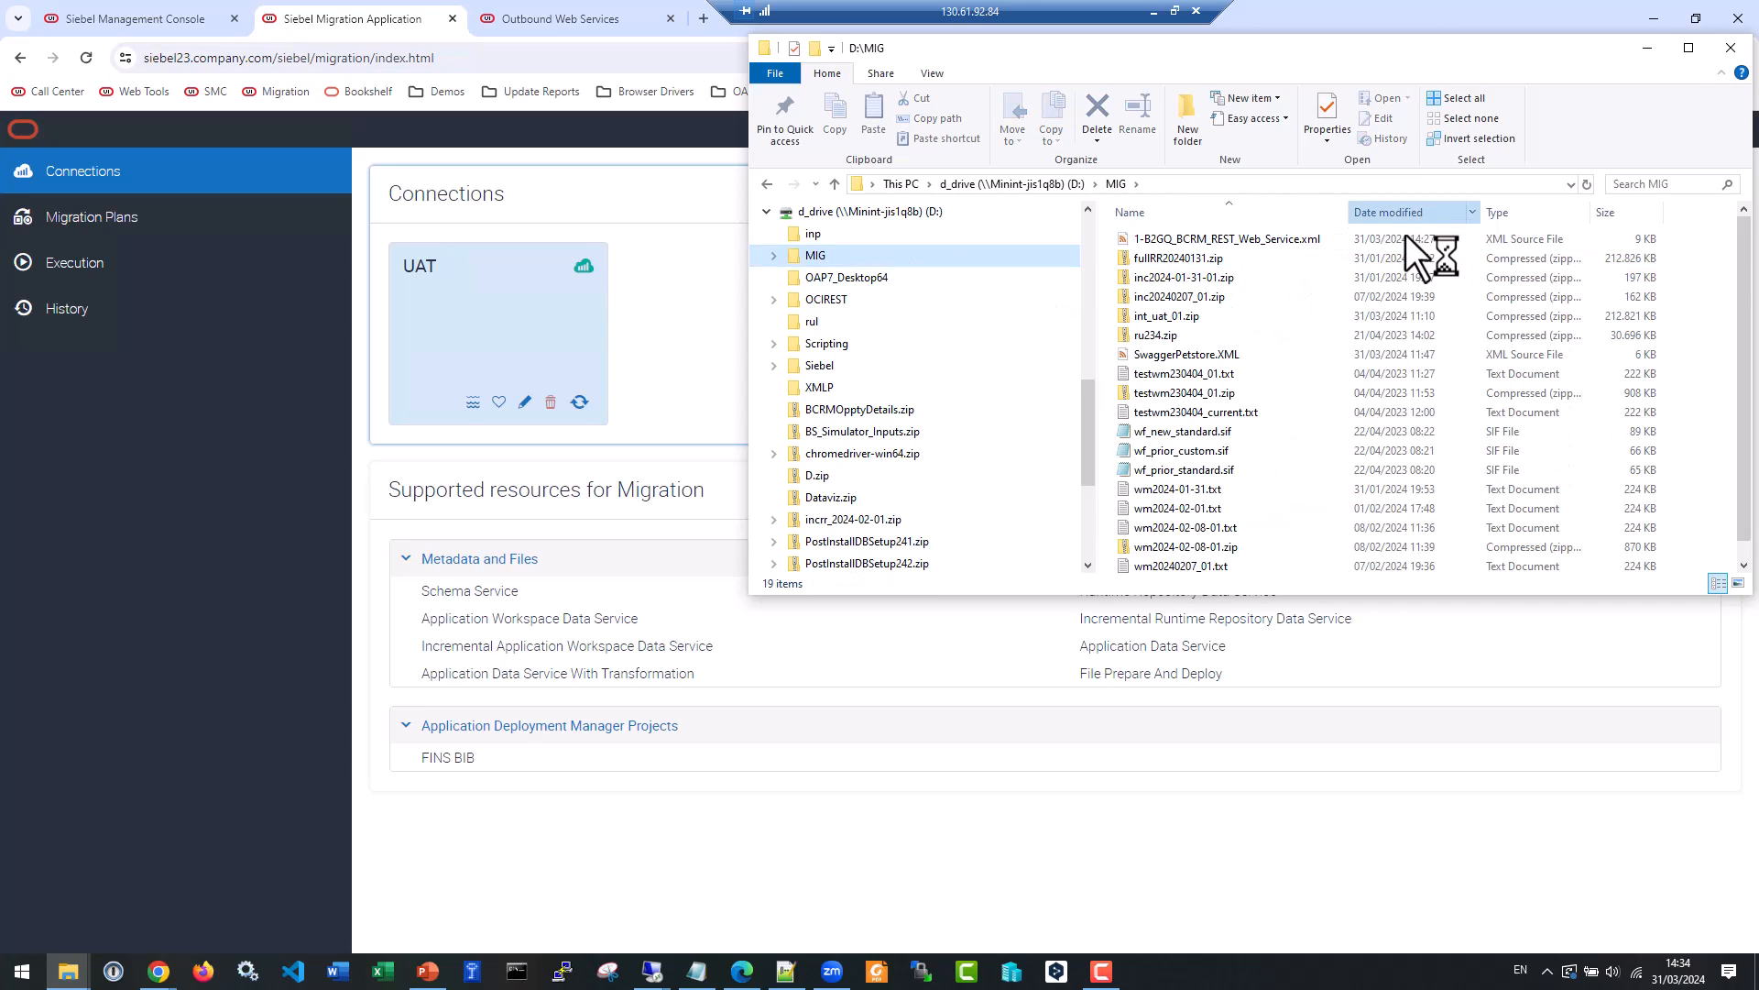
pyautogui.click(1169, 260)
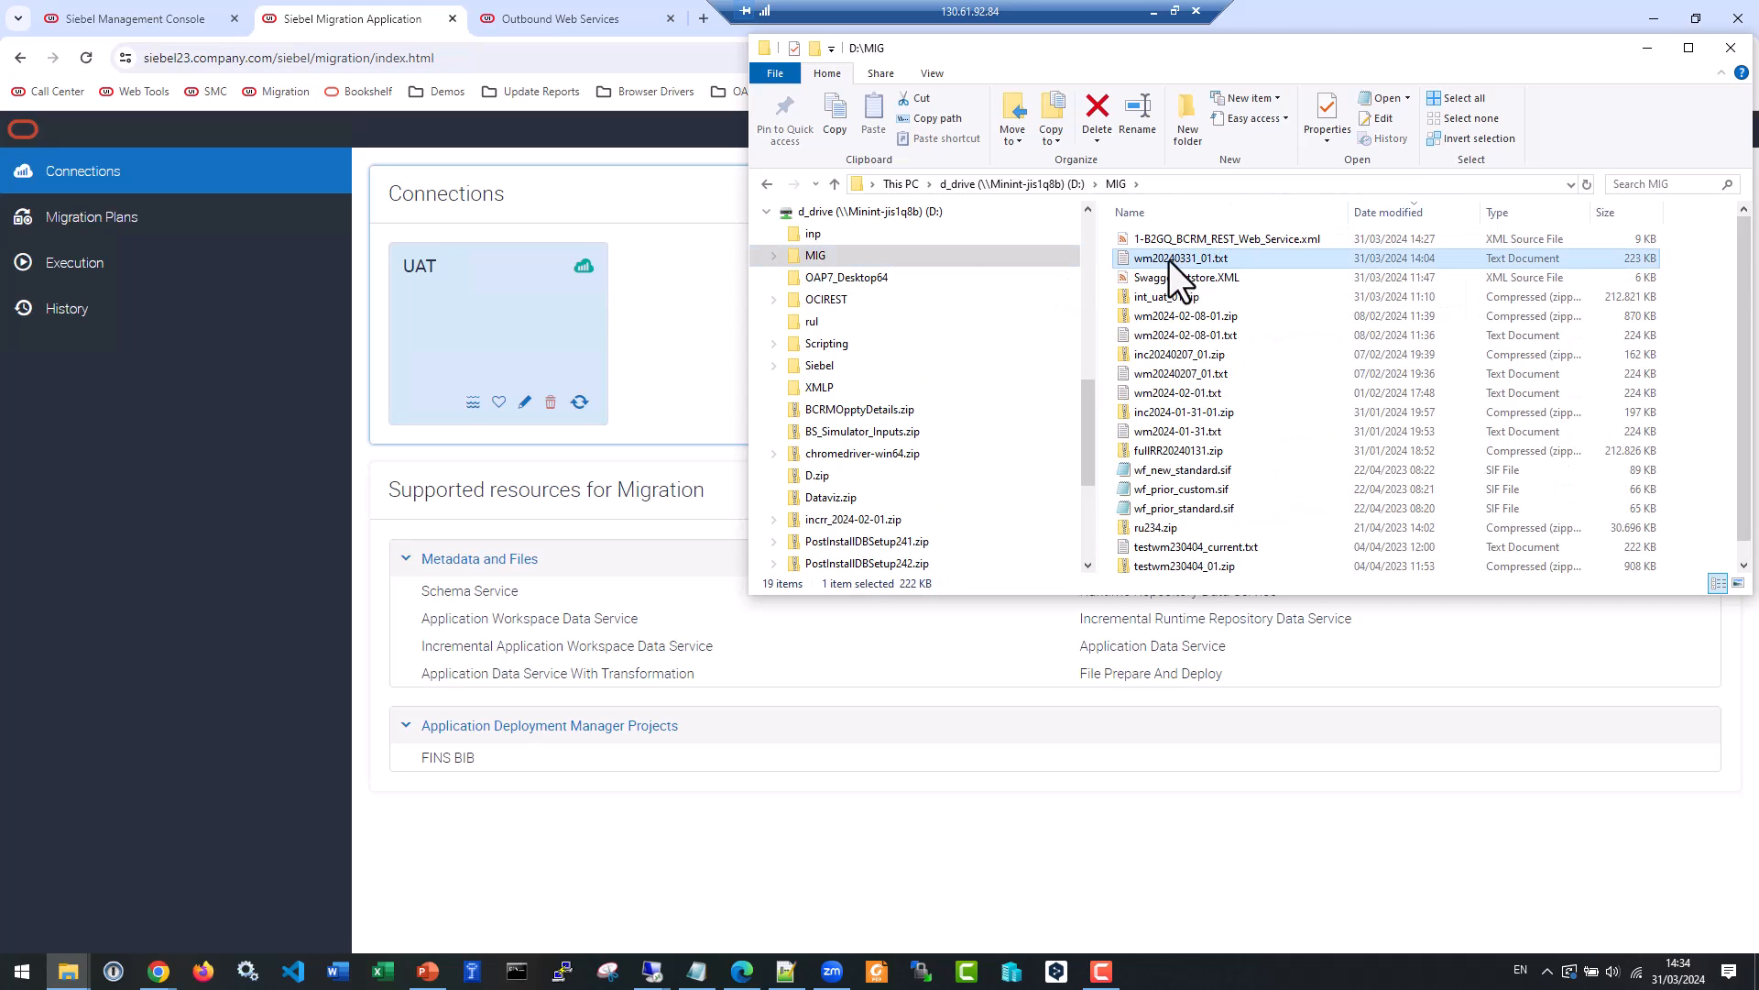
pyautogui.press('F2')
pyautogui.click(1258, 259)
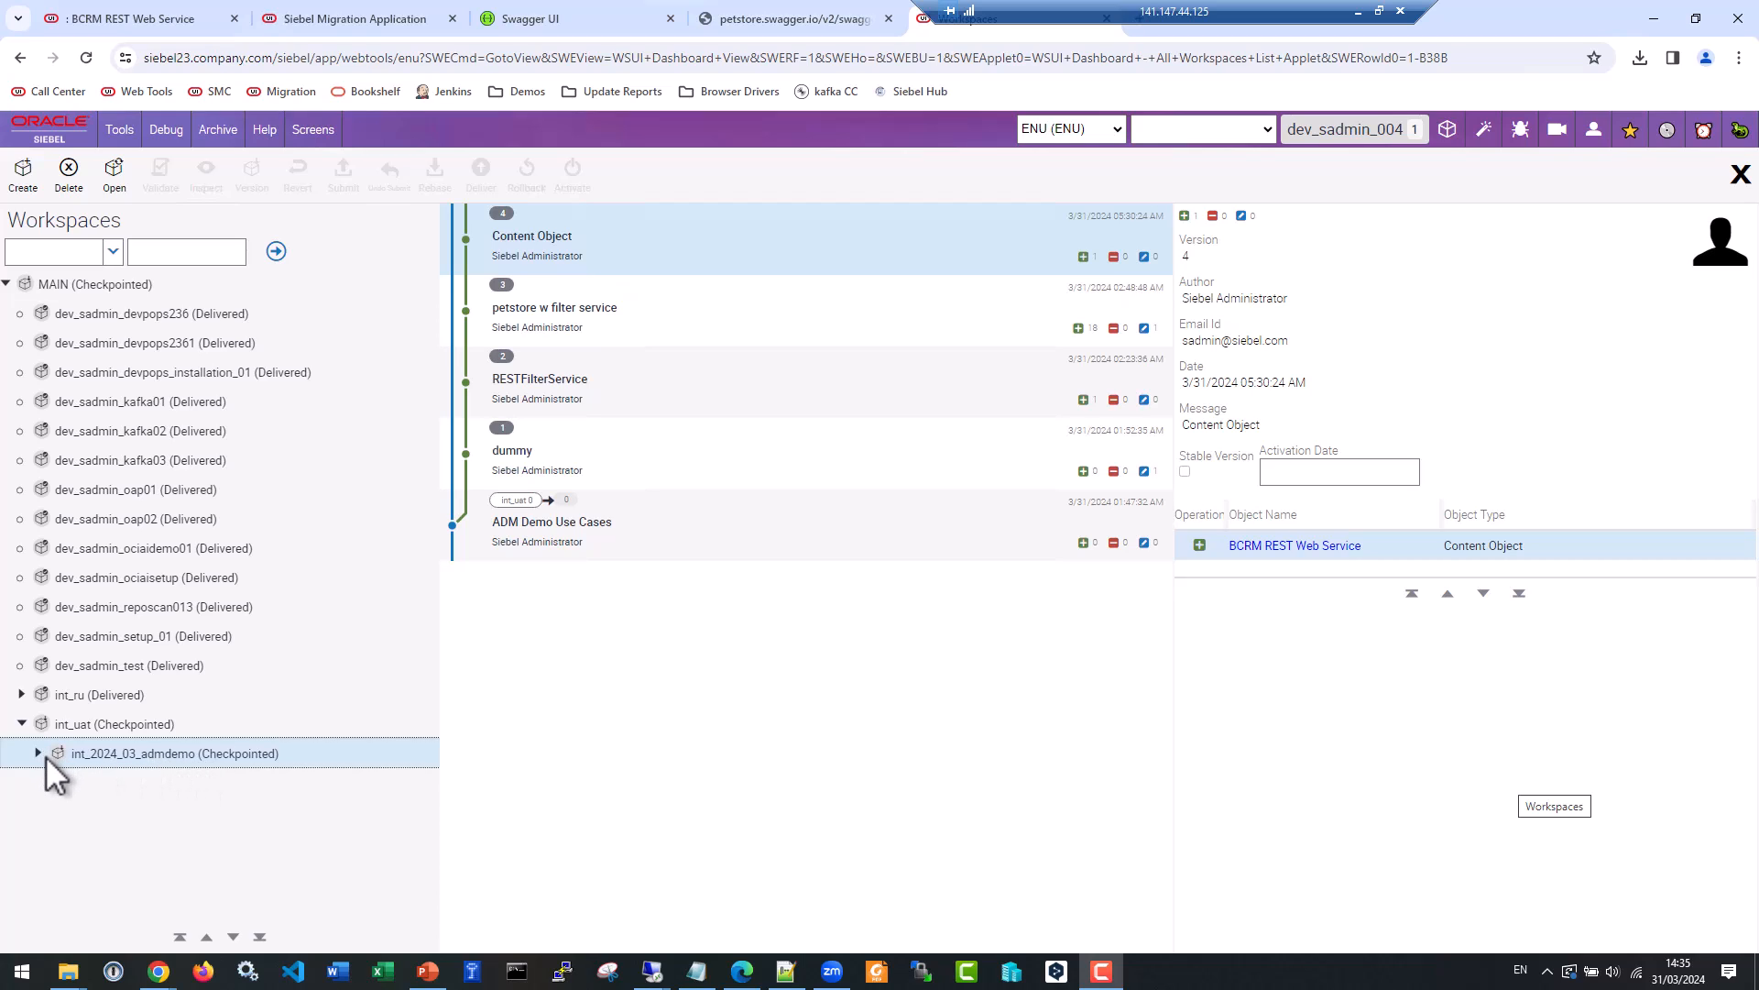
# Open the int_2024_03_admdemo workspace under int_uat and submit it for delivery.
pyautogui.click(161, 754)
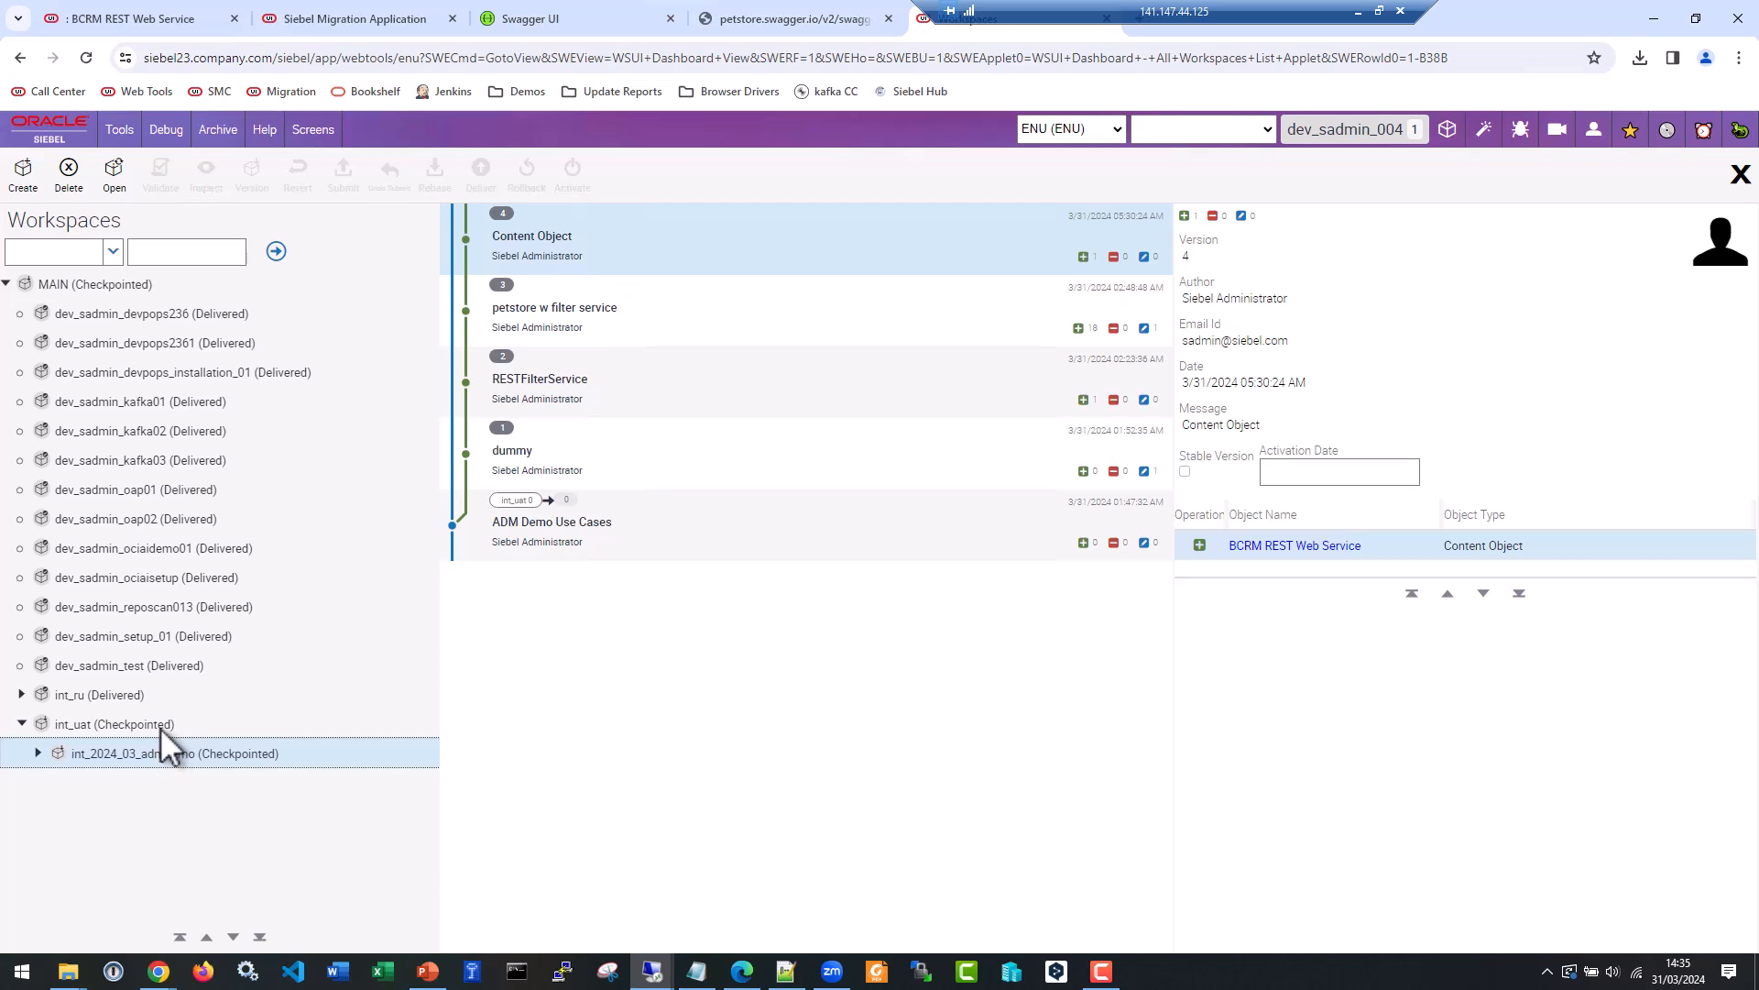
pyautogui.click(152, 721)
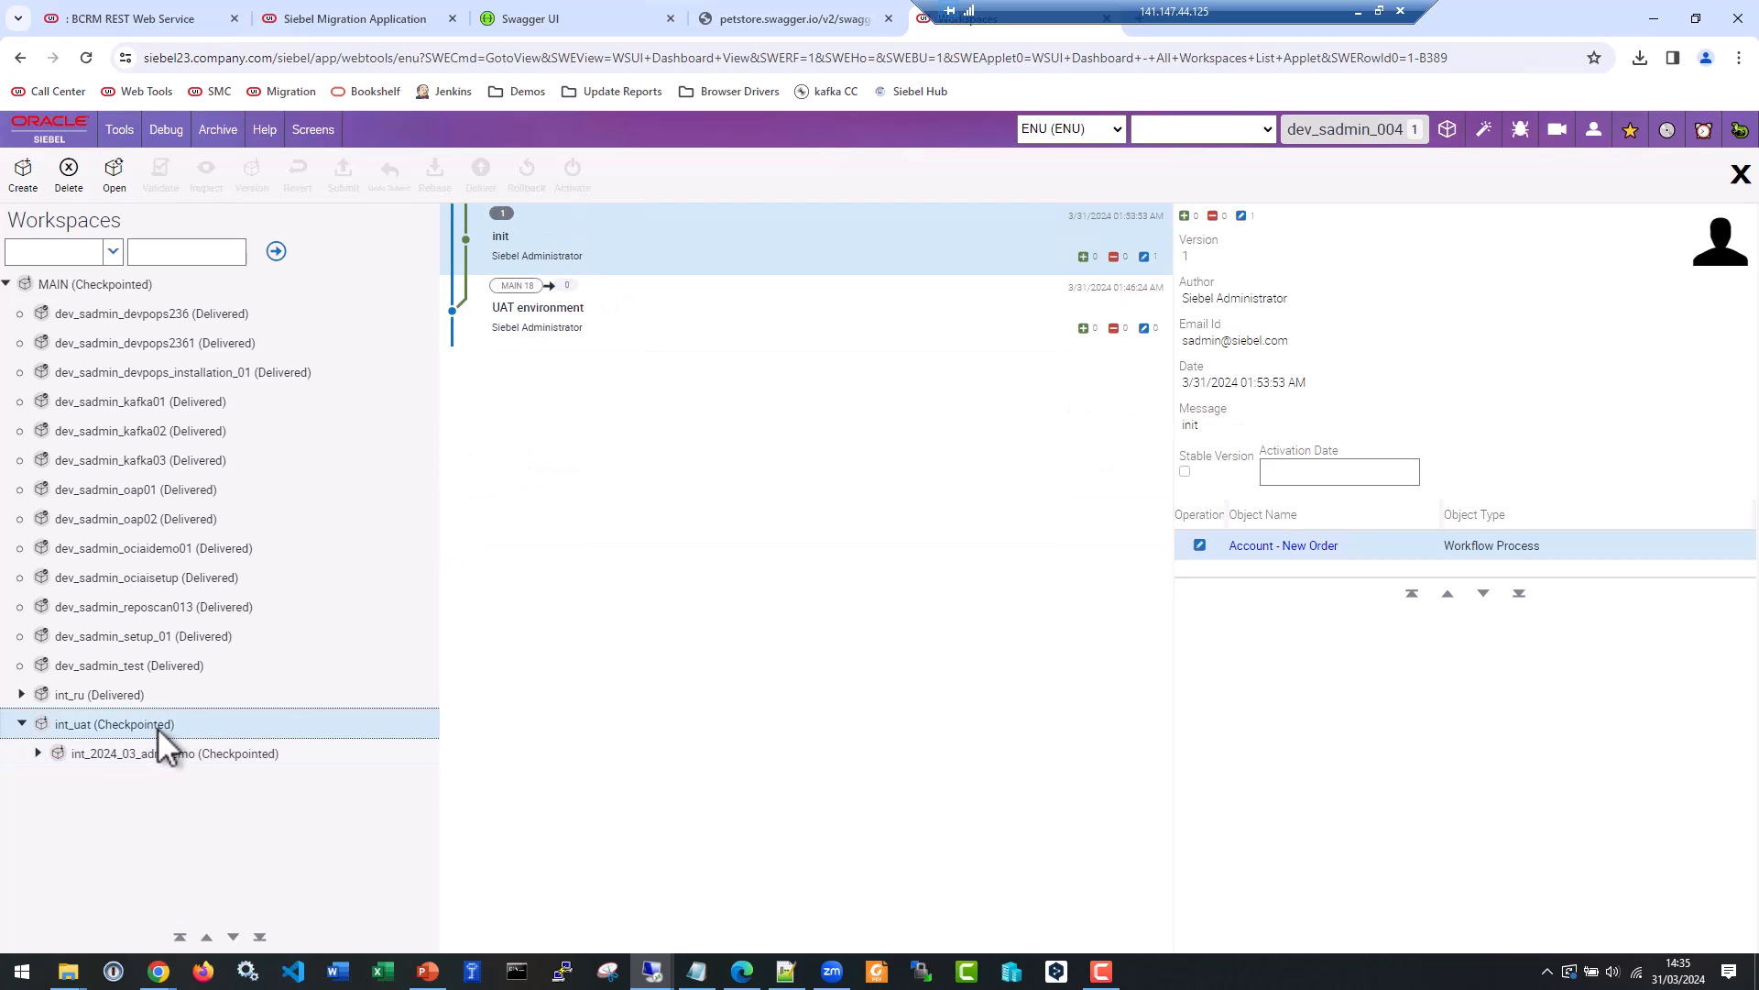
pyautogui.click(168, 755)
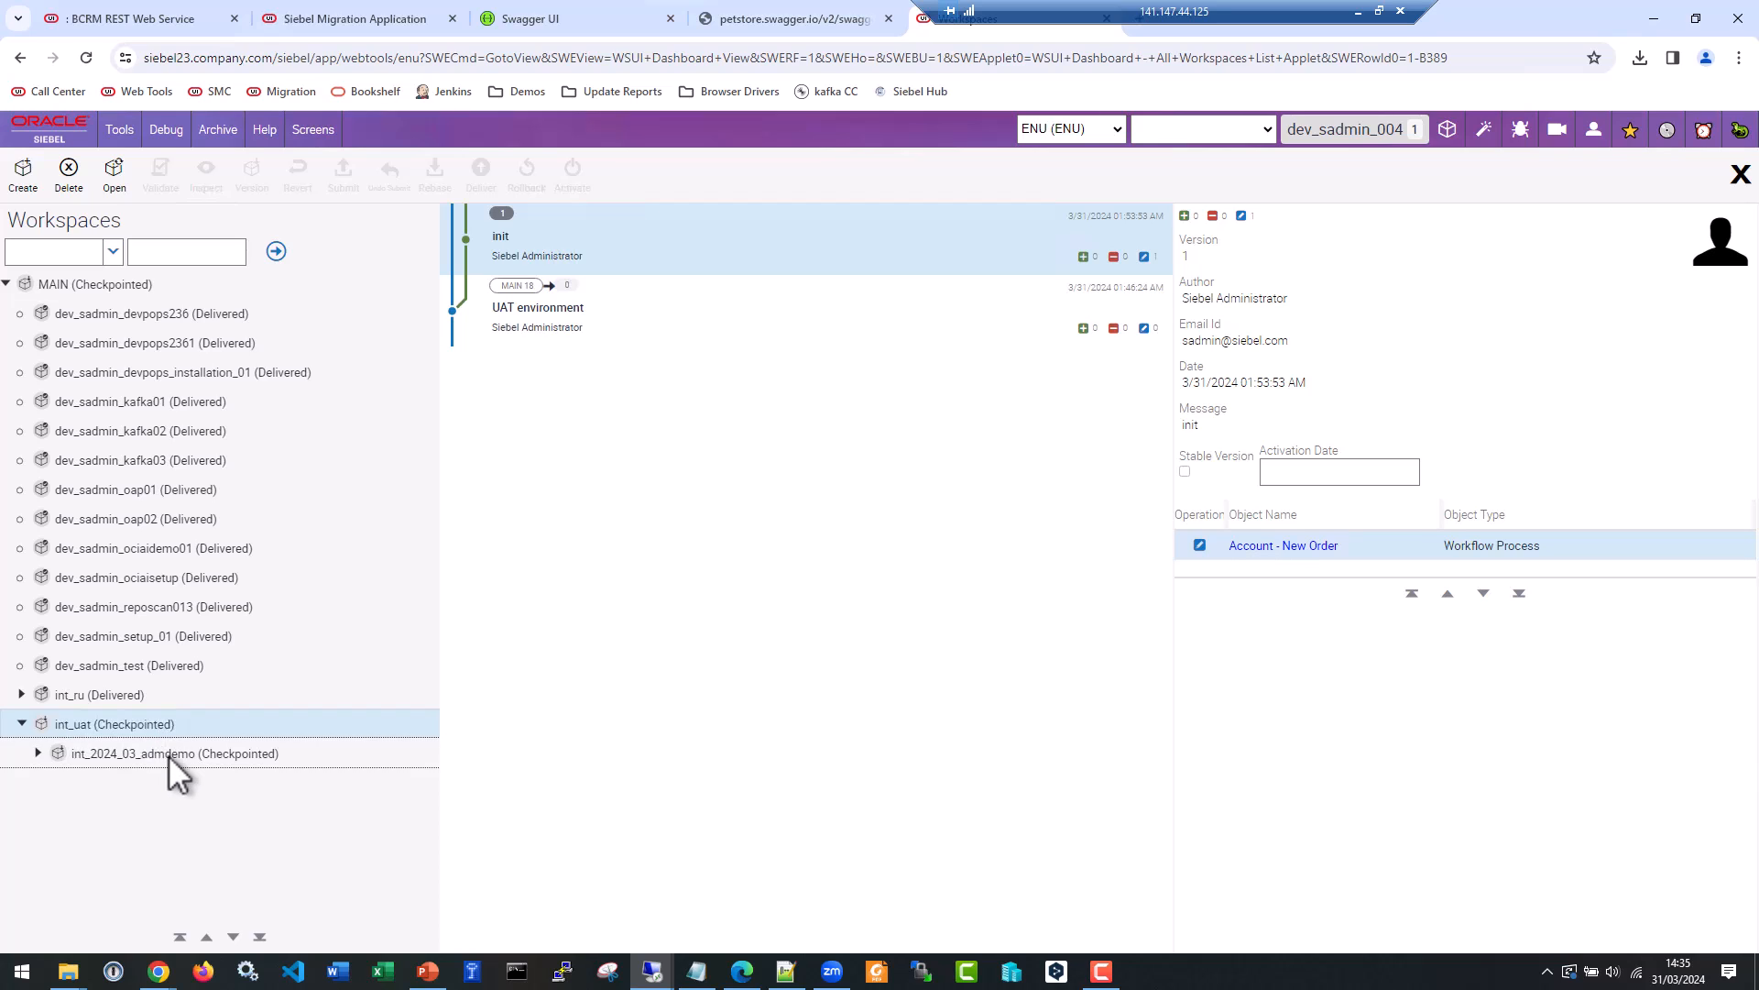
pyautogui.click(113, 176)
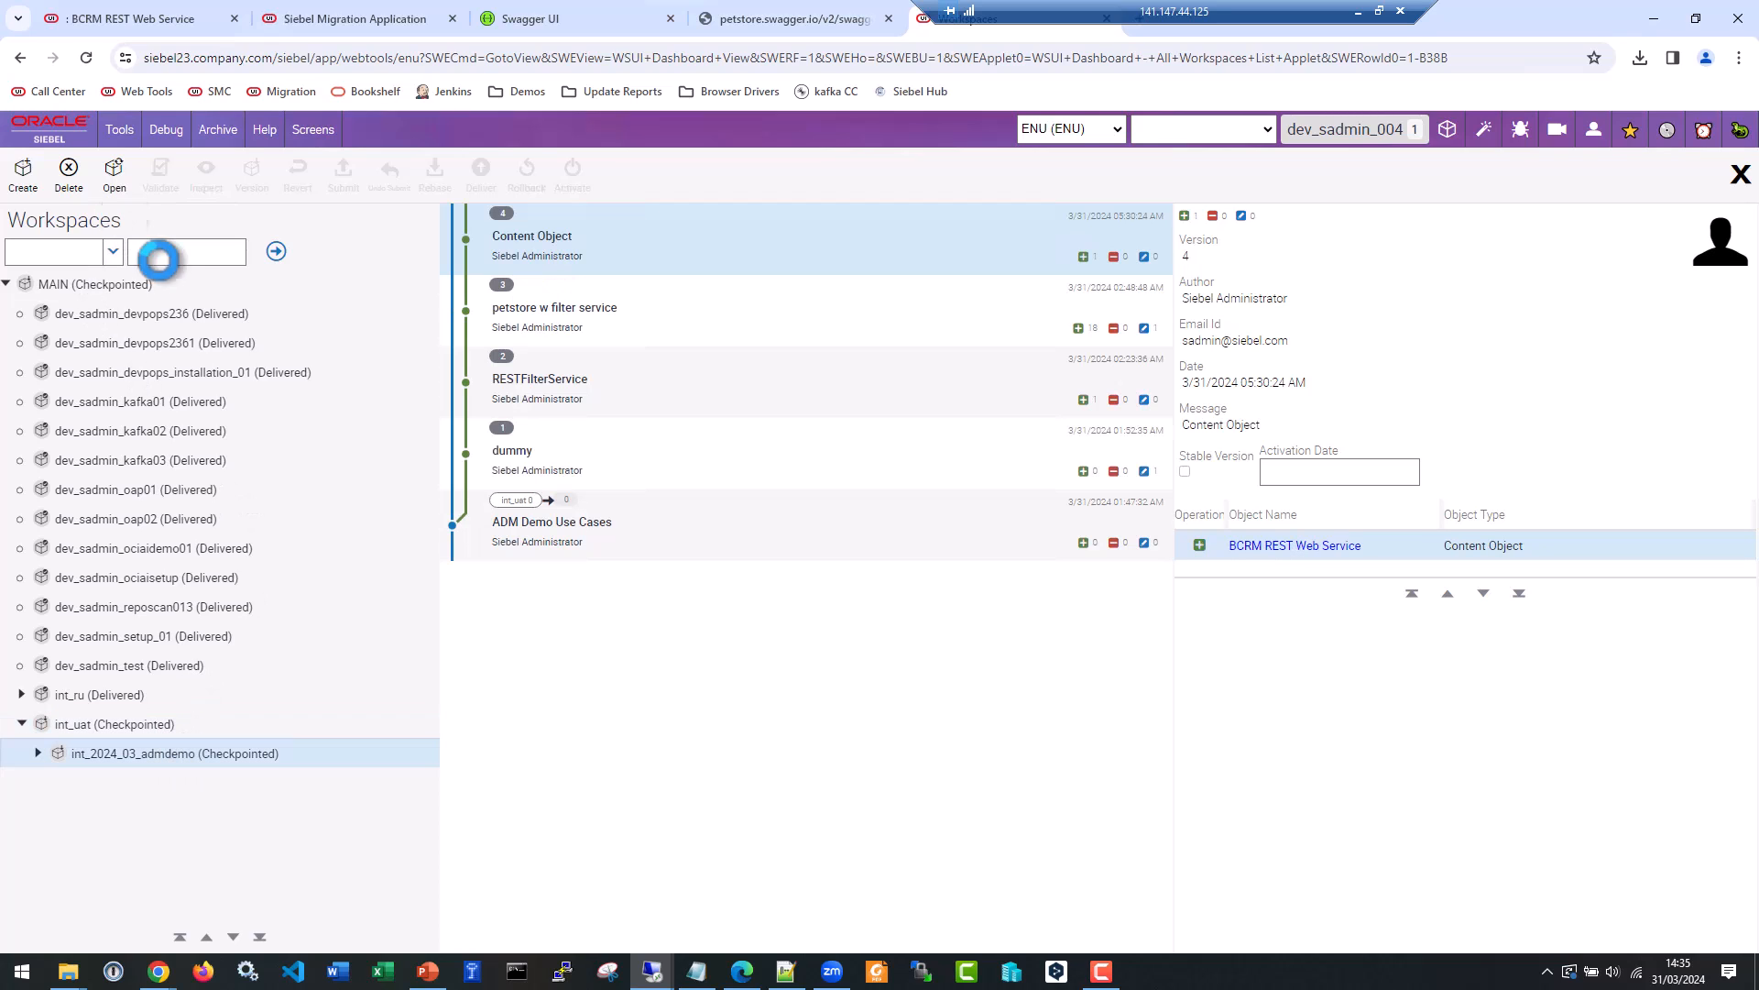
pyautogui.click(343, 179)
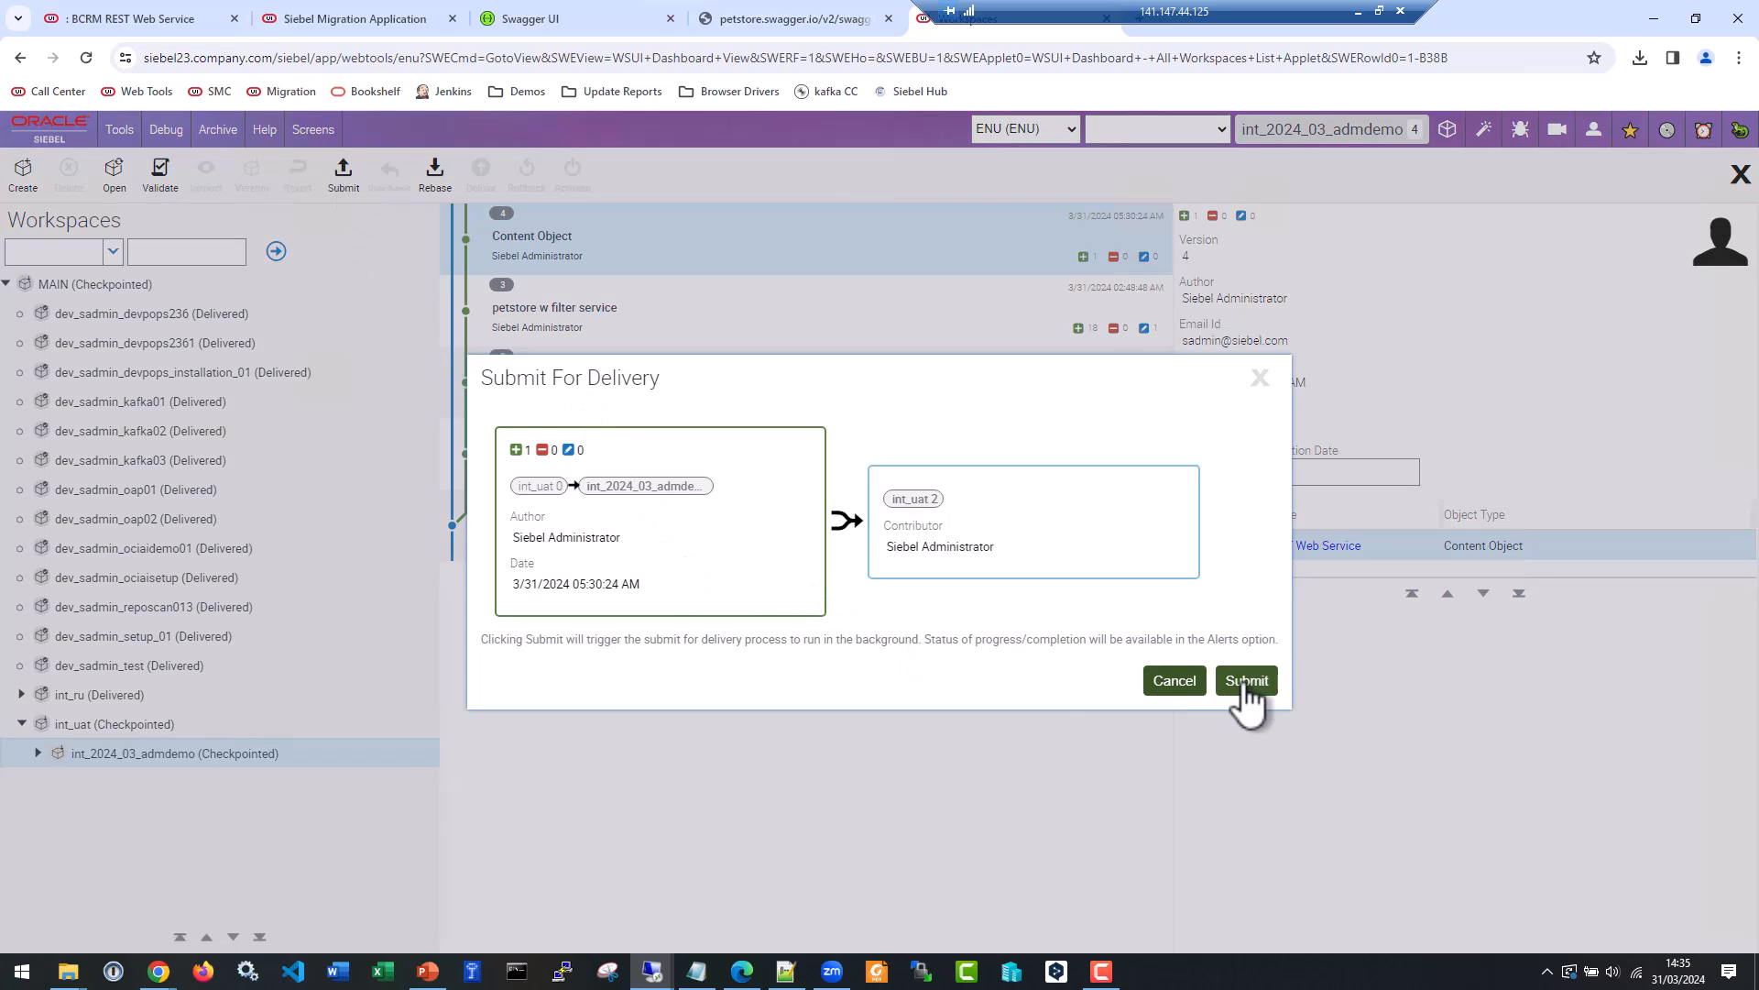
pyautogui.click(1248, 683)
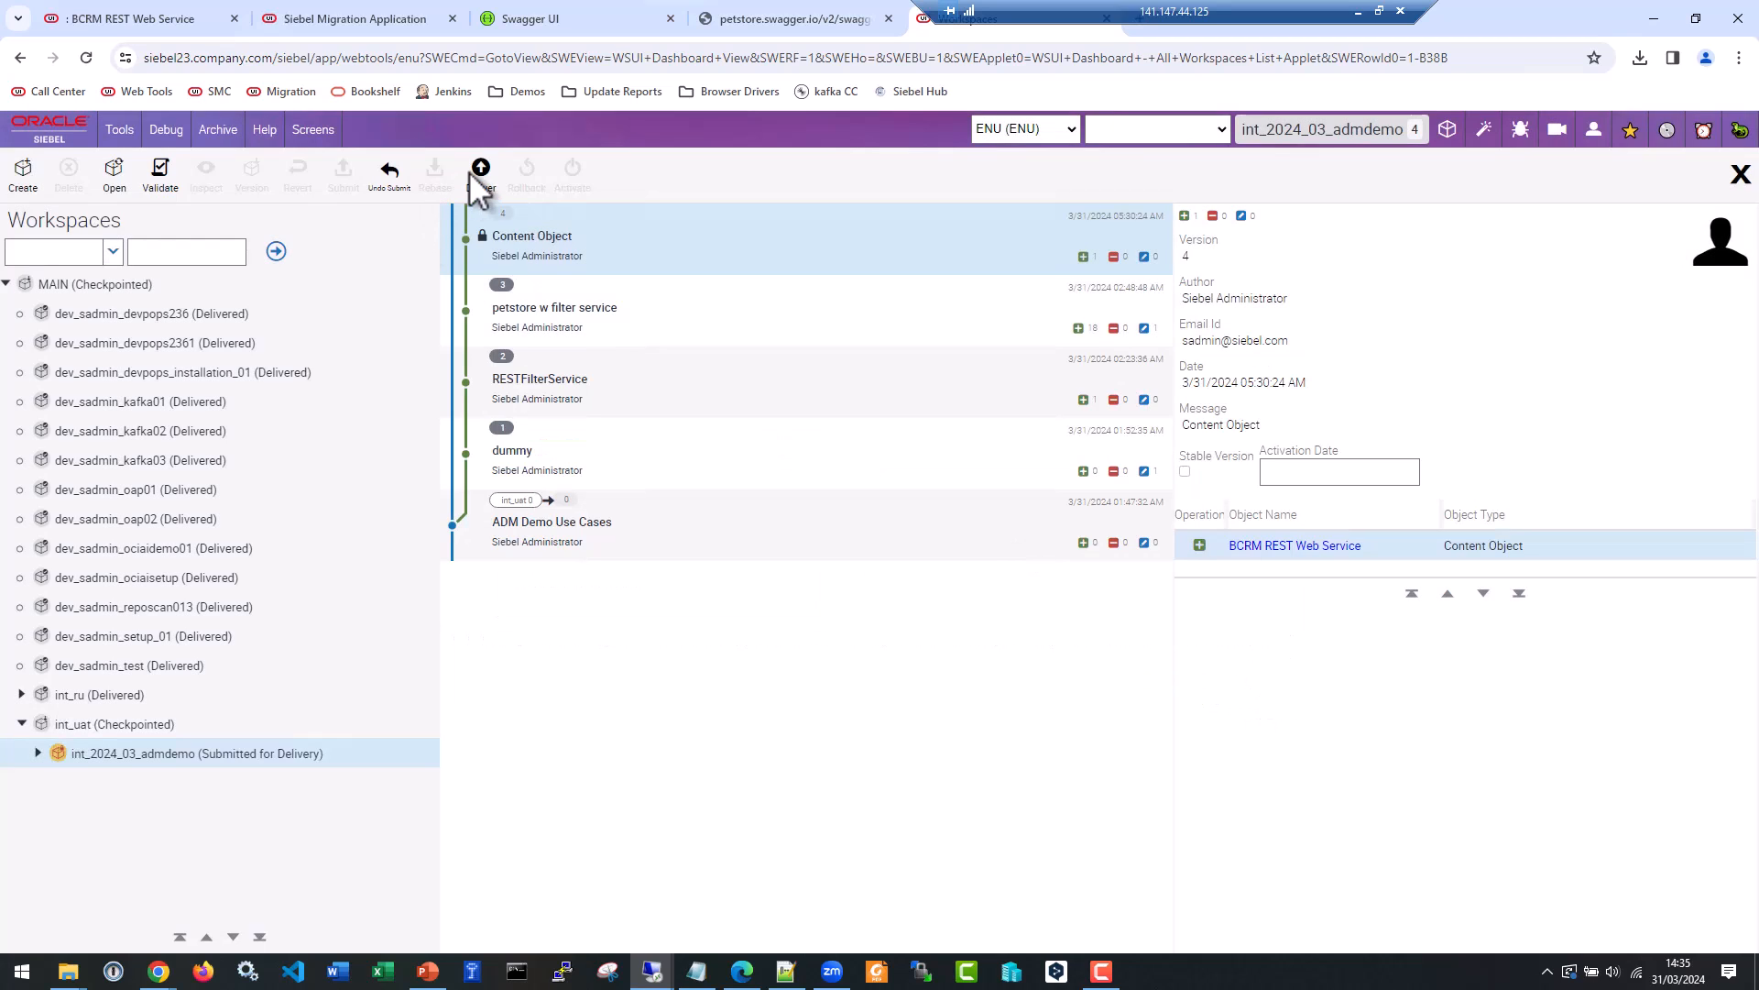
# Deliver the int_2024_03_admdemo workspace to int_uat with the comment ADM Demo 01, and refresh the workspace list.
pyautogui.click(473, 176)
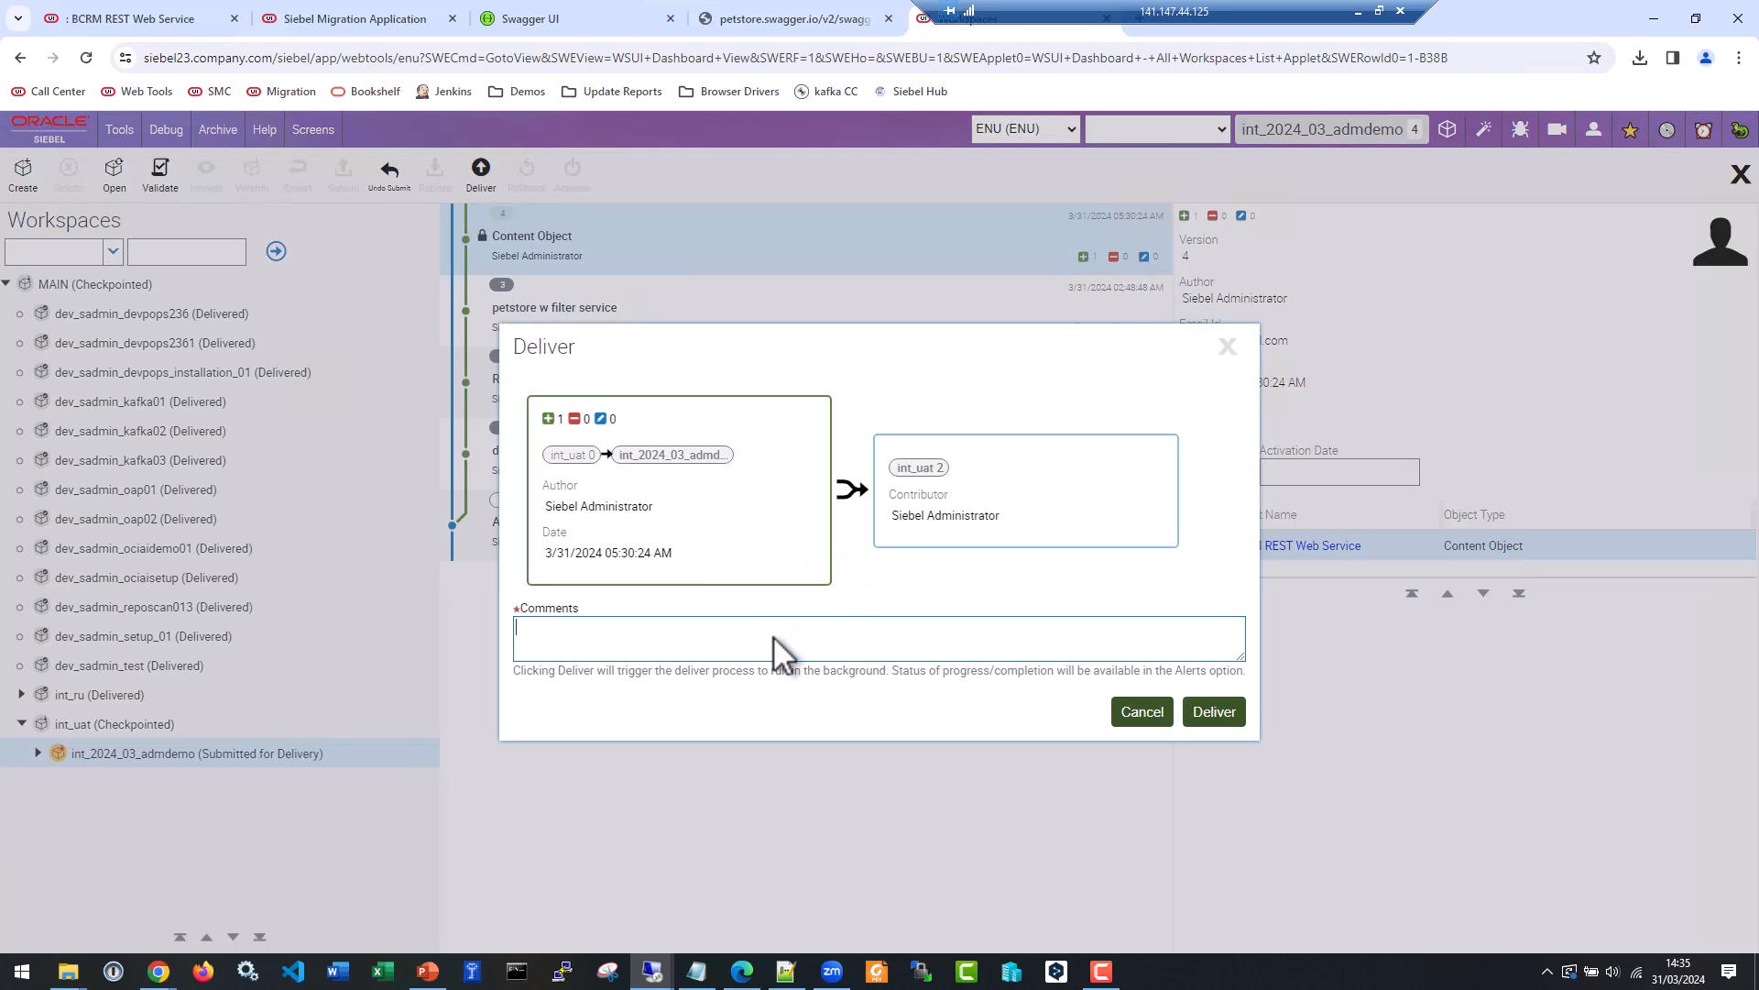
pyautogui.write('ADM Demo 01')
pyautogui.click(1210, 724)
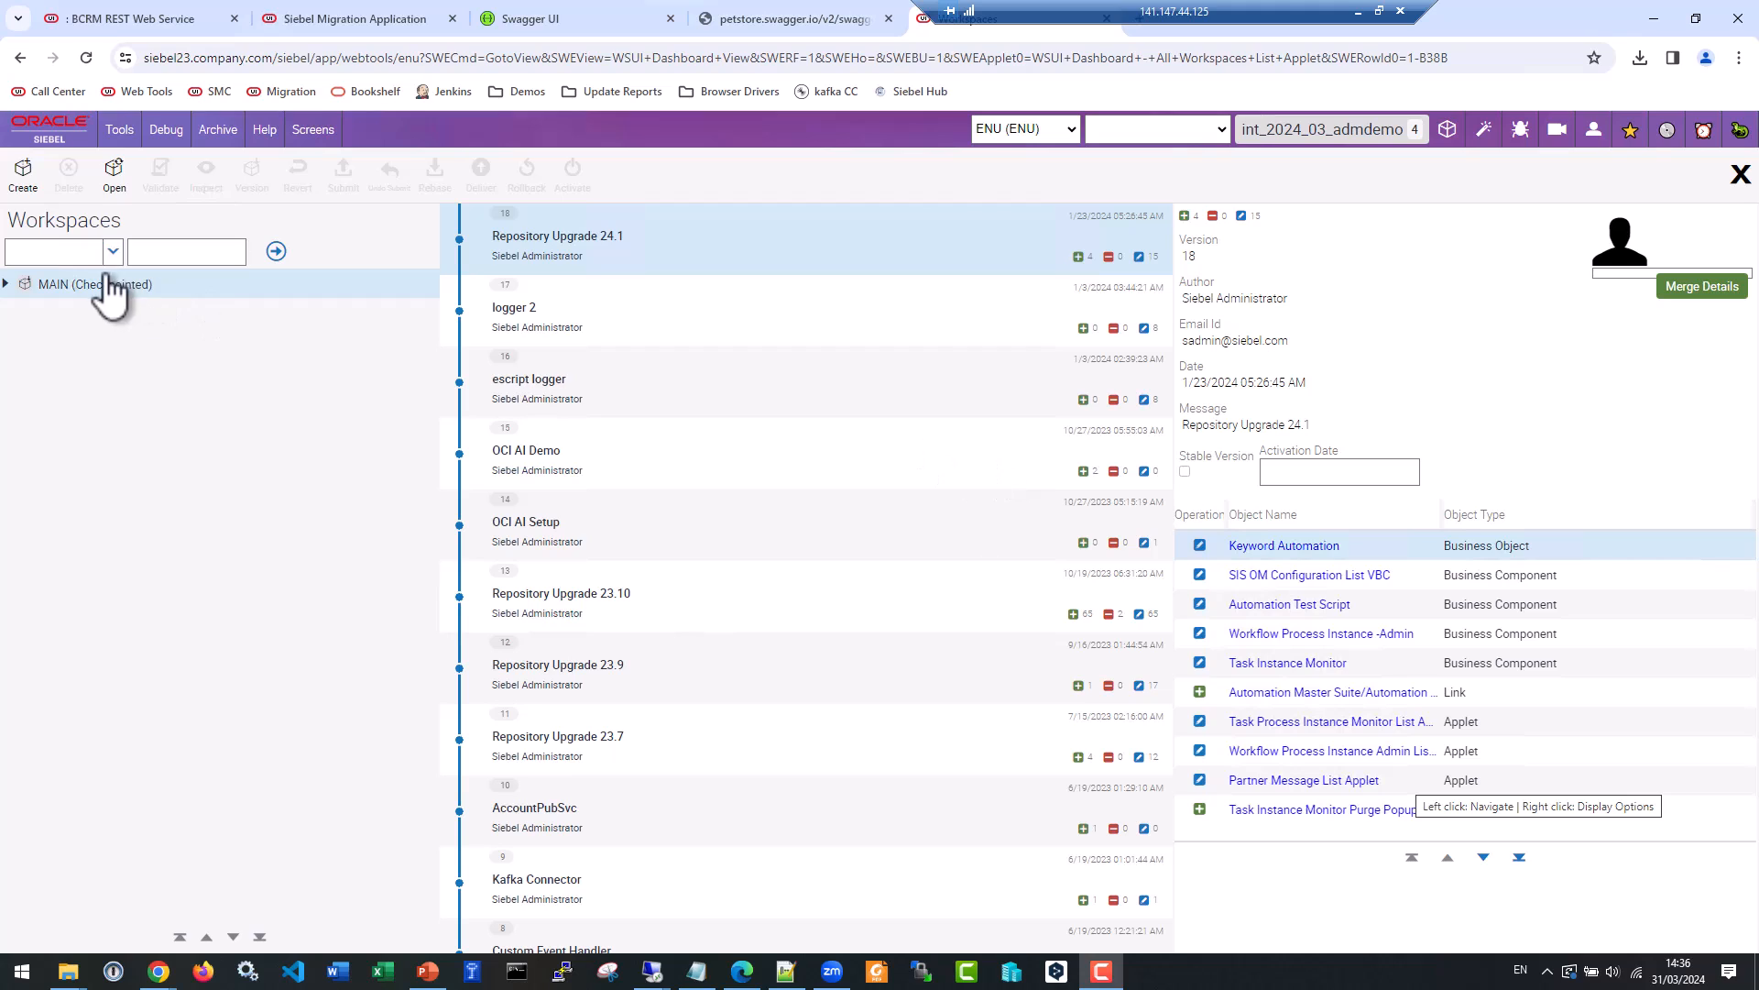
pyautogui.click(275, 252)
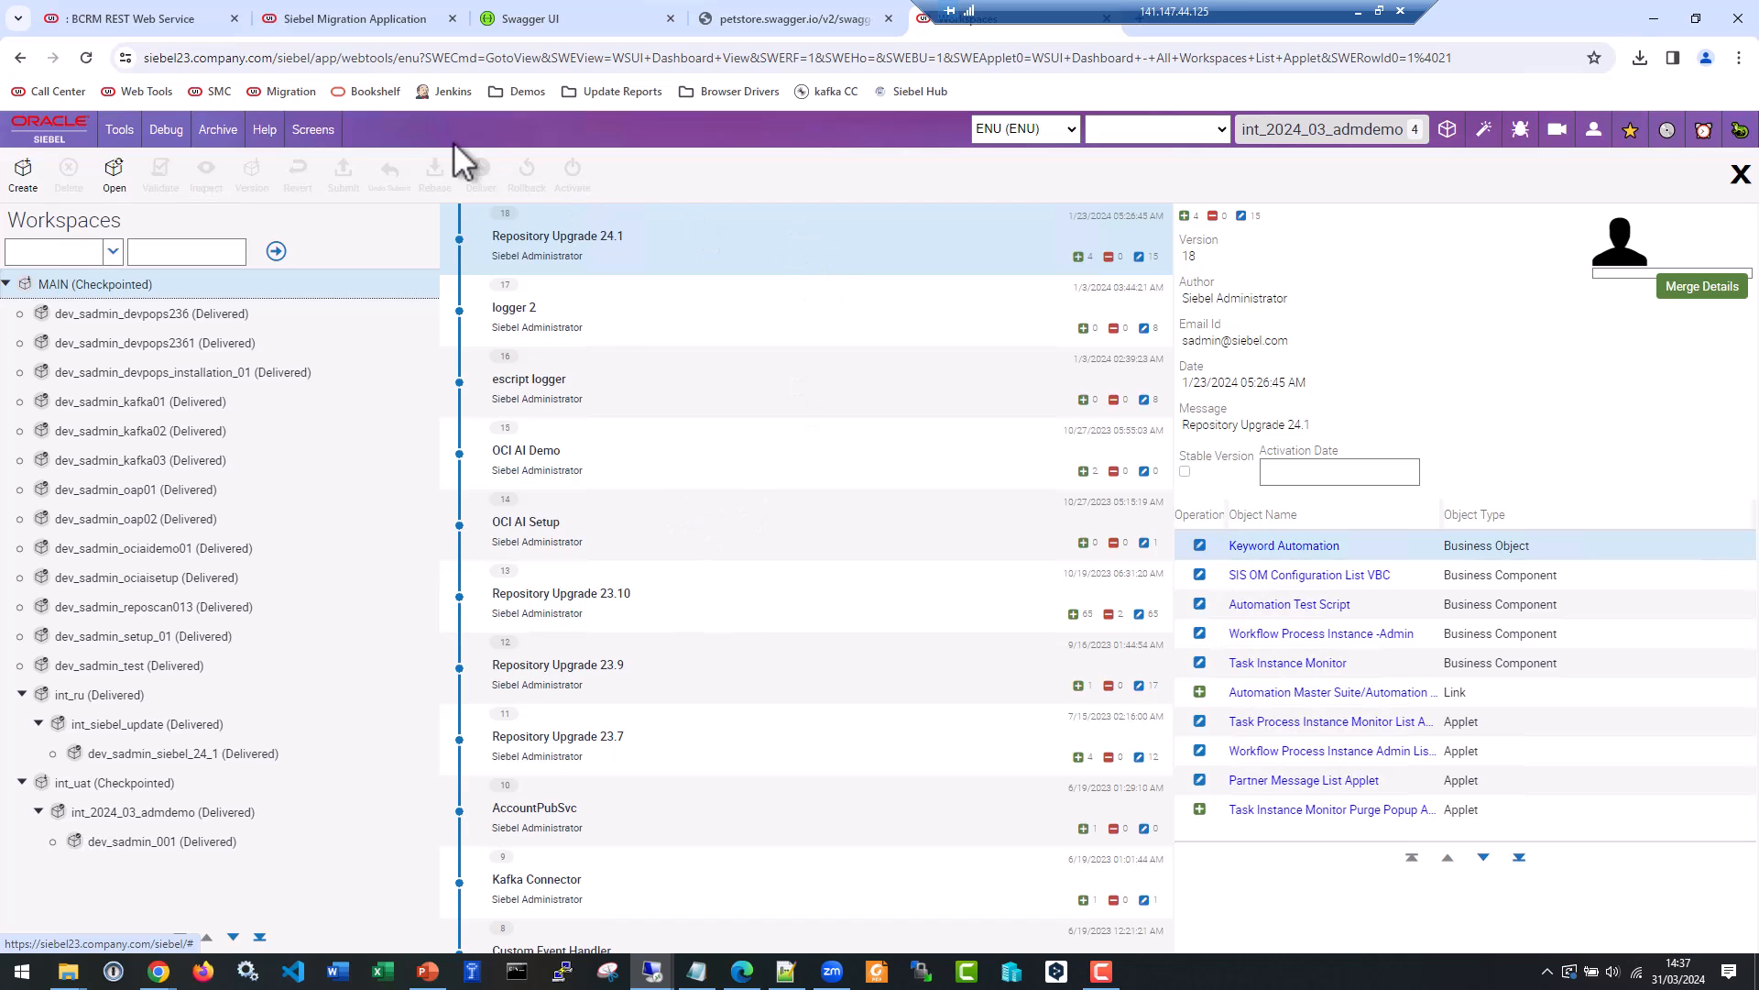
# Switch to the Siebel Migration Application and start a new migration plan named Inc RR with the description demo.
pyautogui.click(383, 22)
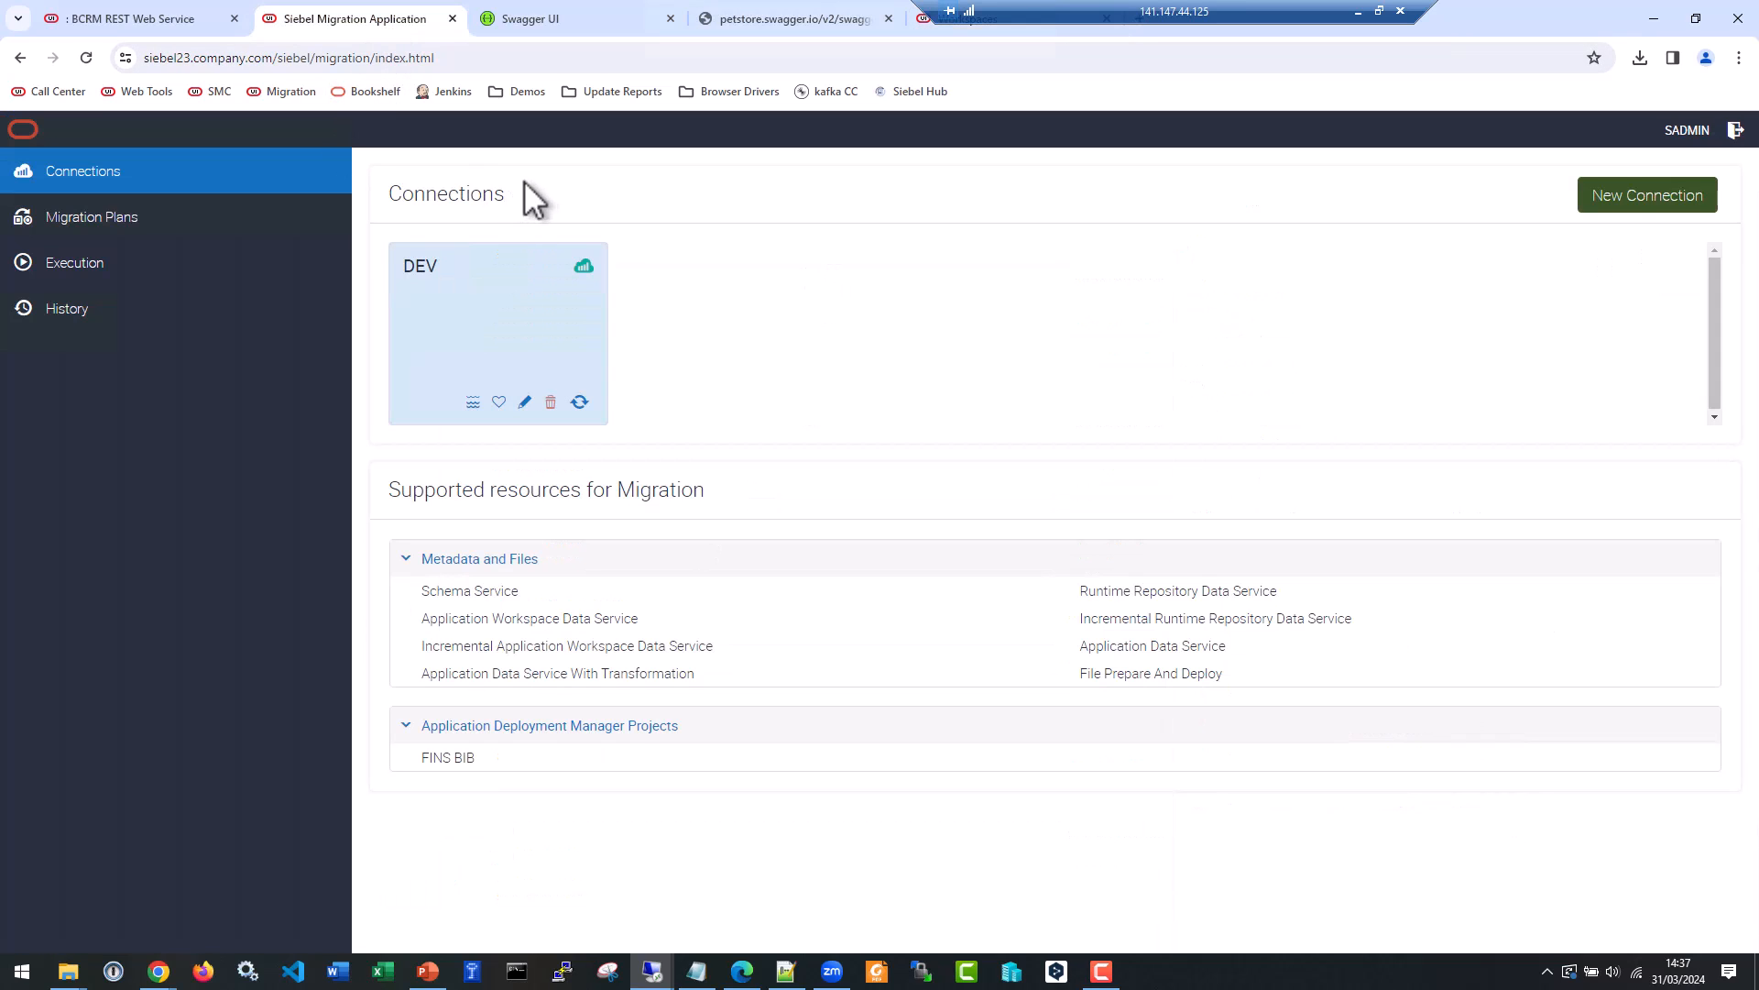
pyautogui.click(131, 225)
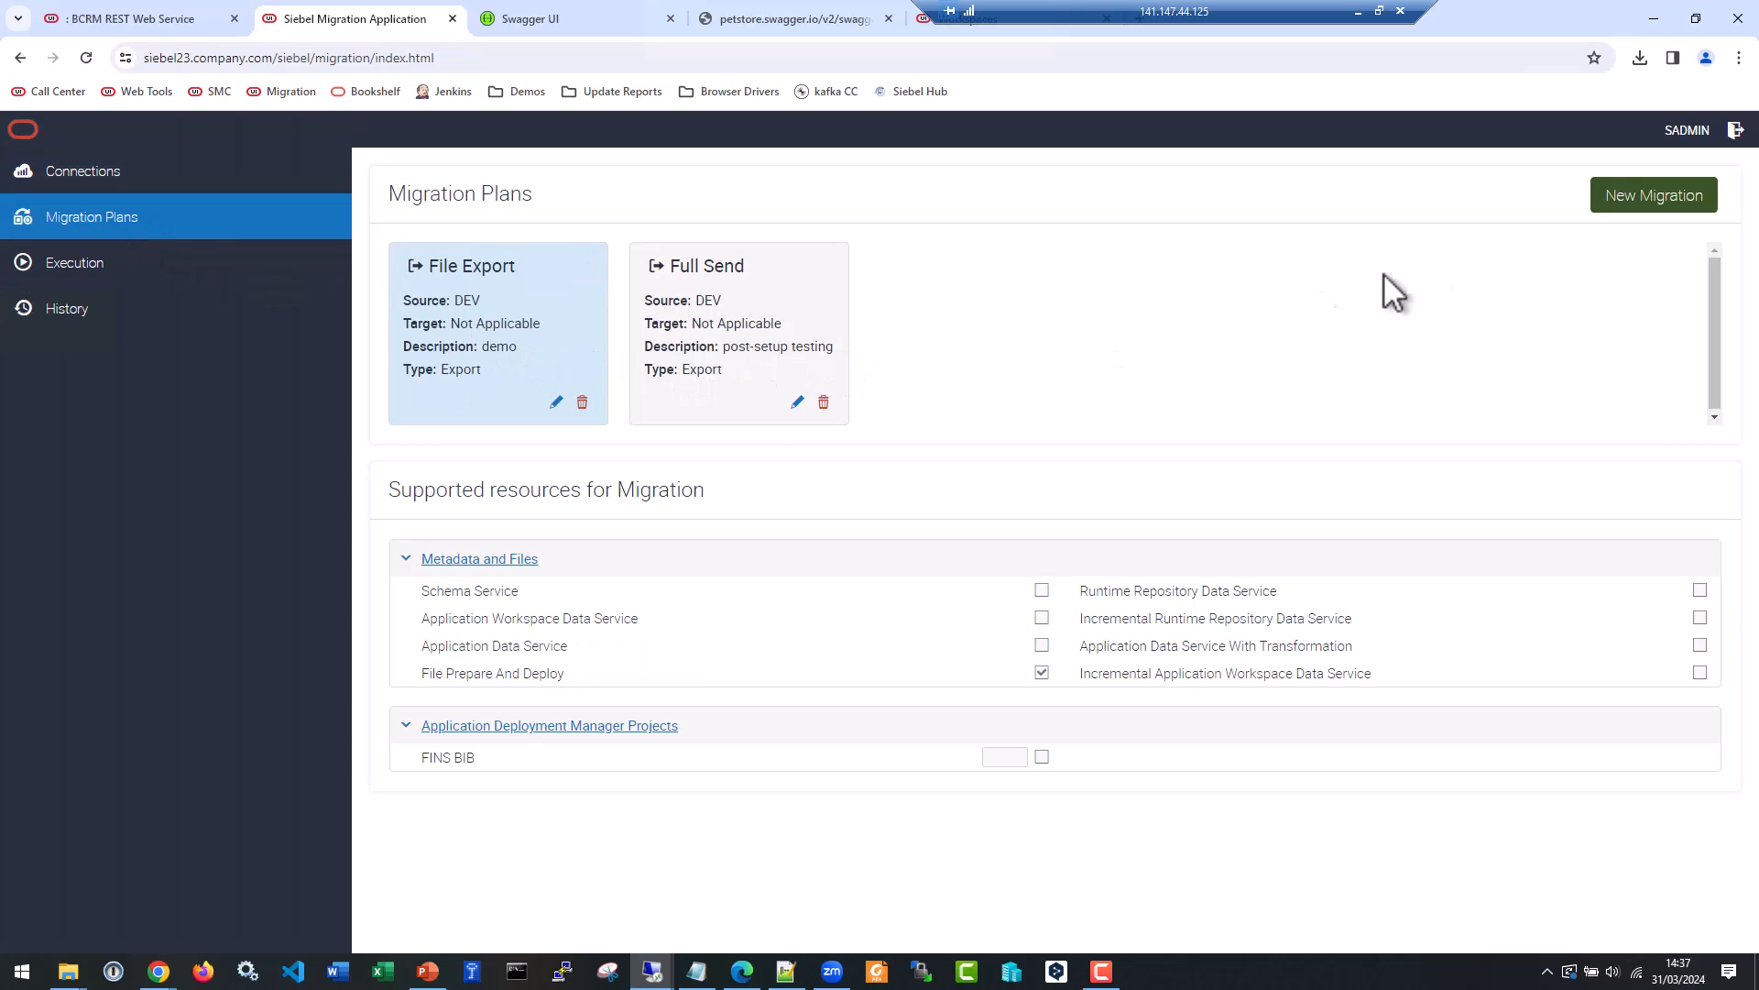
pyautogui.click(1620, 206)
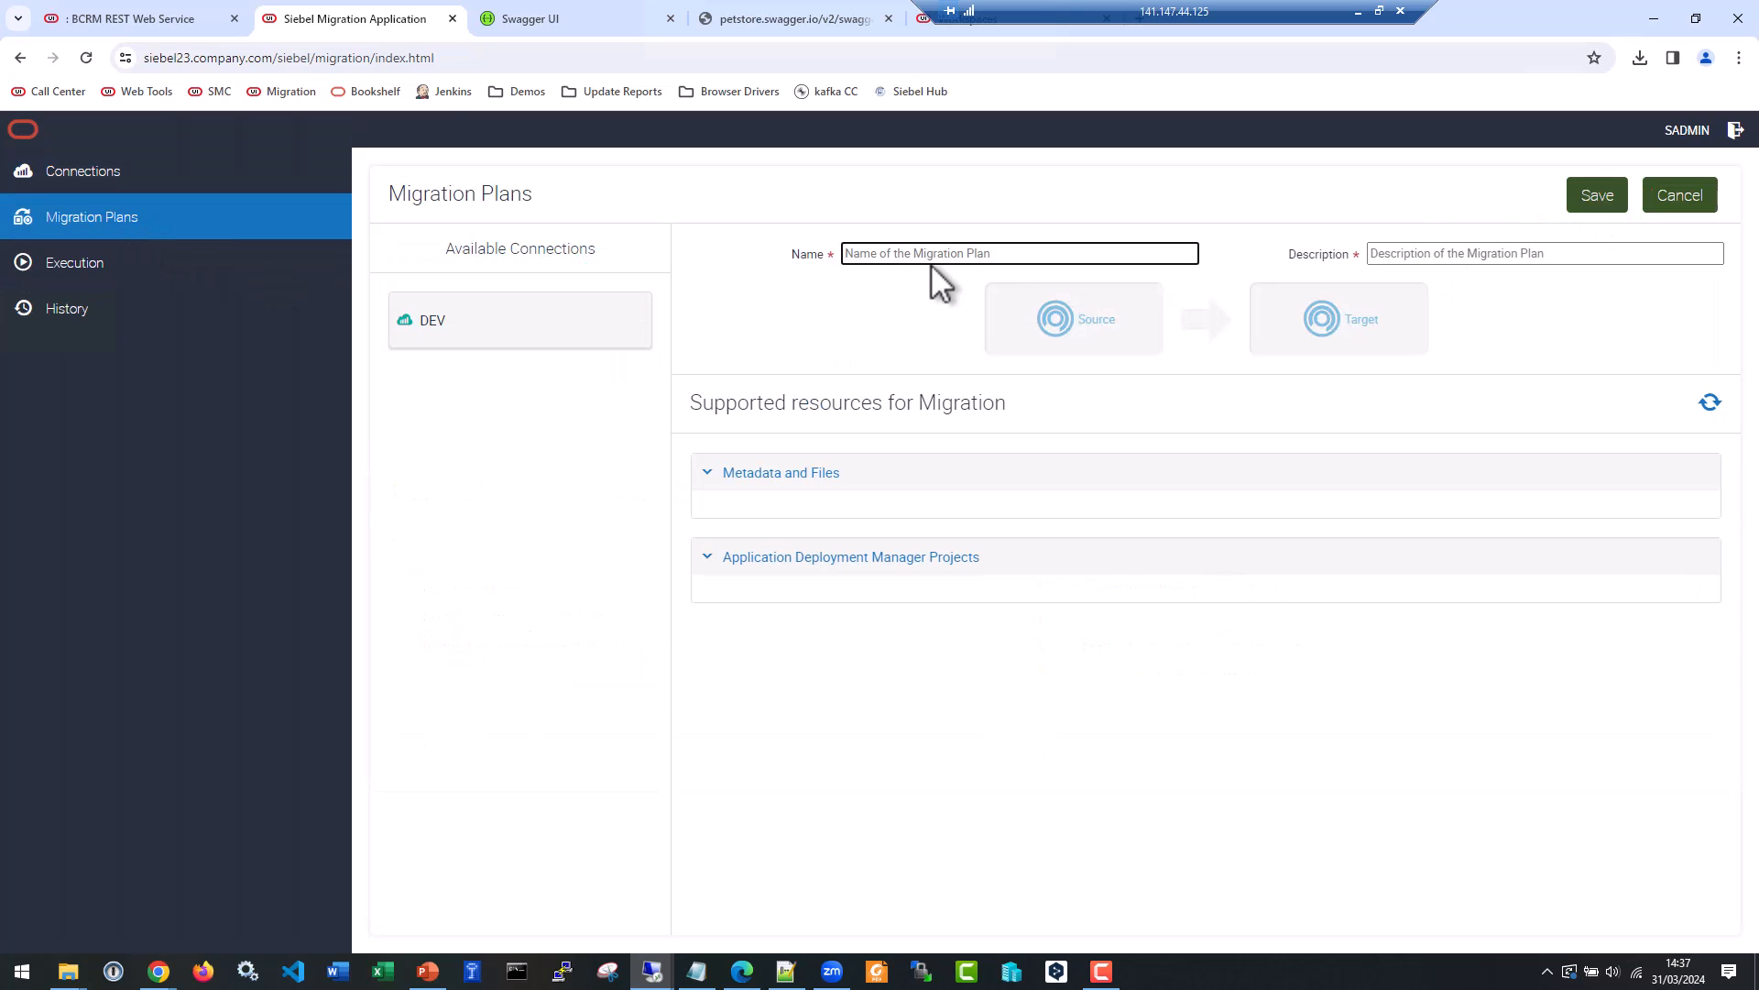
pyautogui.write('Inc RR')
pyautogui.press('Tab')
pyautogui.write('demo')
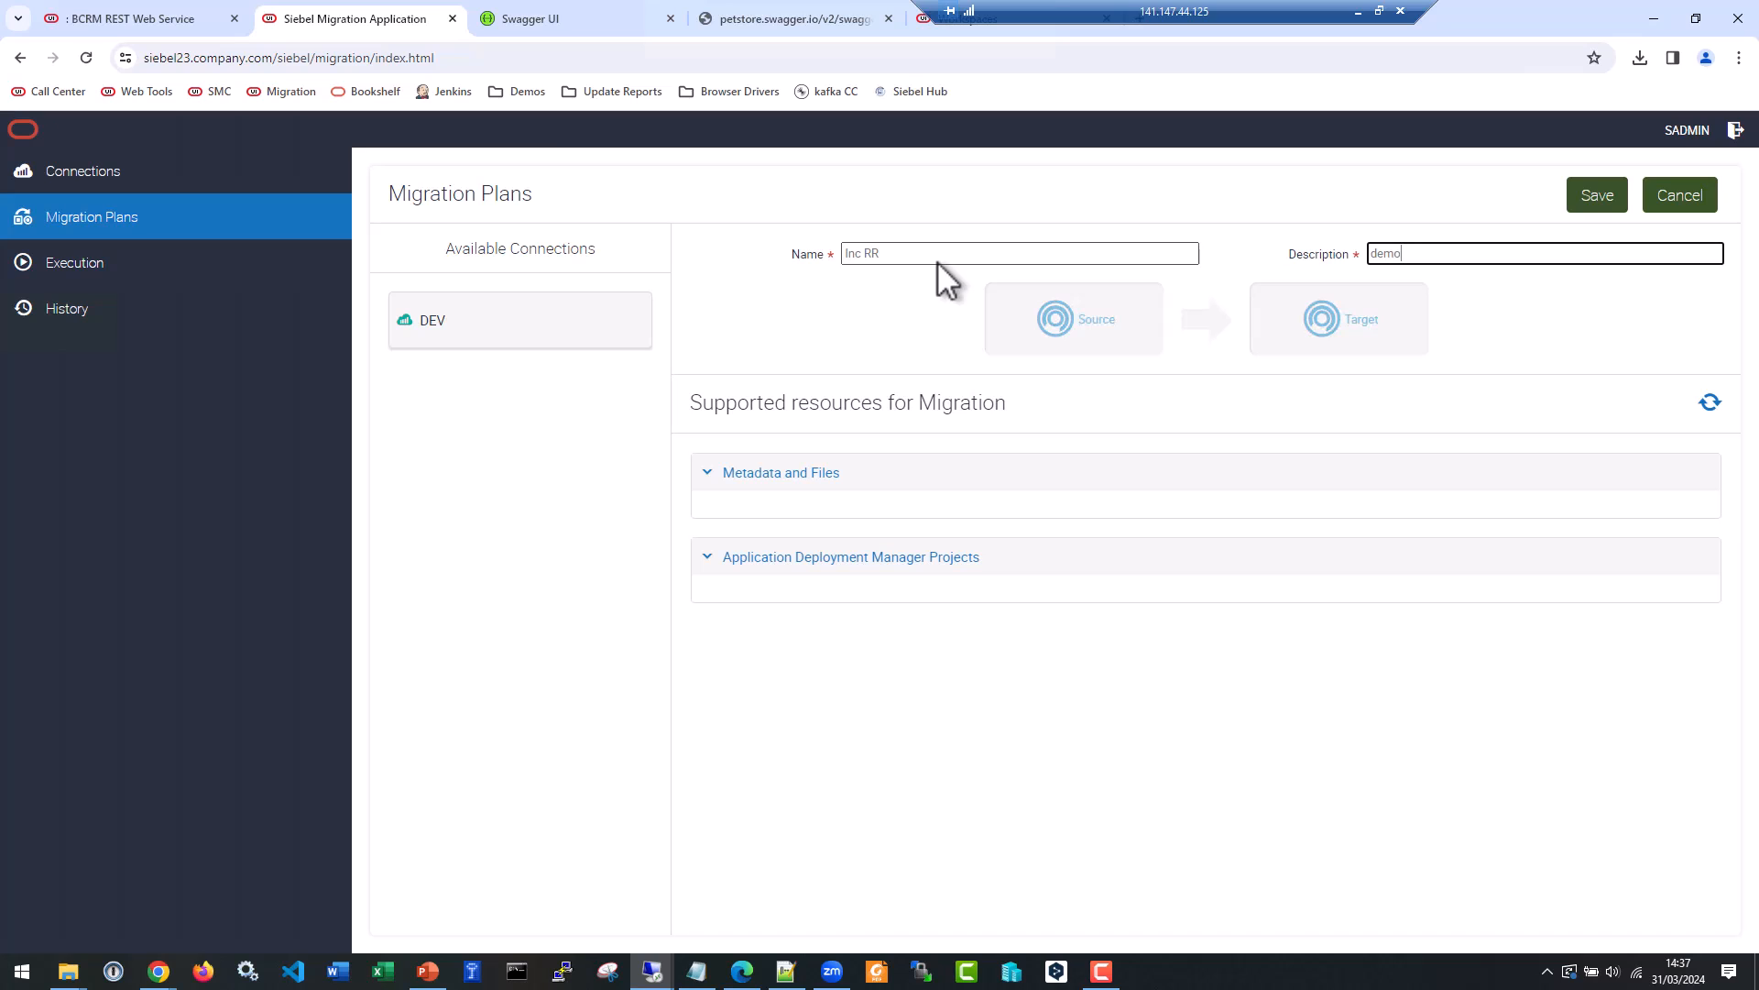
# Set DEV as the plan's source, include the Incremental Runtime Repository Data Service, and refresh the supported resources.
pyautogui.moveTo(419, 317); pyautogui.dragTo(1045, 321)
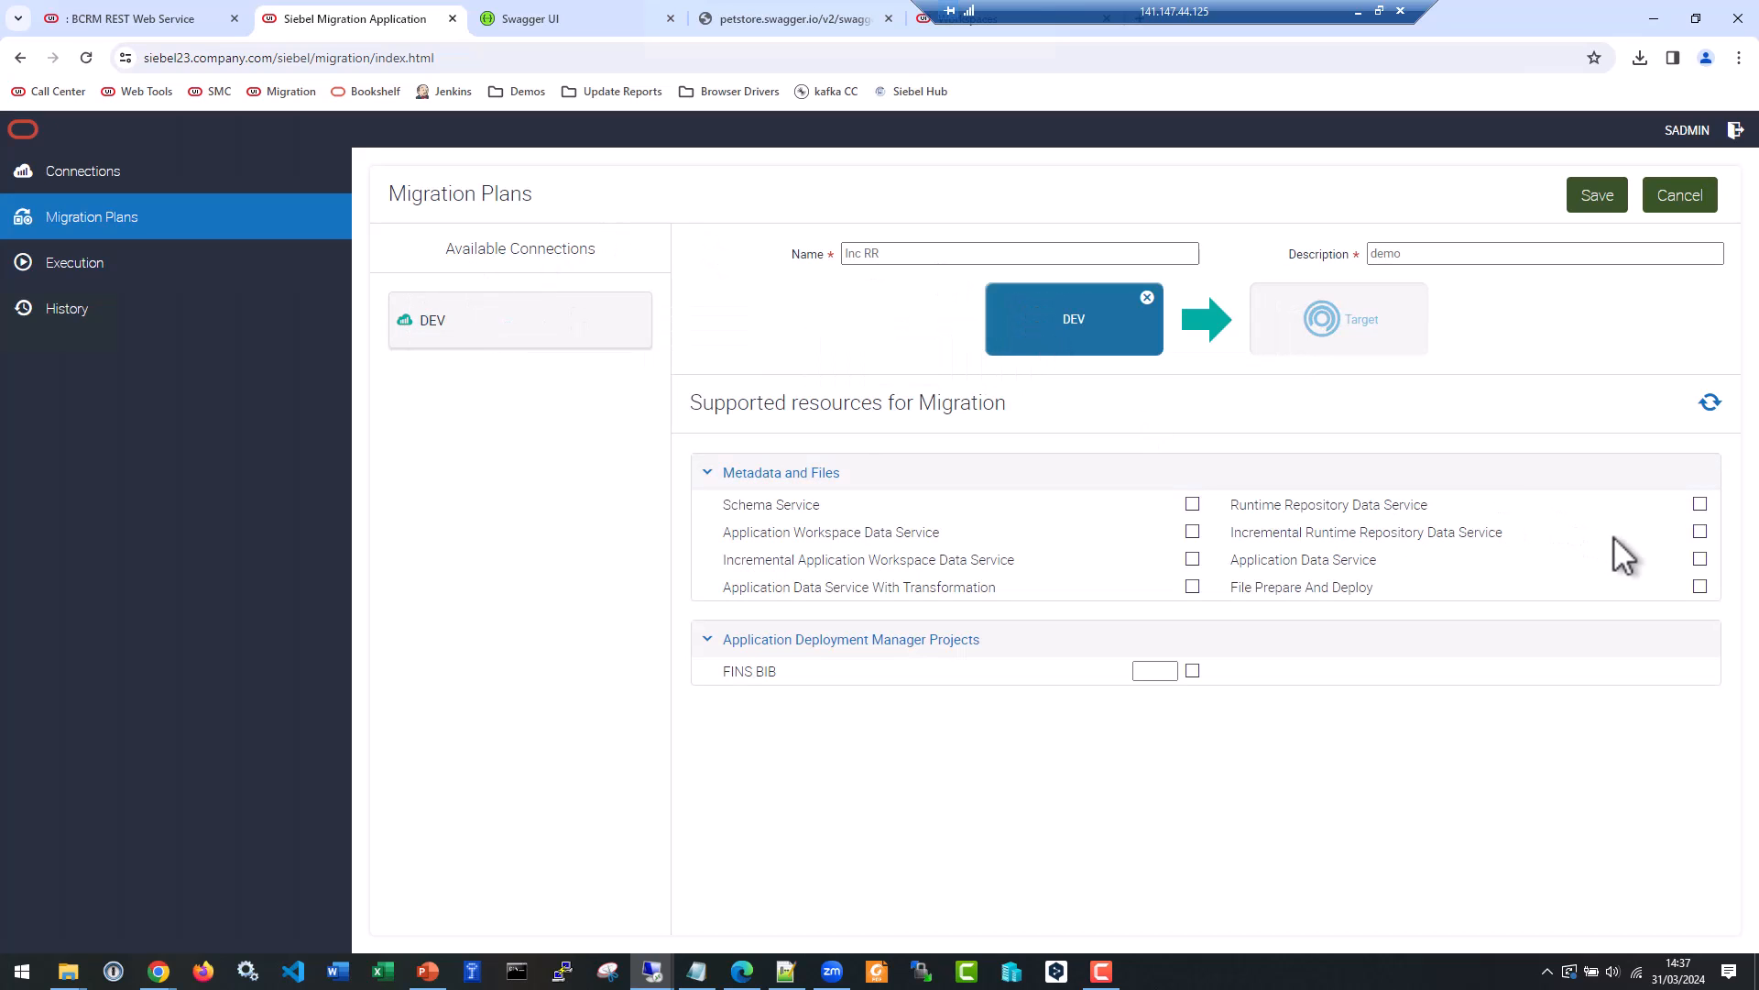
pyautogui.click(1700, 532)
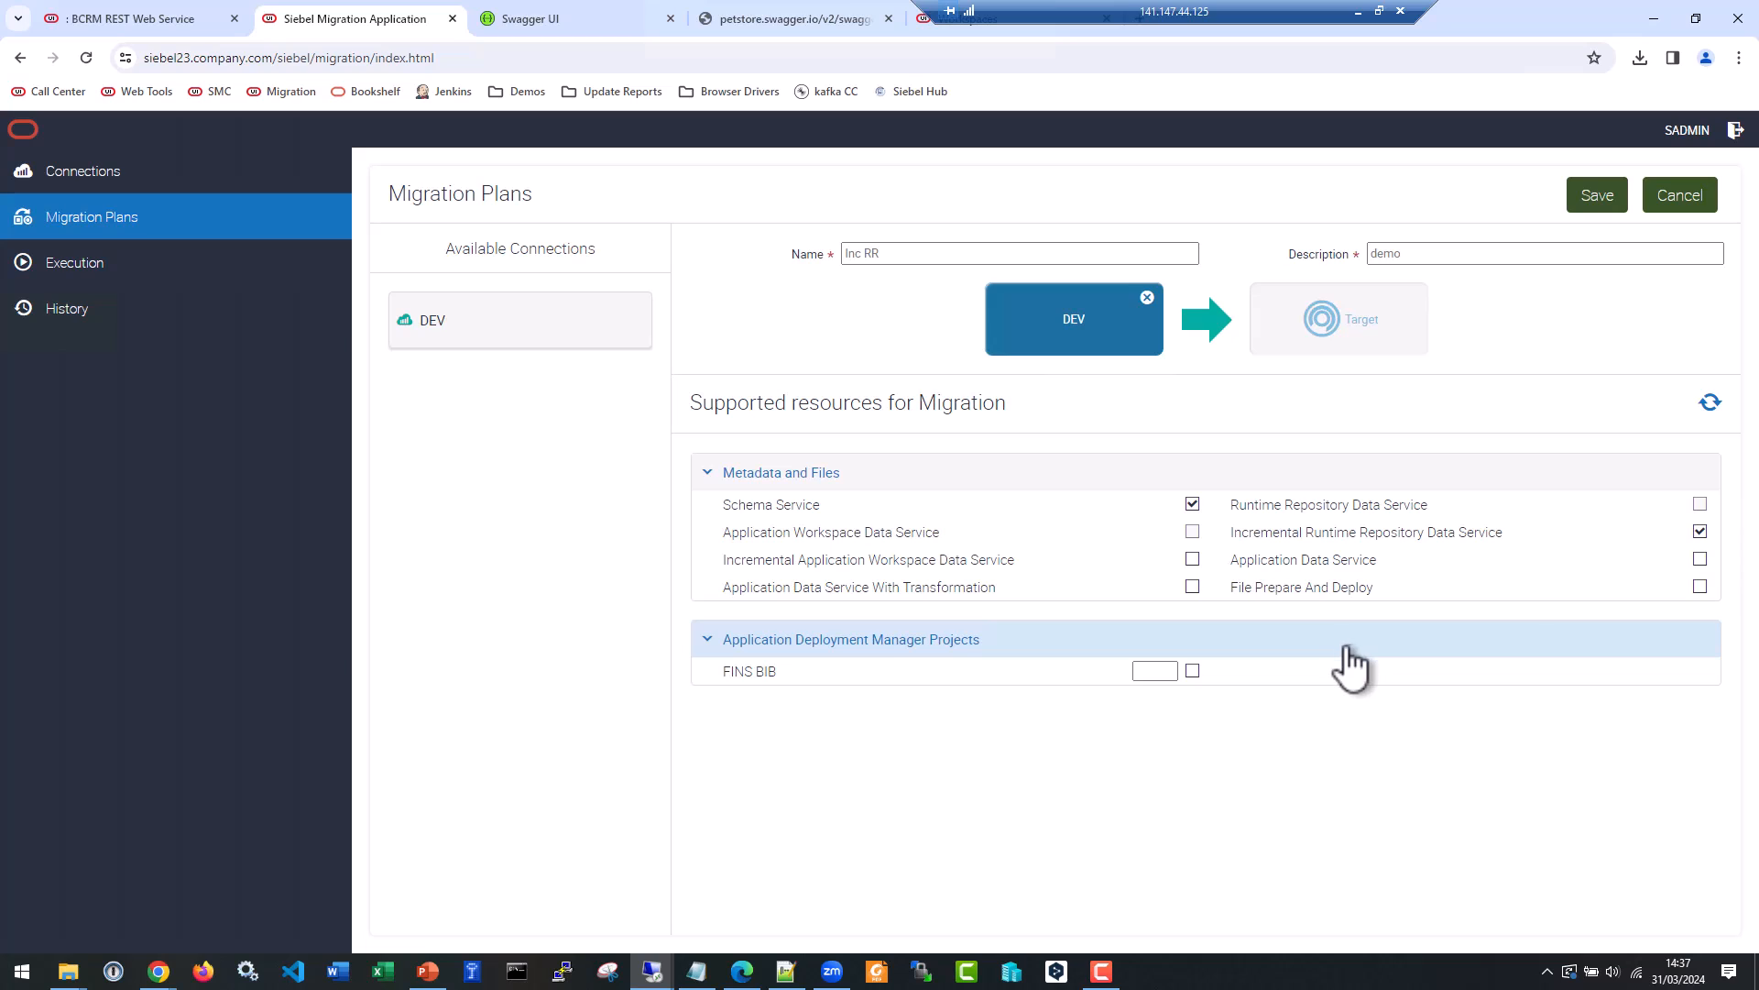
pyautogui.click(1710, 403)
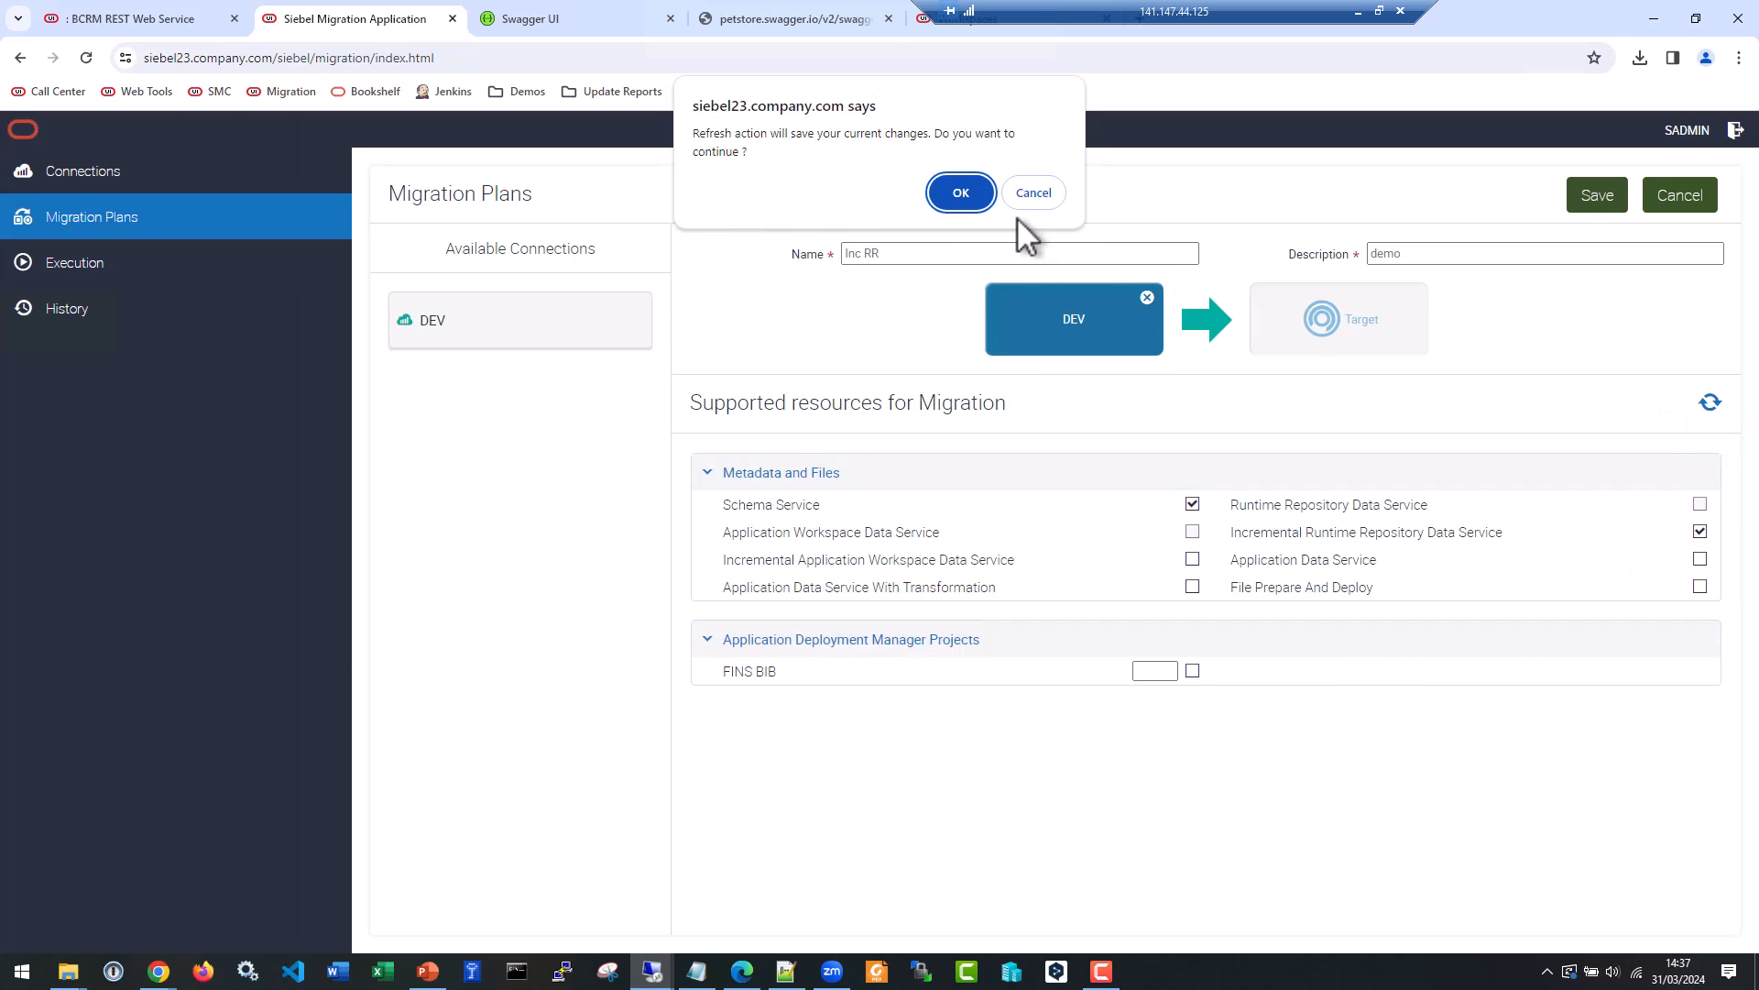
pyautogui.click(960, 193)
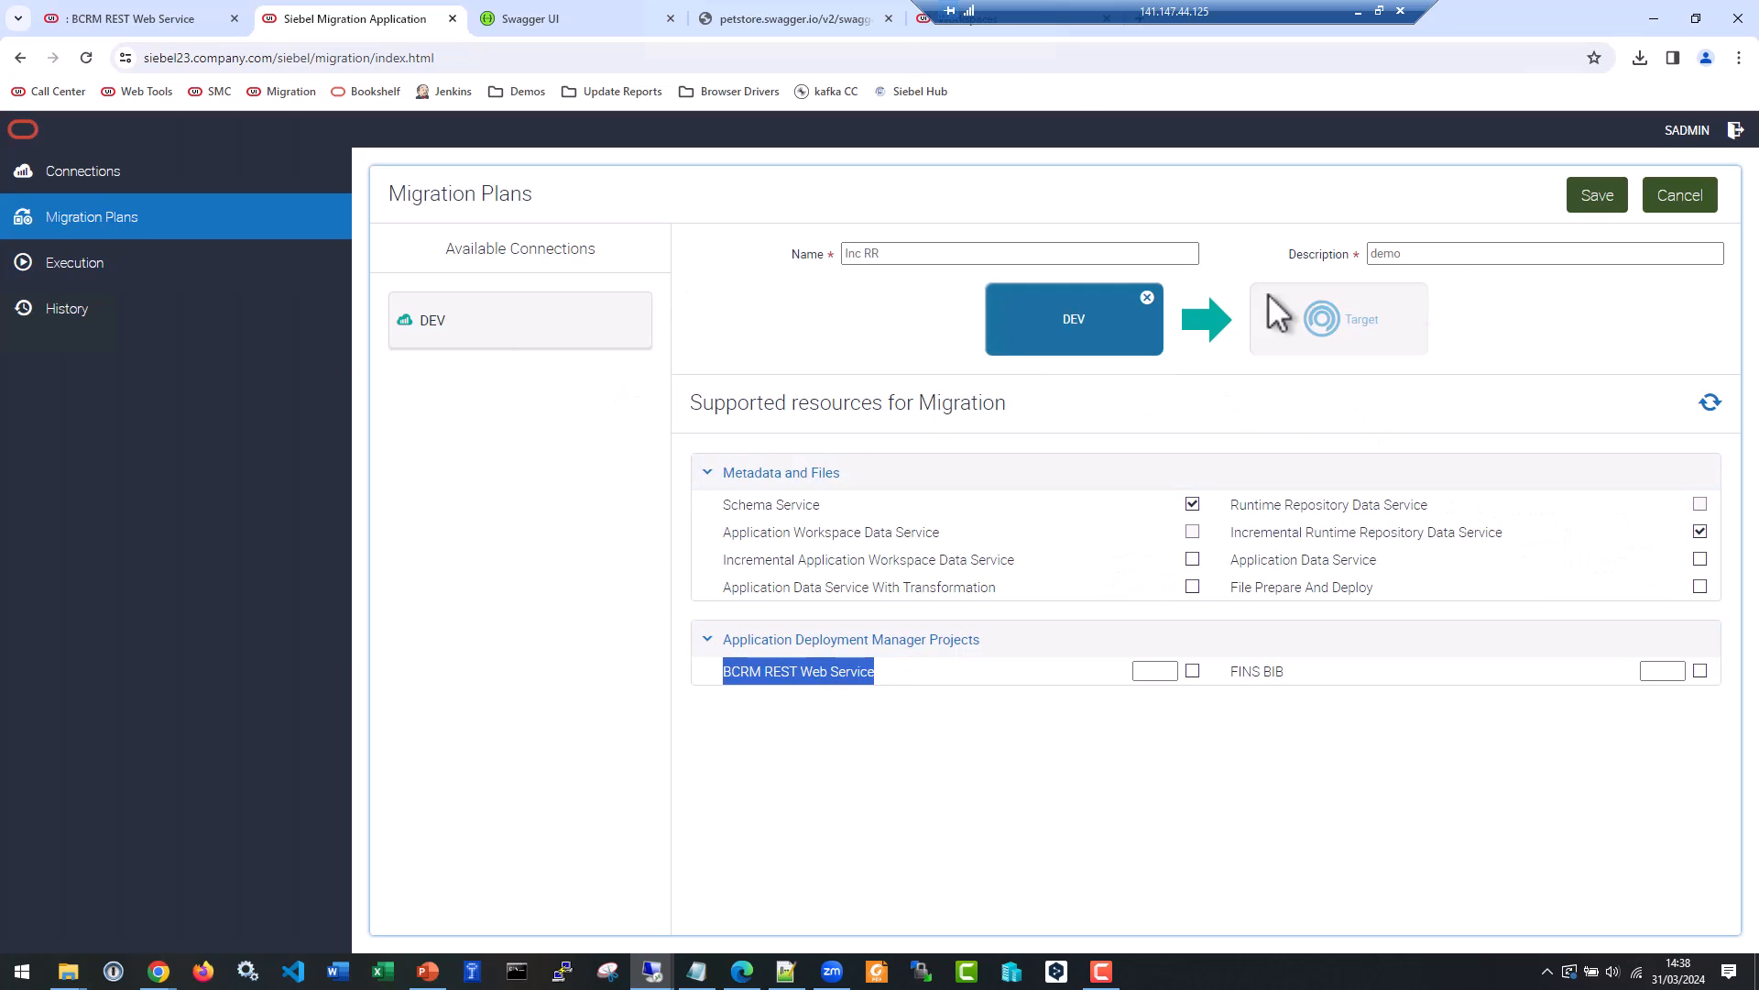
# Save the Inc RR migration plan as a source-only export plan and select it in the plan list.
pyautogui.click(1599, 197)
pyautogui.click(1037, 194)
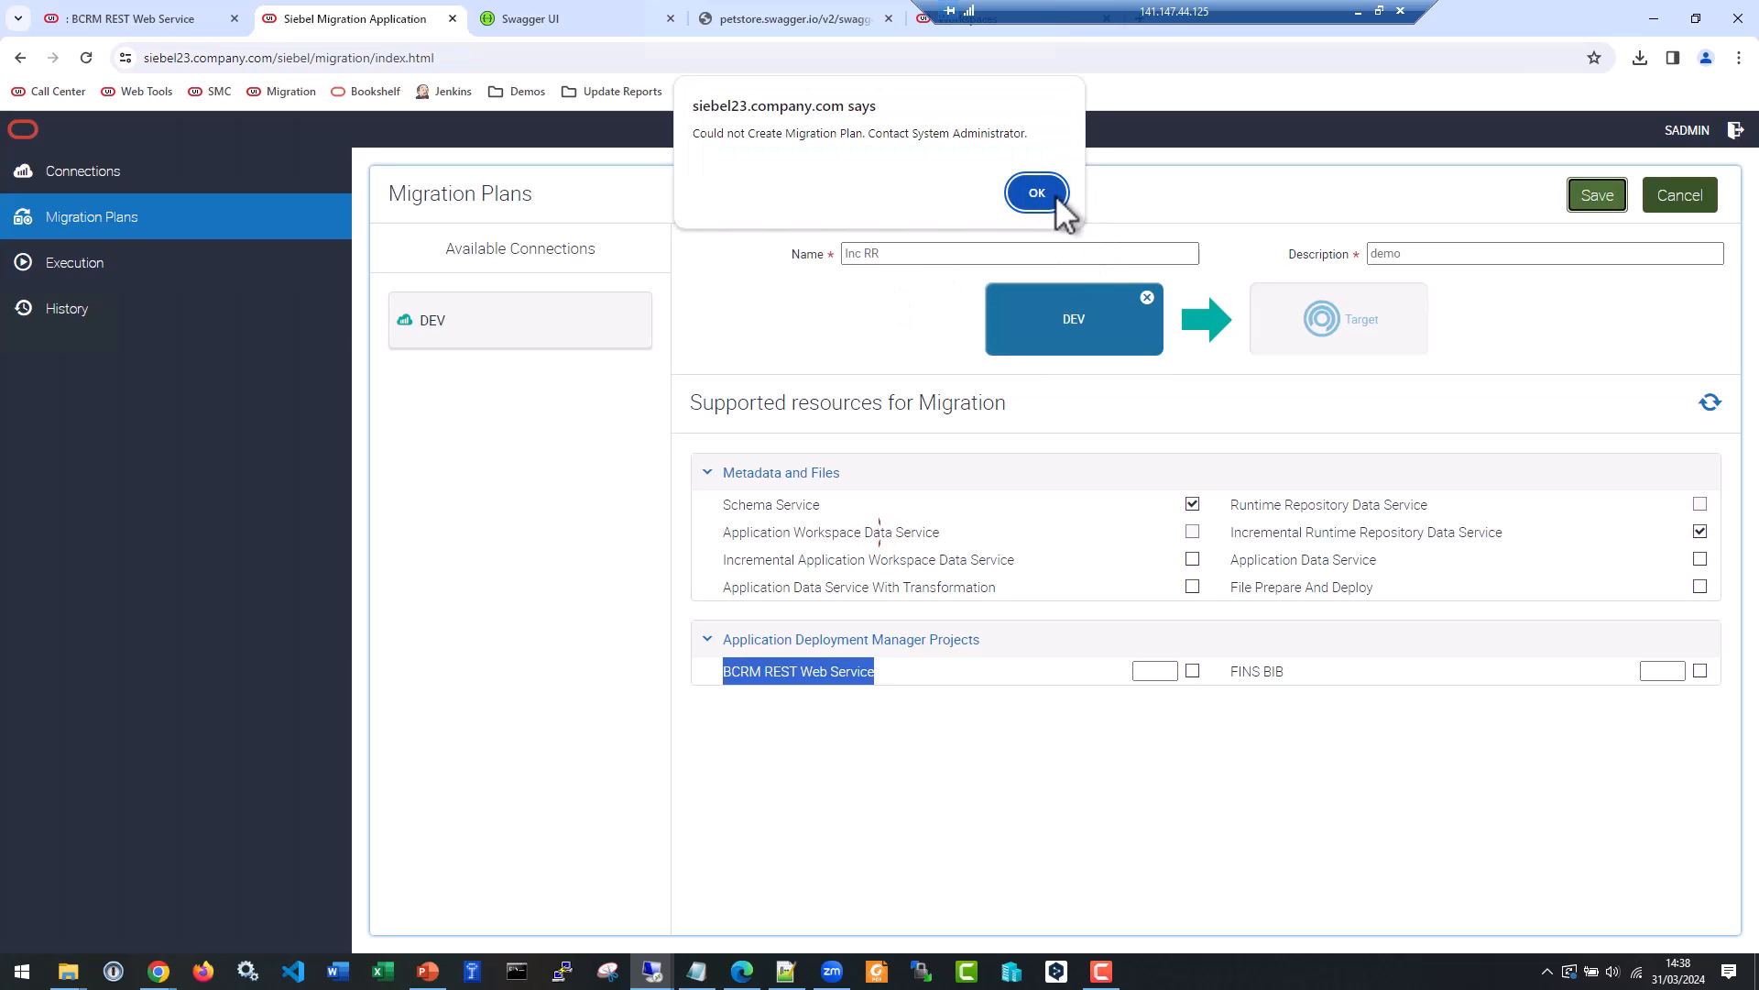
pyautogui.click(1053, 196)
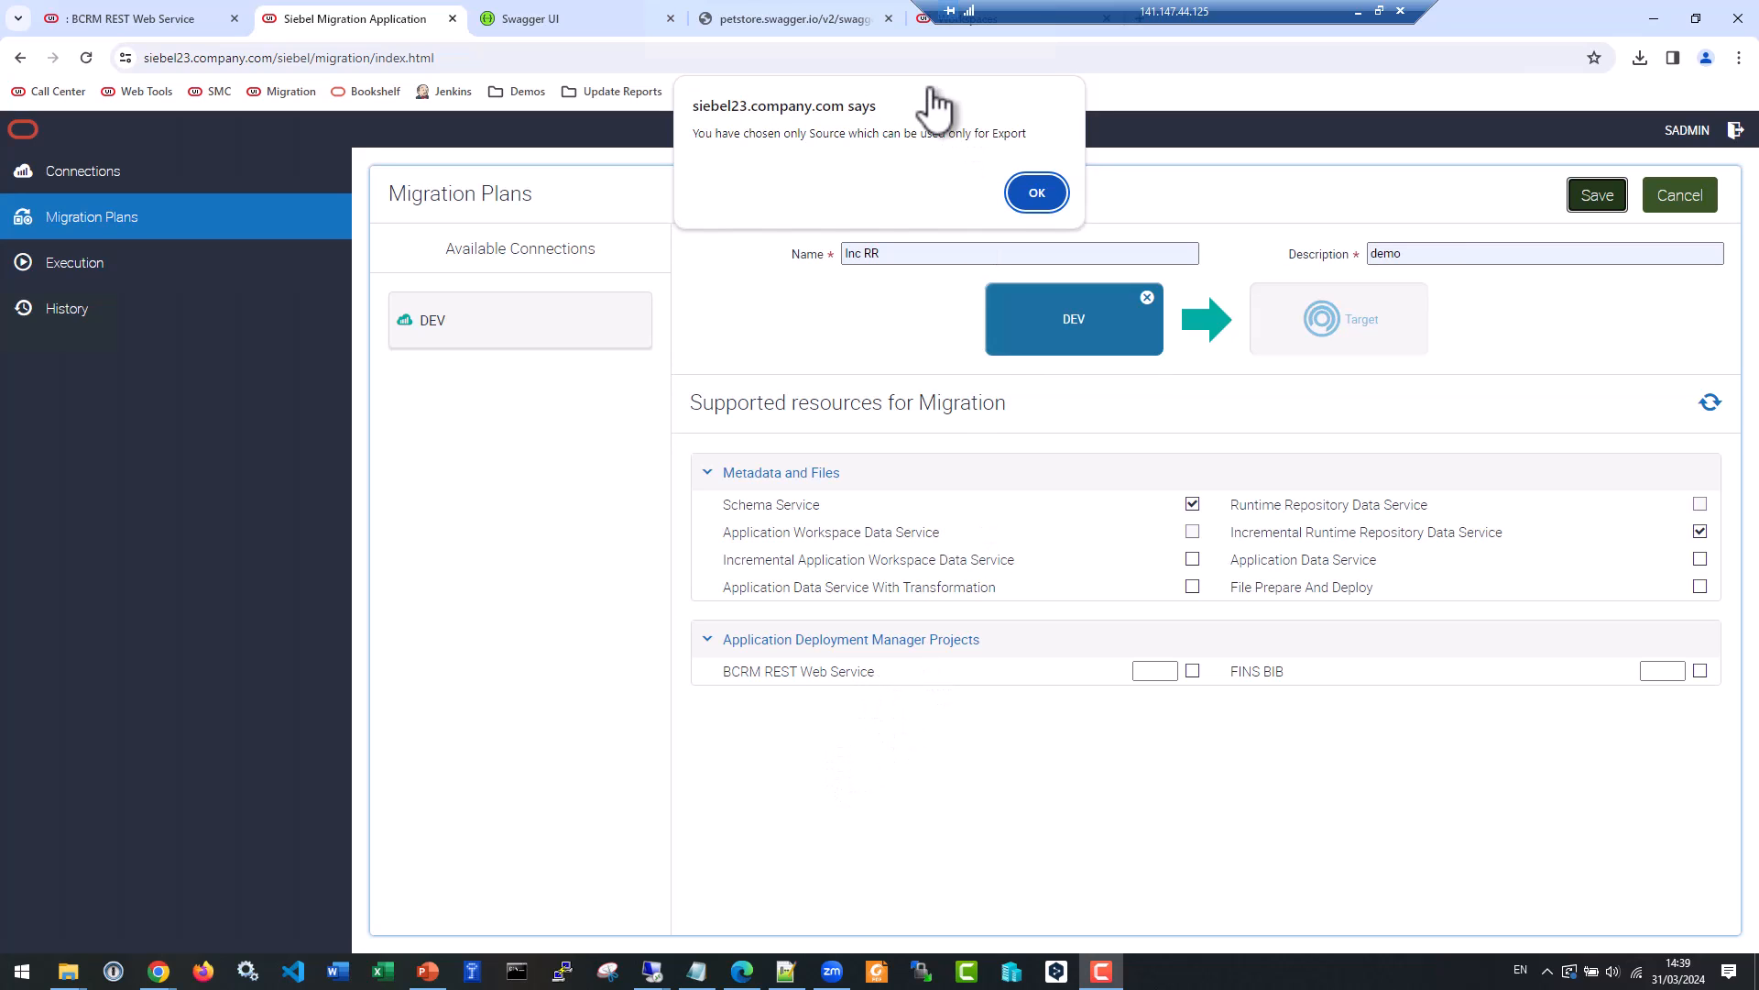
pyautogui.click(1036, 193)
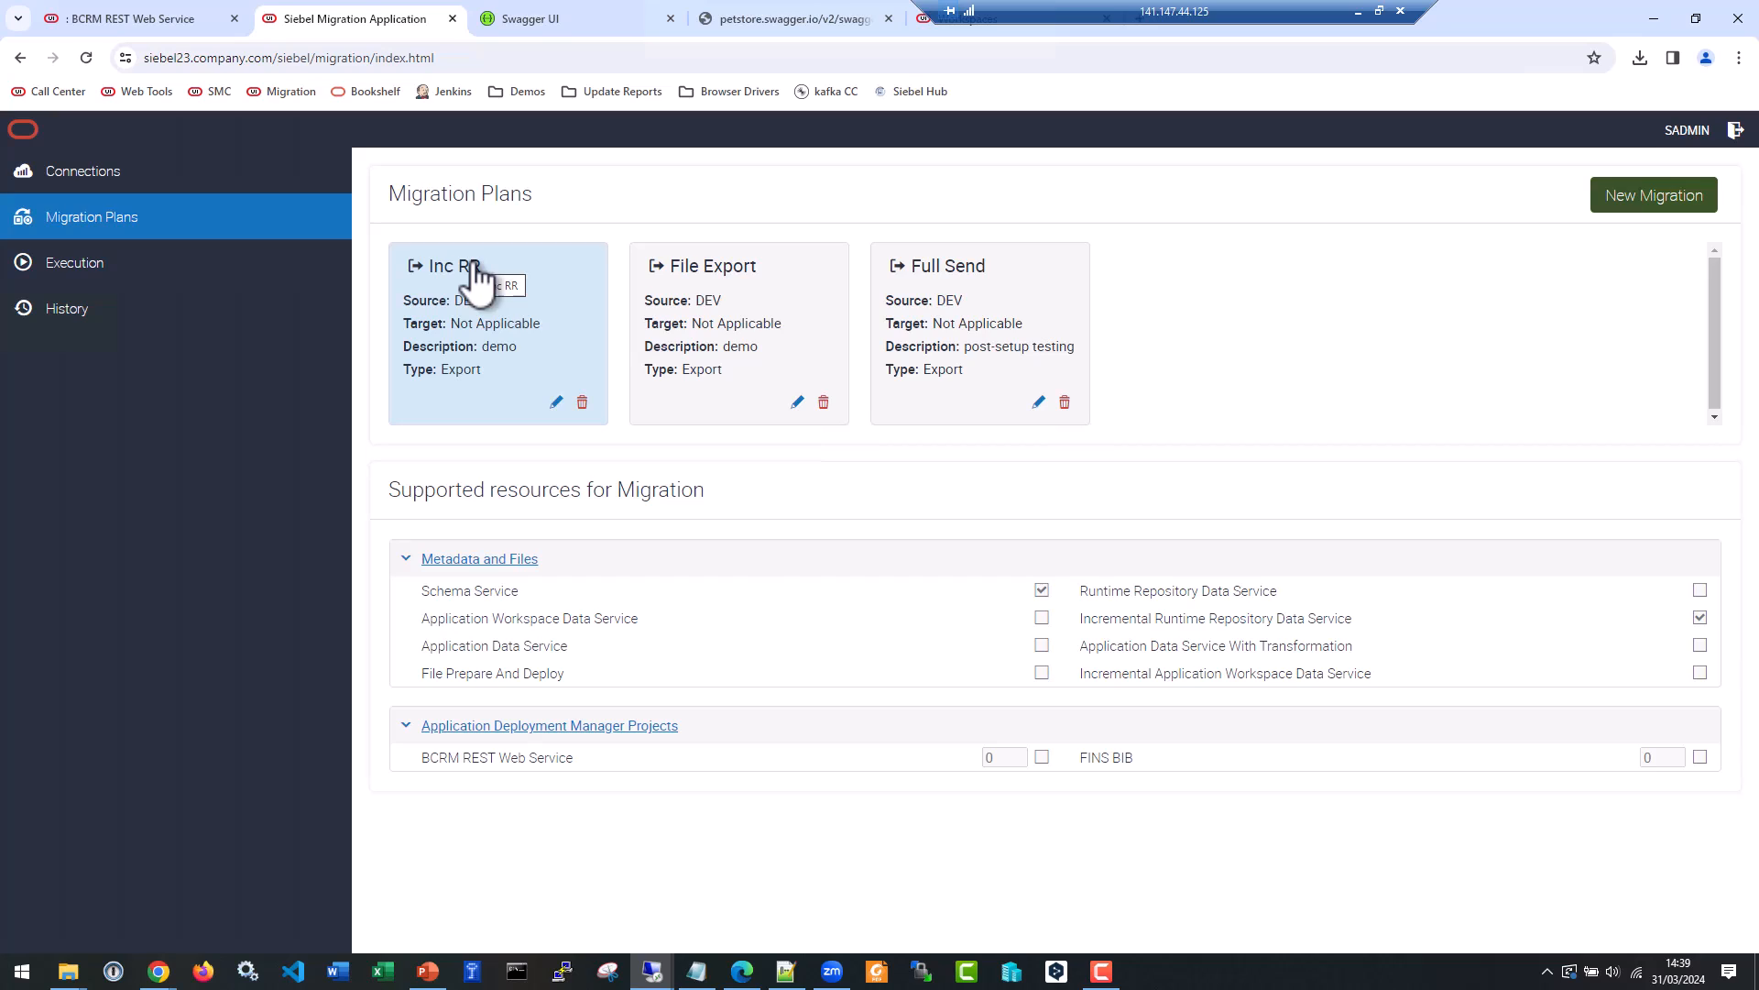
pyautogui.click(503, 293)
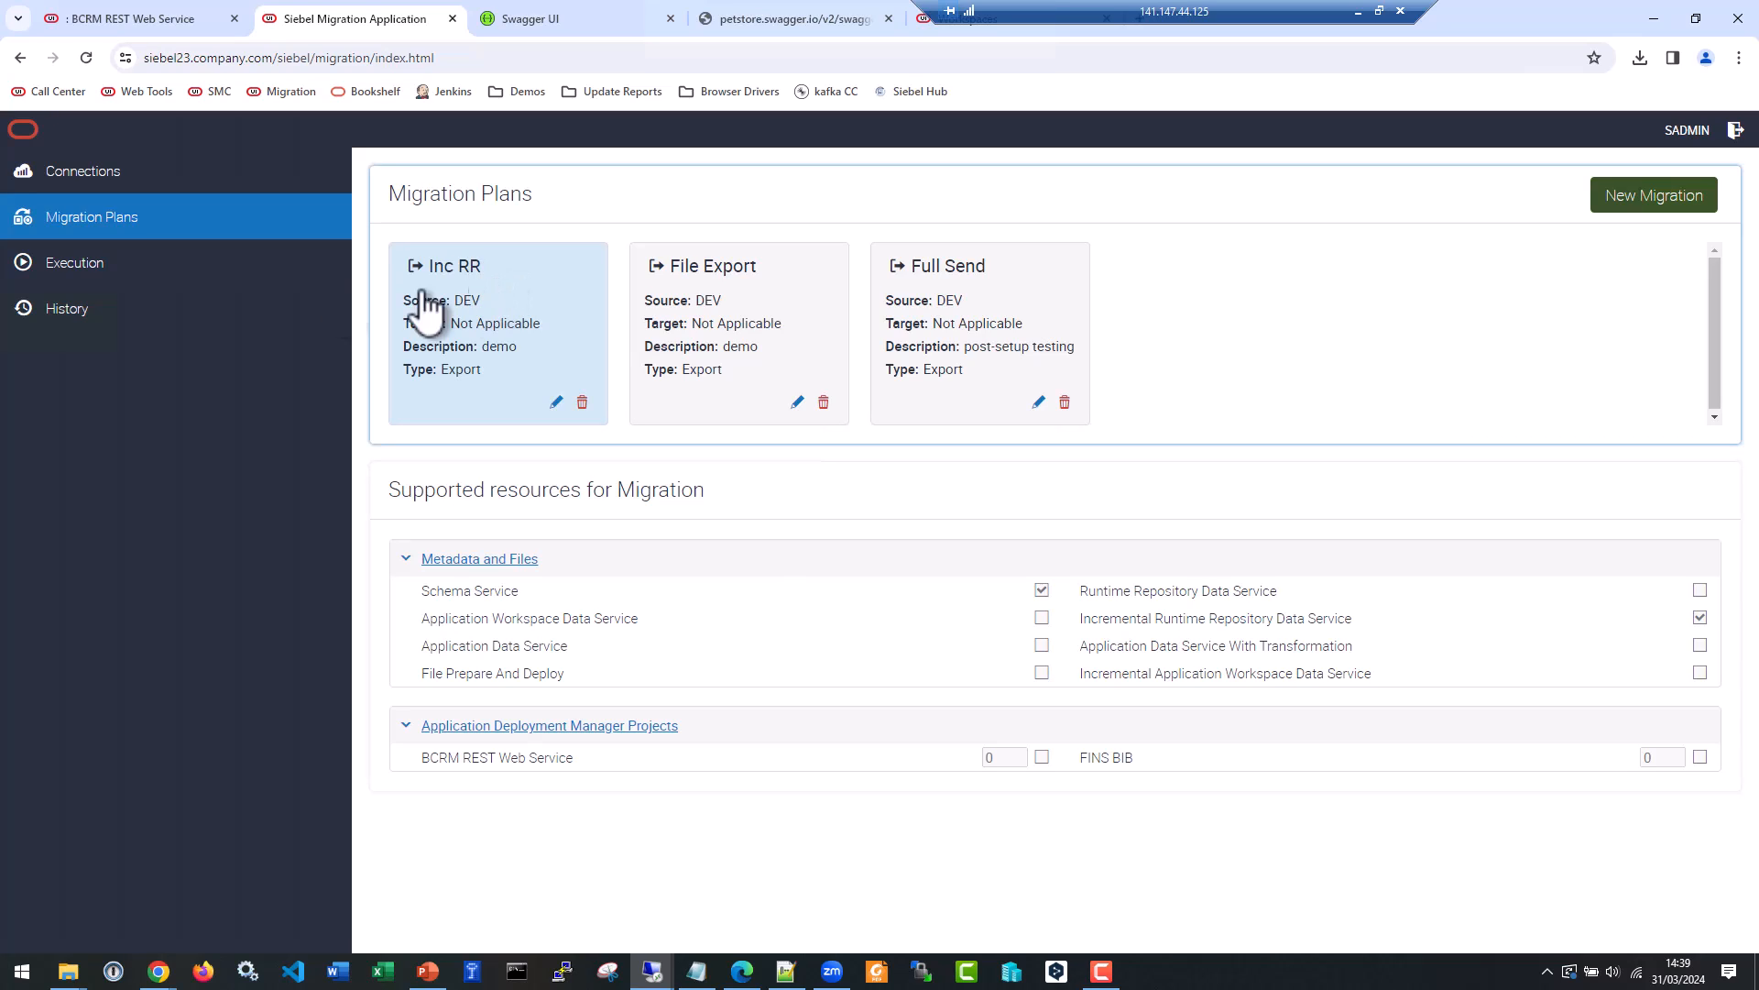
# Start an execution of the Inc RR plan and set its package filename to incRR_2024-03-31_01.zip.
pyautogui.click(194, 284)
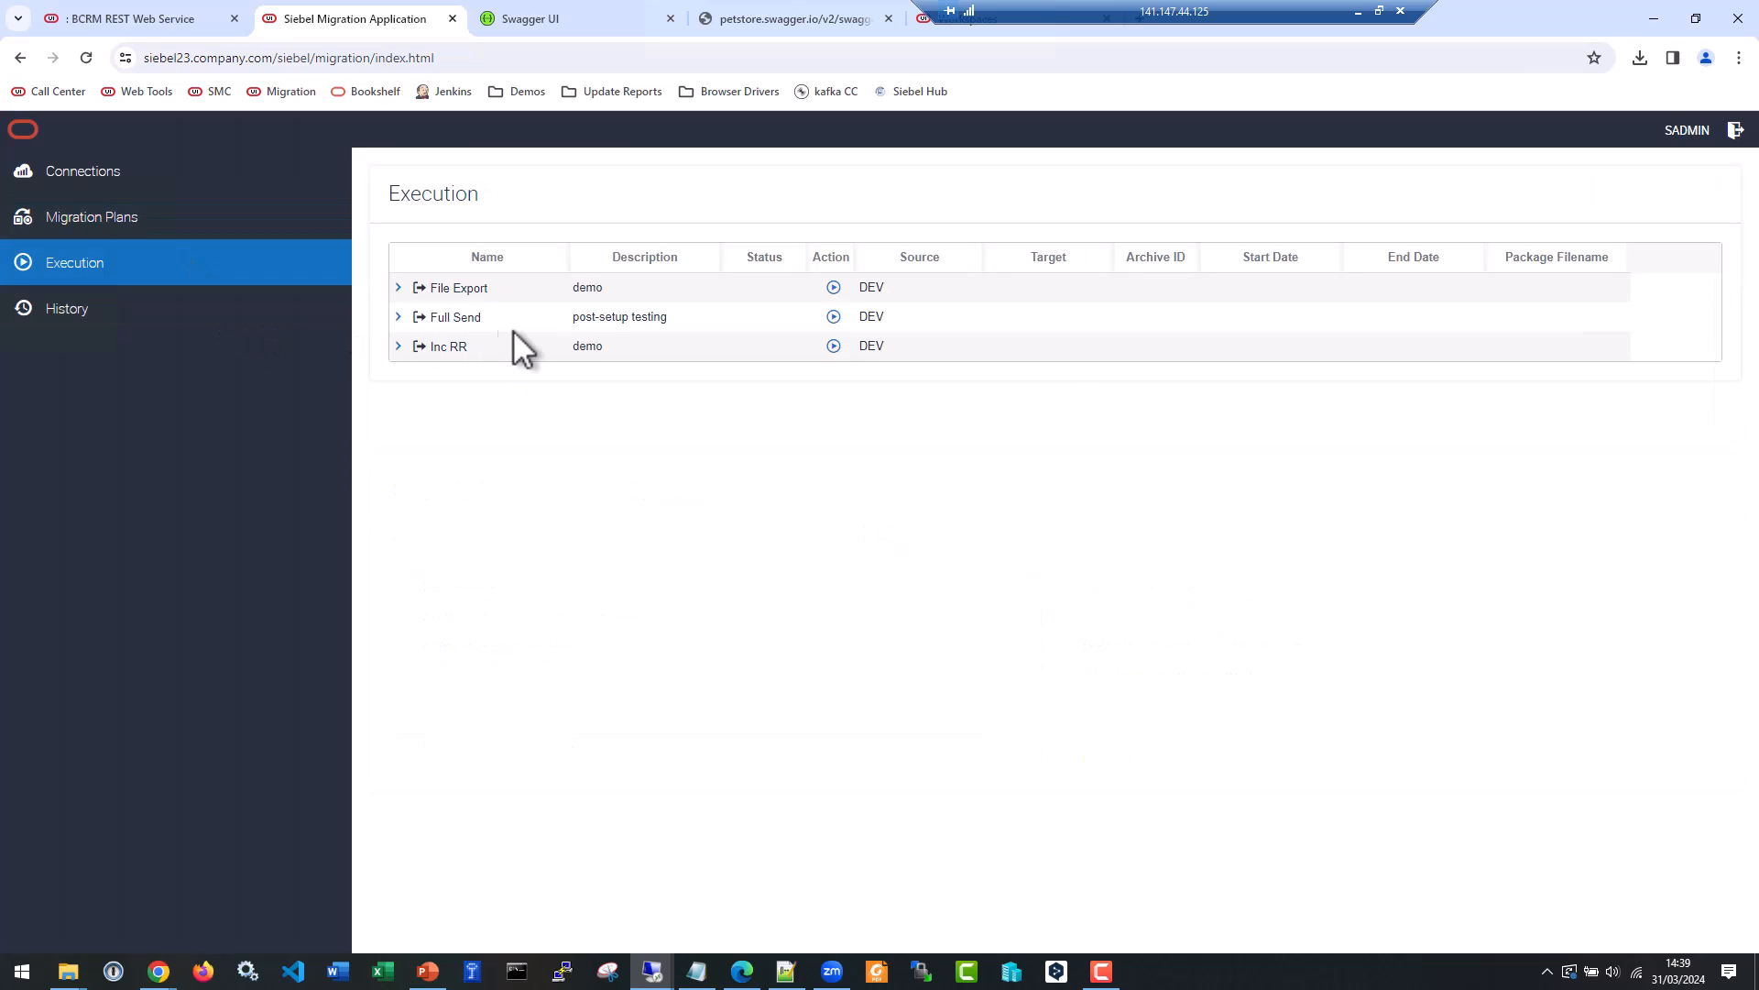
pyautogui.click(833, 346)
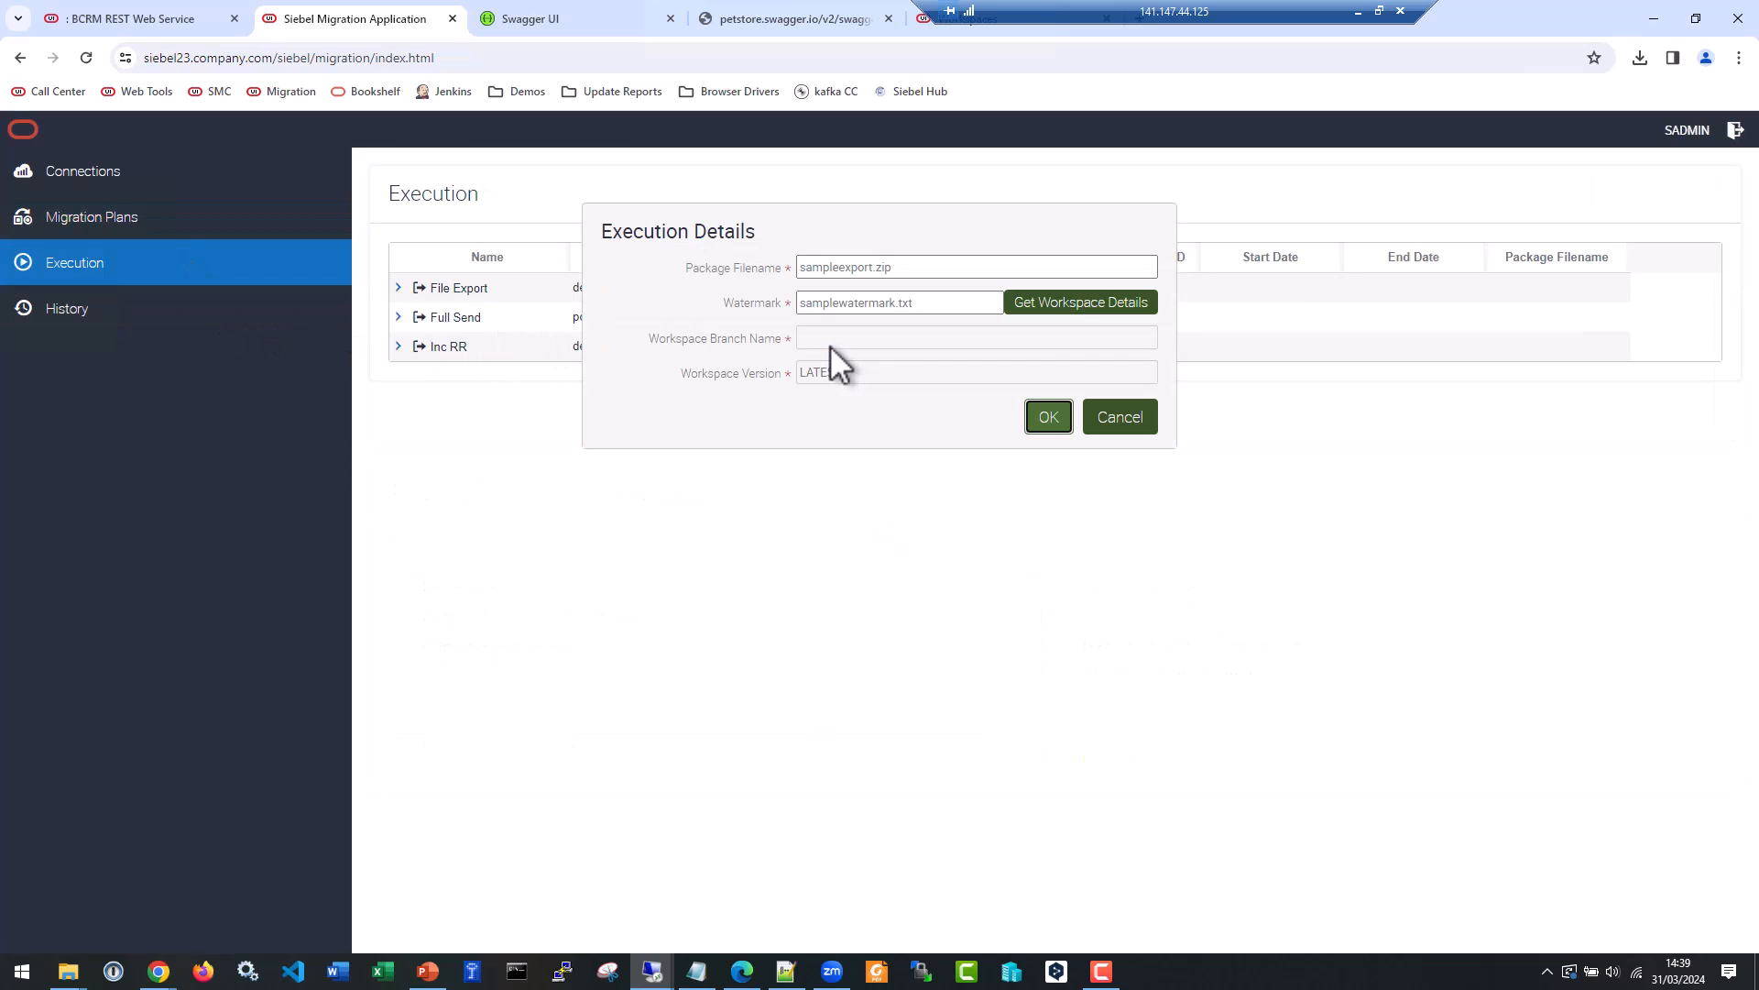
pyautogui.click(841, 269)
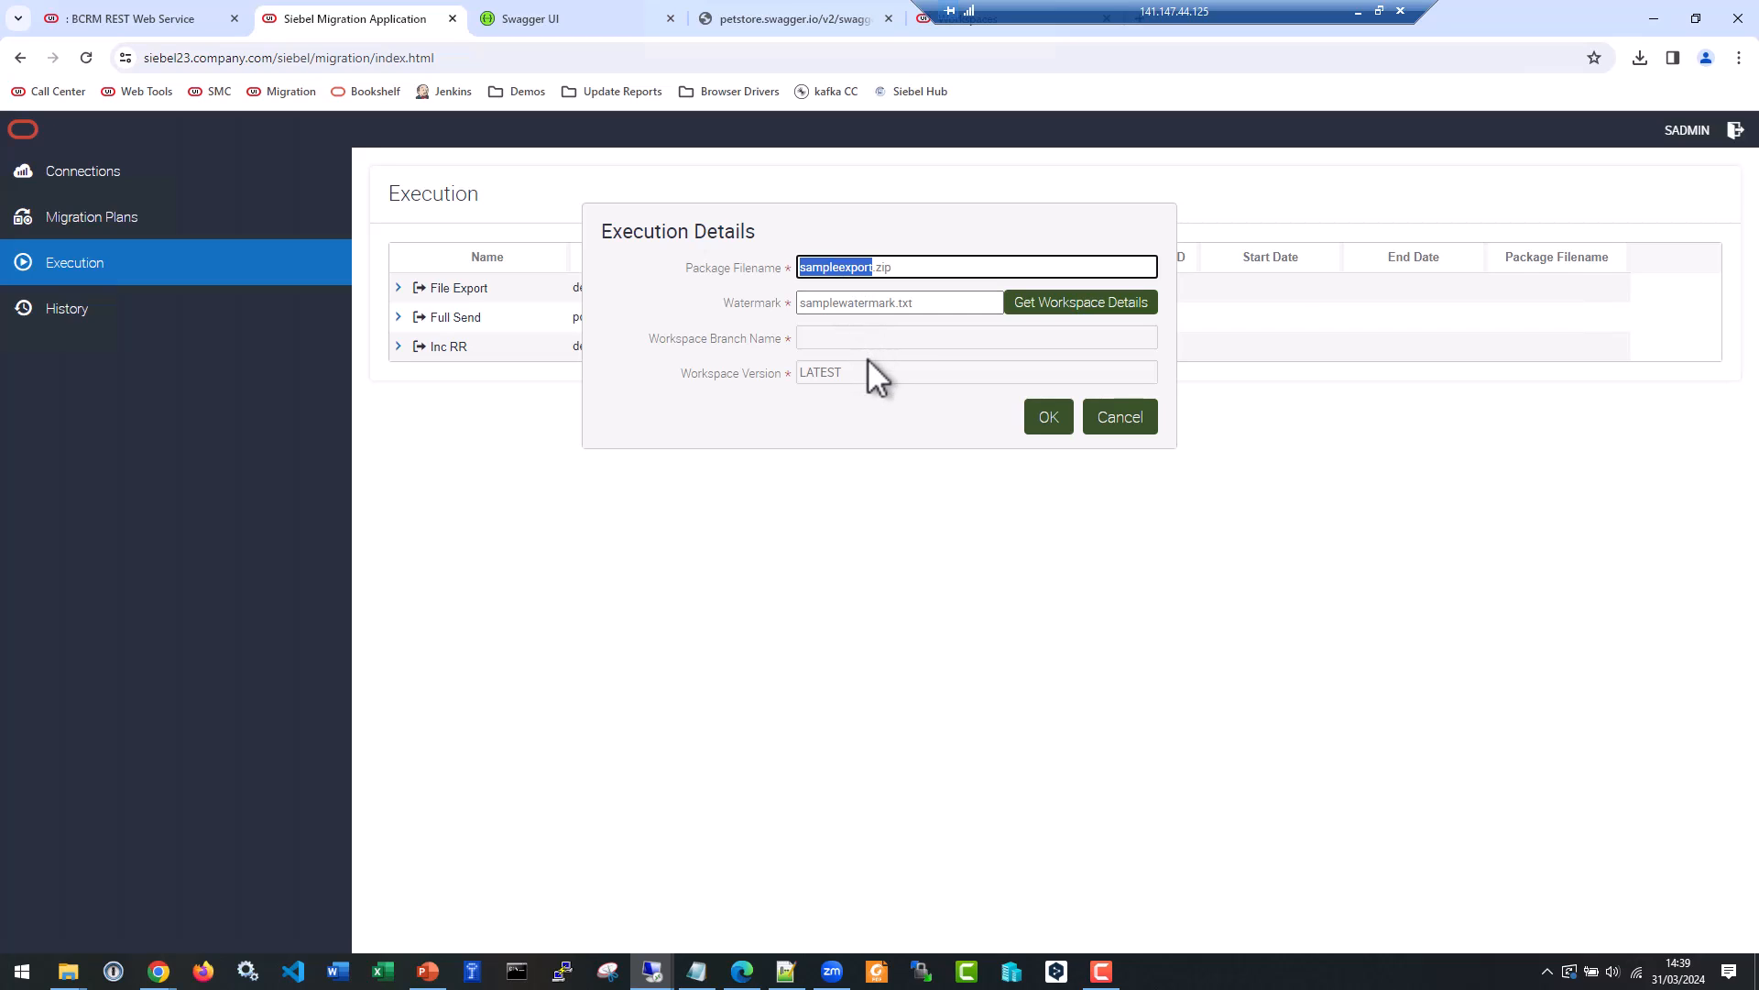
pyautogui.write('inc')
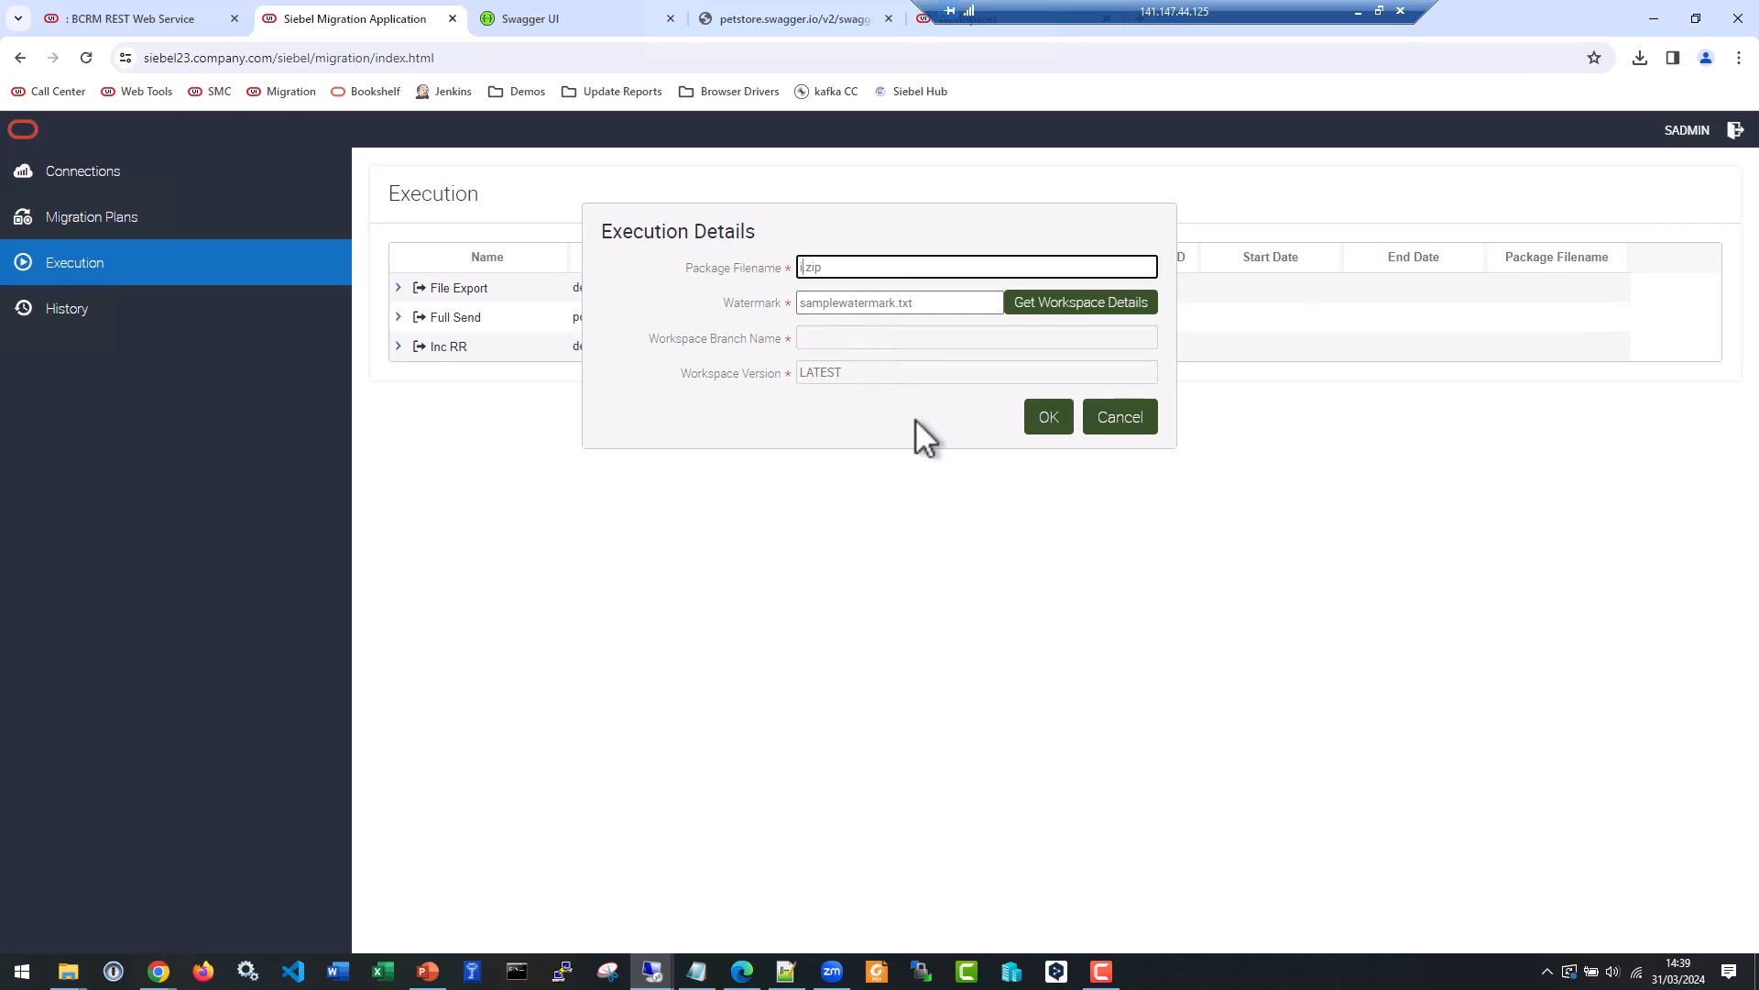
pyautogui.write('RR_2')
pyautogui.write('024-03-31_01')
# Switch to the local File Explorer and copy the watermark file wm20240331_01.txt from D:\MIG.
pyautogui.doubleClick(863, 306)
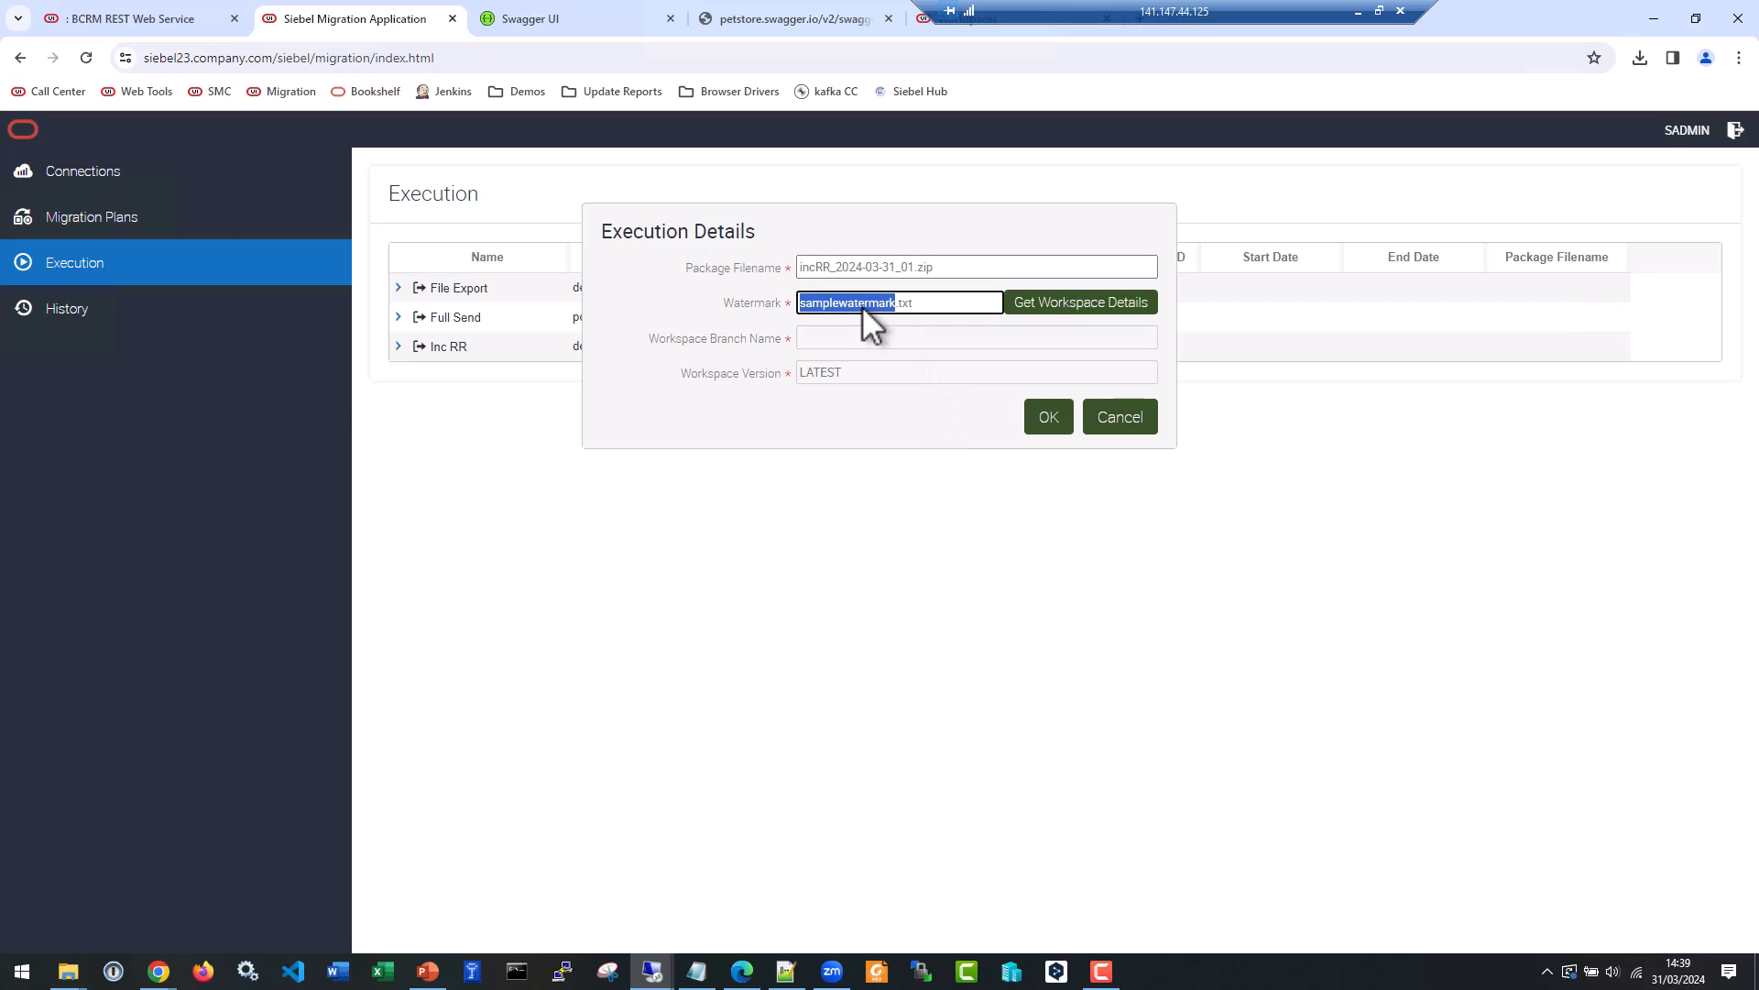
pyautogui.click(78, 970)
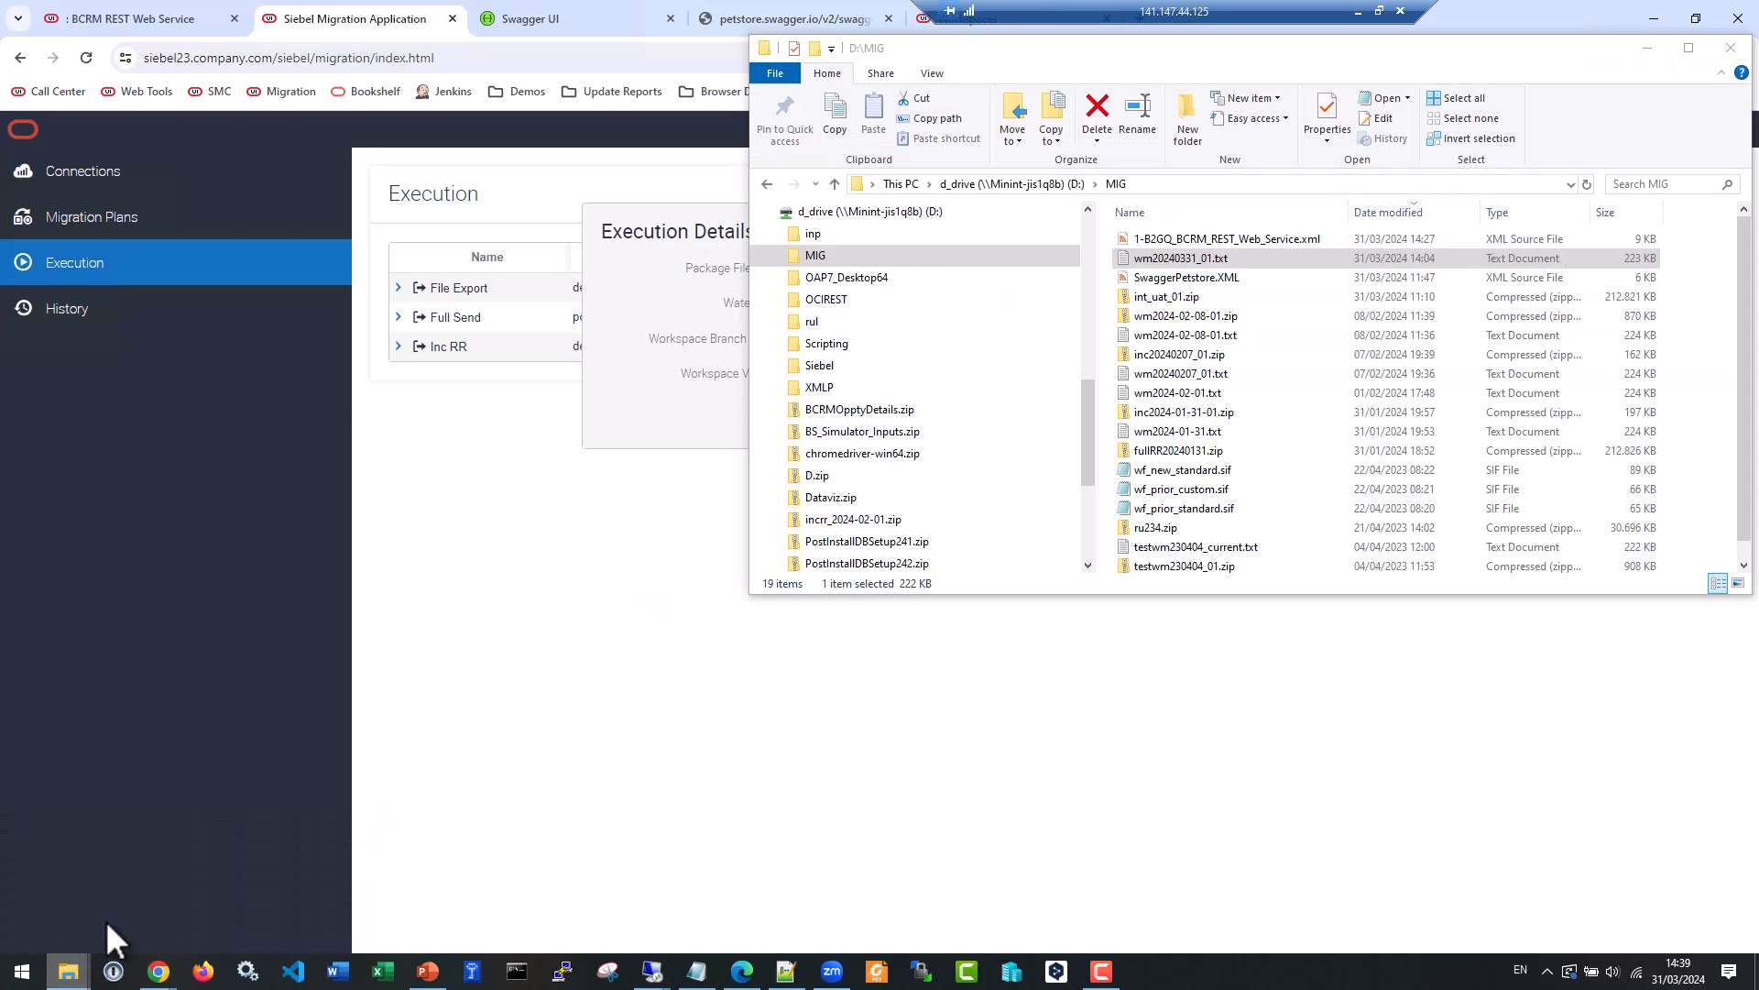
pyautogui.rightClick(1217, 260)
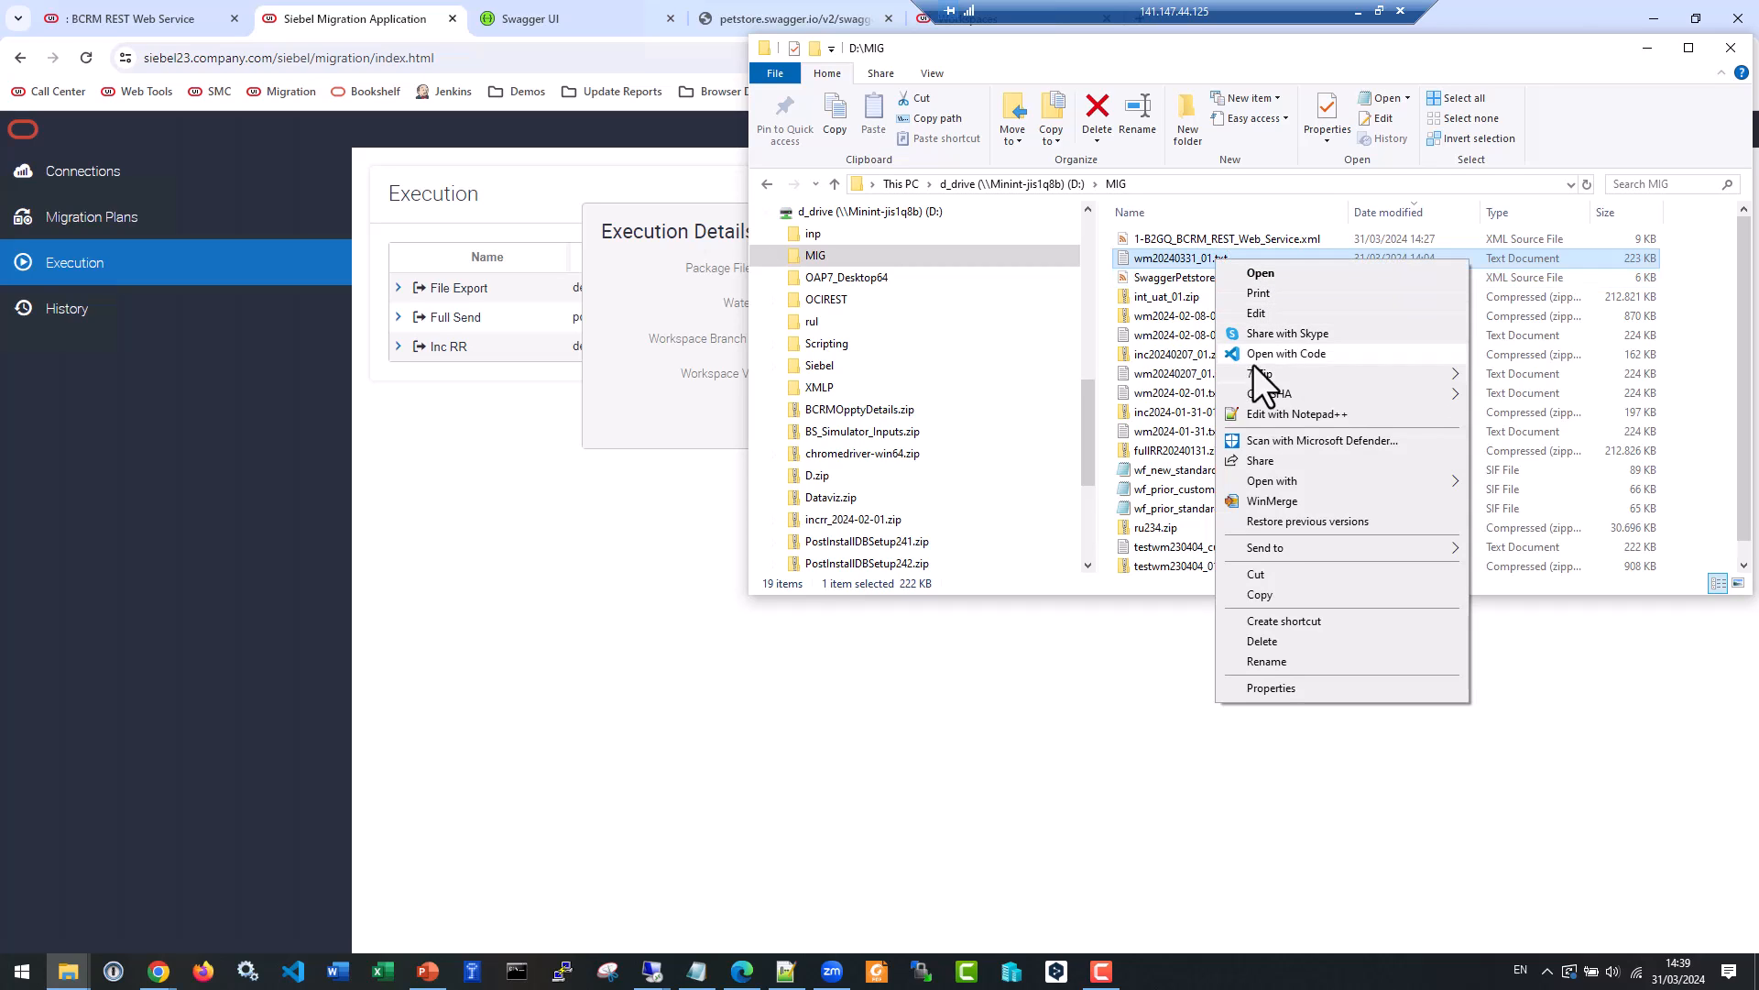
pyautogui.click(1259, 594)
pyautogui.scroll(3, 963, 476)
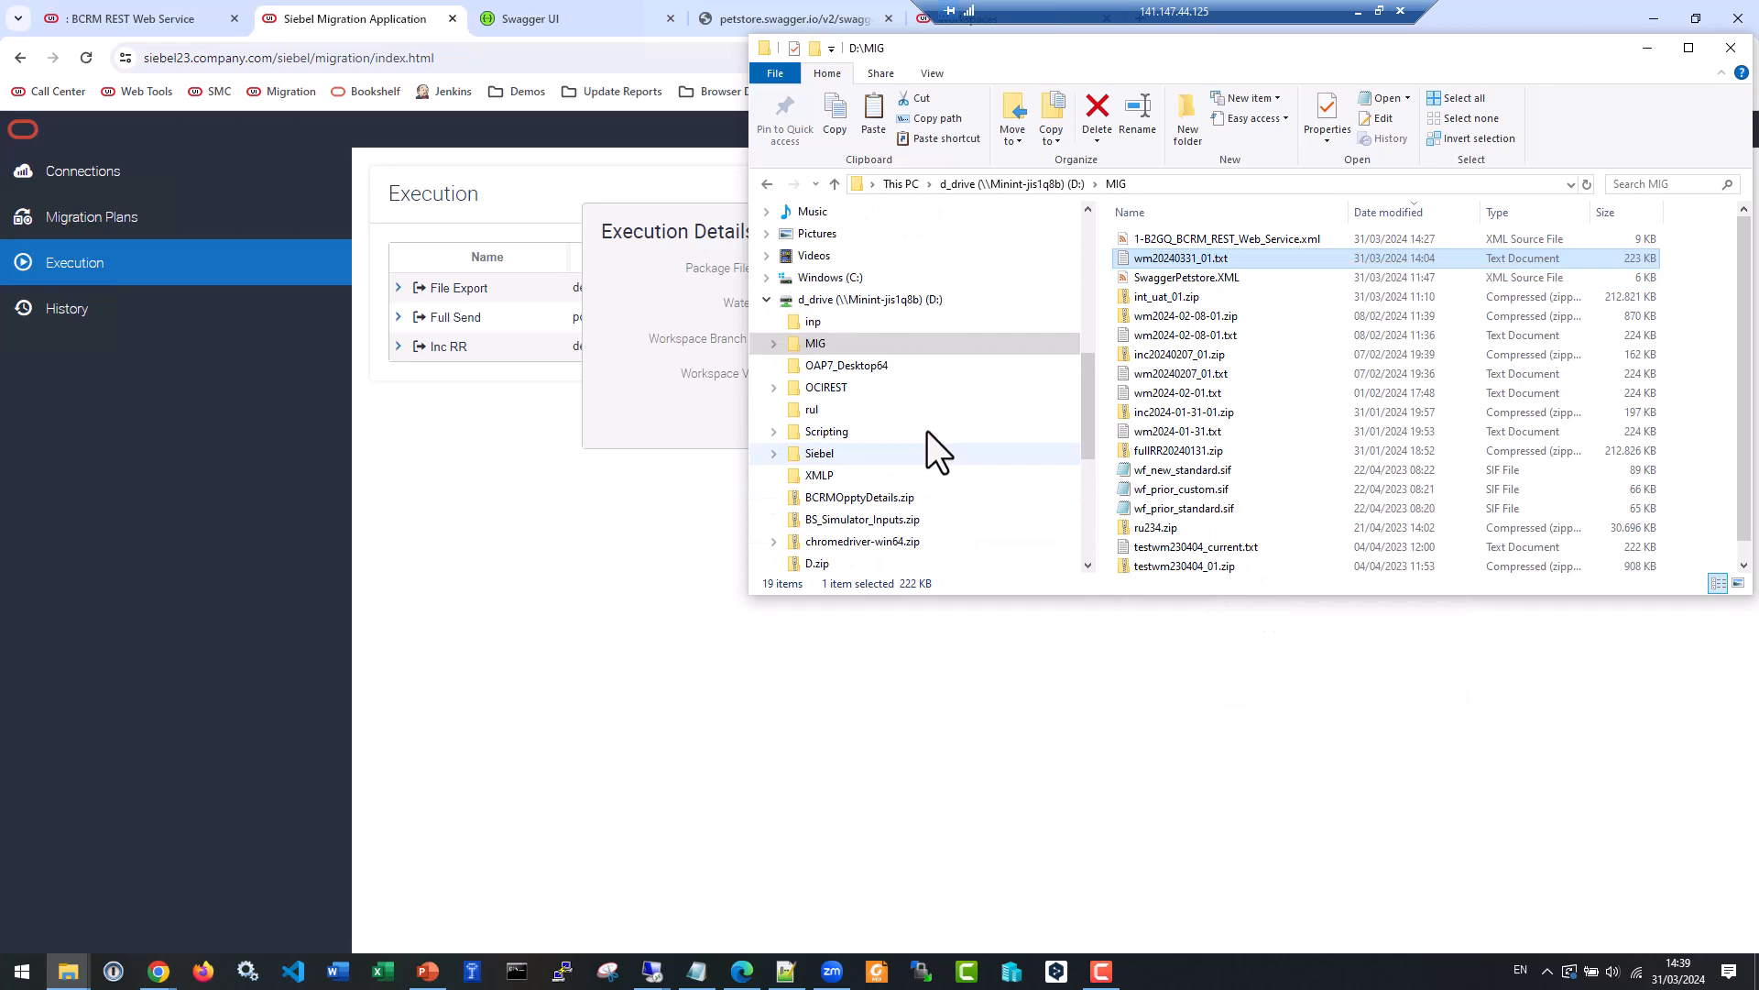
pyautogui.scroll(4, 921, 417)
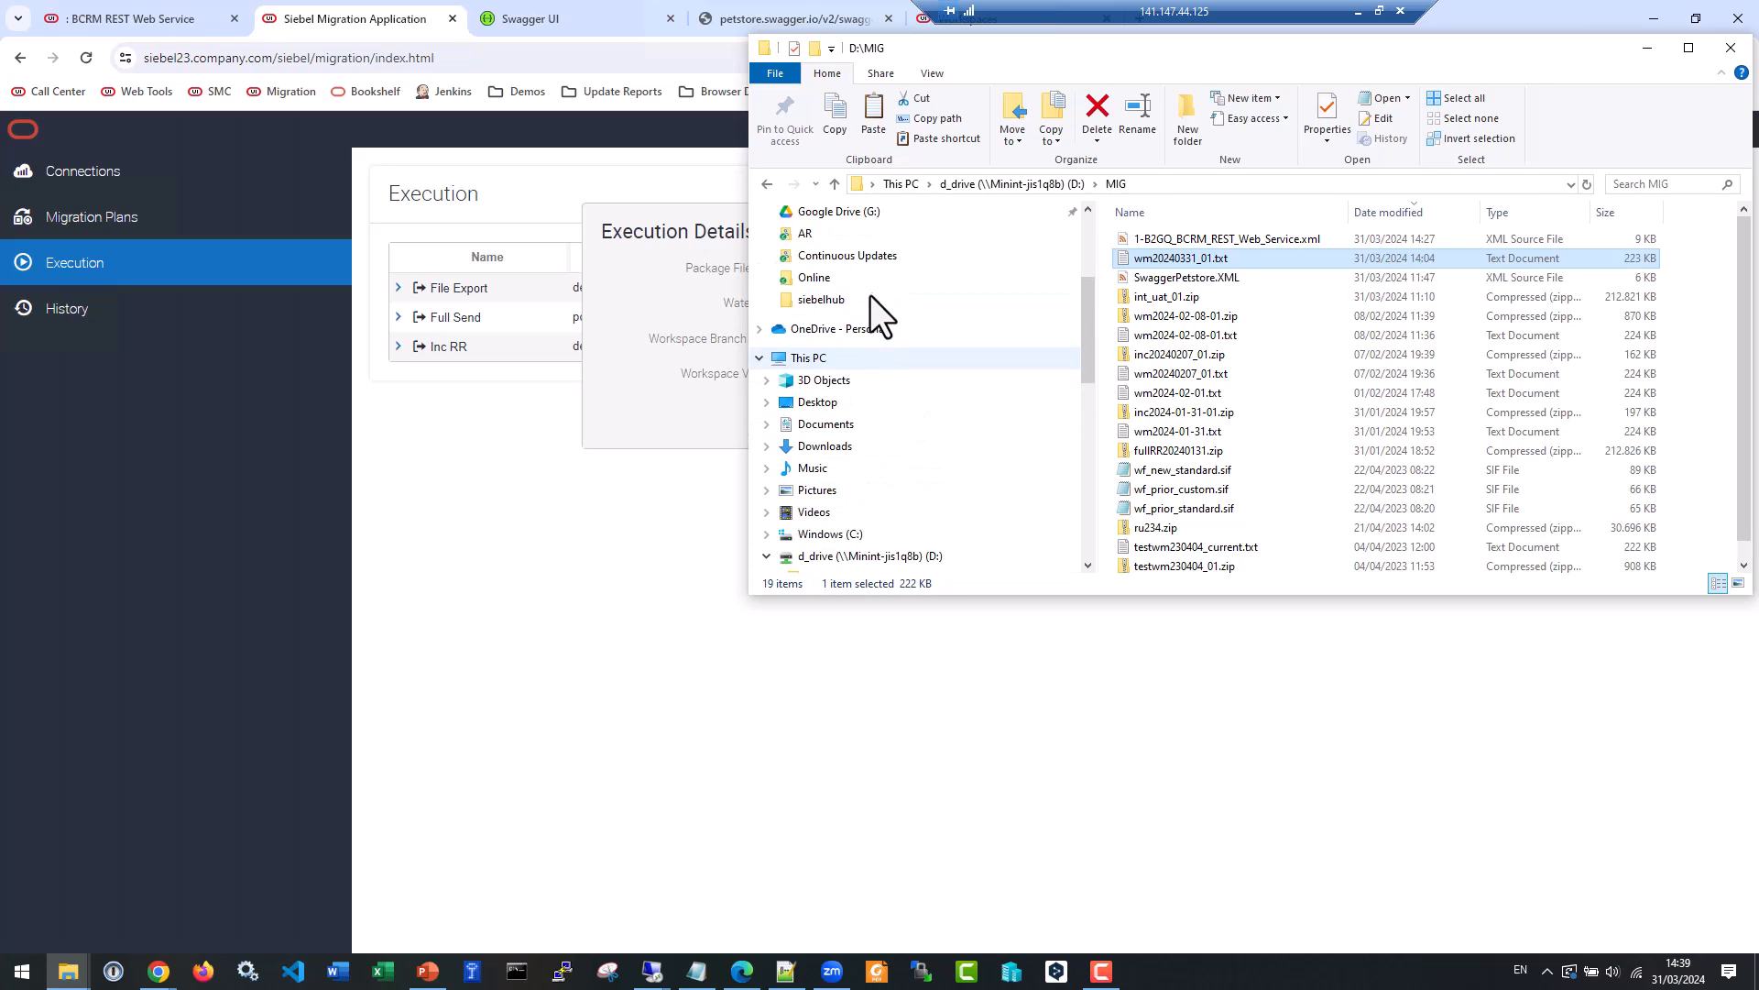
pyautogui.scroll(3, 948, 289)
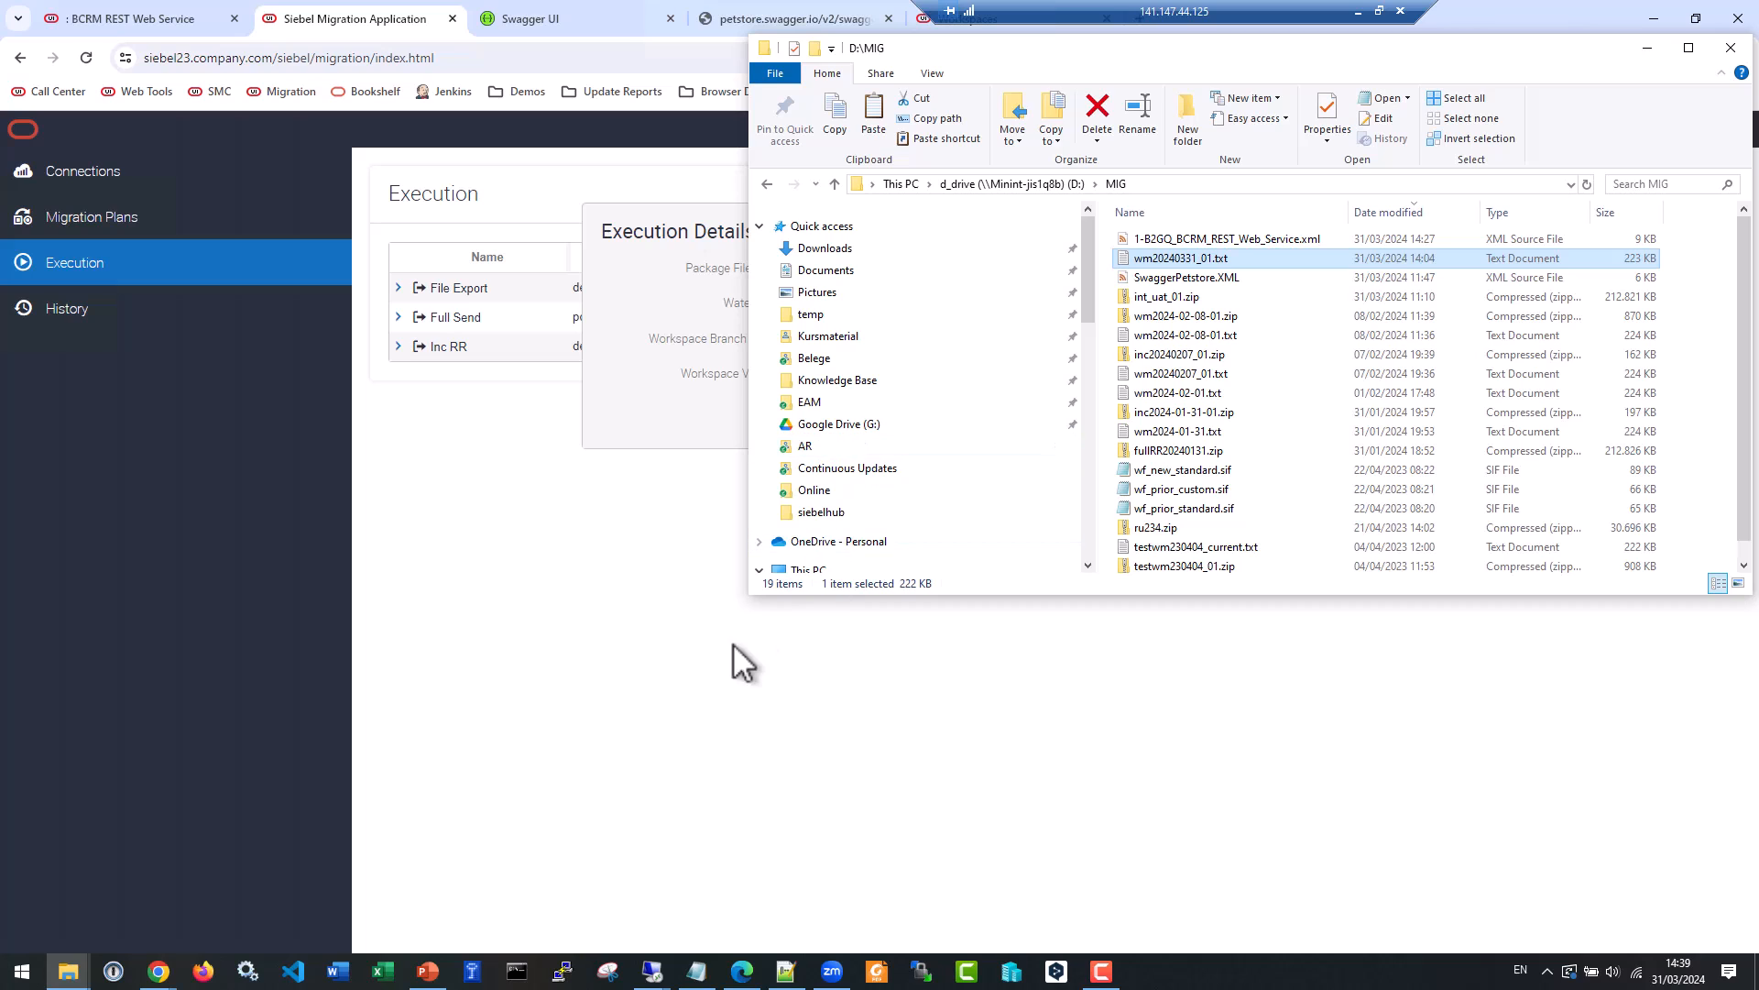
pyautogui.click(741, 705)
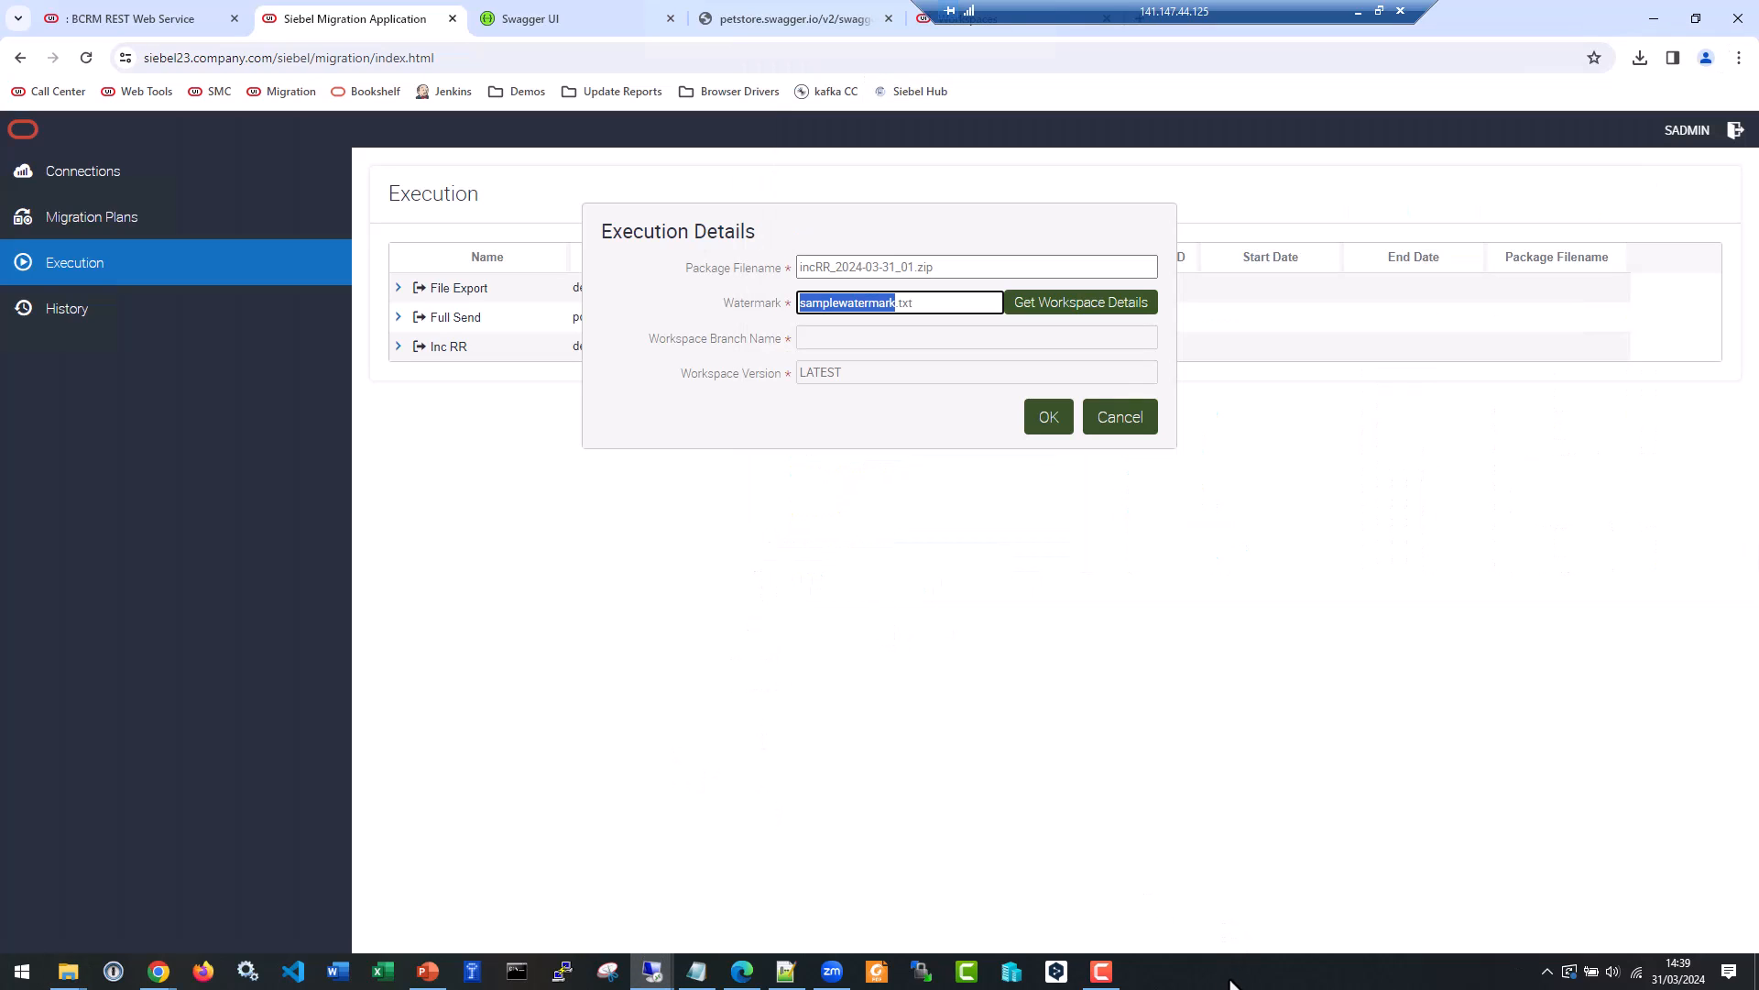
# In the remote server's File Explorer, place wm20240331_01.txt in C:\Siebel\fs\migration and copy its base name.
pyautogui.click(68, 971)
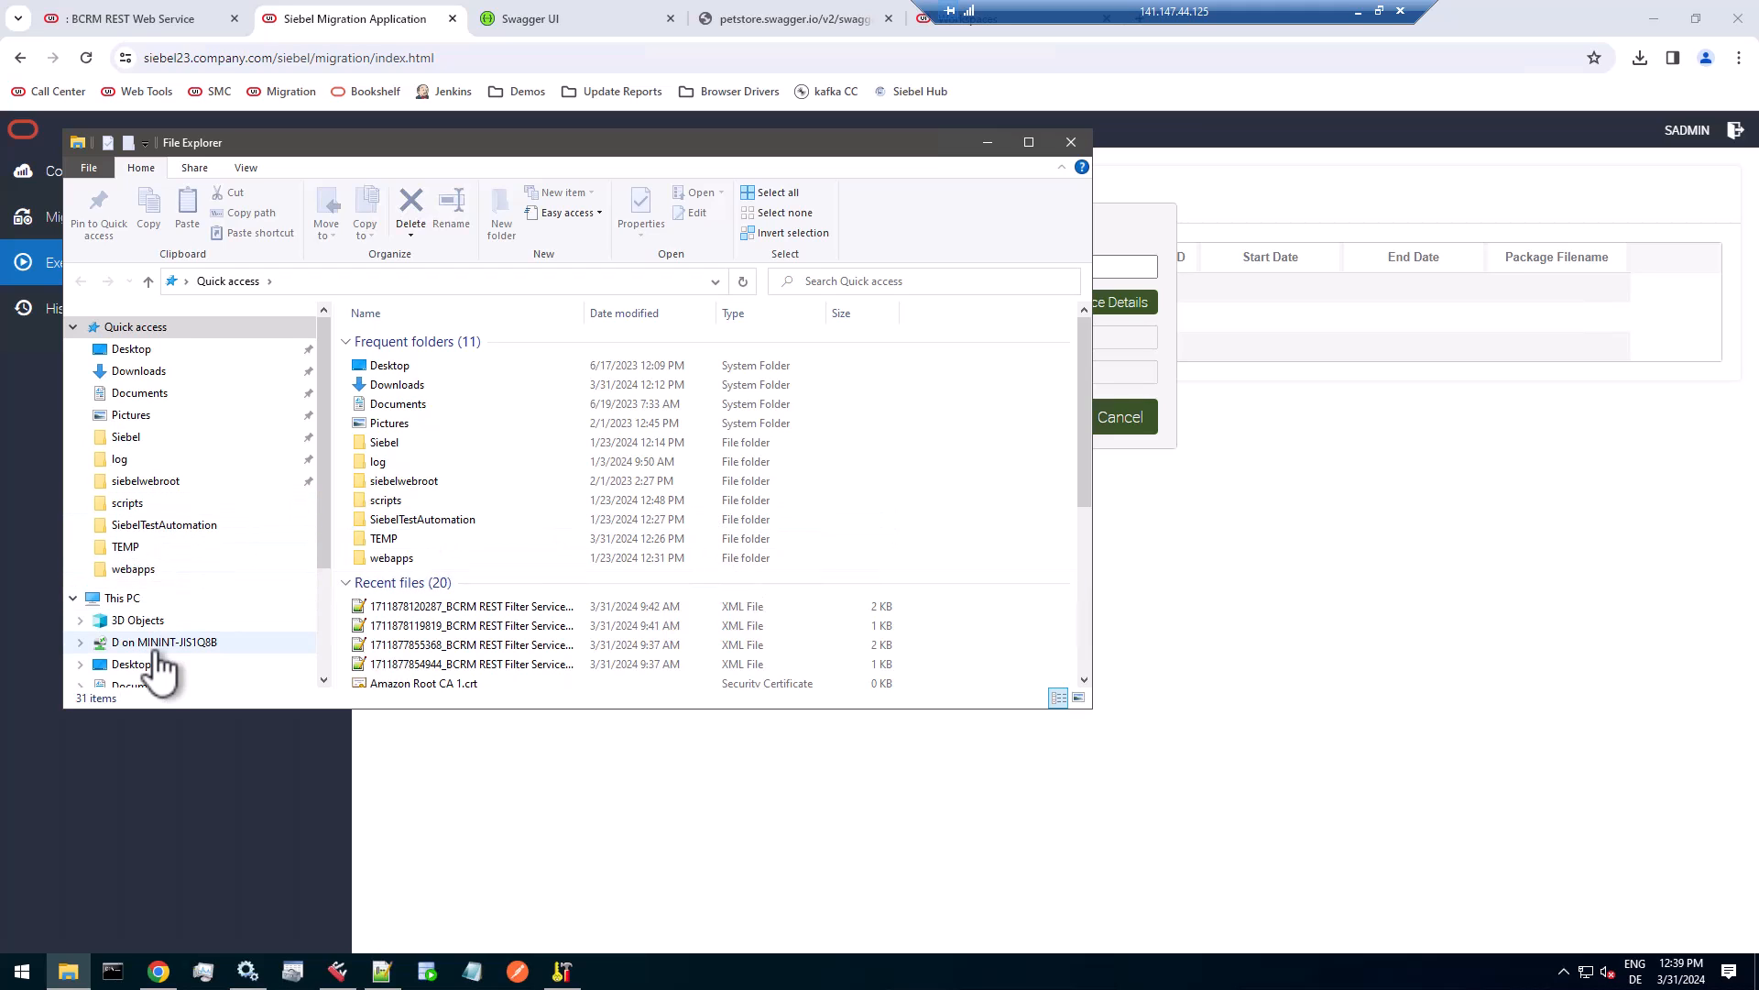
pyautogui.scroll(-1, 128, 641)
pyautogui.click(165, 605)
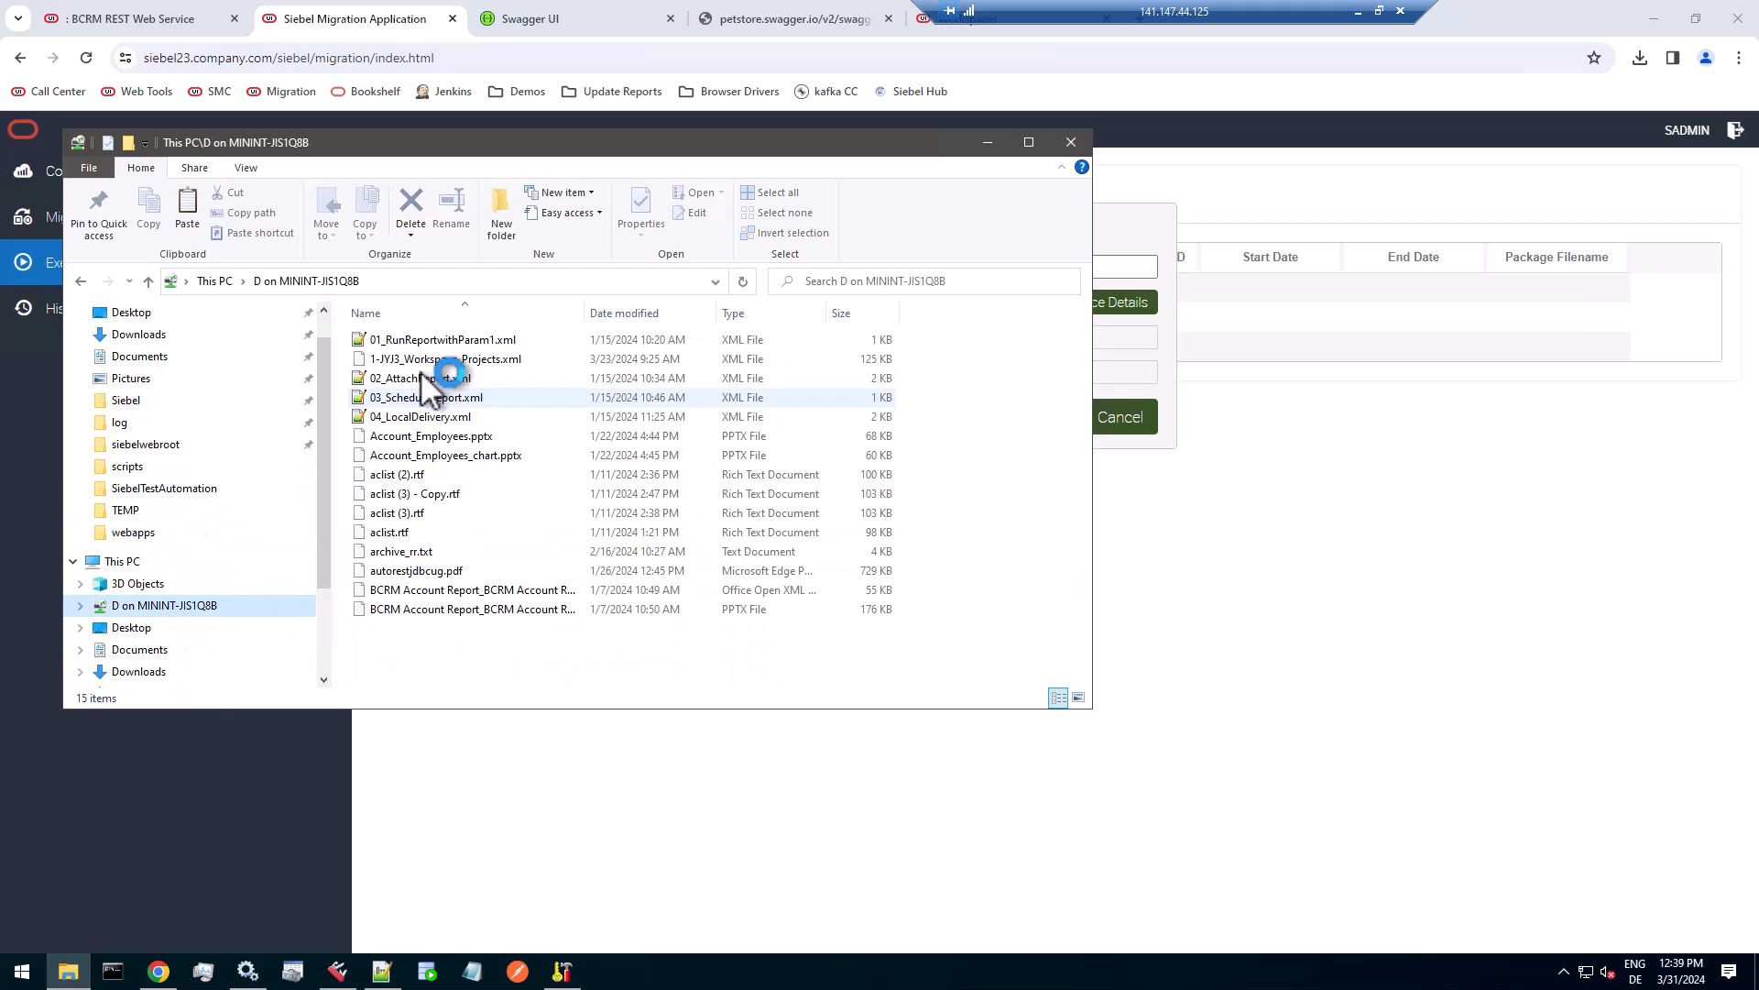
pyautogui.click(489, 316)
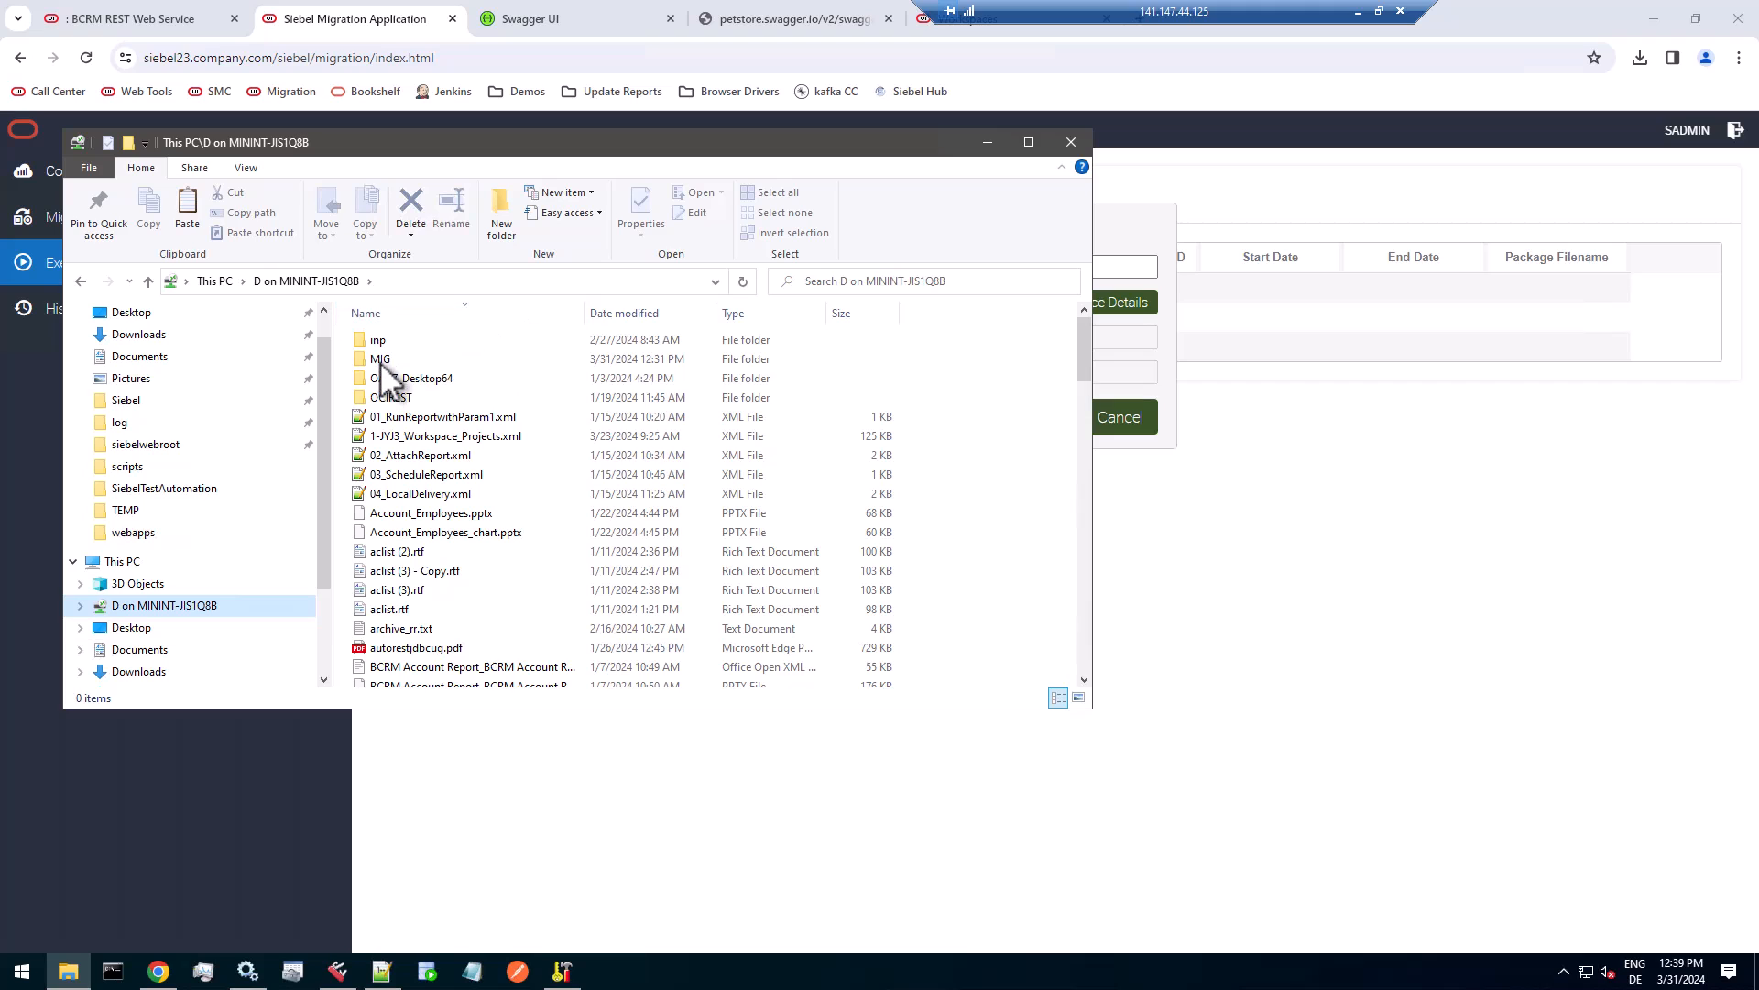
pyautogui.click(385, 357)
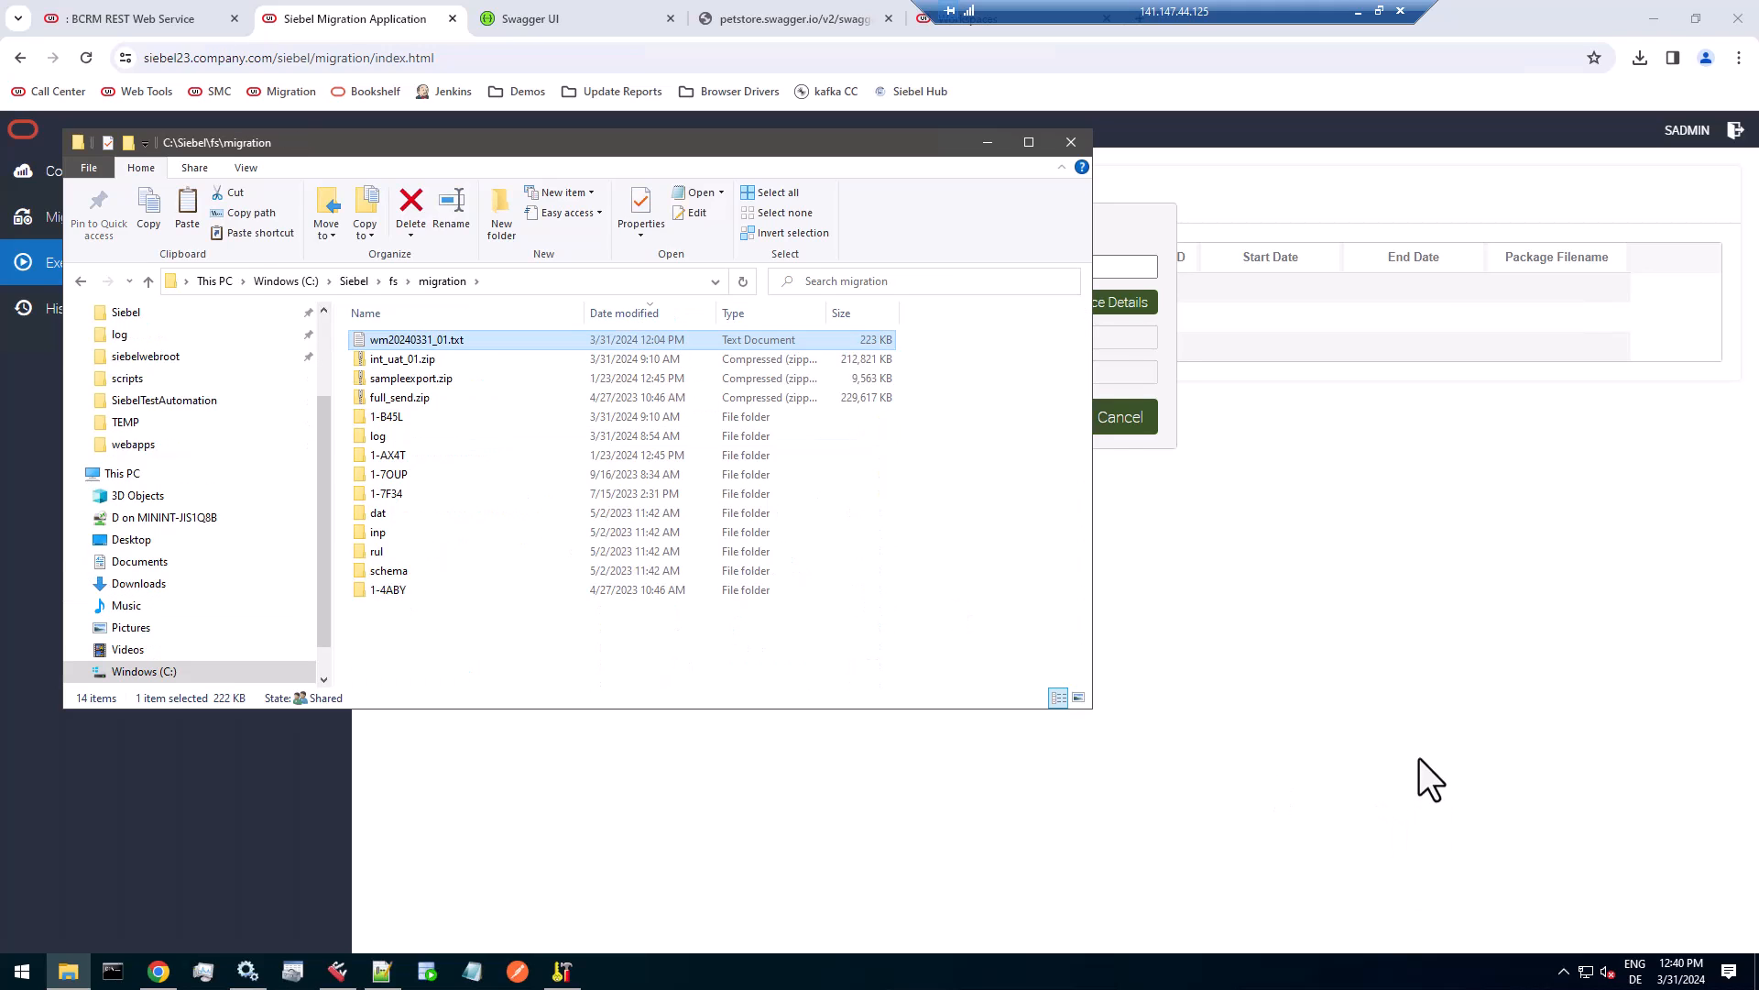
pyautogui.click(451, 283)
pyautogui.click(442, 339)
pyautogui.click(433, 341)
pyautogui.hotkey('ctrl', 'c')
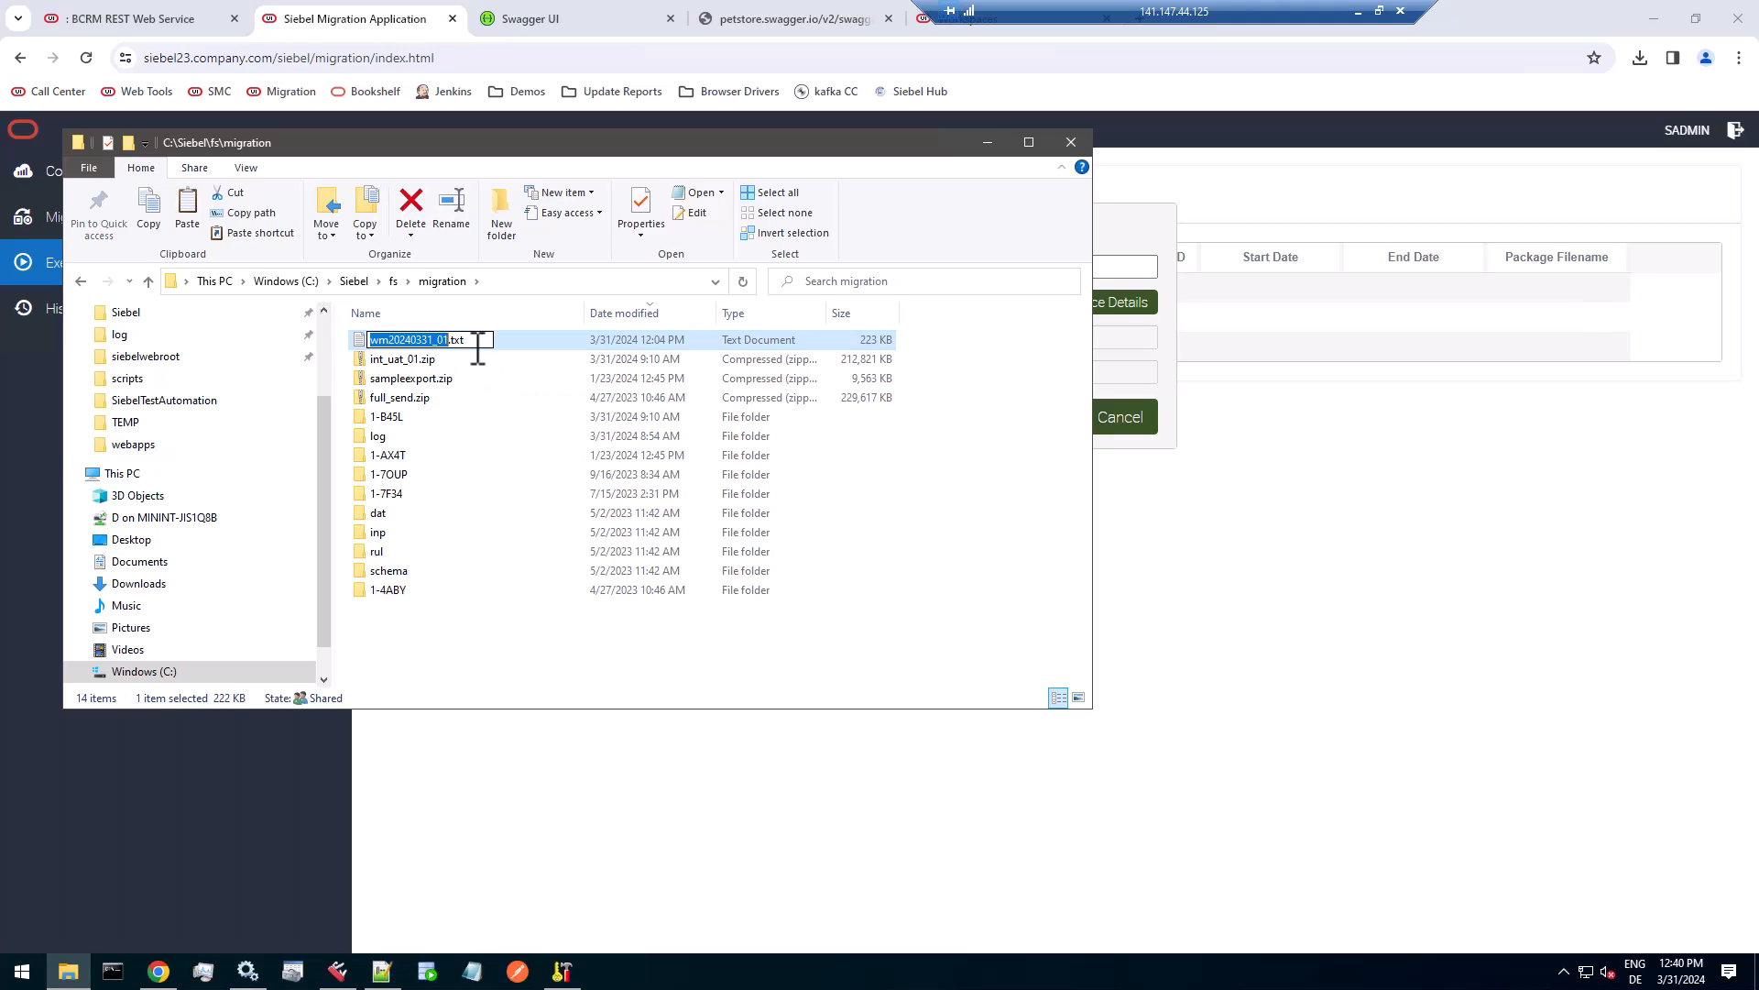
# Back in the Siebel Migration Application, set the watermark to wm20240331_01.txt, retrieve the workspace details, and run the export.
pyautogui.click(1224, 427)
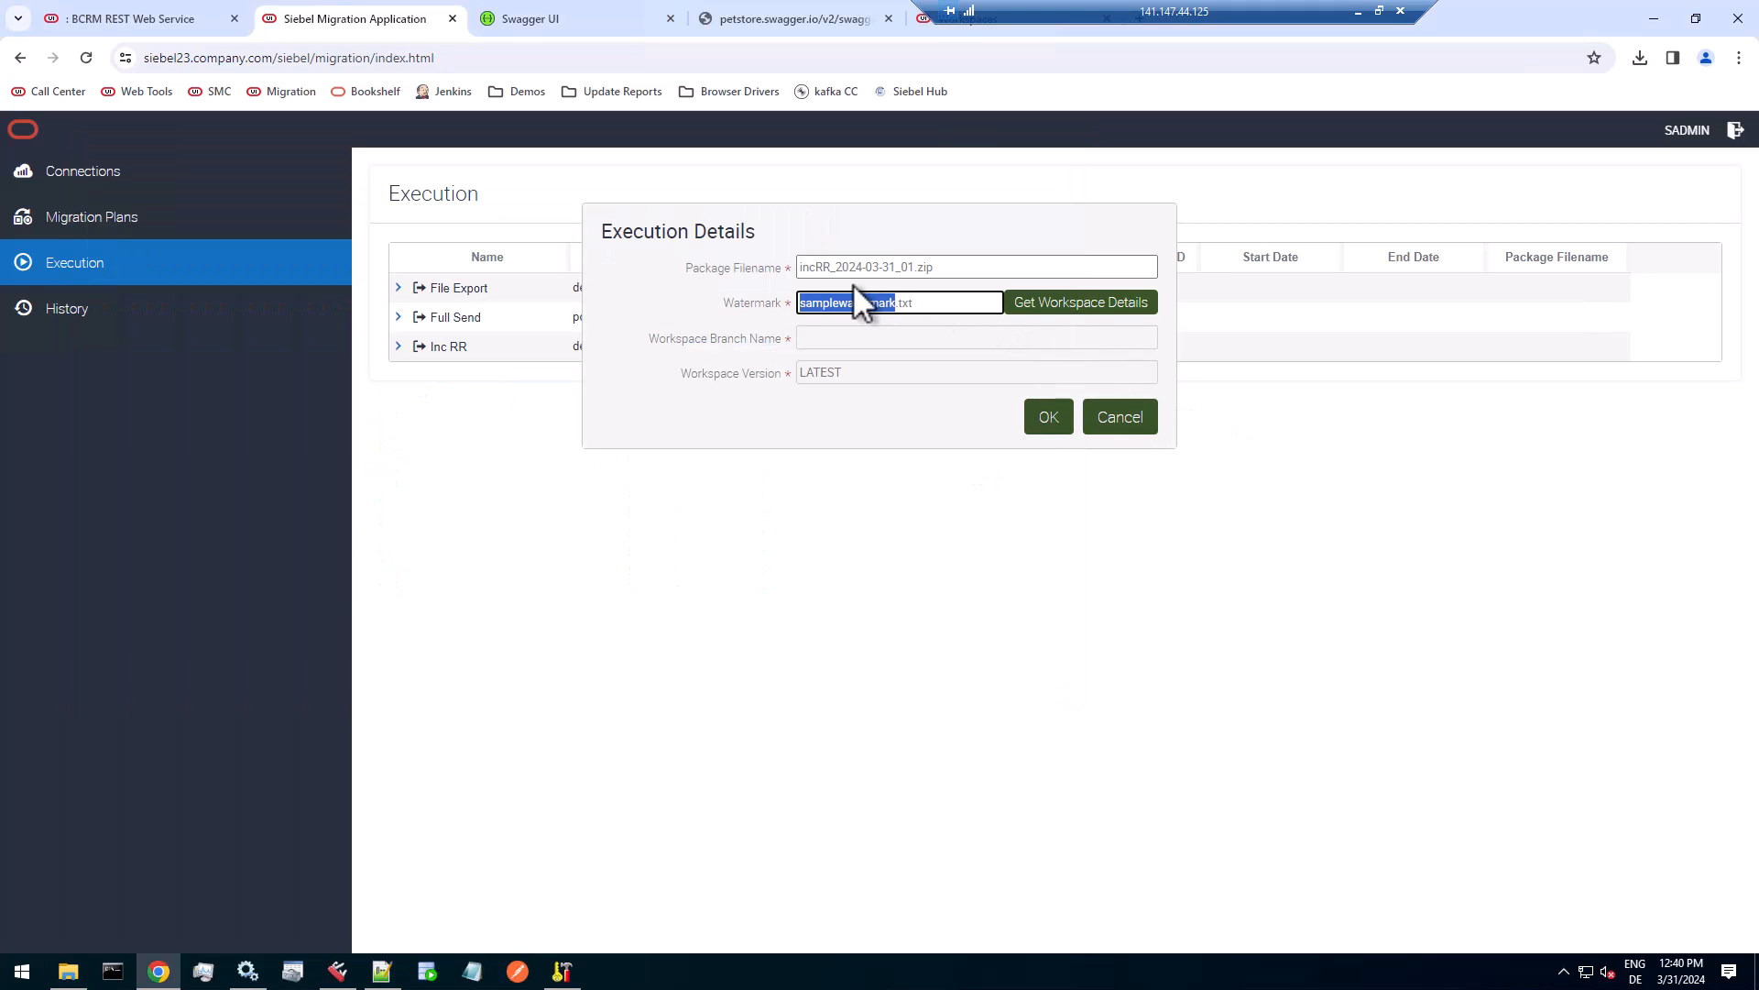
pyautogui.hotkey('ctrl', 'v')
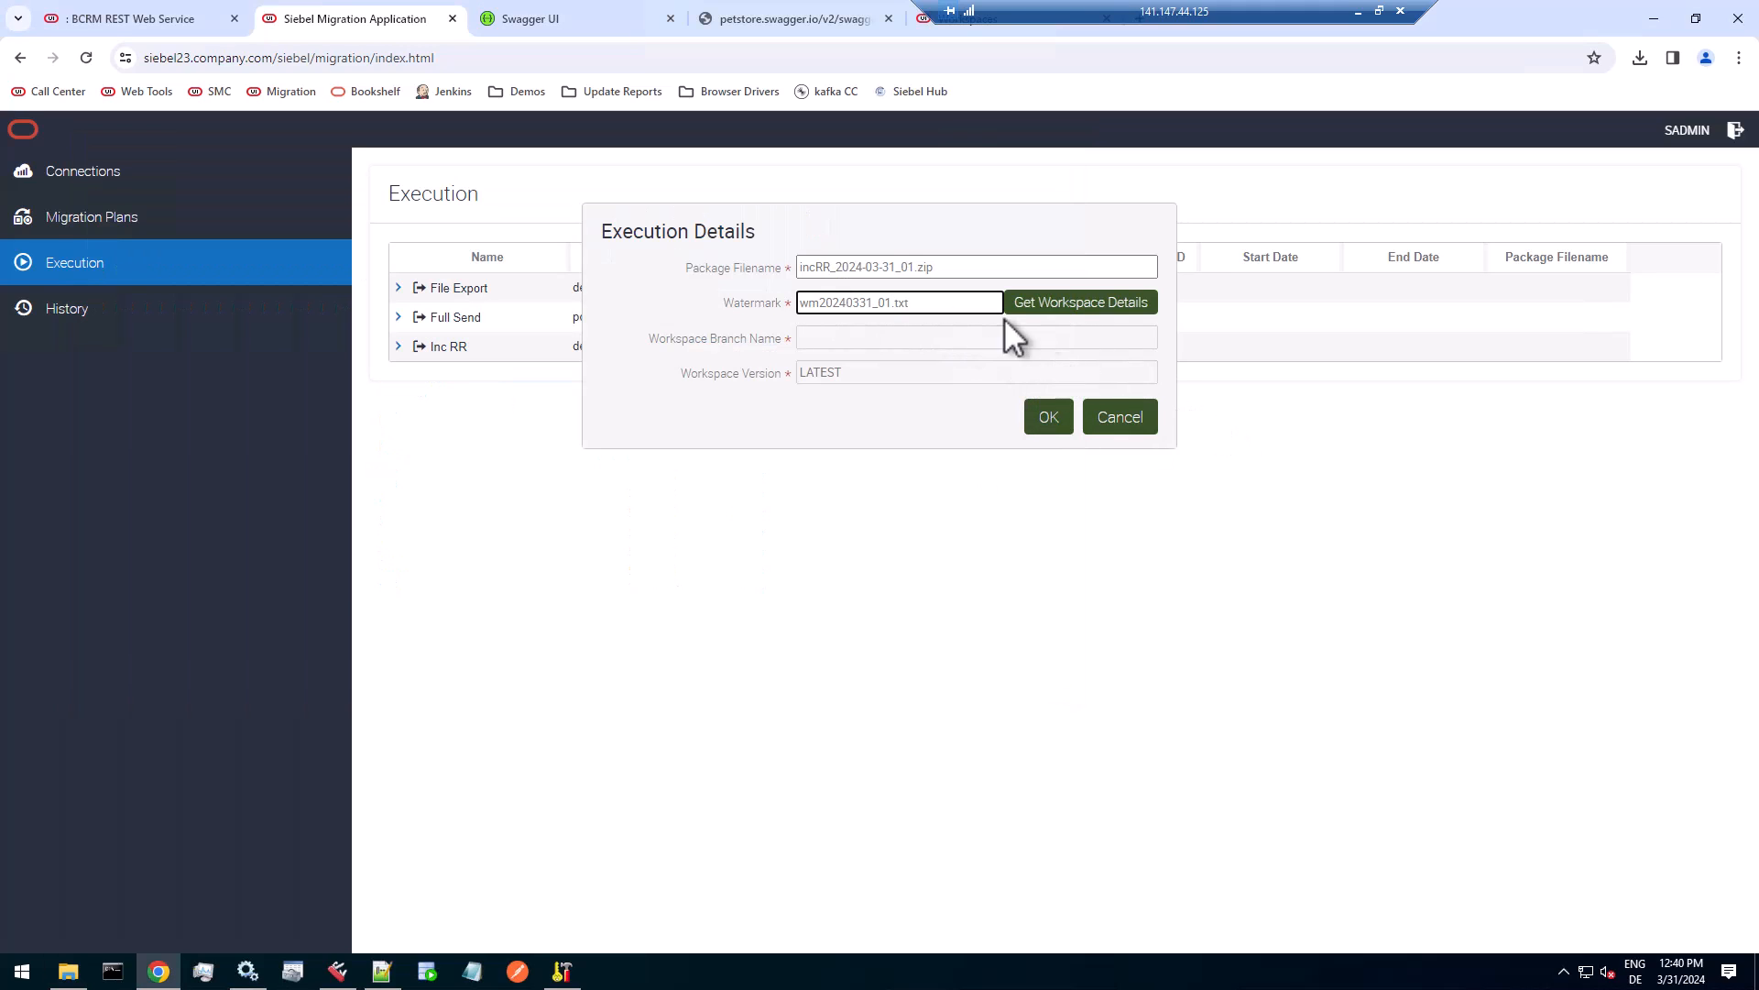
pyautogui.click(1071, 312)
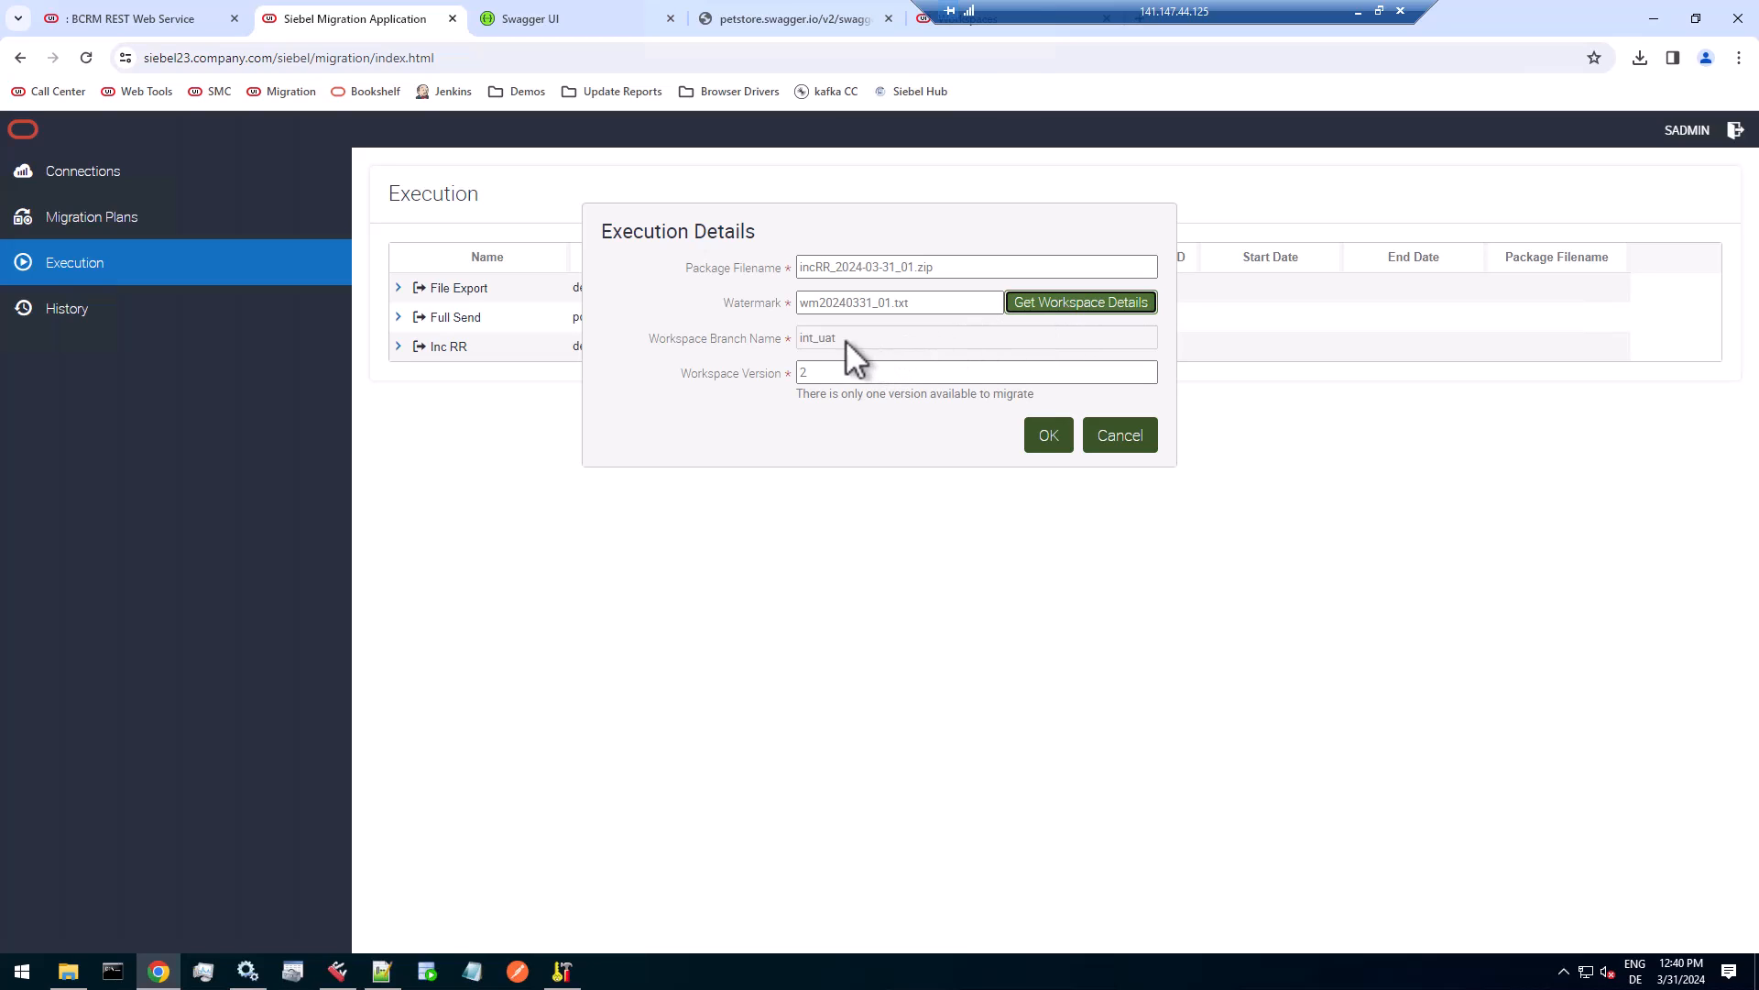
pyautogui.moveTo(856, 339); pyautogui.dragTo(800, 343)
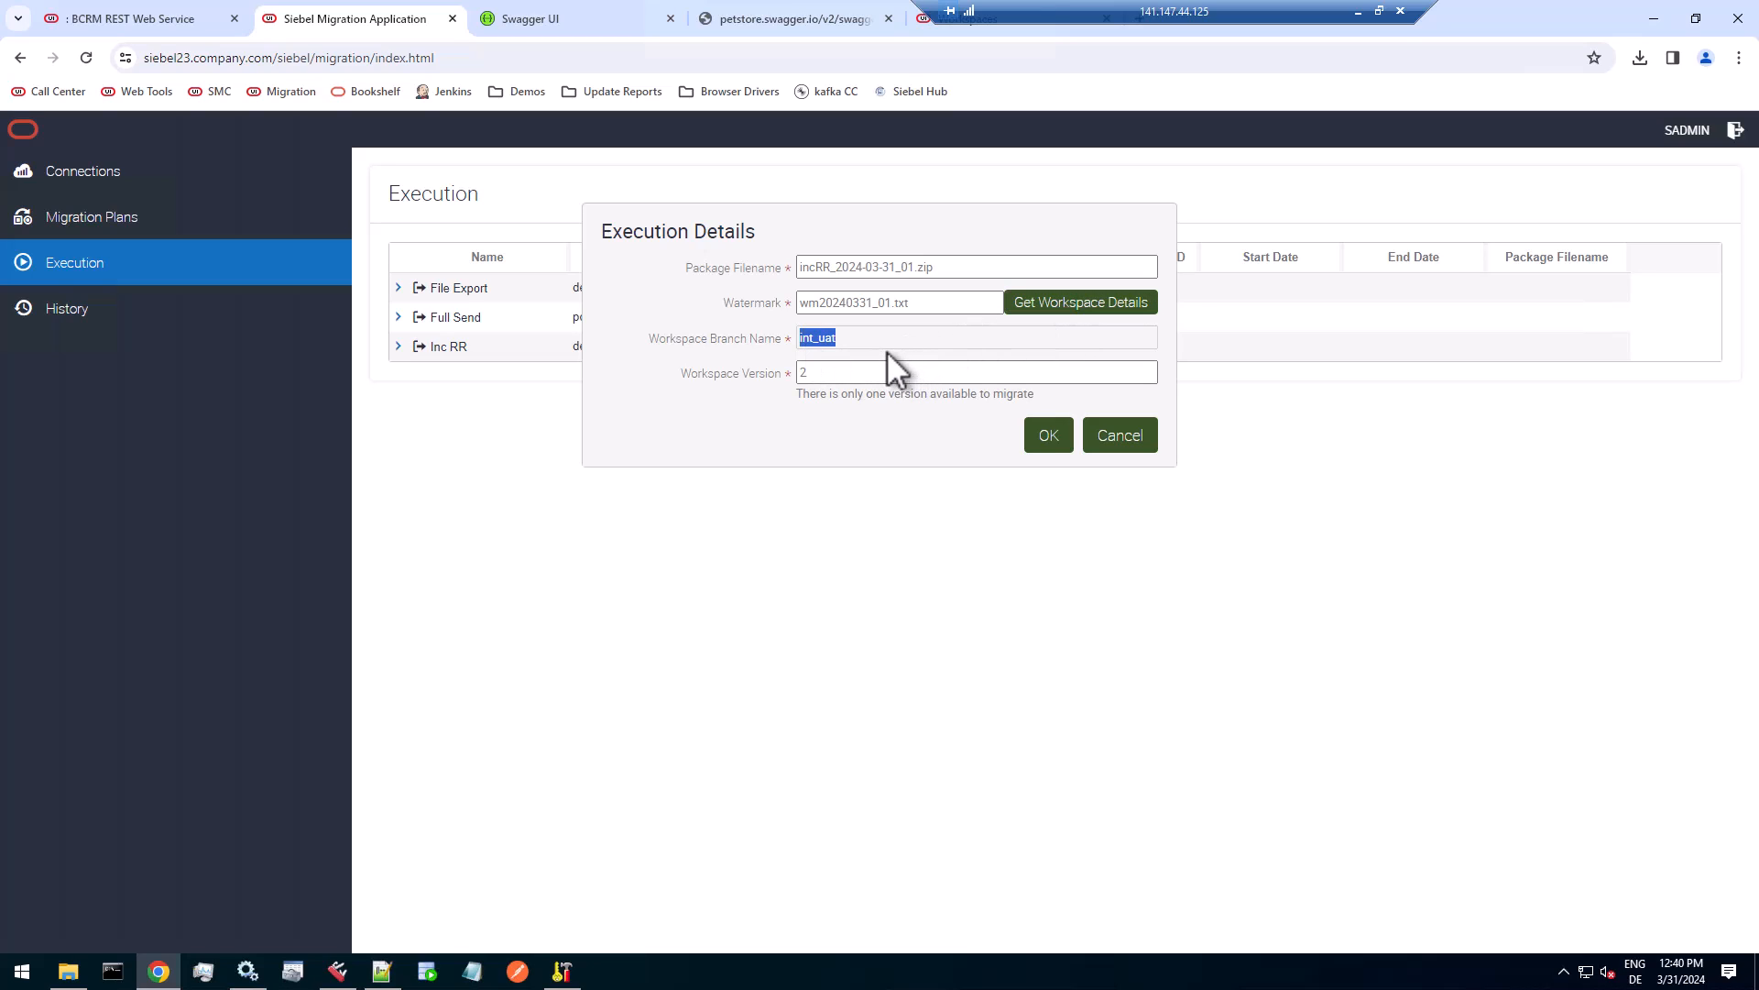
pyautogui.click(844, 375)
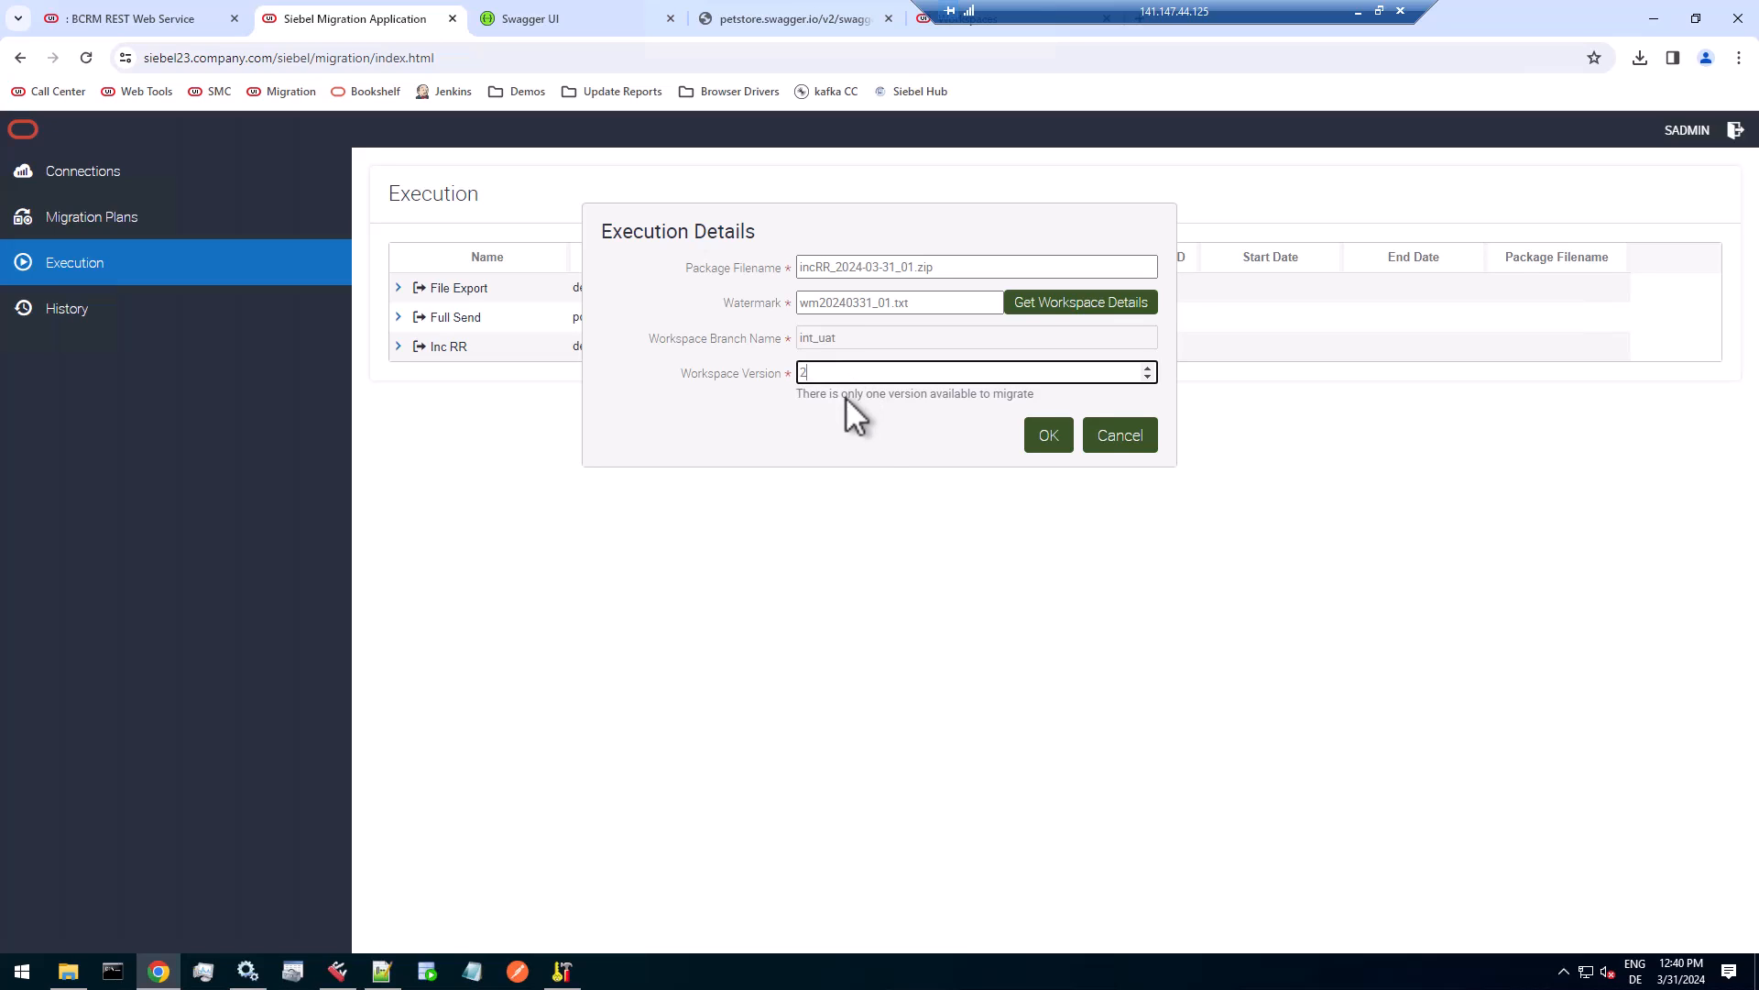
pyautogui.click(1052, 452)
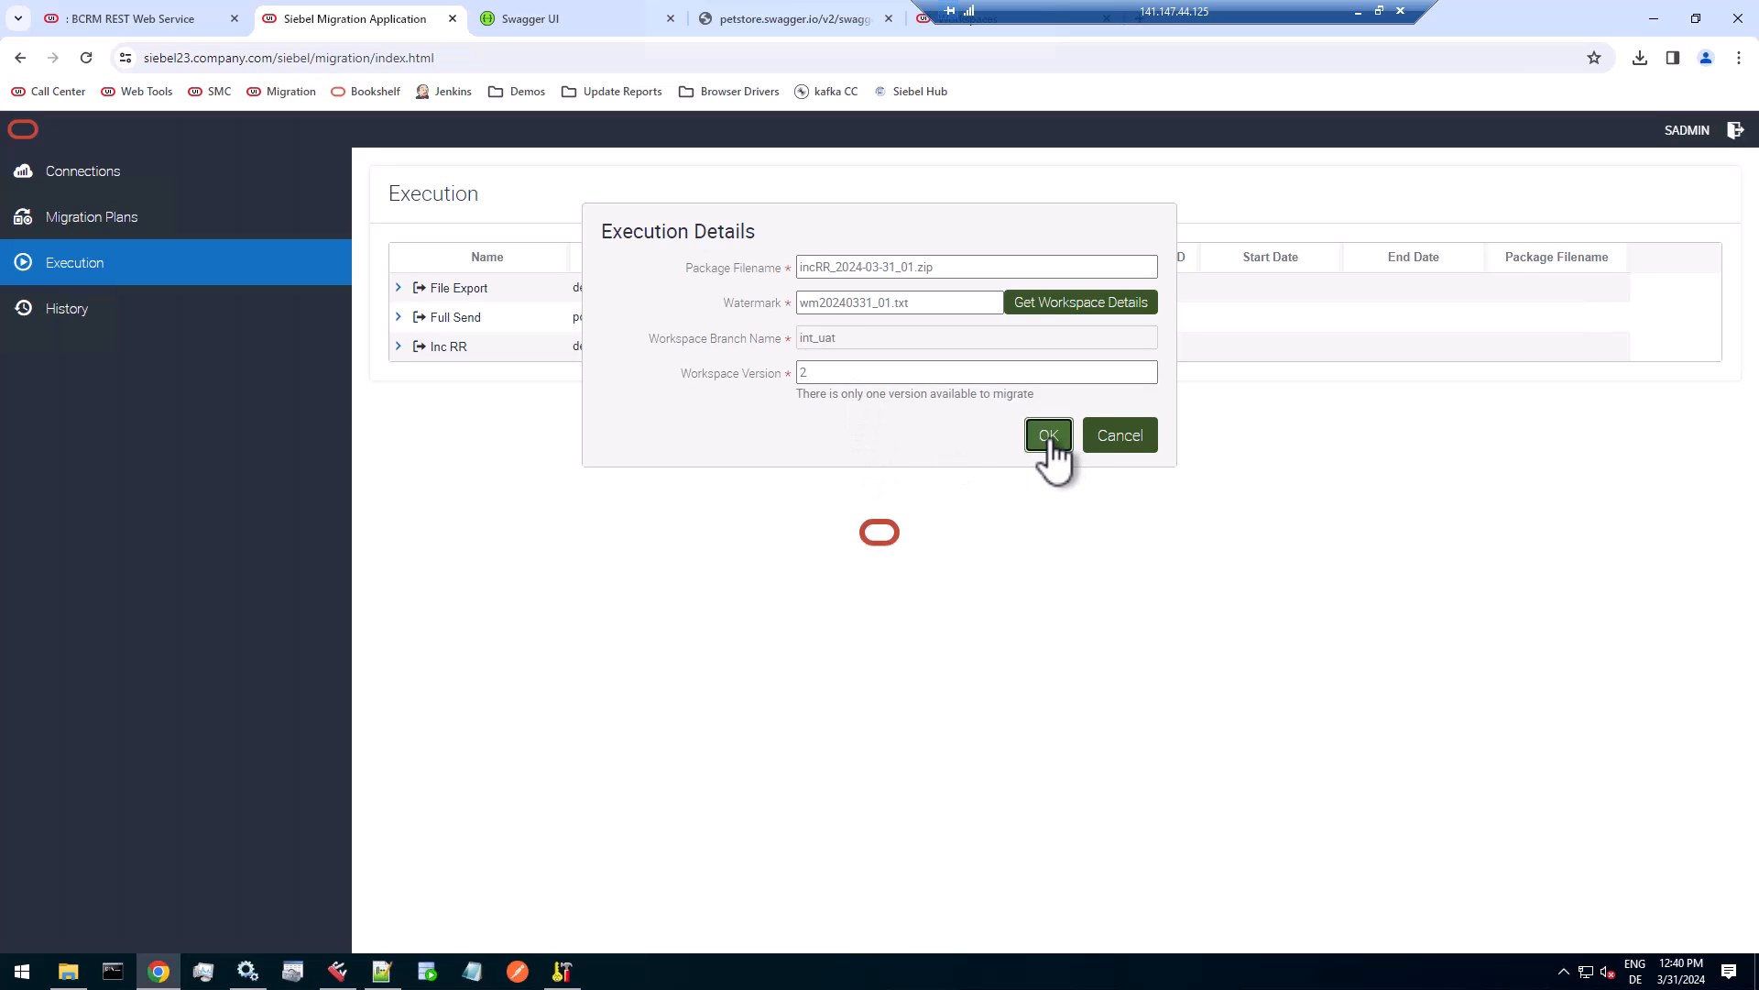
# Check the resource statuses of the Inc RR execution, refresh them, and open the migration history.
pyautogui.click(399, 347)
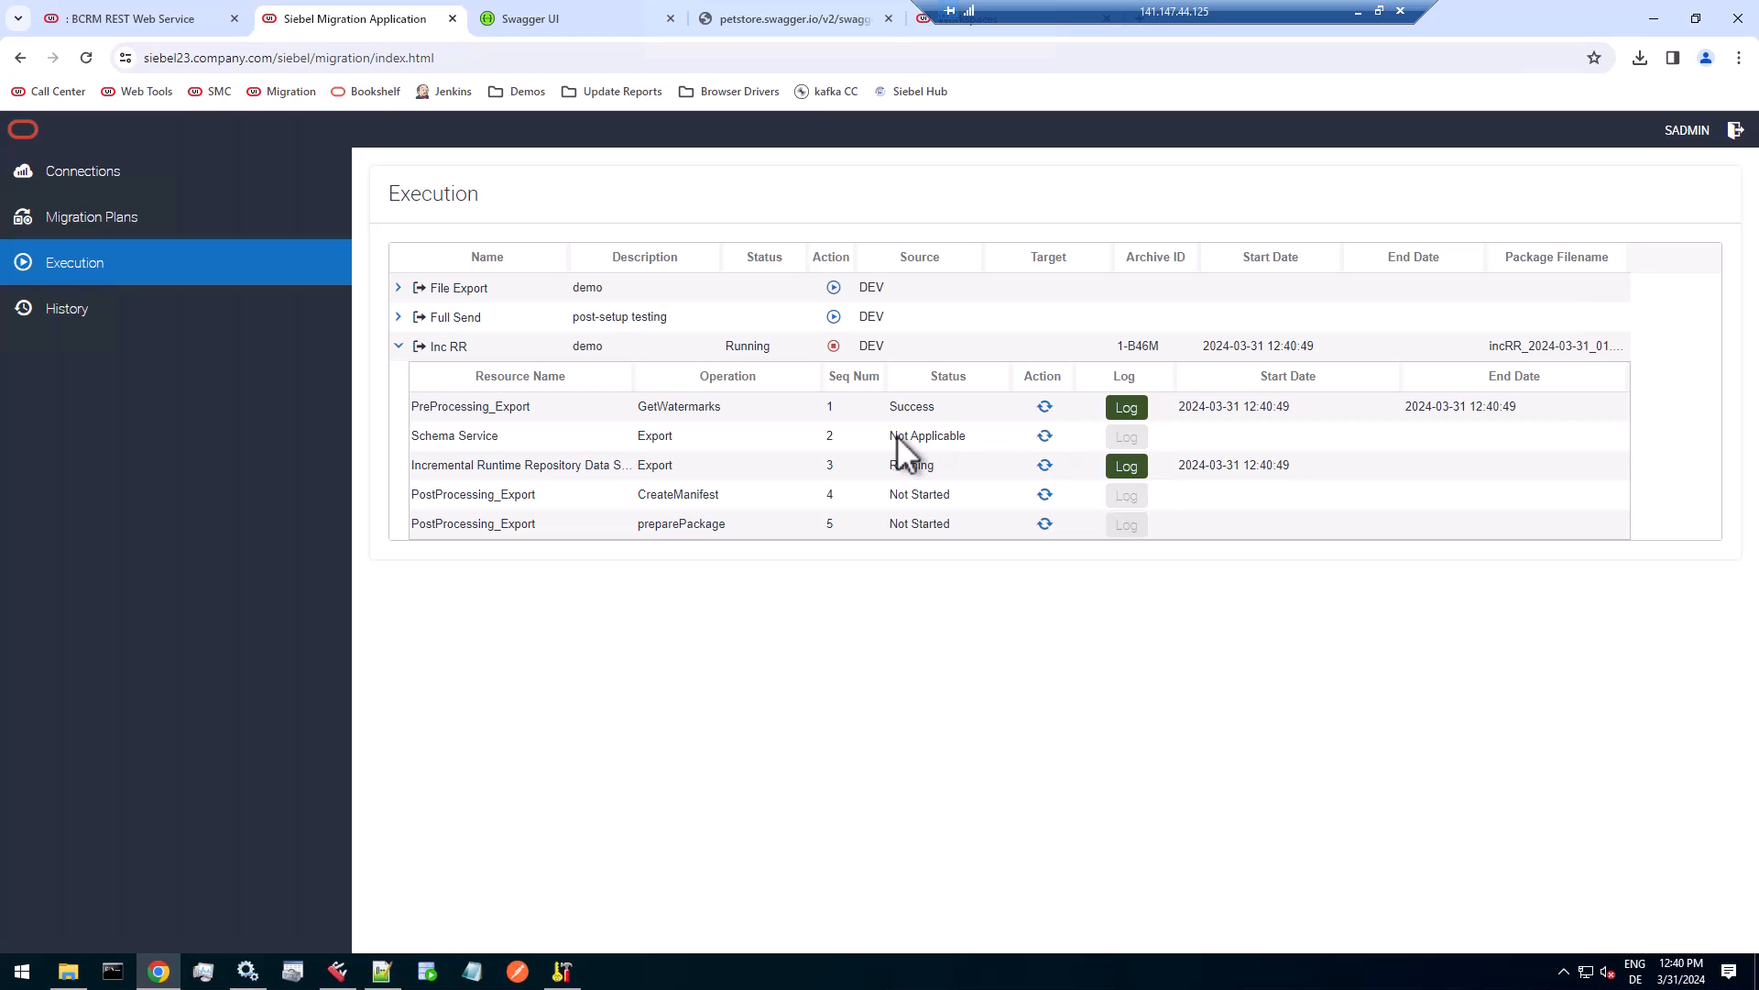
pyautogui.moveTo(969, 433); pyautogui.dragTo(972, 434)
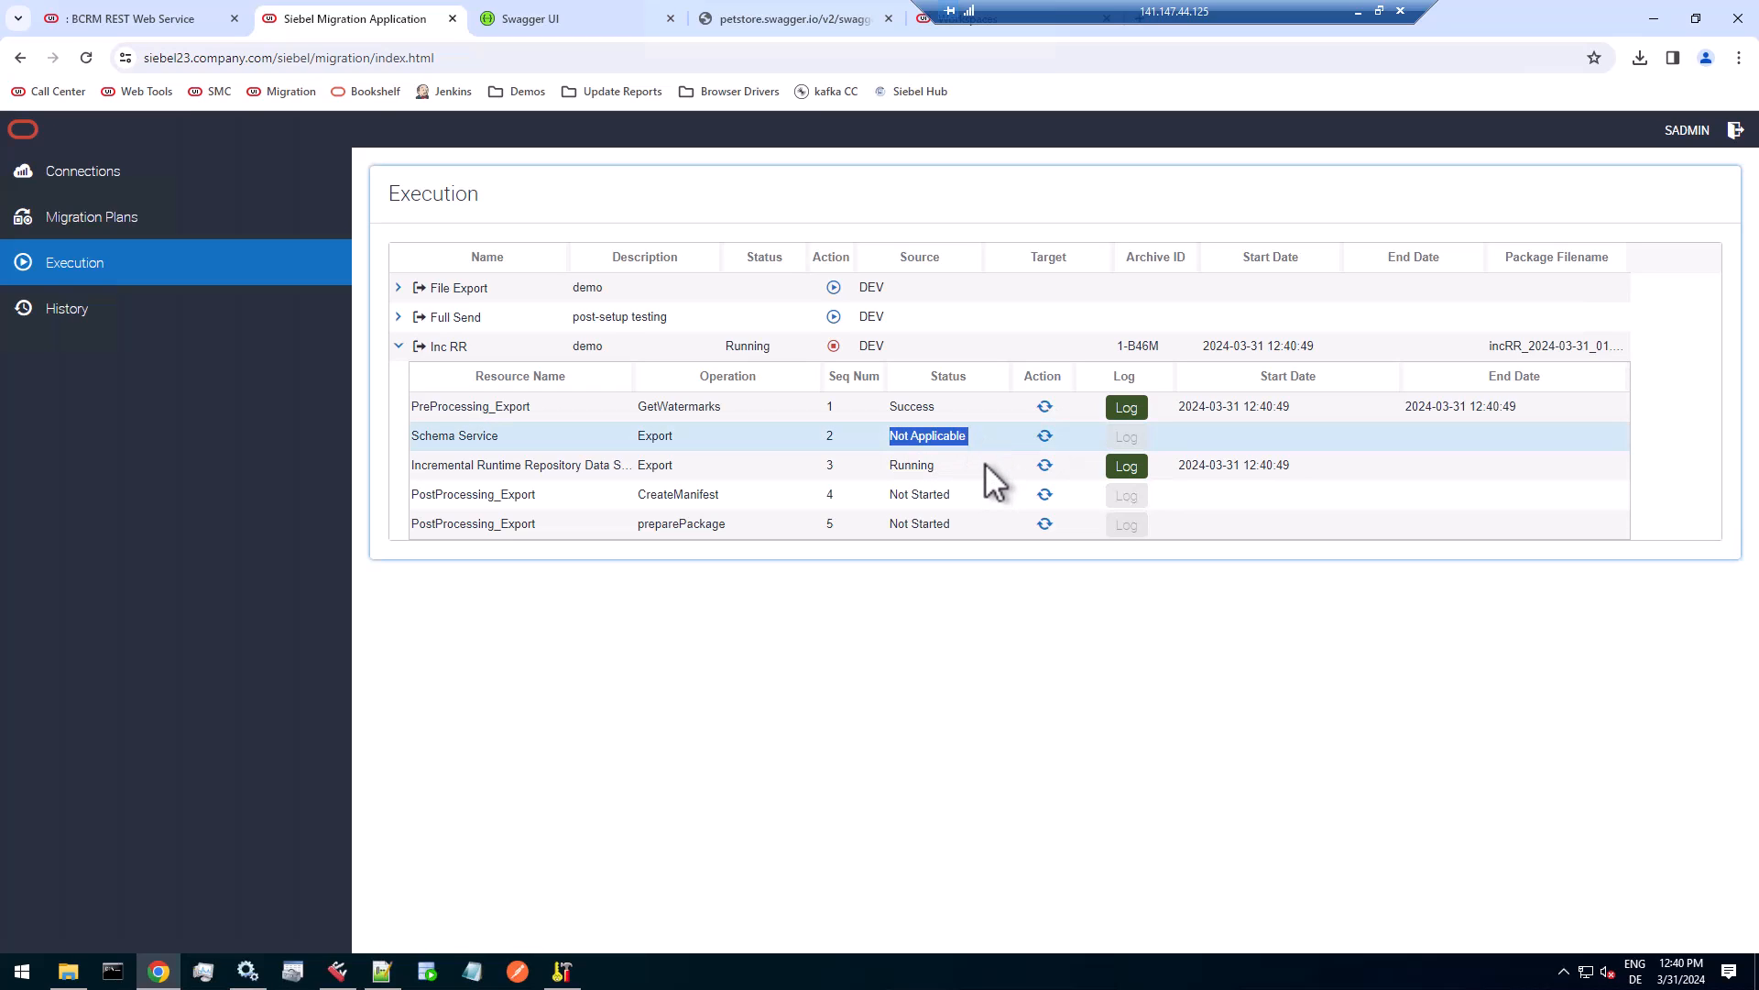
pyautogui.click(1047, 410)
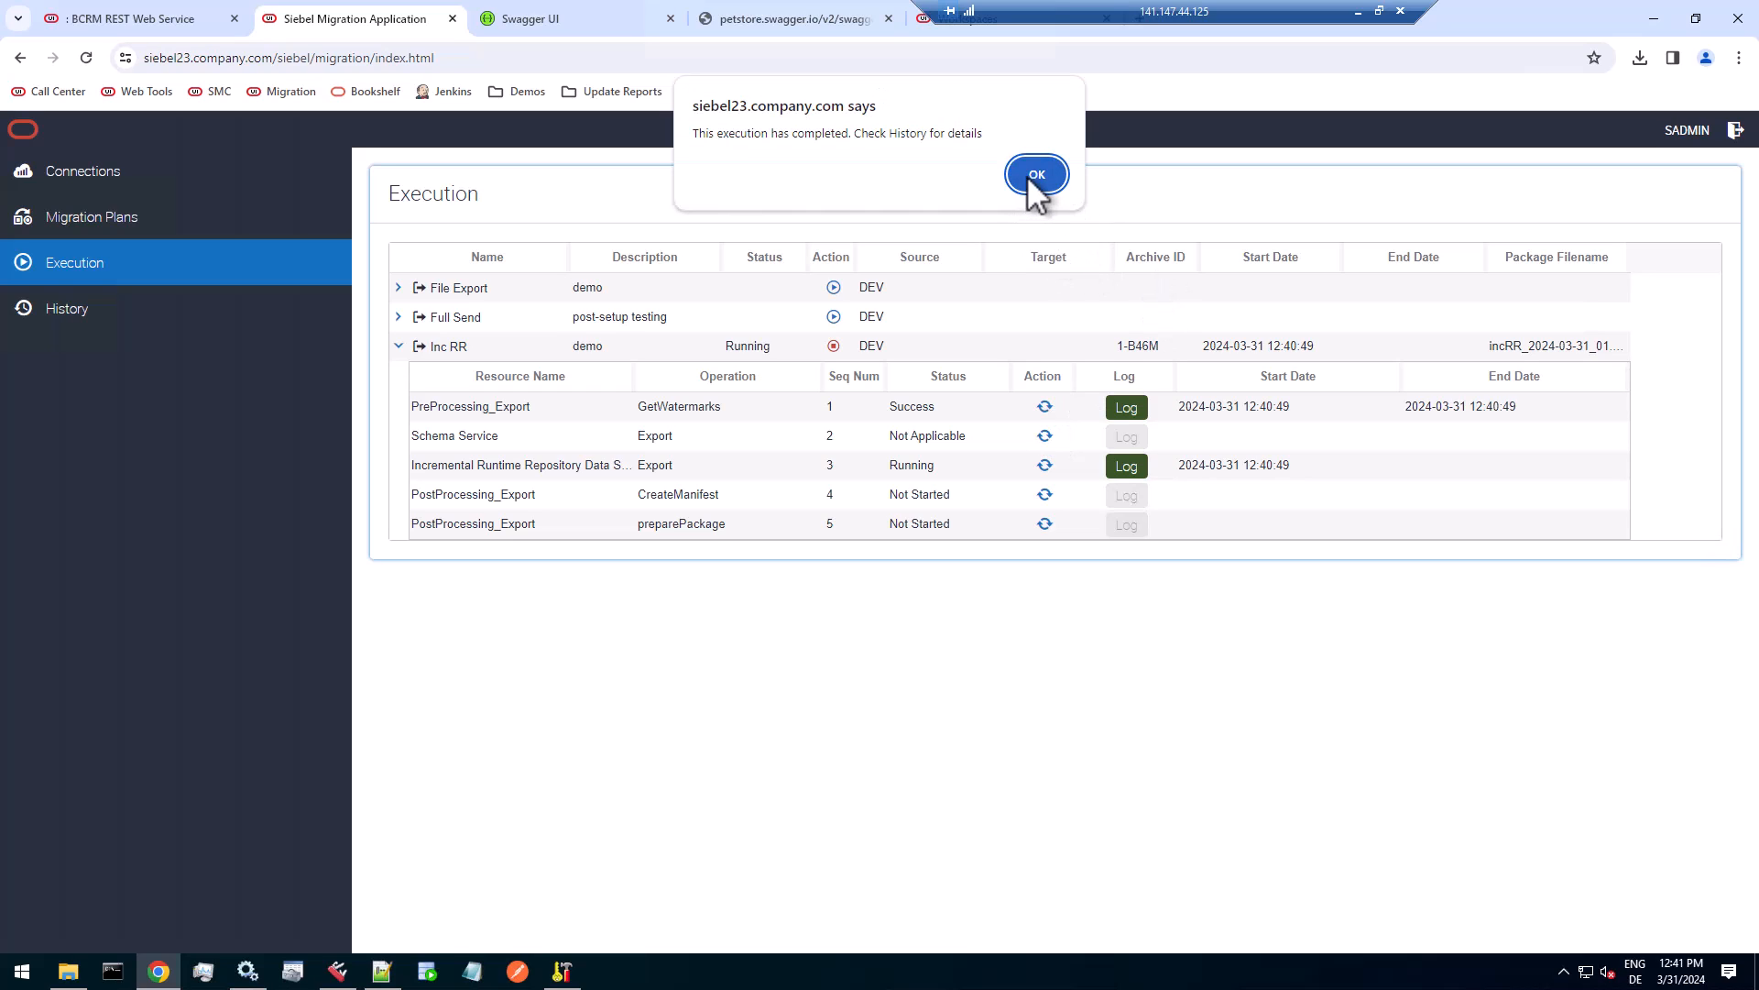
pyautogui.click(1038, 175)
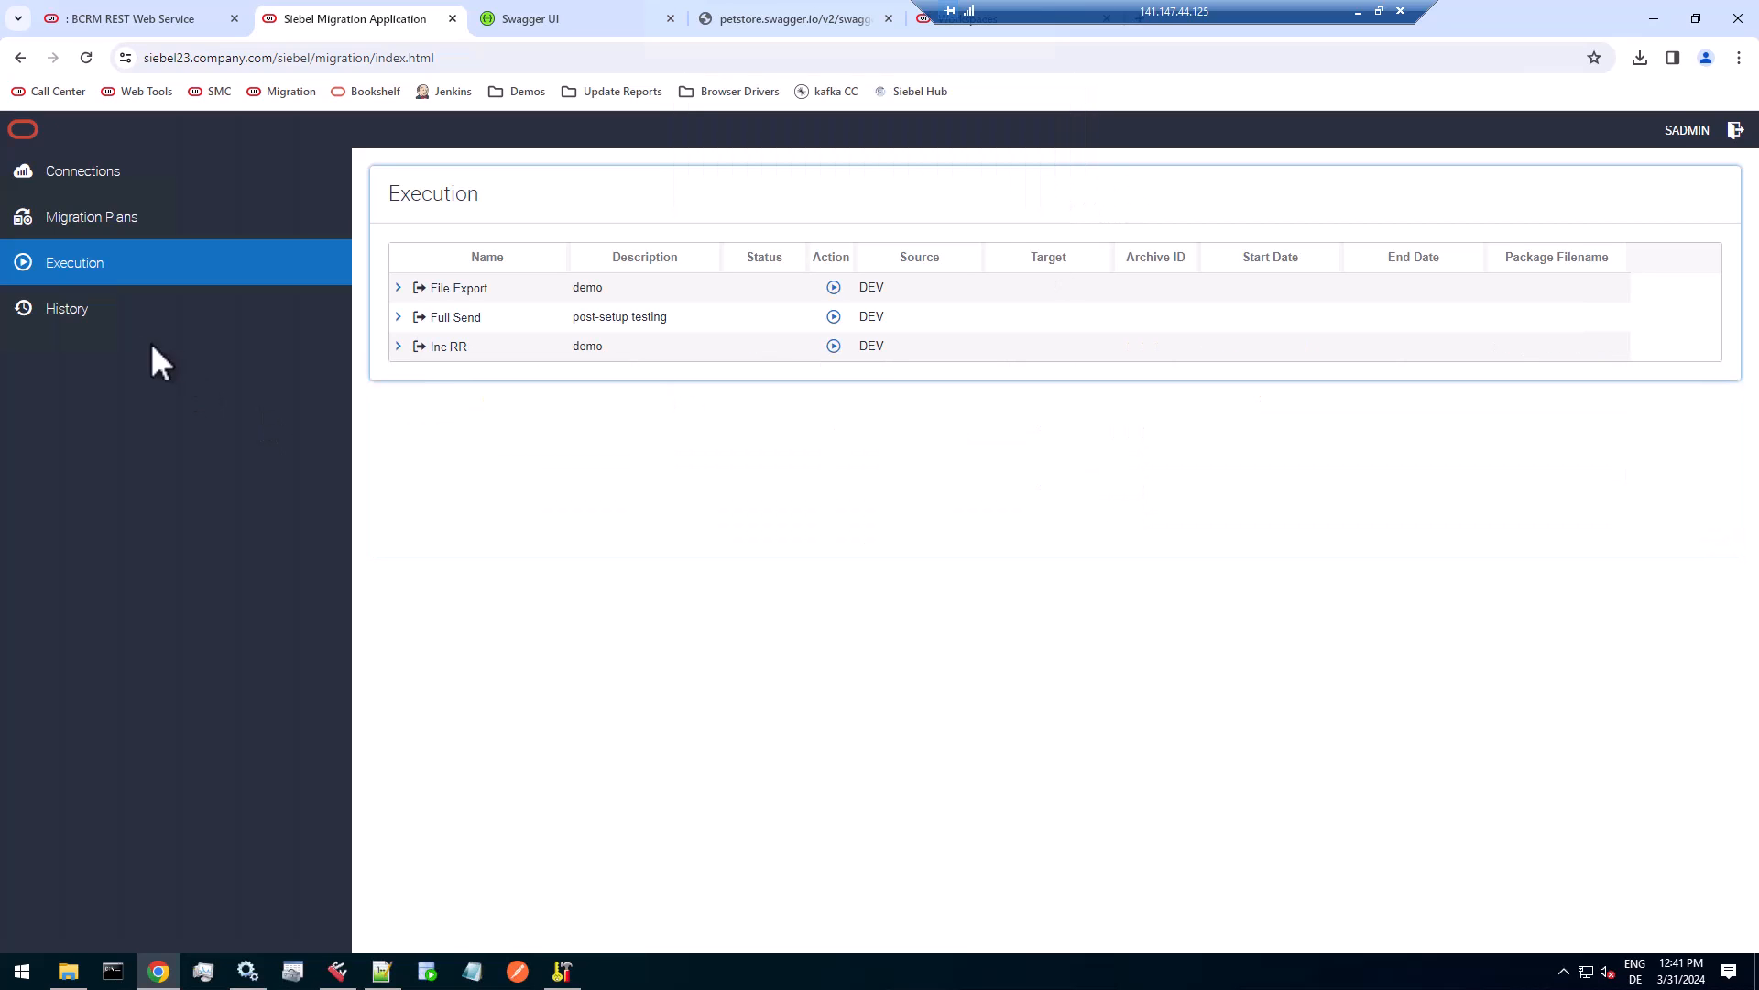
pyautogui.click(119, 316)
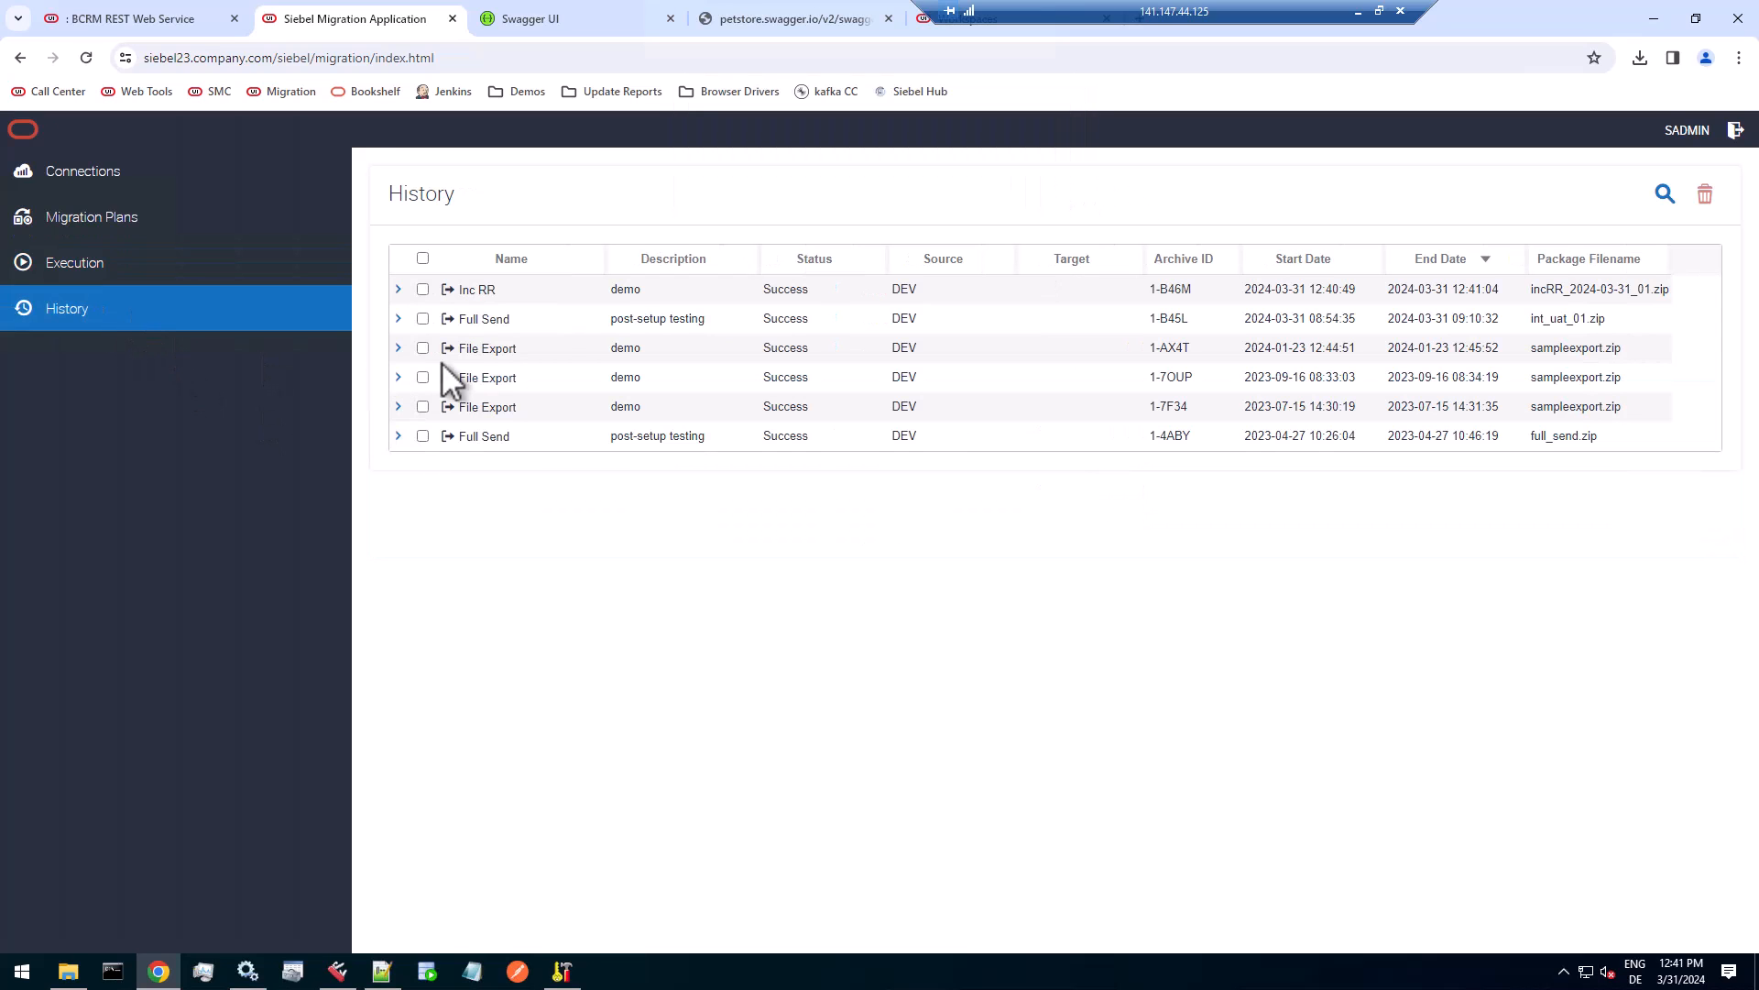
# Expand the Inc RR export in the history, and in File Explorer copy incRR_2024-03-31_01.zip from C:\Siebel\fs\migration to MIG on the local D drive.
pyautogui.click(629, 290)
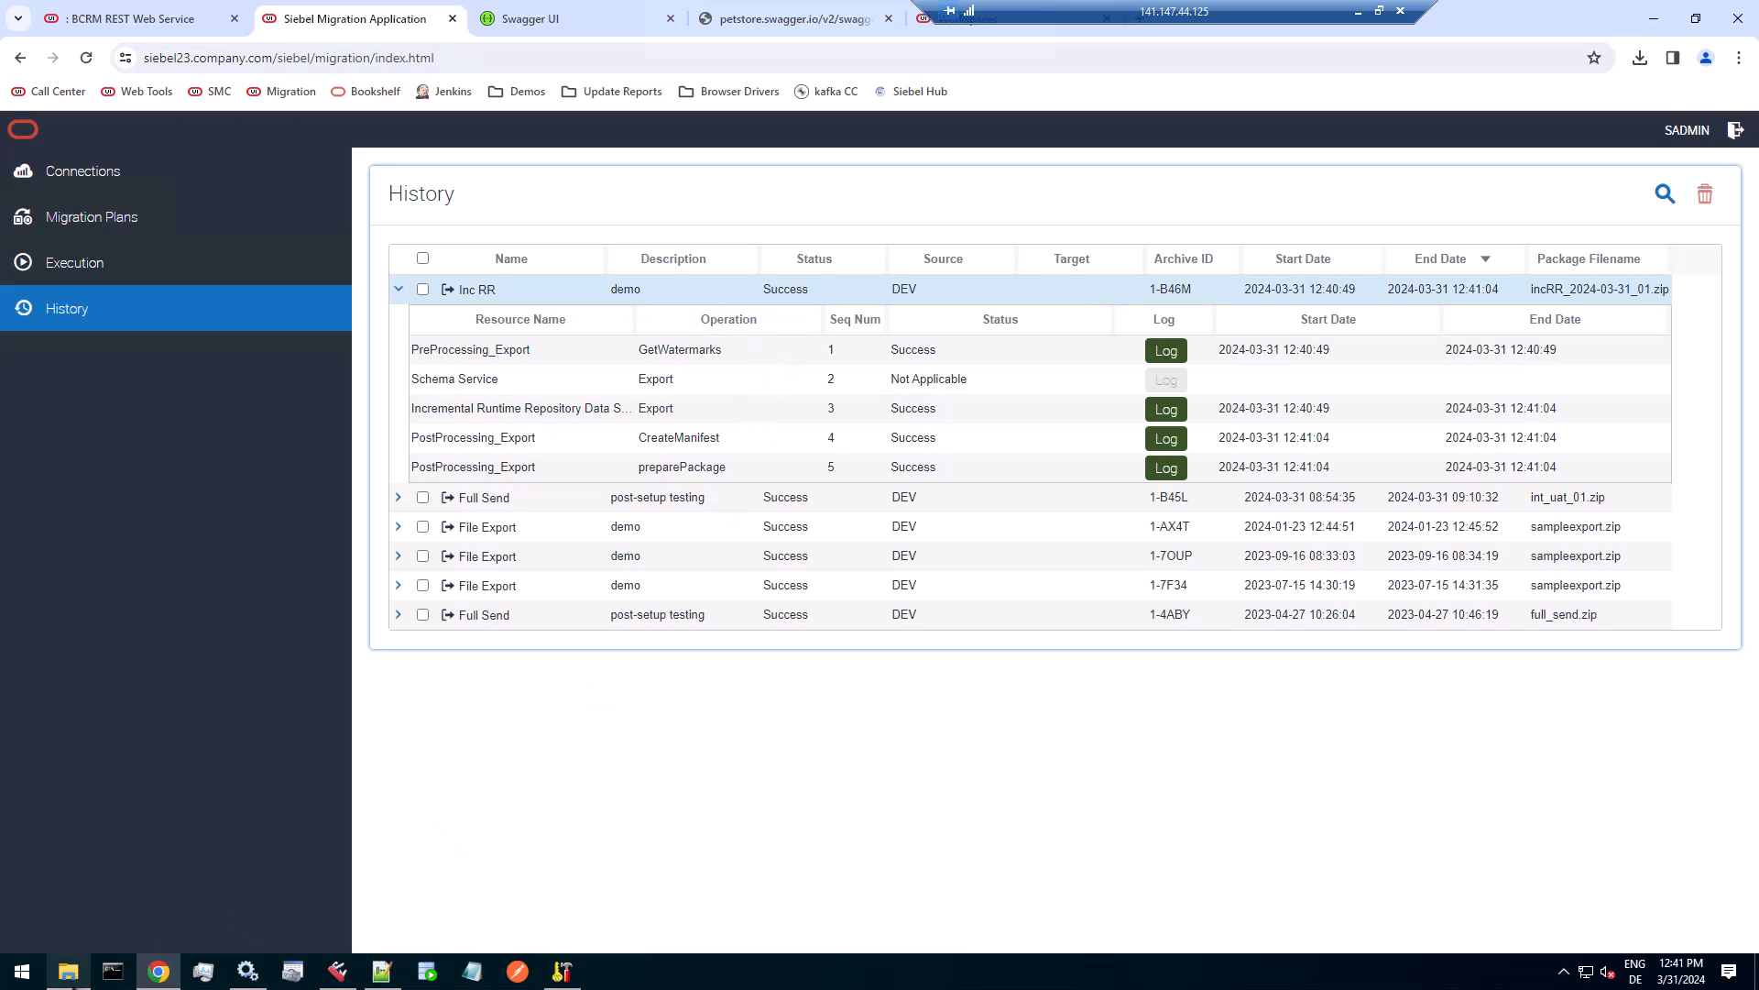
pyautogui.click(79, 981)
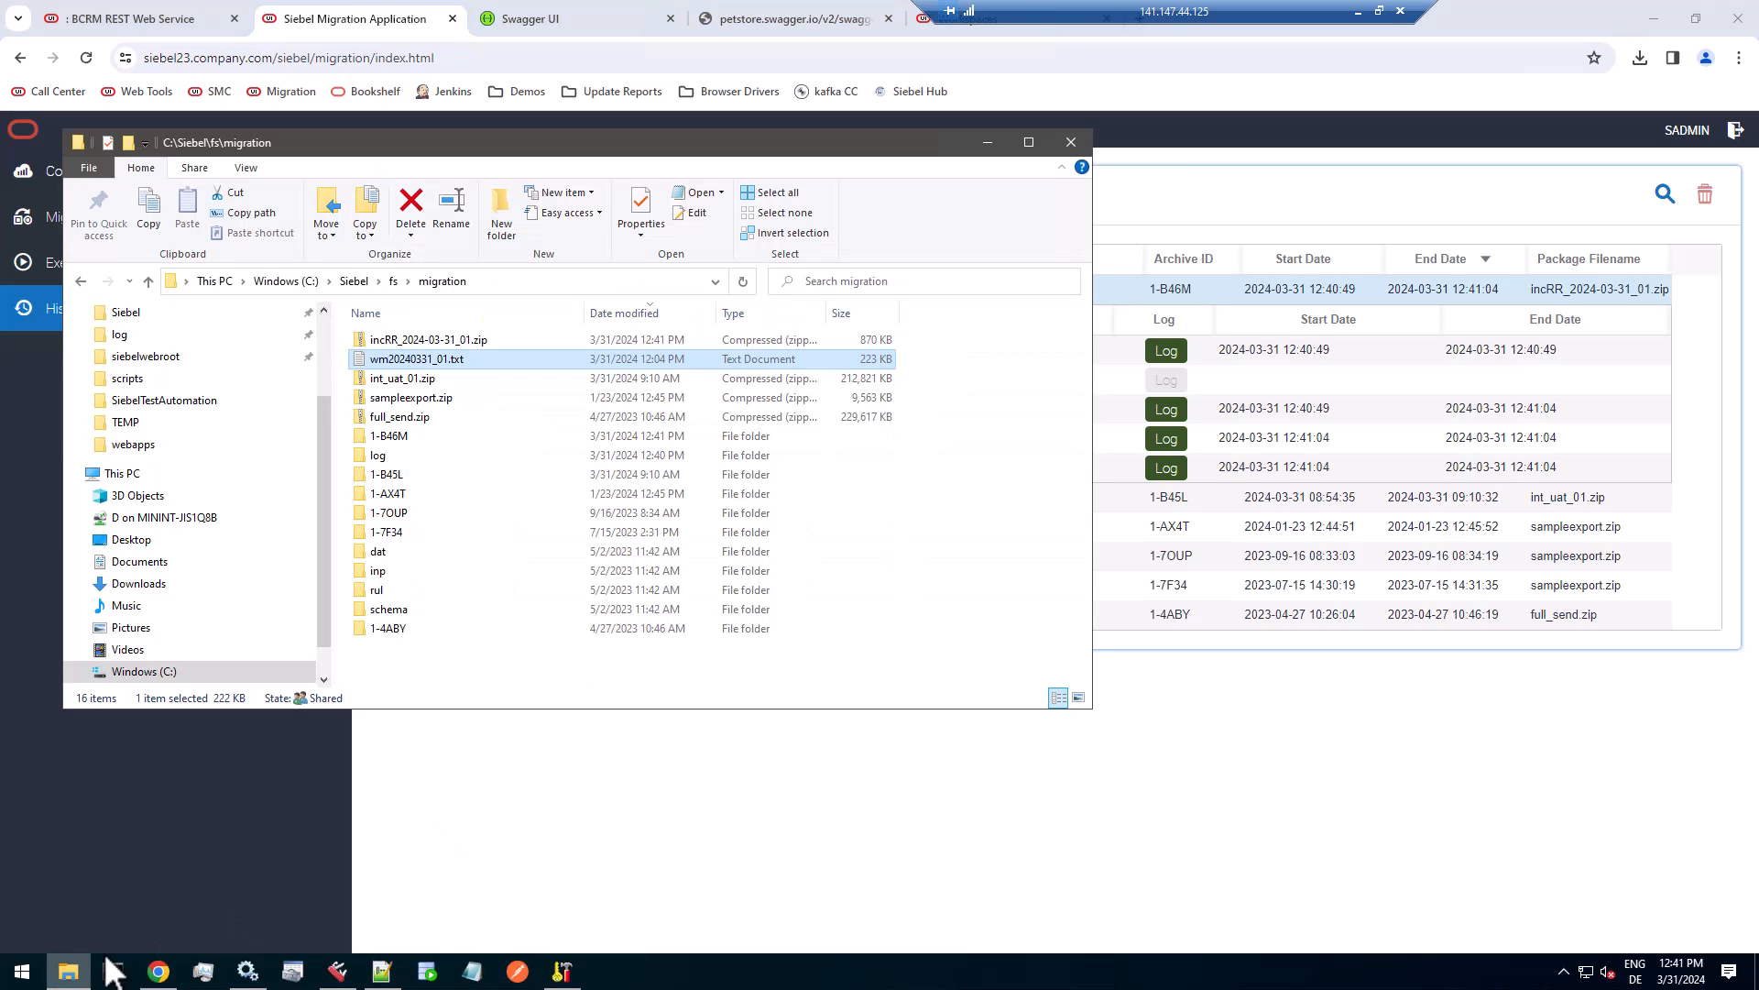
pyautogui.click(474, 337)
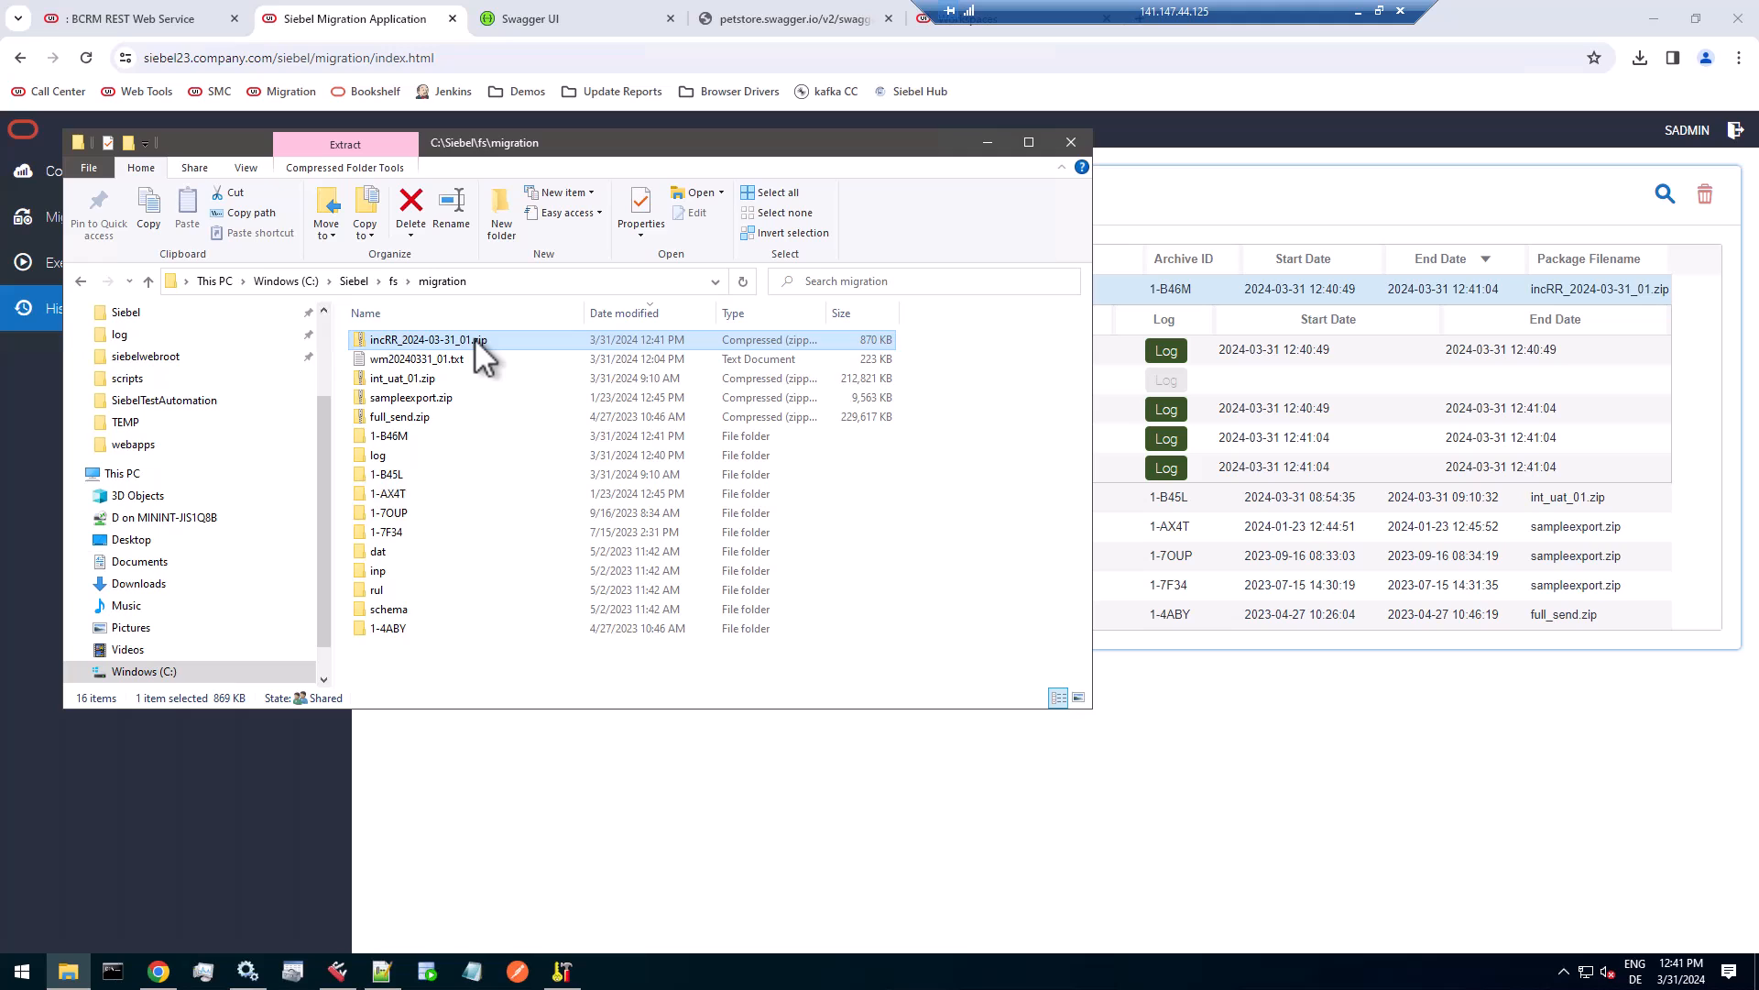
pyautogui.scroll(-1, 230, 559)
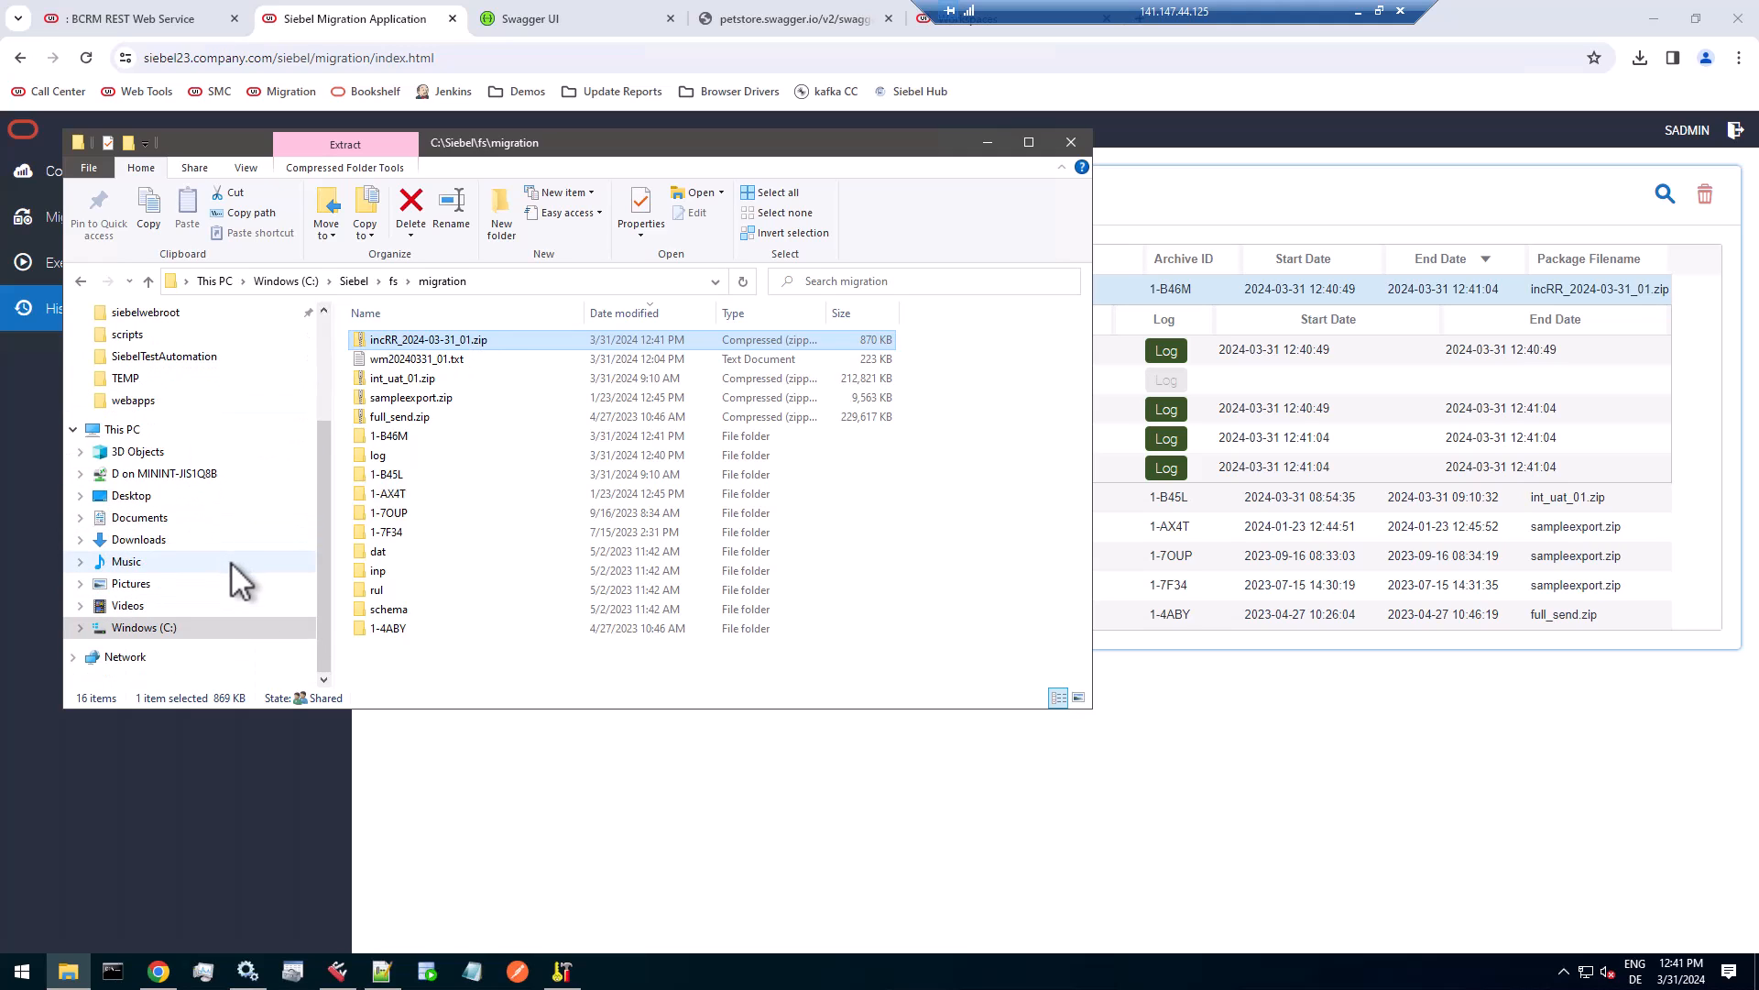
pyautogui.click(80, 477)
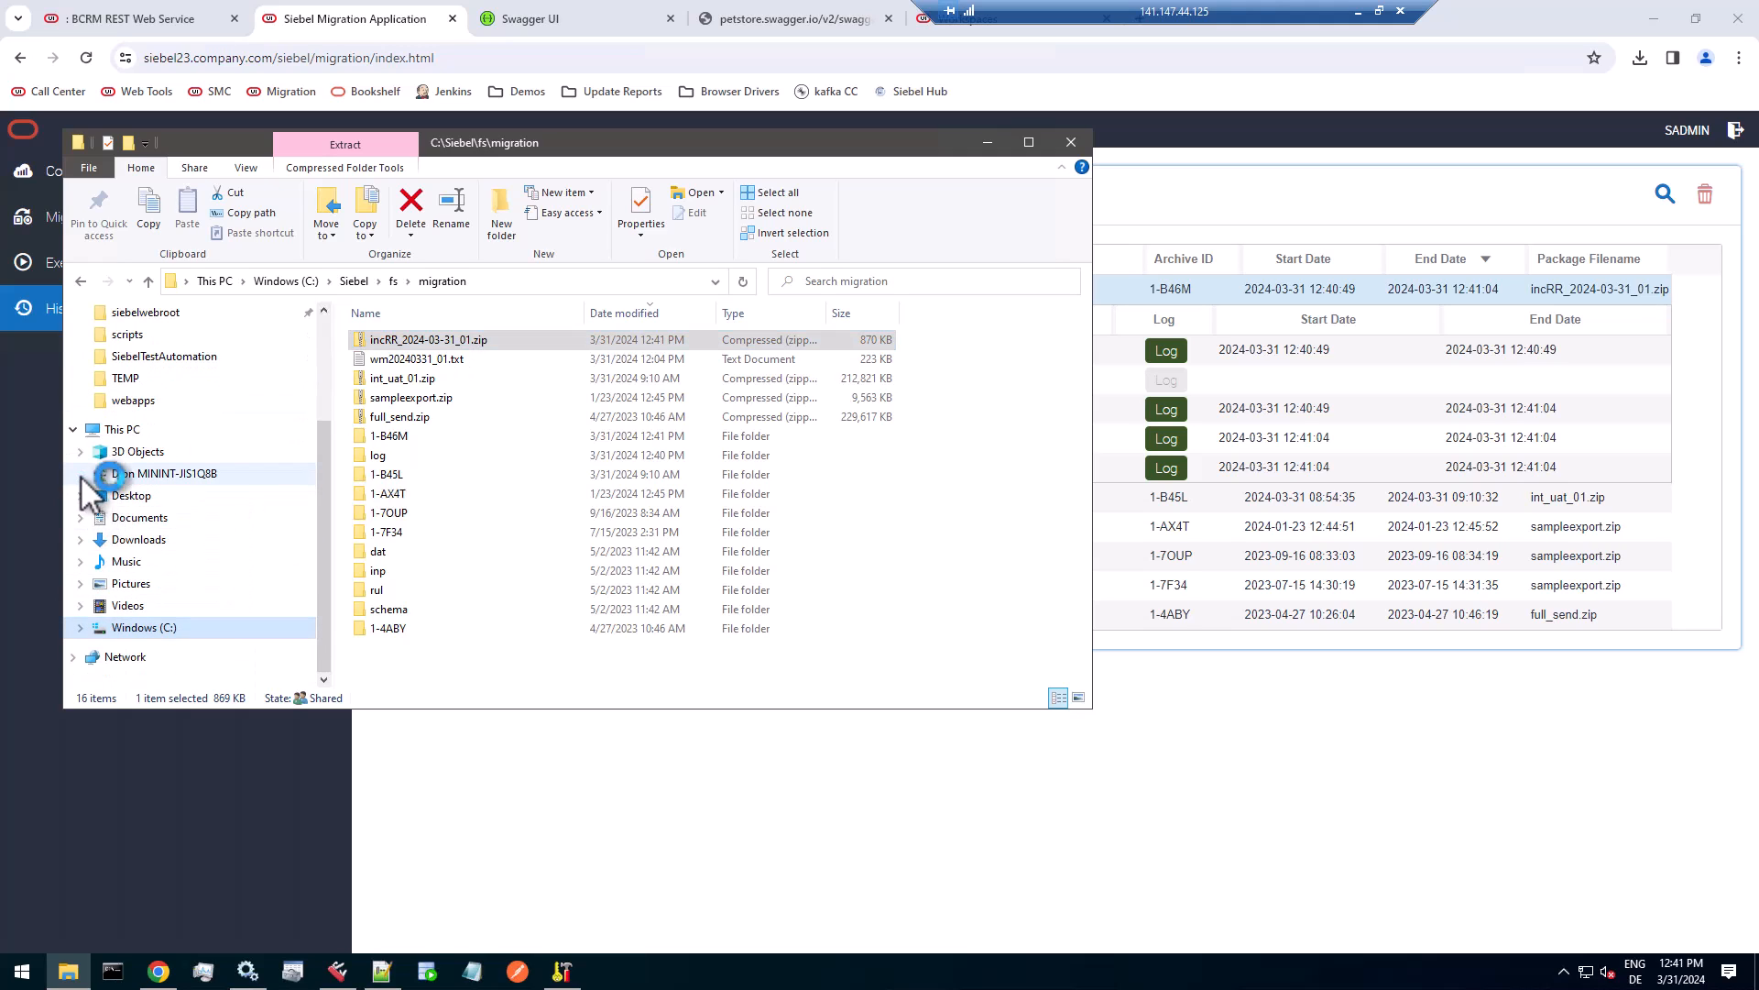
pyautogui.click(442, 341)
pyautogui.moveTo(442, 338); pyautogui.dragTo(141, 351)
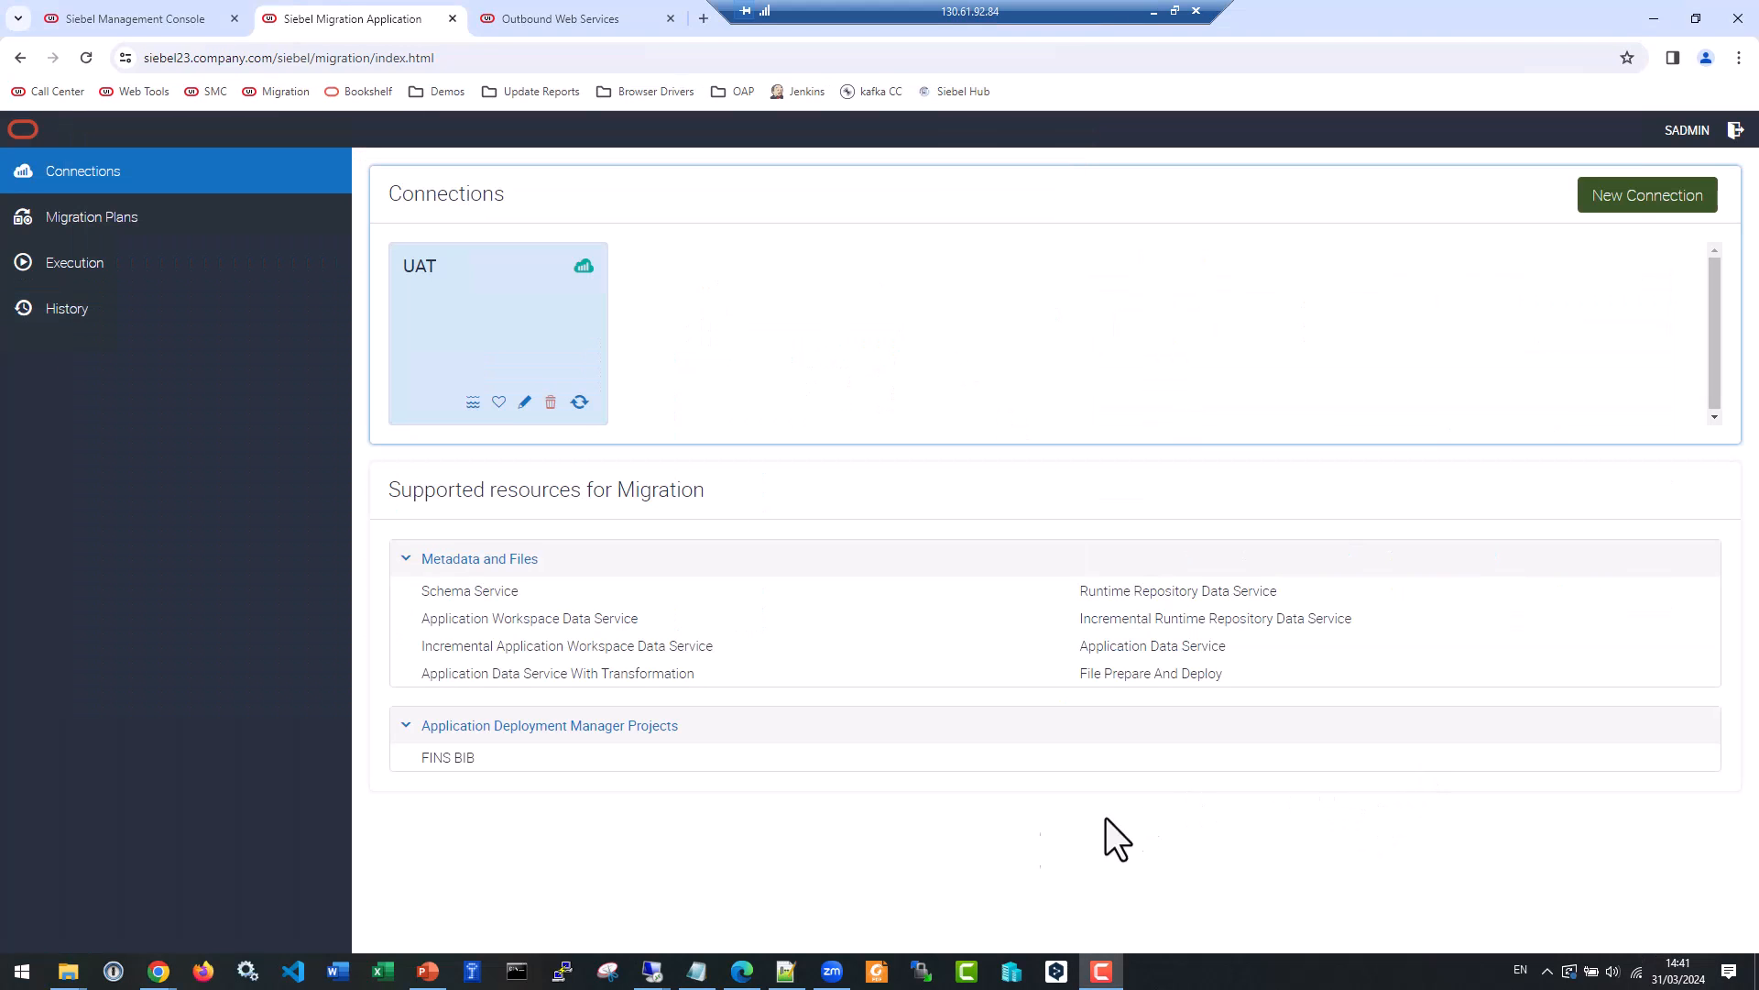
# Switch to the UAT remote server's File Explorer, sort the shared MIG folder by modification date and copy incRR_2024-03-31_01.zip.
pyautogui.click(1200, 971)
pyautogui.click(1213, 904)
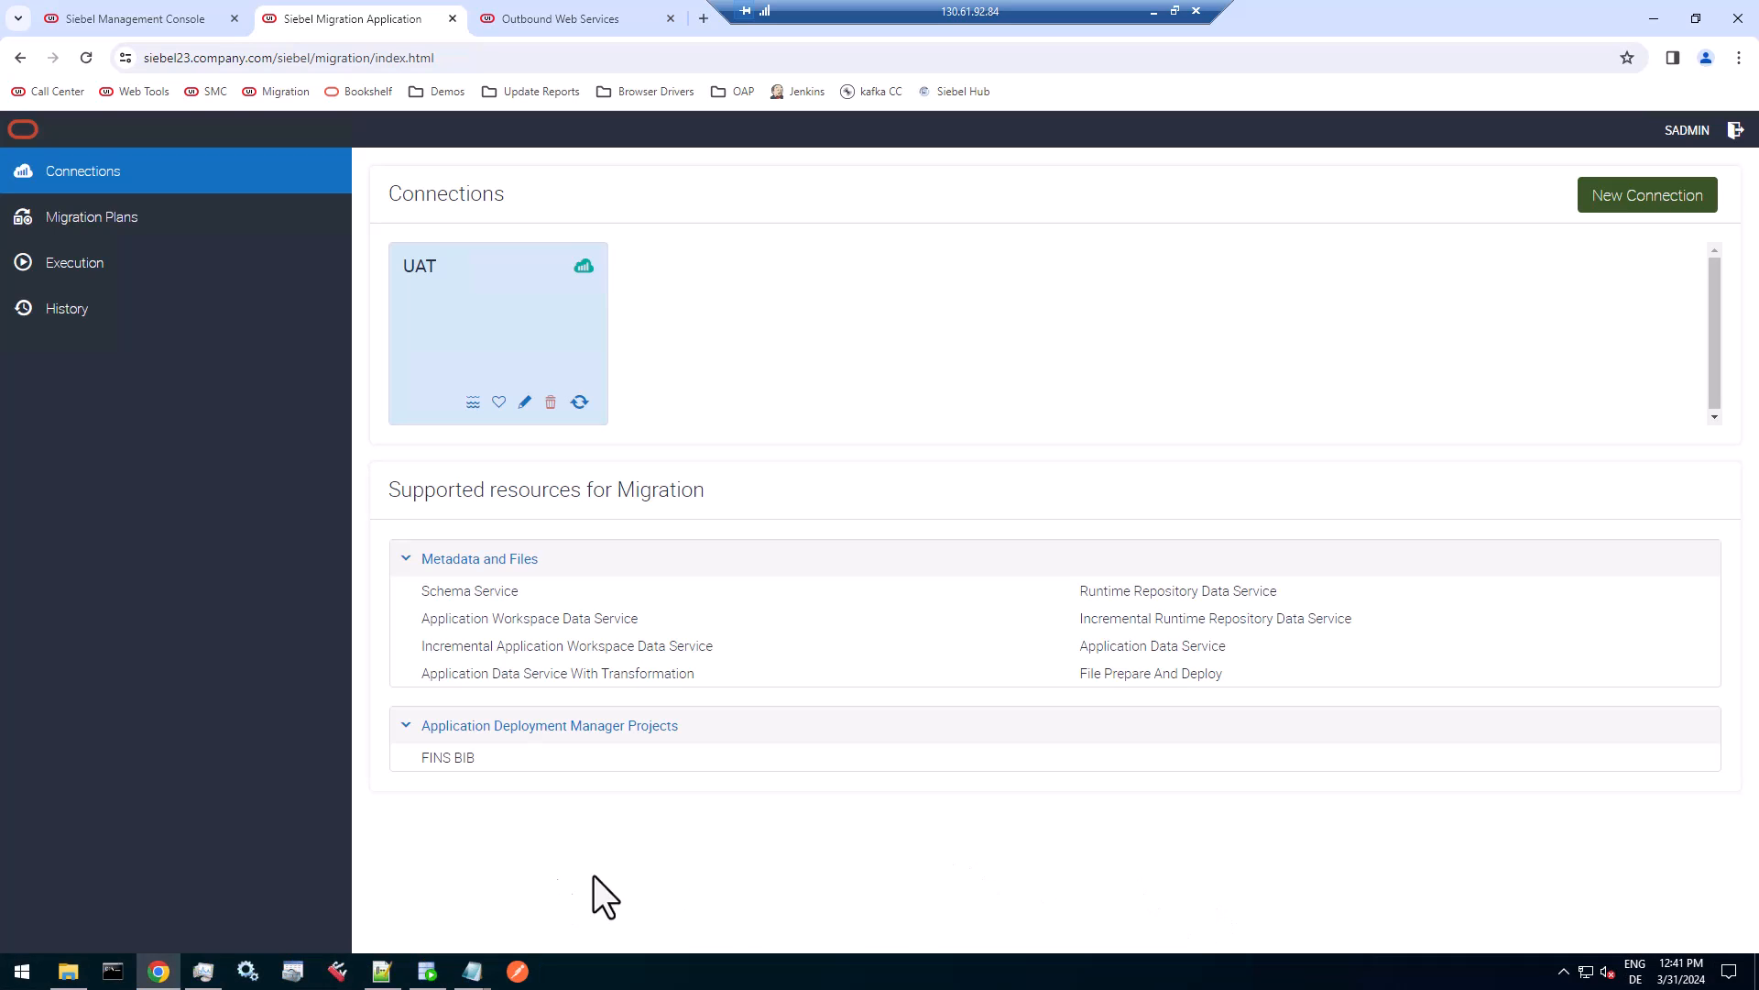
pyautogui.click(68, 972)
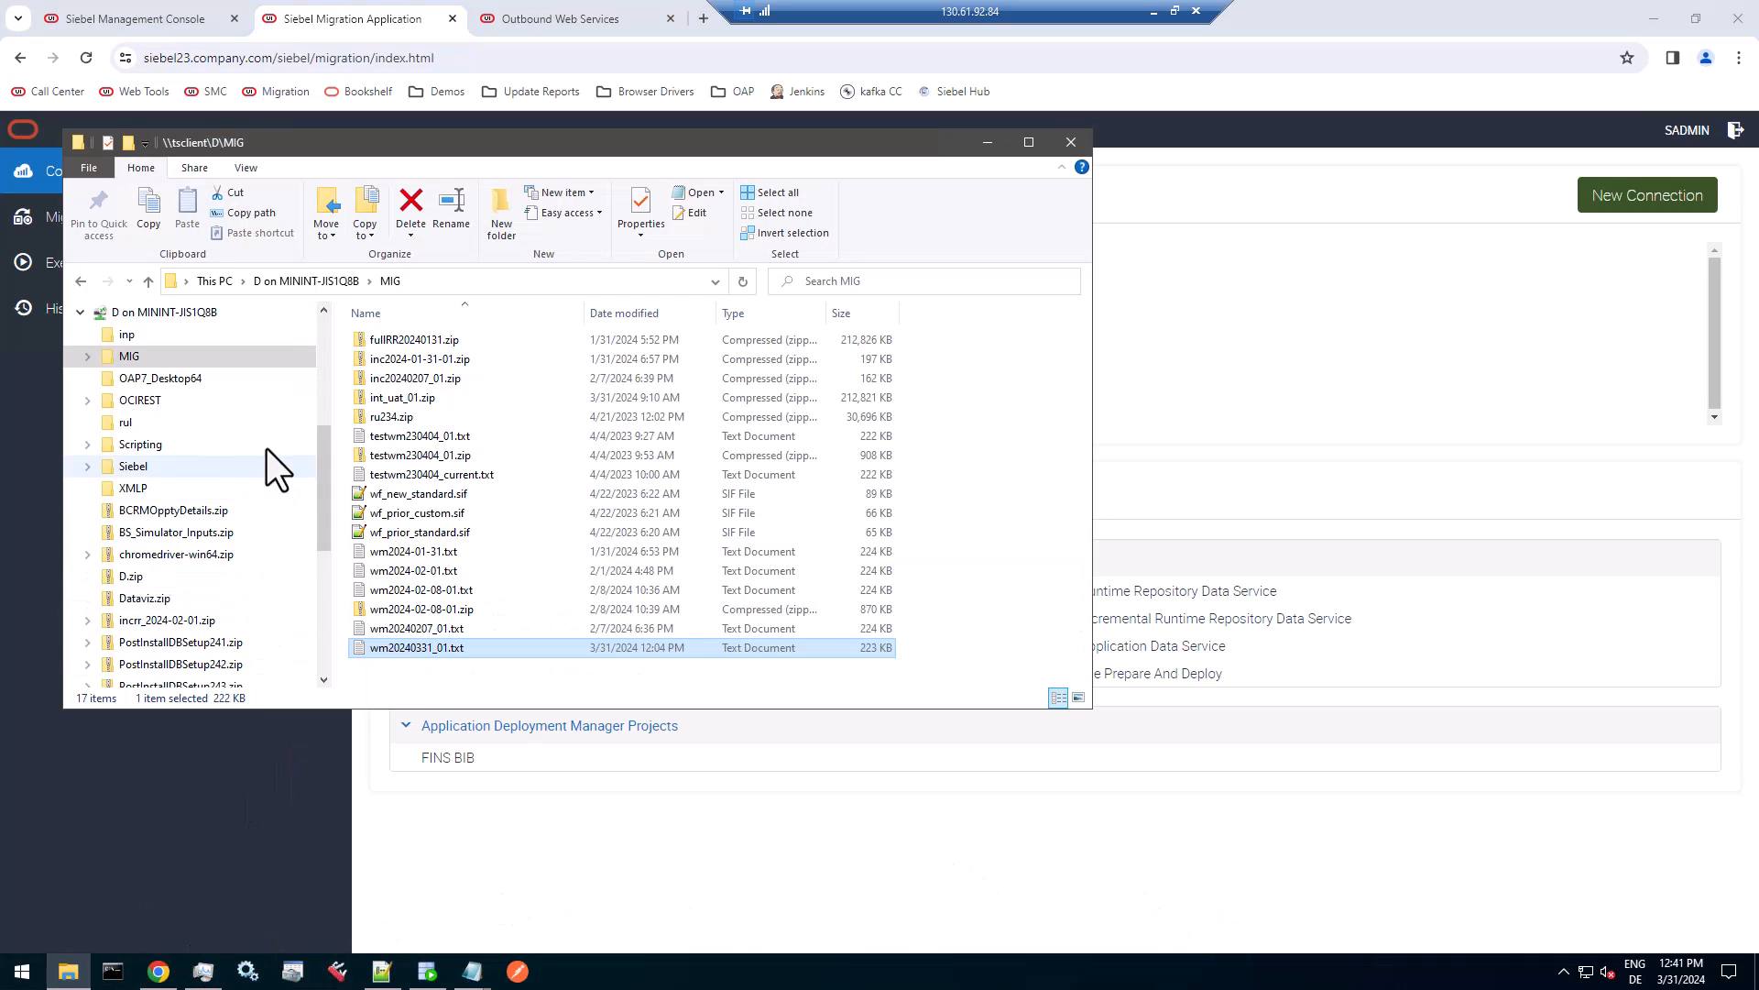
pyautogui.click(607, 312)
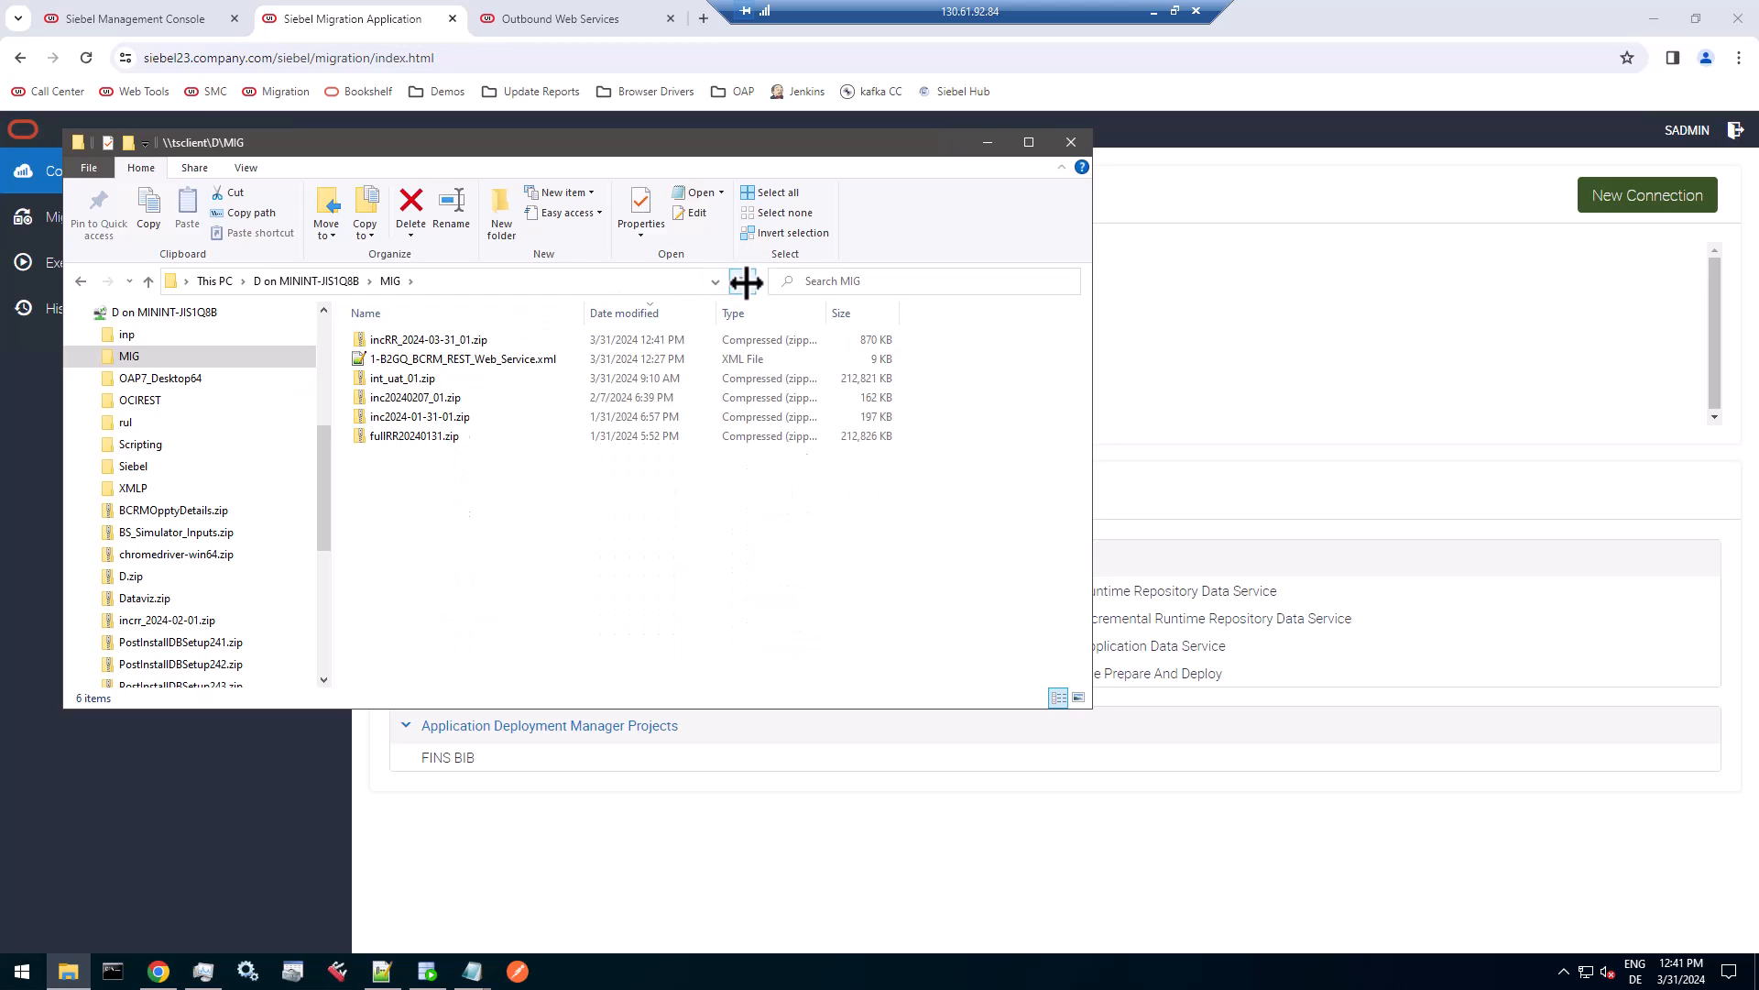
pyautogui.click(463, 341)
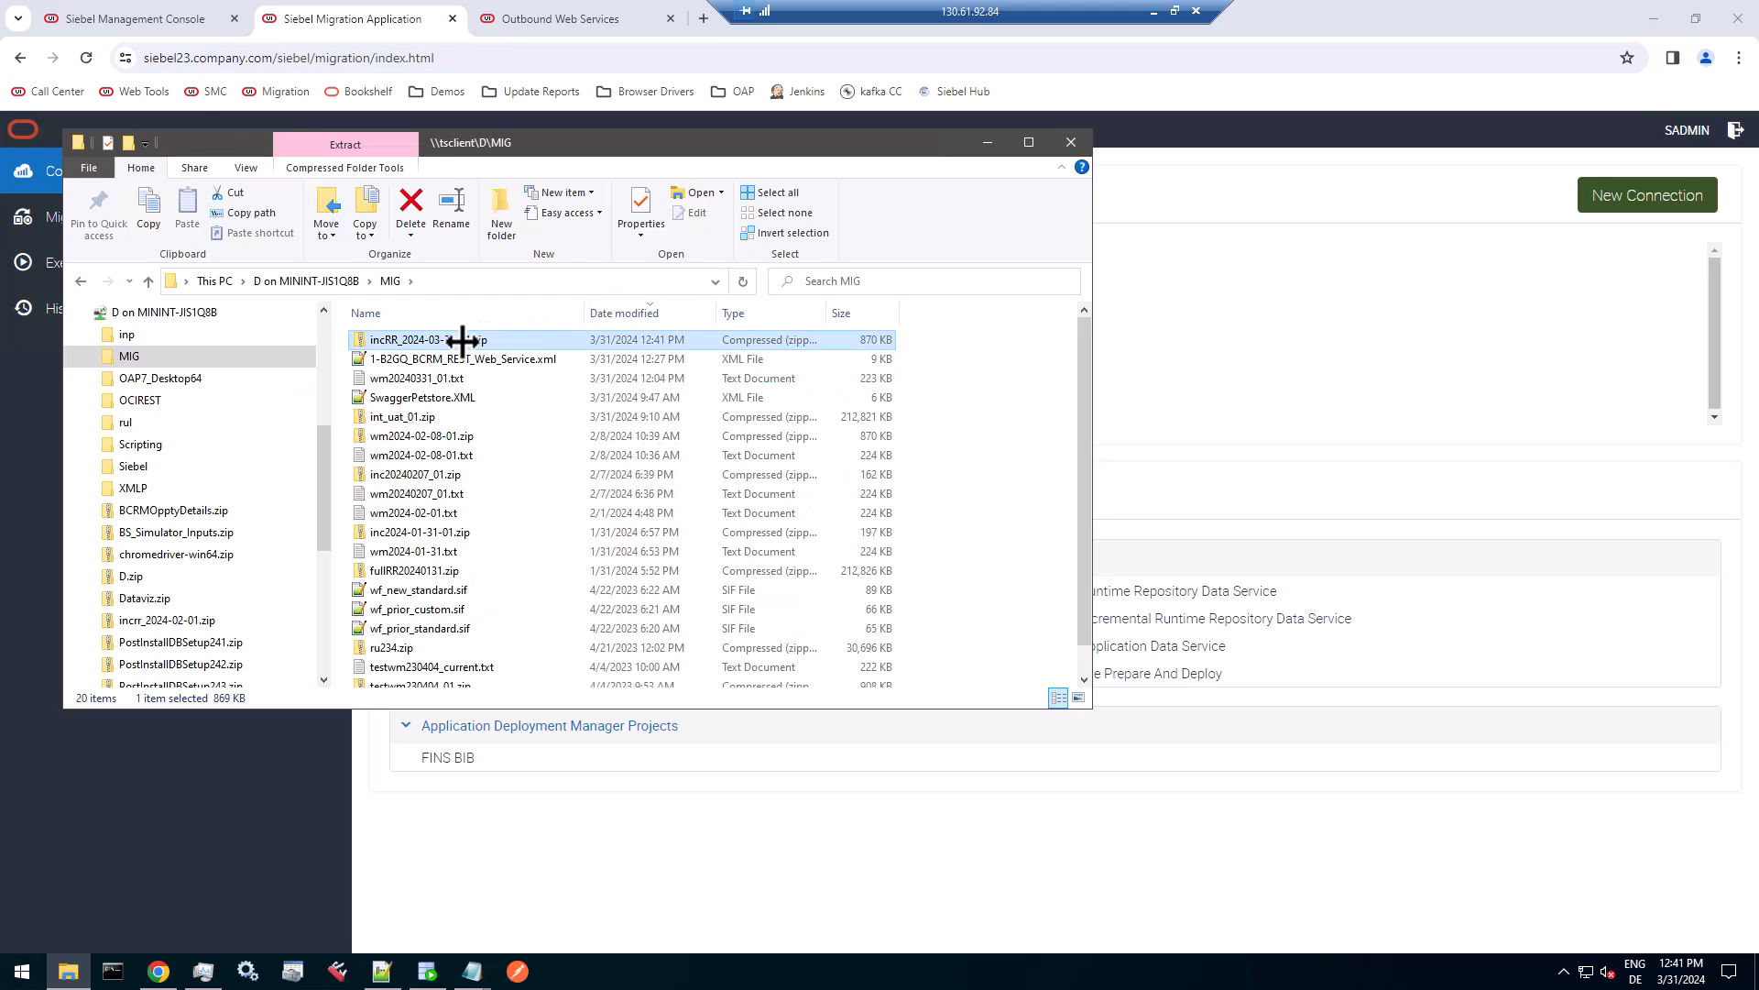
pyautogui.rightClick(403, 341)
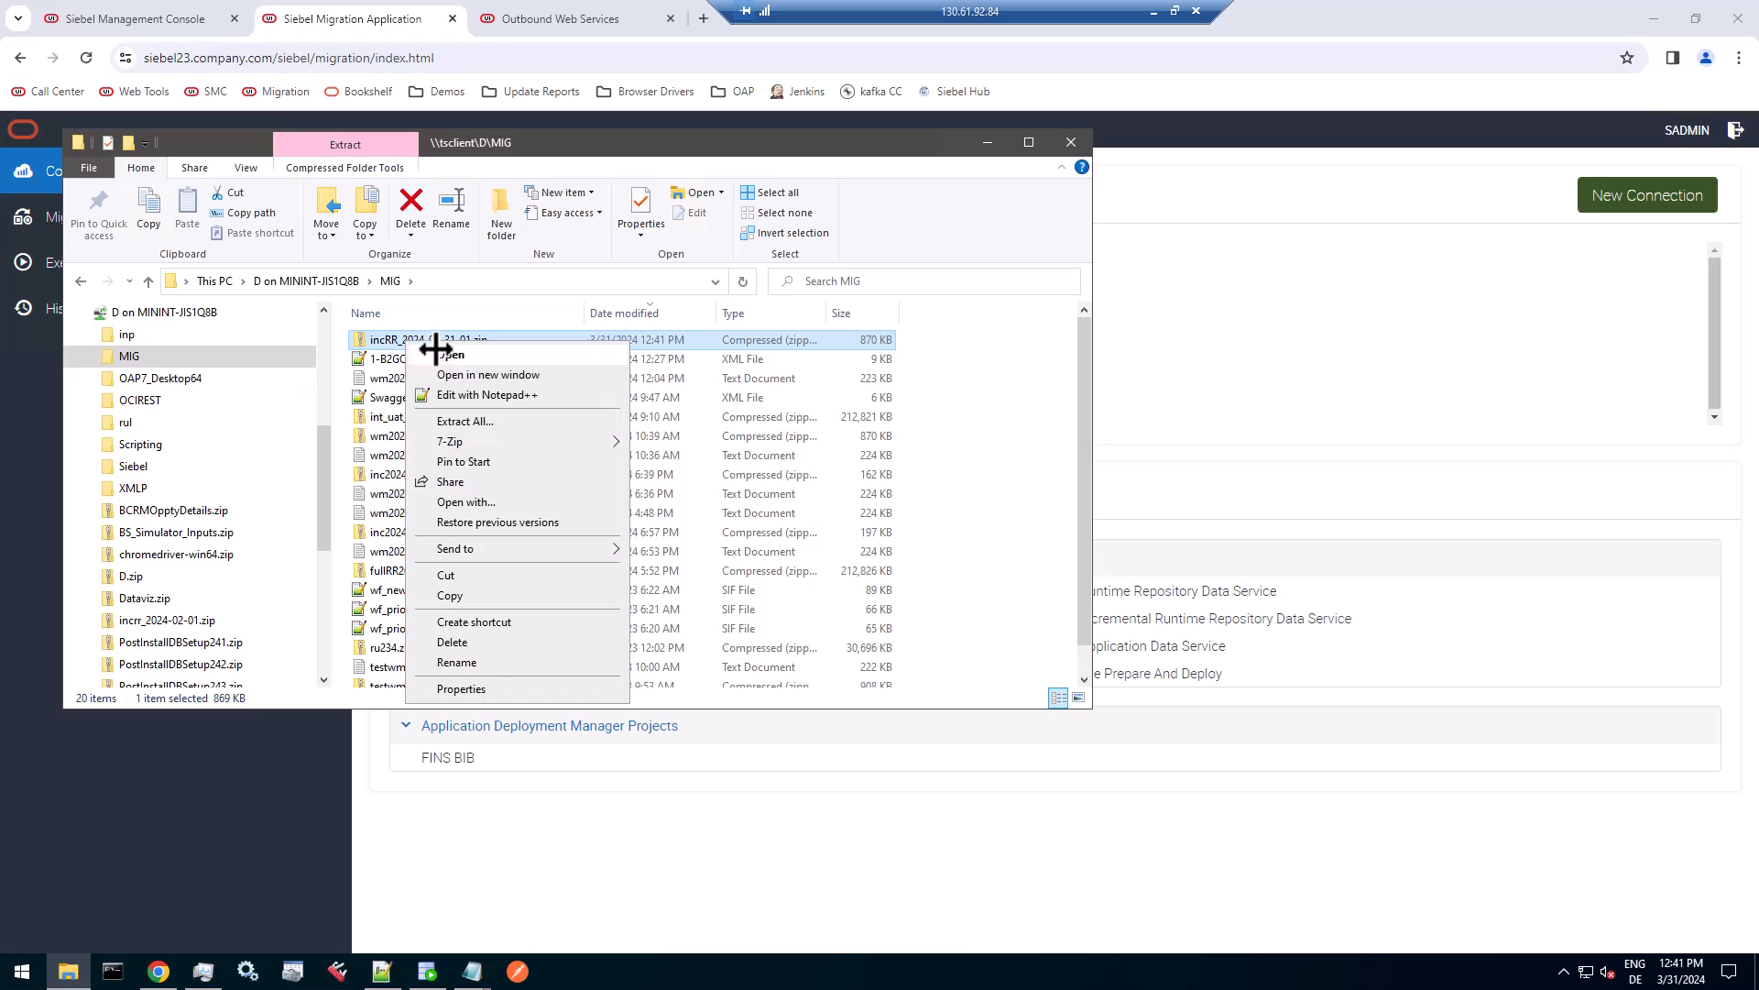
pyautogui.click(452, 598)
# Paste the package zip into C:\Siebel\fs\migration on the UAT server and move the File Explorer window aside.
pyautogui.scroll(8, 275, 385)
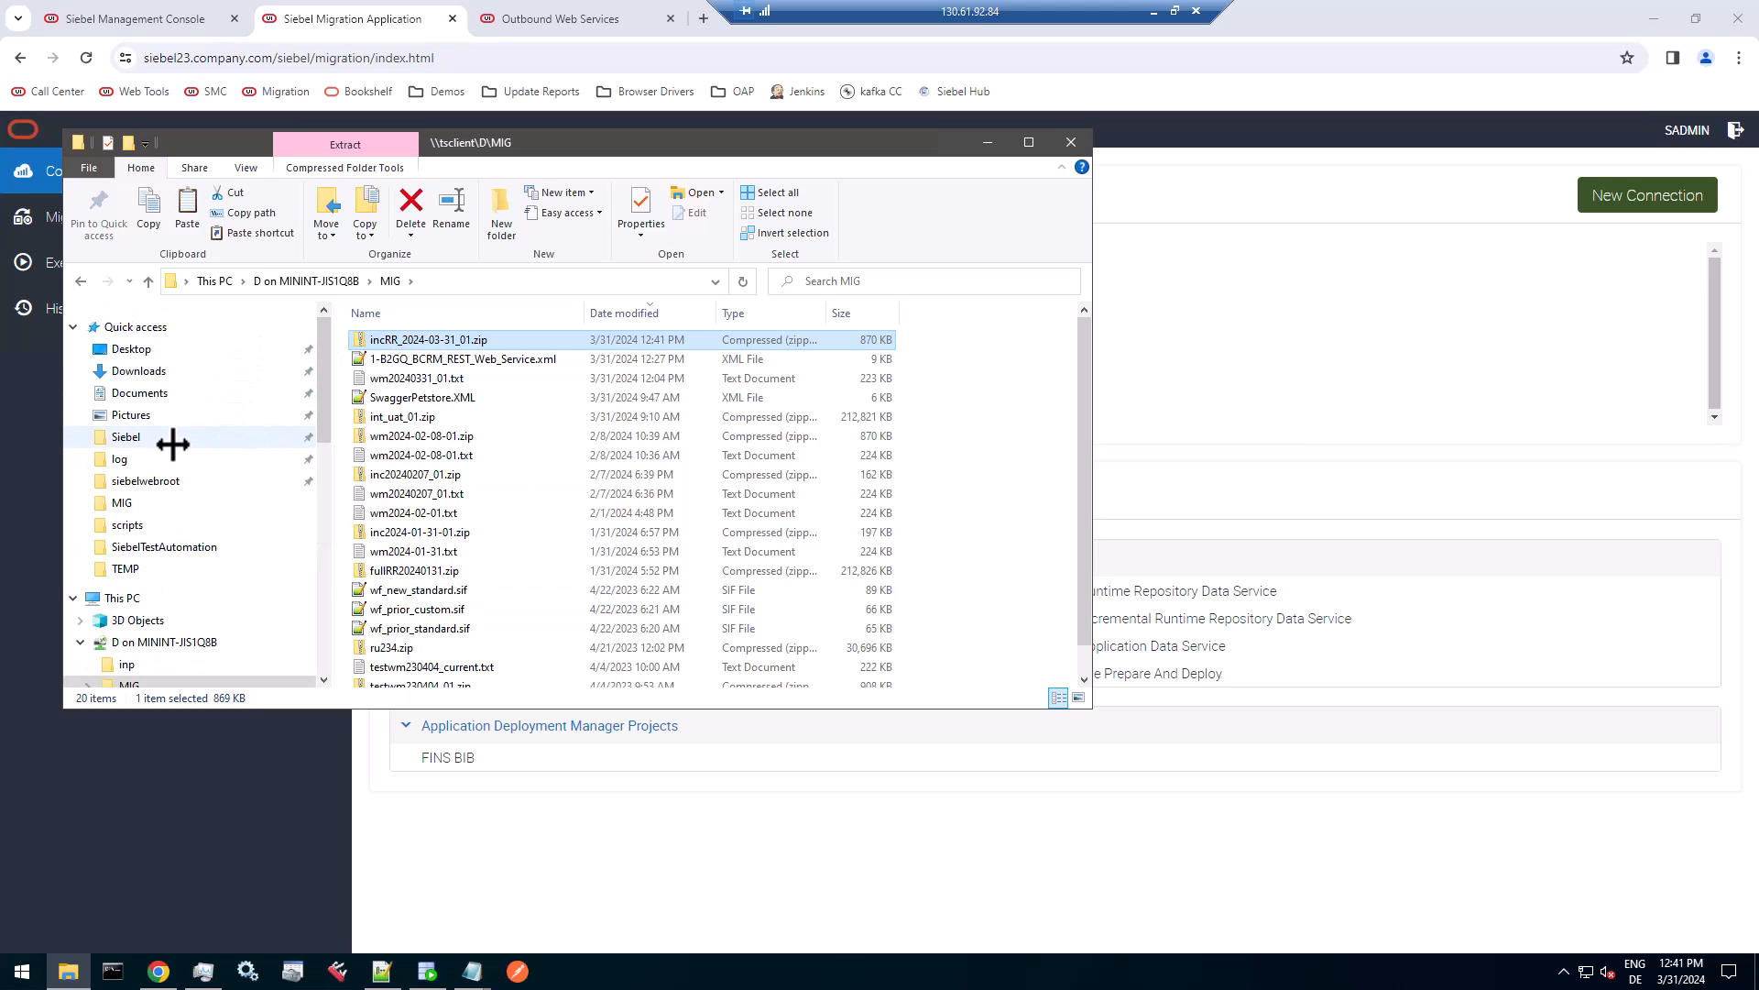
pyautogui.click(129, 437)
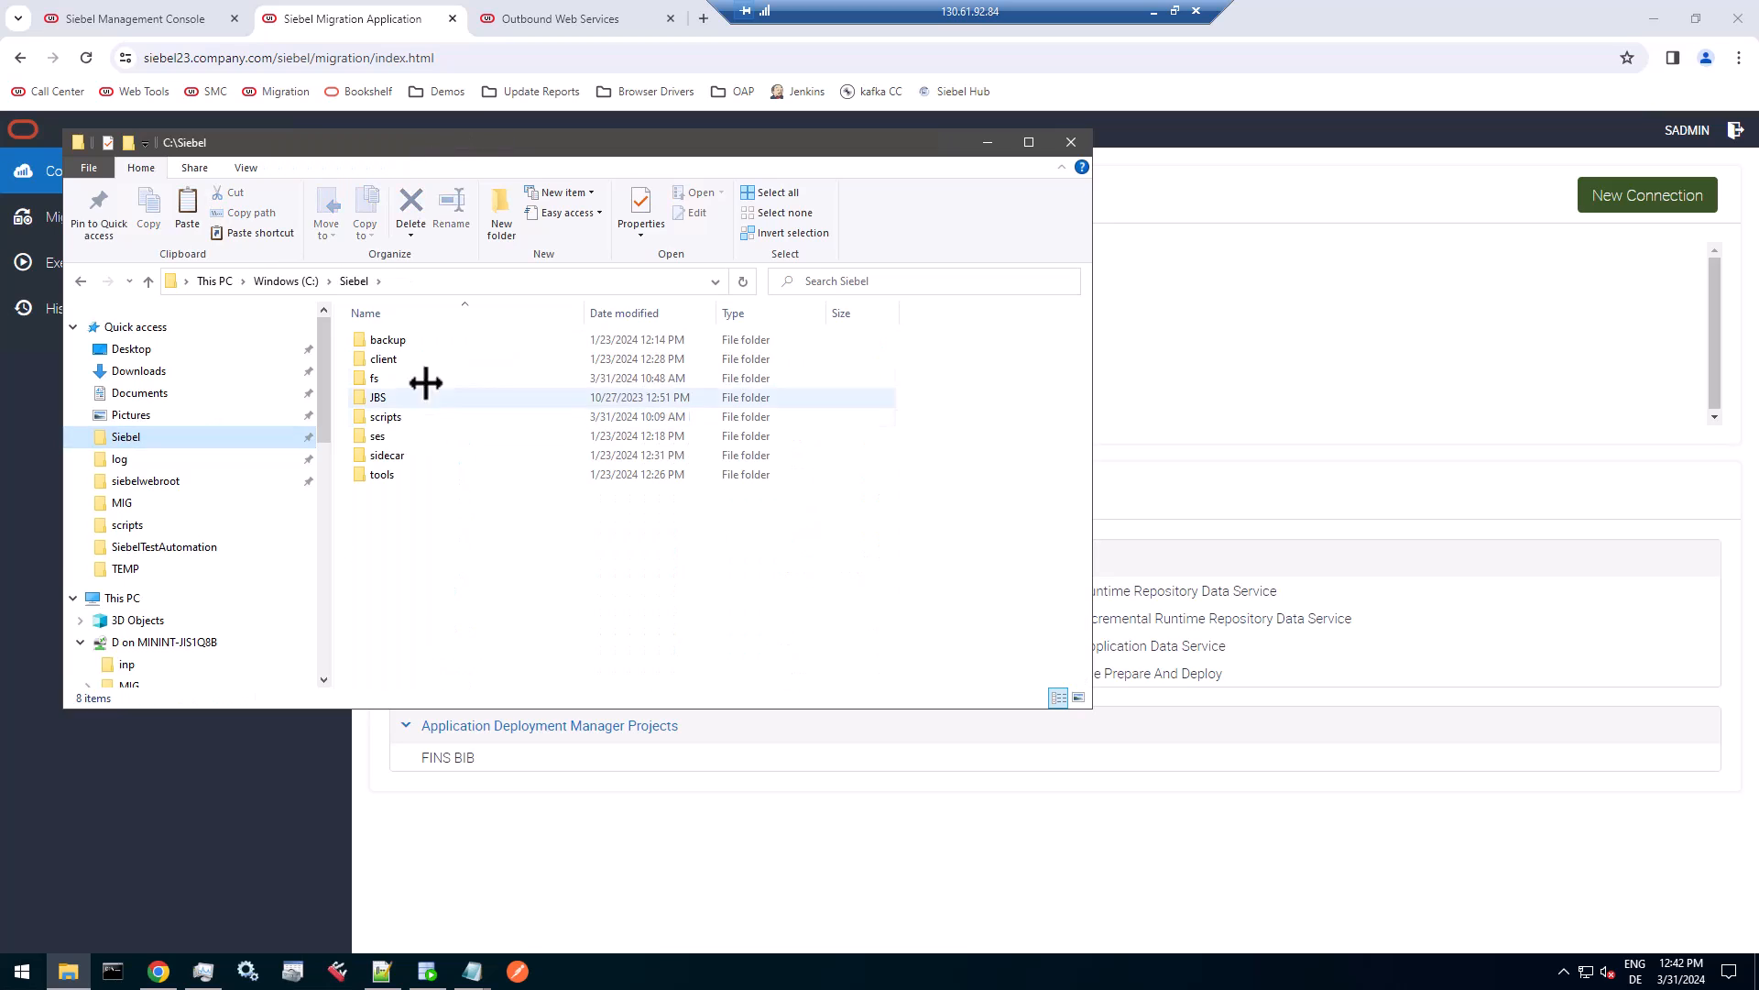
pyautogui.doubleClick(434, 377)
pyautogui.doubleClick(419, 455)
pyautogui.rightClick(903, 515)
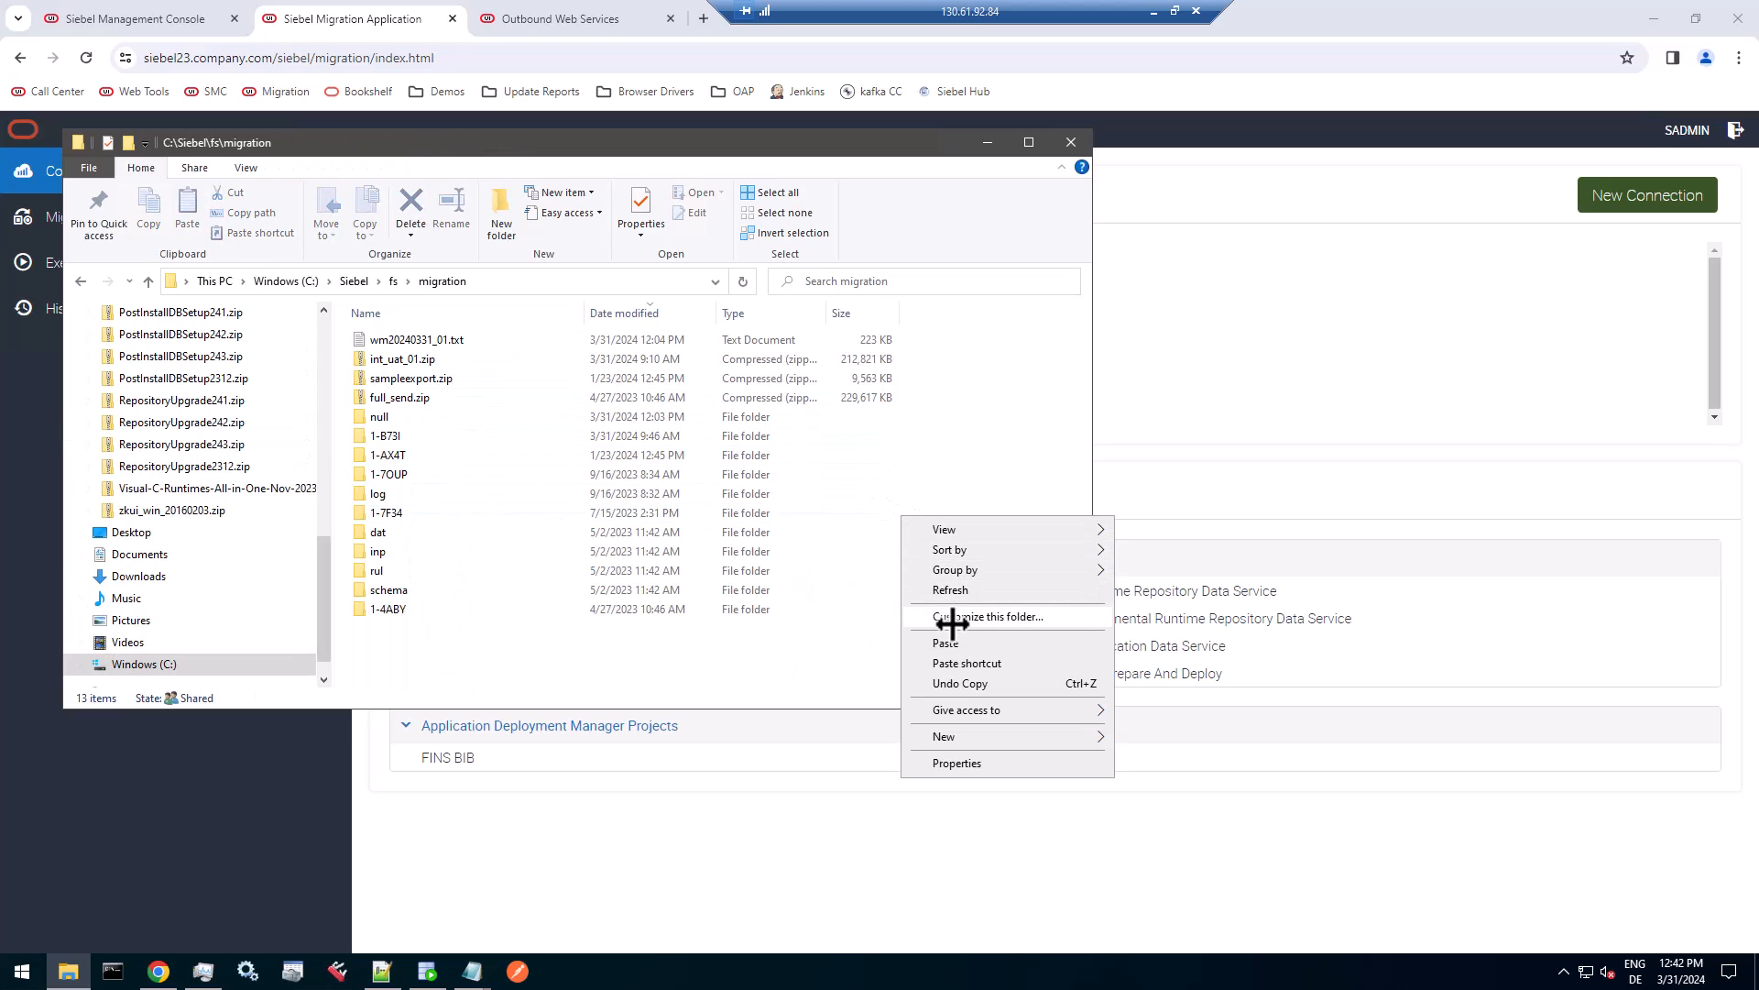
pyautogui.click(953, 643)
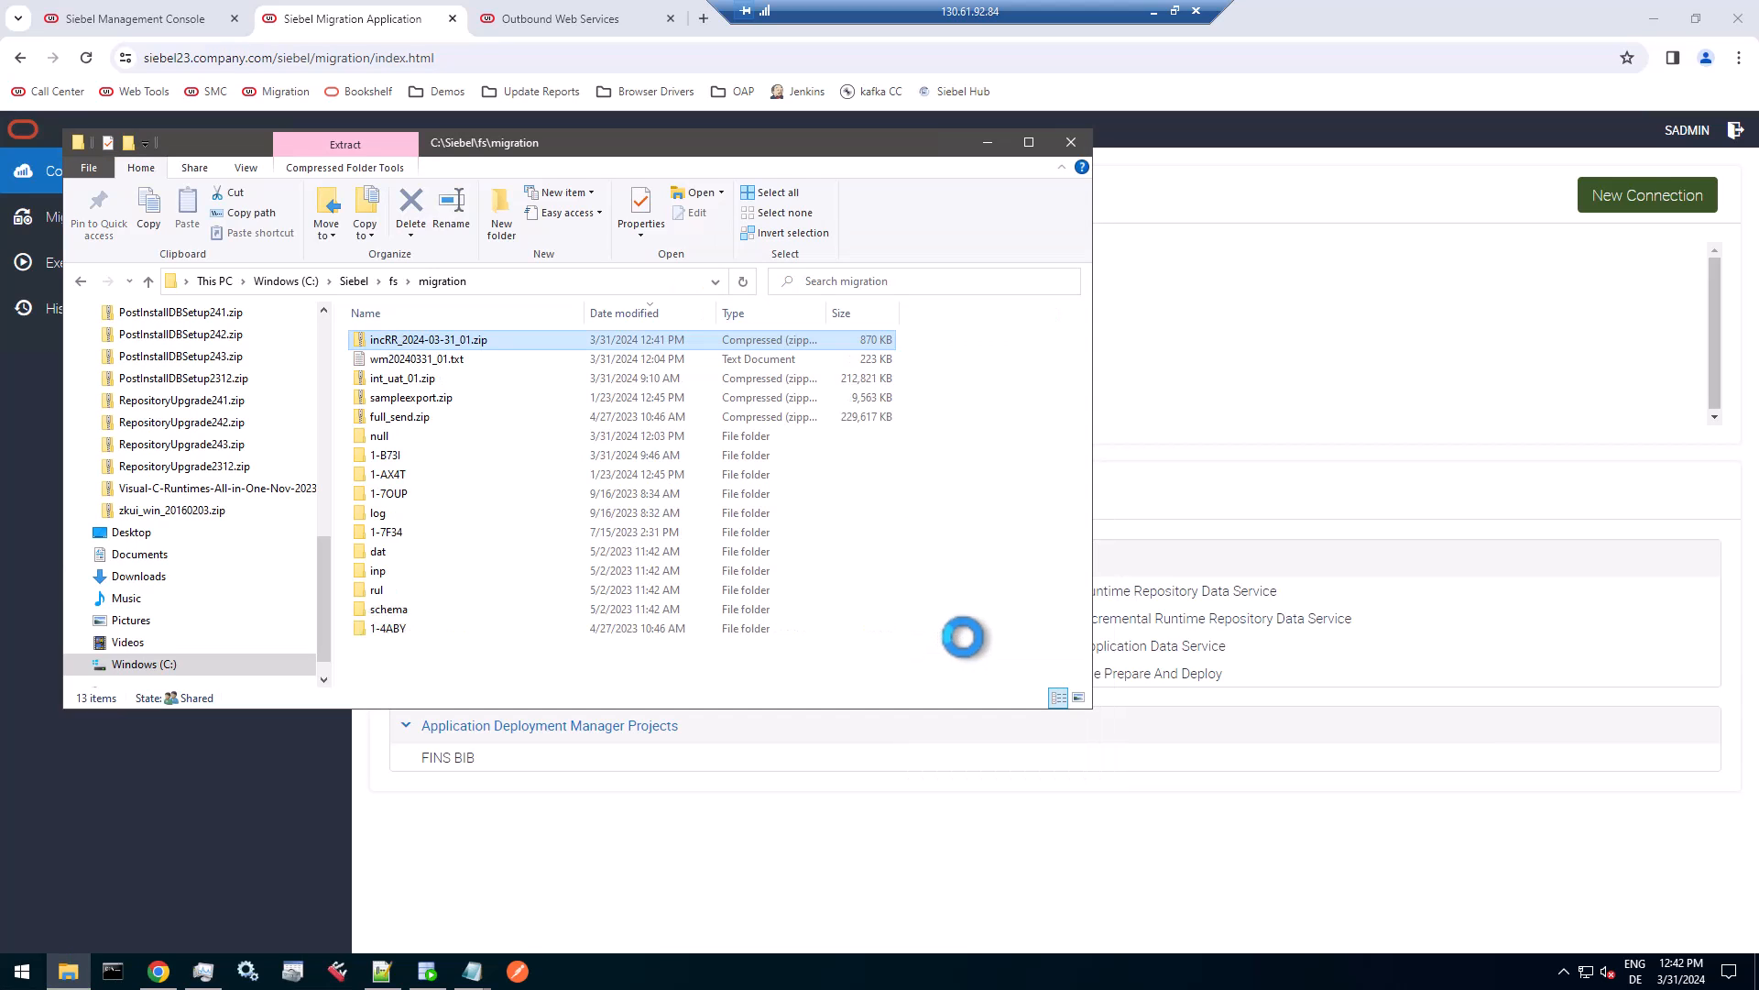
pyautogui.moveTo(568, 142); pyautogui.dragTo(856, 362)
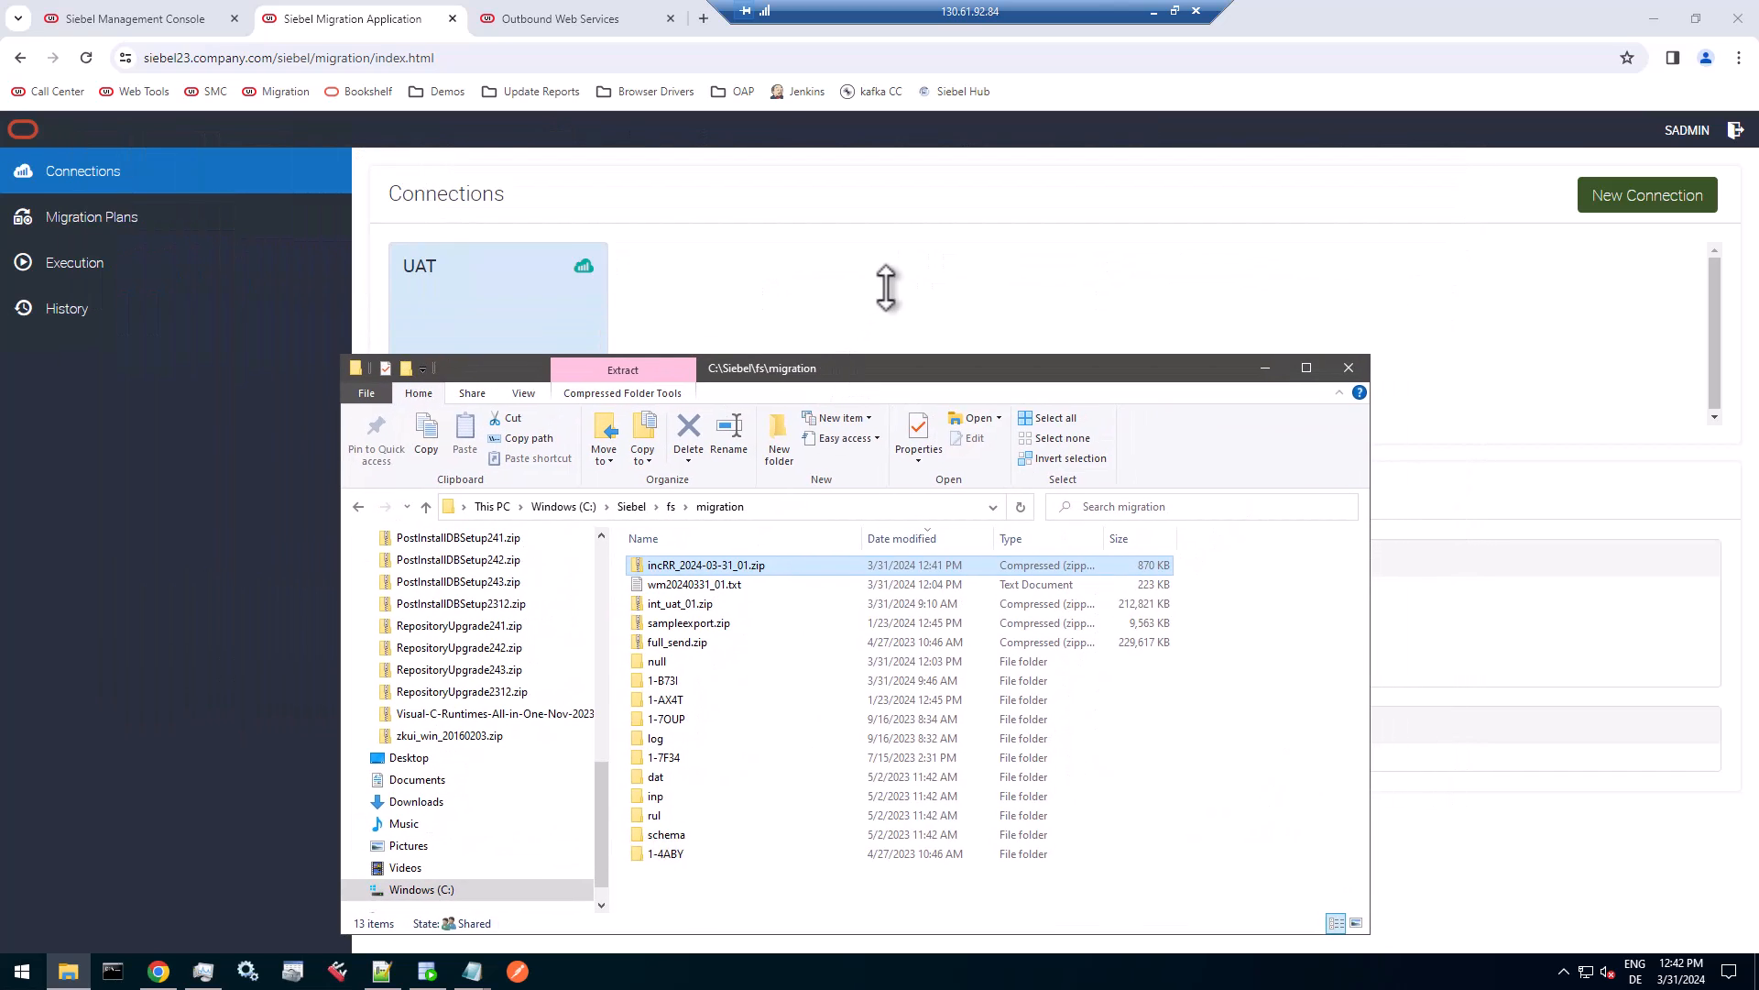
# Back in the Siebel Migration Application, create a migration plan named Inc RR Import with description demo and UAT as the target.
pyautogui.click(886, 286)
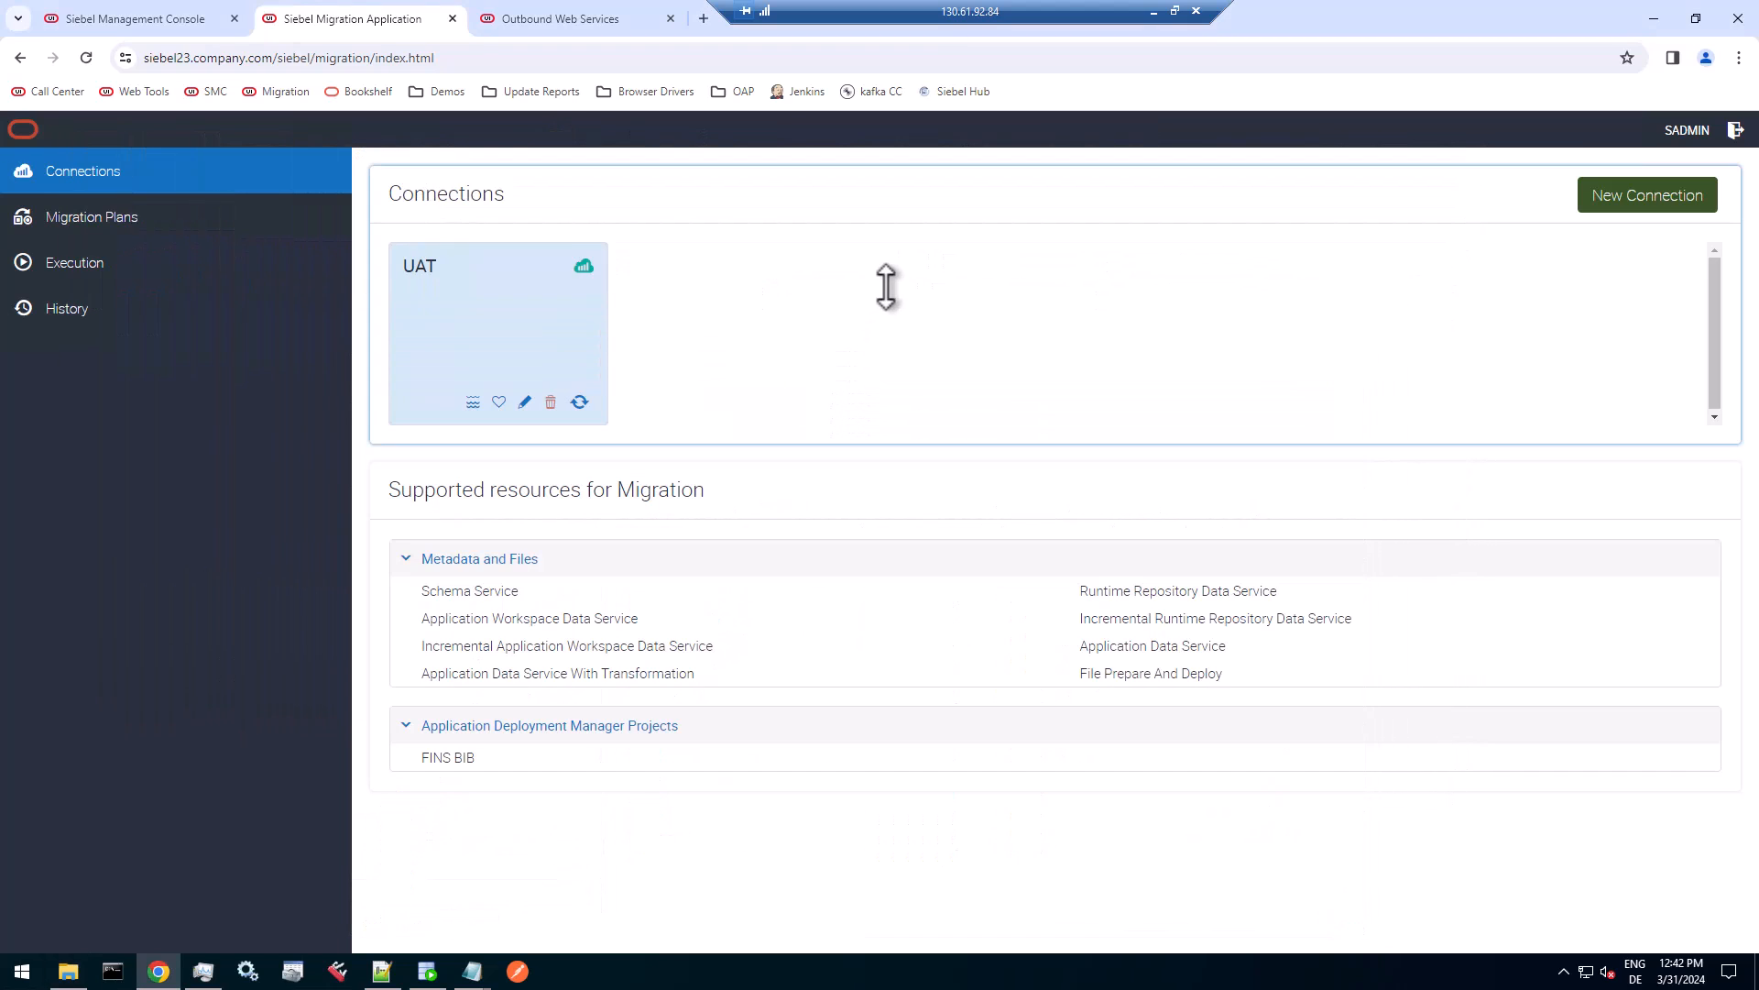
pyautogui.click(111, 219)
pyautogui.click(1619, 196)
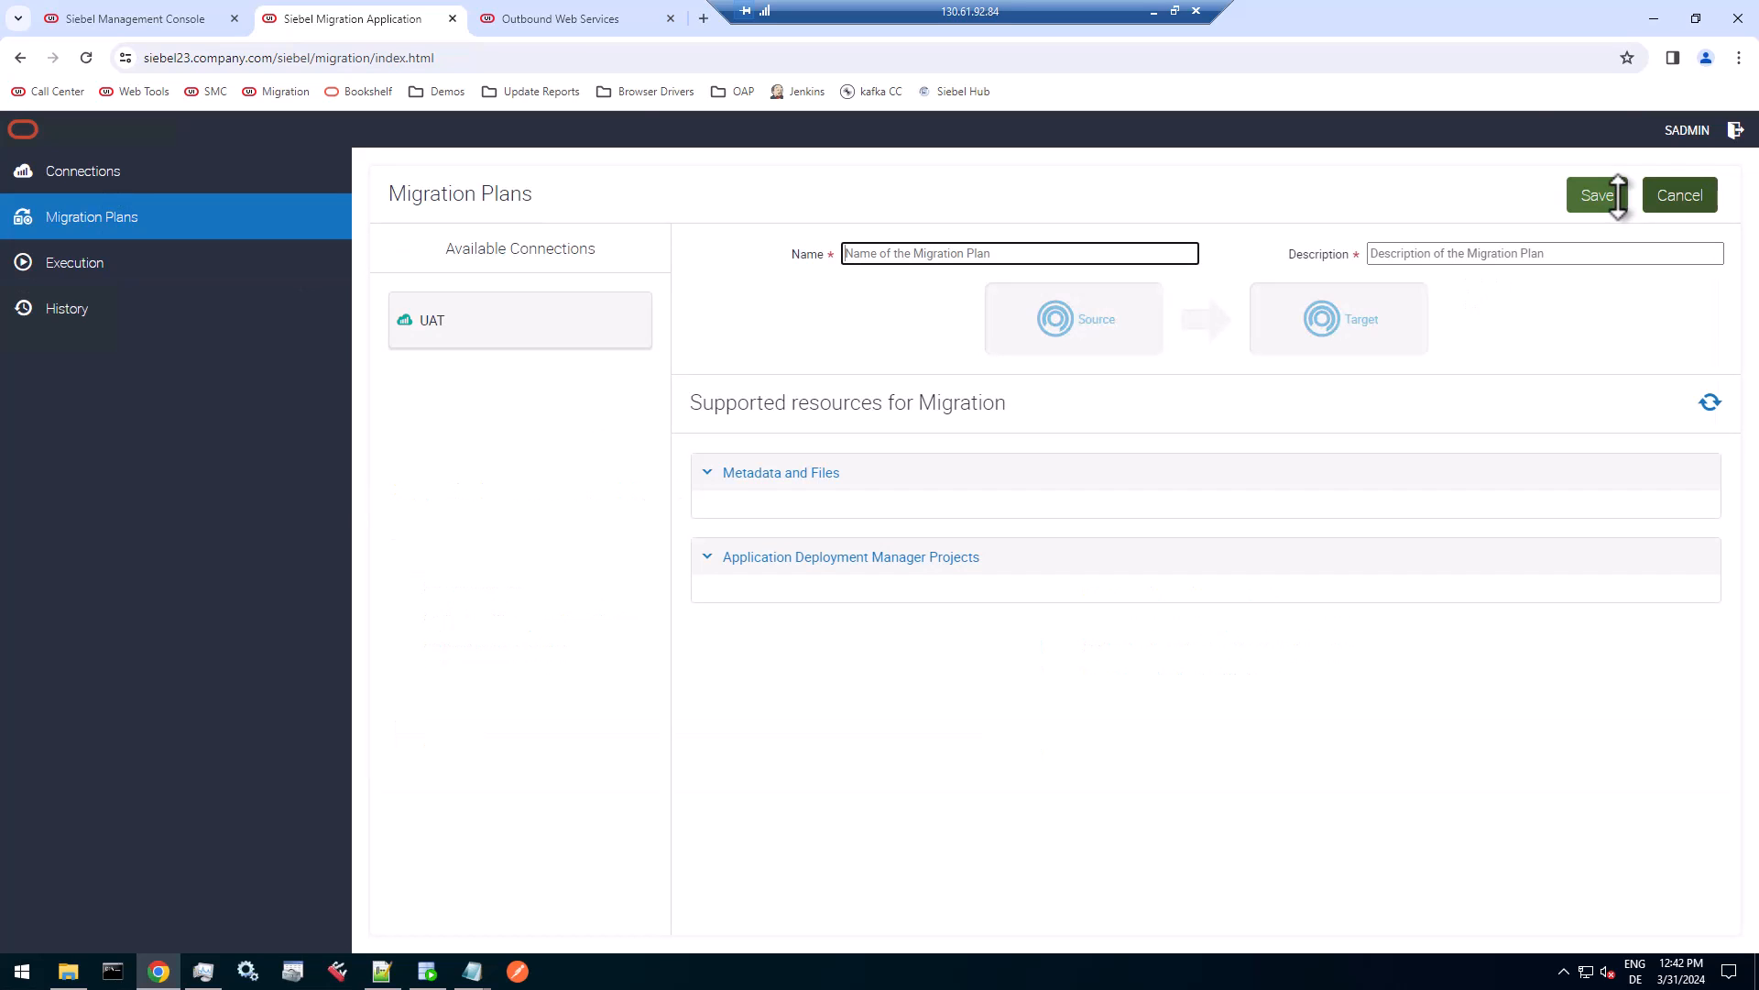
pyautogui.click(986, 251)
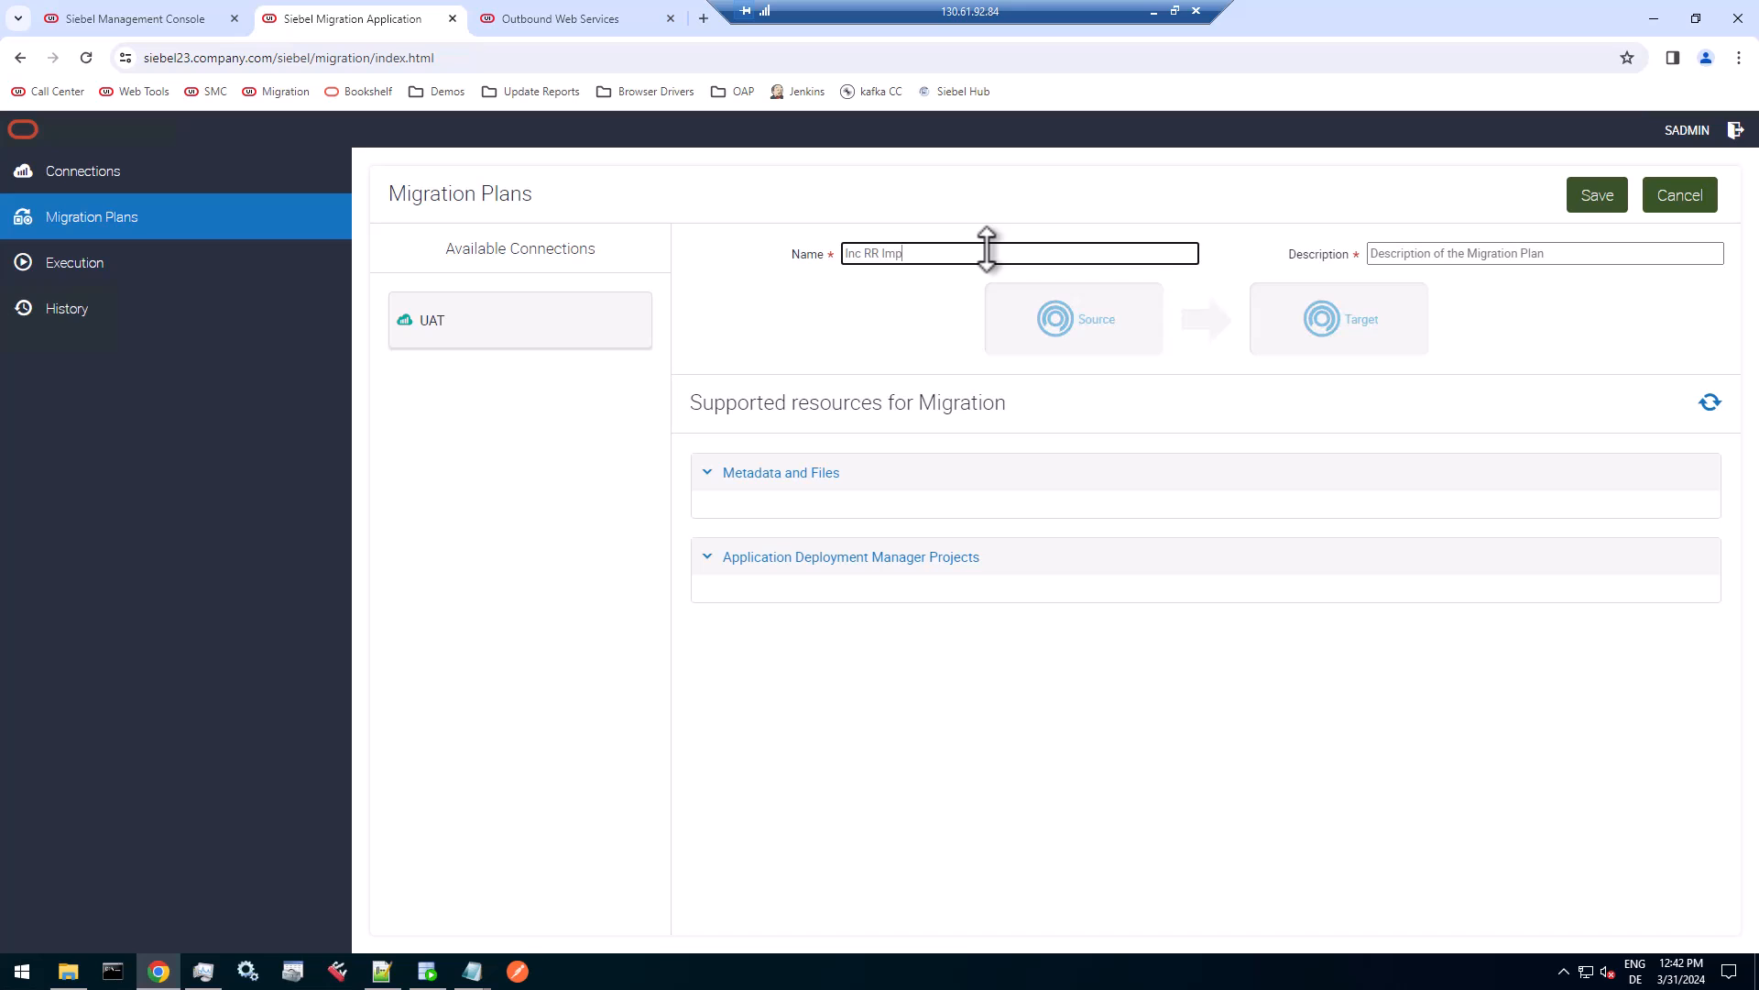
pyautogui.press('Tab')
pyautogui.write('de')
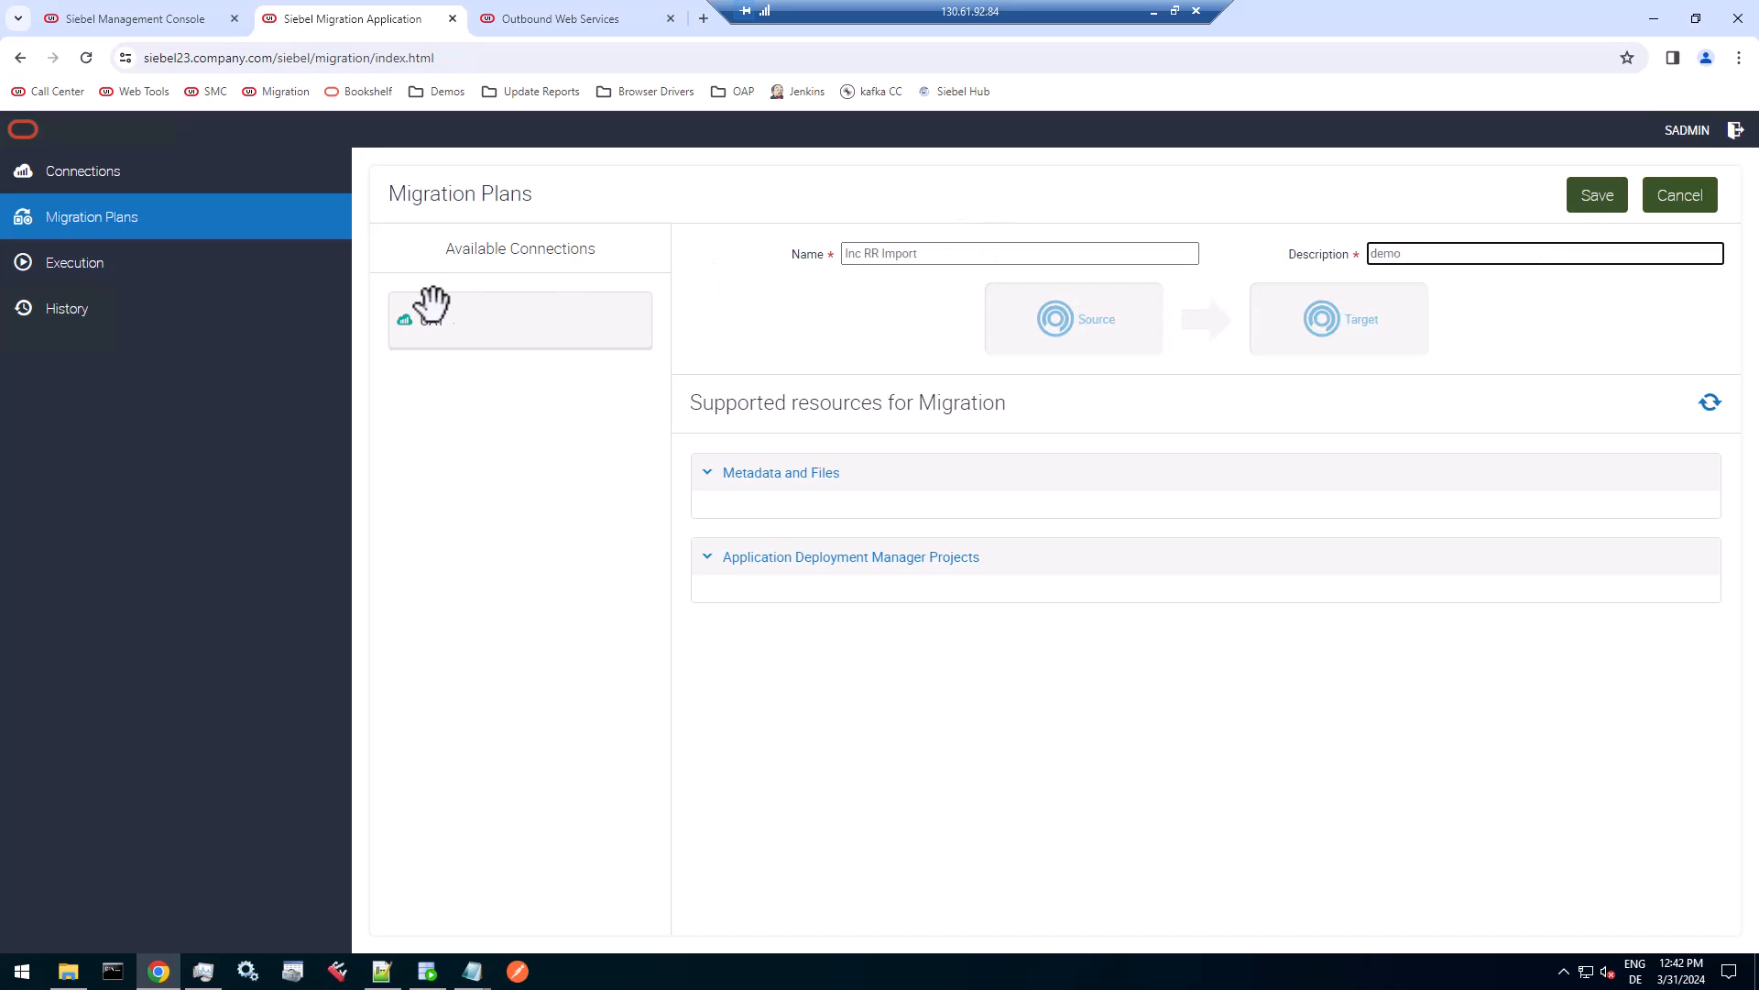
pyautogui.moveTo(427, 314); pyautogui.dragTo(1256, 301)
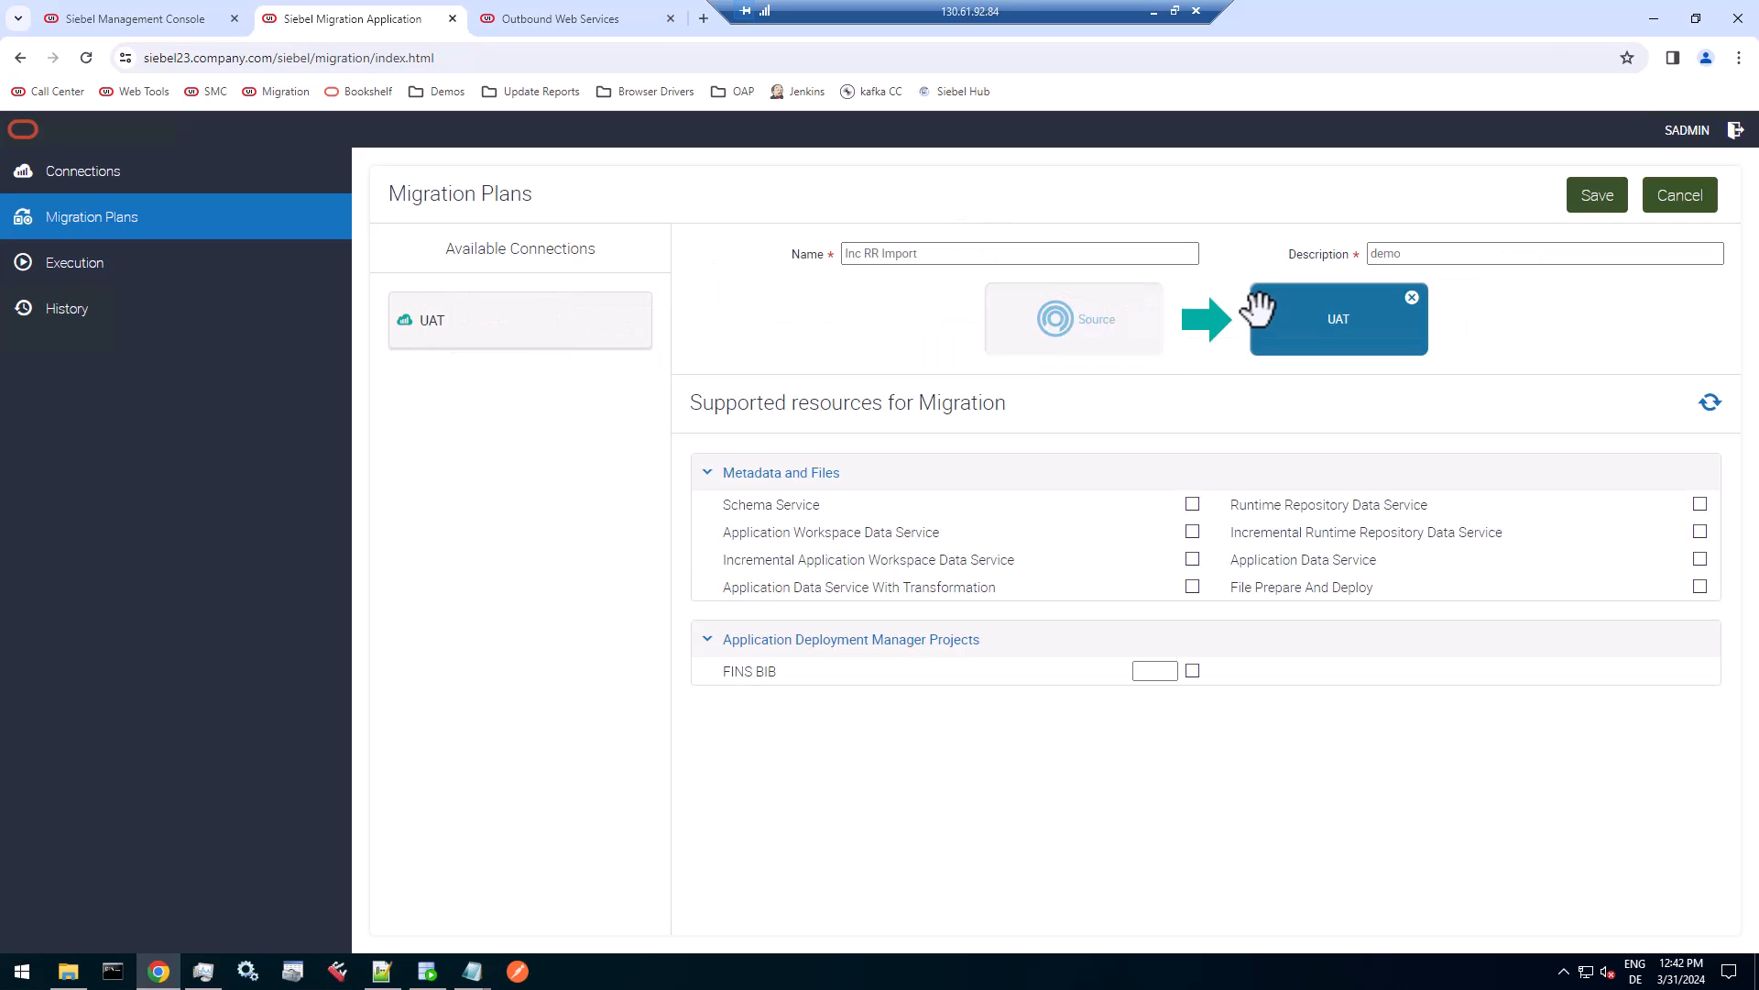
# Include the Incremental Runtime Repository Data Service in the plan and save it as import-only.
pyautogui.click(1700, 532)
pyautogui.click(1597, 195)
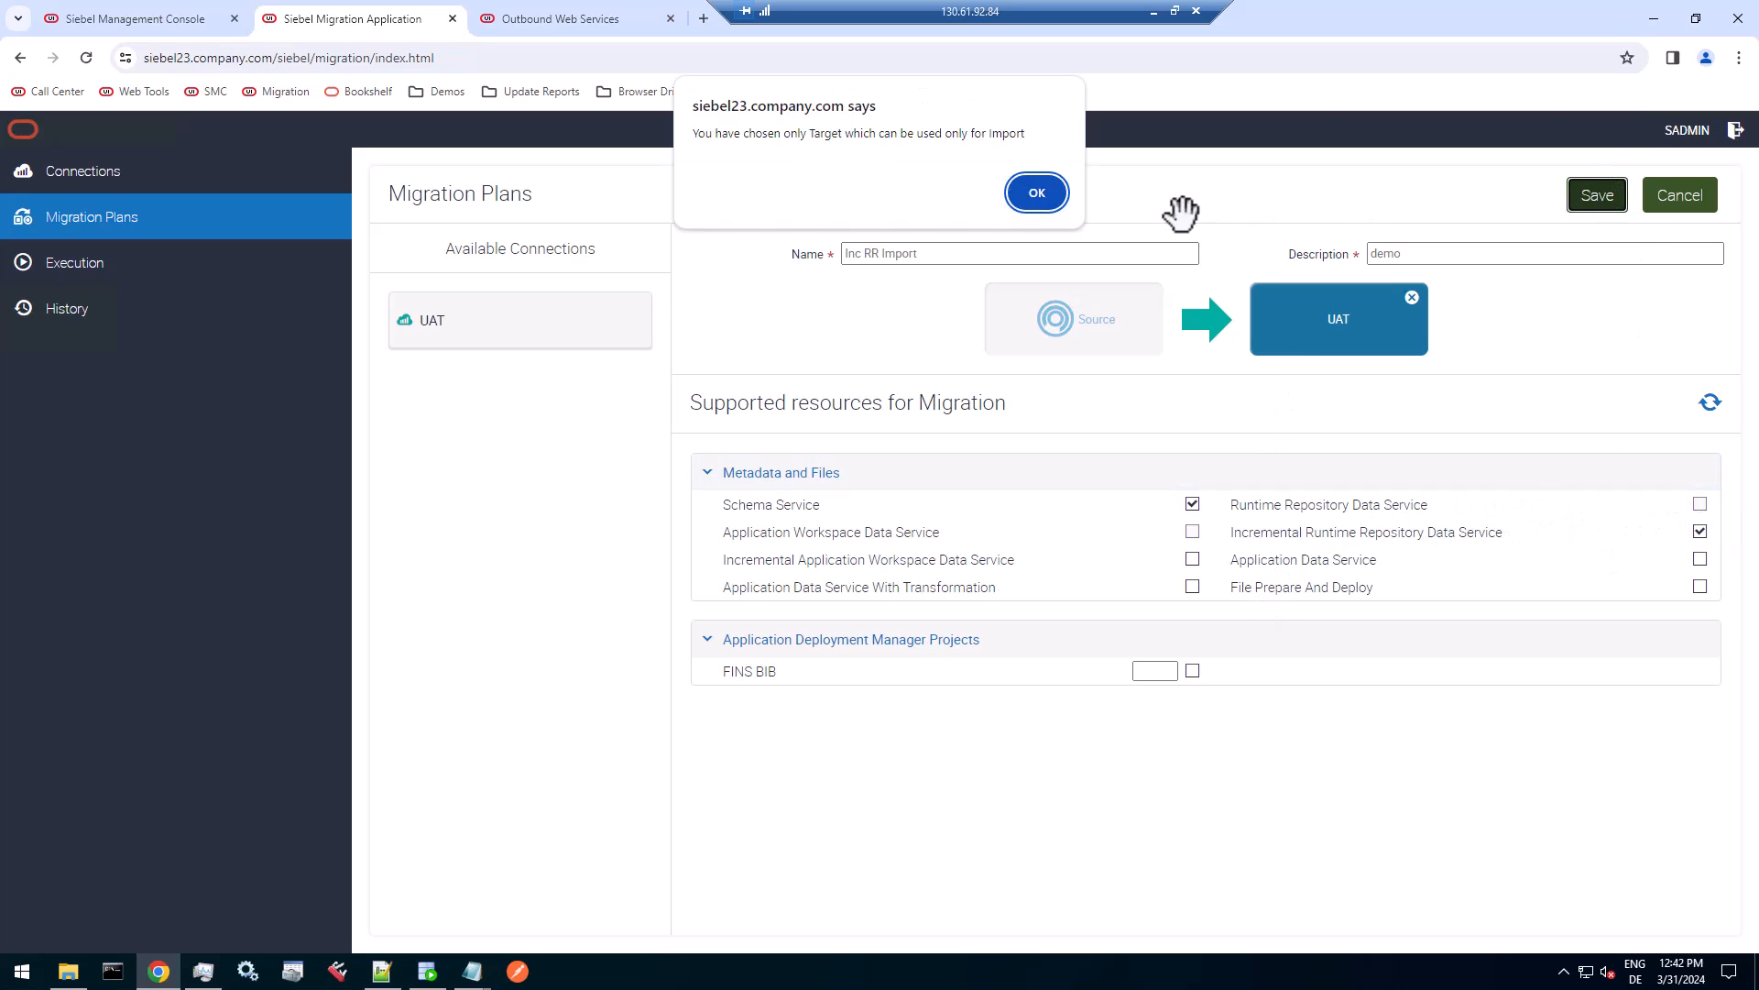
pyautogui.click(1036, 193)
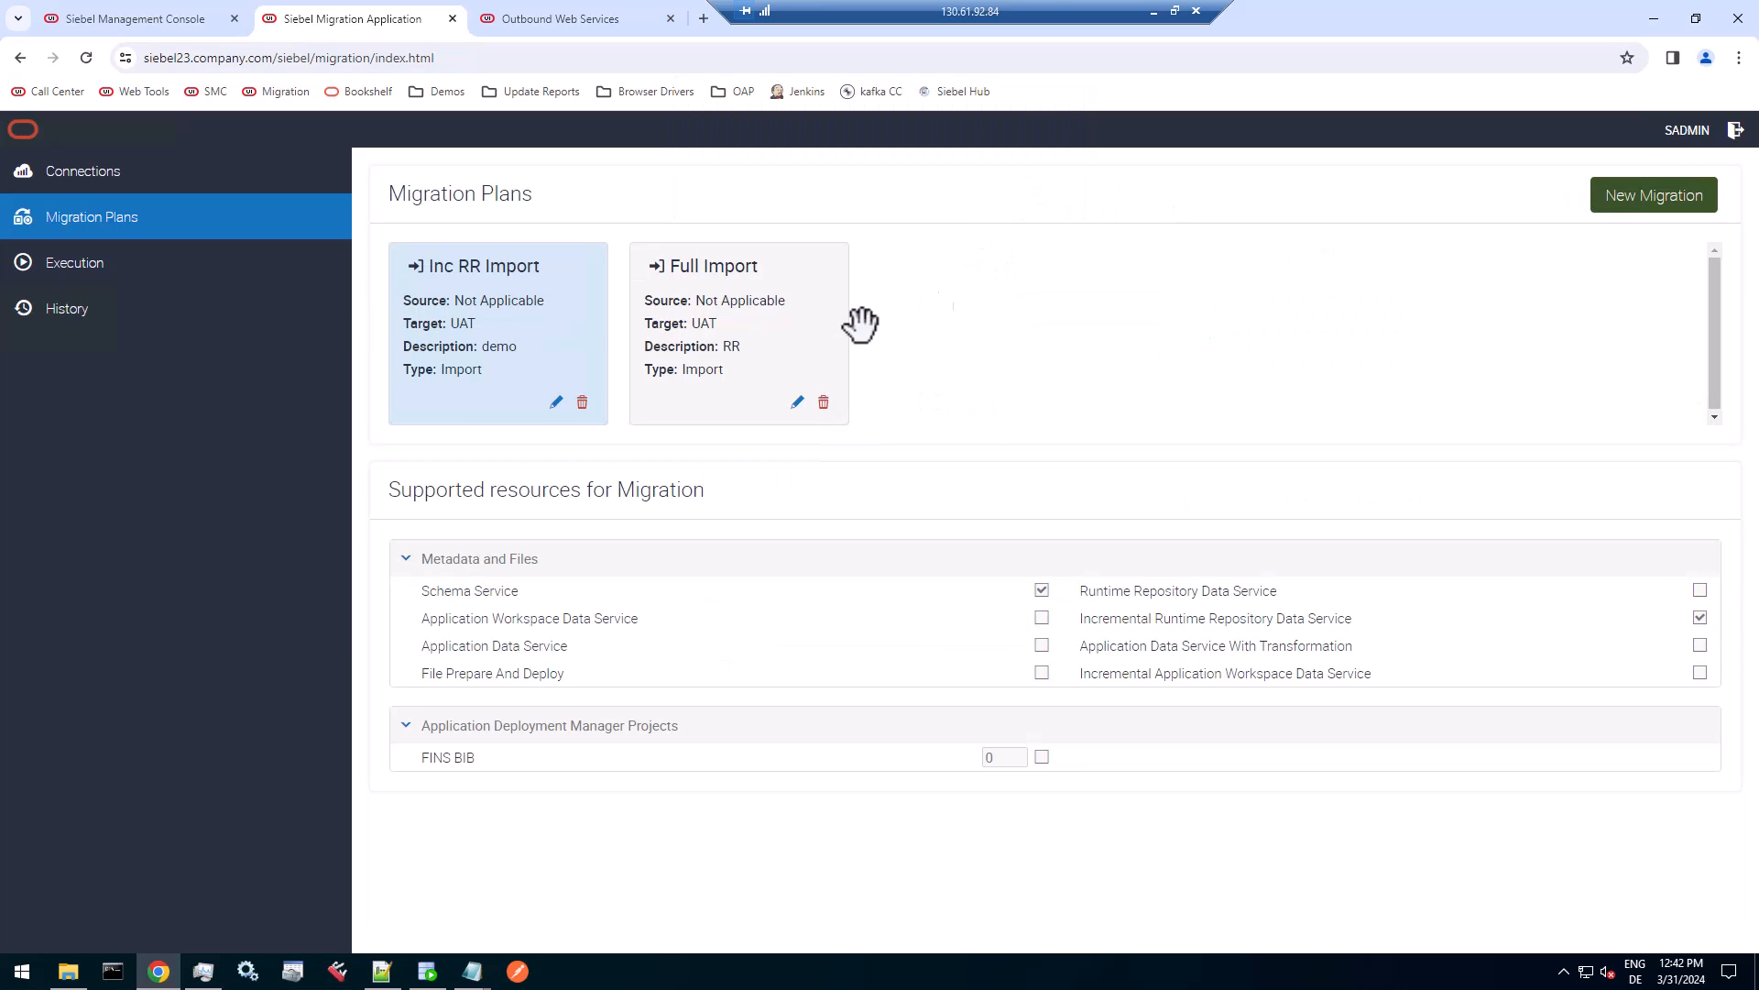
# Start executing the Inc RR Import plan, and in File Explorer copy the base name of incRR_2024-03-31_01.zip.
pyautogui.click(92, 264)
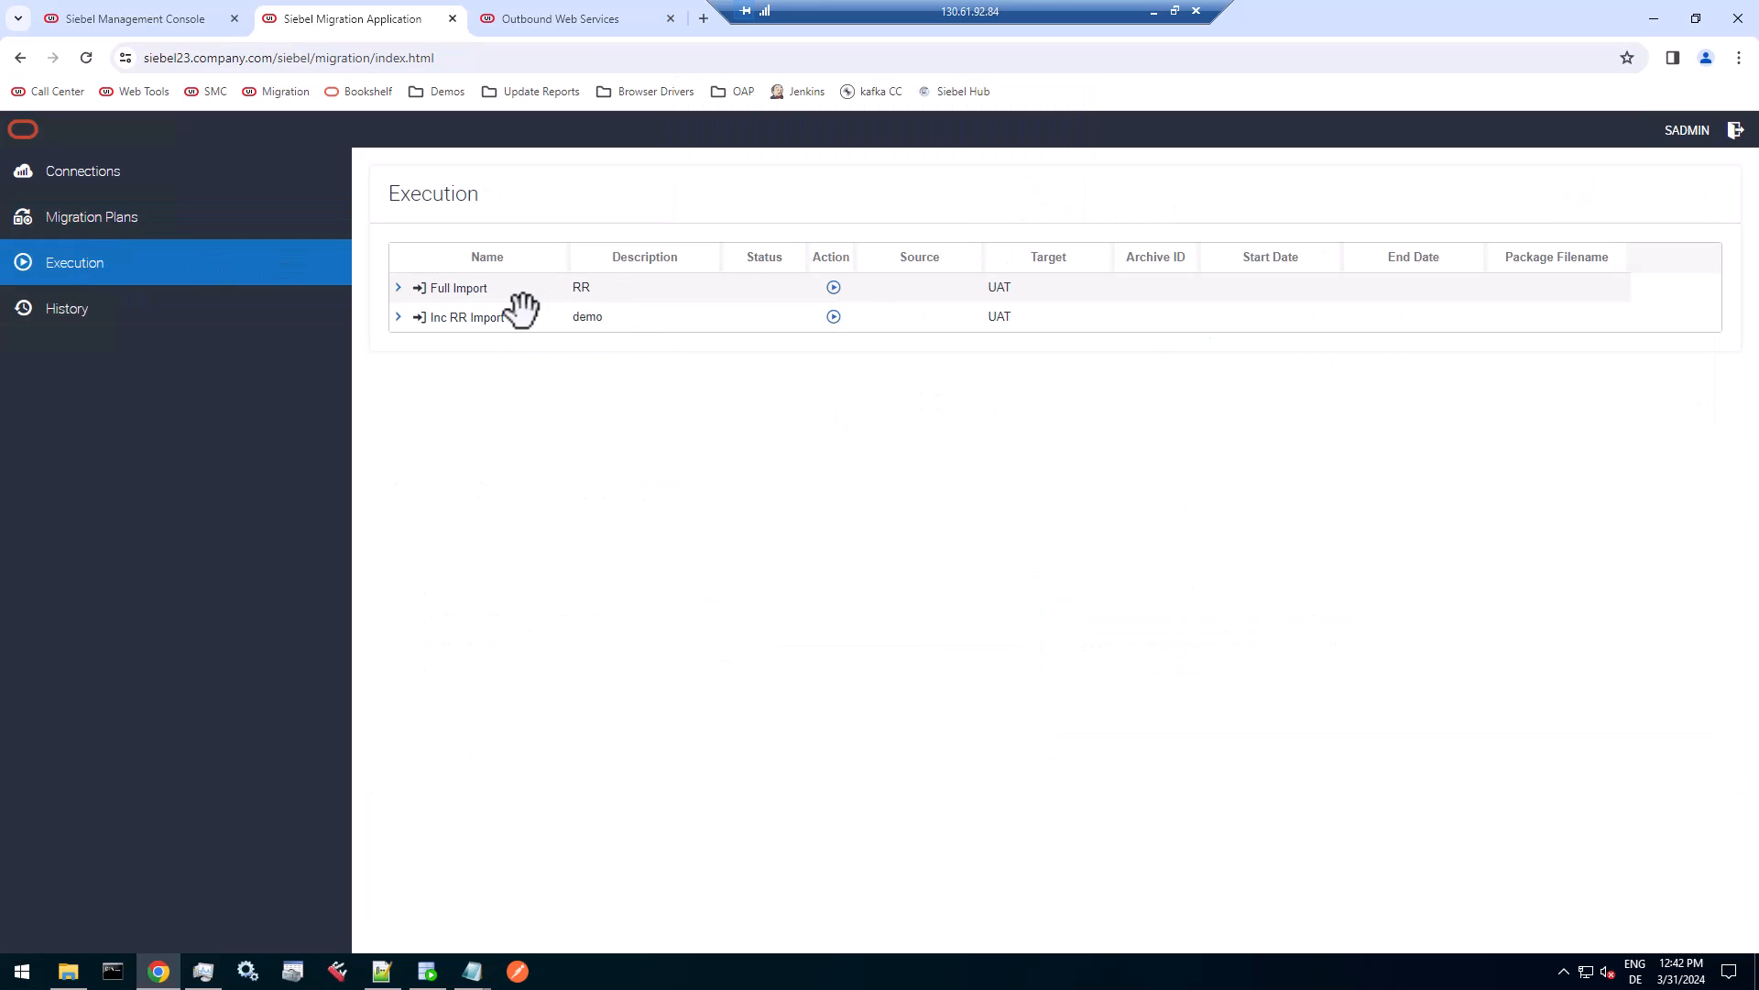
pyautogui.click(396, 317)
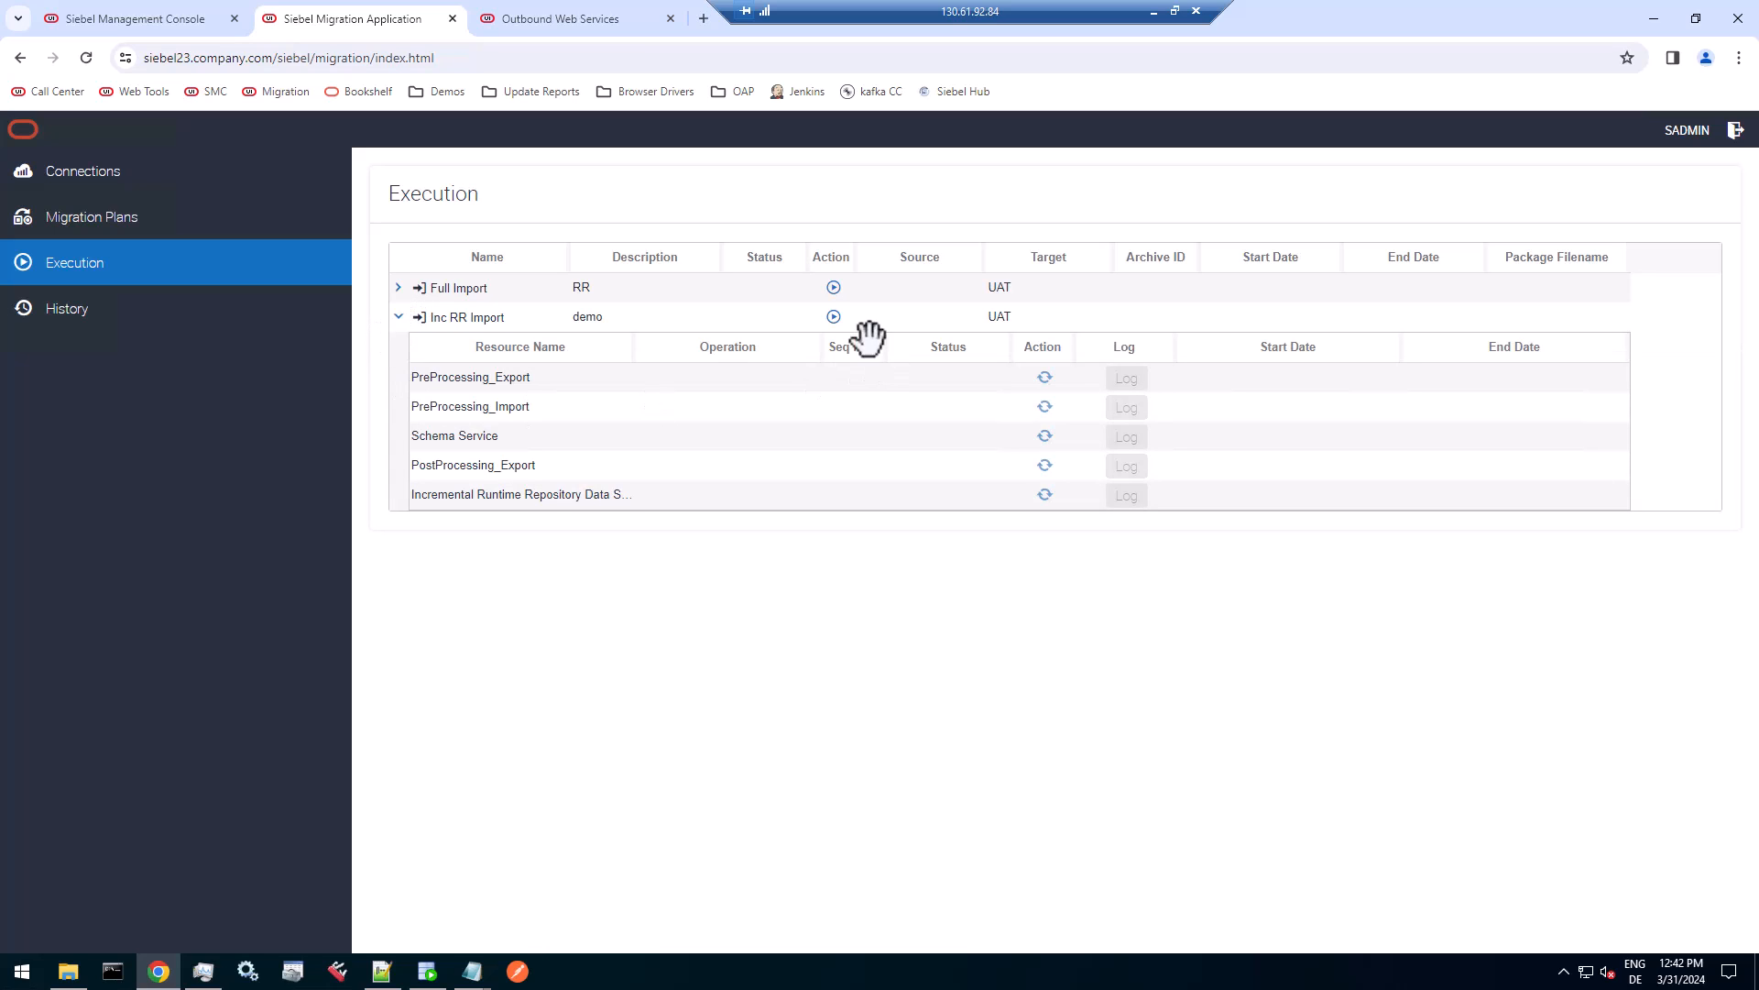
pyautogui.click(833, 316)
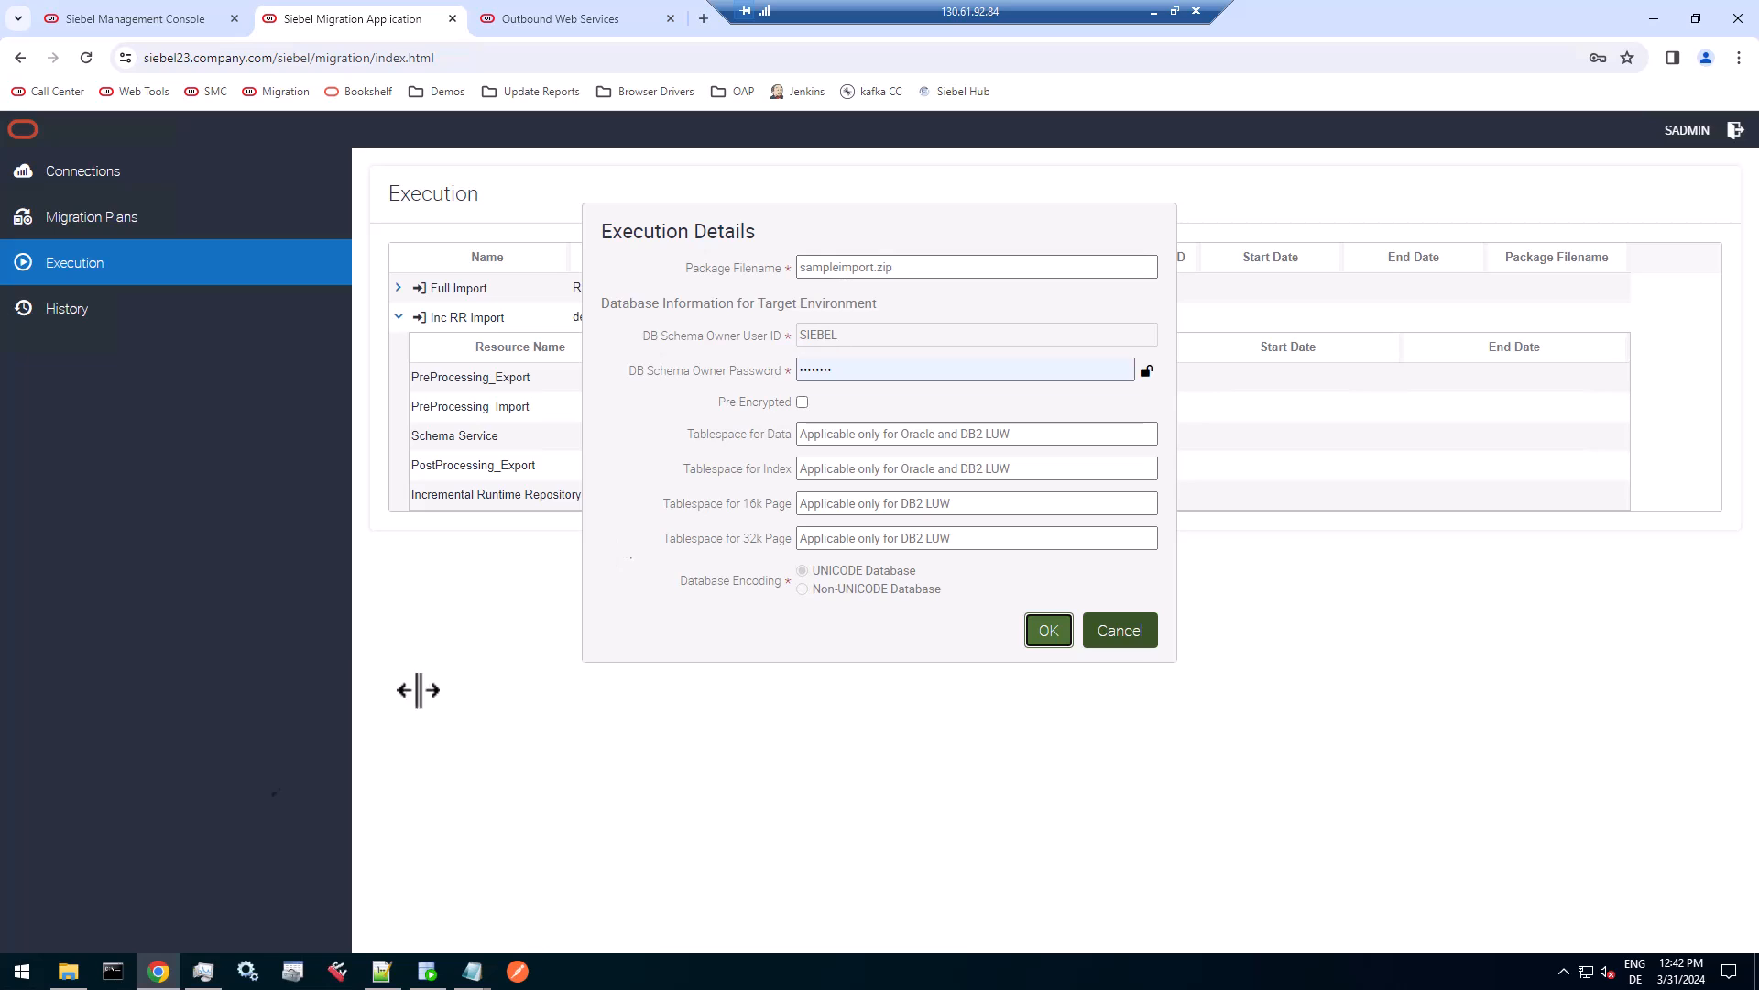
pyautogui.click(68, 971)
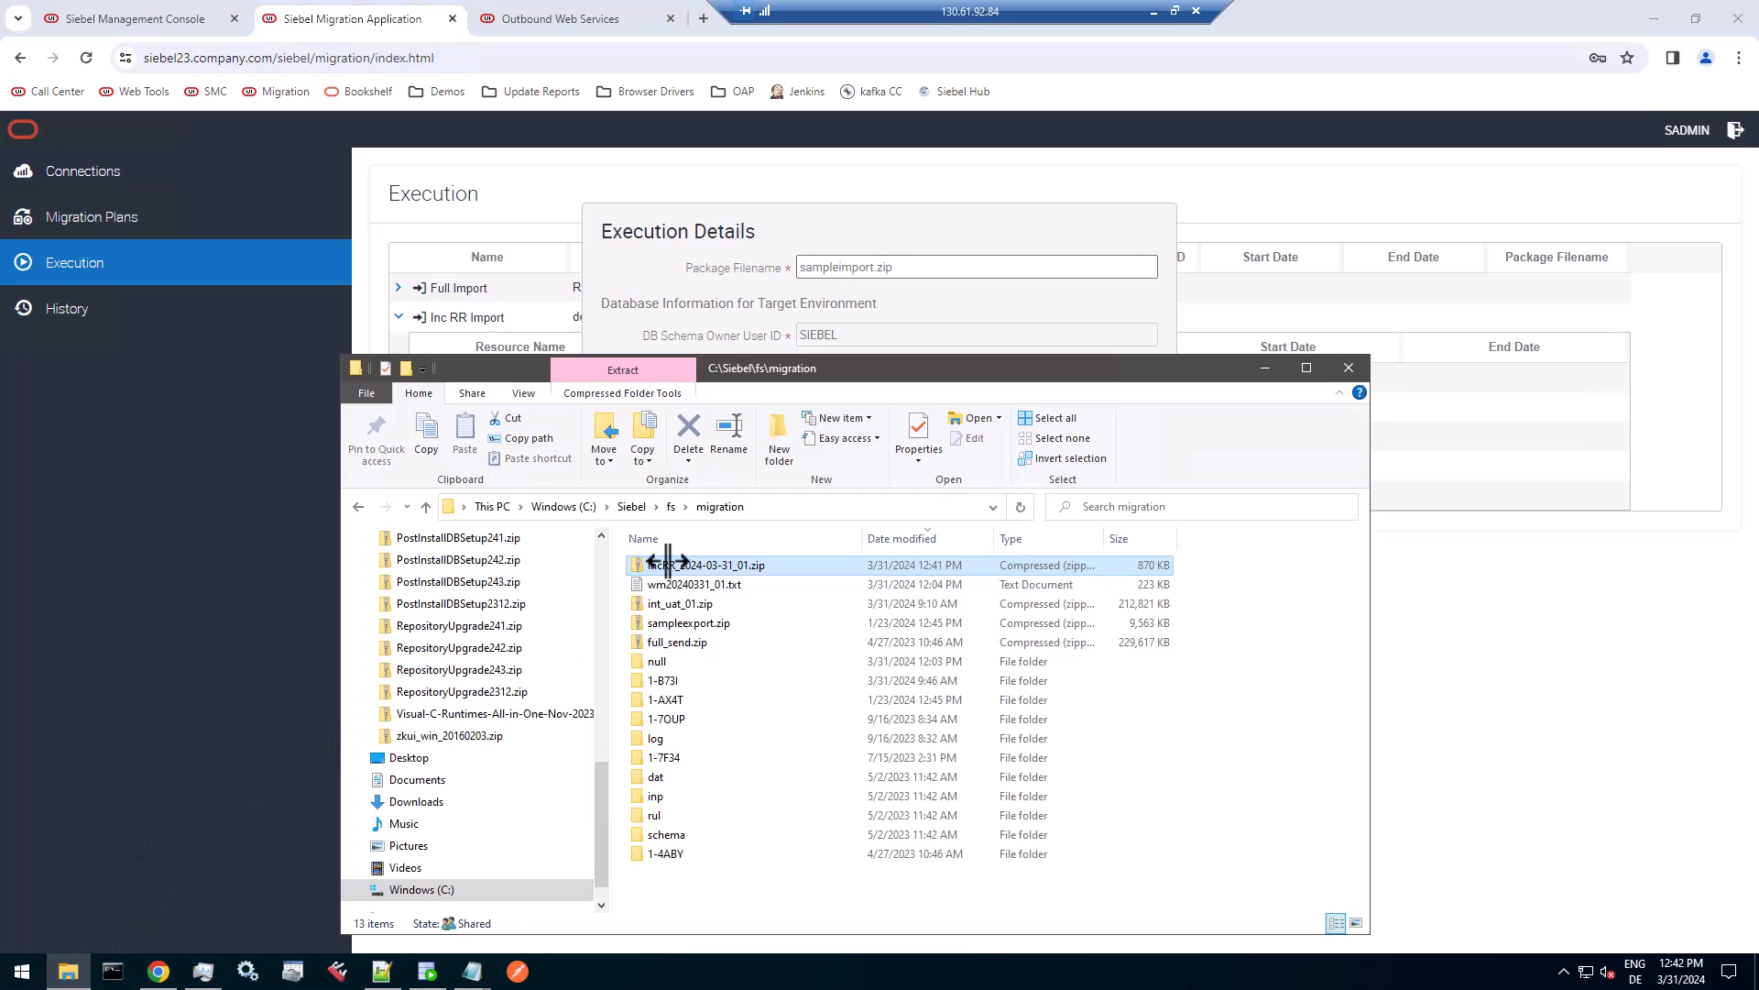
# Set the package filename to incRR_2024-03-31_01.zip, run the import with the prefilled schema owner credentials, and decline saving the password.
pyautogui.doubleClick(835, 267)
pyautogui.hotkey('ctrl', 'v')
pyautogui.click(852, 369)
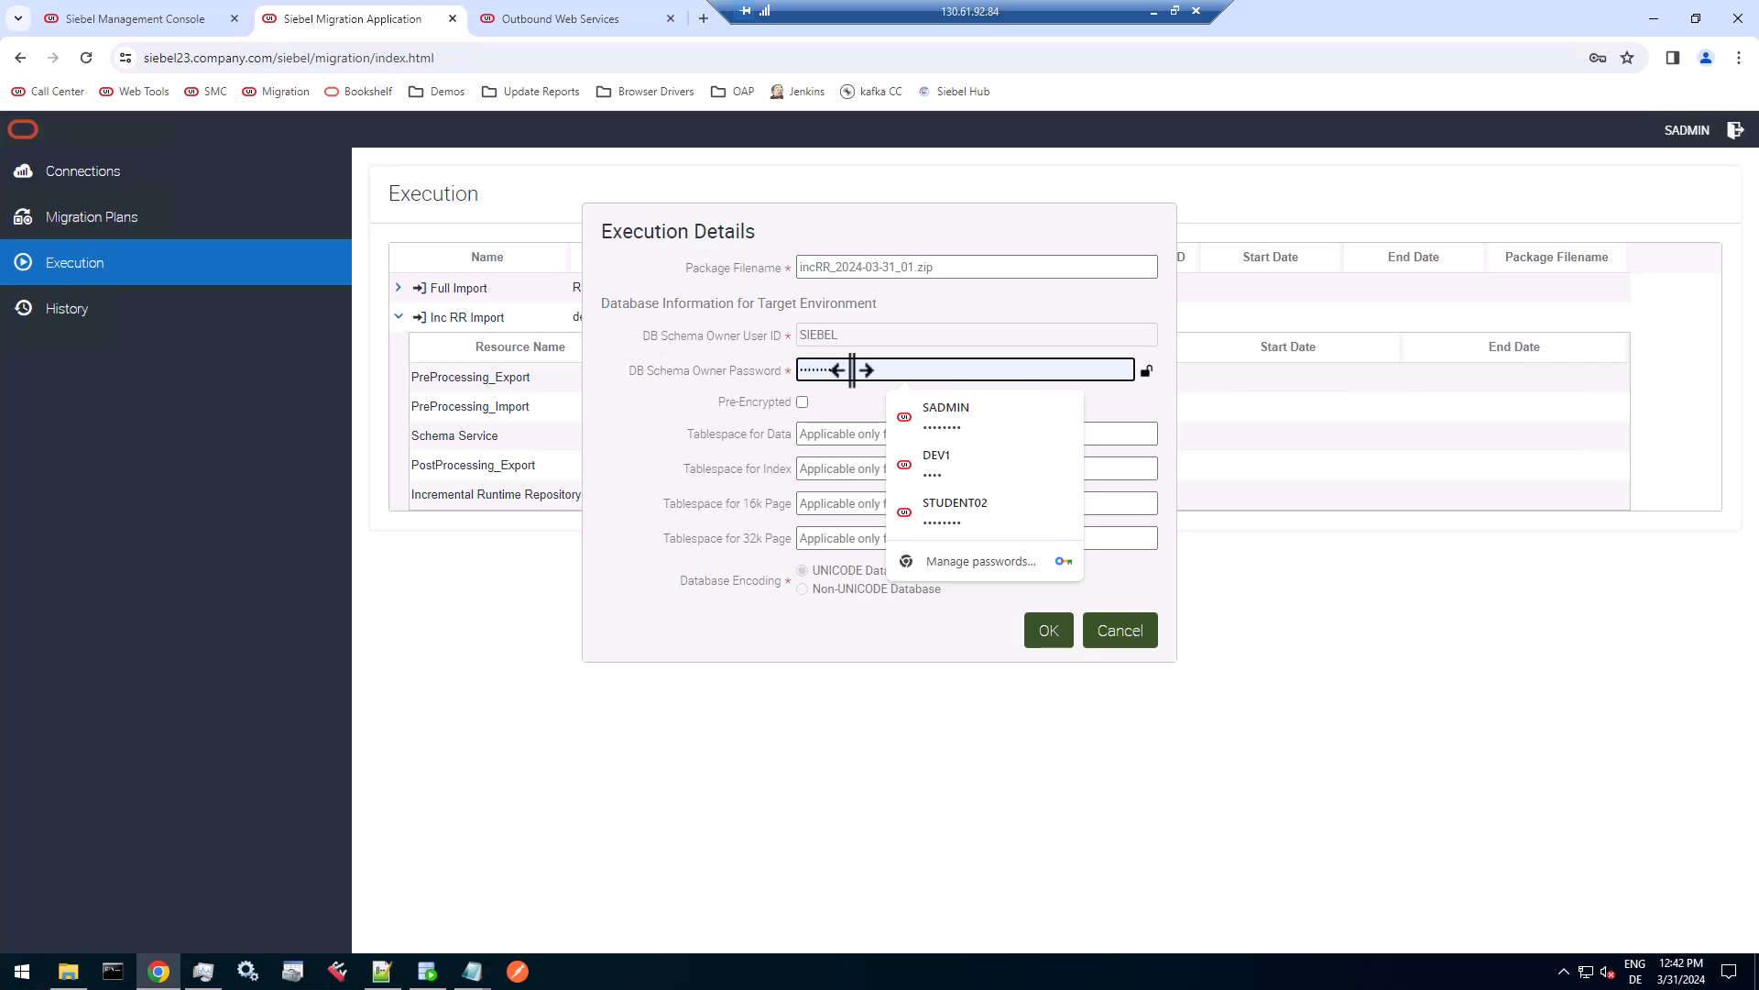
pyautogui.click(598, 441)
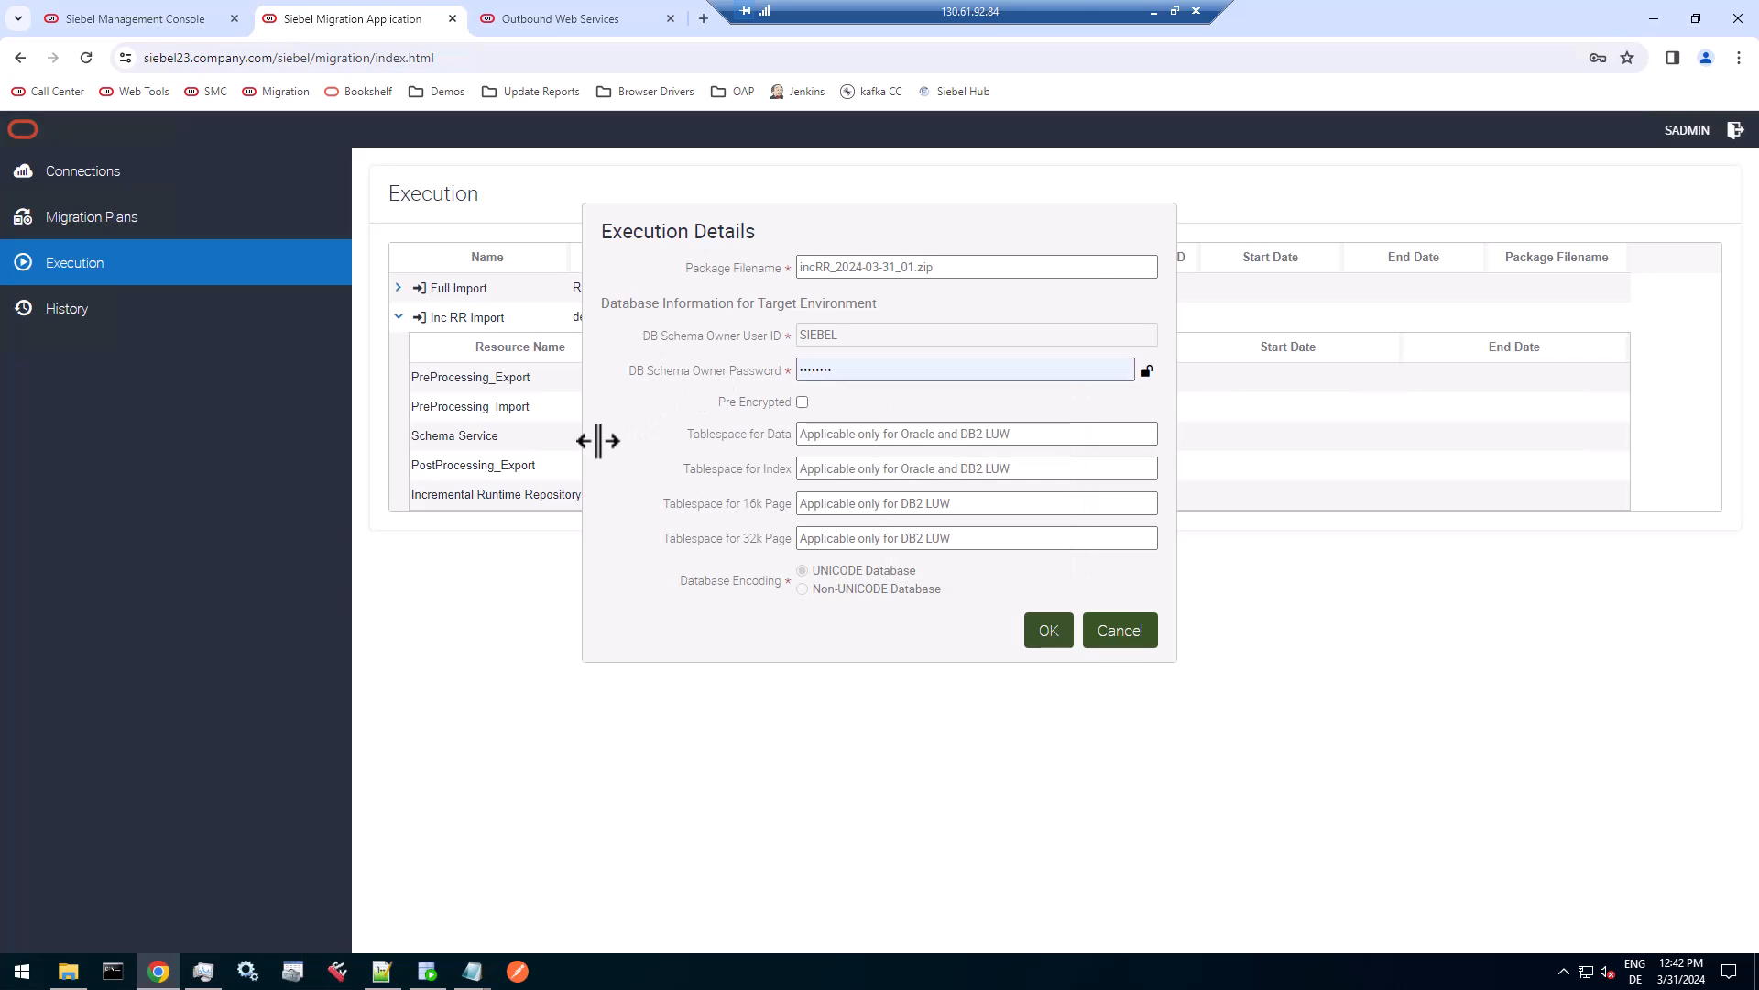
pyautogui.click(1048, 630)
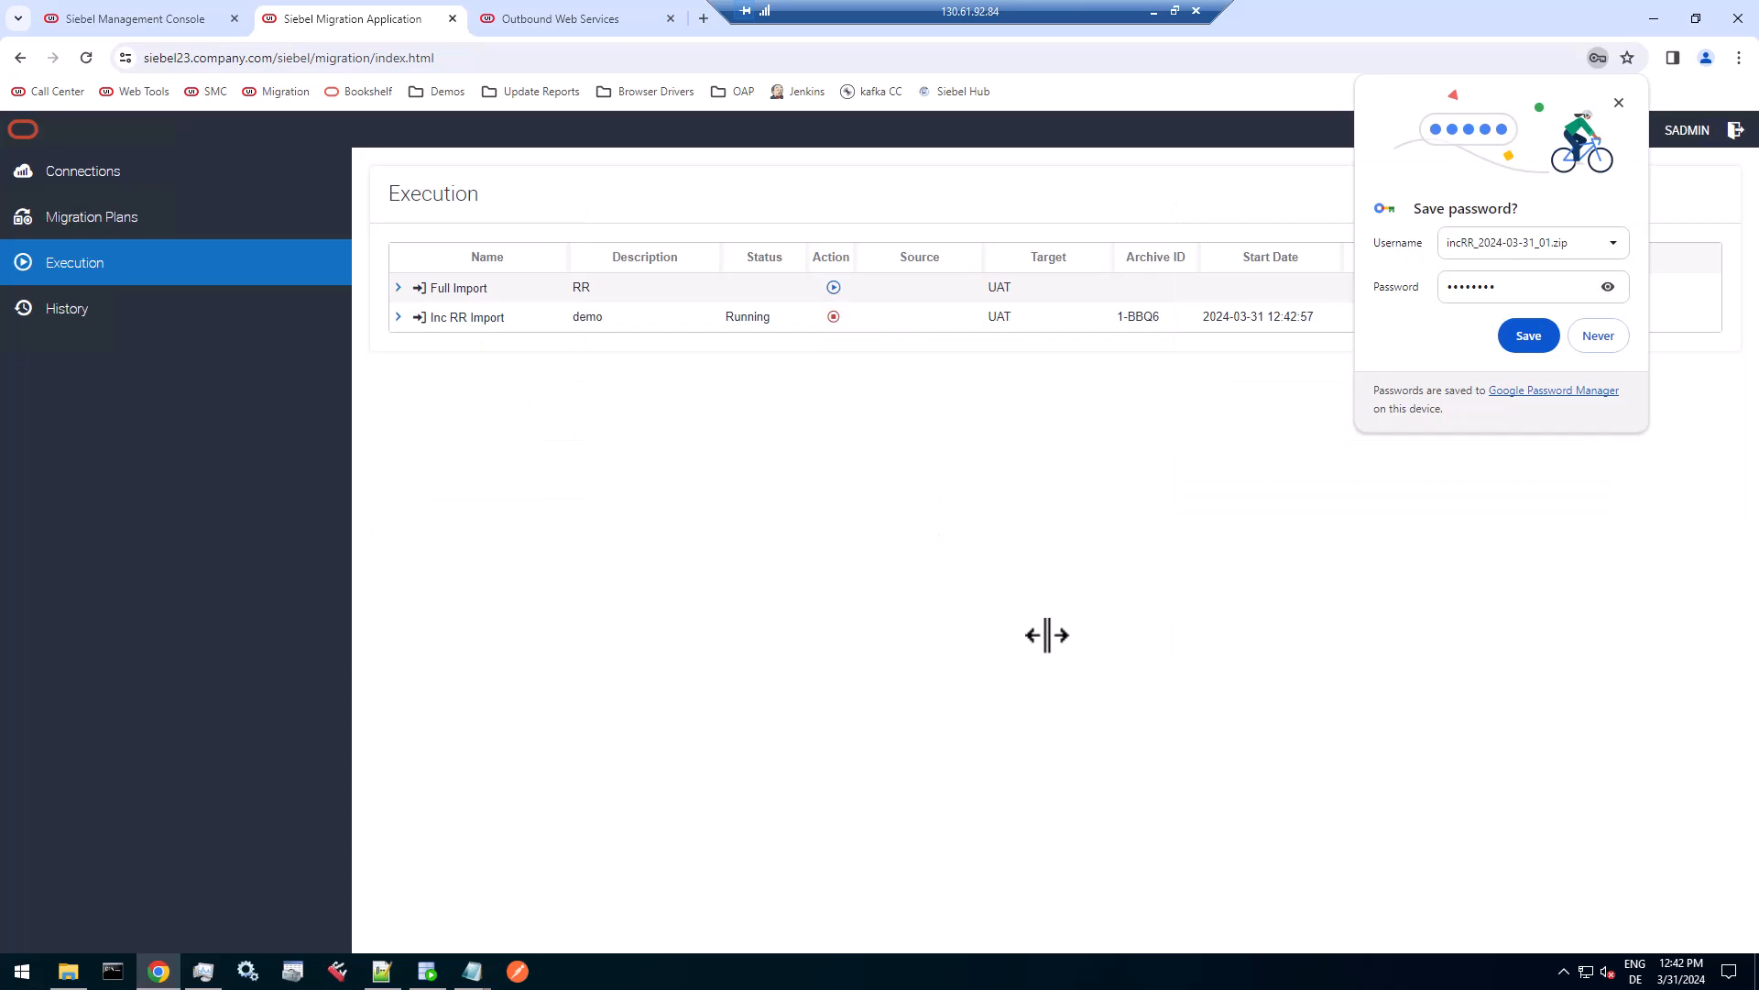
pyautogui.click(1600, 335)
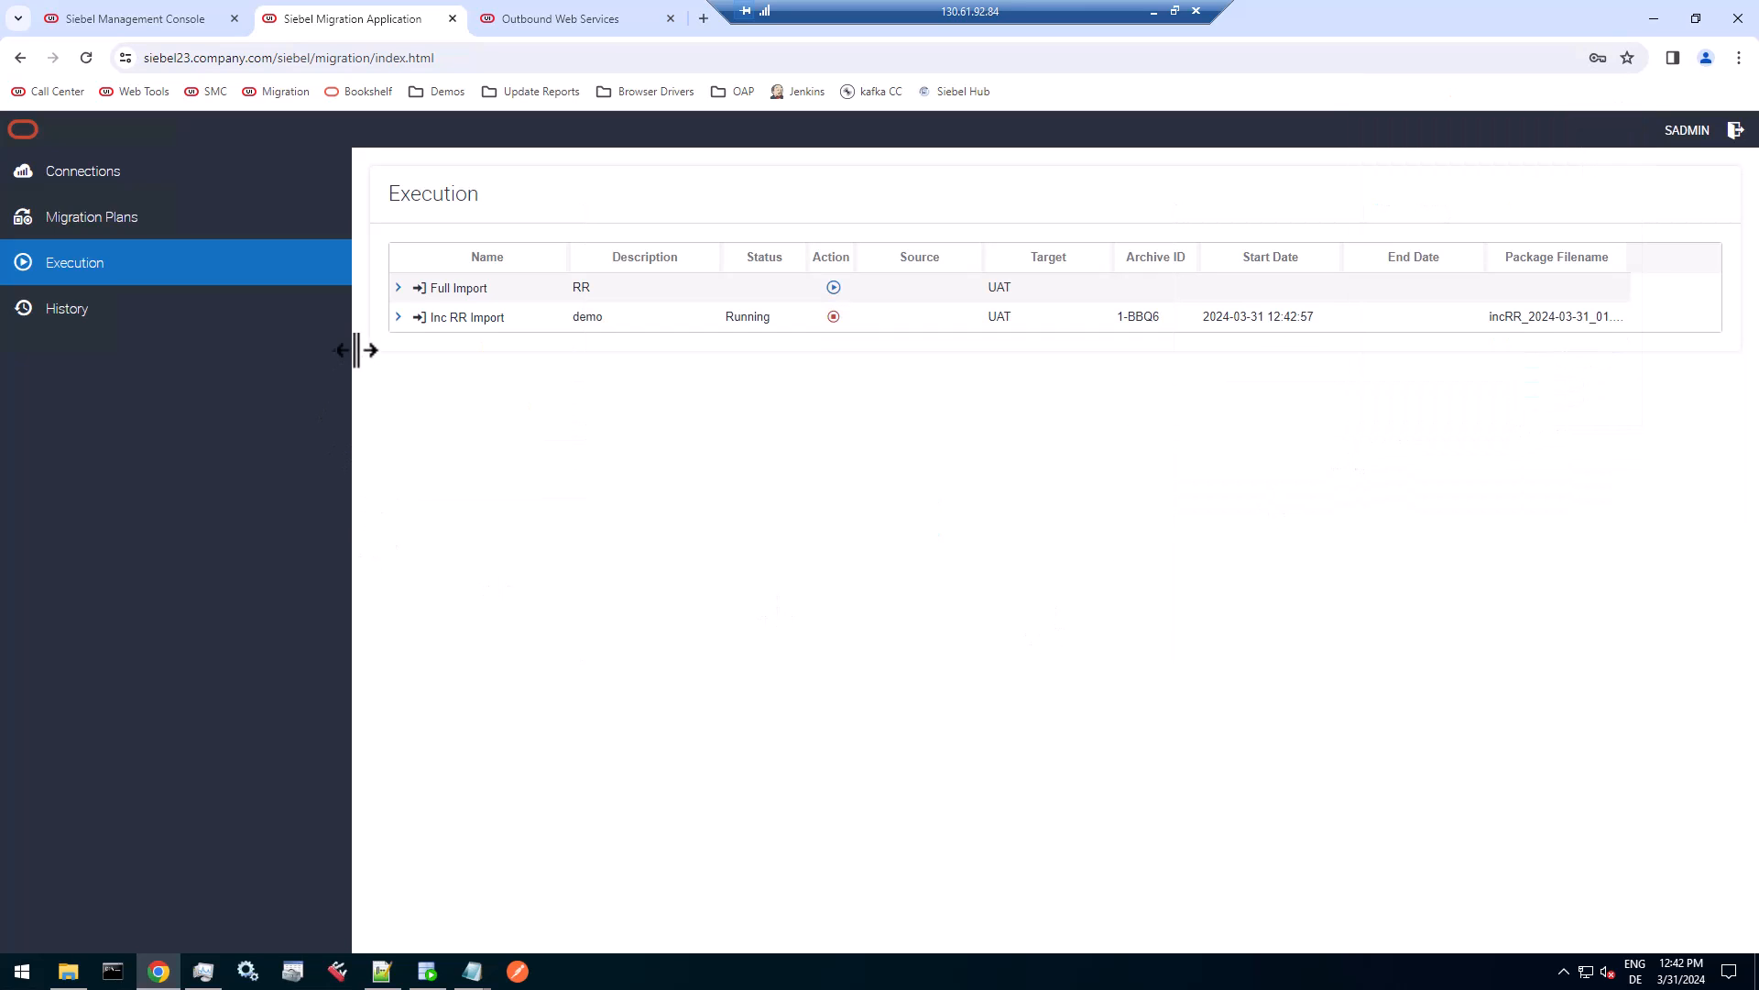
# Check the resource statuses of the Inc RR Import execution, refresh the running import, and open the migration history.
pyautogui.click(398, 318)
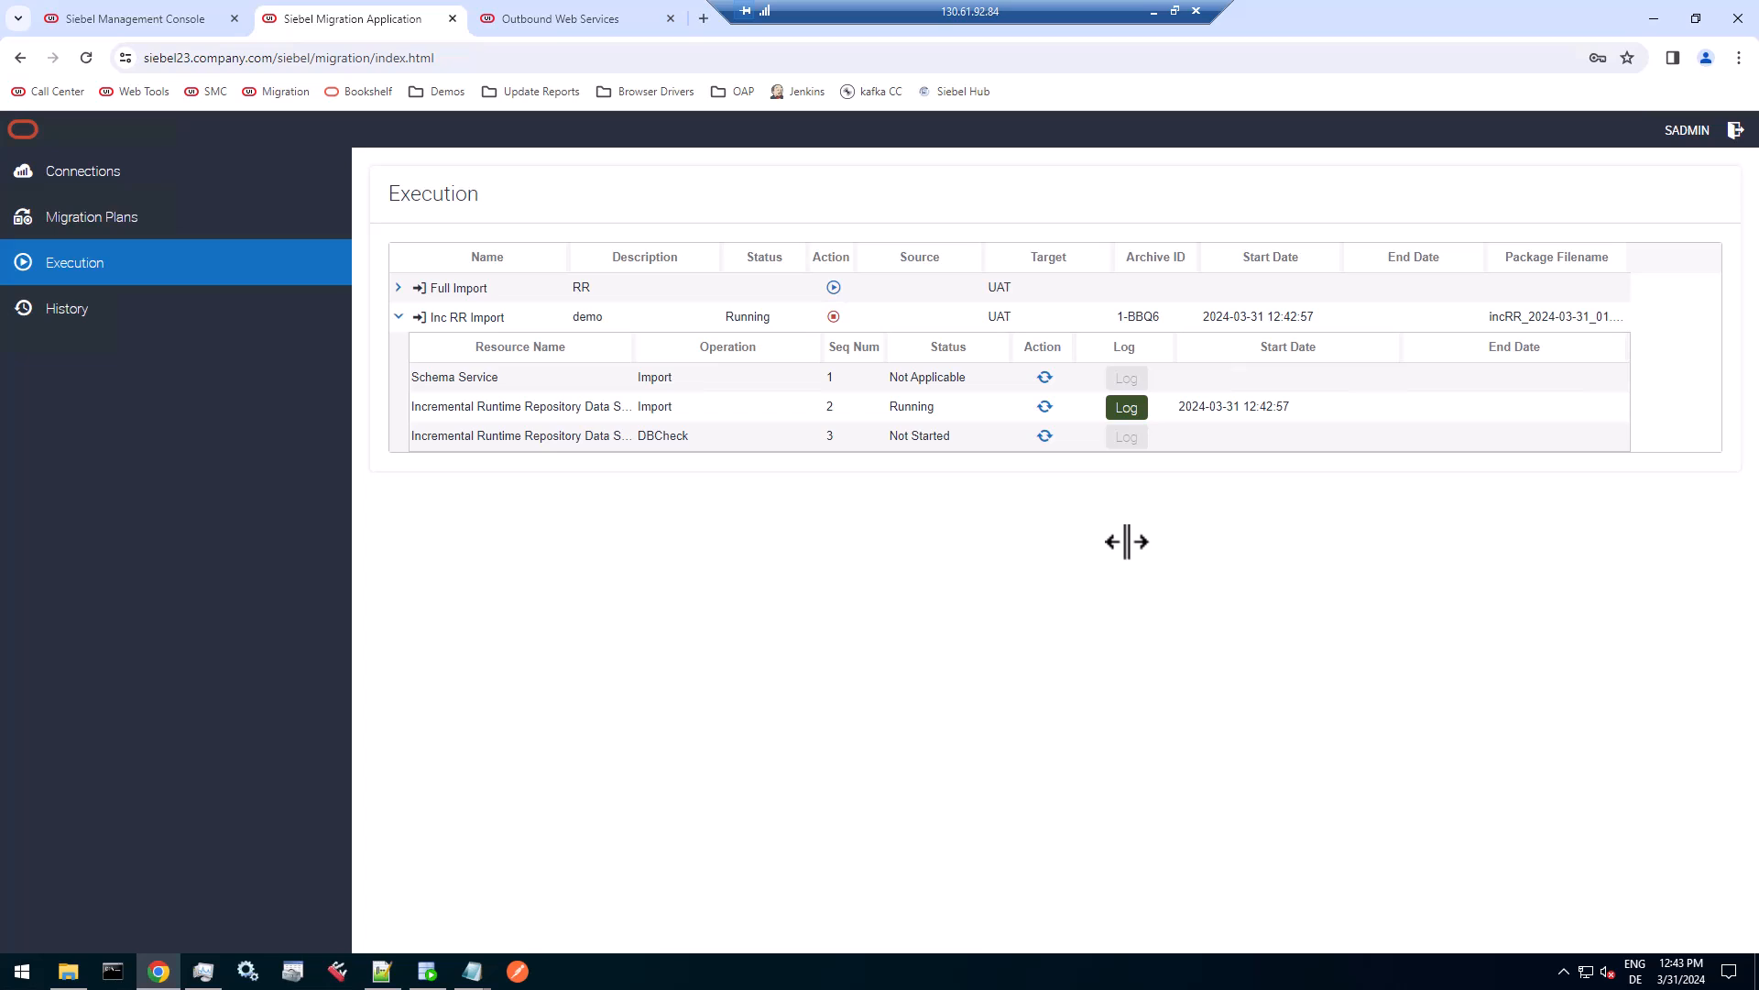
pyautogui.click(1045, 408)
pyautogui.click(1034, 171)
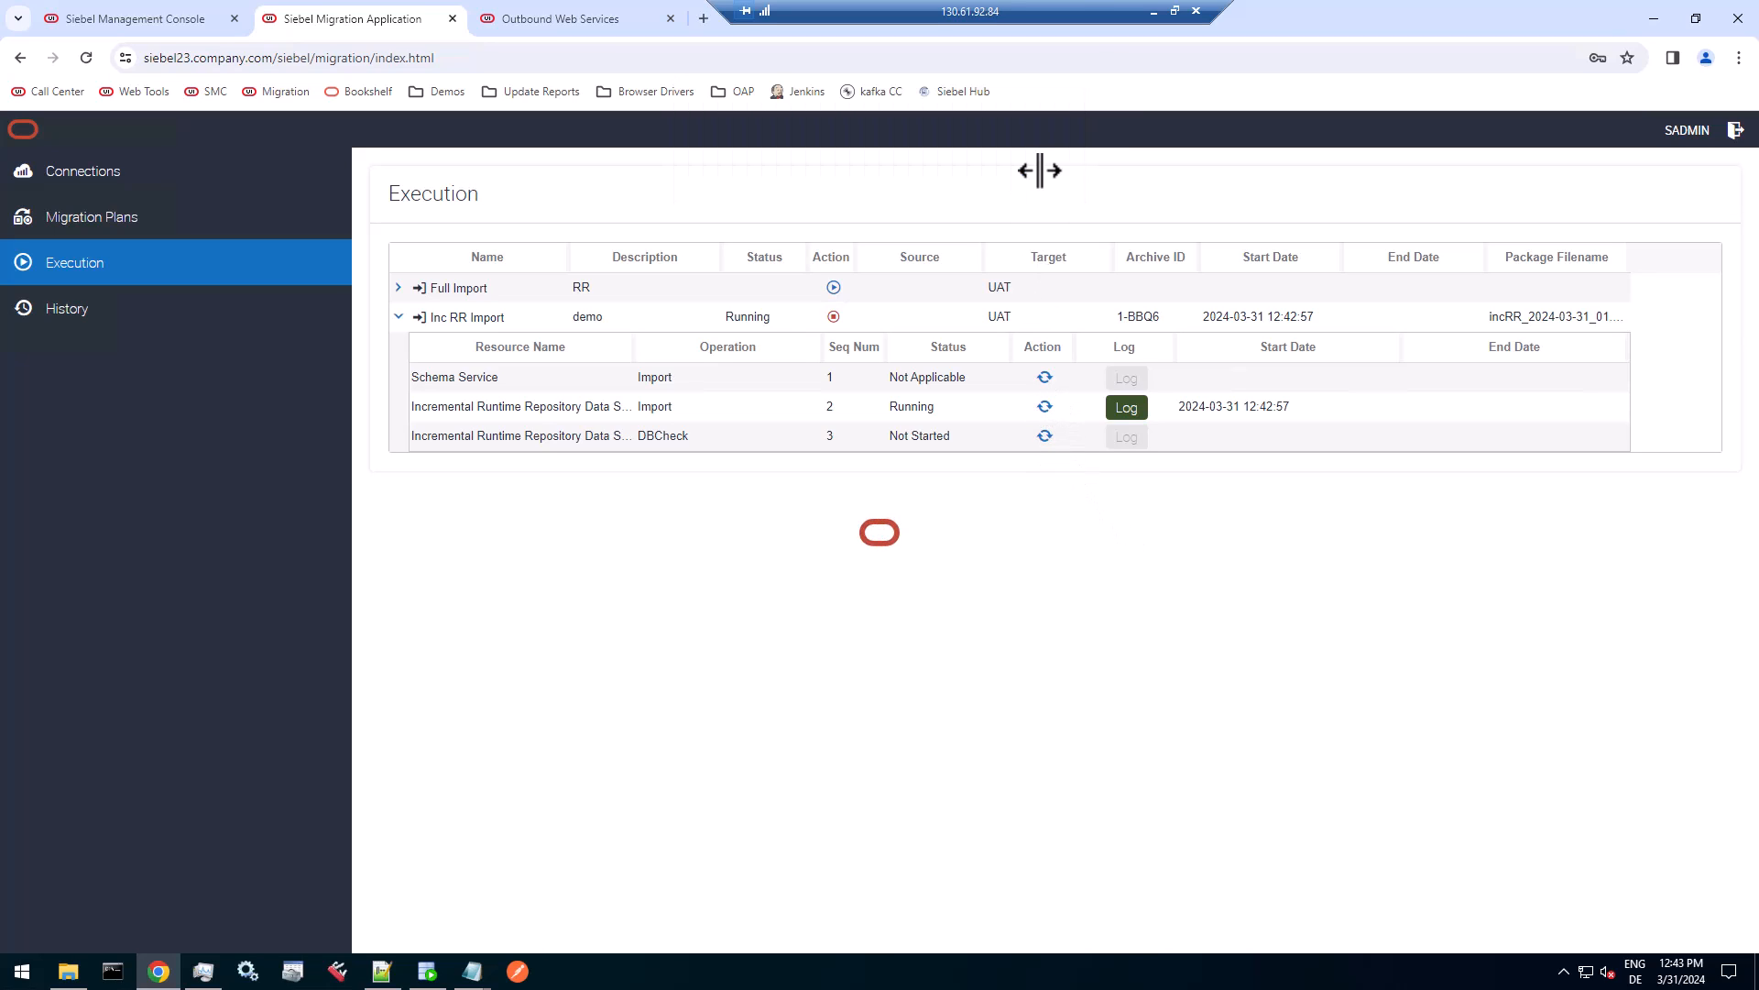
pyautogui.click(256, 309)
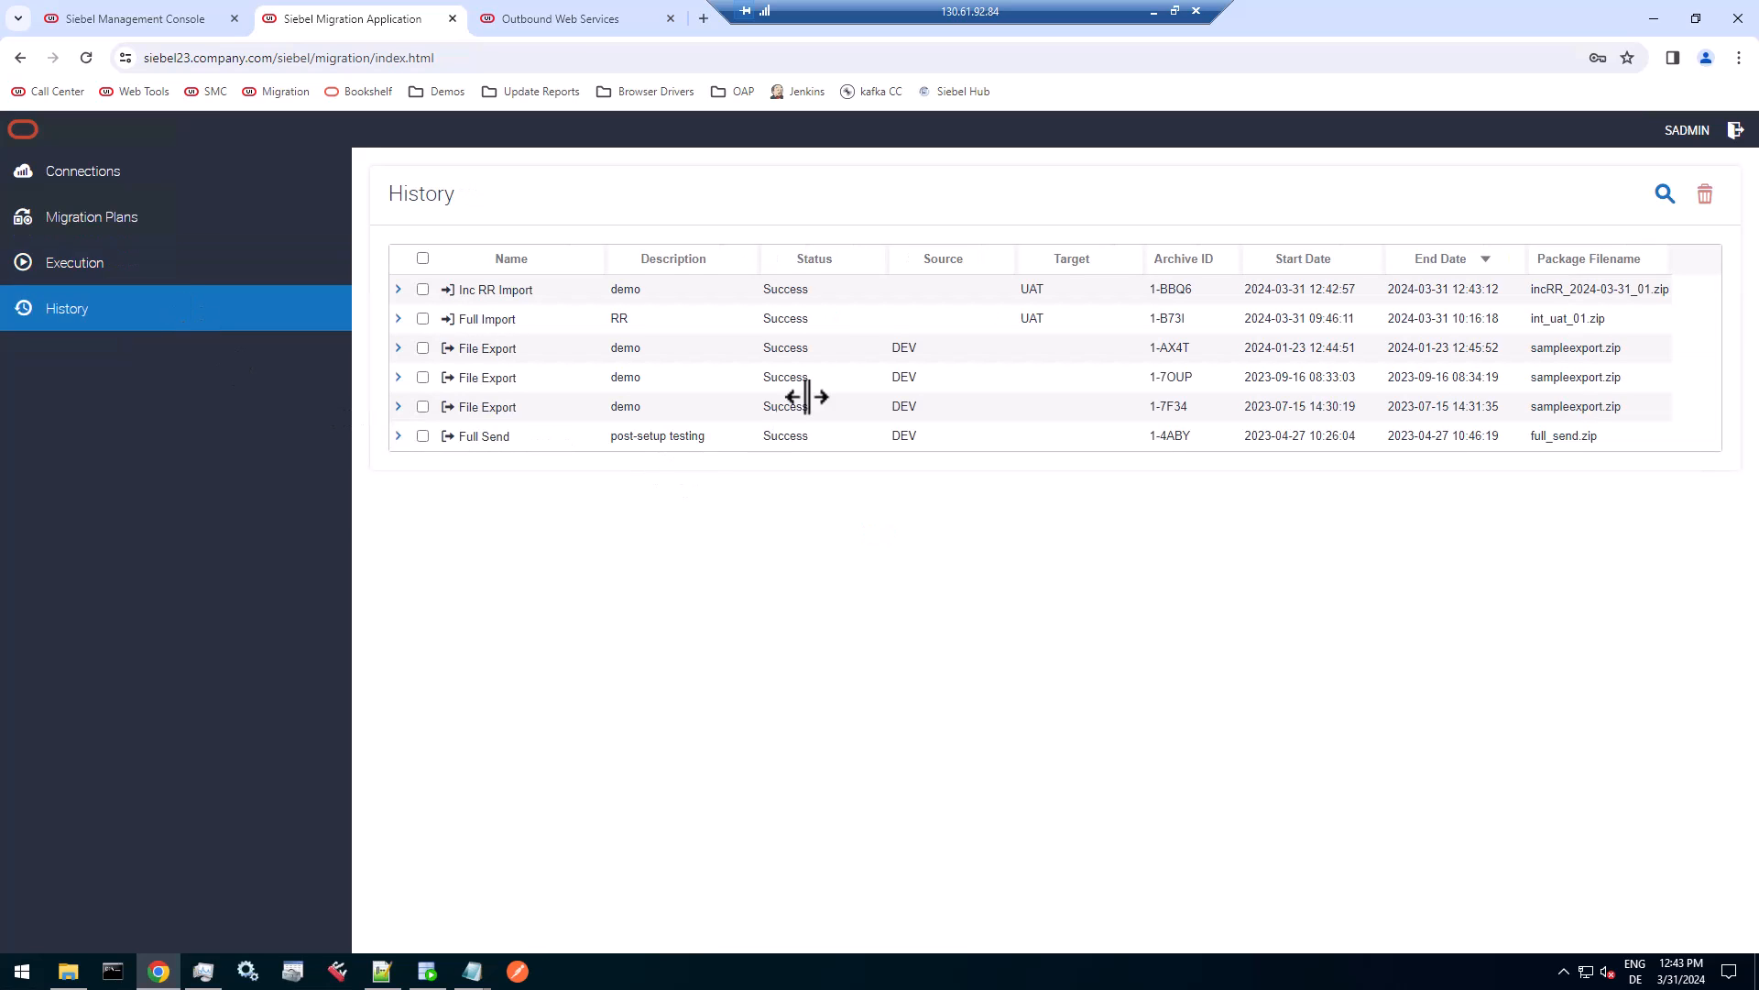
# Expand the Inc RR Import history entry, log out of and back into Siebel Call Center with the prefilled credentials, and close the workspace dashboard.
pyautogui.click(808, 291)
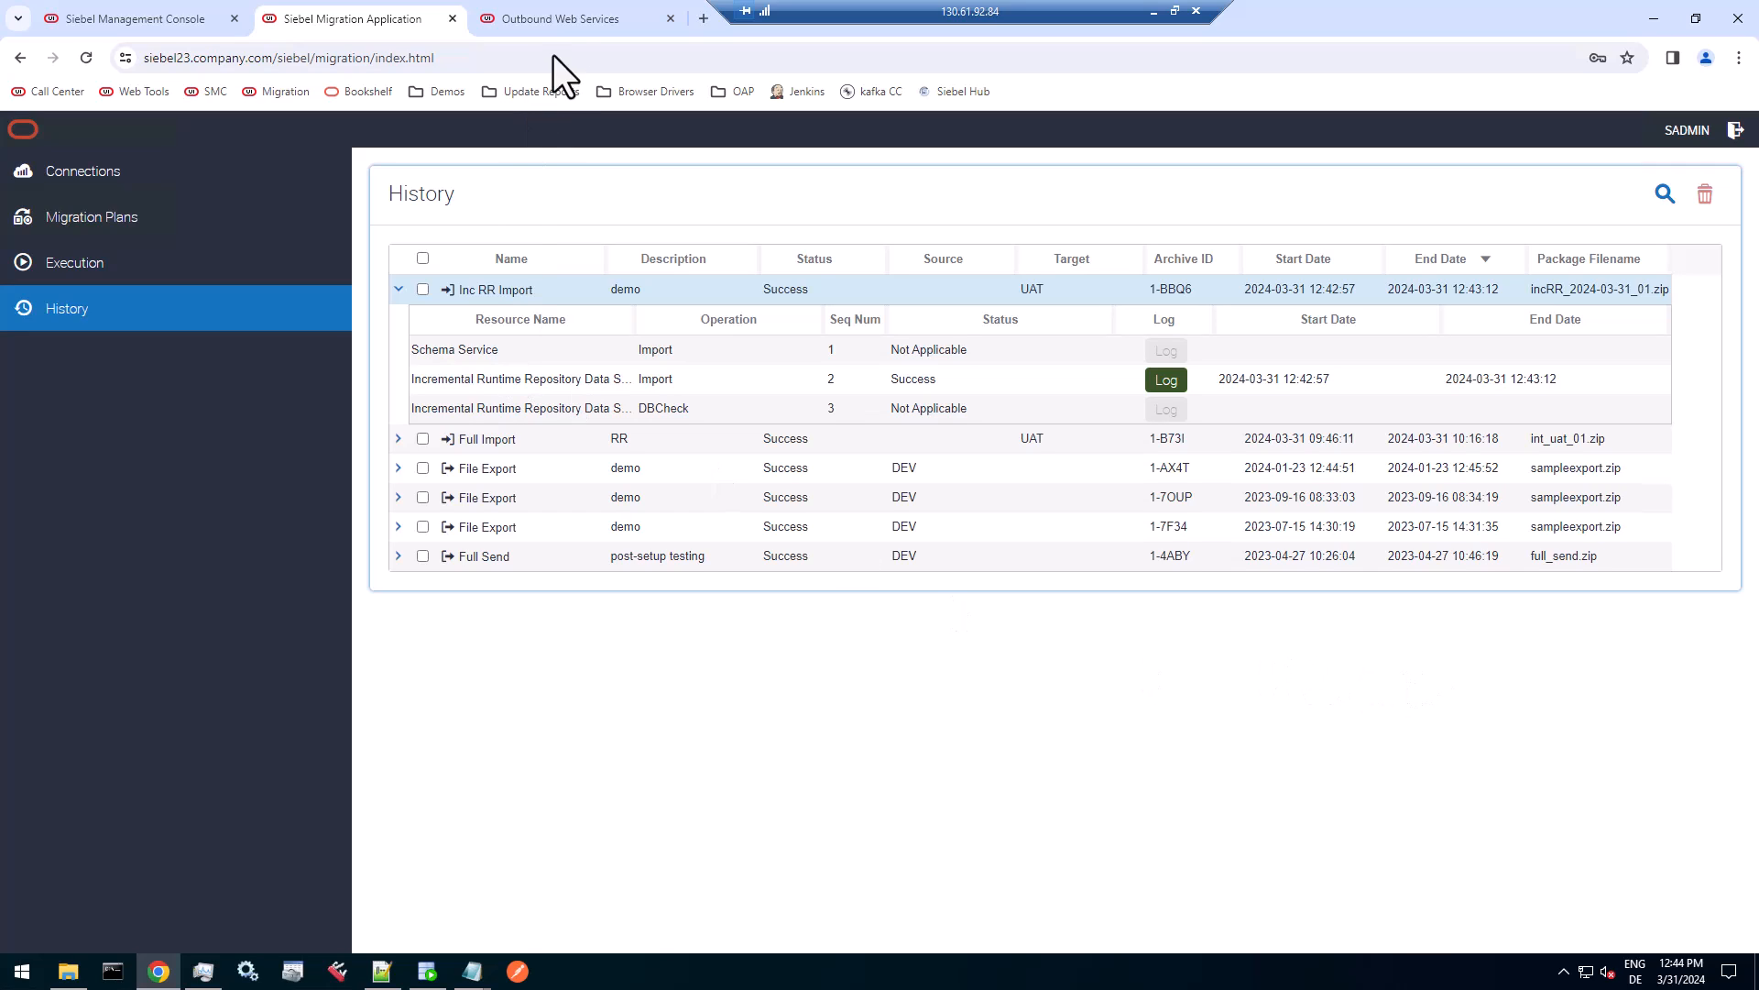
pyautogui.click(568, 20)
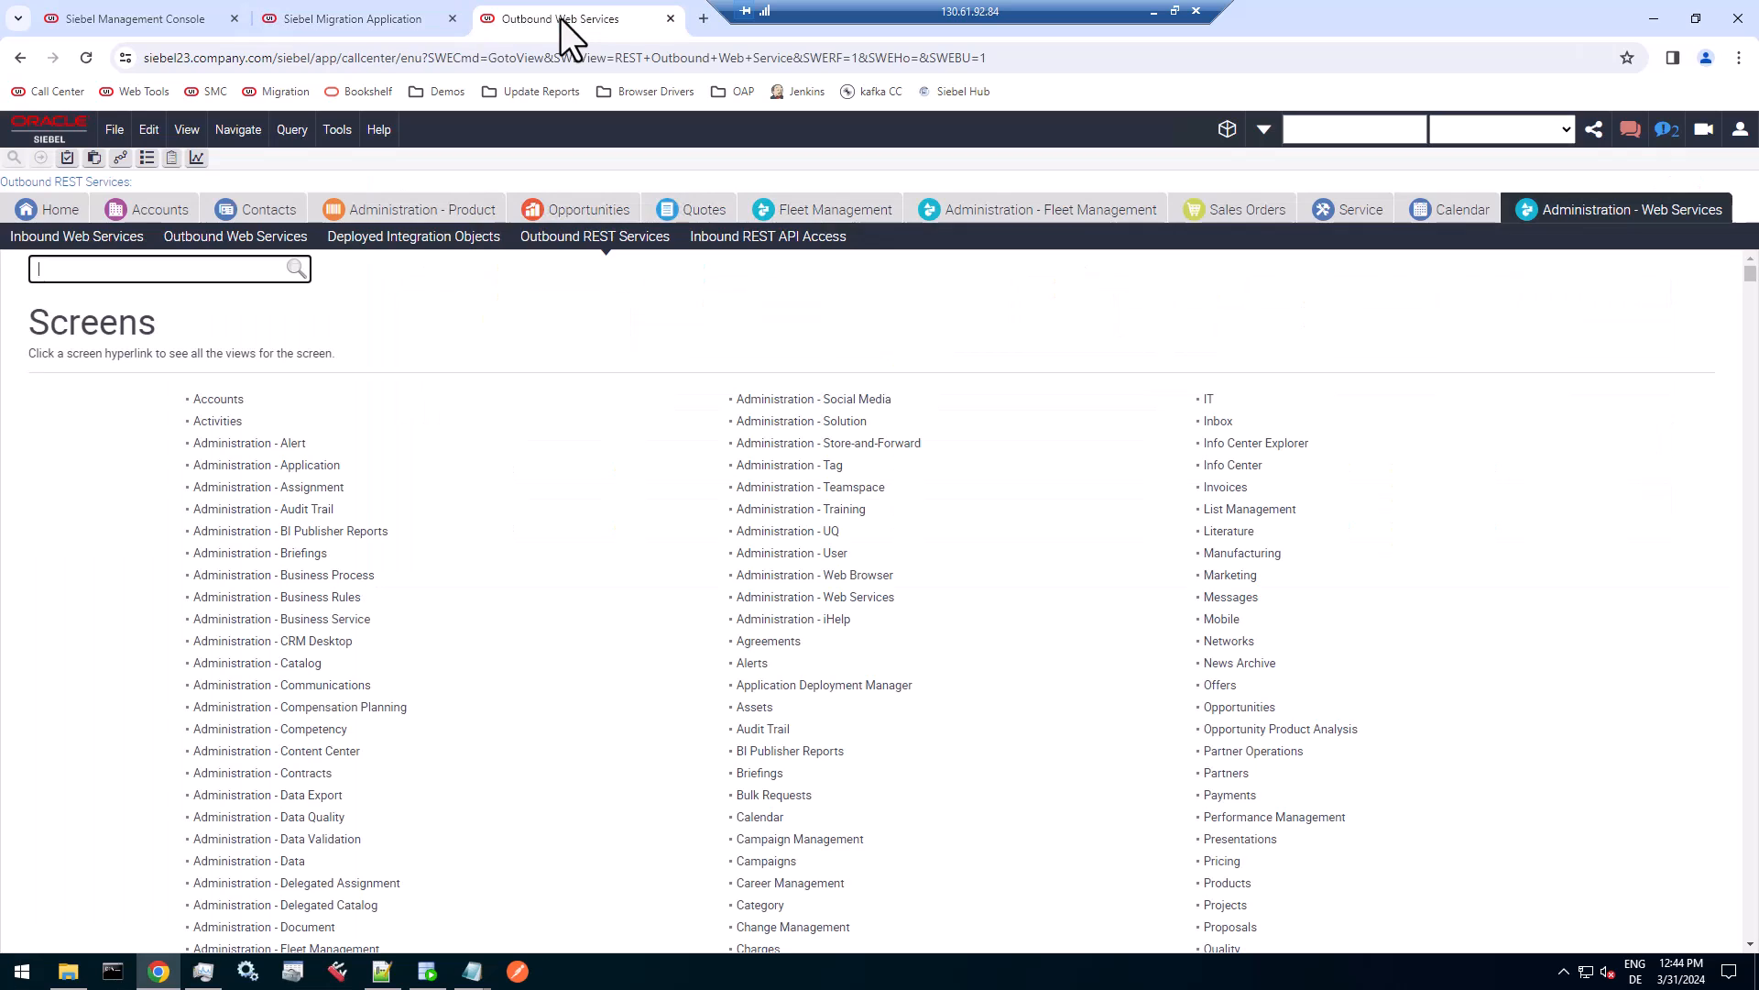
pyautogui.click(1740, 130)
pyautogui.click(1721, 276)
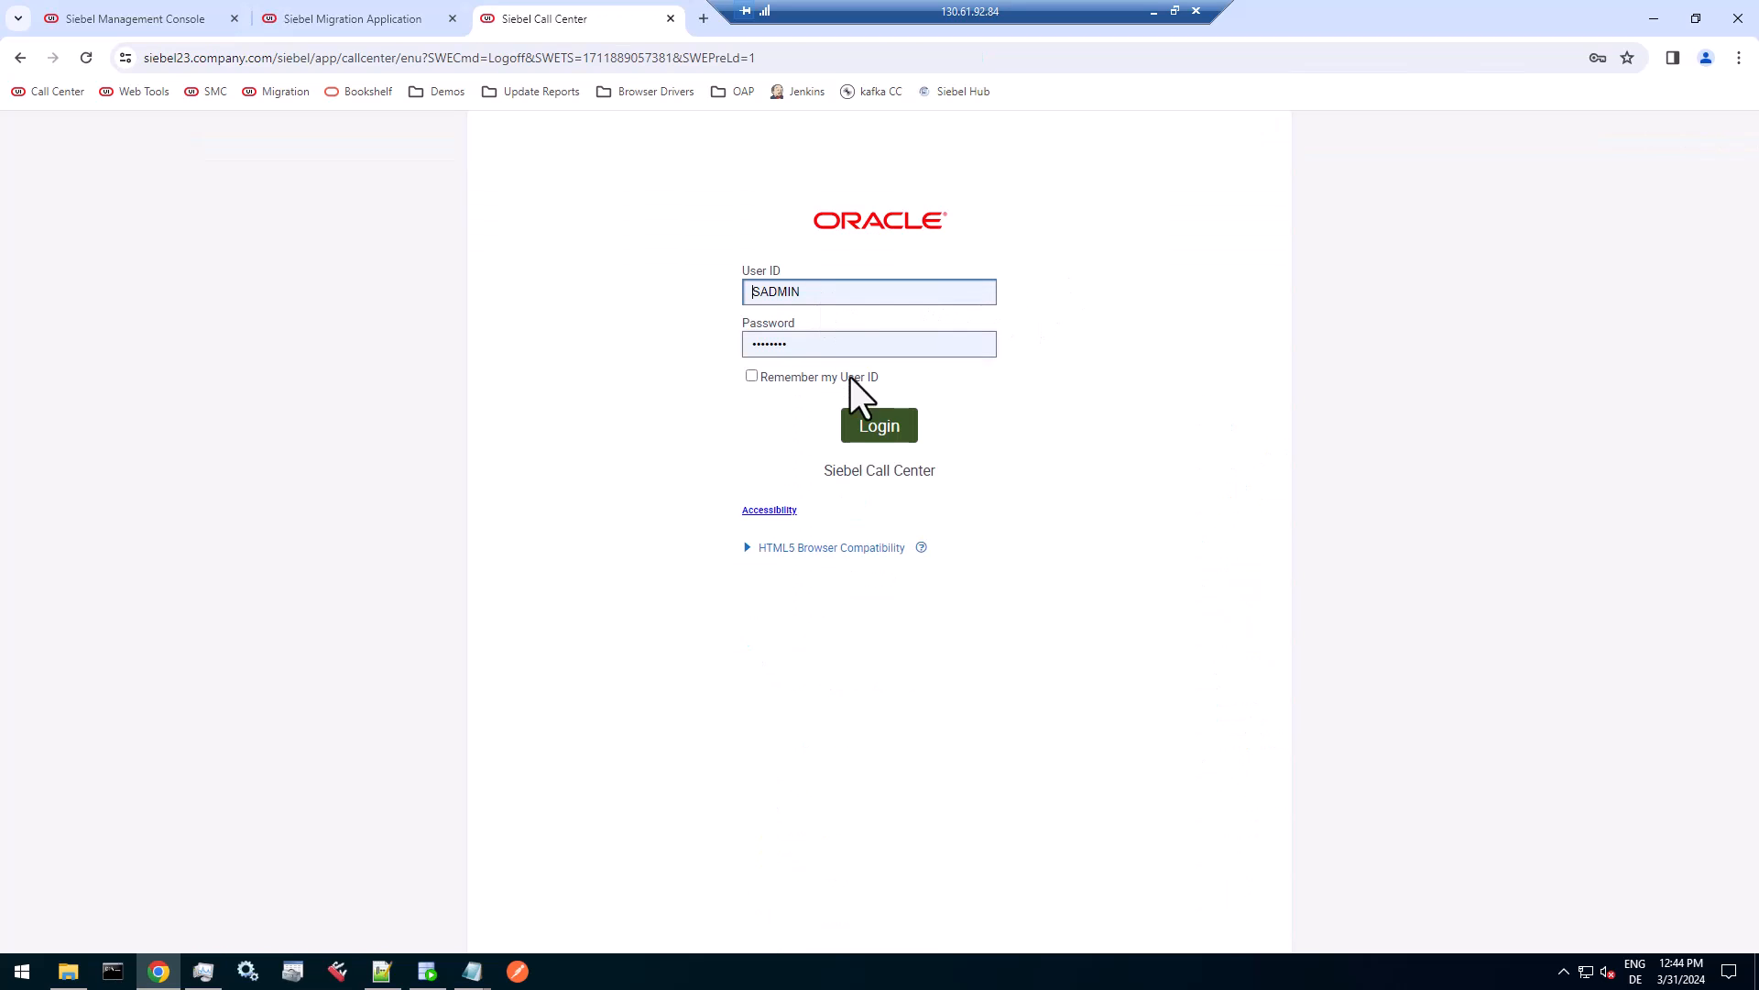
pyautogui.click(875, 428)
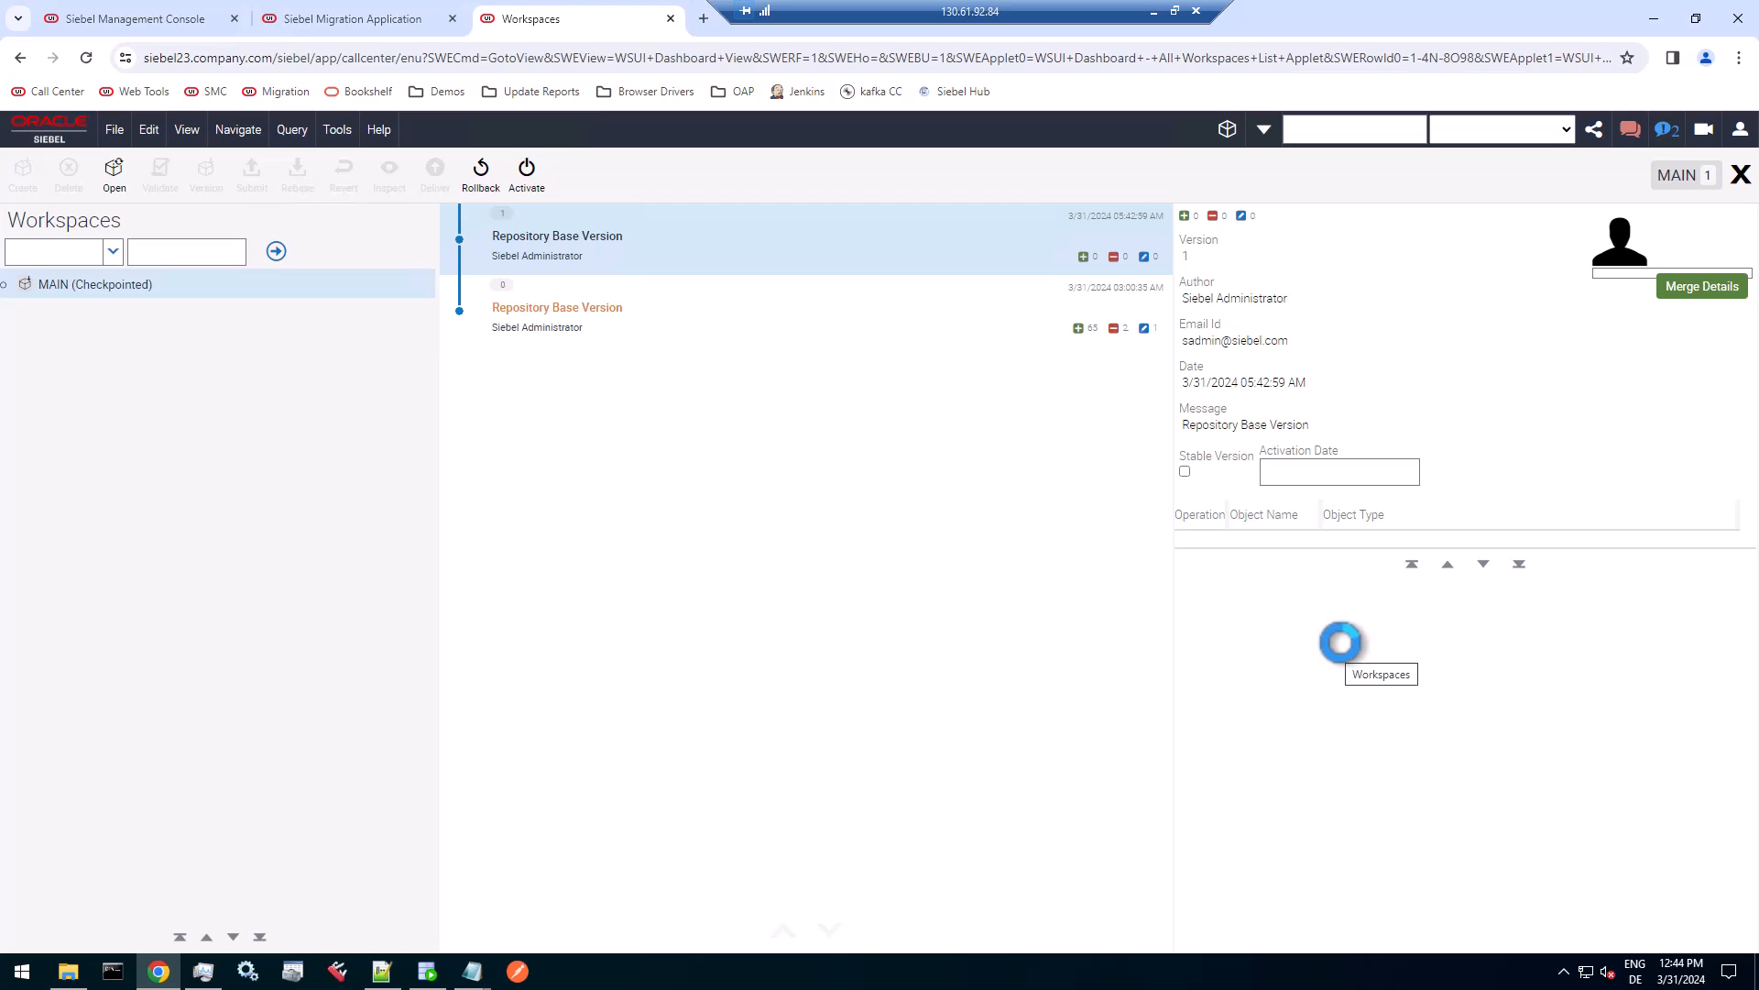
pyautogui.click(1742, 174)
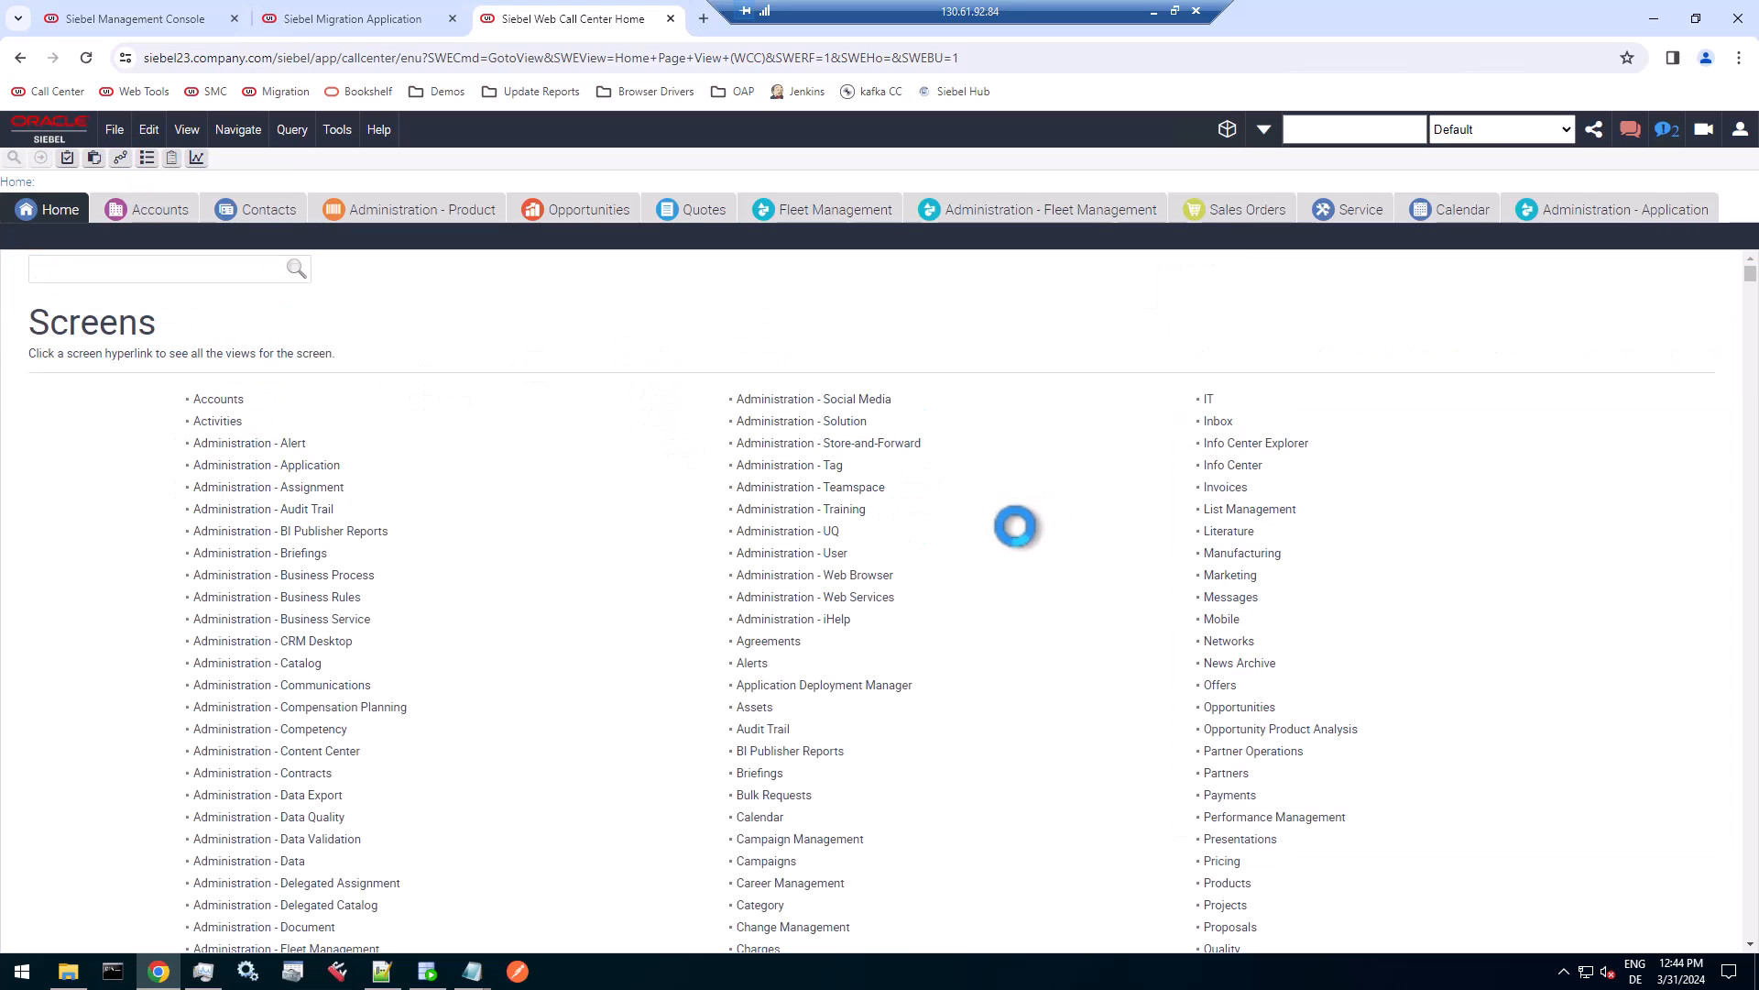
# Open the Data Type Details view of Application Deployment Manager and widen the Name column of the data types list.
pyautogui.click(884, 682)
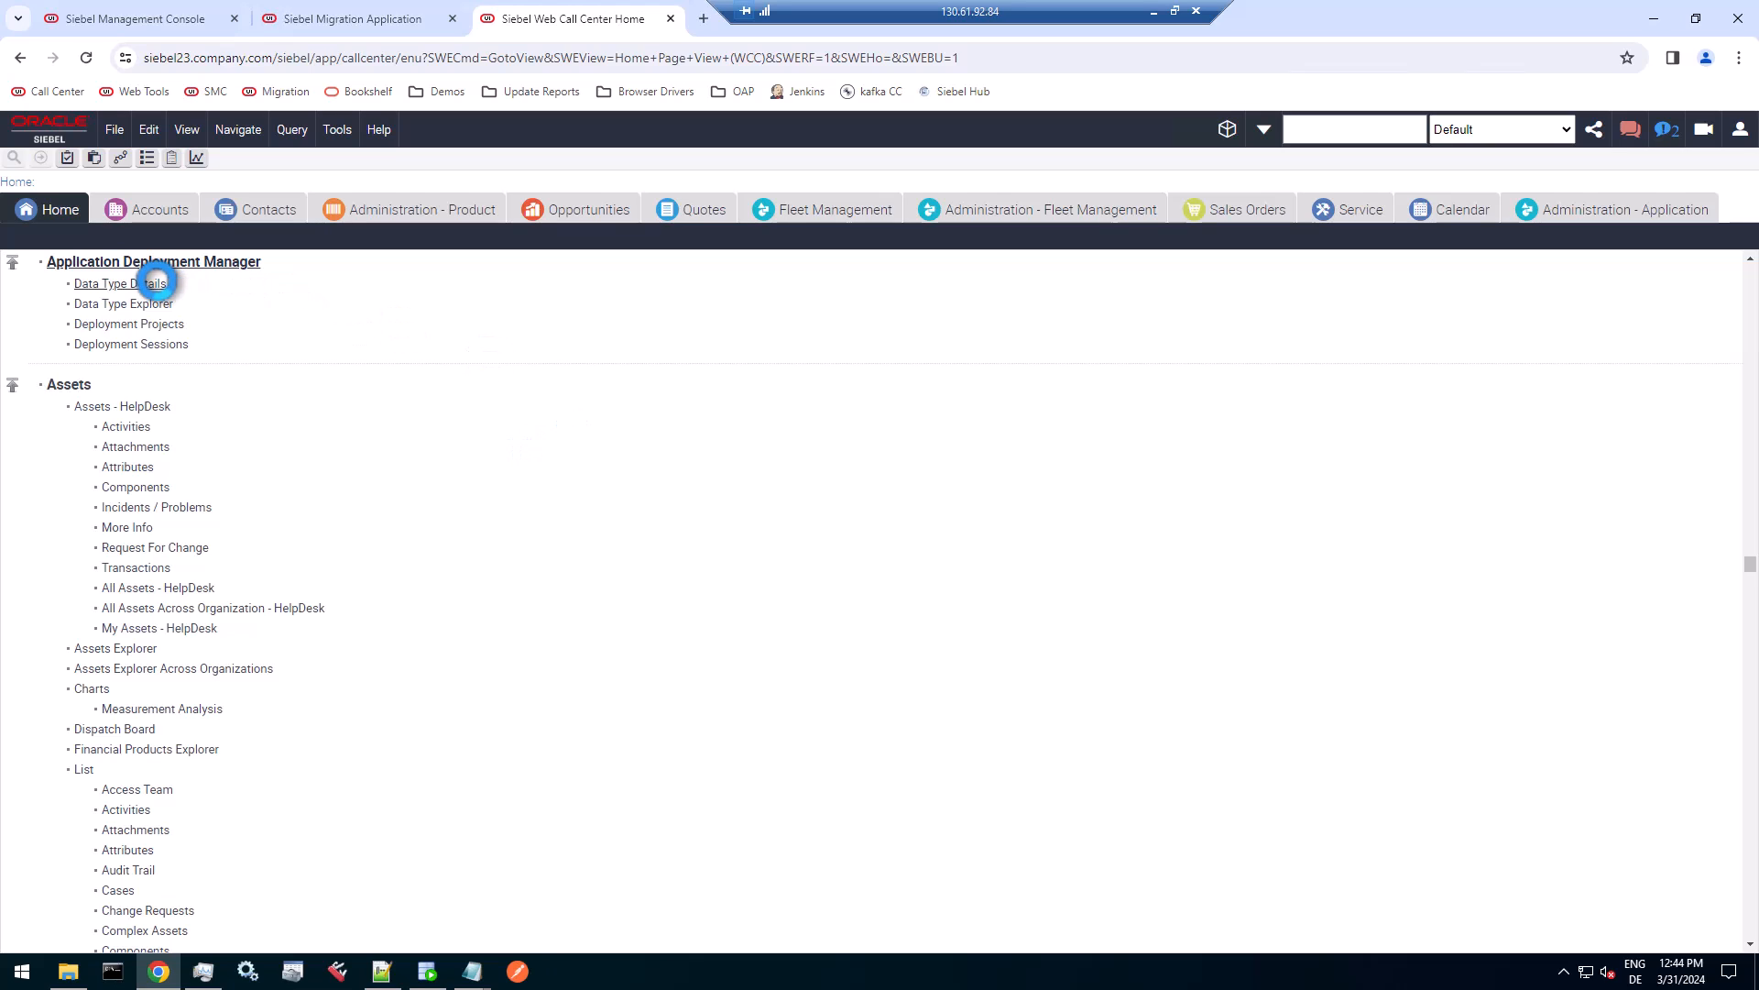
pyautogui.click(154, 283)
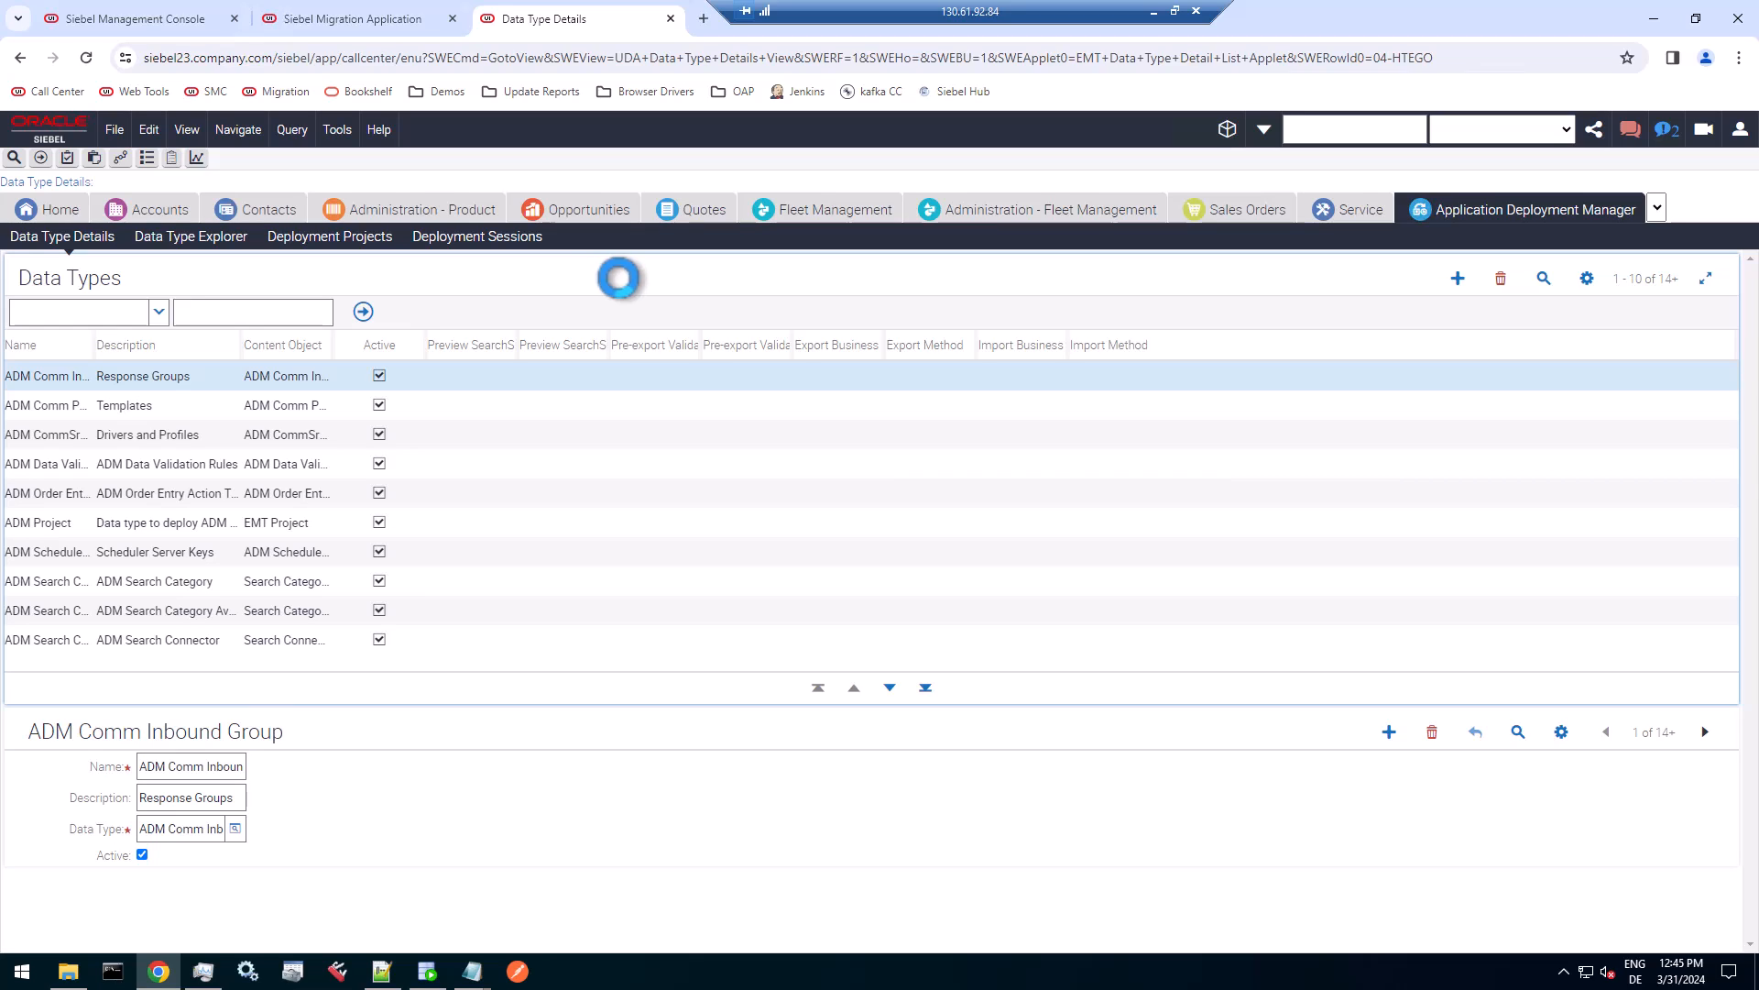
pyautogui.moveTo(96, 346); pyautogui.dragTo(319, 346)
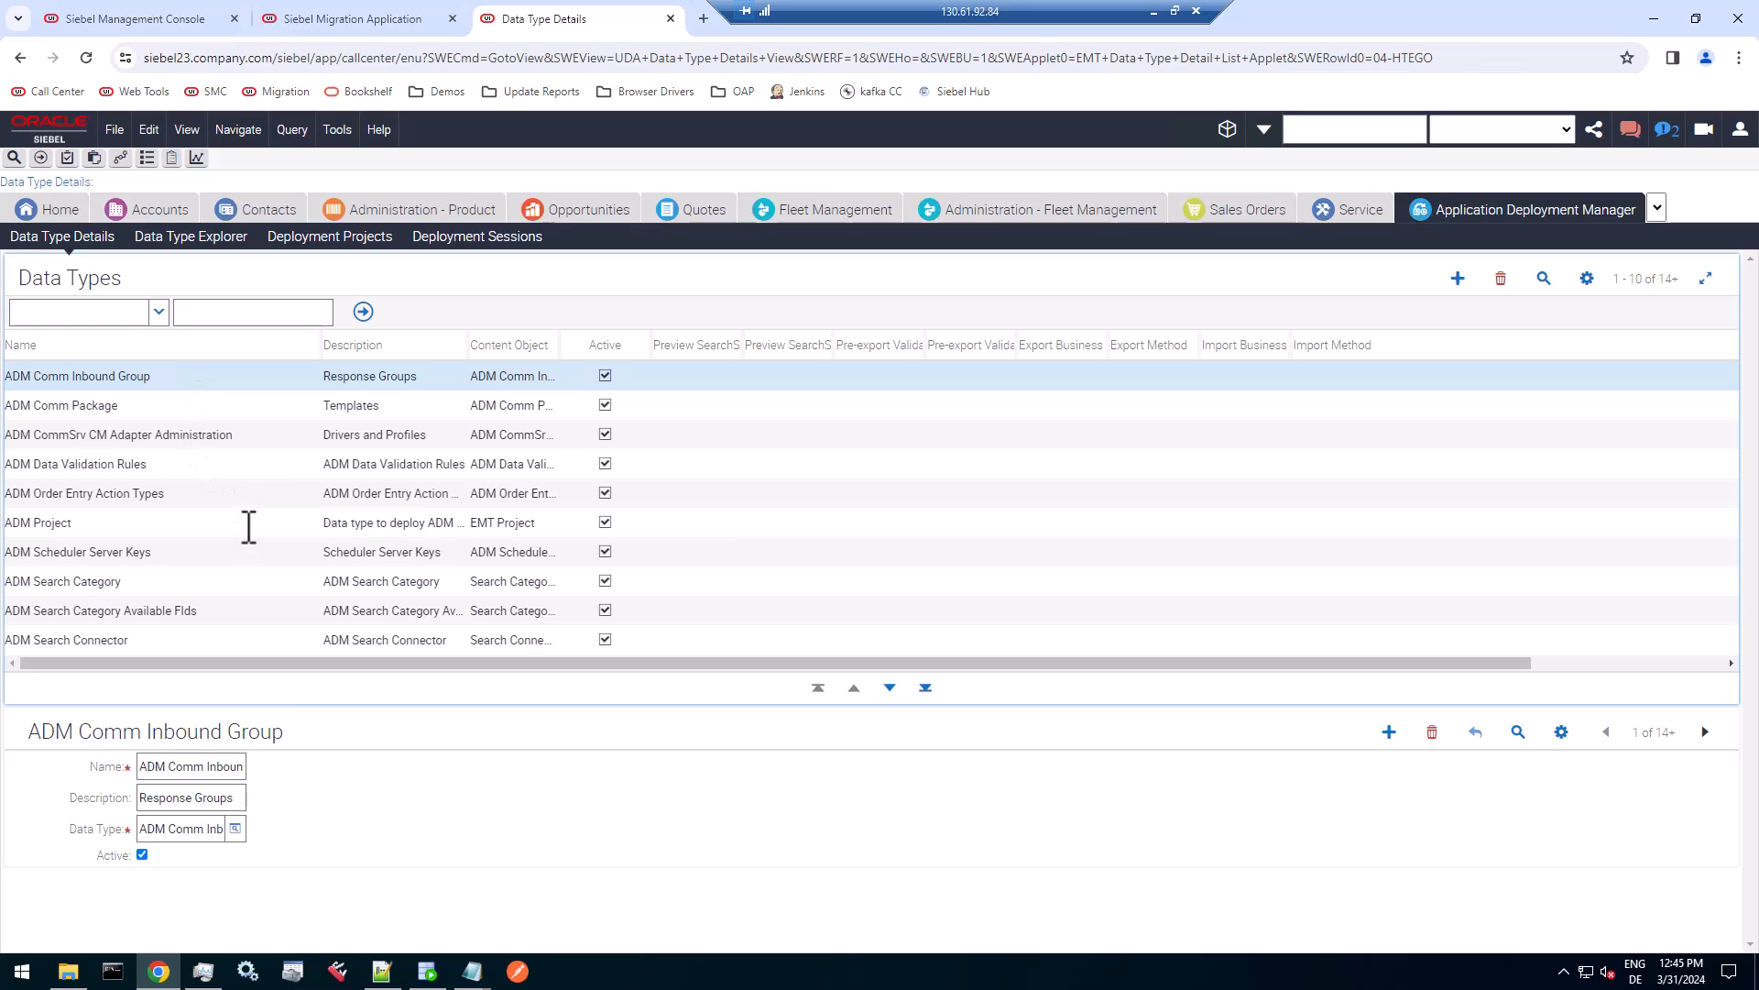
pyautogui.click(248, 526)
pyautogui.click(220, 373)
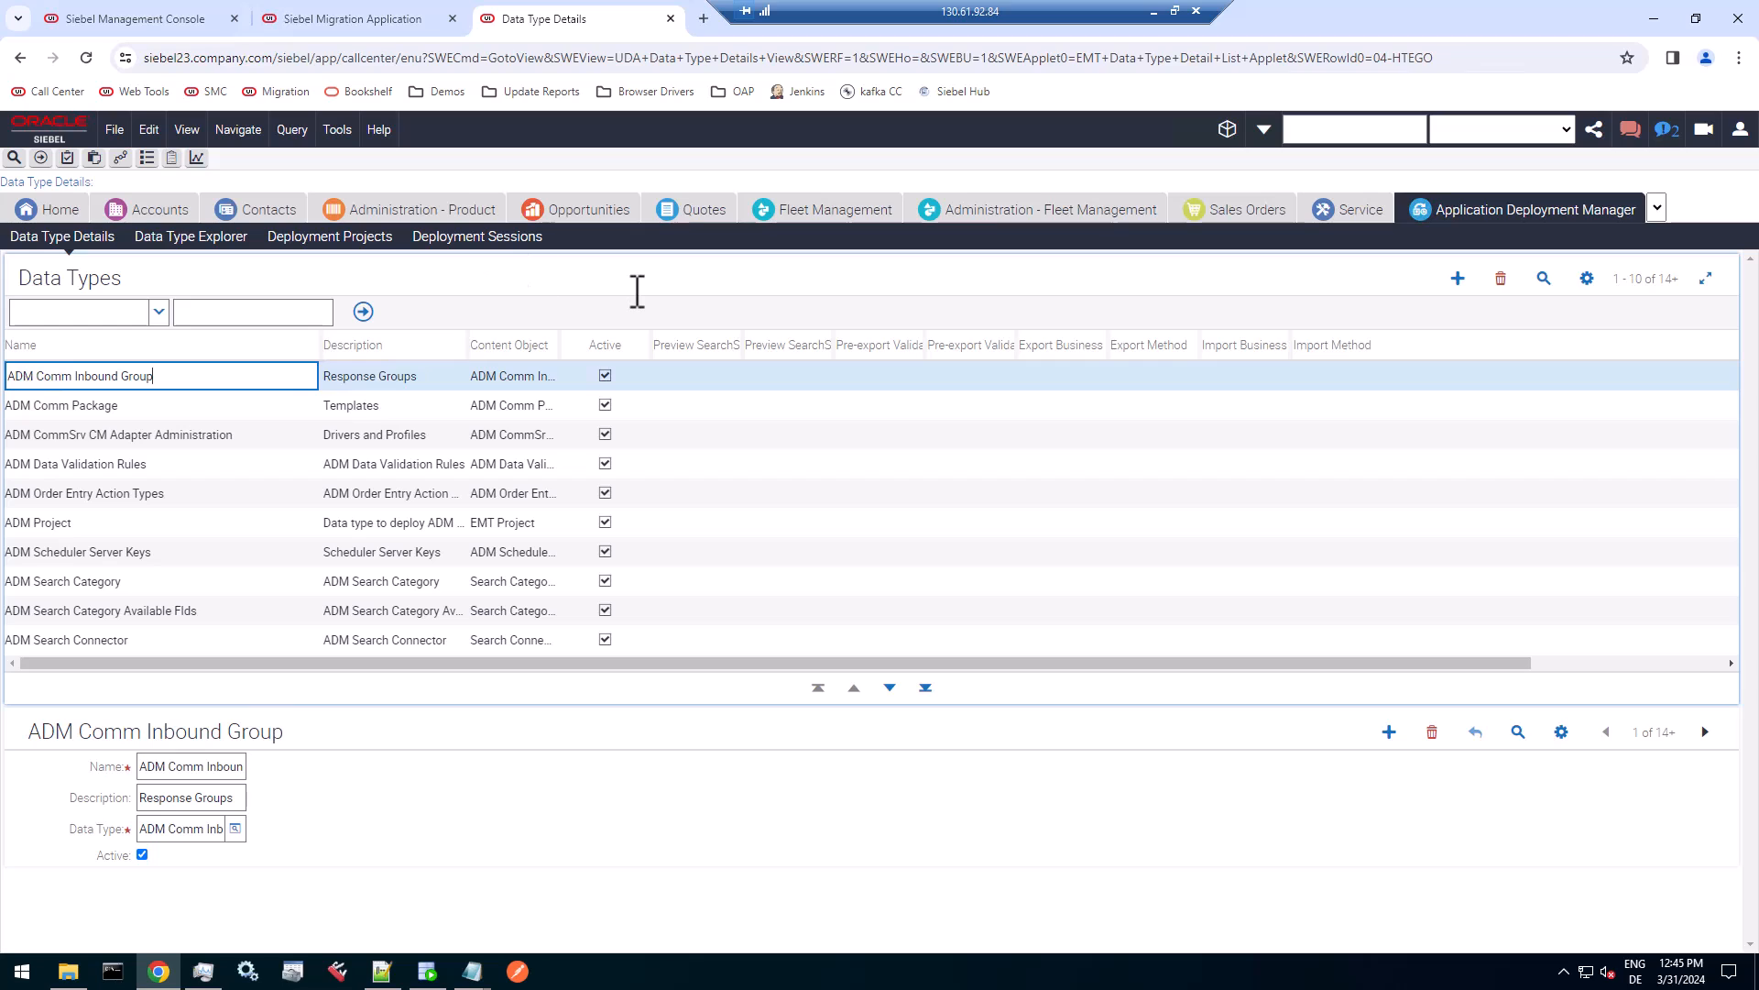
# Copy the BCRM REST Web Service data type name from the DEV session and query the UAT data types for it.
pyautogui.click(1159, 27)
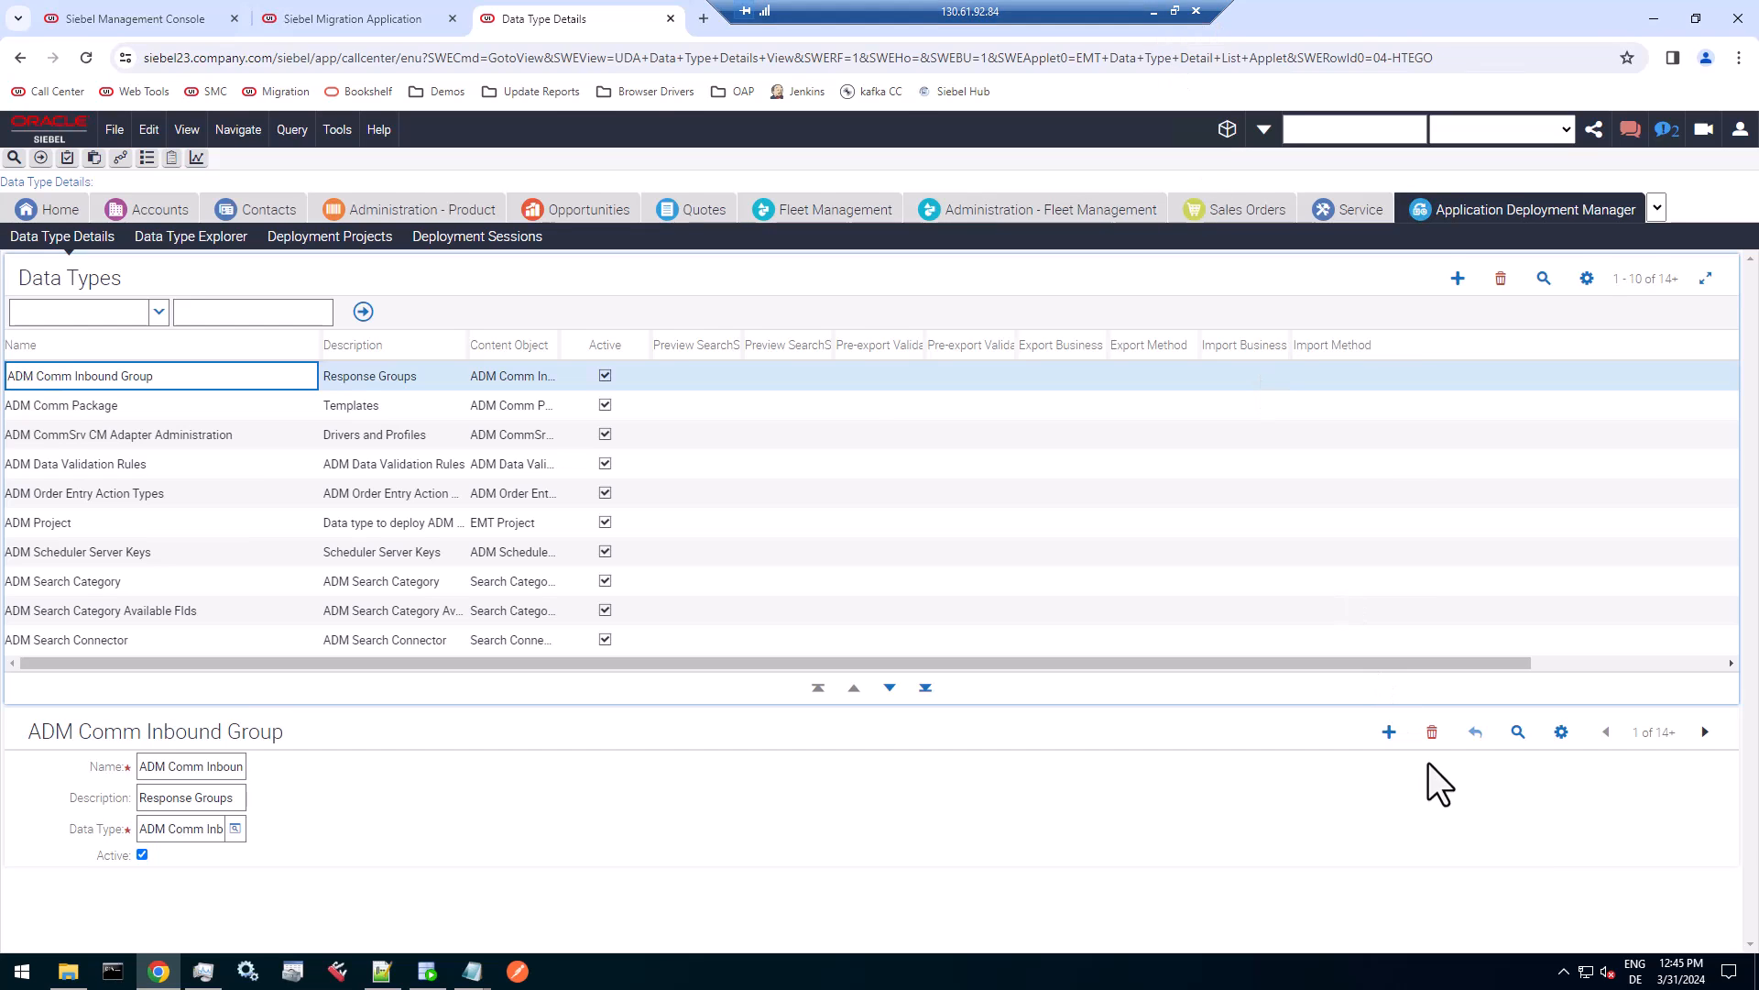
pyautogui.rightClick(98, 391)
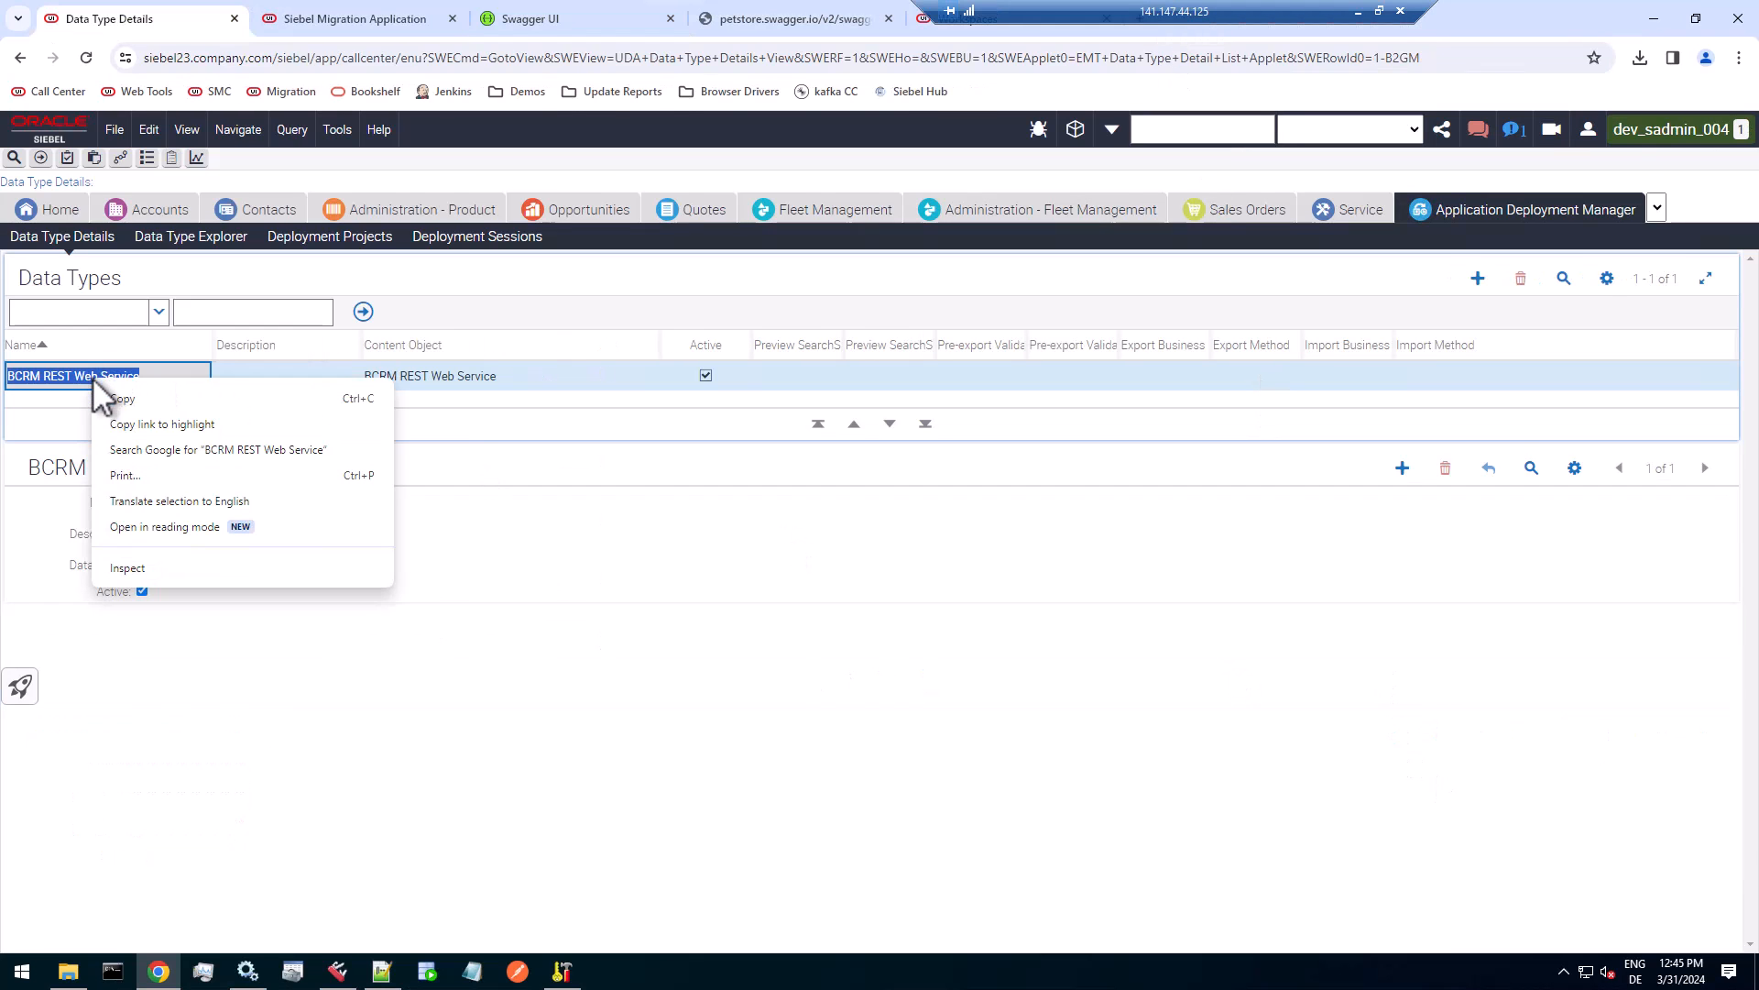
pyautogui.click(122, 400)
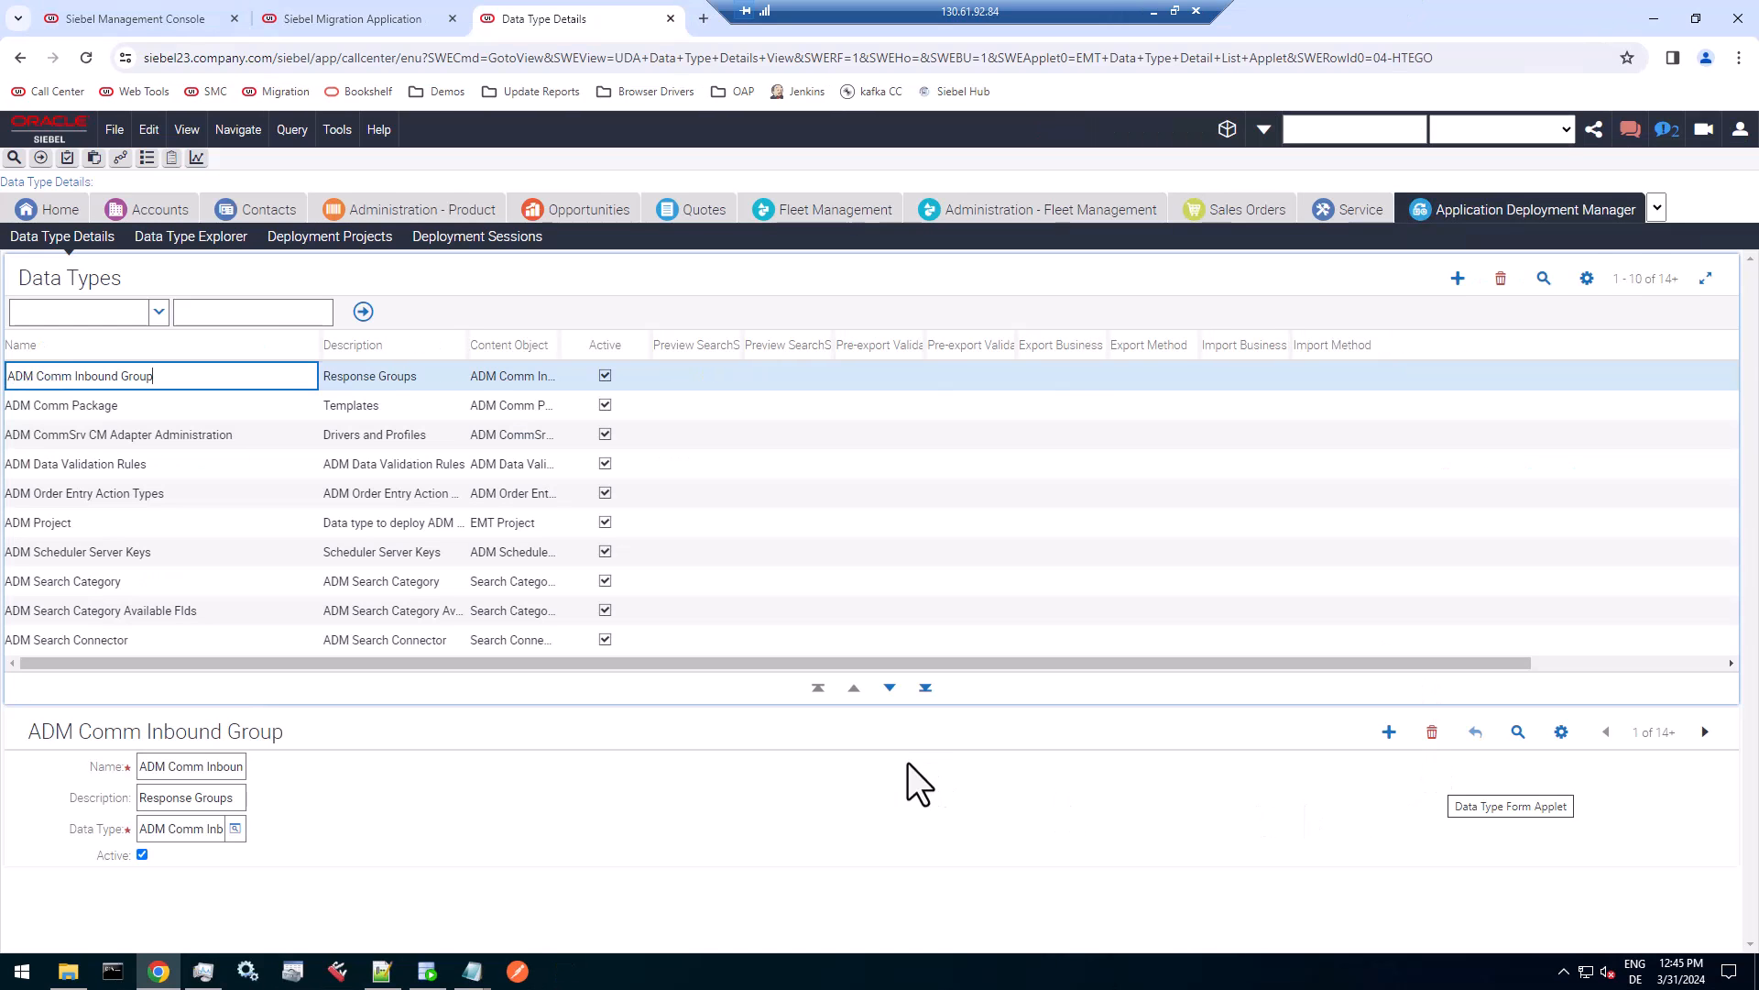
pyautogui.click(1545, 279)
pyautogui.hotkey('ctrl', 'v')
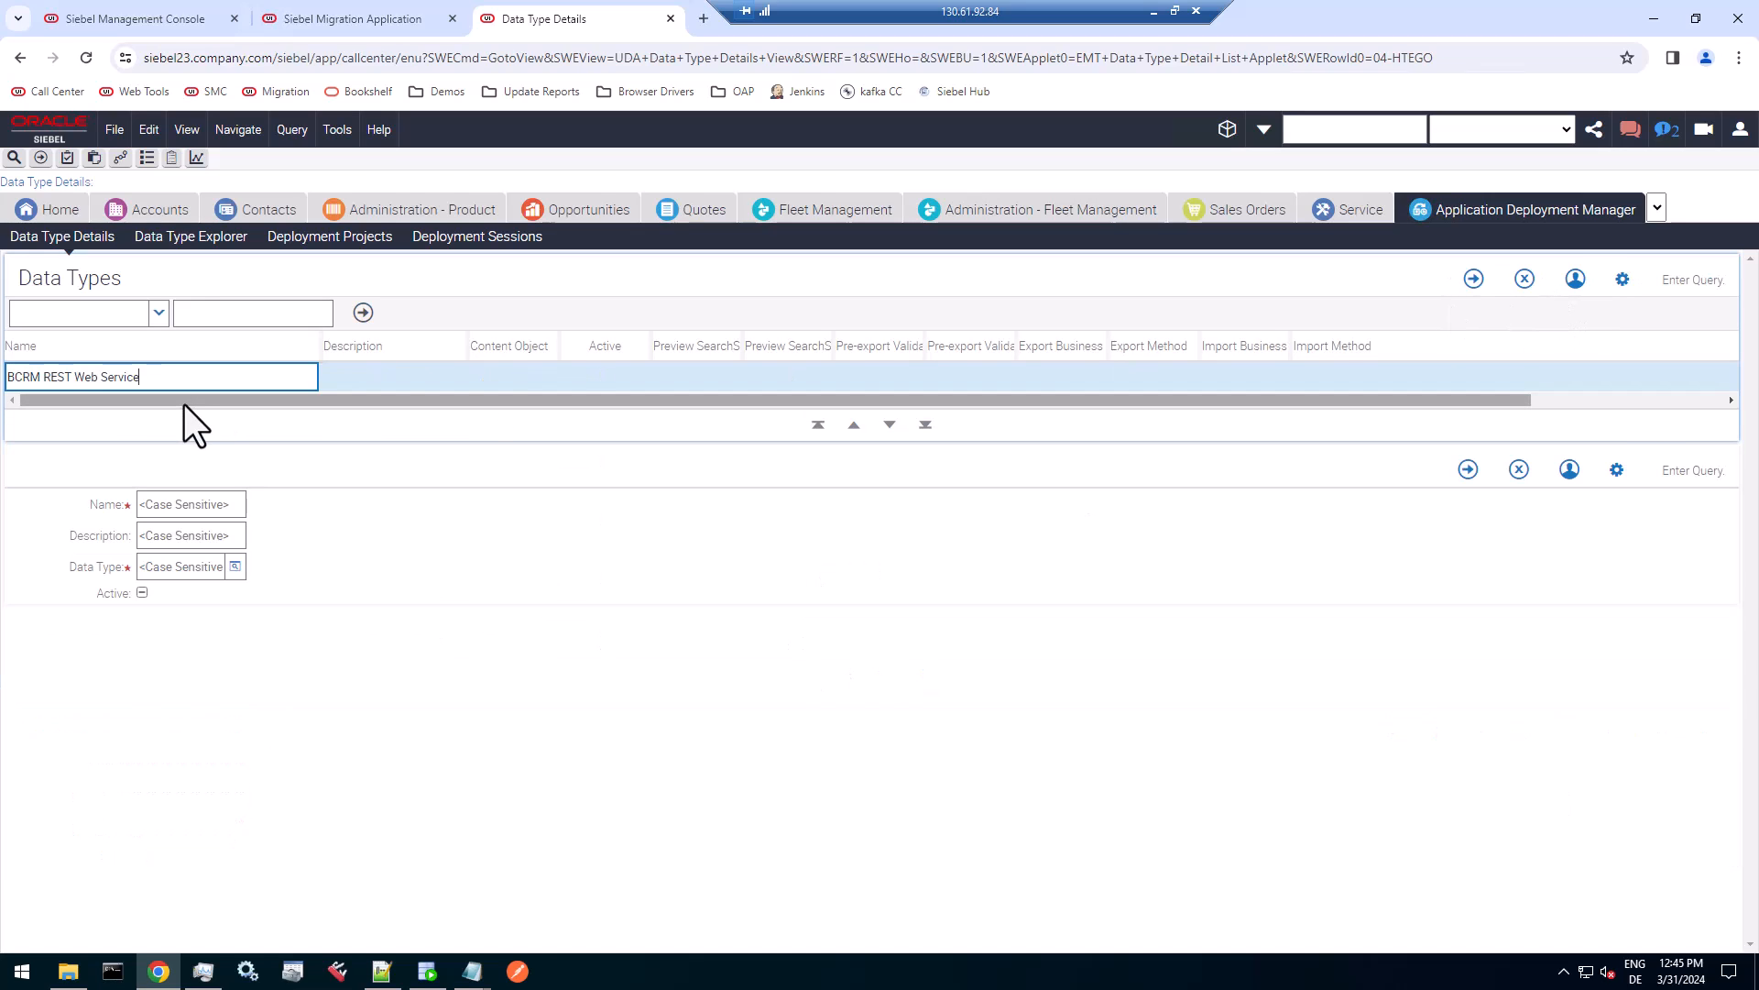
pyautogui.press('Return')
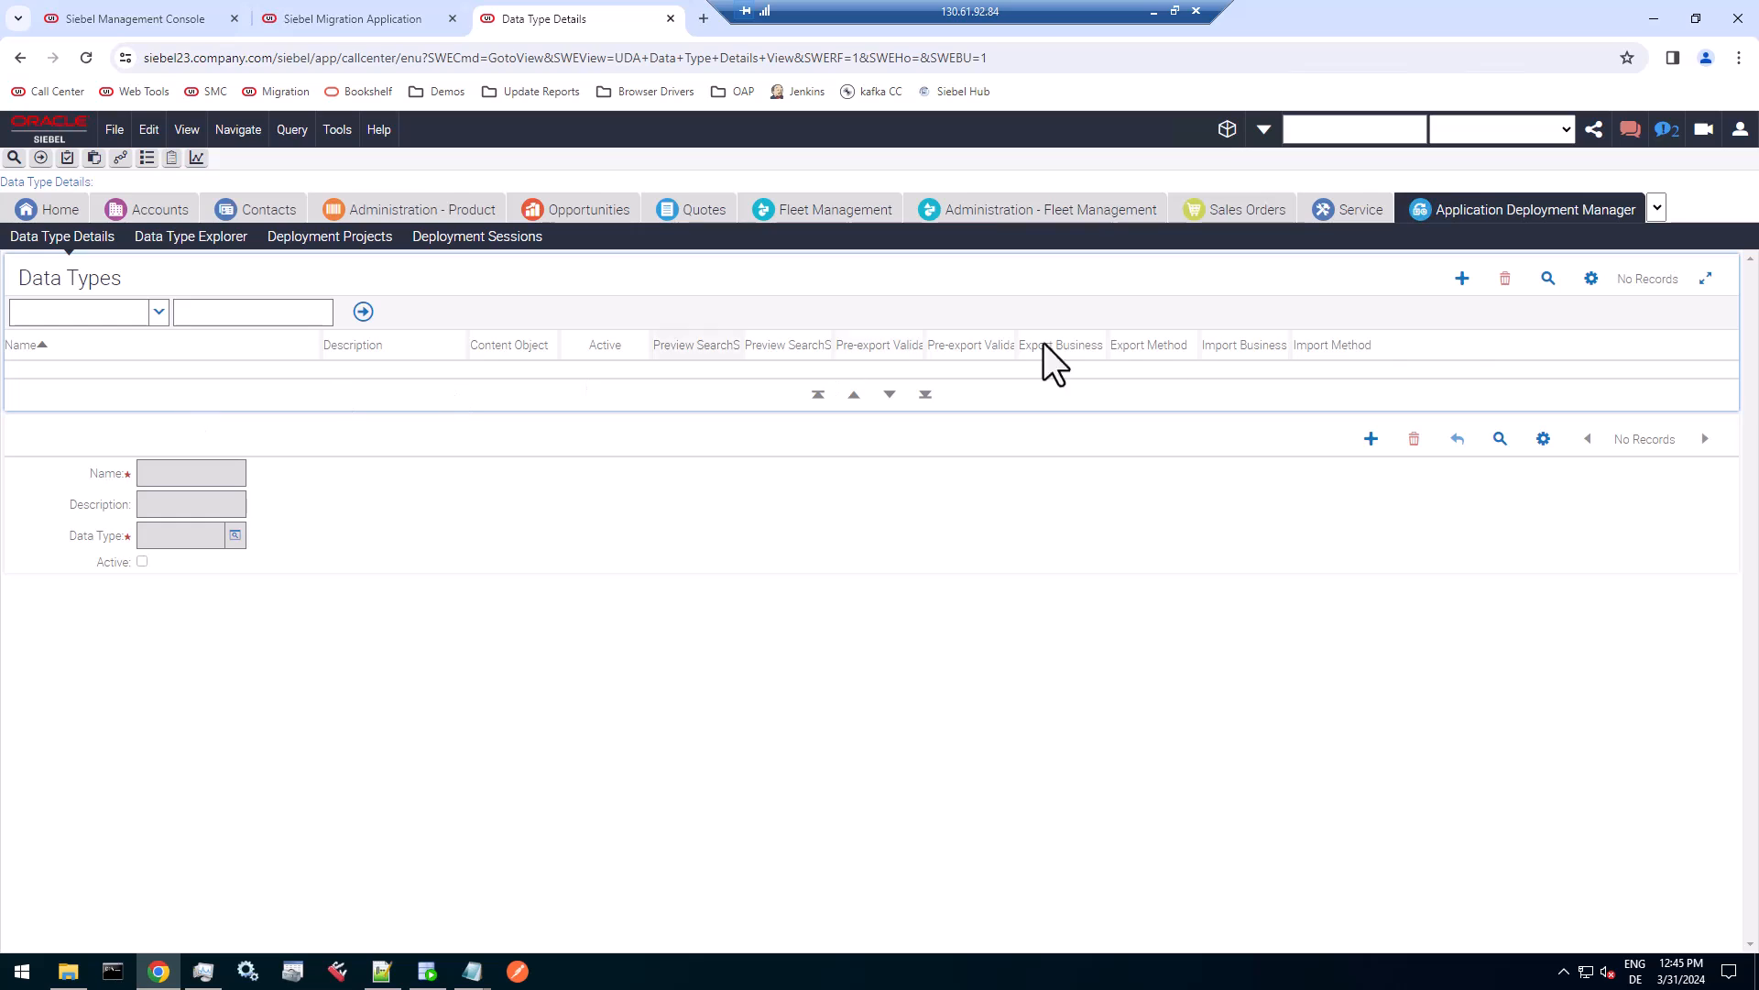
# Create an active data type named BCRM REST Web Service with content object BCRM REST Web Service, and widen the Content Object column.
pyautogui.click(1463, 279)
pyautogui.hotkey('ctrl', 'v')
pyautogui.click(515, 374)
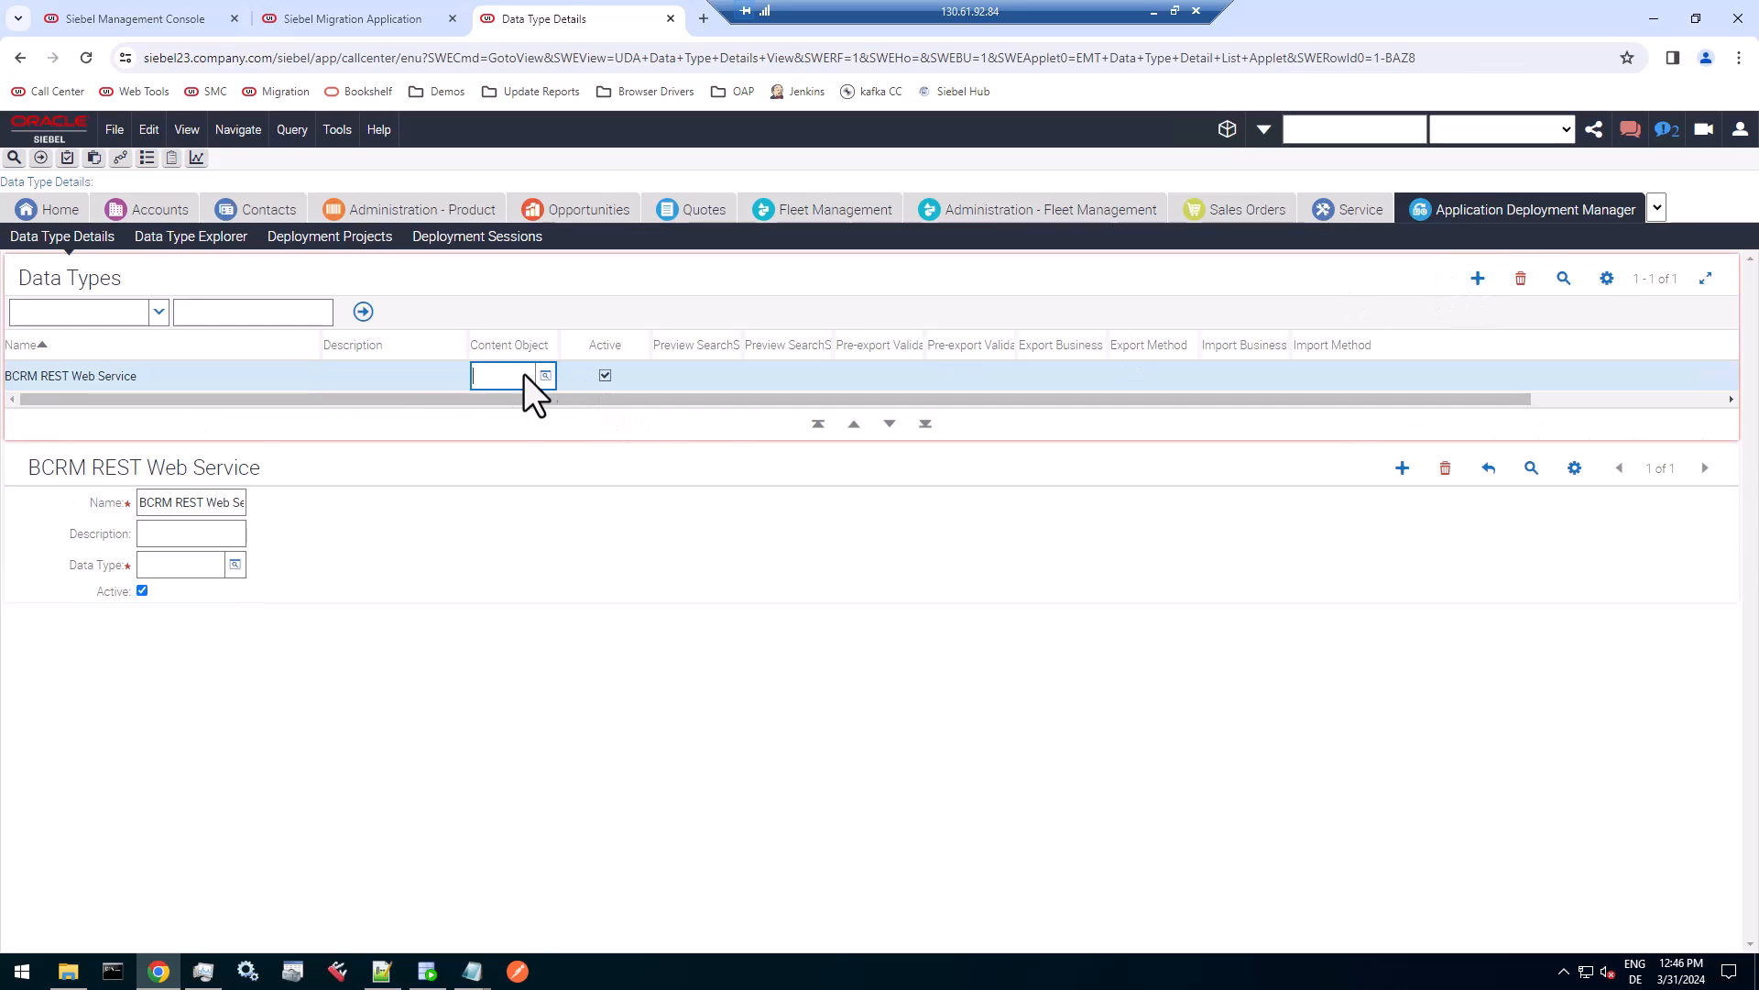
pyautogui.click(543, 377)
pyautogui.click(926, 345)
pyautogui.write('BCRM')
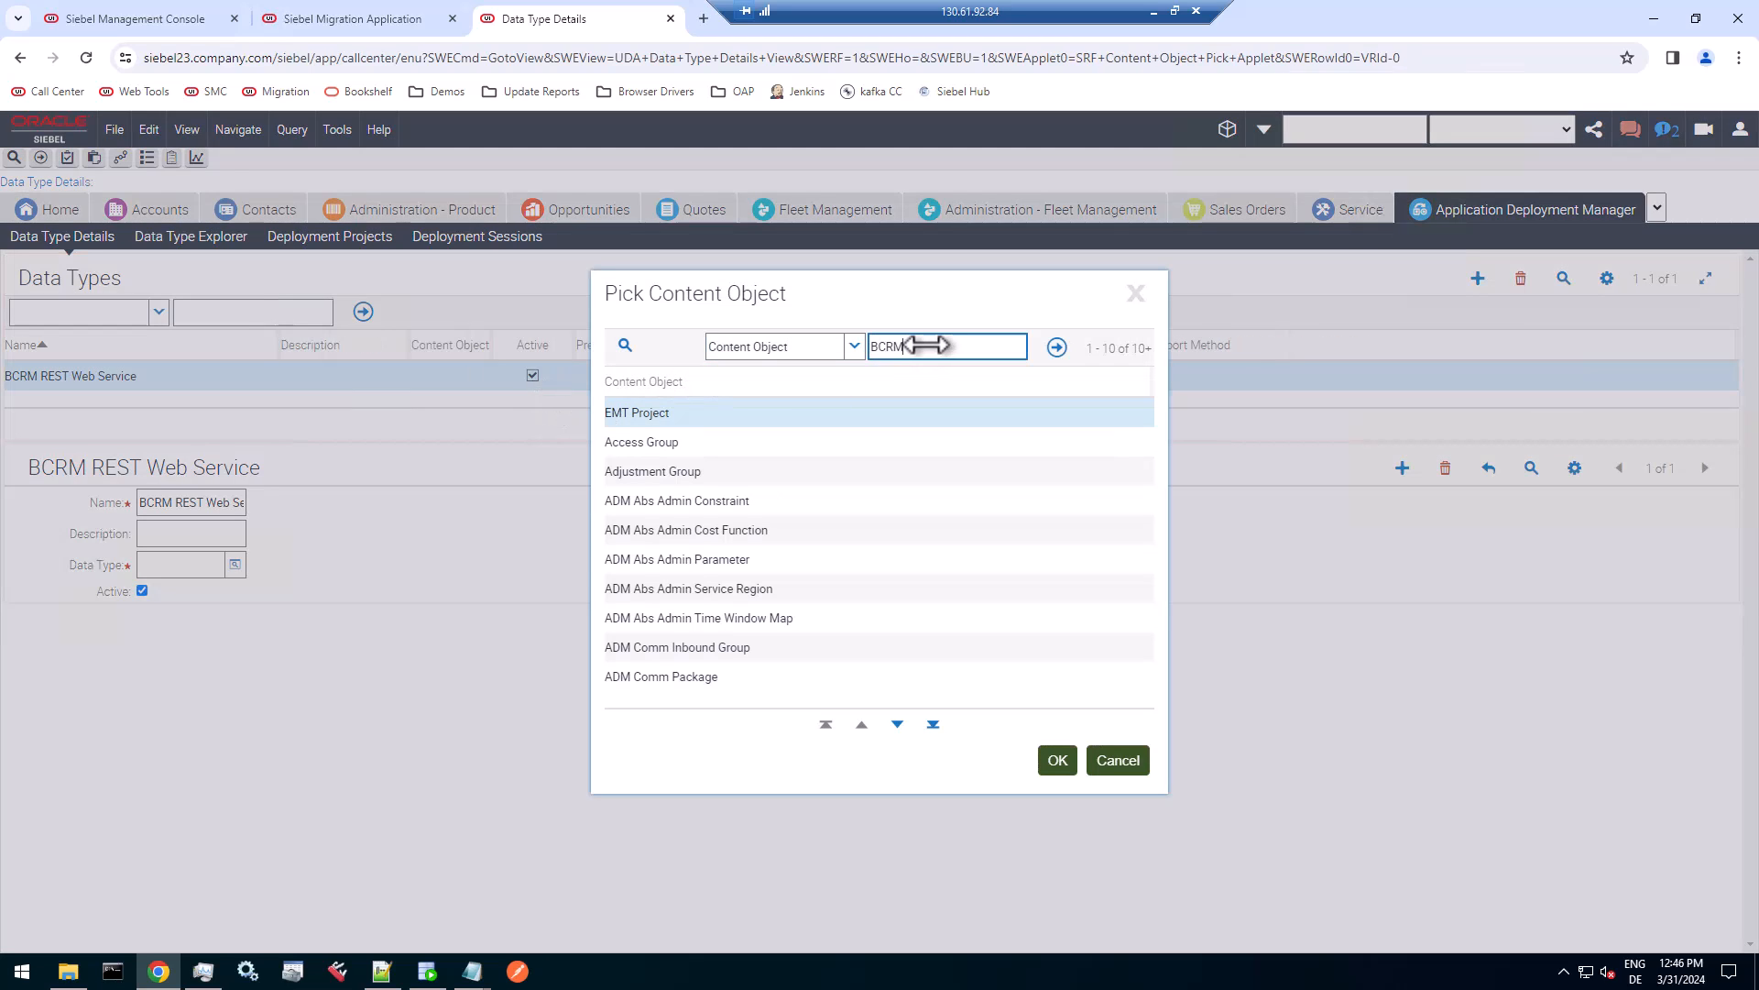
pyautogui.press('Return')
pyautogui.press('Tab')
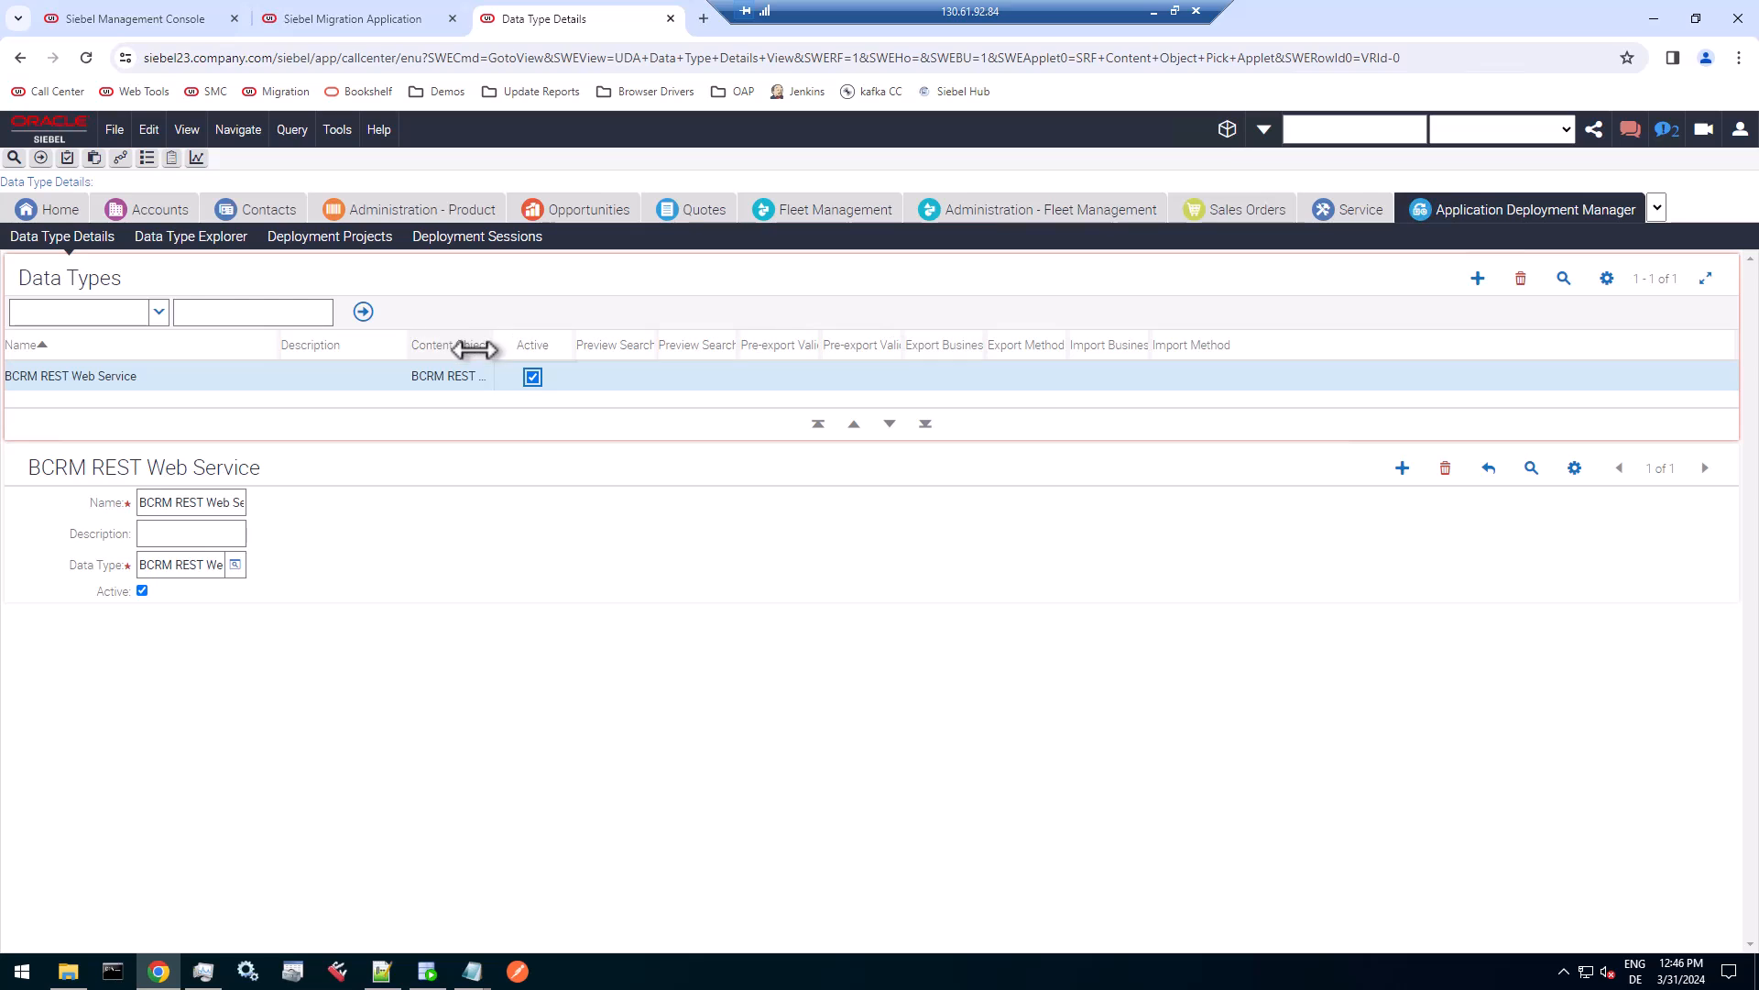
pyautogui.moveTo(494, 346); pyautogui.dragTo(731, 347)
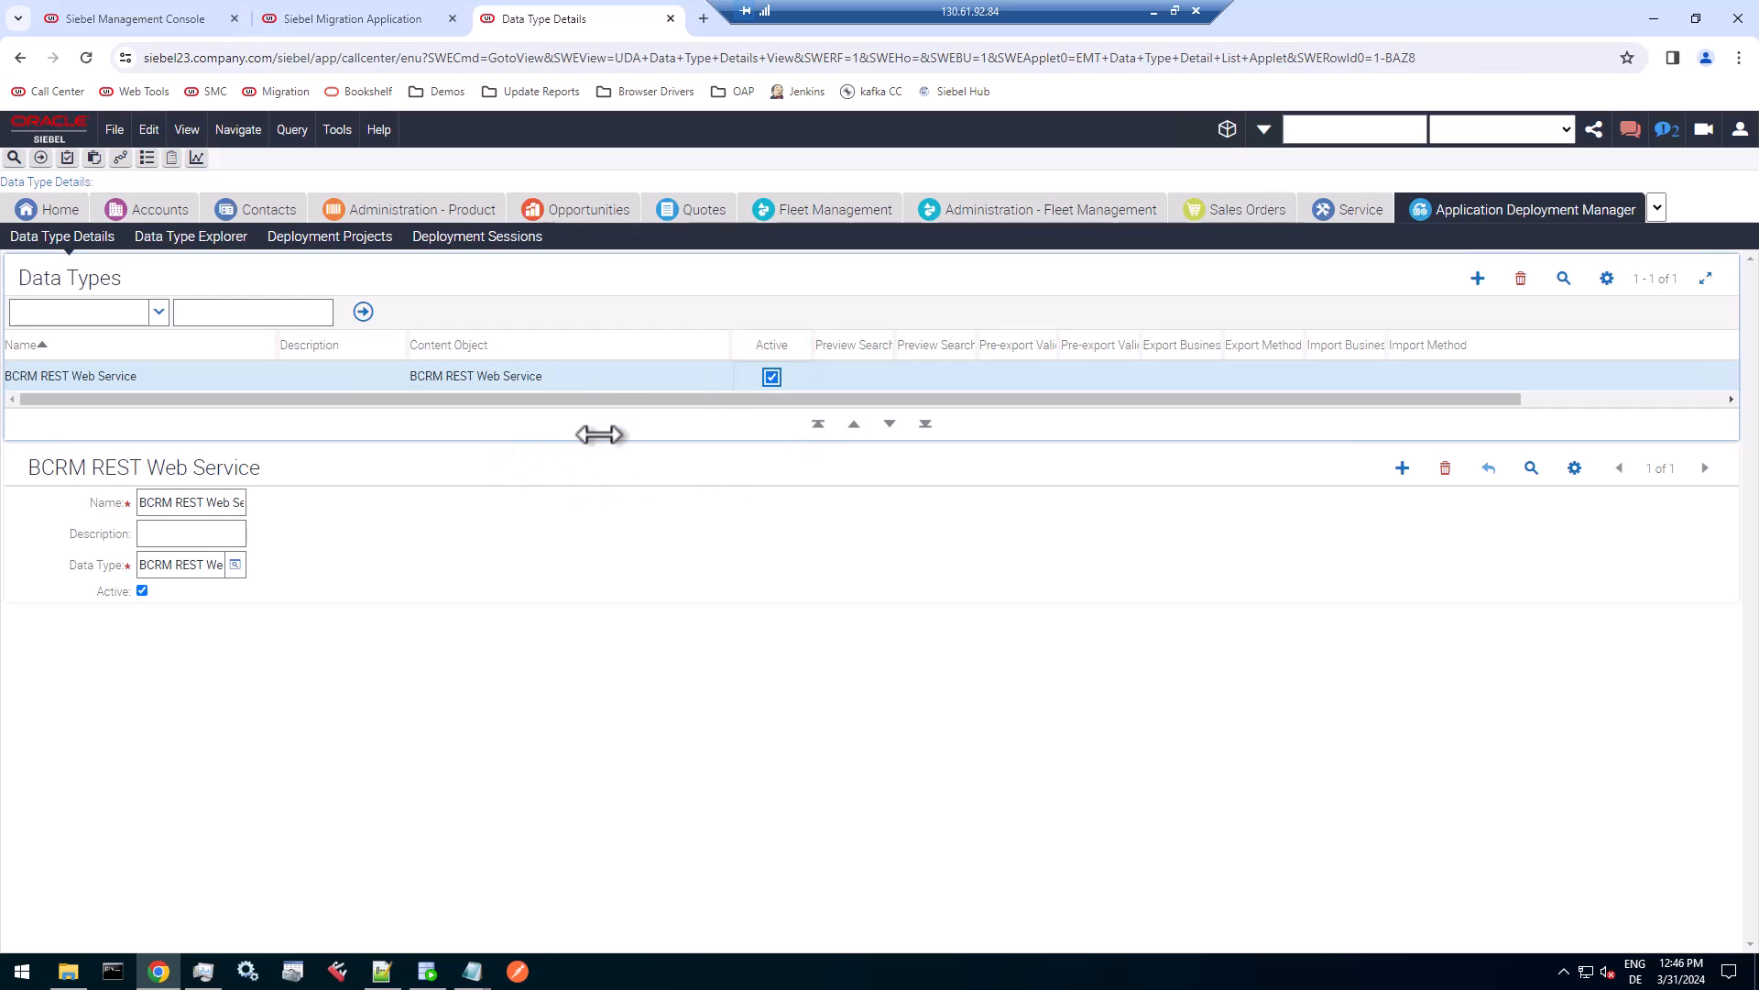
pyautogui.click(183, 375)
pyautogui.click(185, 376)
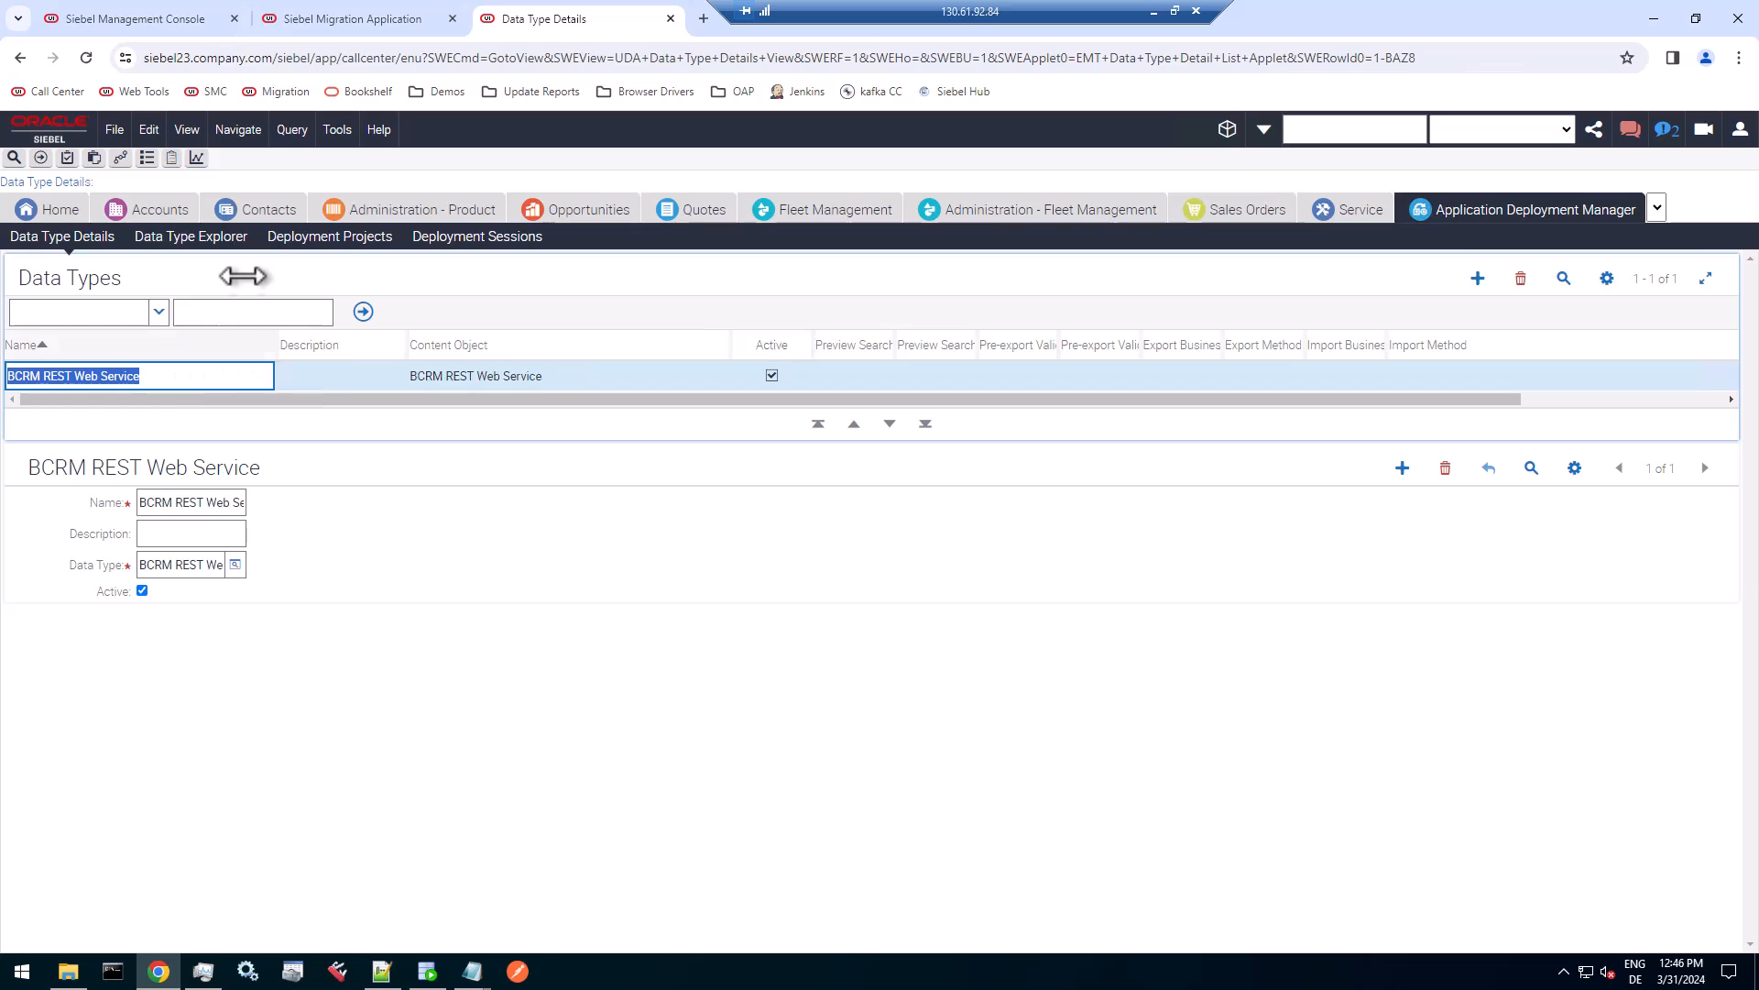
# Open Deployment Projects in both environments, query DEV for BCRM, and copy the name of the BCRM REST Web Service project.
pyautogui.click(330, 236)
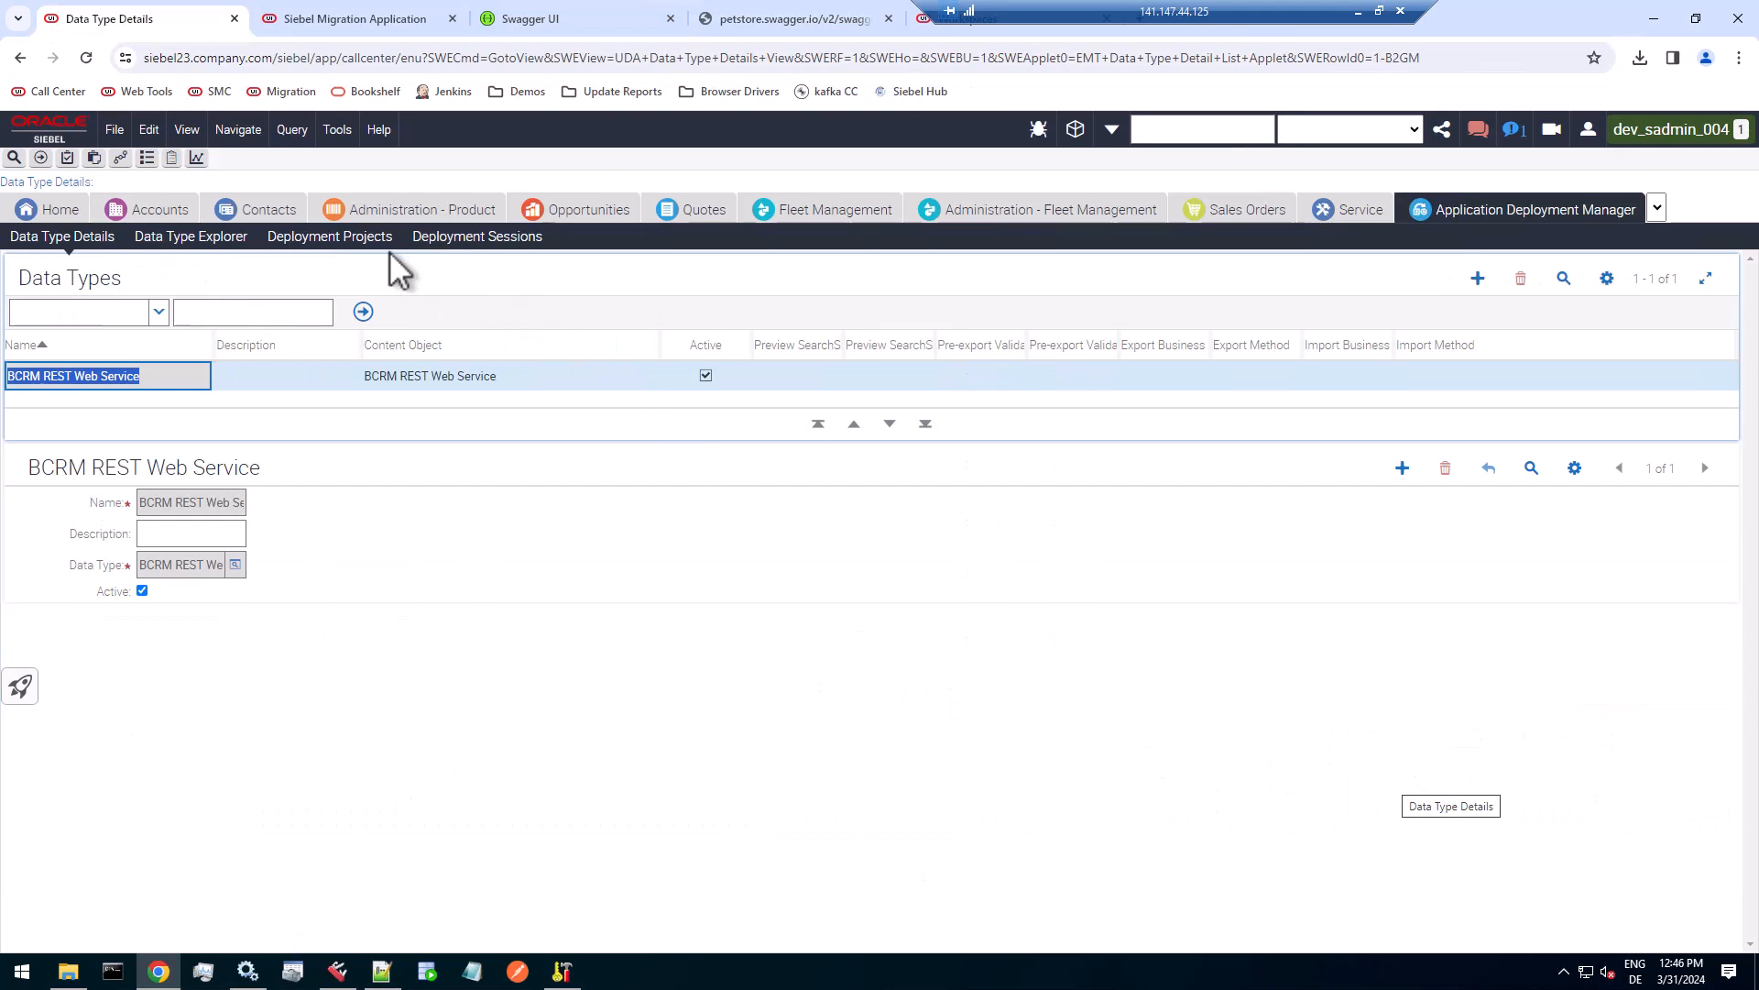
pyautogui.click(331, 238)
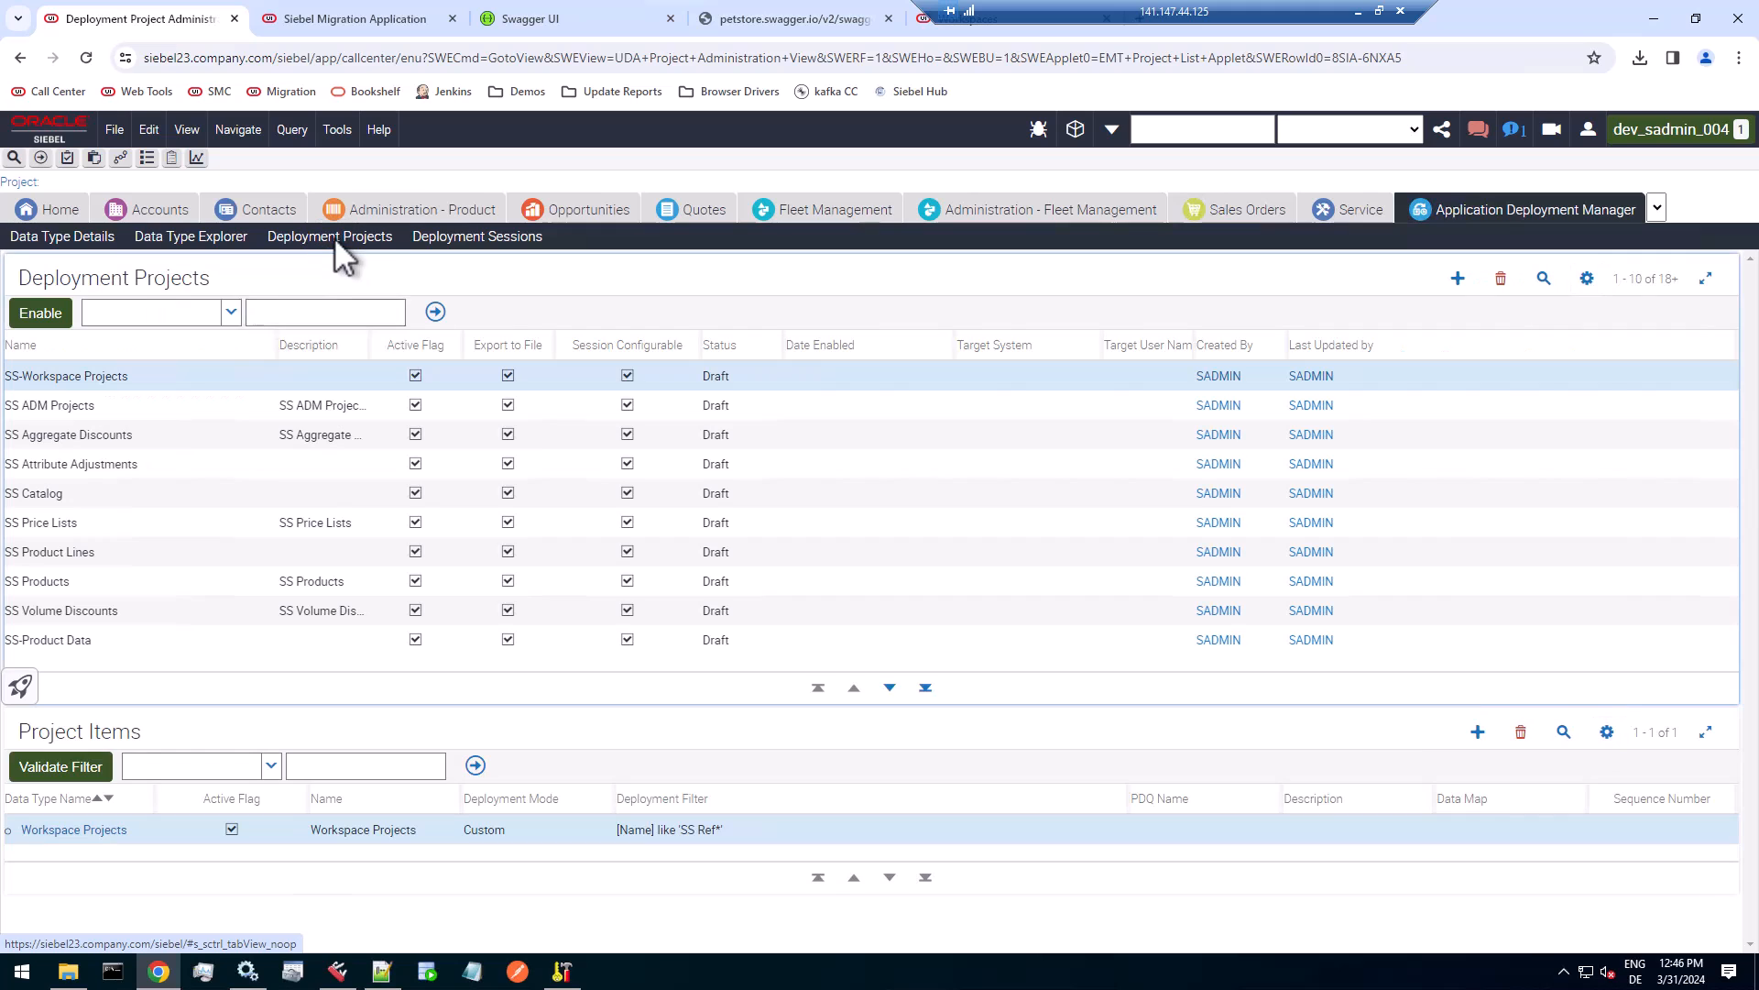
pyautogui.click(1545, 280)
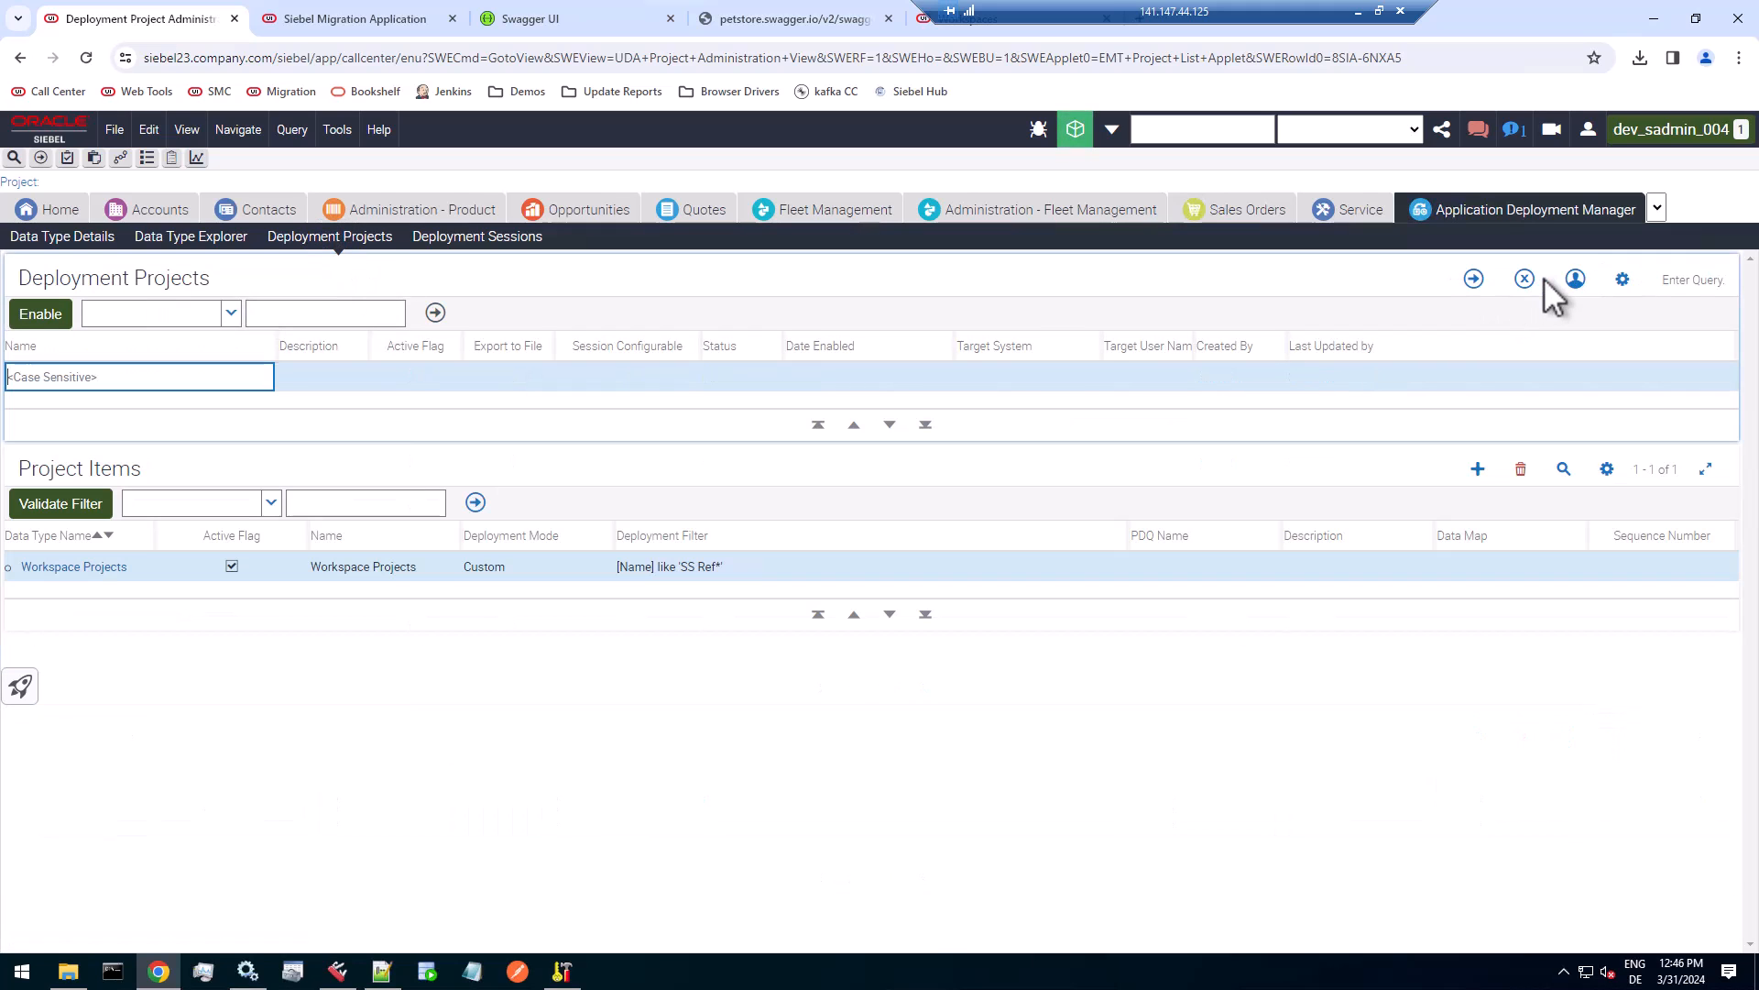
pyautogui.write('BCRM')
pyautogui.press('Return')
pyautogui.moveTo(180, 382); pyautogui.dragTo(3, 376)
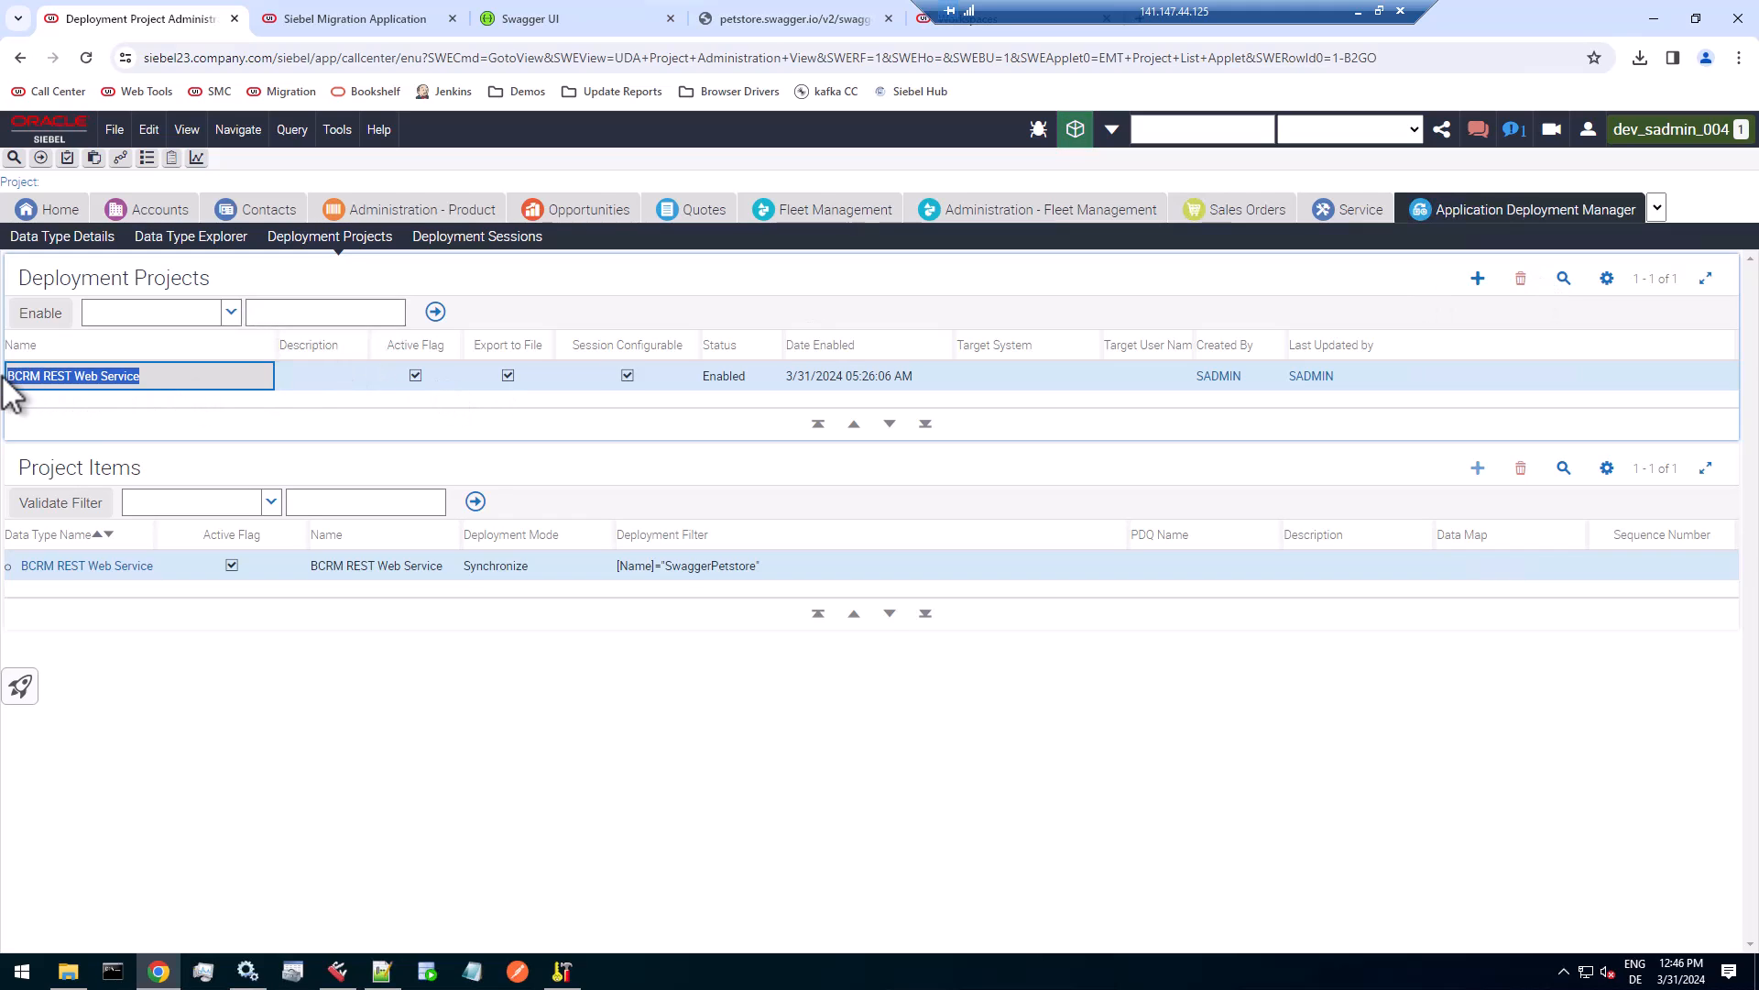
pyautogui.rightClick(34, 374)
pyautogui.click(70, 398)
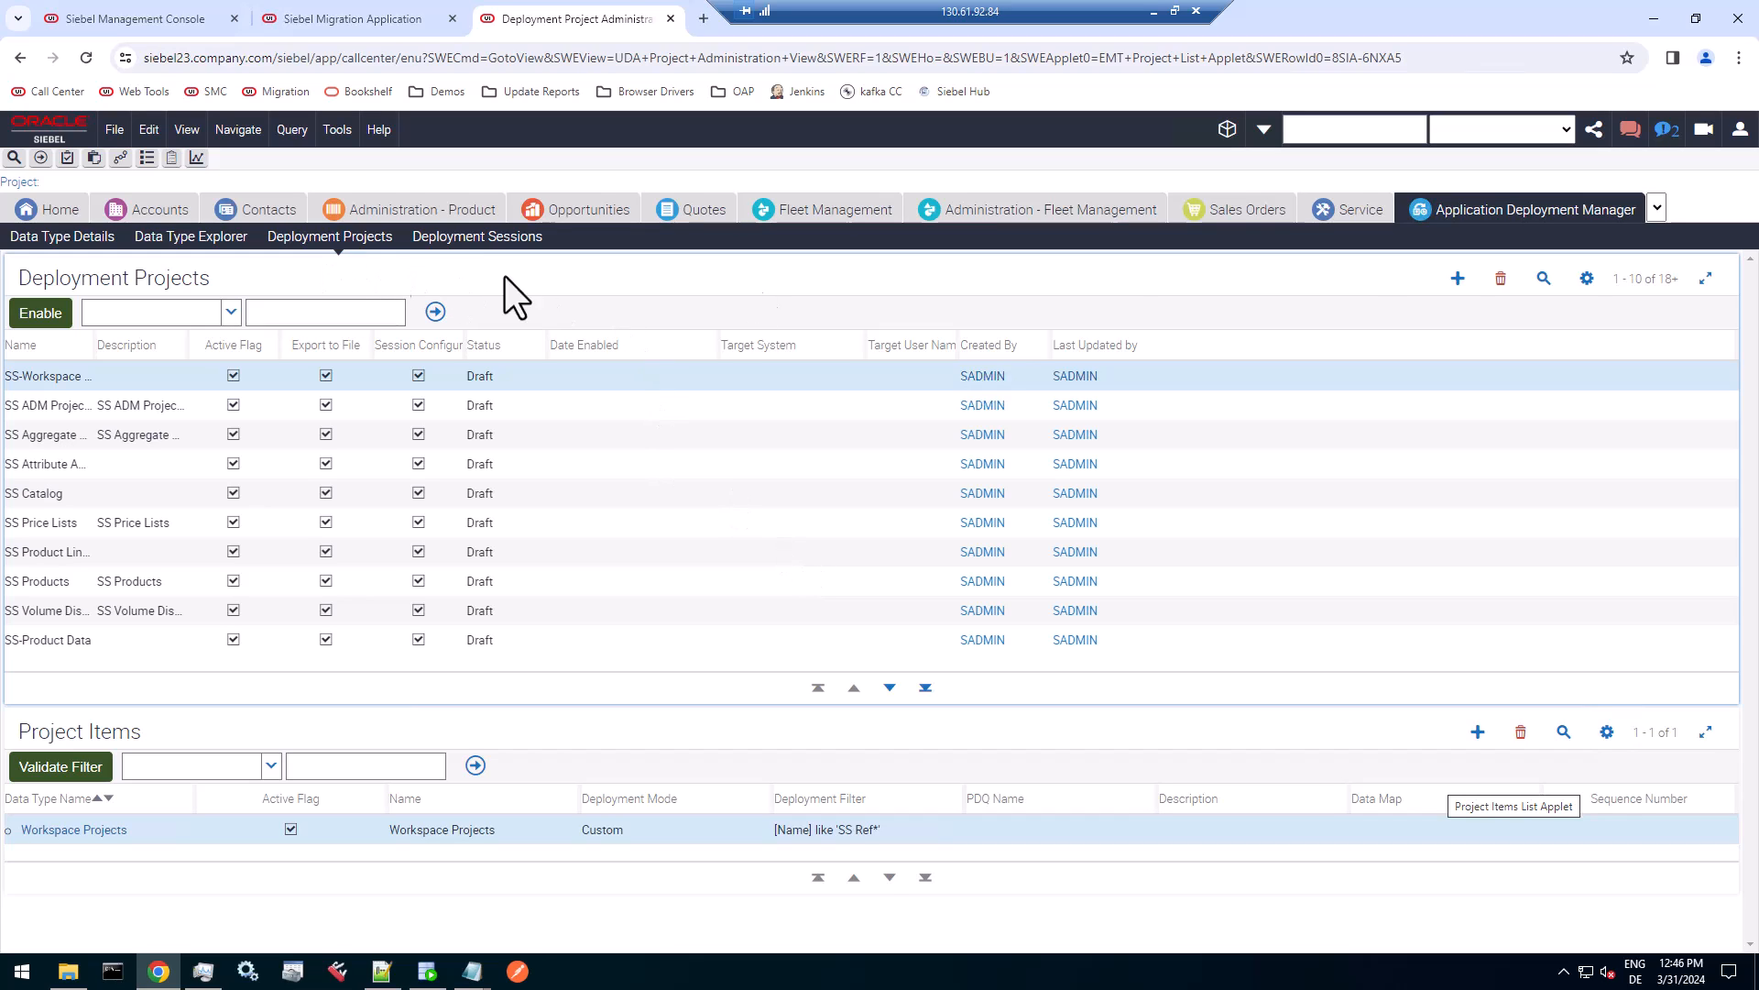
# Query the UAT deployment projects, and create a BCRM REST Web Service project with Export to File and Session Configurable enabled.
pyautogui.click(1547, 283)
pyautogui.press('Return')
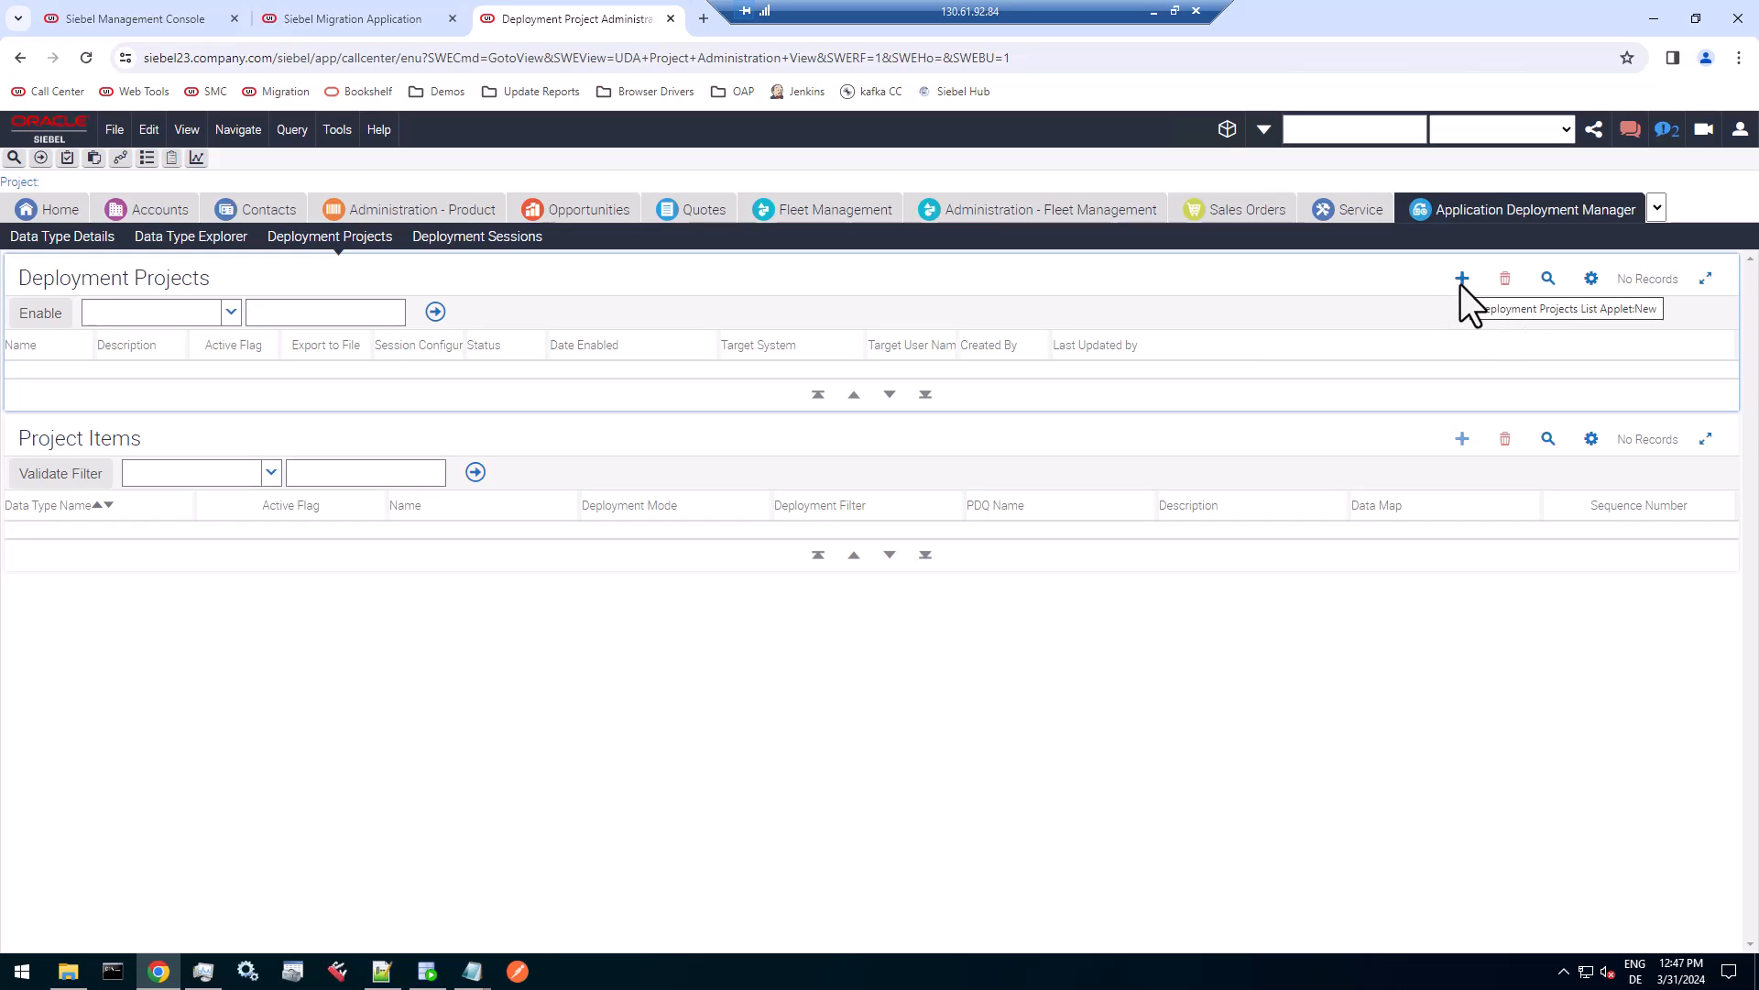
pyautogui.click(1462, 281)
pyautogui.hotkey('ctrl', 'v')
pyautogui.press('Tab')
pyautogui.press('Tab')
pyautogui.press('Tab')
pyautogui.press('space')
pyautogui.press('Tab')
pyautogui.press('space')
pyautogui.press('Tab')
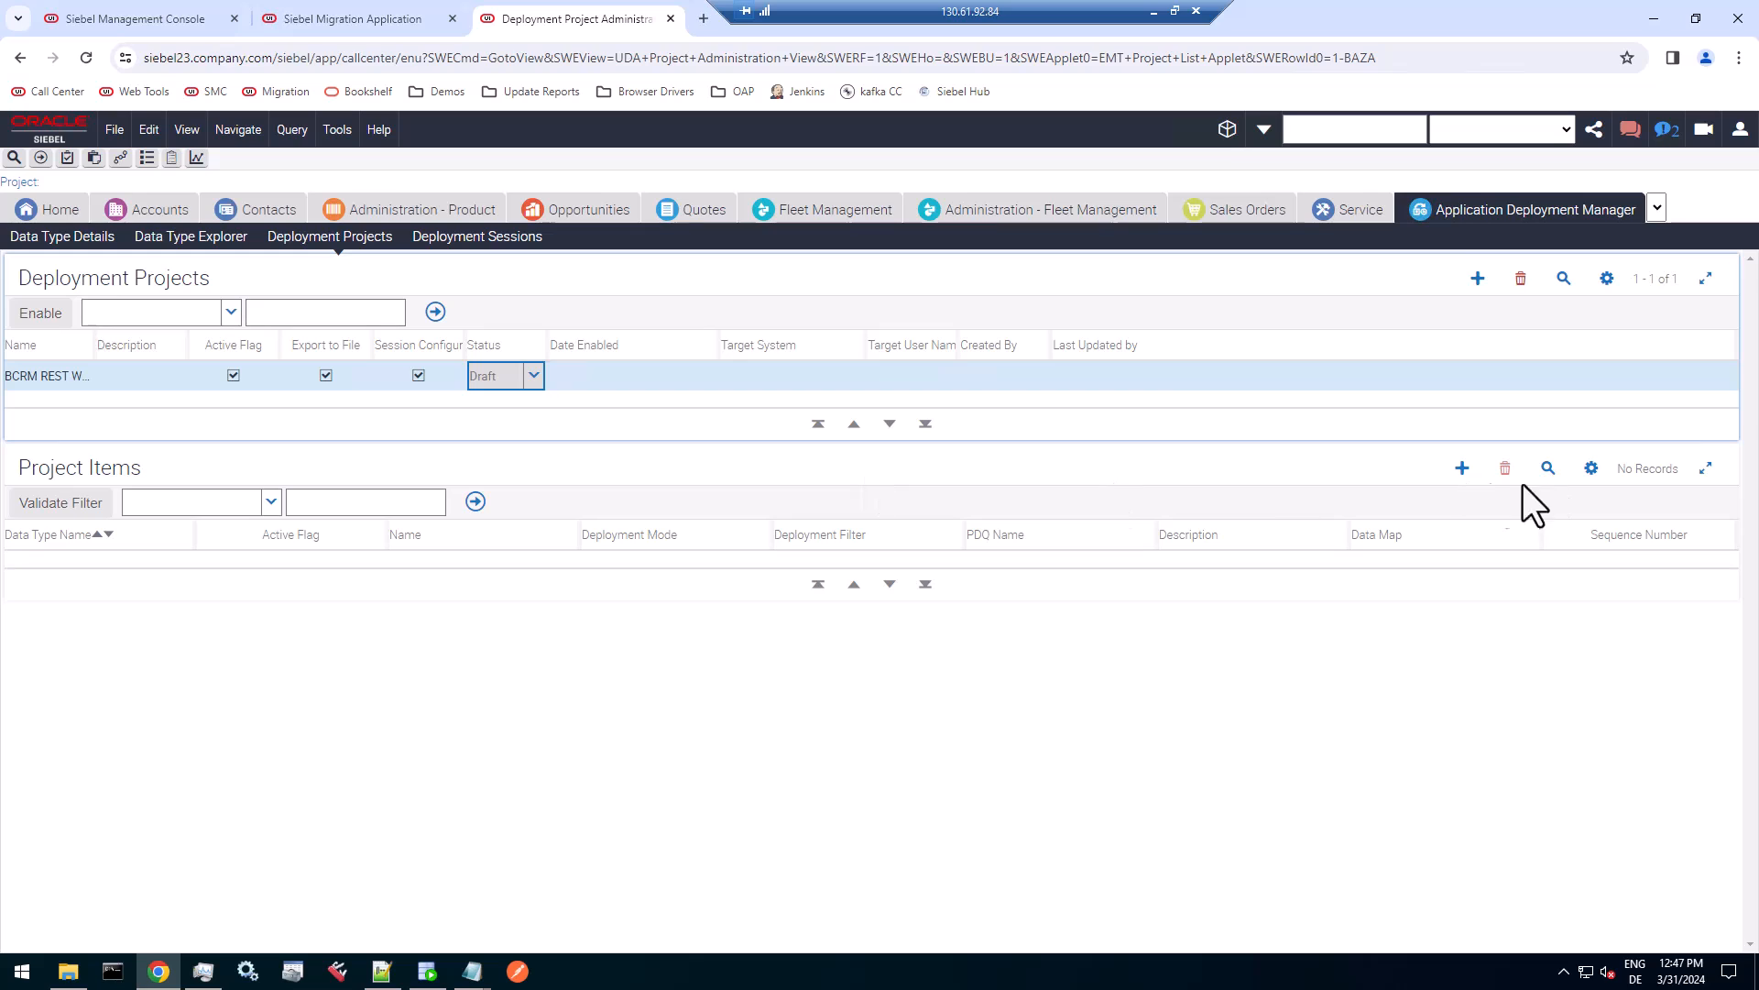
# Add a project item for data type BCRM REST Web Service with deployment mode Synchronize and no filter, and enable the deployment project.
pyautogui.click(1463, 469)
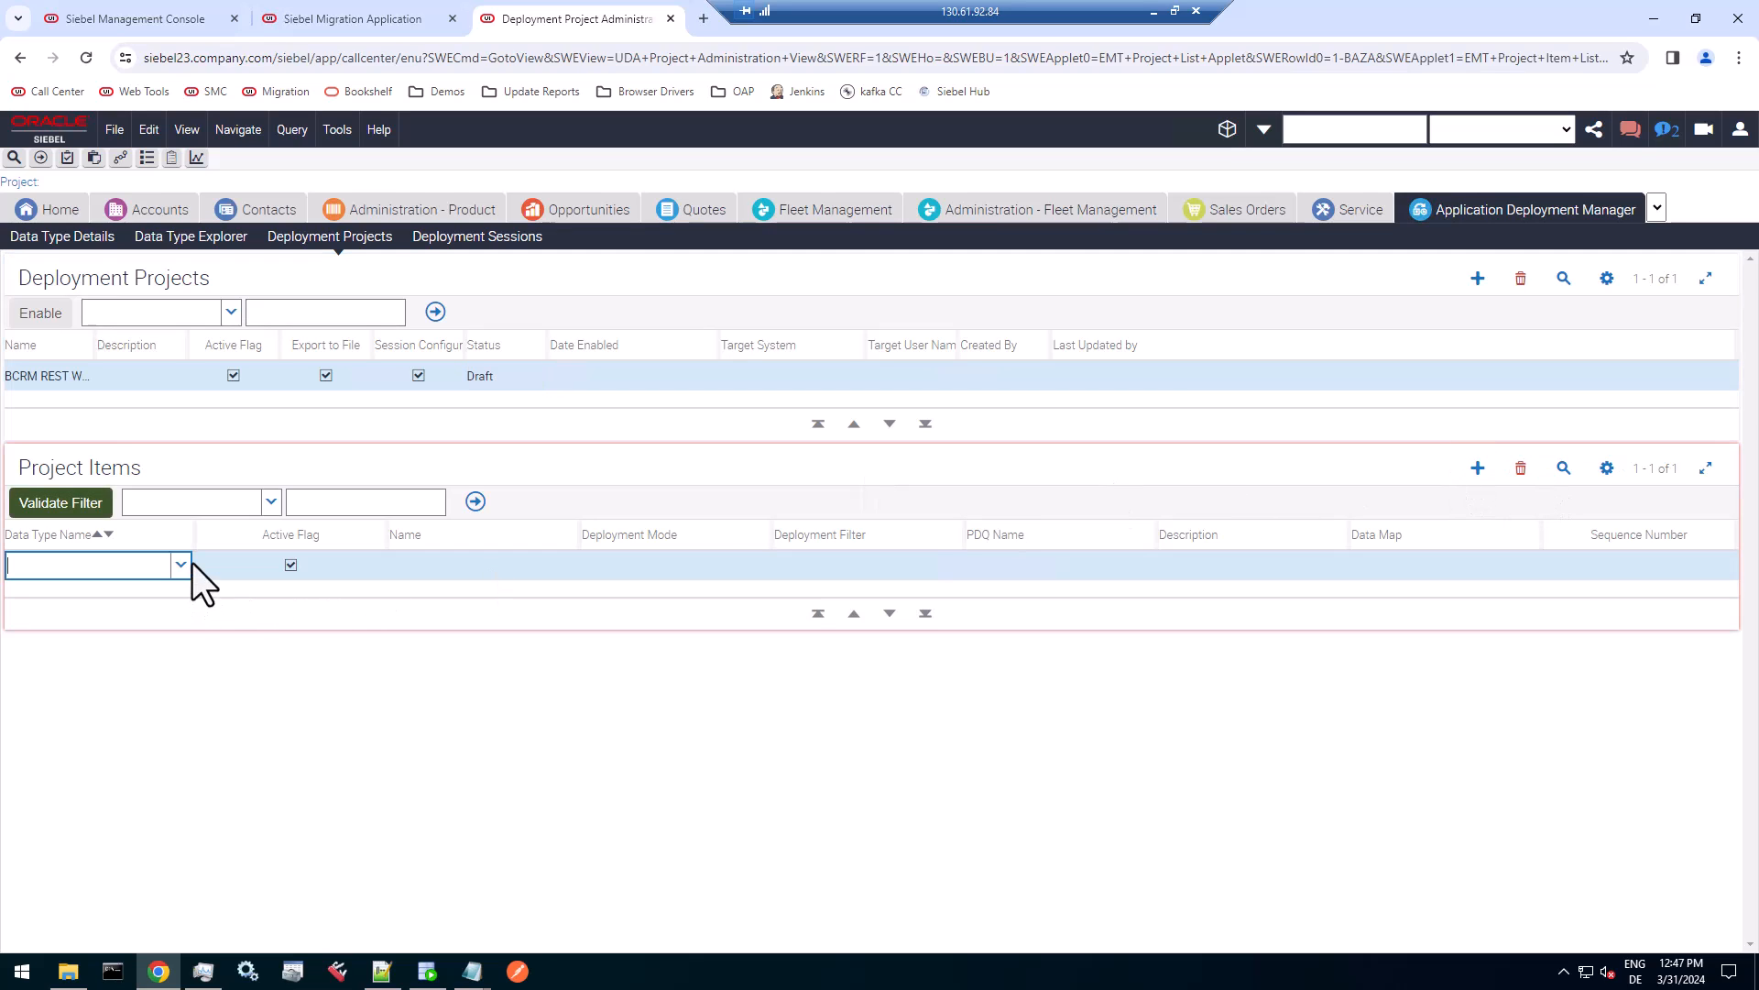
pyautogui.write('BCRM')
pyautogui.press('Tab')
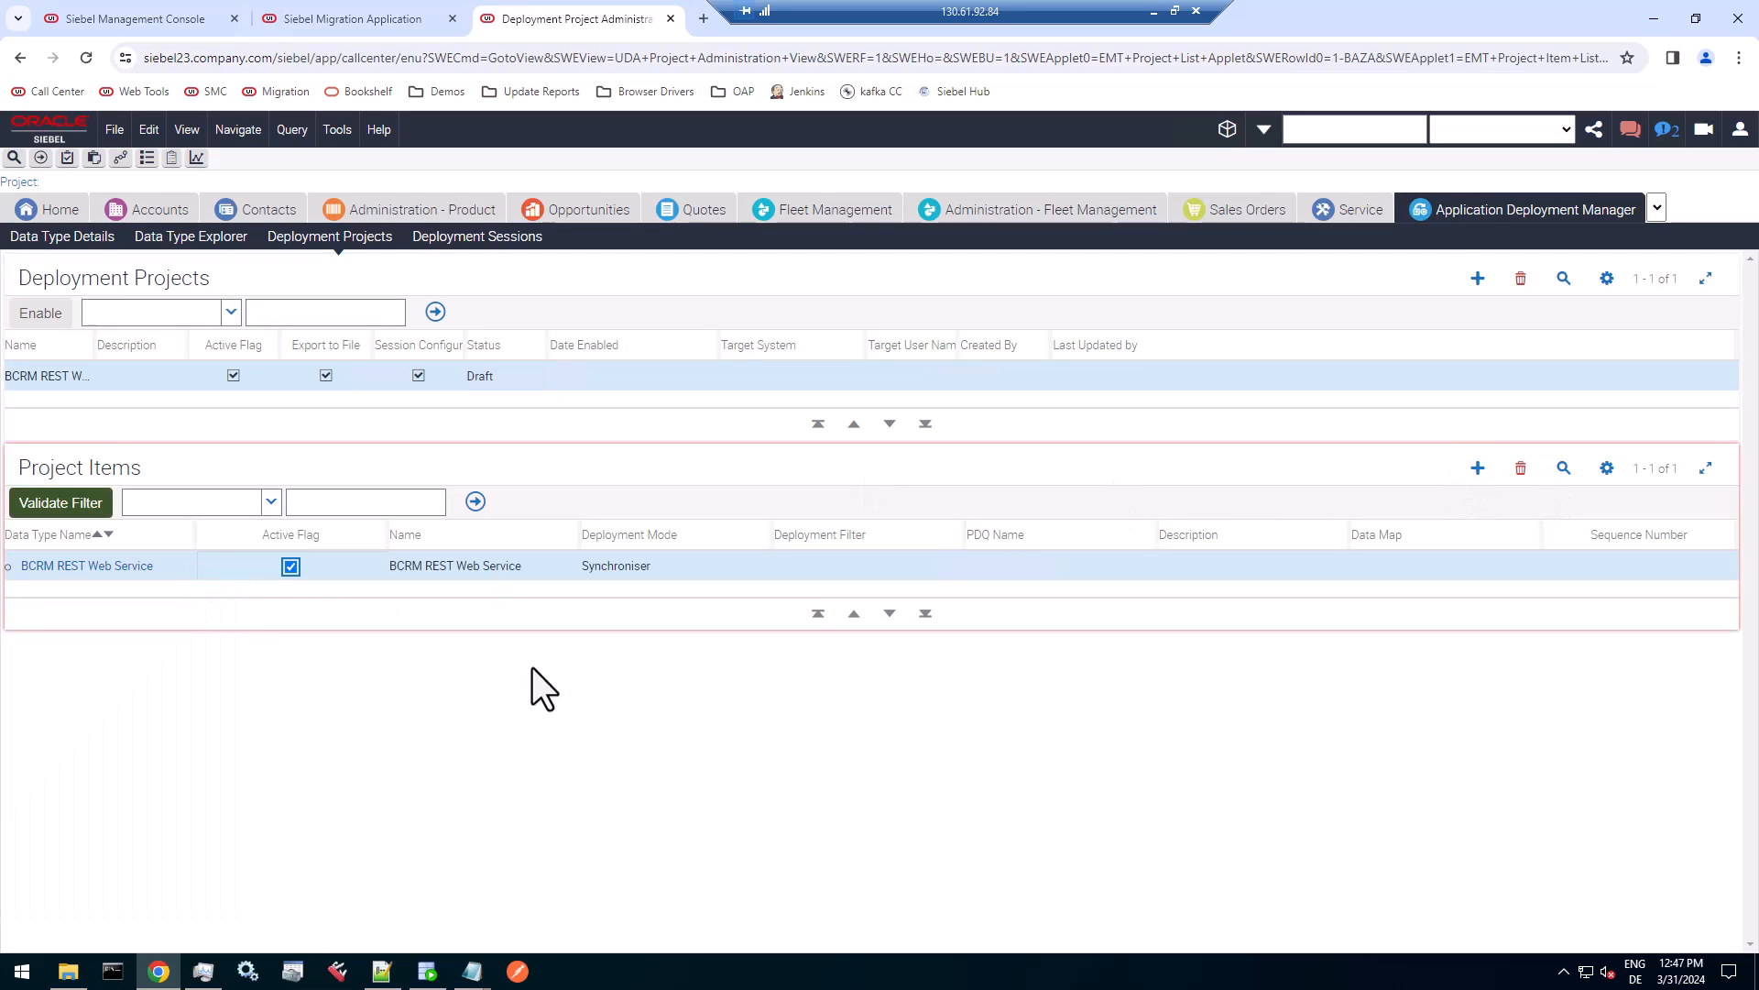
pyautogui.click(729, 565)
pyautogui.click(758, 566)
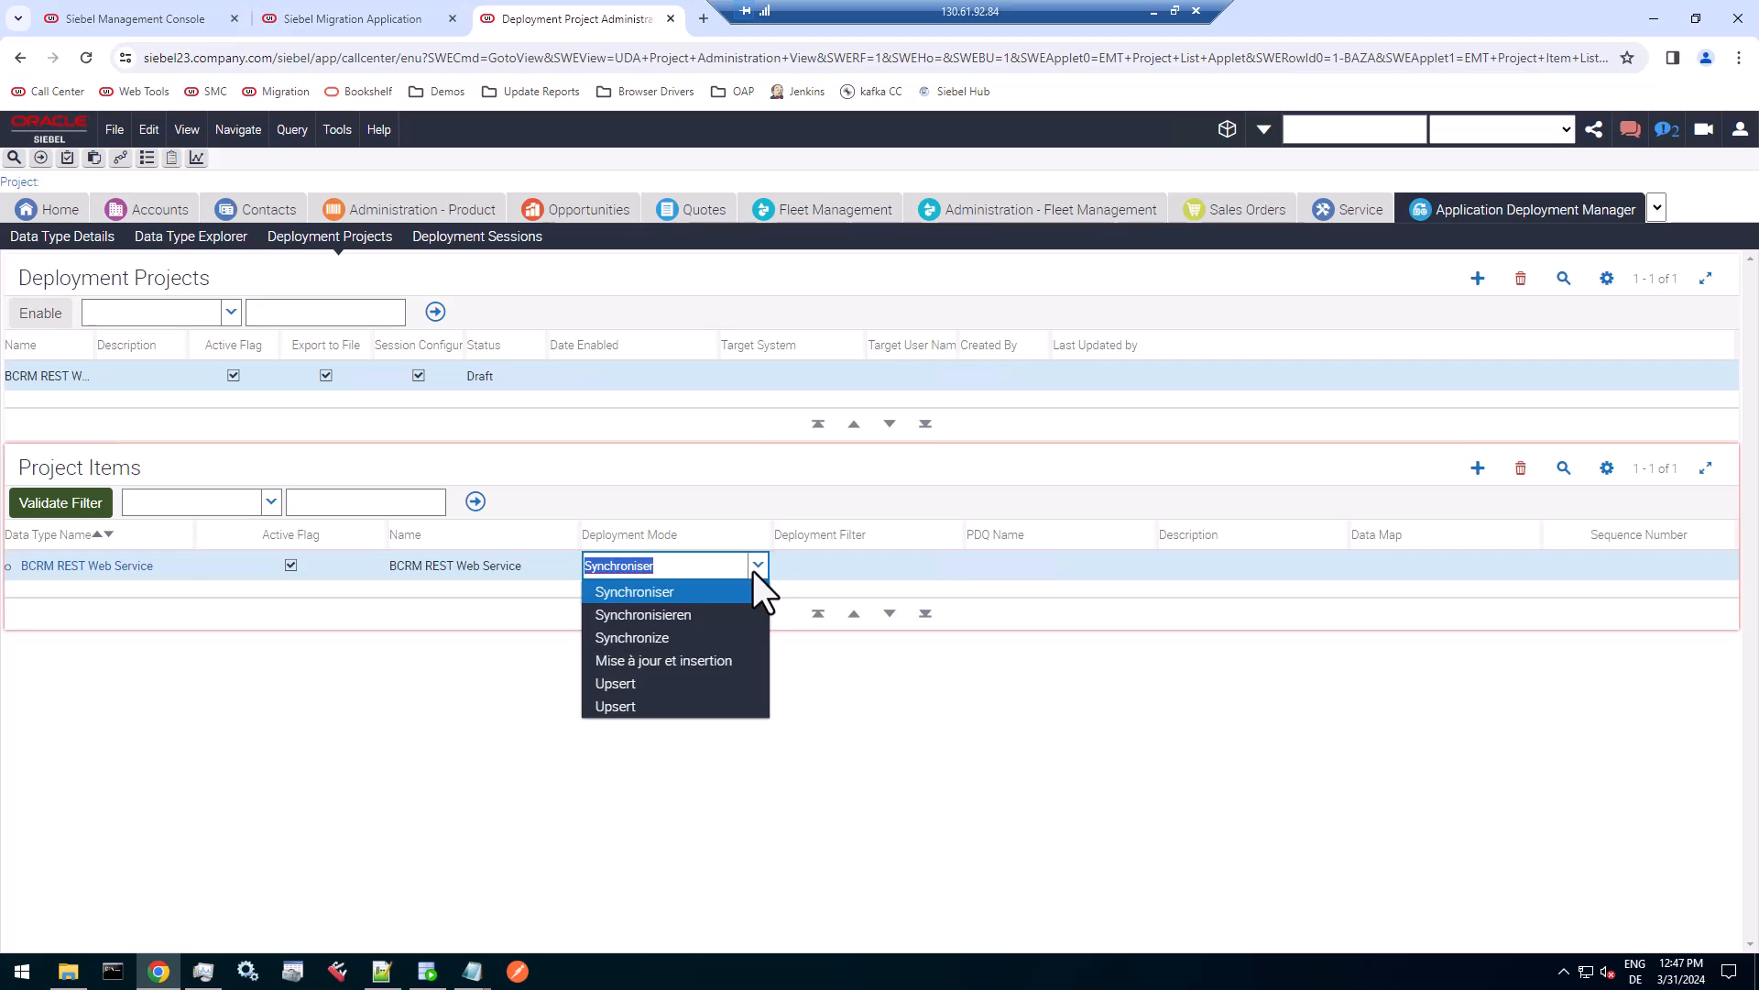
pyautogui.click(619, 640)
pyautogui.press('Tab')
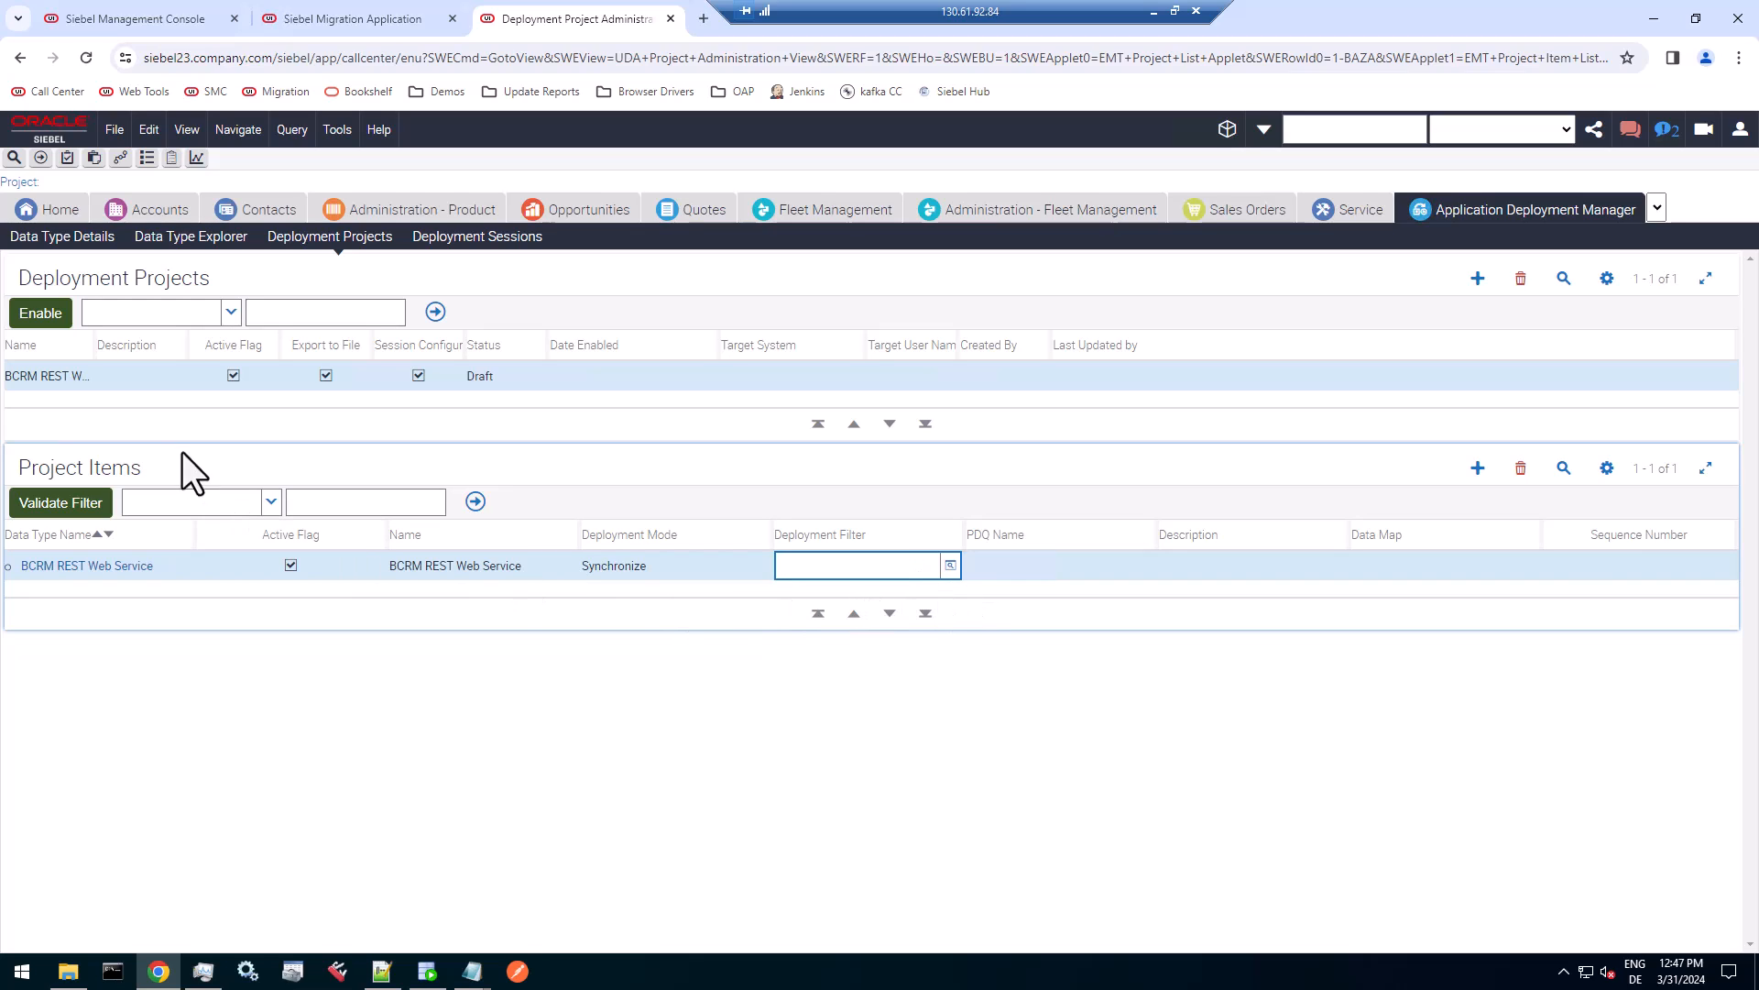
pyautogui.click(46, 314)
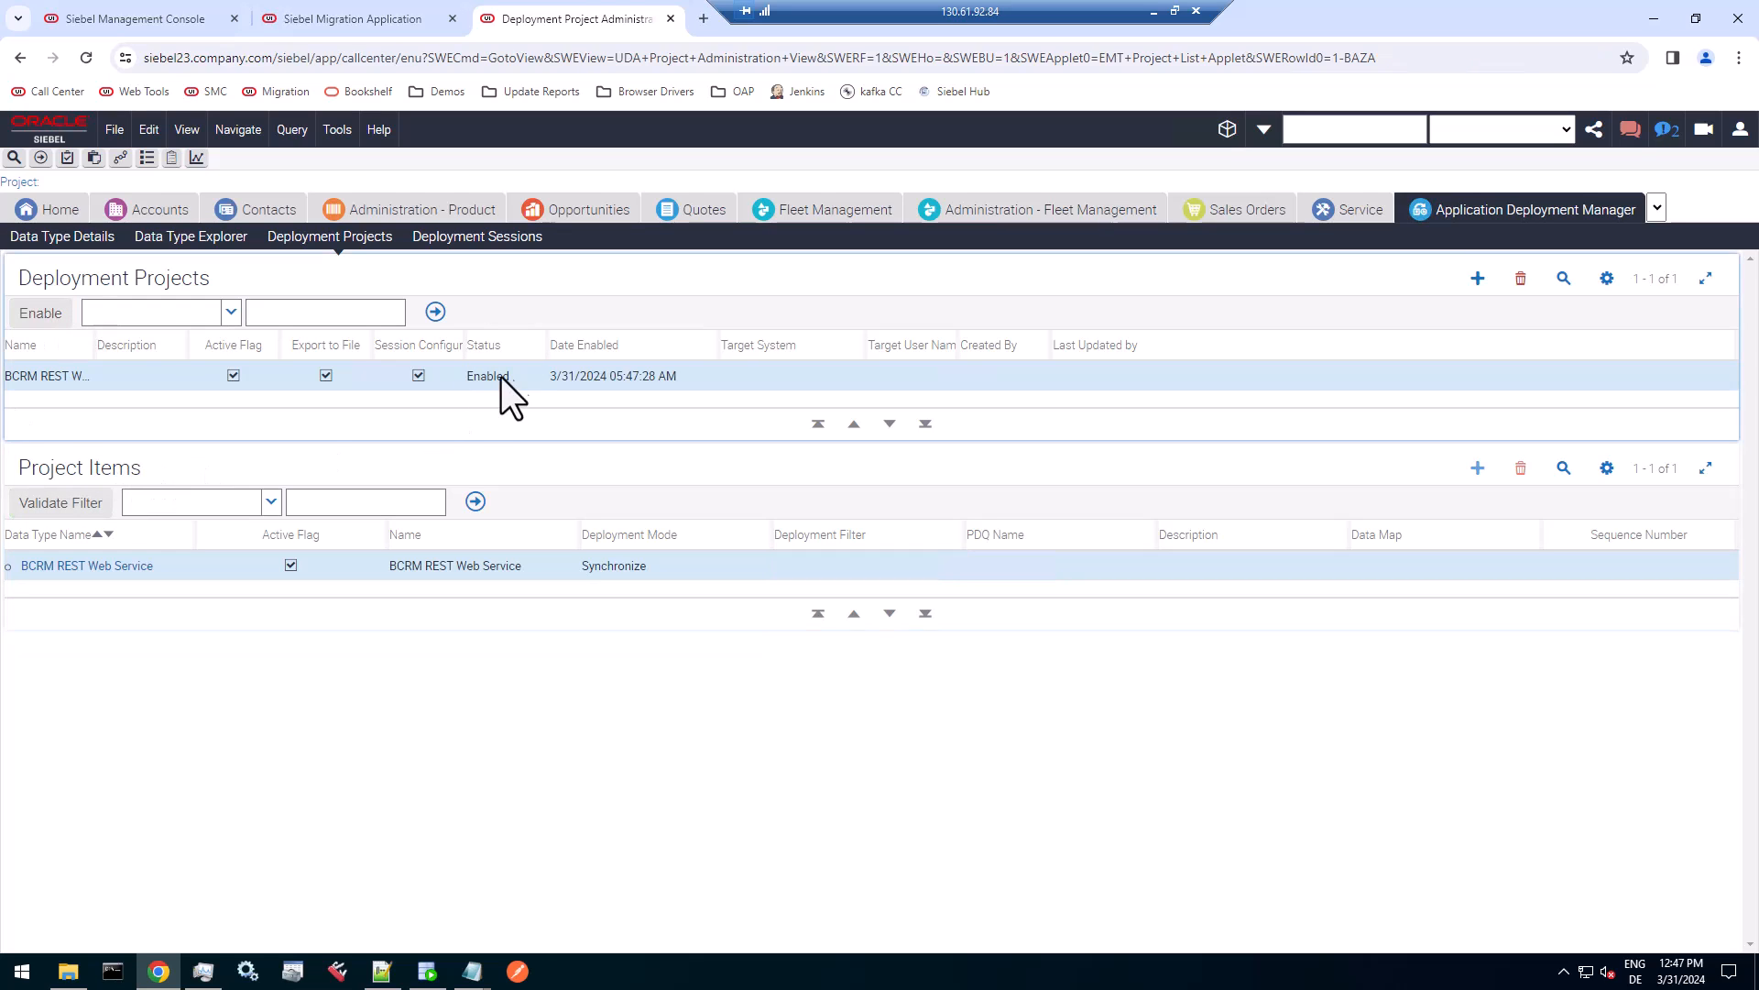
pyautogui.click(502, 240)
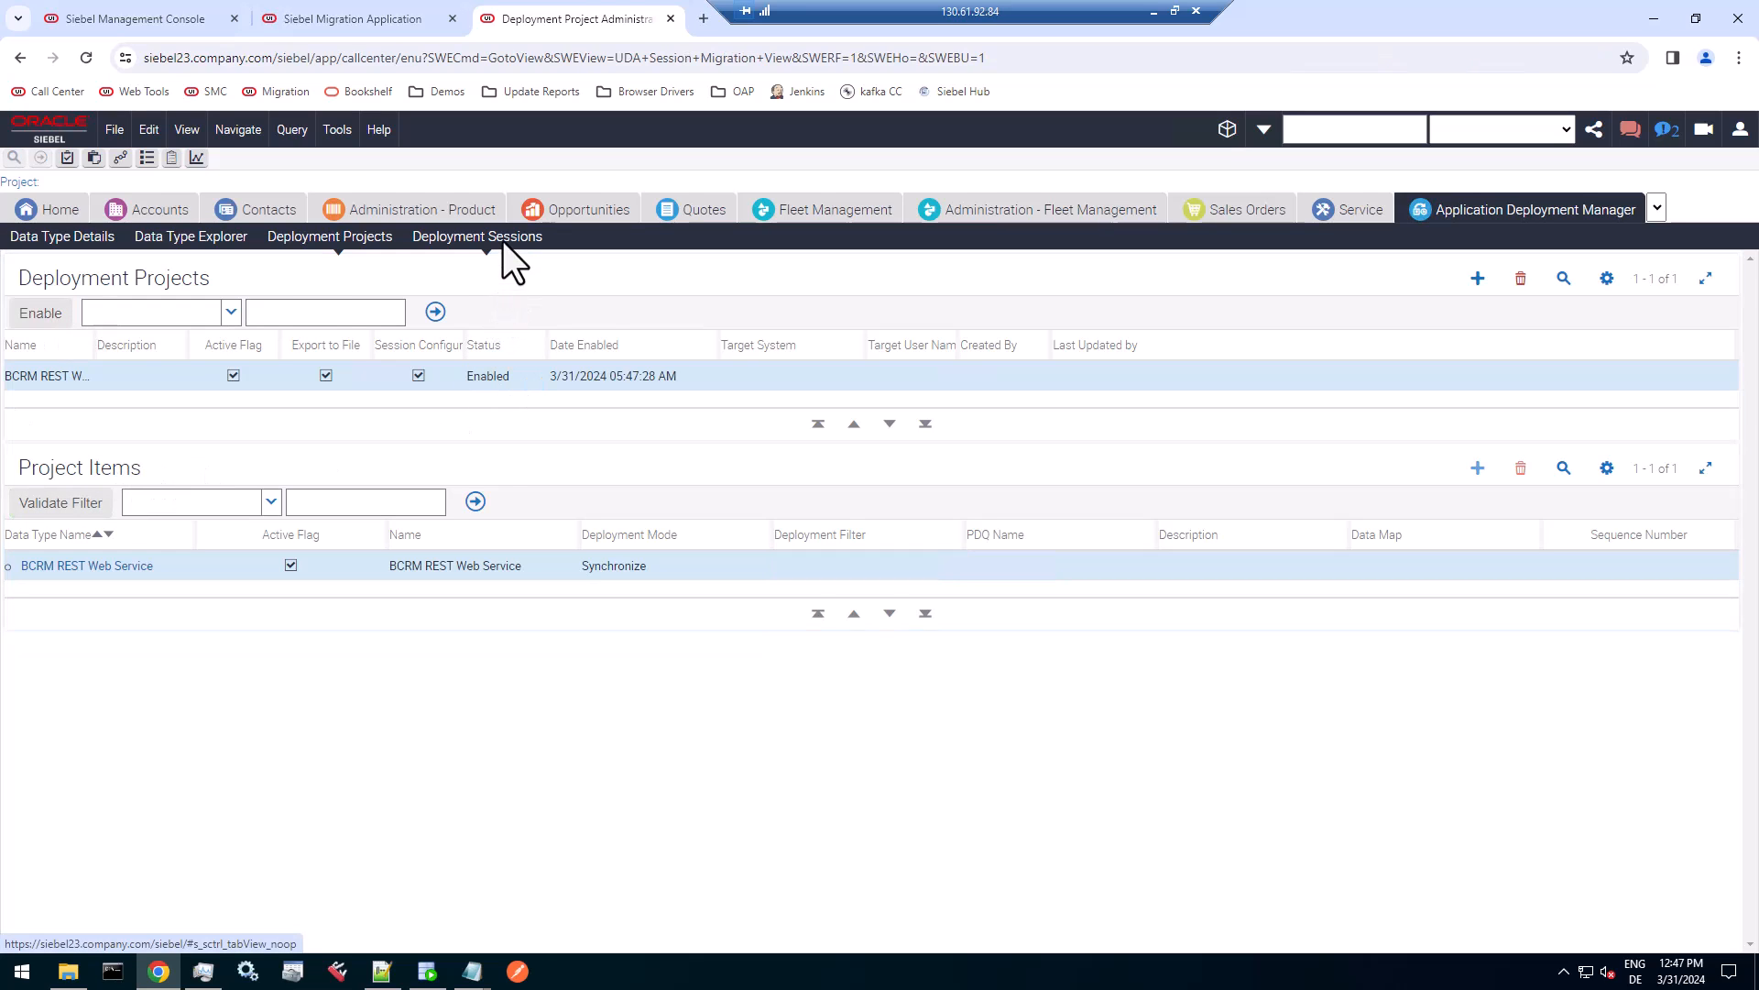
pyautogui.click(340, 240)
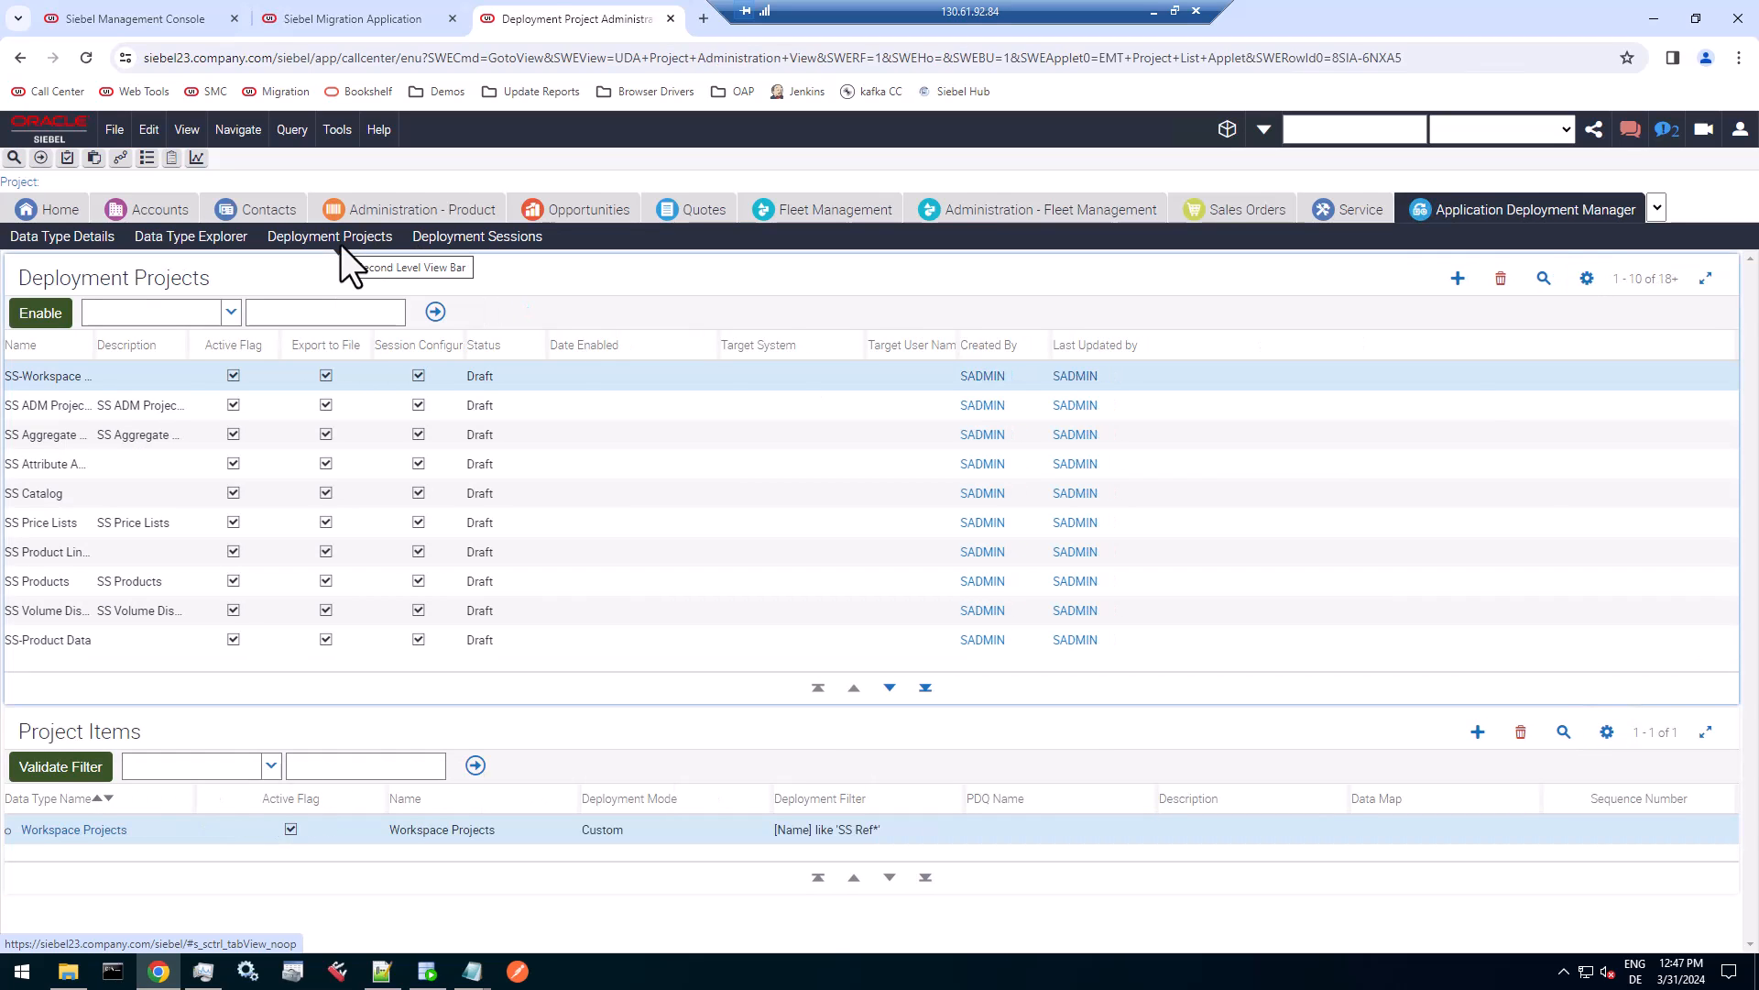
pyautogui.click(468, 243)
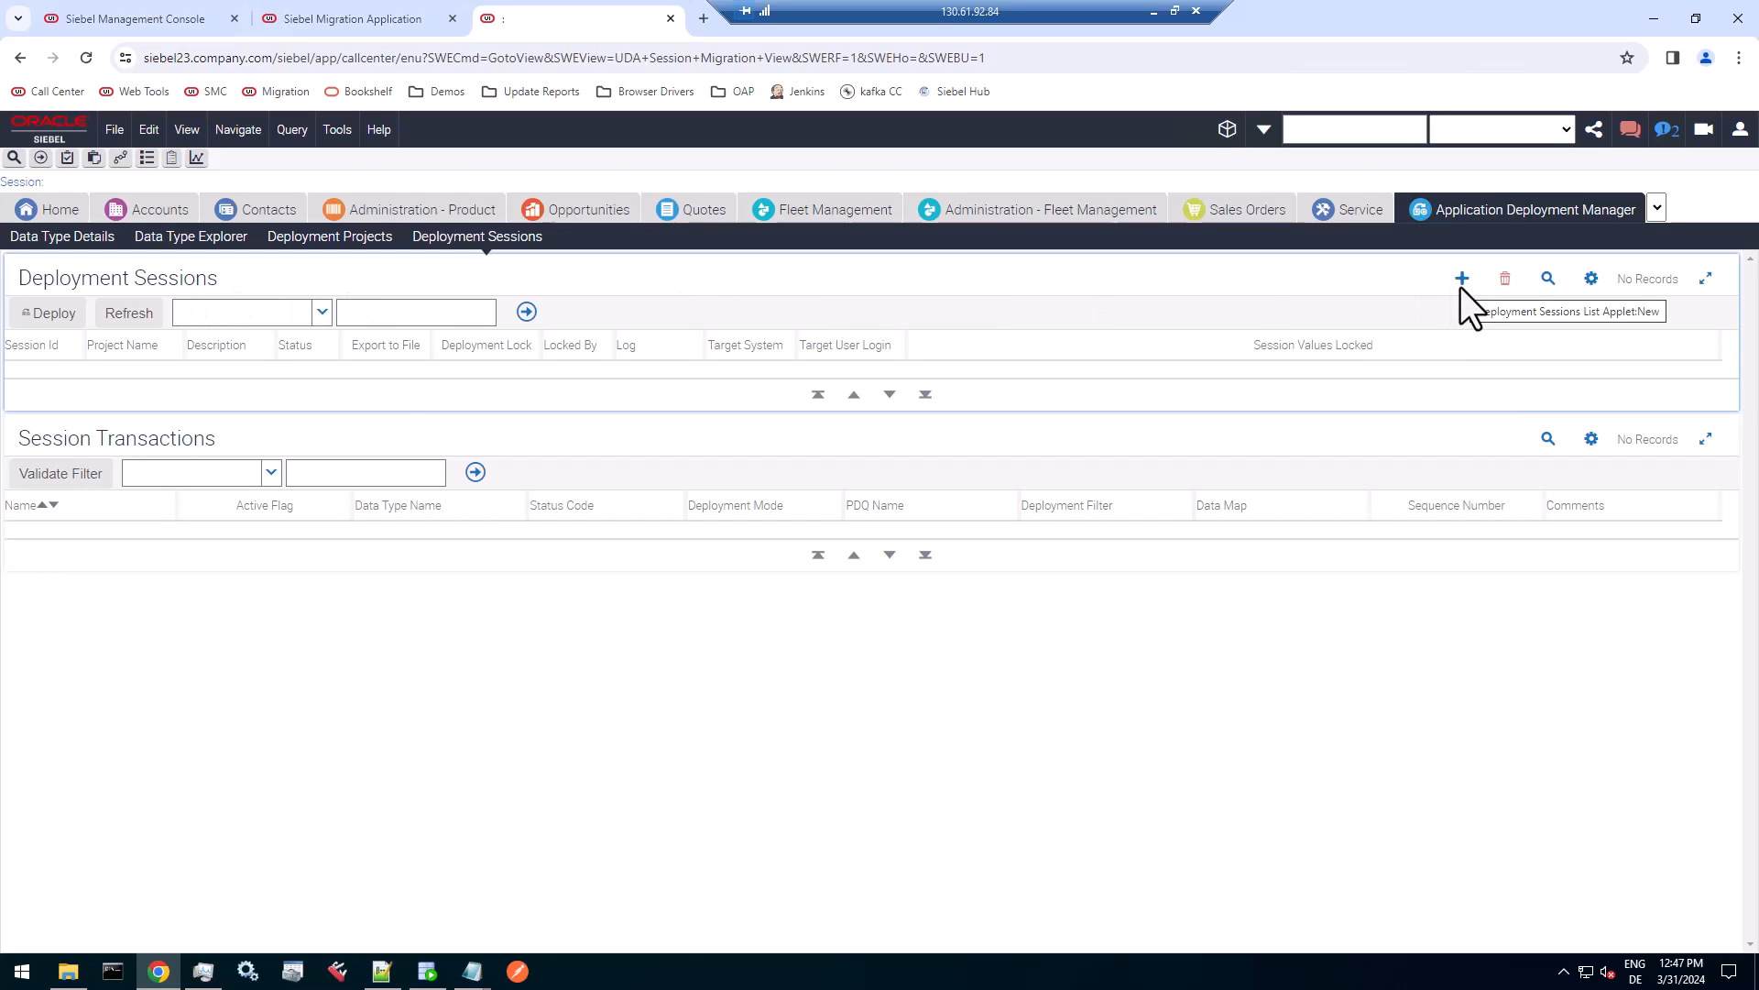
pyautogui.click(1592, 278)
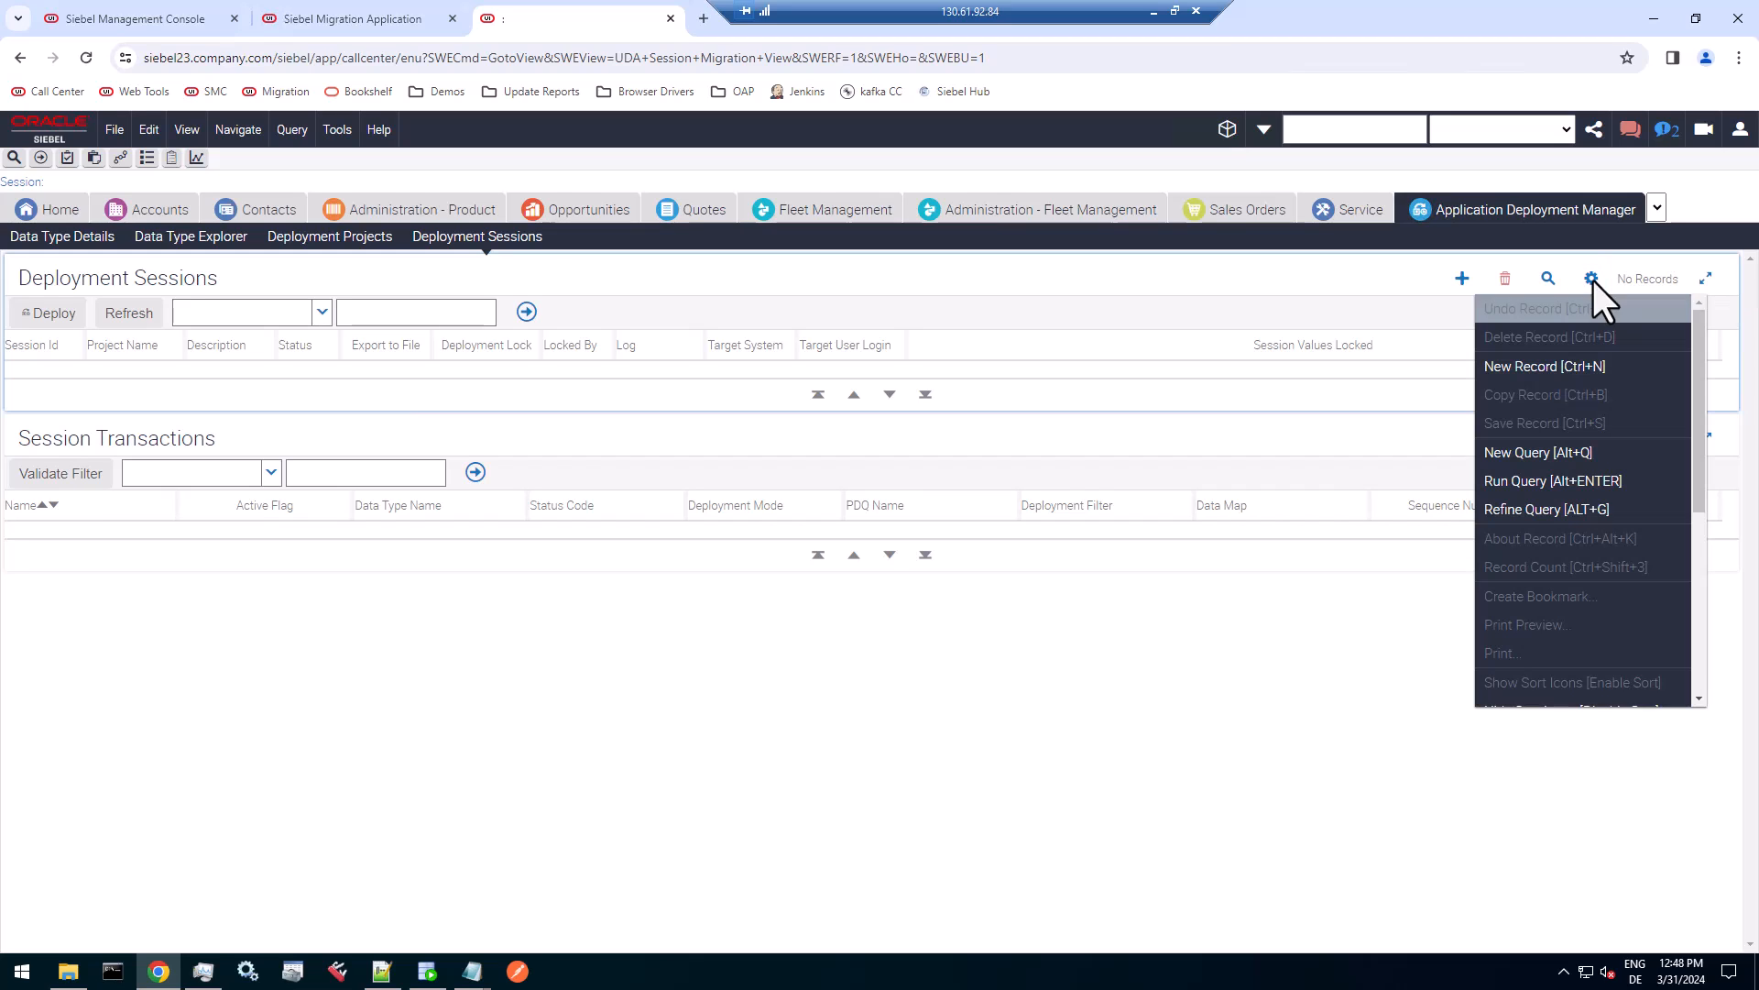
pyautogui.scroll(-5, 1620, 505)
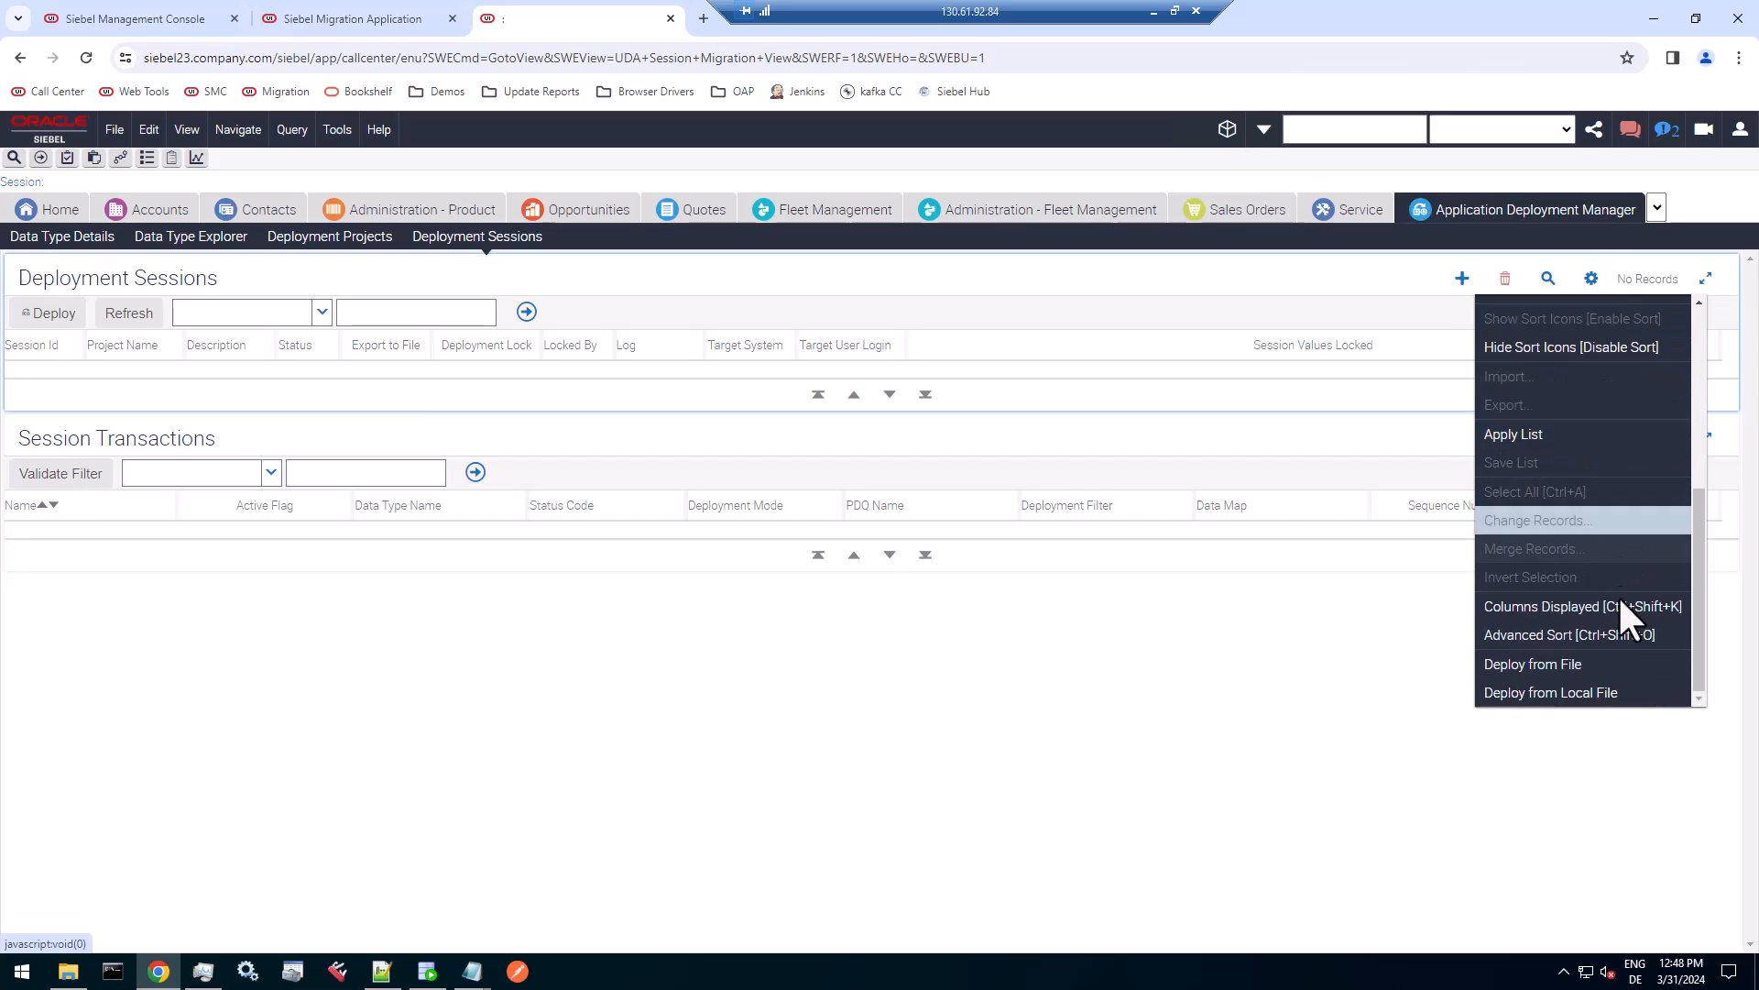
pyautogui.click(1578, 690)
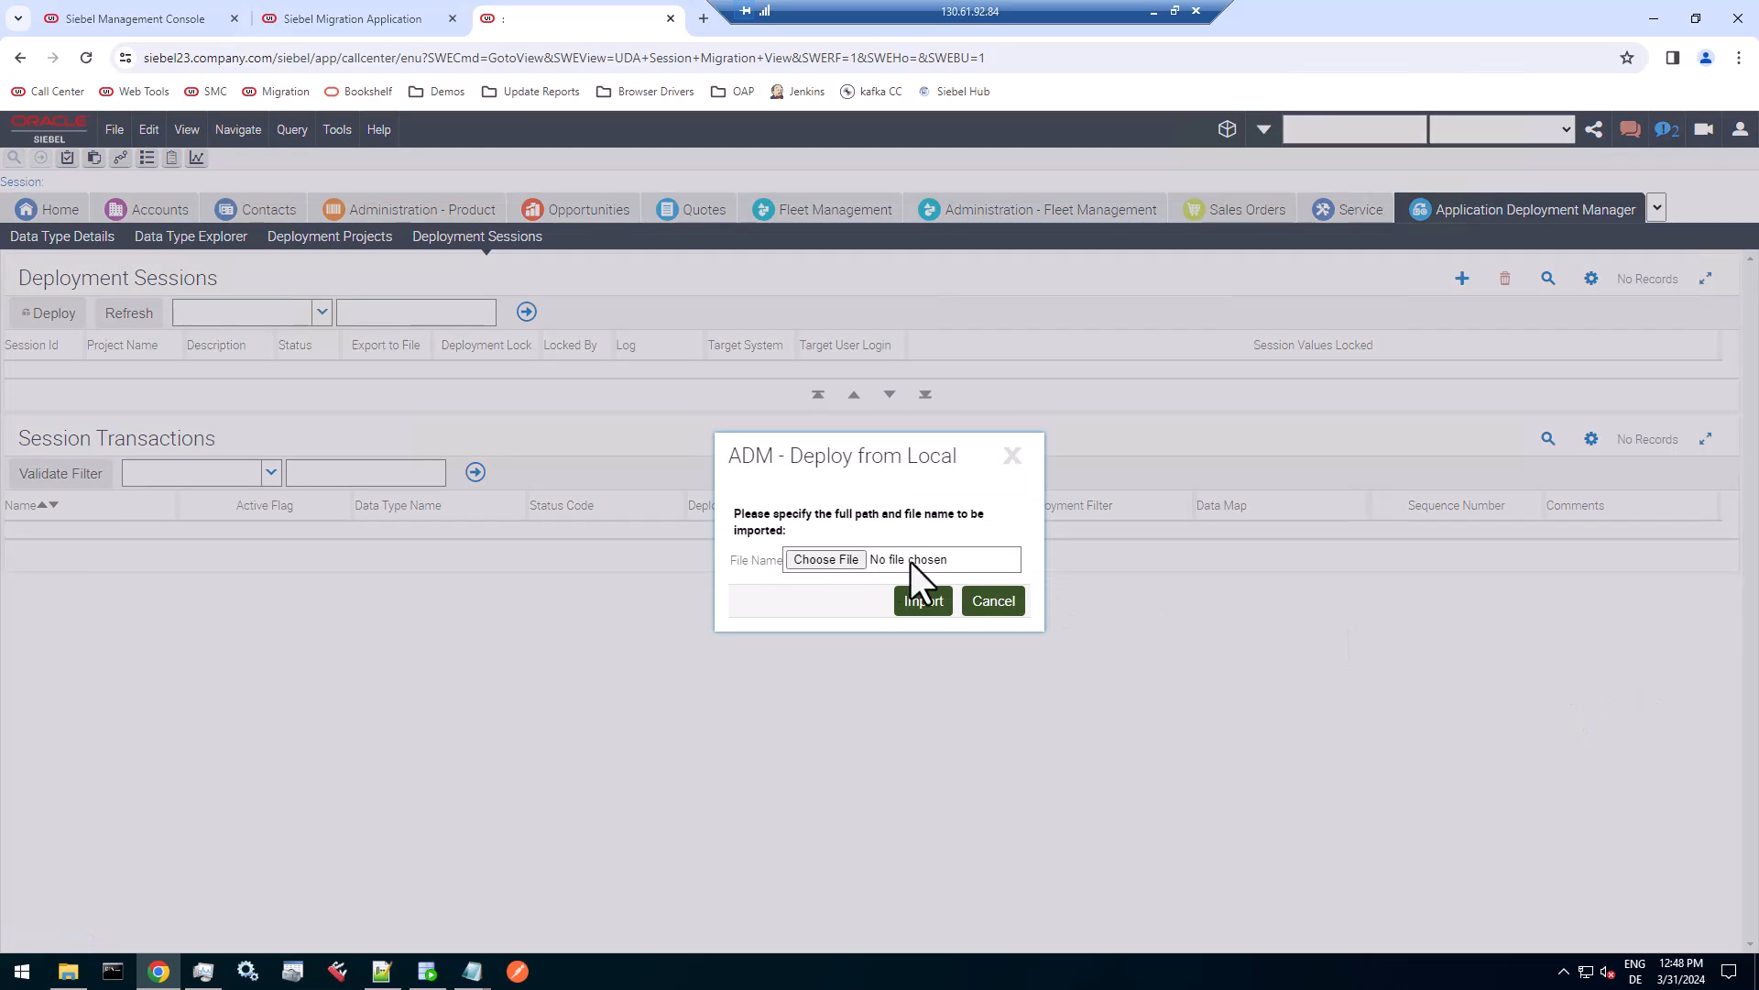
pyautogui.click(804, 559)
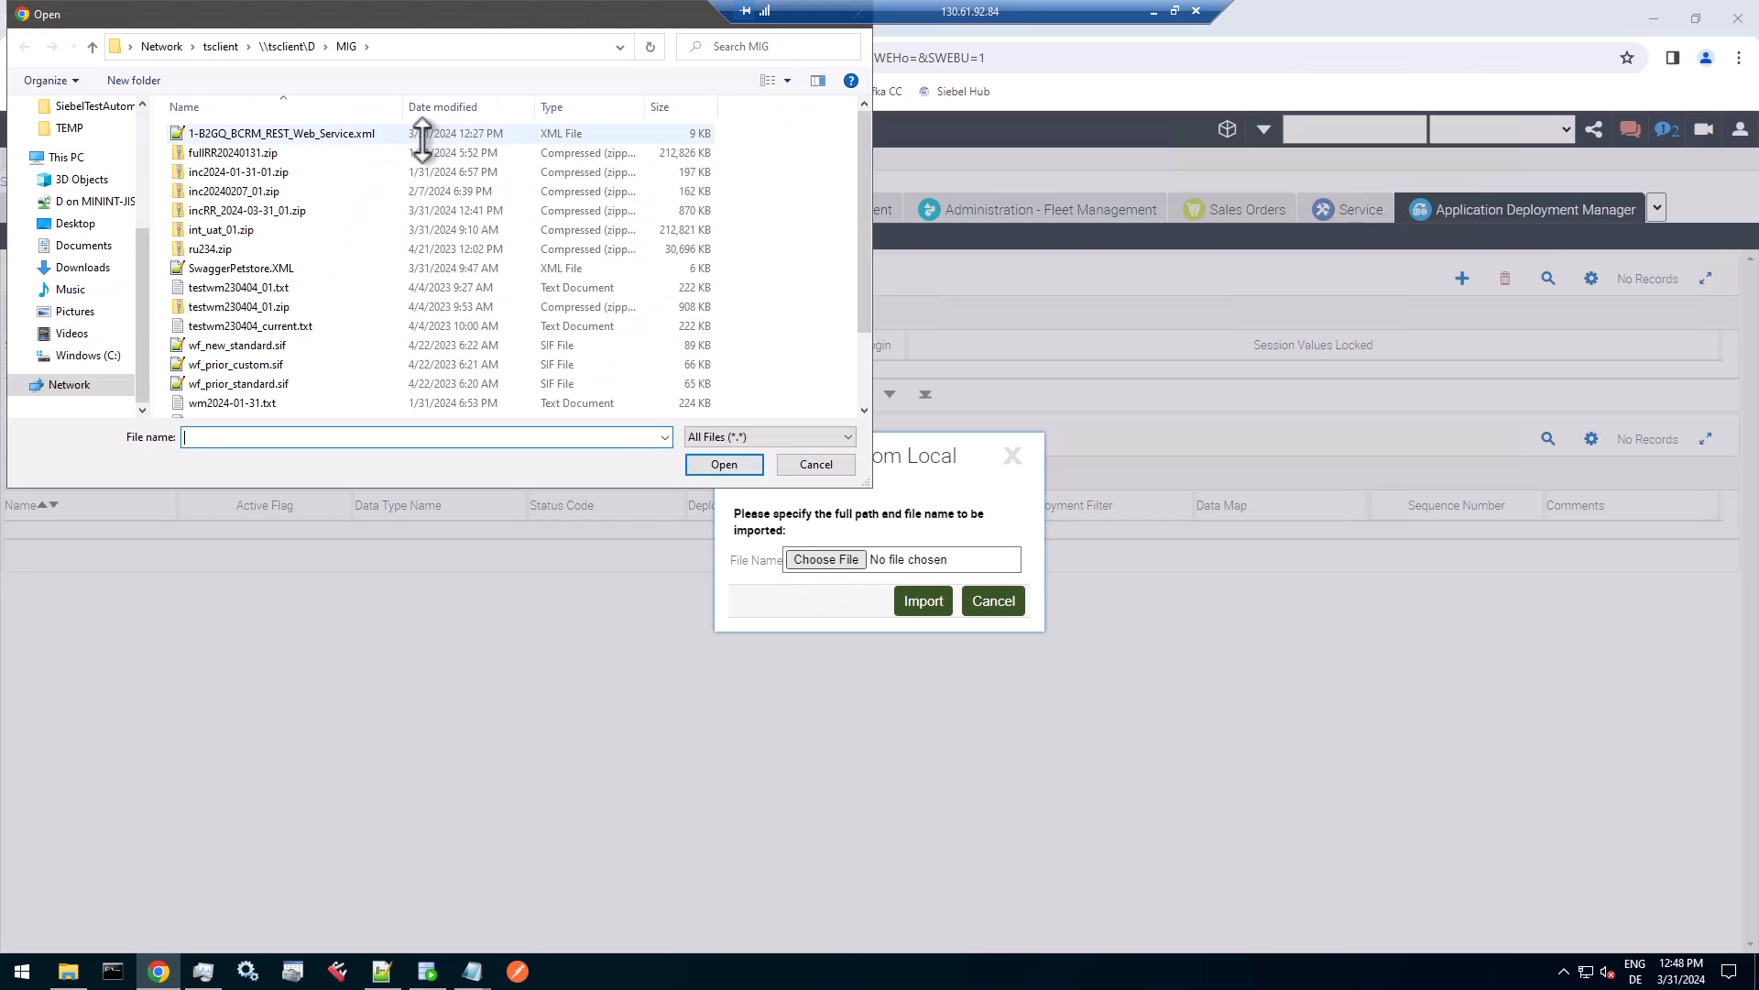
pyautogui.click(343, 135)
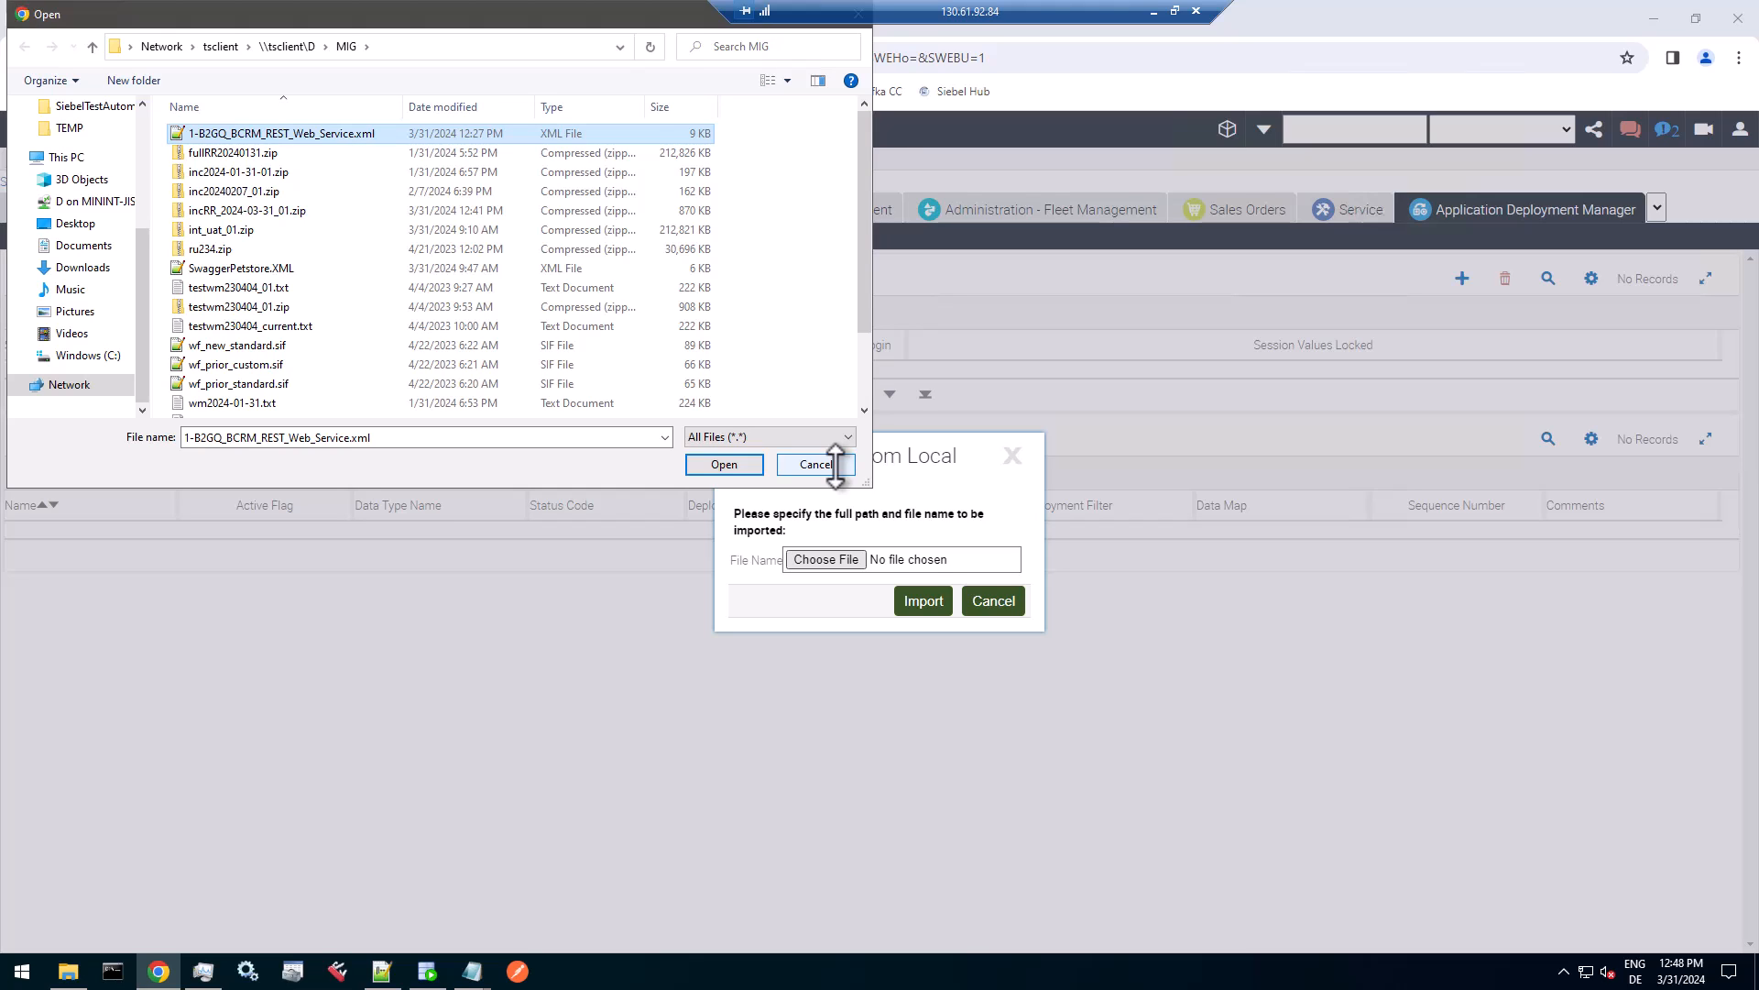
pyautogui.click(829, 465)
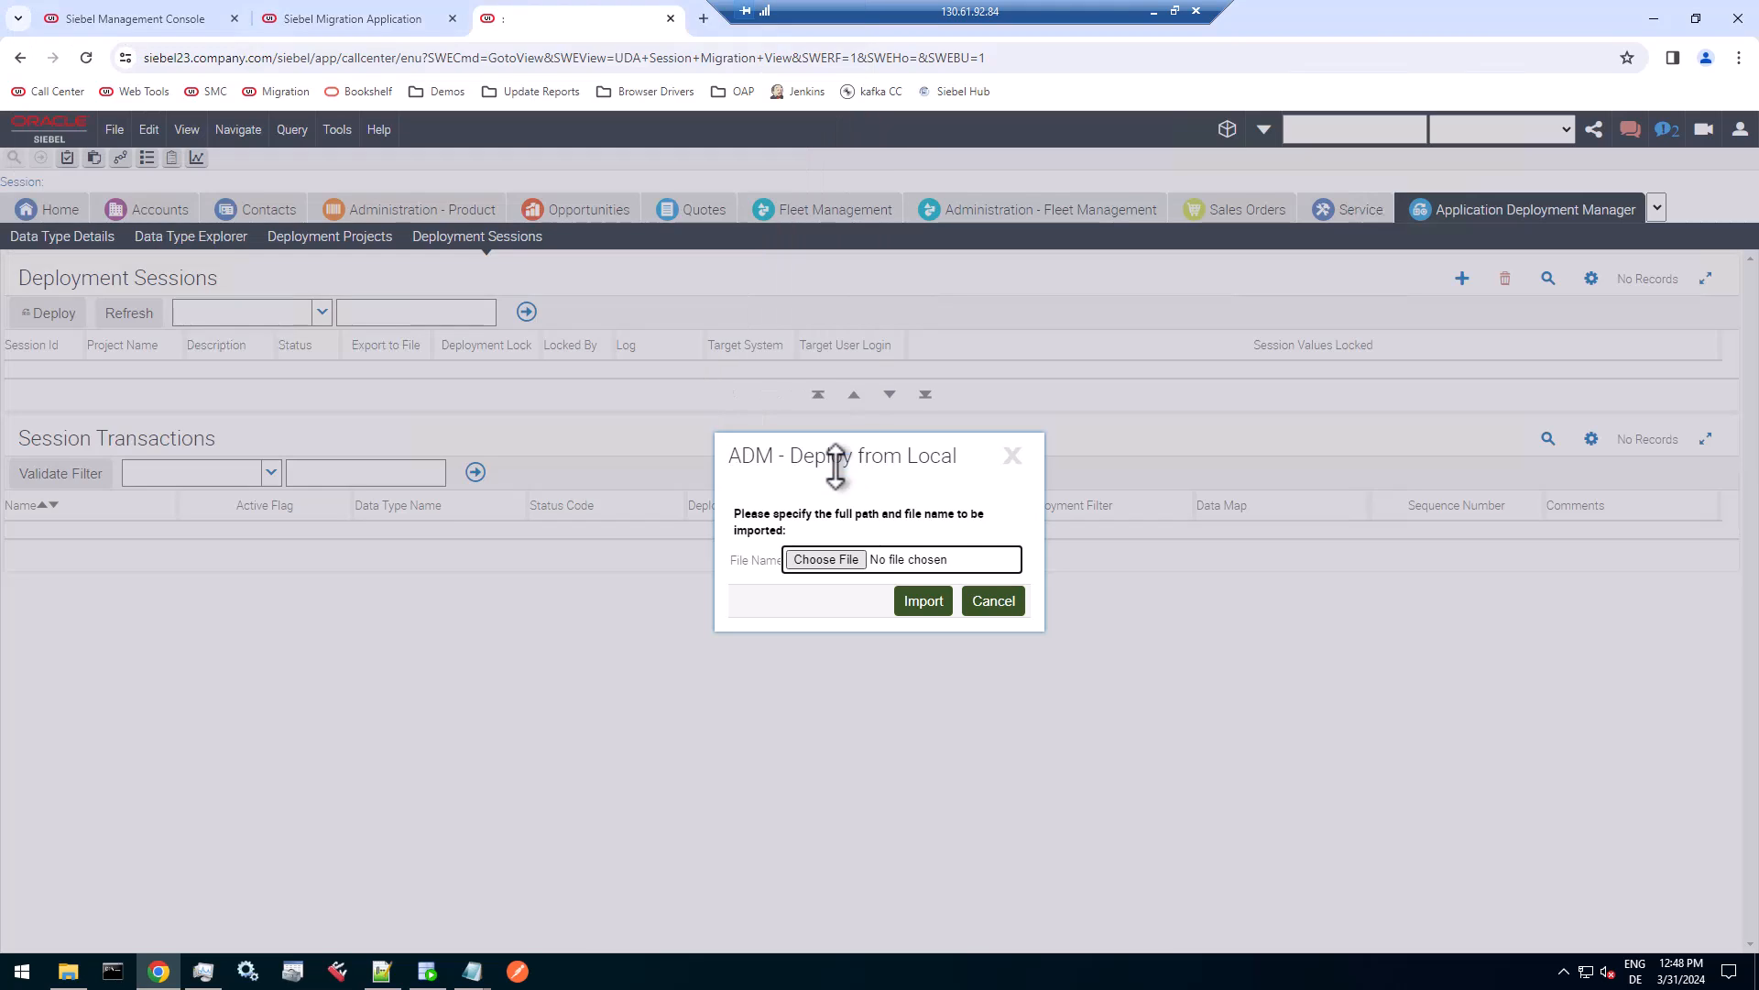
pyautogui.click(995, 602)
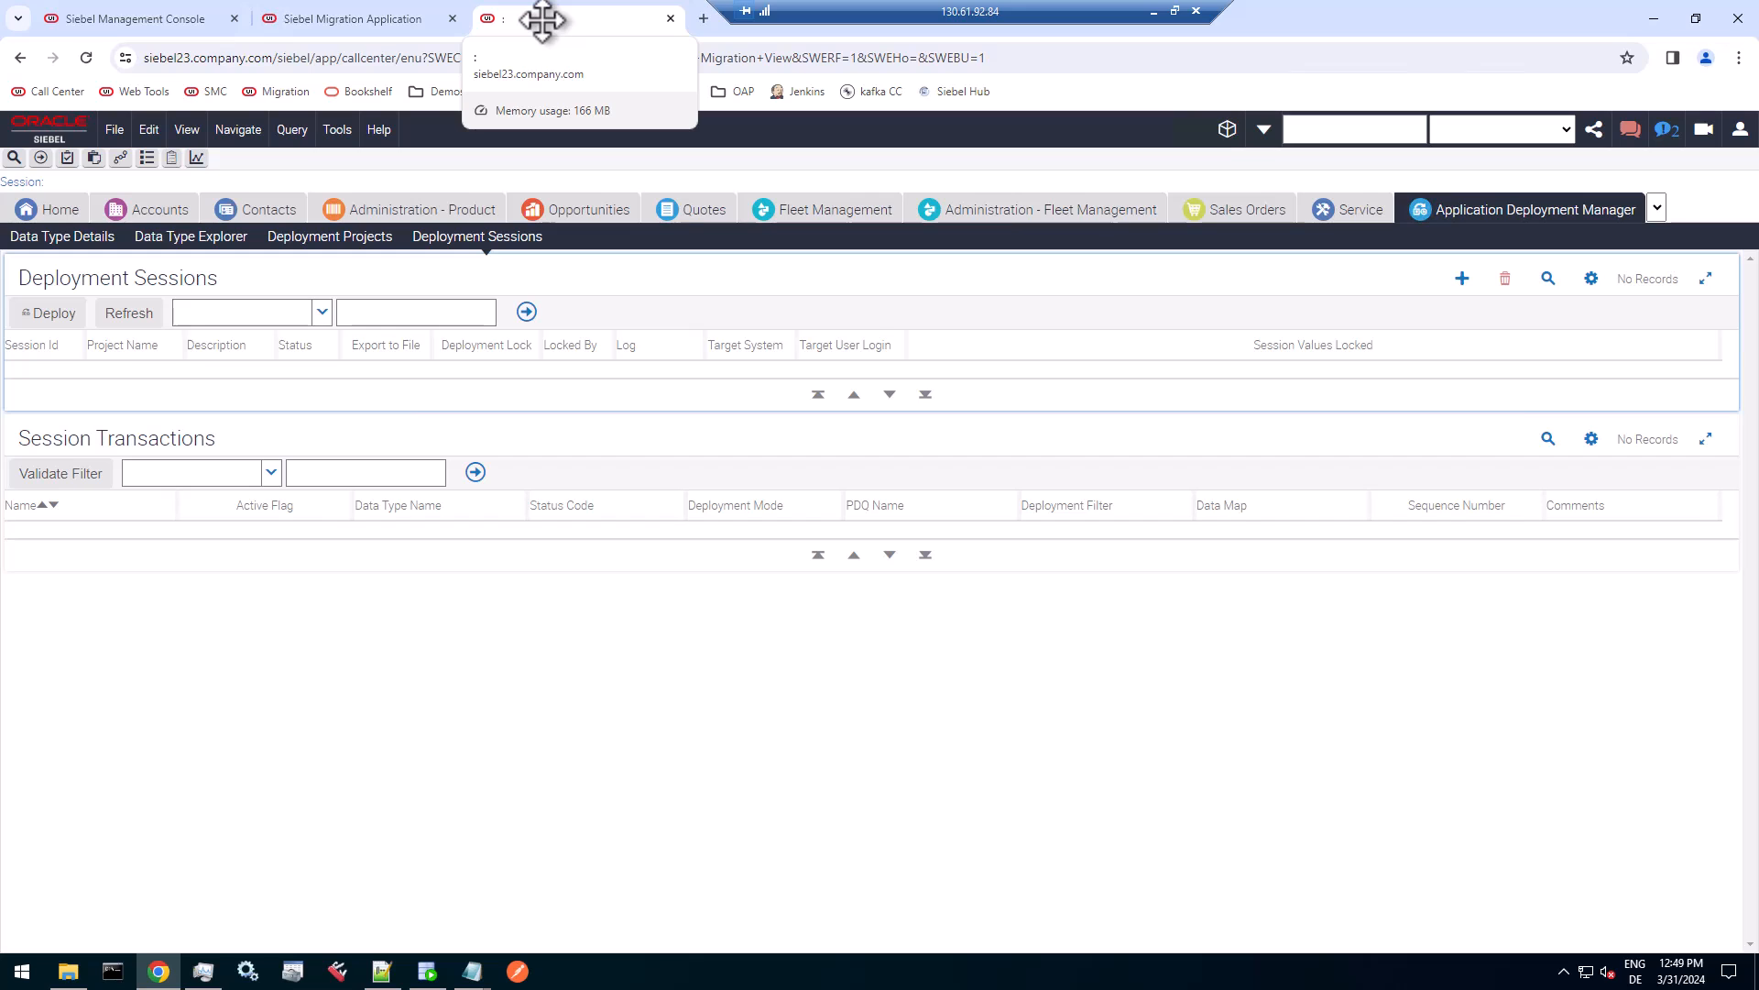
# Query the UAT deployment projects for names matching BCR*.
pyautogui.click(326, 236)
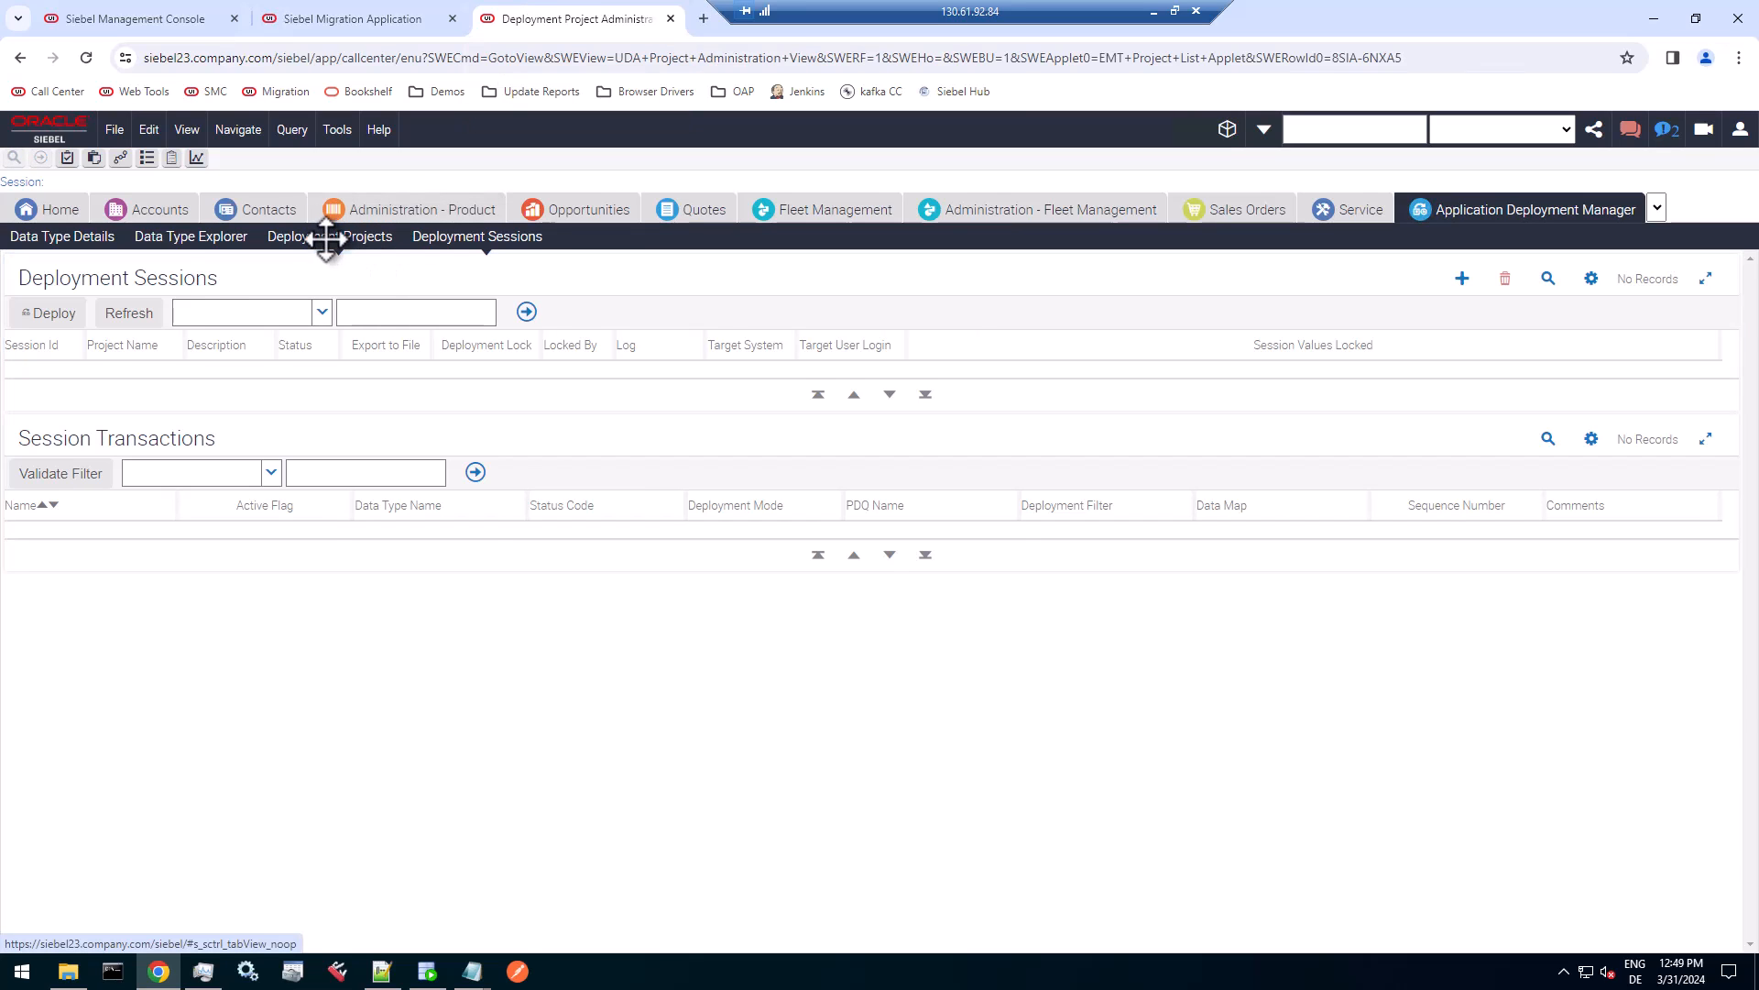
pyautogui.click(1530, 278)
pyautogui.write('BCR')
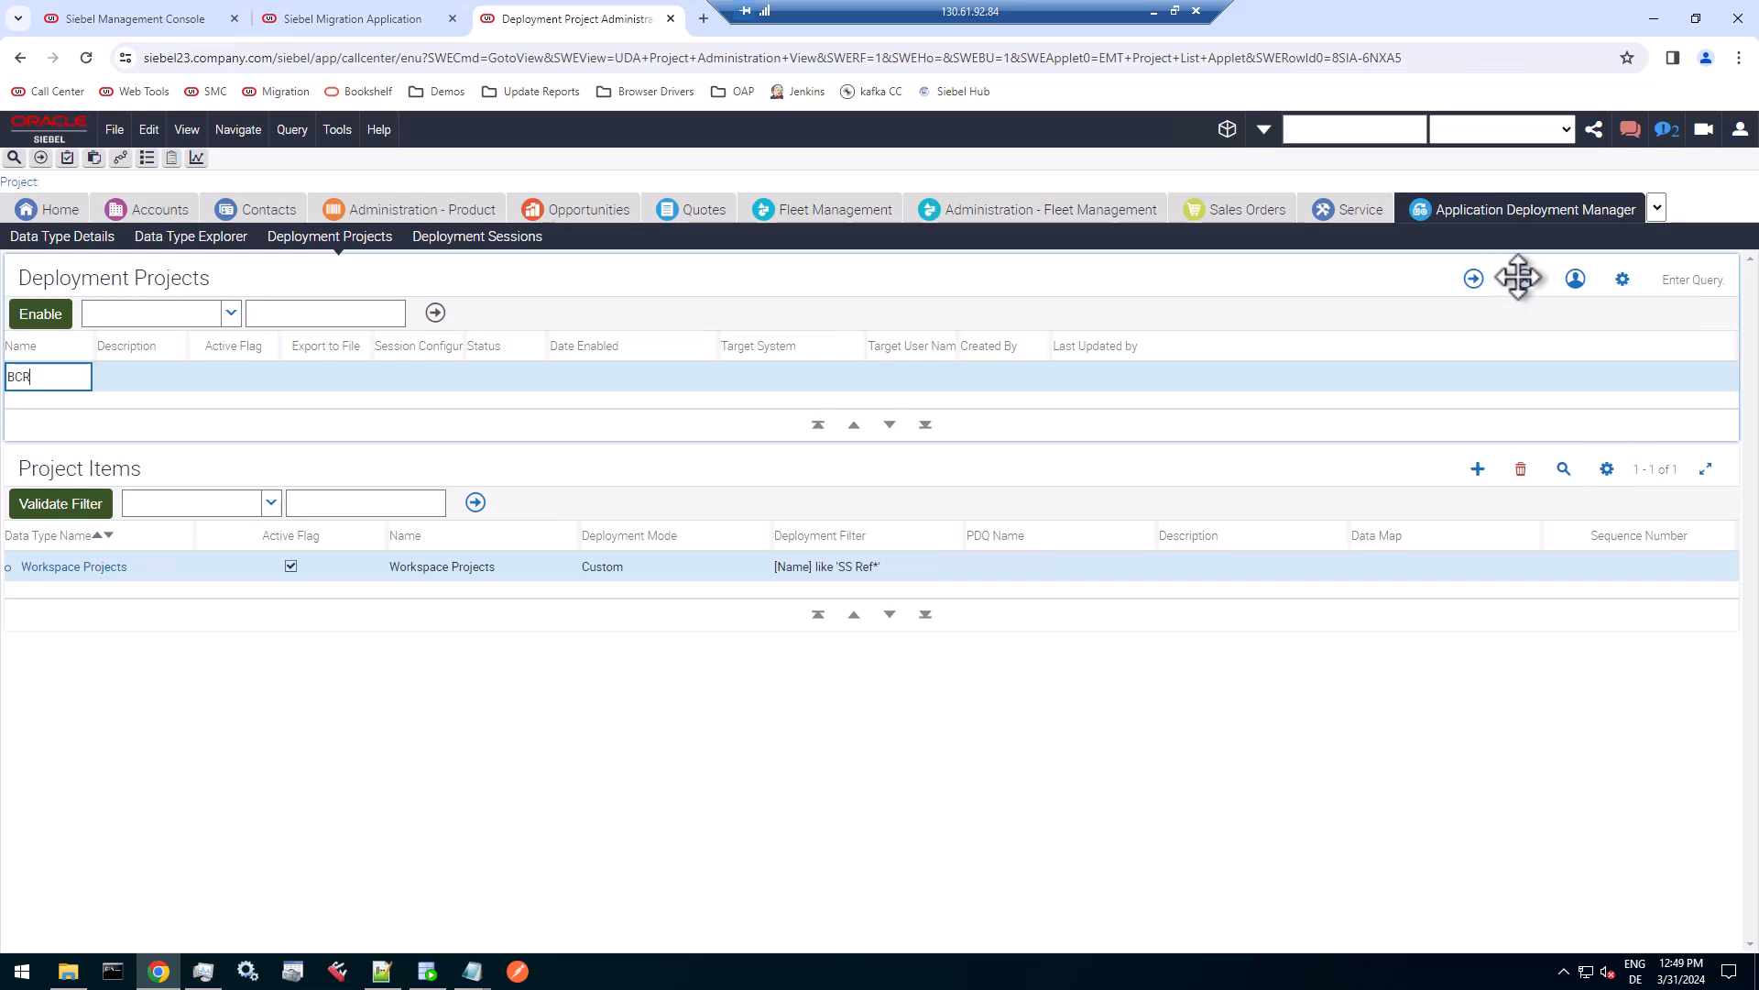
pyautogui.write('*')
pyautogui.press('Return')
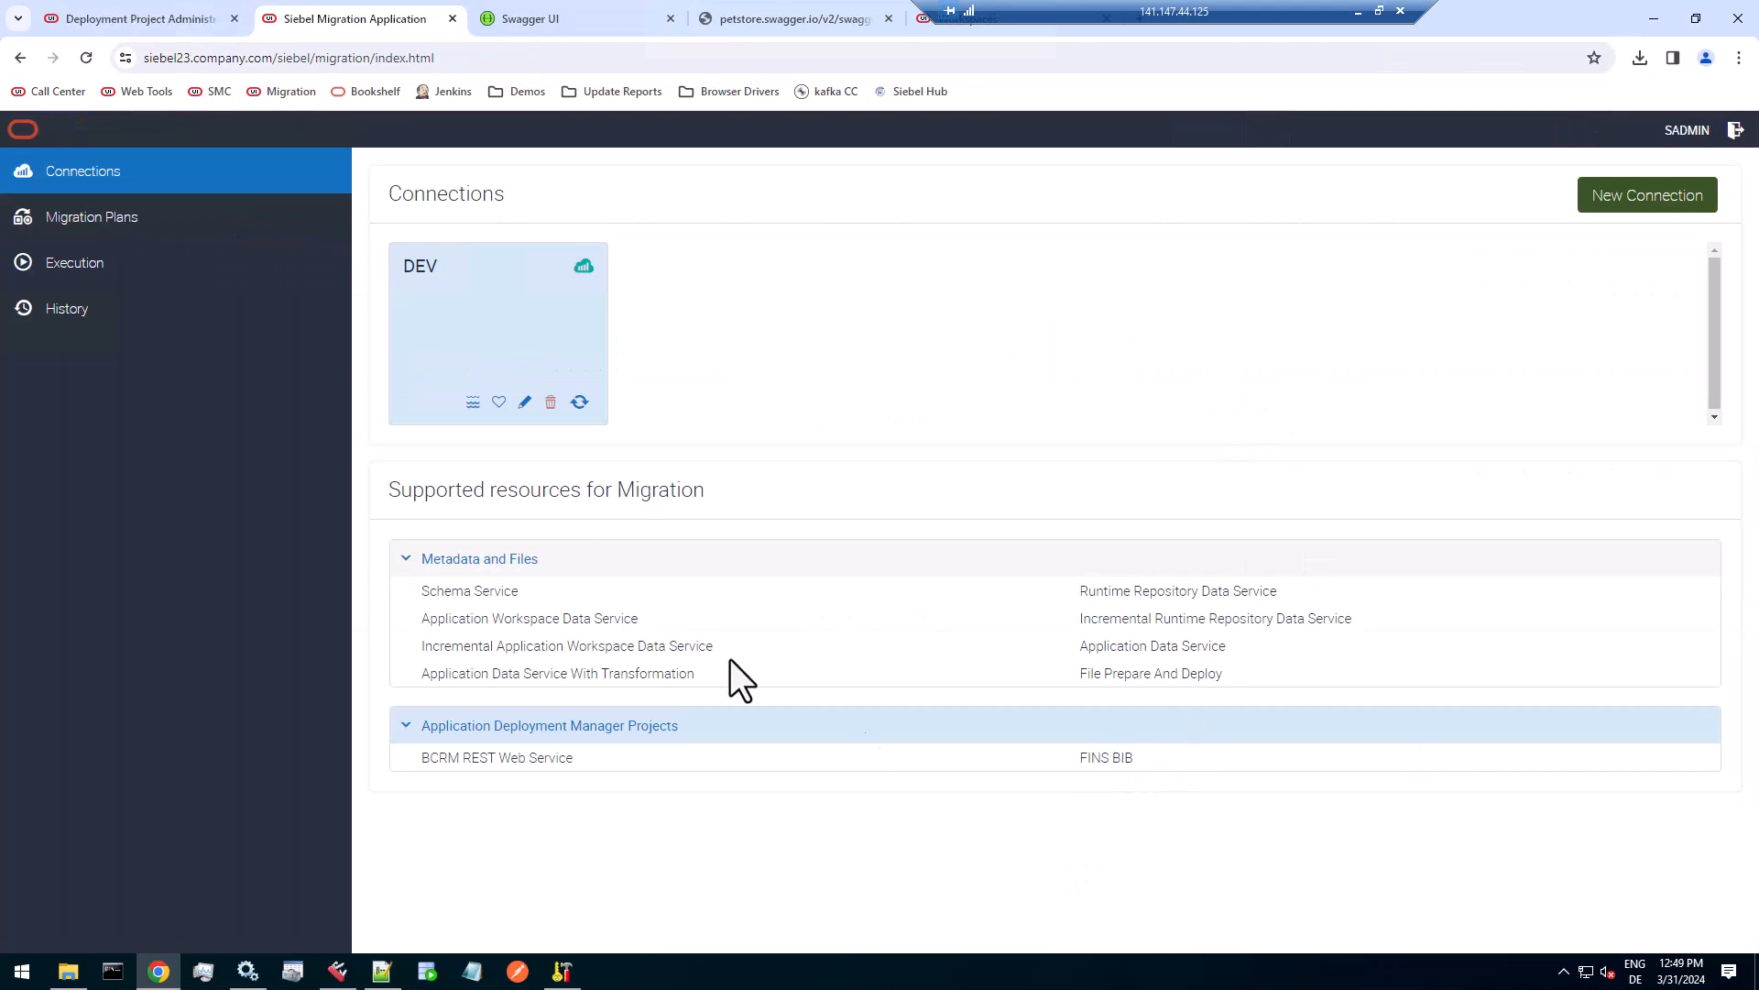
# Refresh the DEV connection's resources in the DEV Siebel Migration Application, and start a migration plan named ADM Export with description demo.
pyautogui.click(580, 404)
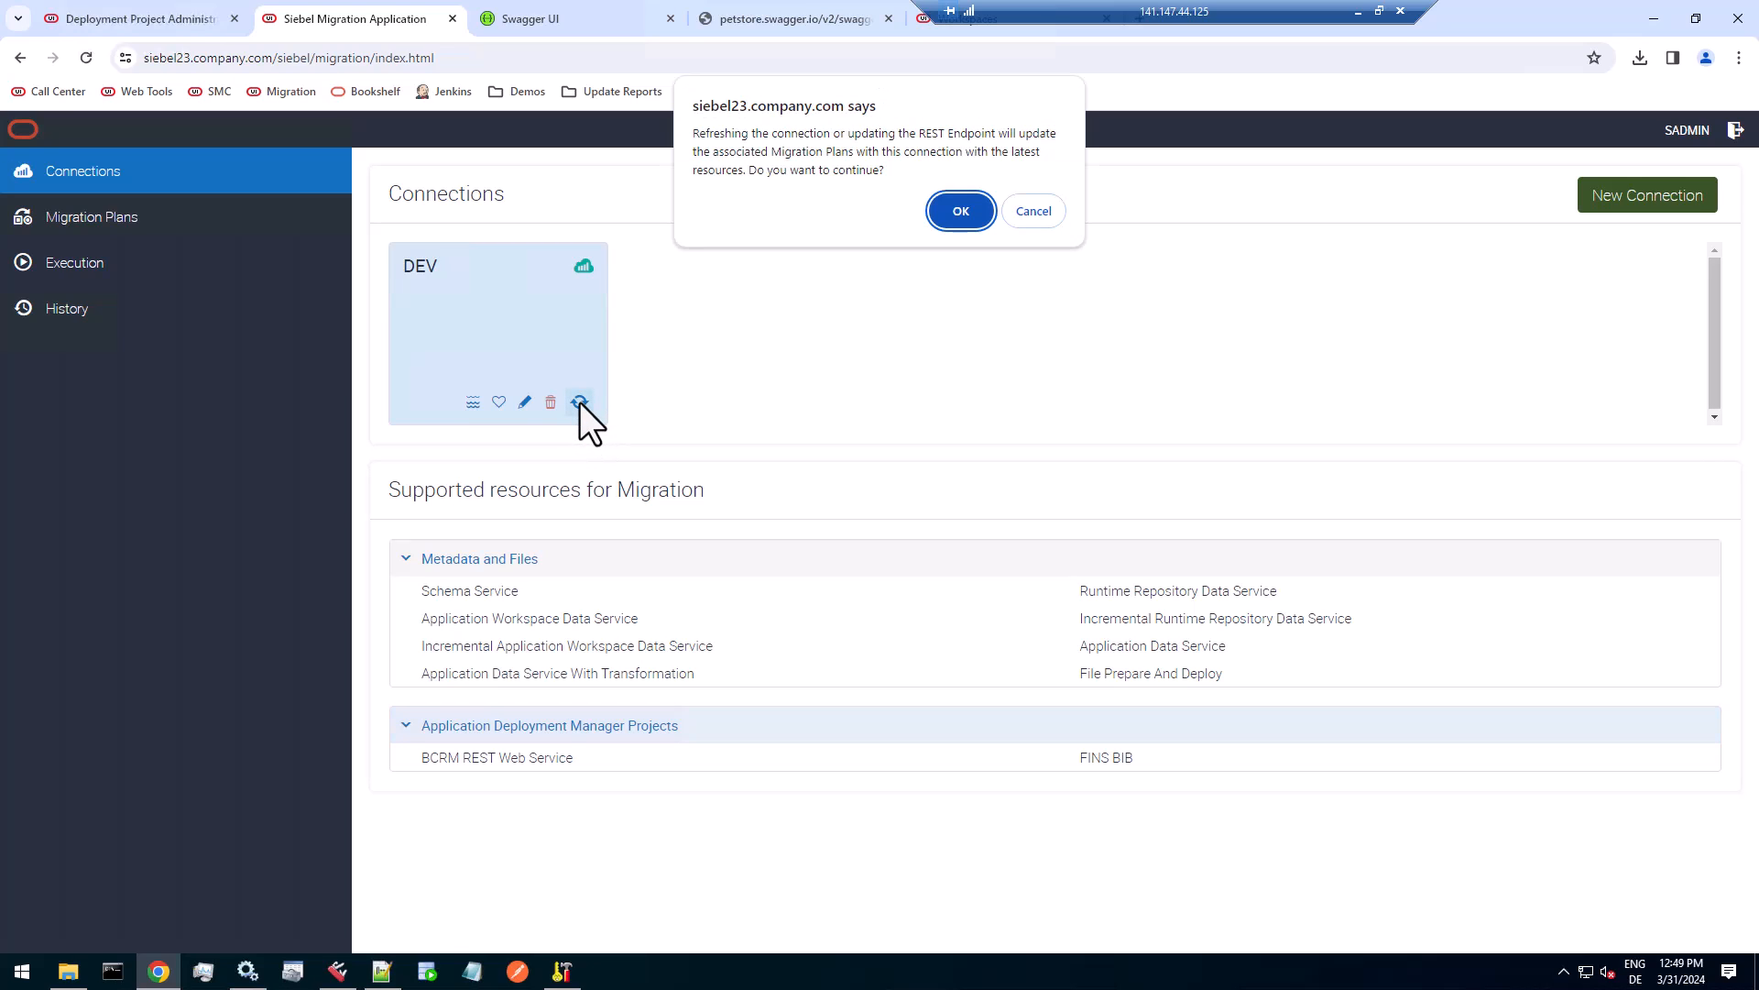
pyautogui.click(959, 212)
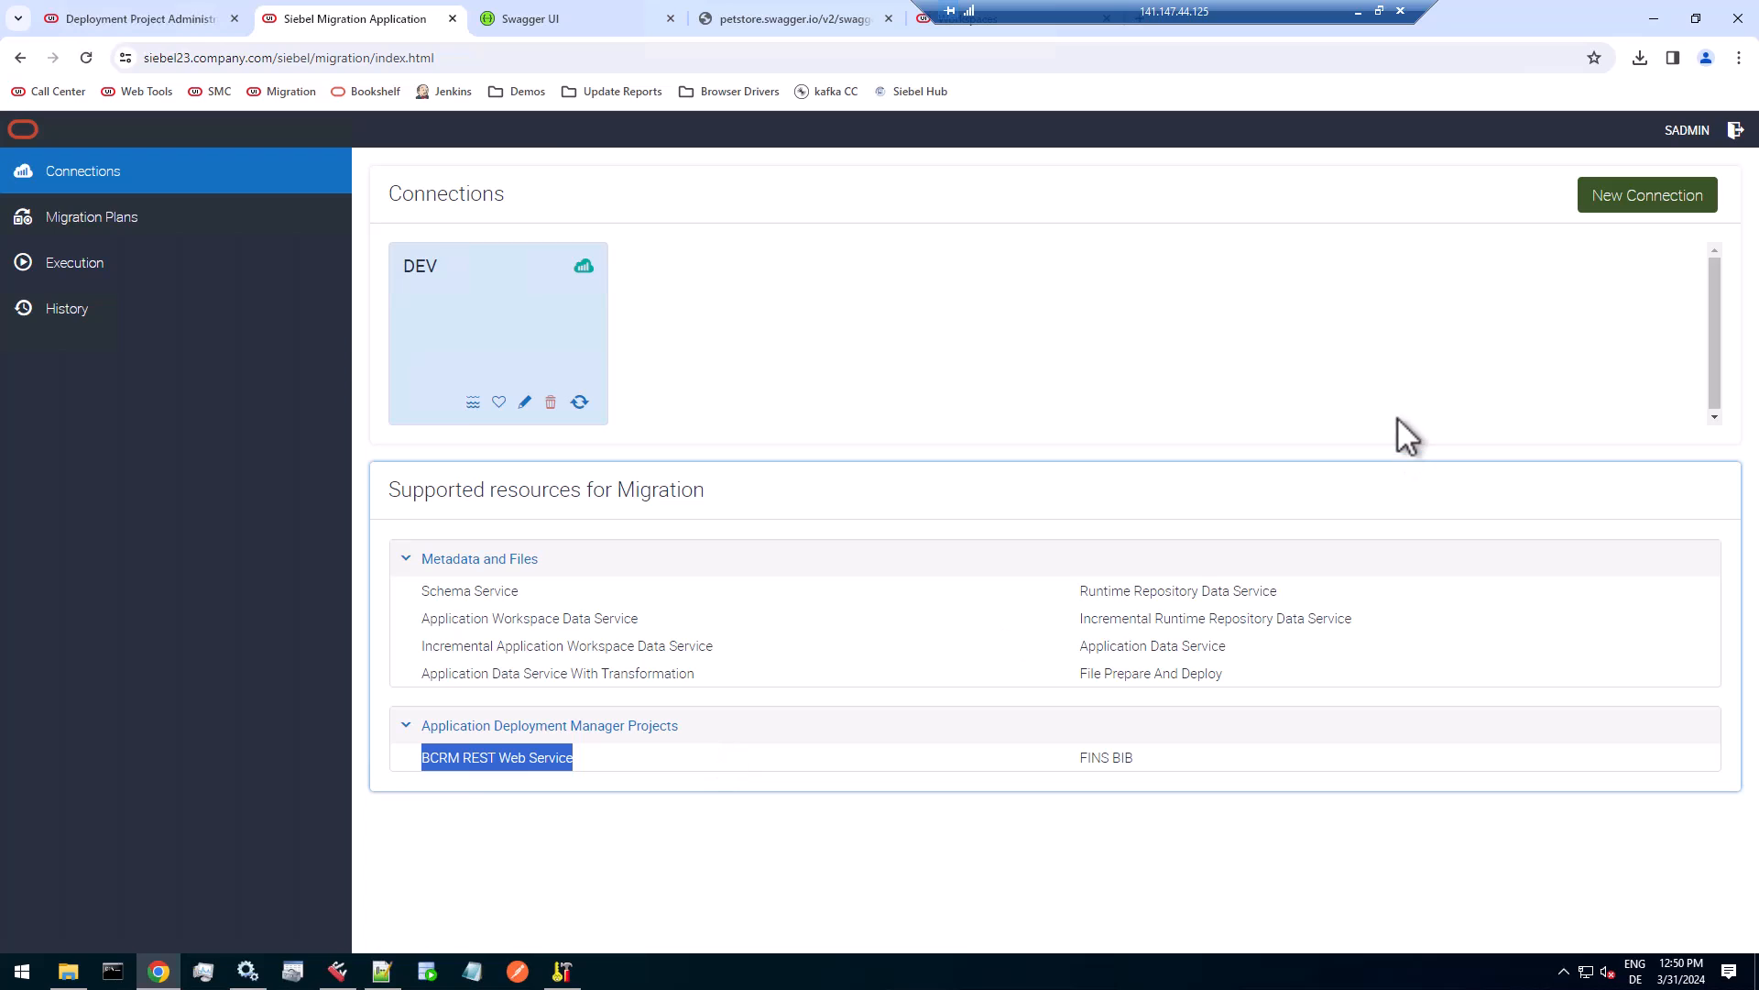
pyautogui.click(113, 213)
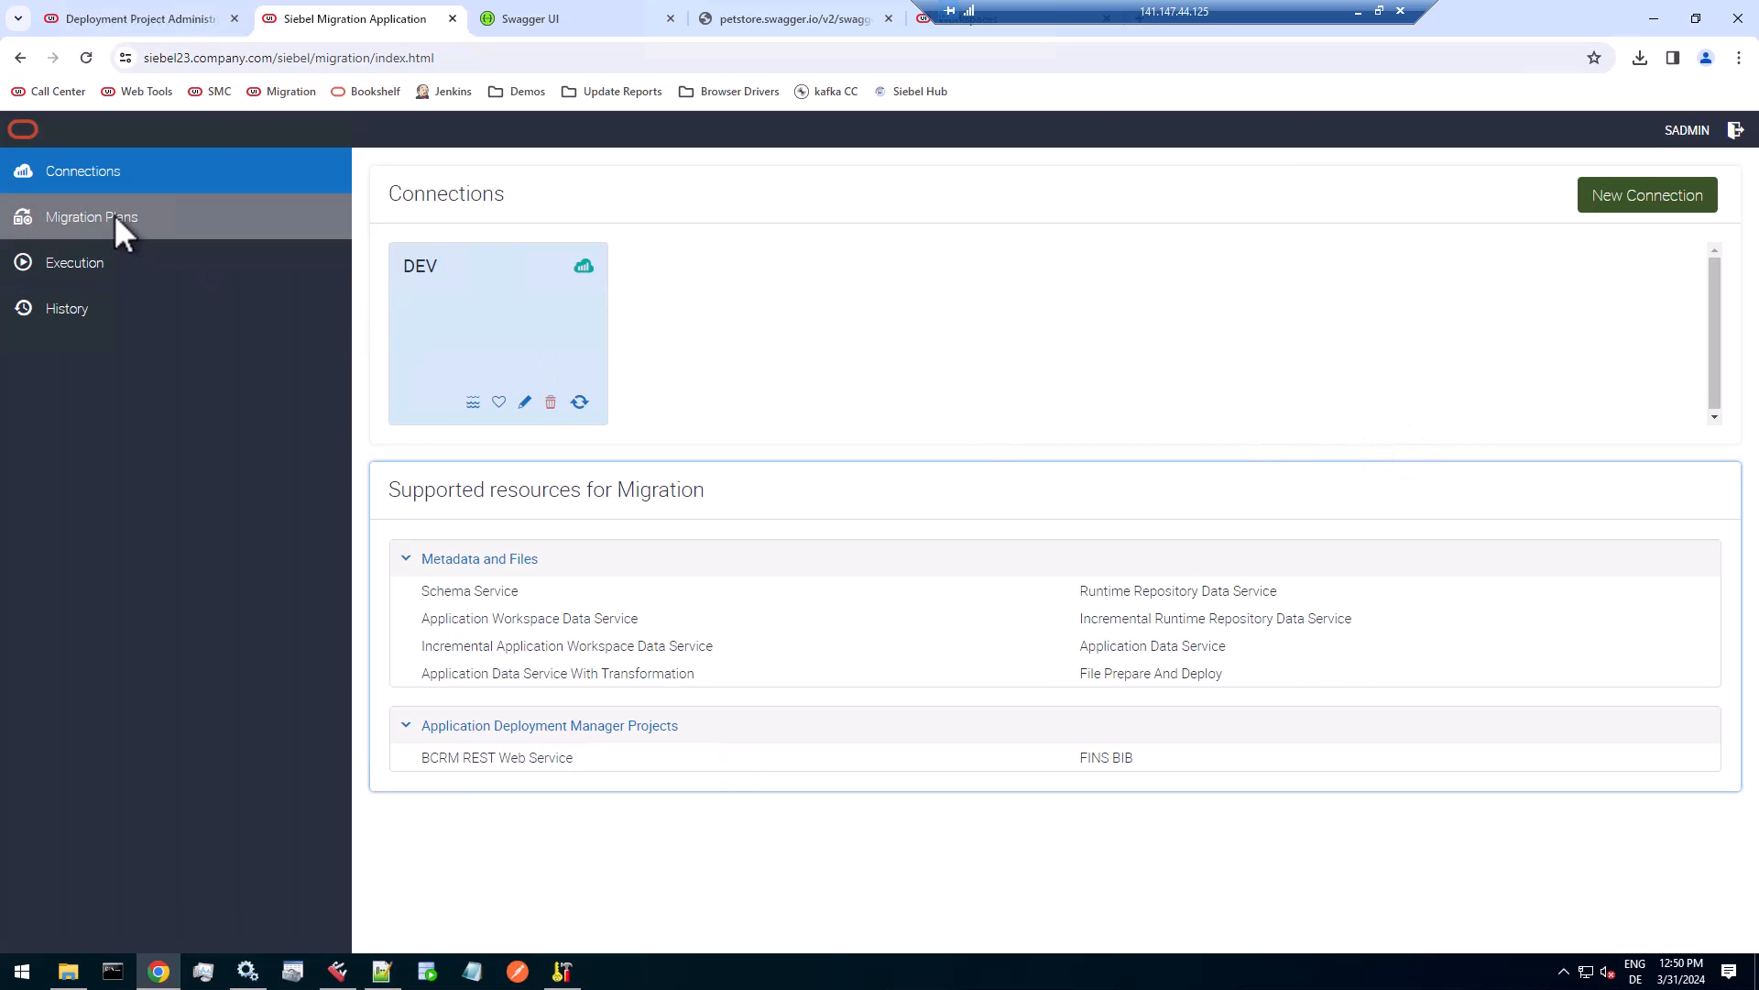
pyautogui.click(1645, 207)
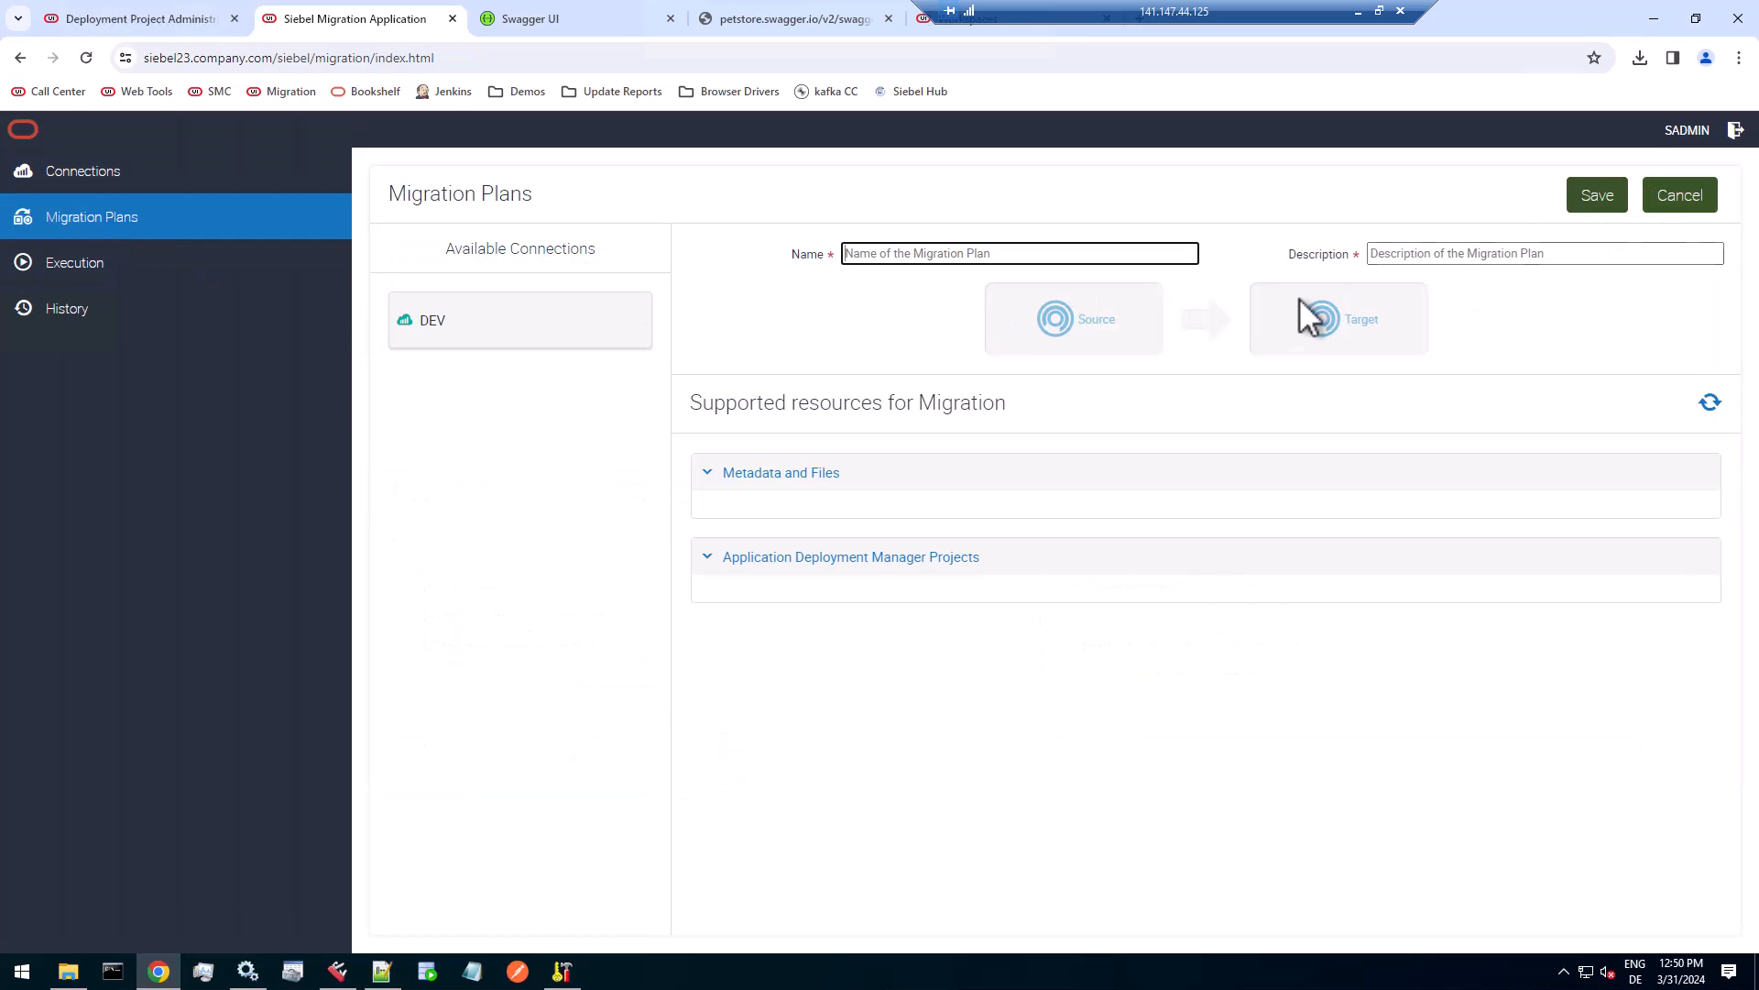
pyautogui.write('ADM')
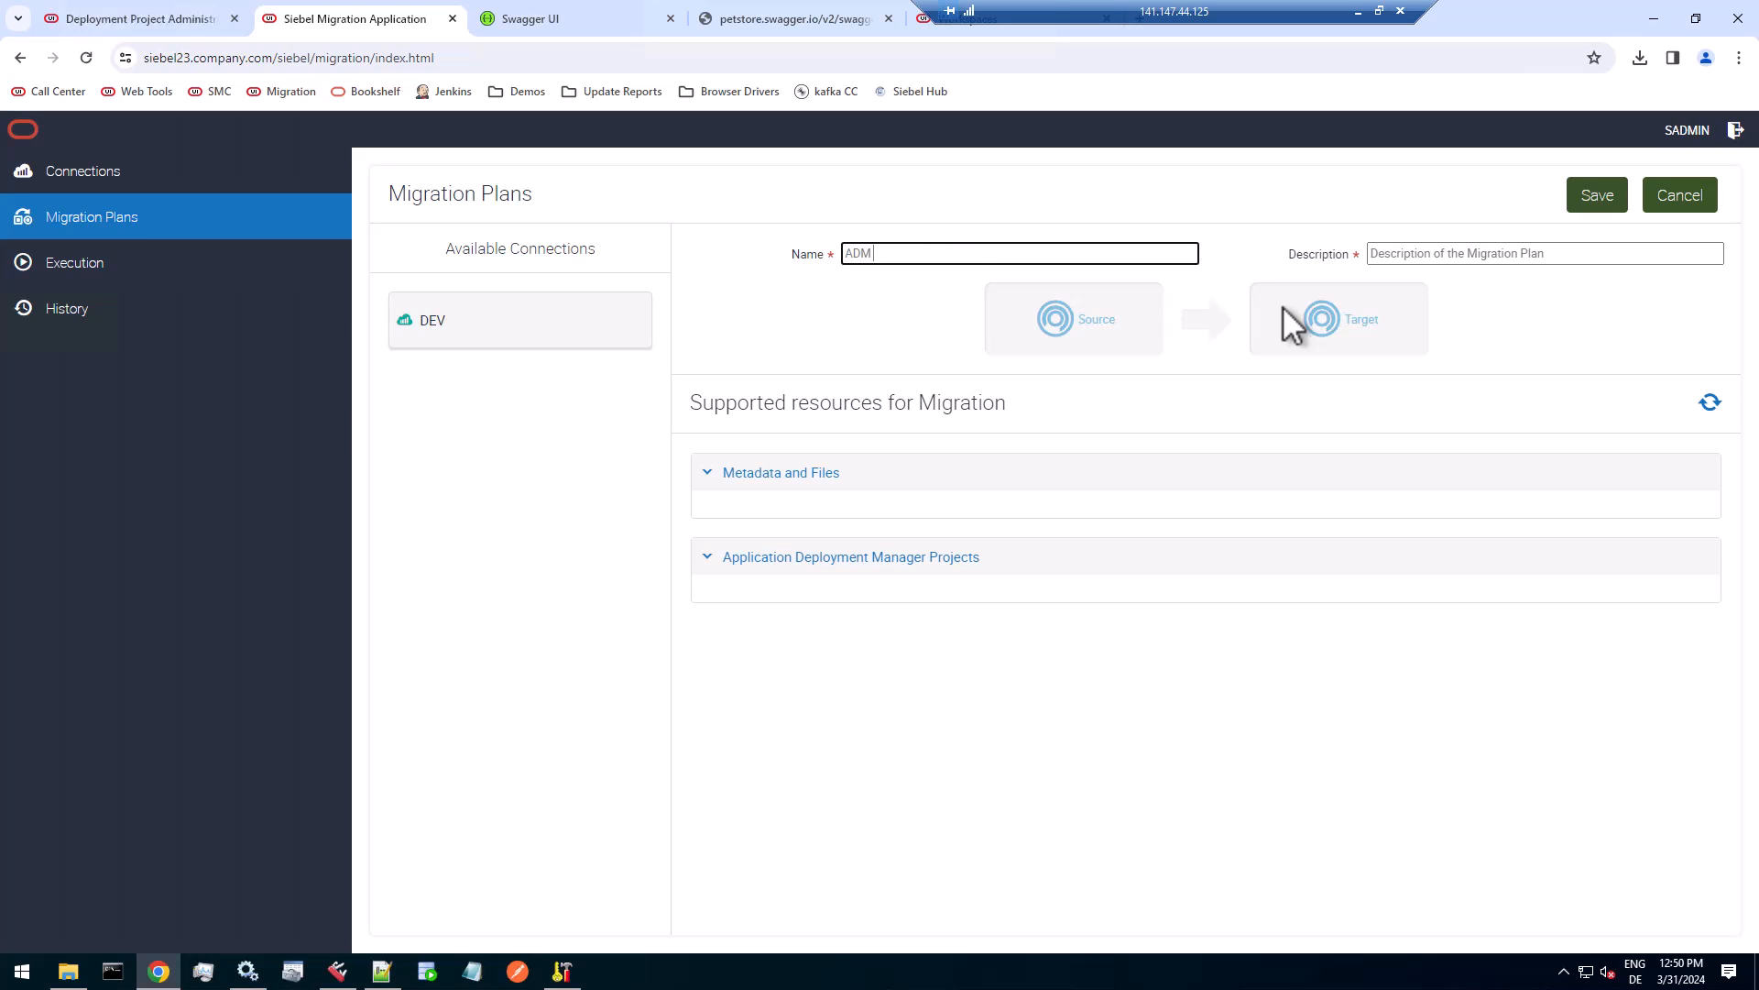
pyautogui.write(' Export')
pyautogui.press('Tab')
pyautogui.write('demo')
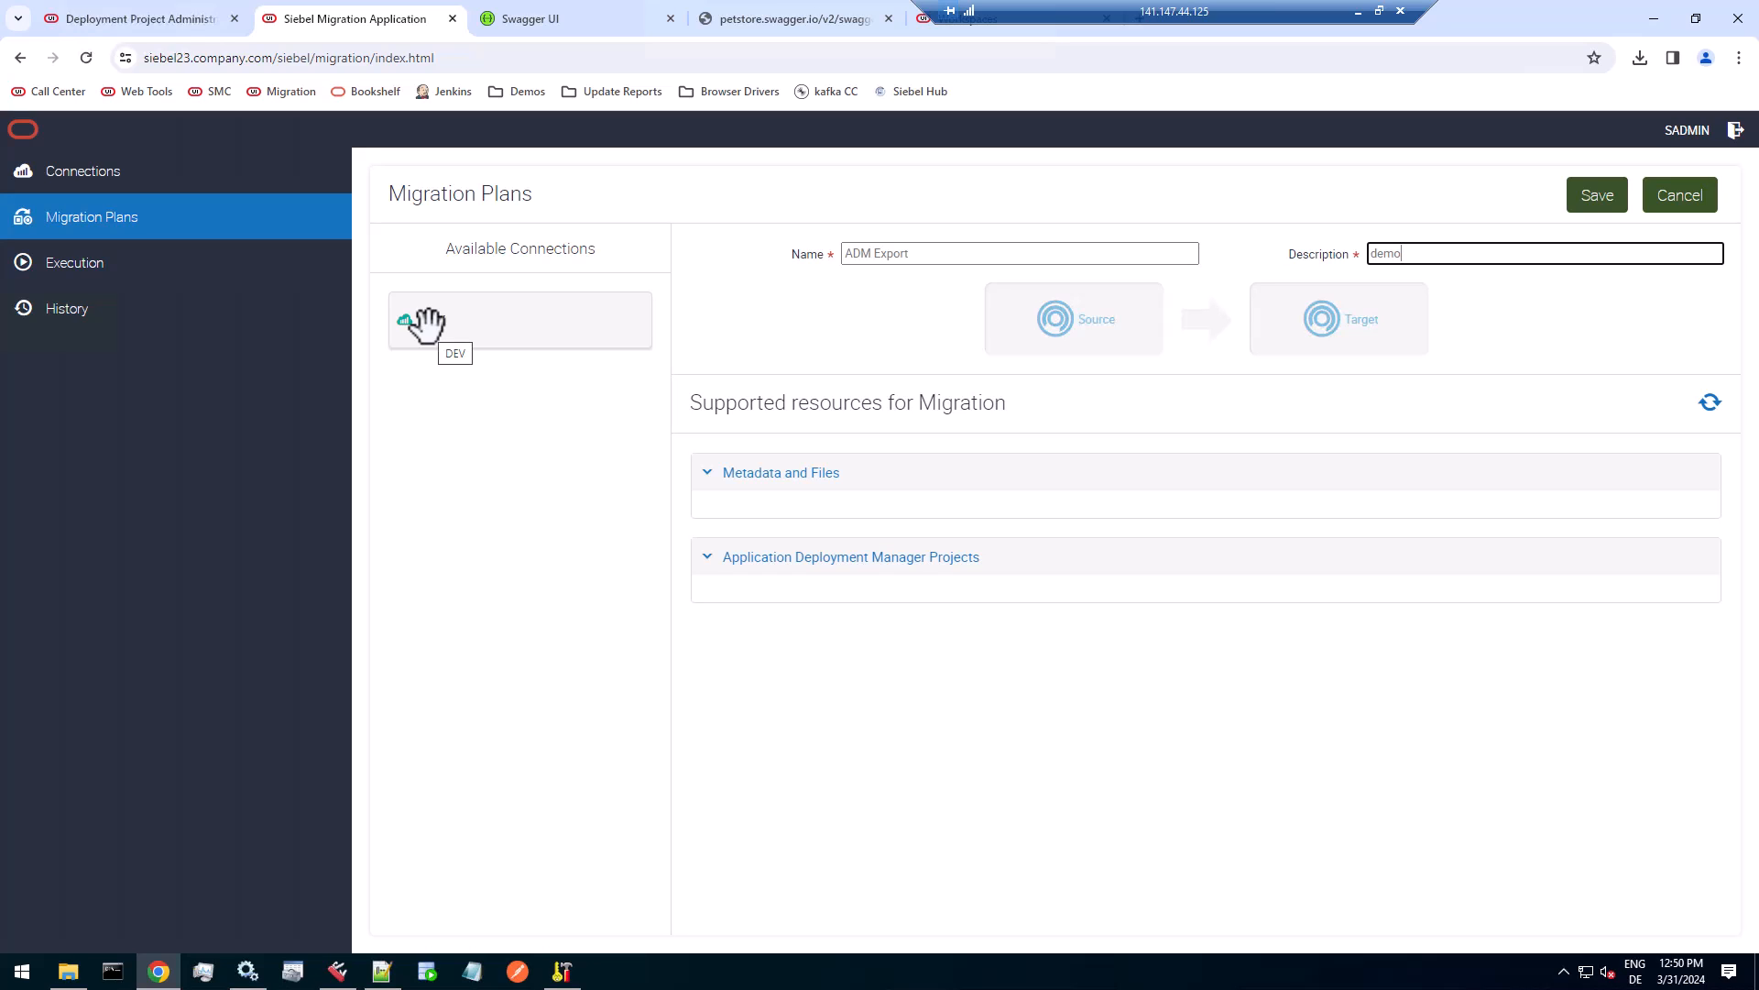
# Set DEV as the plan's source, include the BCRM REST Web Service deployment project with sequence number 1, and save the plan.
pyautogui.moveTo(426, 322); pyautogui.dragTo(1024, 330)
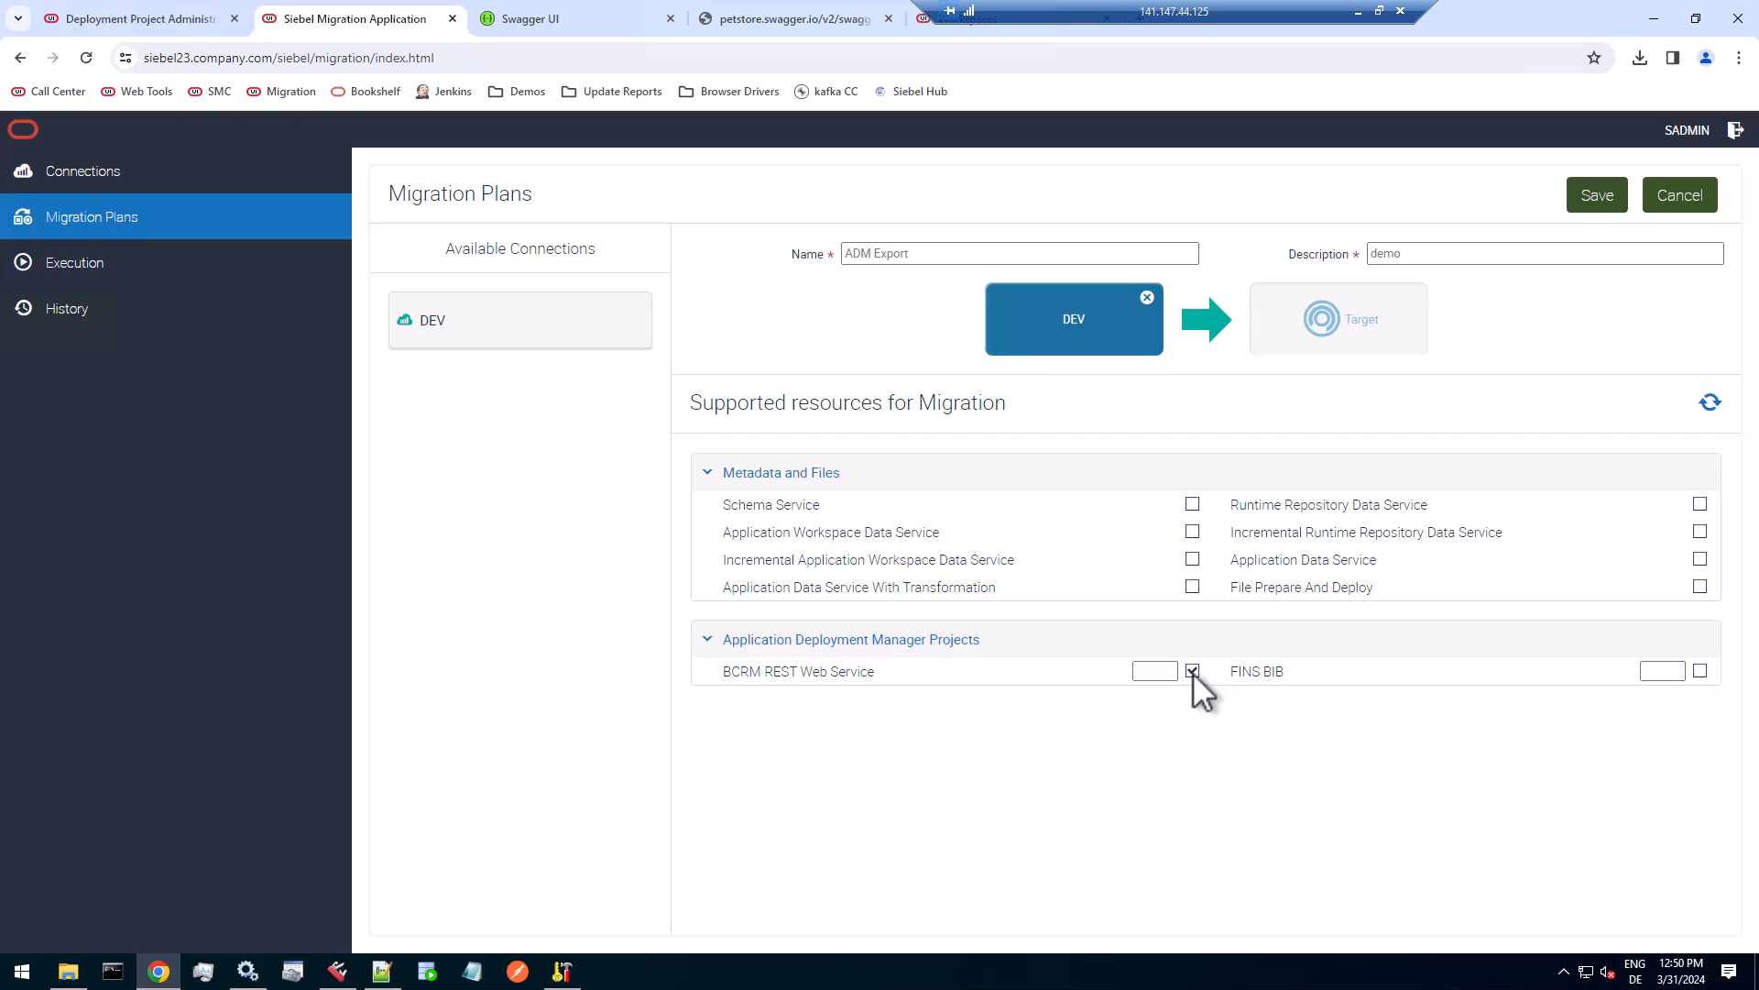
pyautogui.click(1150, 676)
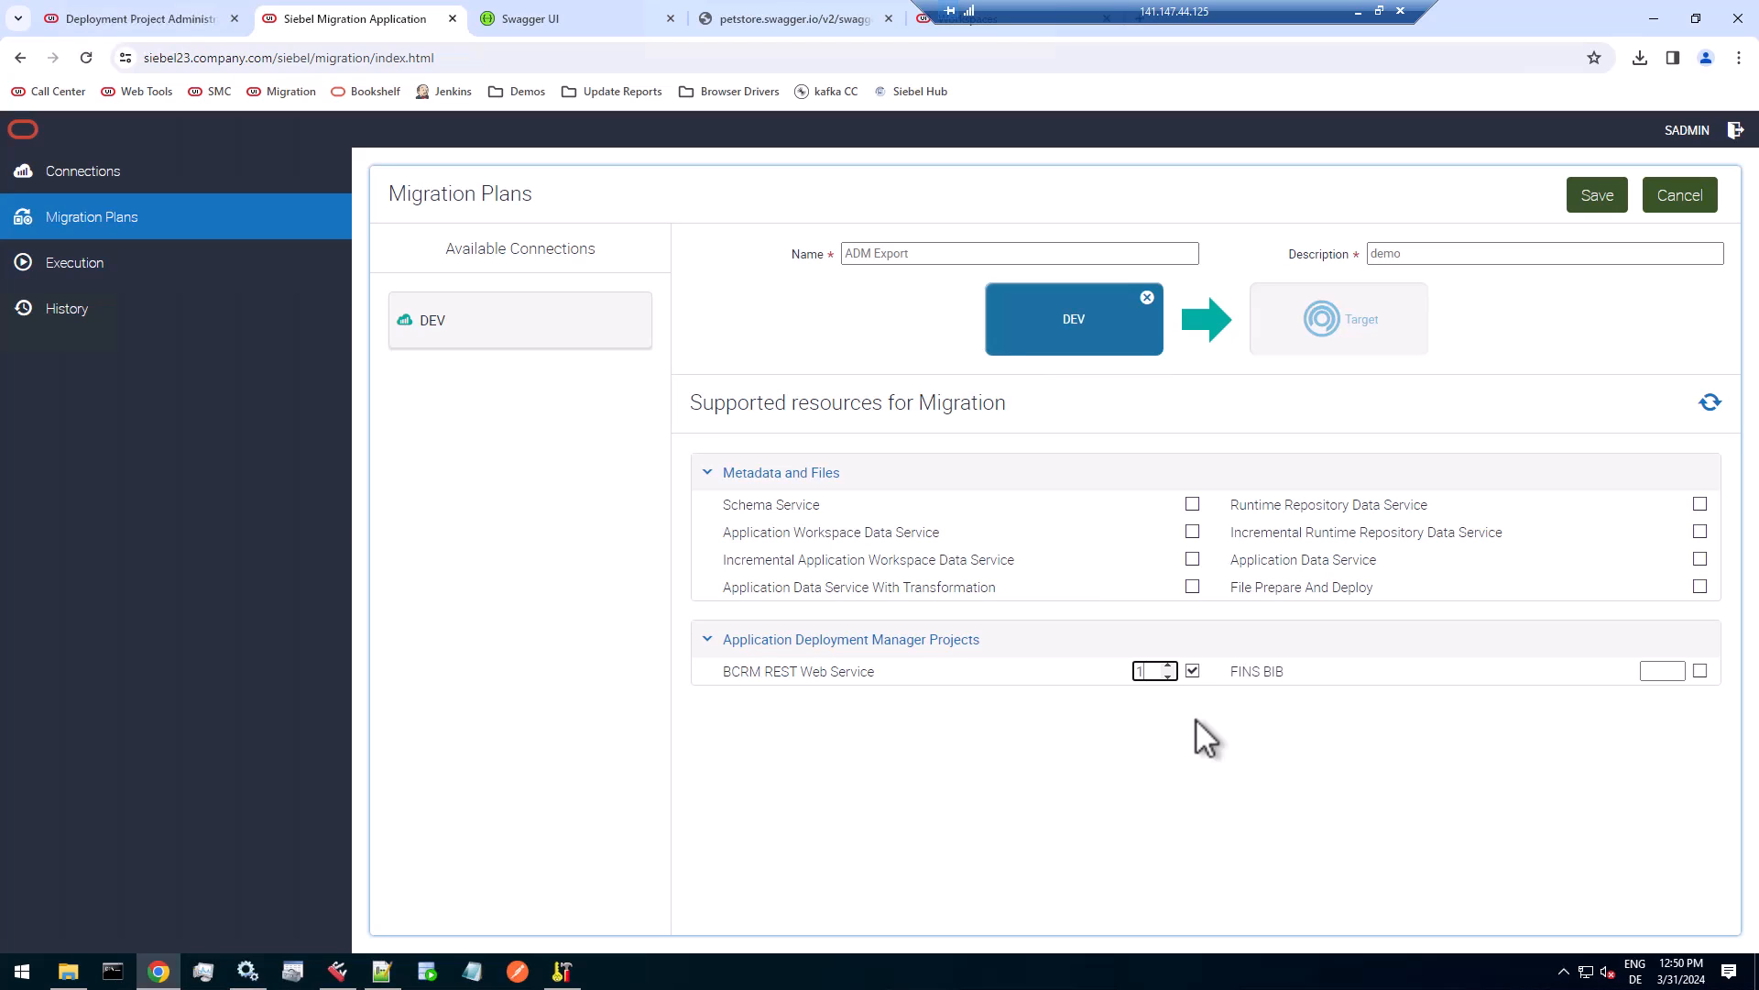
pyautogui.press('Tab')
pyautogui.click(1598, 195)
pyautogui.click(1040, 192)
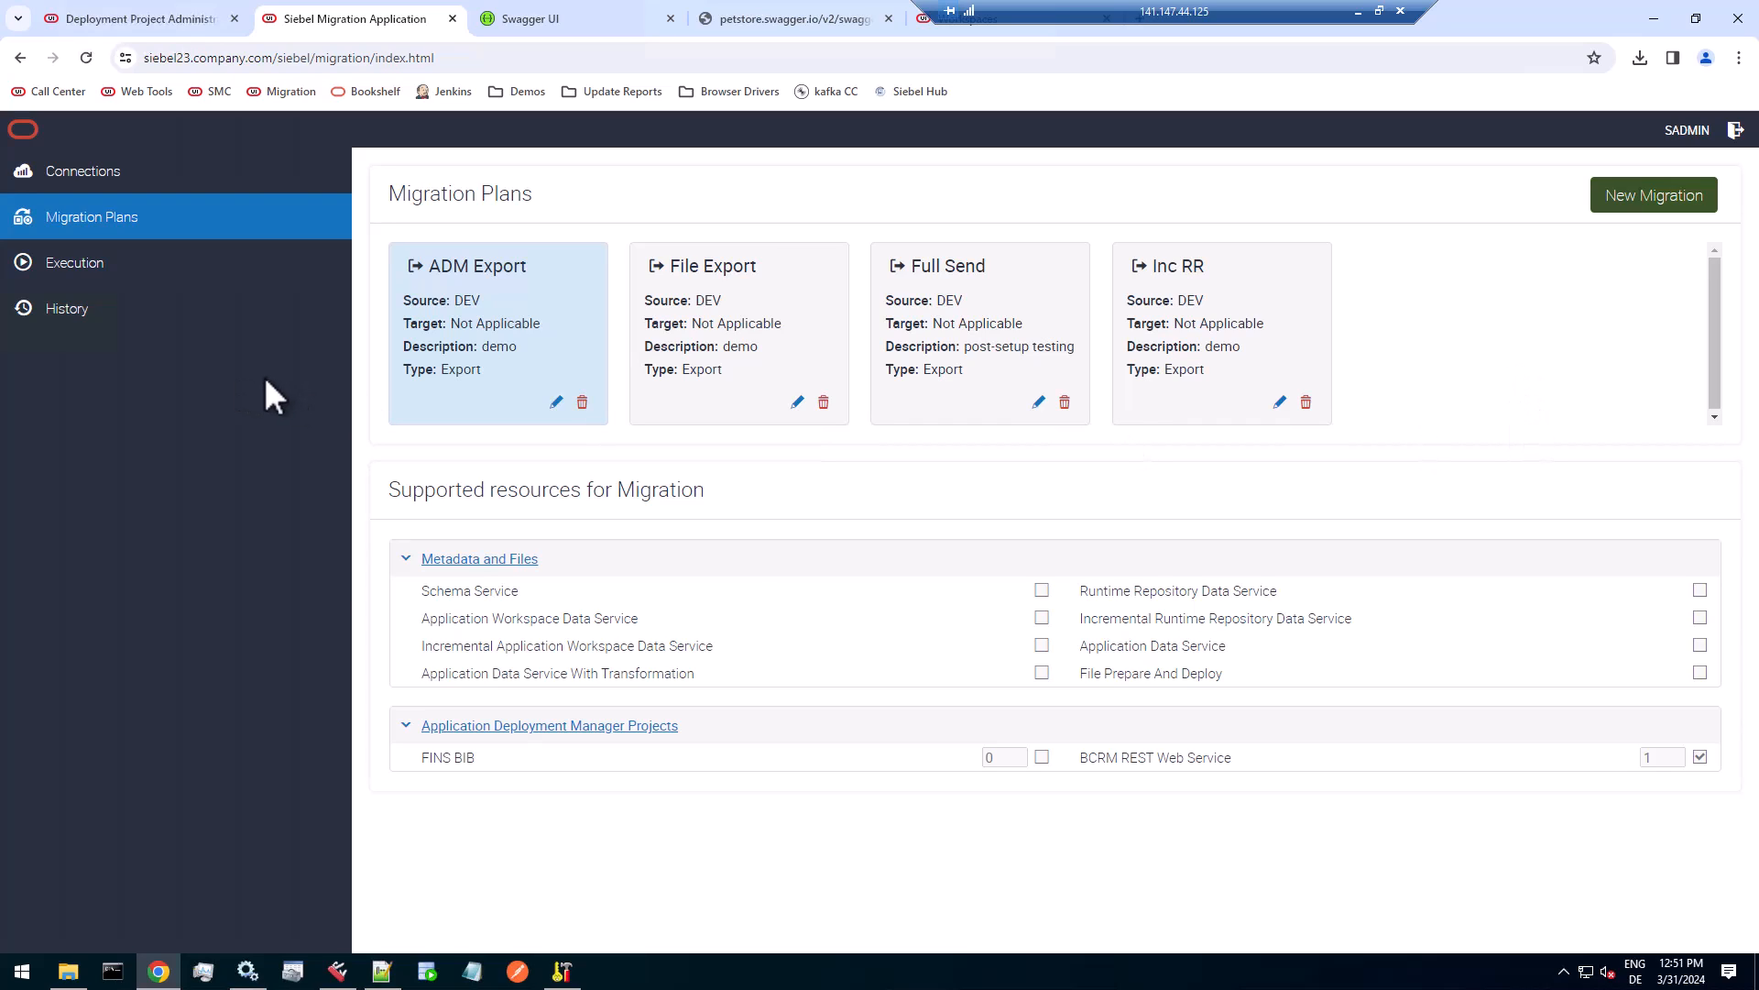
# Execute the ADM Export plan with the package filename ADM_2024-03-31_01.zip.
pyautogui.click(90, 262)
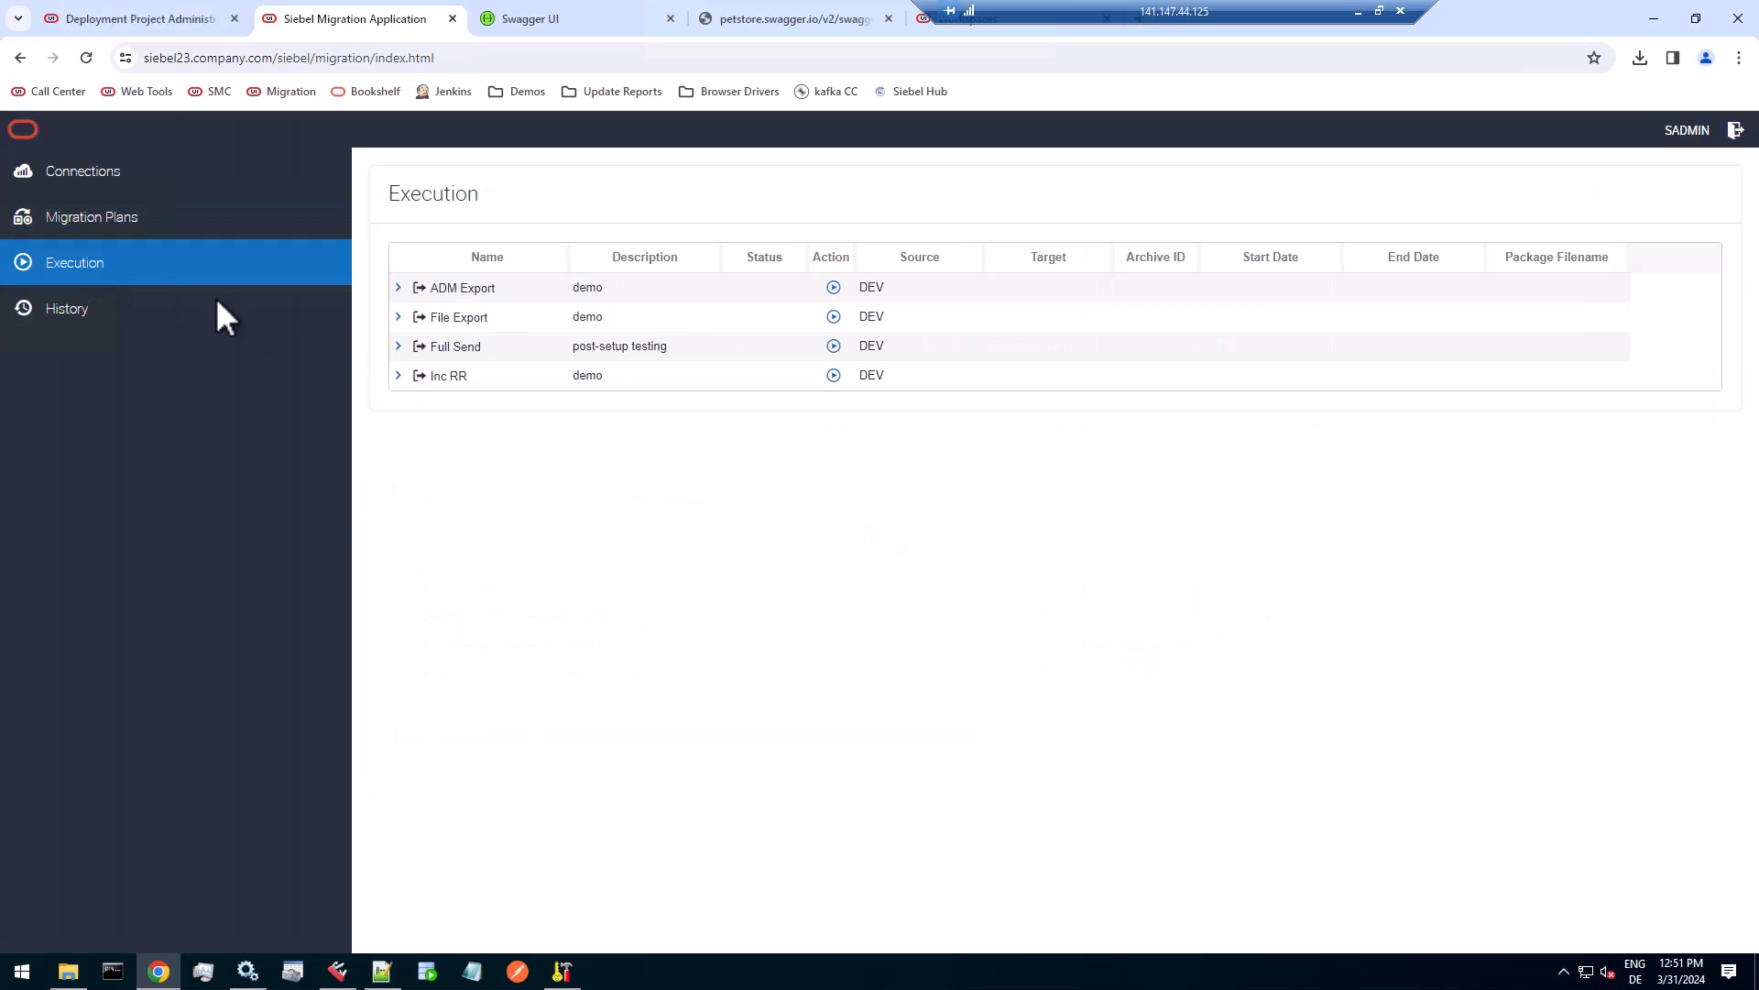
pyautogui.click(834, 287)
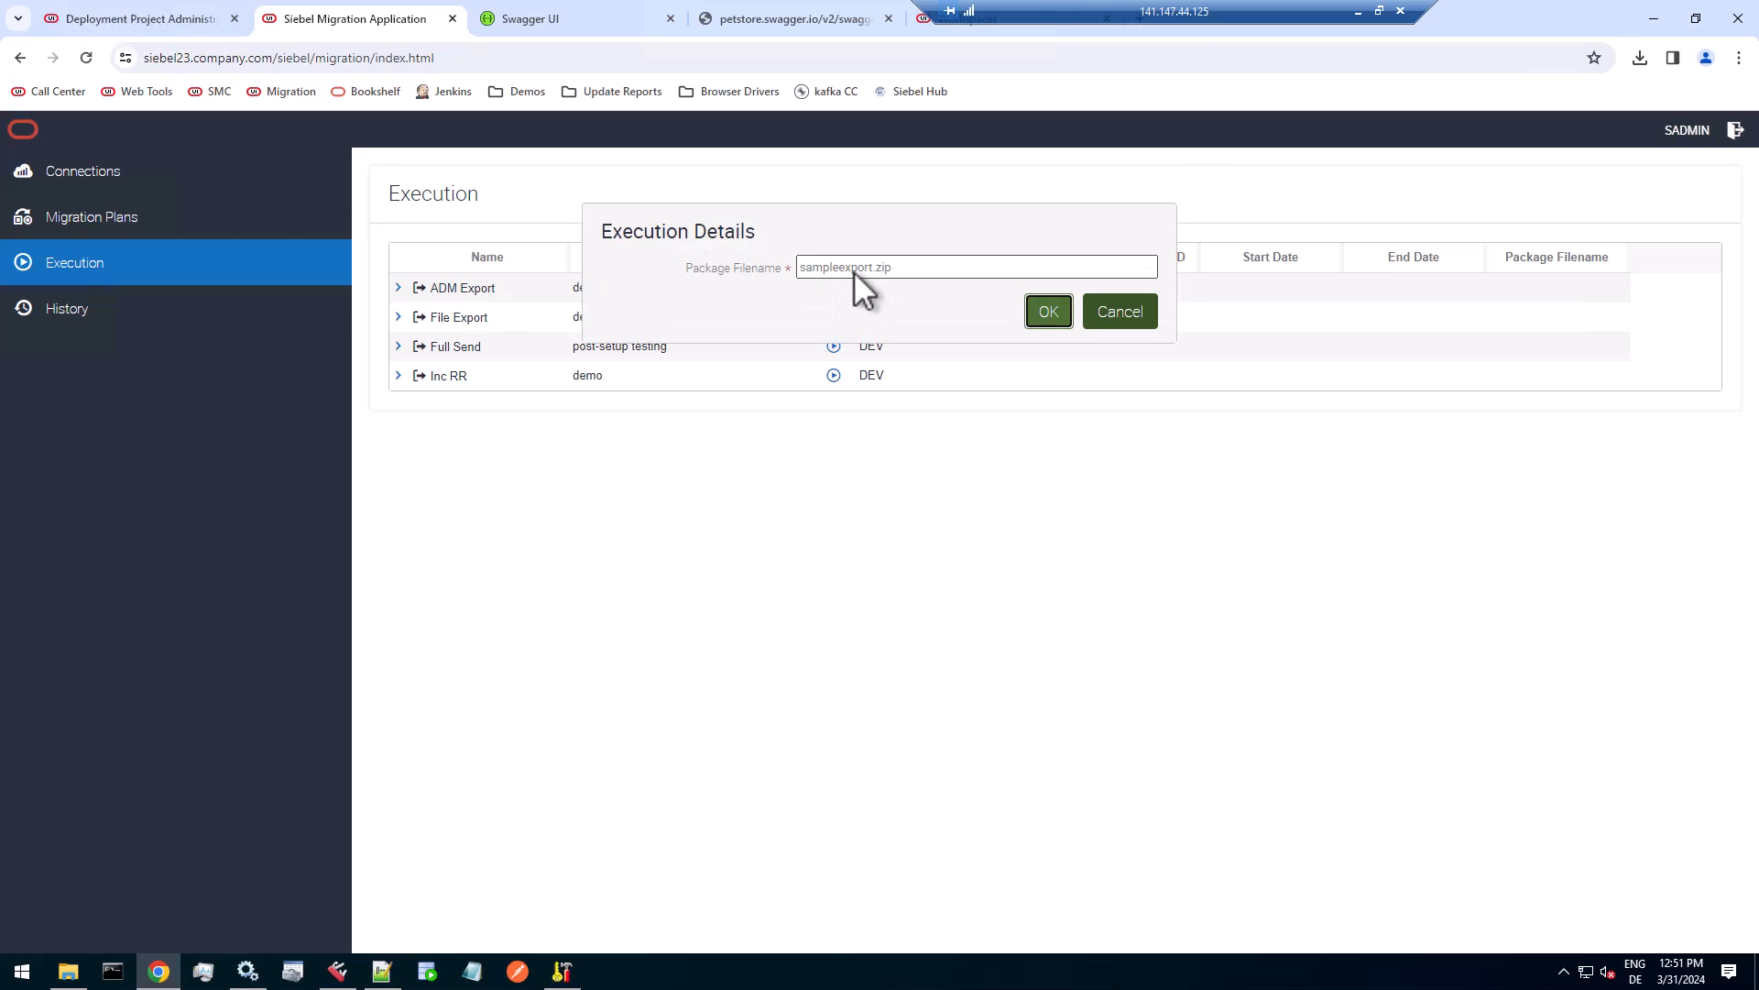
pyautogui.doubleClick(845, 269)
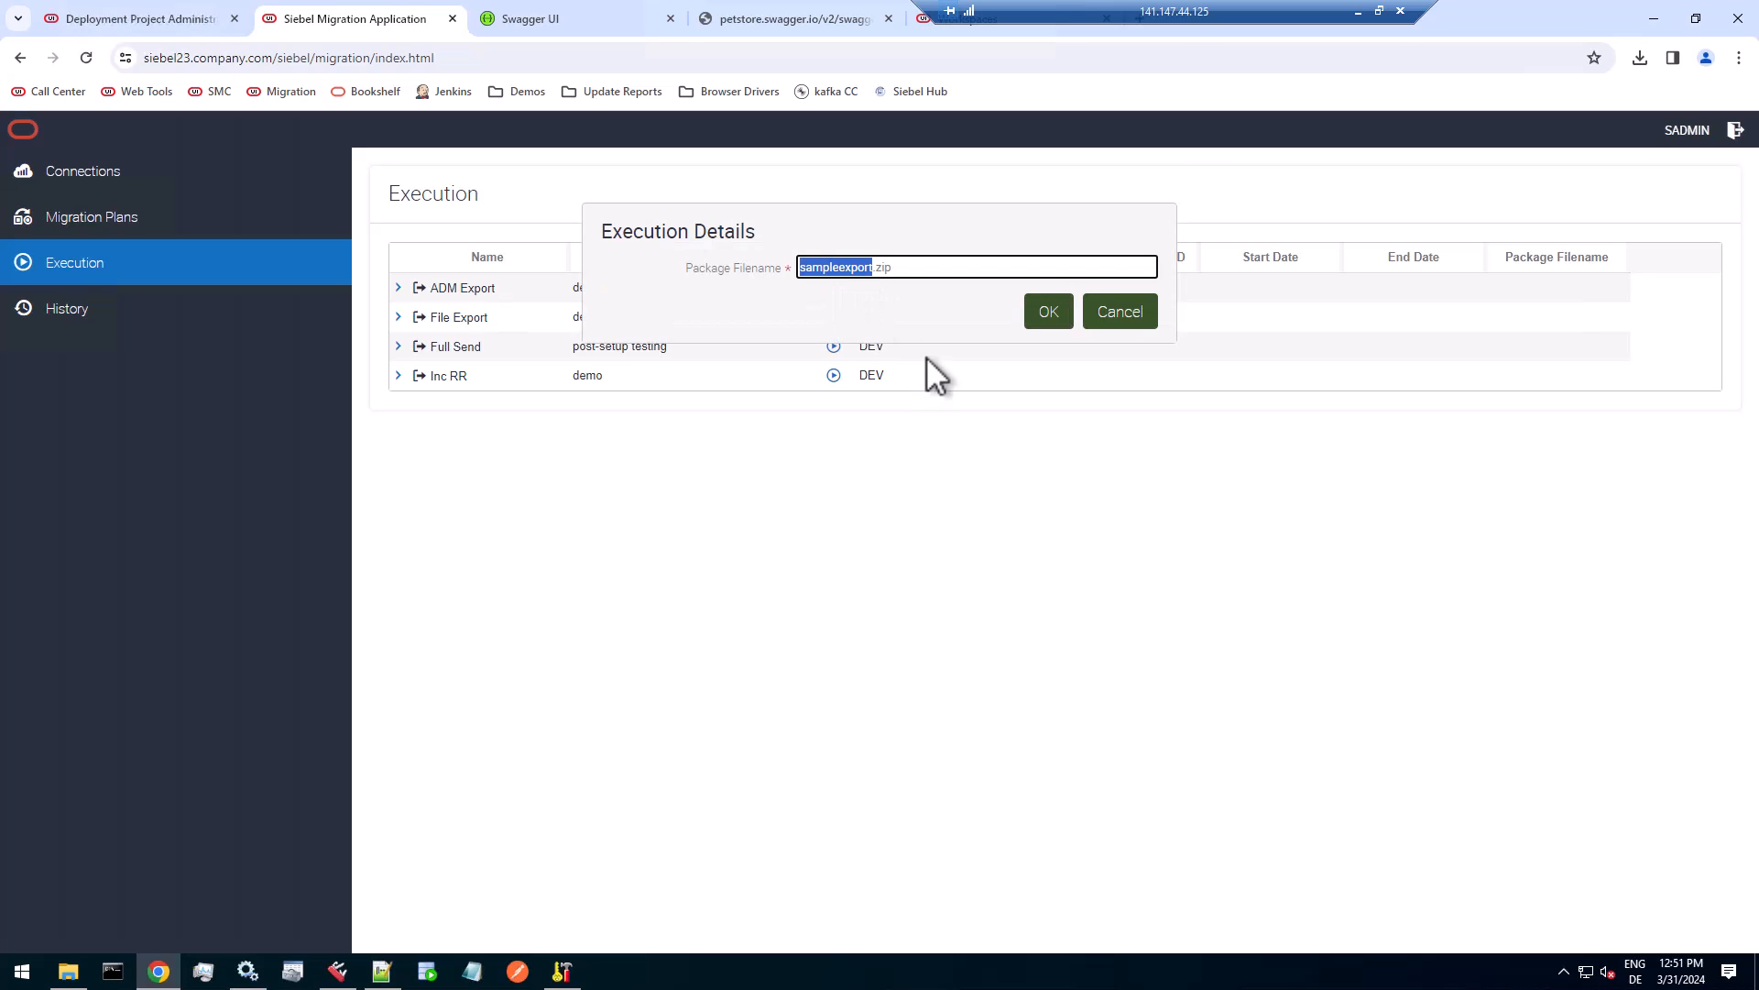
pyautogui.write('ADM_')
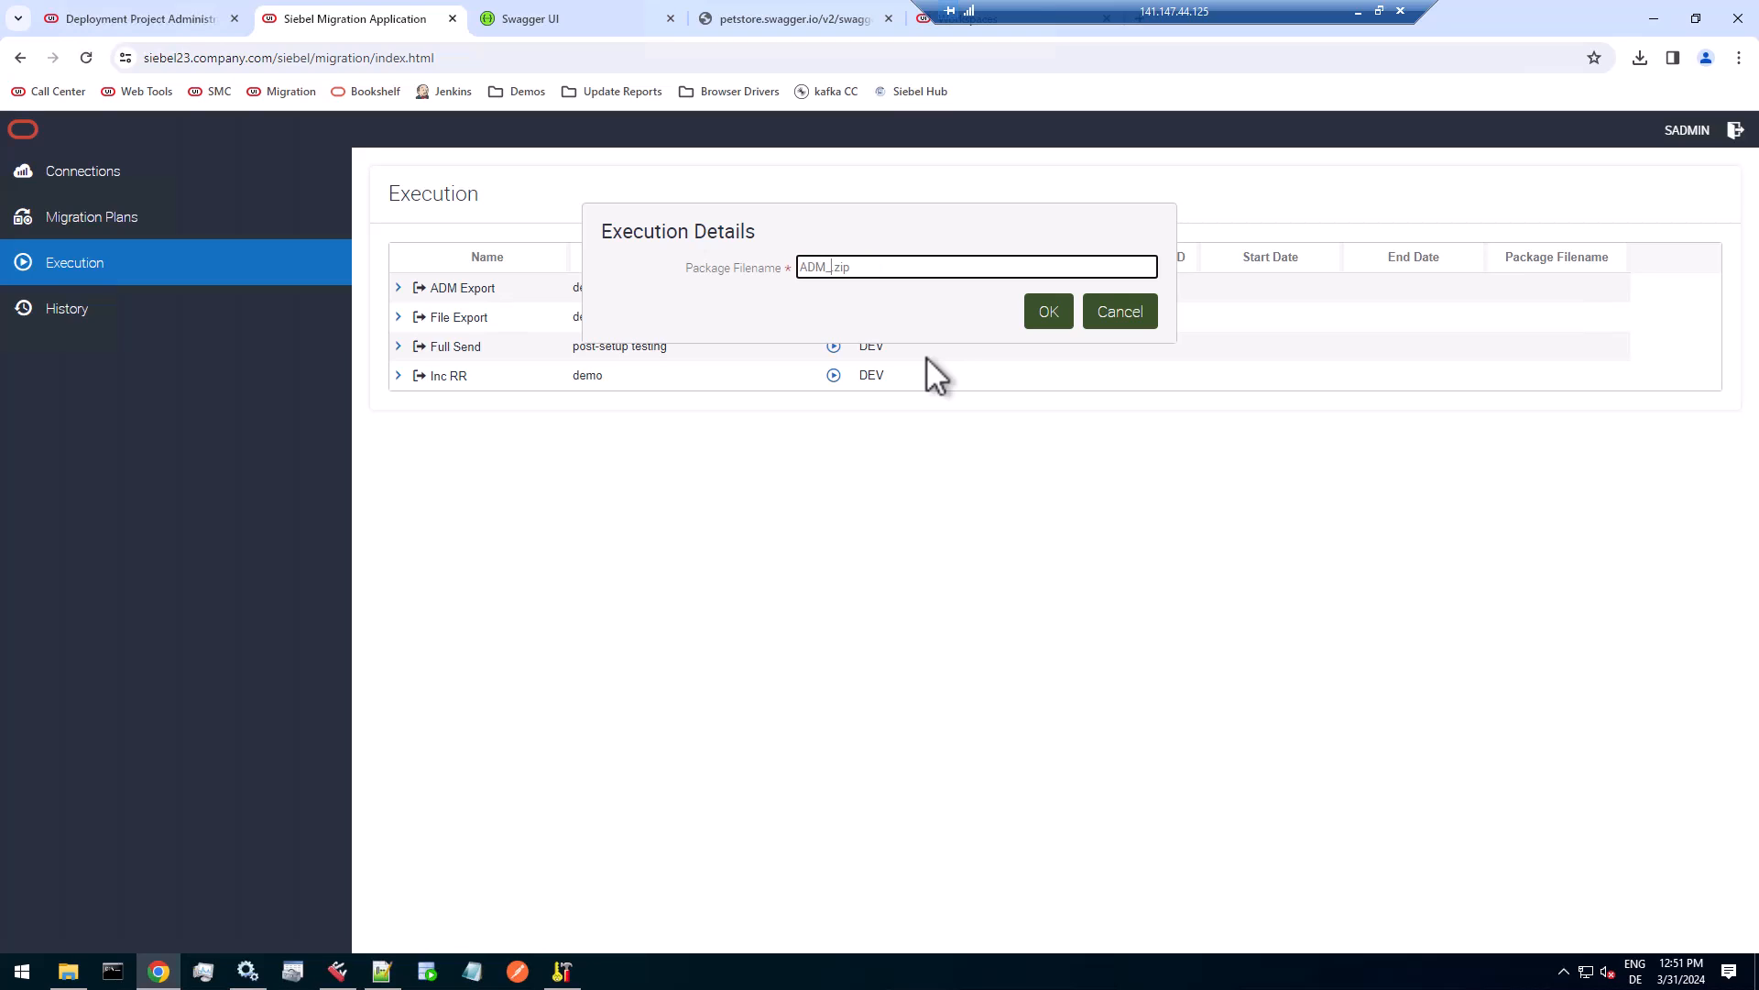
pyautogui.write('0224')
pyautogui.press('BackSpace')
pyautogui.press('BackSpace')
pyautogui.press('BackSpace')
pyautogui.press('BackSpace')
pyautogui.write('2024-03-31_01')
pyautogui.click(1054, 312)
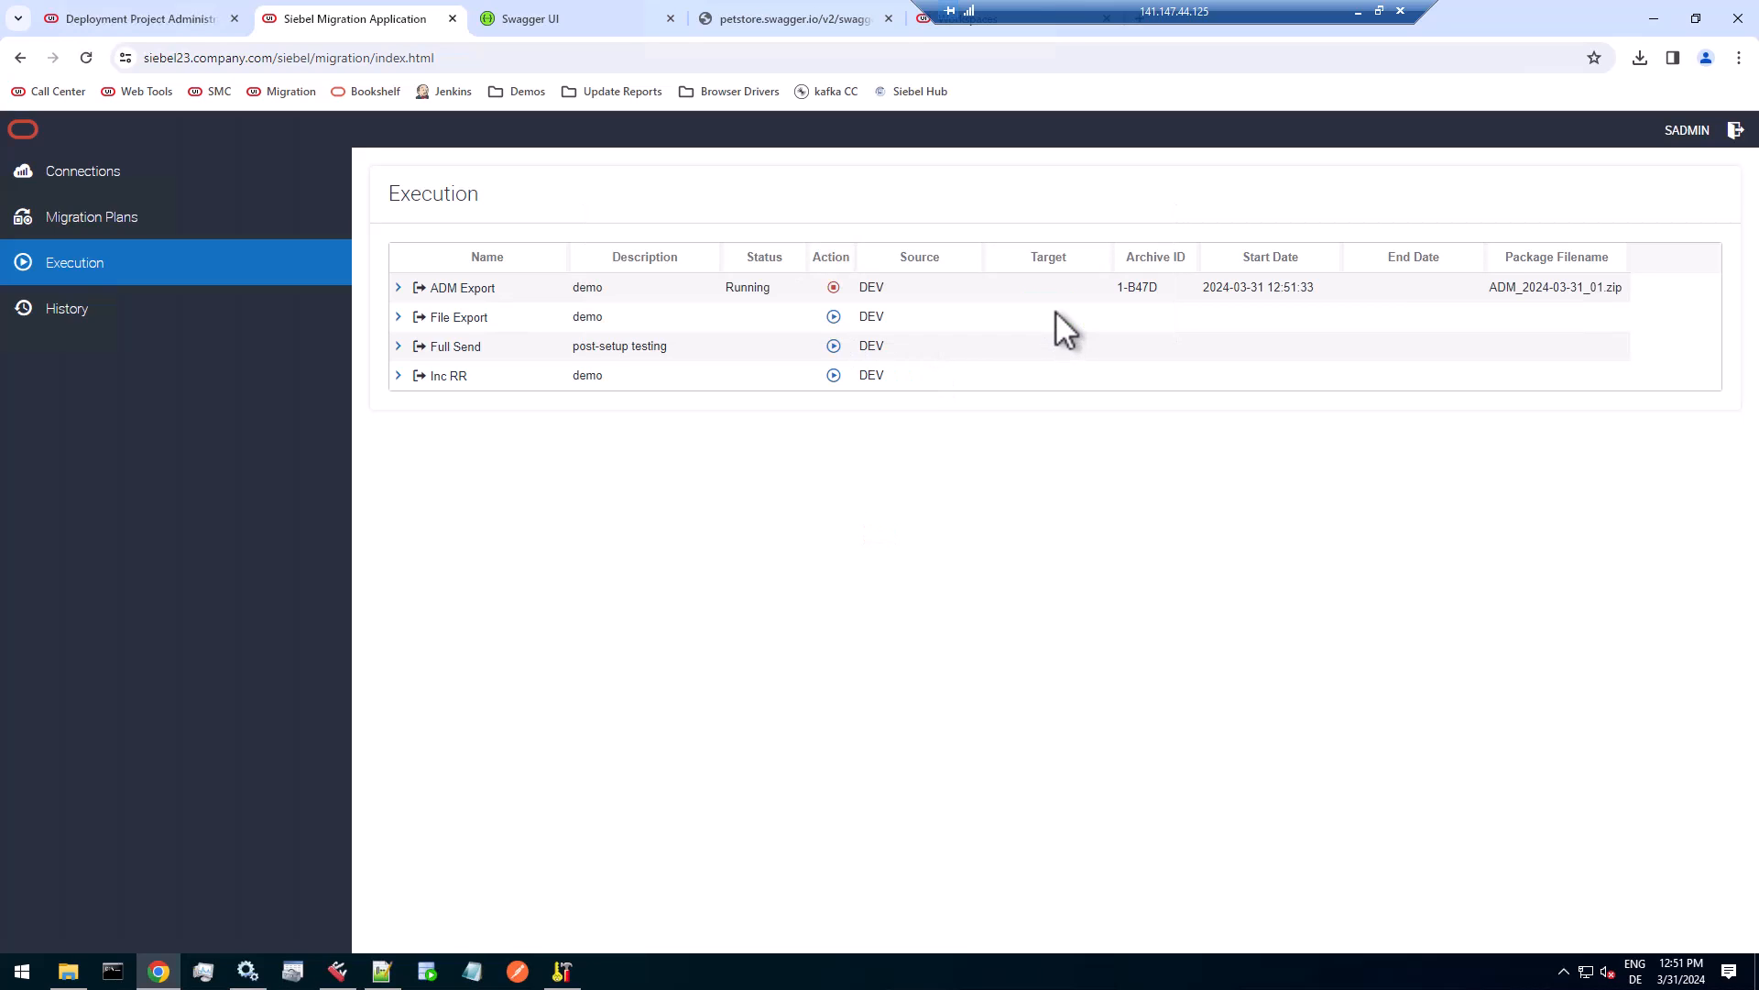
# Expand the running ADM Export execution, refresh the BCRM REST Web Service export status, and check its log.
pyautogui.click(397, 287)
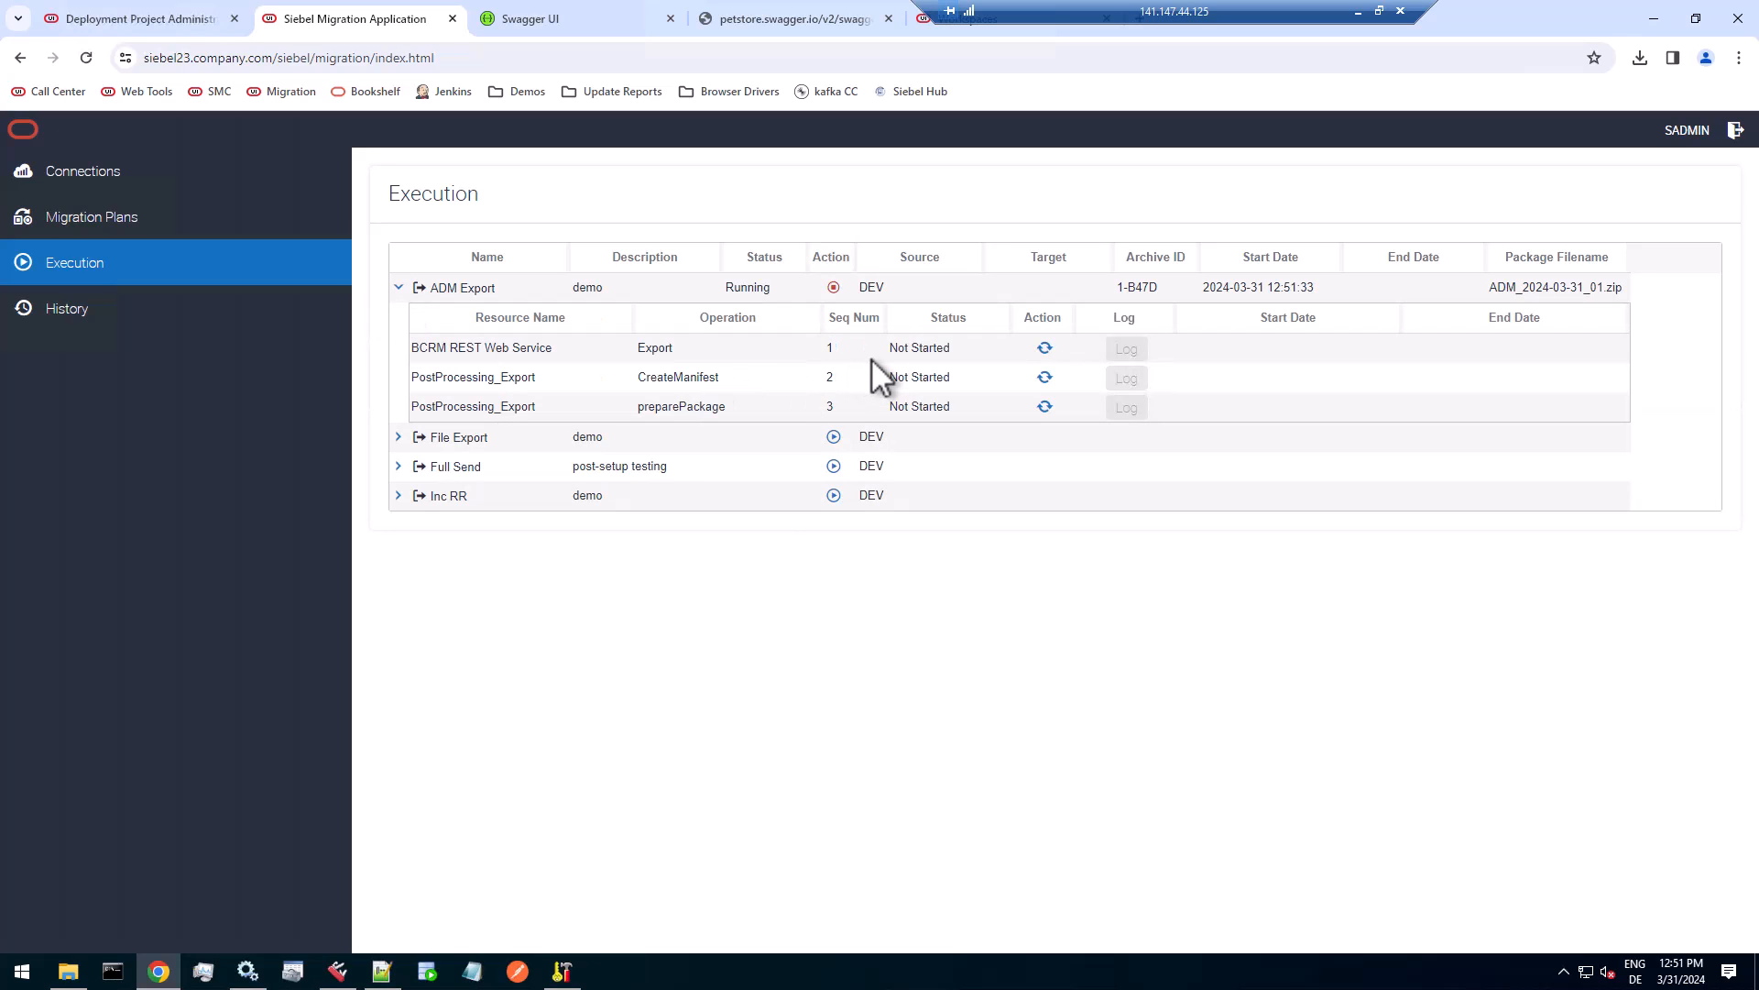
pyautogui.click(1045, 348)
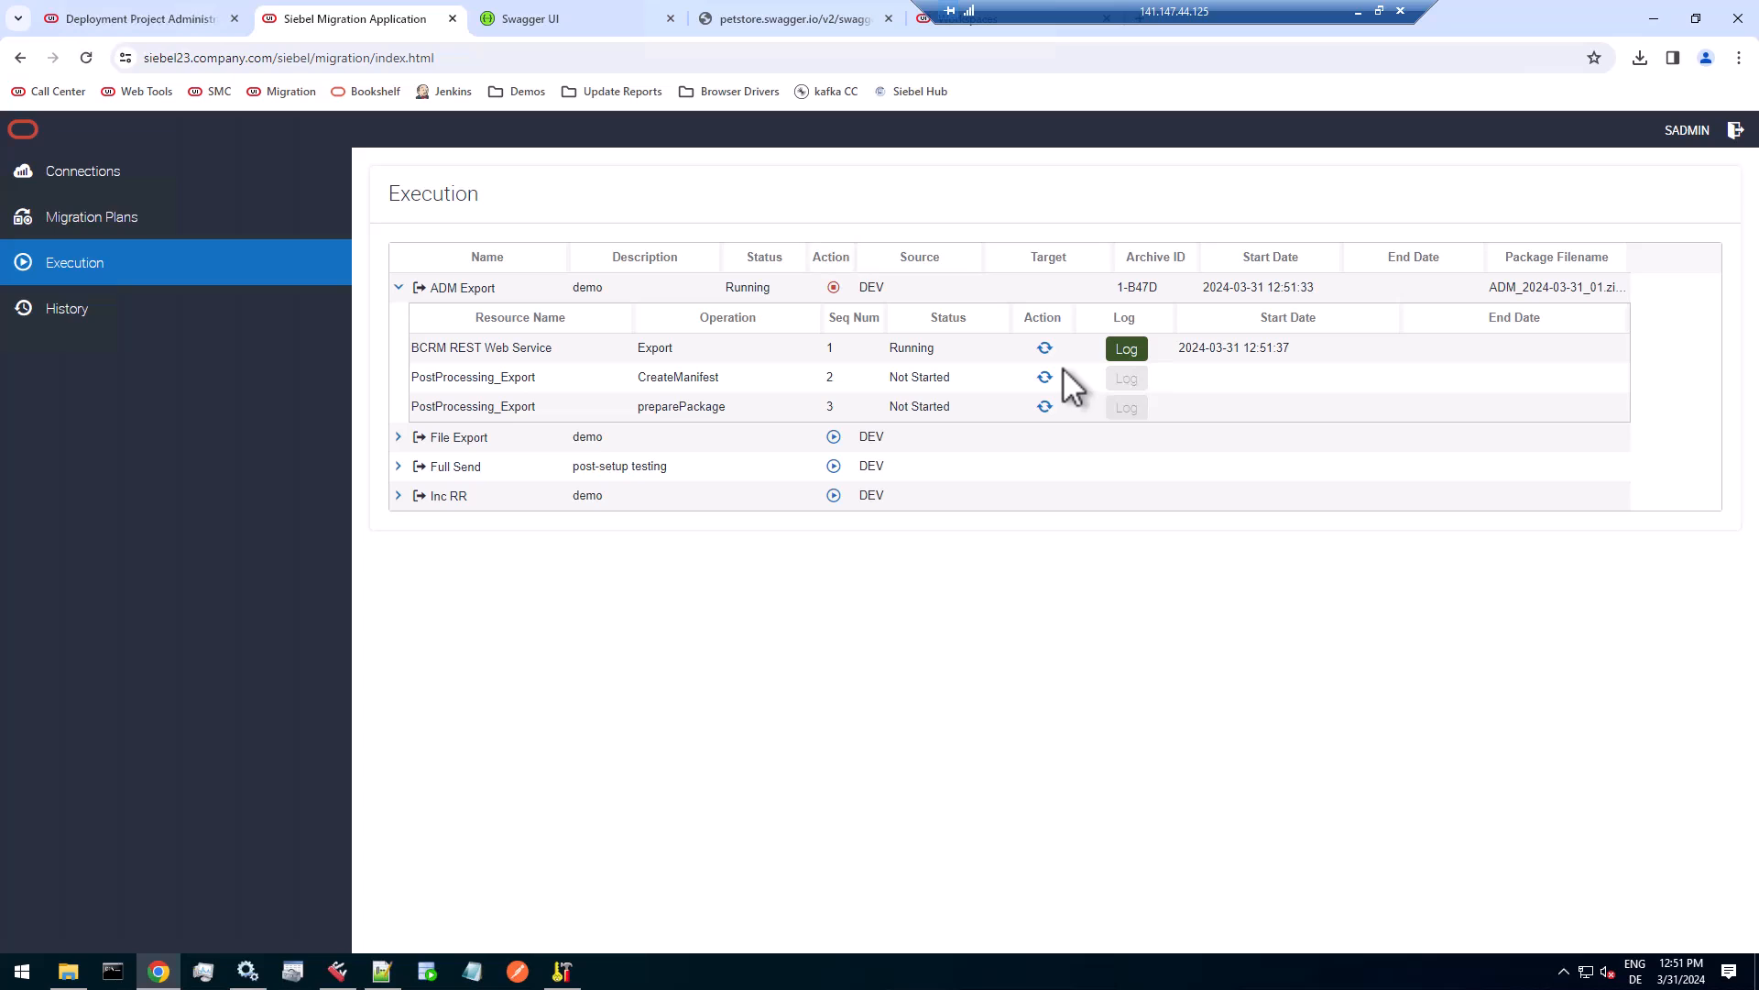
pyautogui.click(1127, 349)
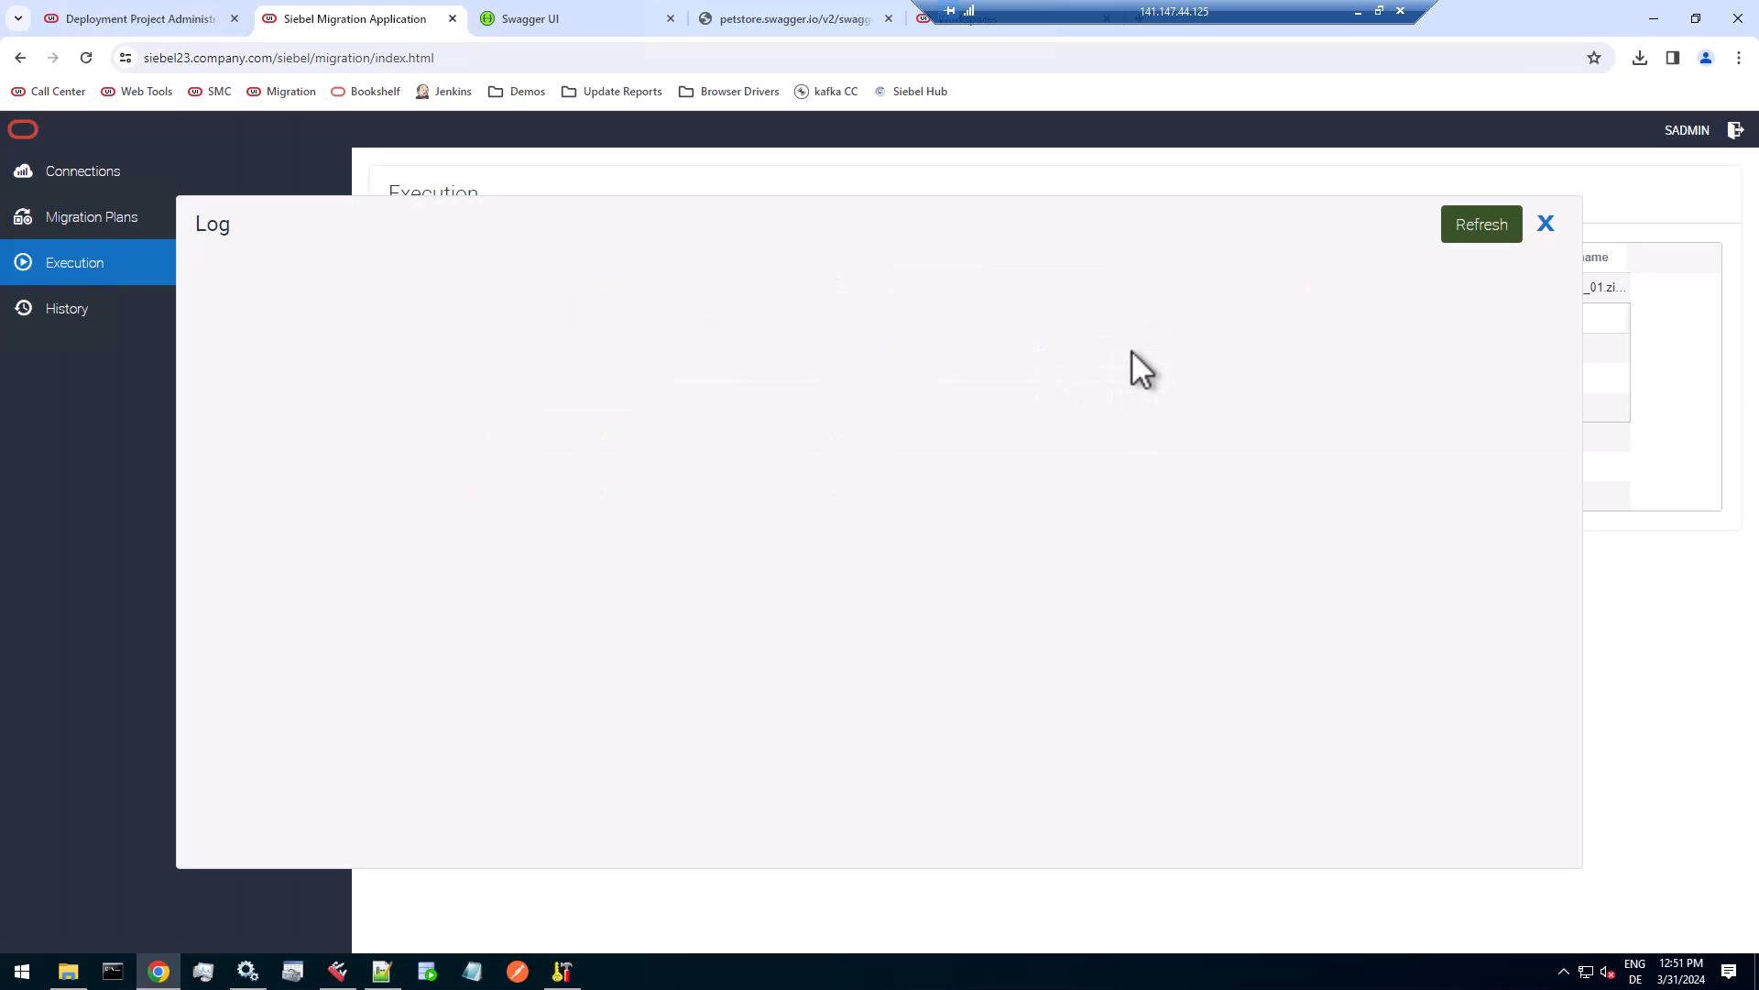
pyautogui.click(1545, 224)
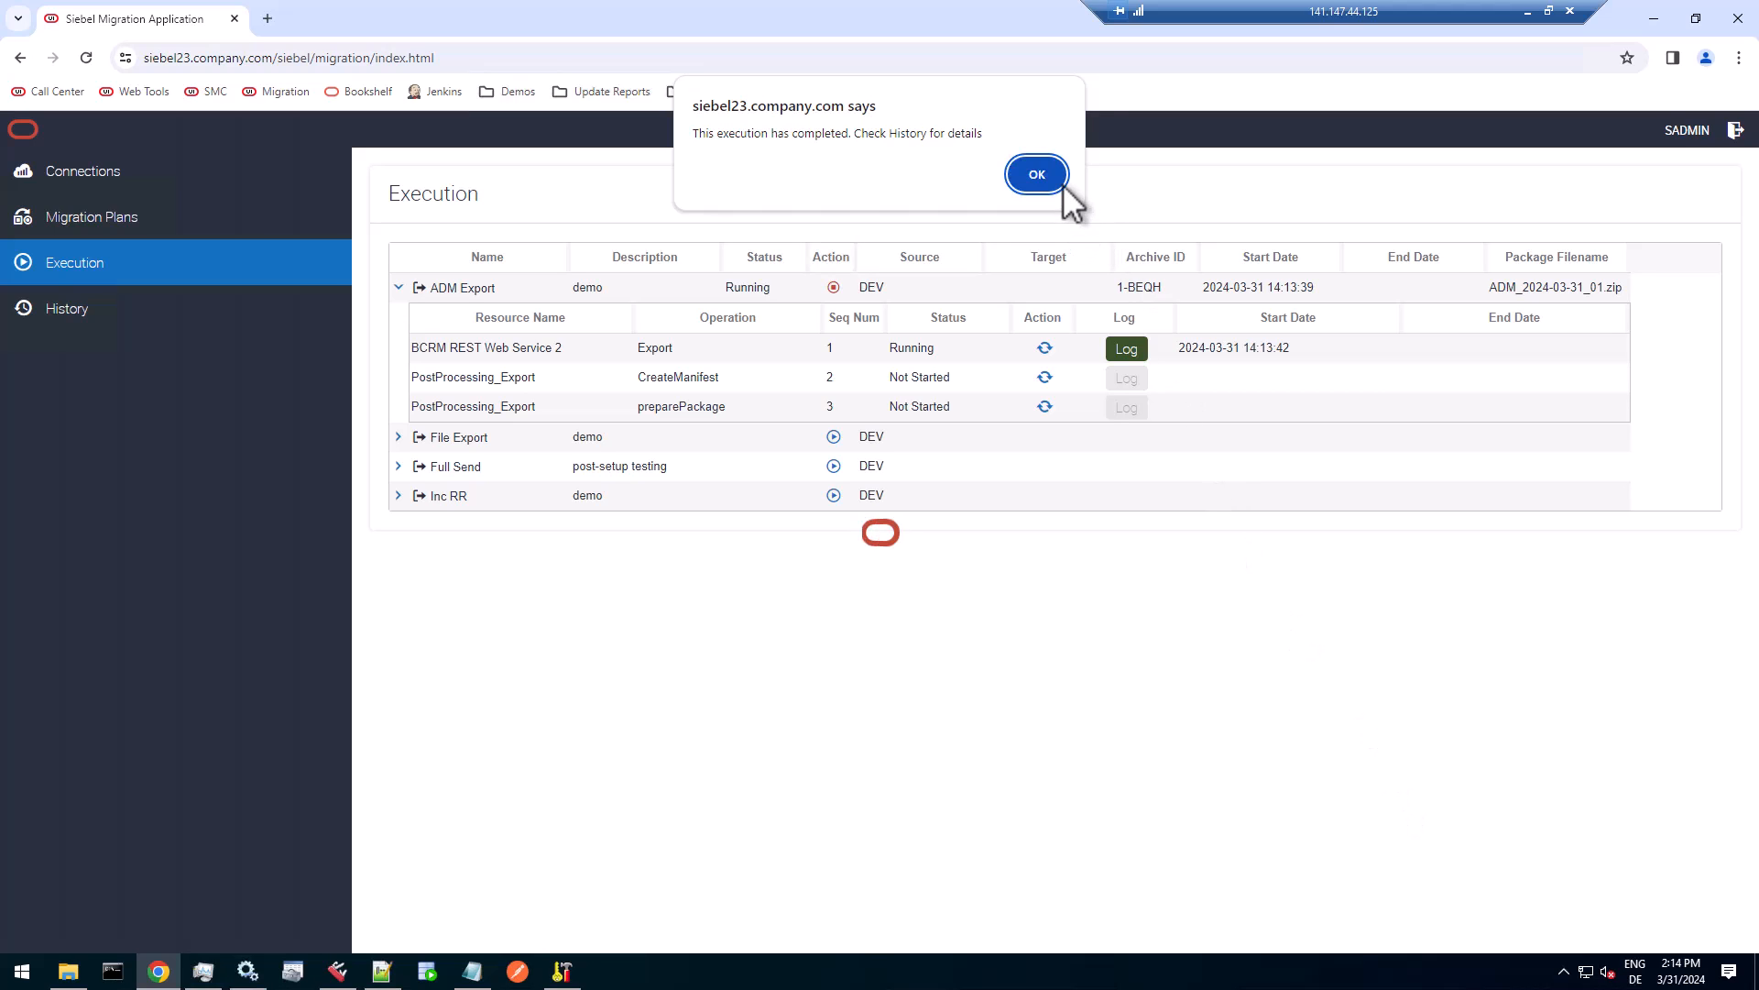
# Dismiss the completion notice, expand the newest ADM Export run in the migration history, and examine the log of its Export operation.
pyautogui.click(1038, 176)
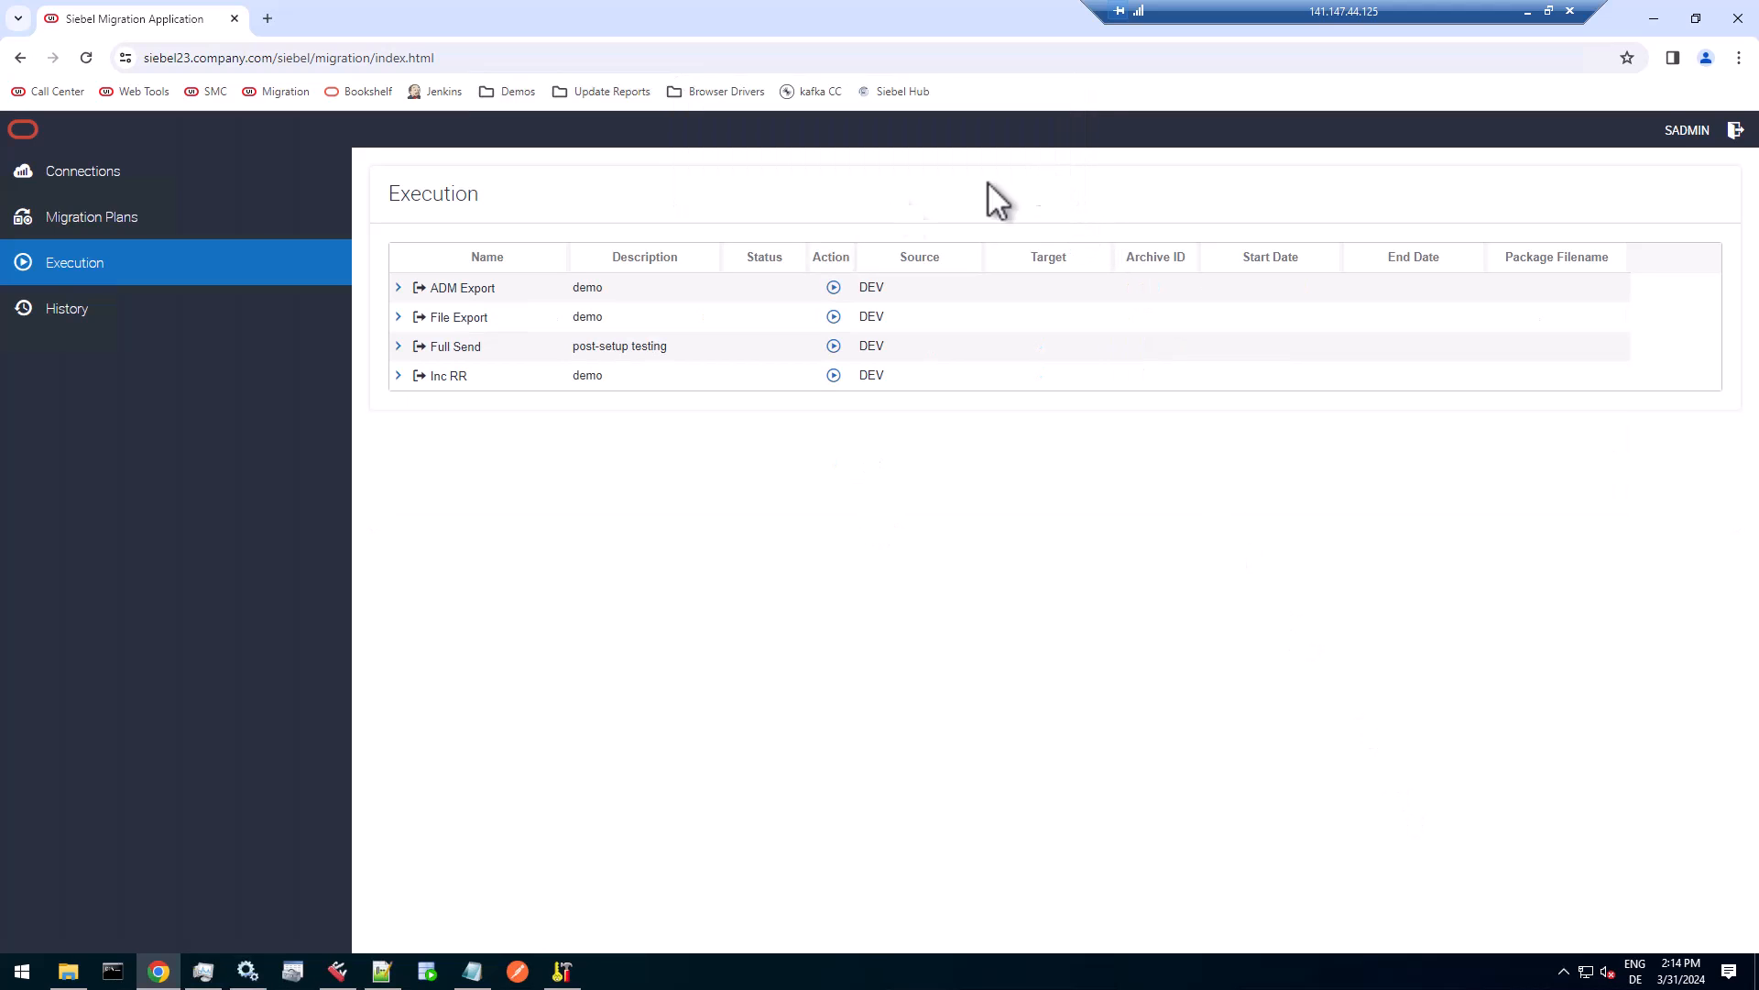
pyautogui.click(165, 298)
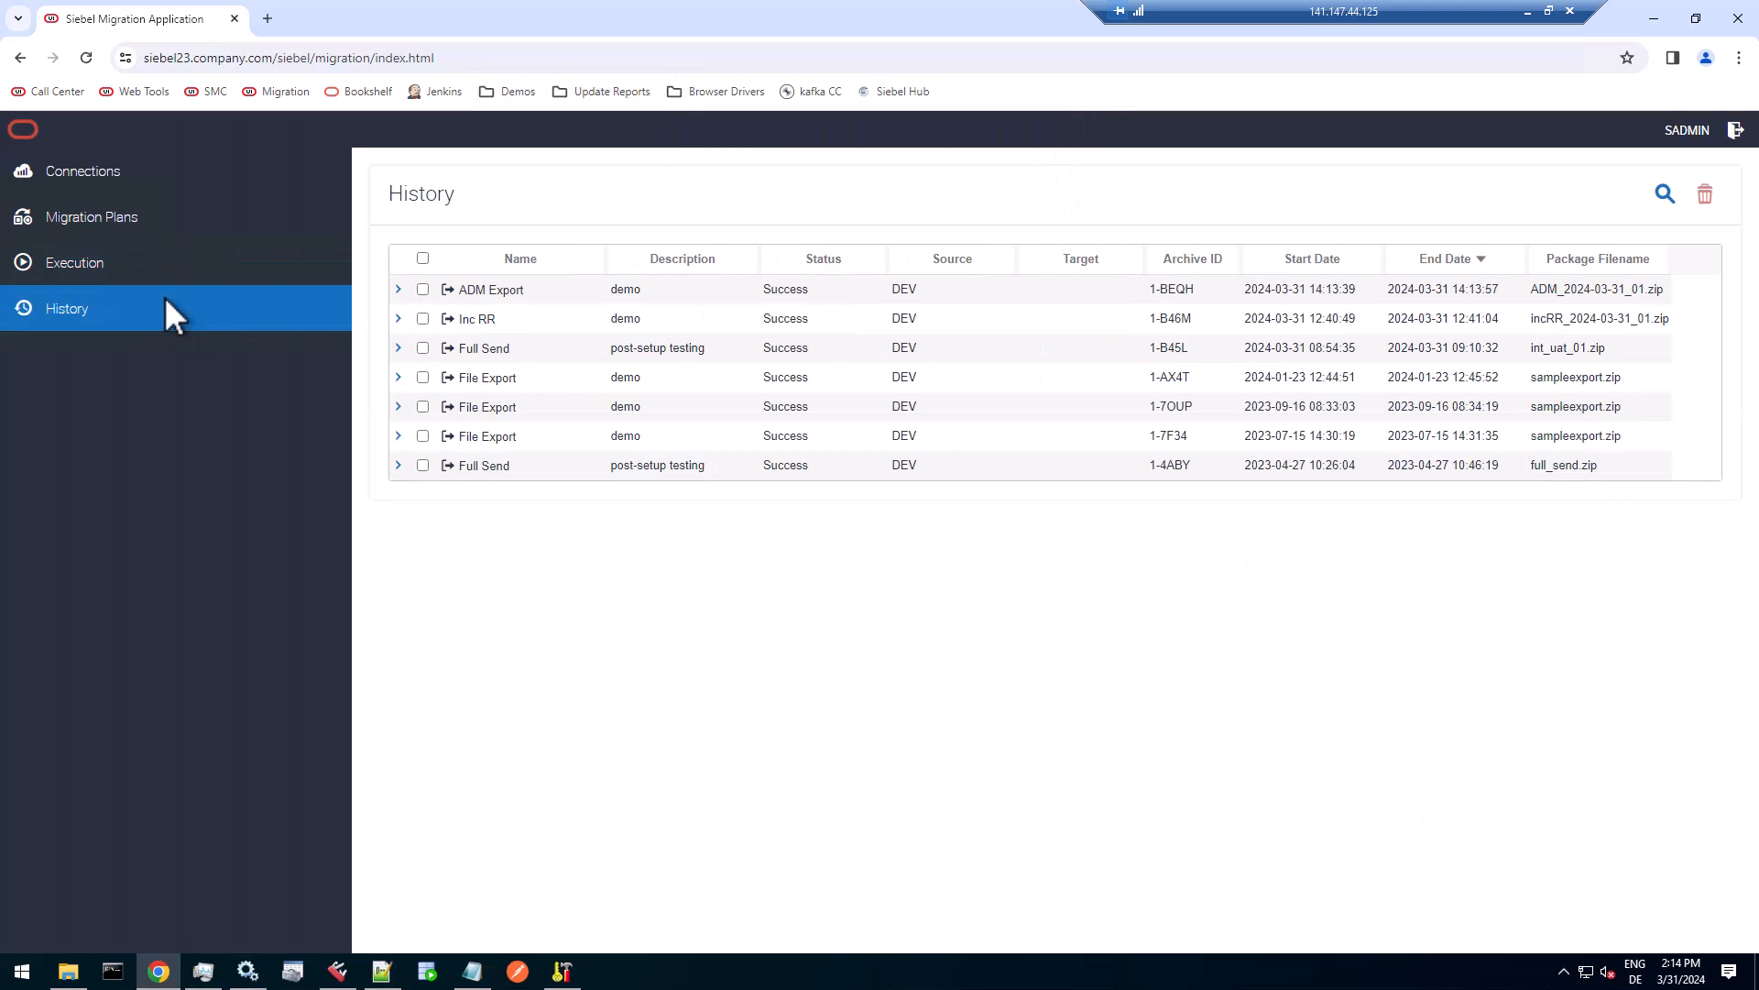
pyautogui.click(398, 288)
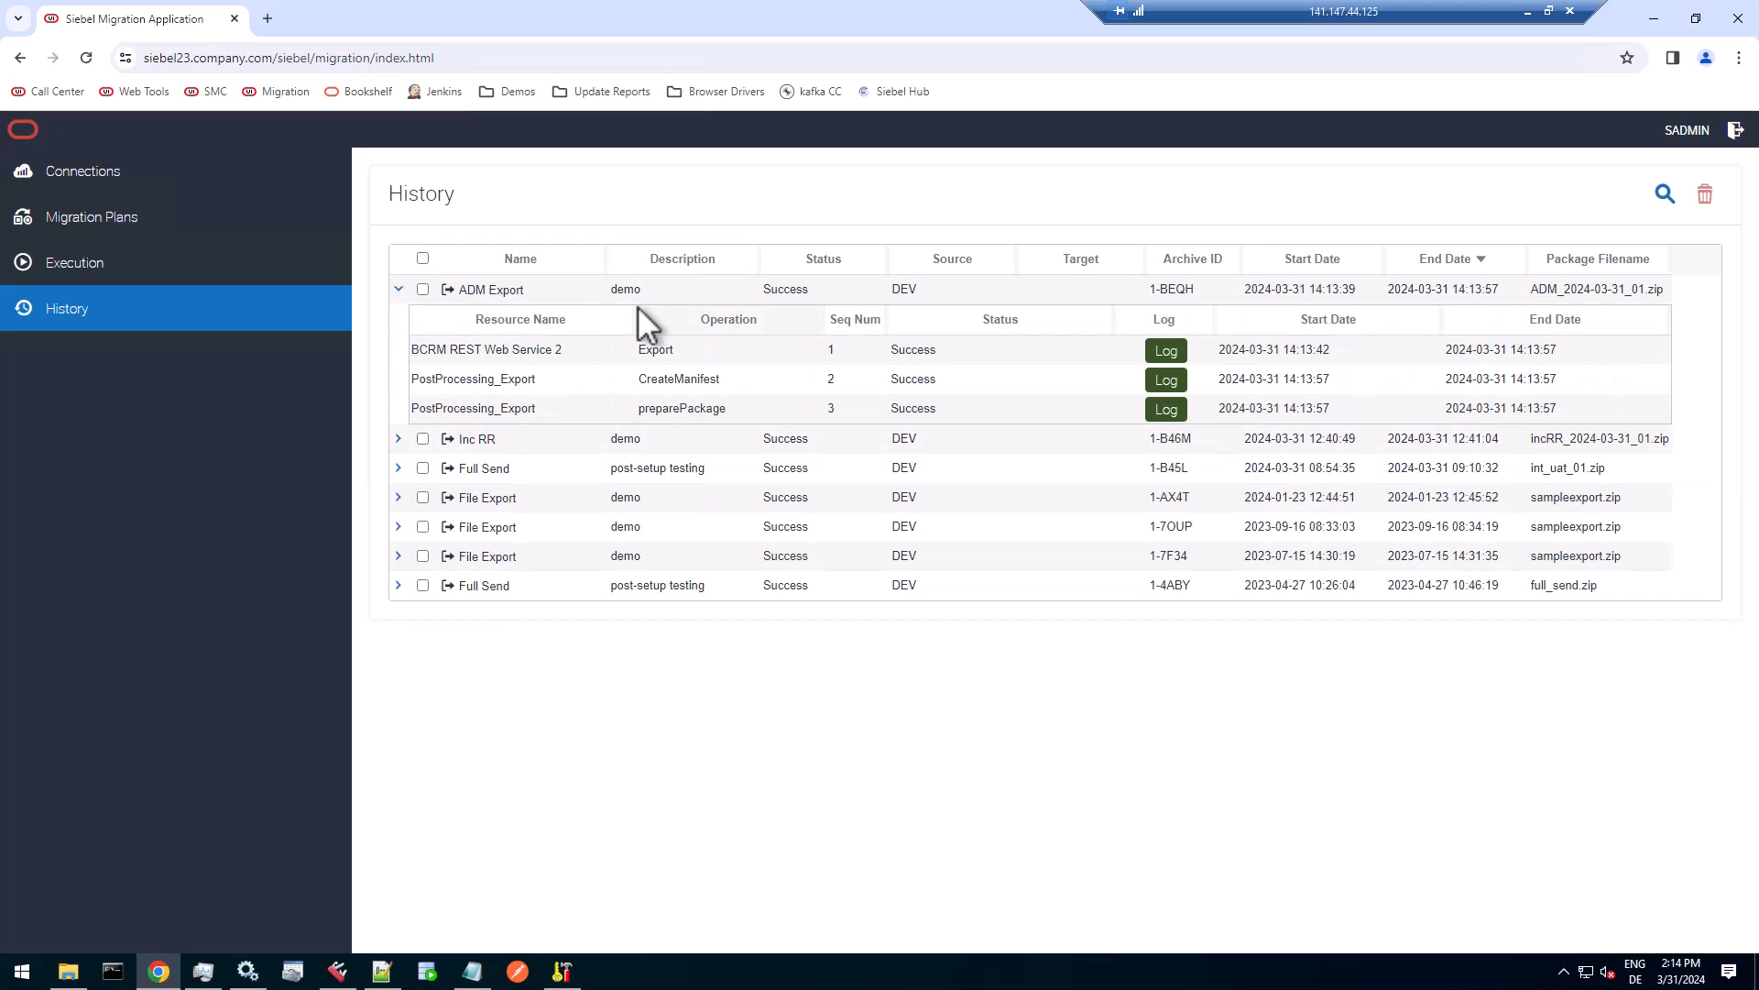
pyautogui.click(1168, 352)
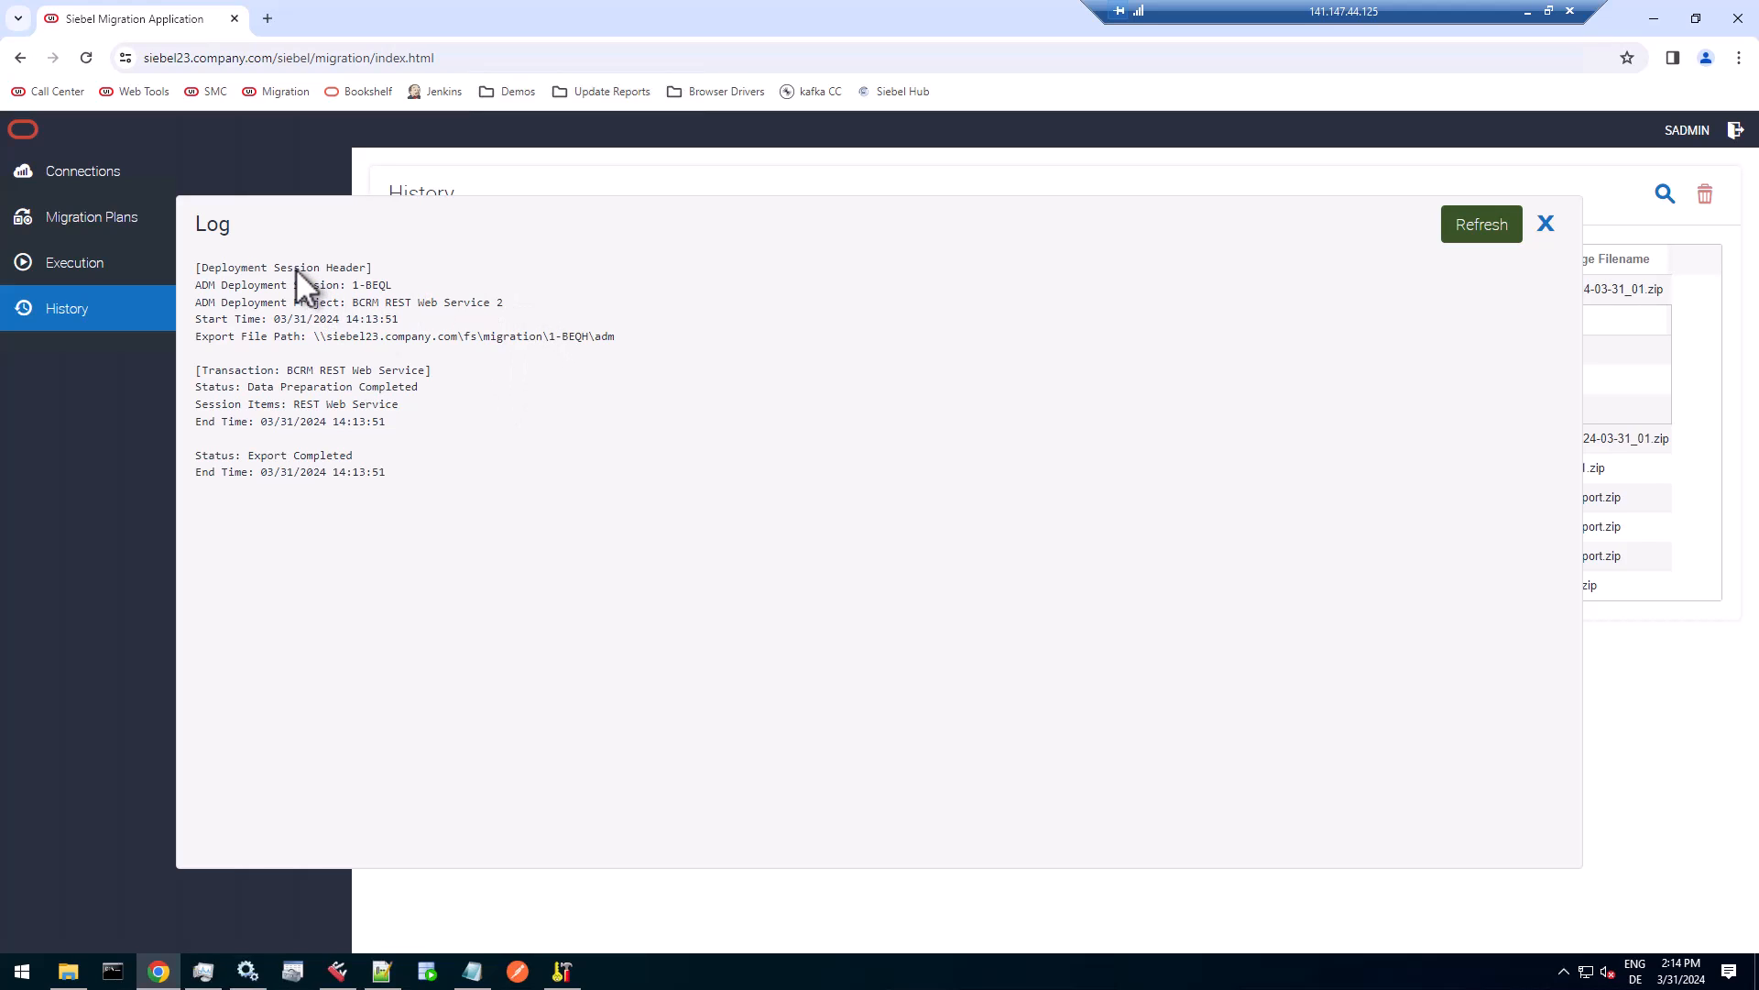
# Check the export status in the log, close it, and open ADM_2024-03-31_01.zip from the migration share in 7-Zip.
pyautogui.moveTo(389, 473); pyautogui.dragTo(184, 453)
pyautogui.click(1548, 220)
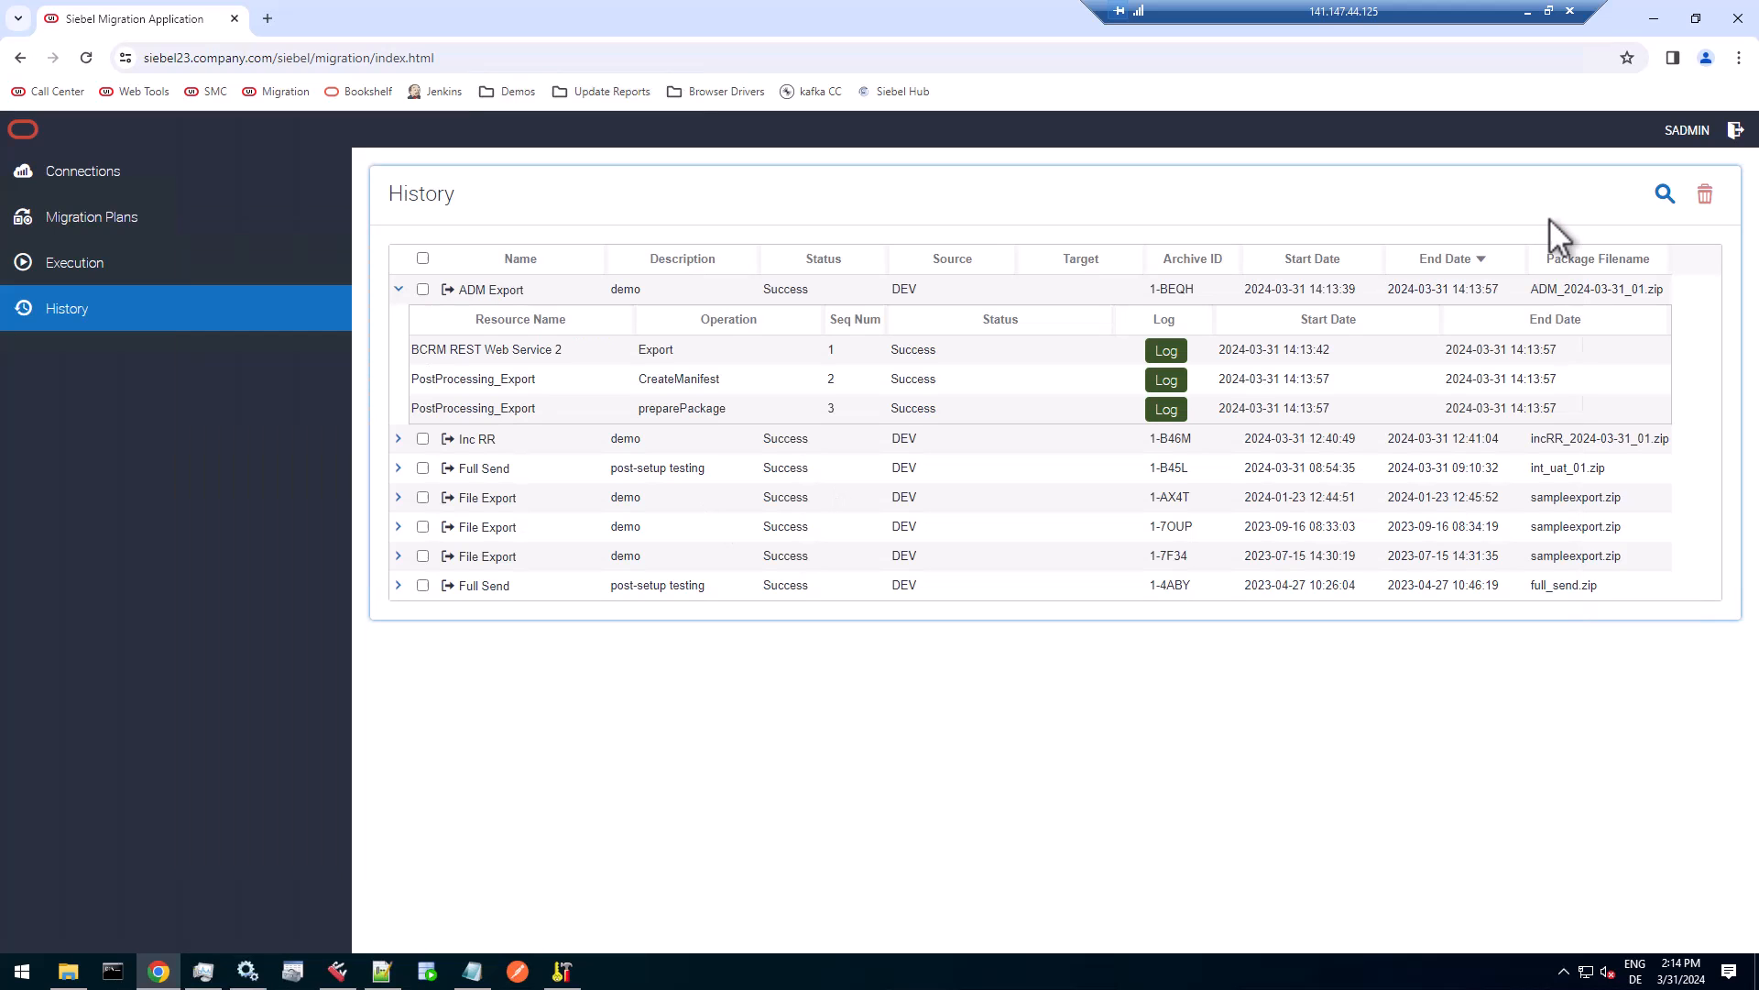
pyautogui.click(70, 971)
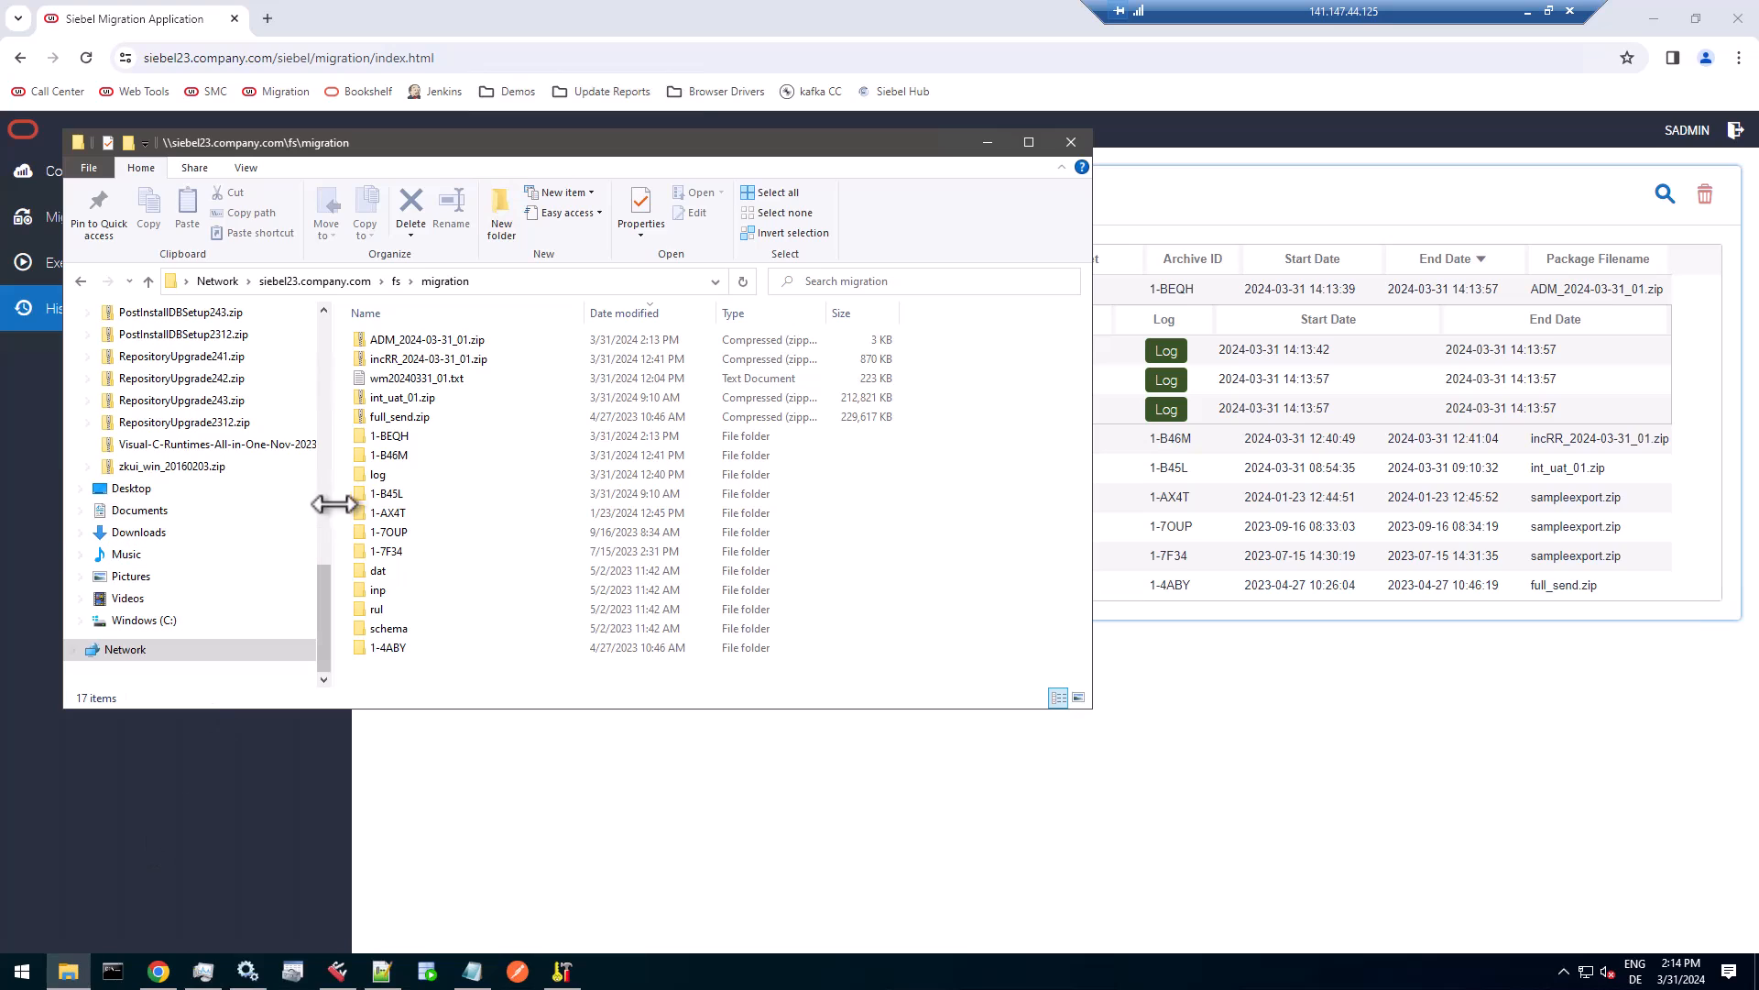
pyautogui.click(460, 341)
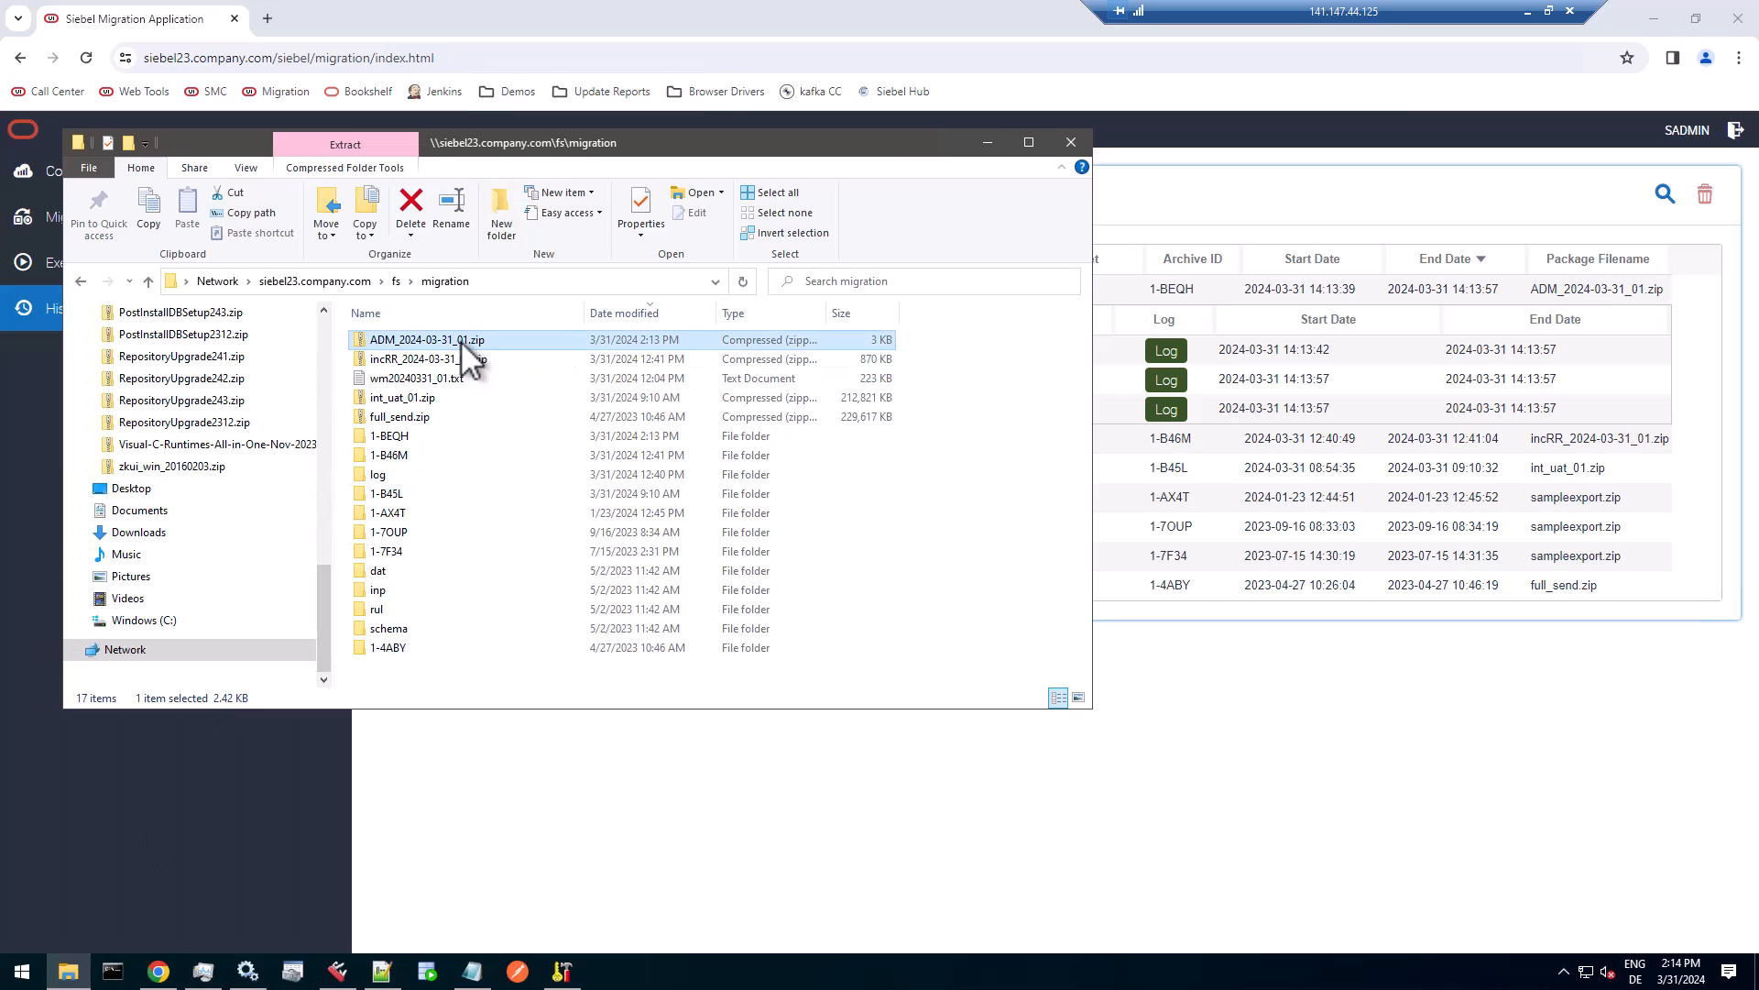
pyautogui.doubleClick(460, 341)
pyautogui.click(919, 500)
pyautogui.hotkey('shift', 'F10')
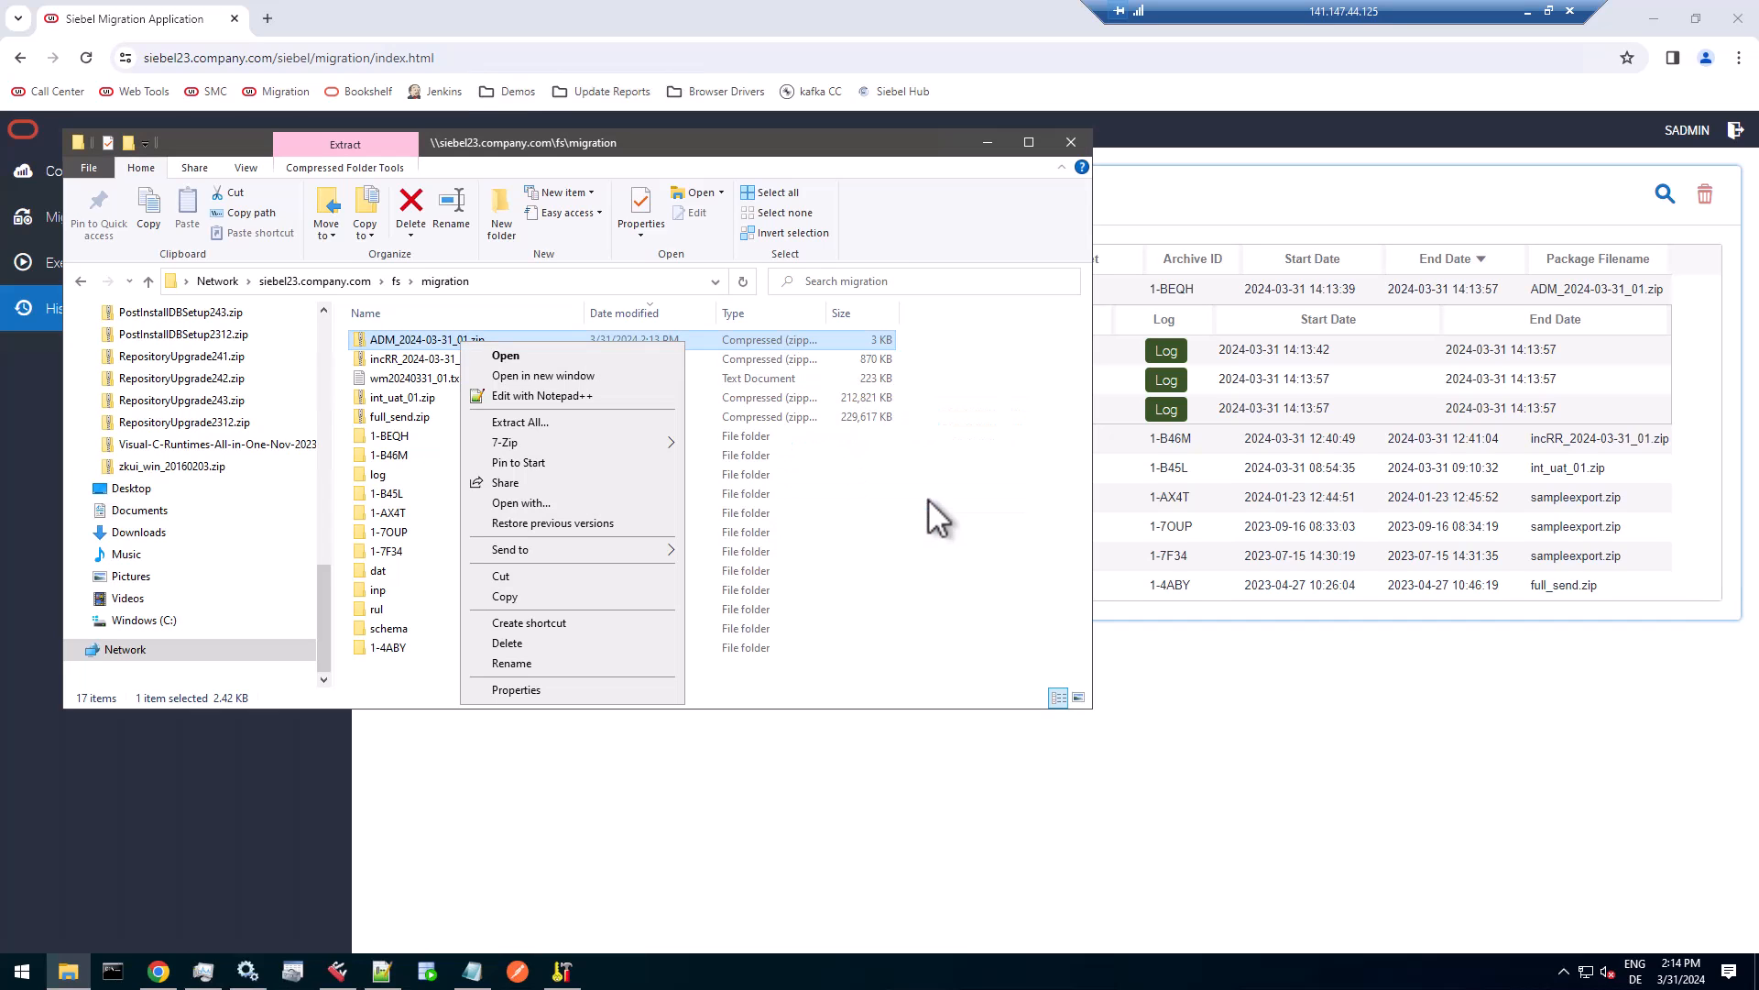
pyautogui.moveTo(554, 442)
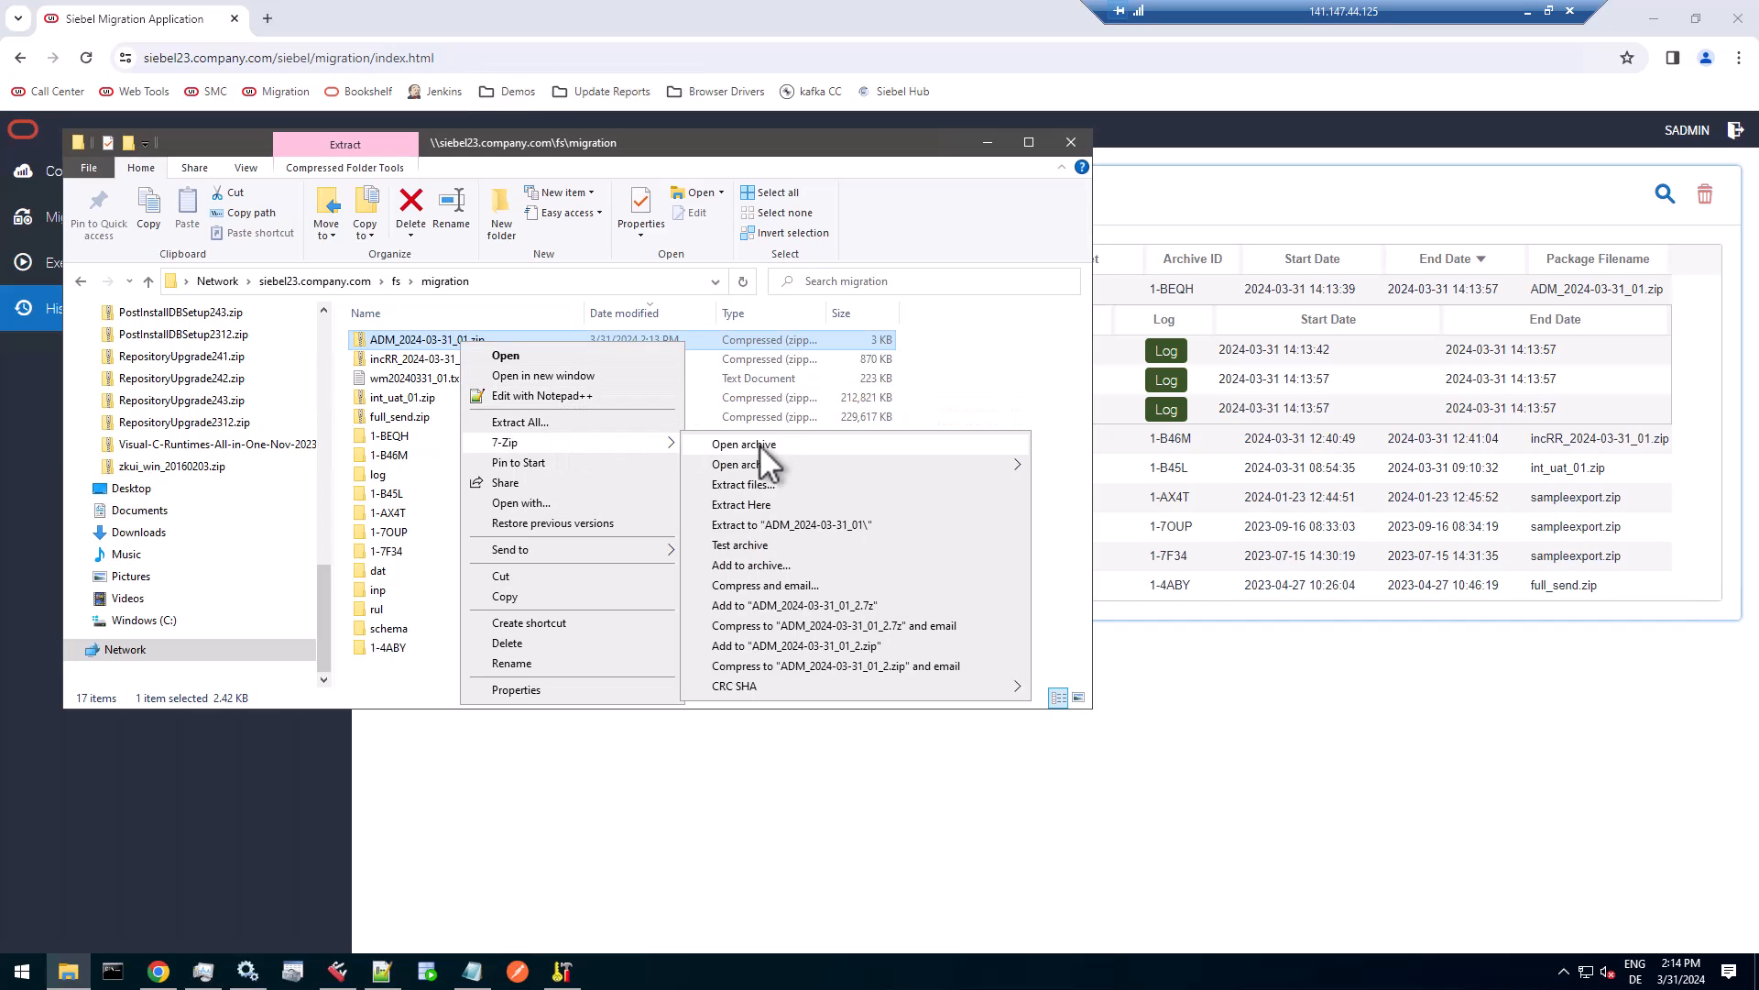
pyautogui.click(759, 447)
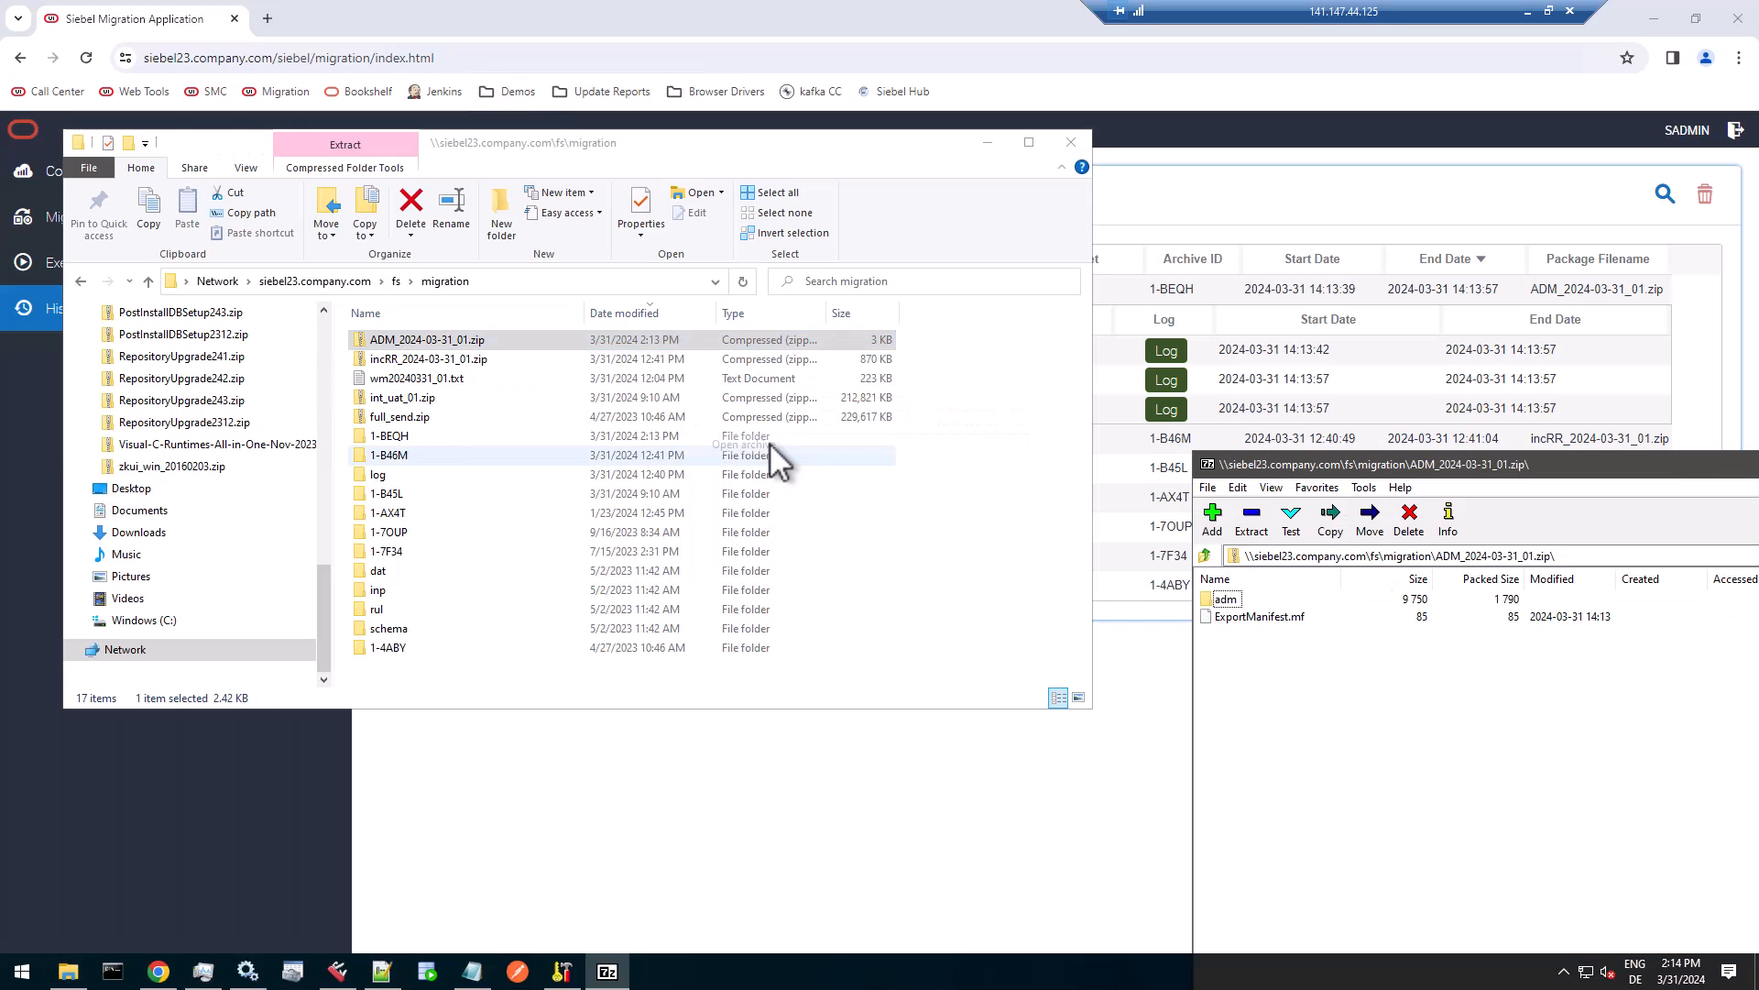
# Open 1-BEQL_BCRM_REST_Web_Service.xml from the package's adm folder, widening the name column to read the full file names.
pyautogui.doubleClick(1228, 598)
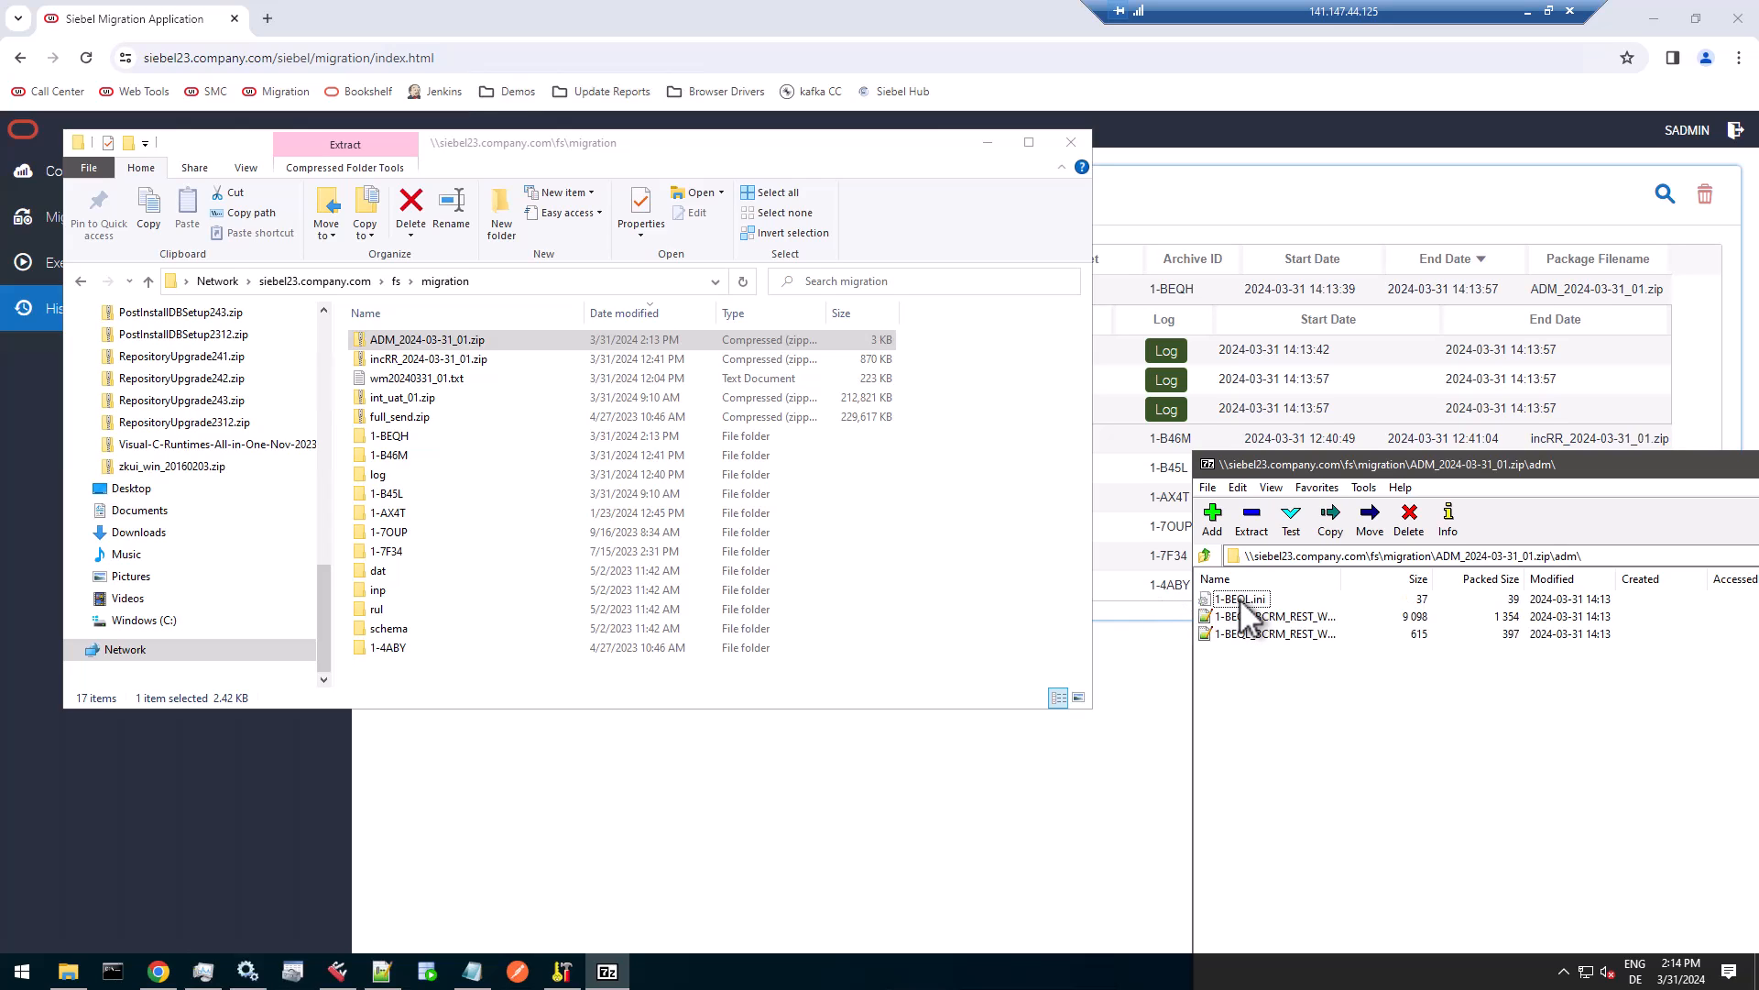
pyautogui.moveTo(1344, 585); pyautogui.dragTo(1422, 585)
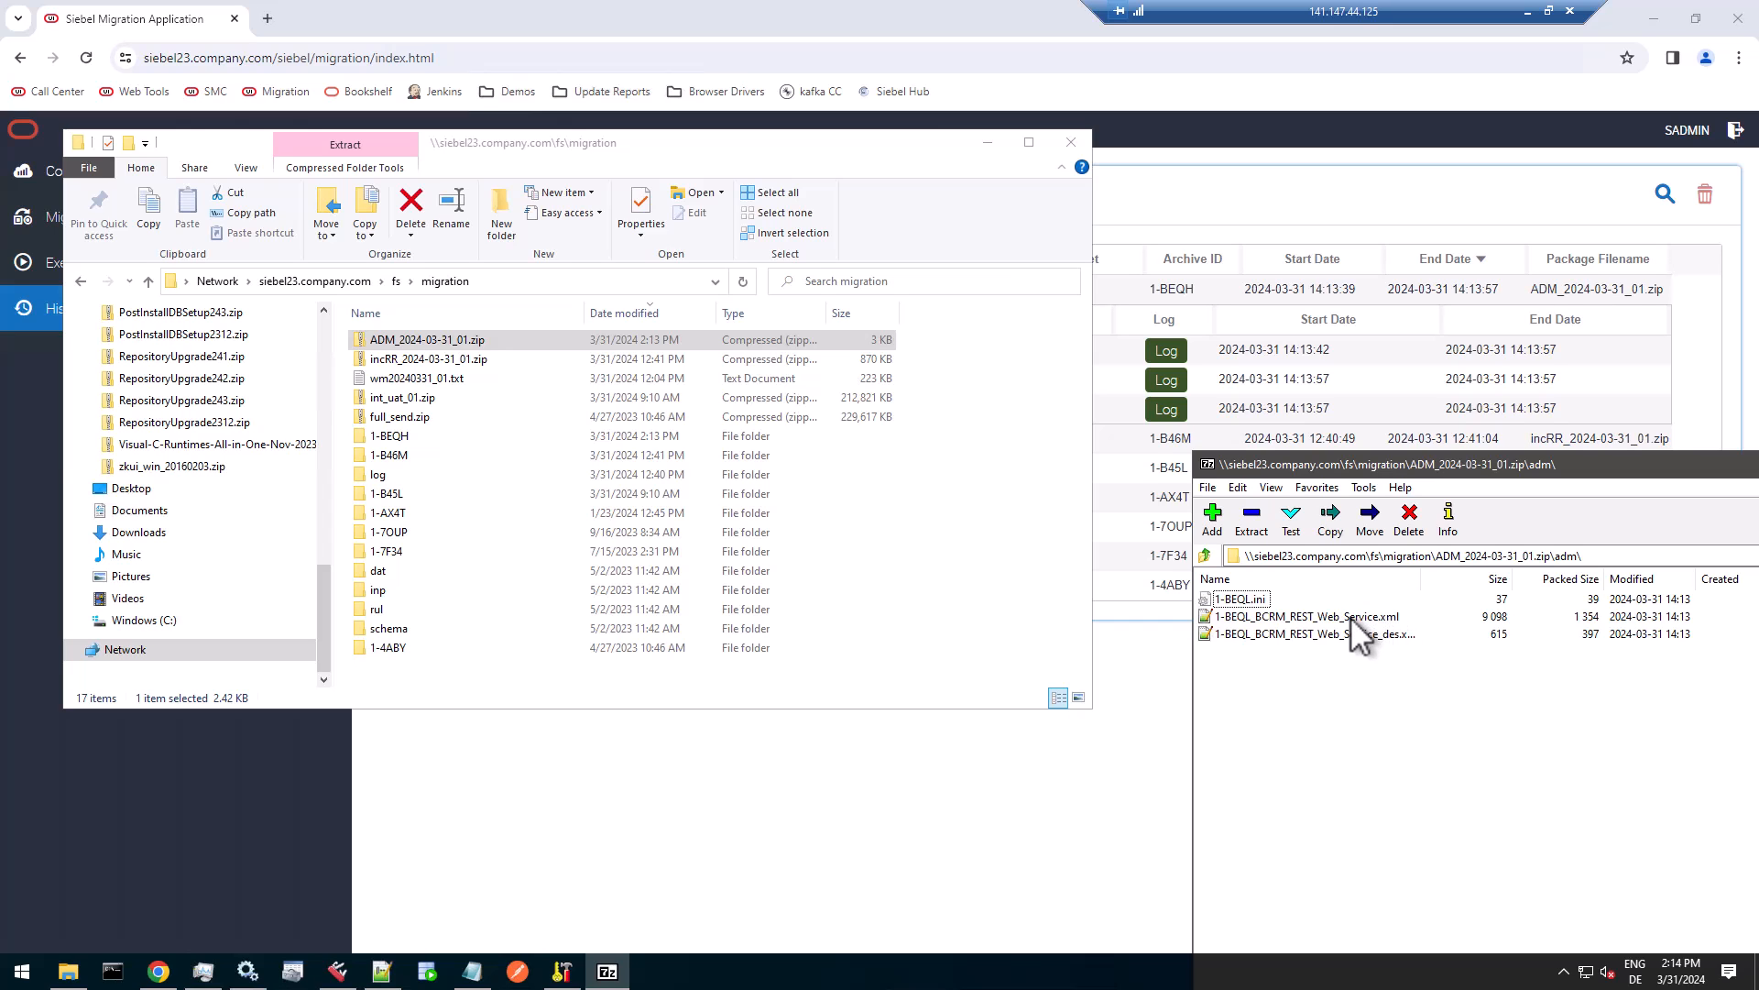
pyautogui.click(1382, 615)
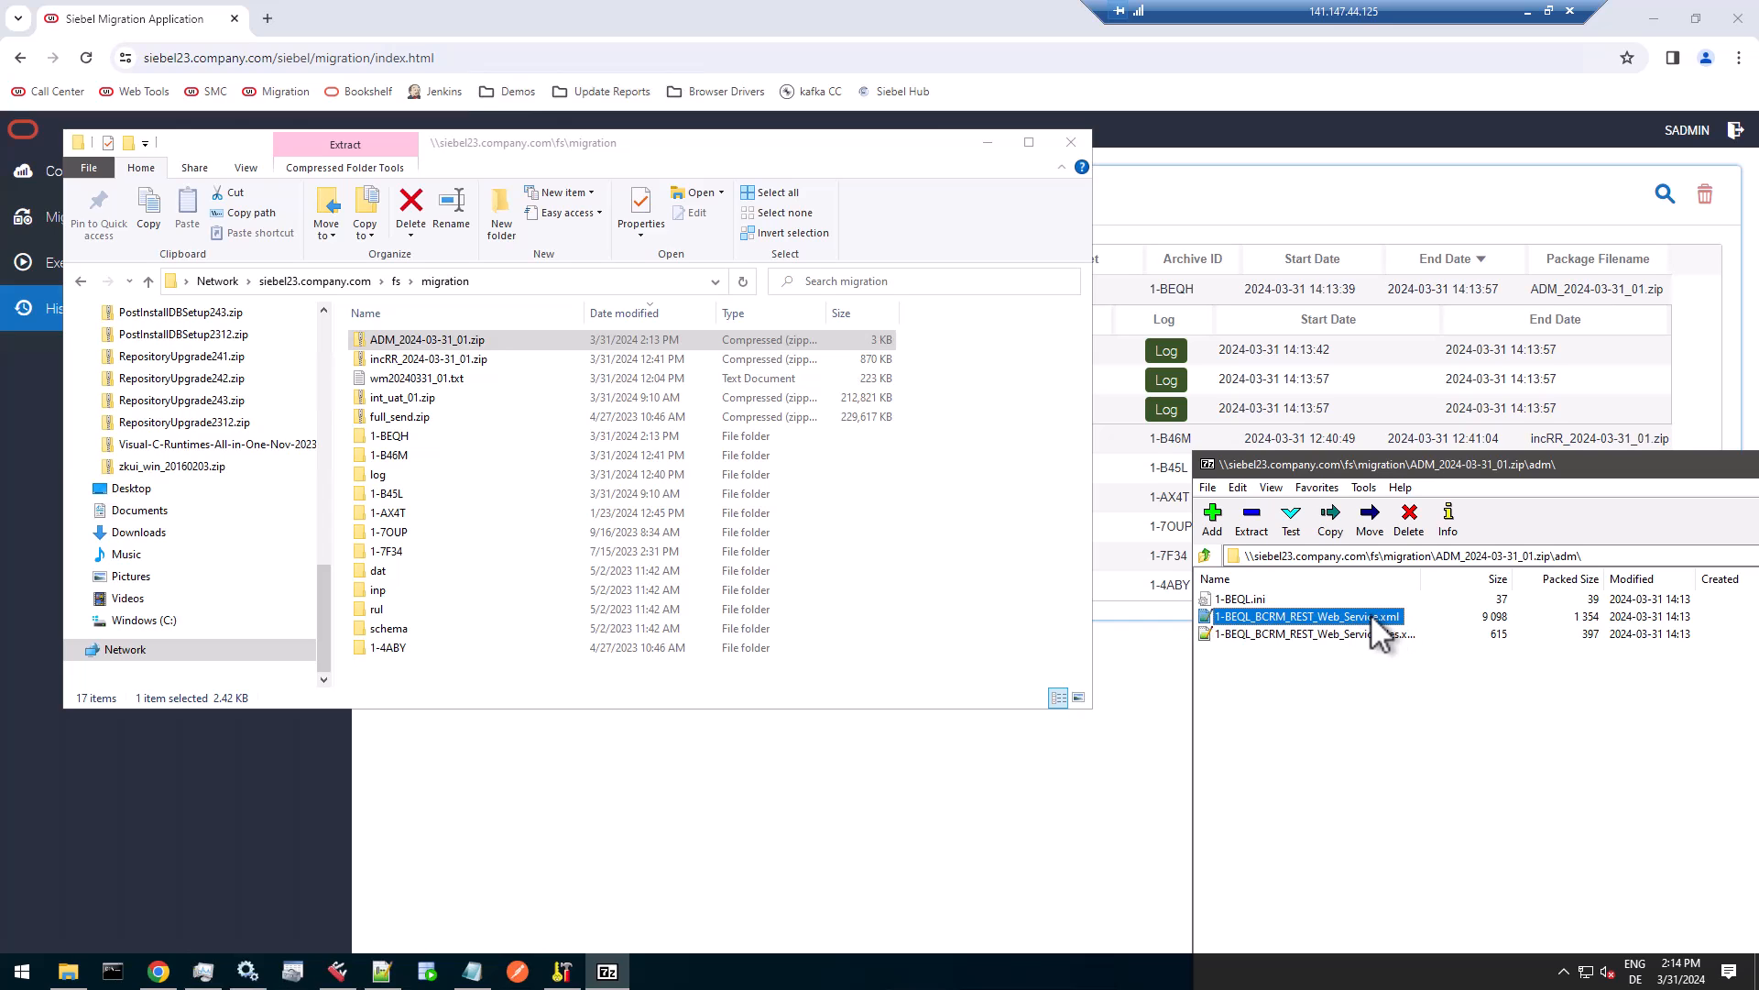
pyautogui.doubleClick(1371, 613)
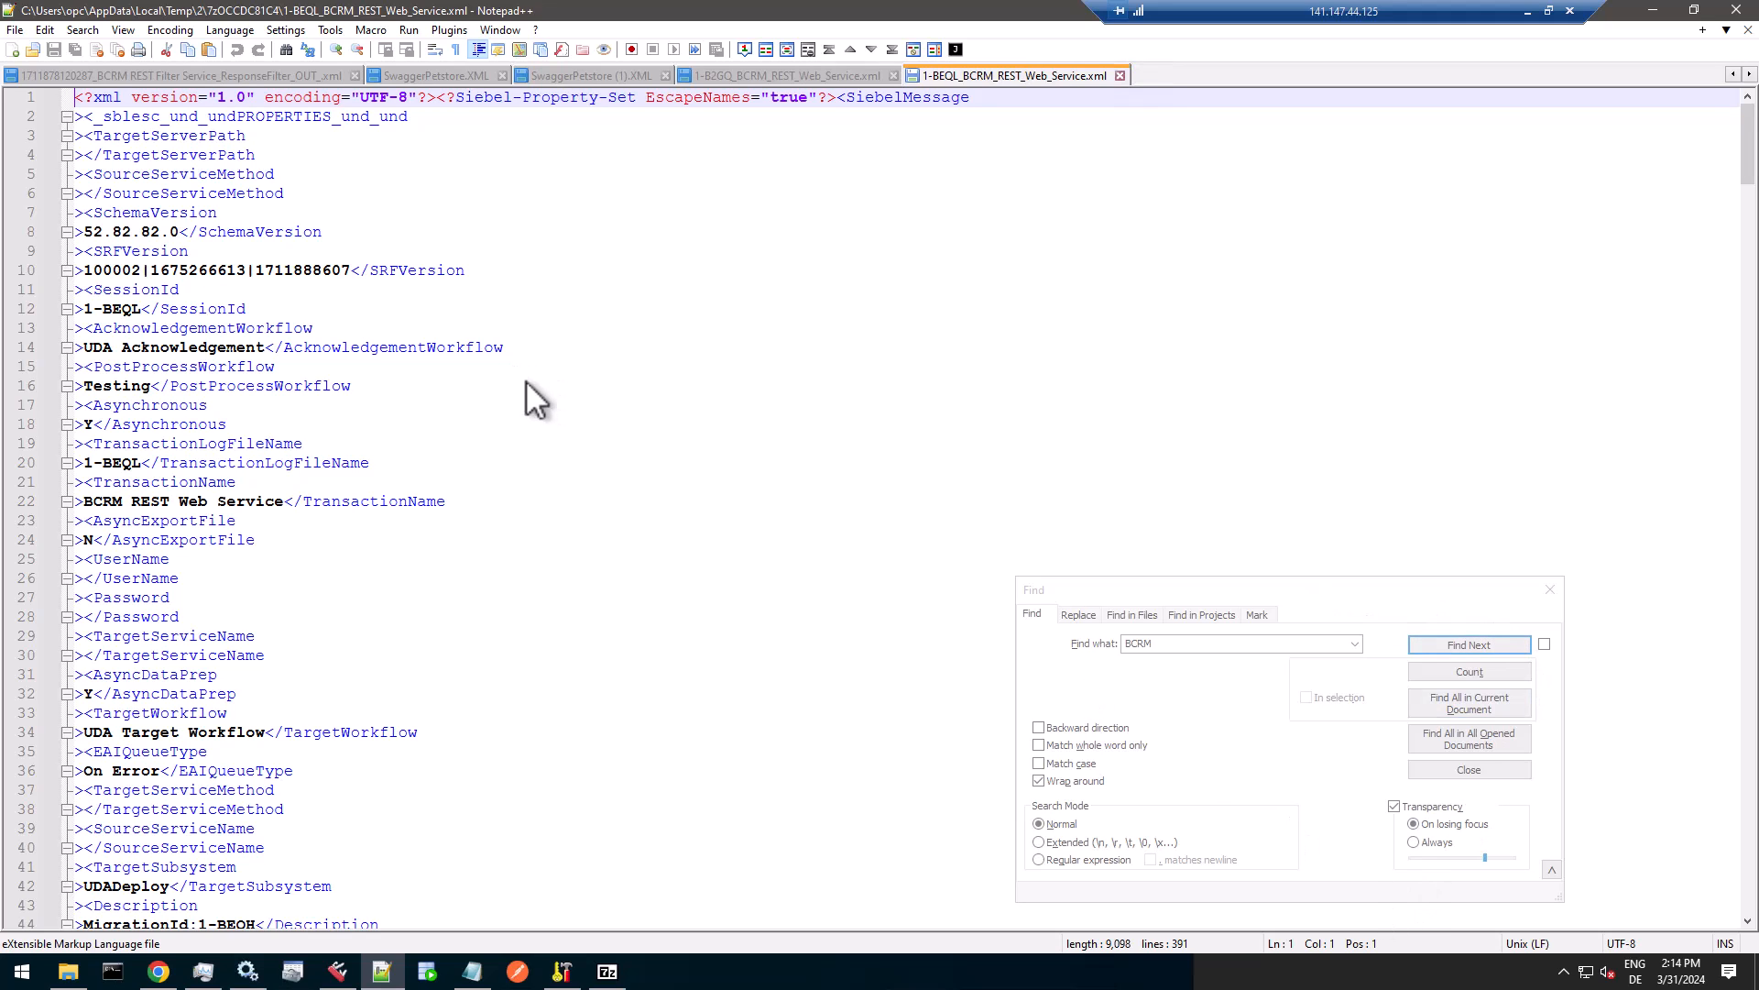
# Search the exported XML file for BCRM and step through the matches.
pyautogui.click(658, 442)
pyautogui.scroll(-3, 658, 442)
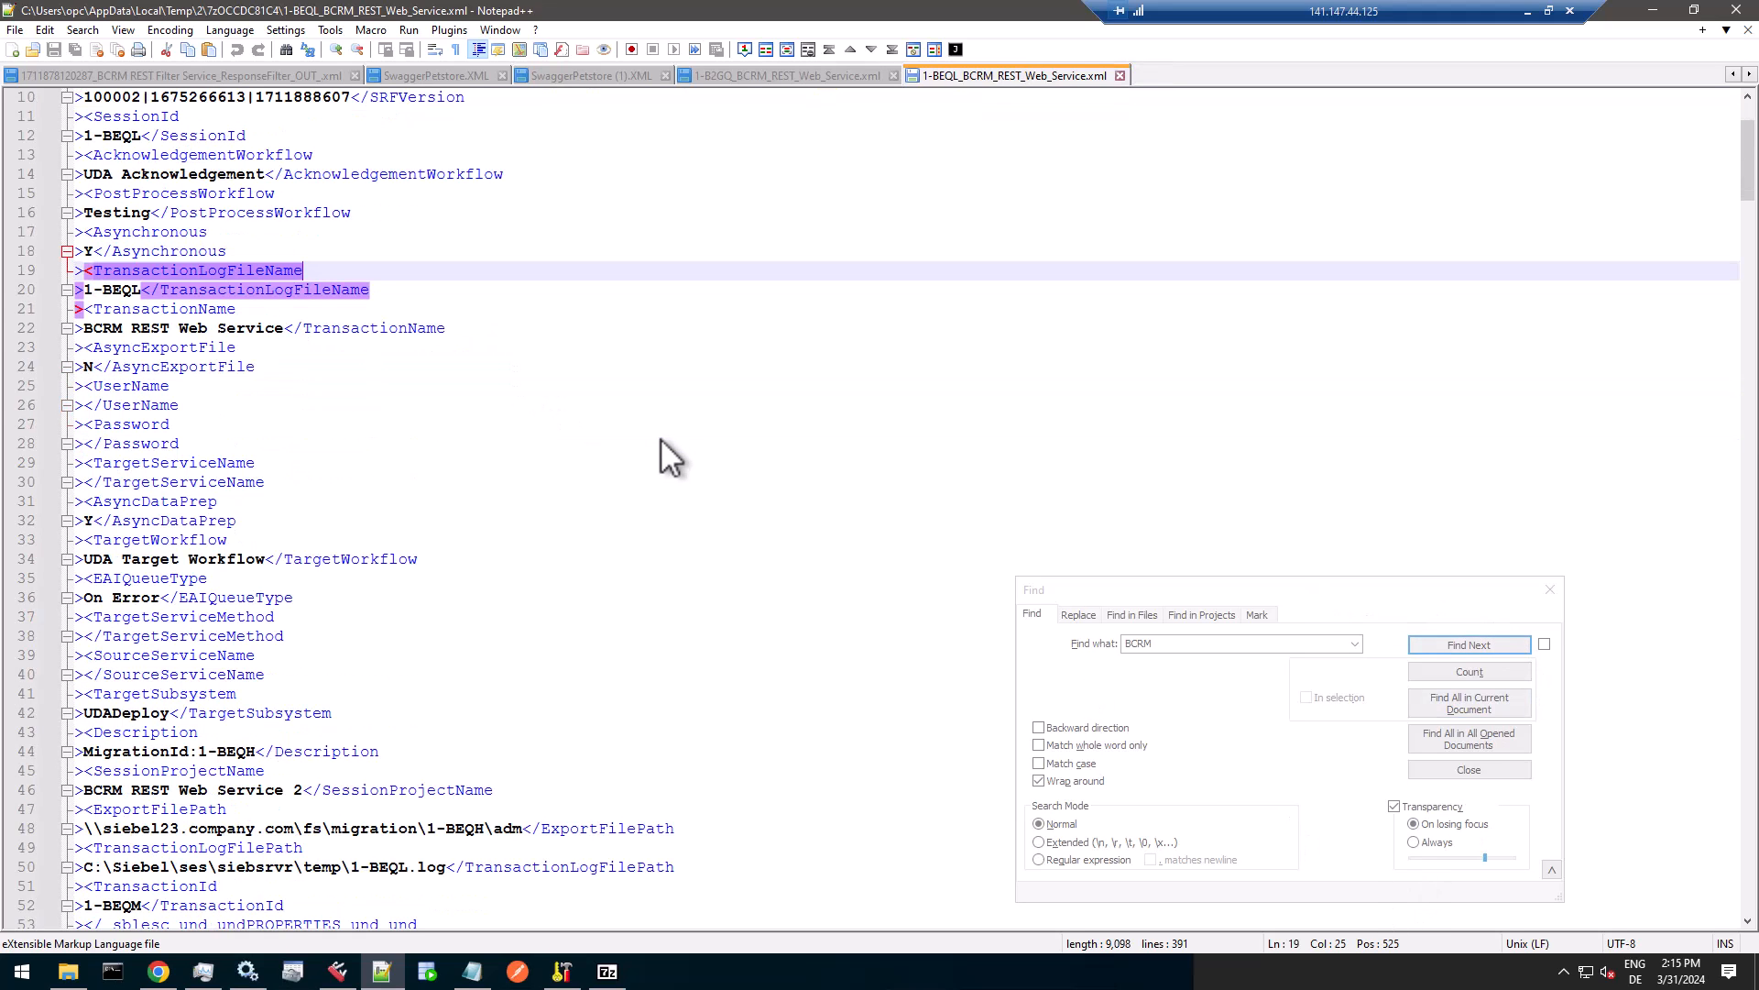
pyautogui.hotkey('ctrl', 'f')
pyautogui.write('BCRM')
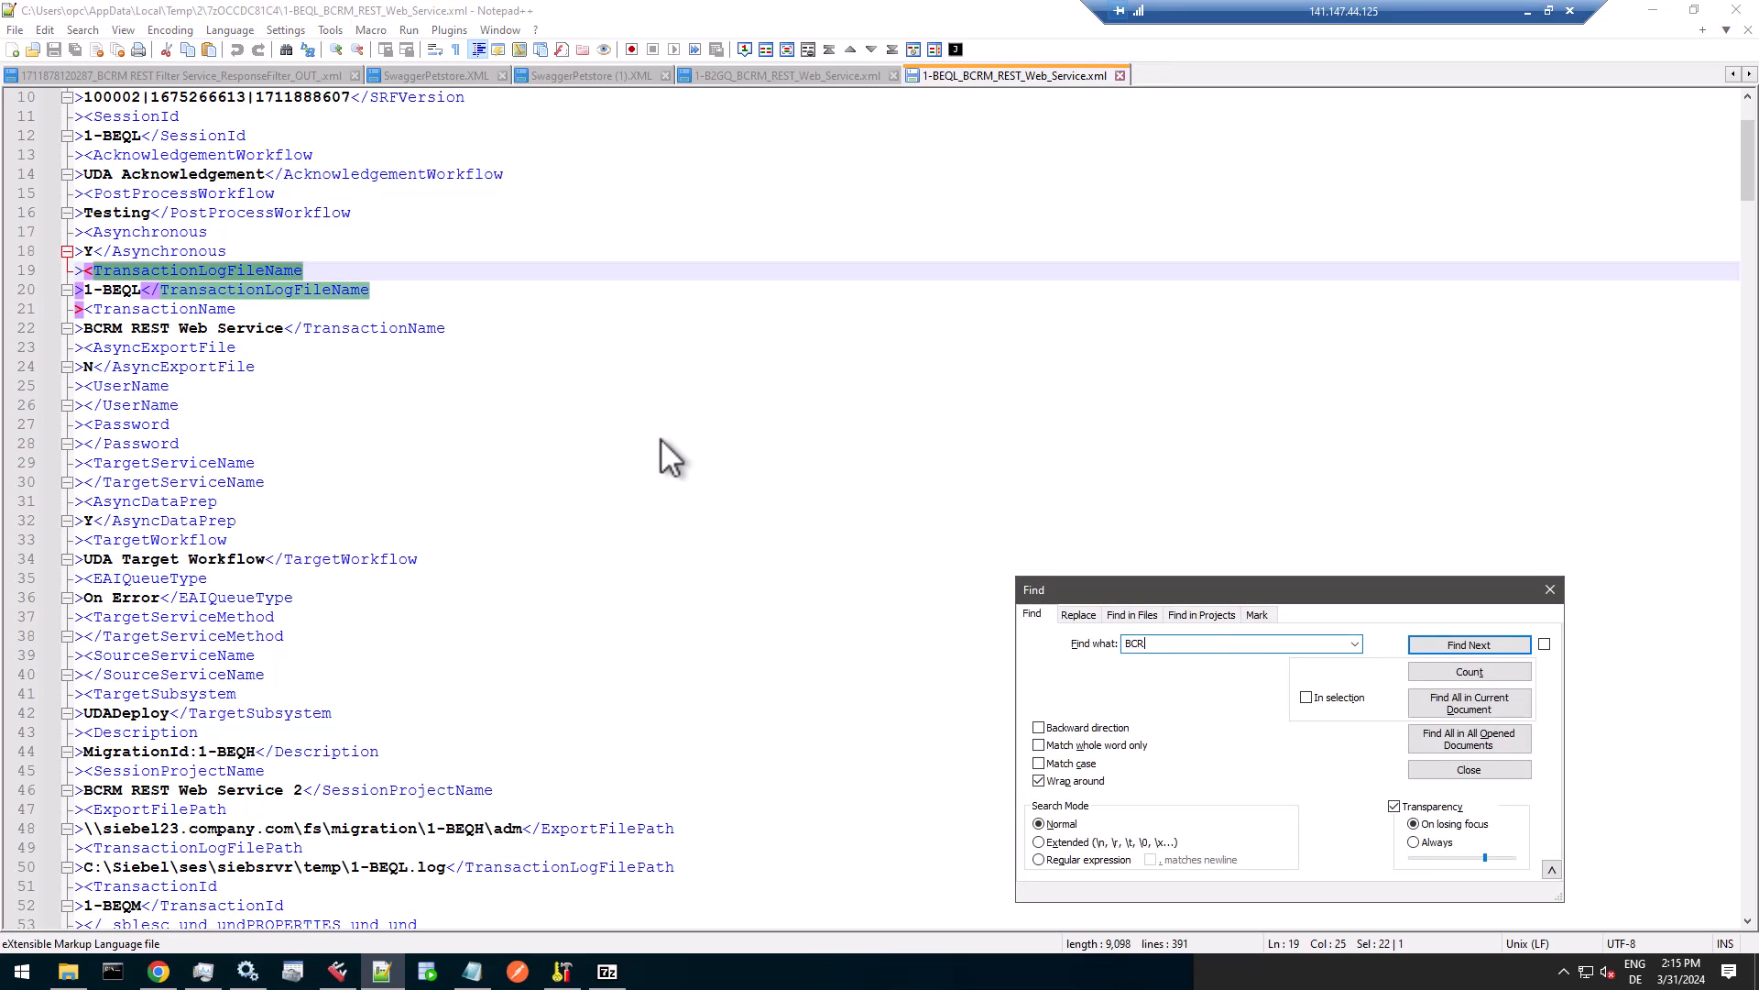
pyautogui.press('Return')
pyautogui.press('Return')
pyautogui.press('Return')
pyautogui.press('Return')
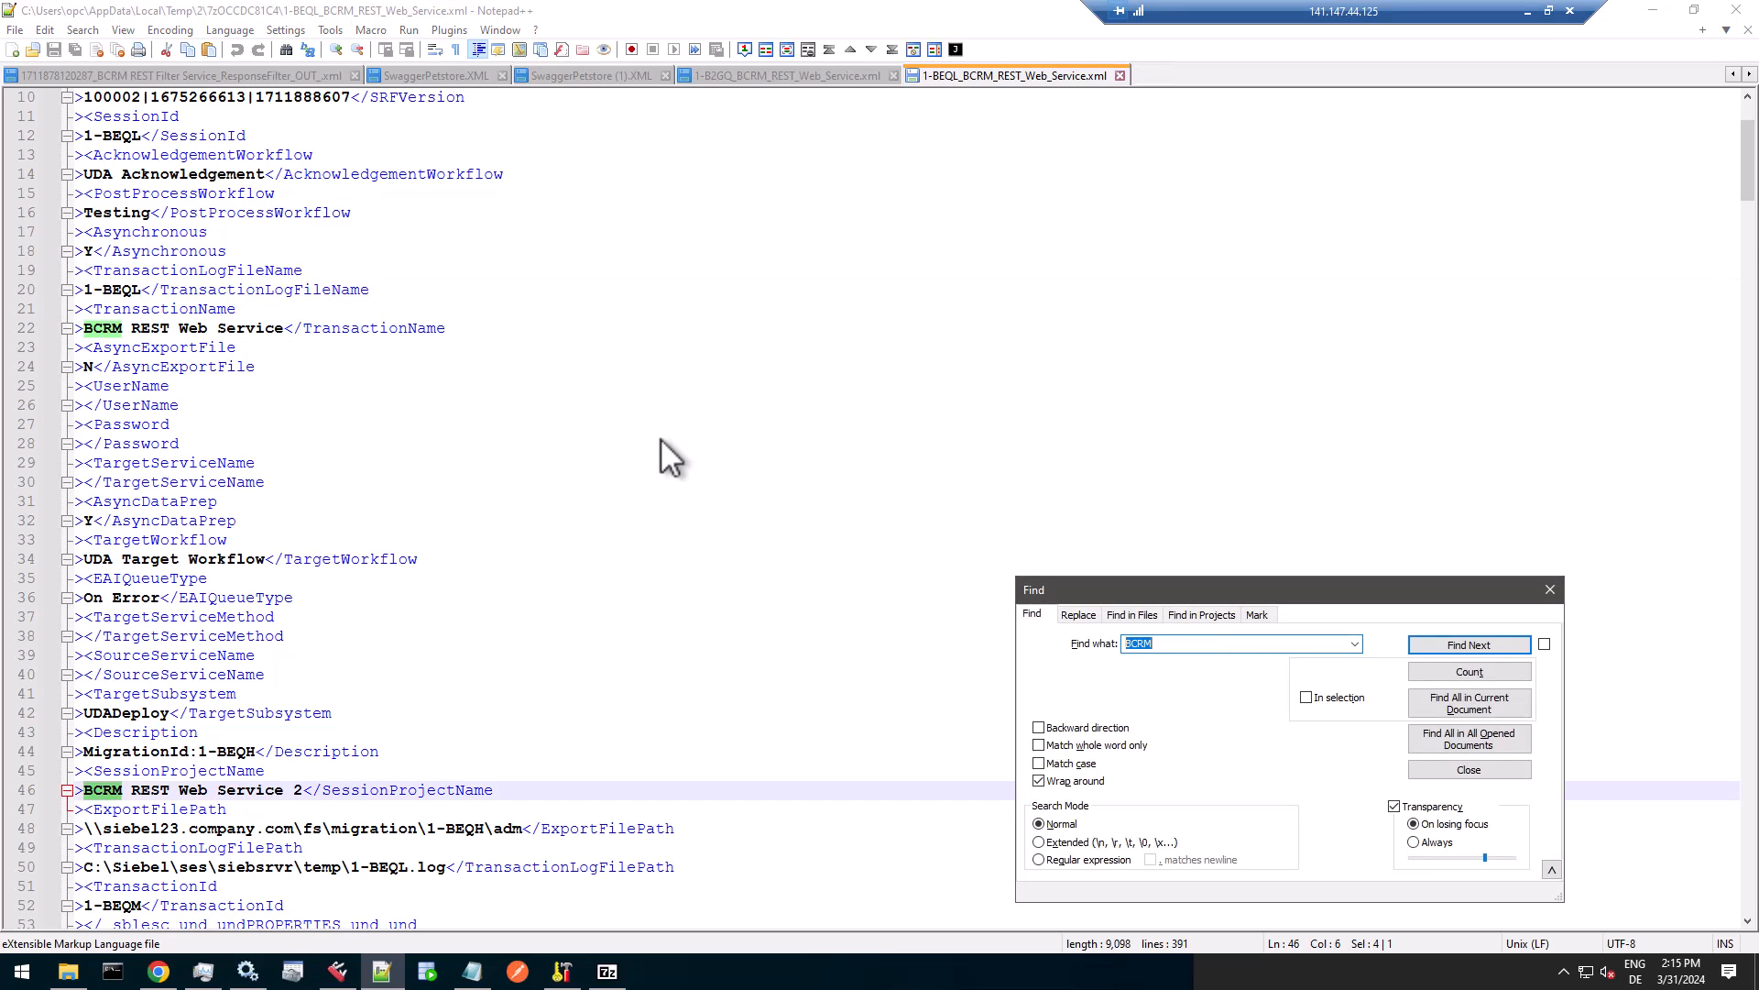
pyautogui.press('Return')
pyautogui.press('Return')
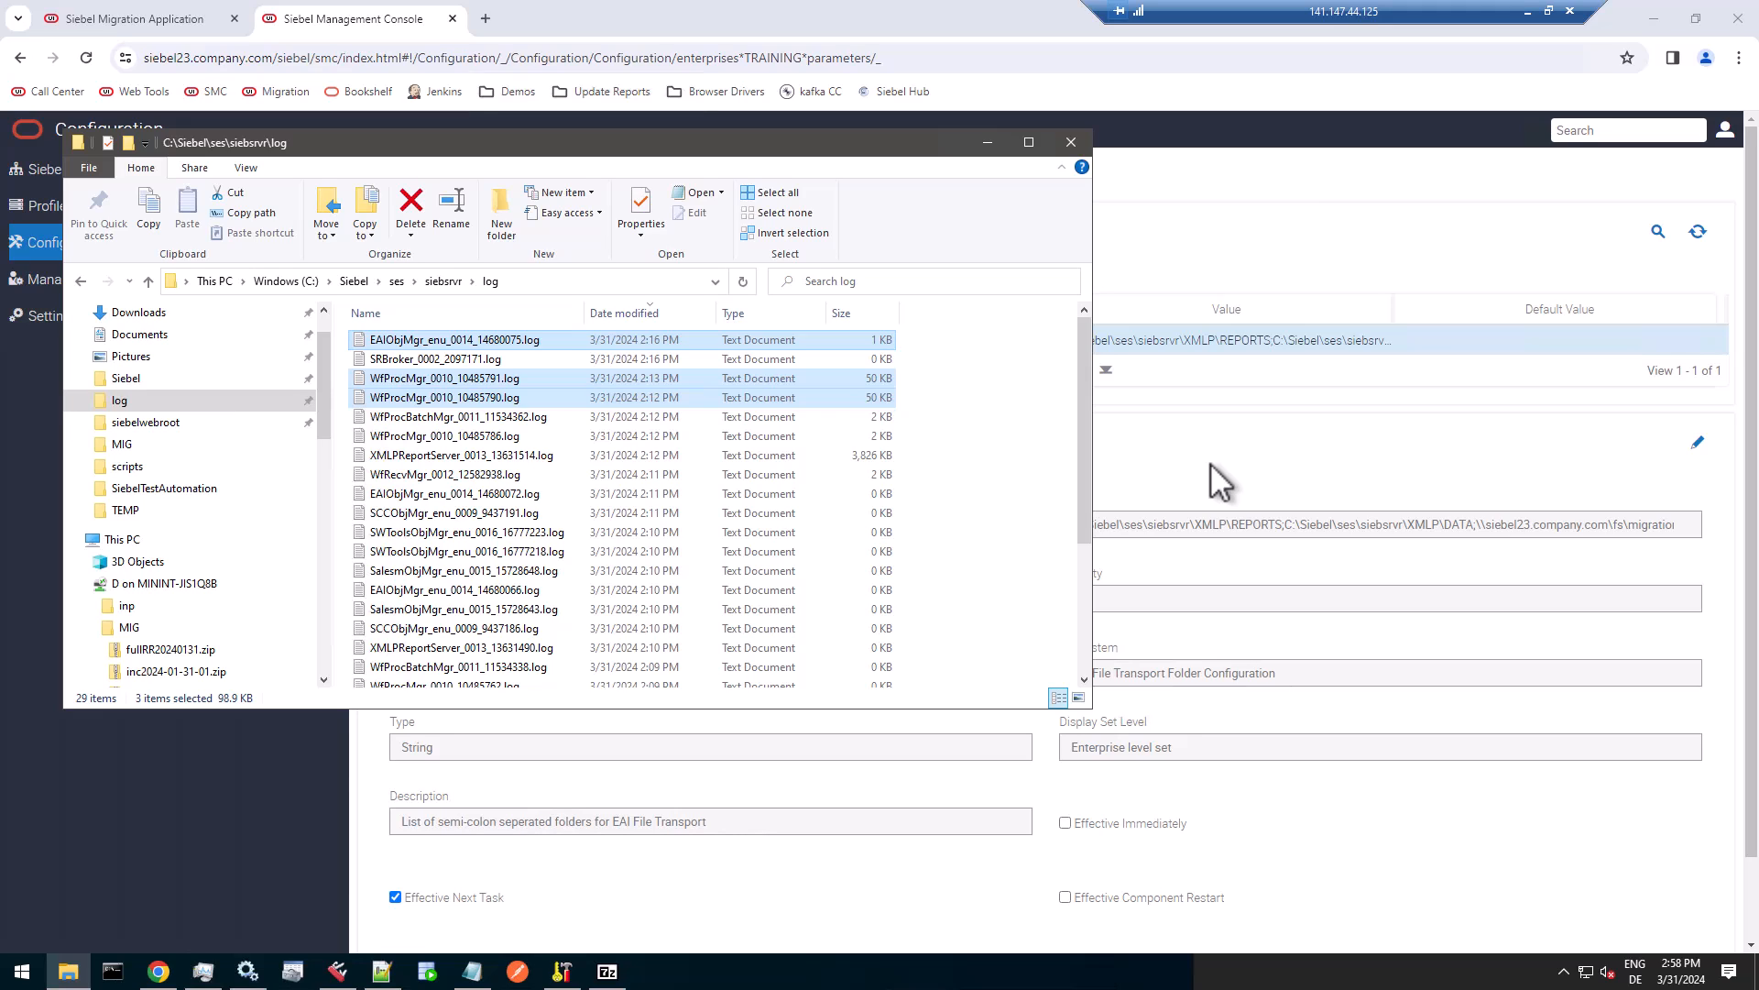
# Highlight the EAIFileTransportFolders alias and the \\siebel23.company.com\fs\migration path in the enterprise parameter, and open the TRAINING enterprise's server list.
pyautogui.click(1226, 521)
pyautogui.click(836, 340)
pyautogui.moveTo(859, 339); pyautogui.dragTo(818, 342)
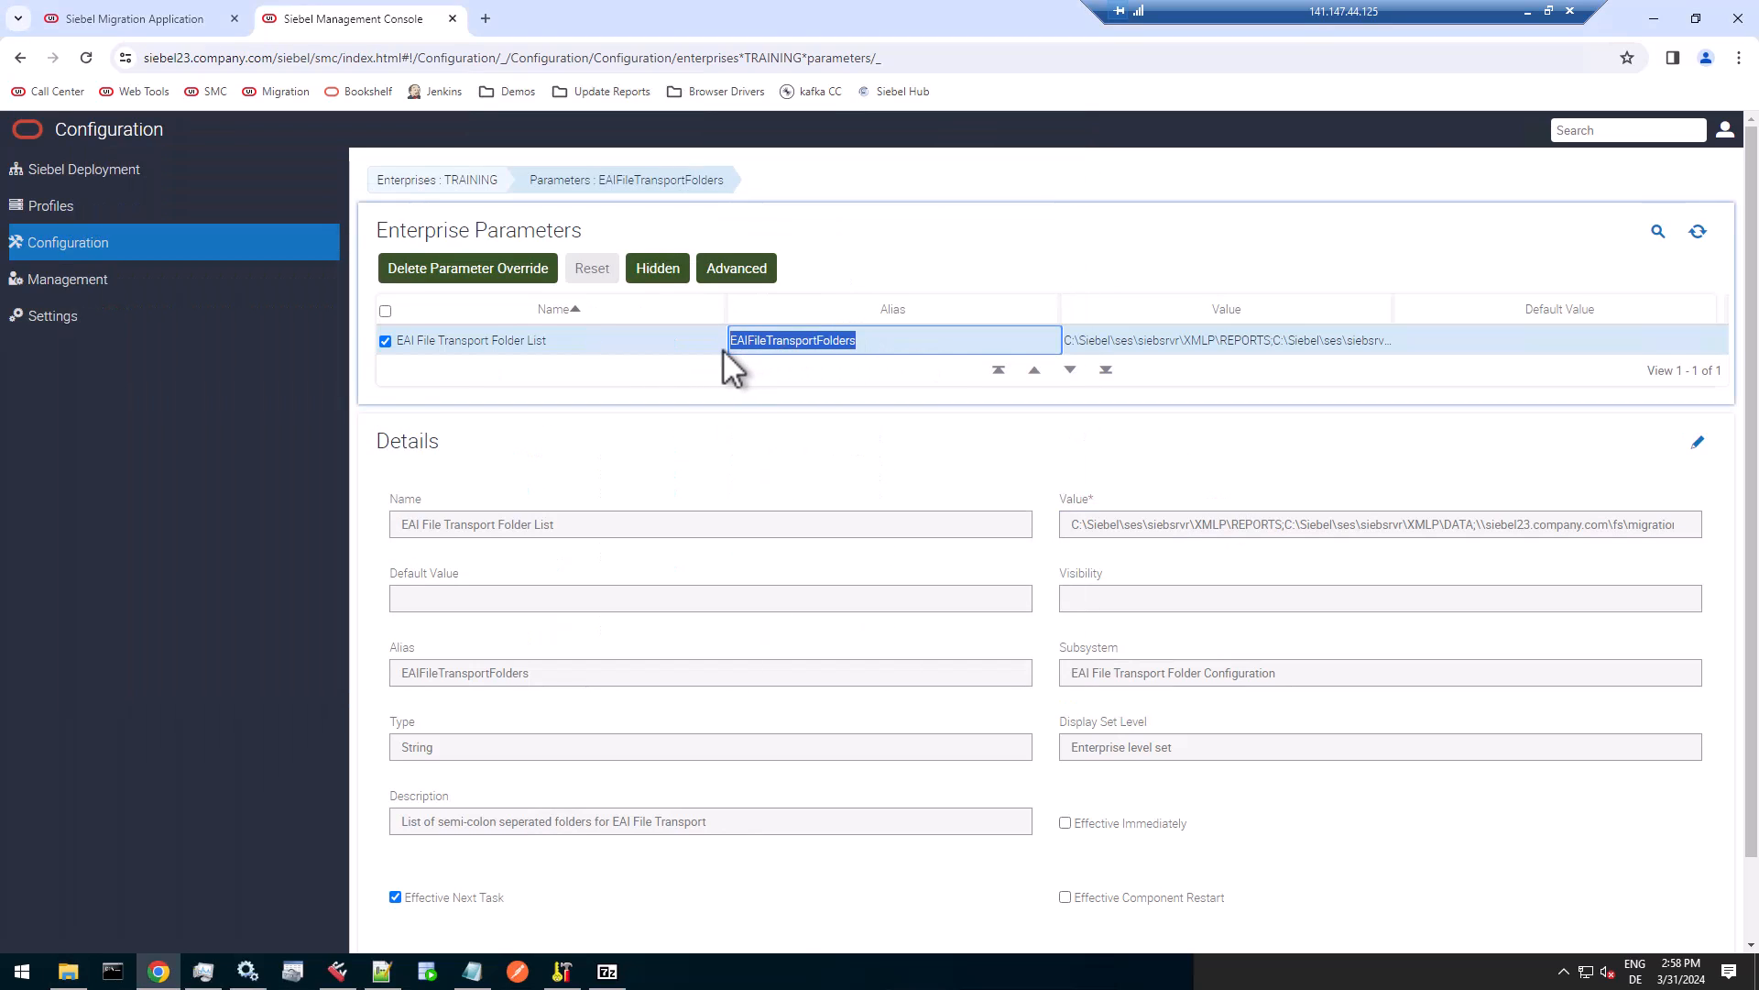
pyautogui.moveTo(848, 343); pyautogui.dragTo(1623, 526)
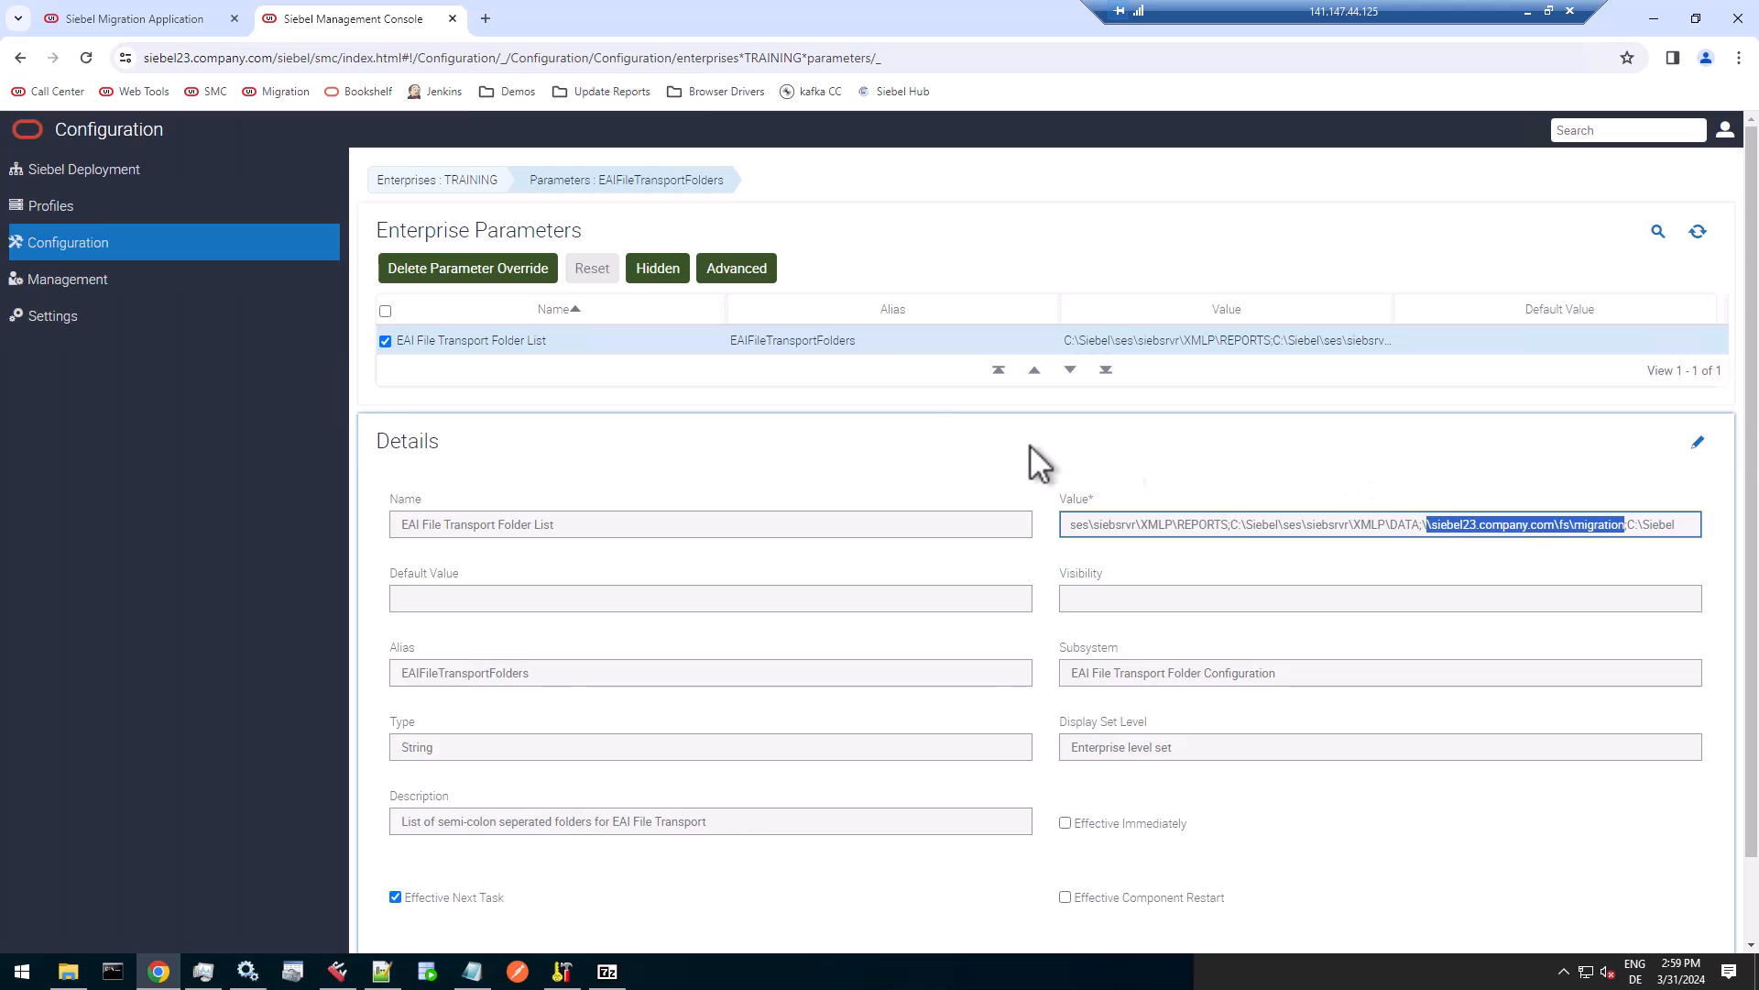
pyautogui.click(559, 178)
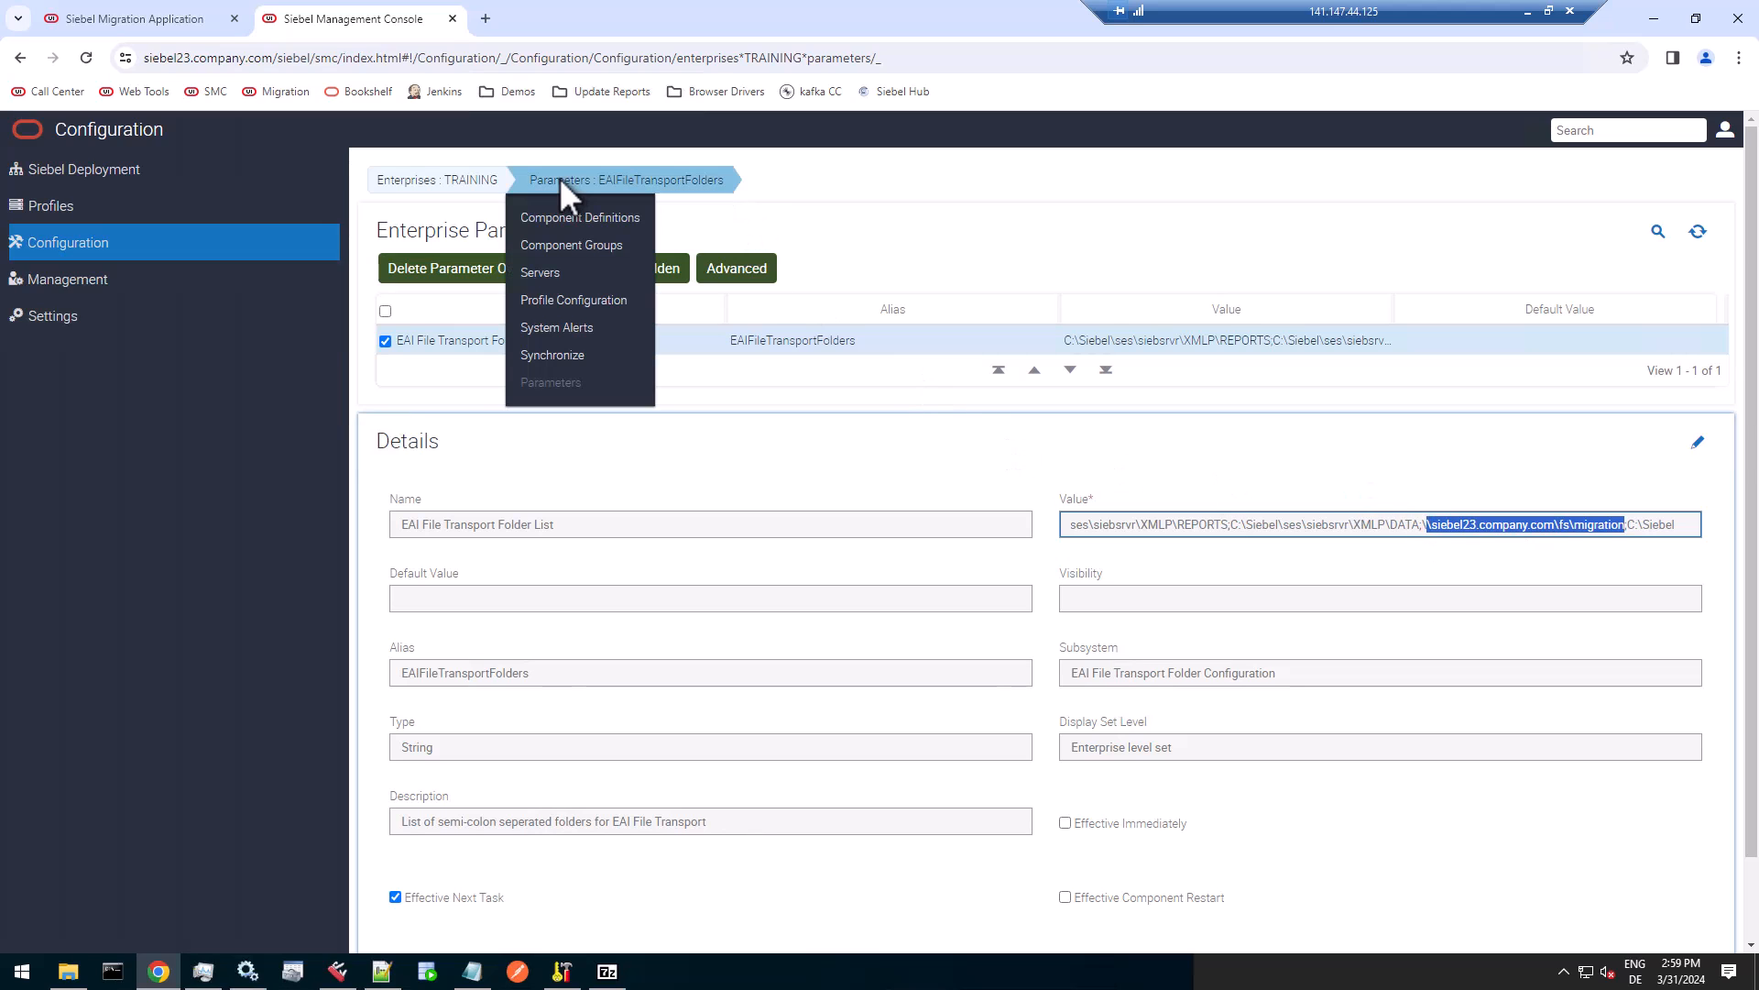
pyautogui.click(548, 272)
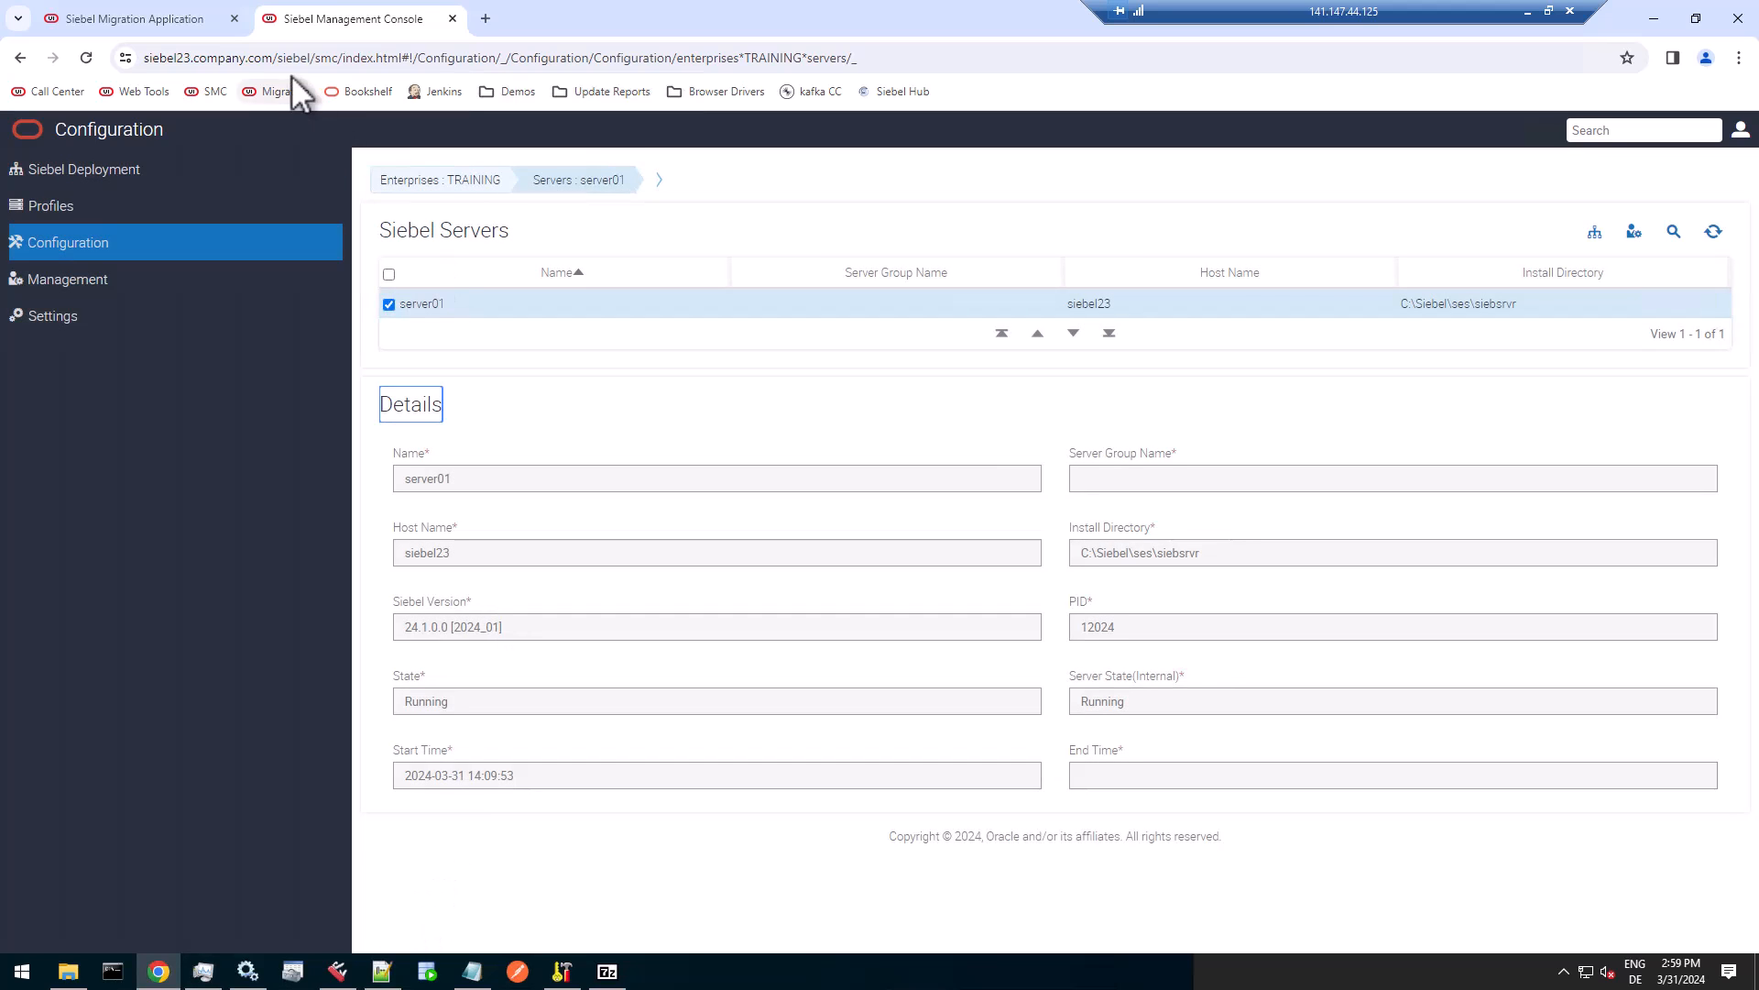
# Switch to Siebel Tools and compare the workspace versions and modified objects of int_uat and MAIN, including the BCRM REST Web Service content object.
pyautogui.click(337, 972)
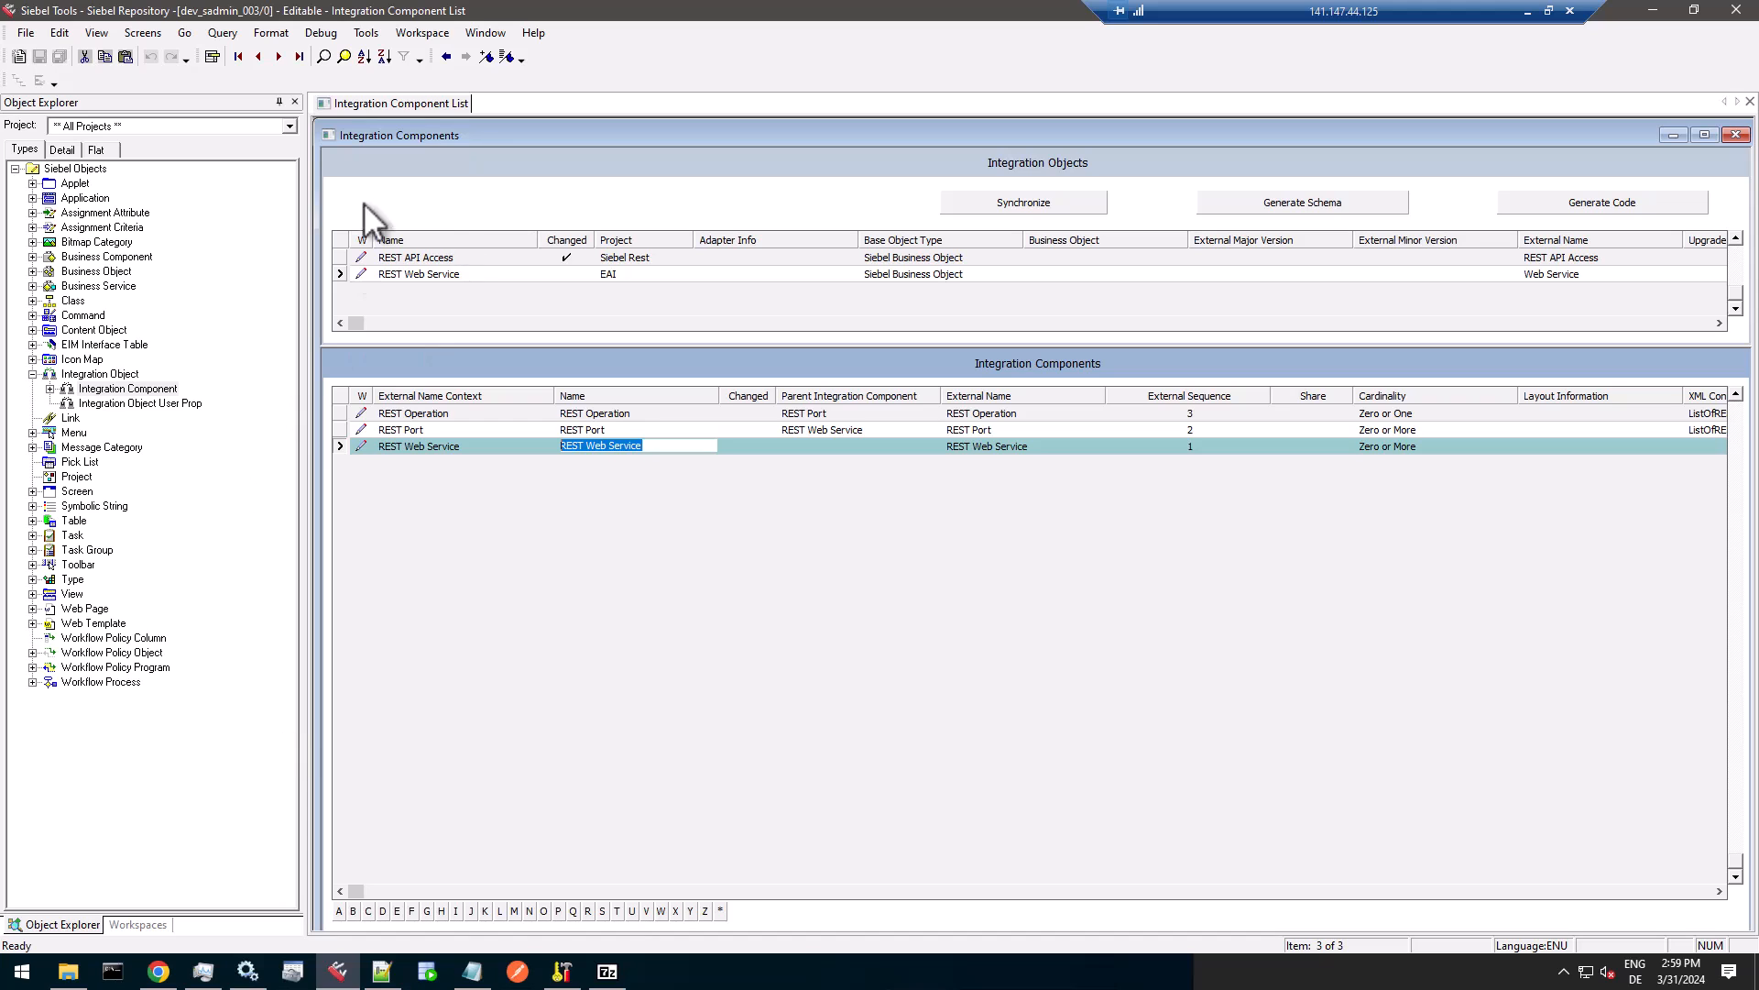
pyautogui.click(423, 33)
pyautogui.click(440, 231)
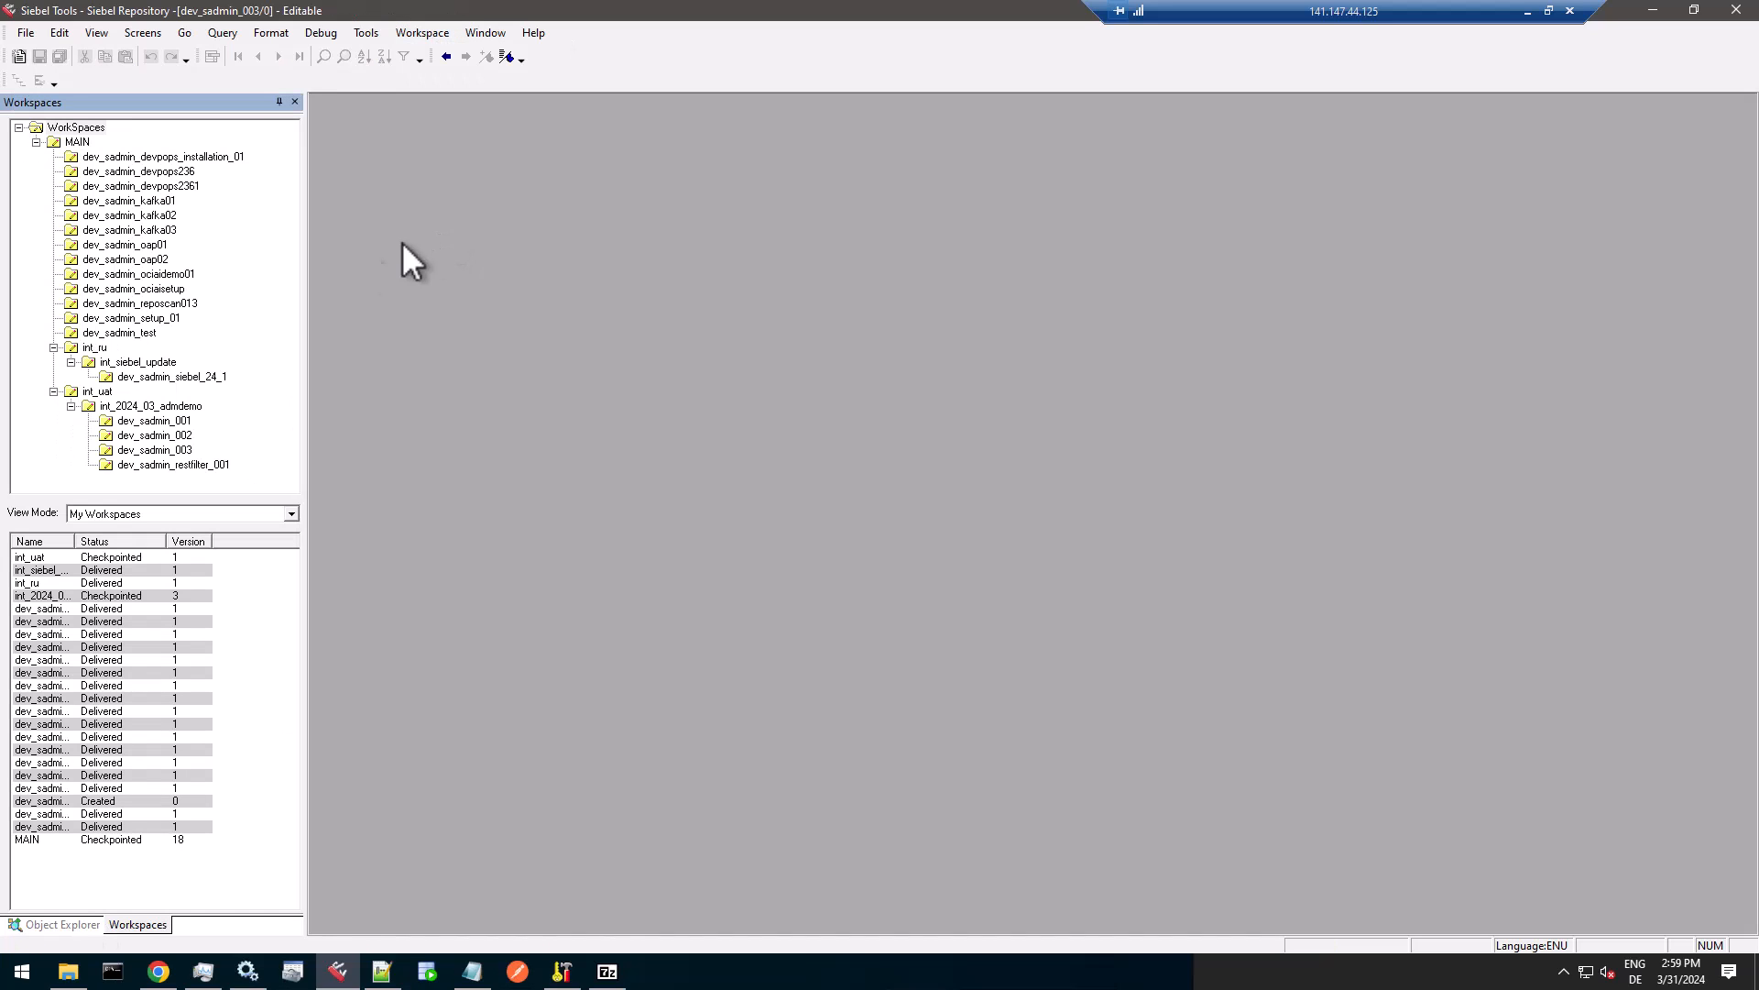
pyautogui.doubleClick(97, 392)
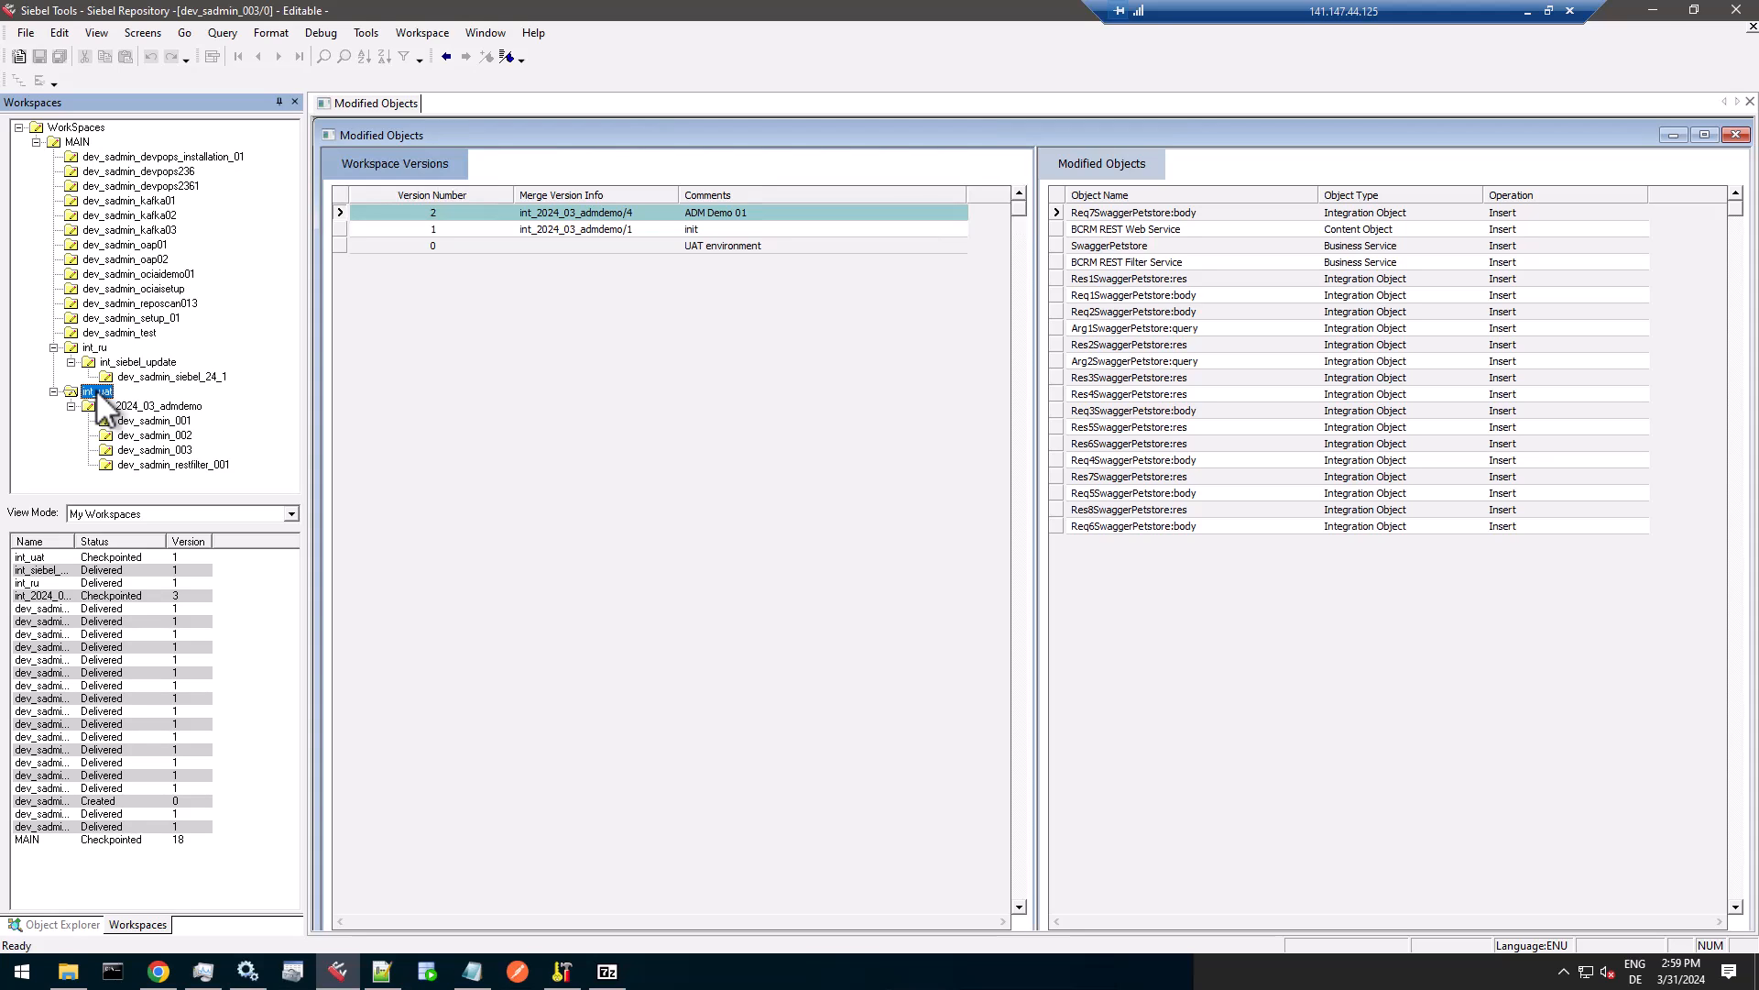
pyautogui.click(1170, 228)
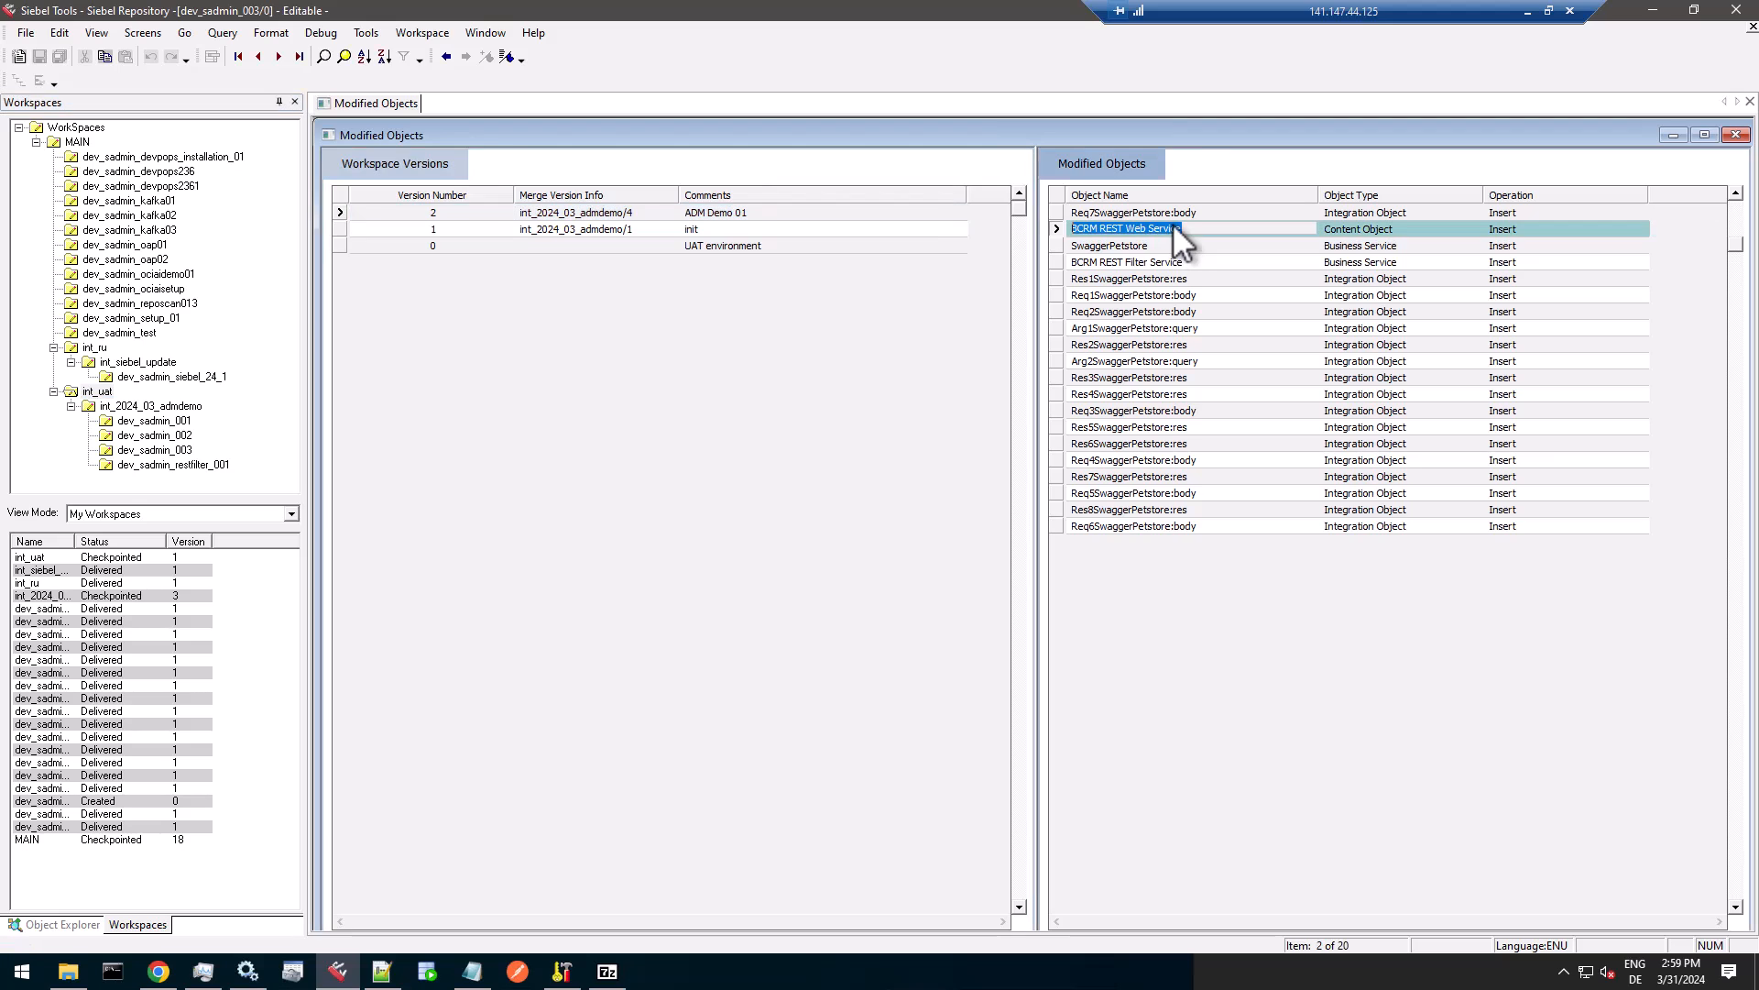
pyautogui.click(97, 391)
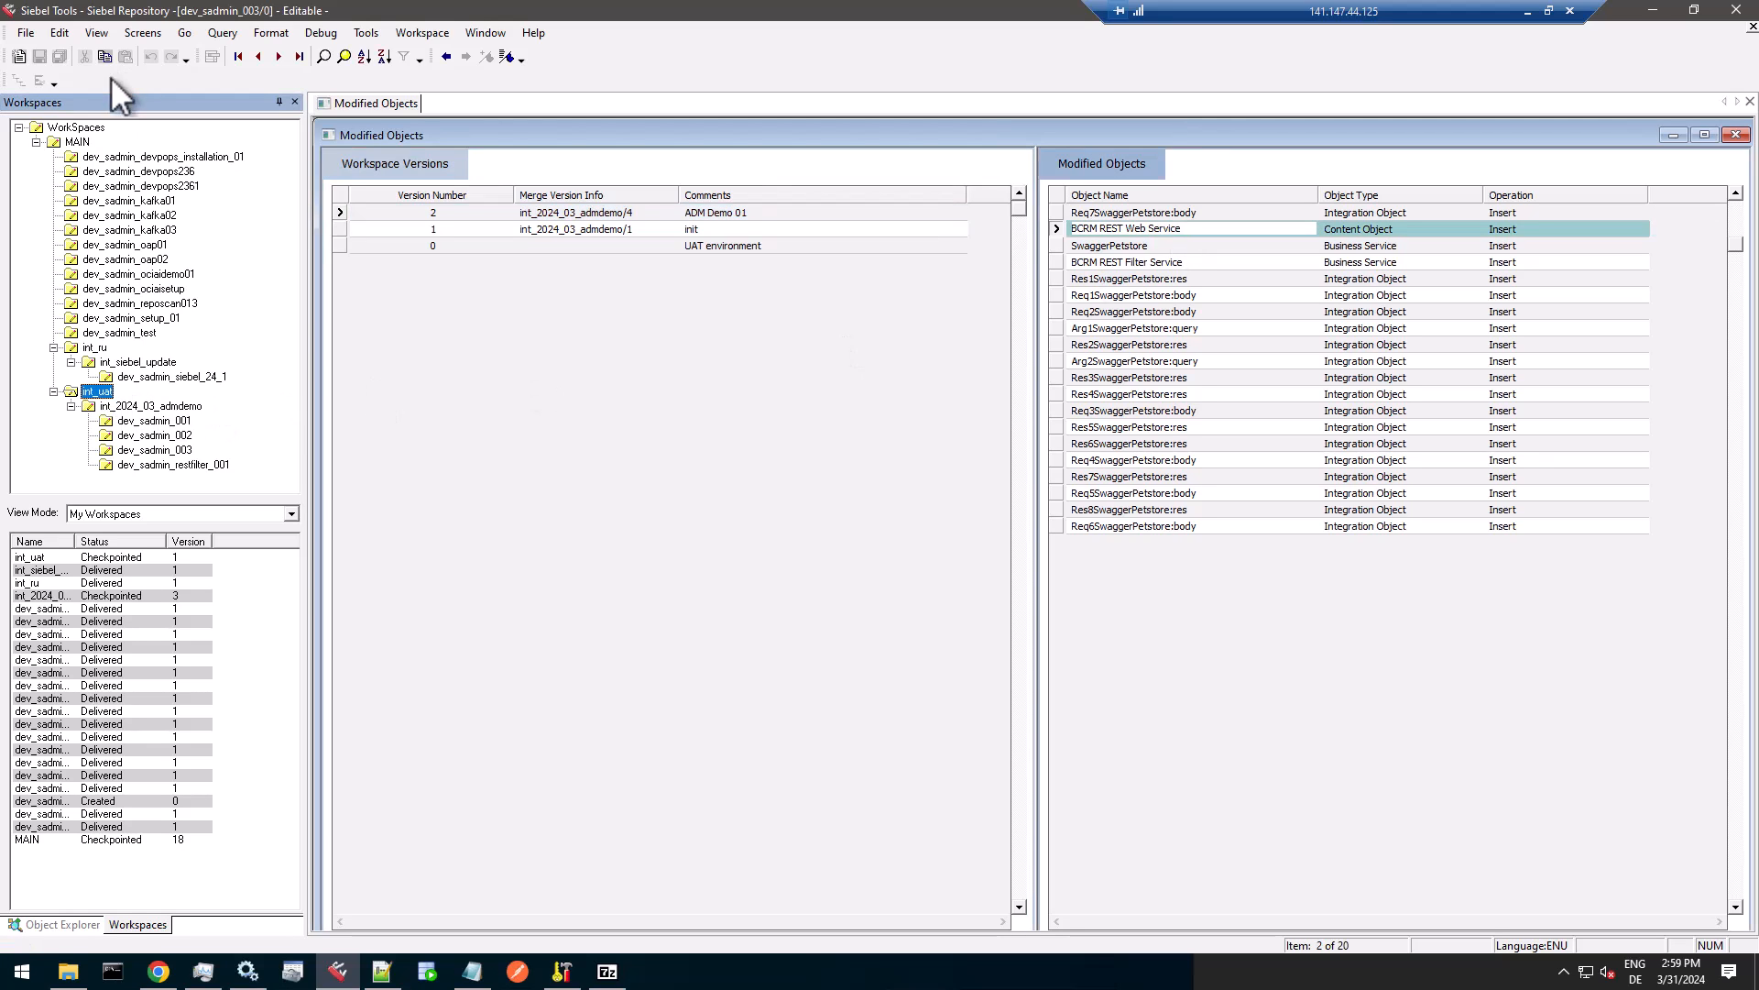
pyautogui.click(77, 142)
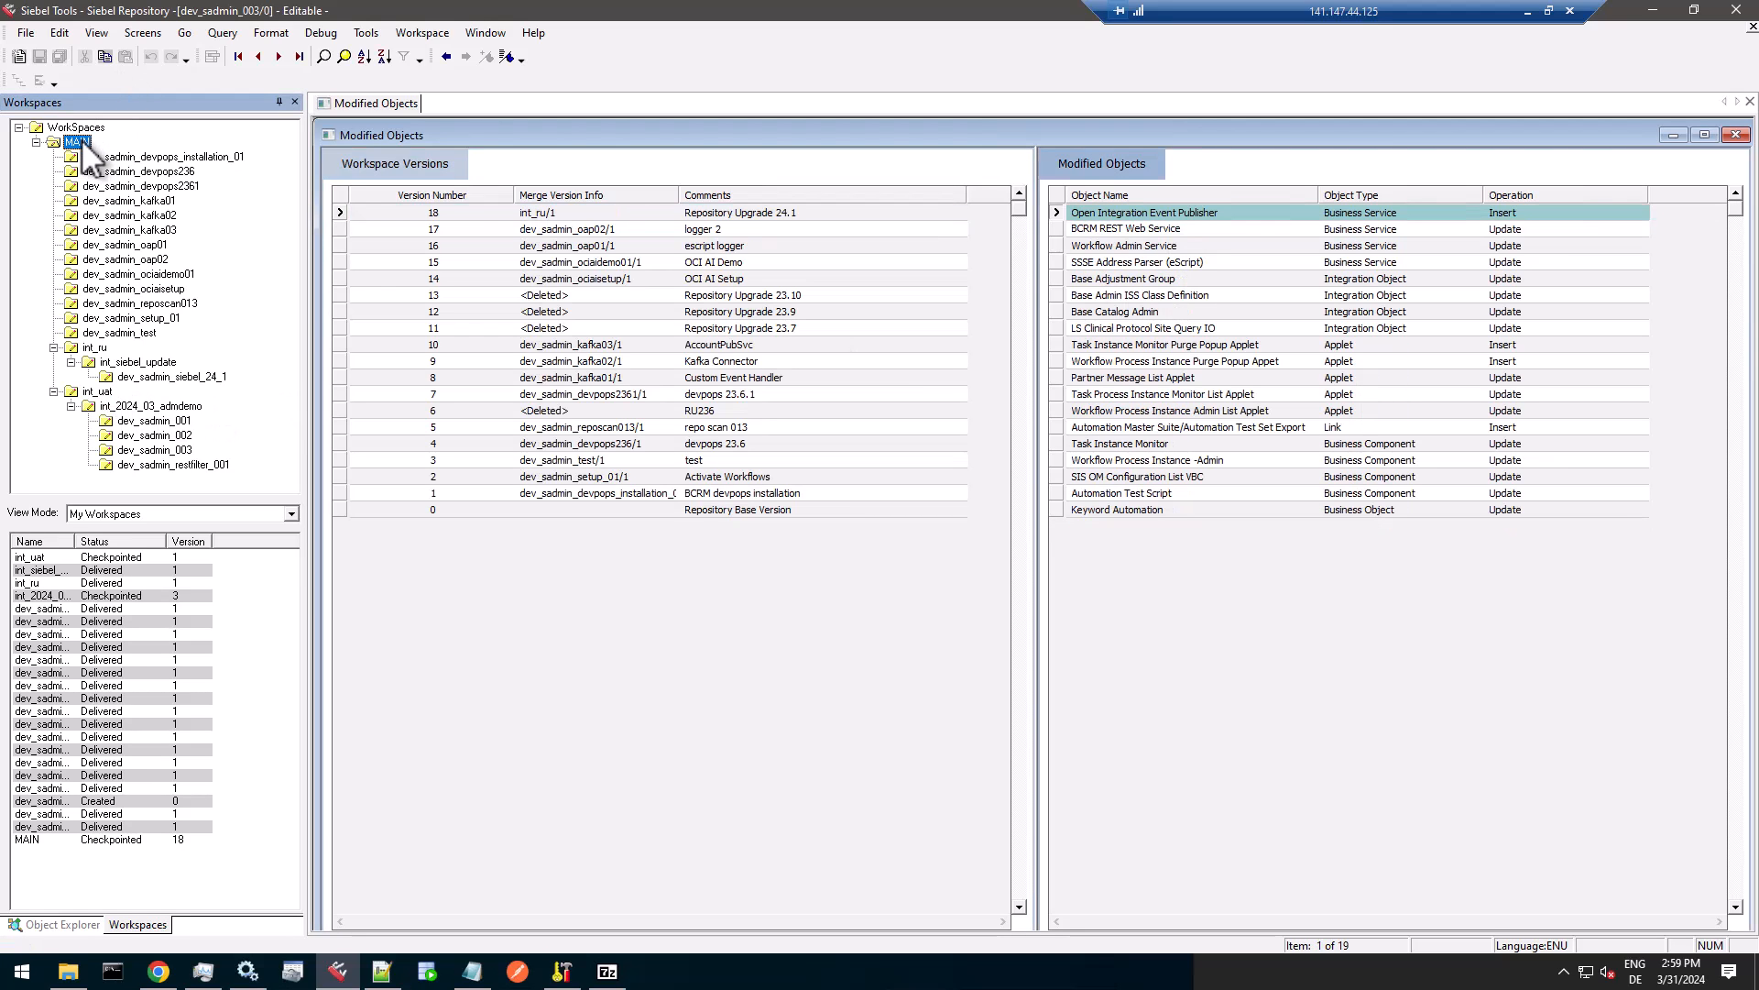
pyautogui.click(91, 392)
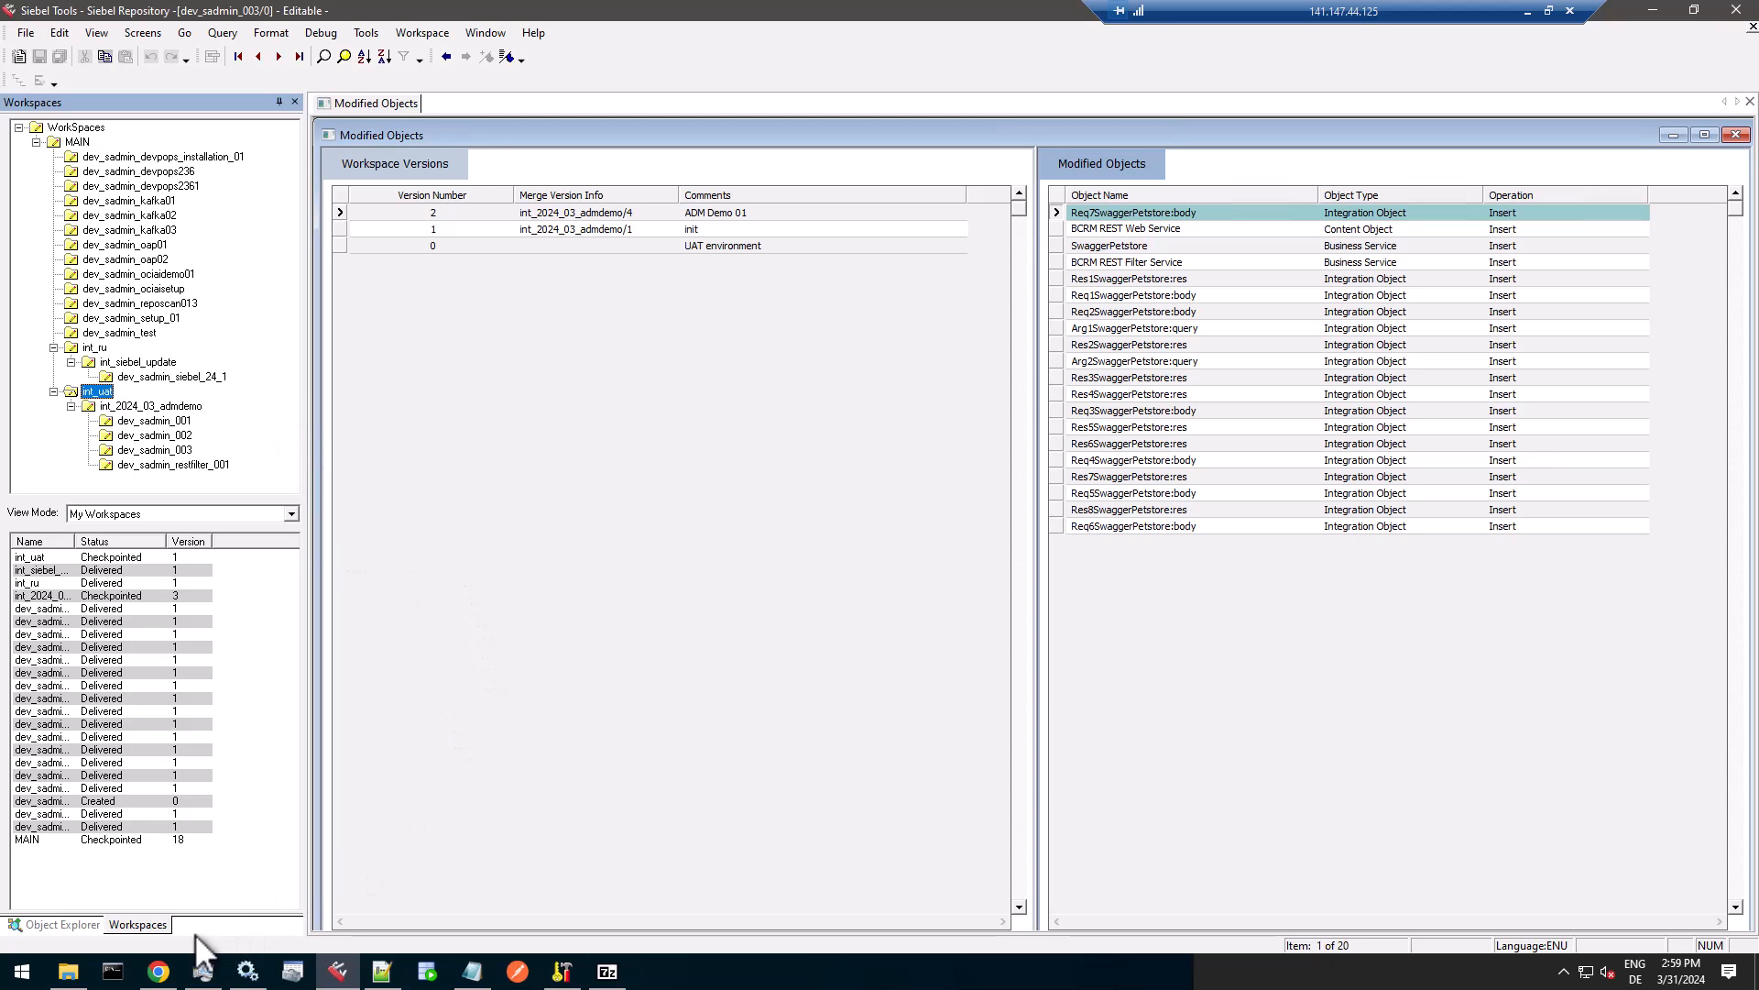
# Return to Siebel Management Console and find and select the Workflow Process Manager (WfProcMgr) among server01's components by alias.
pyautogui.moveTo(165, 976)
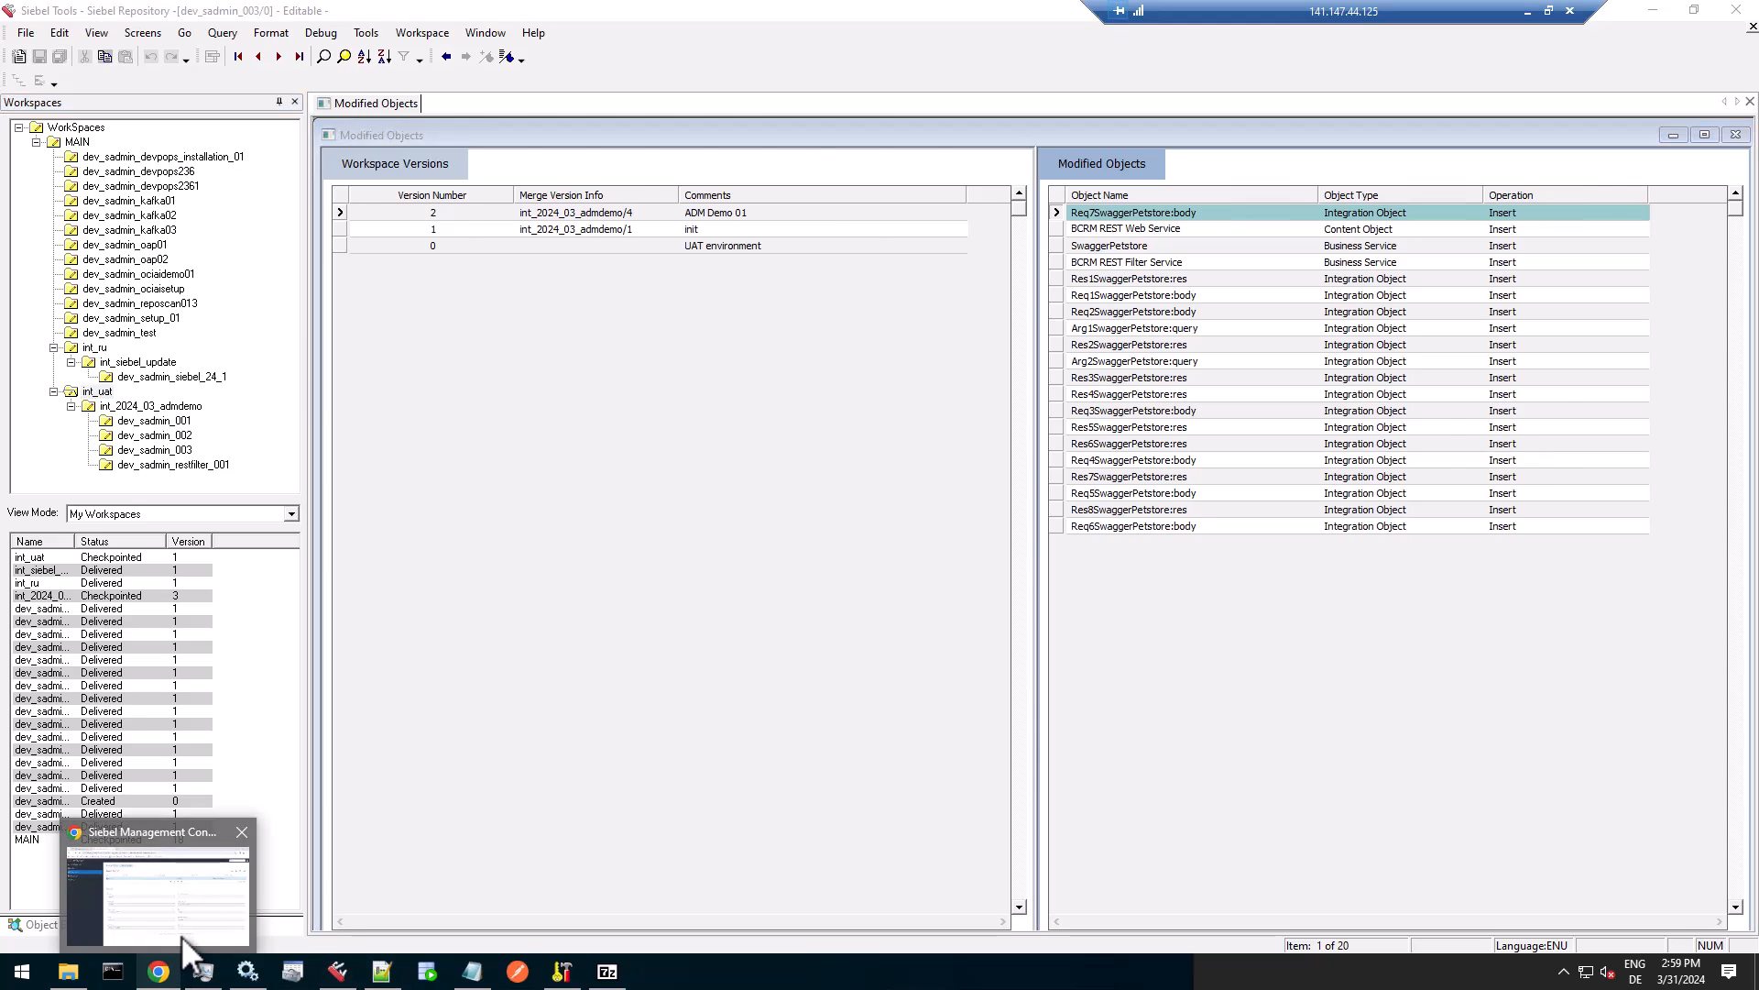
pyautogui.click(178, 935)
pyautogui.click(656, 181)
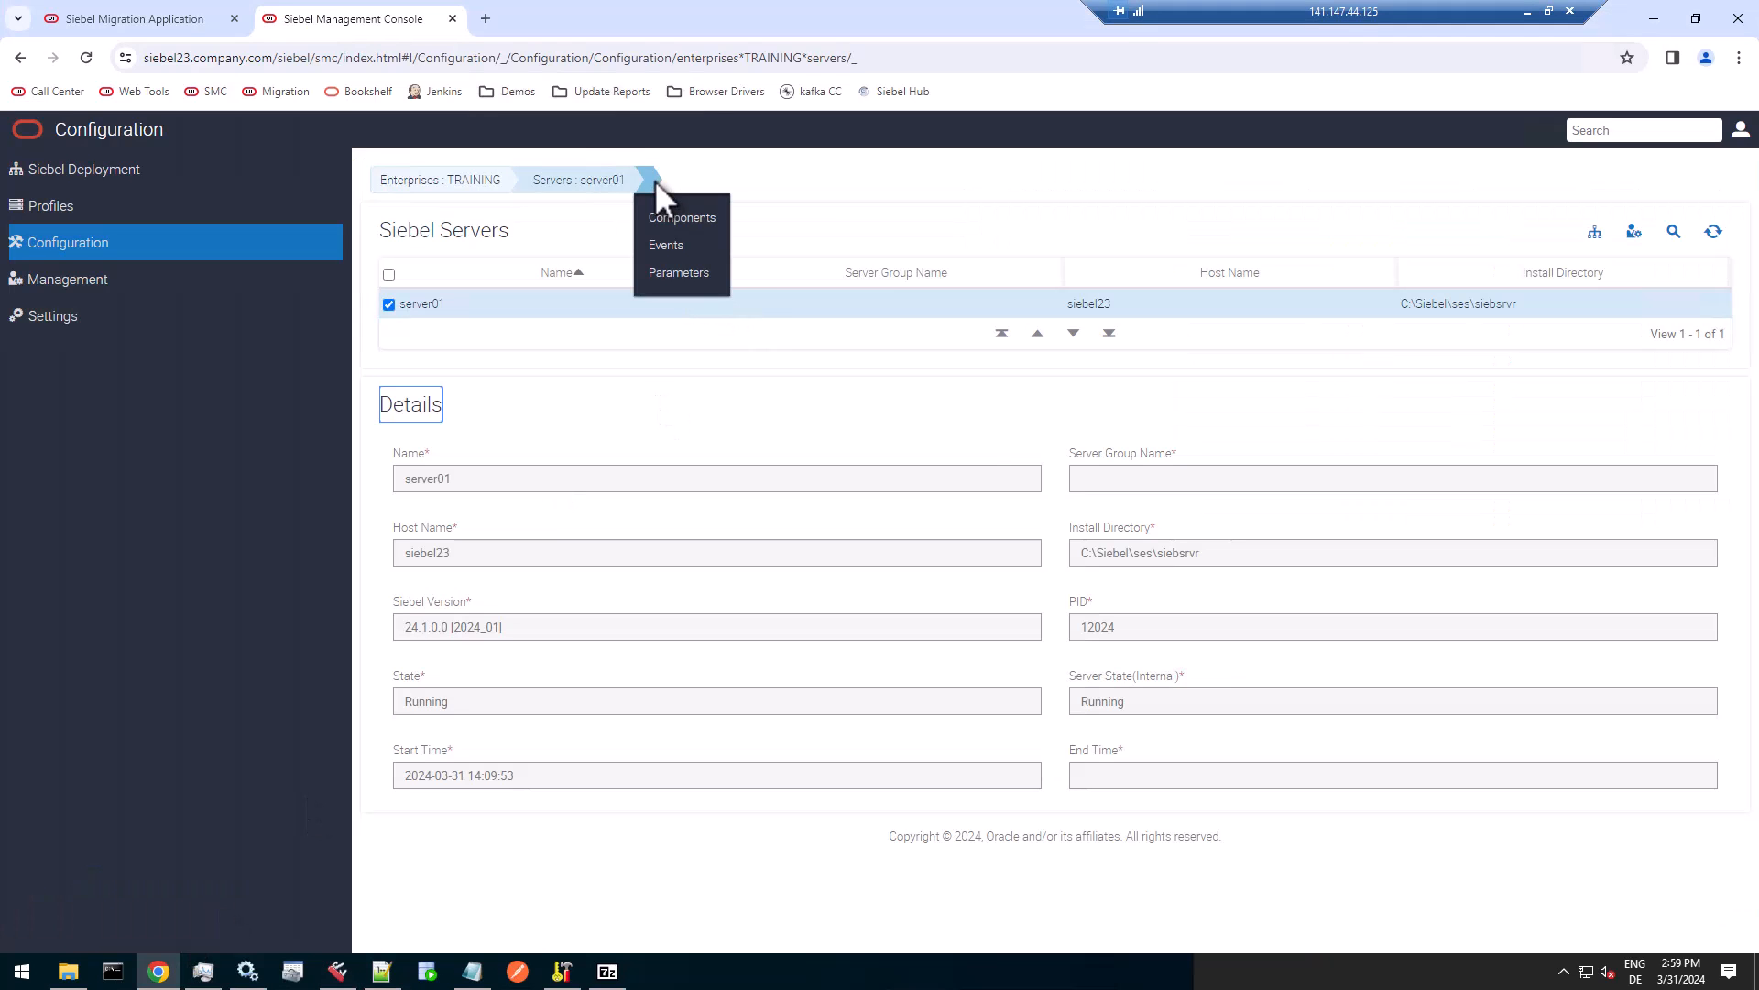
pyautogui.click(659, 216)
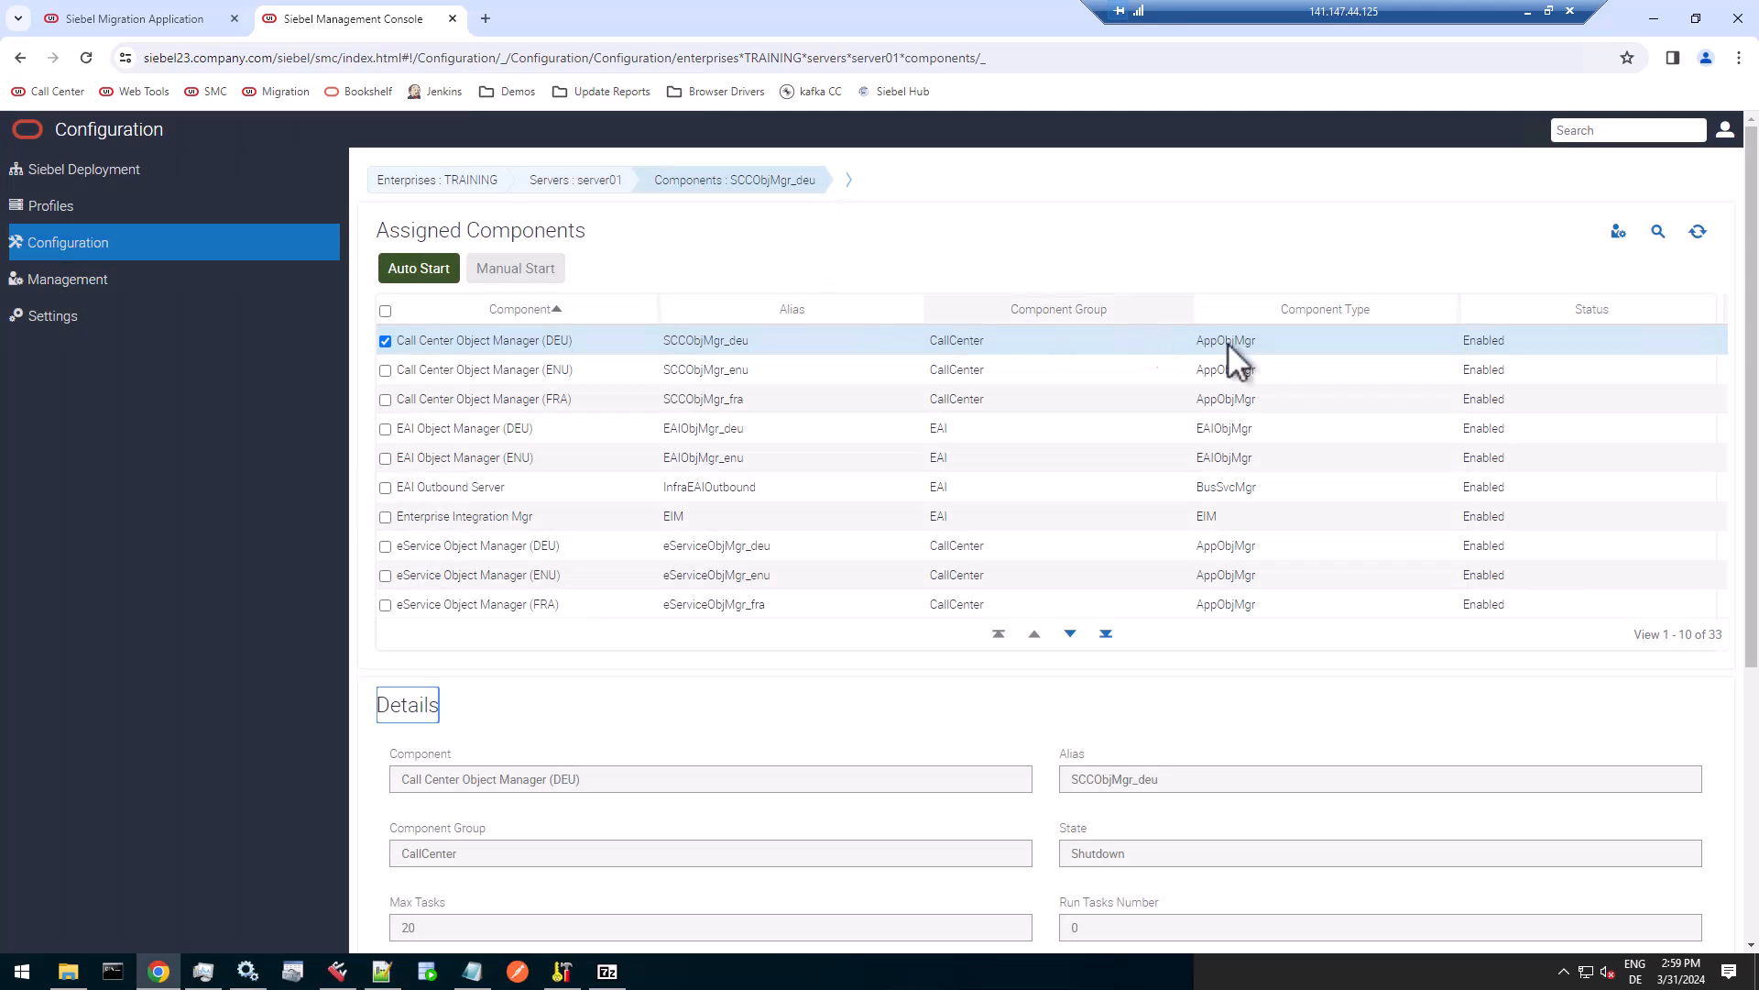
pyautogui.click(1661, 233)
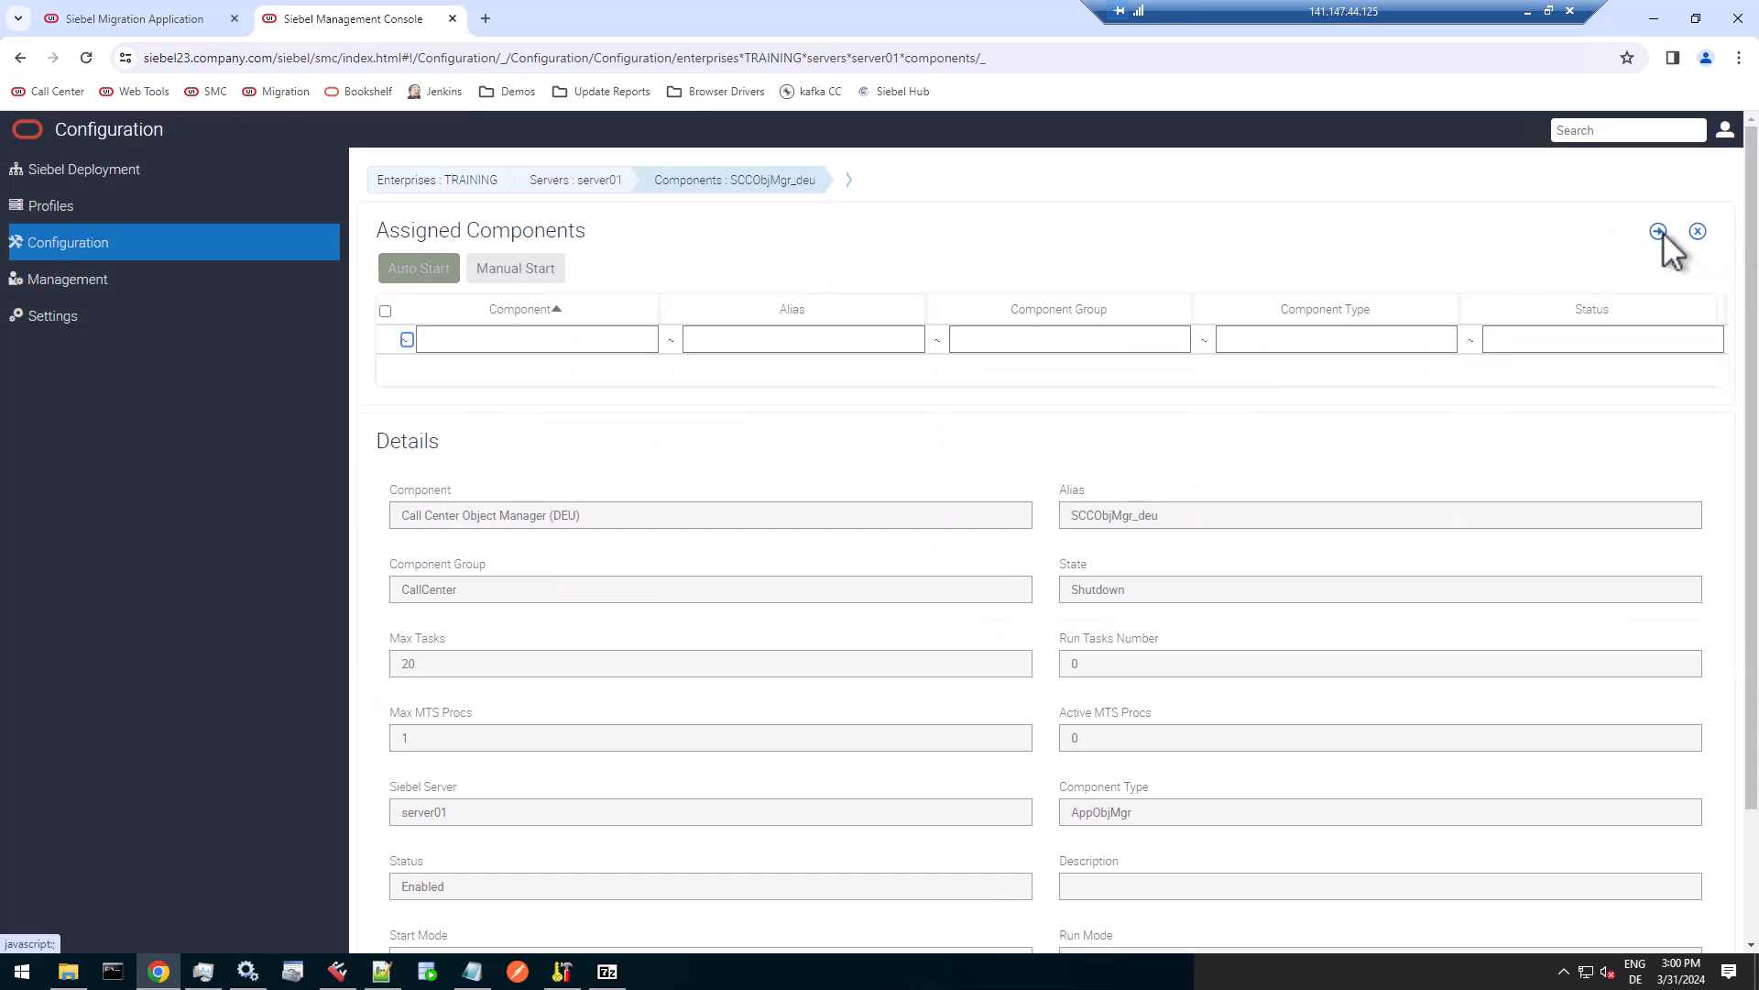
pyautogui.click(787, 341)
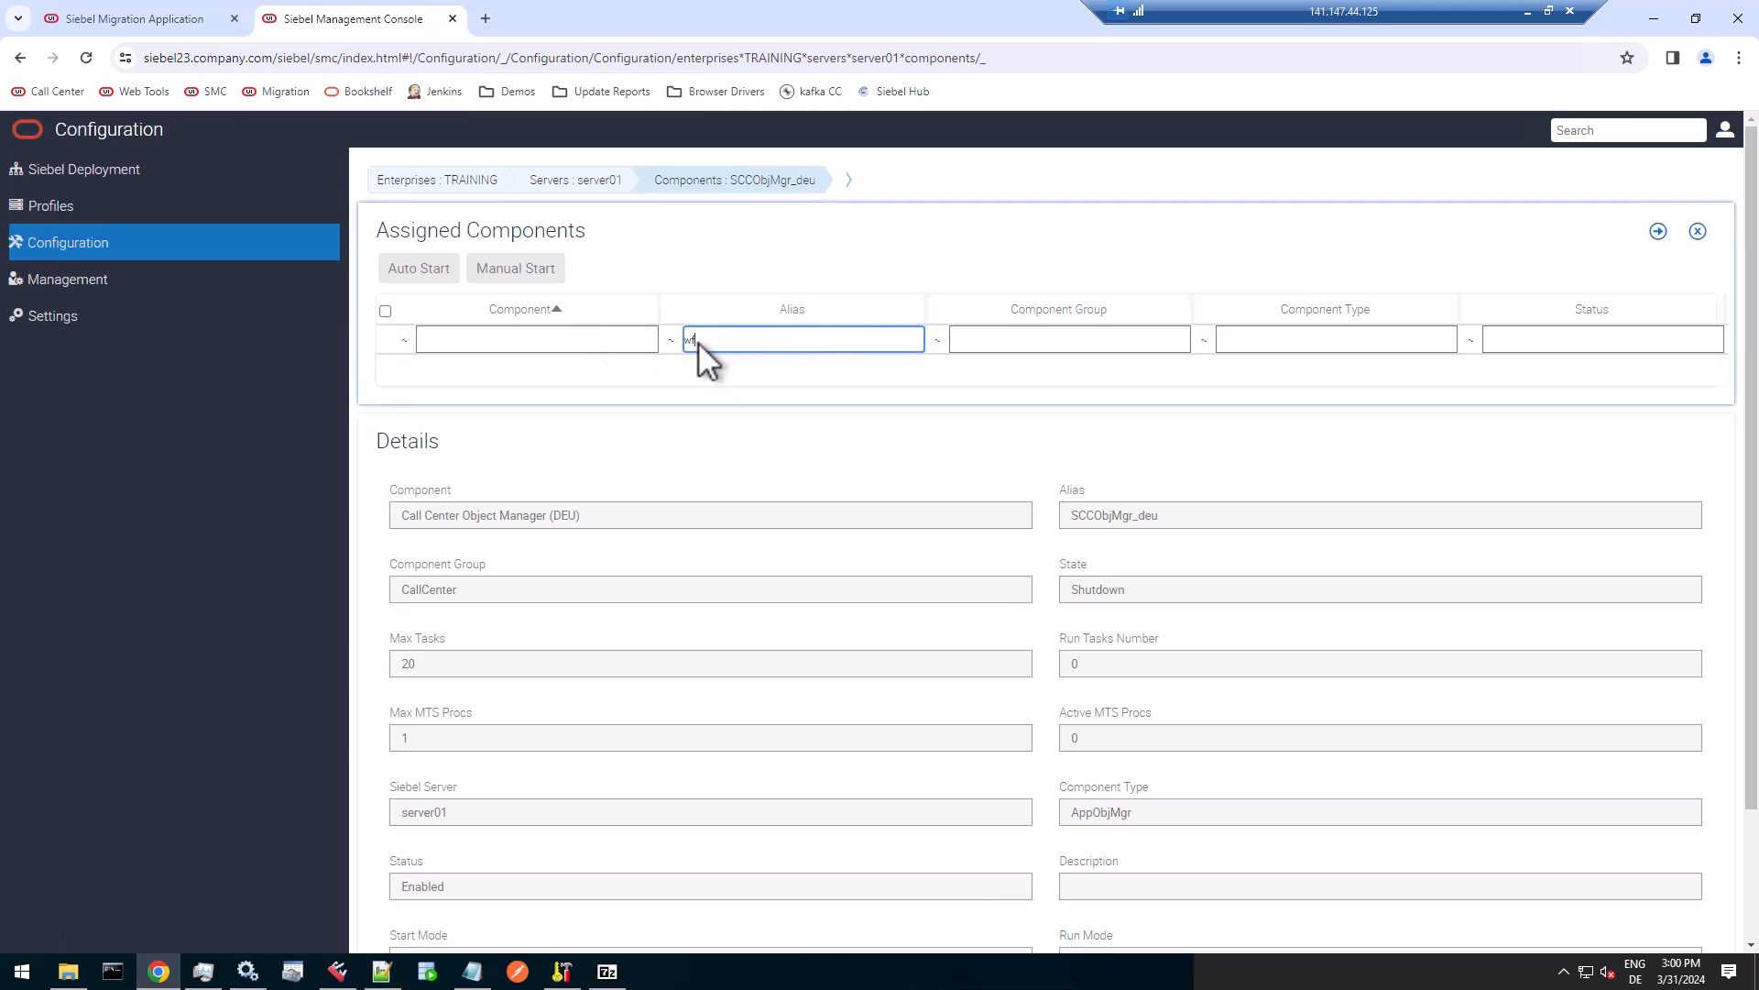
pyautogui.press('Return')
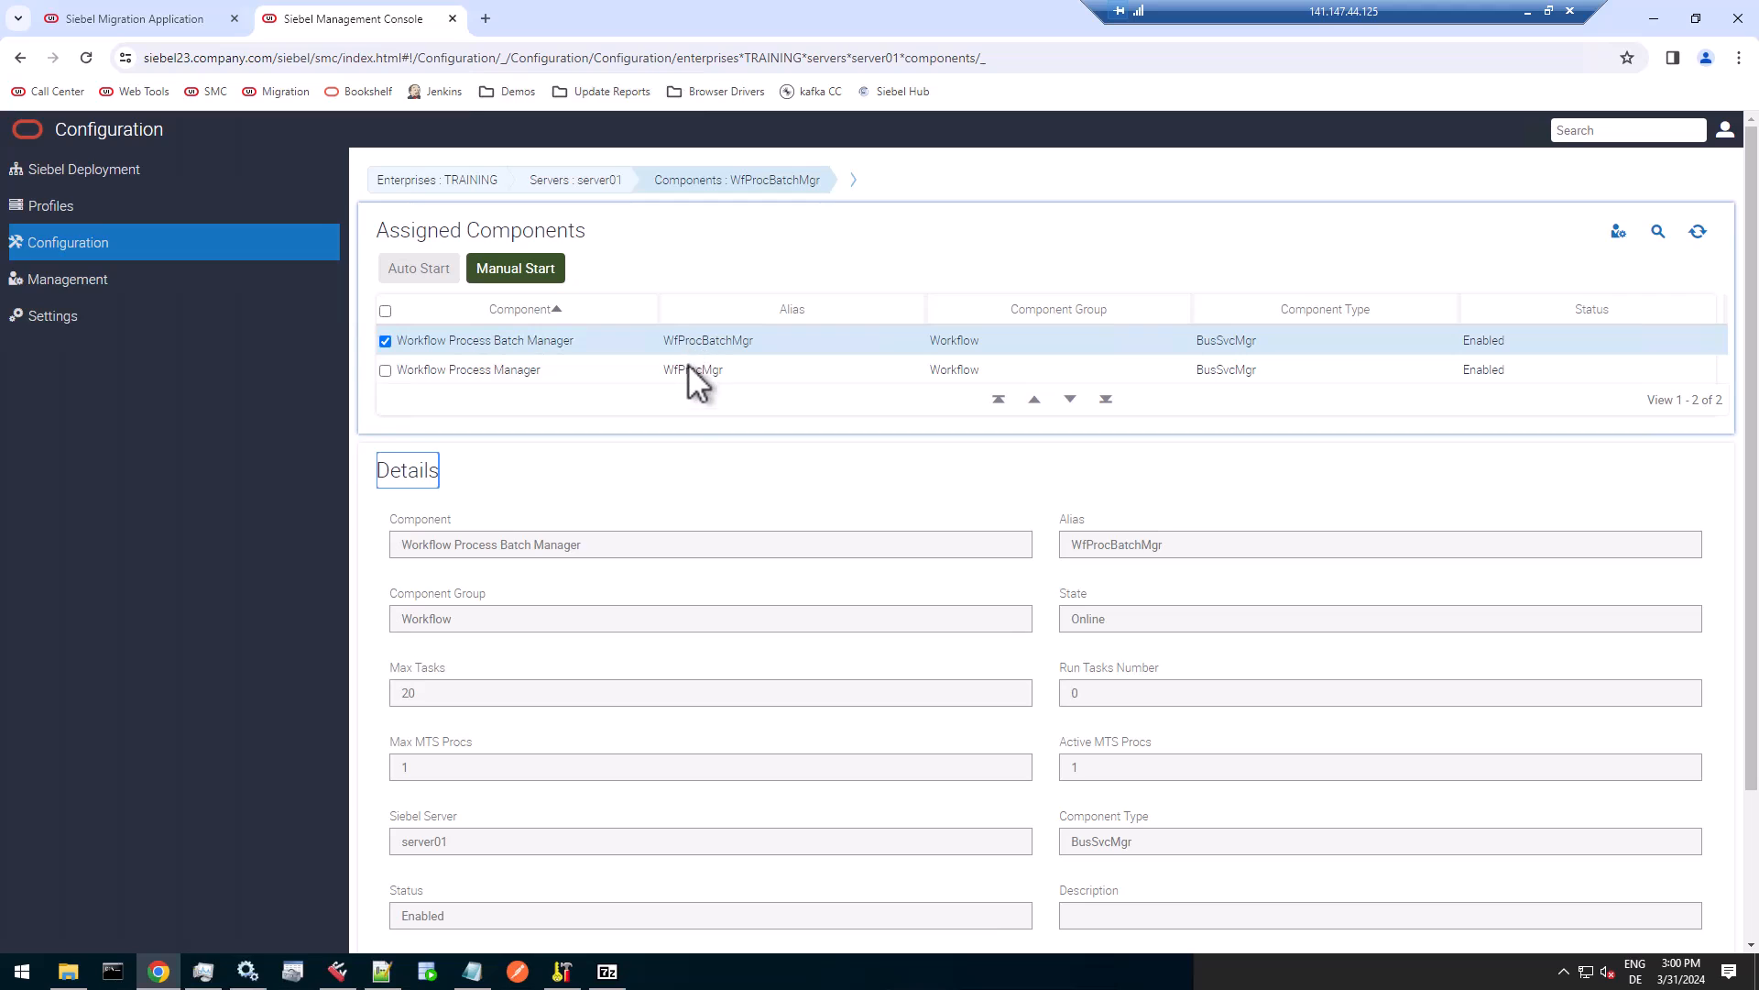
pyautogui.click(689, 371)
# Query the Workflow Process Manager's component parameters for aliases matching "work".
pyautogui.click(823, 179)
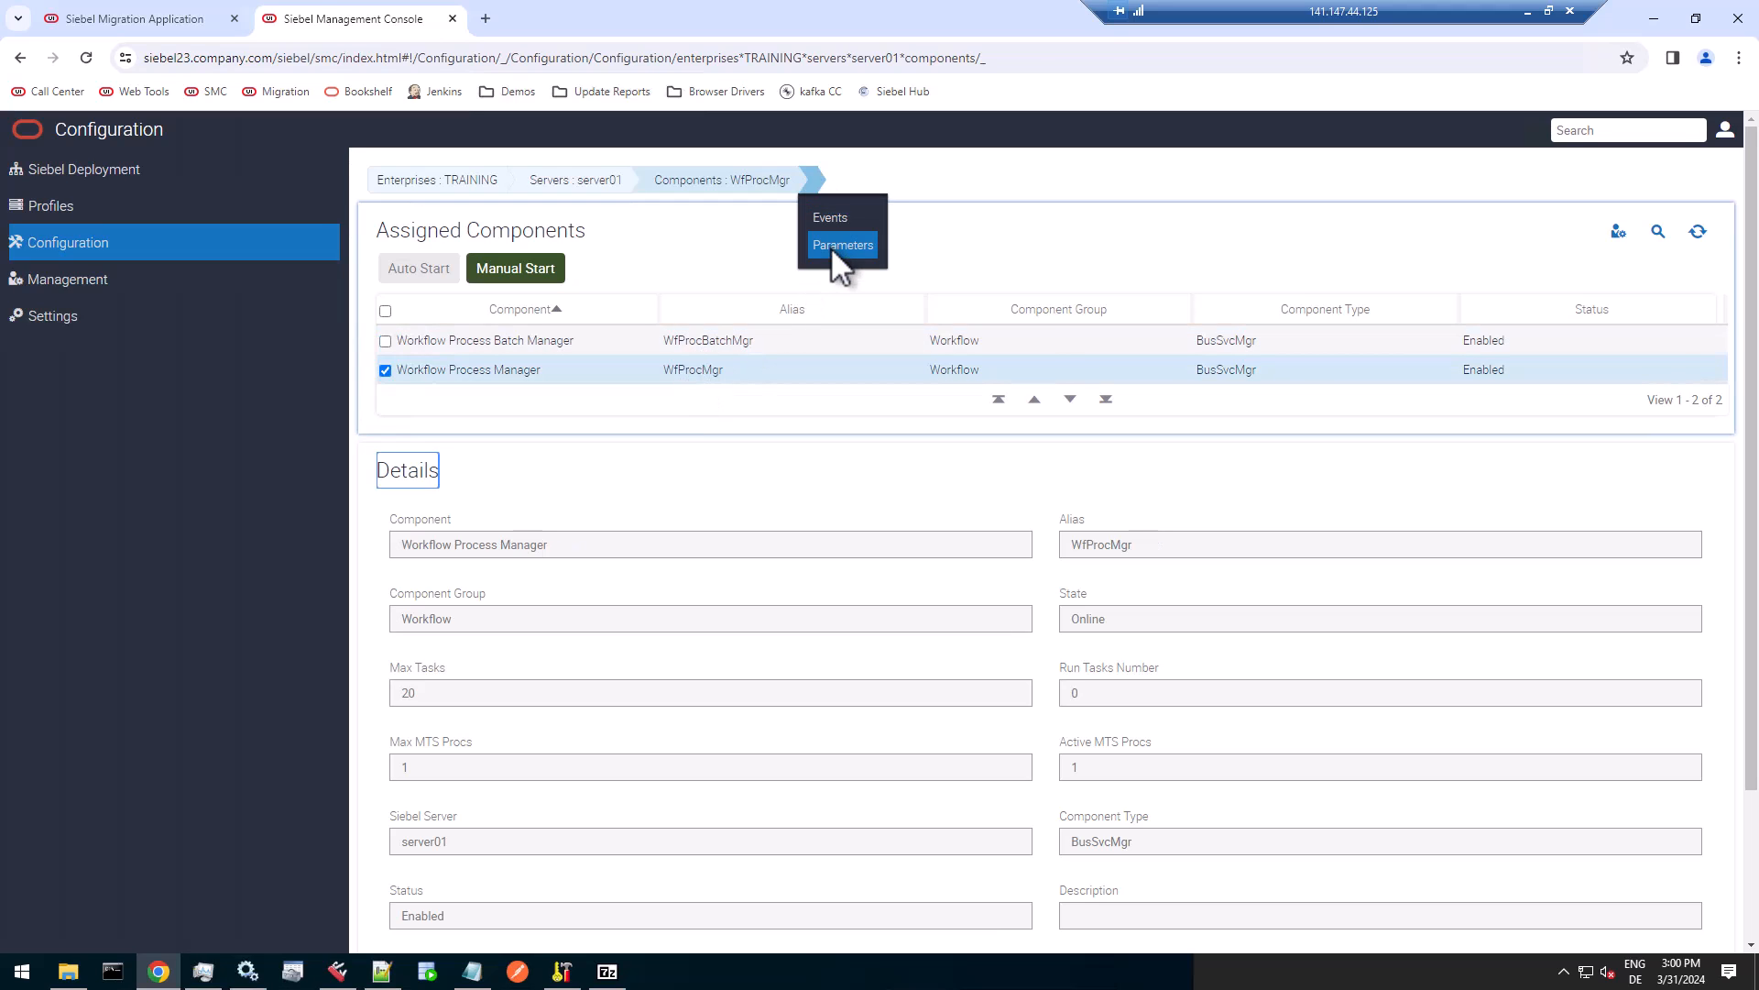
pyautogui.click(832, 243)
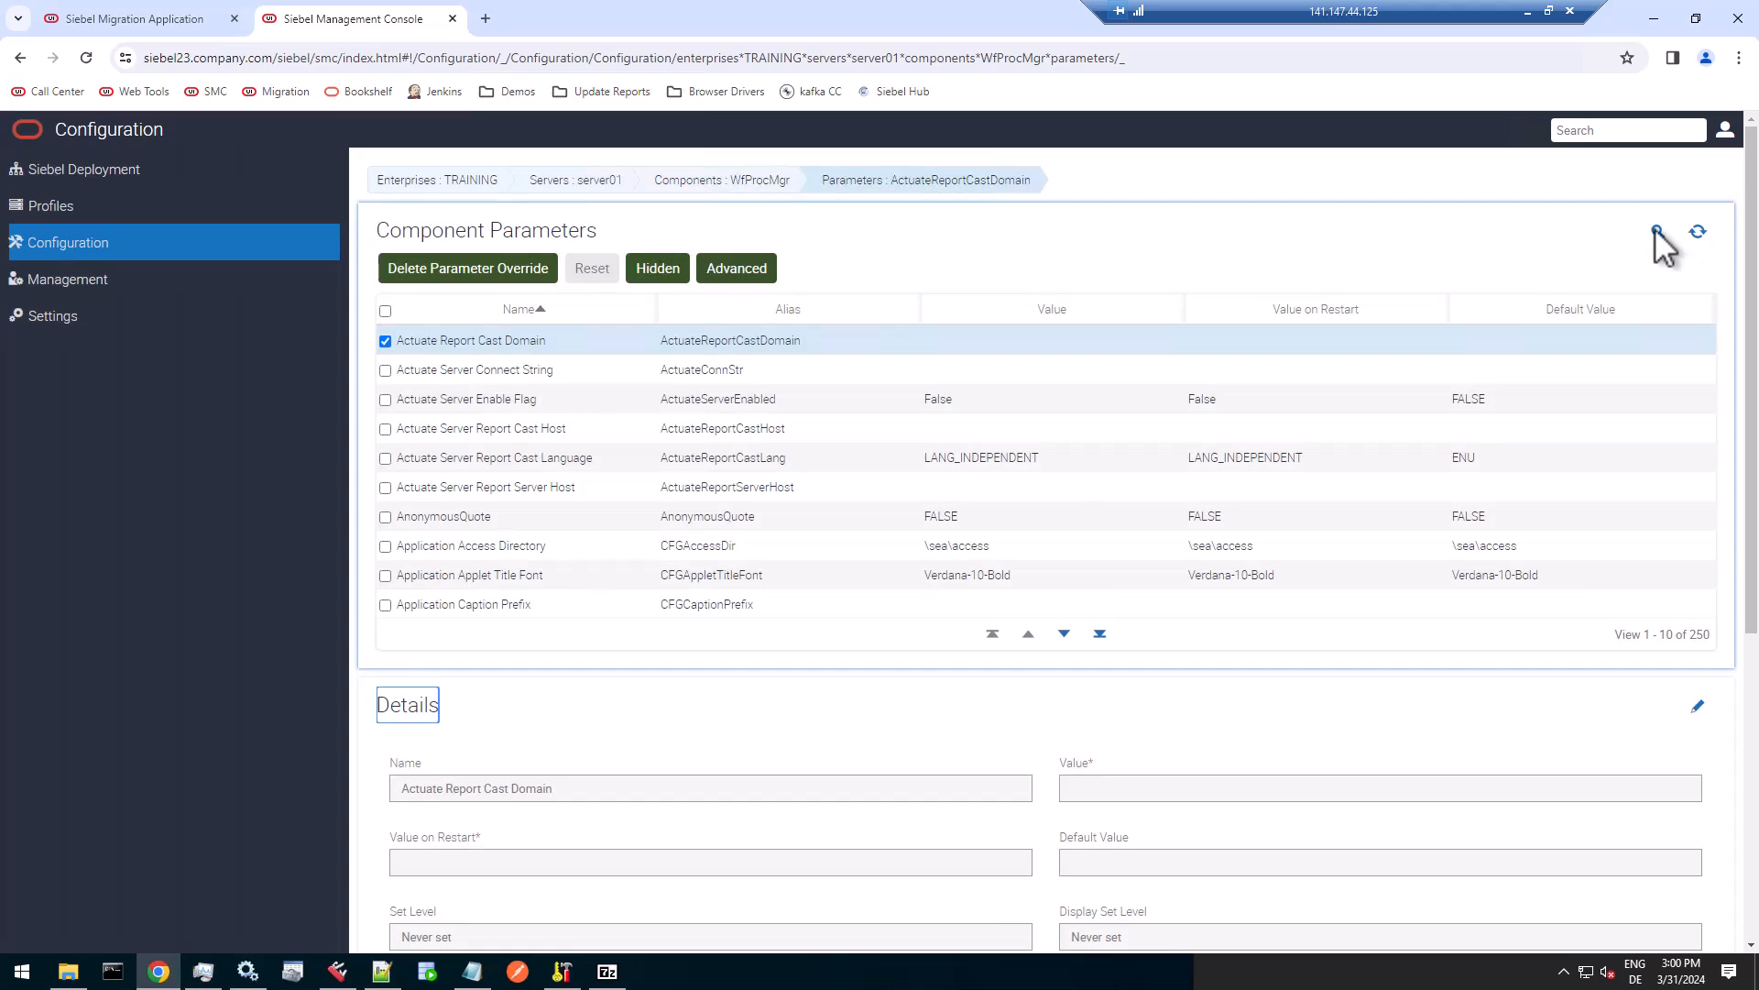
pyautogui.click(1659, 233)
pyautogui.press('Tab')
pyautogui.press('Tab')
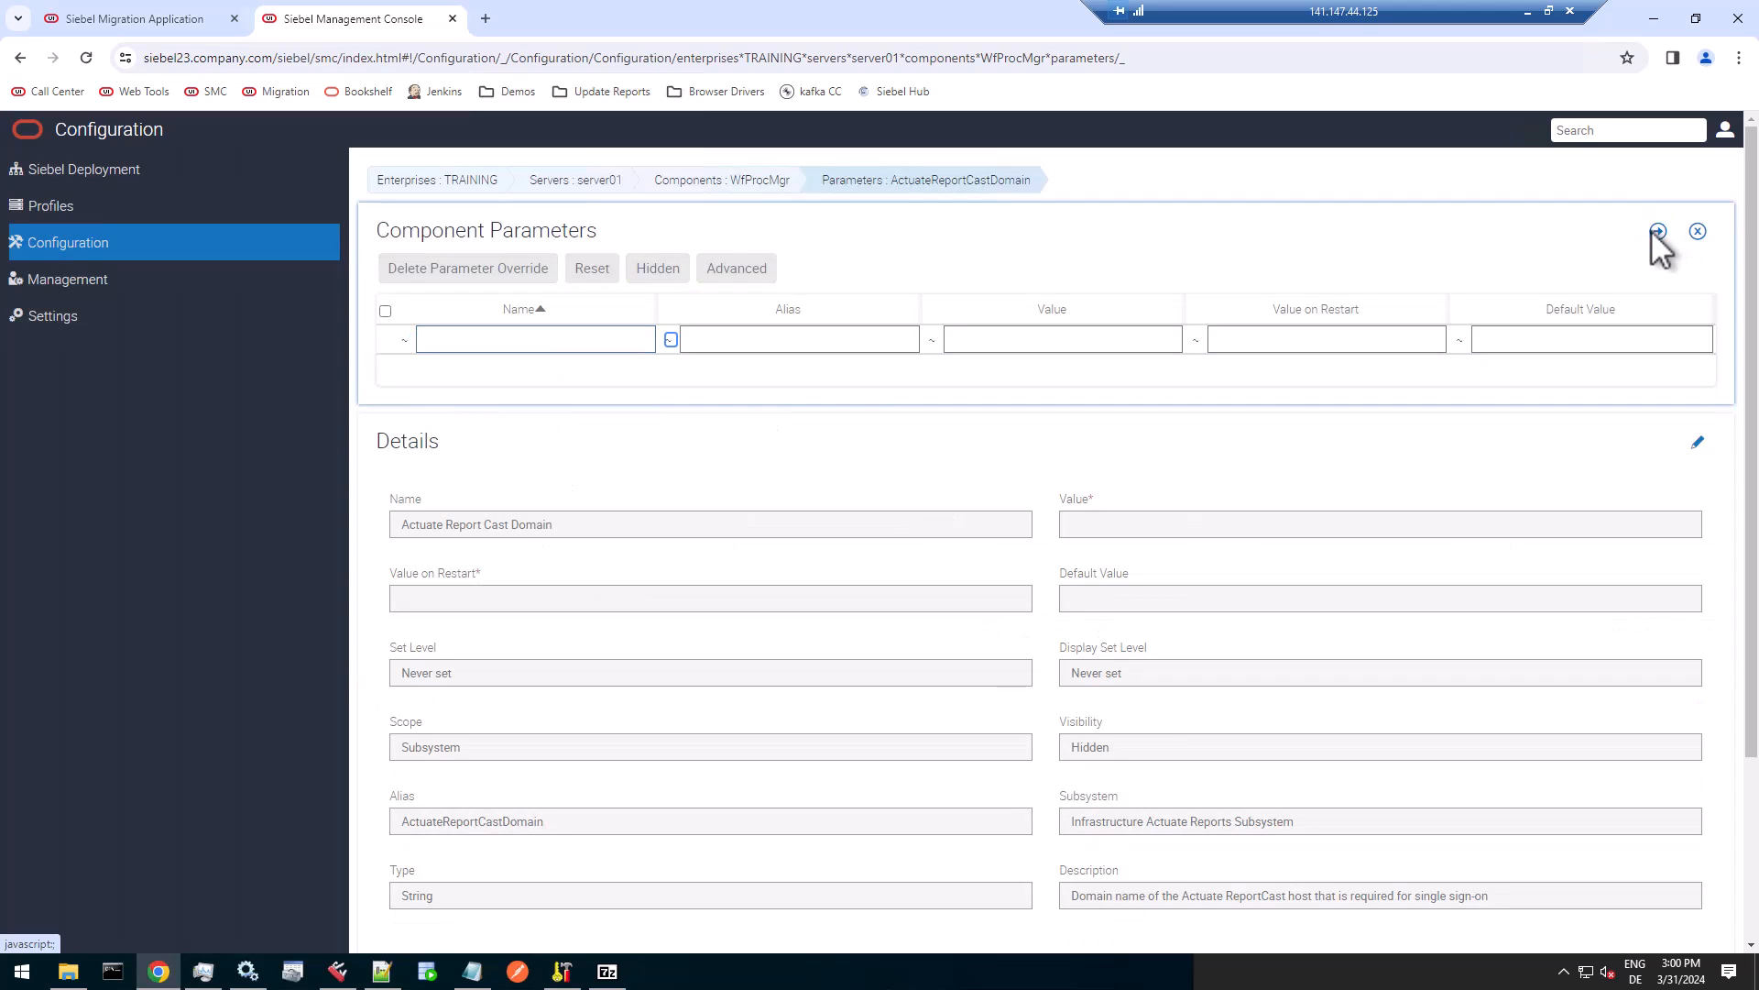
pyautogui.write('works')
pyautogui.click(1657, 232)
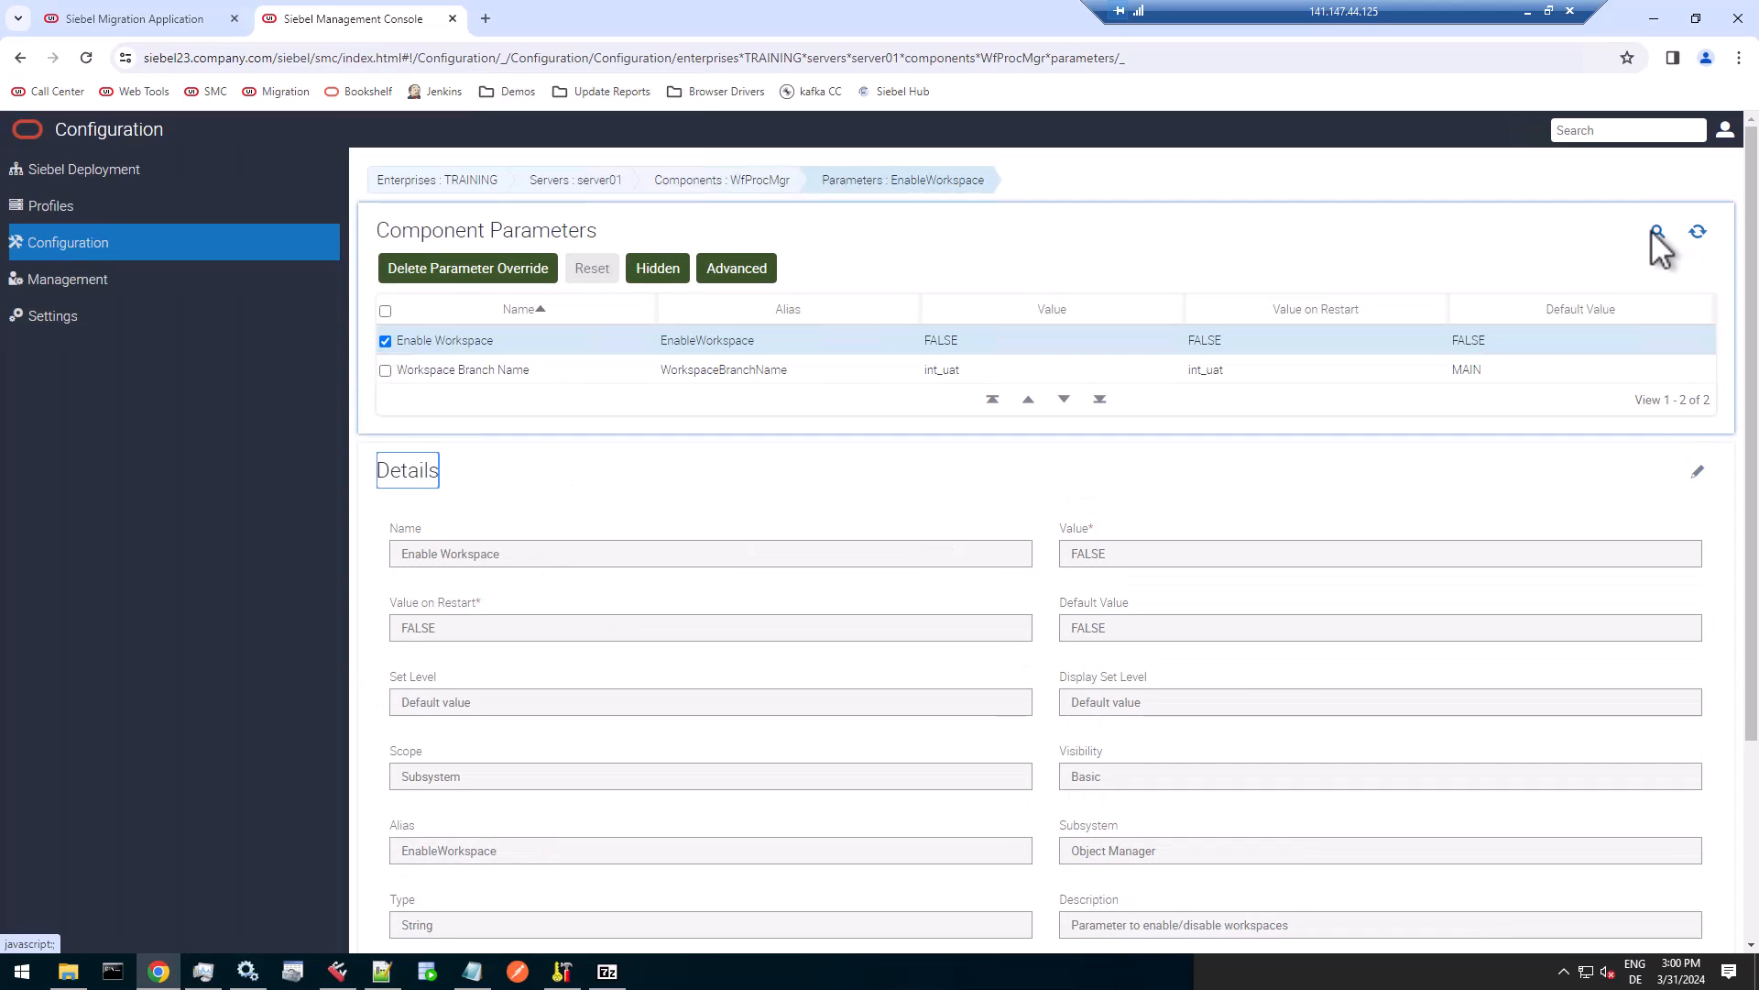
# Select the Workflow Process Manager's Workspace Branch Name parameter and highlight its current value.
pyautogui.click(786, 371)
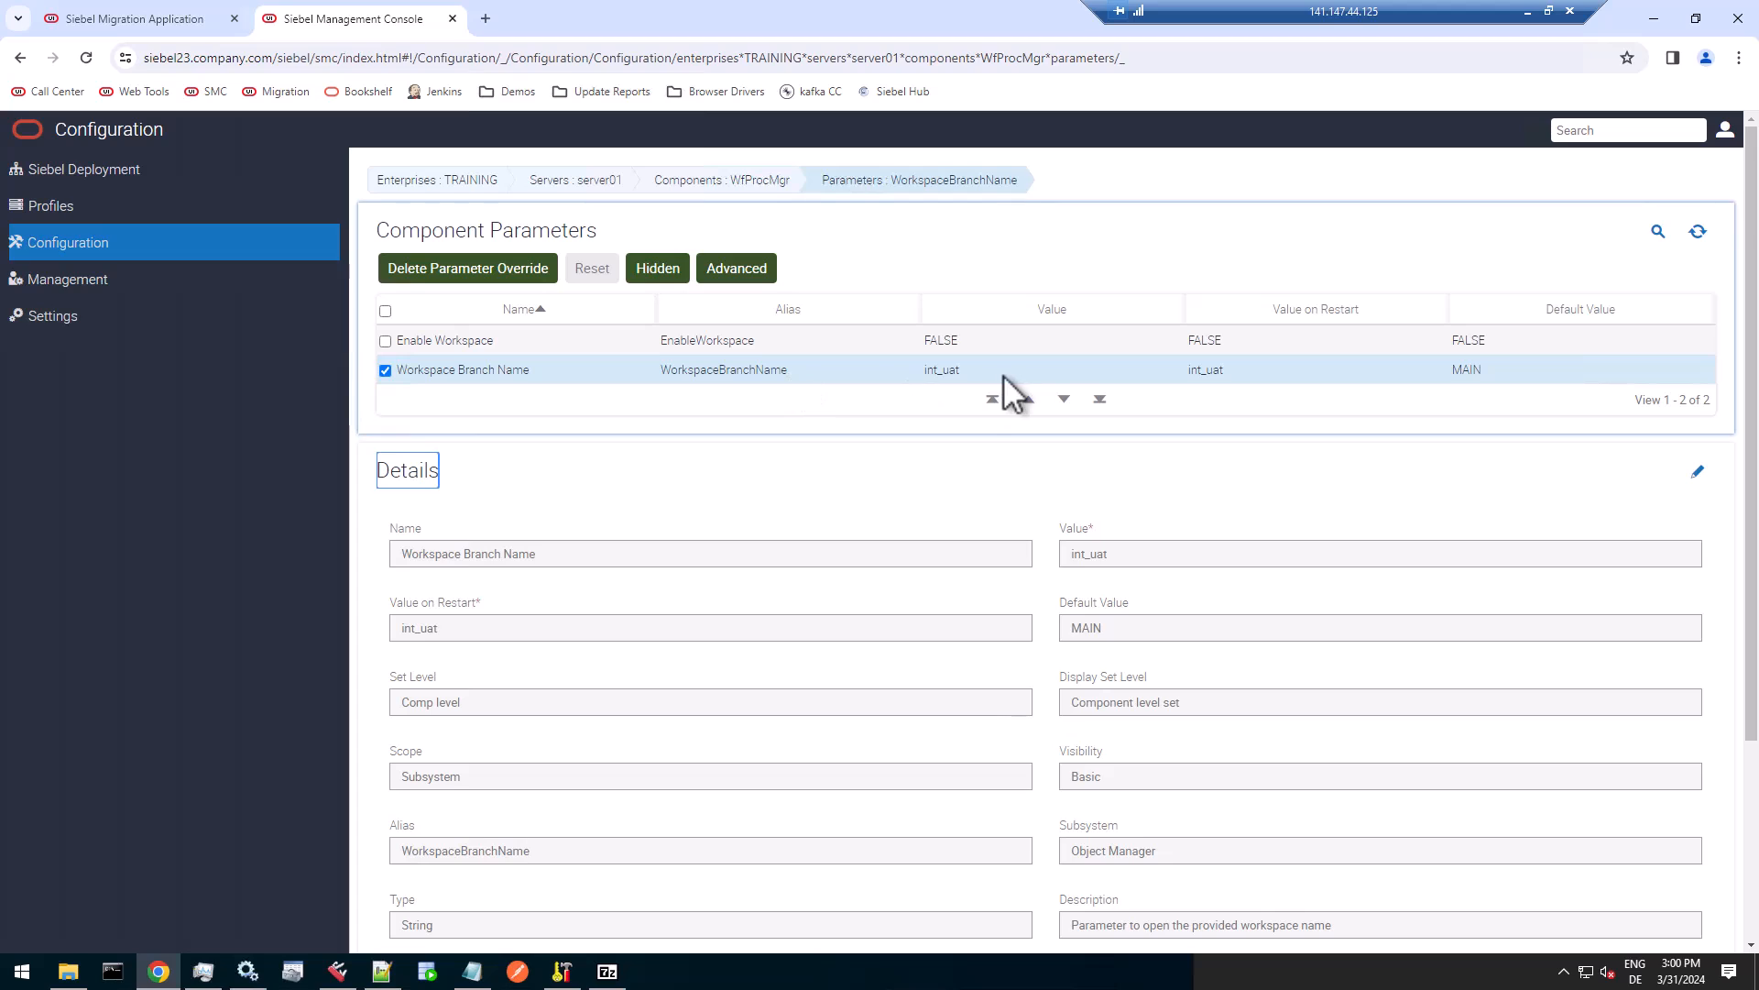
pyautogui.moveTo(1109, 552); pyautogui.dragTo(1061, 556)
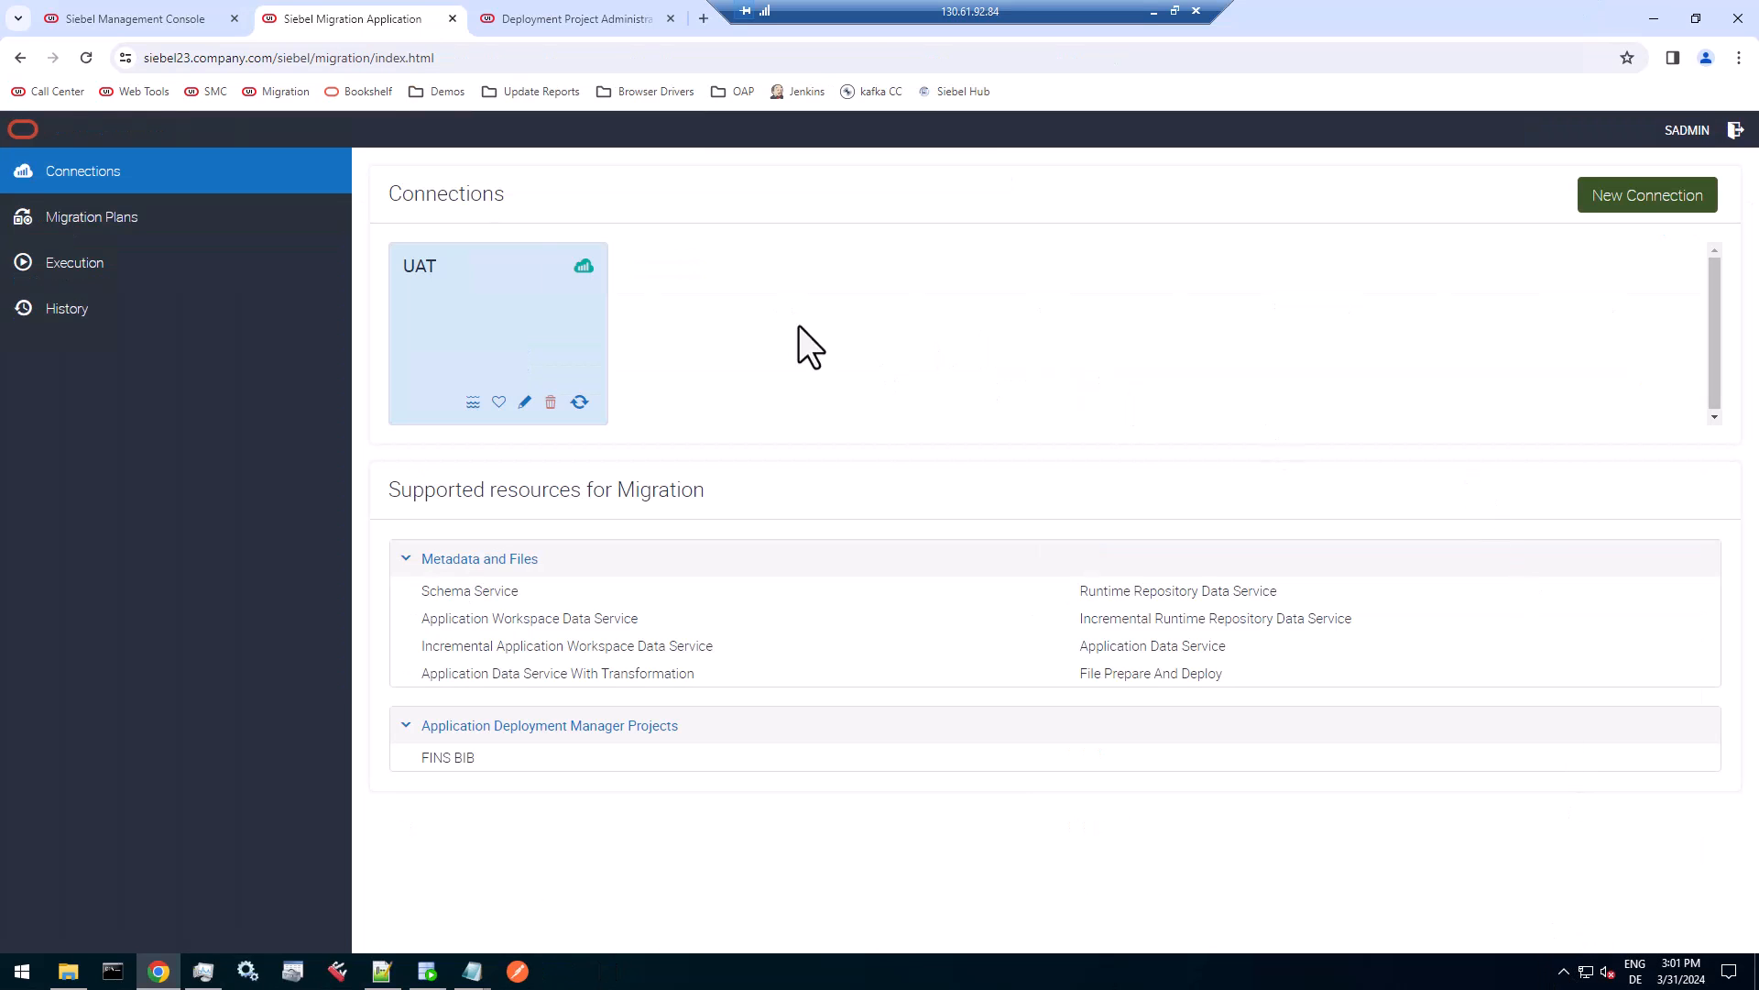
pyautogui.click(77, 218)
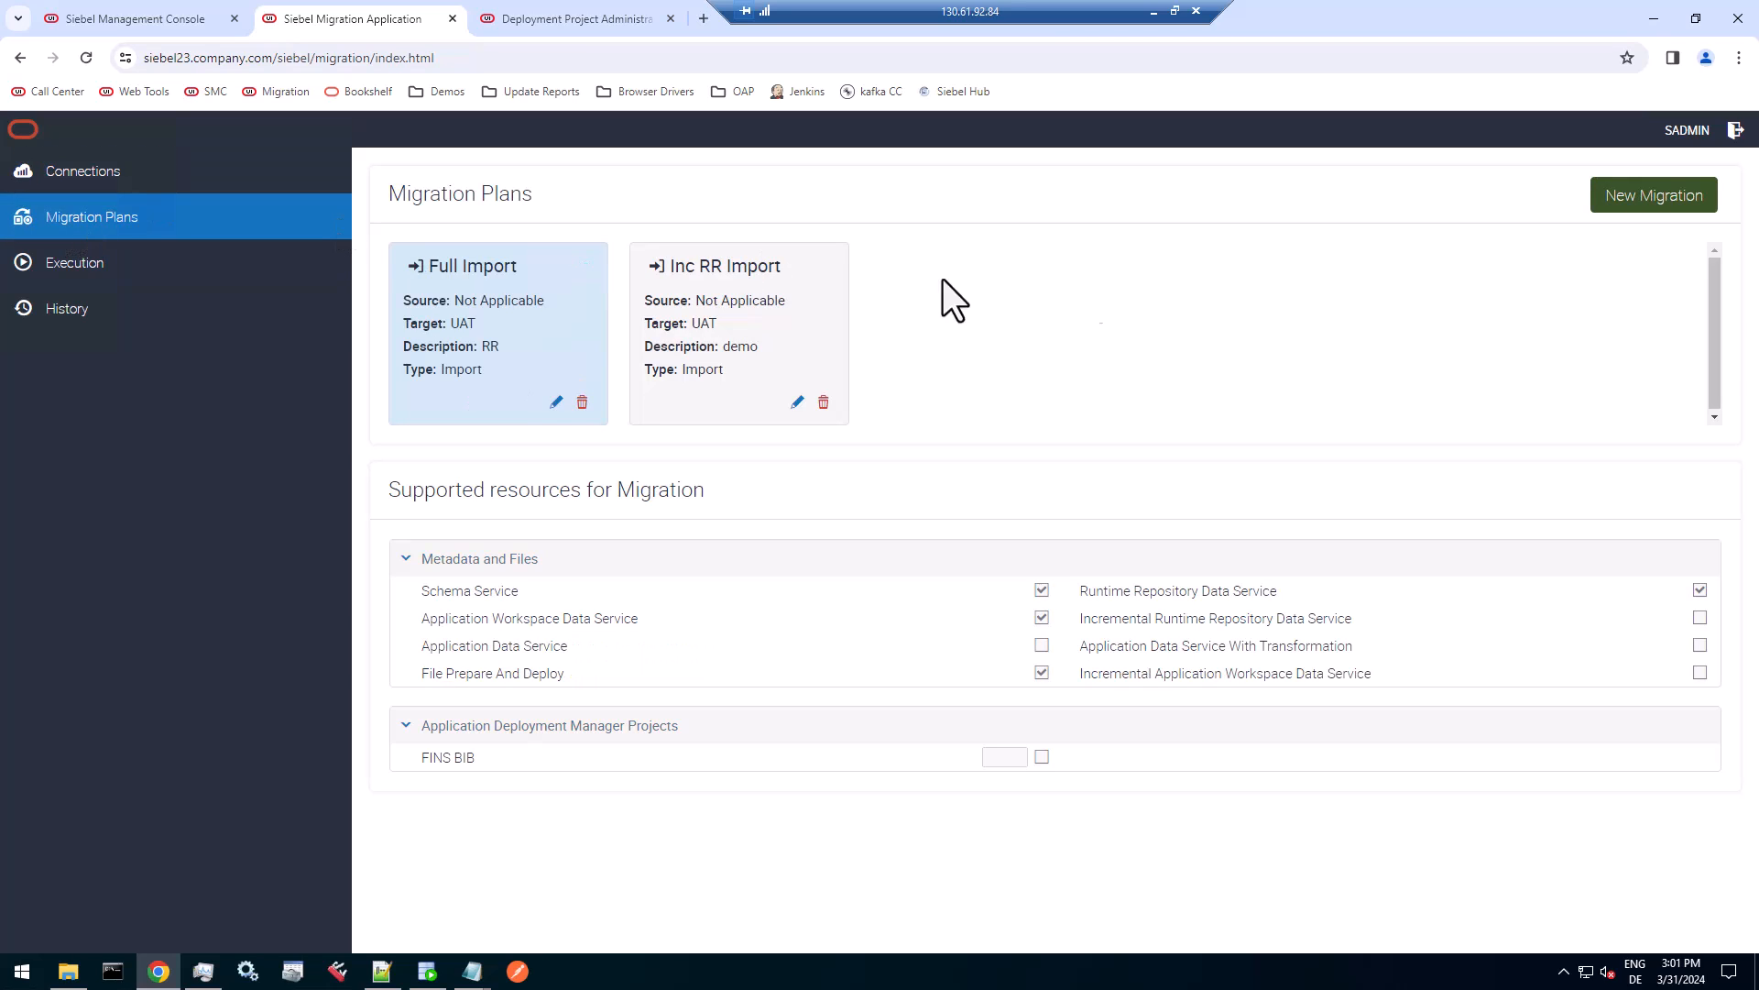
pyautogui.click(1653, 189)
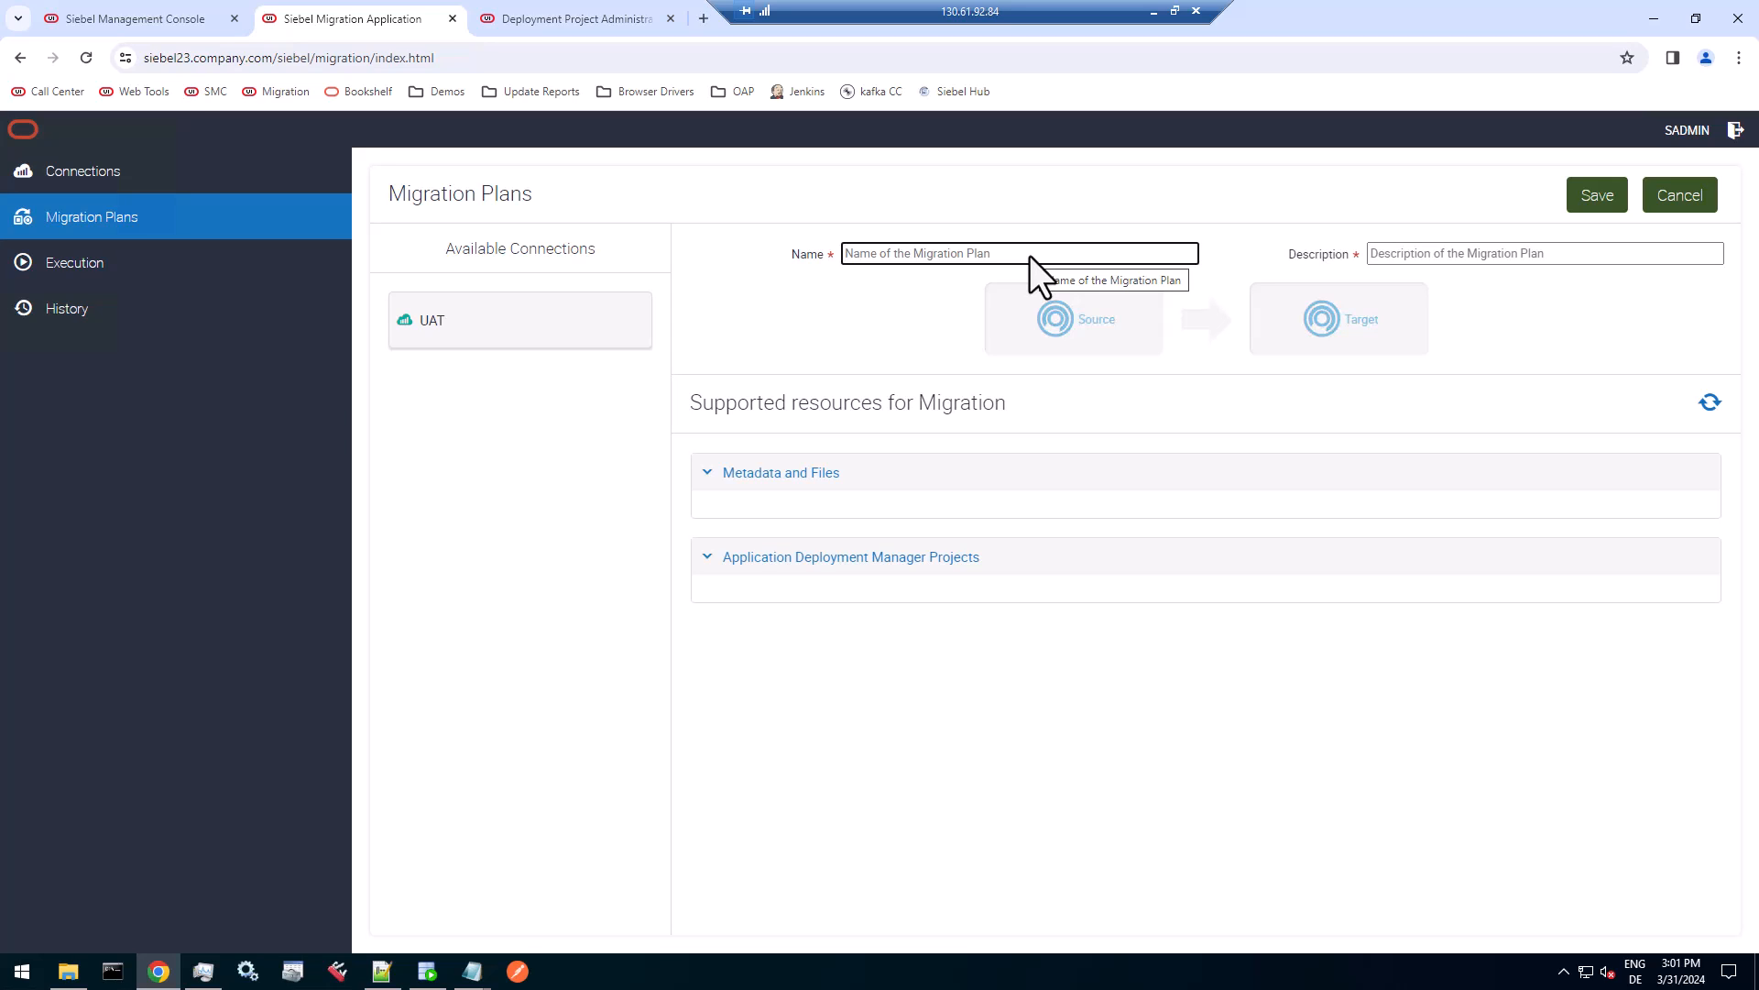
pyautogui.click(1681, 195)
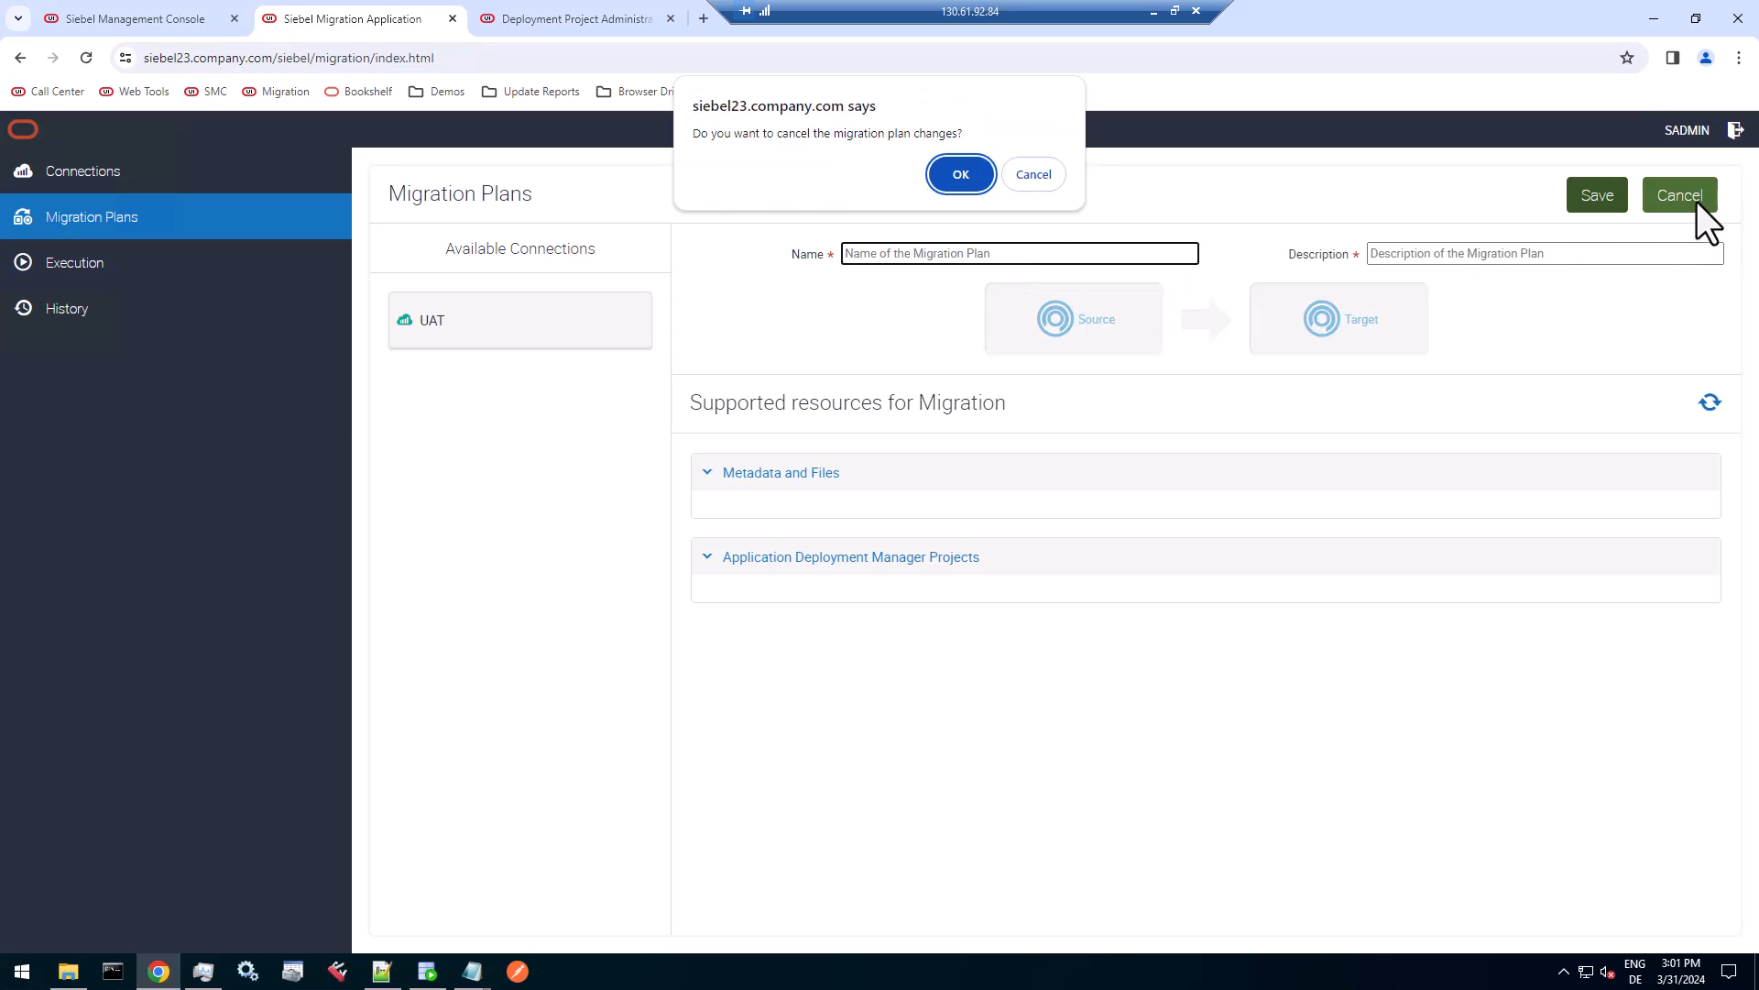
pyautogui.click(970, 183)
# Refresh the UAT connection's supported resources and highlight the BCRM REST Web Service entry among the Application Deployment Manager projects.
pyautogui.click(68, 172)
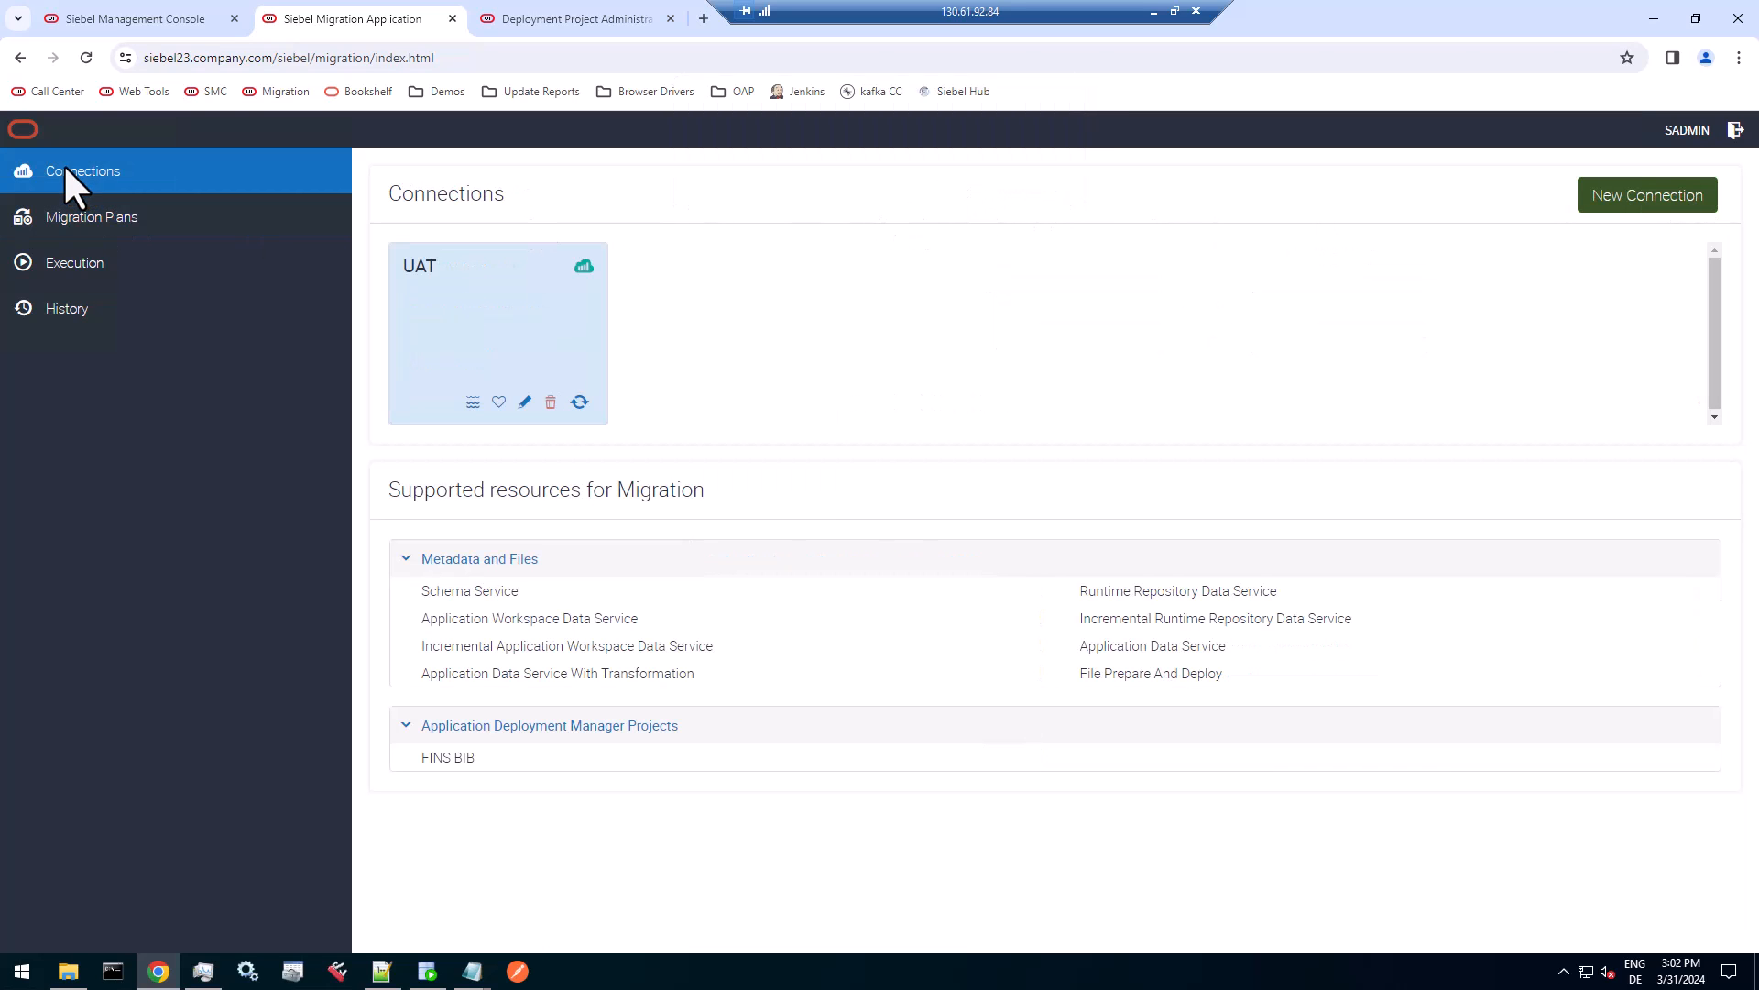
pyautogui.click(581, 402)
pyautogui.click(952, 216)
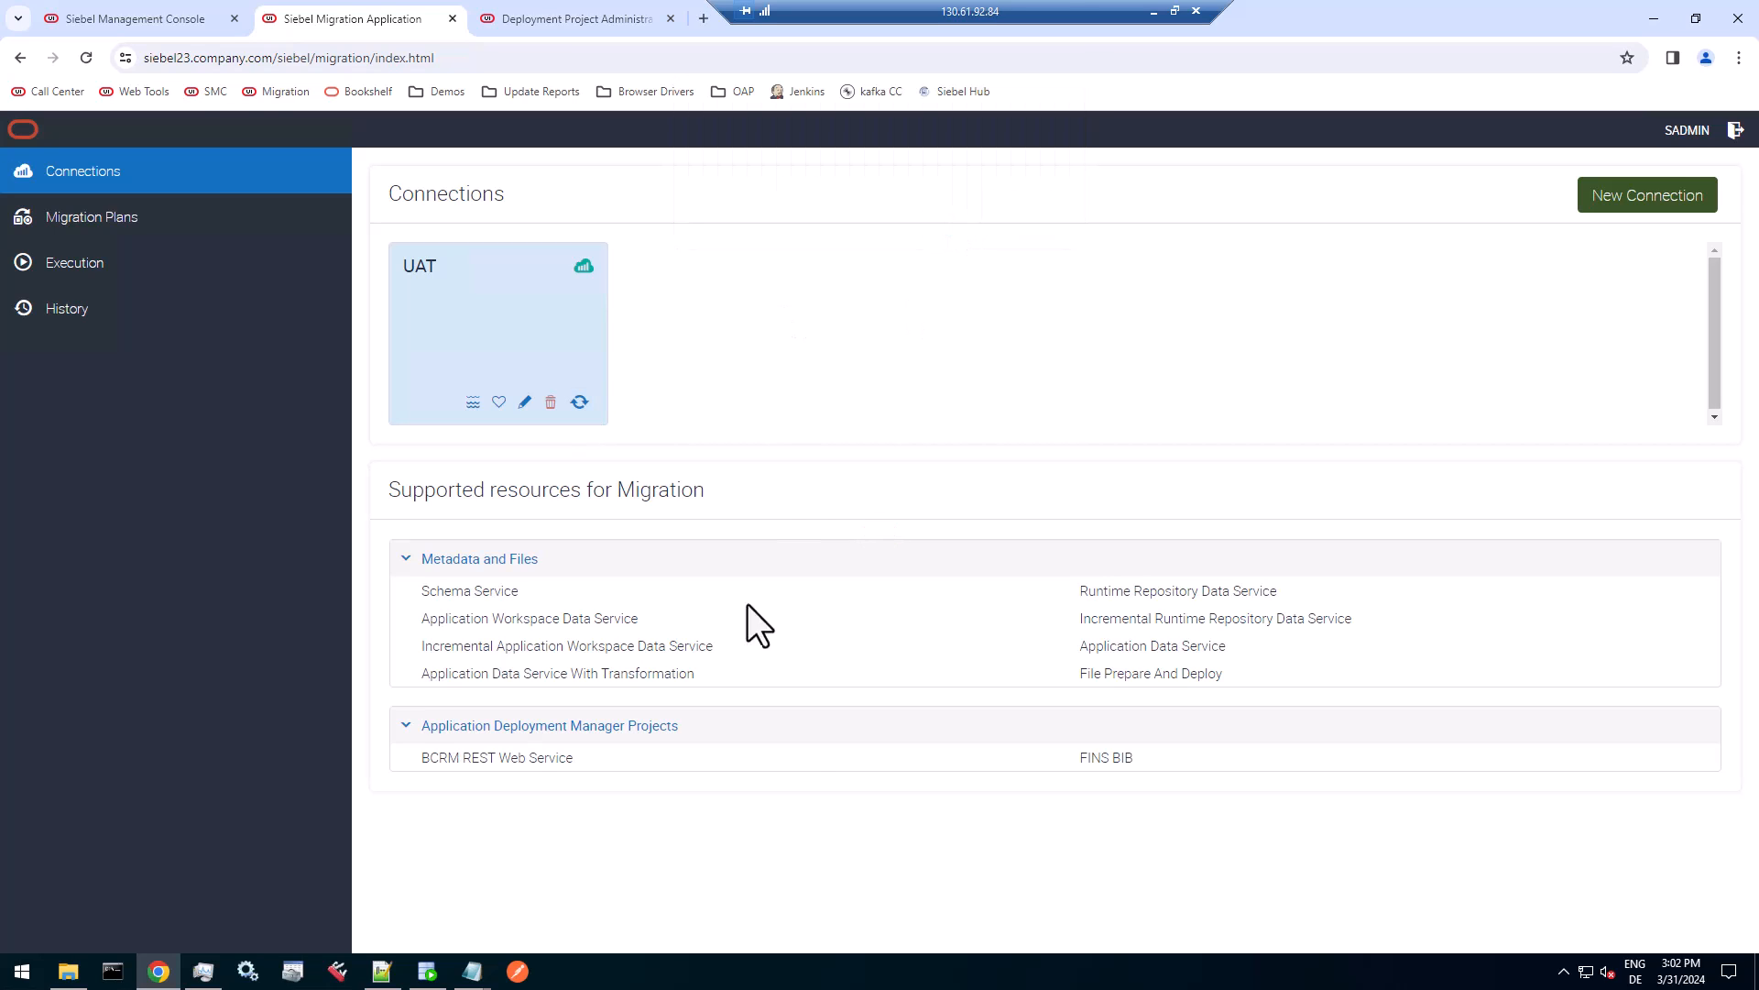
pyautogui.moveTo(575, 759); pyautogui.dragTo(388, 750)
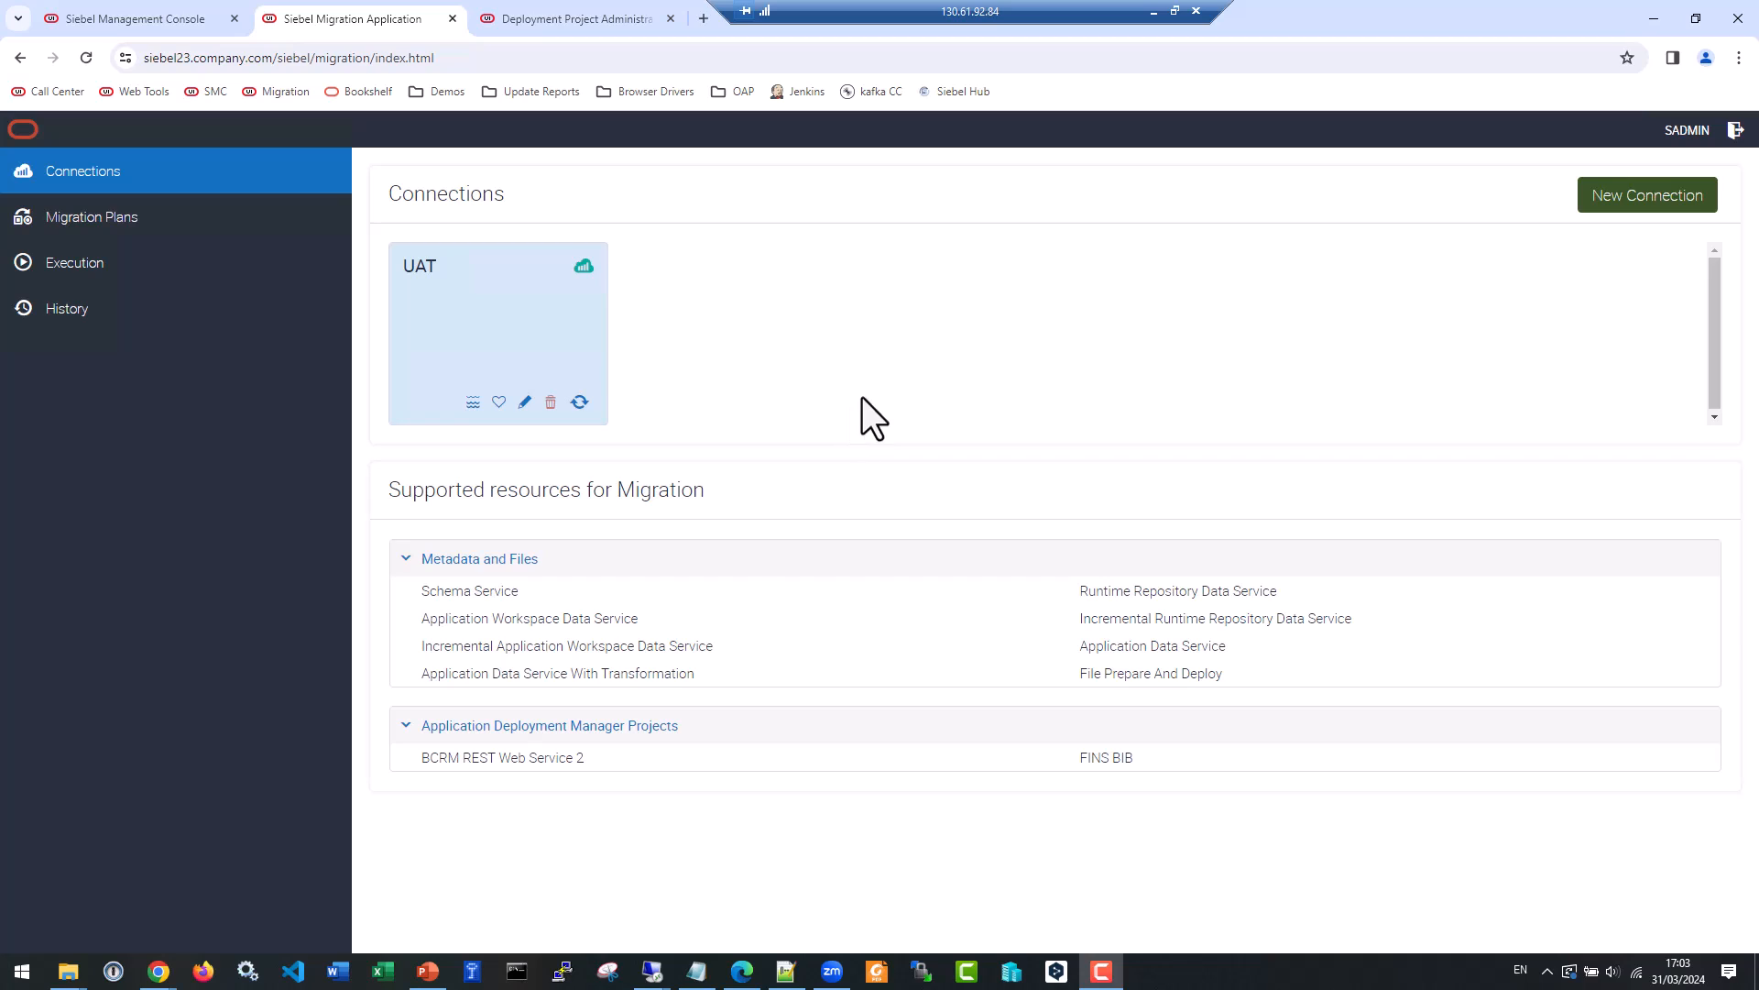
pyautogui.click(559, 761)
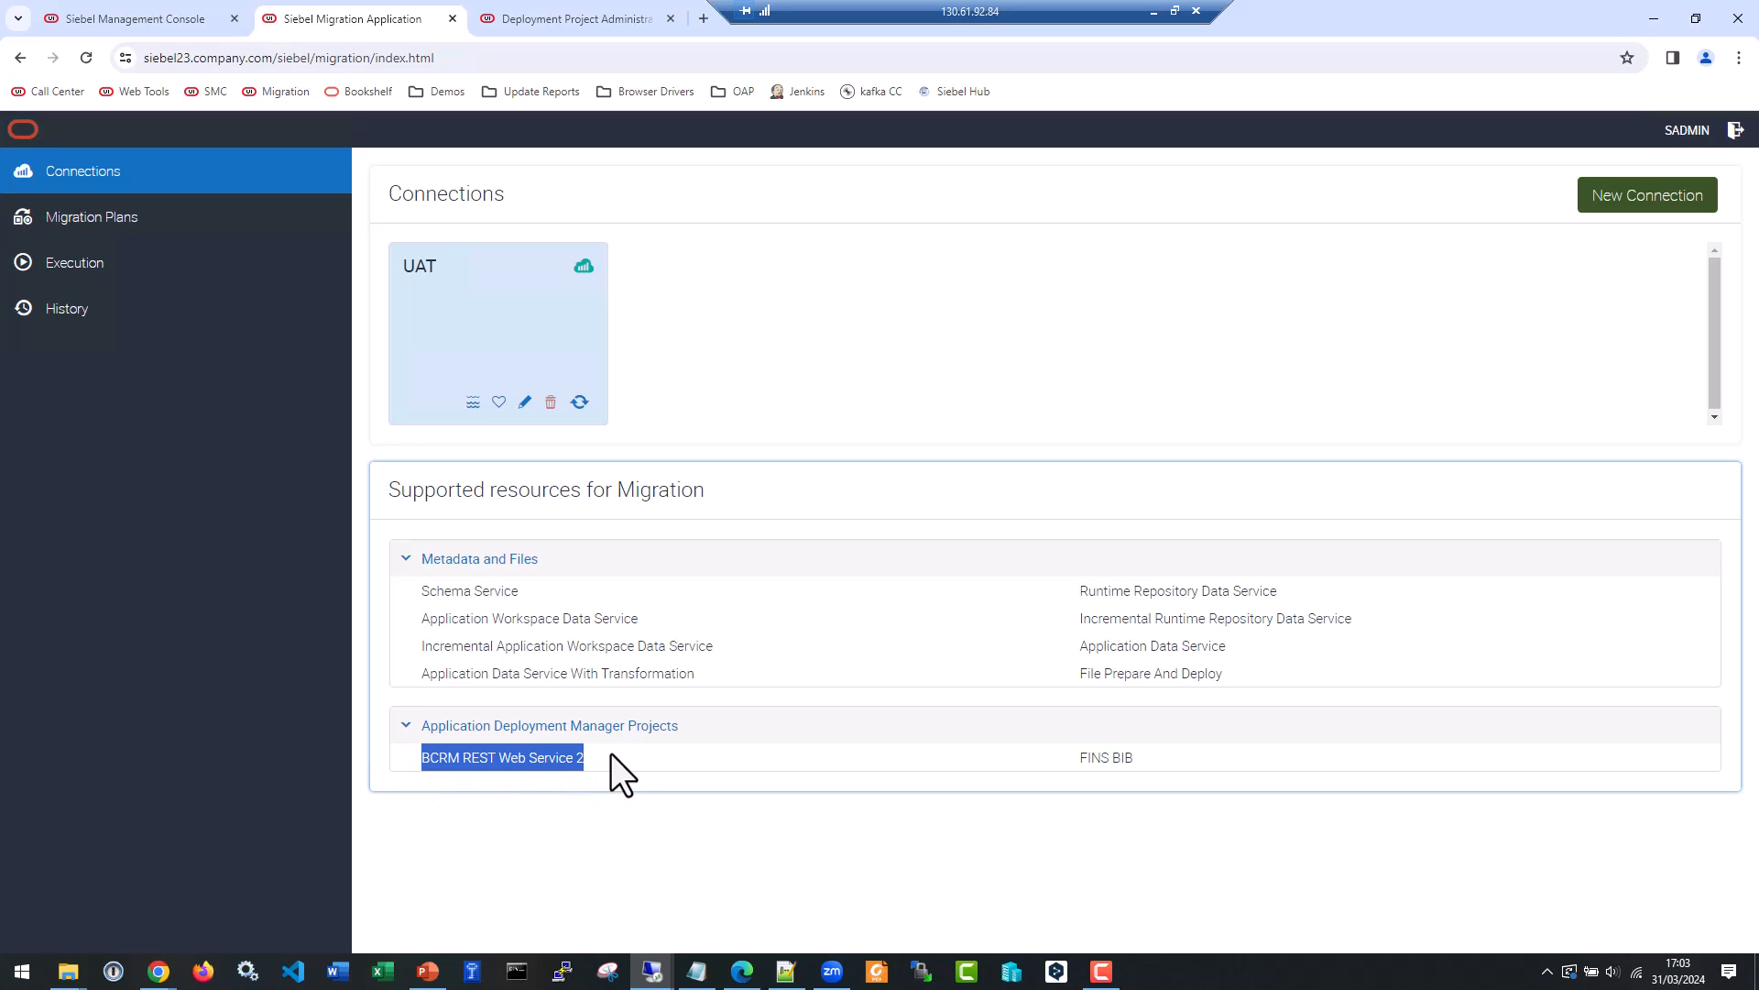
# Create a new migration plan with UAT as its target, named ADM Import with the description demo.
pyautogui.click(76, 217)
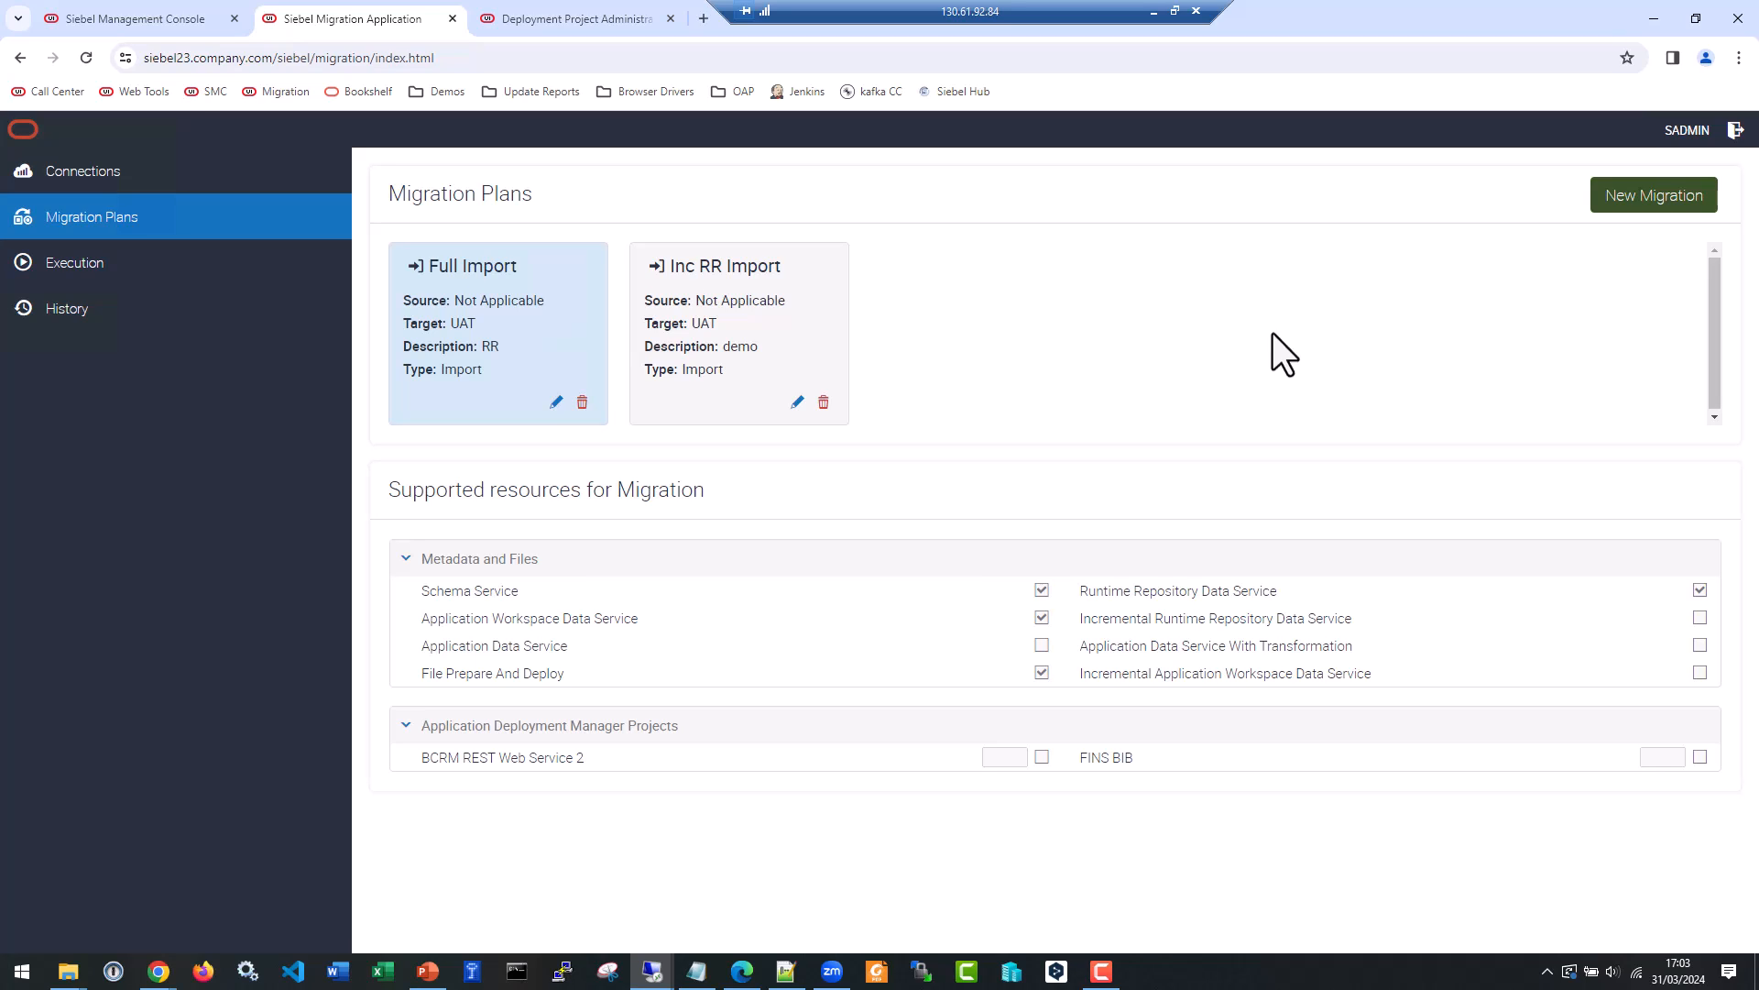
pyautogui.click(1642, 195)
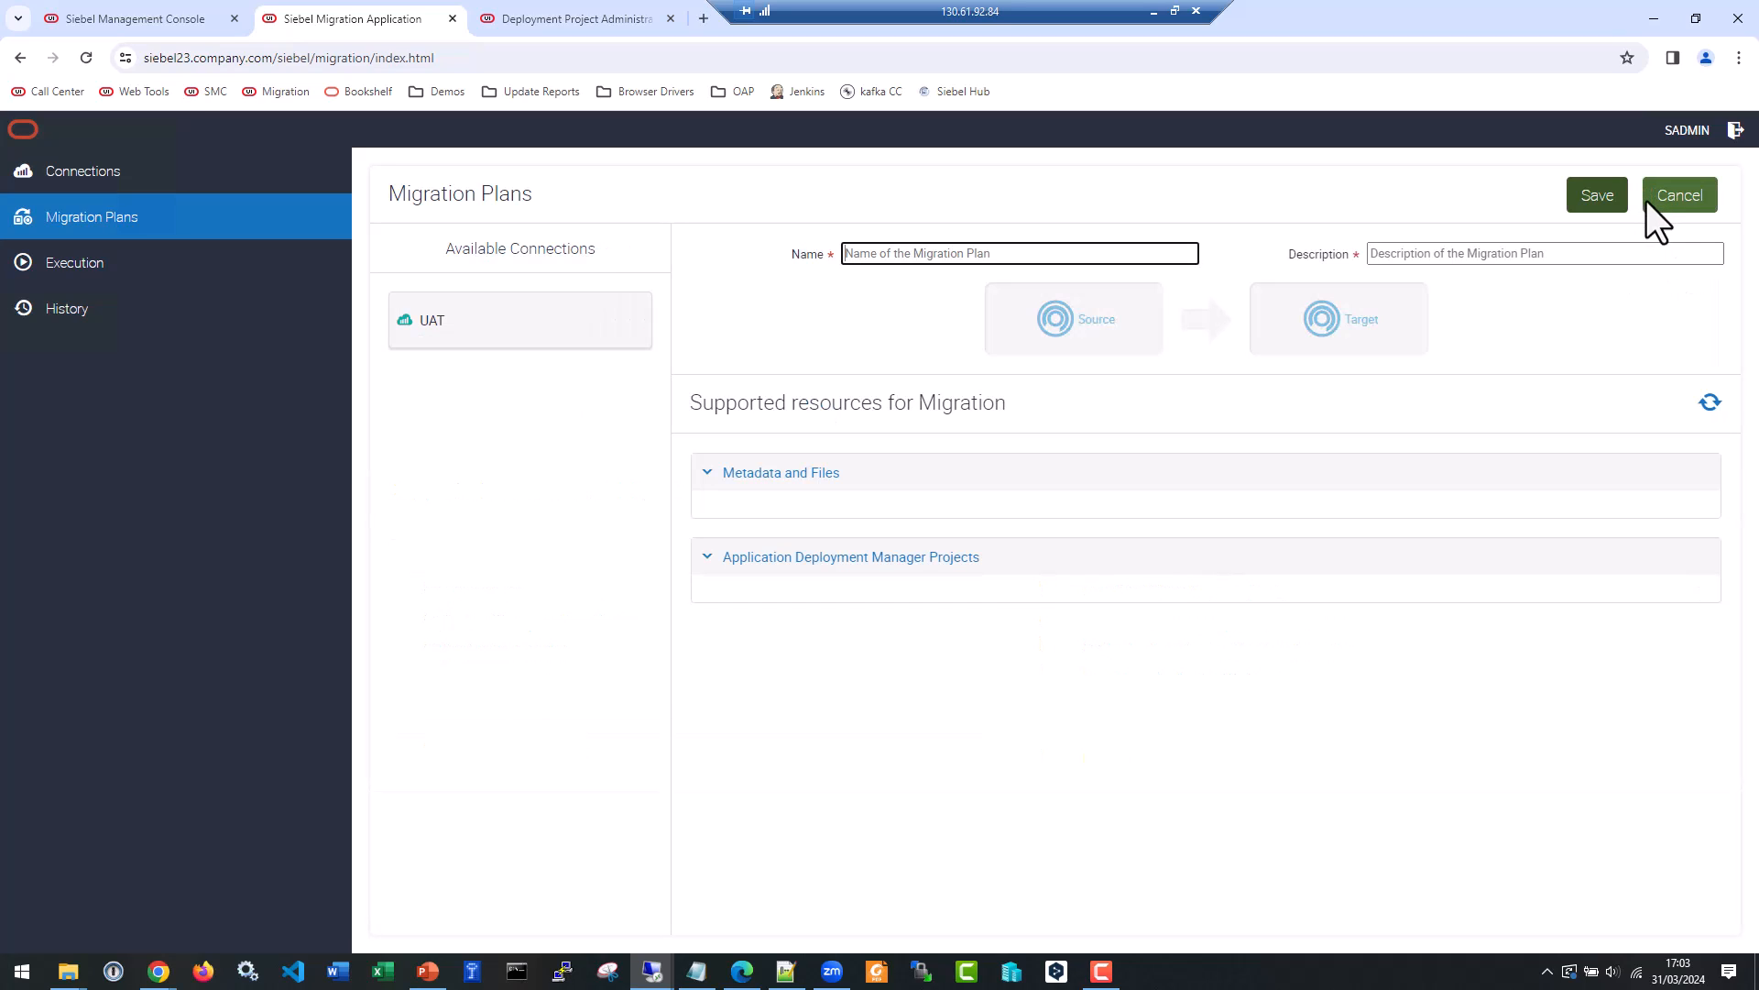
pyautogui.moveTo(503, 326); pyautogui.dragTo(1334, 322)
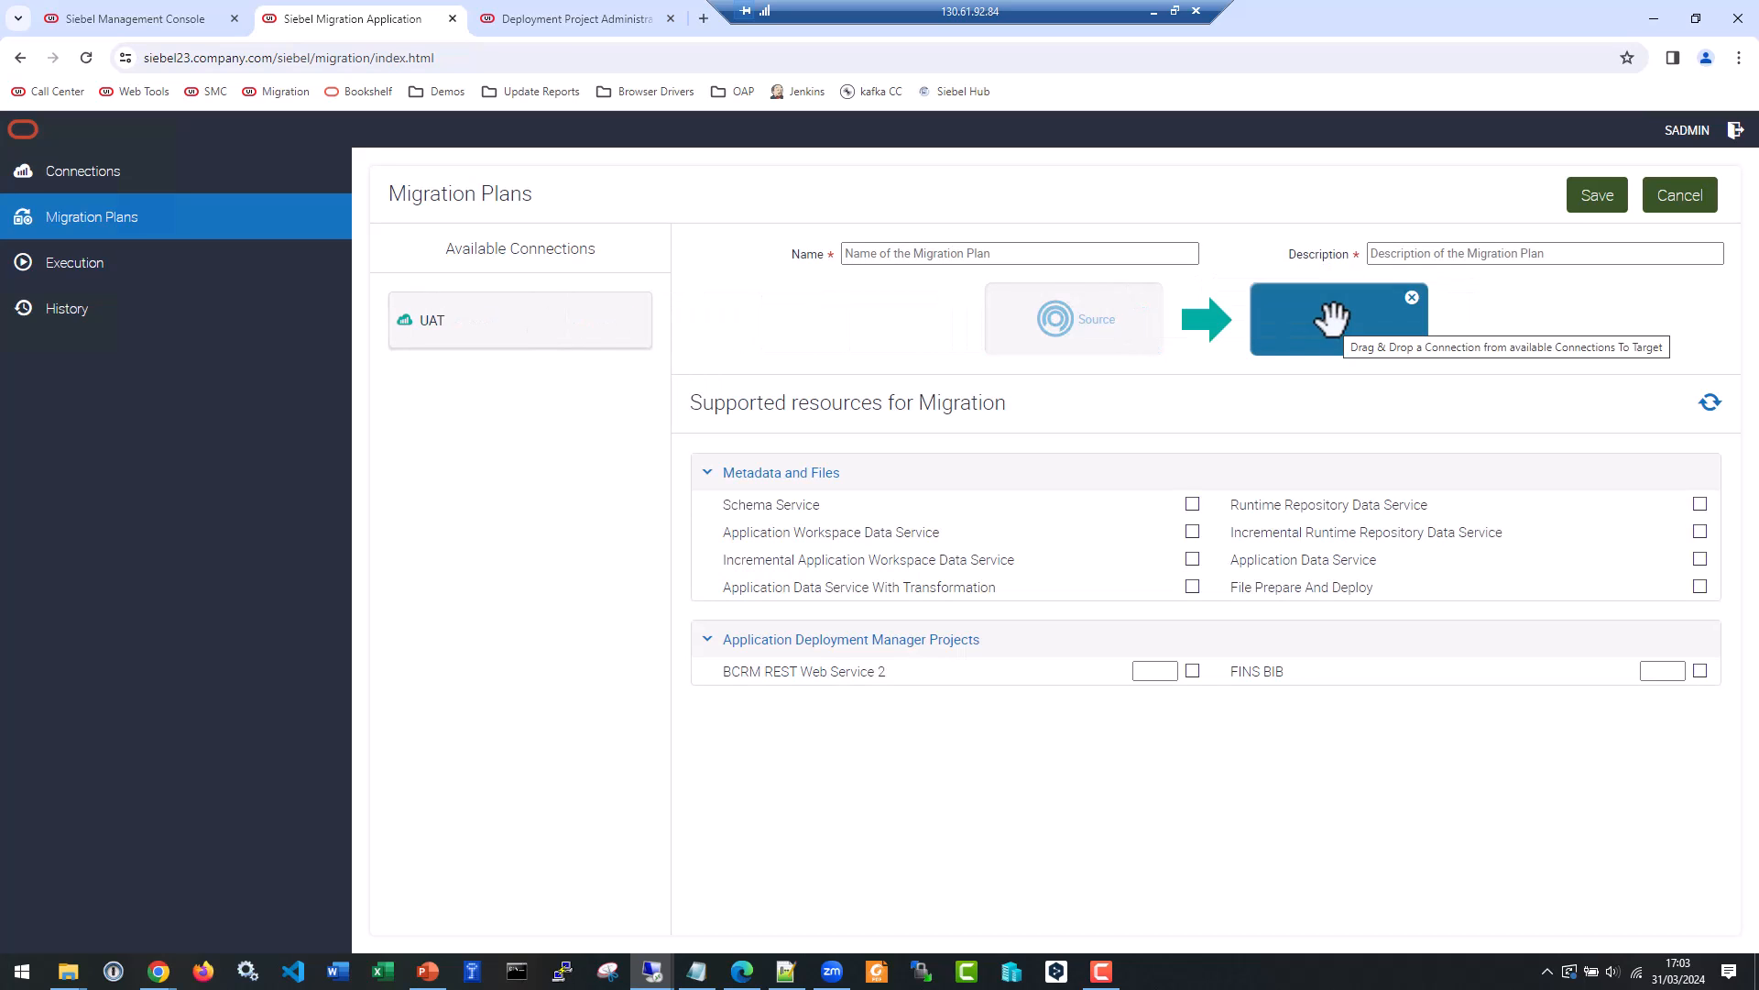
pyautogui.click(856, 253)
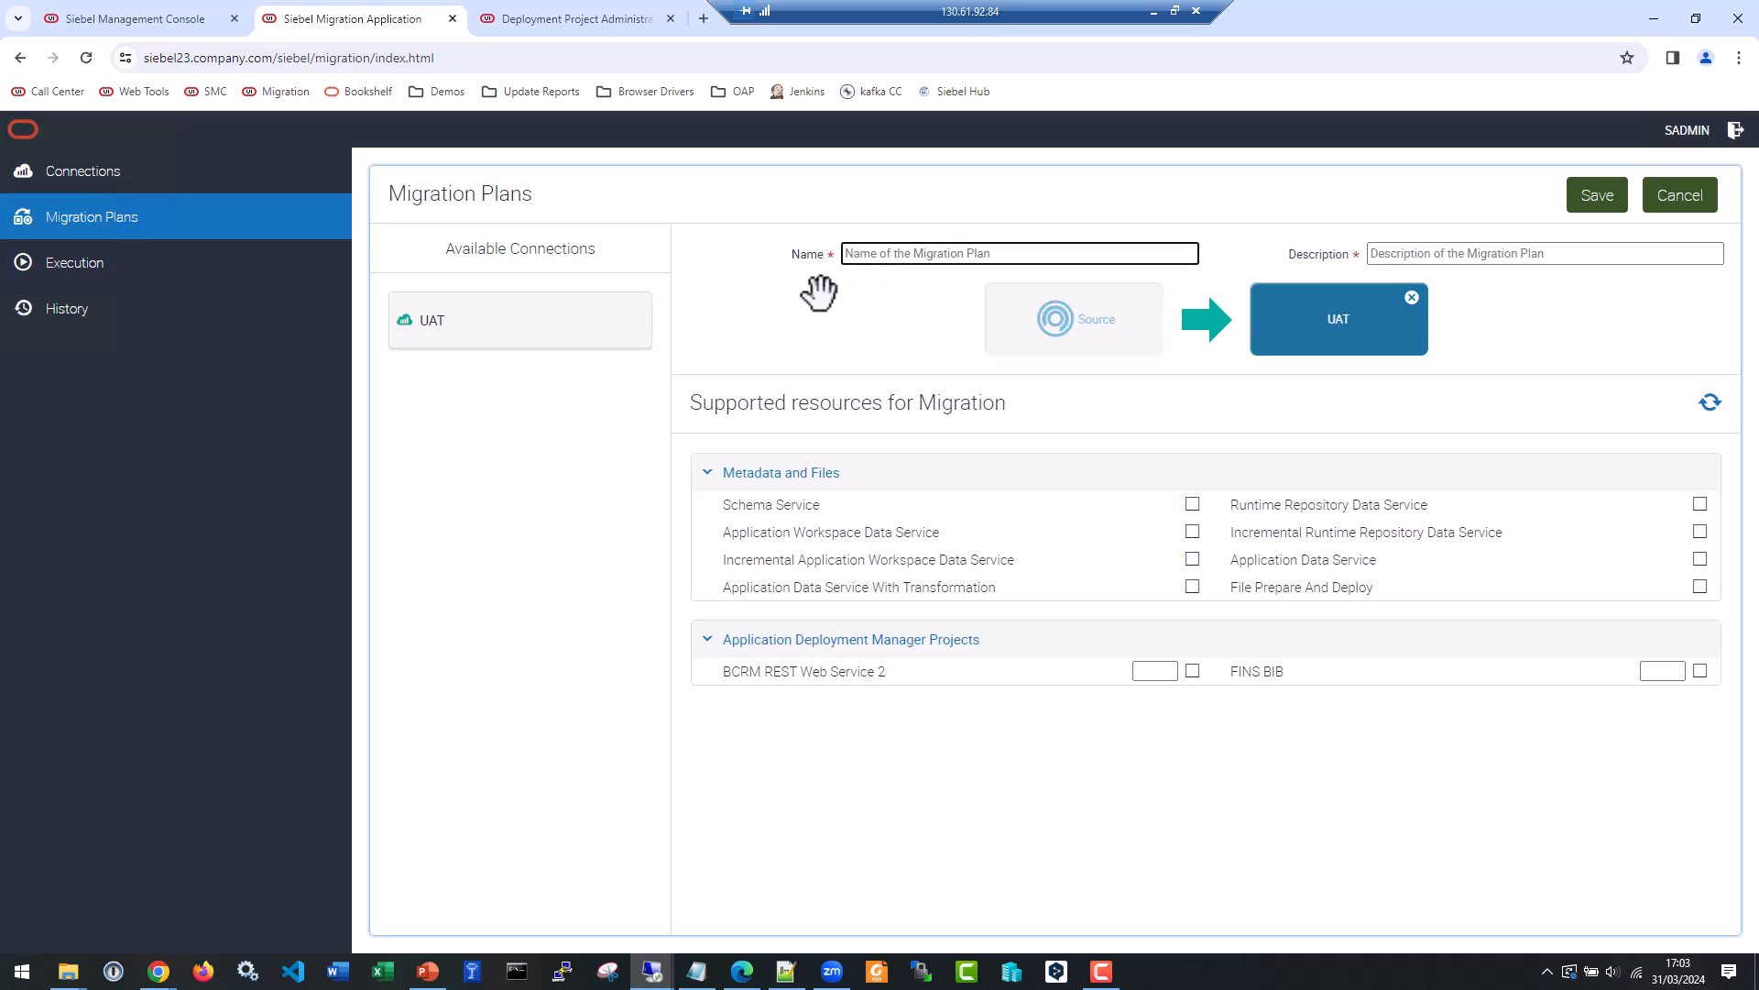
pyautogui.write('ADM Import')
pyautogui.press('Tab')
pyautogui.write('demo')
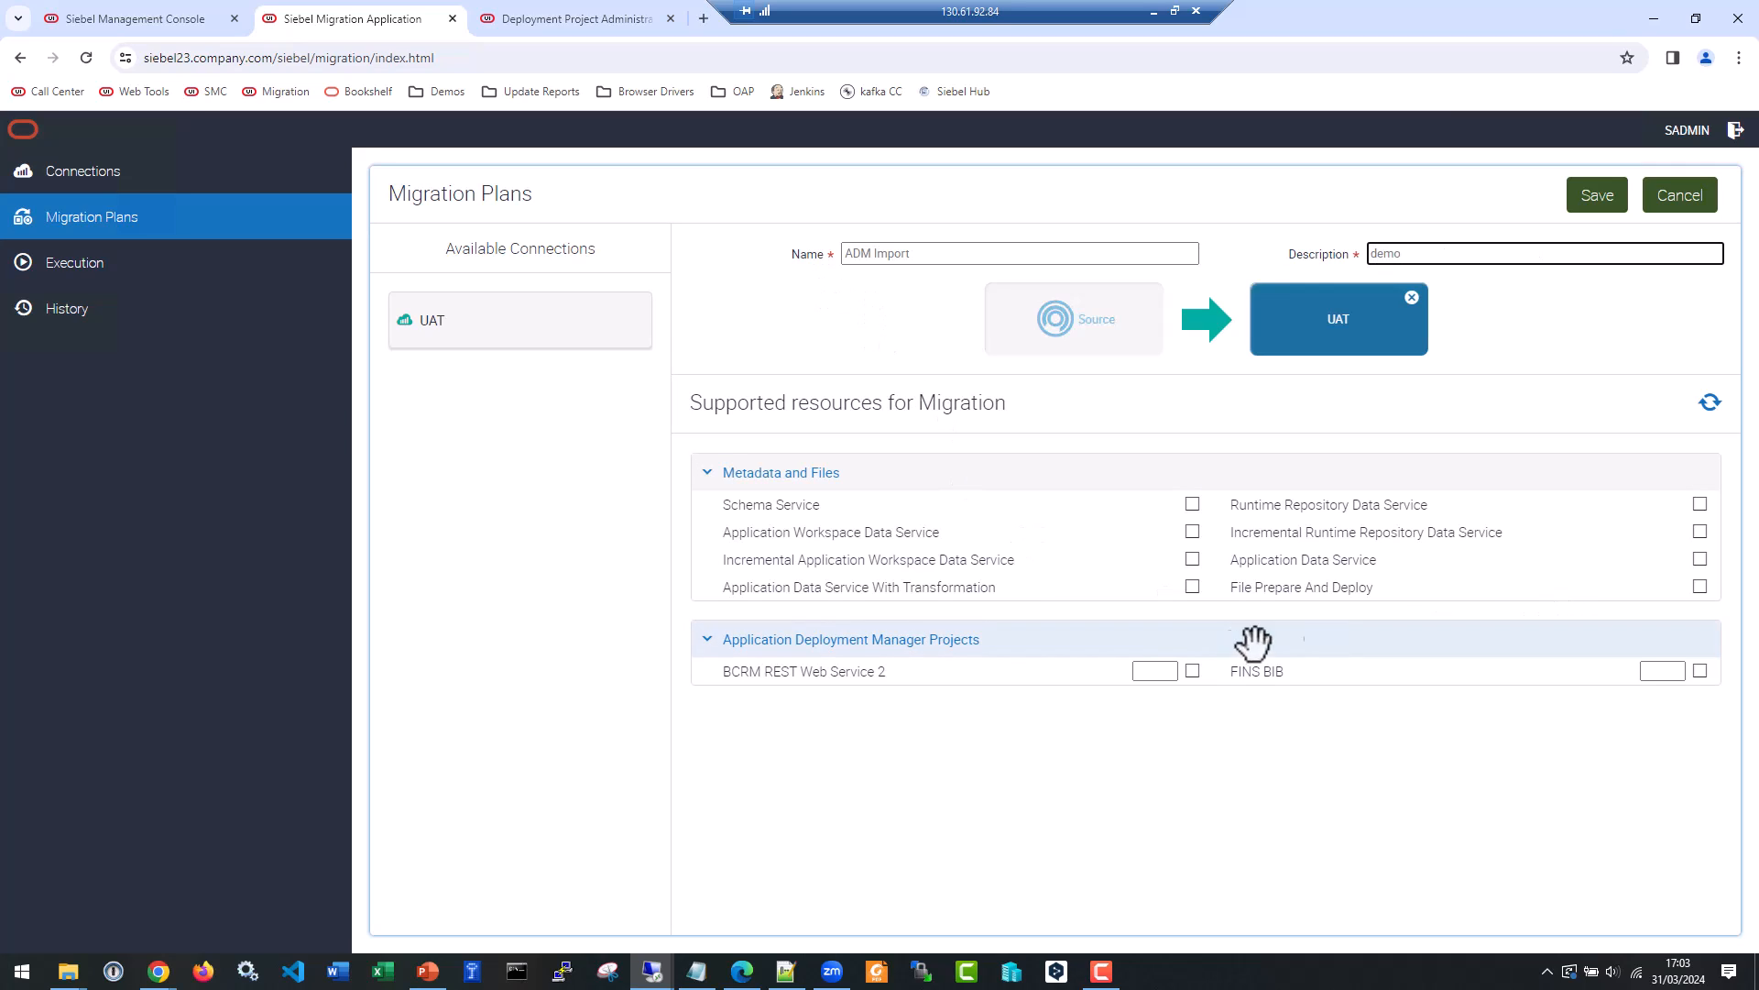
# Include the BCRM REST Web Service 2 project with sequence number 1 and save the import-only migration plan.
pyautogui.click(1191, 672)
pyautogui.click(1146, 671)
pyautogui.write('1')
pyautogui.press('Tab')
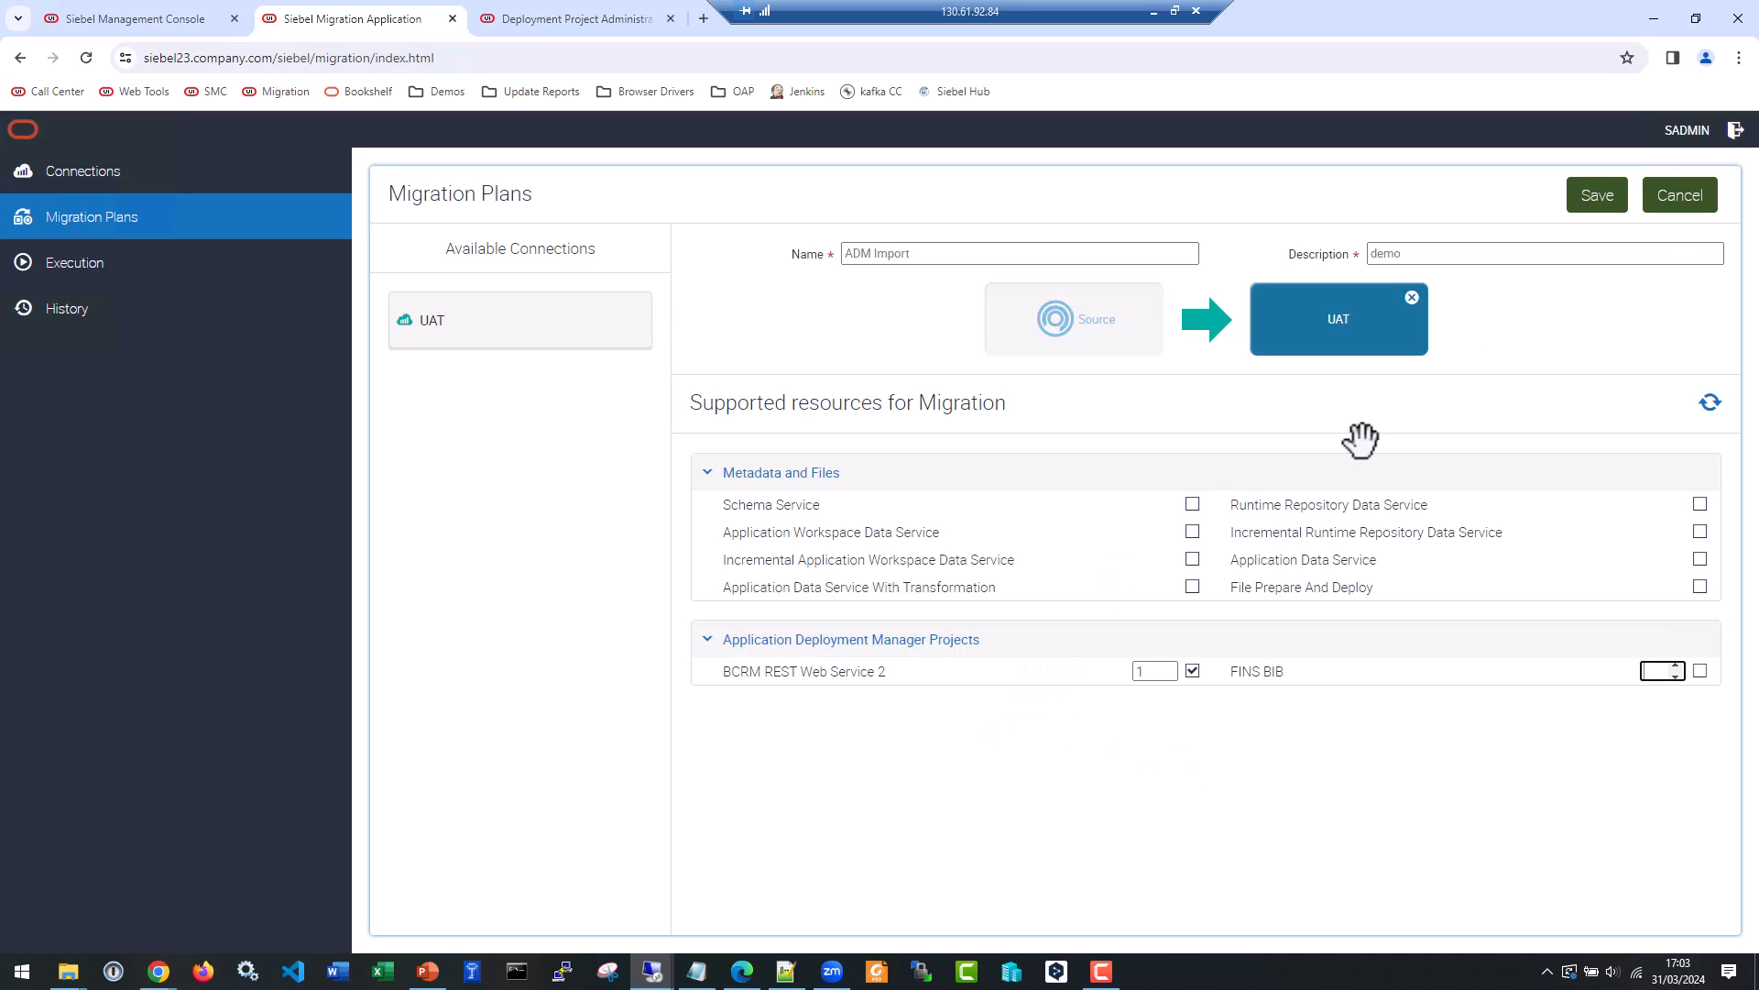
pyautogui.click(1588, 190)
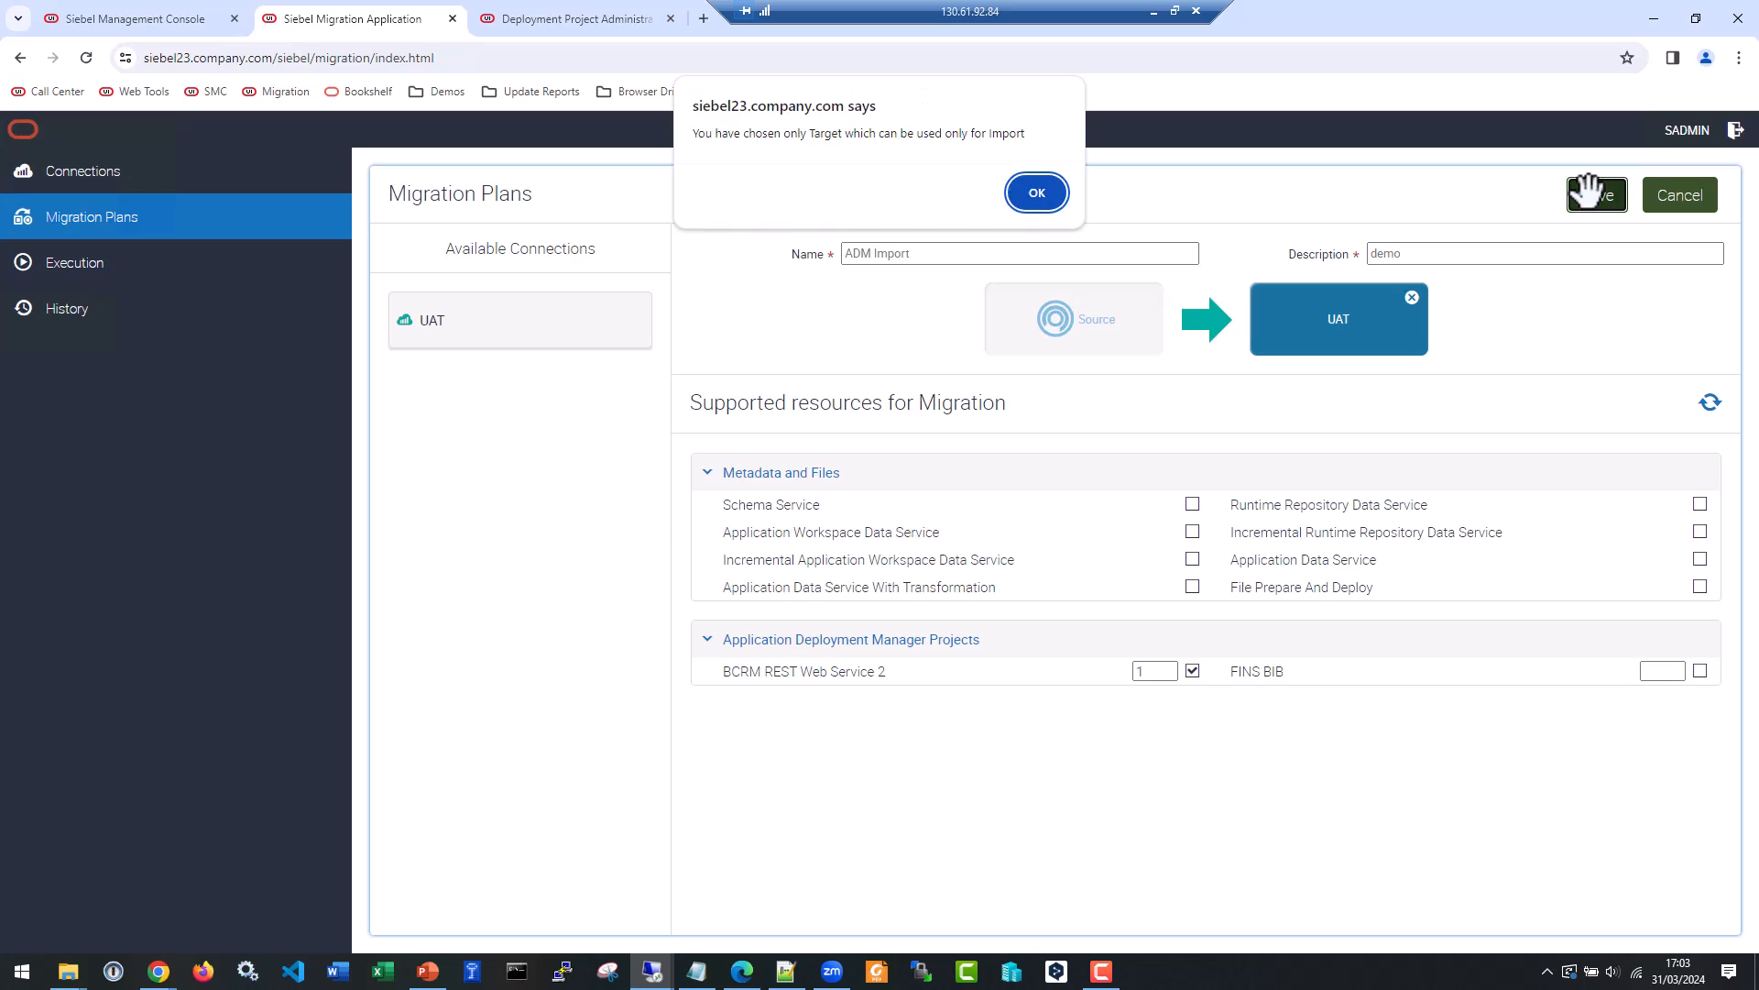
pyautogui.click(1050, 190)
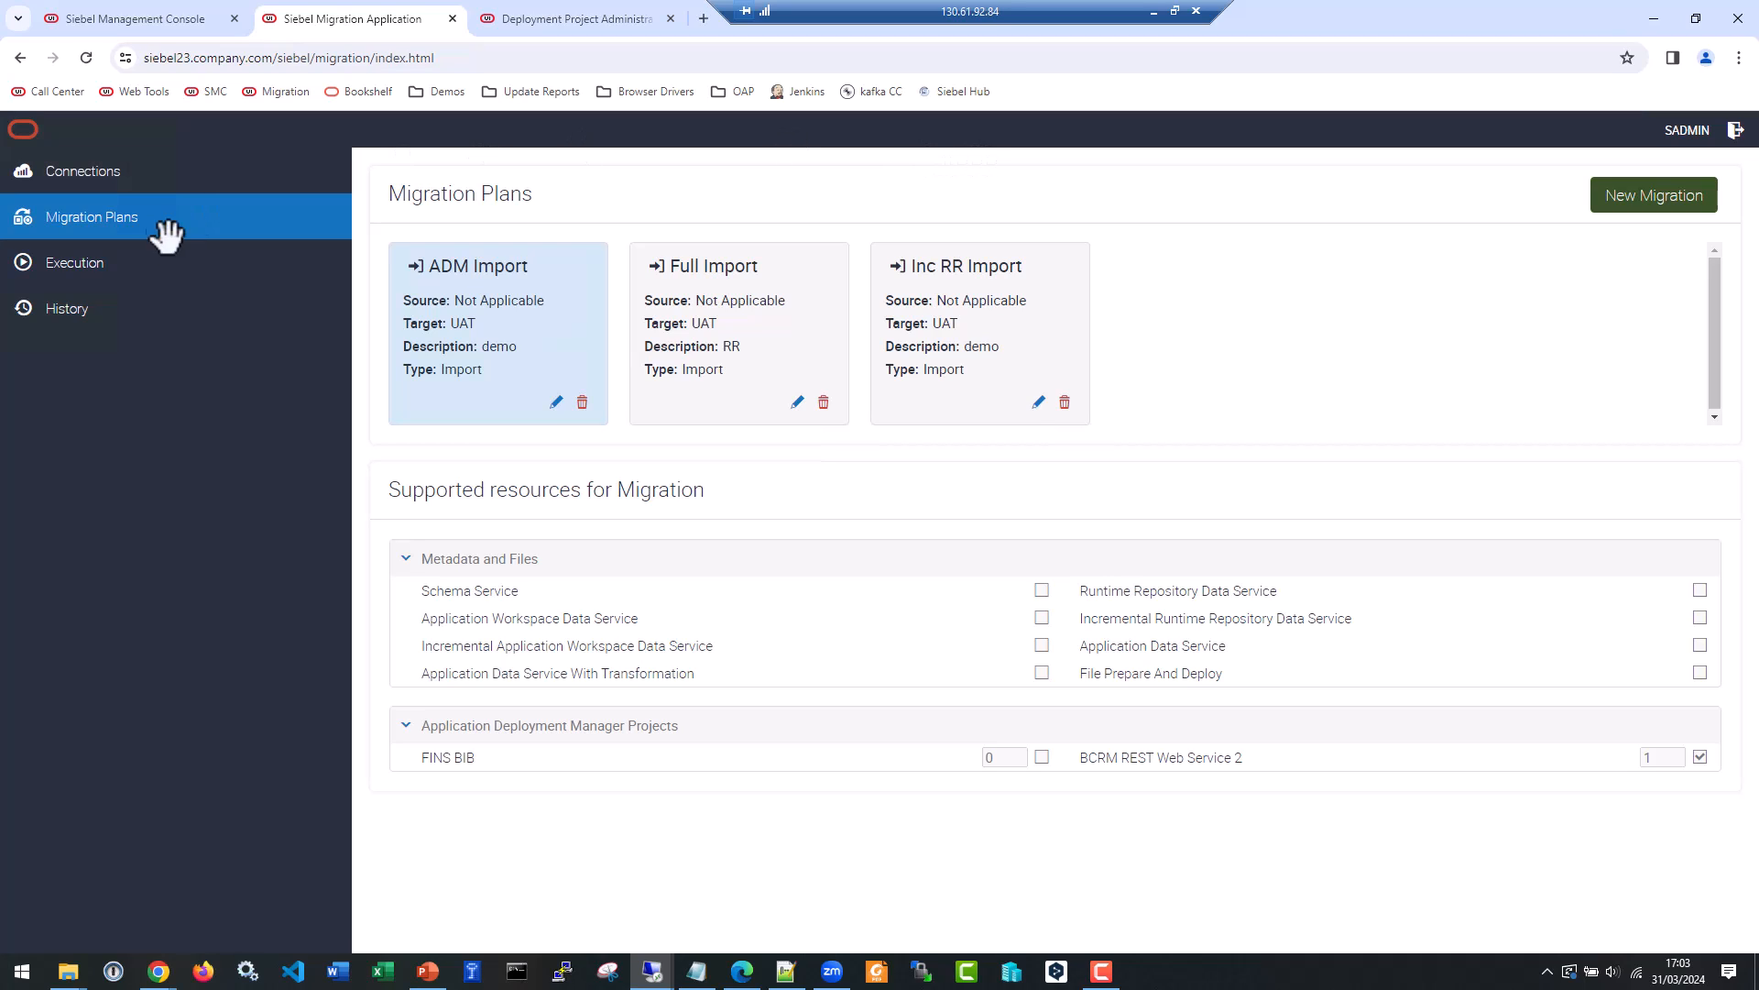
# Open the execution list and copy the package name ADM_2024-03-31_01 from the C:\Siebel\fs\migration folder on the UAT machine.
pyautogui.click(119, 257)
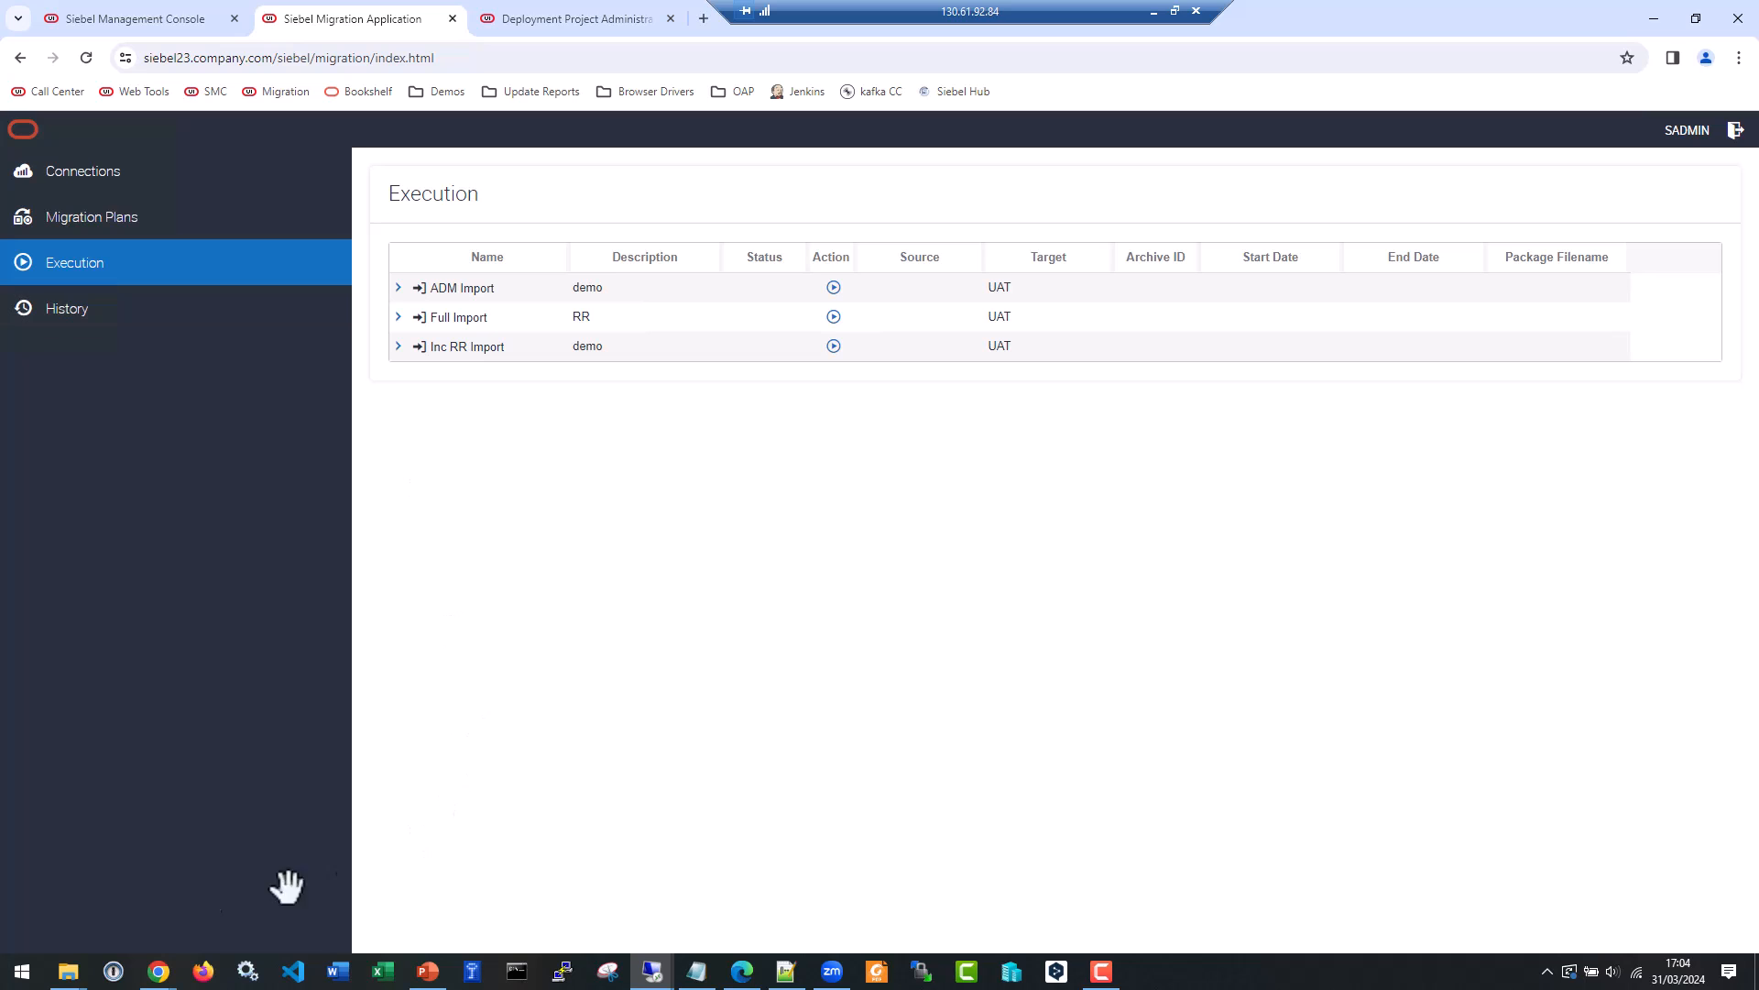
pyautogui.moveTo(68, 970)
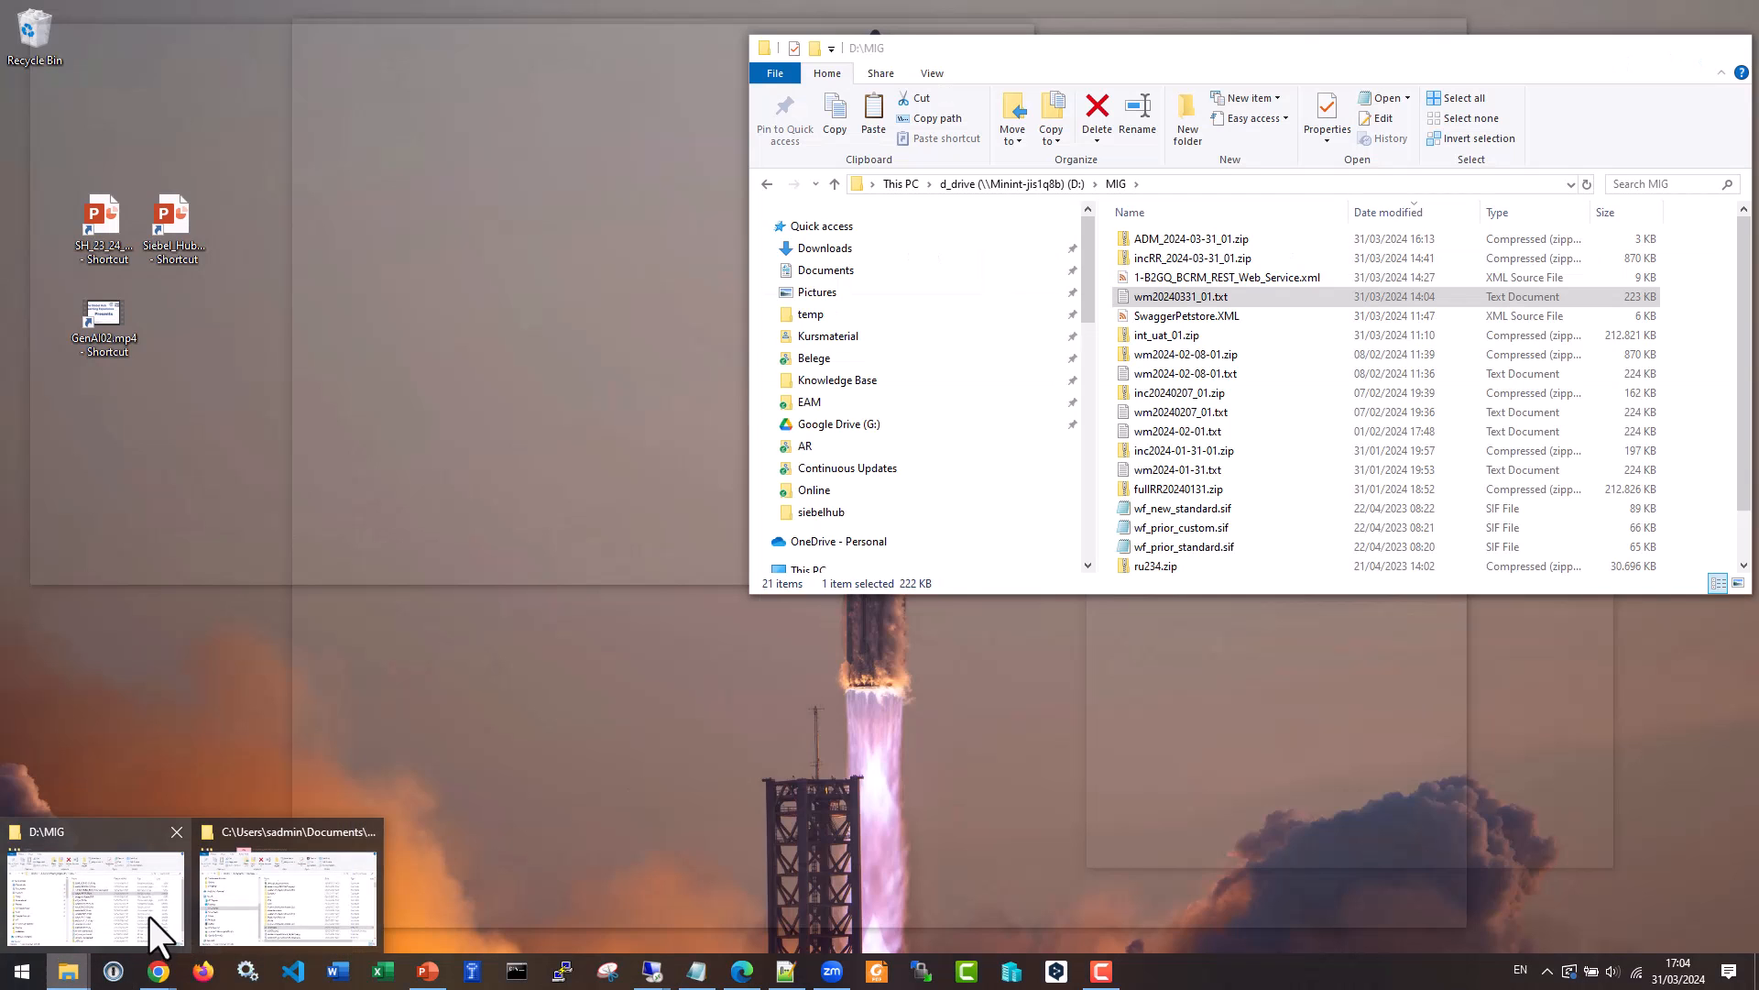
pyautogui.click(160, 916)
pyautogui.click(68, 971)
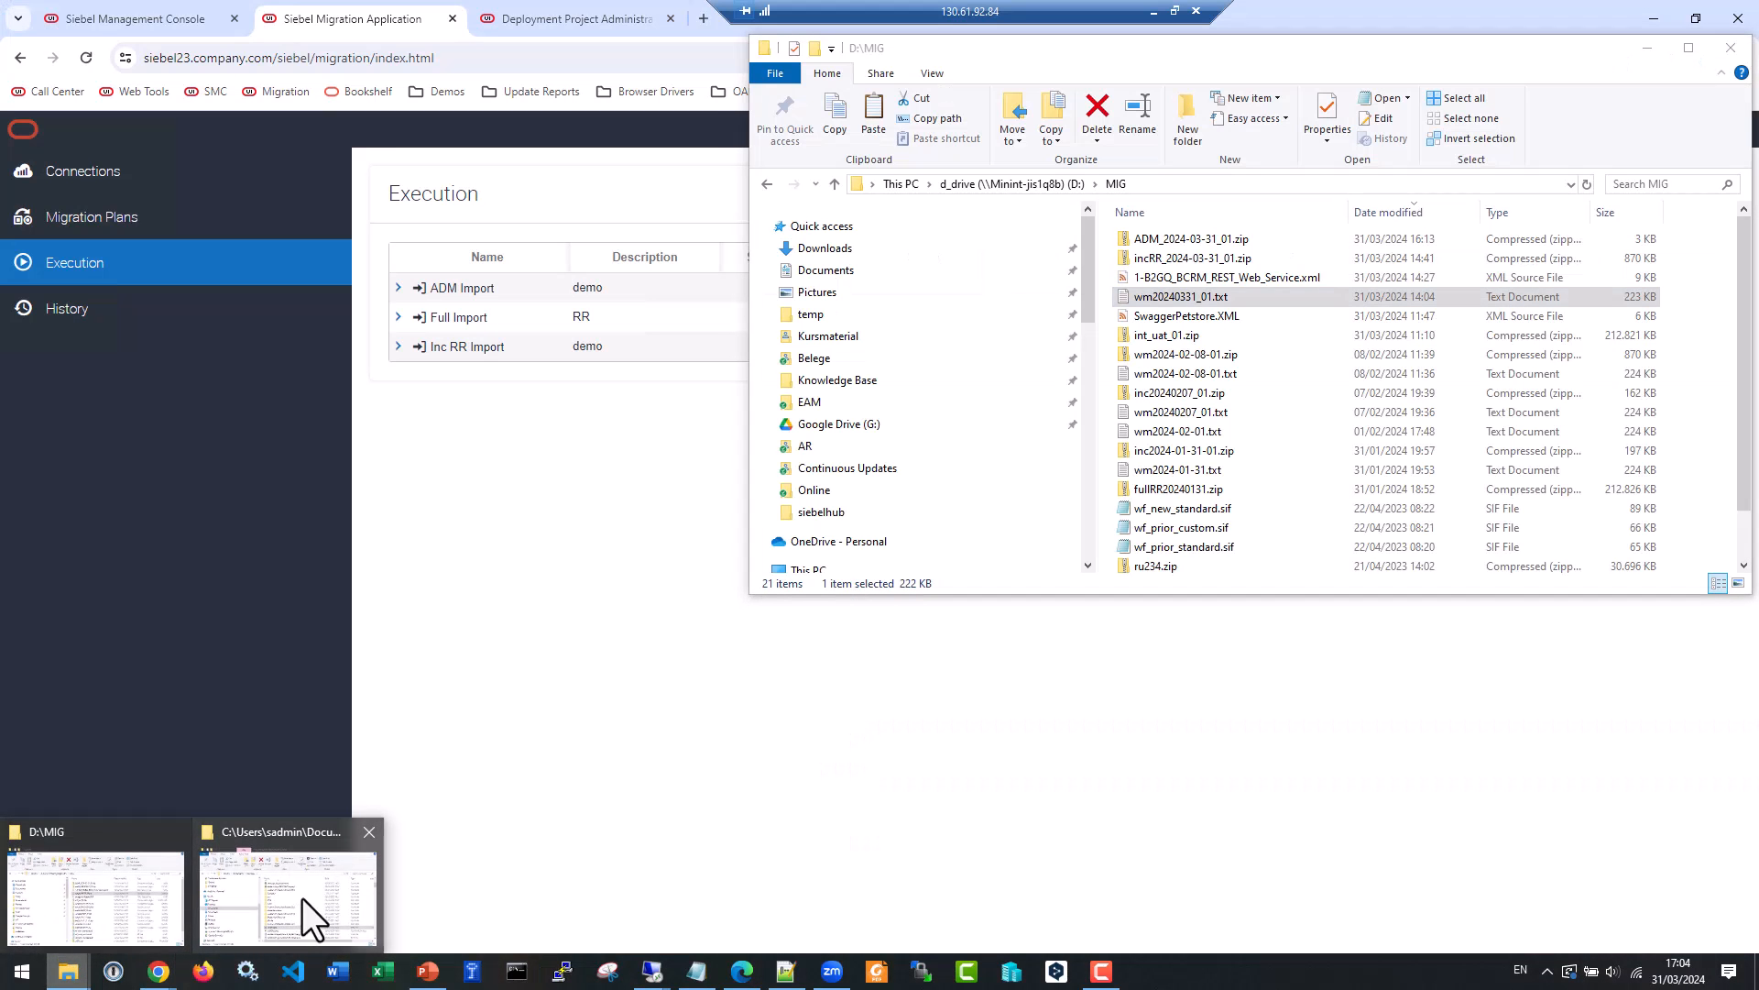
pyautogui.click(300, 895)
pyautogui.click(1006, 37)
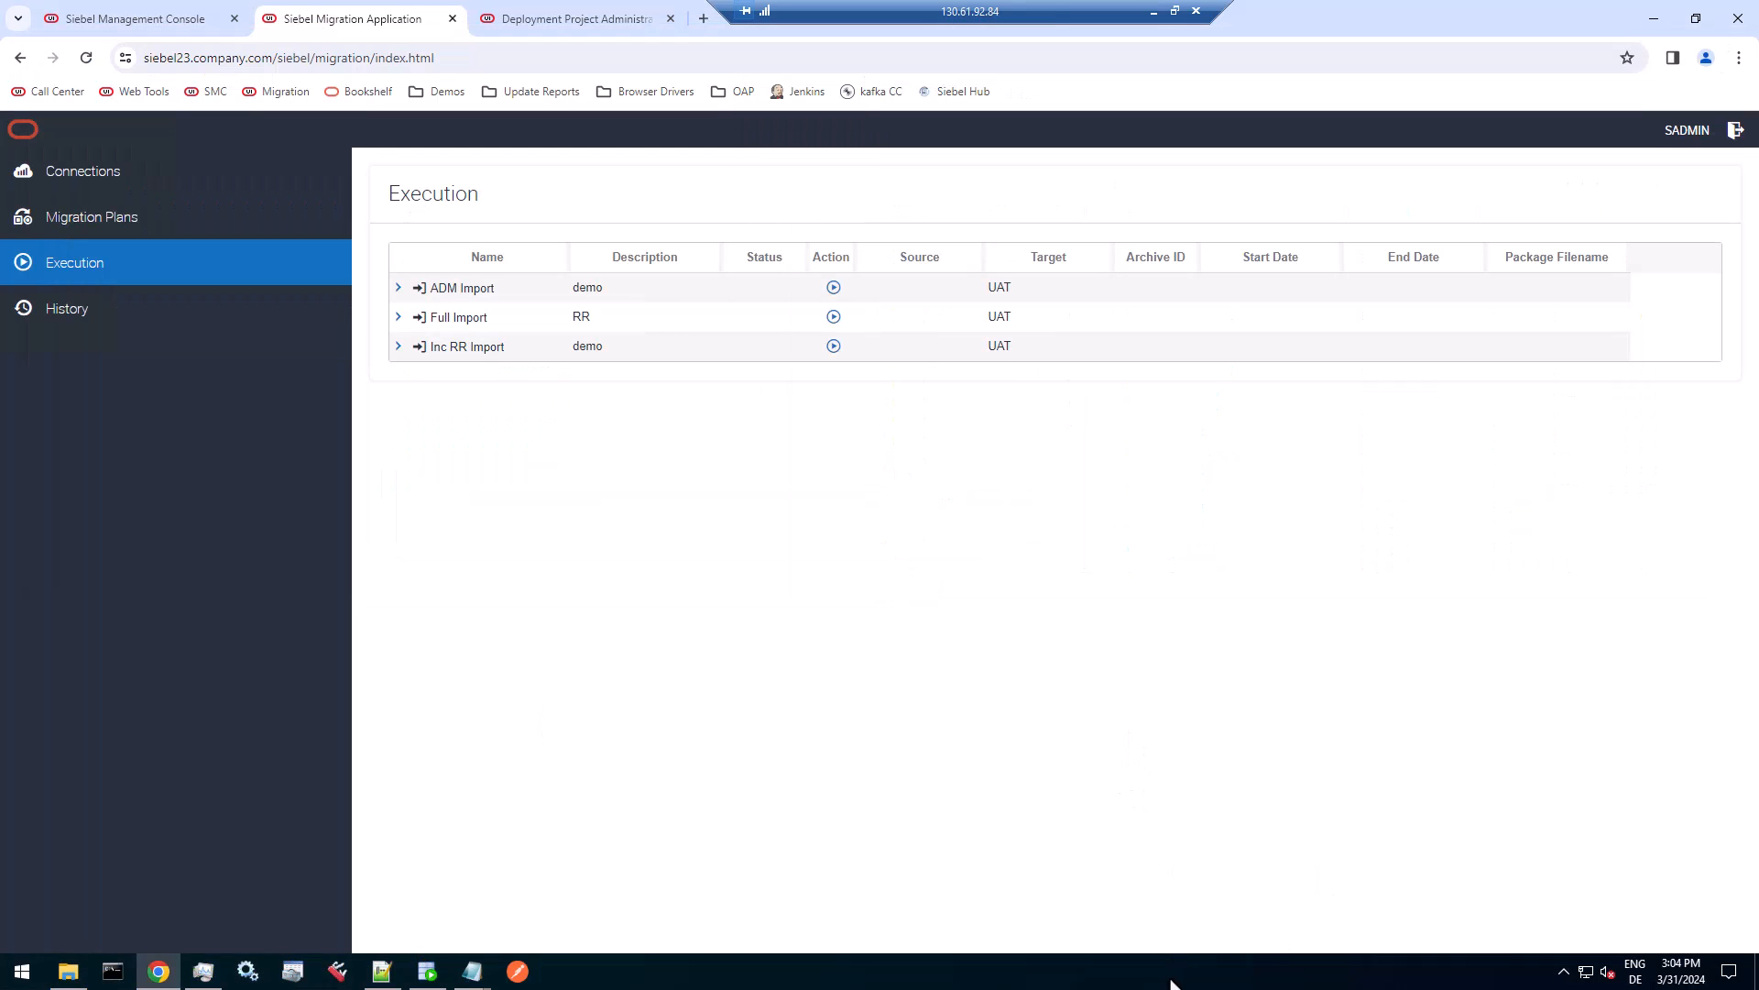
pyautogui.click(68, 970)
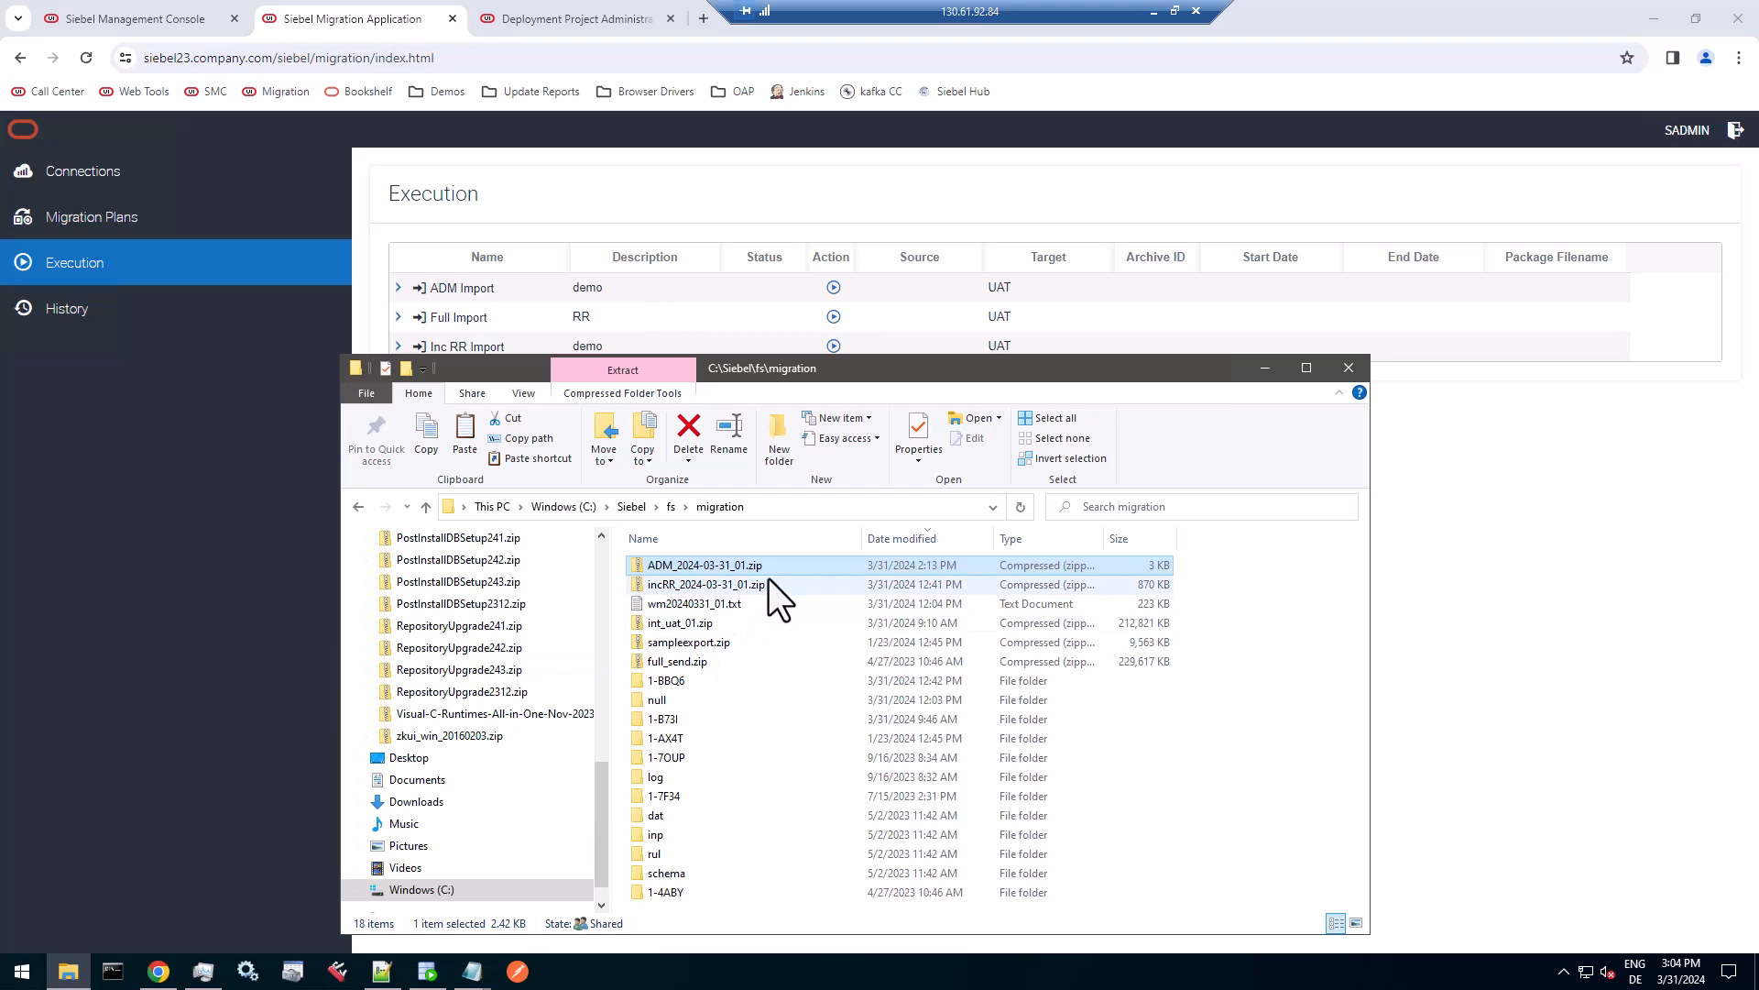
pyautogui.click(744, 568)
pyautogui.hotkey('ctrl', 'c')
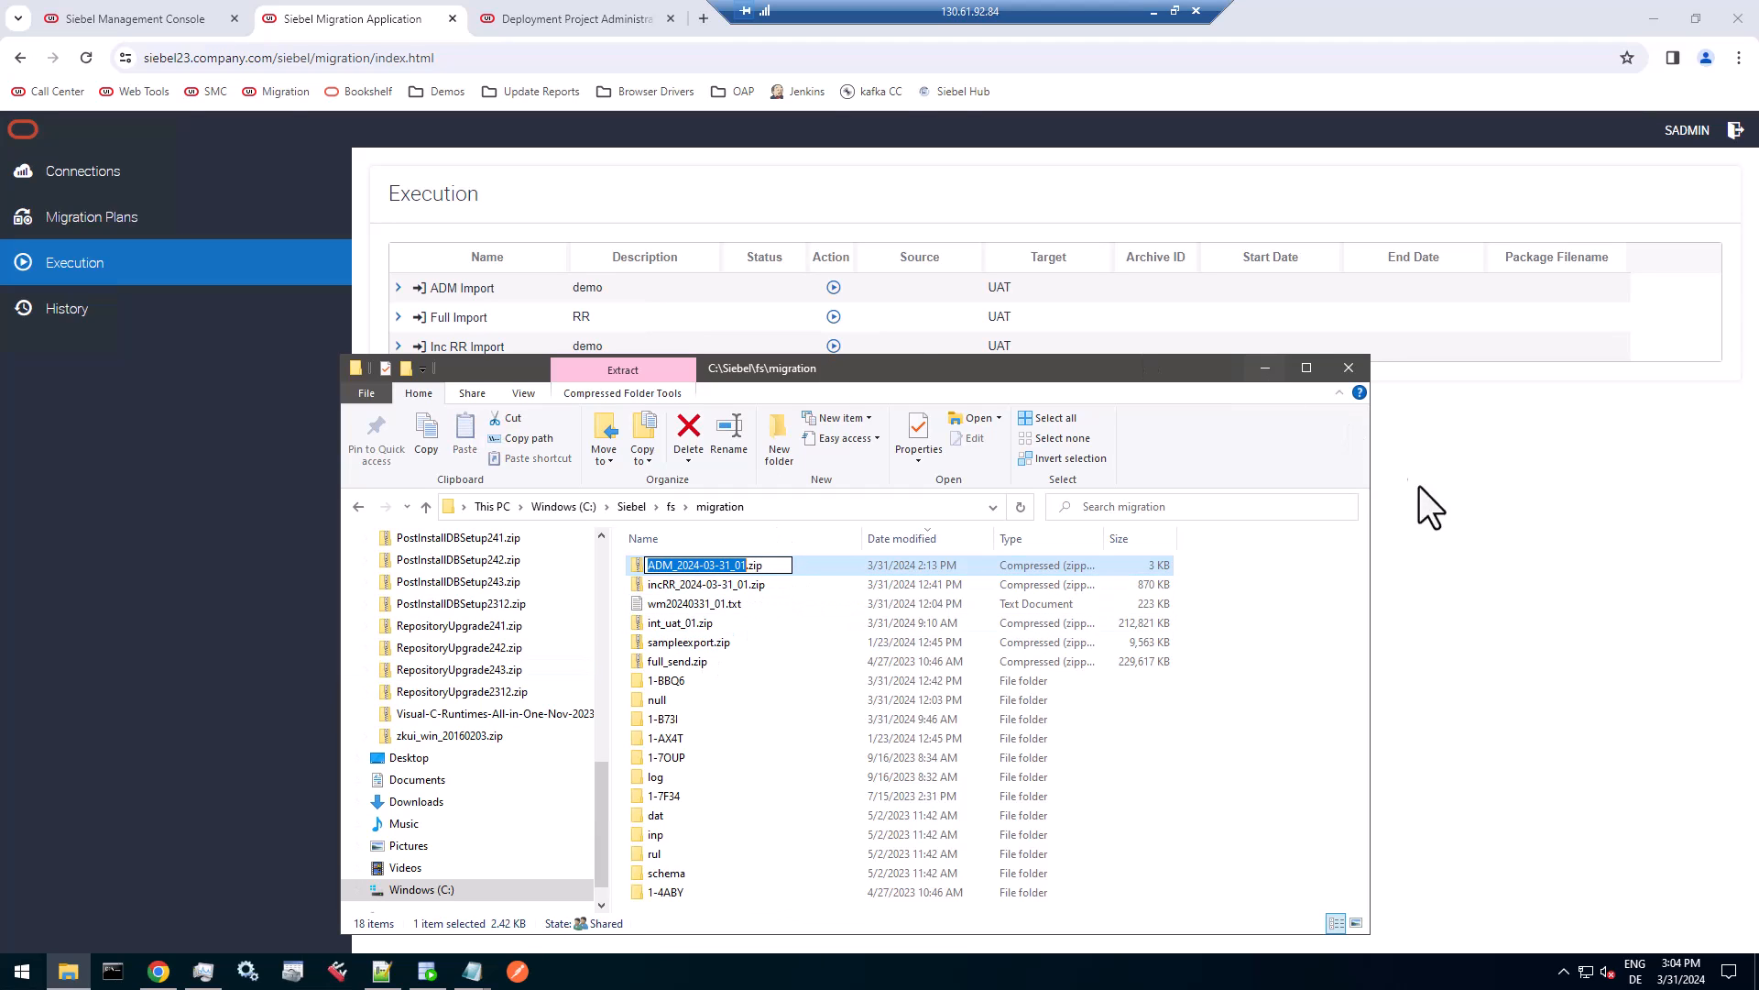
pyautogui.click(1383, 455)
# Run the ADM Import plan with the package filename ADM_2024-03-31_01.zip.
pyautogui.click(833, 287)
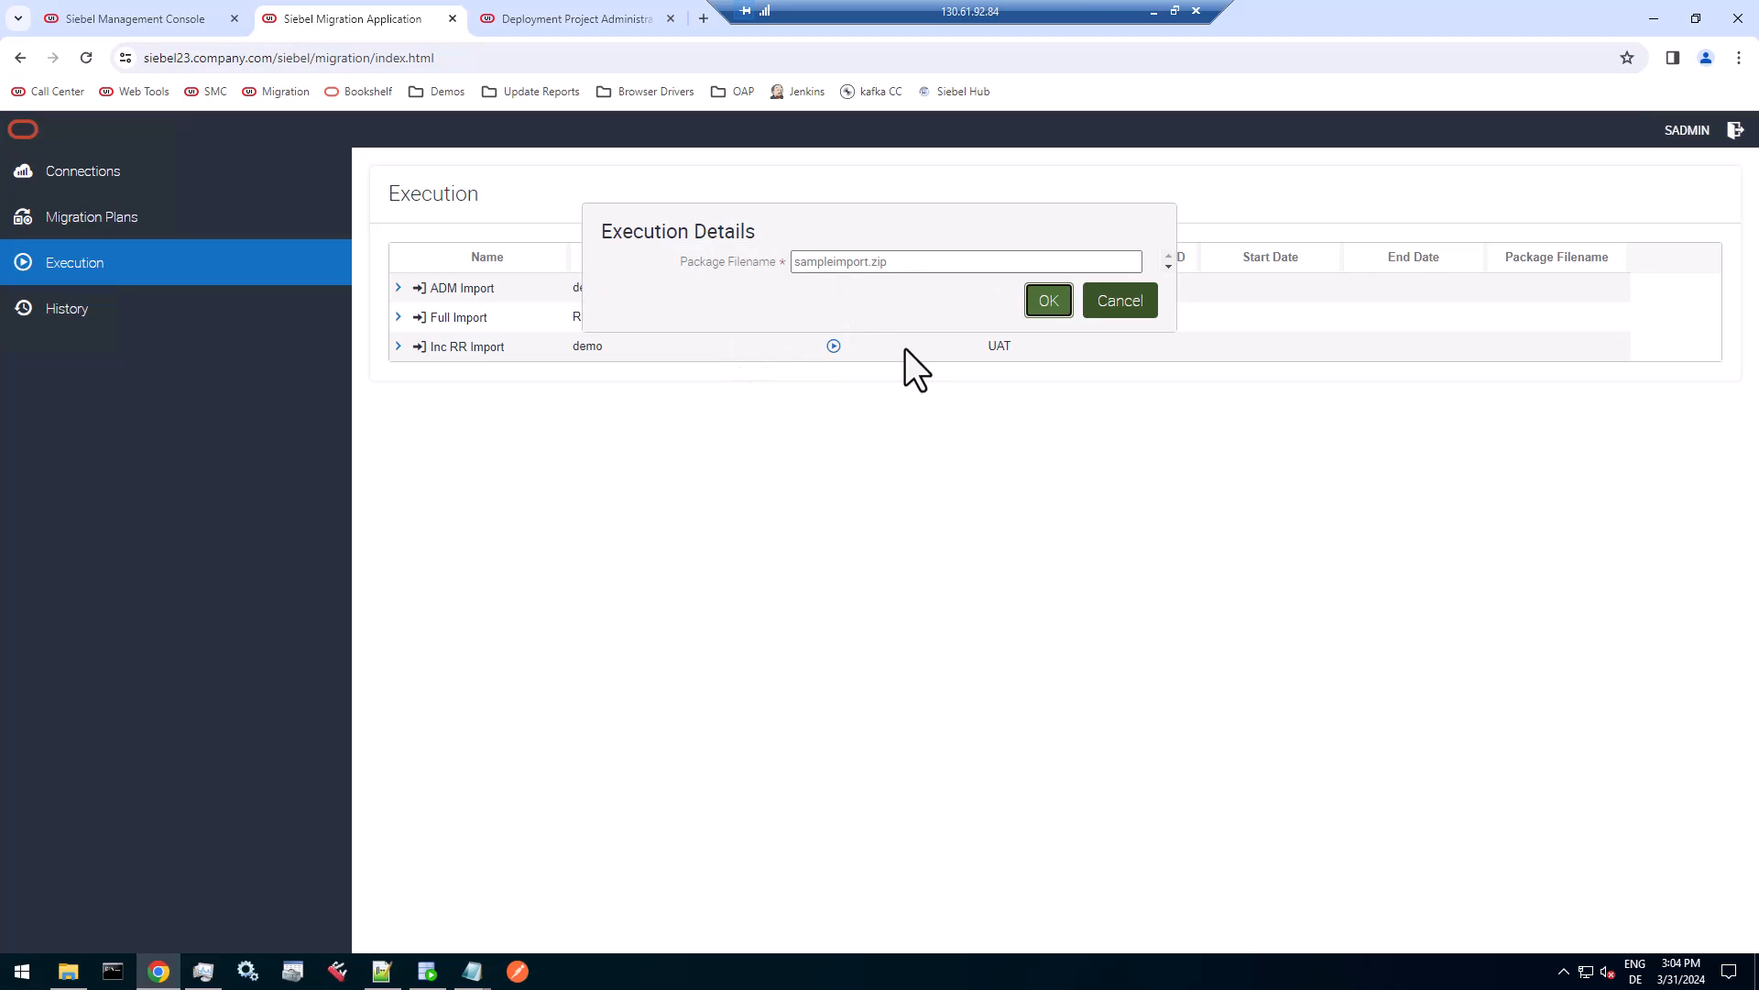
pyautogui.doubleClick(845, 261)
pyautogui.hotkey('ctrl', 'v')
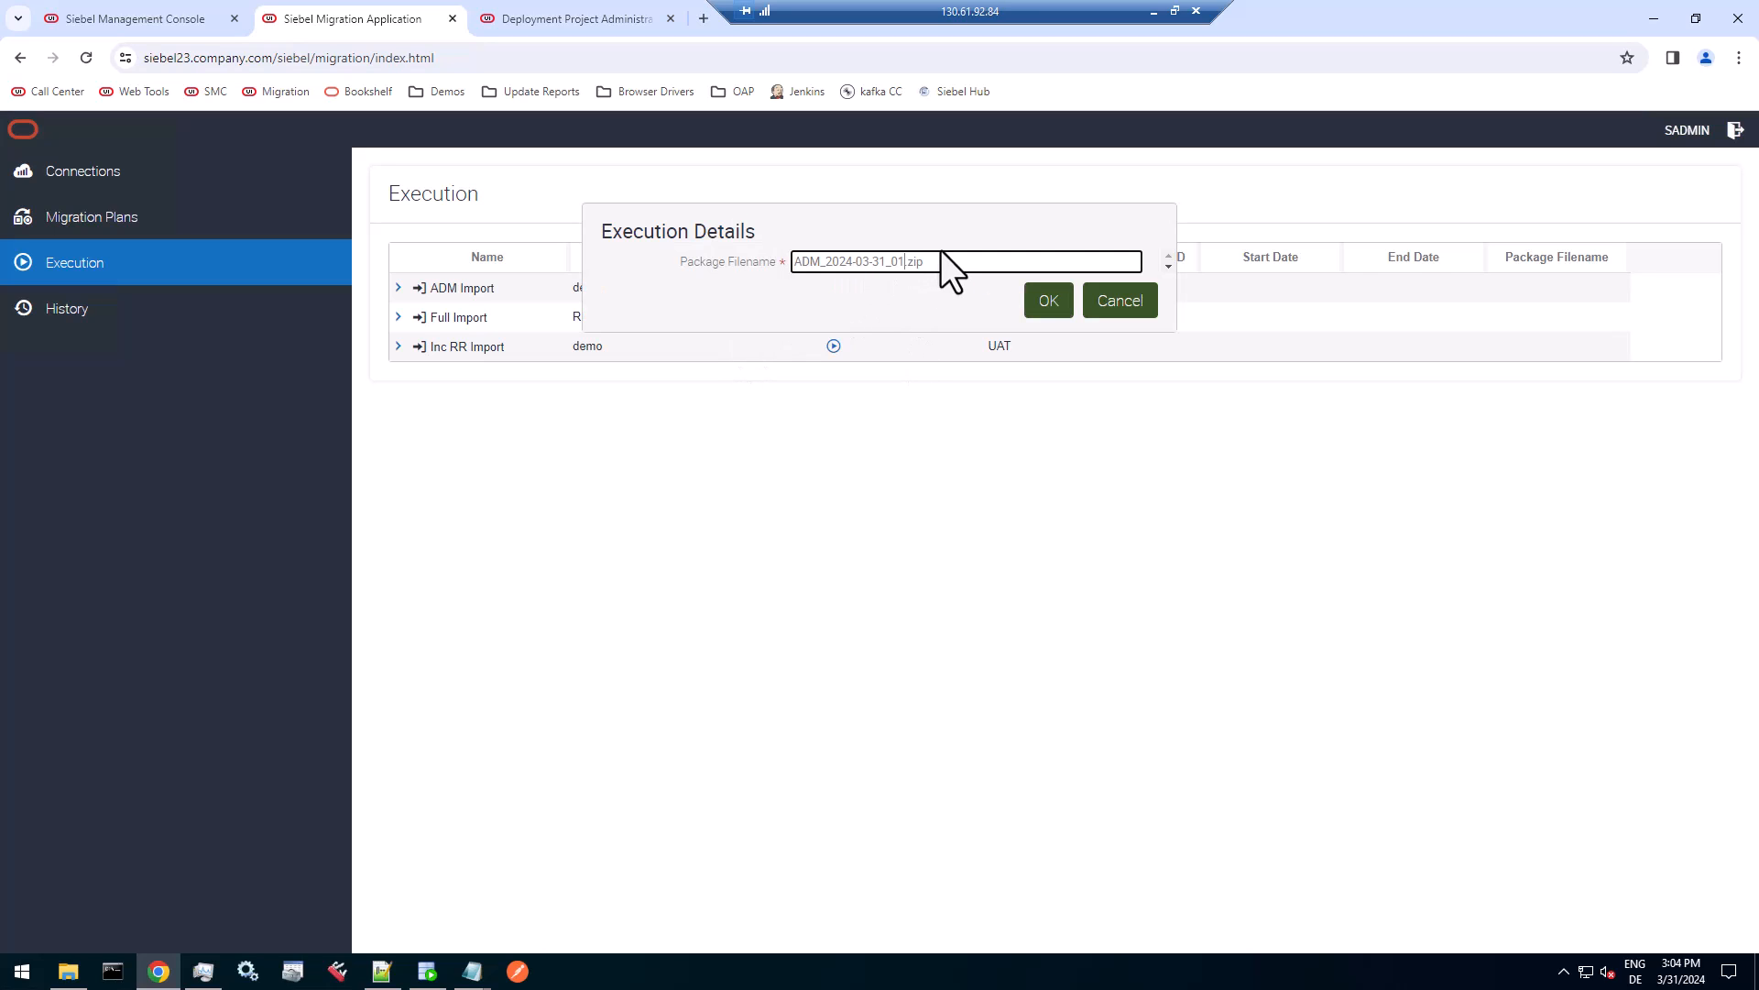
pyautogui.click(1047, 301)
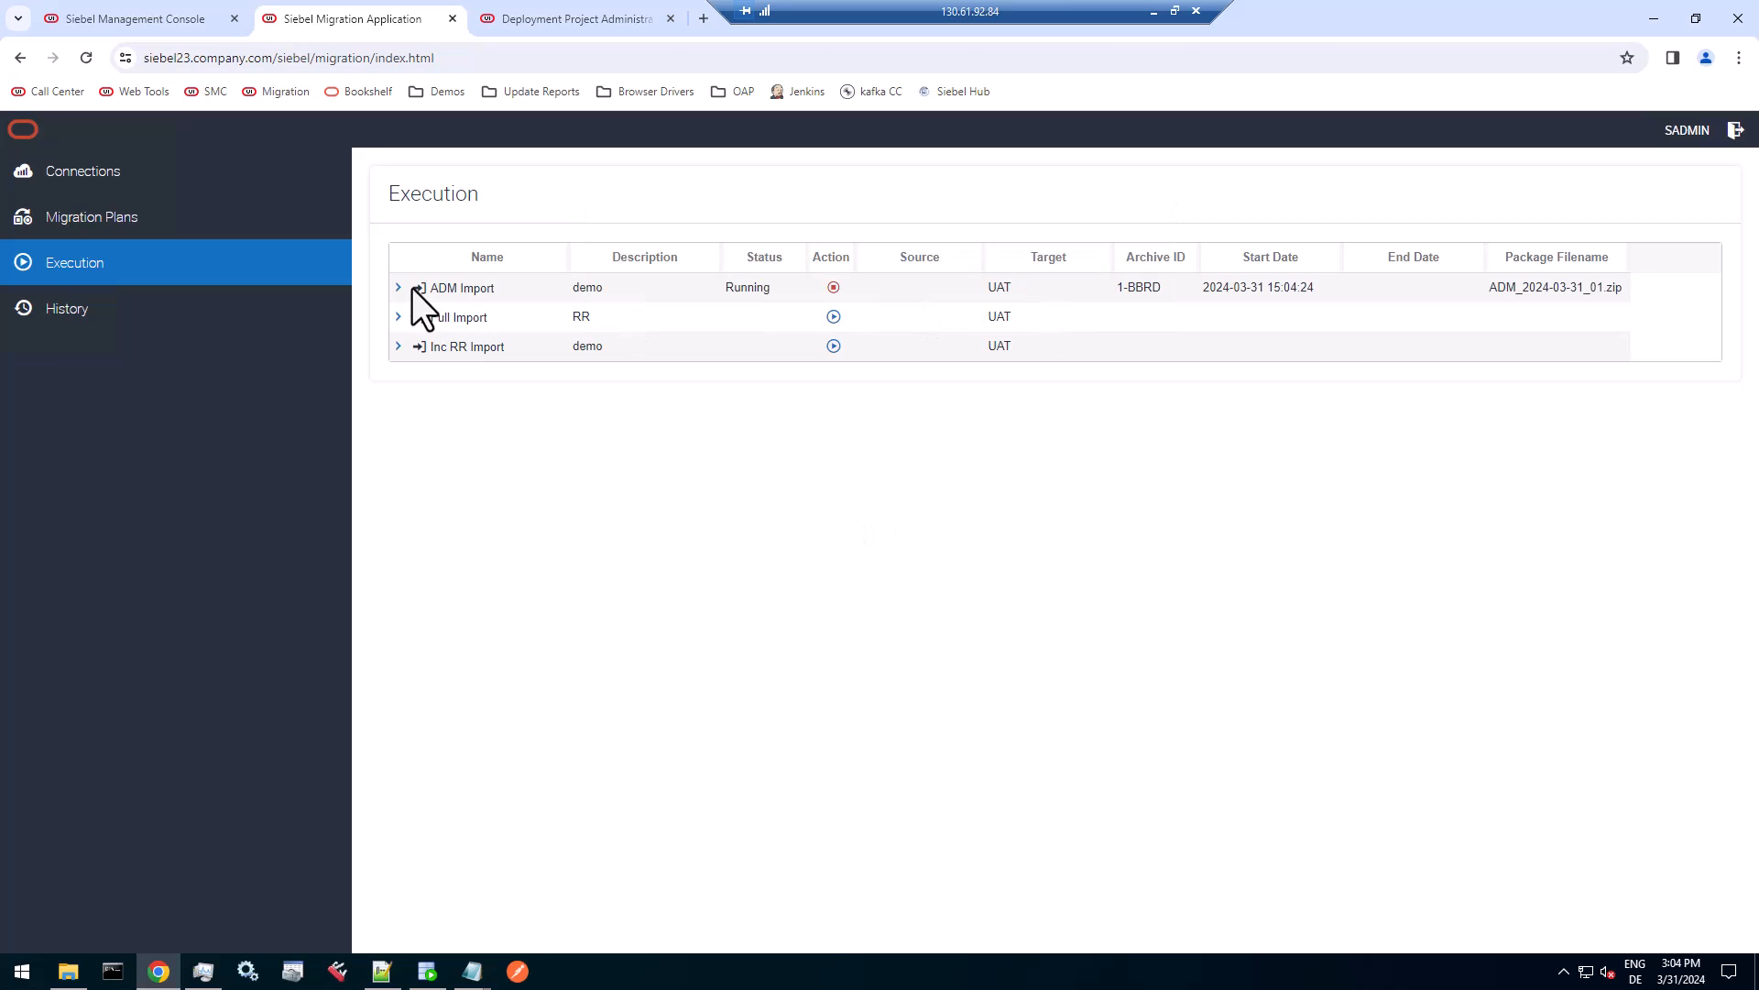
# Expand the running ADM Import and follow the BCRM REST Web Service 2 import log, refreshing it as it progresses.
pyautogui.click(398, 288)
pyautogui.click(1044, 346)
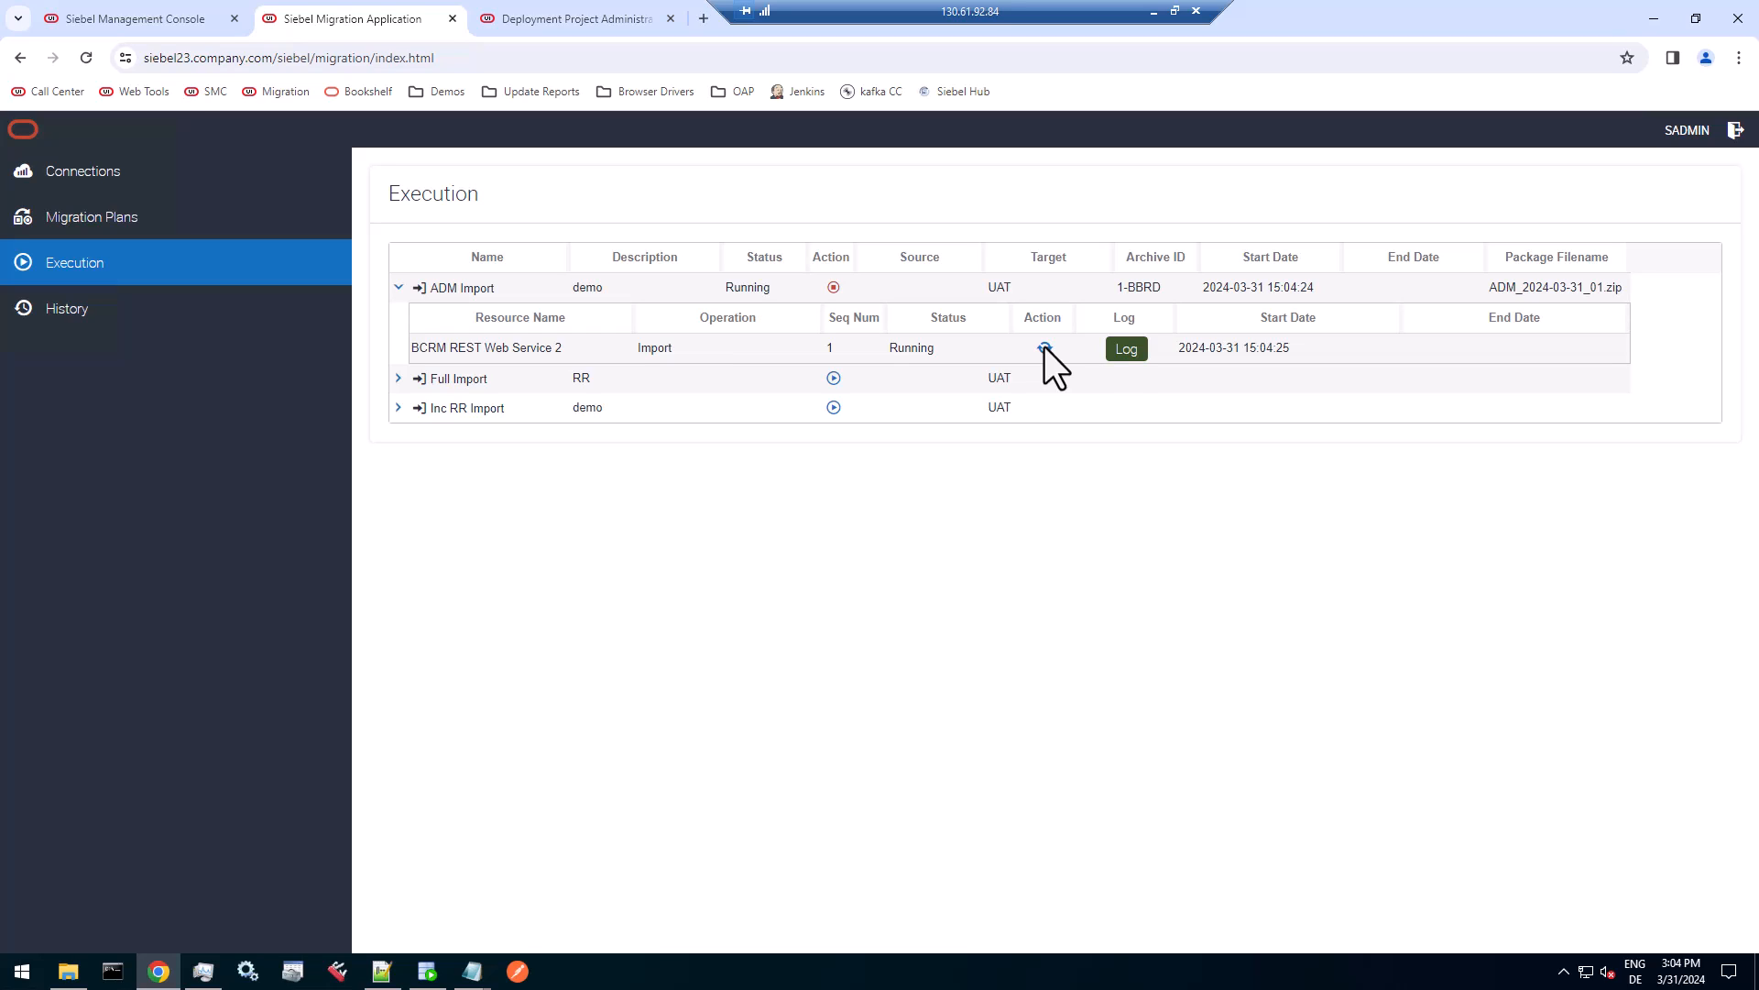
pyautogui.click(1121, 352)
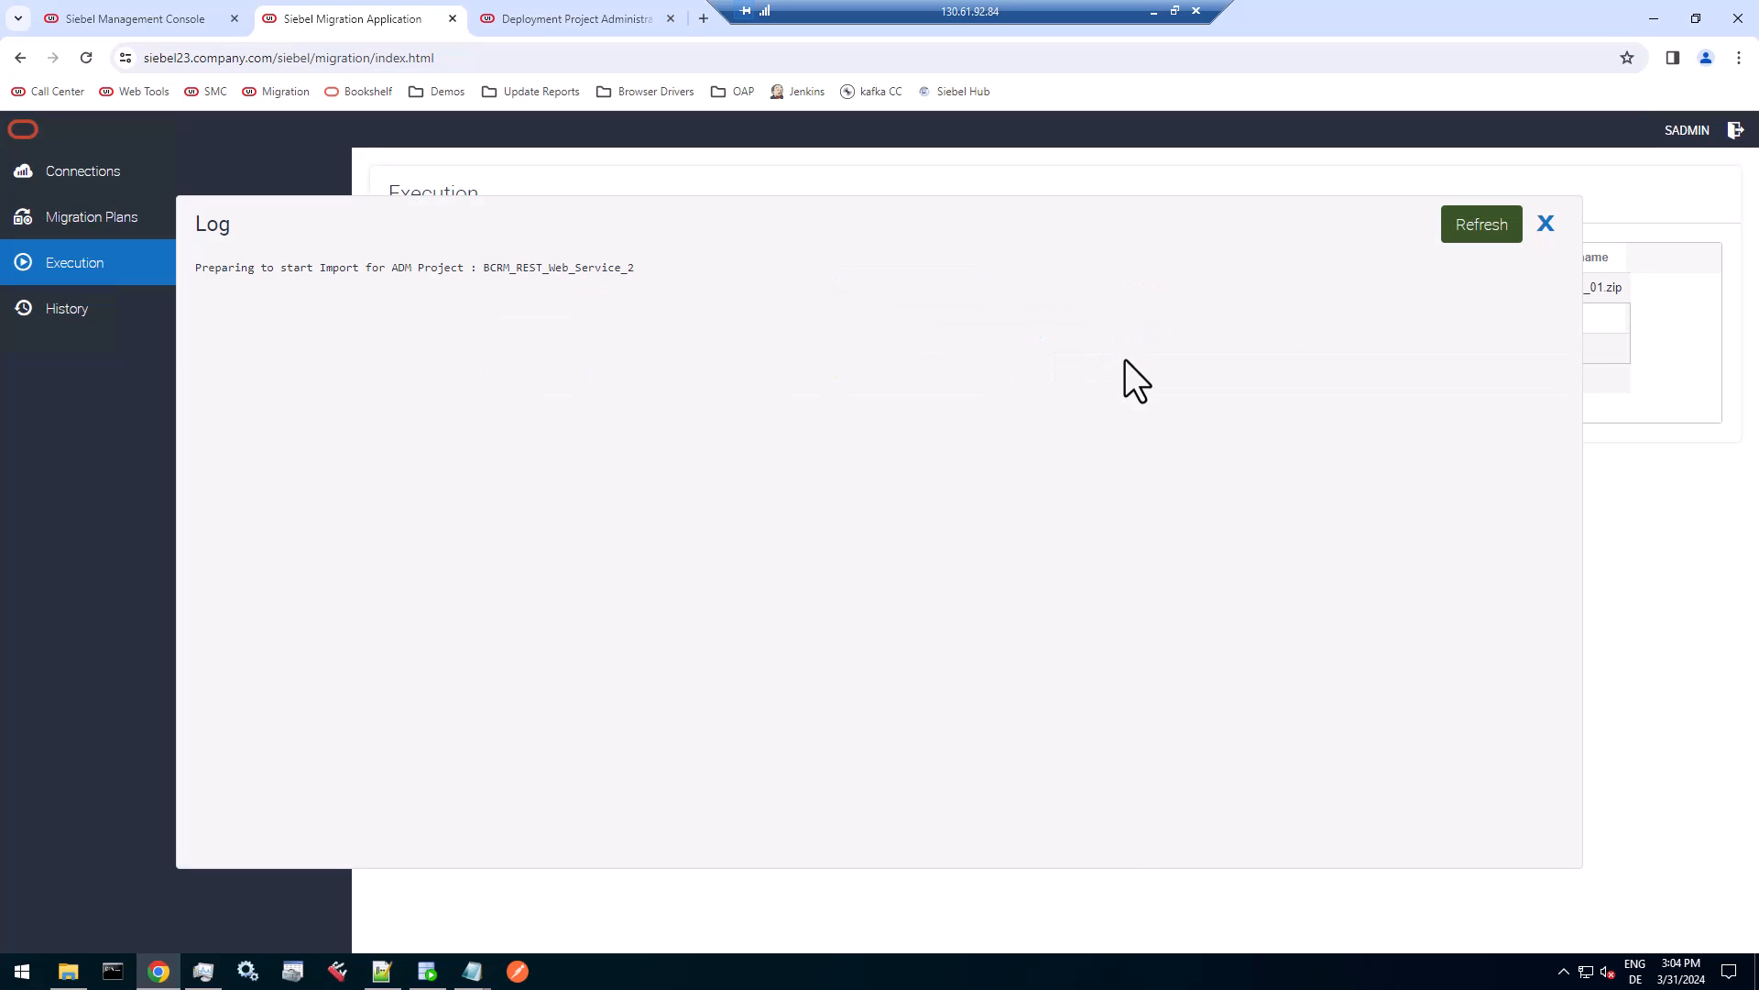
pyautogui.click(1547, 223)
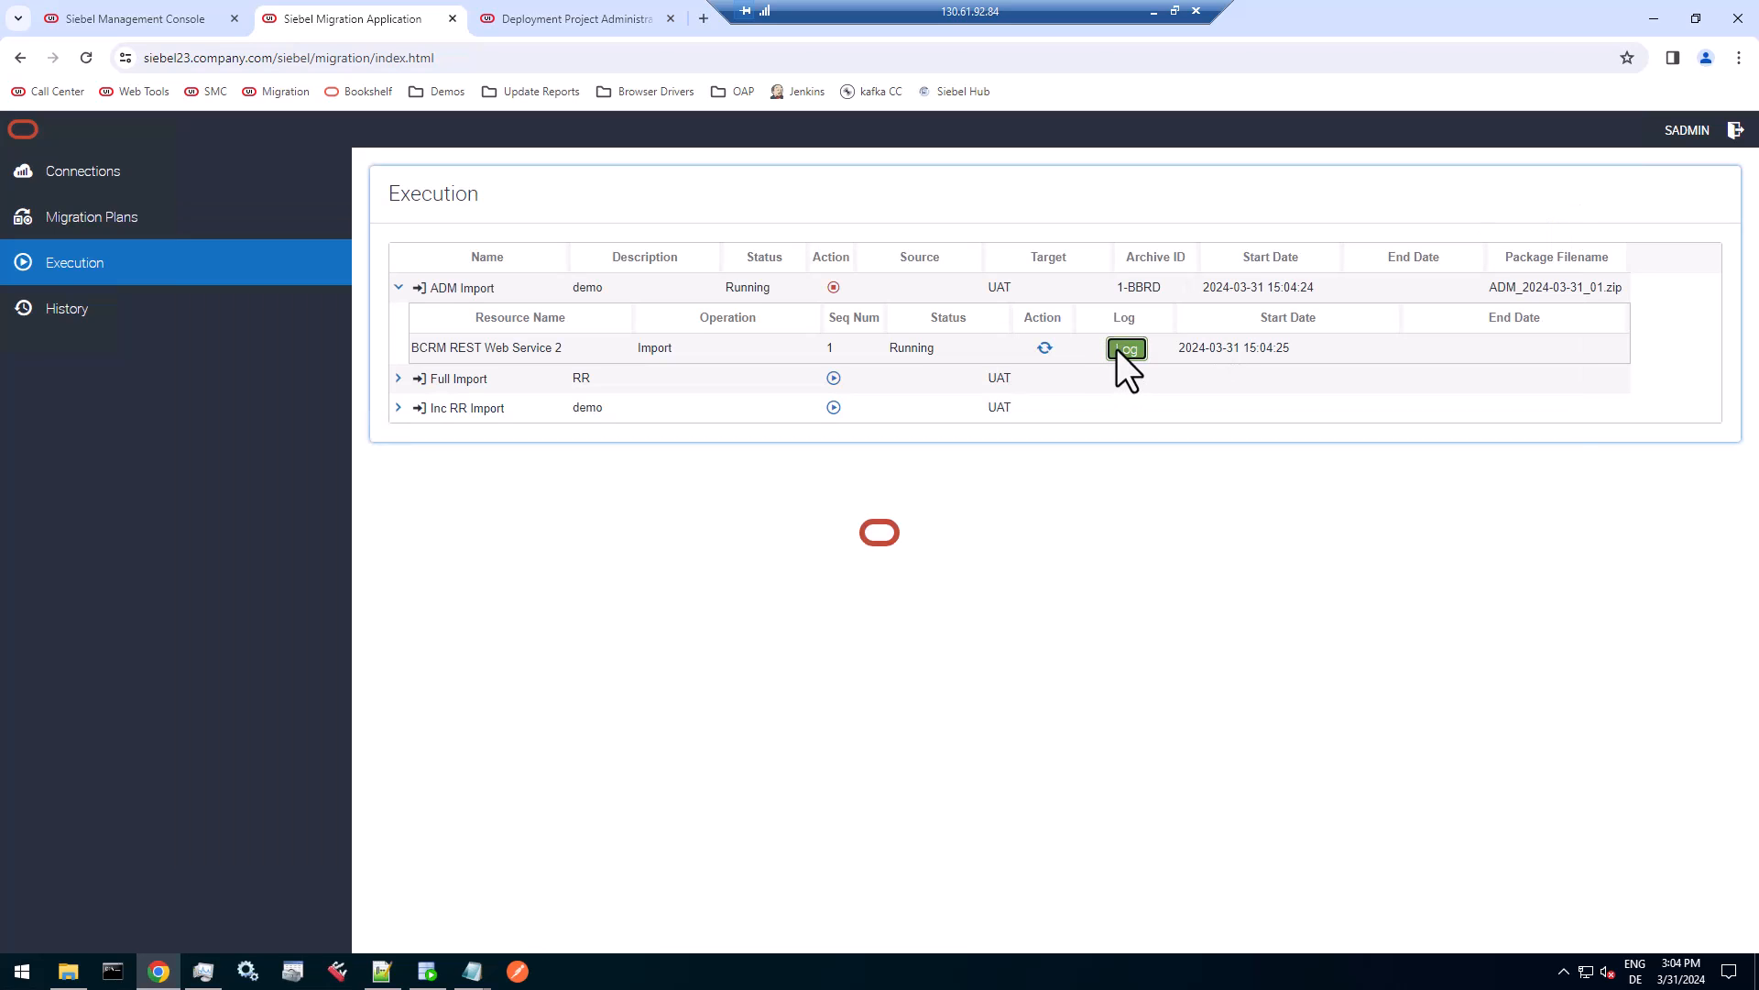
pyautogui.click(1120, 351)
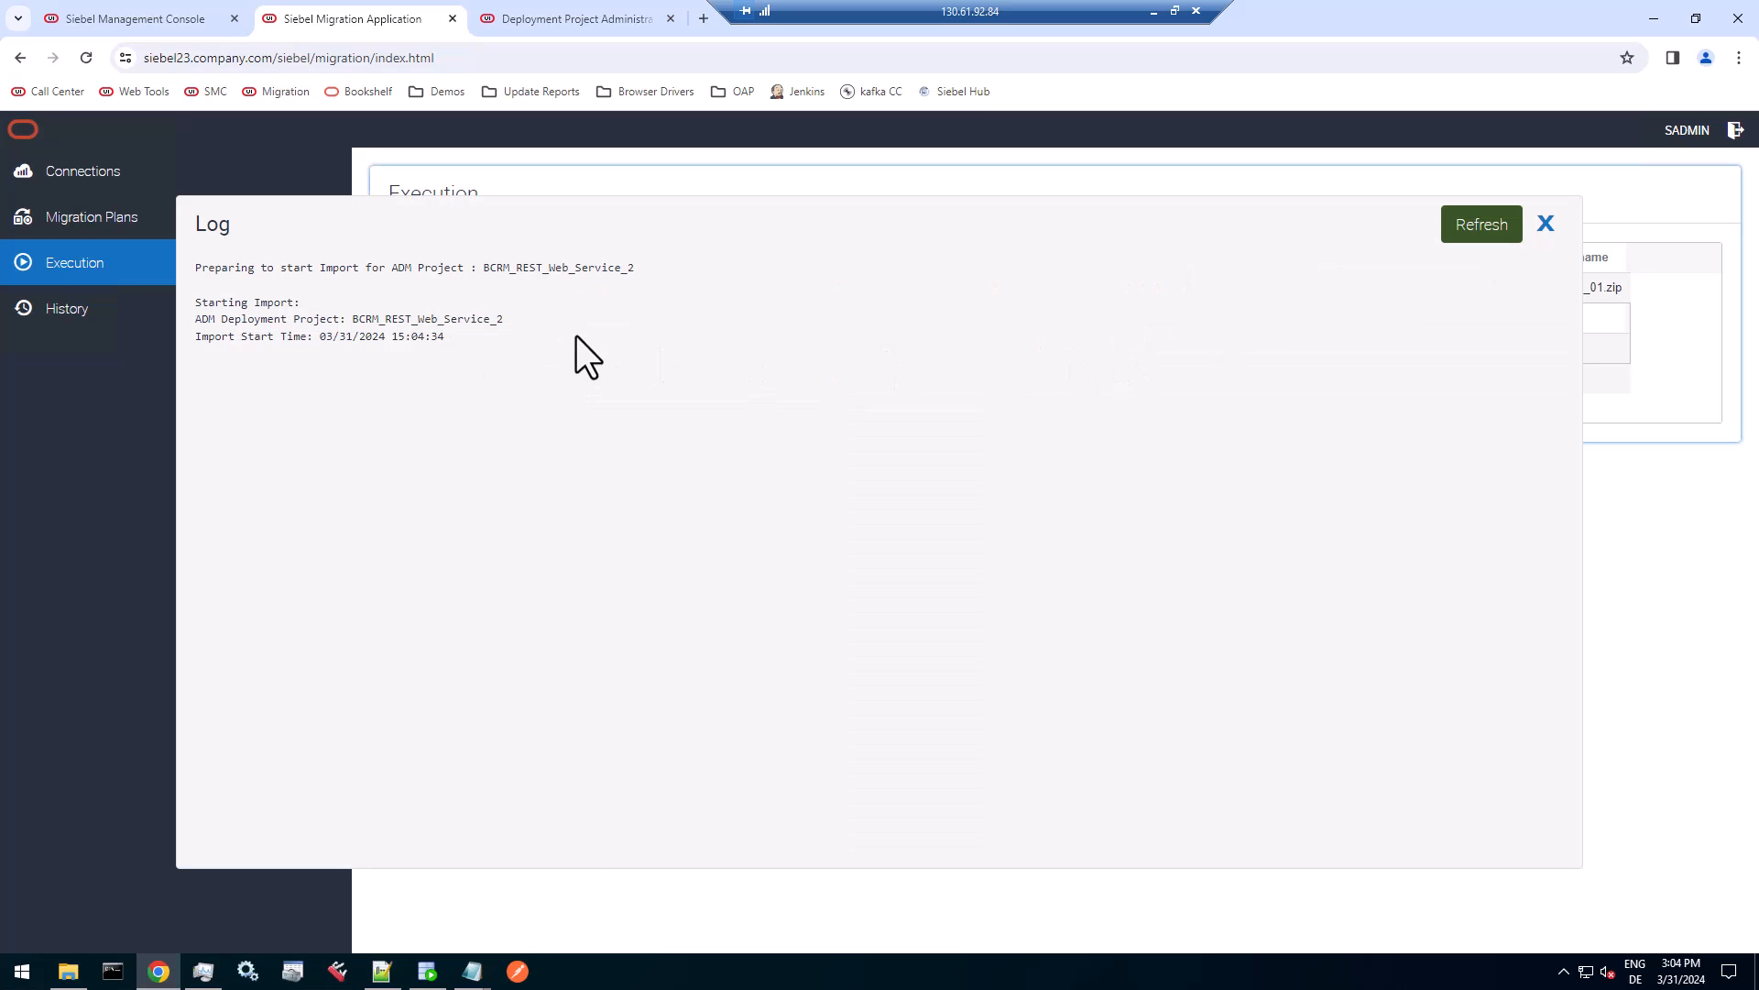
pyautogui.click(1492, 228)
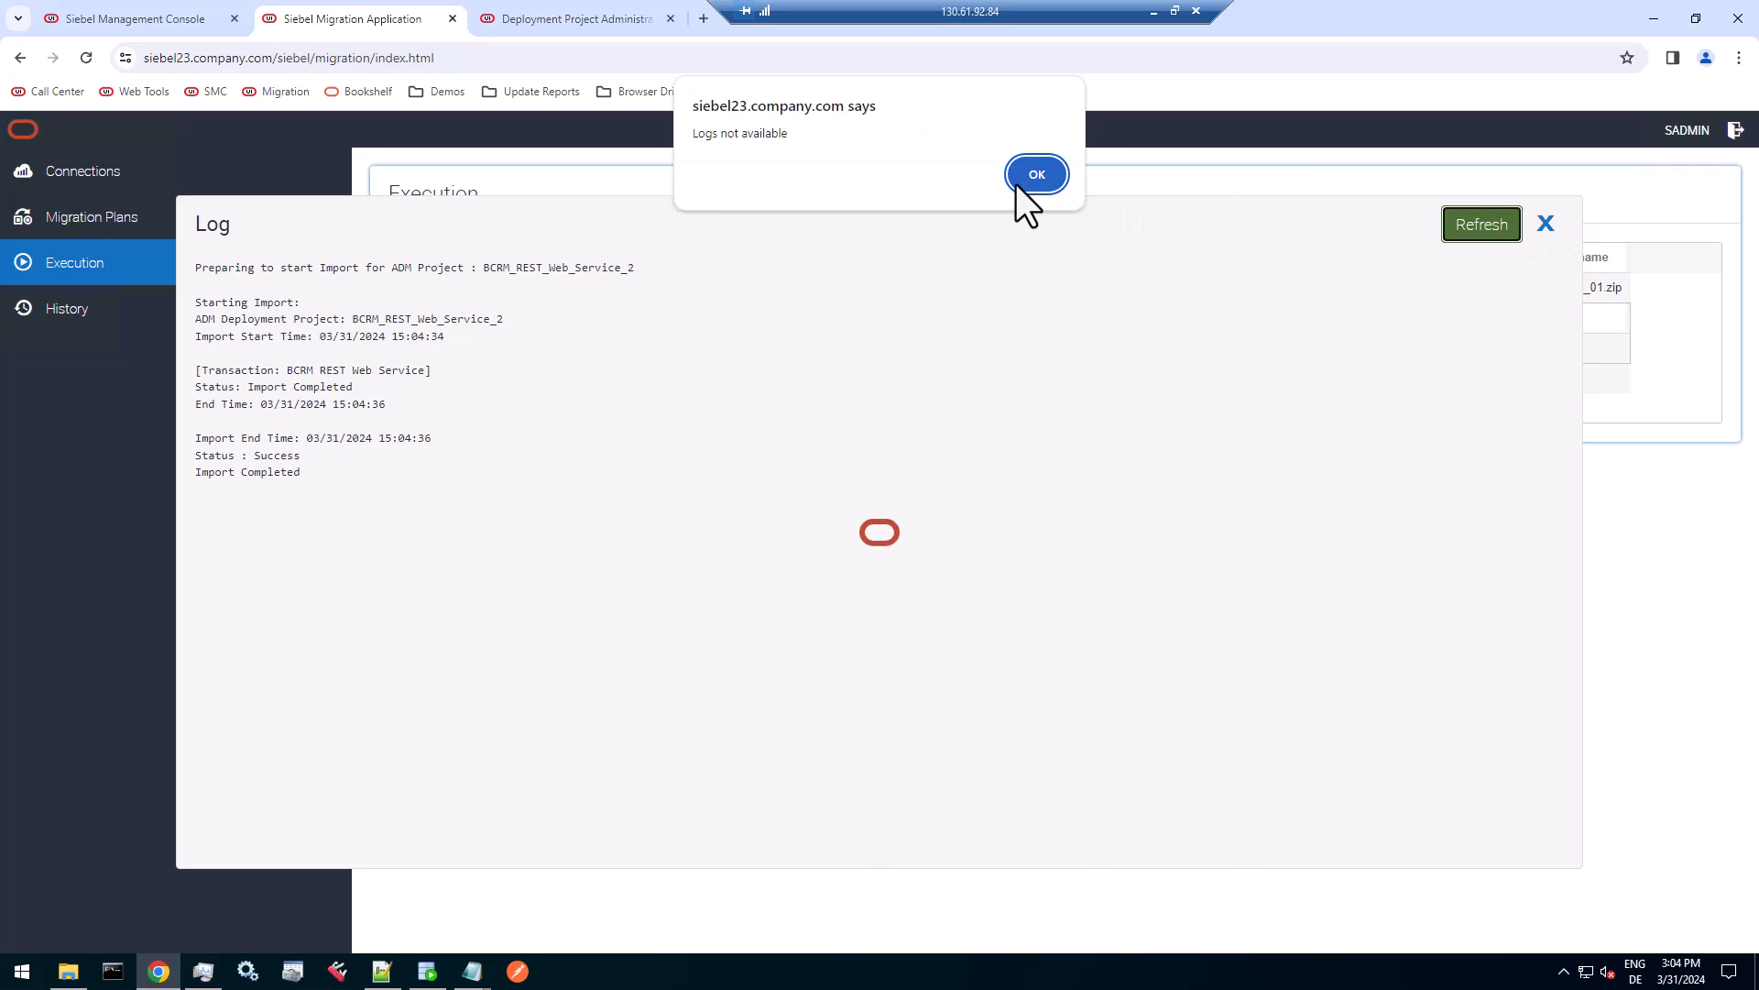
pyautogui.click(1019, 176)
pyautogui.click(1546, 224)
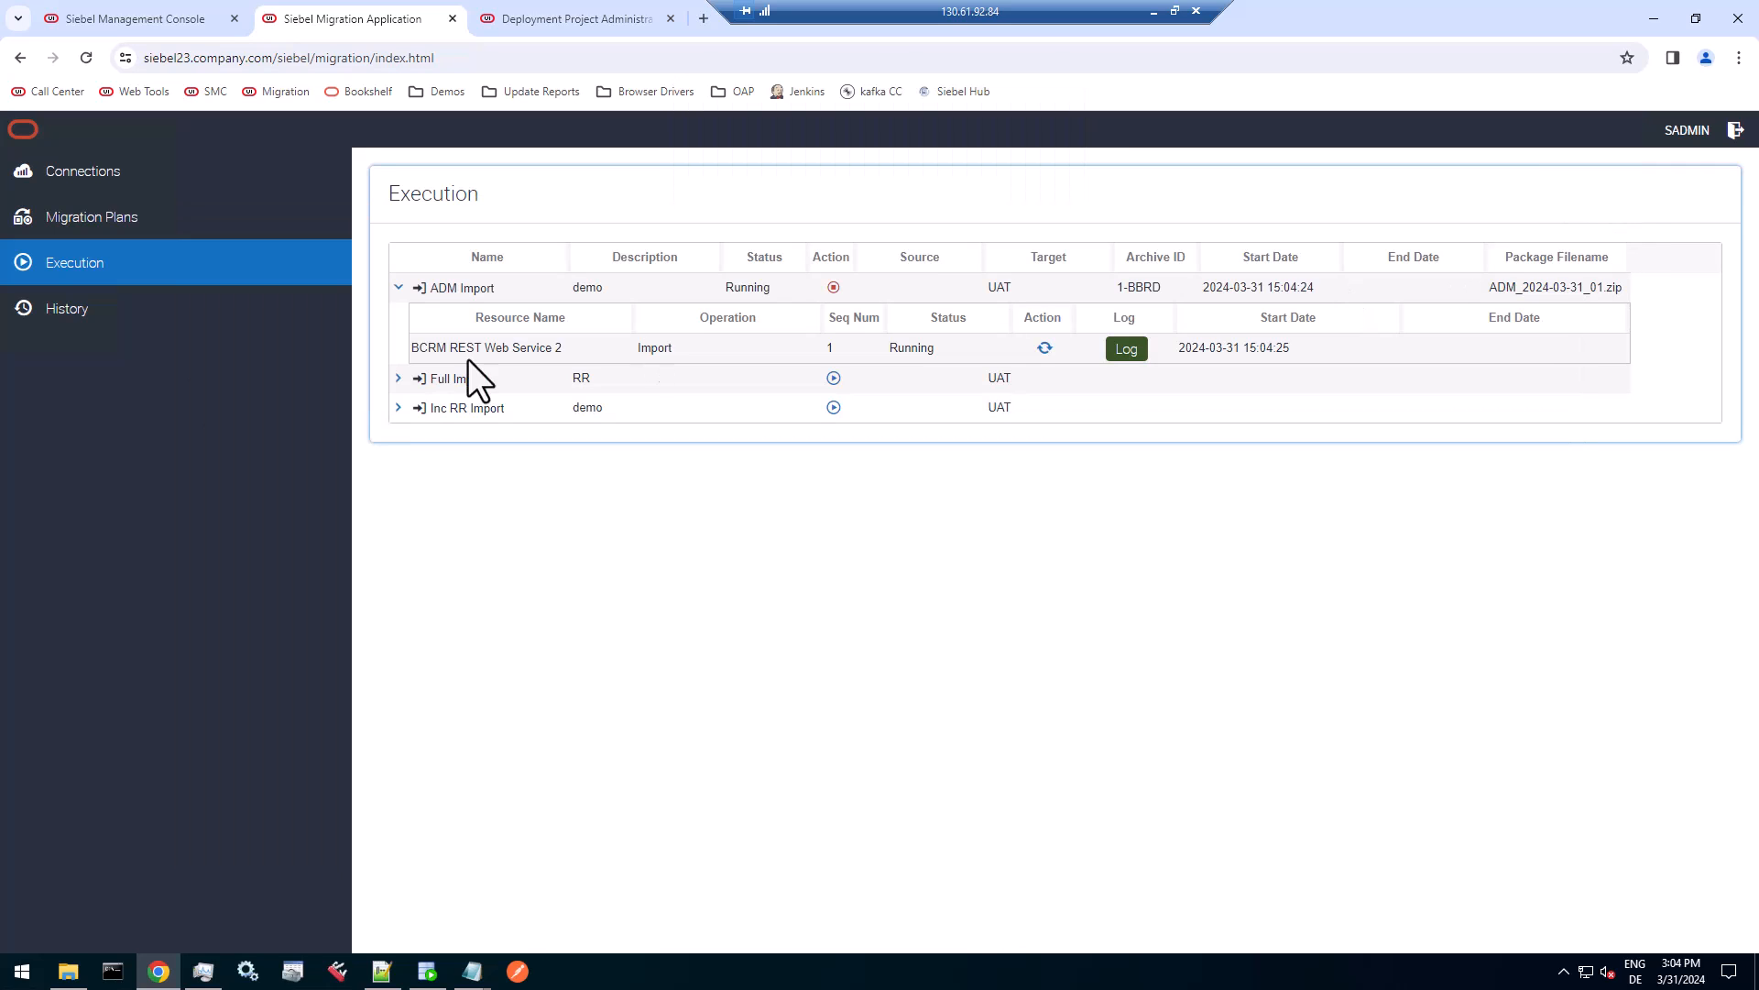
# Check the ADM Import entry in the migration history and open the deployment sessions in the Siebel application's Application Deployment Manager.
pyautogui.click(152, 305)
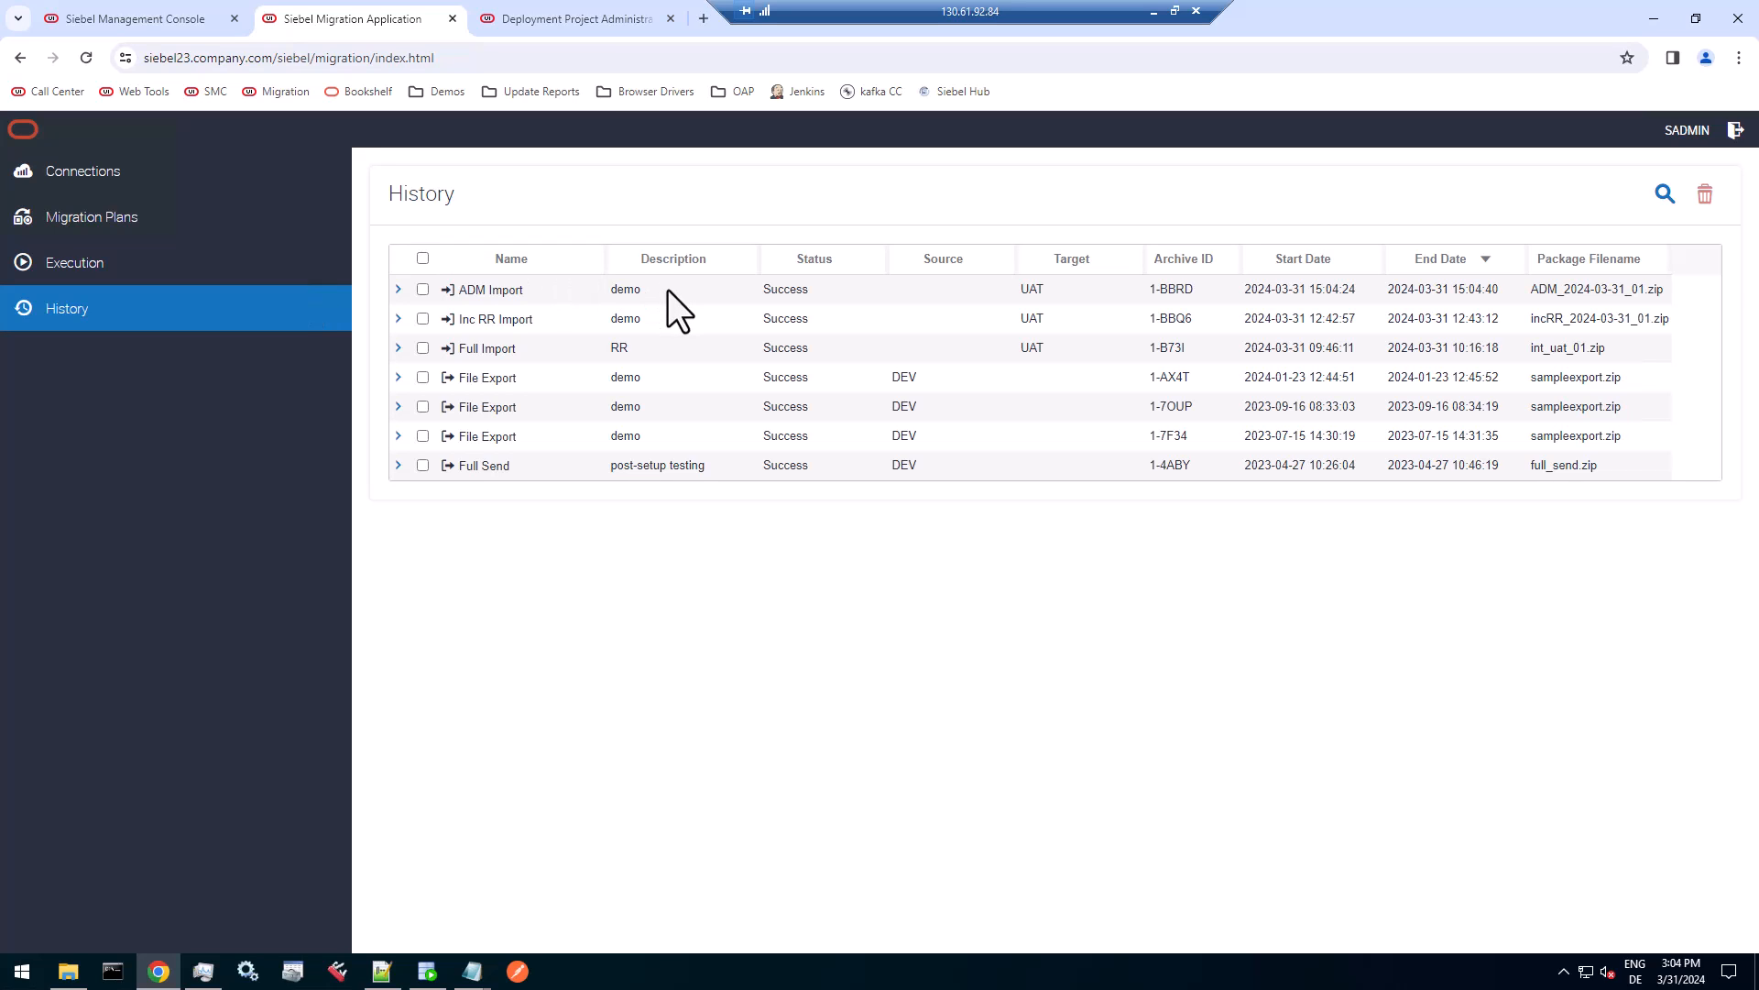
pyautogui.click(514, 24)
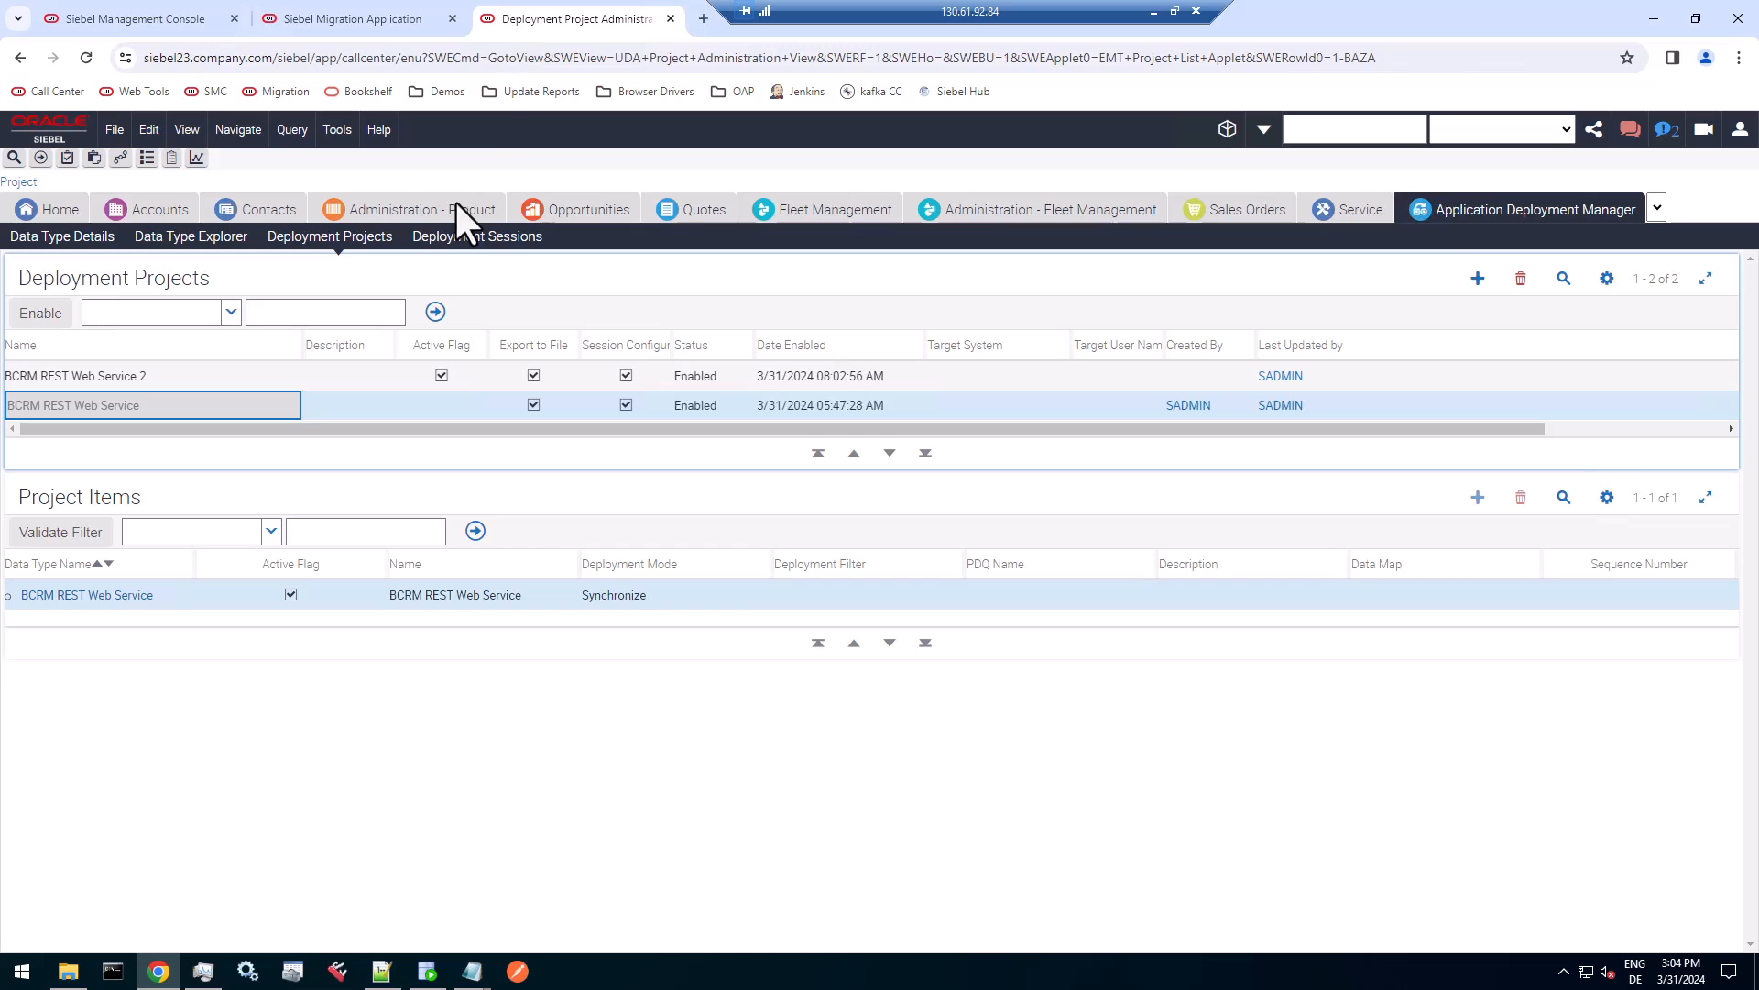
pyautogui.click(489, 241)
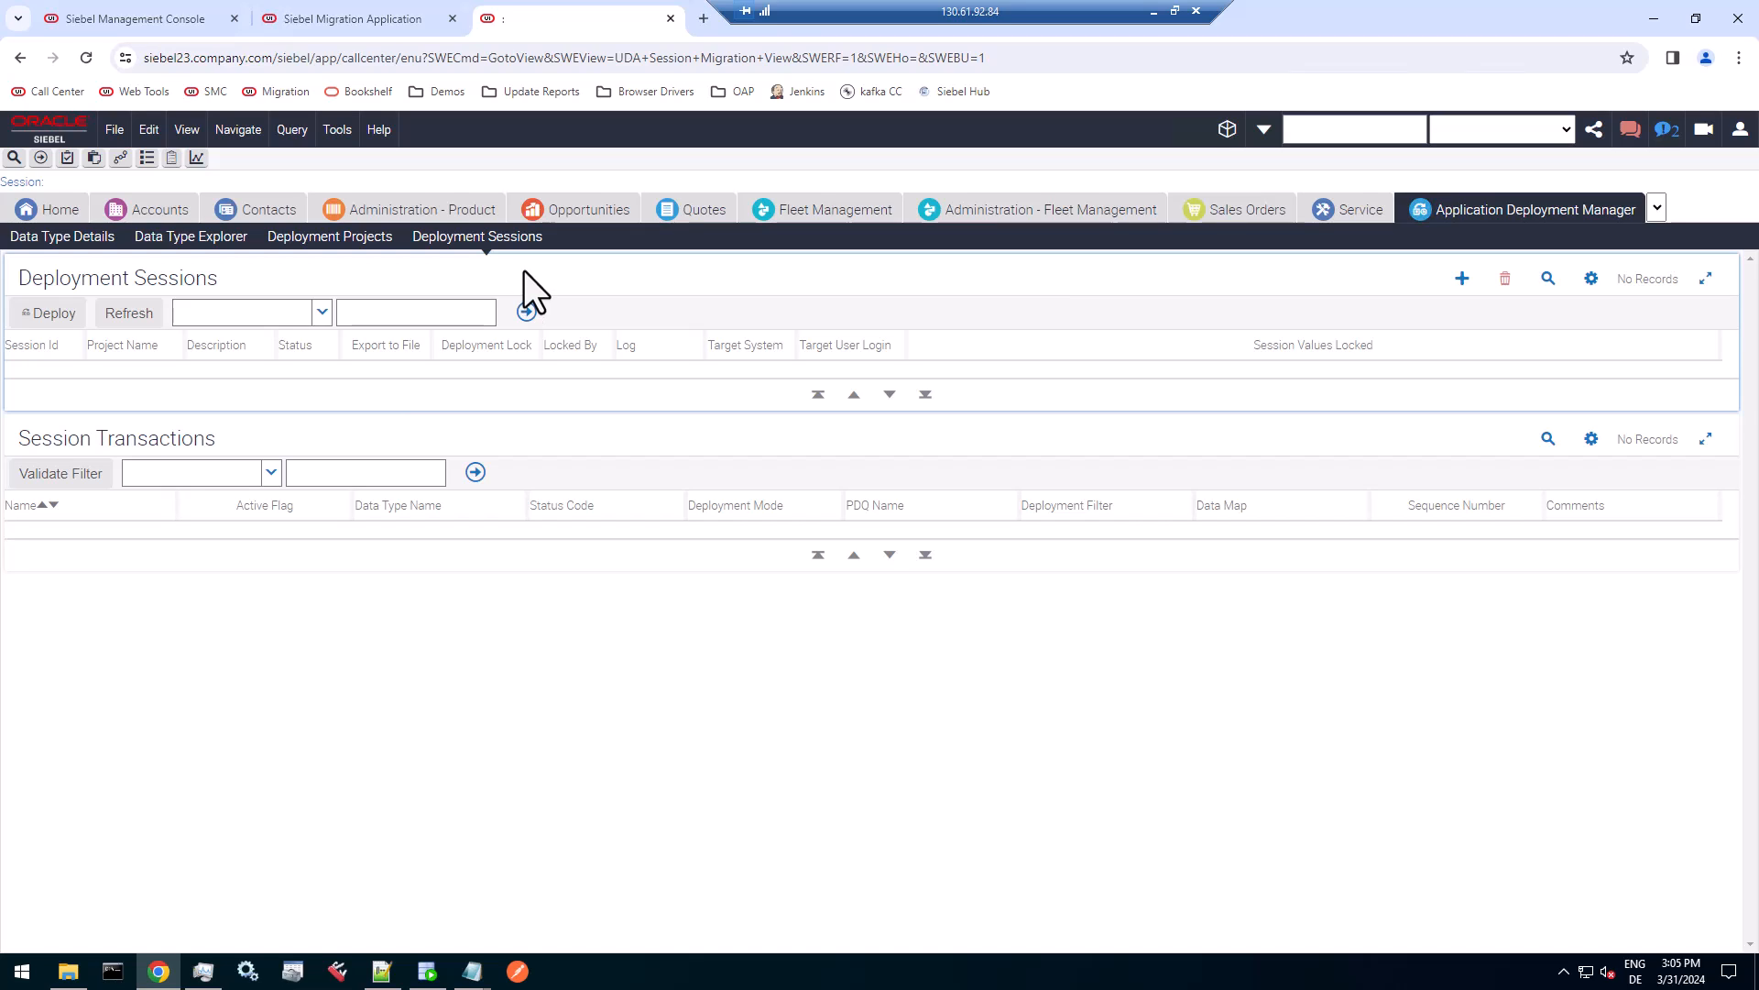
# Open Outbound REST Services under Administration - Web Services, query the names for "Sw" and widen the Name column to show the full service name.
pyautogui.click(1655, 209)
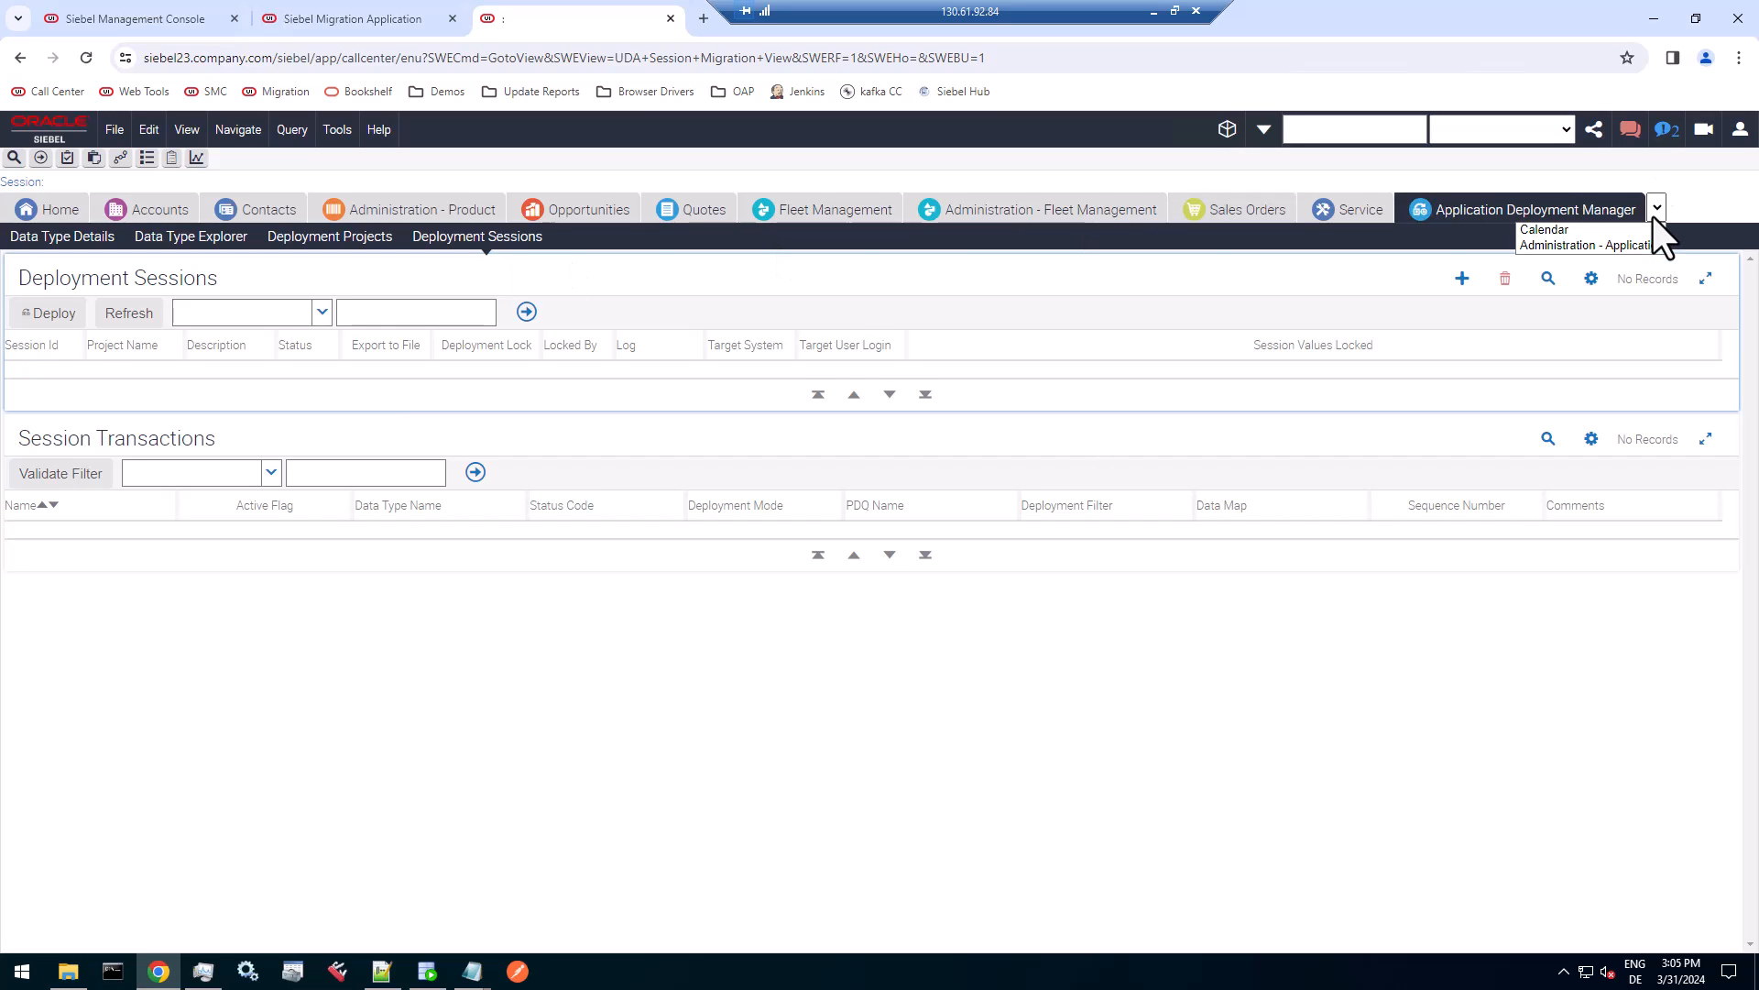
pyautogui.click(119, 158)
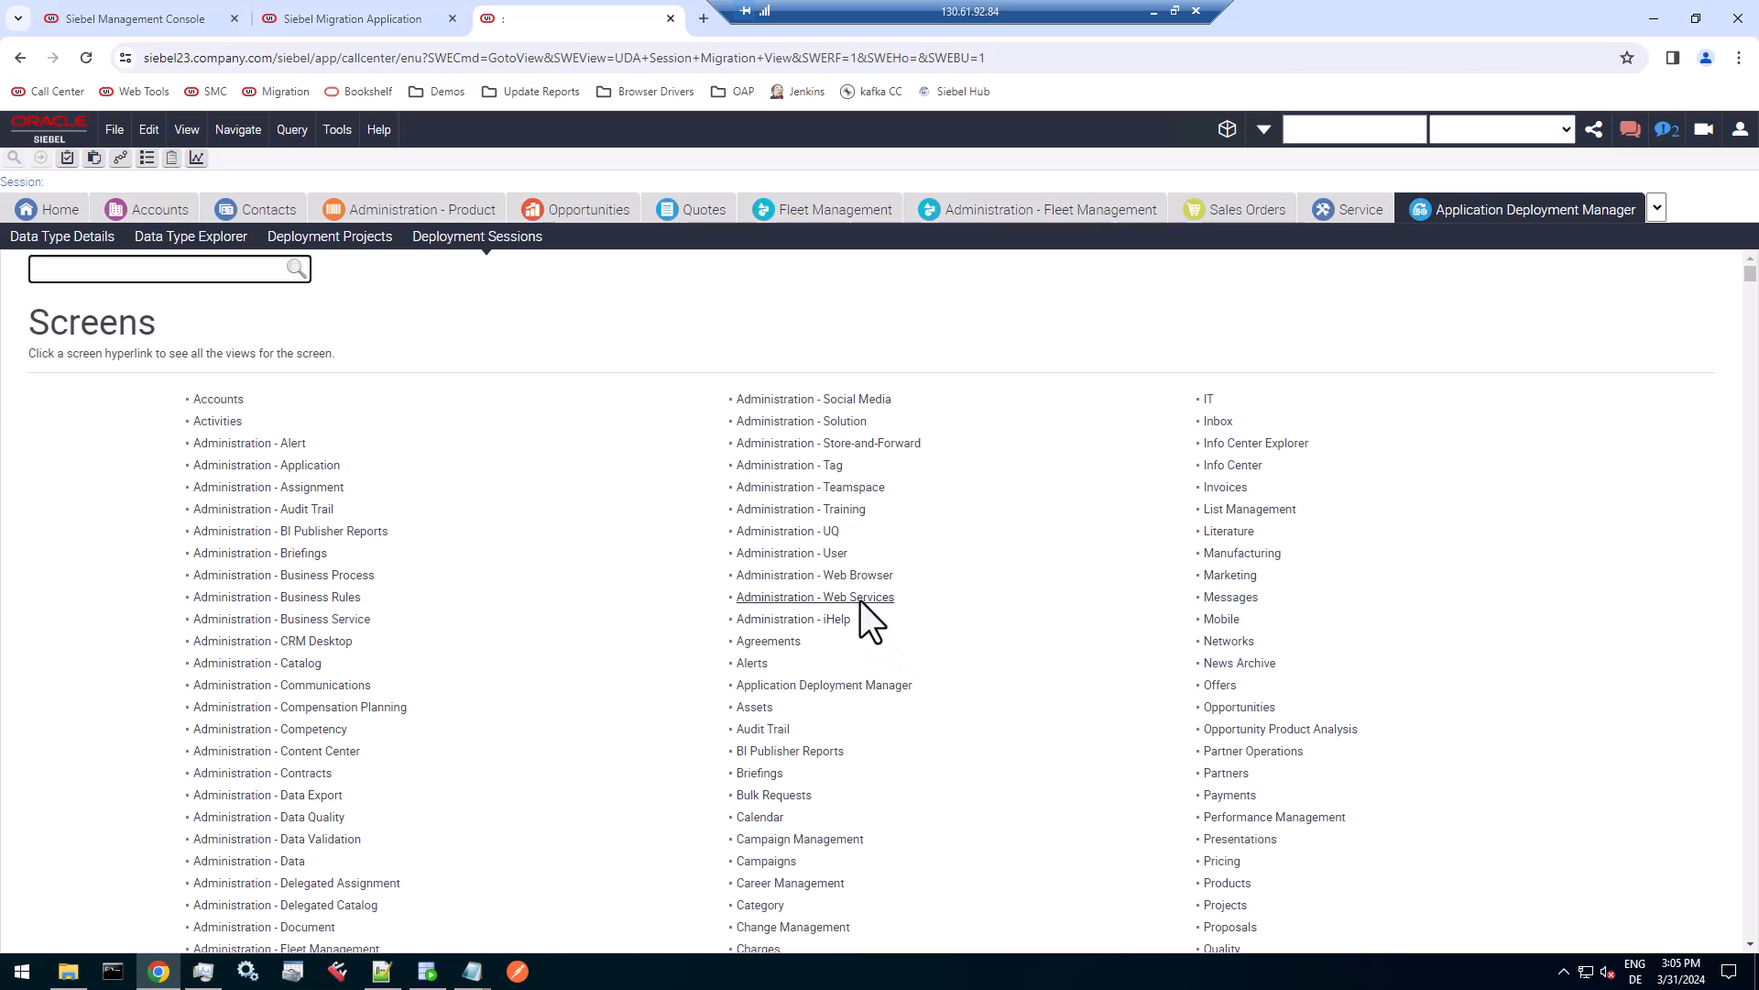
pyautogui.click(860, 597)
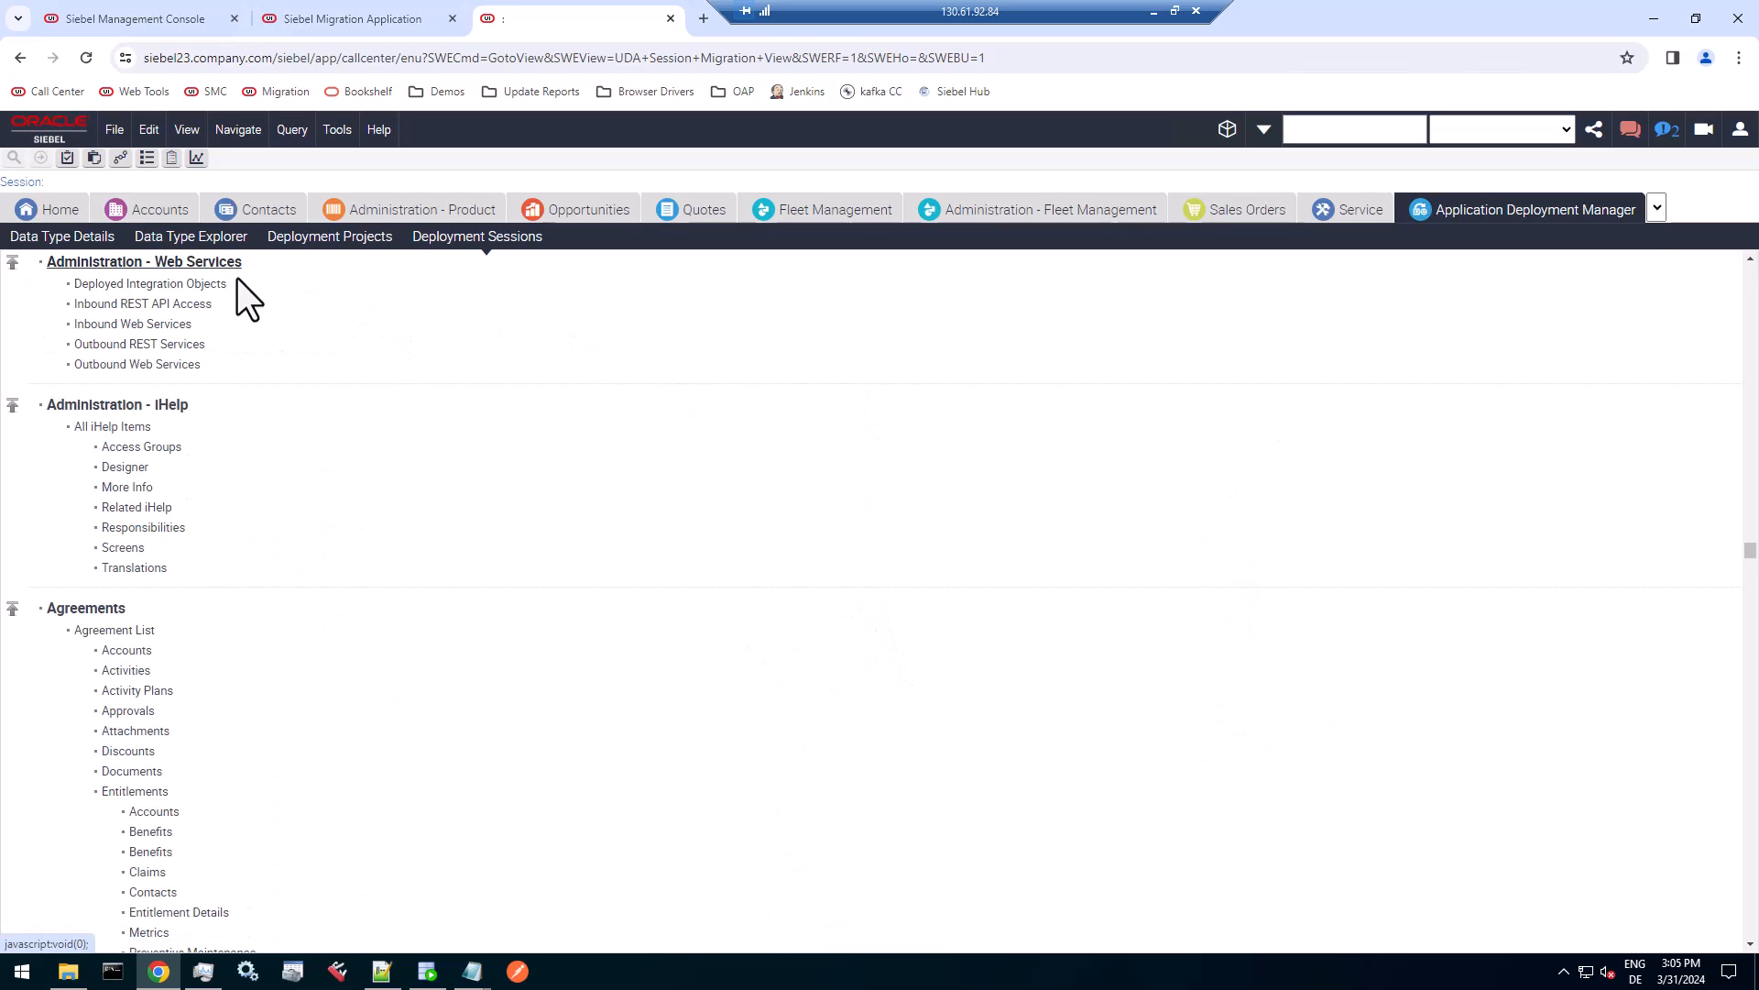
pyautogui.click(178, 343)
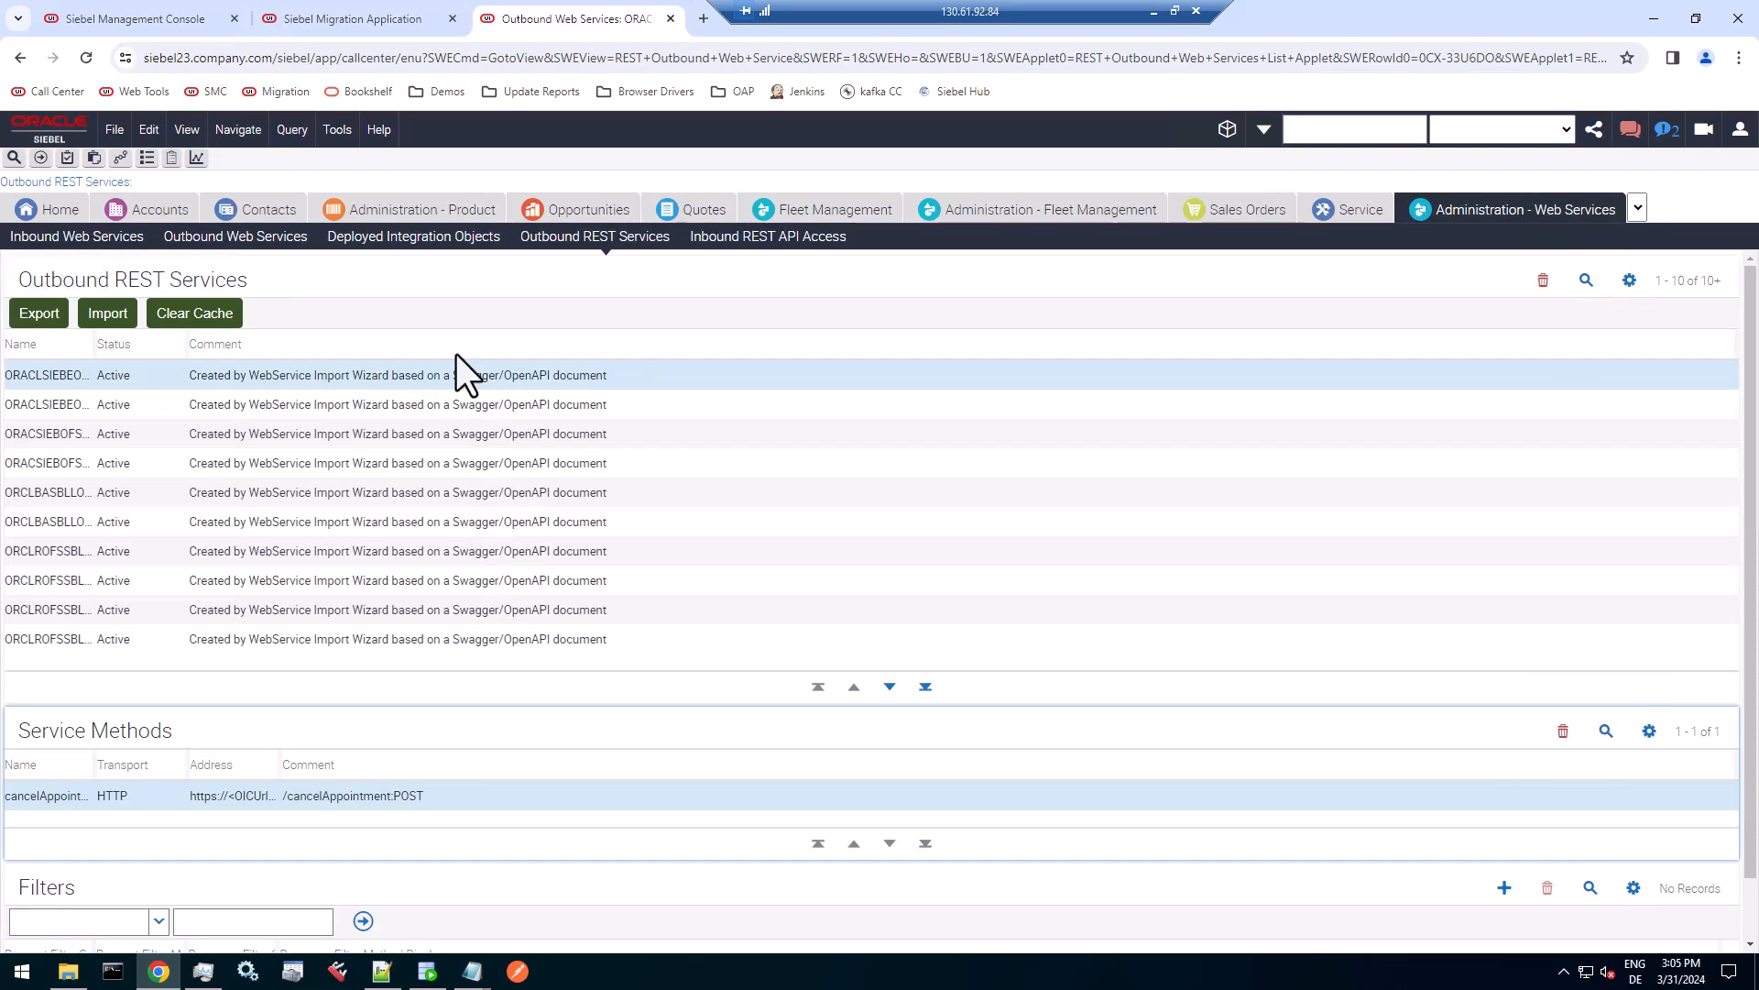
pyautogui.hotkey('ctrl', 'q')
pyautogui.write('Sw')
pyautogui.press('Return')
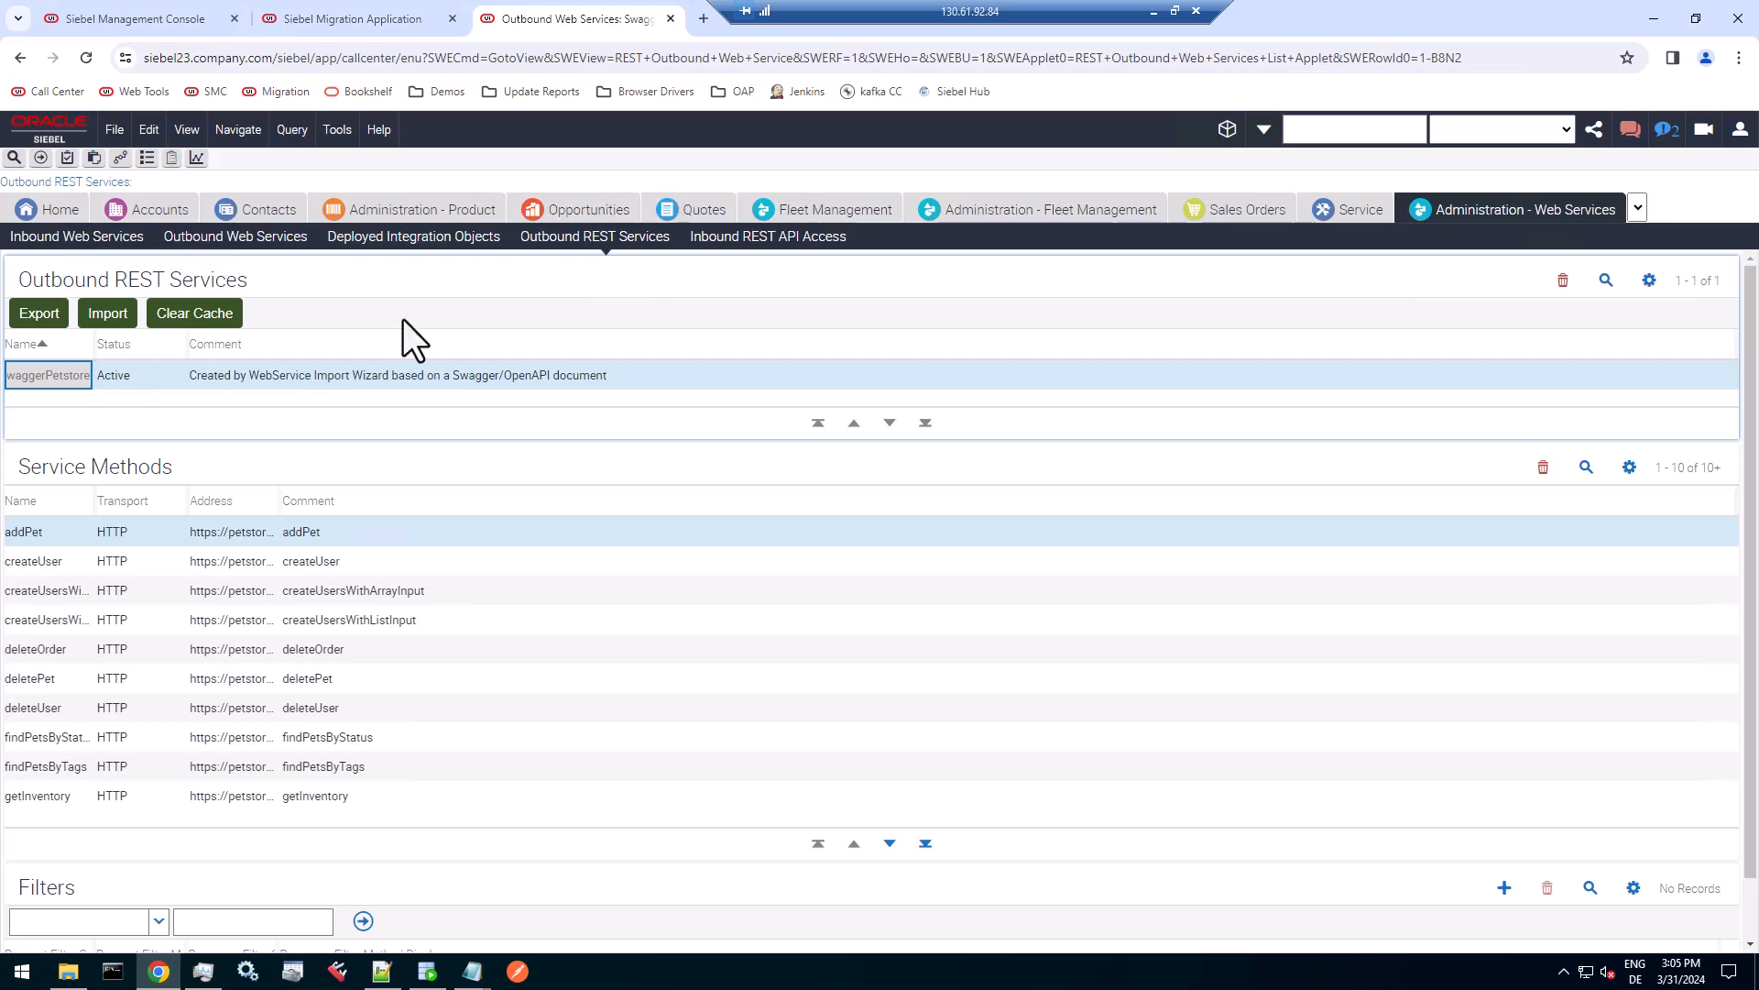
pyautogui.moveTo(92, 347); pyautogui.dragTo(195, 343)
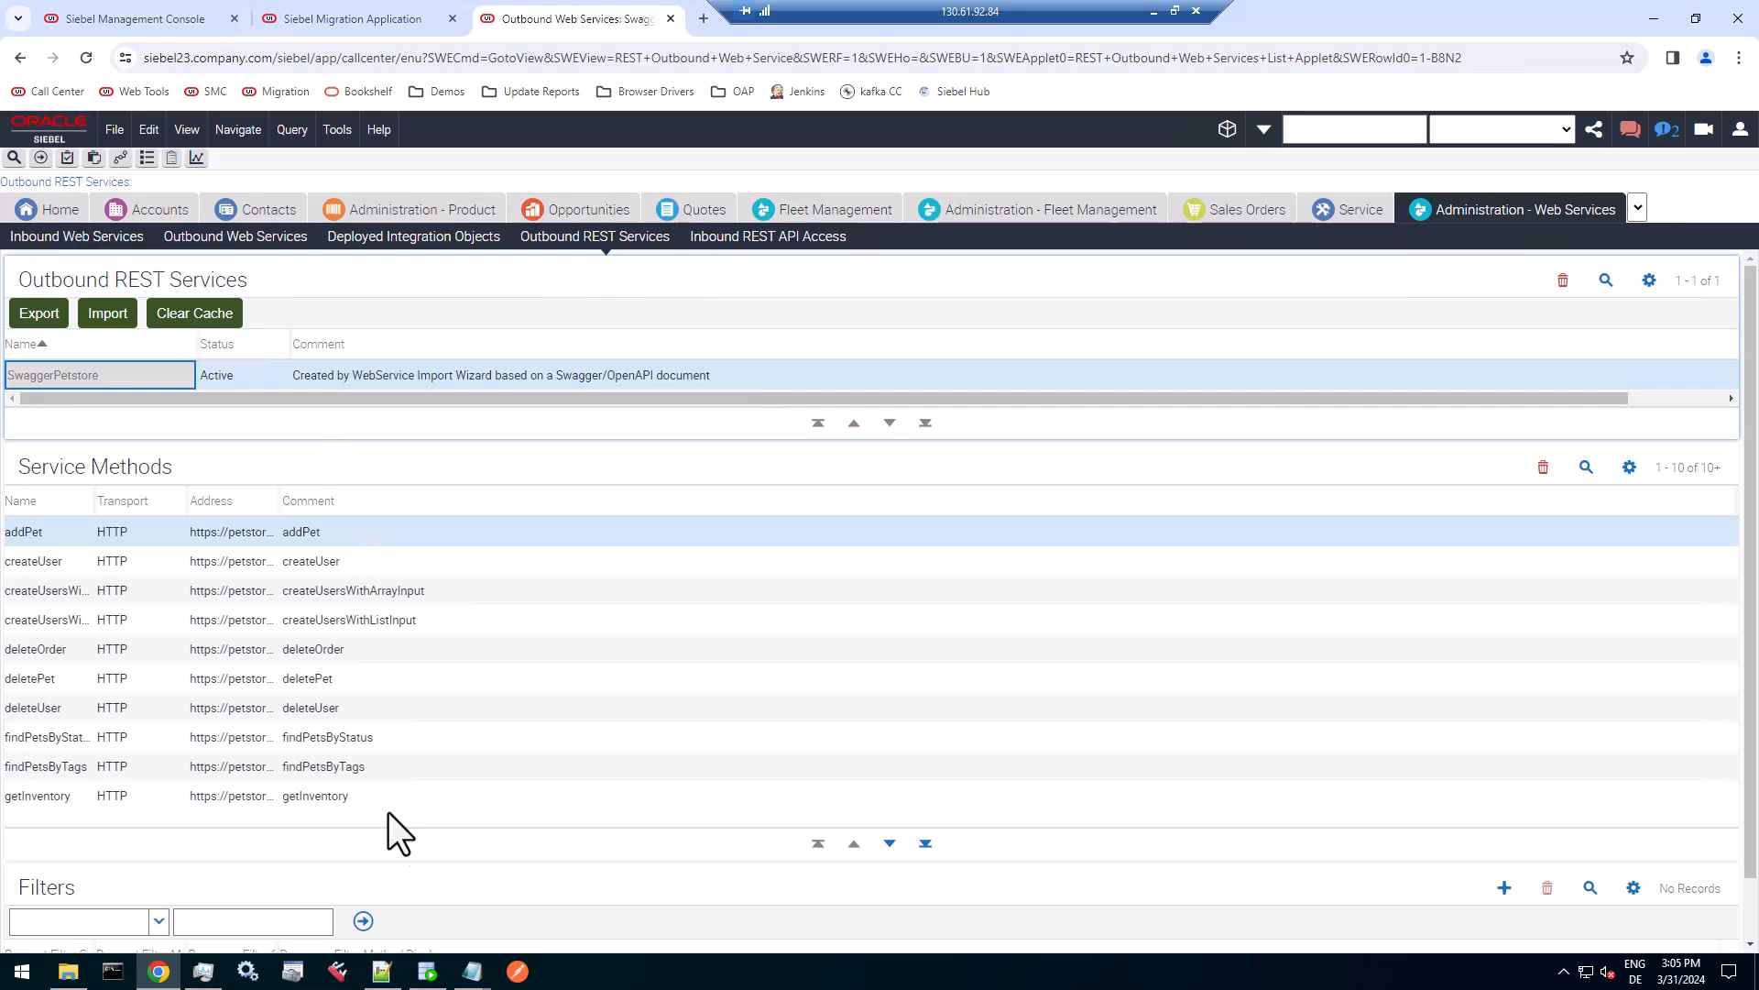
# Examine the remaining SwaggerPetstore service methods and the getOrderById filter, widening the request and response filter service columns to show their full names.
pyautogui.click(890, 843)
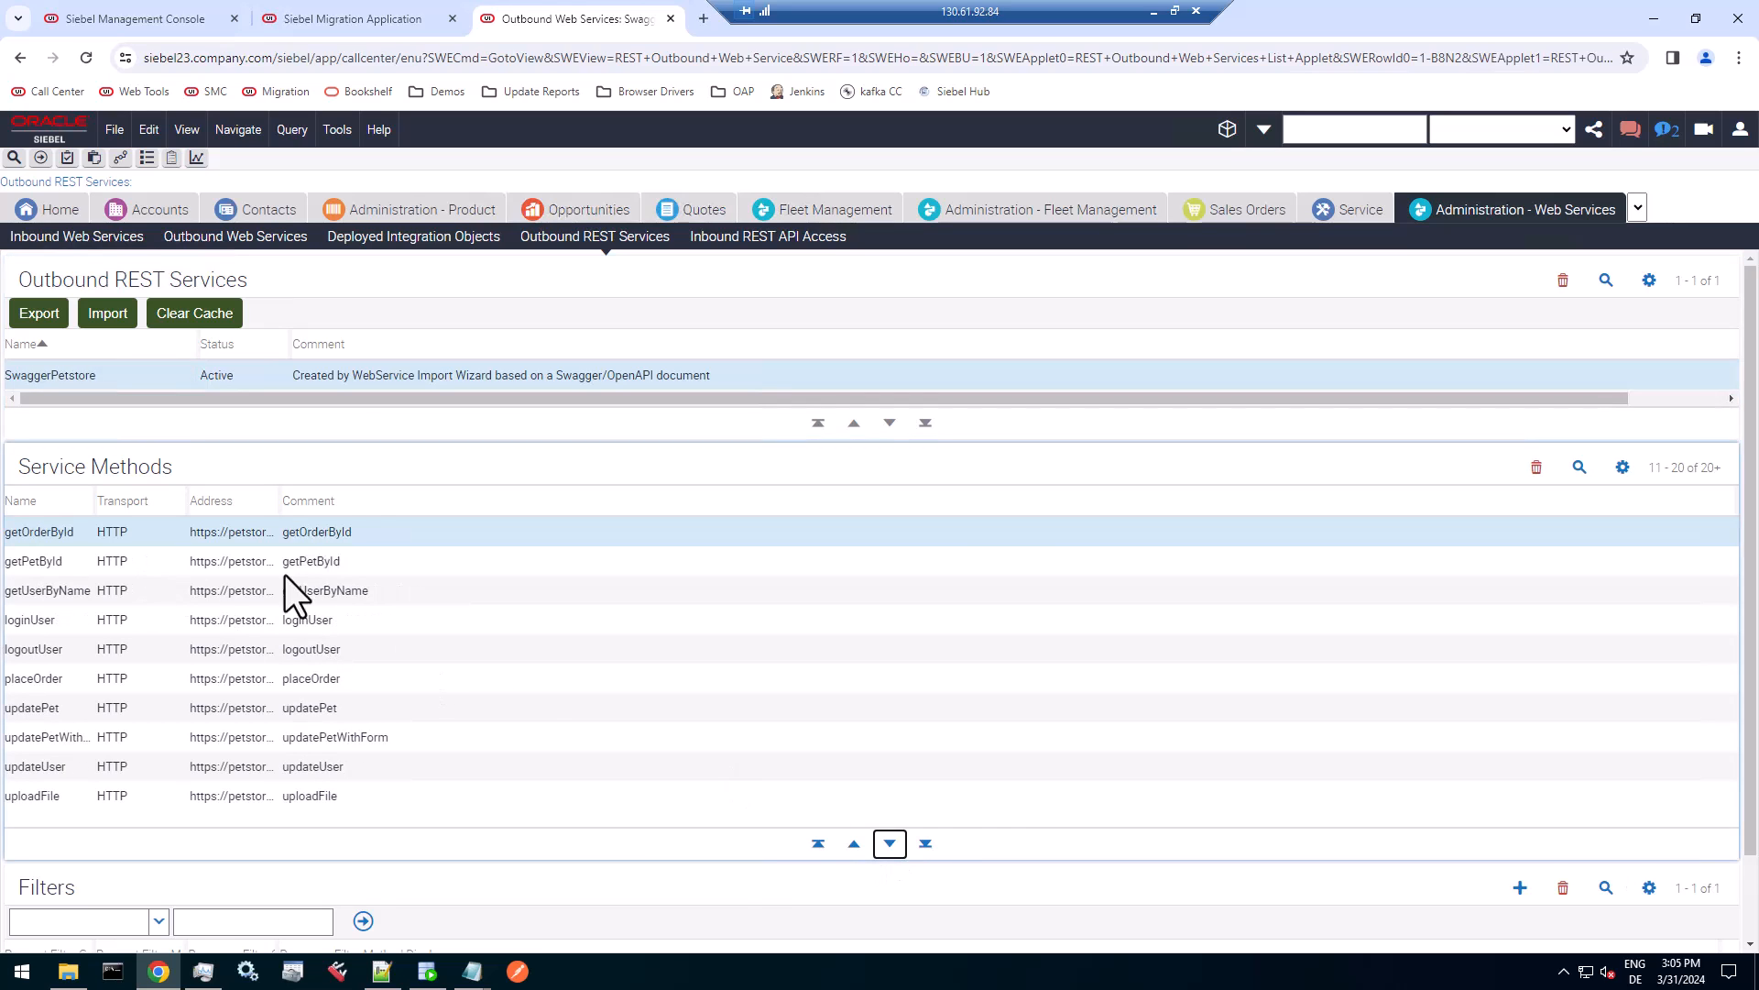
pyautogui.scroll(-1, 1567, 862)
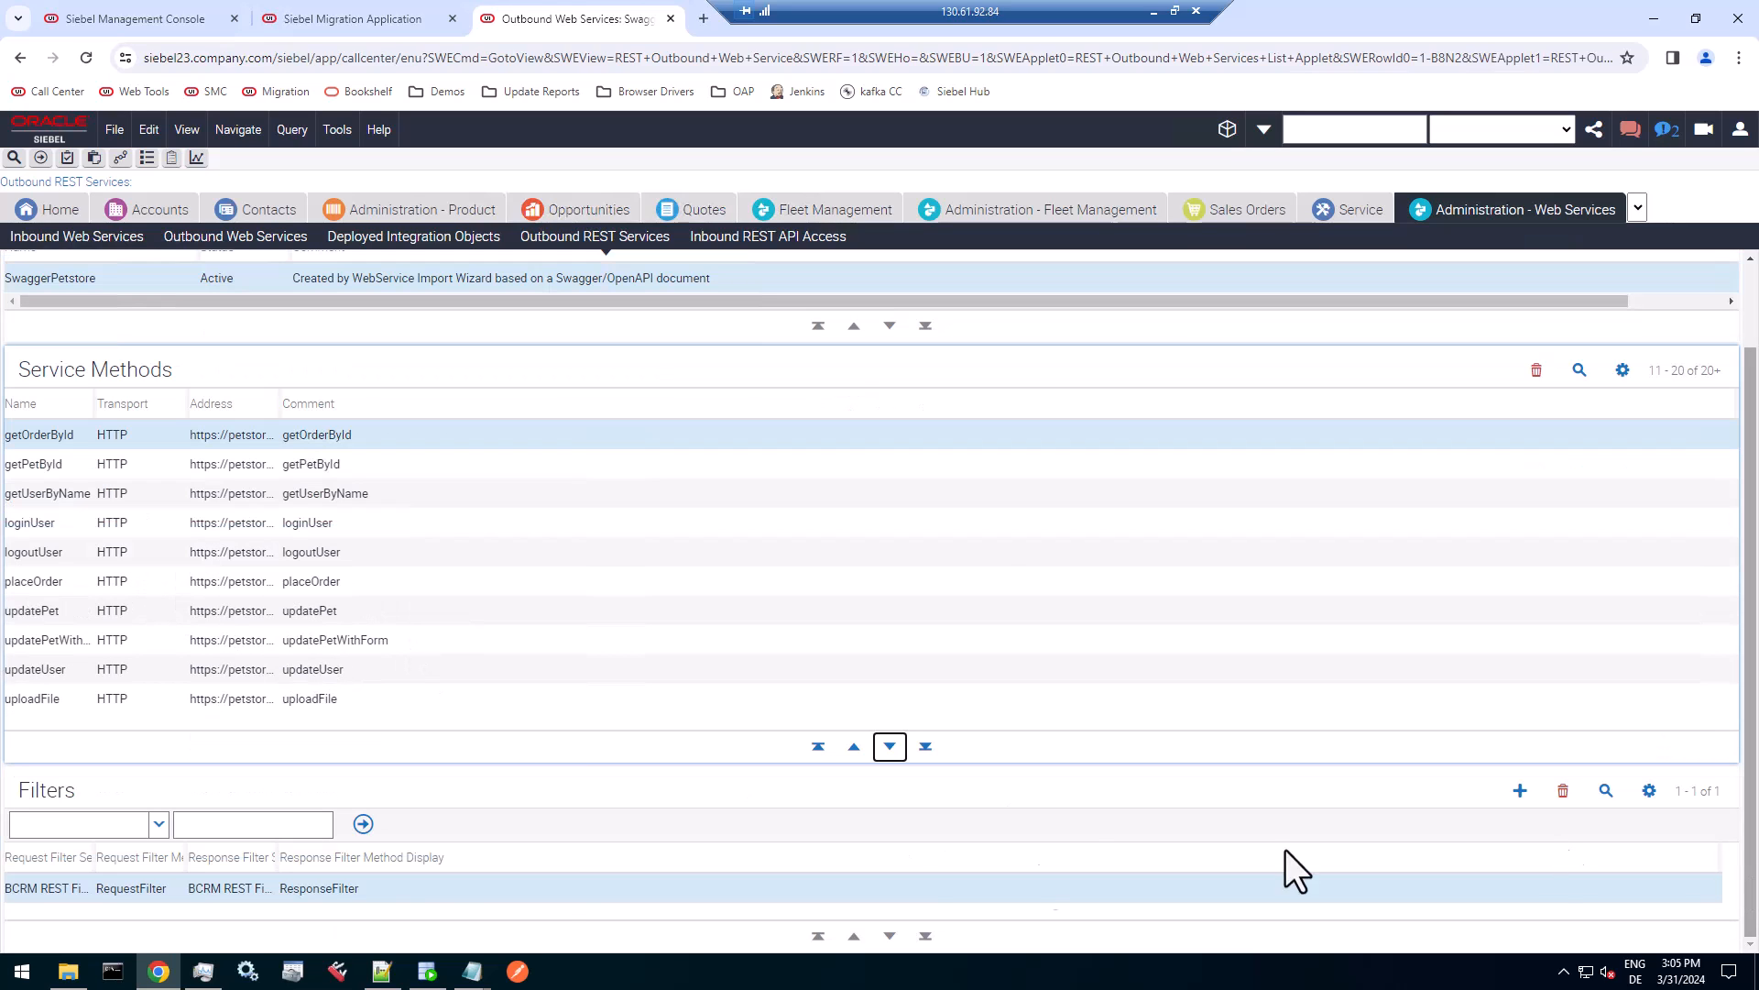
pyautogui.moveTo(96, 861); pyautogui.dragTo(218, 858)
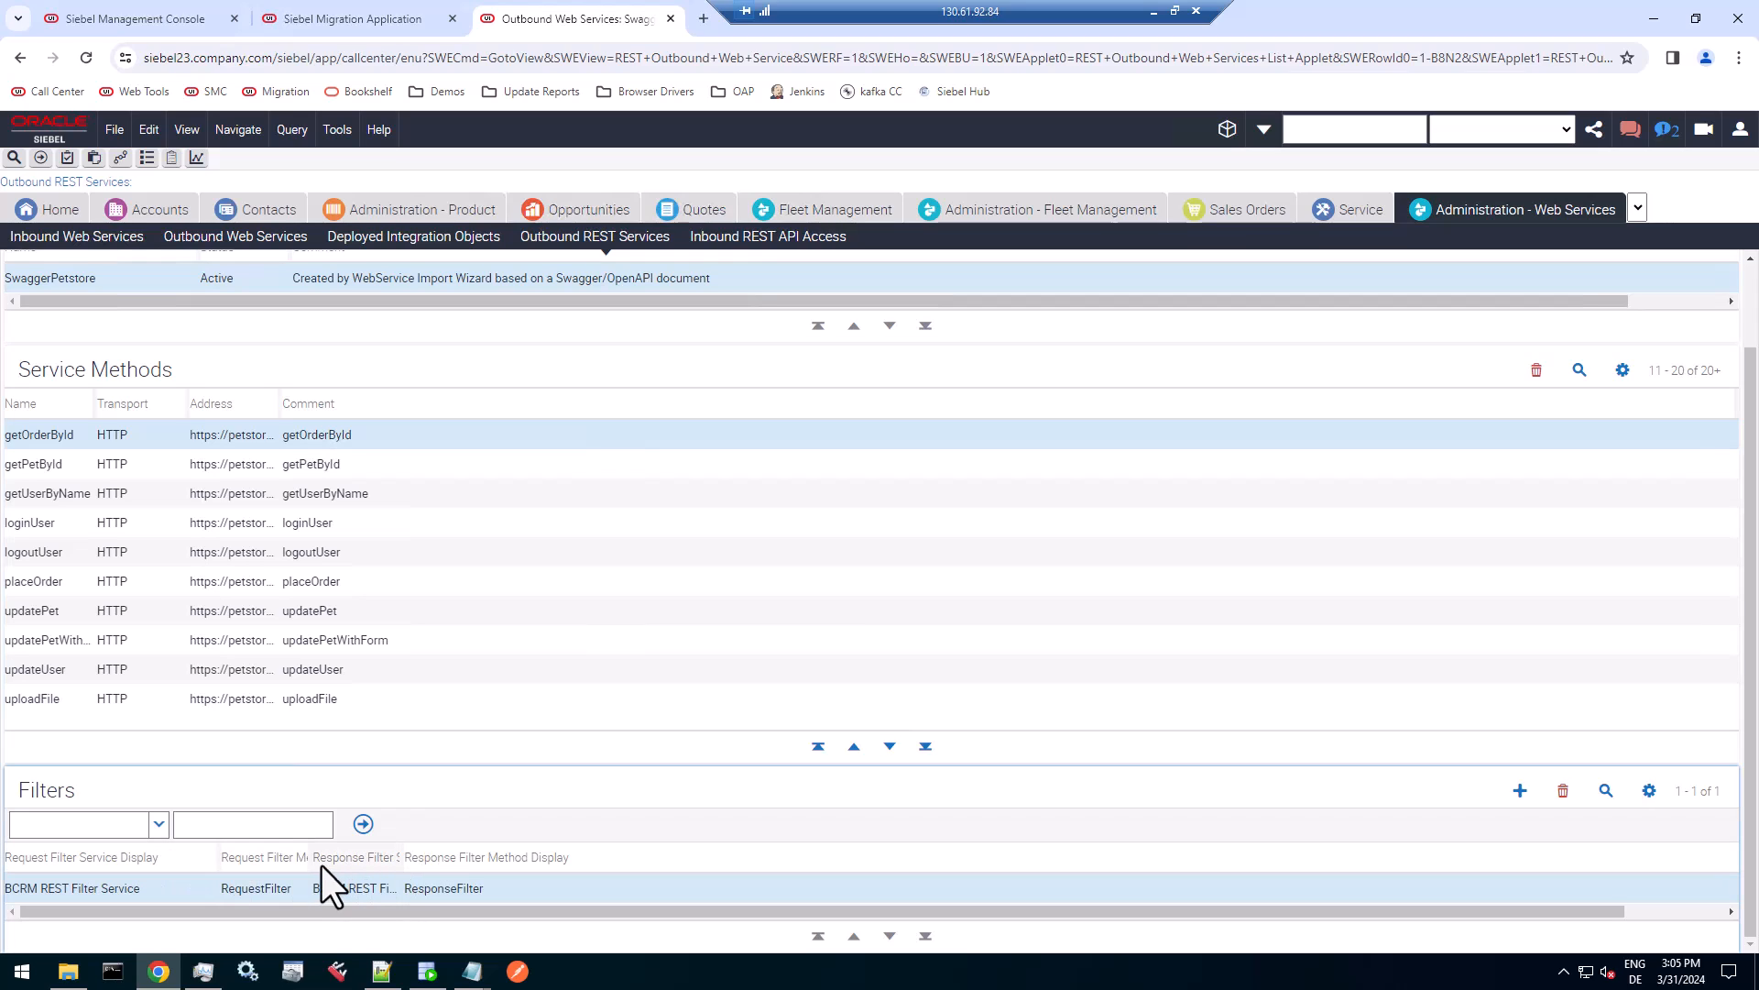
pyautogui.moveTo(400, 867); pyautogui.dragTo(584, 860)
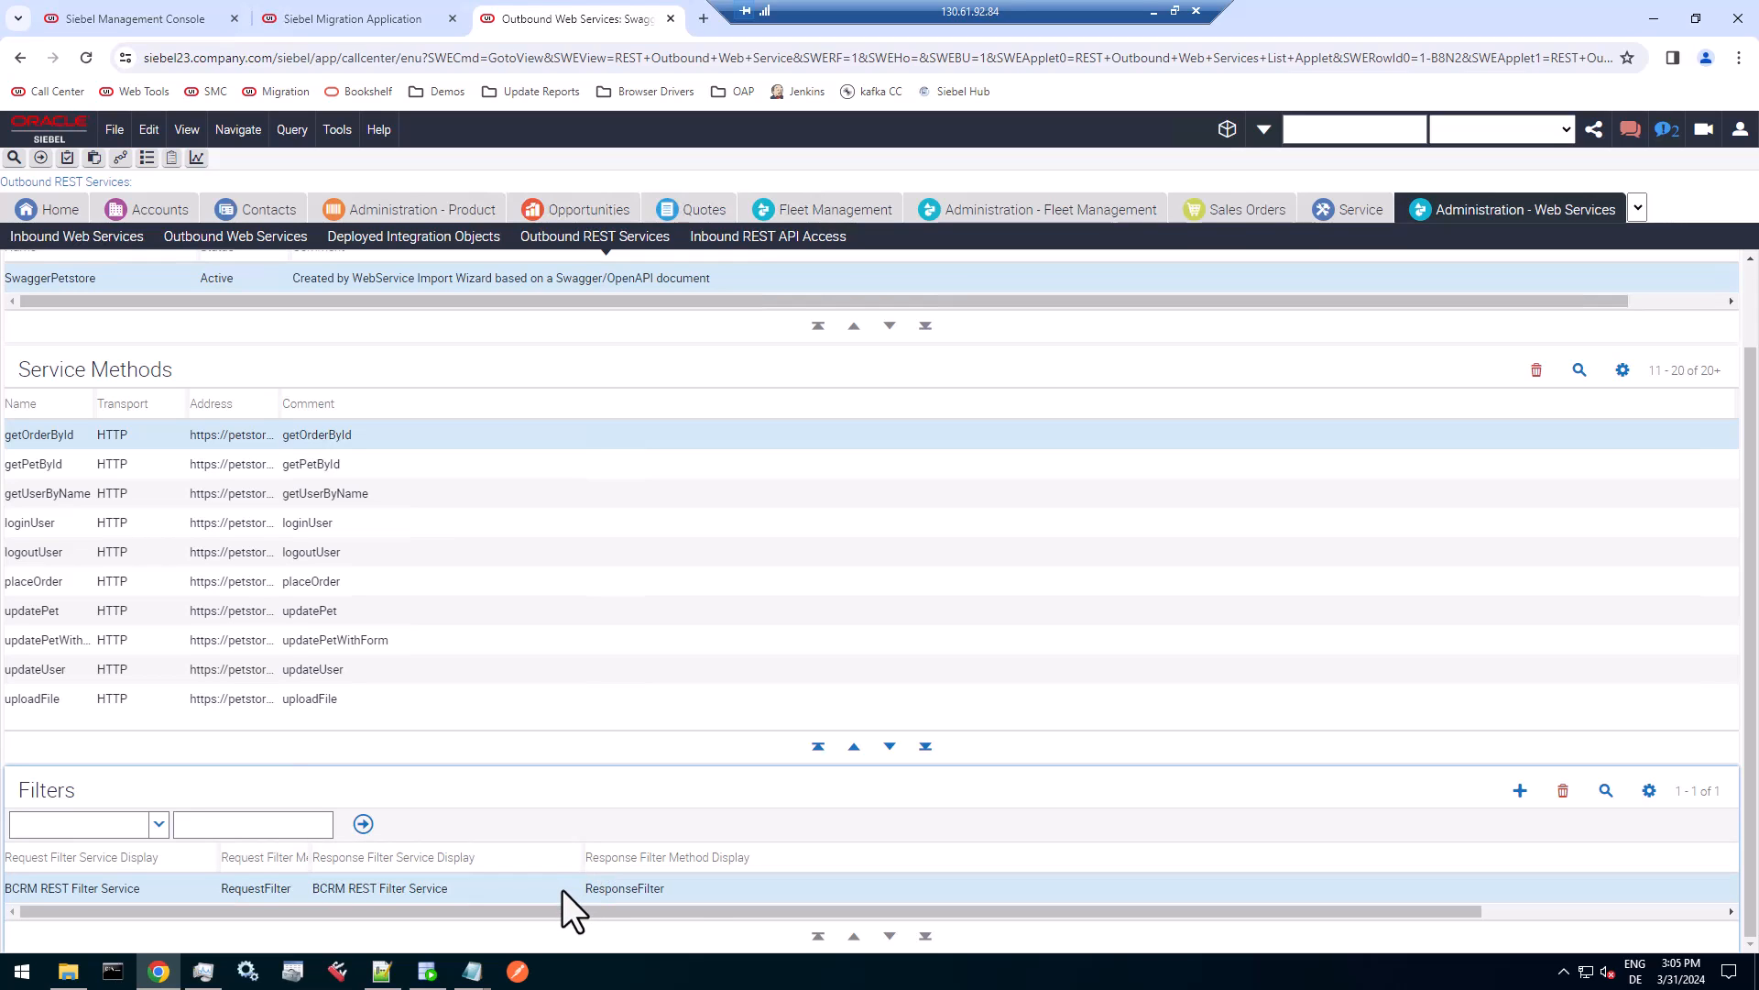